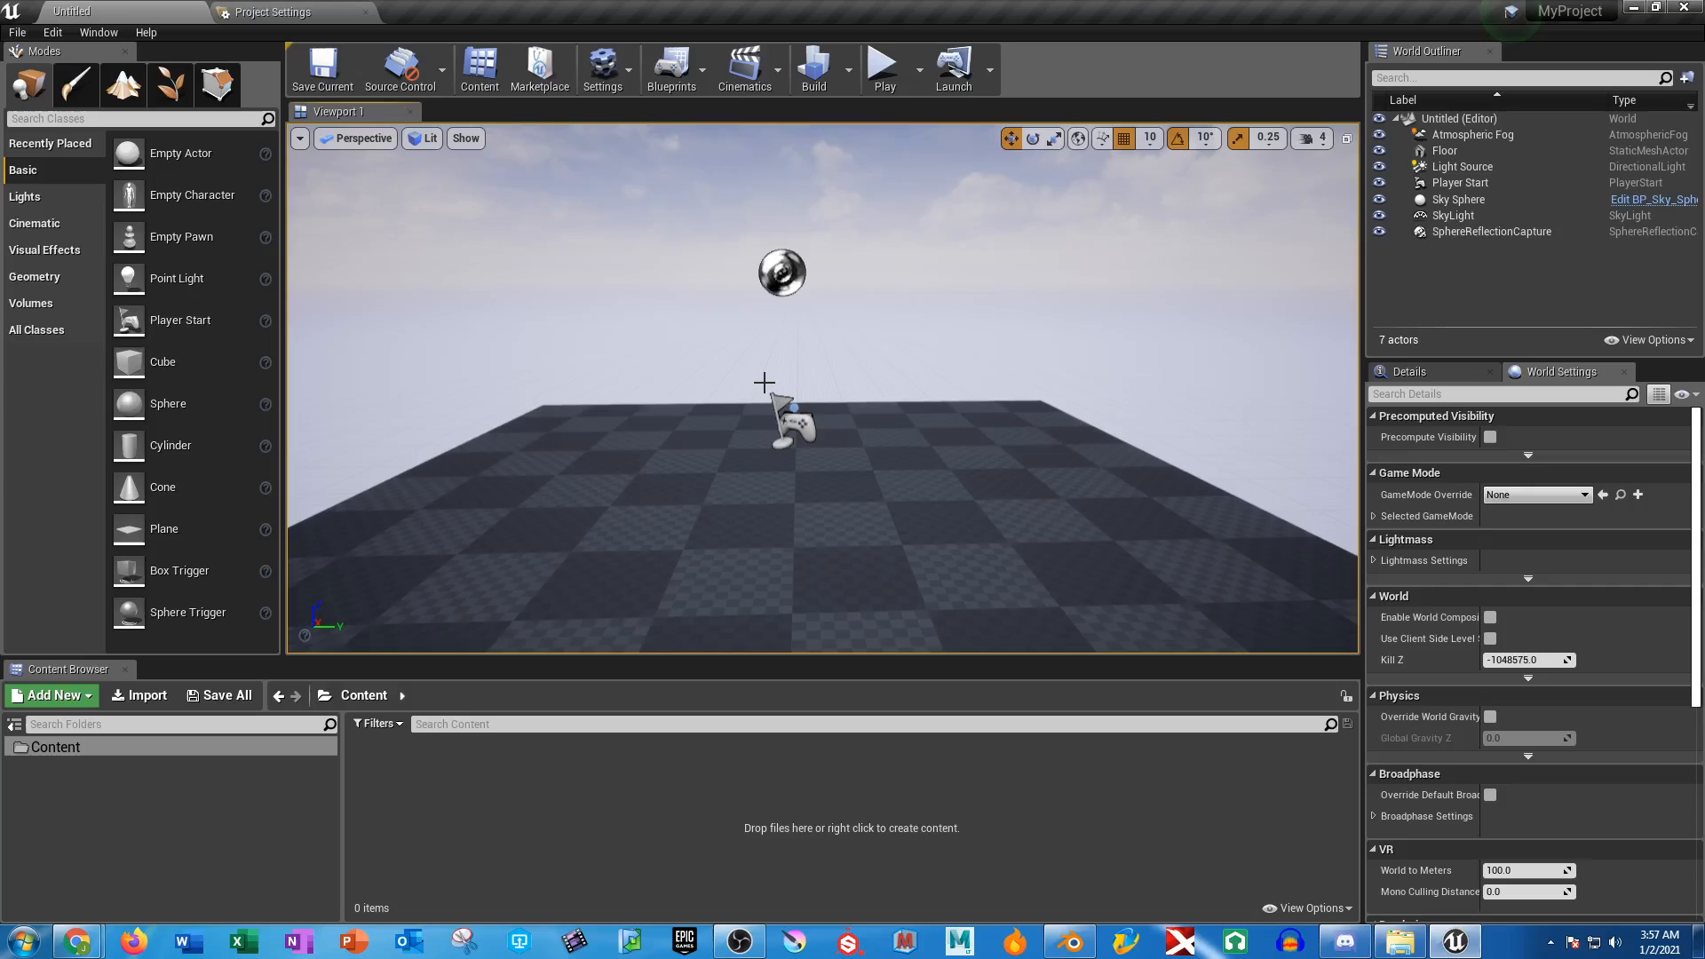
Play-test the empty level, end the session, and look over the floor from a raised angle
click(891, 62)
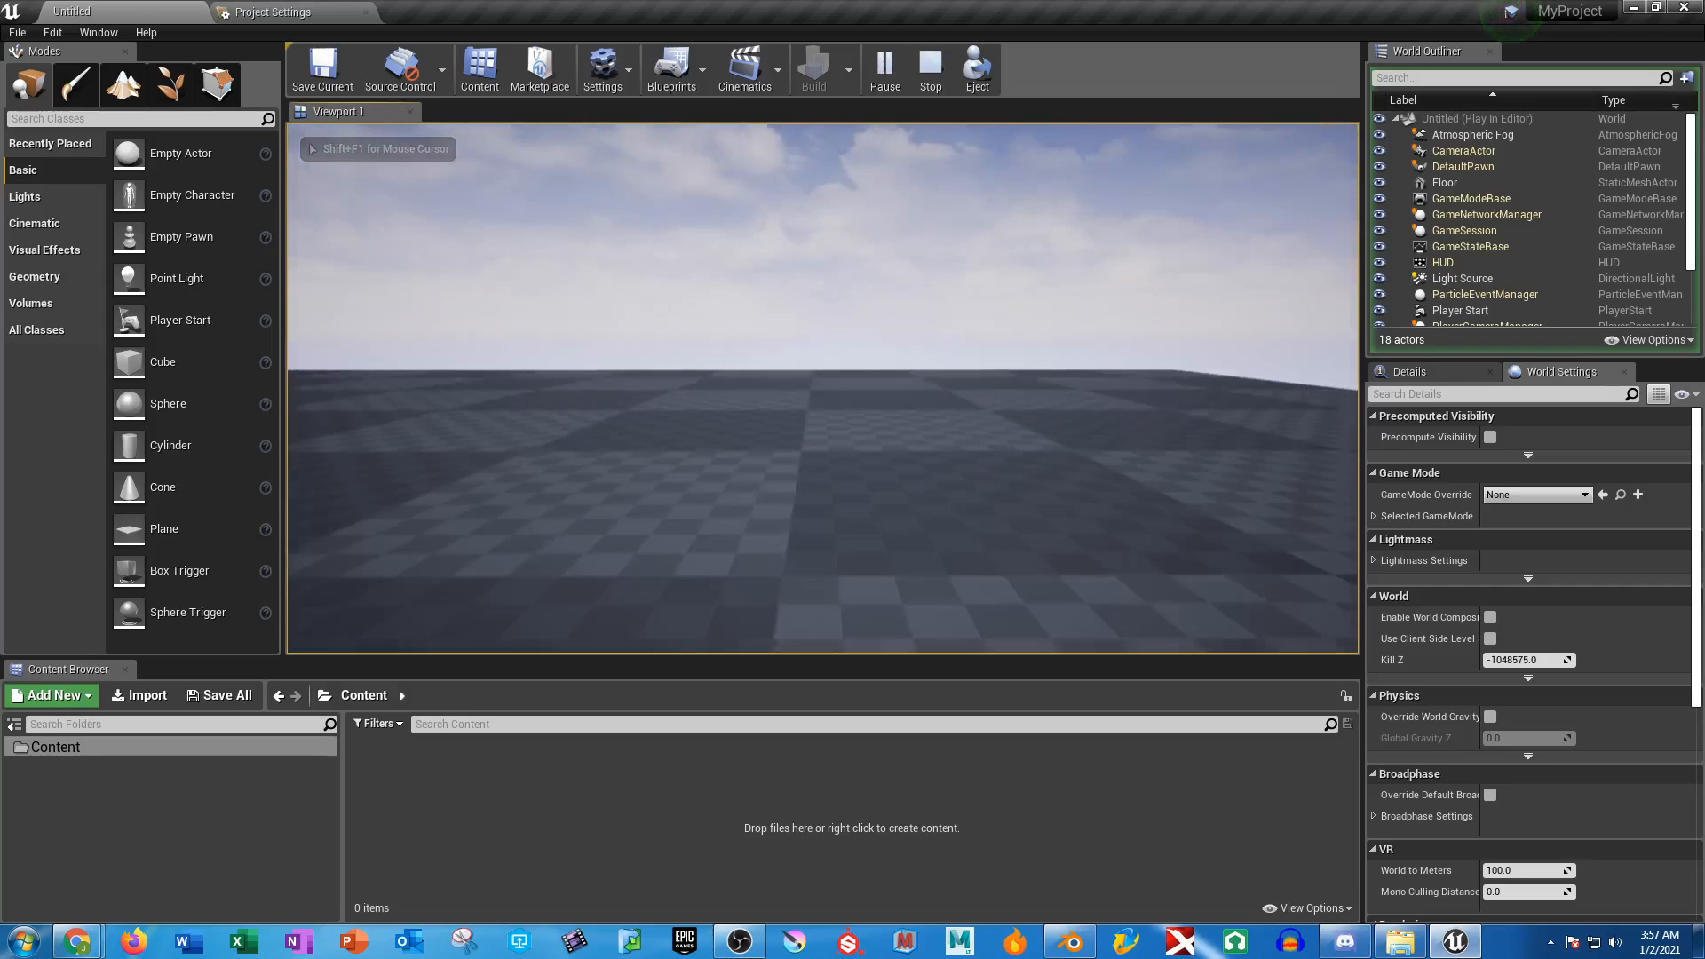
key(Escape)
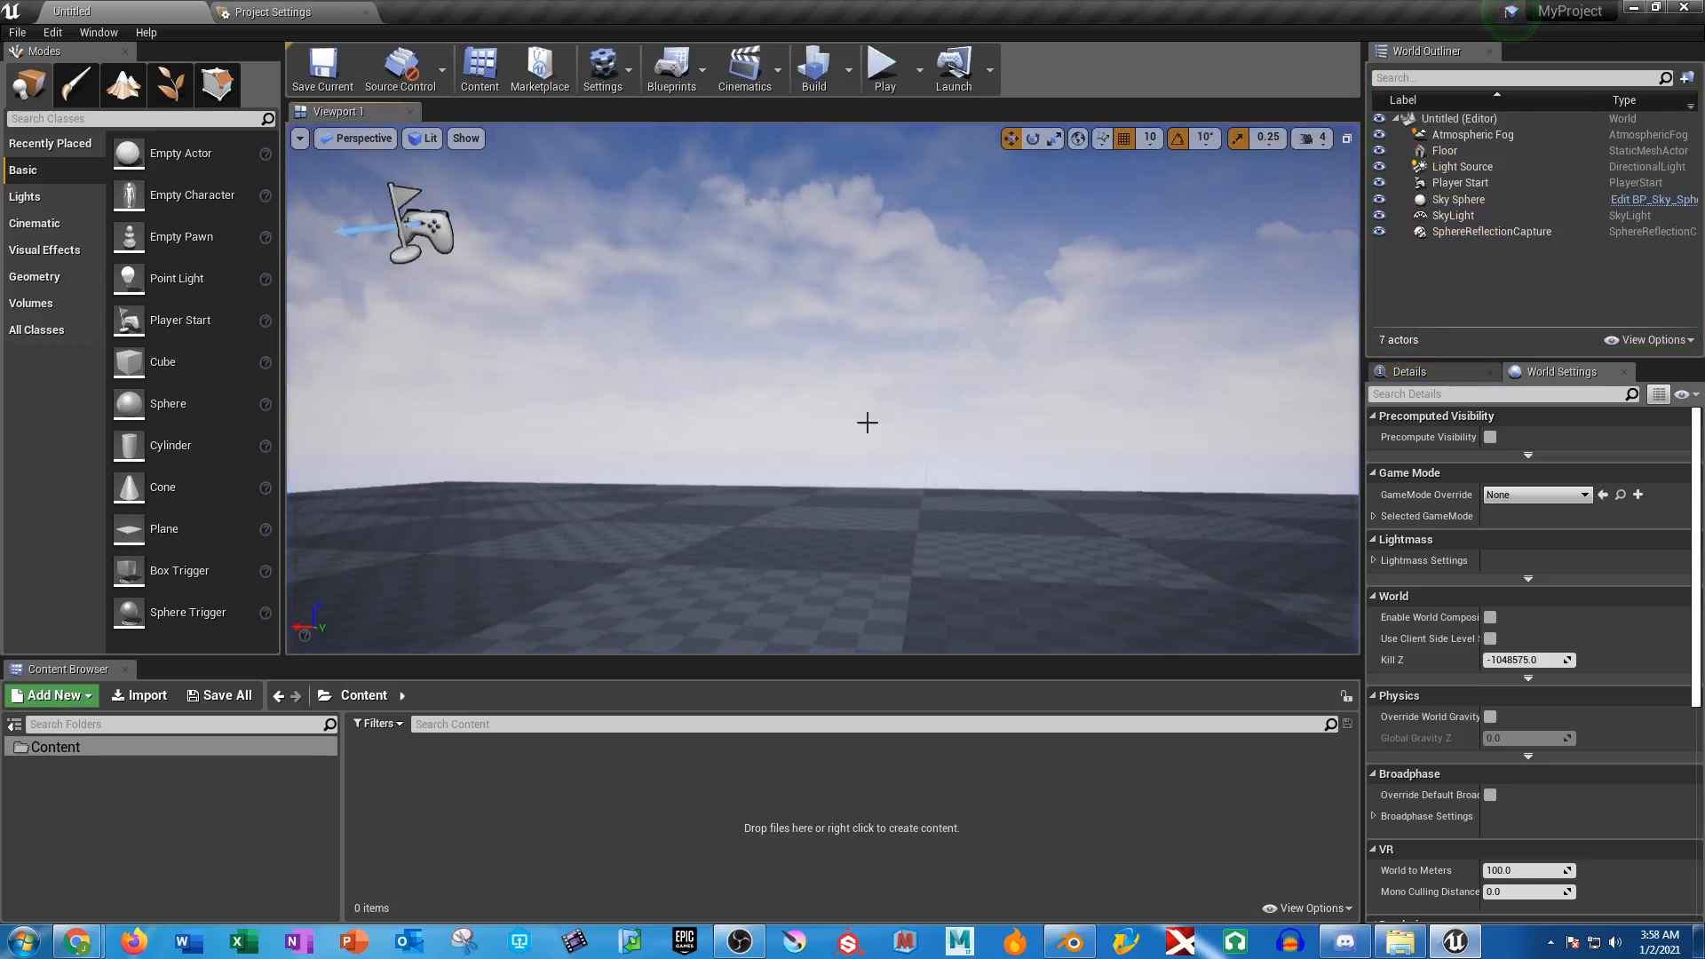
right_drag(726, 430, 810, 464)
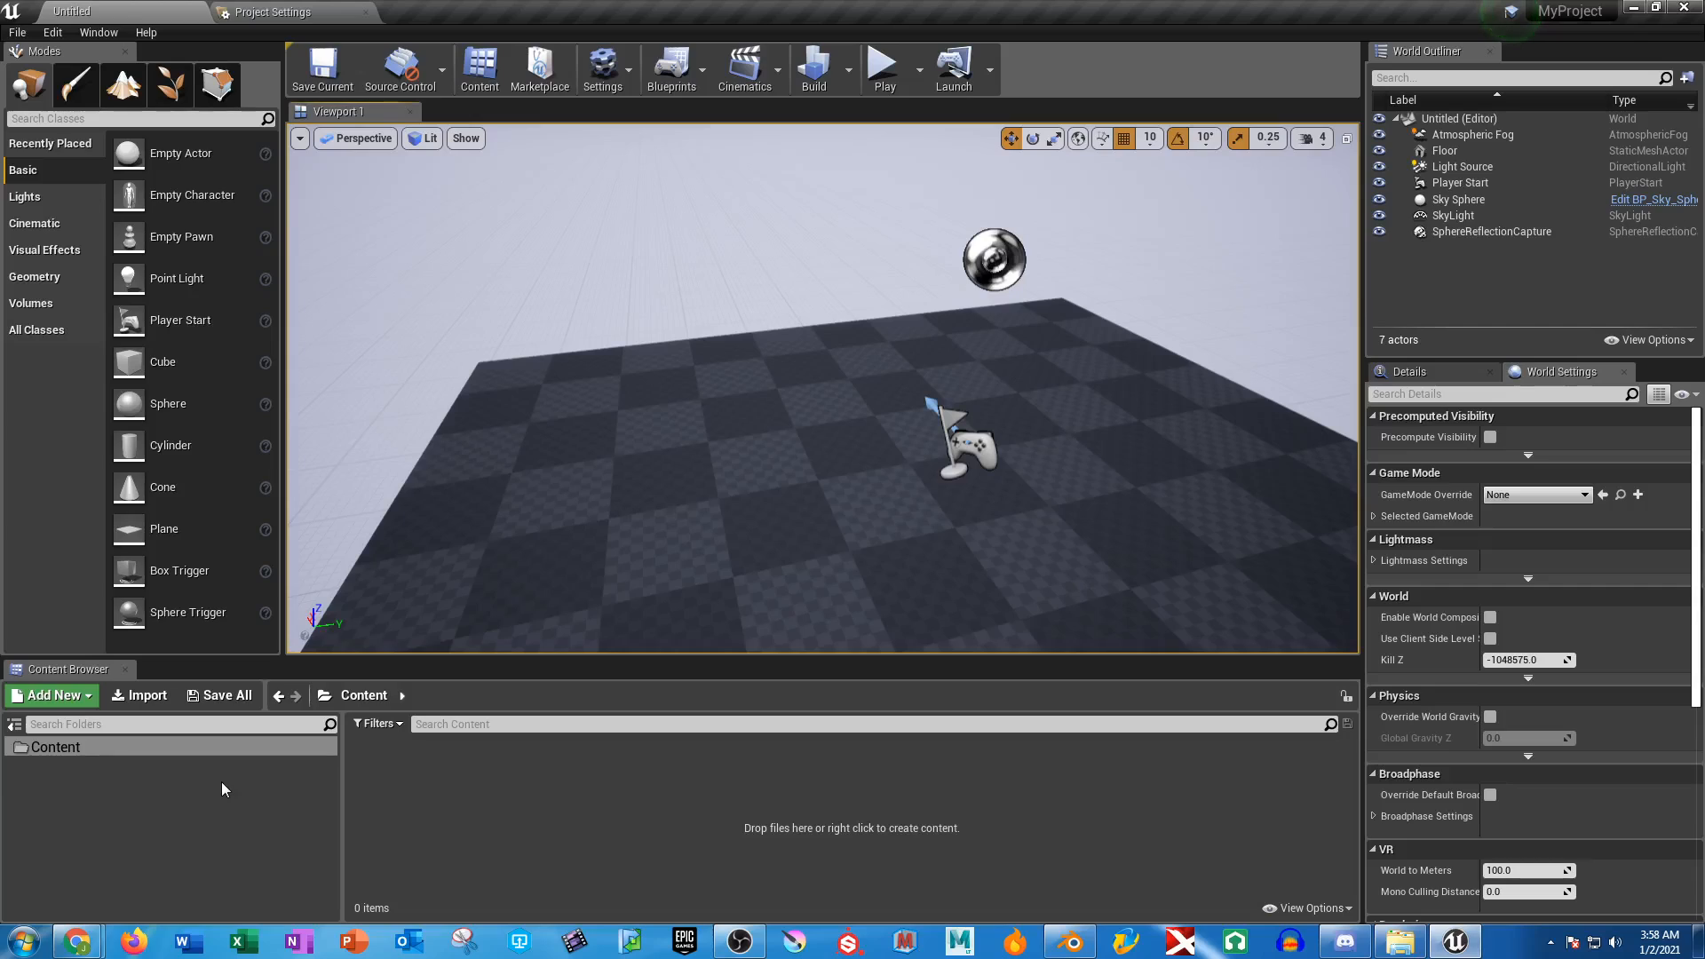
Create a folder named BluePrints inside the Content folder
right_click(93, 787)
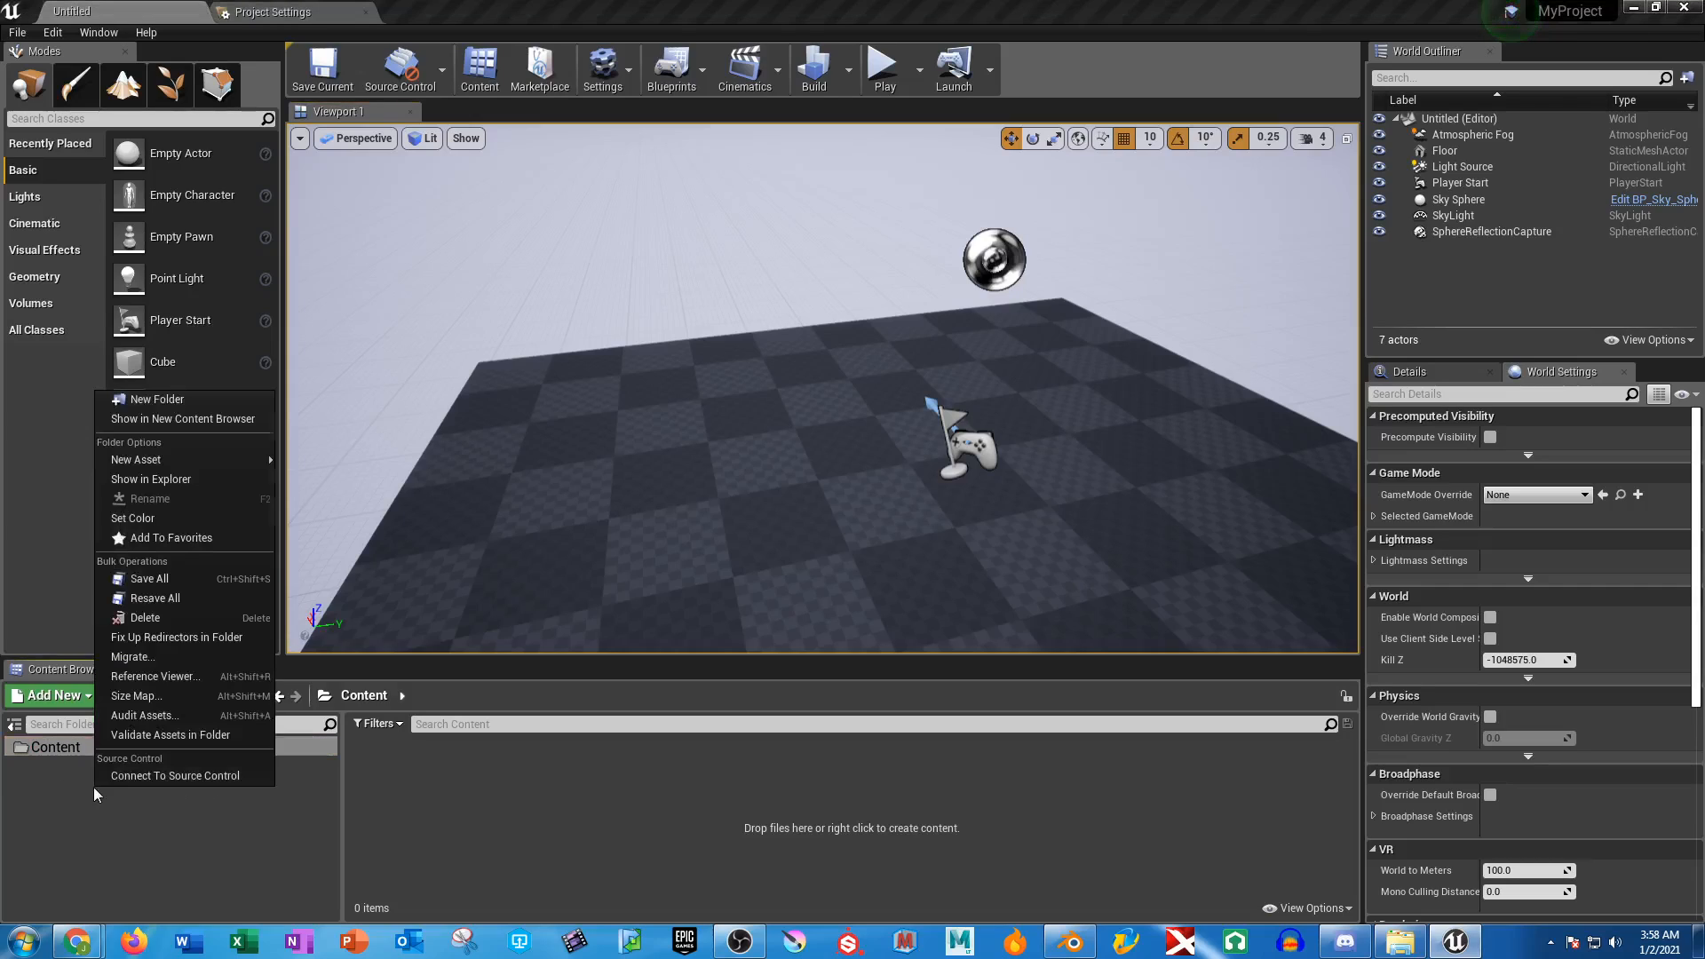
click(188, 401)
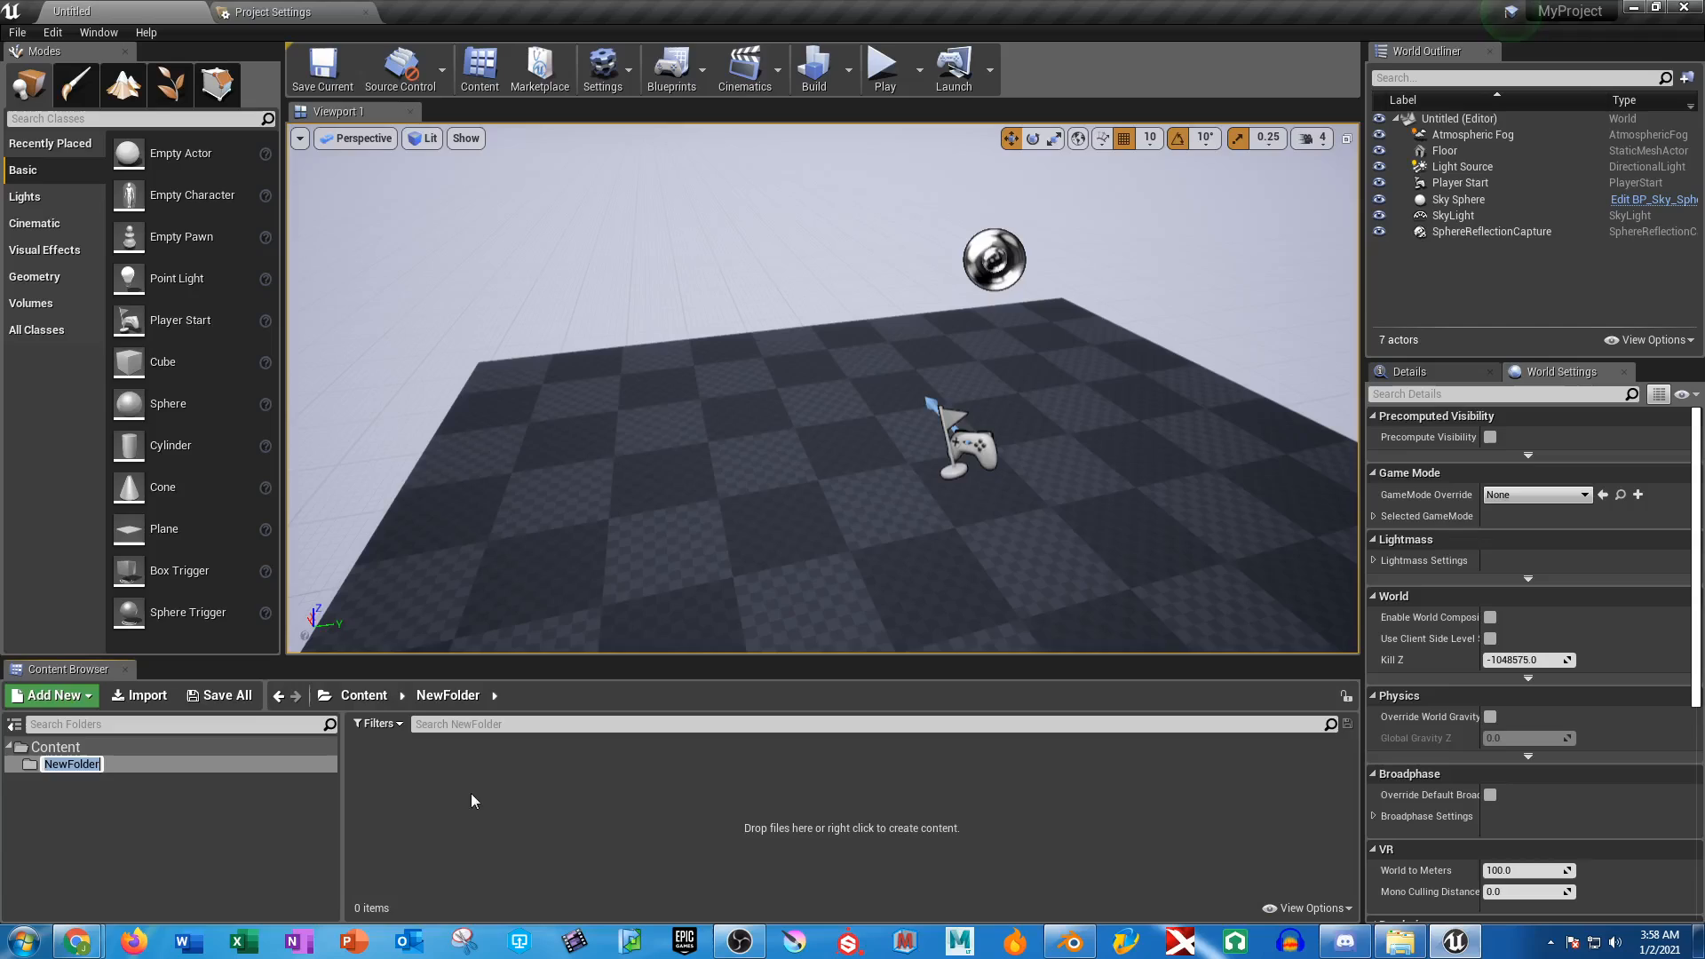
text(BluePrints)
key(Return)
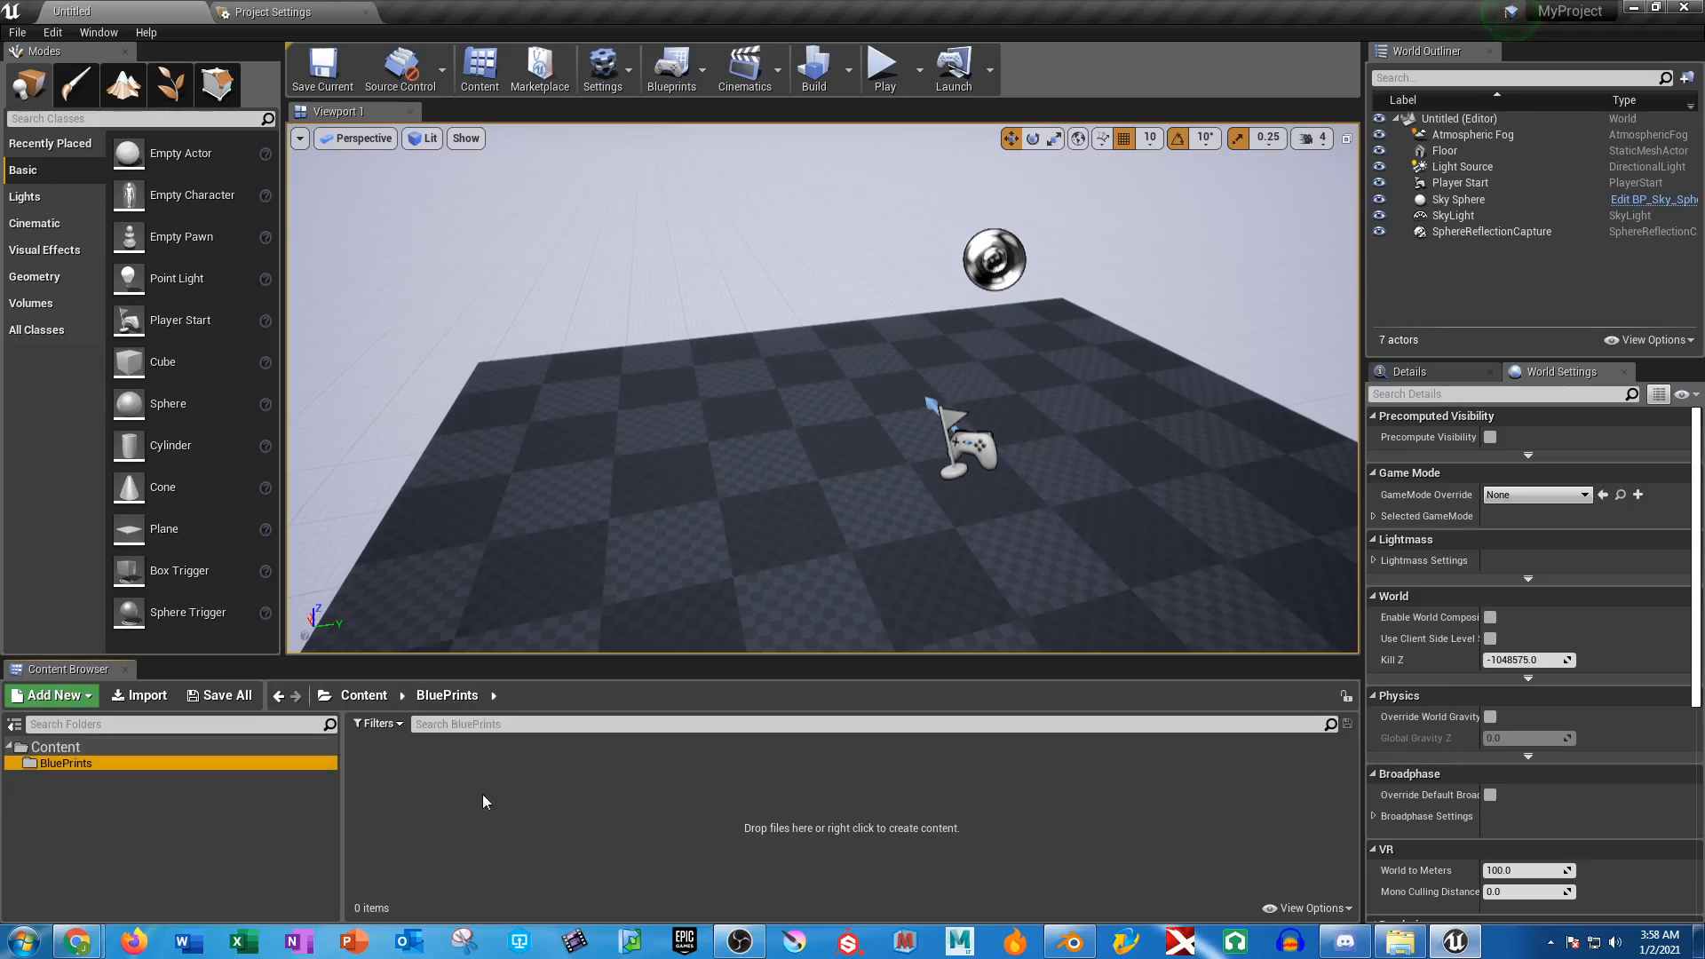
right_click(34, 766)
click(27, 766)
right_click(32, 765)
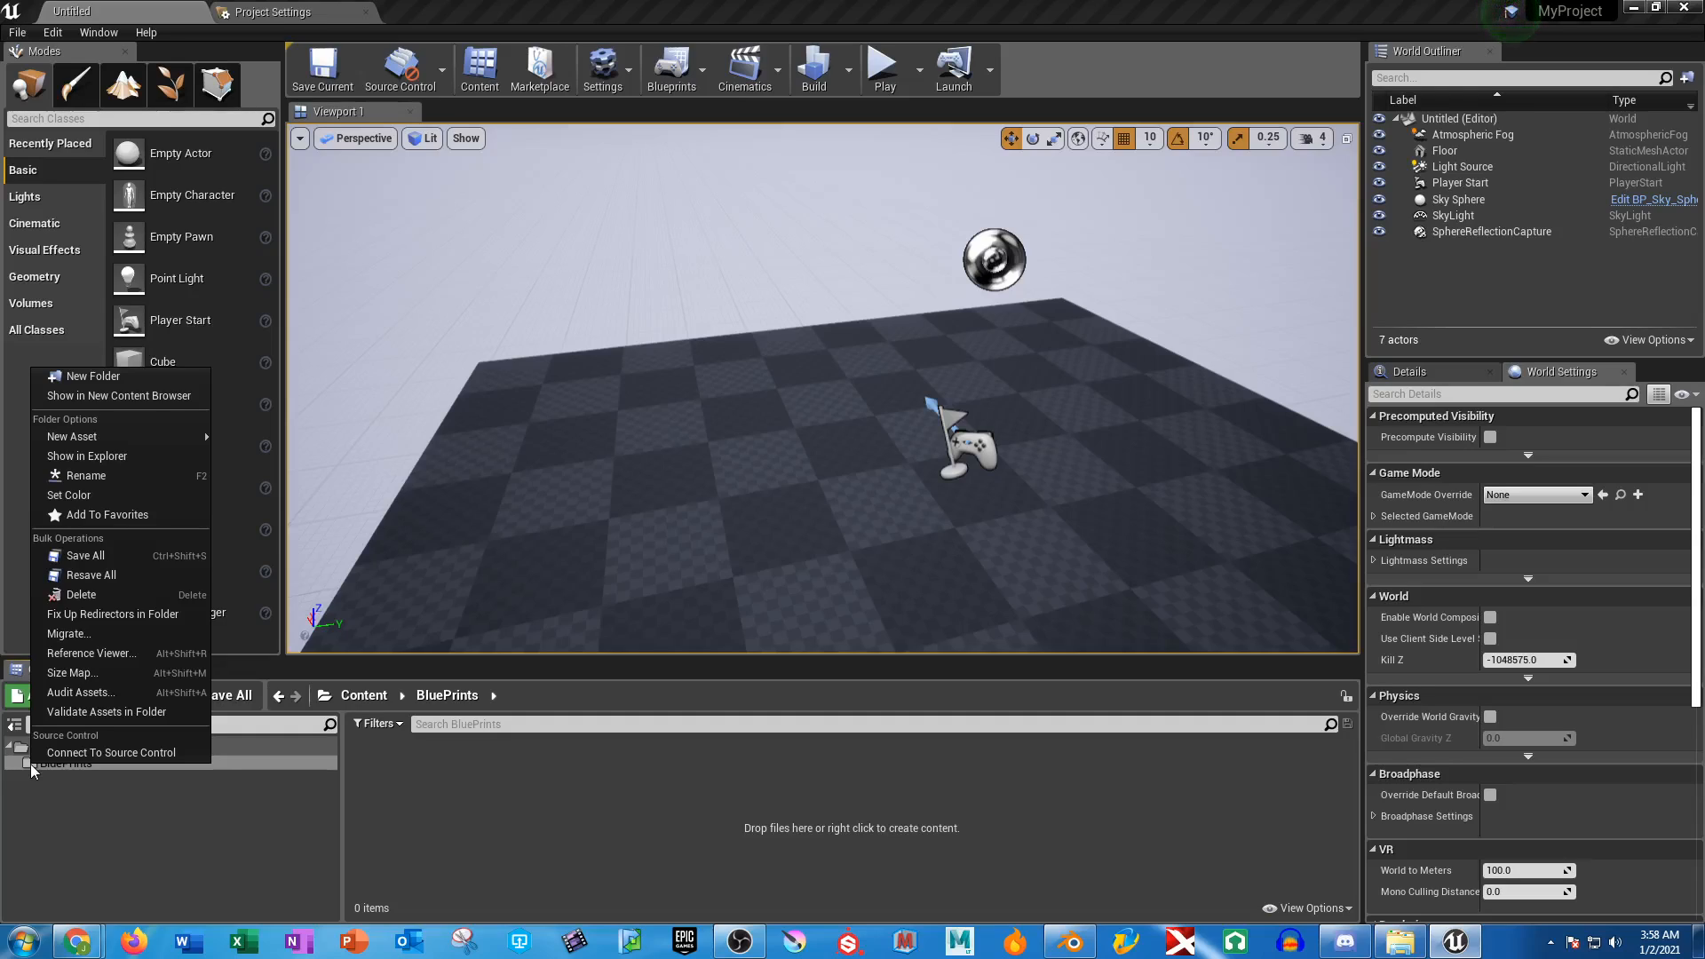
click(112, 849)
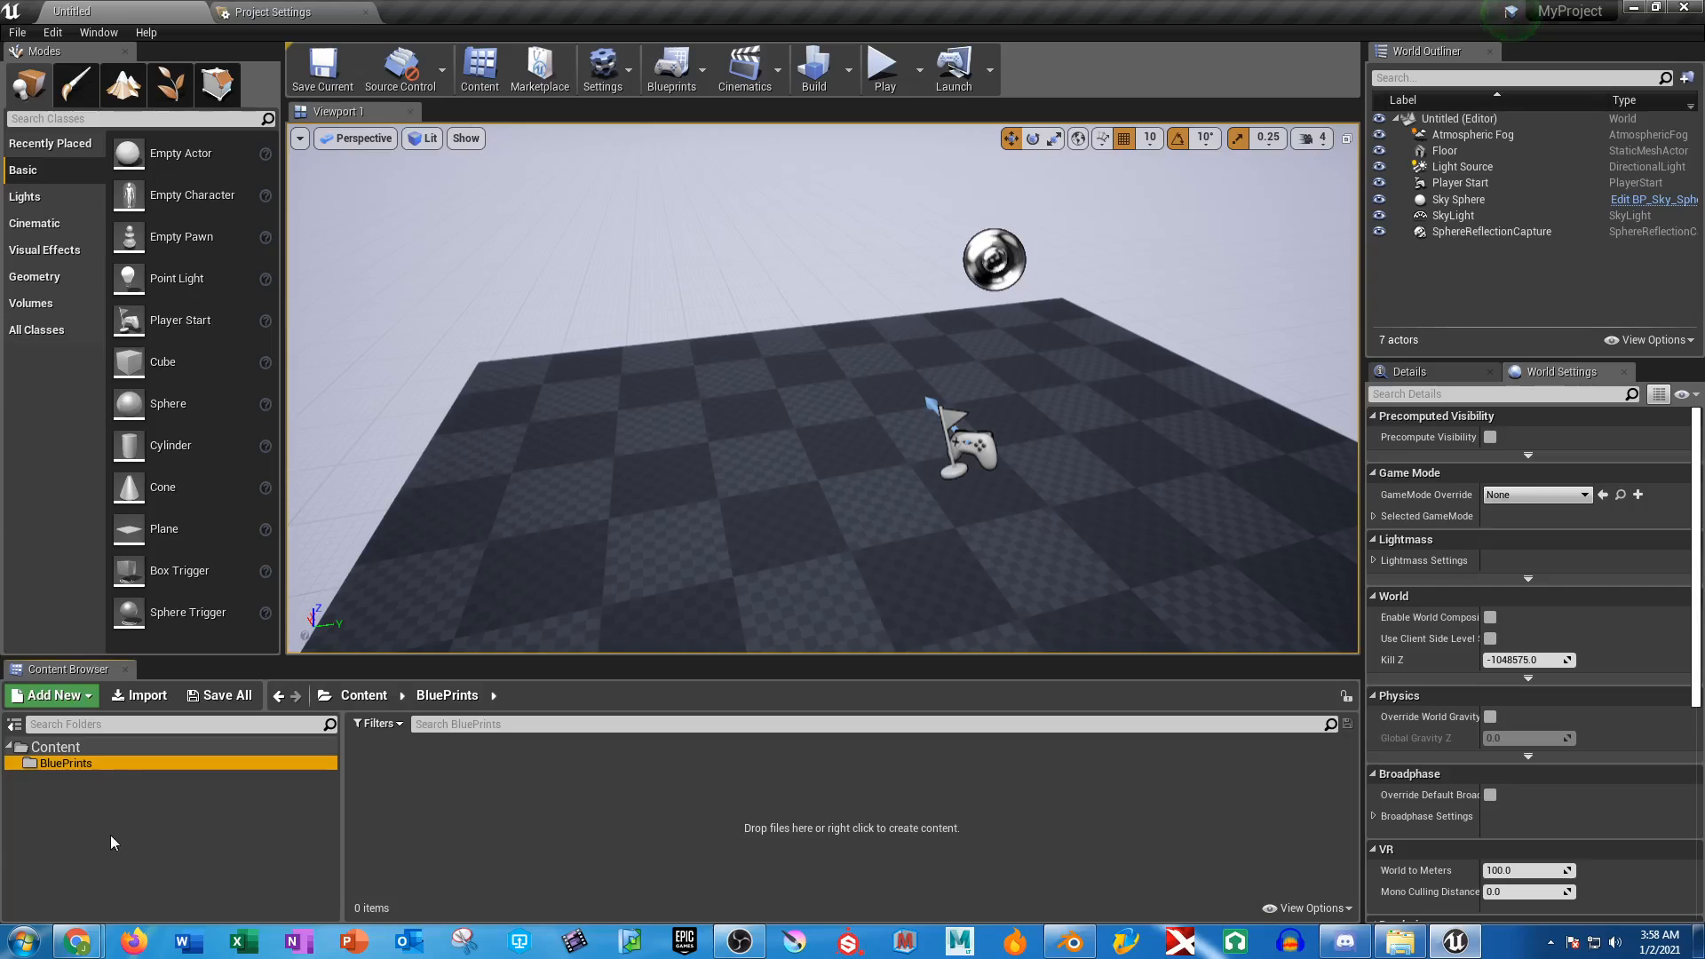
Create a Blueprint Class in the BluePrints folder with Player Controller as parent and name it BP_Player
right_click(454, 805)
click(550, 337)
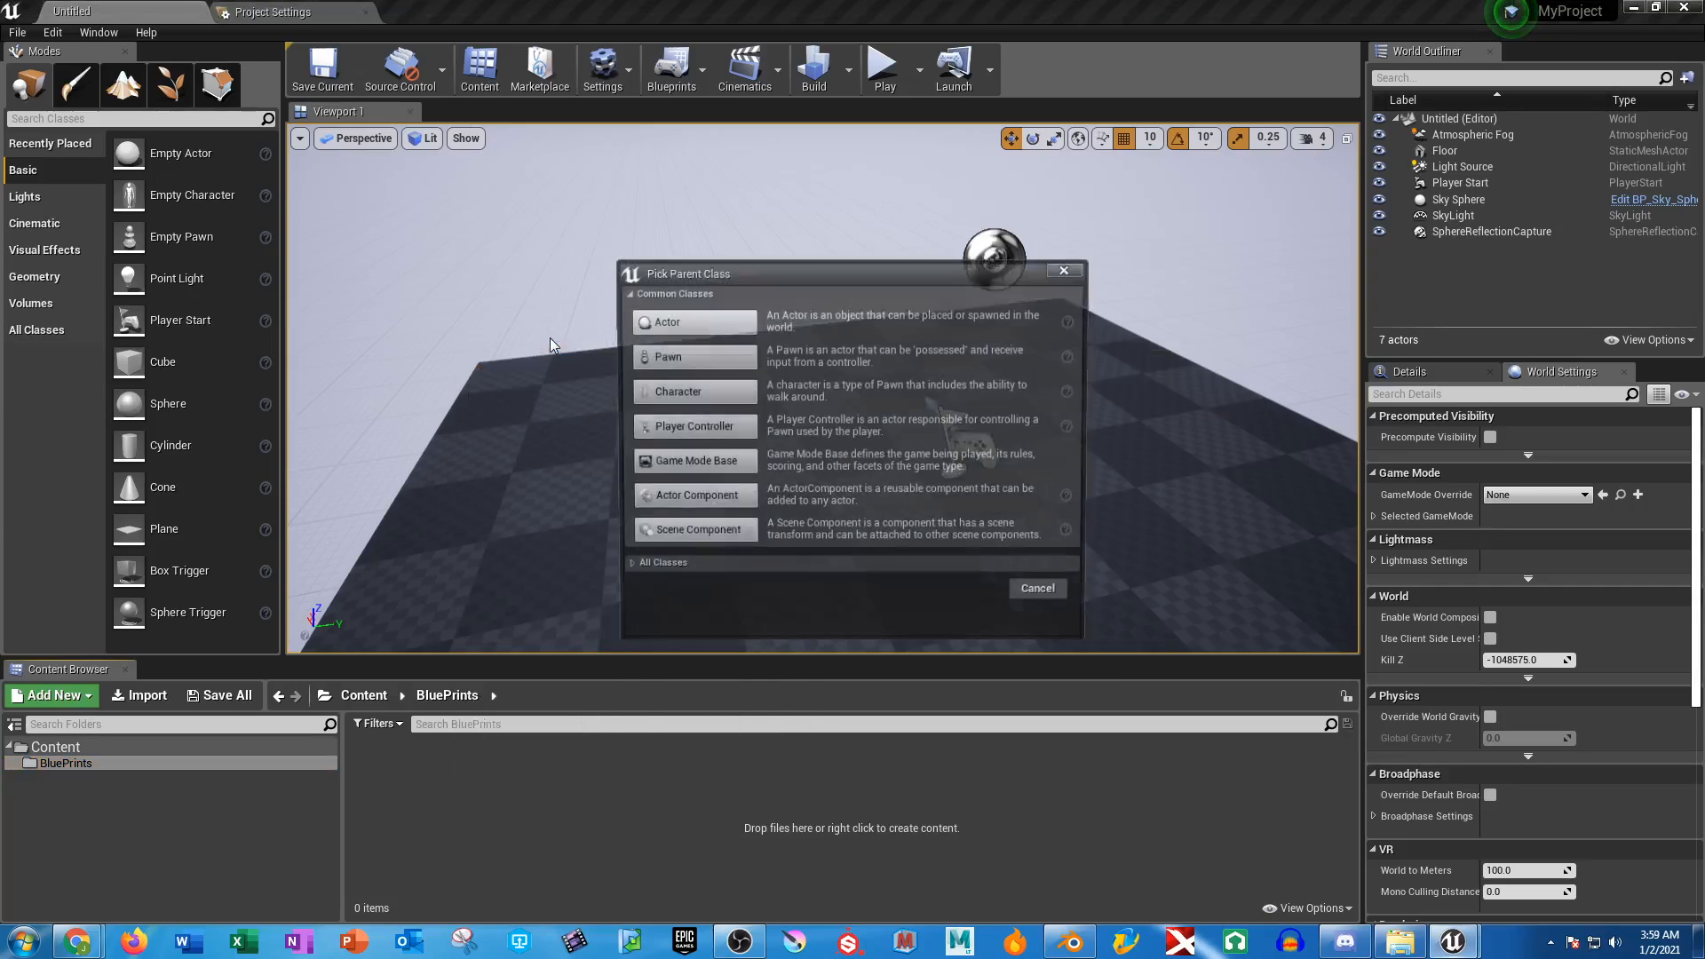
mouse_move(714, 437)
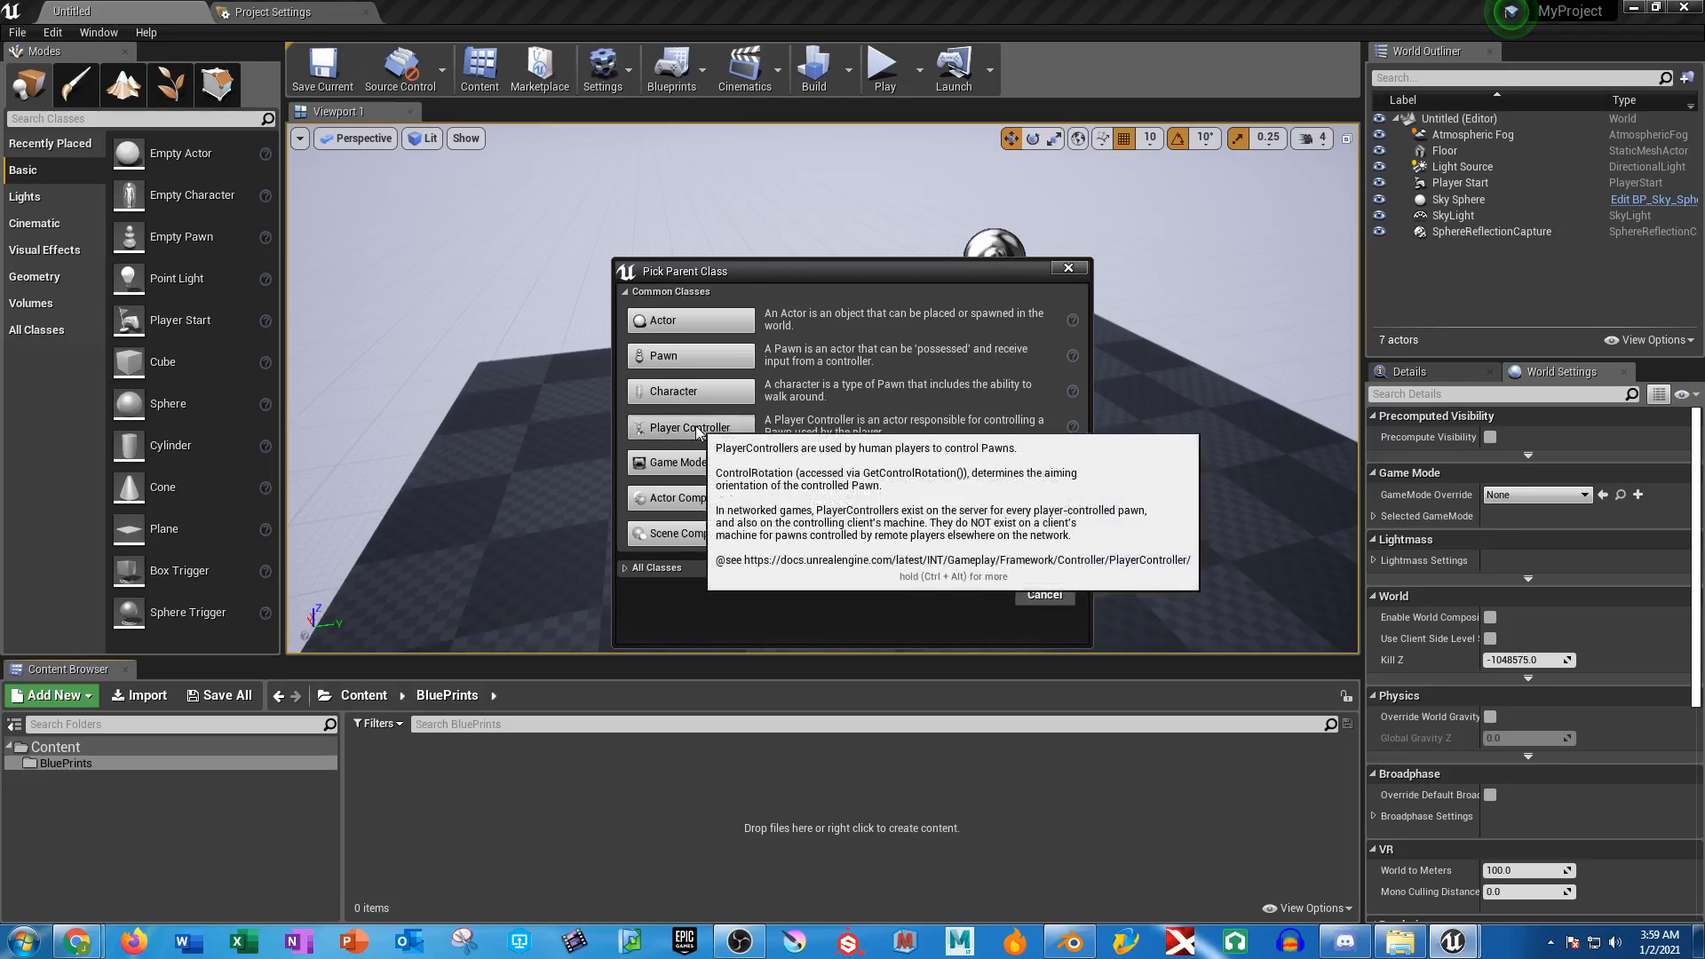
click(843, 434)
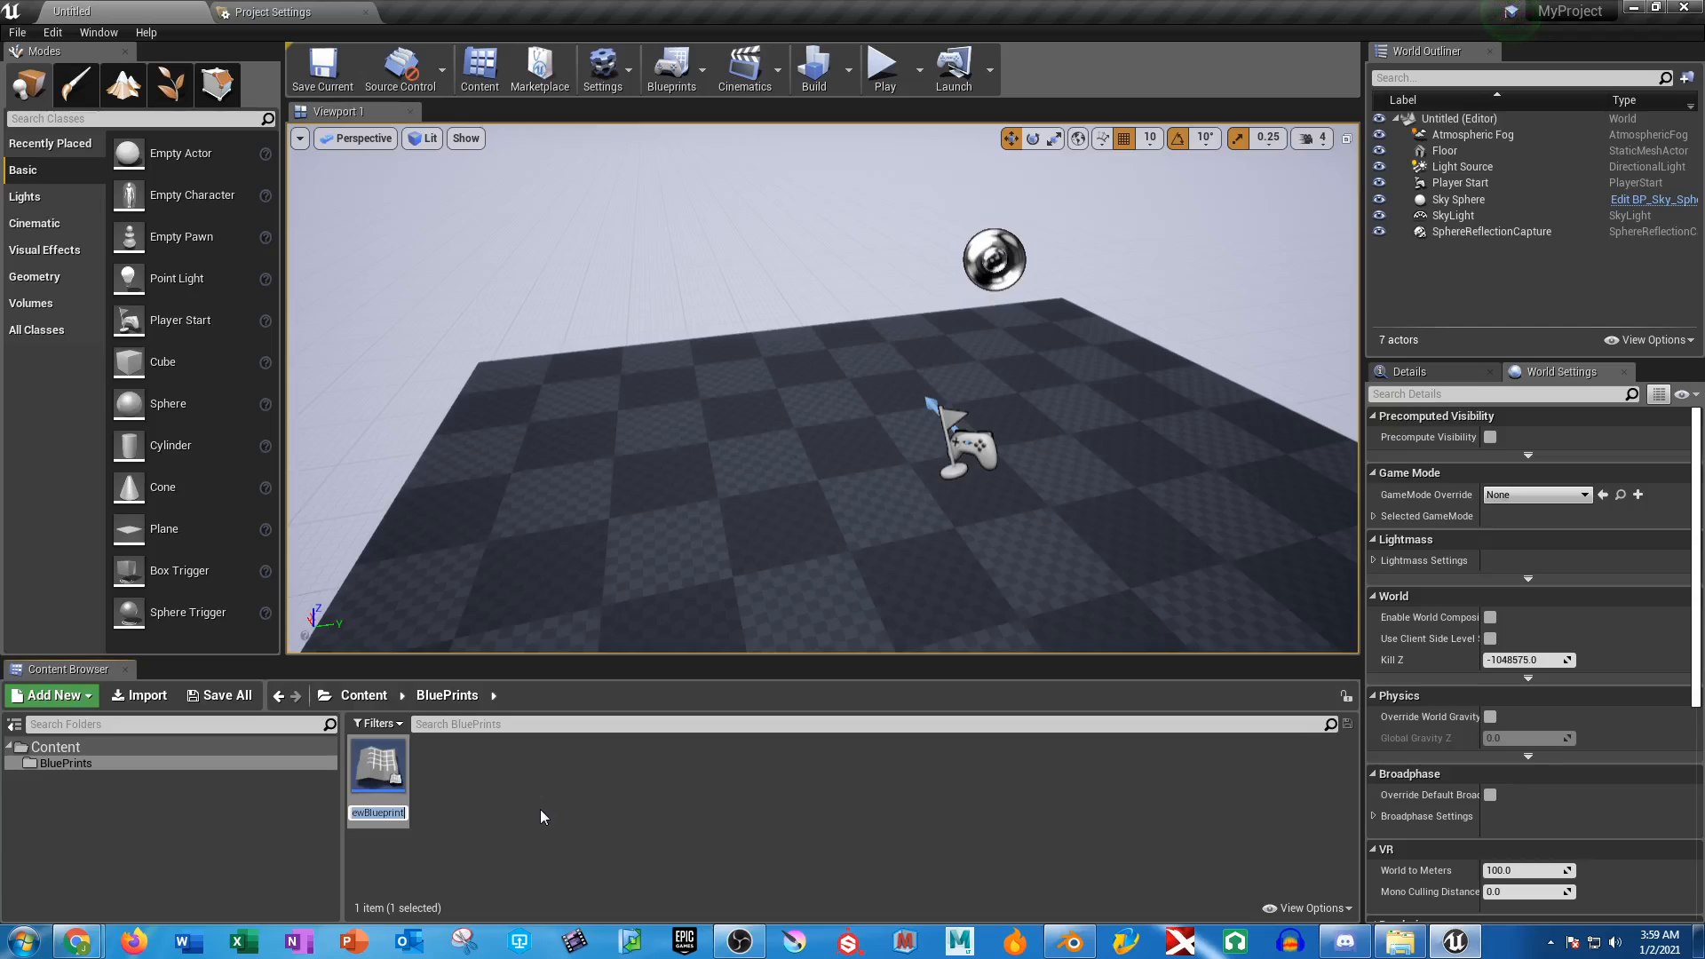
text(BP_Plauyer)
key(BackSpace)
key(BackSpace)
key(BackSpace)
key(BackSpace)
text(yer)
key(Return)
click(356, 818)
key(Return)
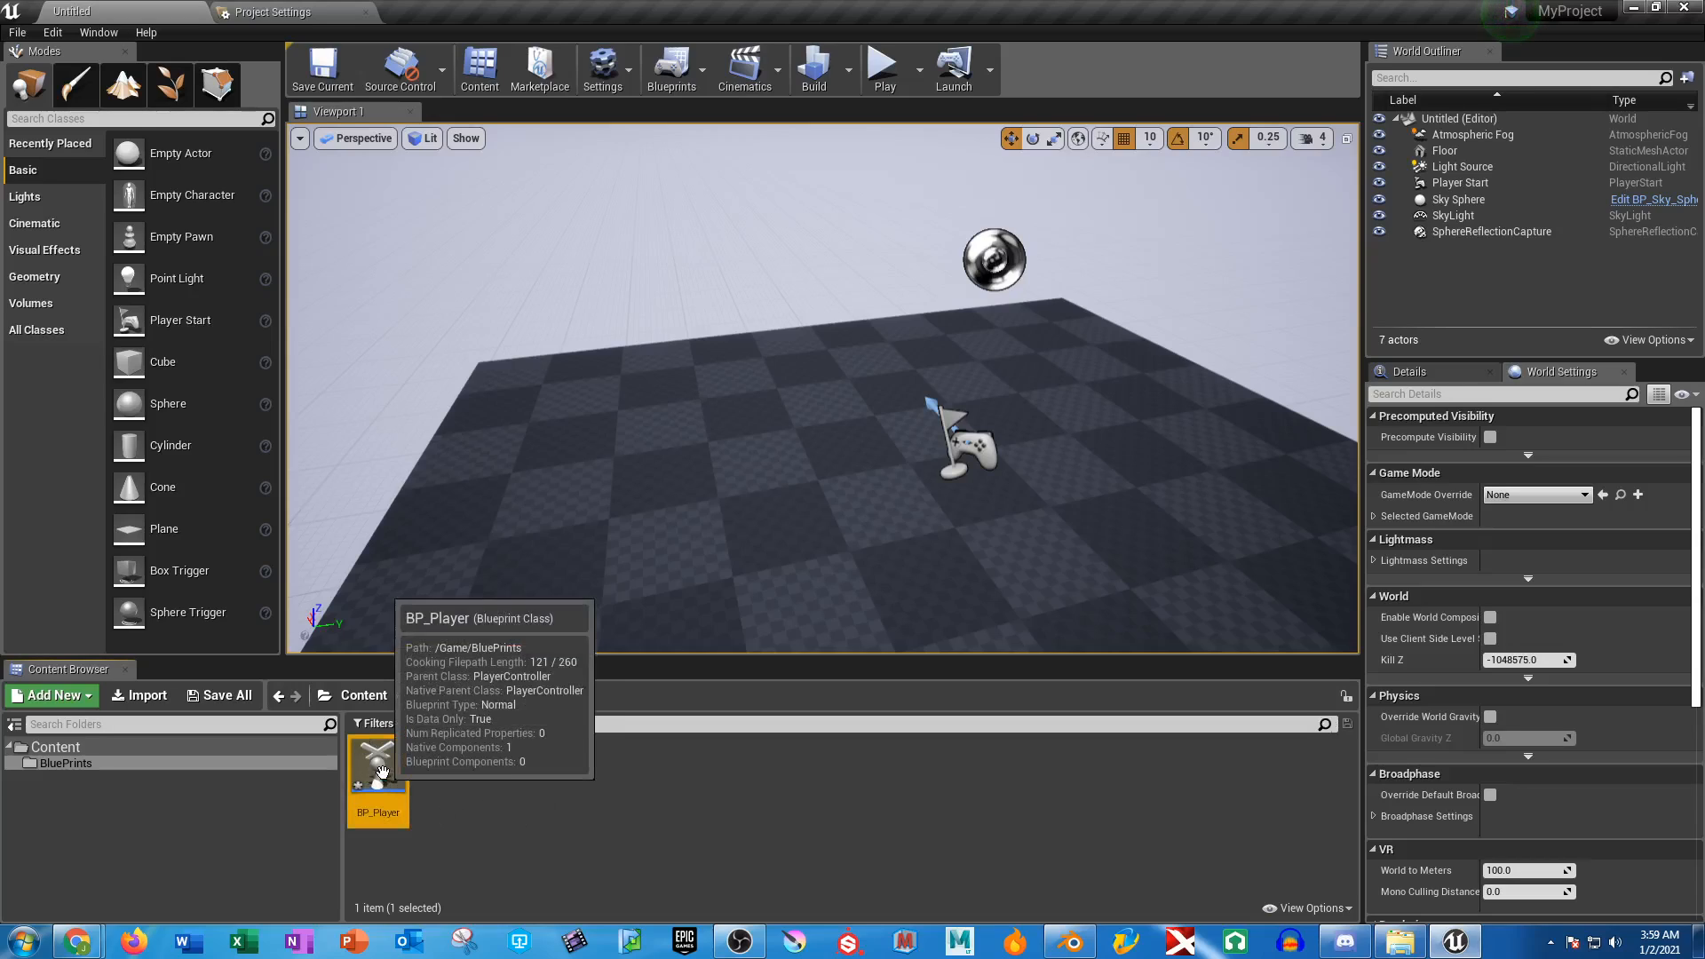
Create a Blueprint Class in the BluePrints folder with Character as parent and name it BP_PlayerCharacter
right_click(468, 779)
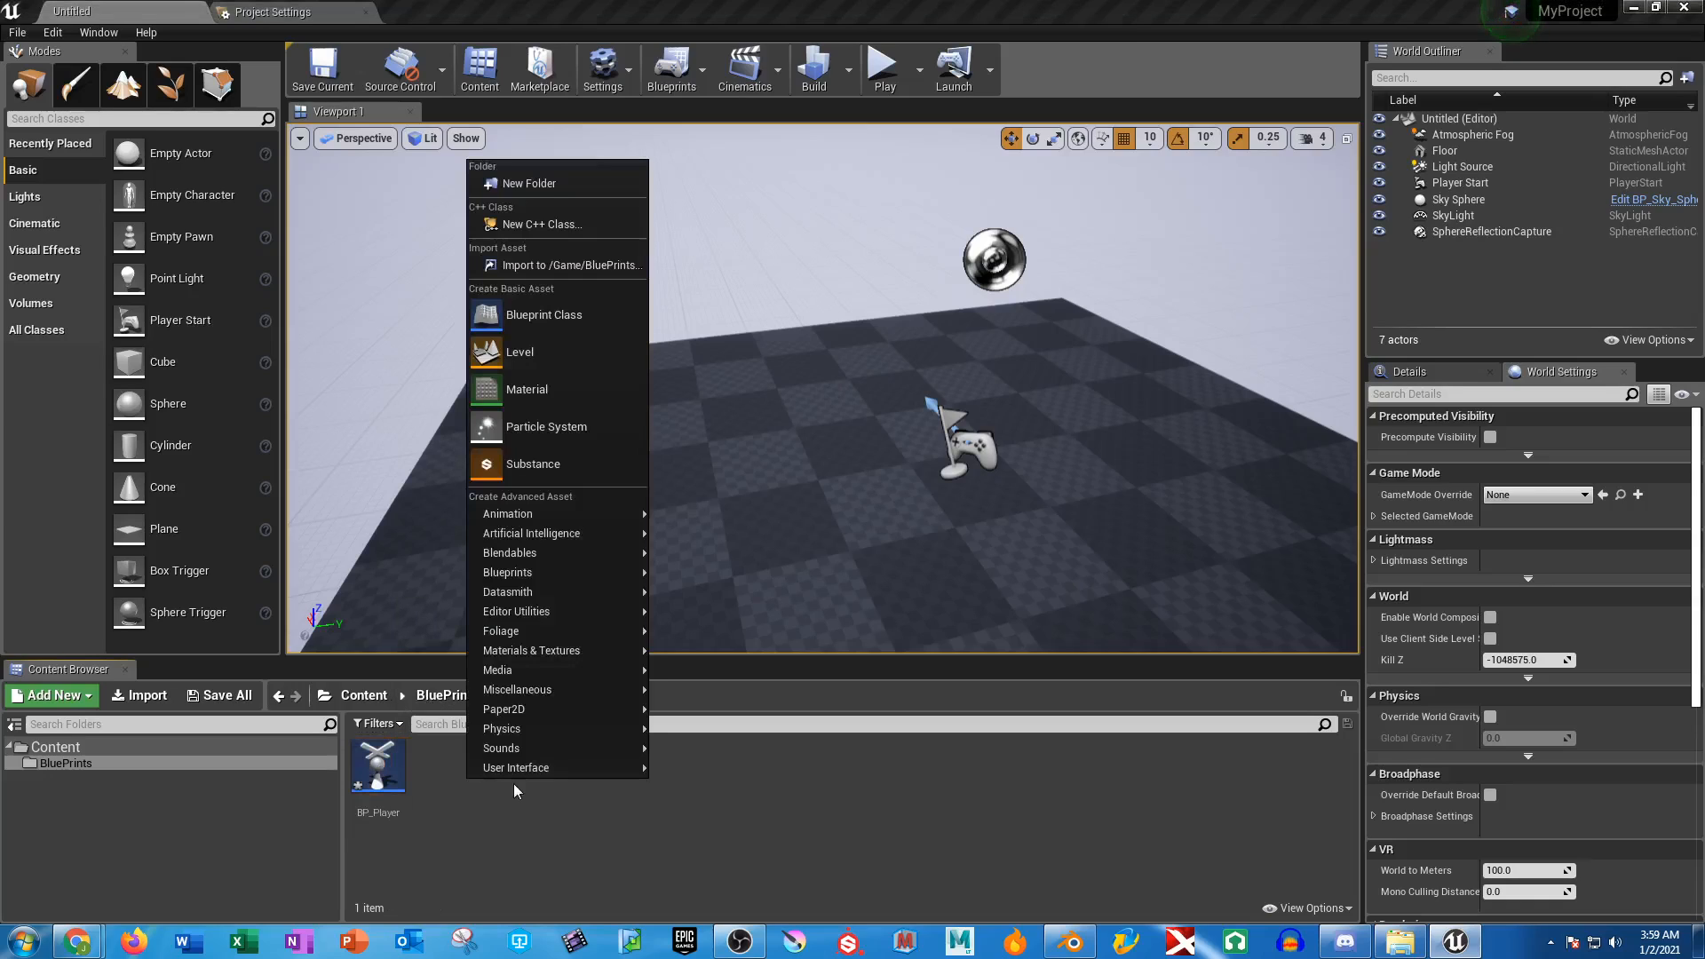
click(569, 314)
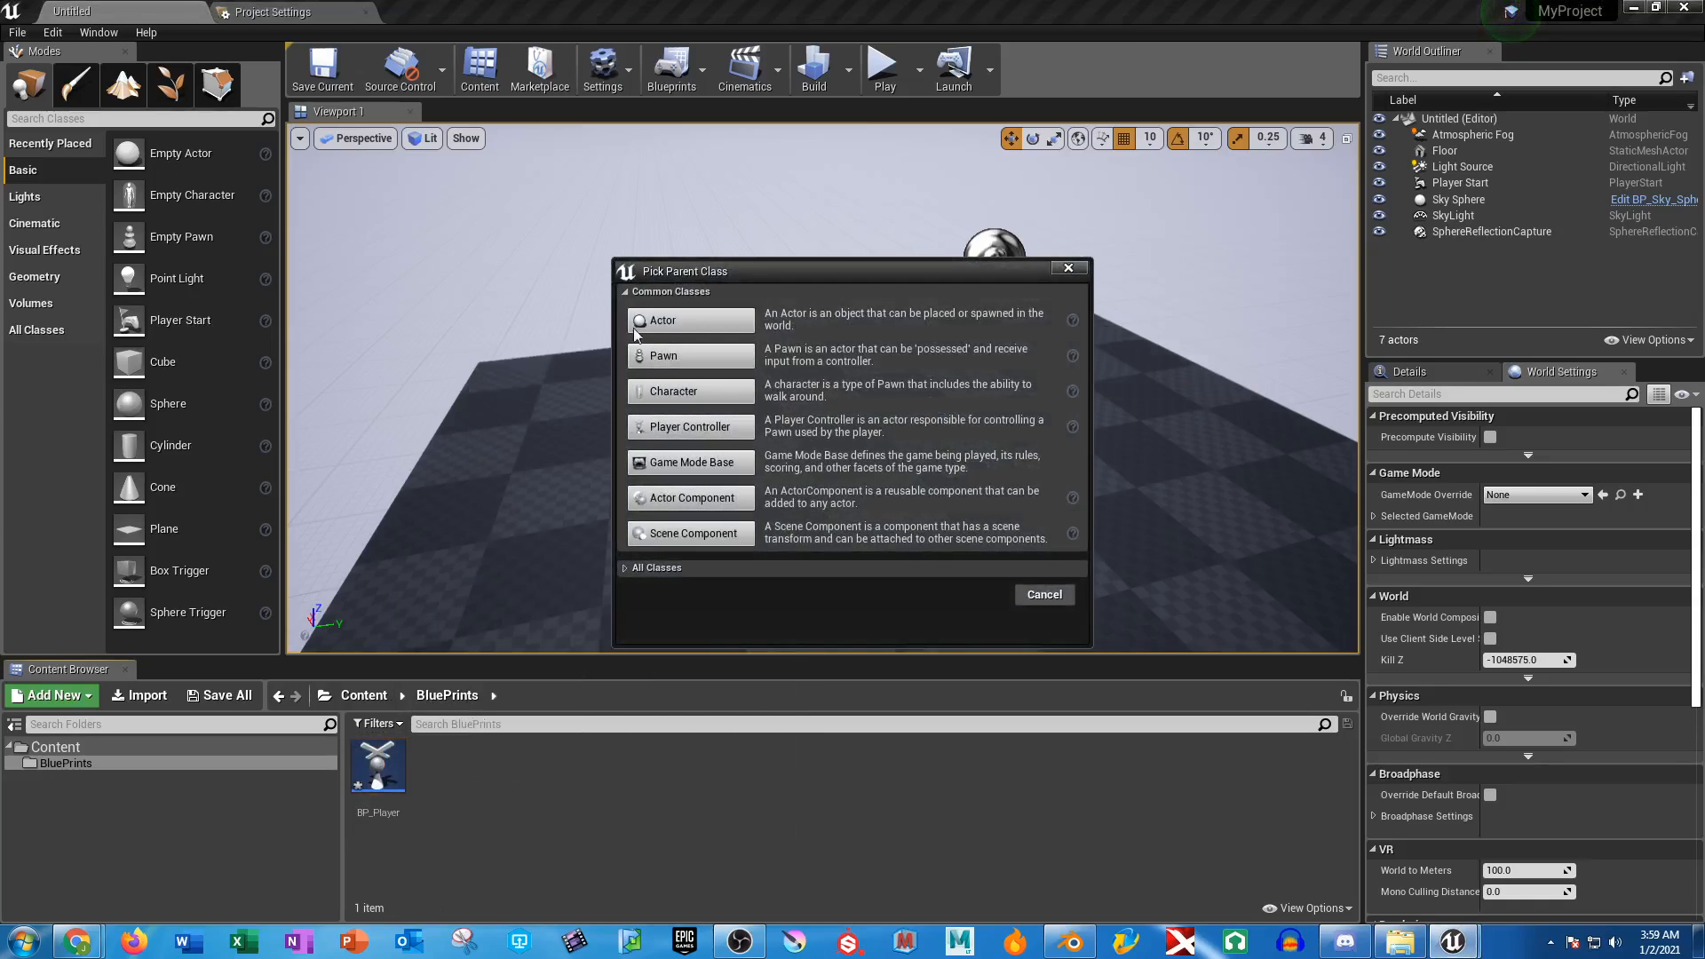
click(701, 399)
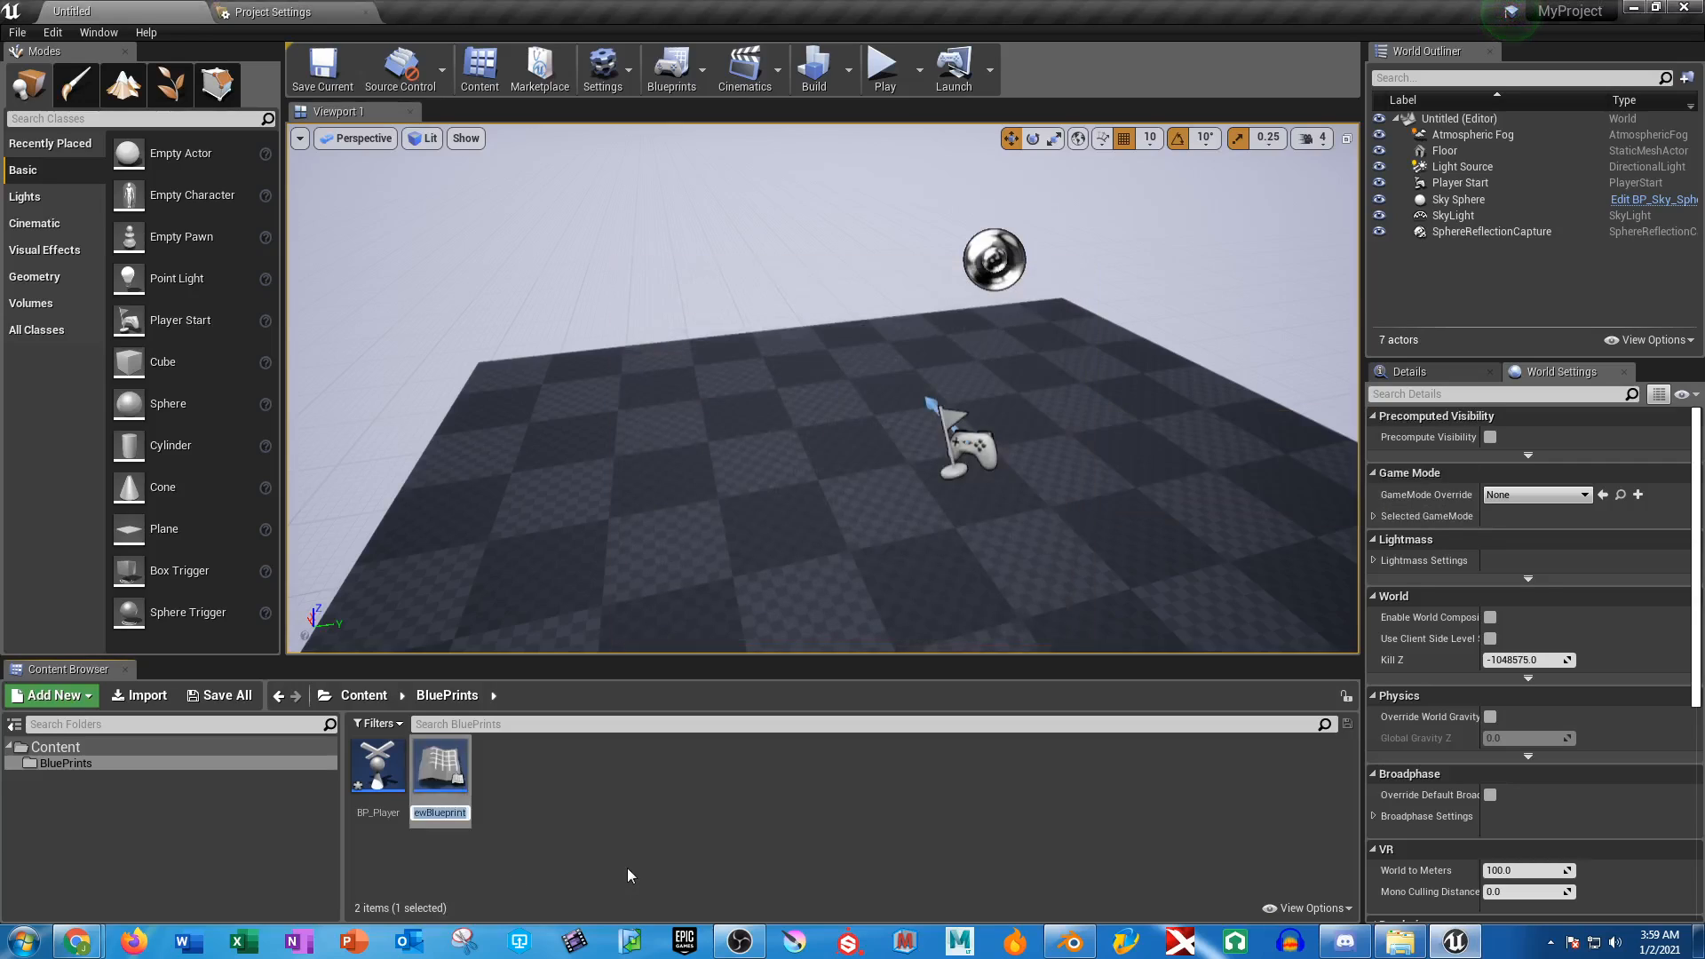
text(BP_Player)
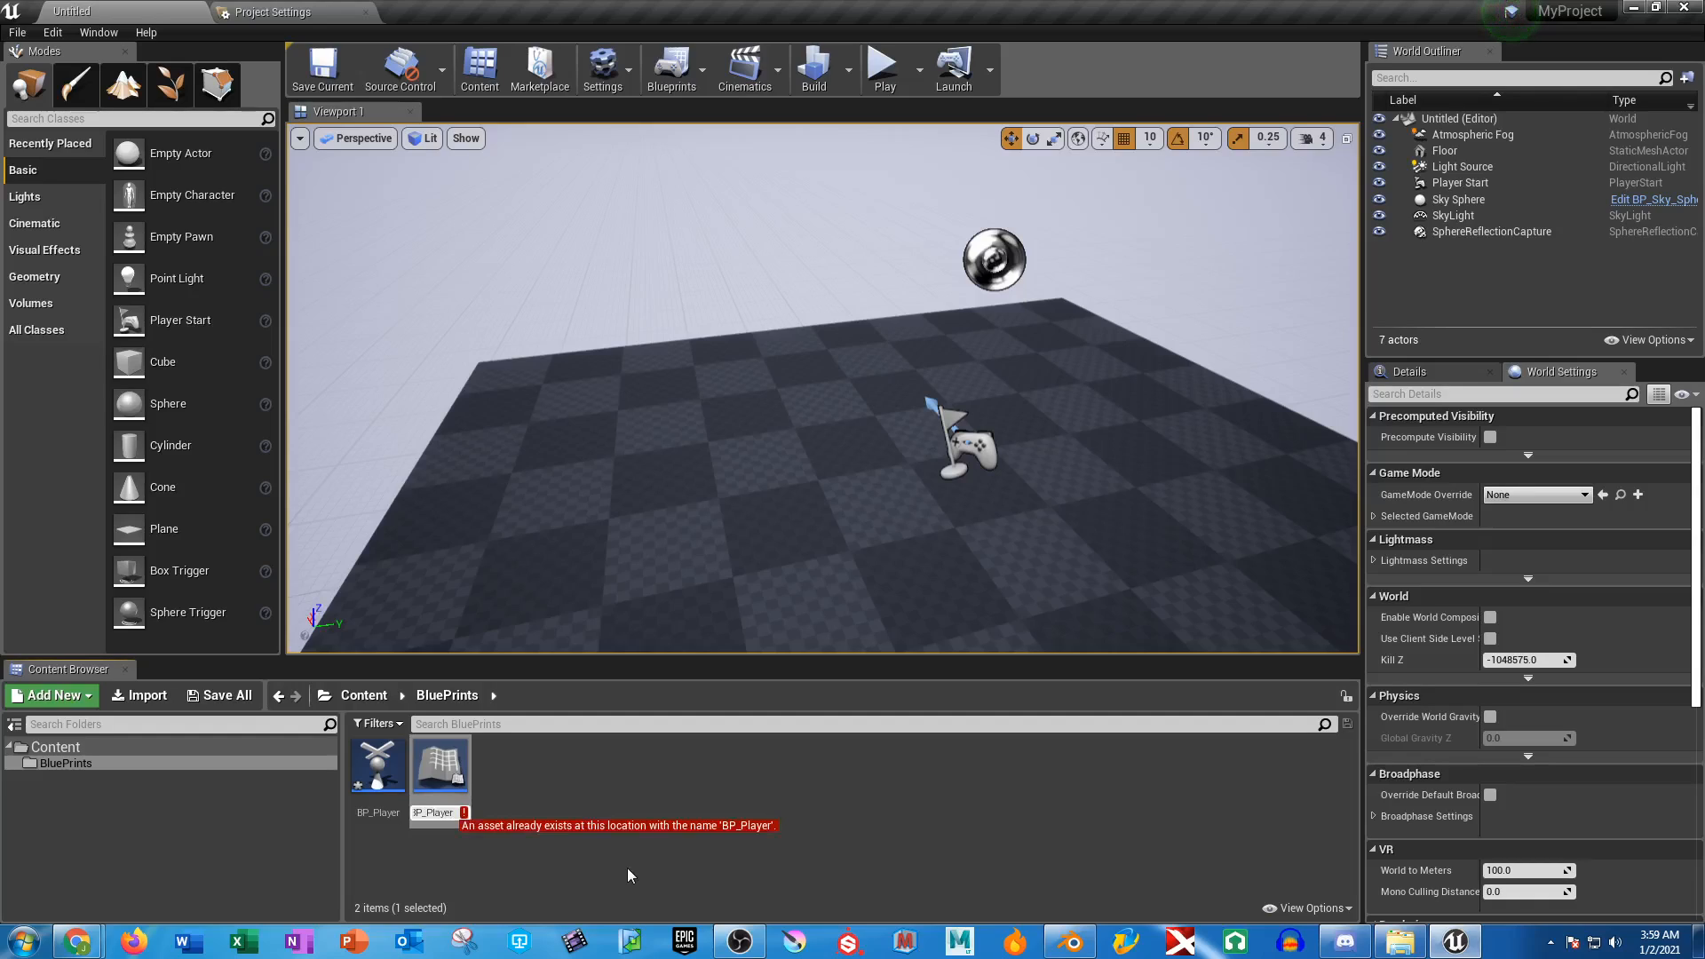
text(Character)
key(Return)
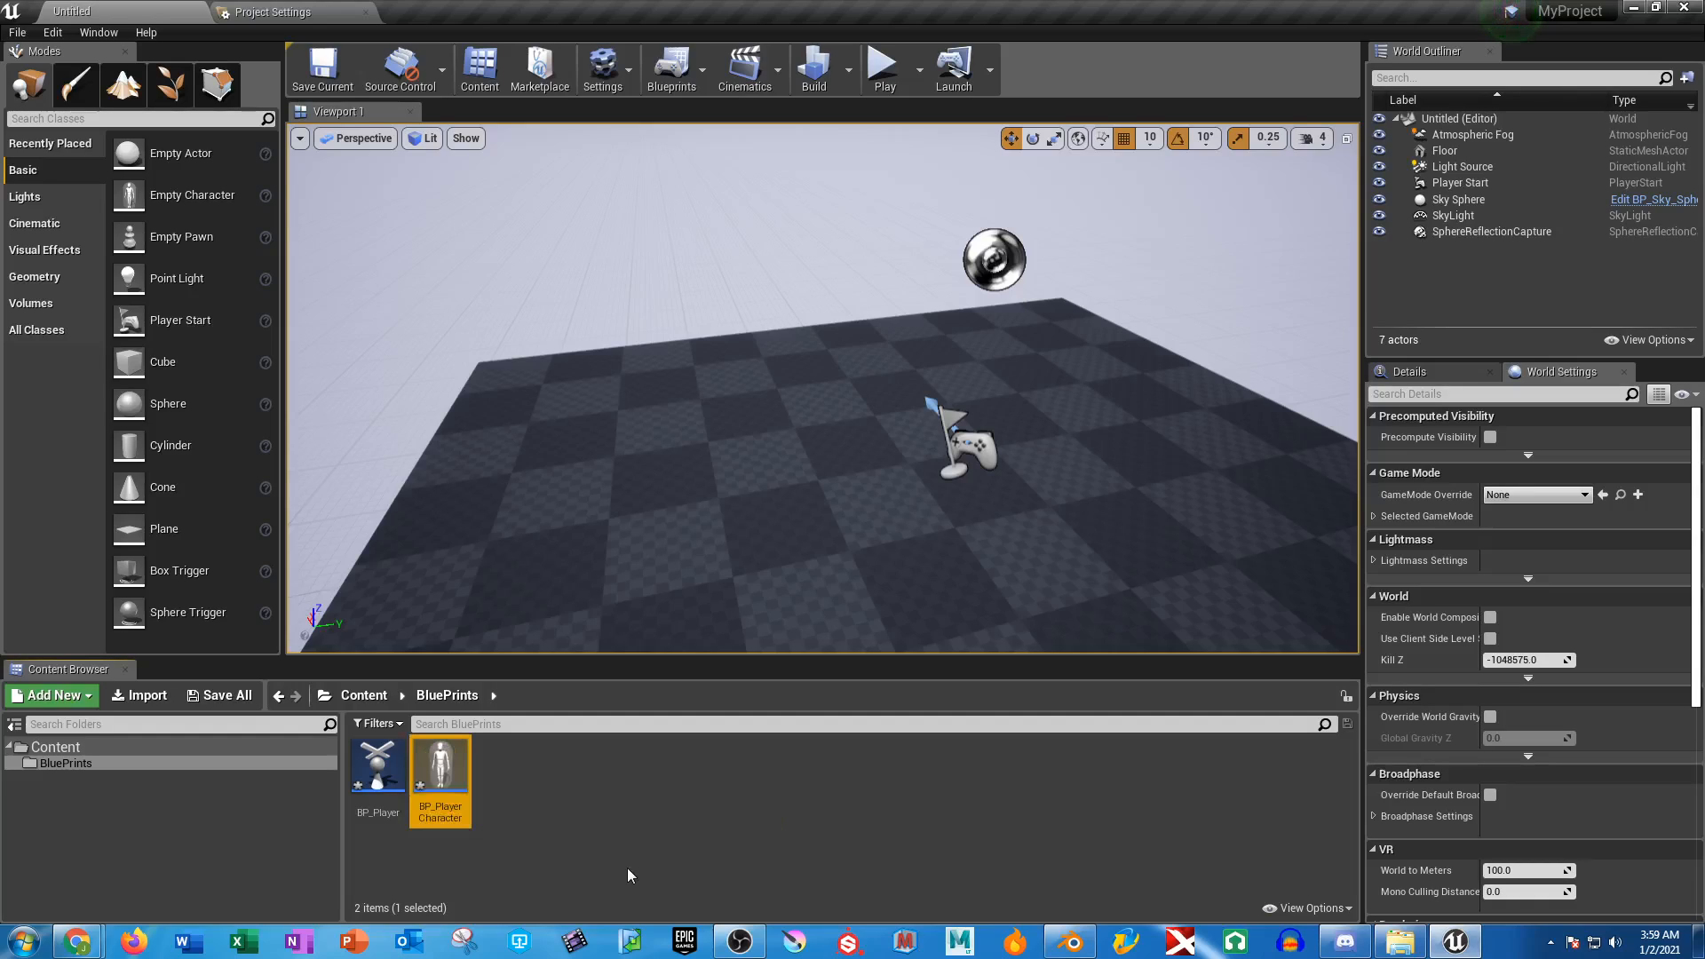
Delete the BP_Player blueprint from the BluePrints folder
click(631, 871)
click(386, 764)
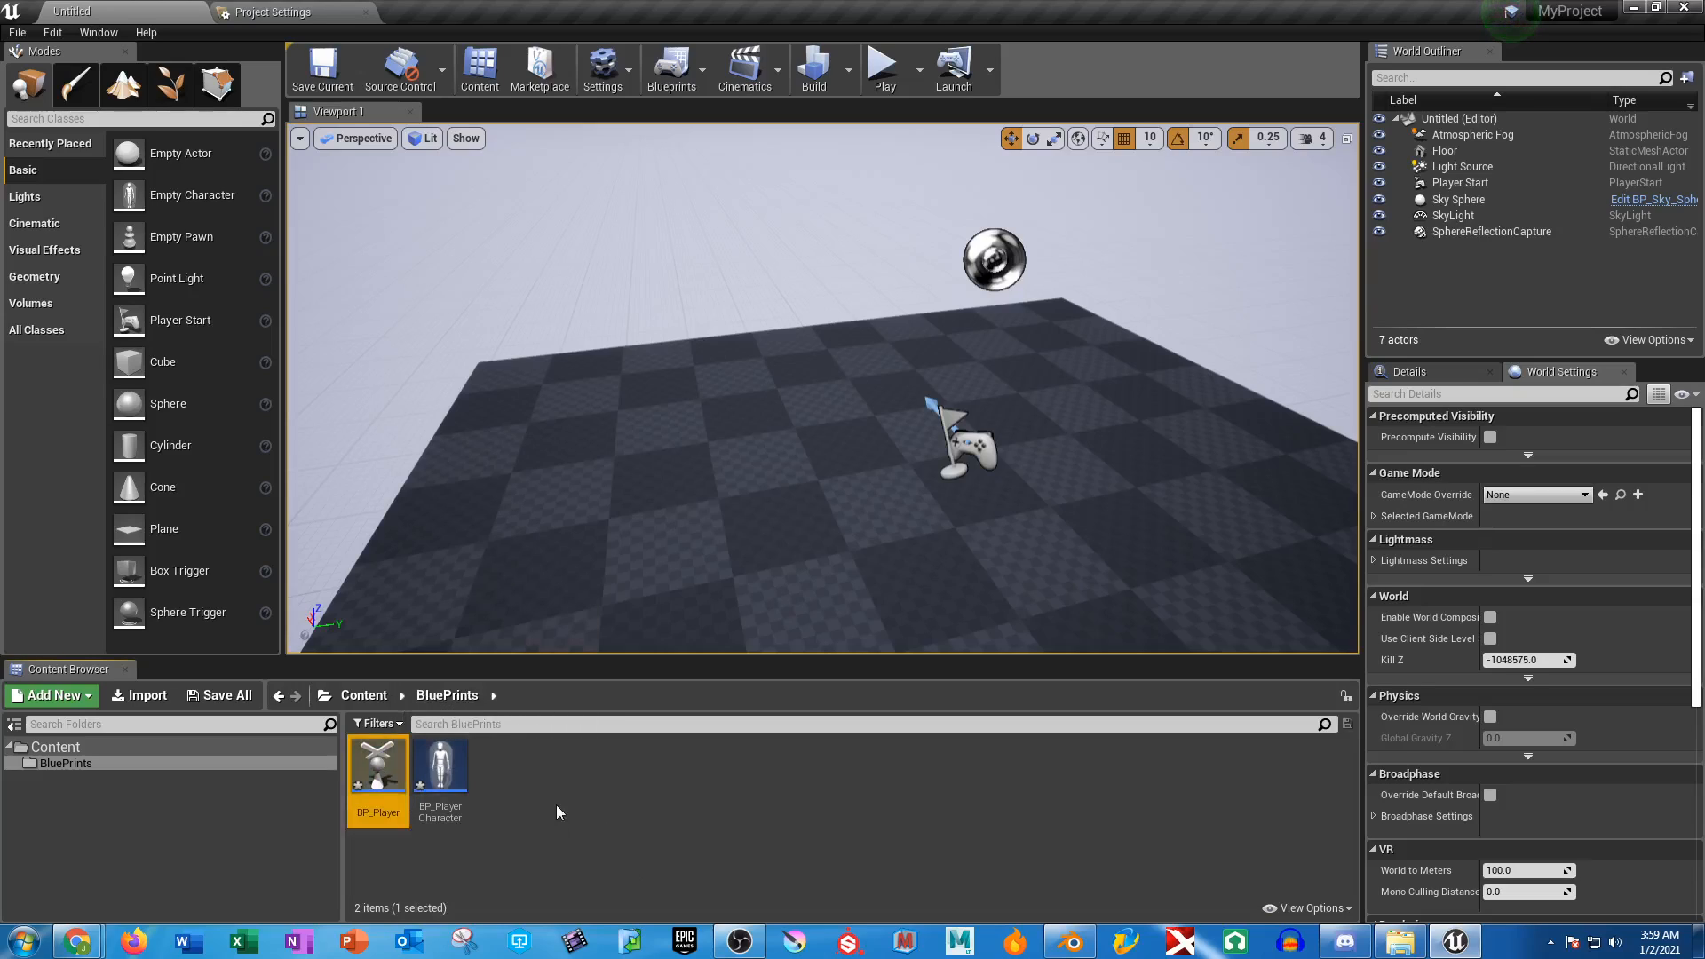
key(Delete)
click(759, 752)
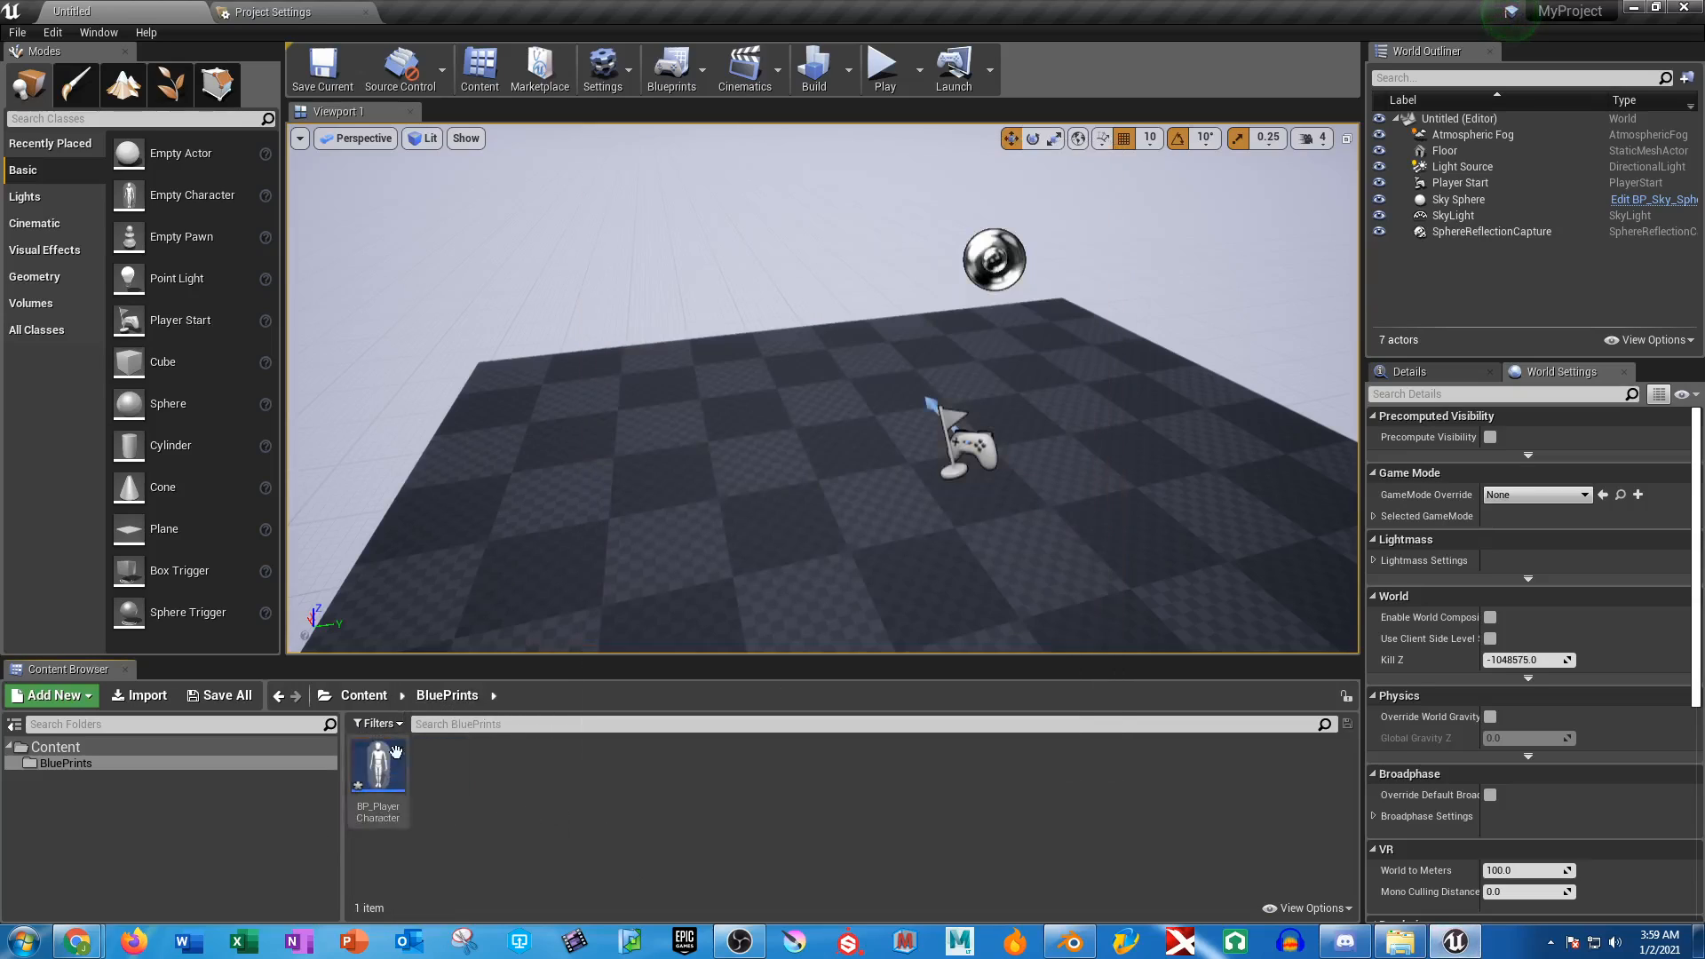
Open the BP_PlayerCharacter blueprint and dock its editor alongside the main editor's other open documents
click(391, 766)
double_click(395, 770)
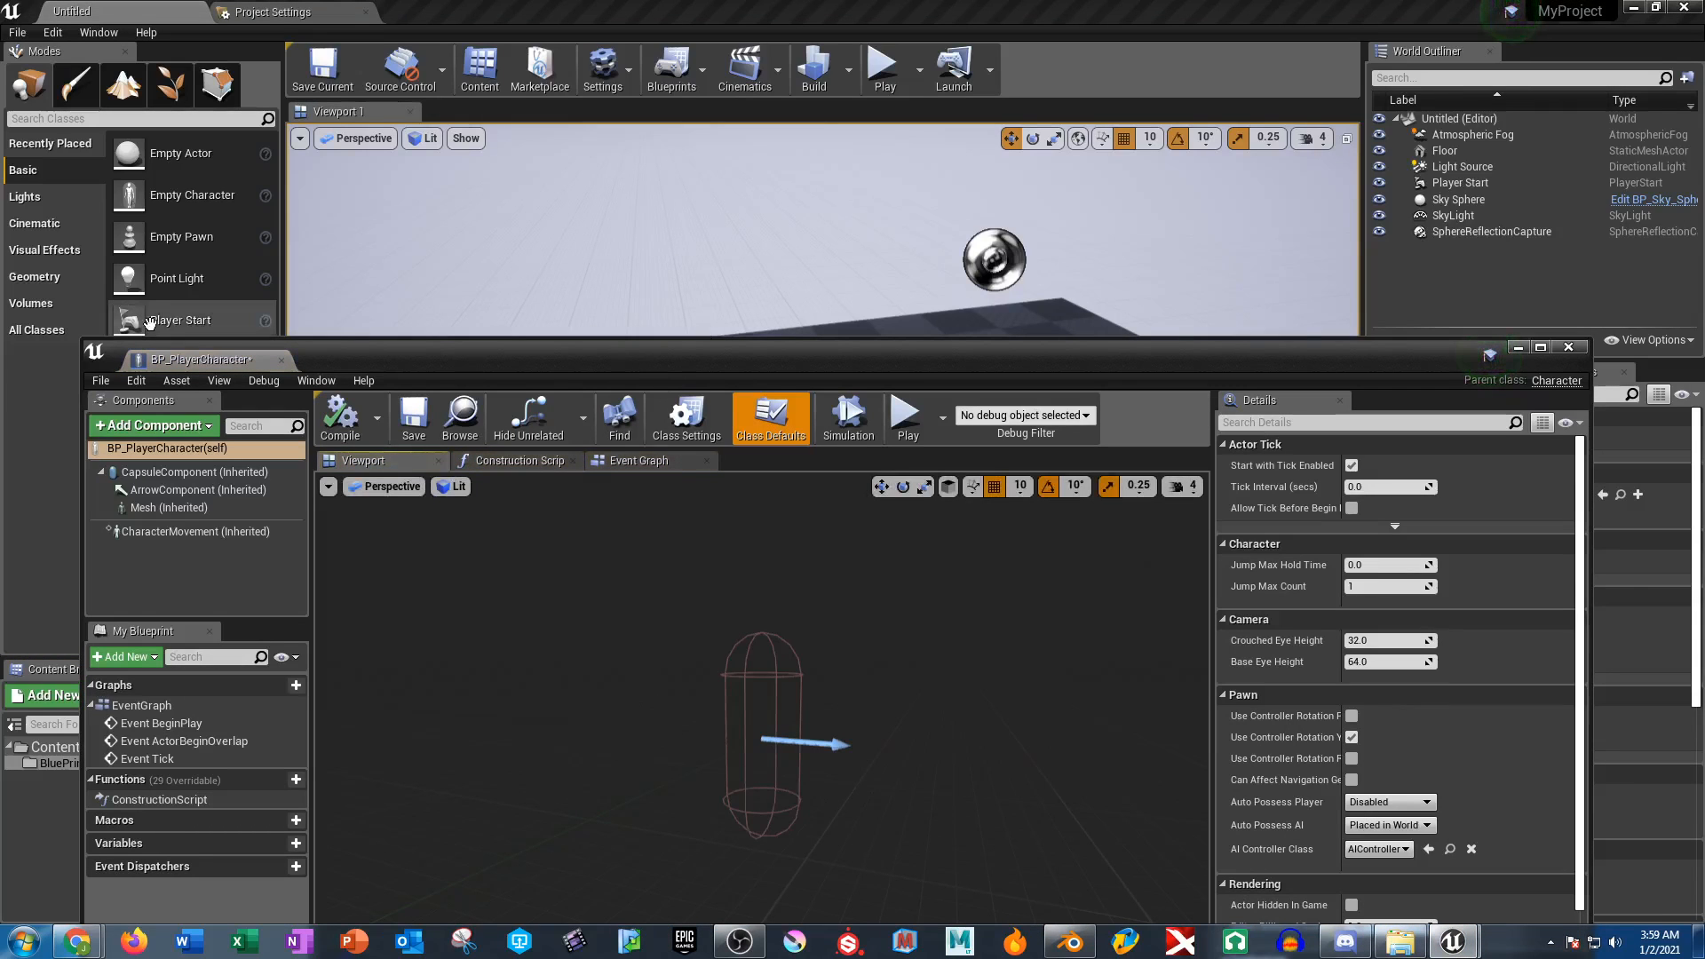
drag(202, 358, 60, 7)
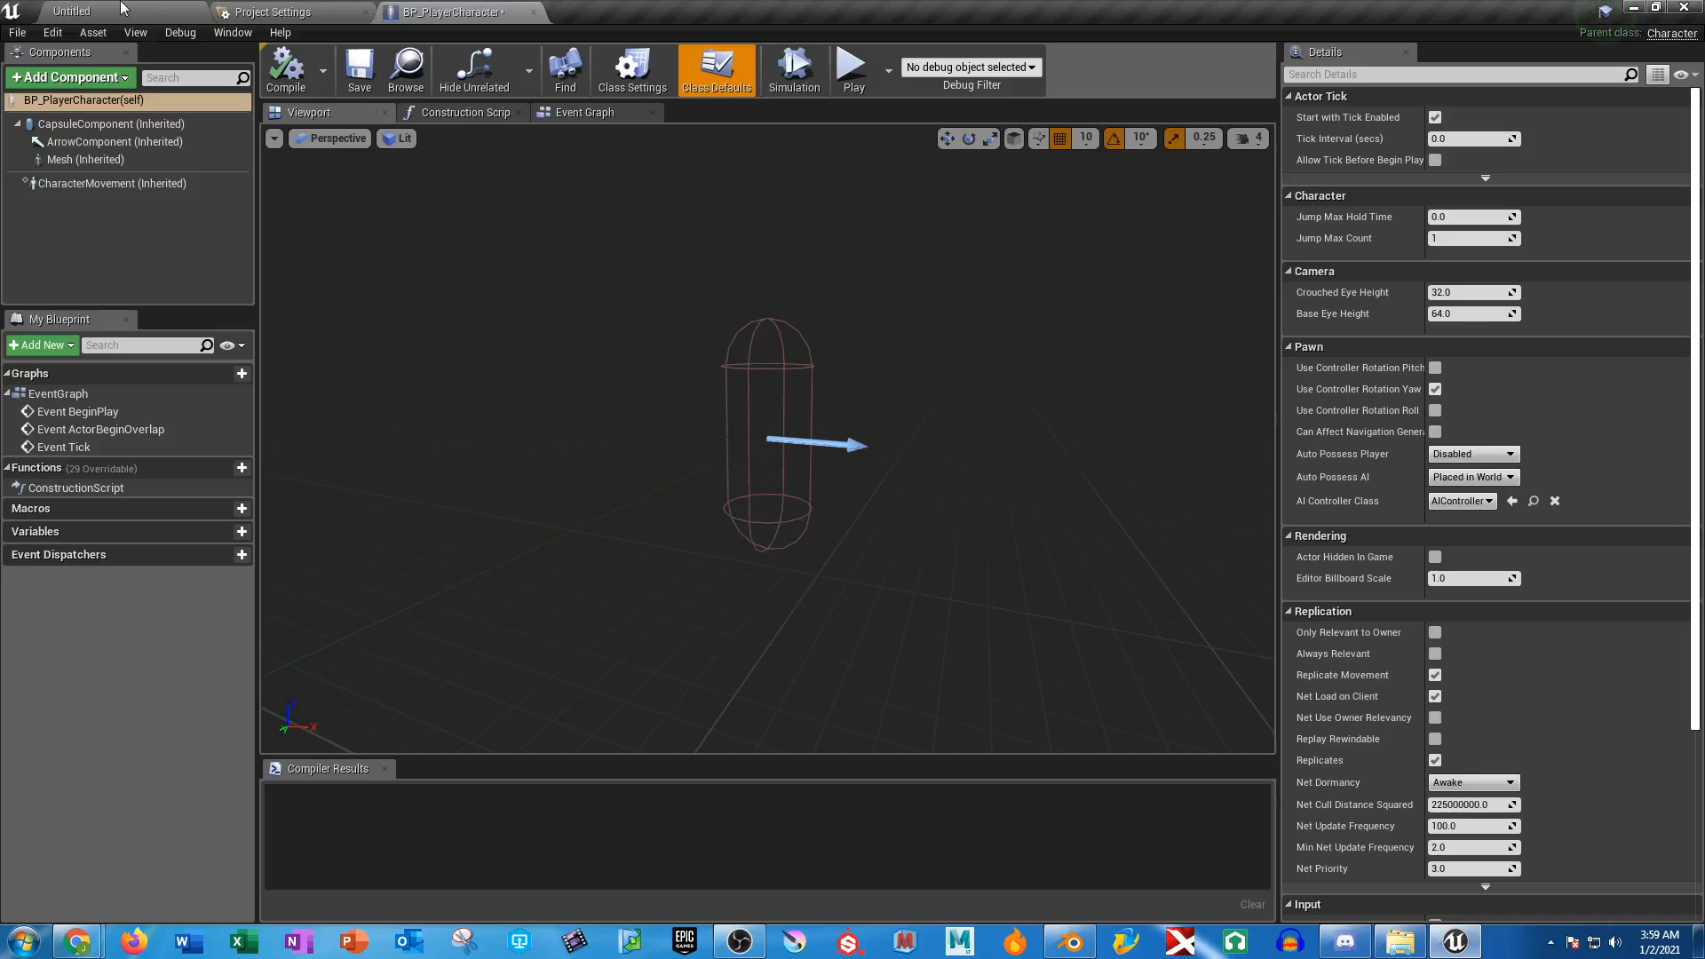
Play-test from the character blueprint and from the level, examining the actors spawned in the World Outliner, including Player Start
click(850, 71)
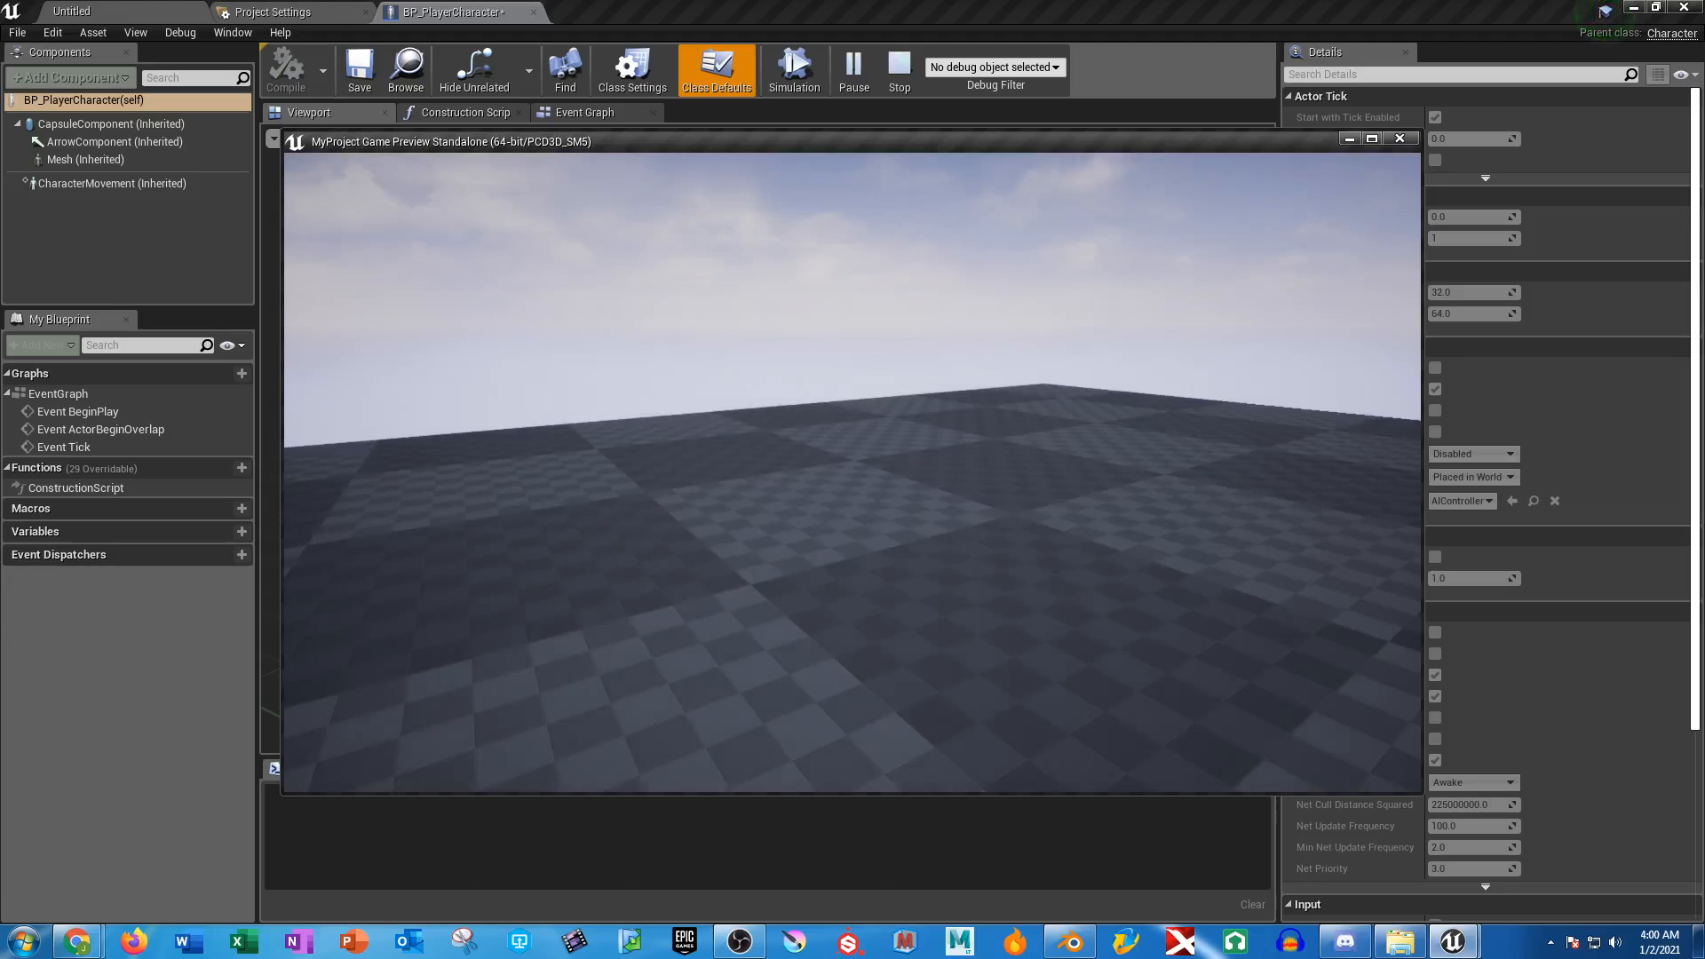
key(Escape)
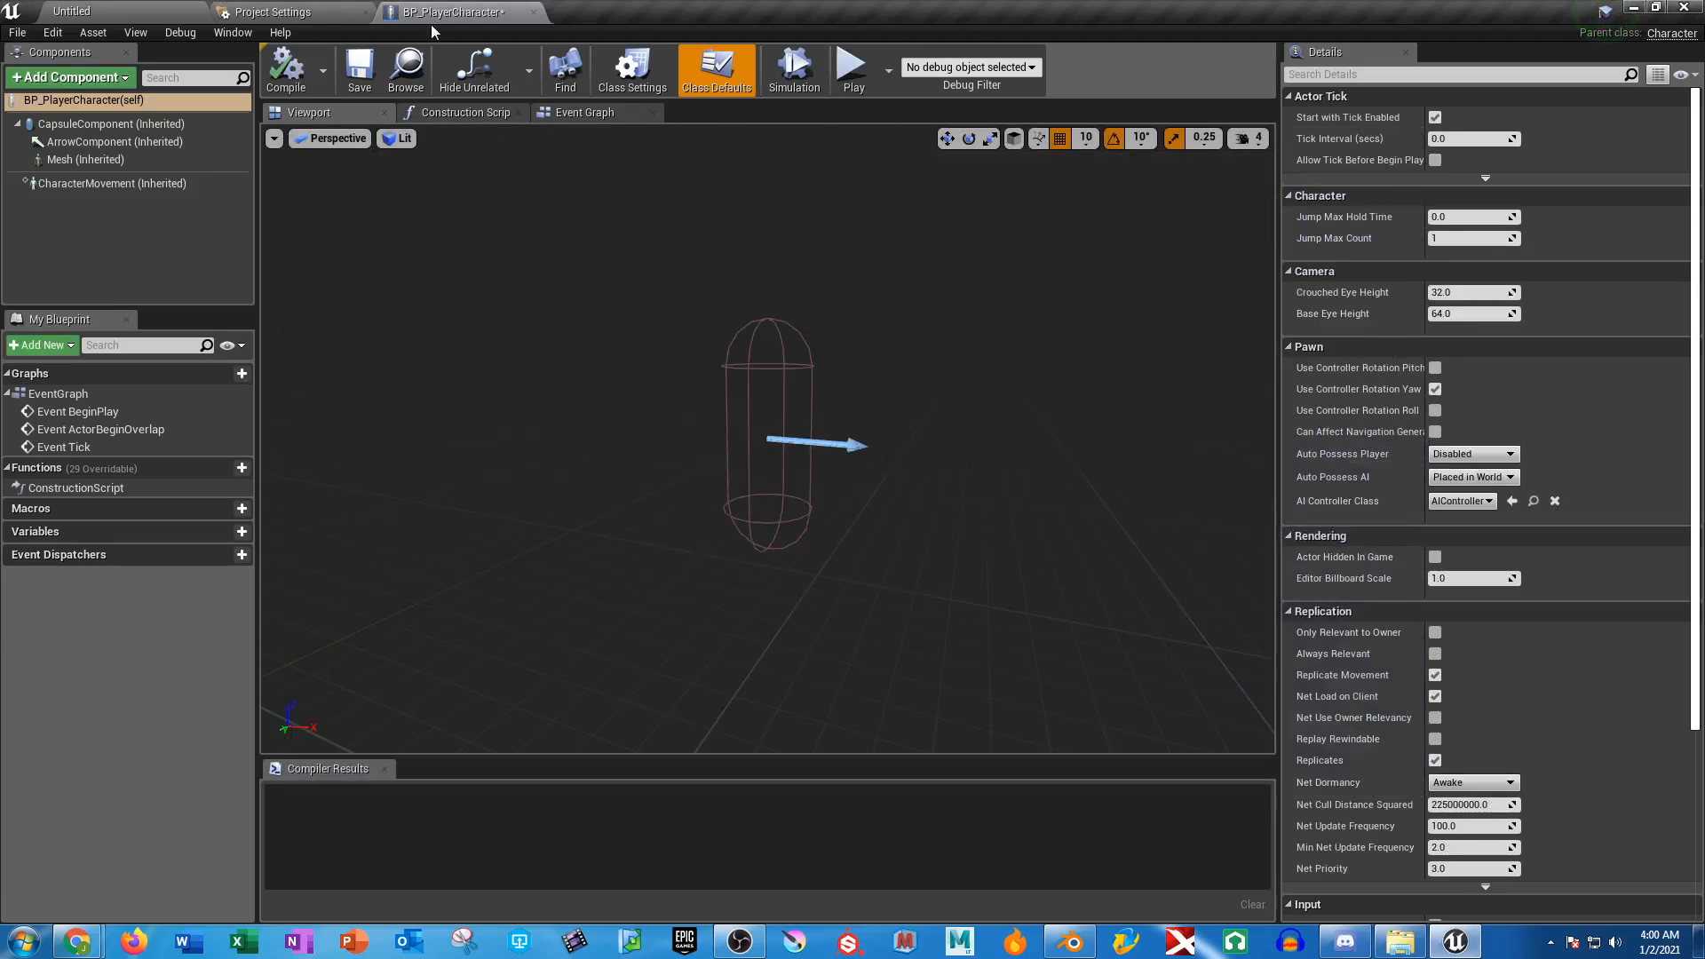
click(140, 10)
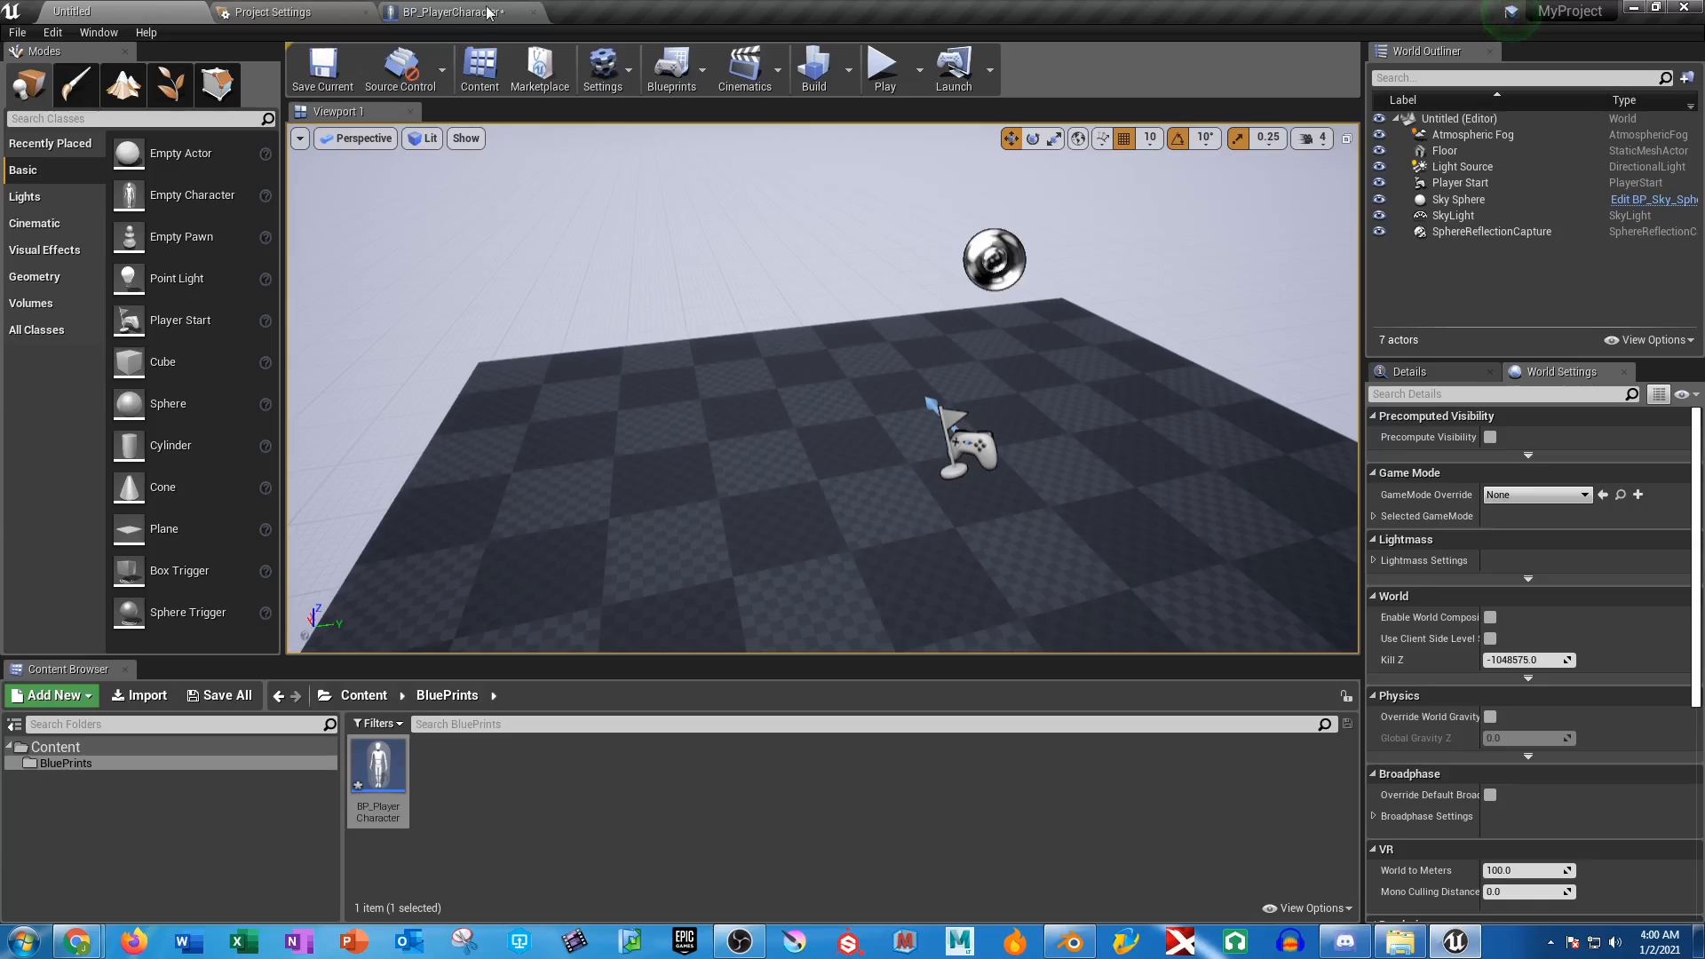
click(883, 68)
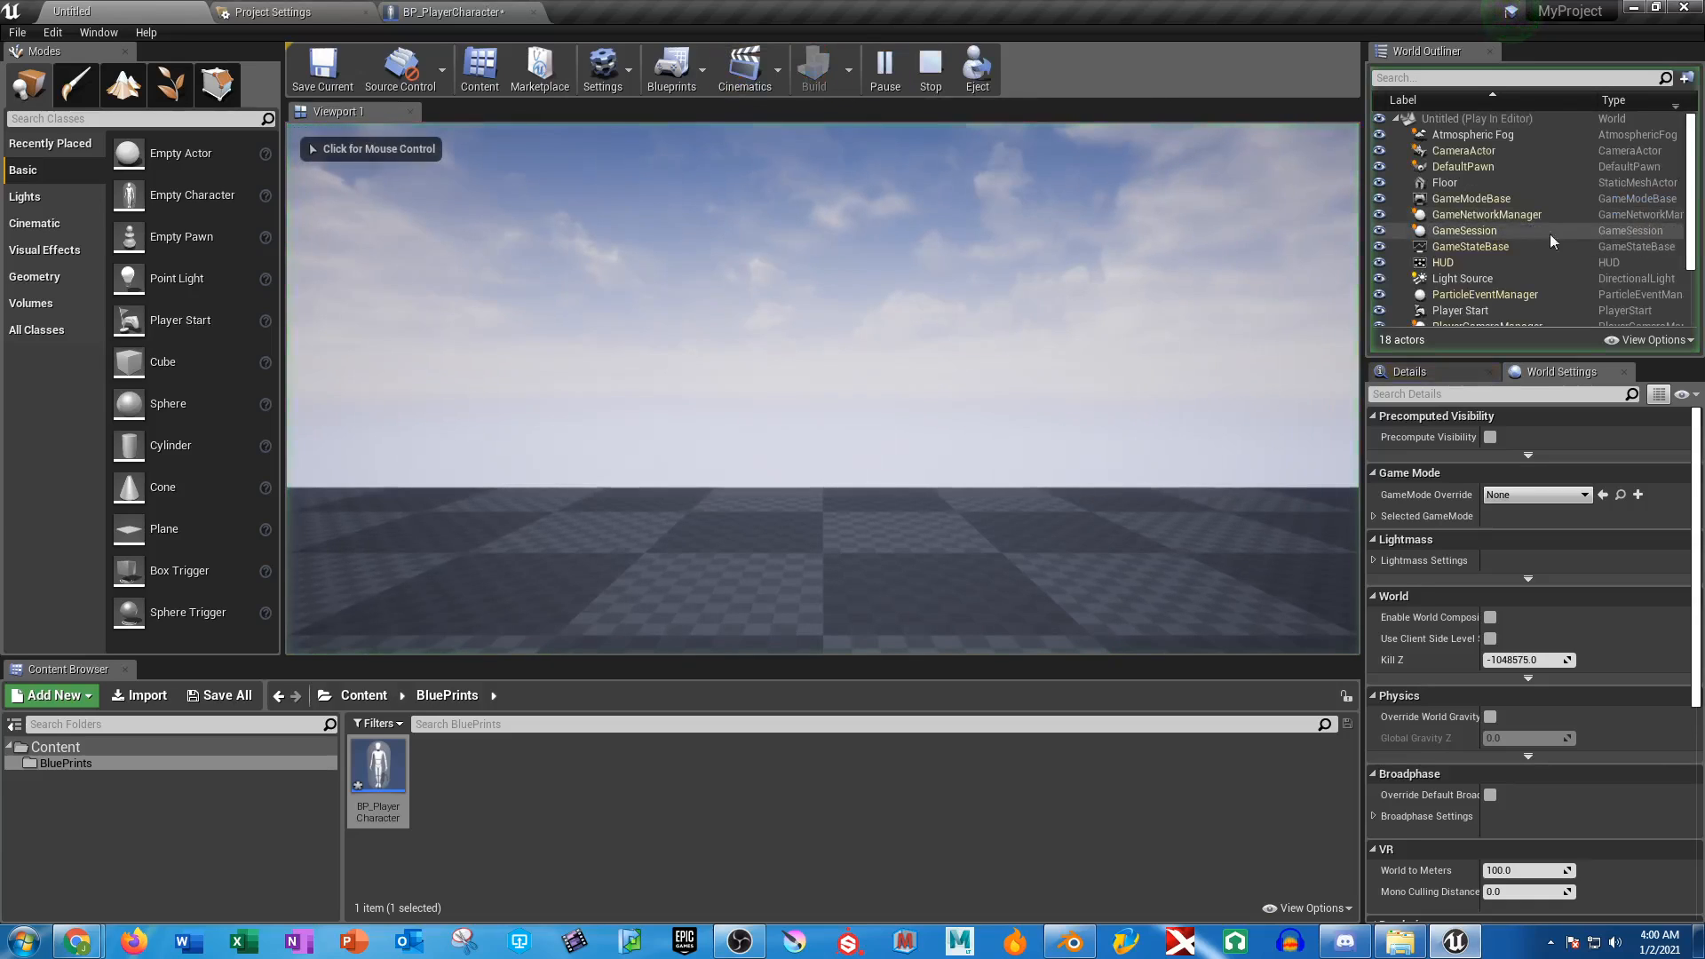
drag(1693, 185, 1693, 249)
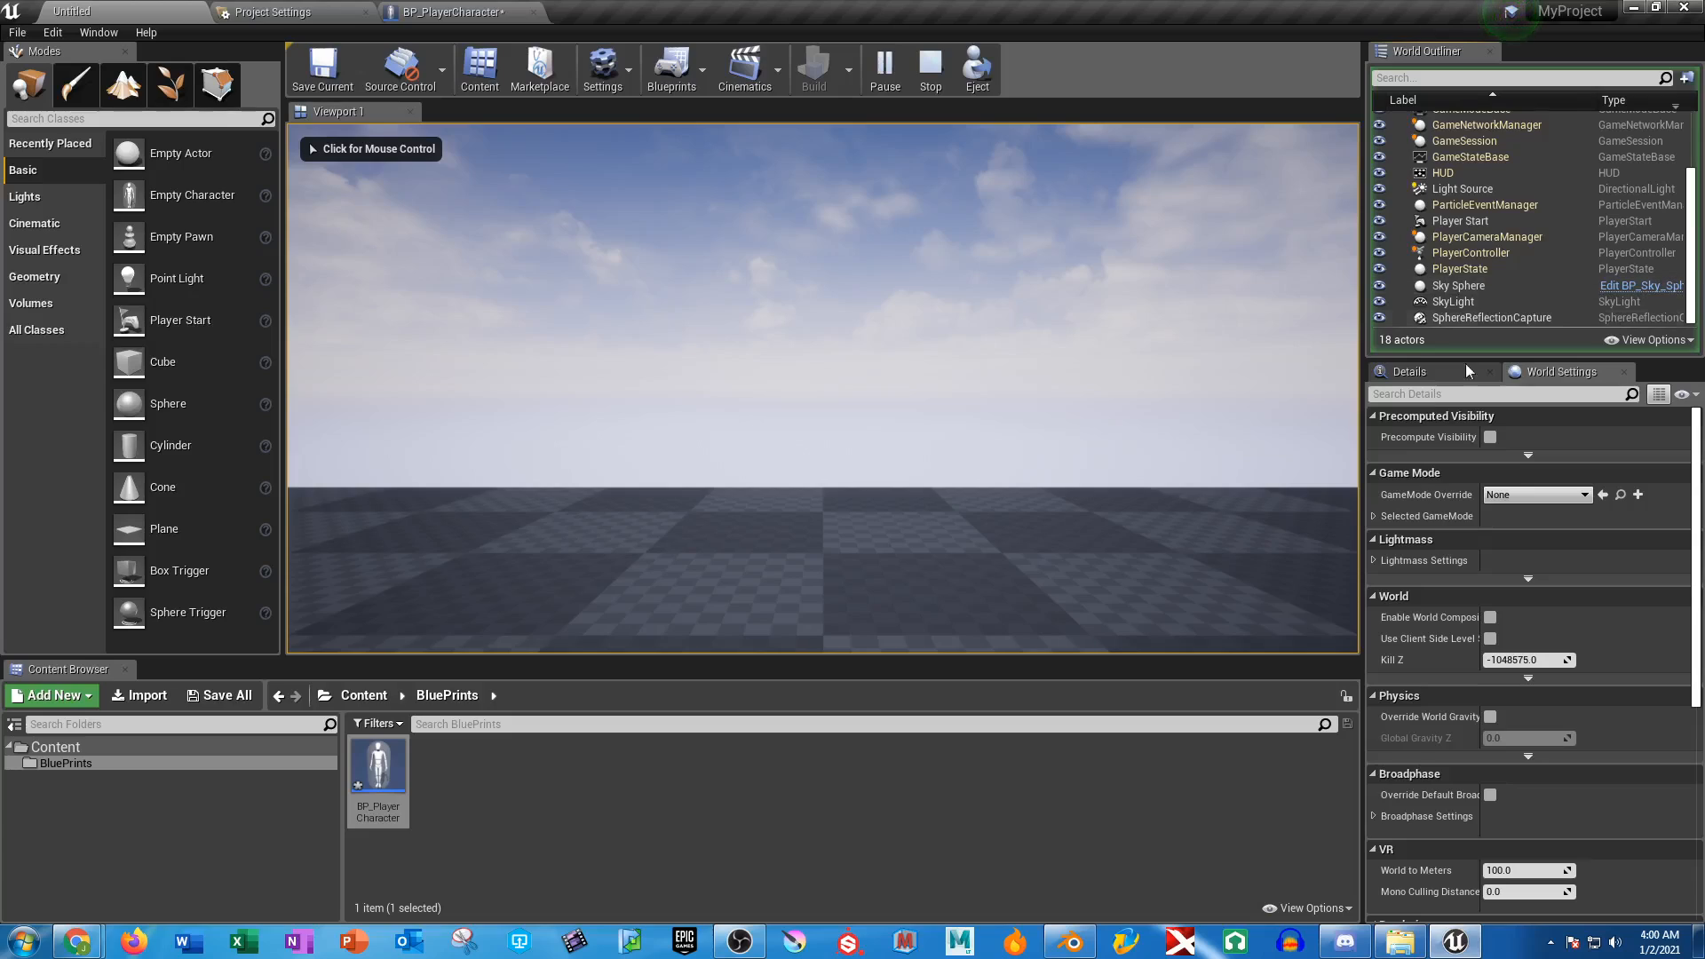
click(1468, 221)
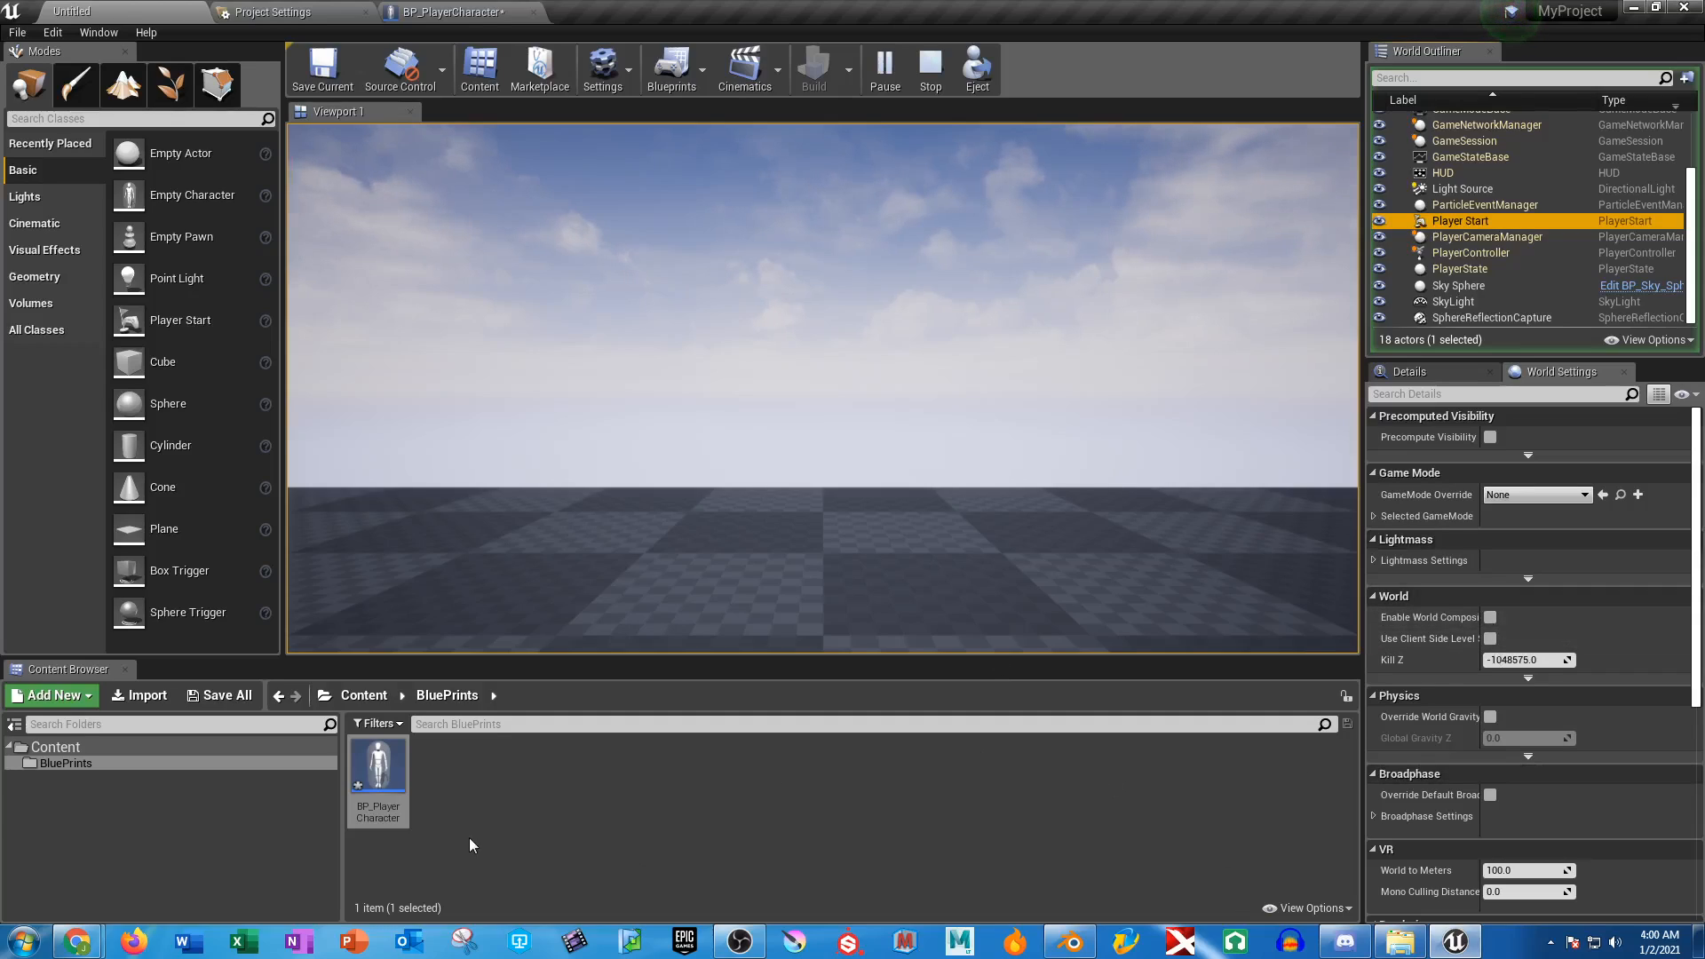
click(844, 449)
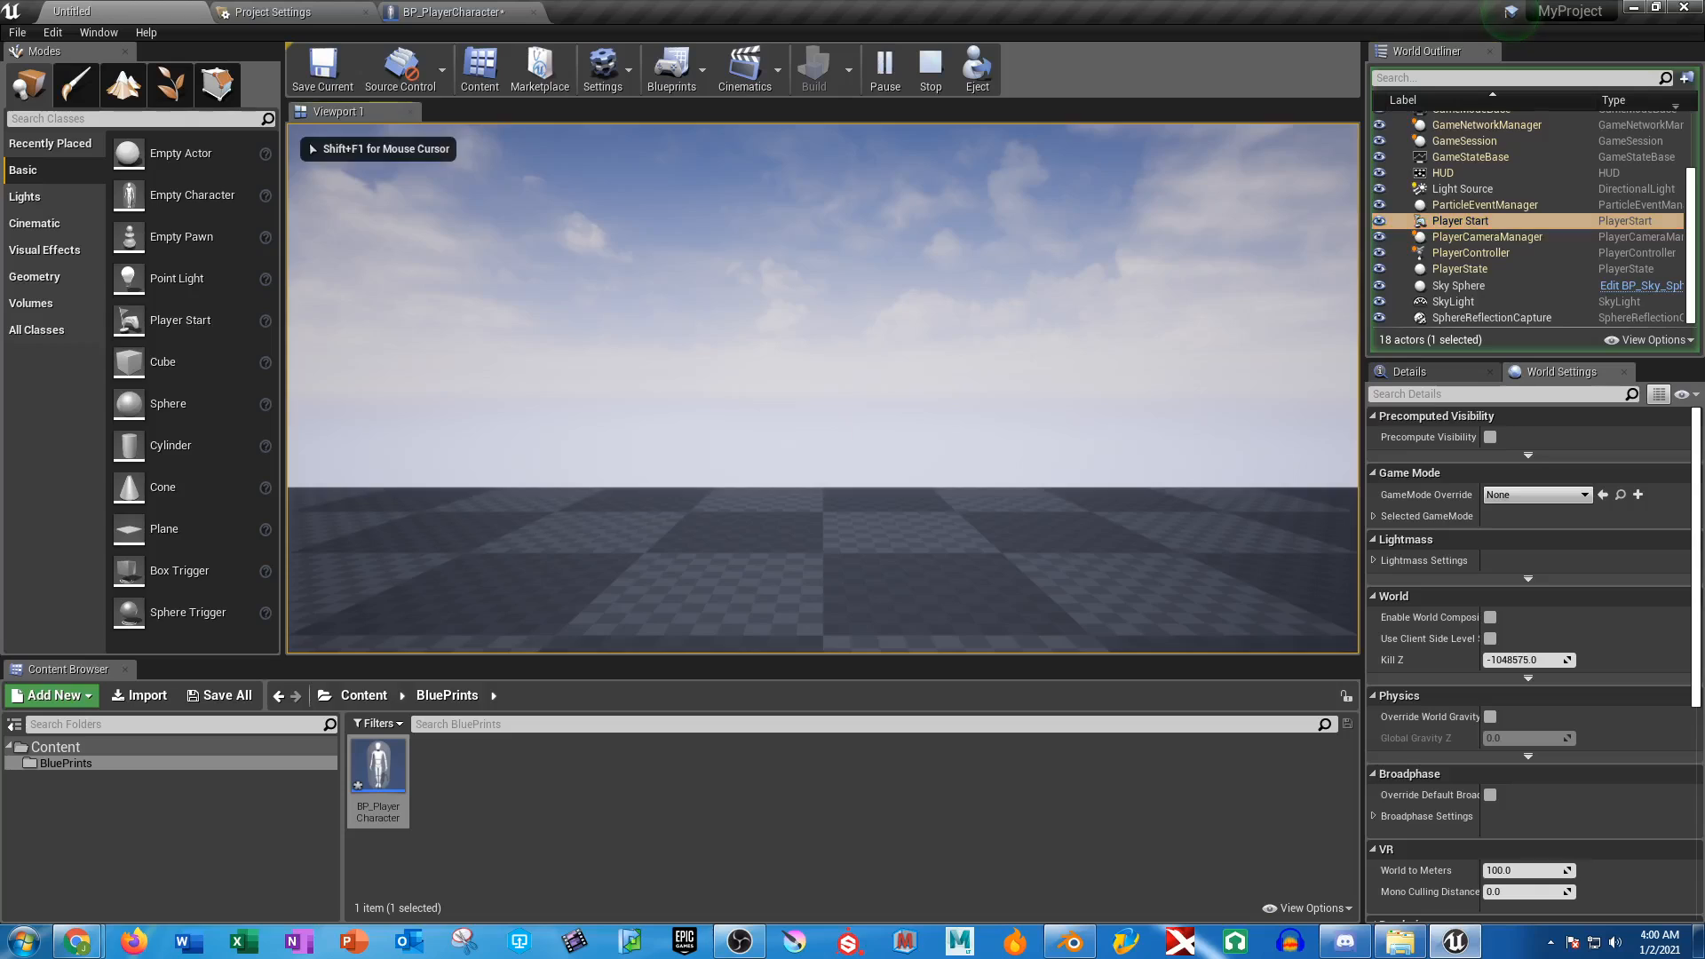
key(Escape)
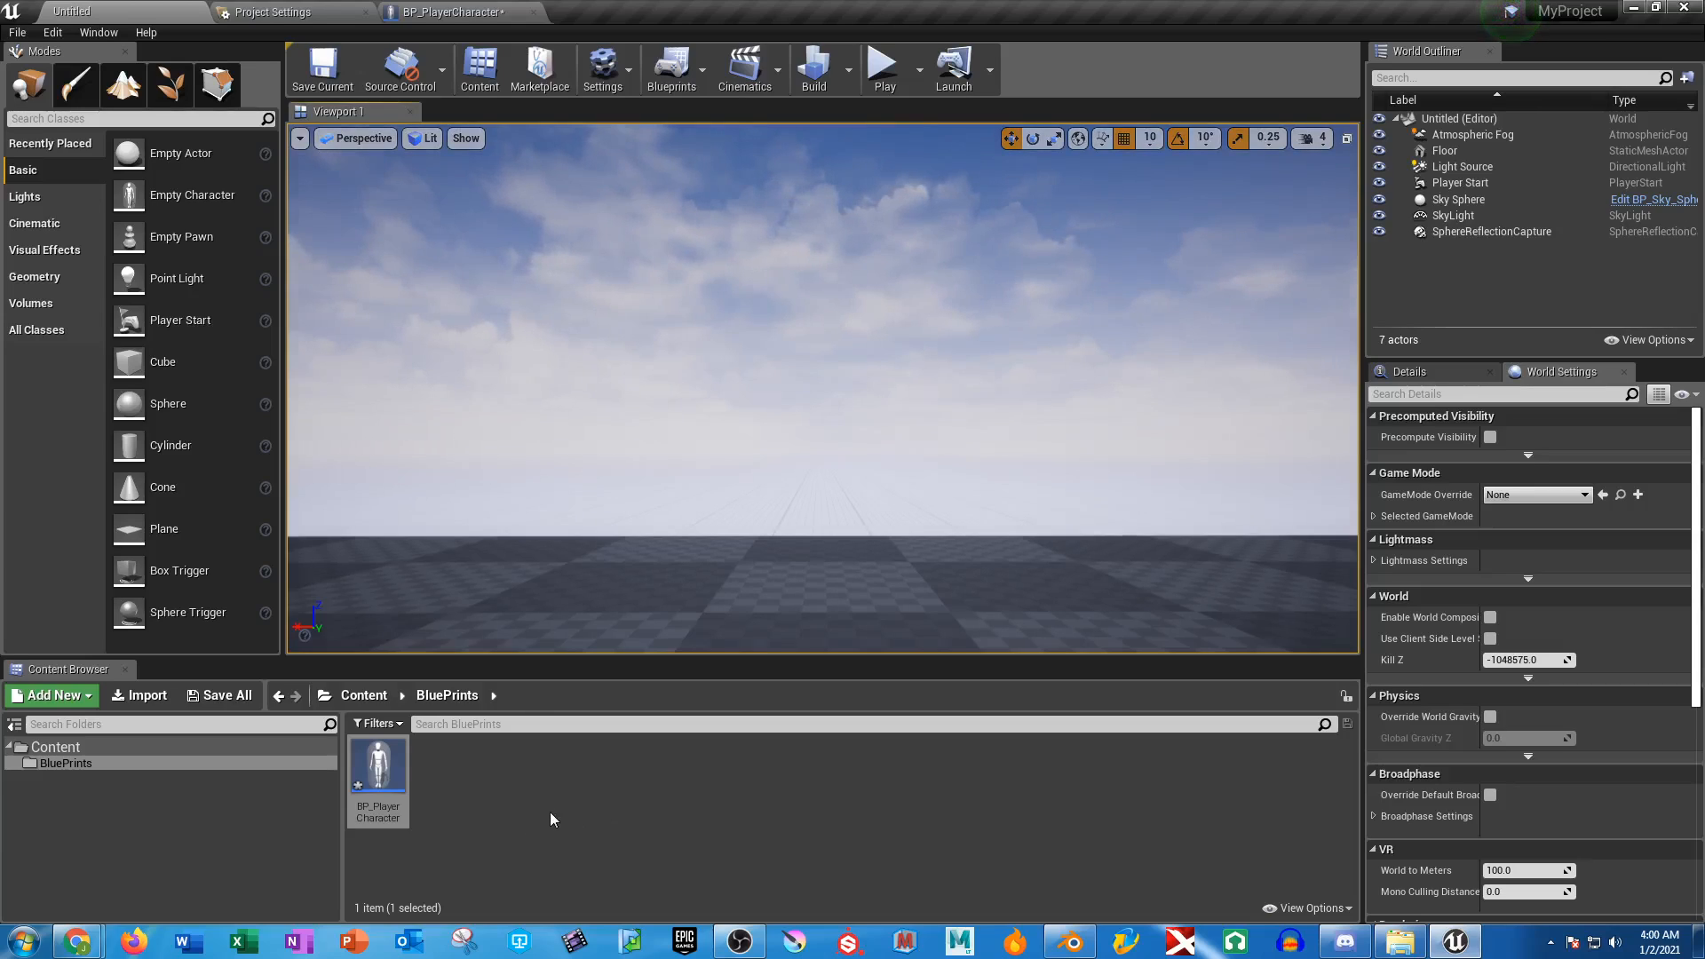
Create a Widget Blueprint named W_HUD in the BluePrints folder and open it in the Designer
right_click(591, 777)
mouse_move(637, 766)
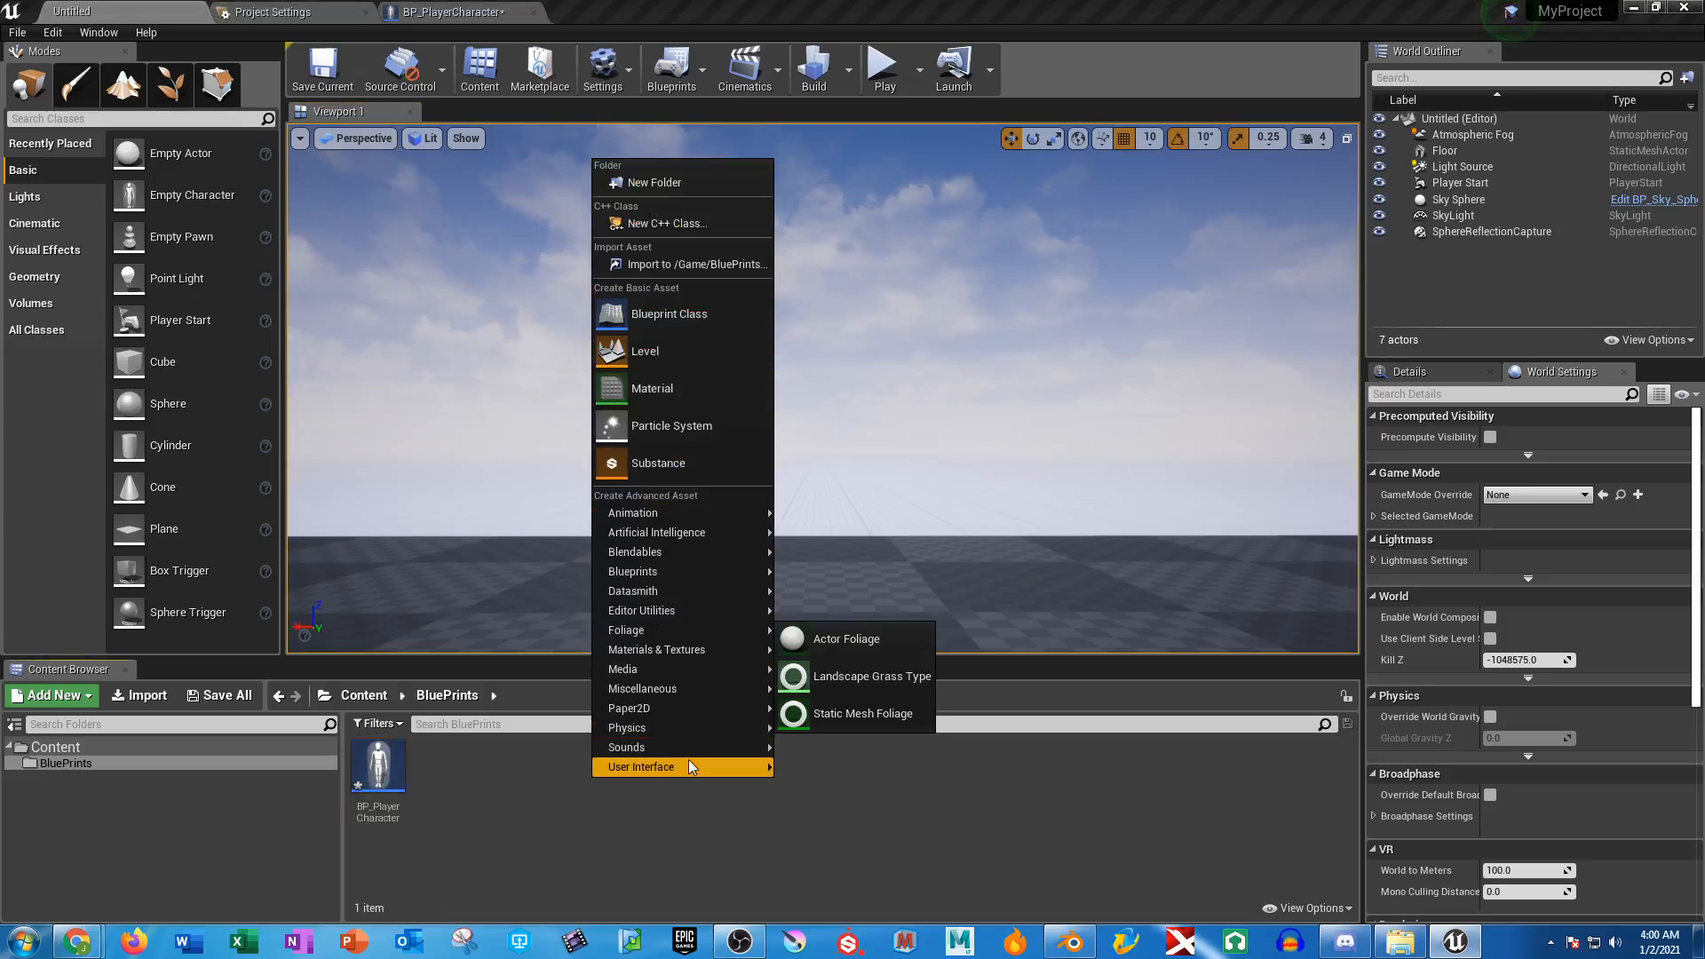
click(827, 877)
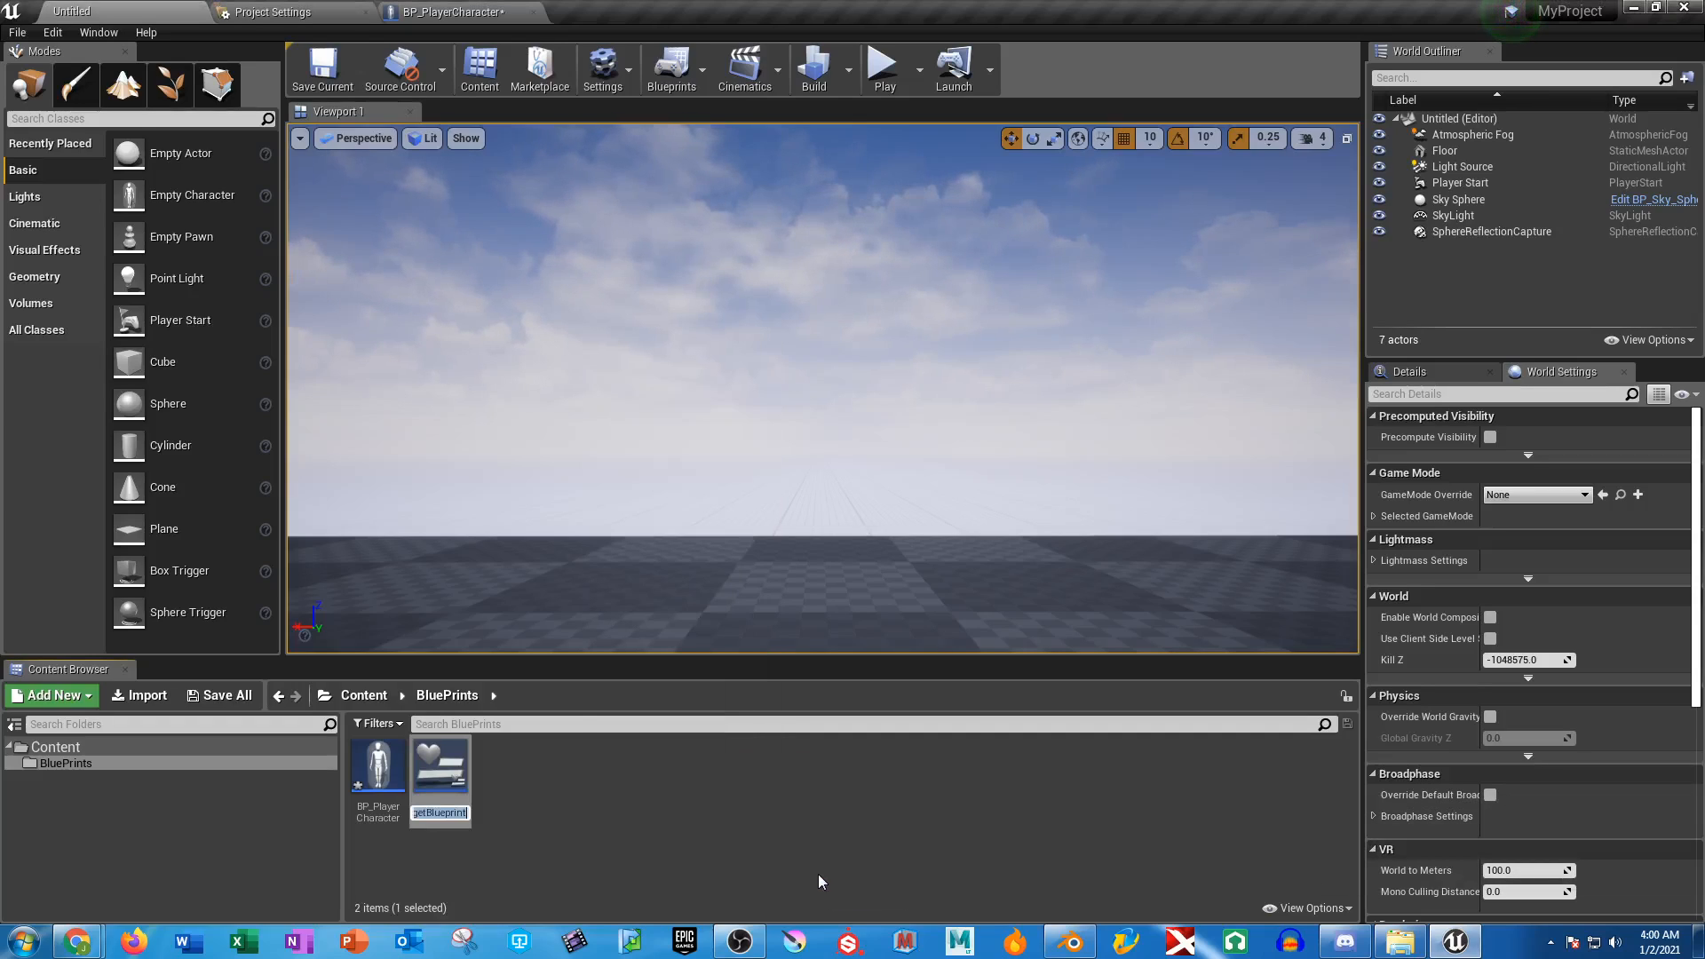
text(W_HUD)
key(Return)
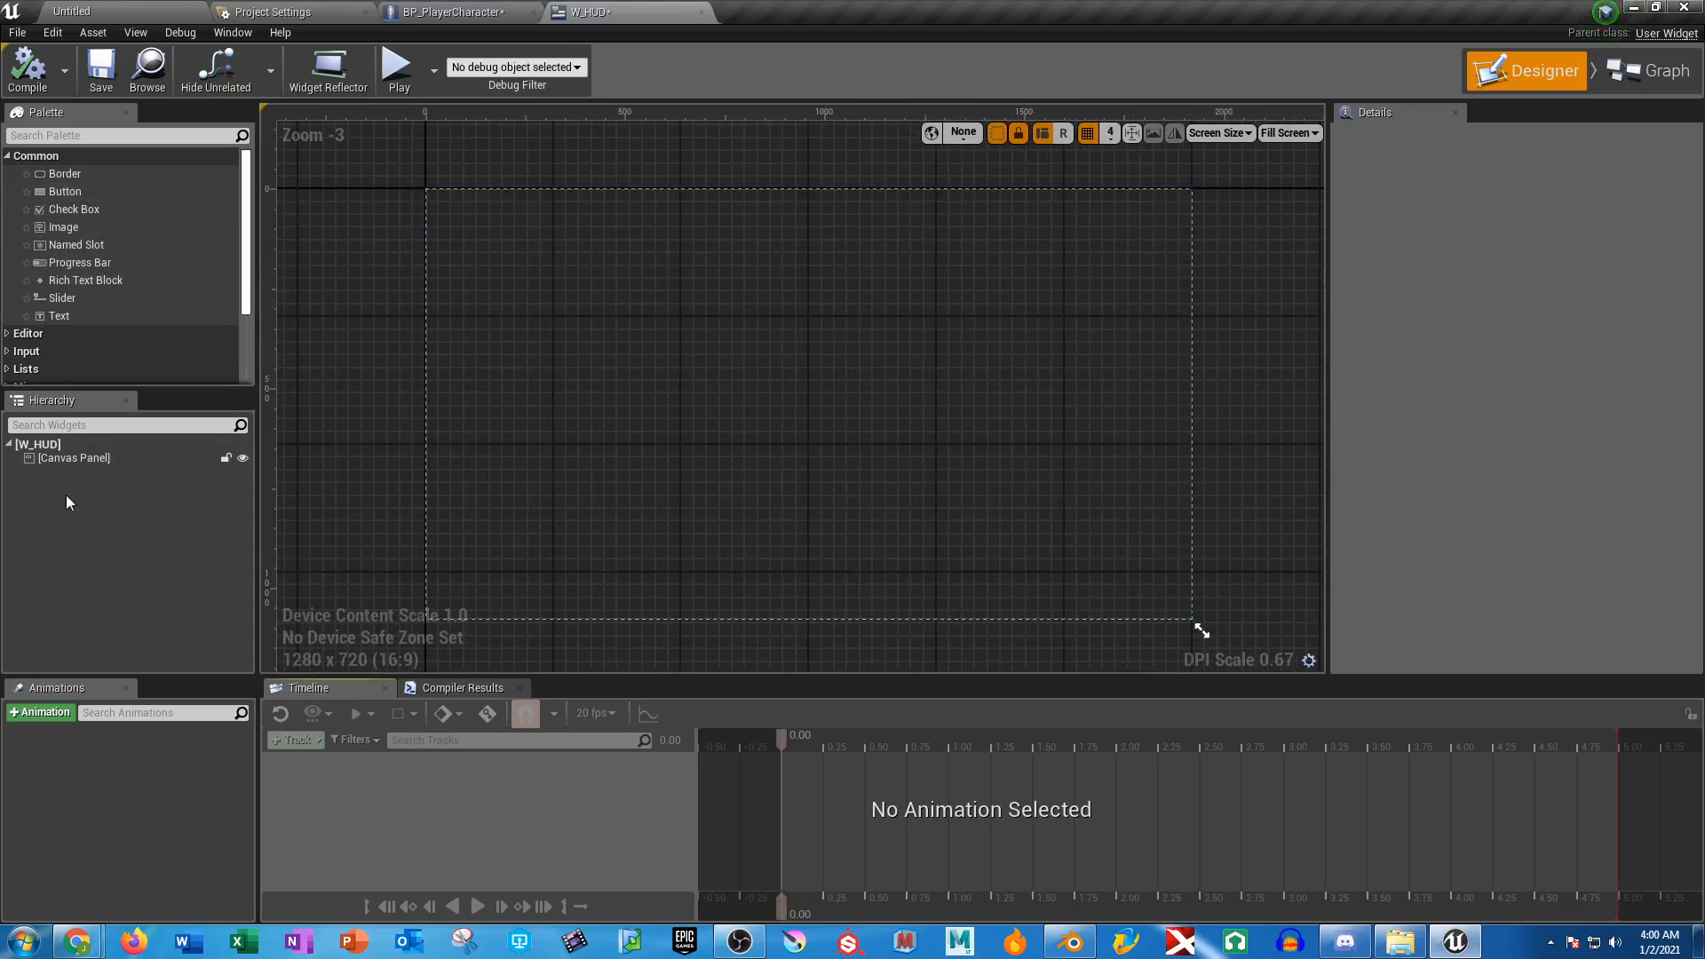
Make W_HUD's Canvas Panel a variable and place a Progress Bar near its upper-left corner at about X 172, Y 112
click(76, 446)
click(680, 462)
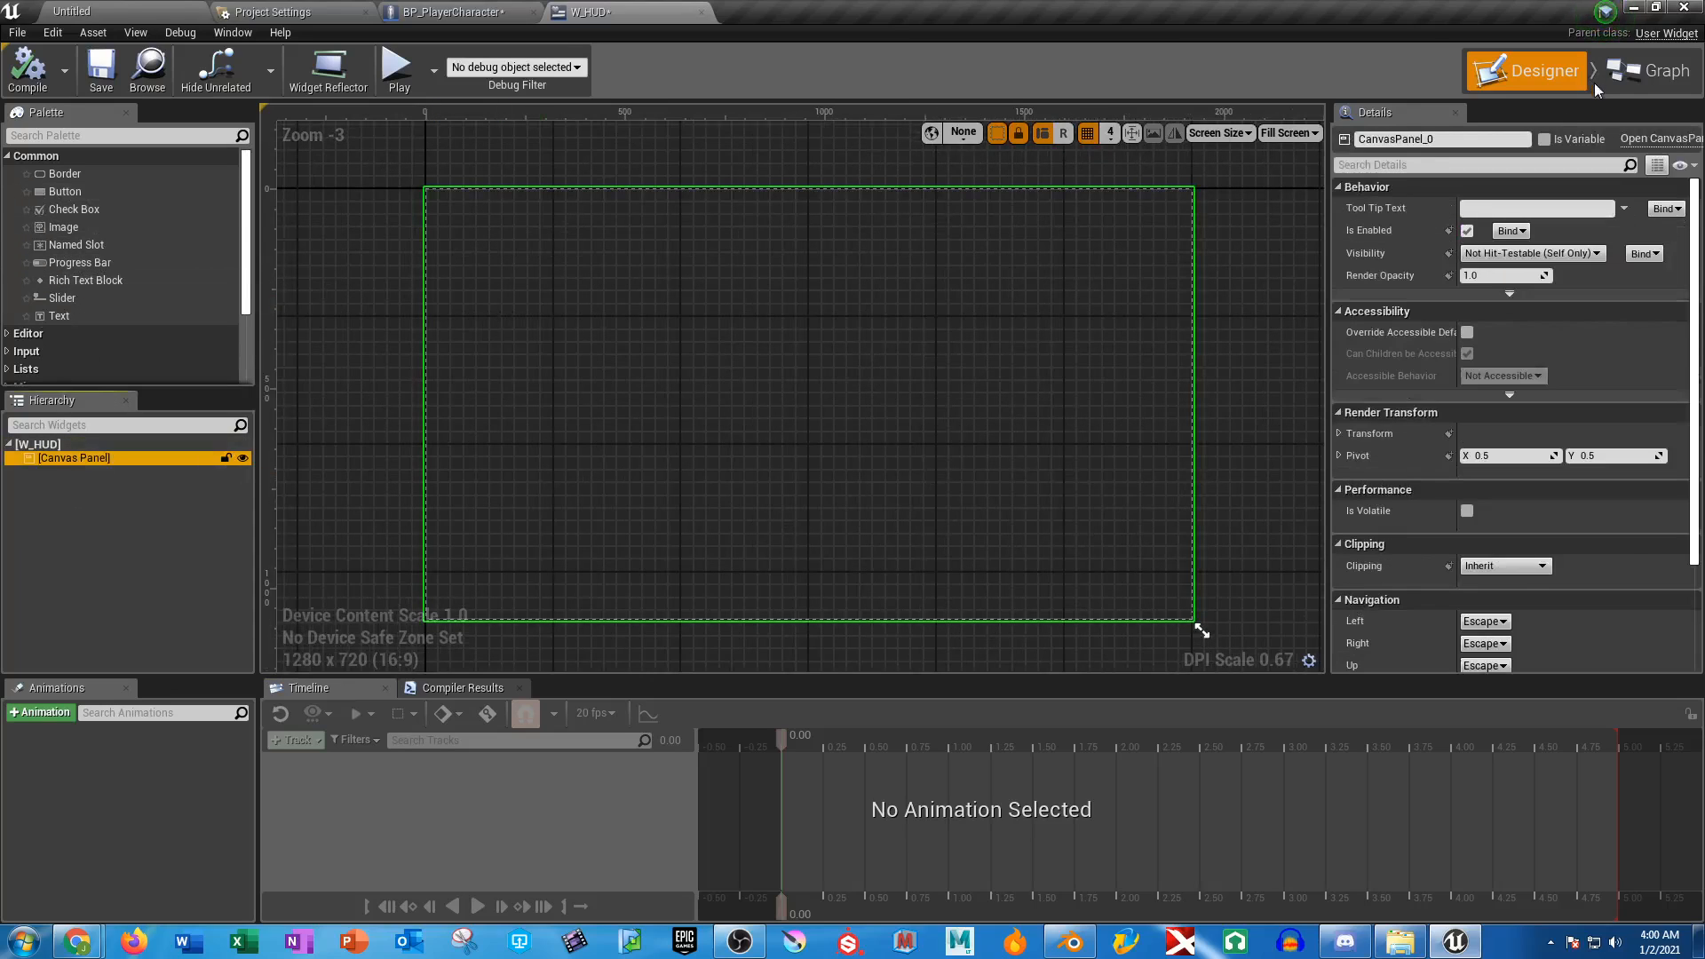
click(1545, 139)
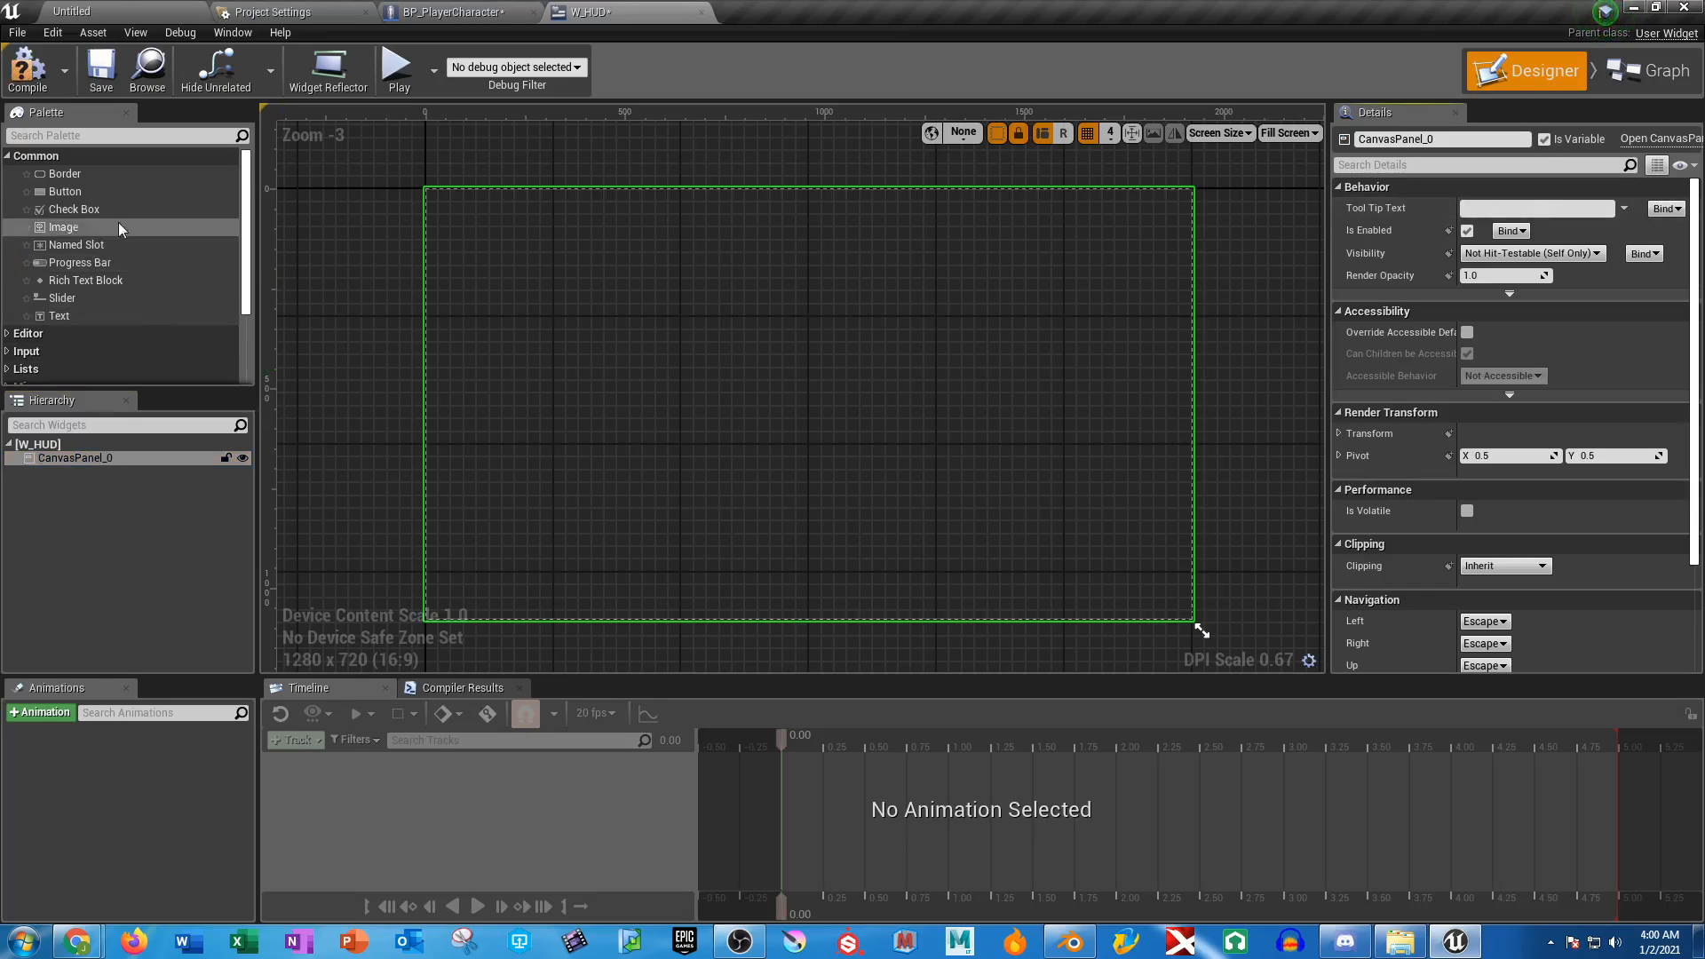
drag(76, 263, 493, 233)
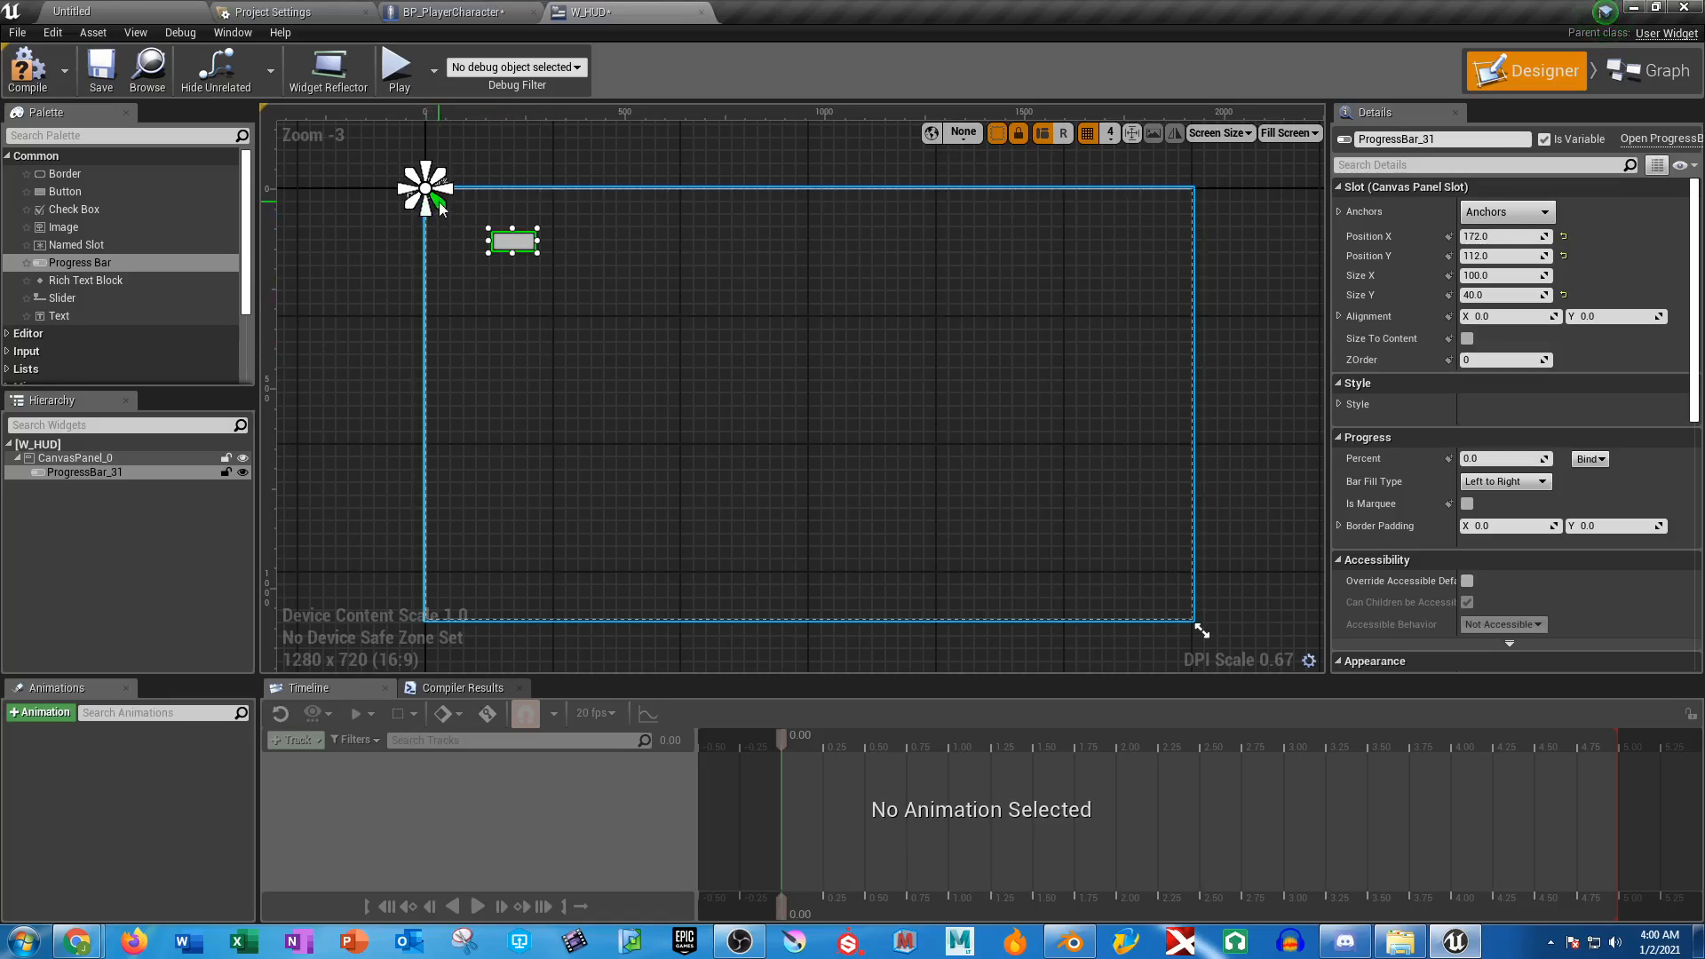
Split the progress bar's anchors and stretch bar and anchors together into a wider bar near the canvas's upper-left corner, with all offsets 0
drag(437, 206, 479, 225)
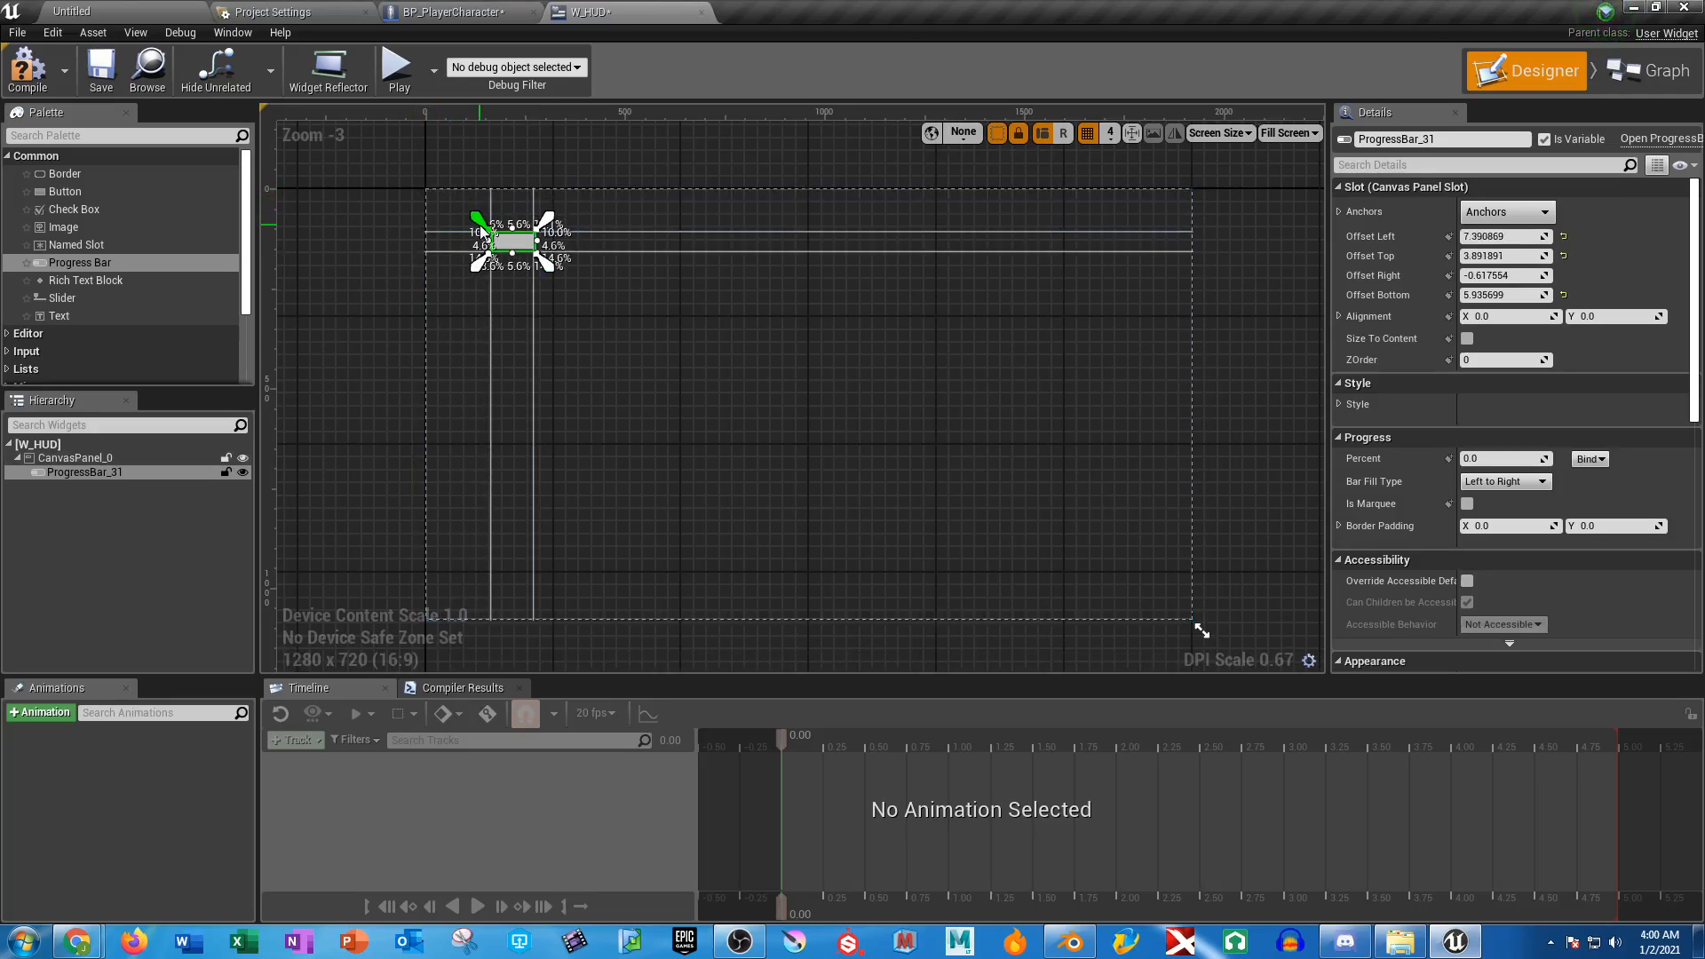
ctrl+drag(480, 218, 445, 204)
ctrl+drag(549, 266, 621, 254)
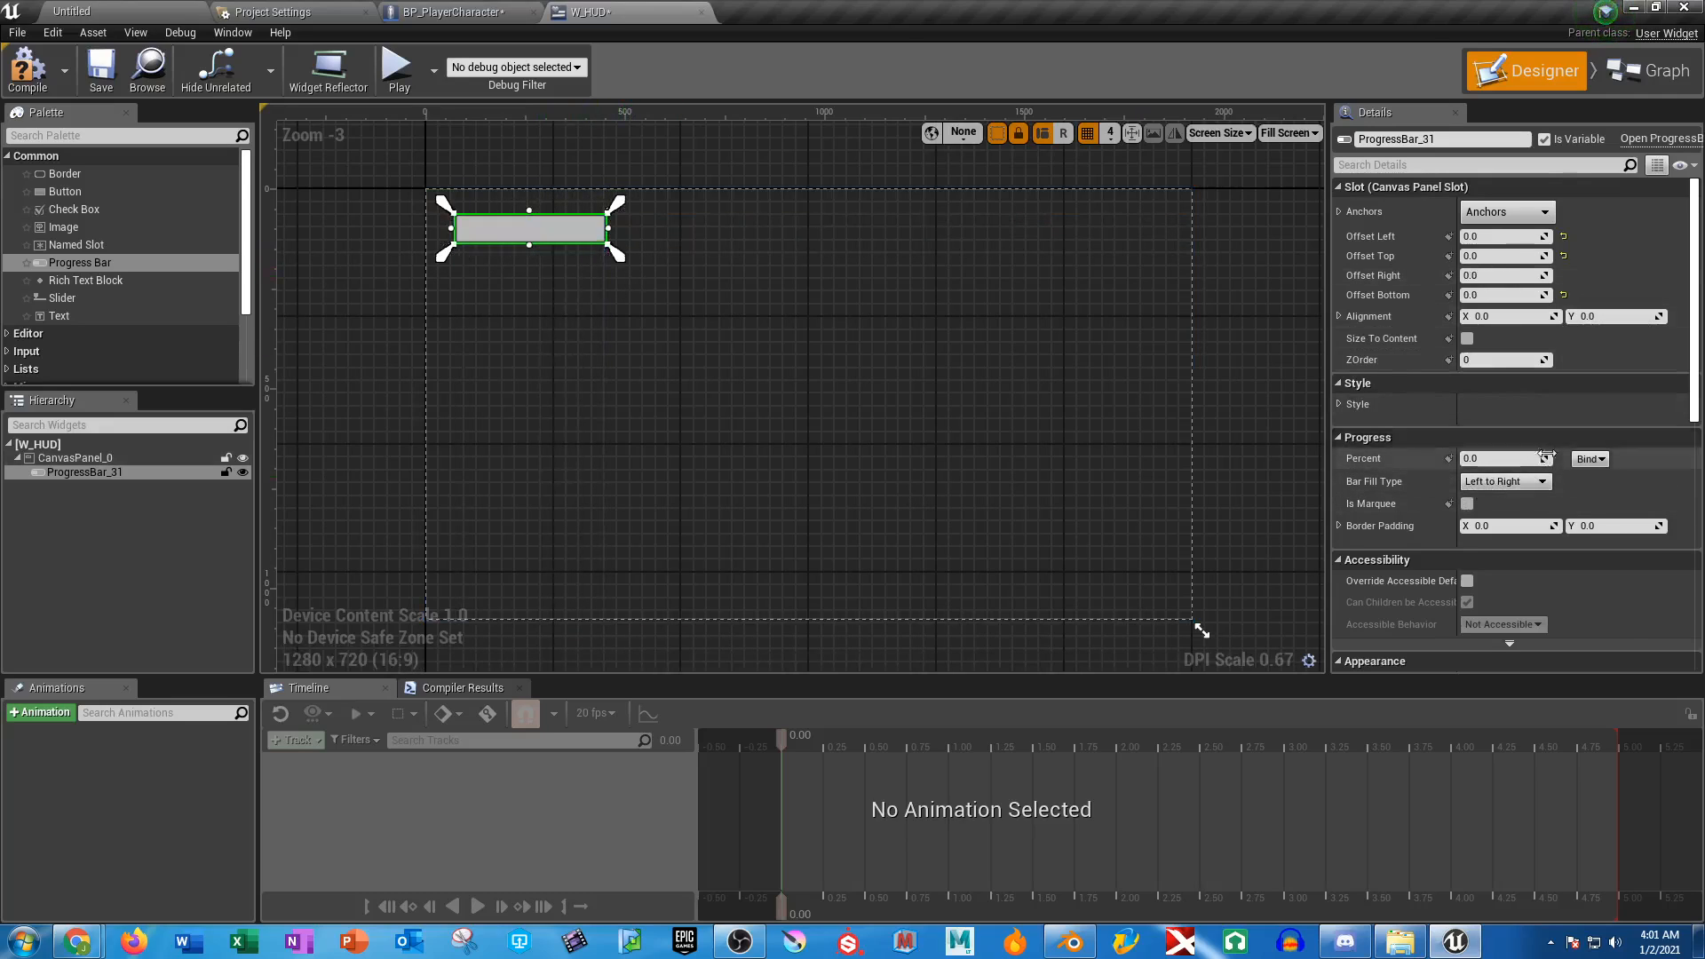
Set the progress bar's Percent to 0.5
scroll(1527, 515, down, 2)
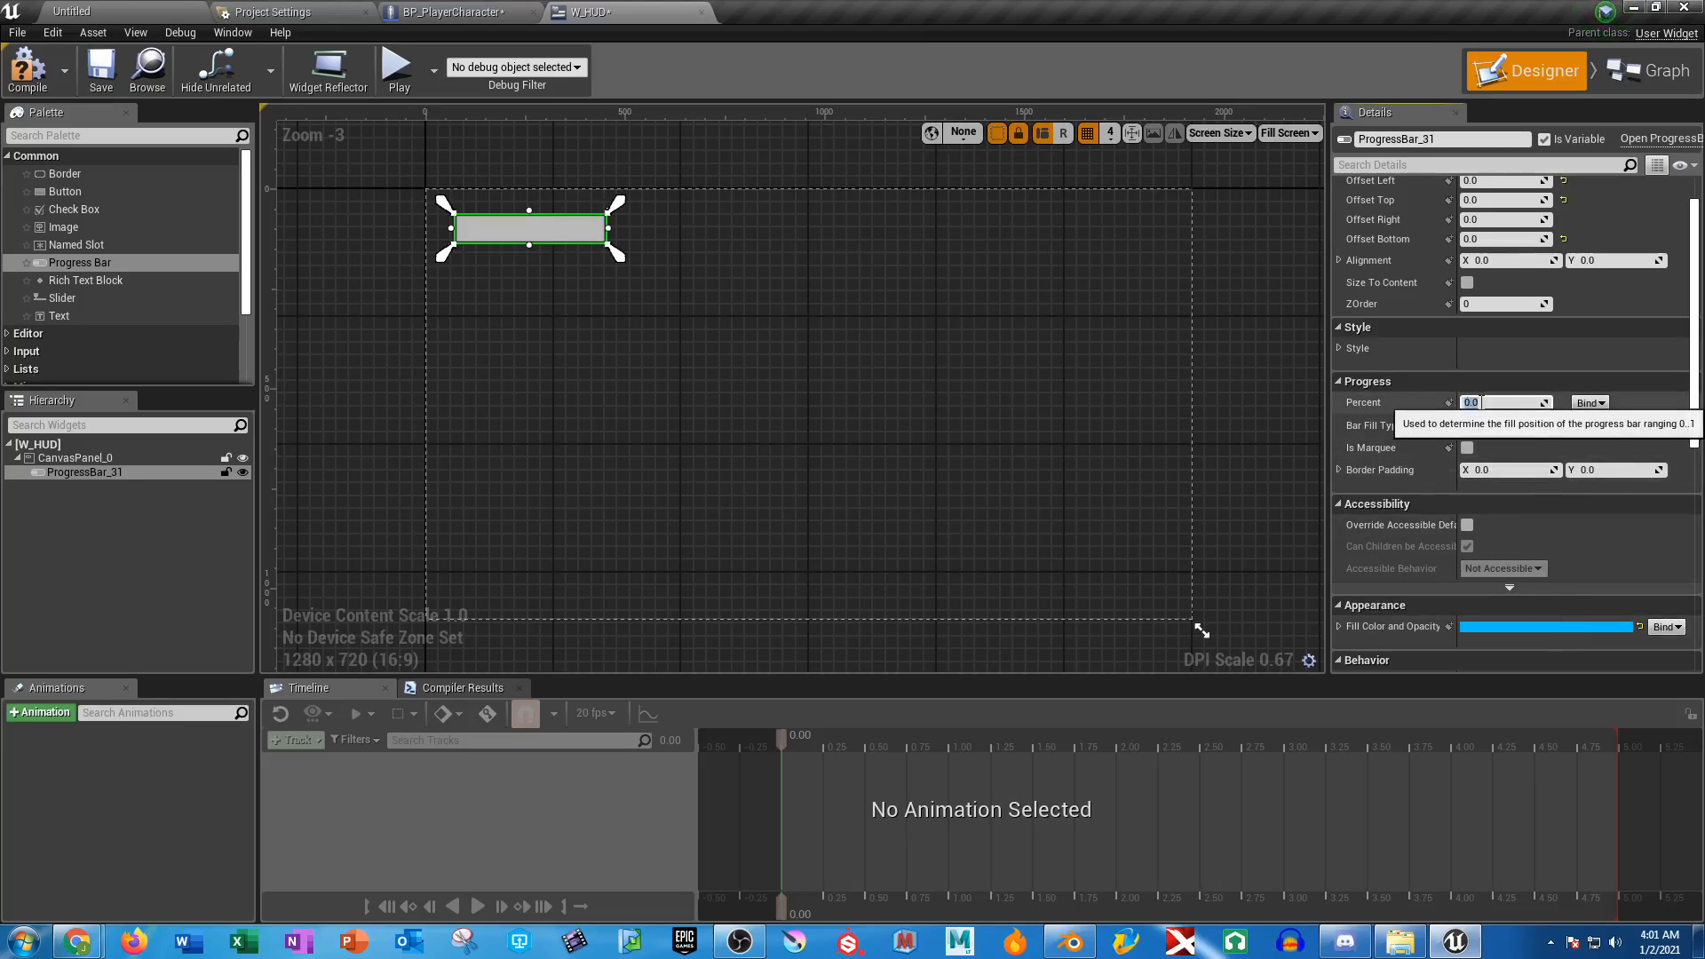
text(0.5)
key(Return)
scroll(1505, 419, up, 2)
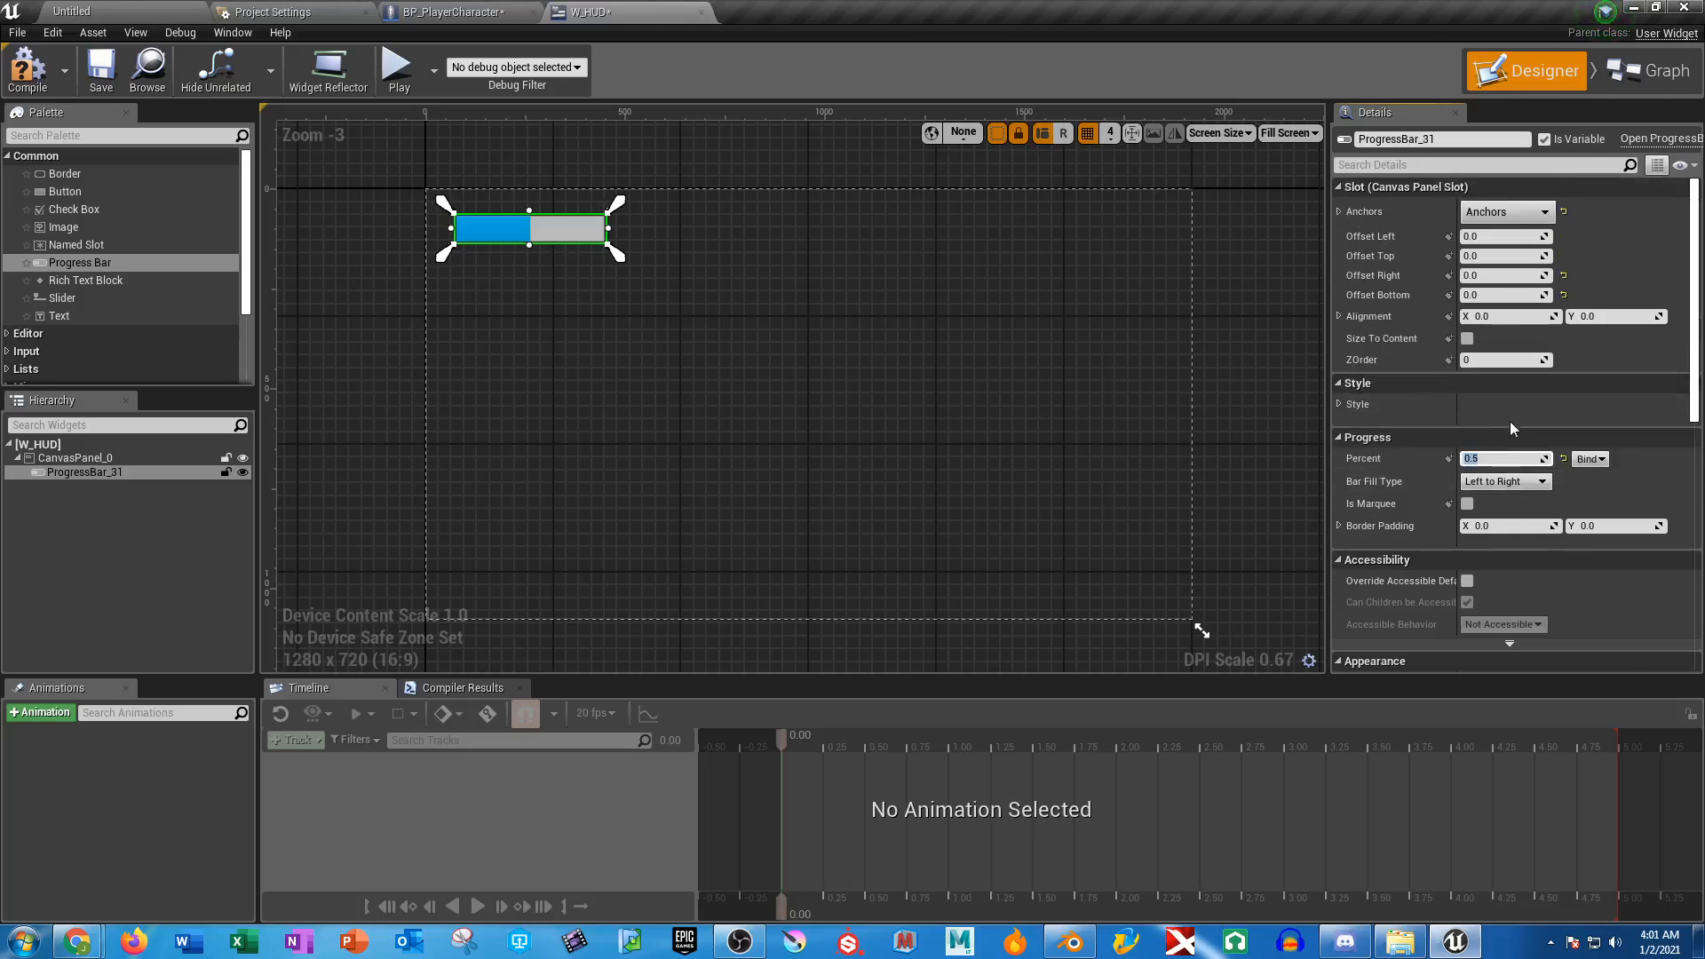
Change the progress bar's Fill Color and Opacity to green
scroll(546, 253, down, 1)
scroll(1553, 440, down, 2)
scroll(1561, 443, down, 2)
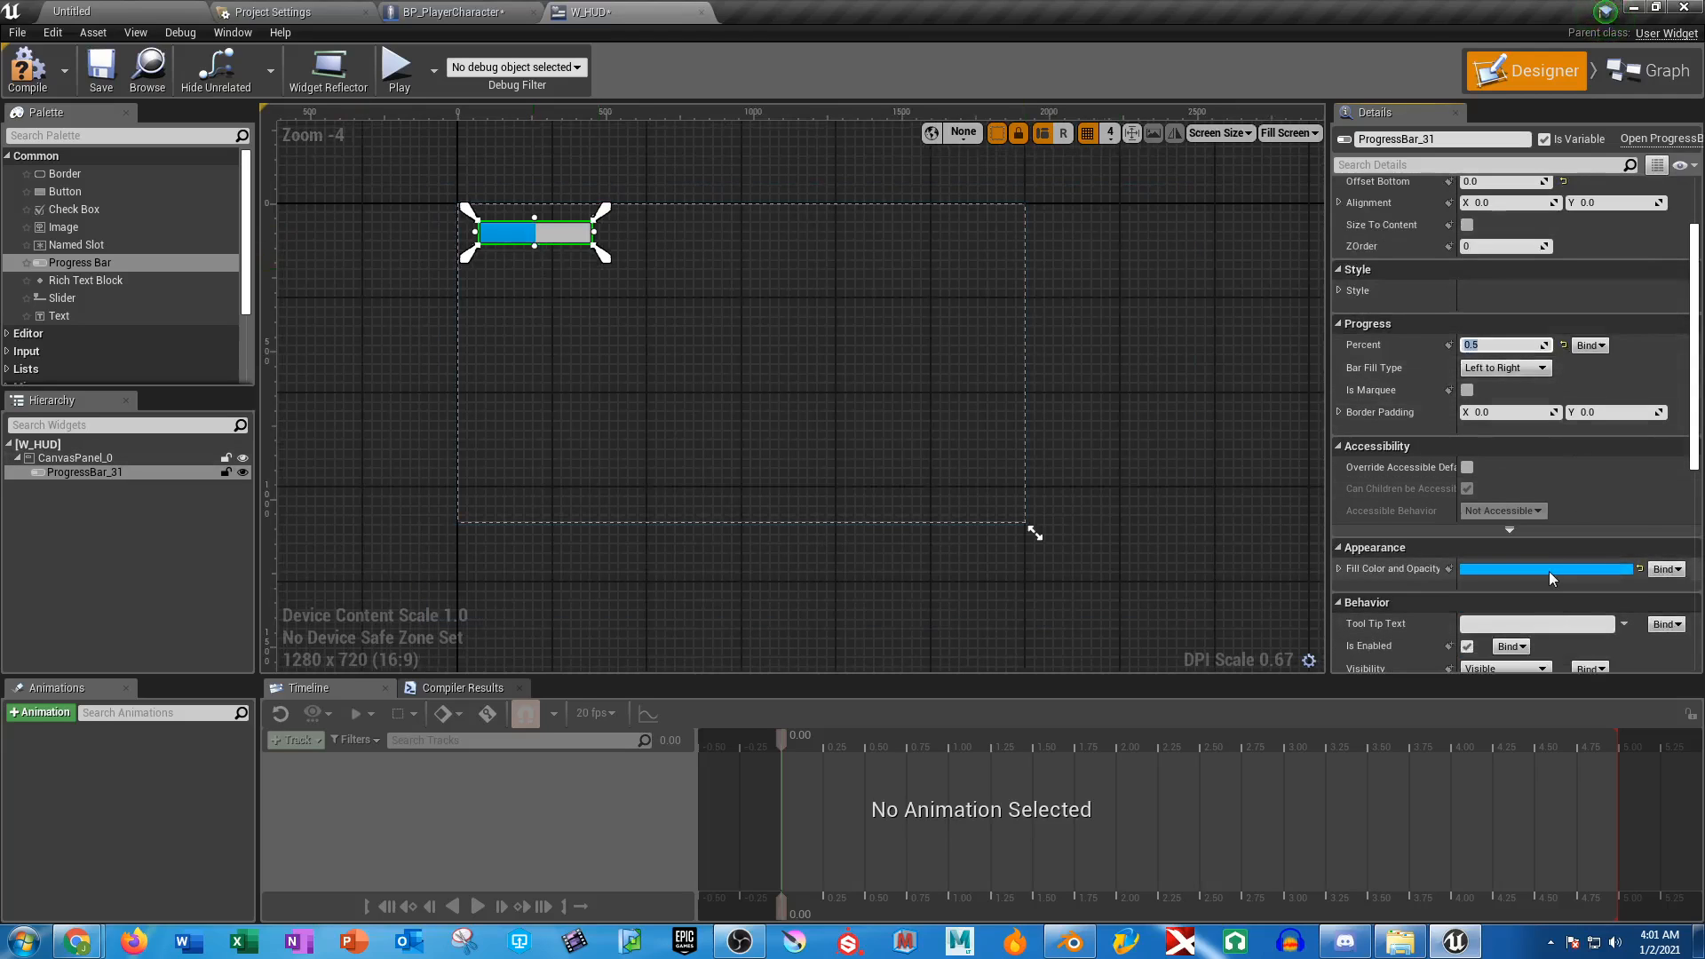
click(1548, 569)
click(1222, 666)
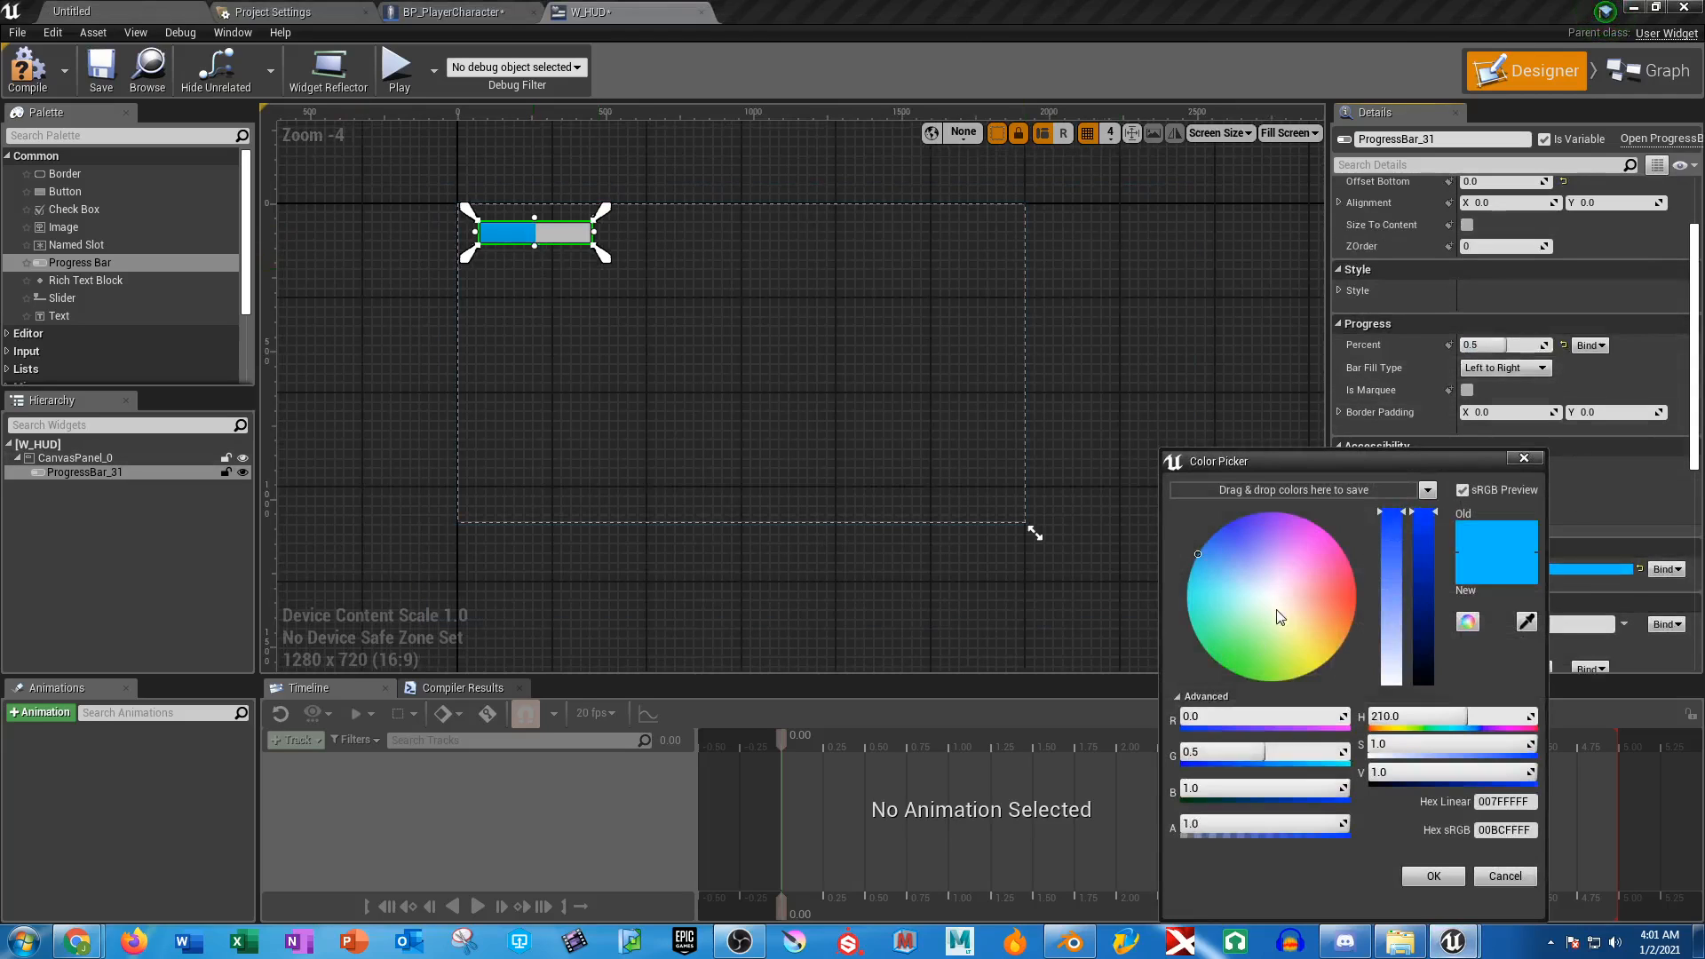
click(1524, 457)
Darken the Background Image tint in the progress bar's style to a grey with a value of about 0.234
scroll(1436, 458, up, 4)
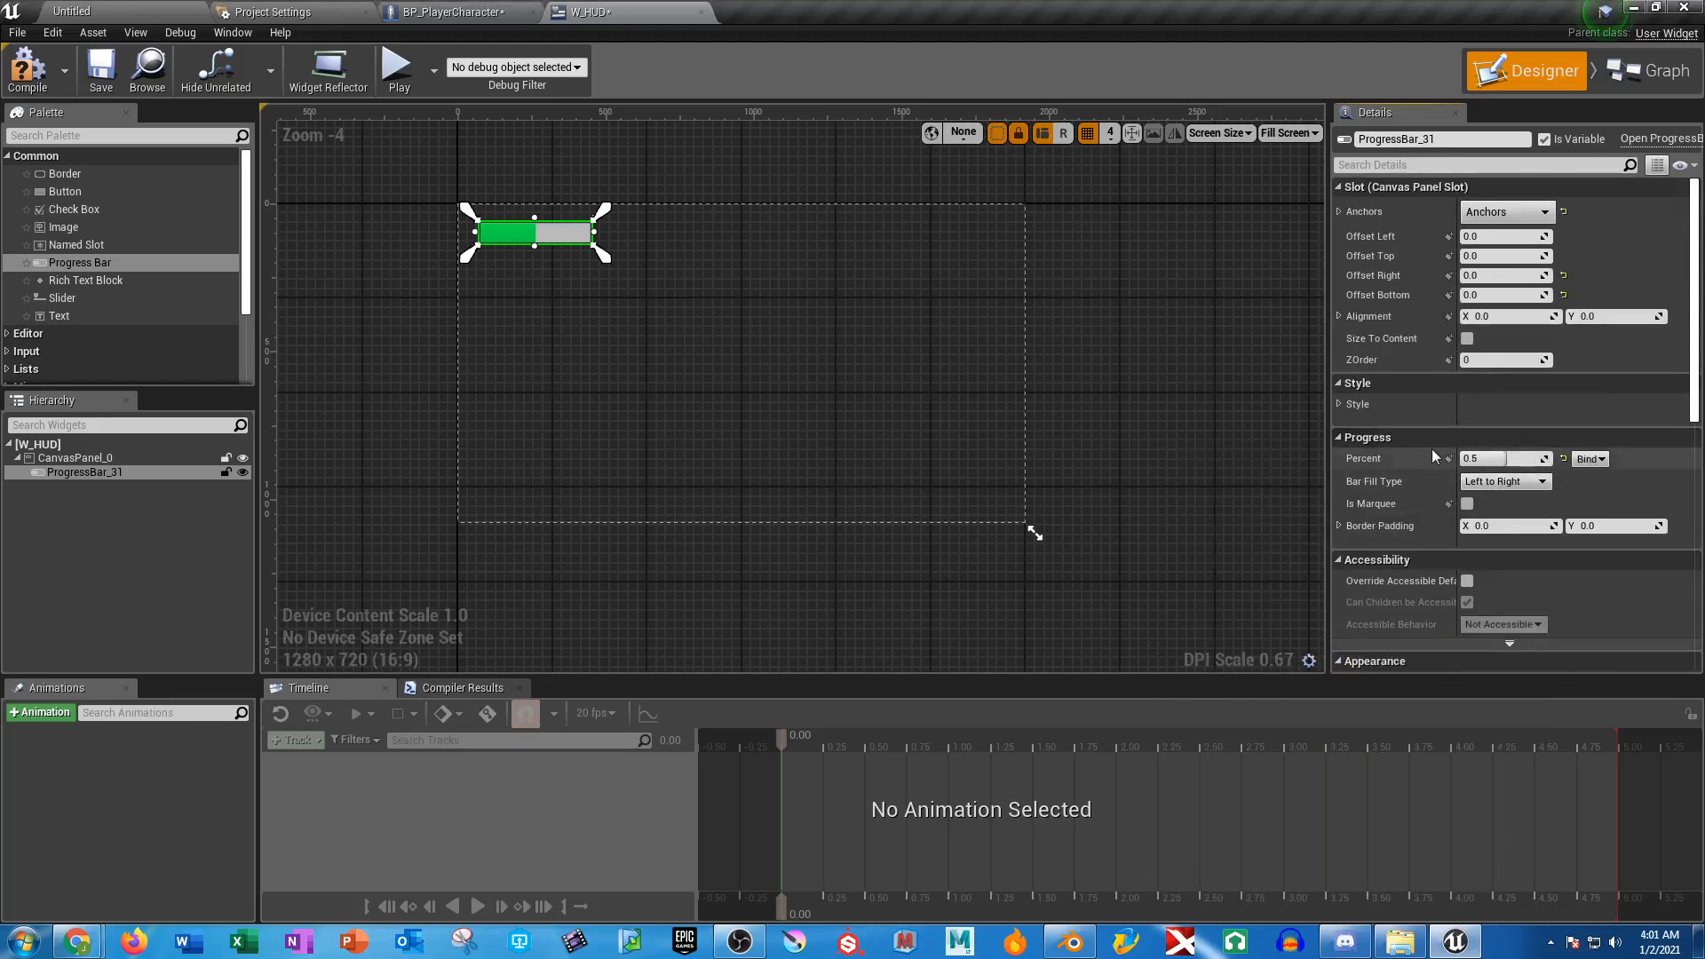
click(1340, 404)
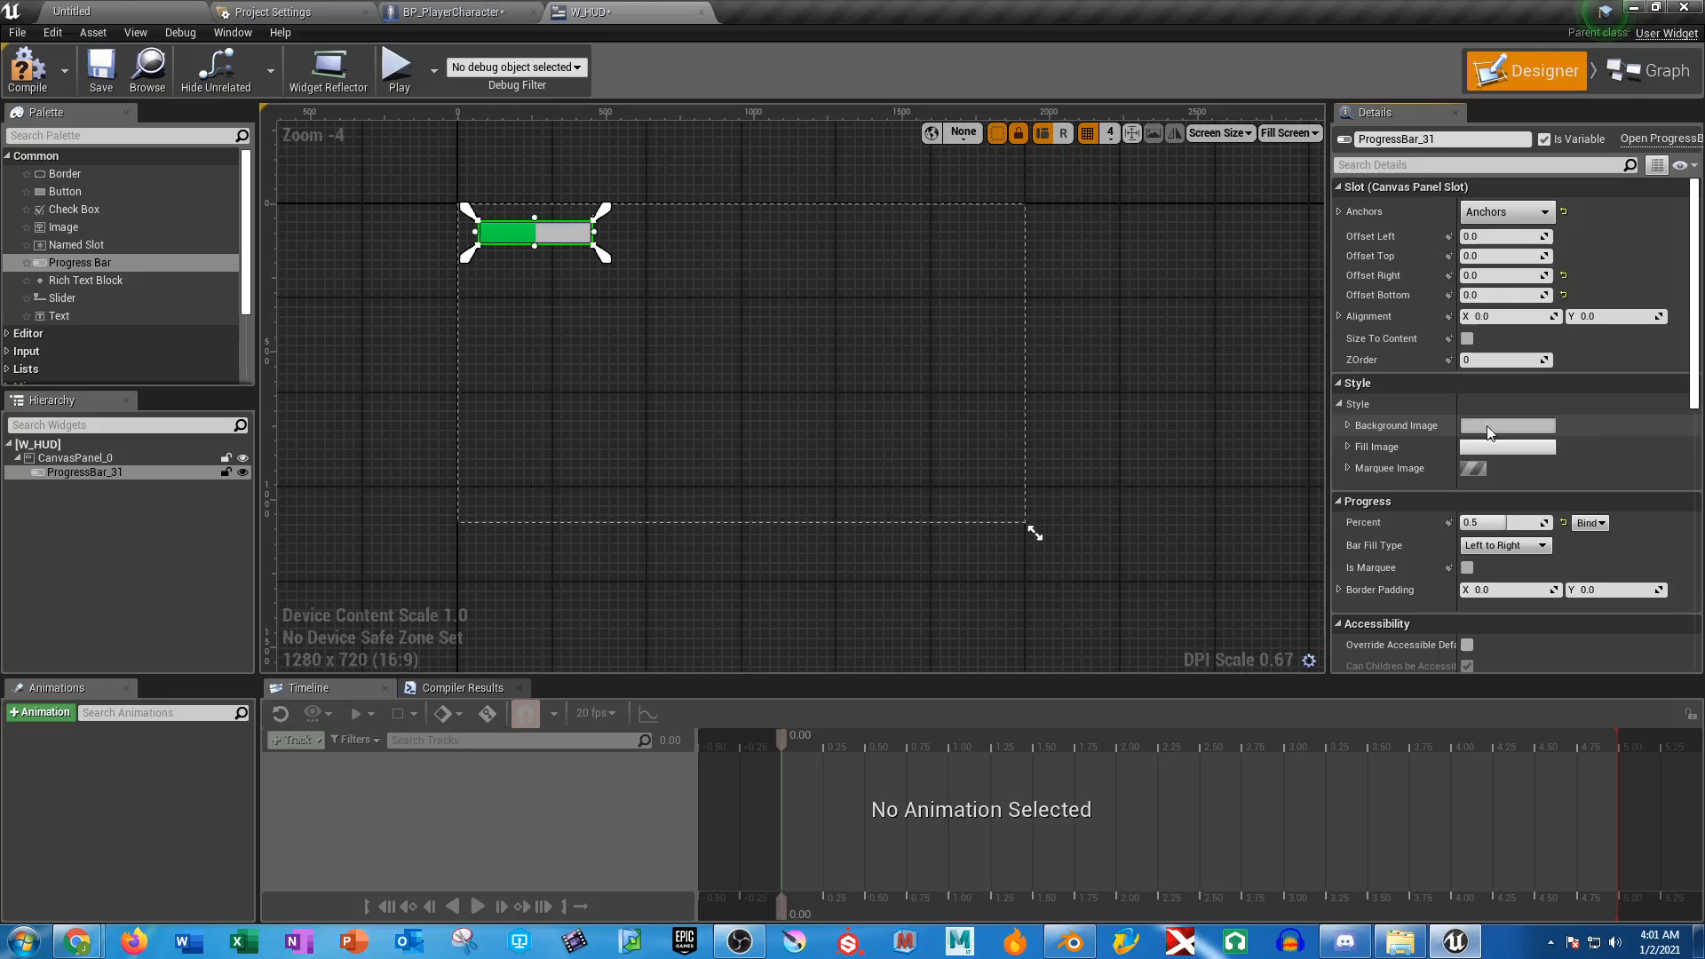
click(1347, 446)
click(1347, 425)
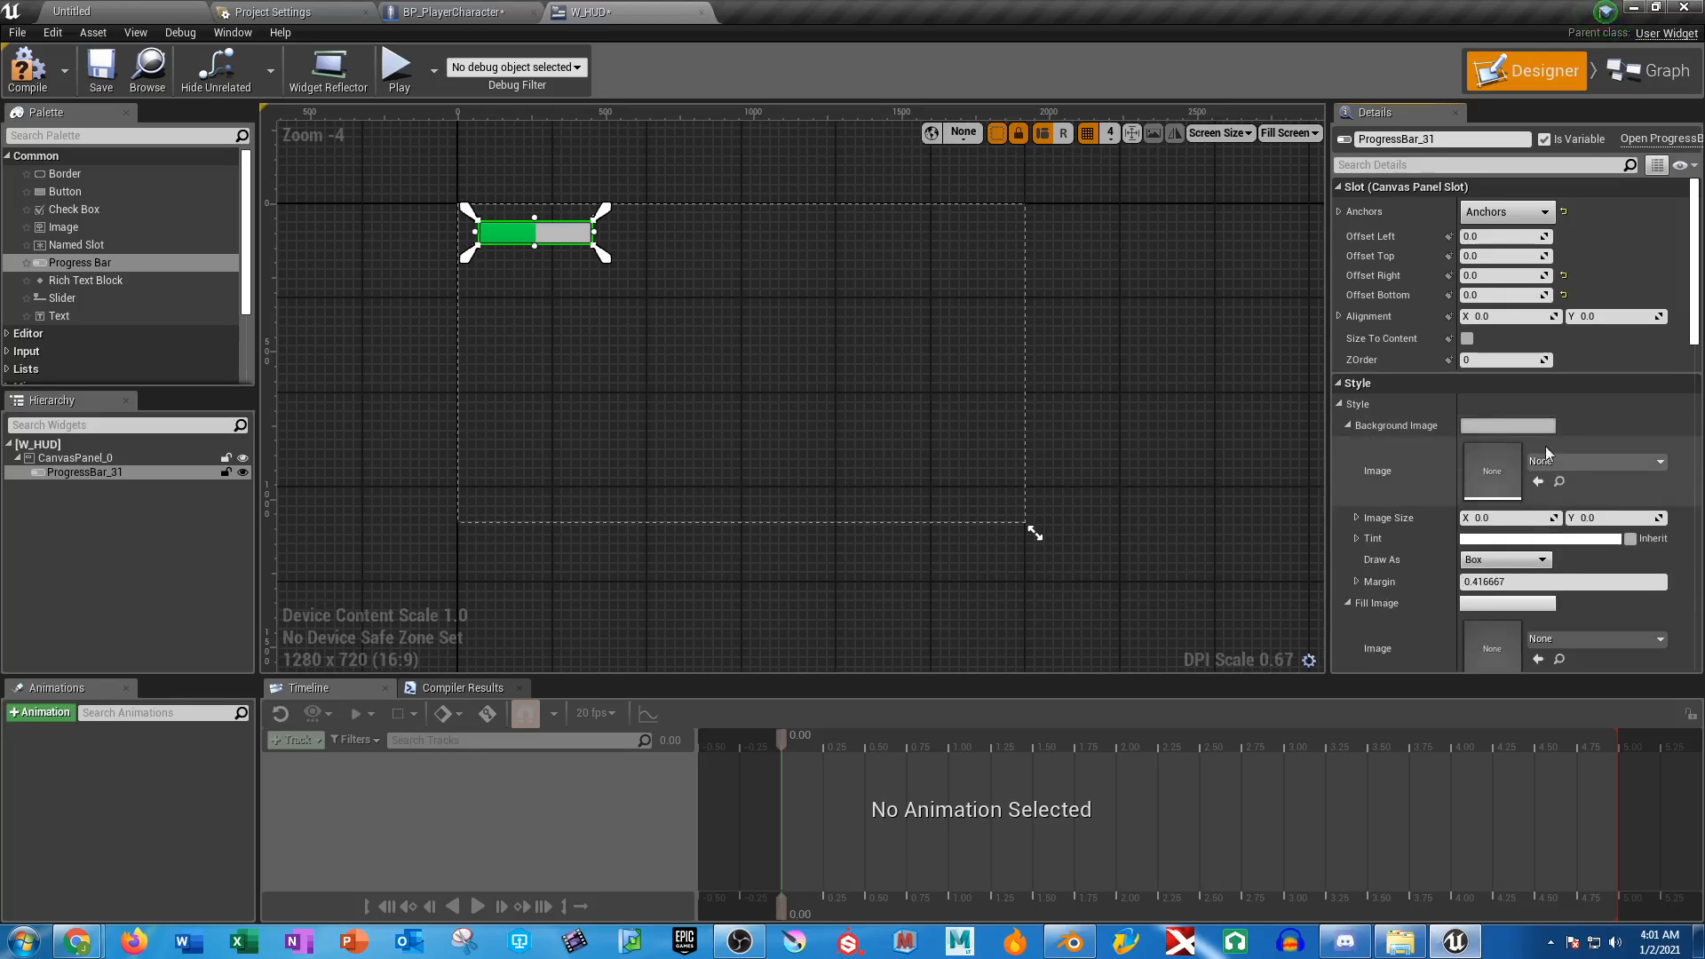
click(1497, 539)
drag(1370, 577, 1372, 641)
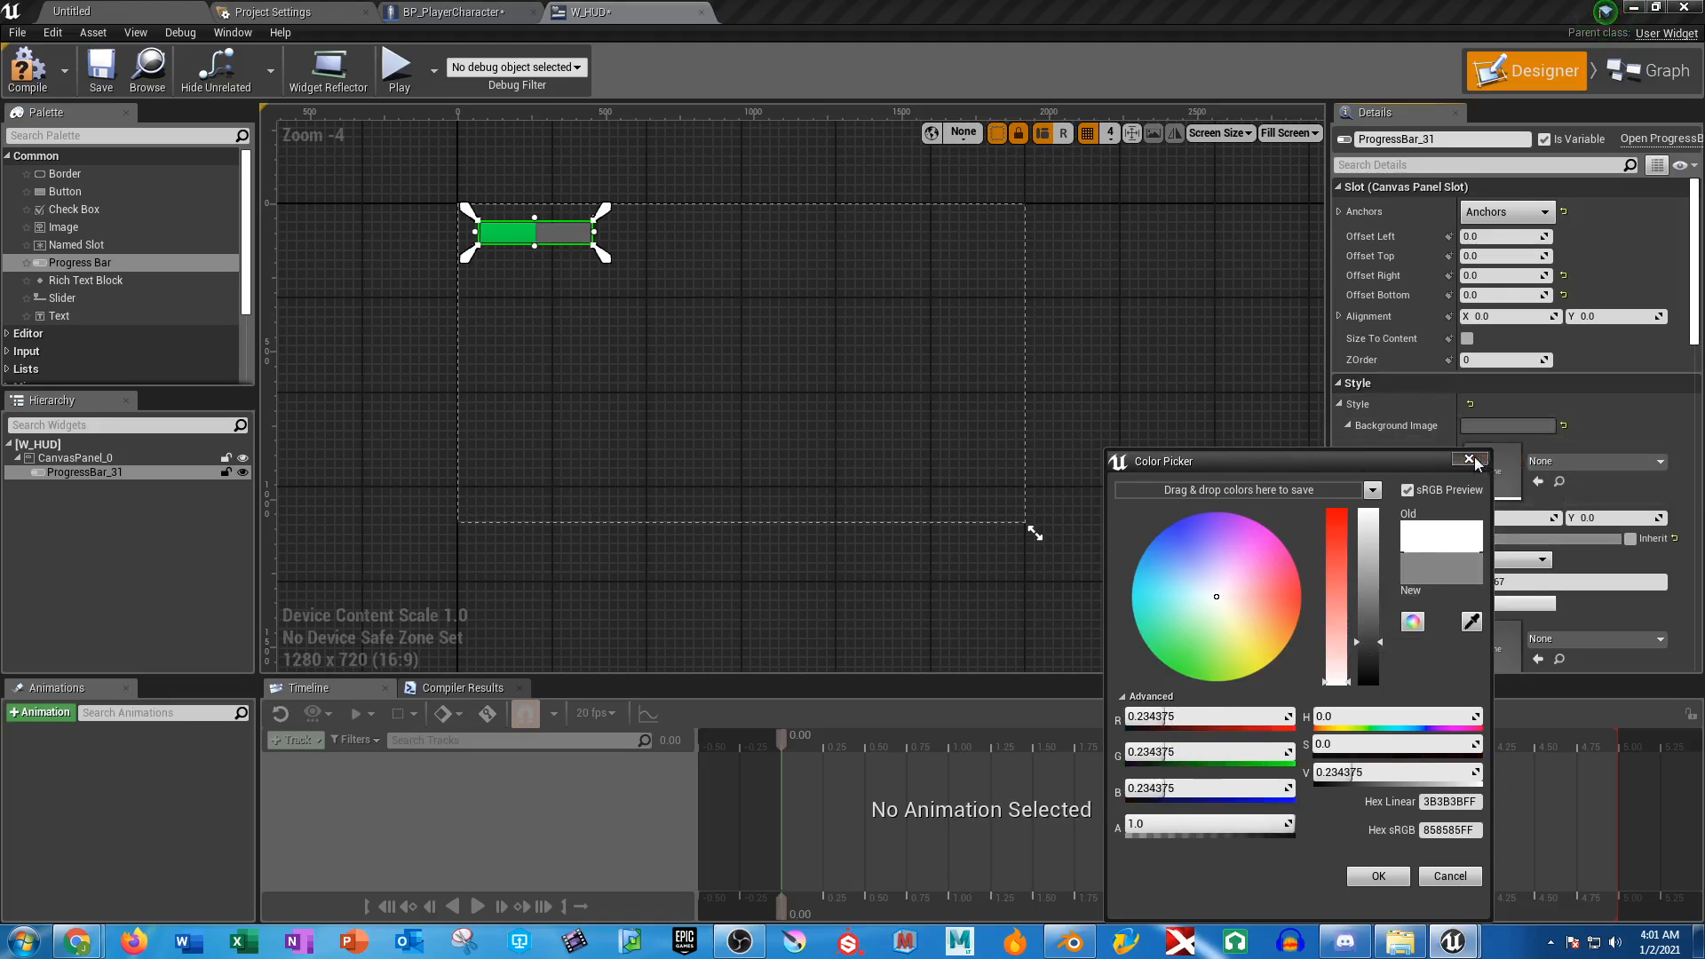
click(1517, 456)
Save the W_HUD widget and close the BP_PlayerCharacter blueprint editor
scroll(1444, 578, down, 4)
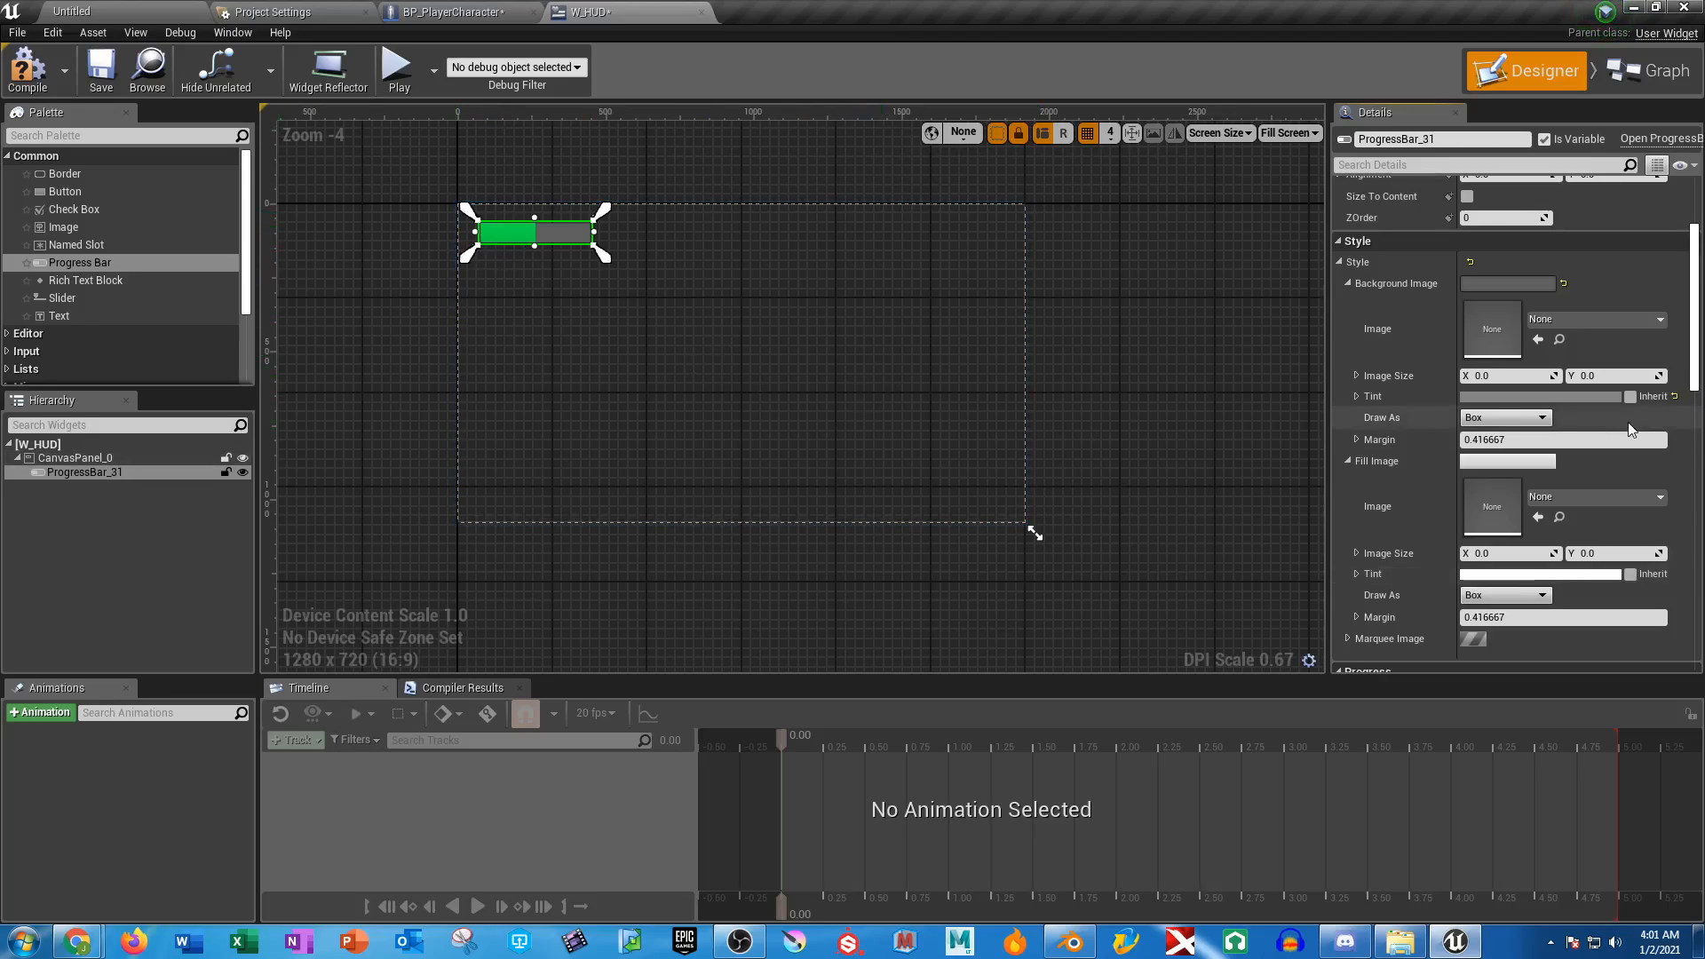
scroll(1586, 536, down, 10)
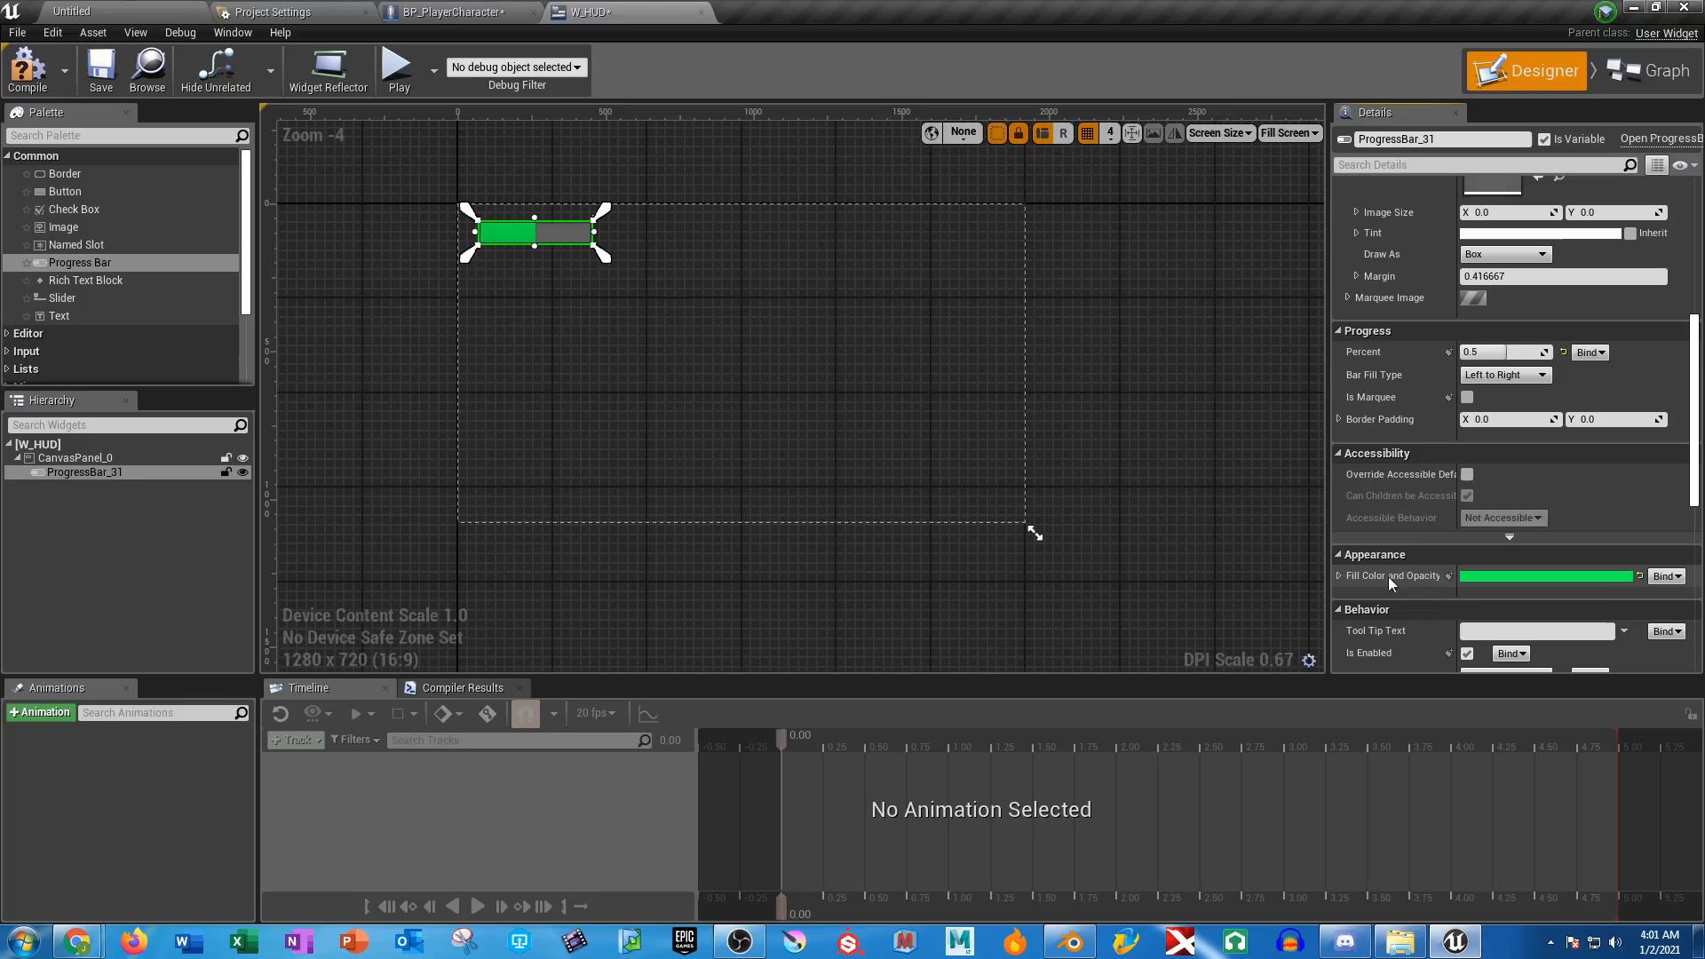
scroll(1548, 413, up, 6)
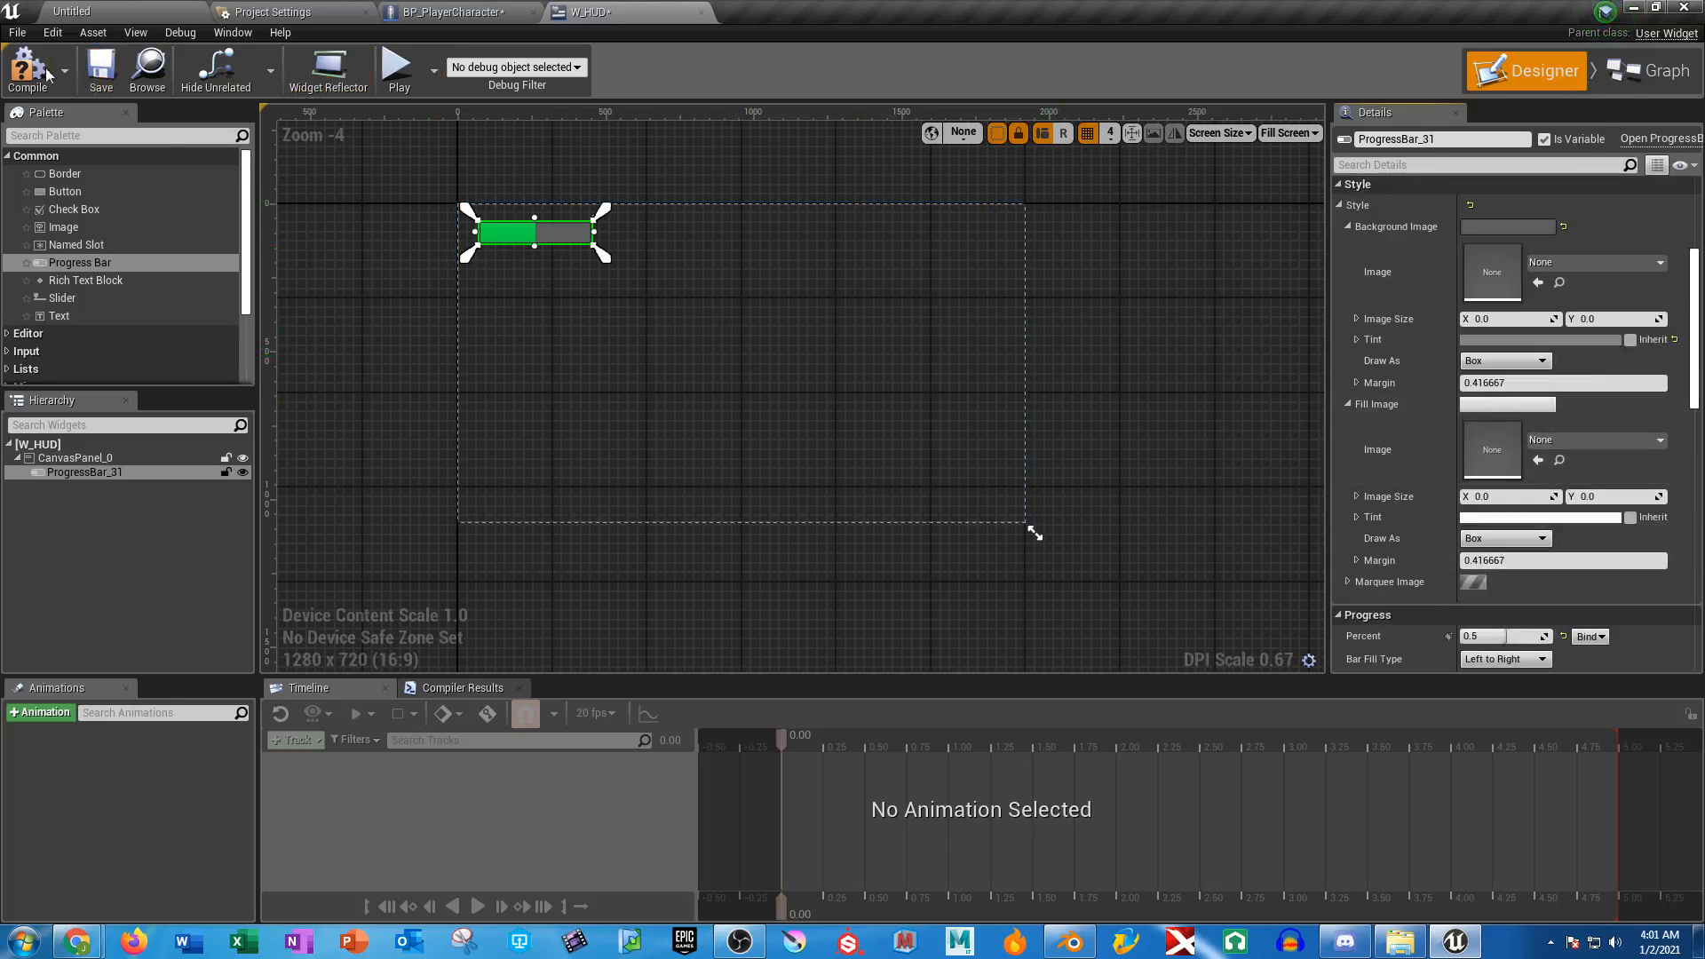
click(101, 71)
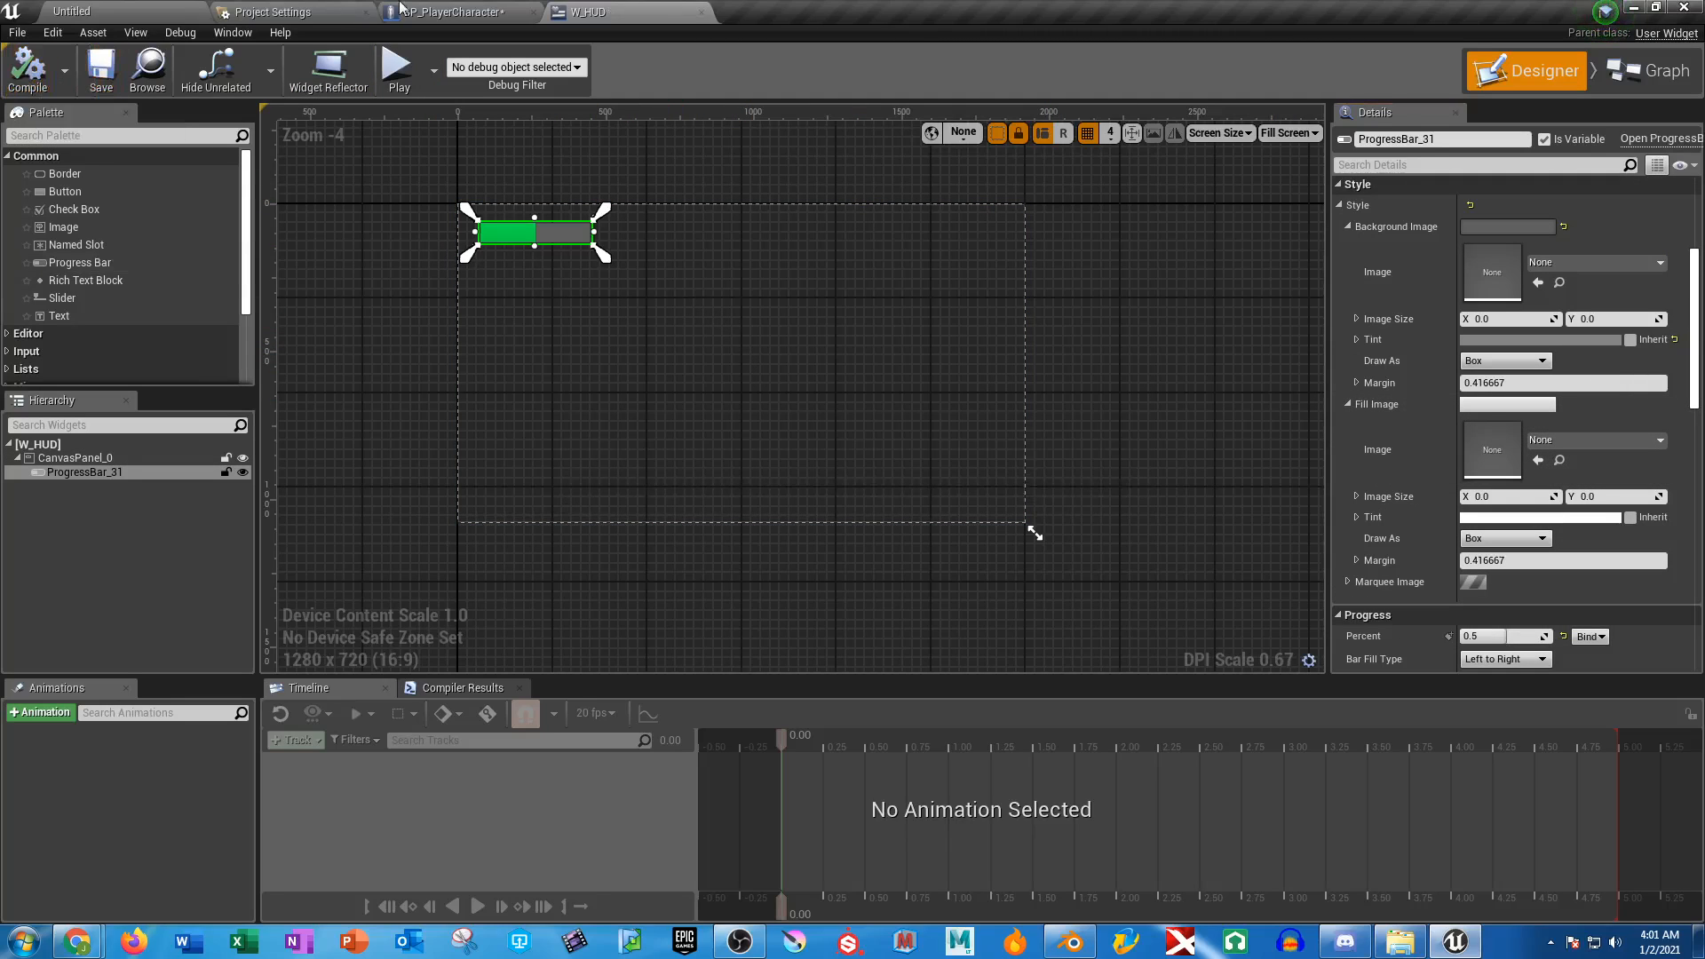
click(444, 11)
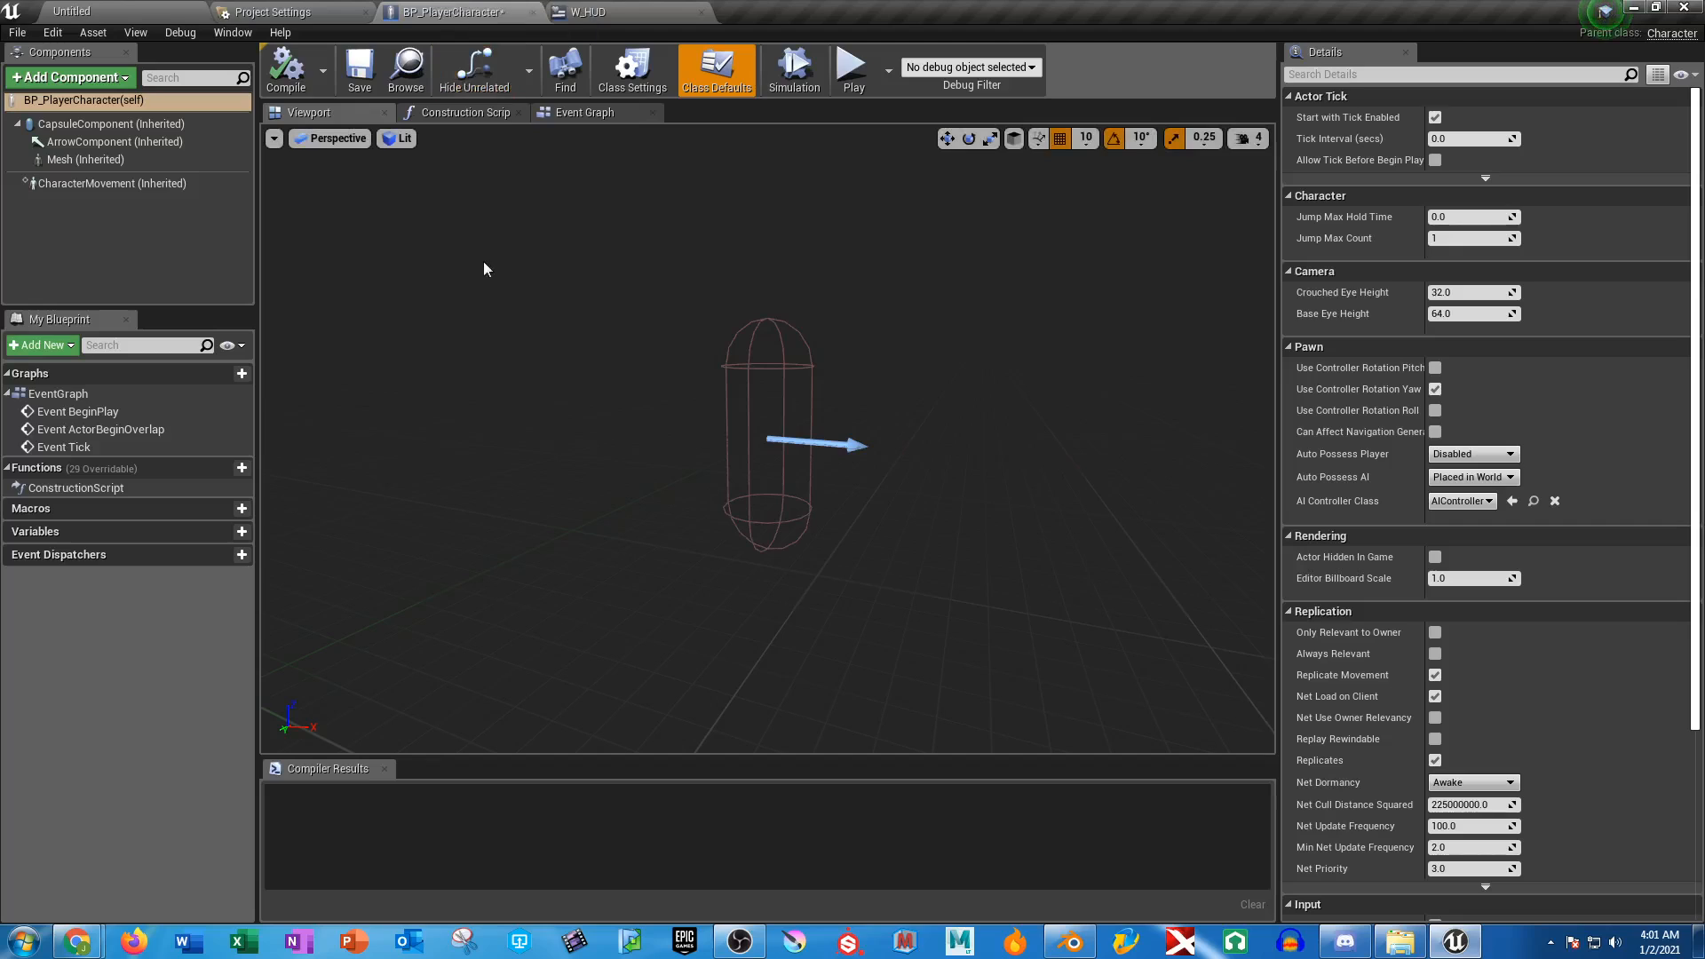
click(533, 13)
Return to the level editor and open the Level Blueprint
click(169, 11)
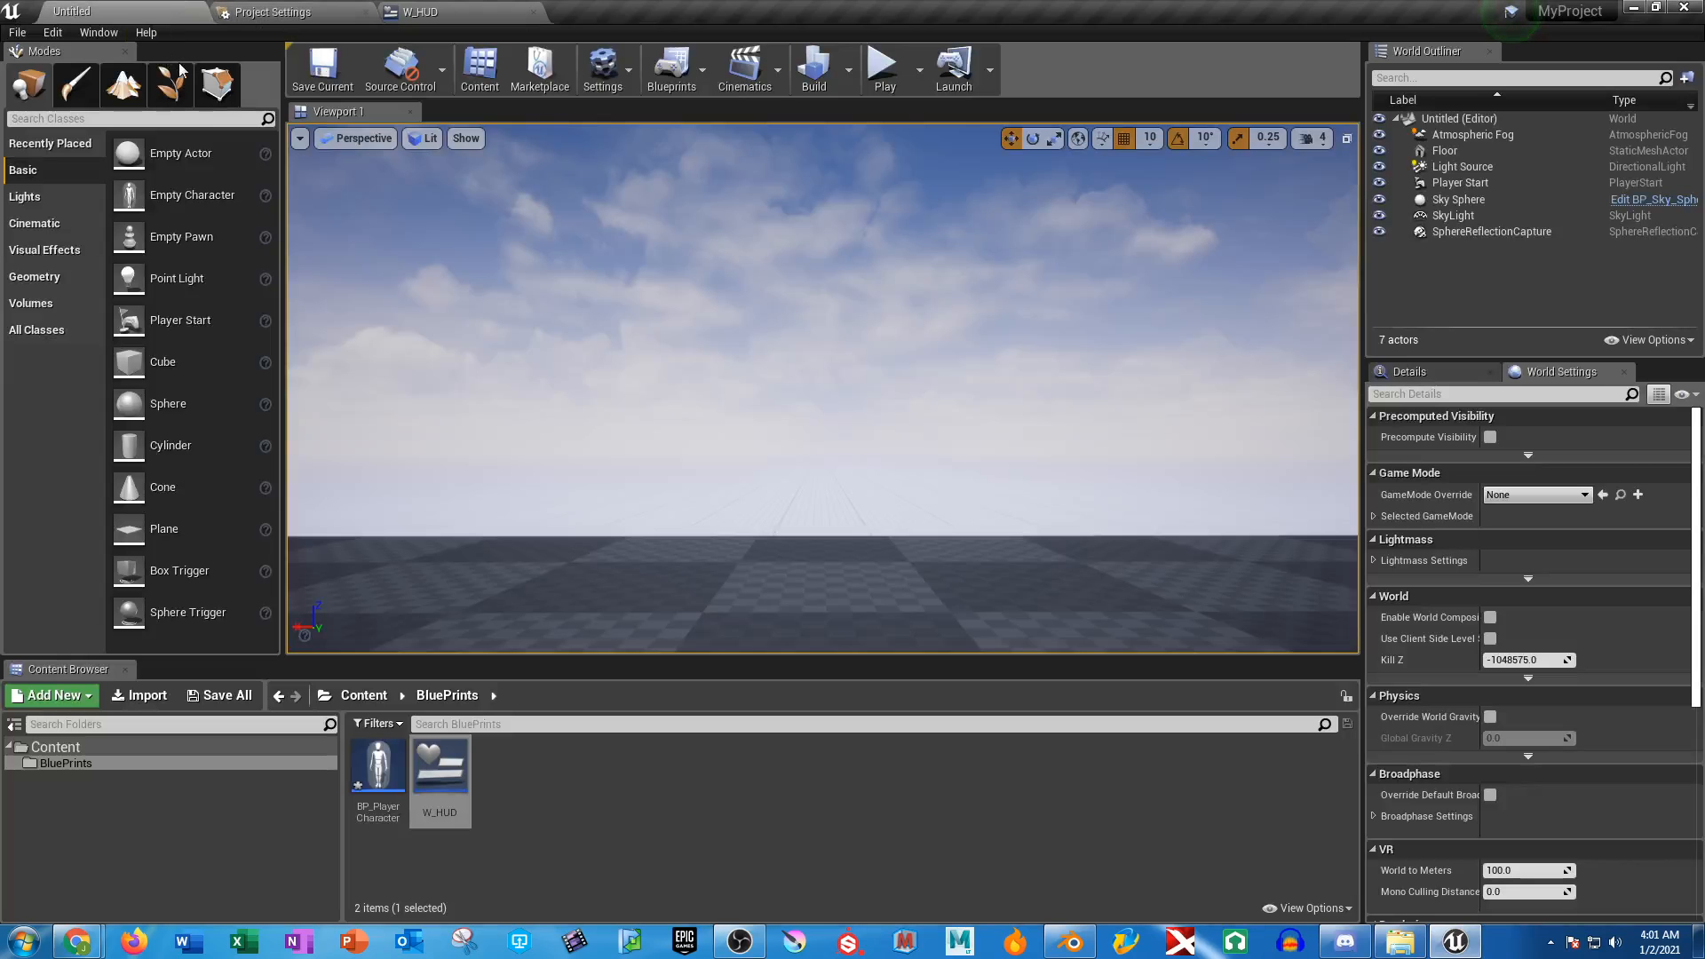
click(672, 73)
click(733, 220)
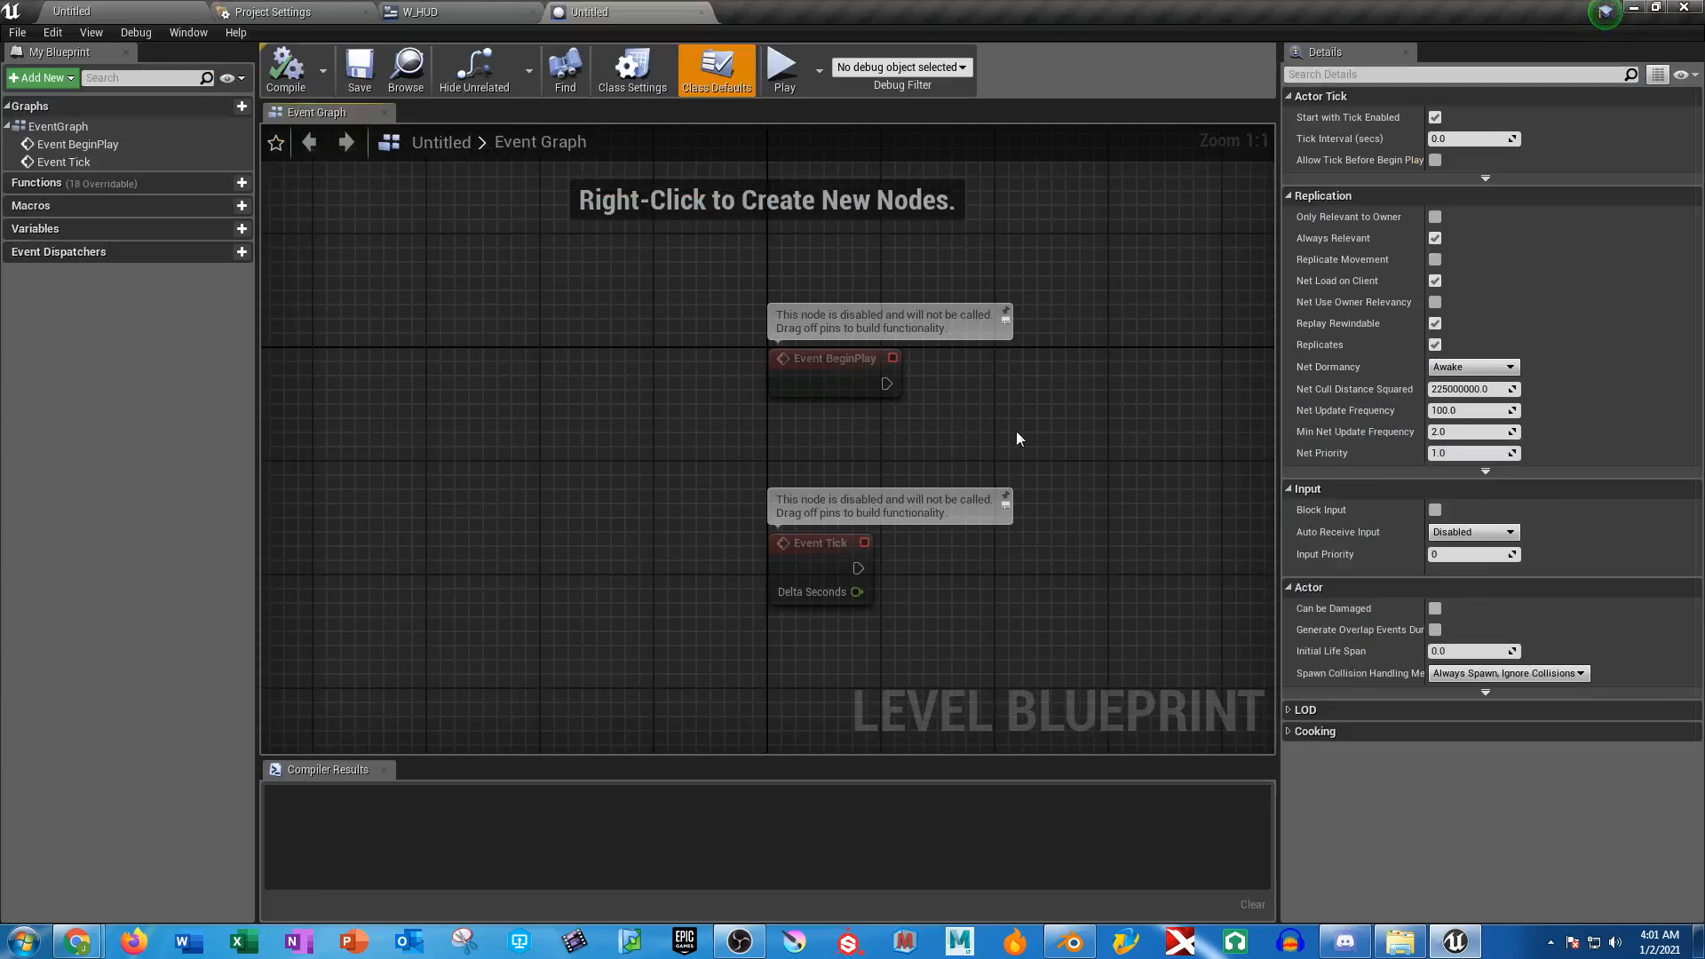
Add a Create Widget node after Event BeginPlay, set its class to W_HUD, and align it beside the event
right_drag(1018, 437, 781, 440)
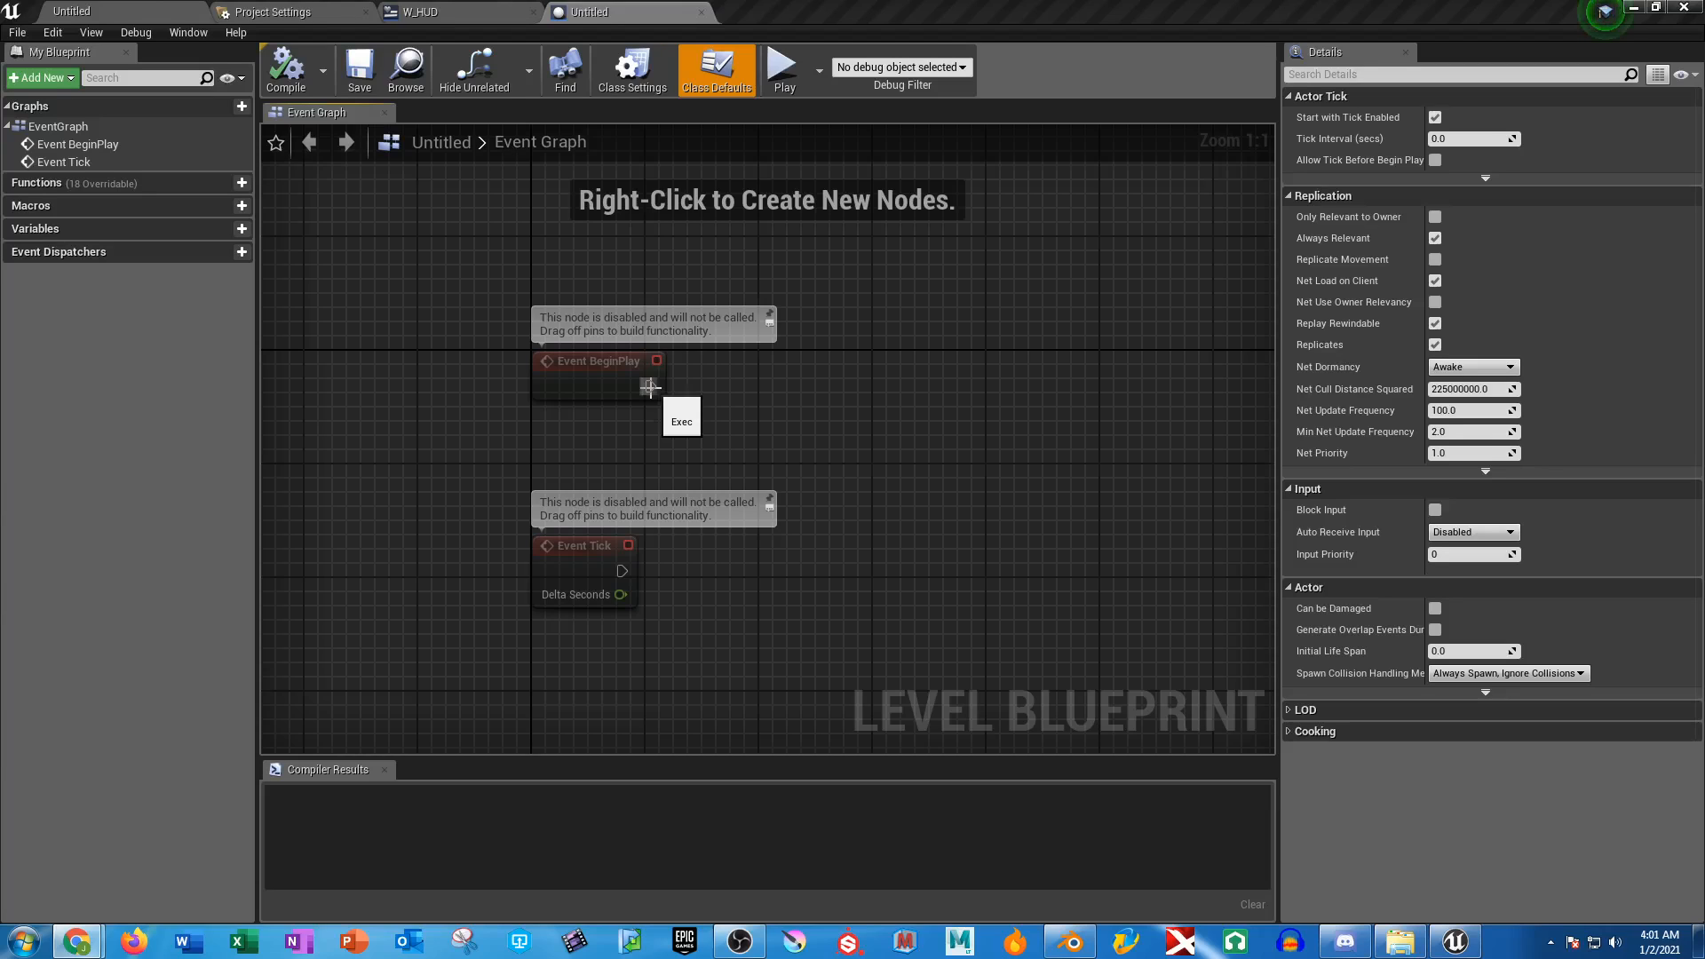
drag(650, 387, 852, 386)
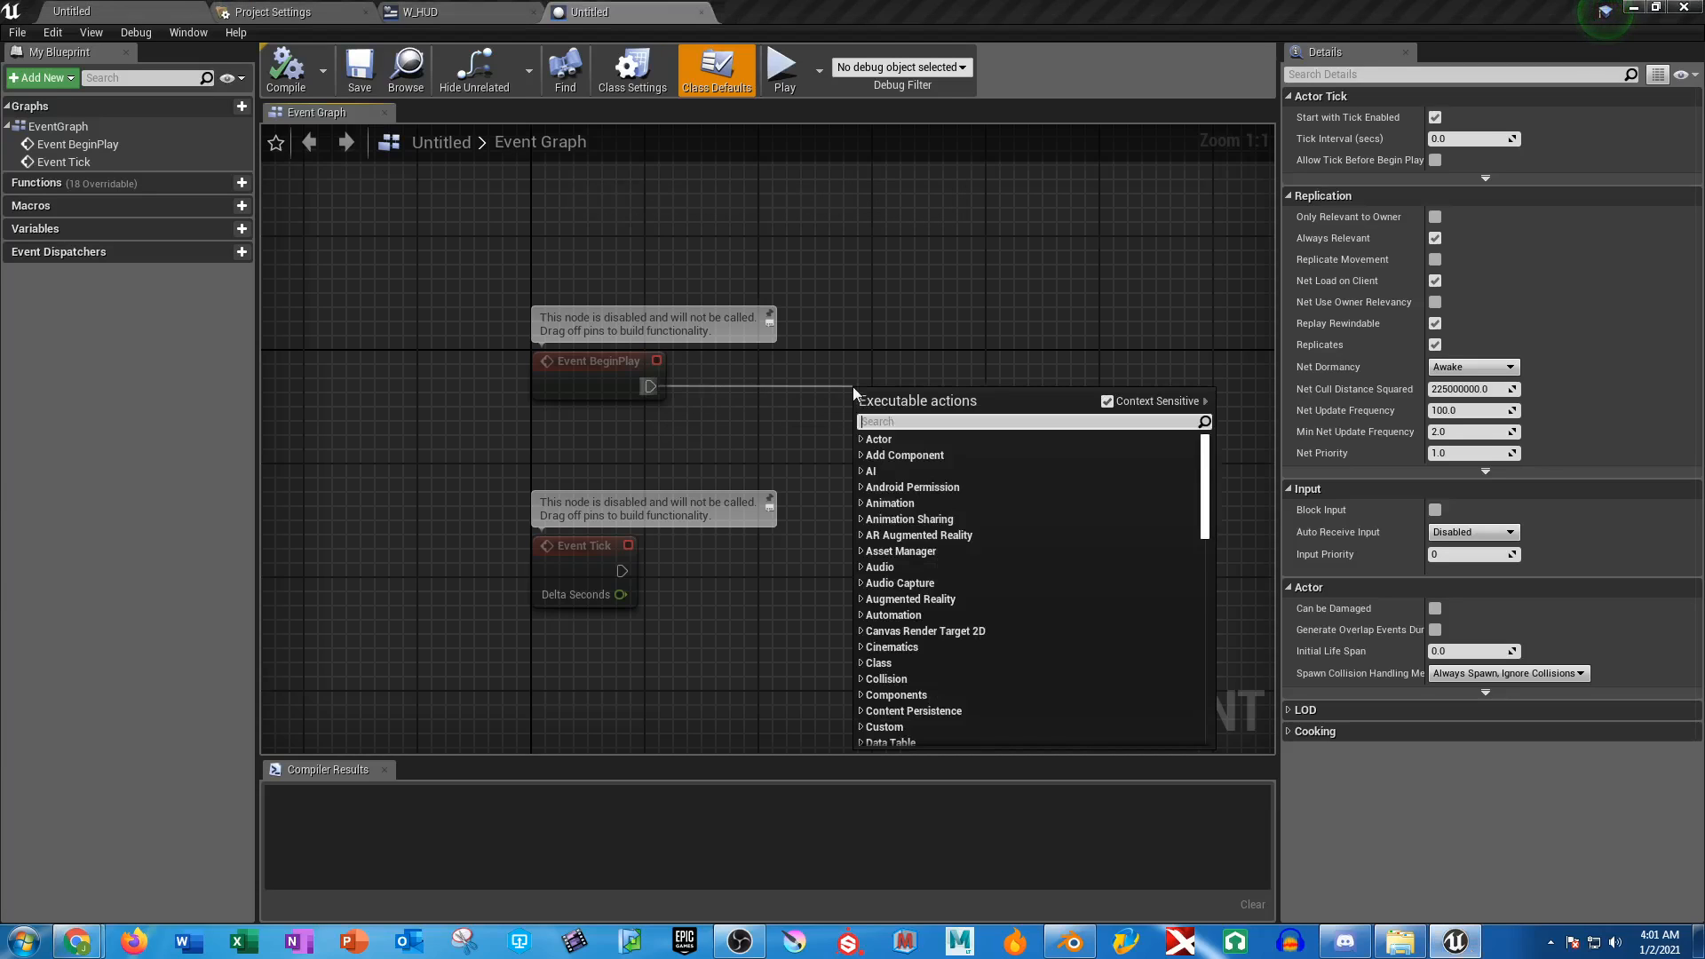
text(create)
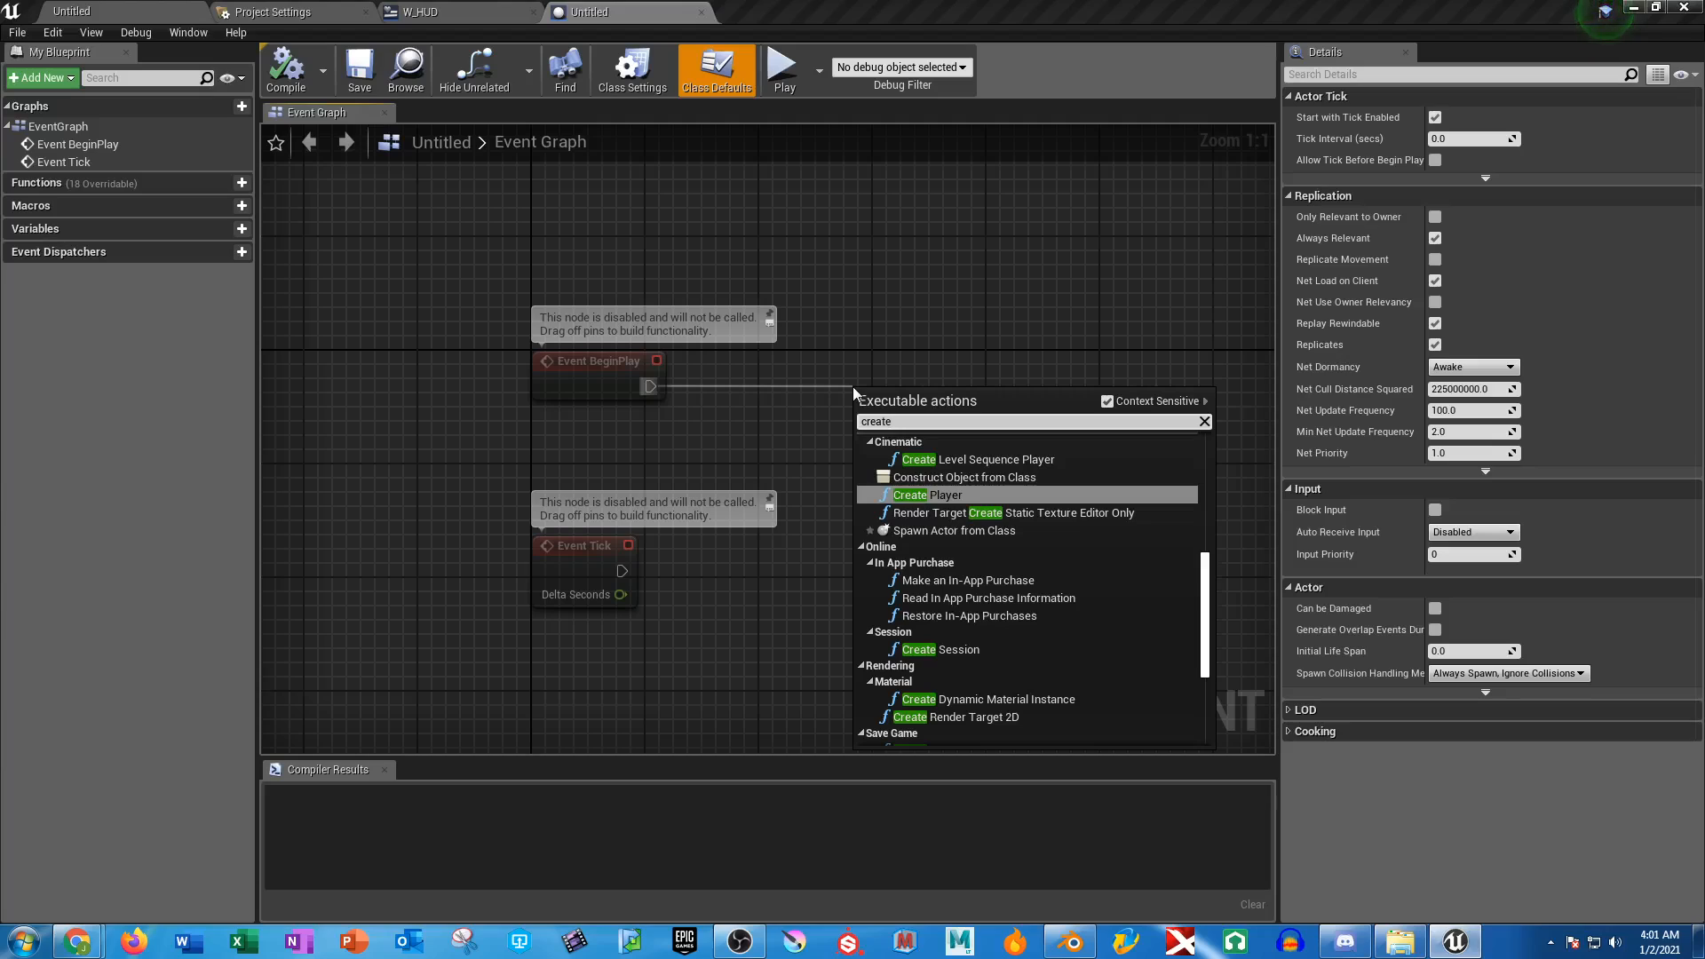
text(wi)
key(Return)
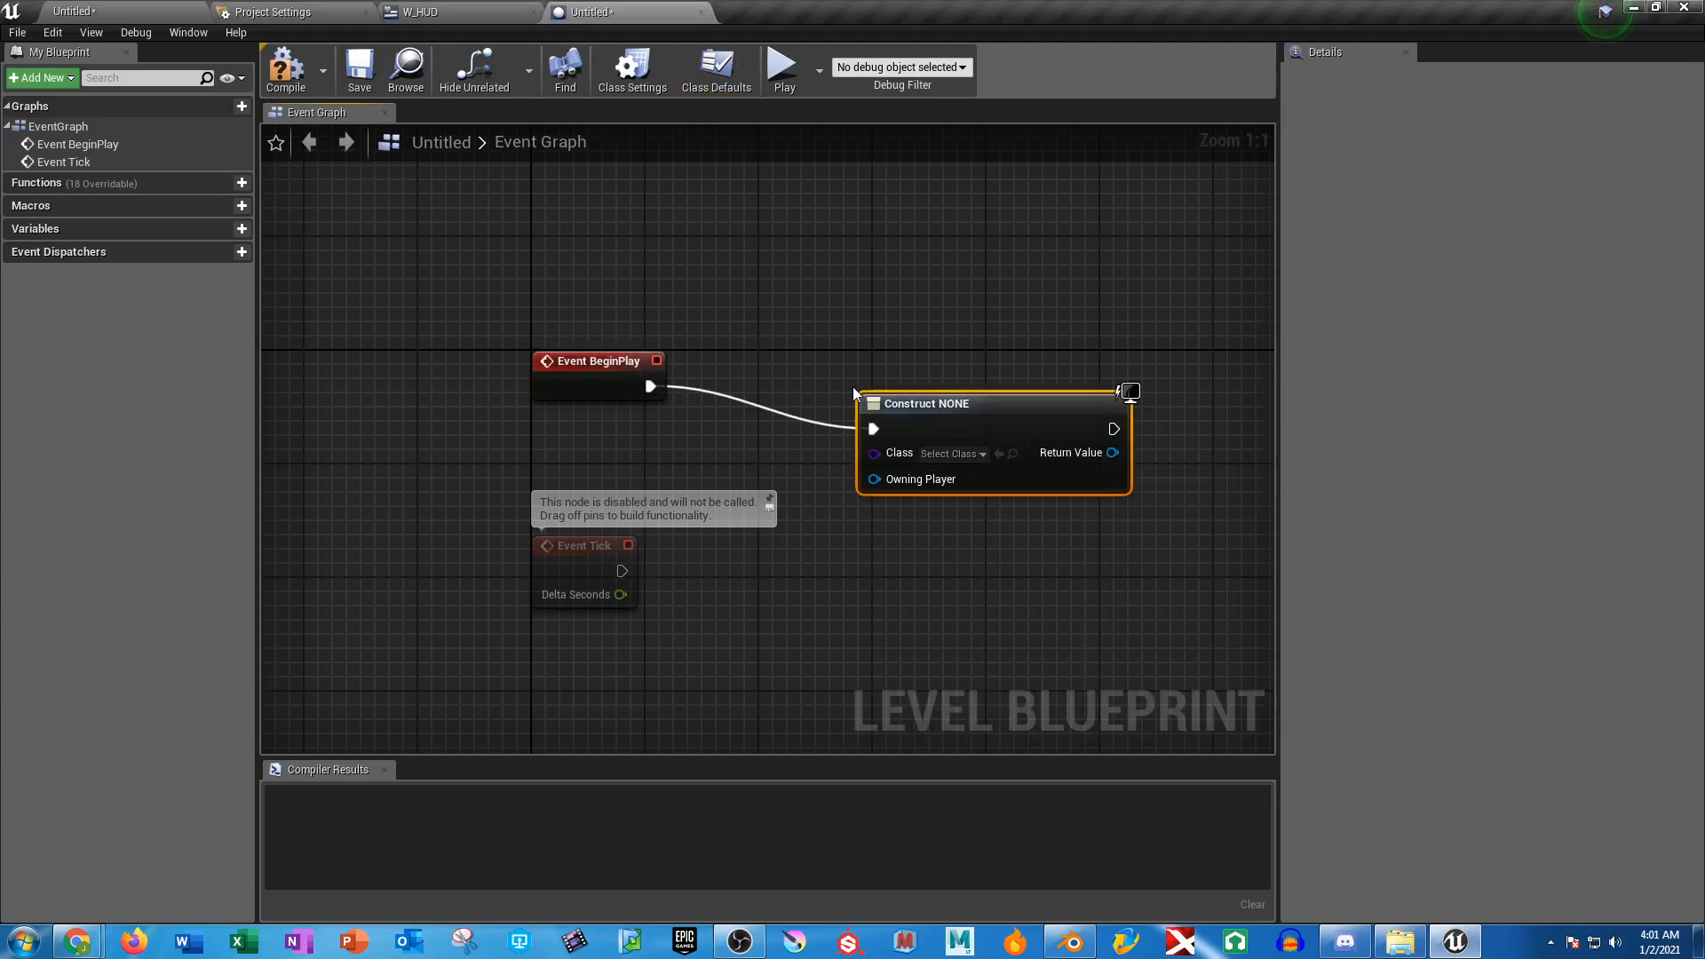
drag(984, 406, 956, 364)
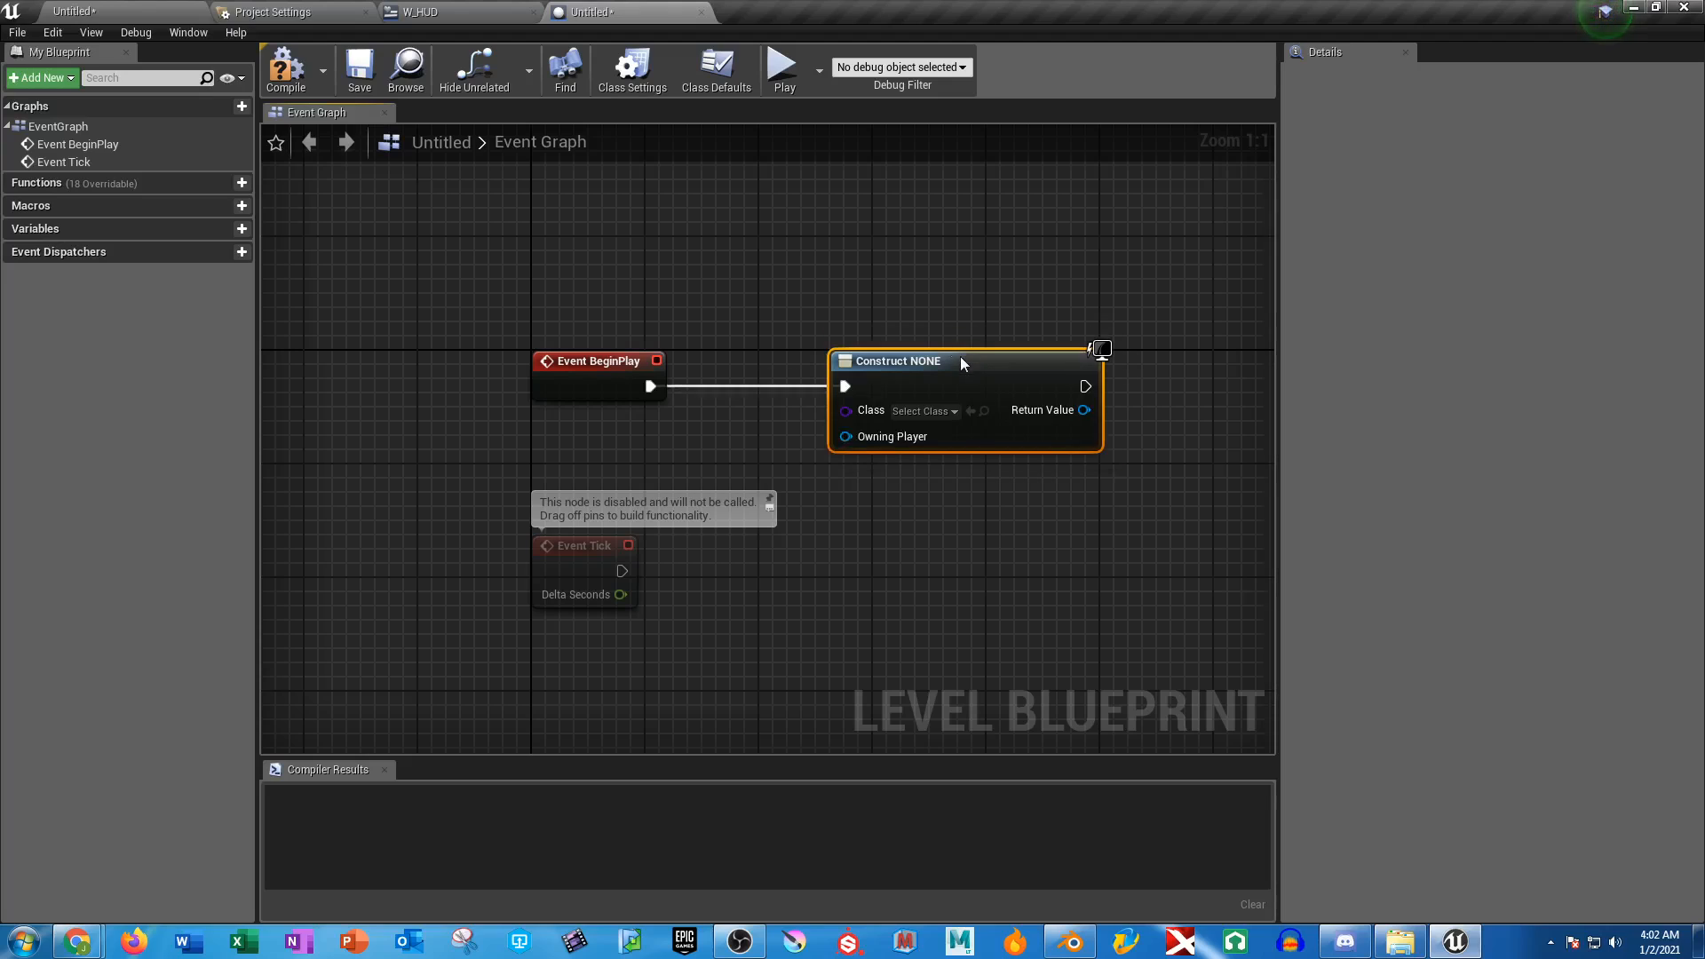
click(953, 411)
click(946, 521)
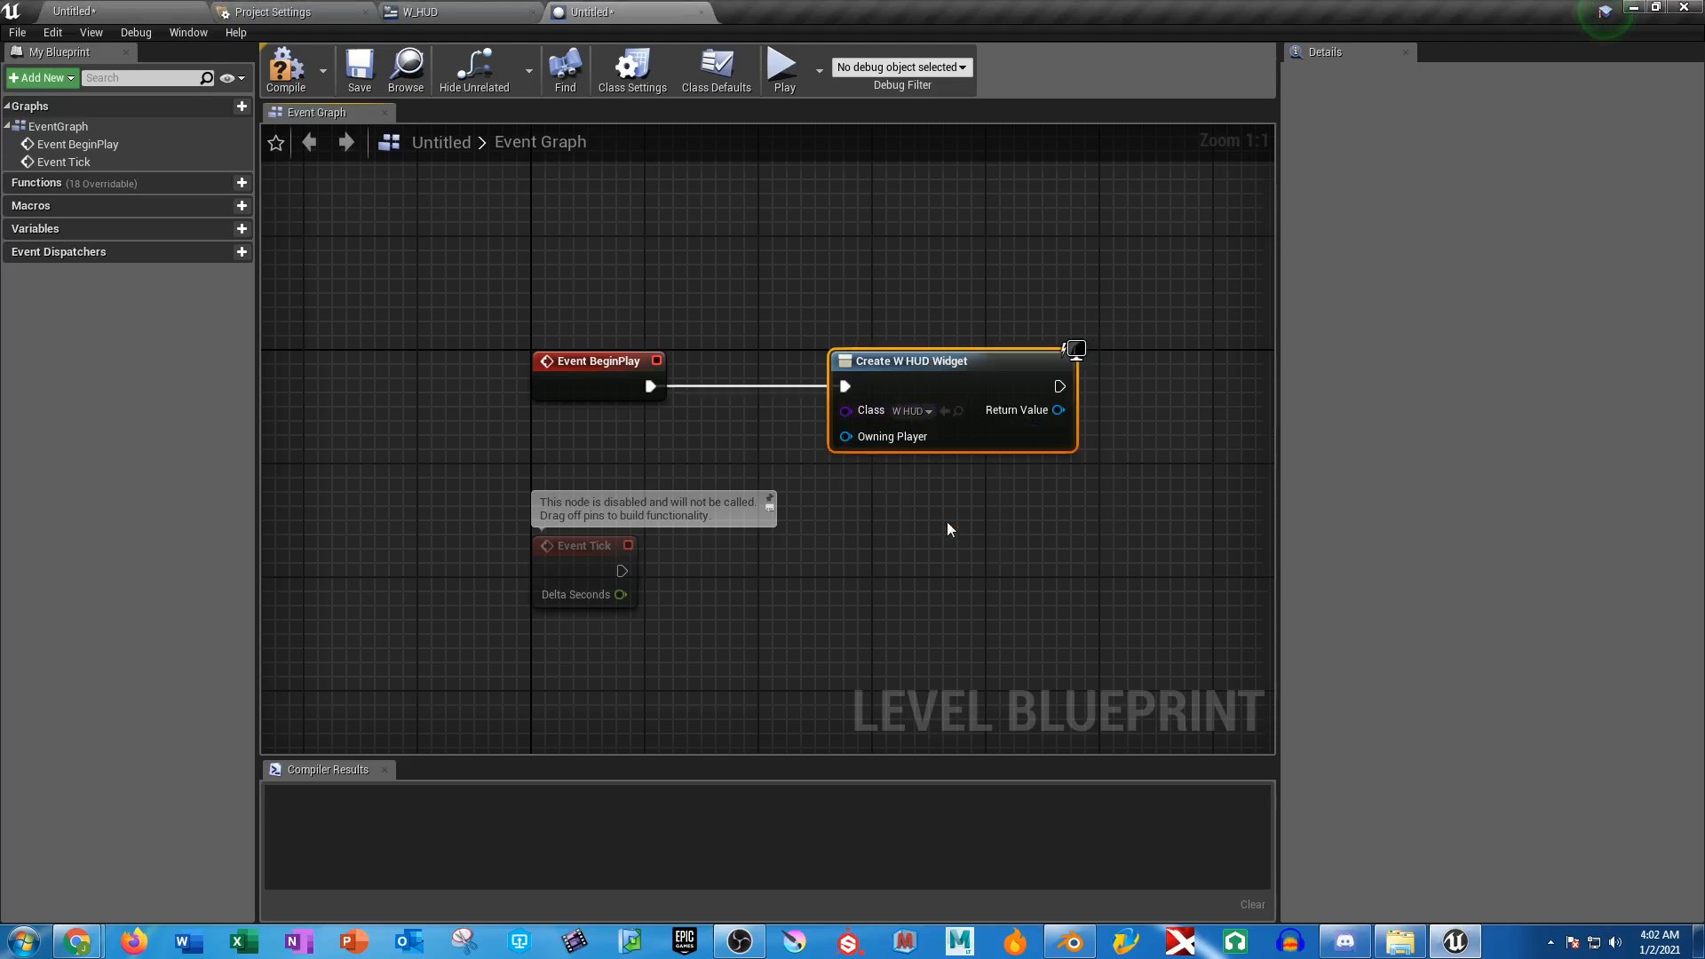
drag(939, 362, 869, 362)
Promote the Create W HUD Widget node's return value to a variable named HUDVar
right_drag(1047, 573, 837, 525)
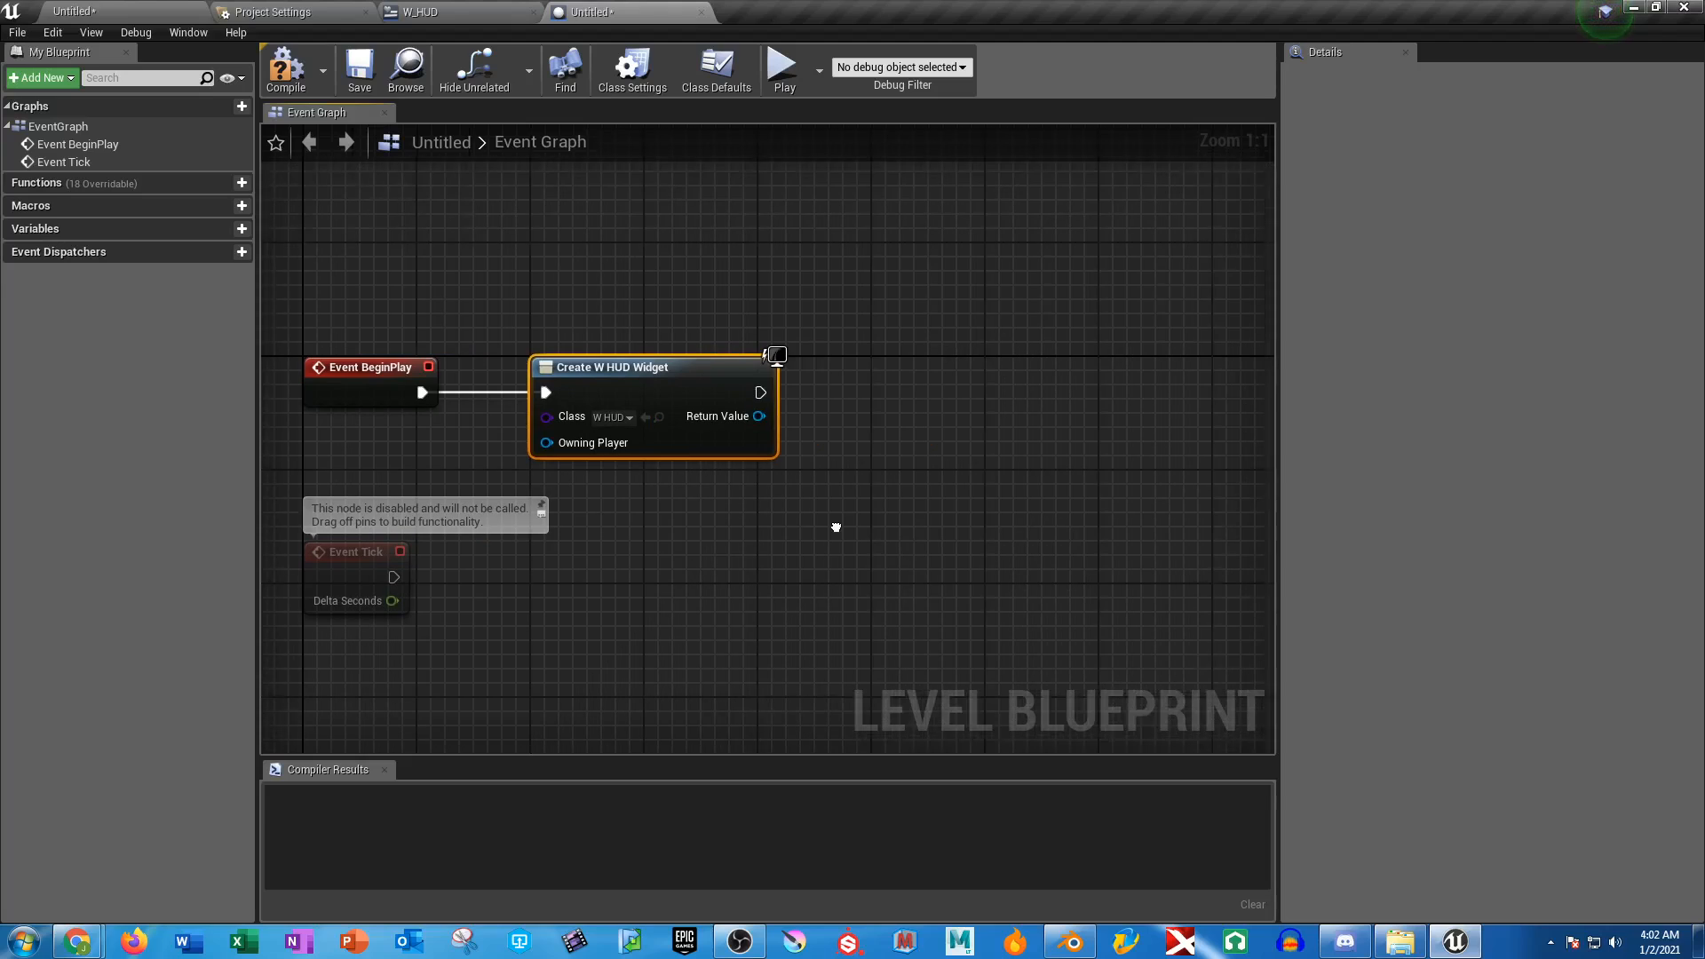
drag(757, 417, 875, 427)
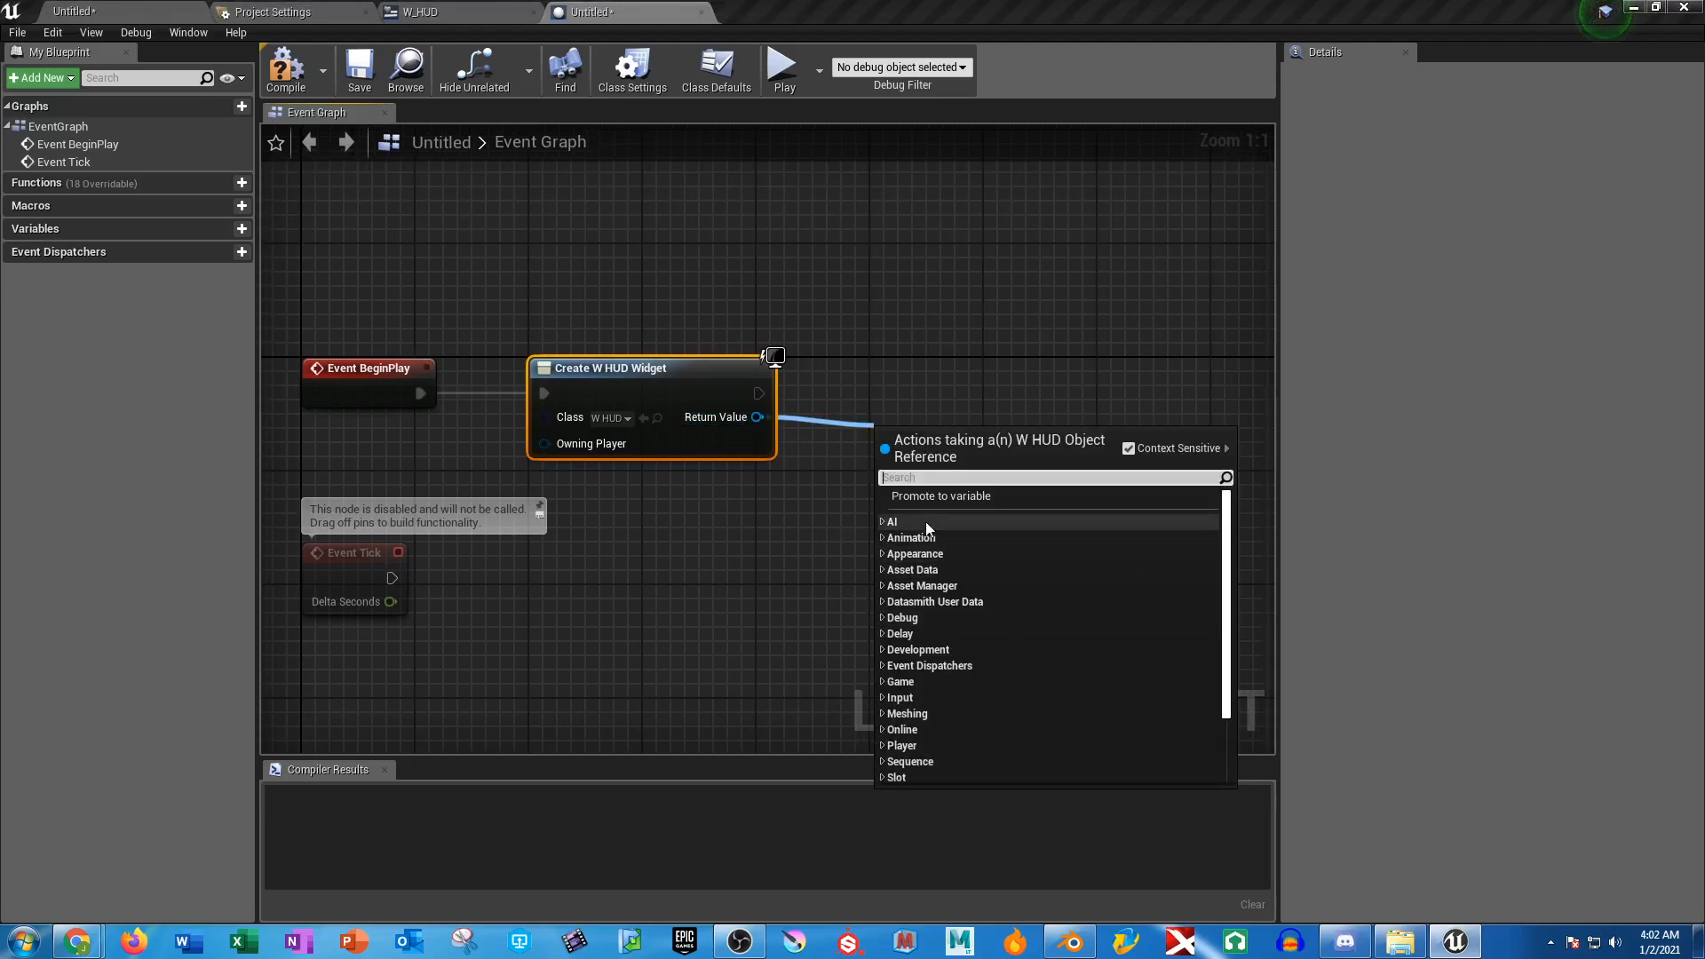
click(929, 497)
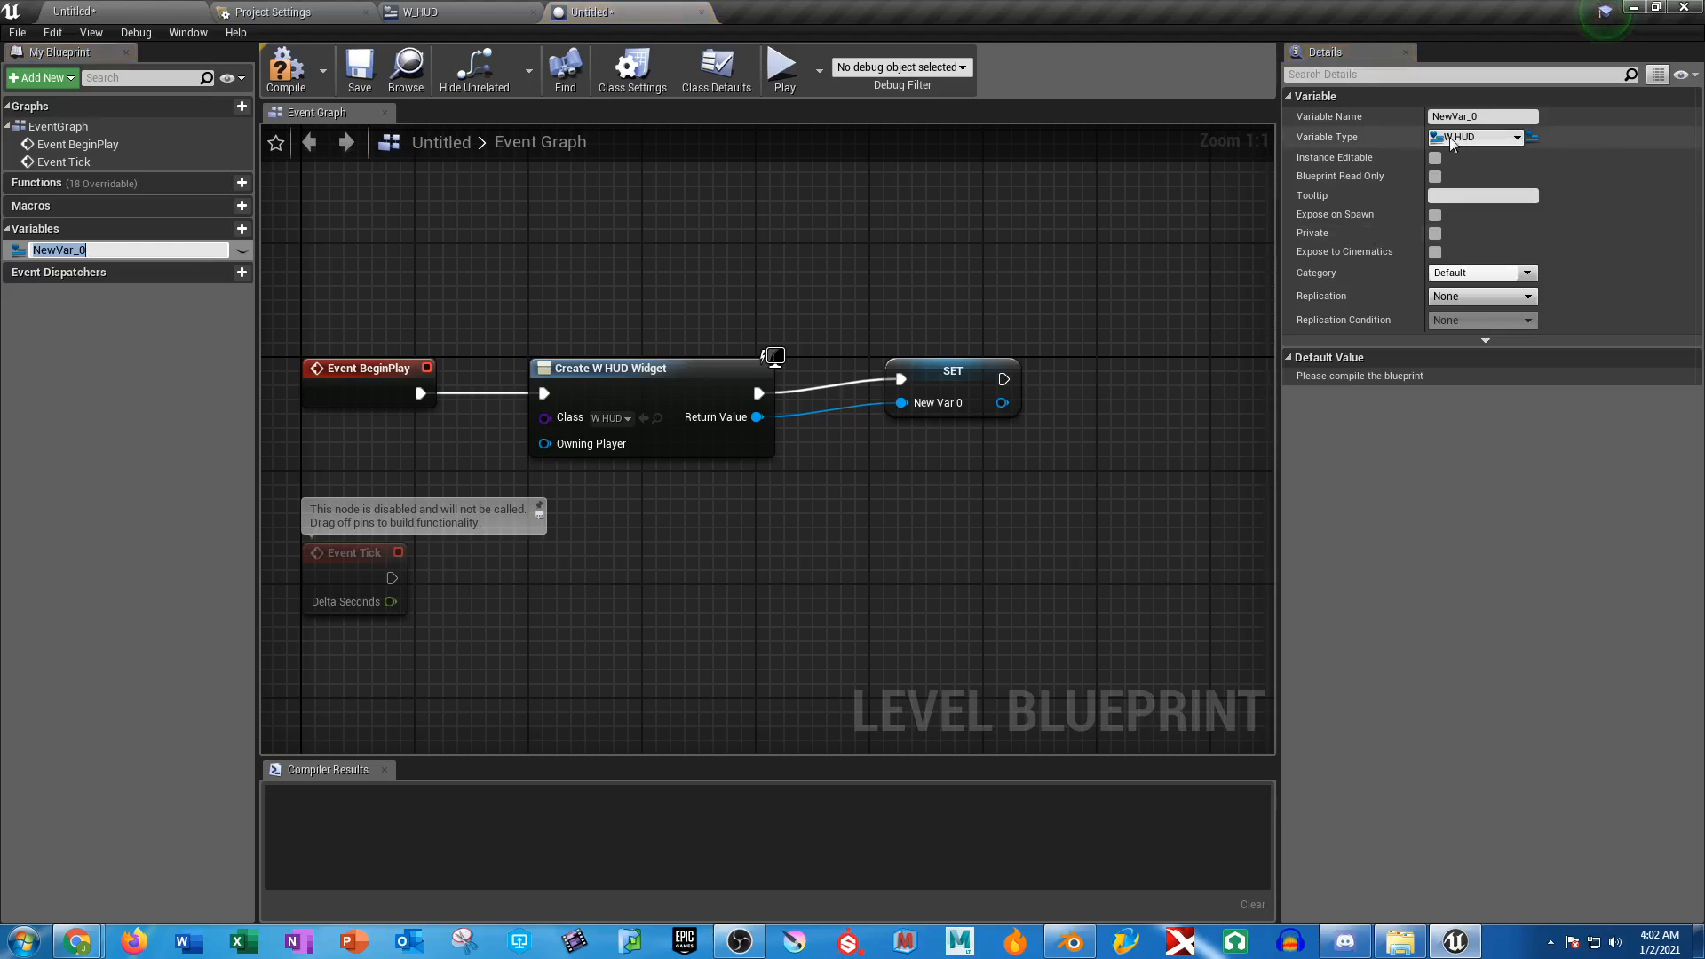
click(1495, 114)
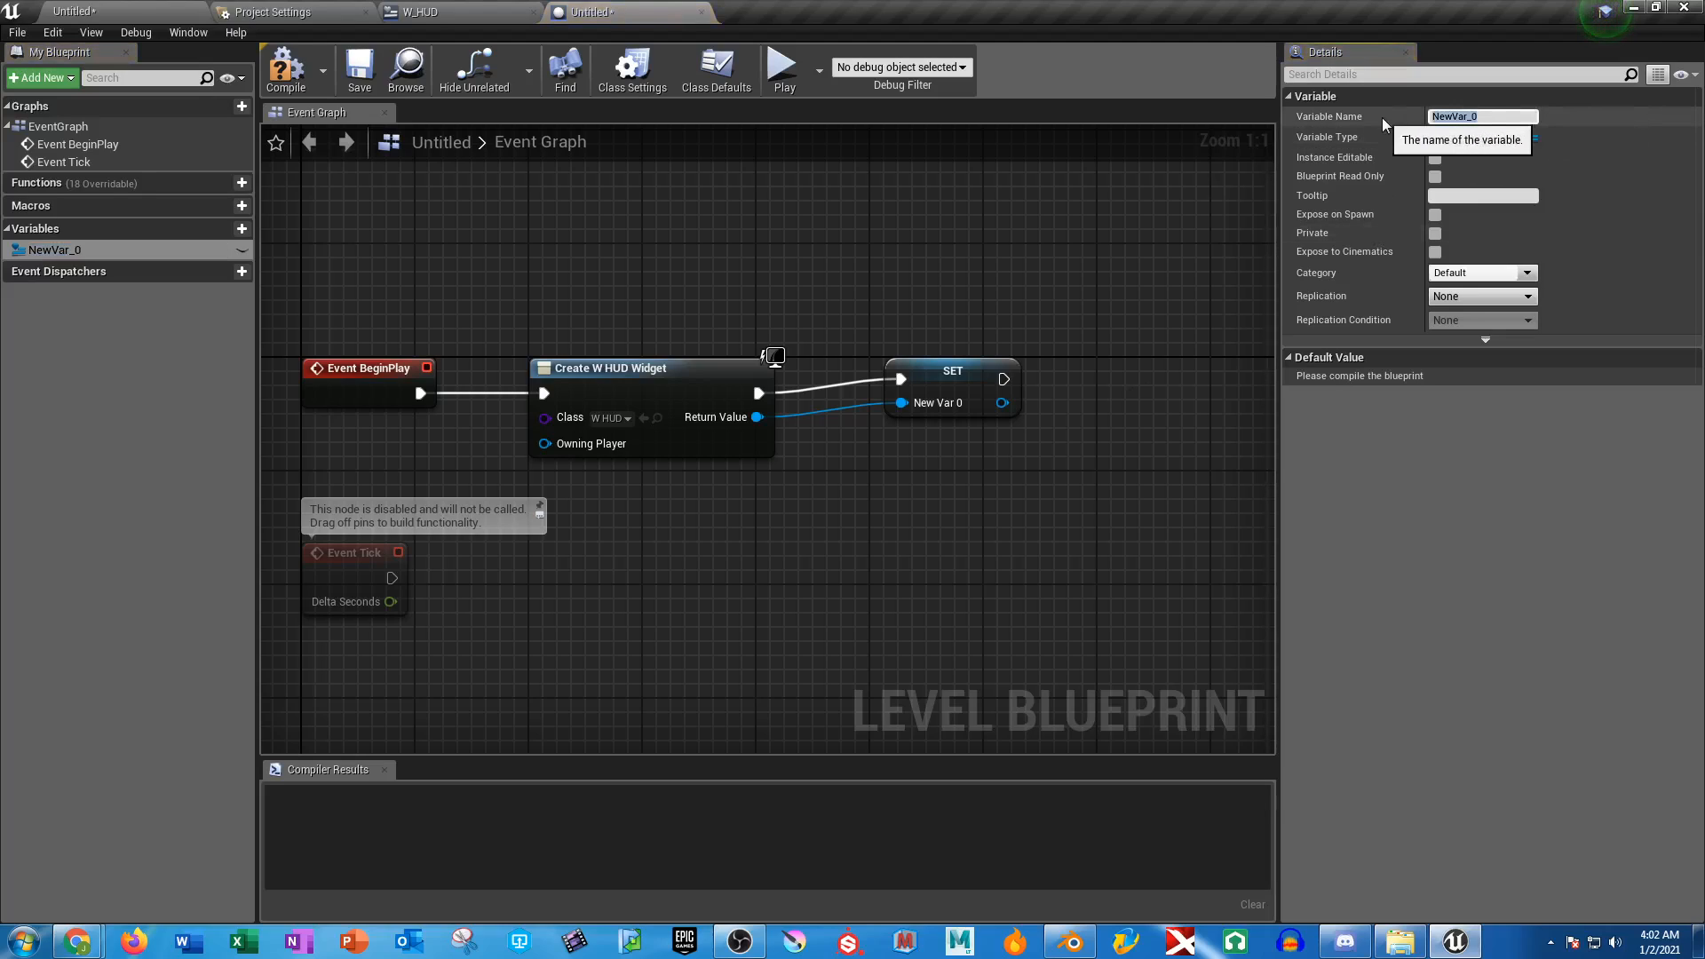
text(HUDVar)
key(Return)
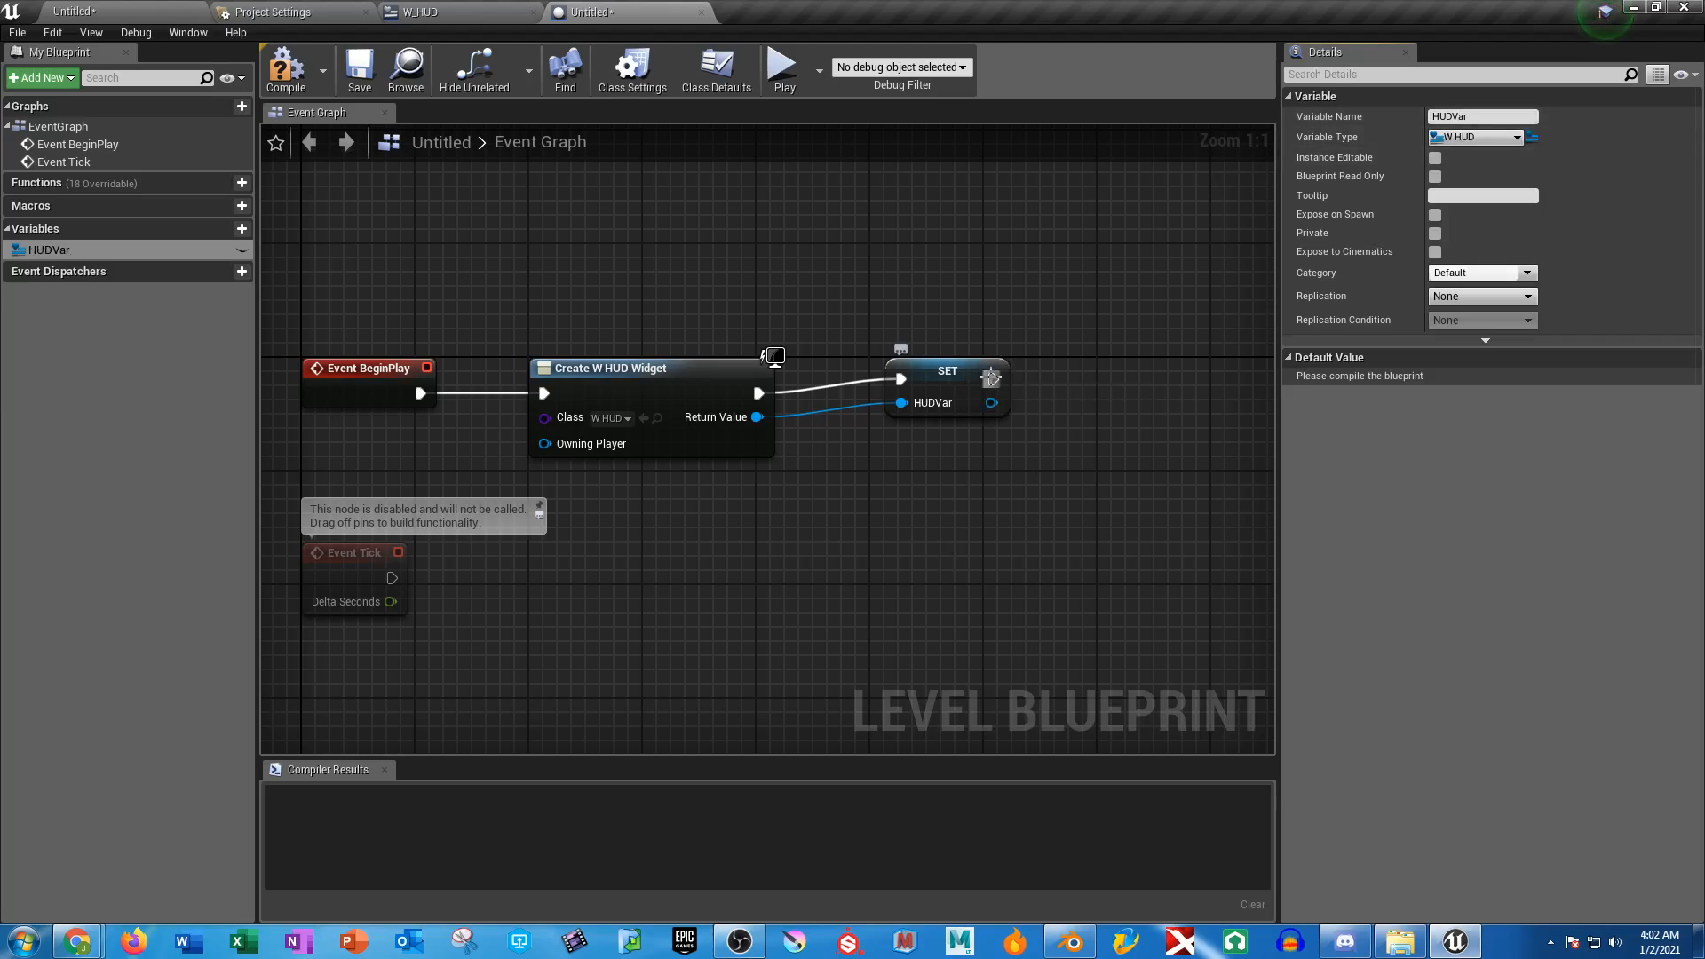
Add an Add to Viewport node after the SET node and connect HUDVar to its Target
drag(992, 379, 1111, 382)
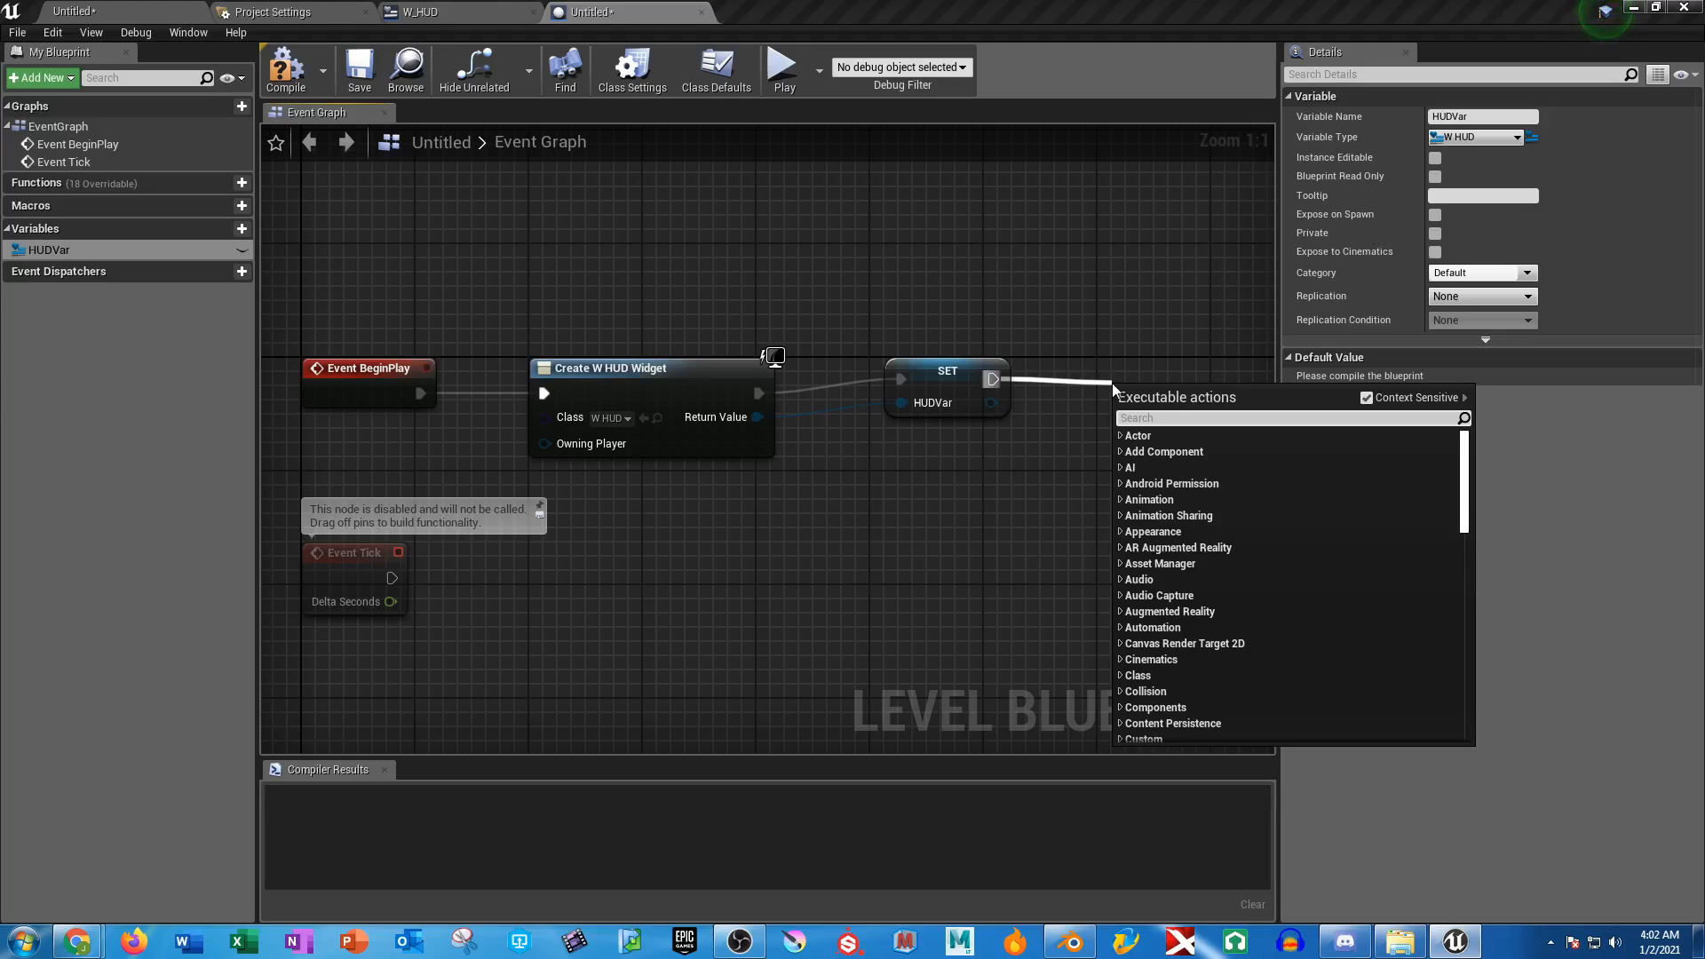
text(addto)
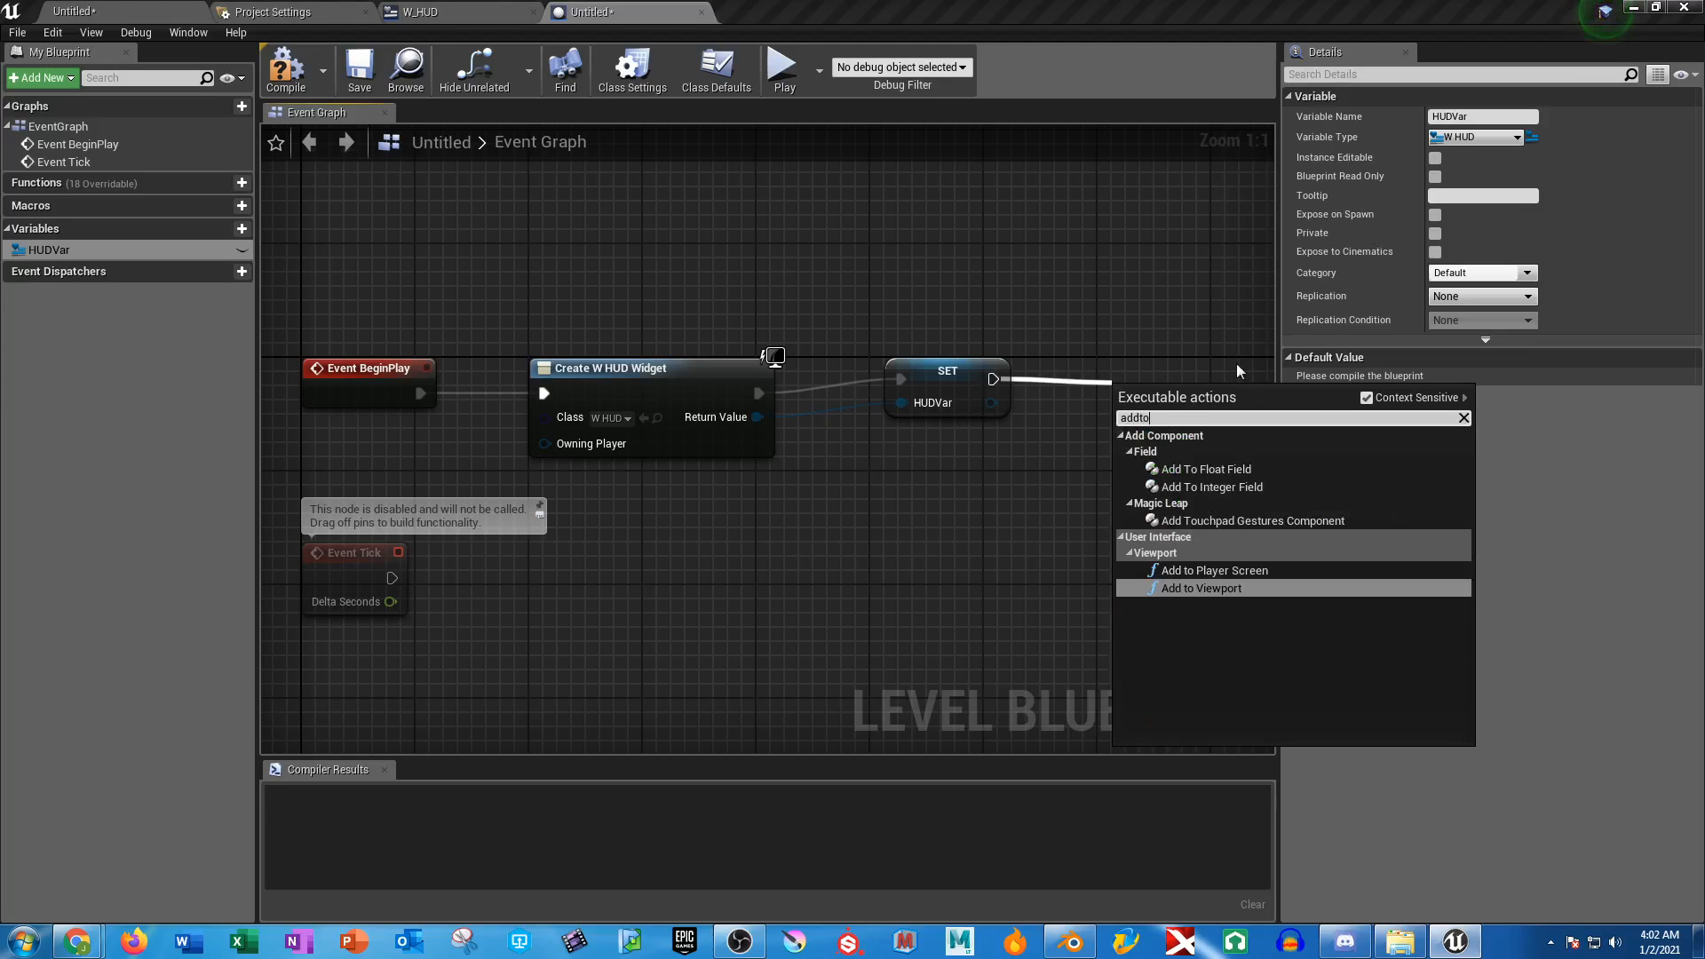
click(1222, 586)
drag(1201, 395, 1158, 338)
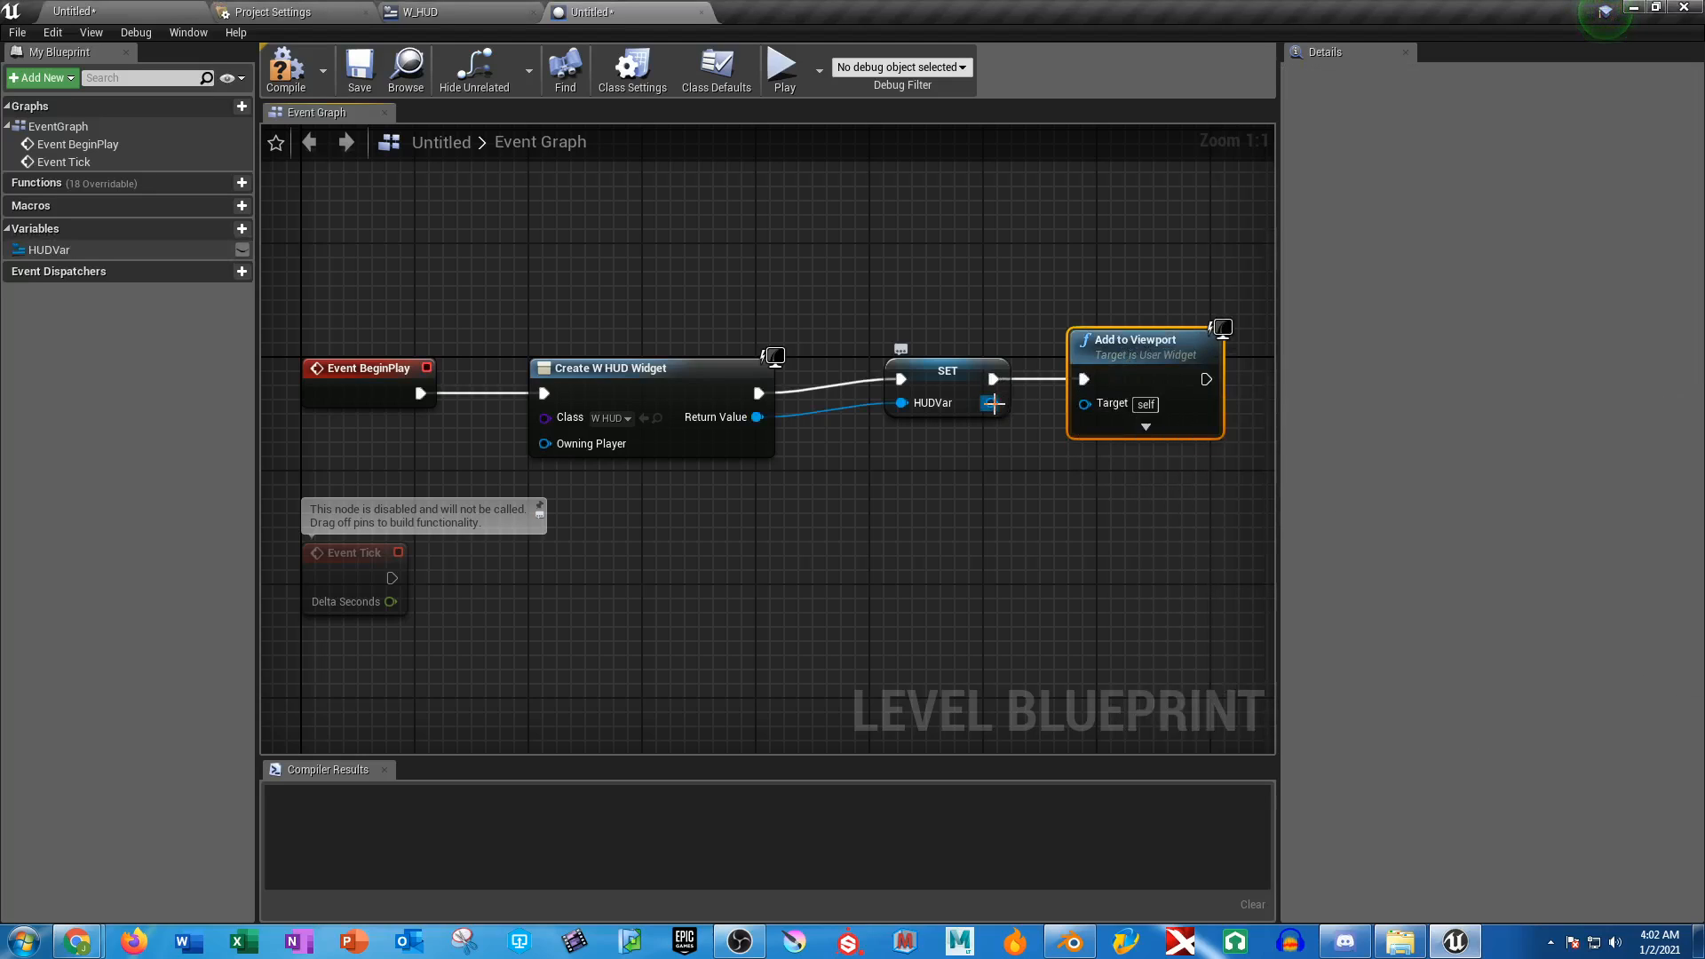
drag(991, 404, 1084, 404)
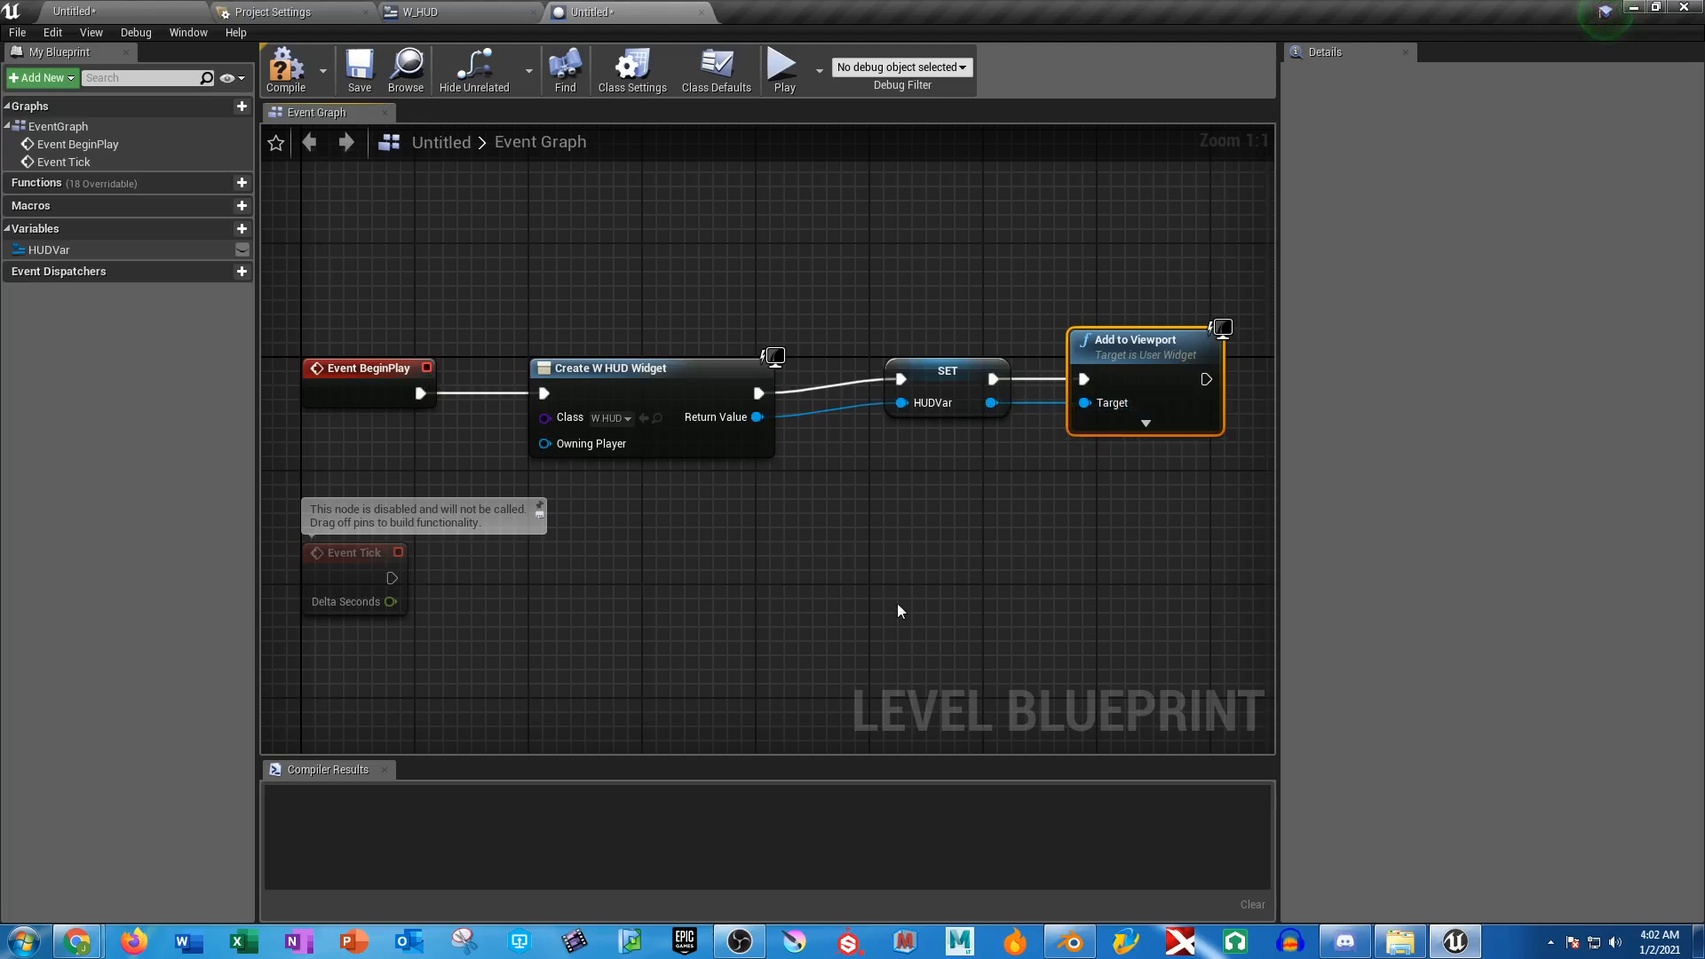
Compile the Level Blueprint and save the level in the Content folder as Level01
click(284, 66)
click(360, 71)
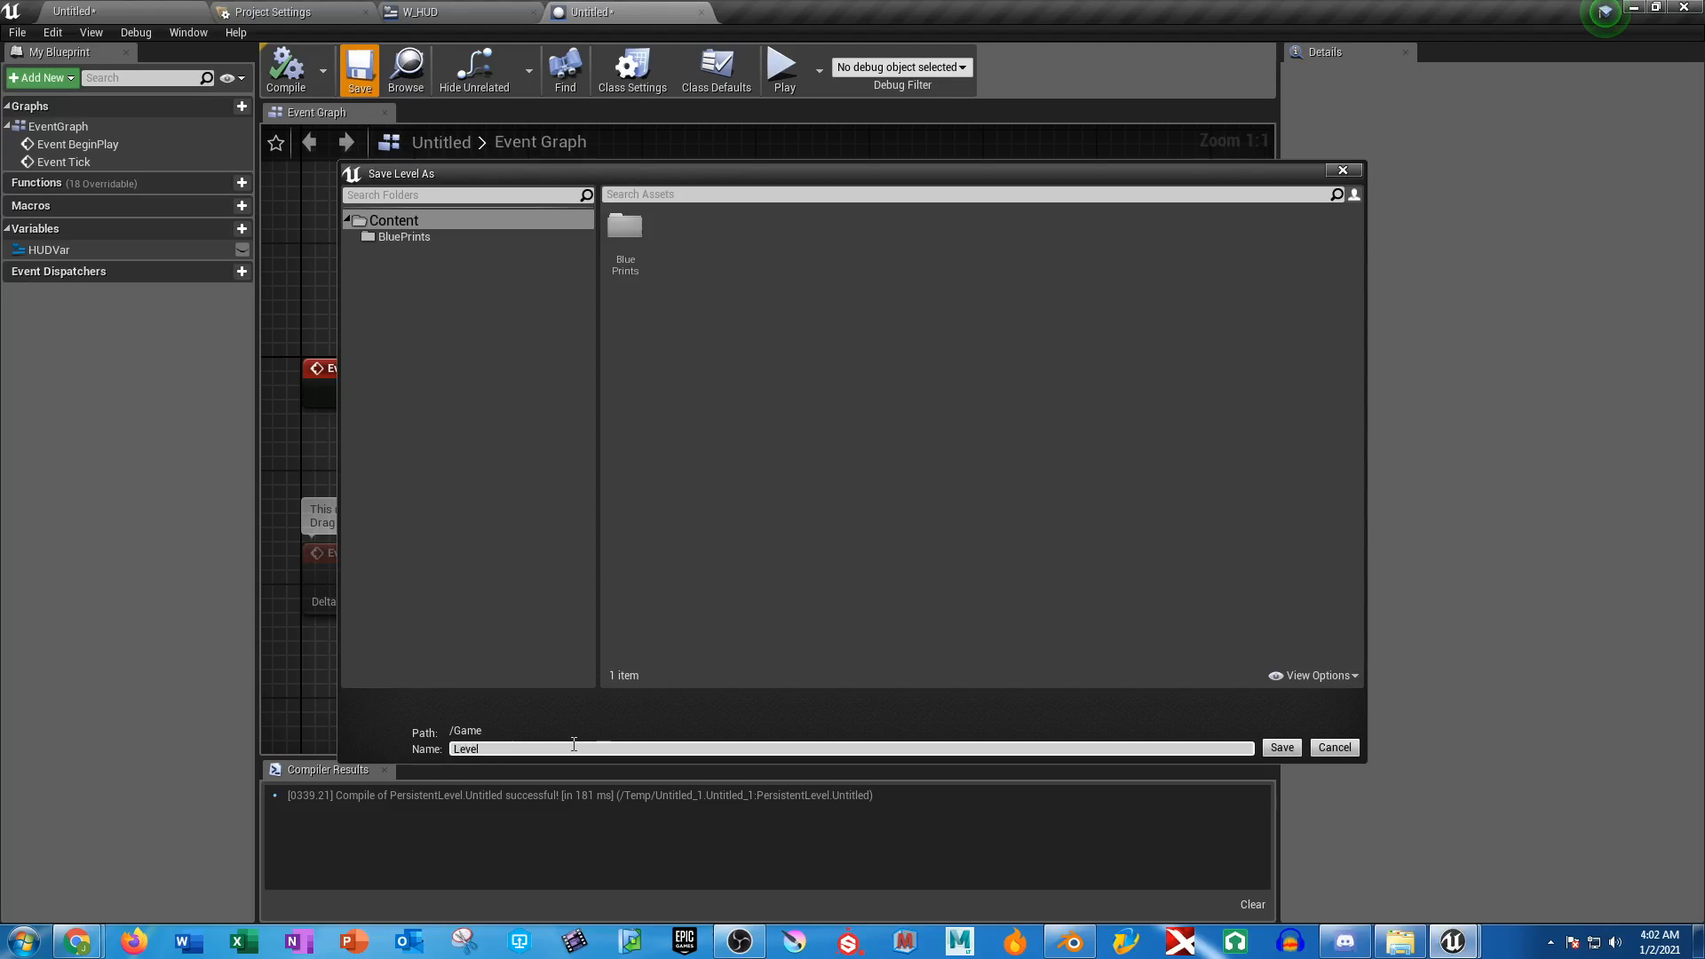
key(Return)
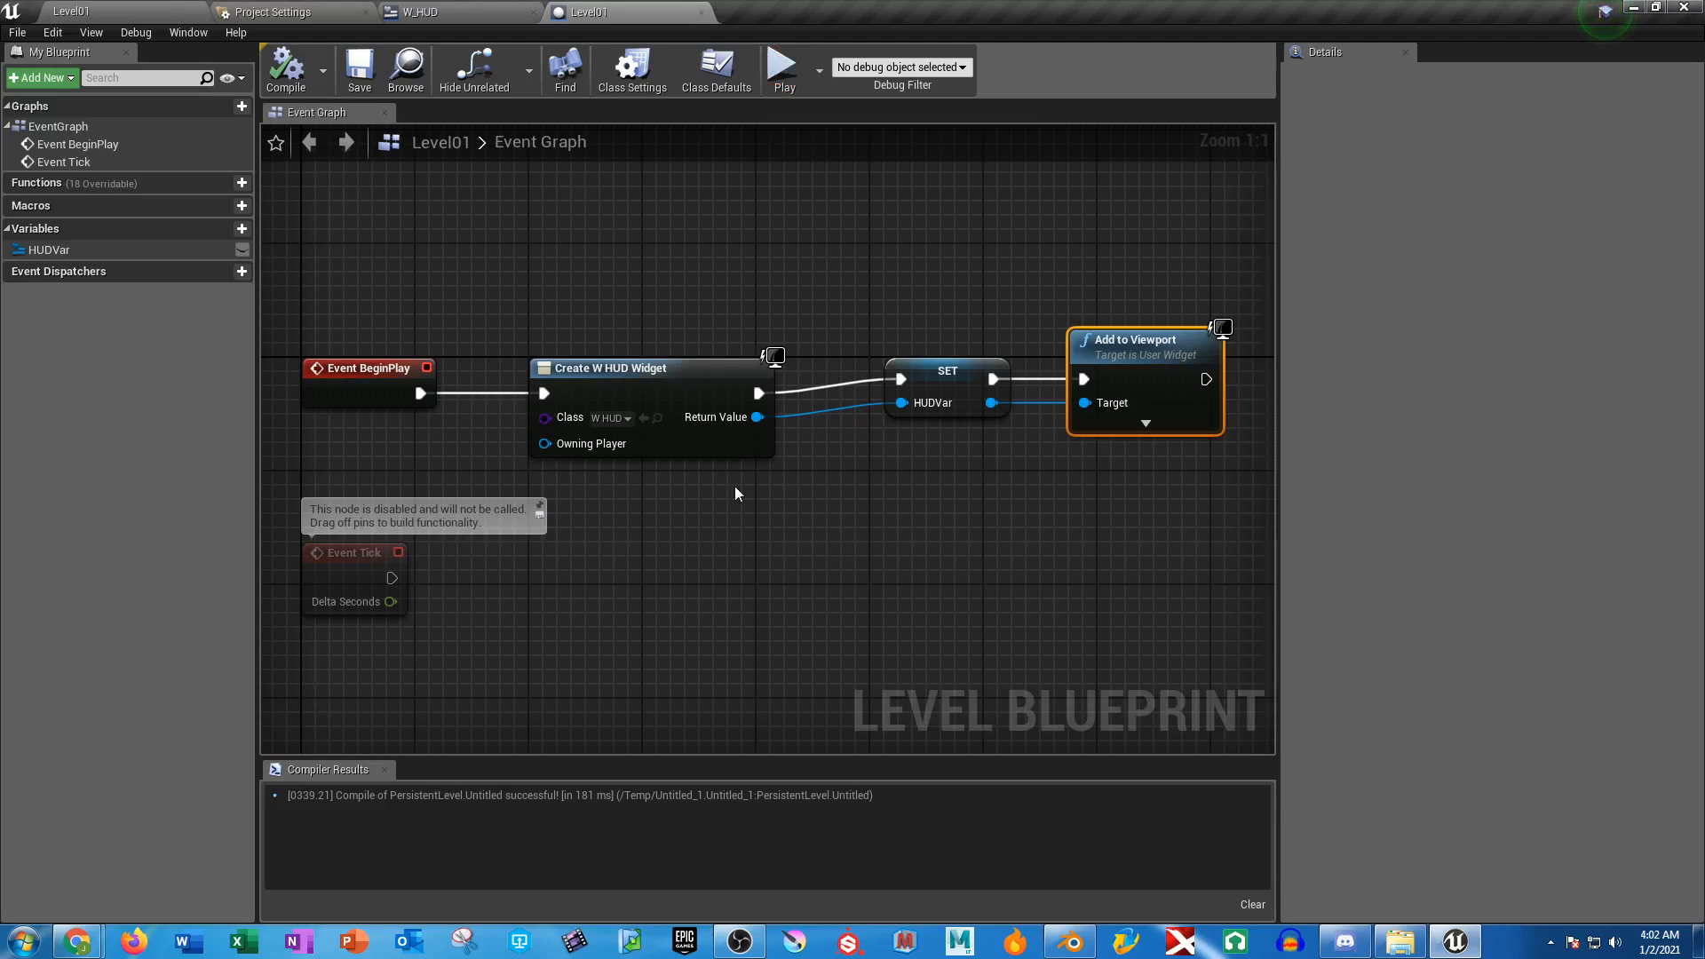
Run the level to check the HUD progress bar in the game preview, and stop the preview
click(782, 68)
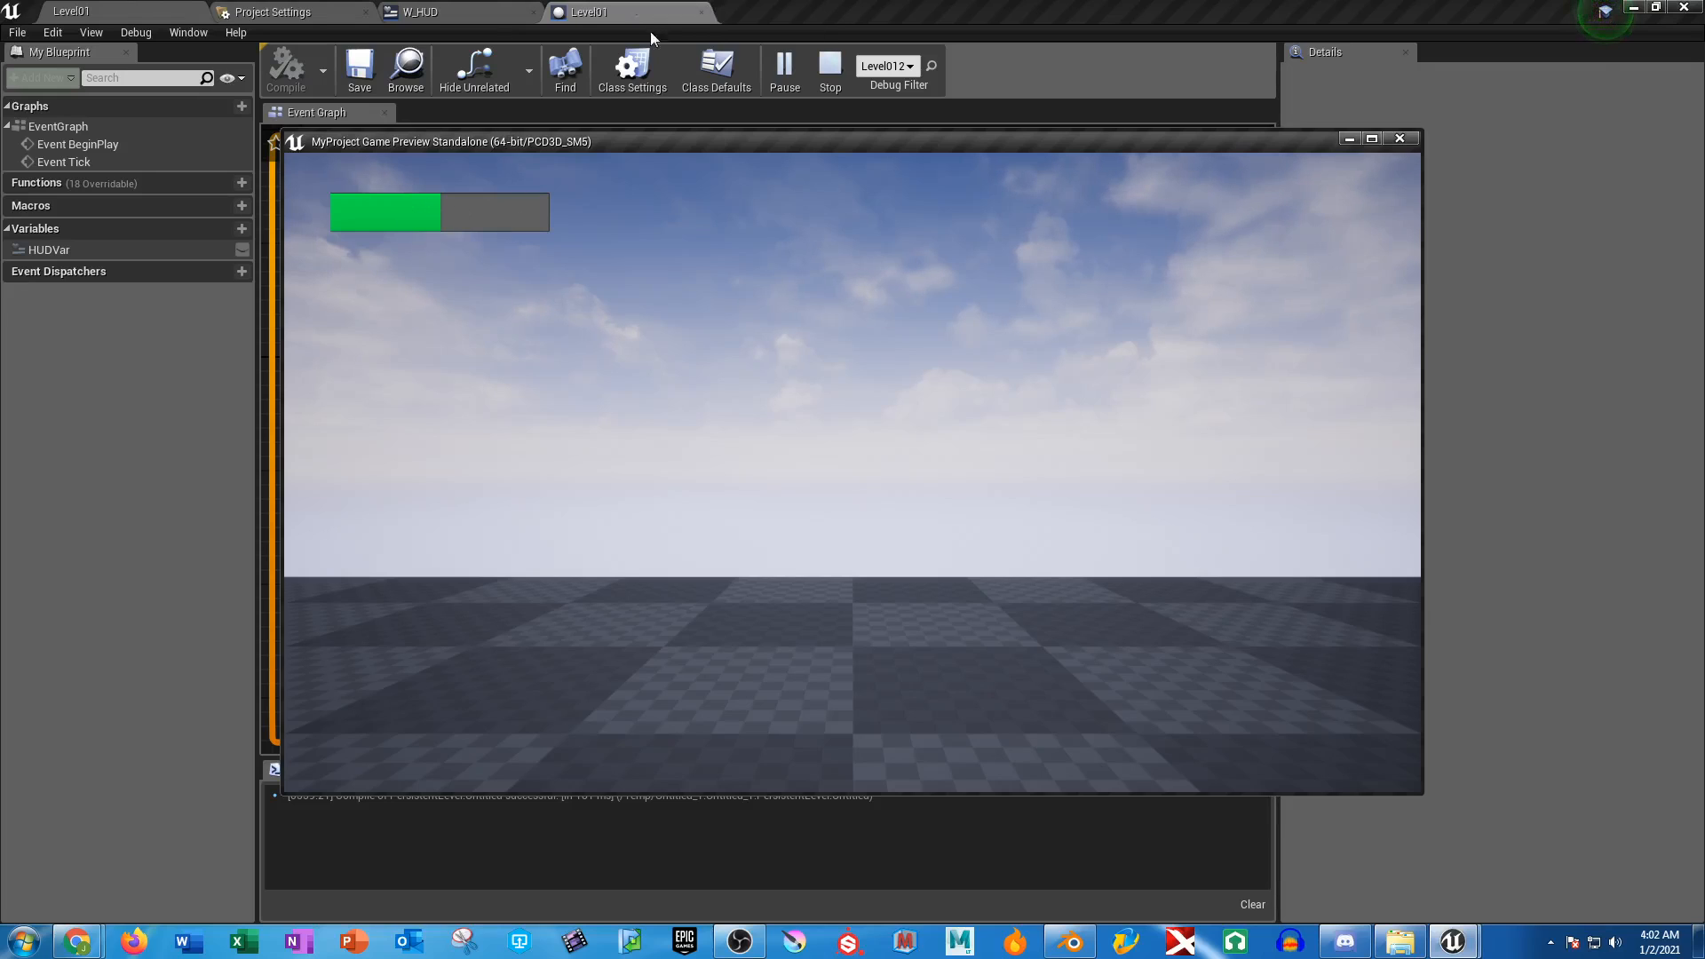
click(834, 67)
right_drag(964, 249, 925, 410)
scroll(697, 387, down, 2)
Rename the progress bar in the W_HUD widget as Health_1 and save the widget
click(446, 12)
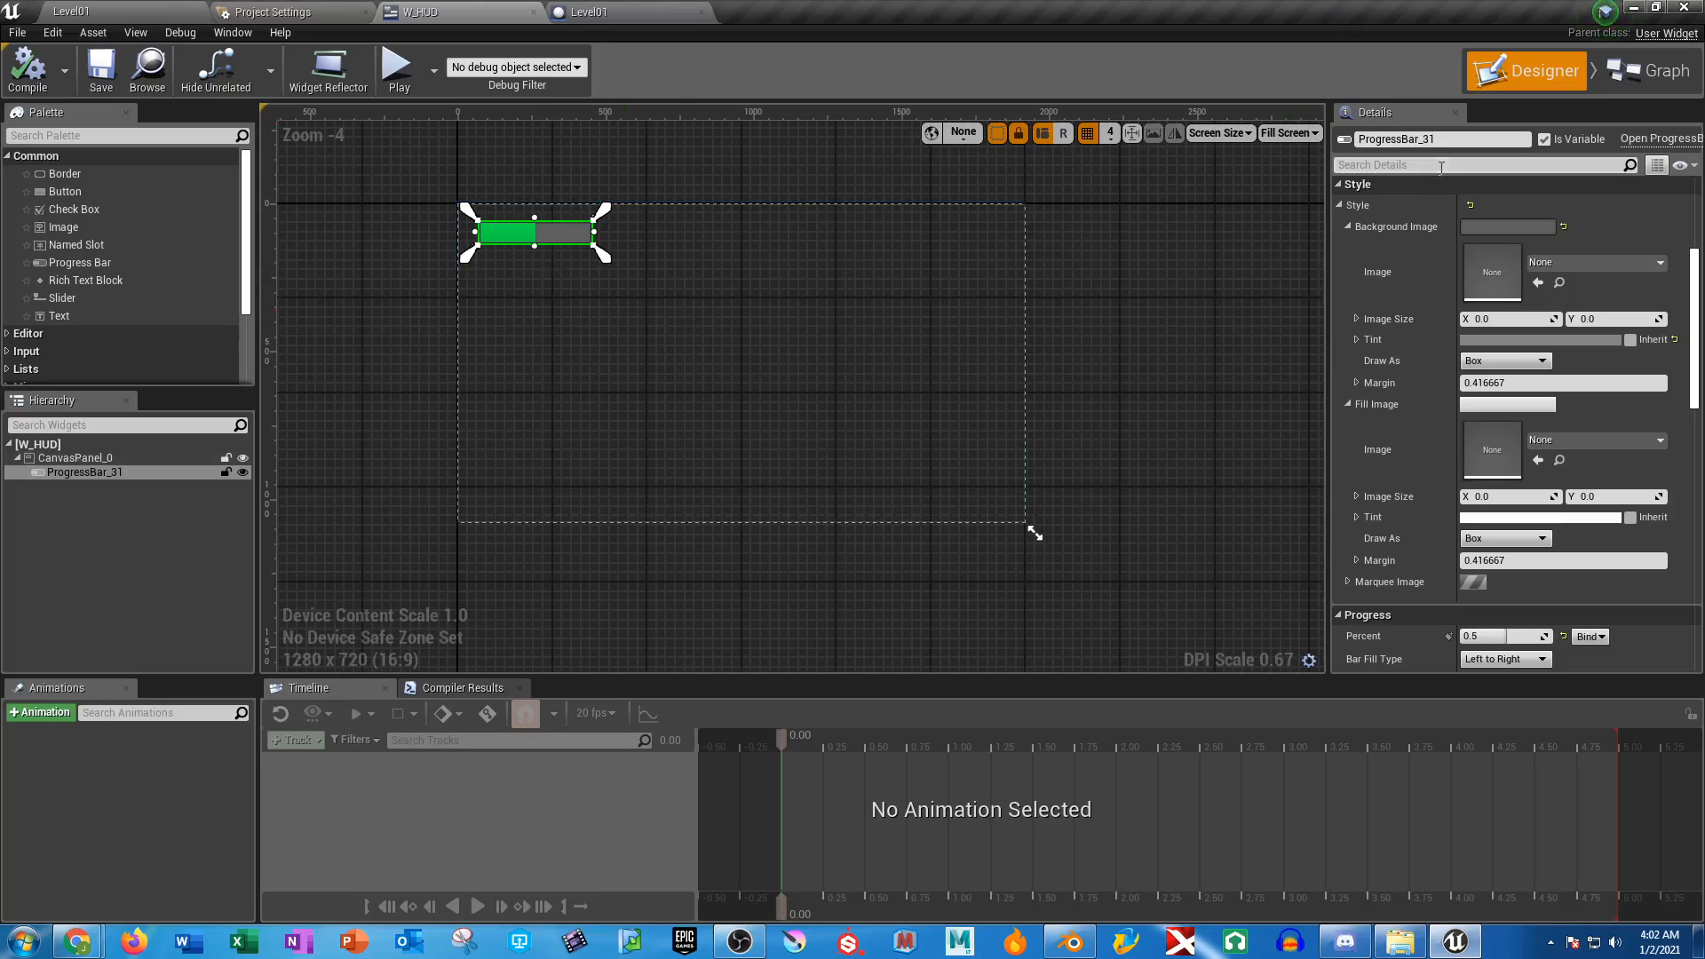
click(1453, 139)
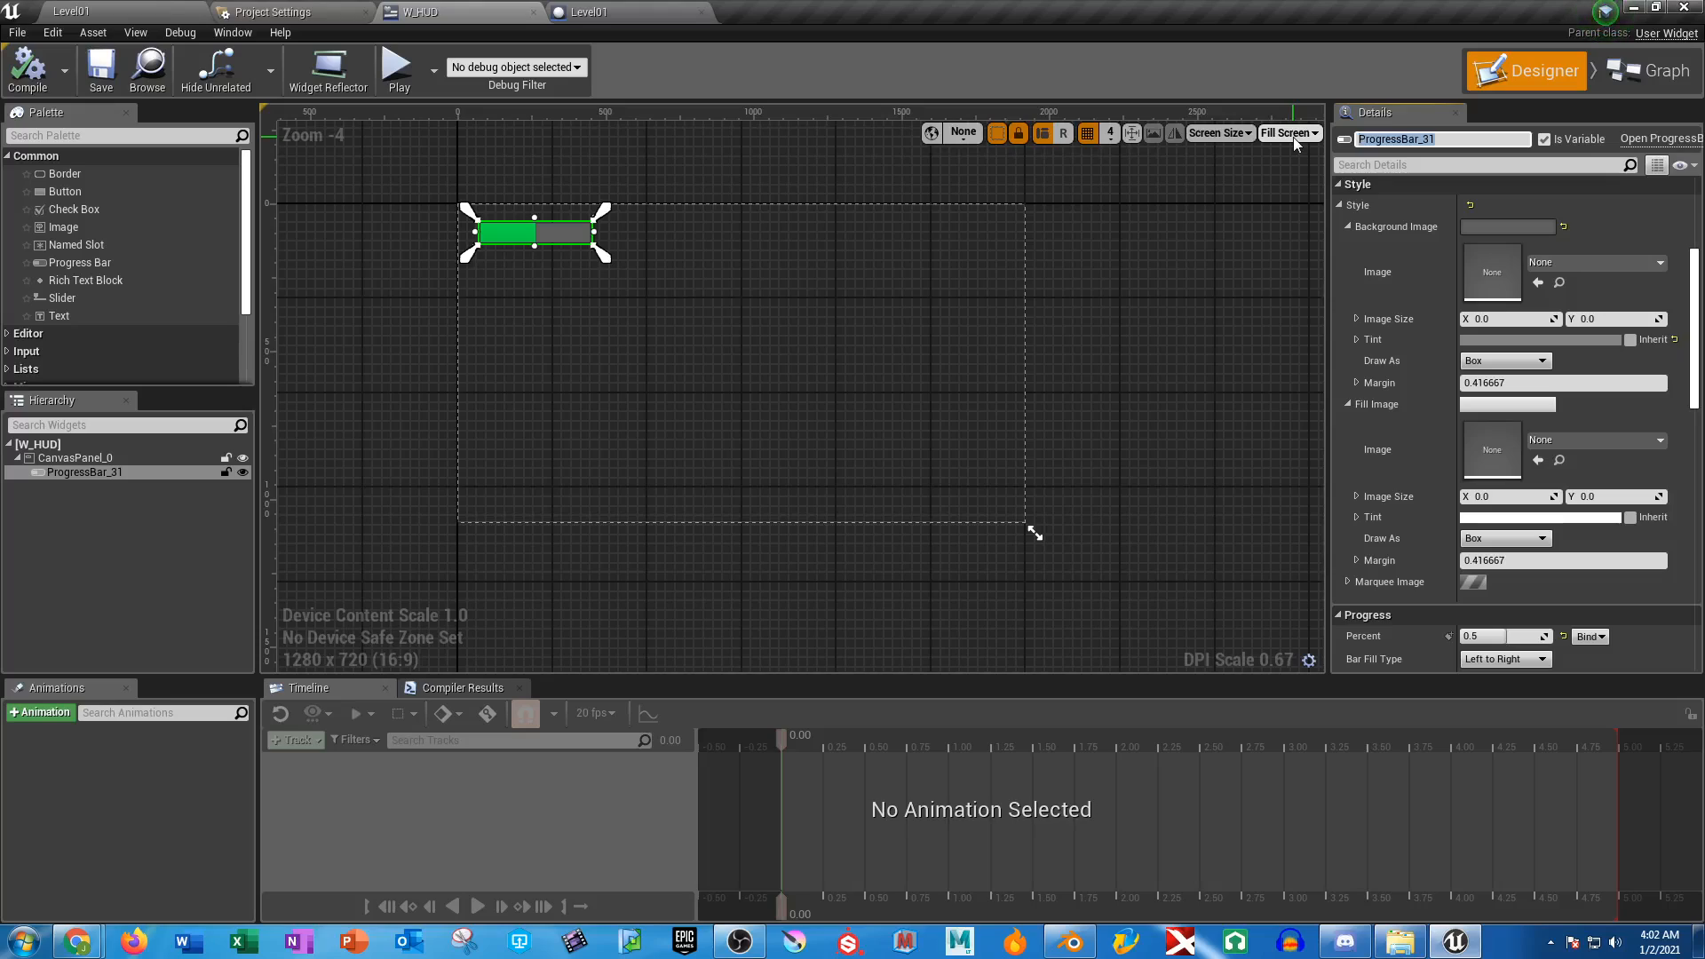
text(Health_1)
key(Return)
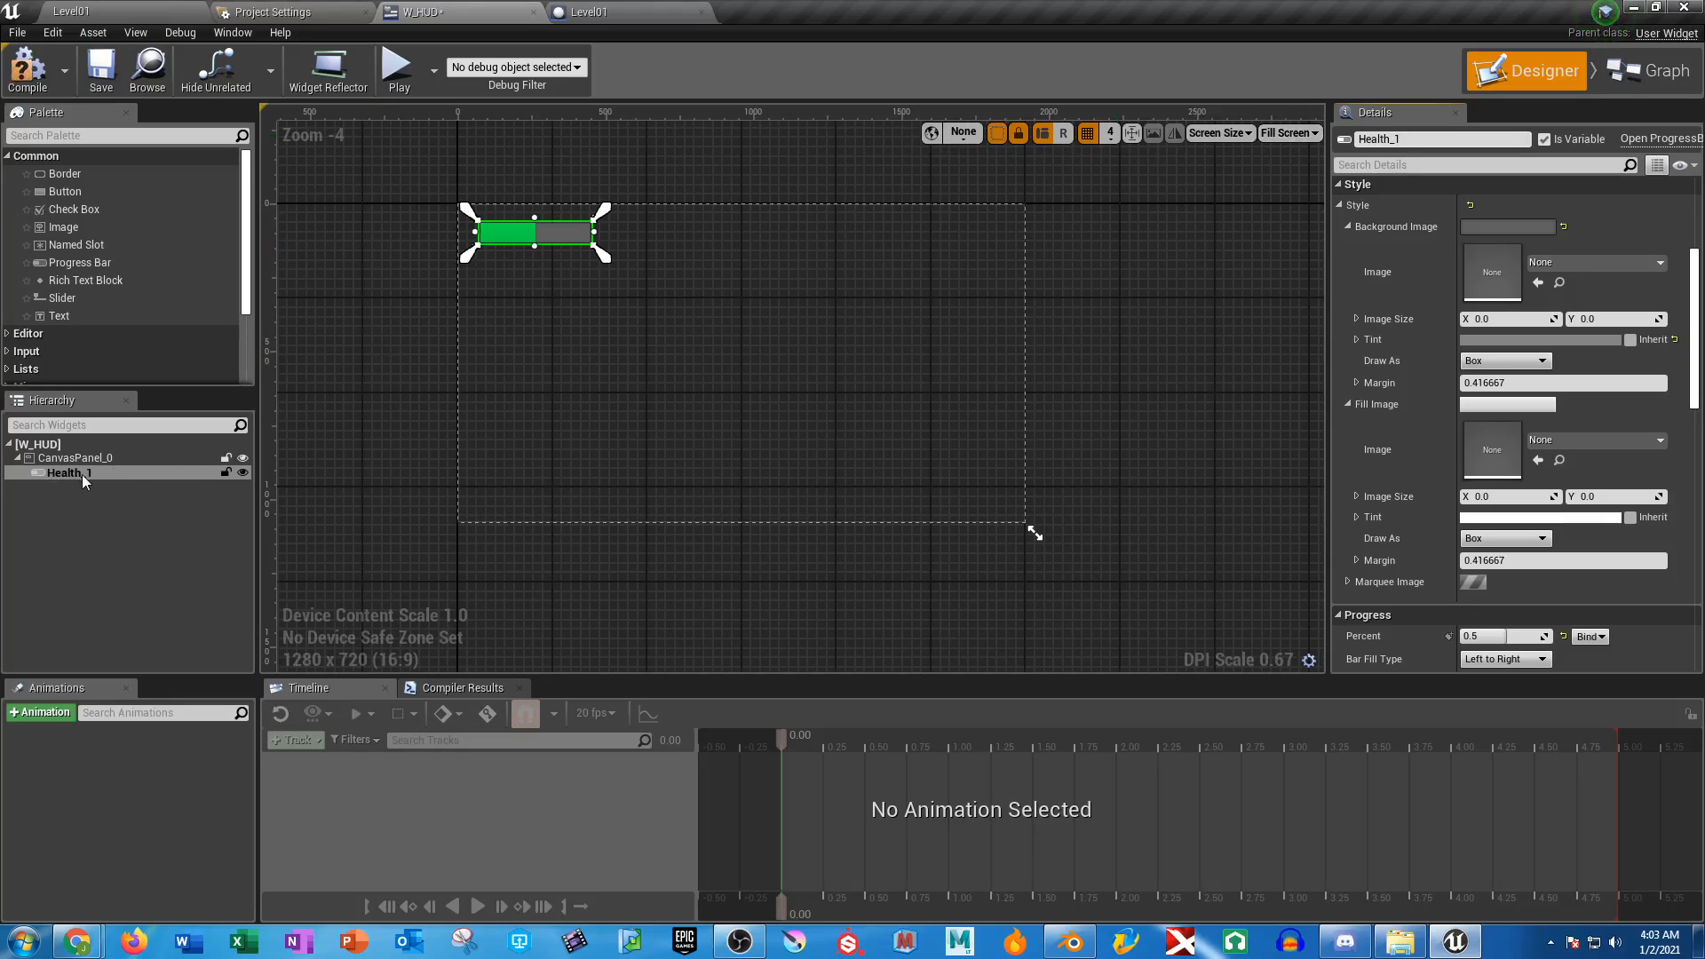
key(ctrl+s)
Duplicate Health_1 as Health_2 and stretch the copy's right-hand anchors slightly outward to make the bar wider
click(101, 473)
key(ctrl+d)
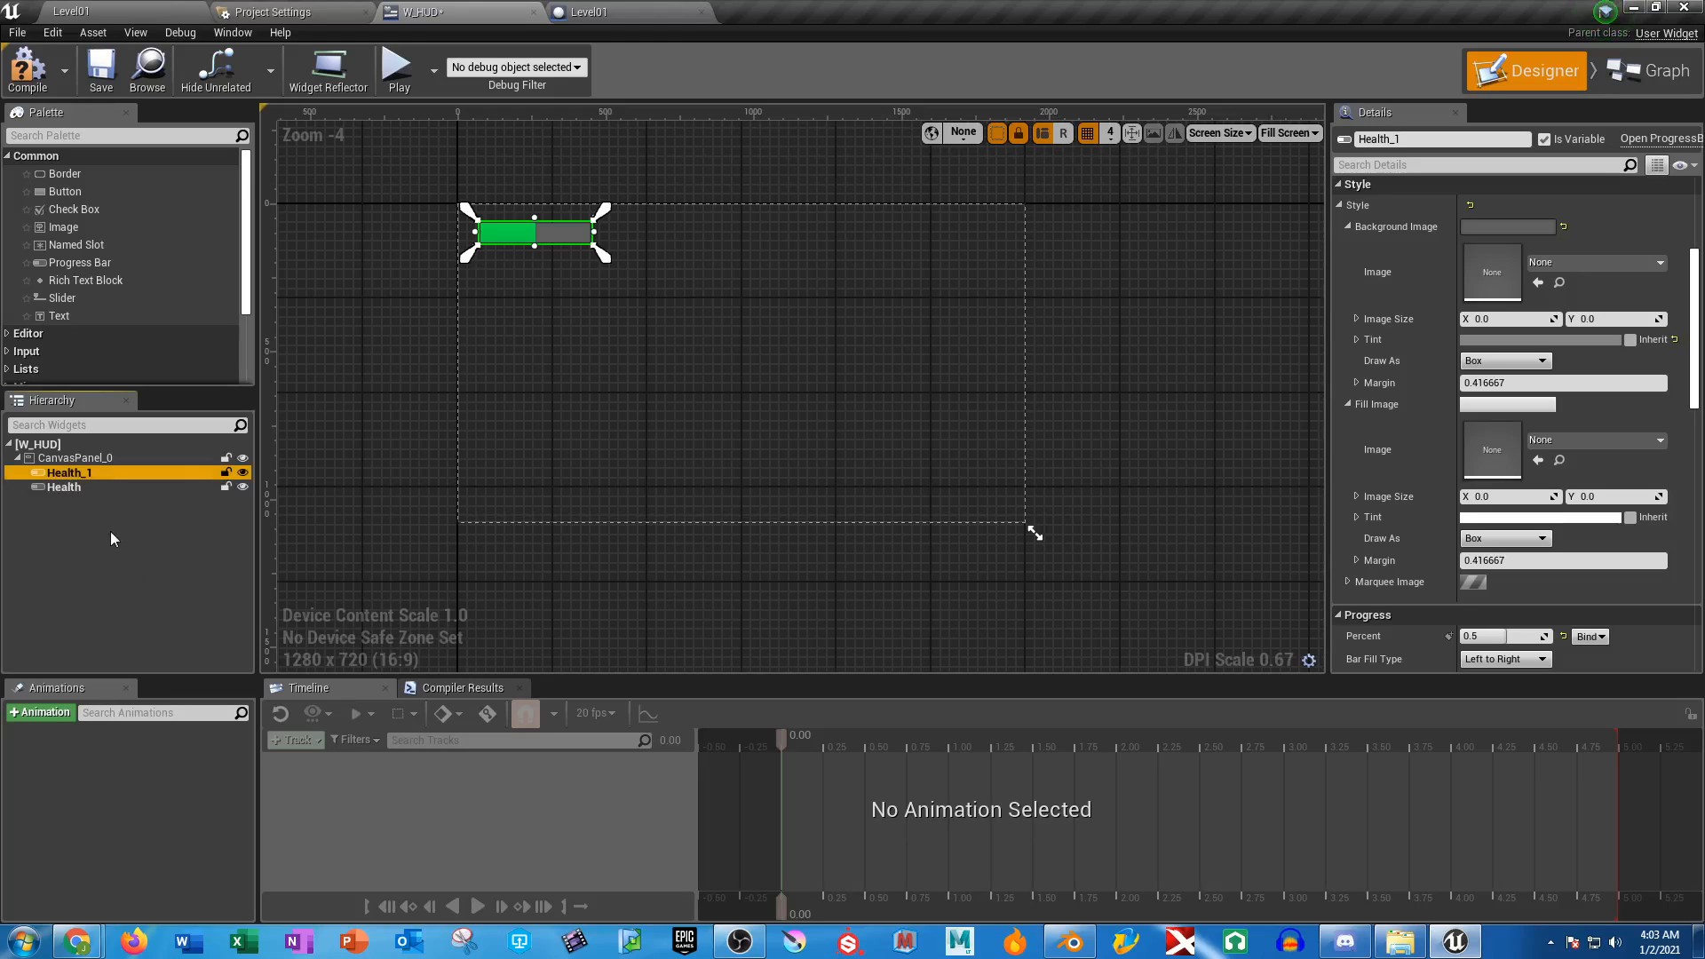
click(82, 483)
click(87, 487)
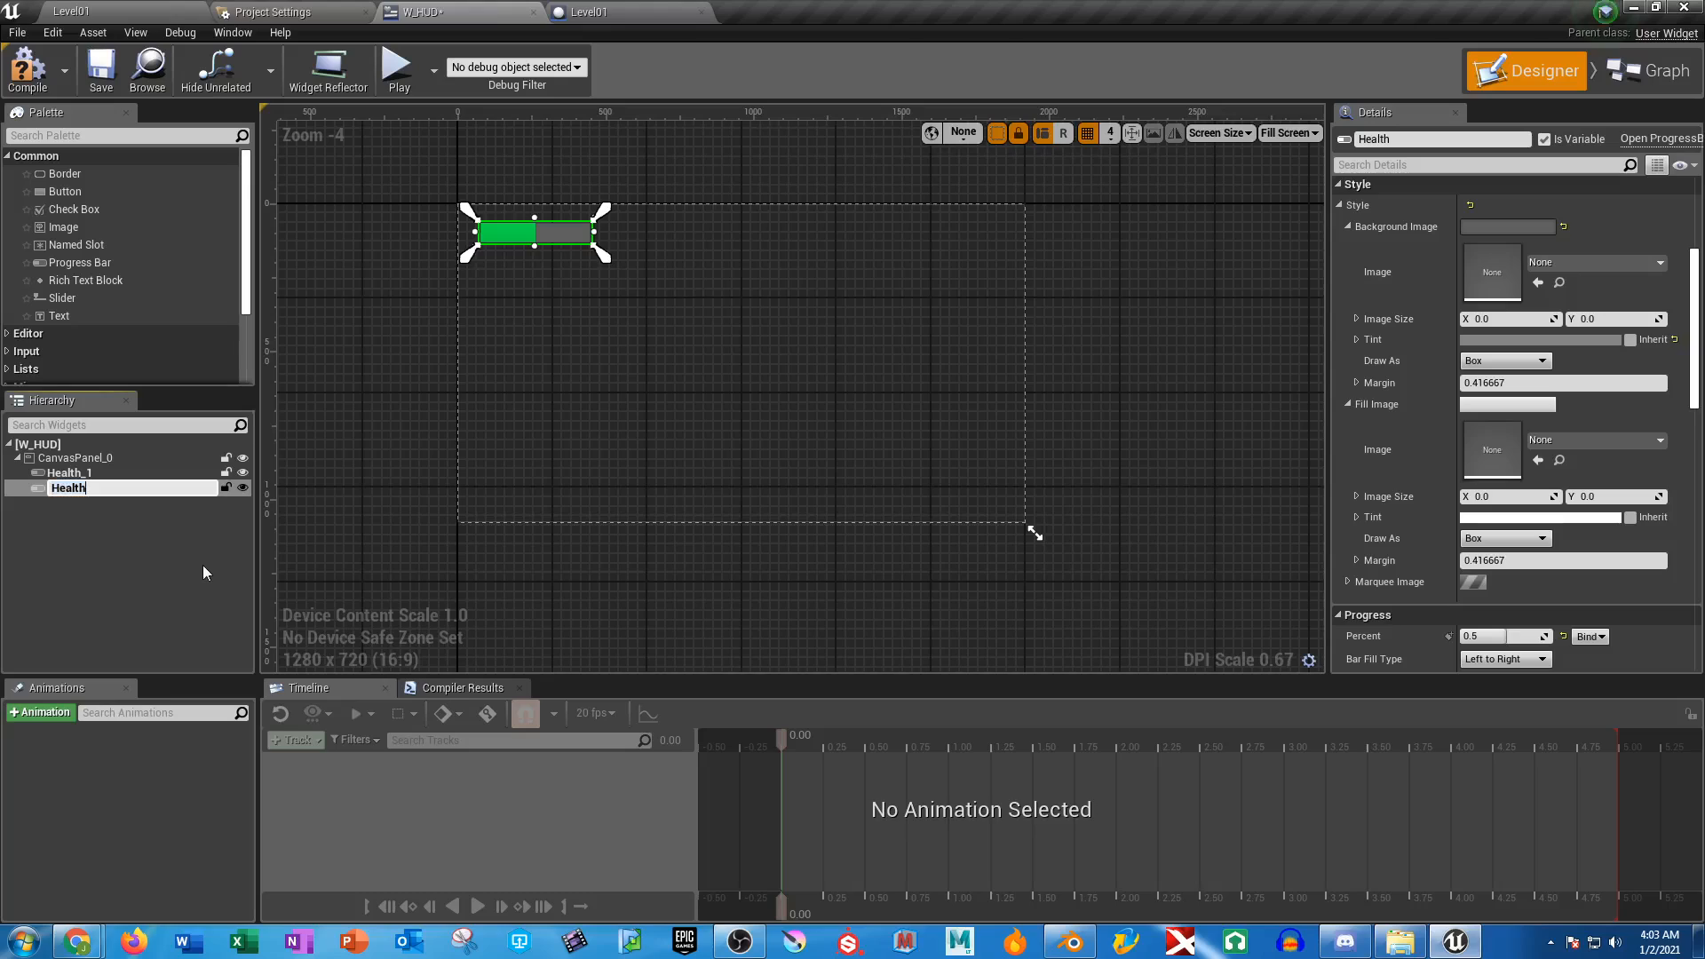
text(_2)
key(Return)
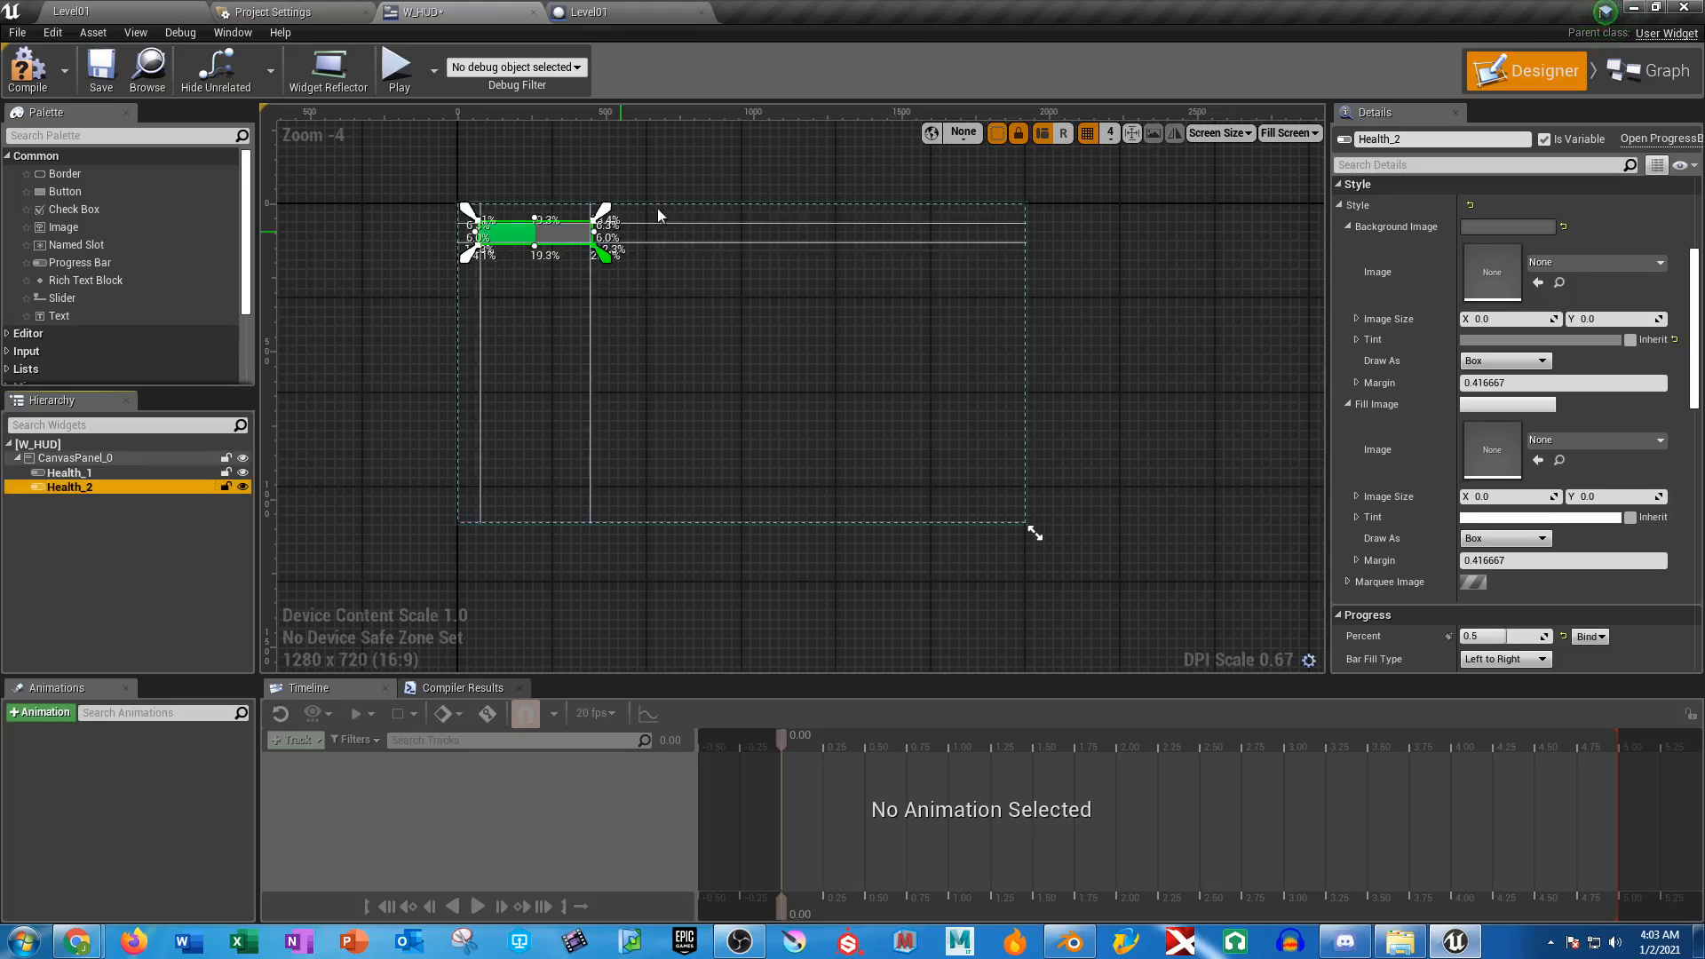
drag(607, 258, 635, 258)
Duplicate Health_2 as Health_3 and stretch the copy's right-hand anchors outward so it is the widest bar
click(71, 487)
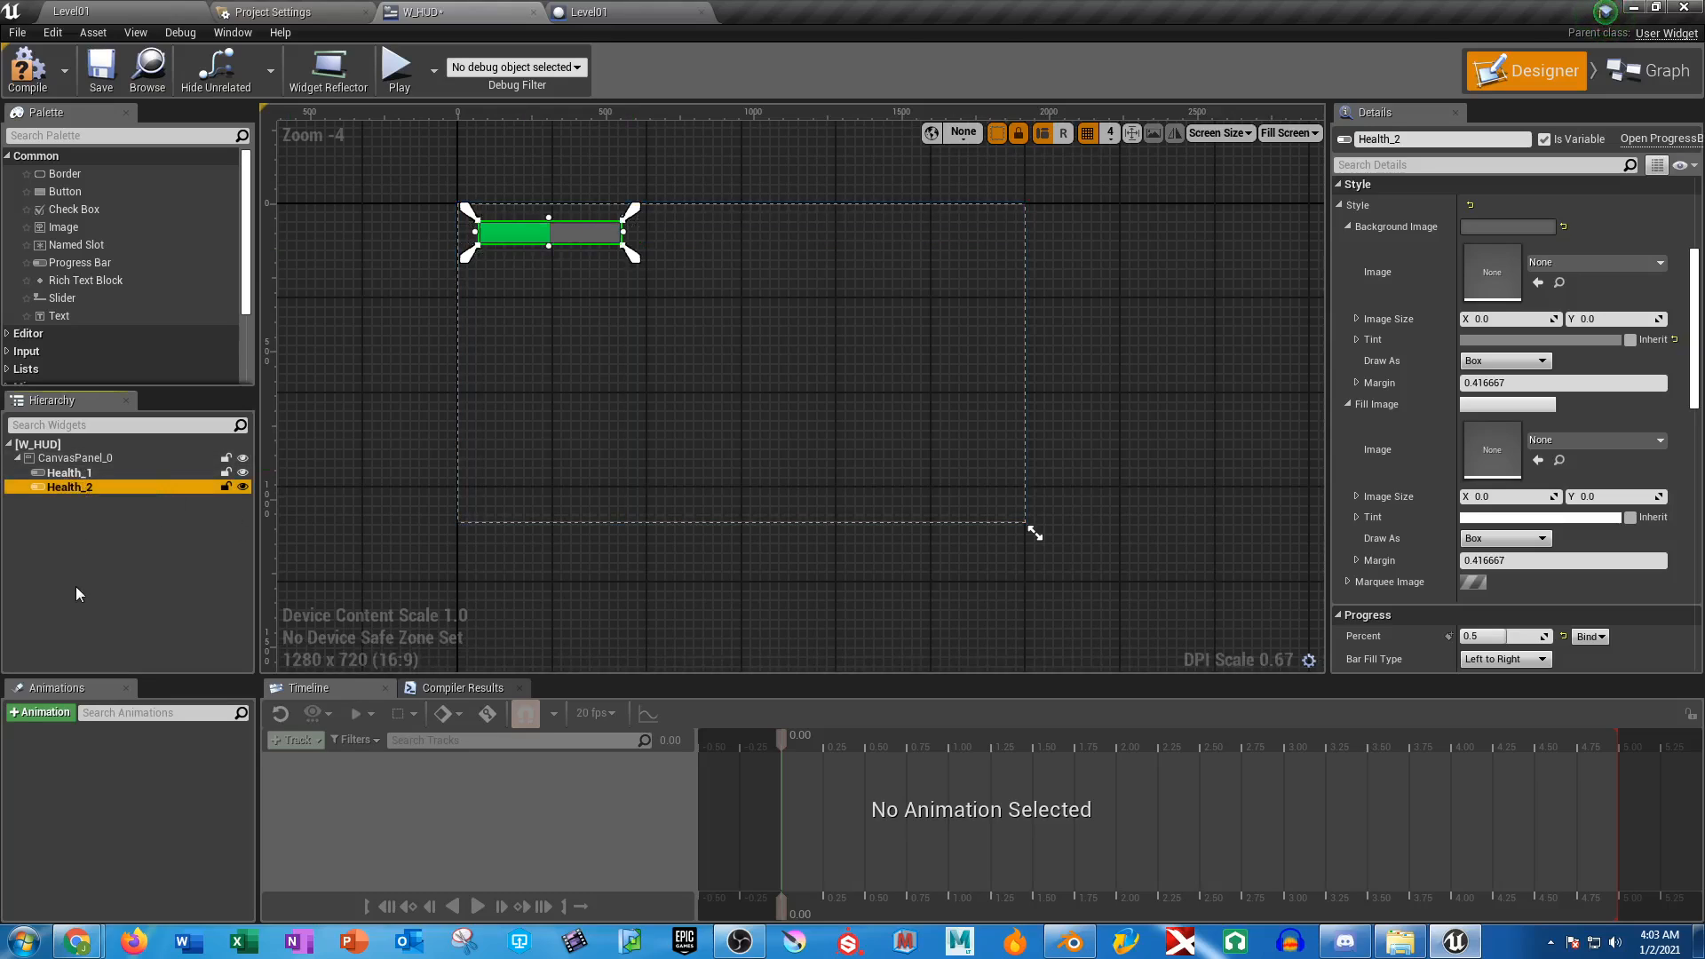
key(ctrl+d)
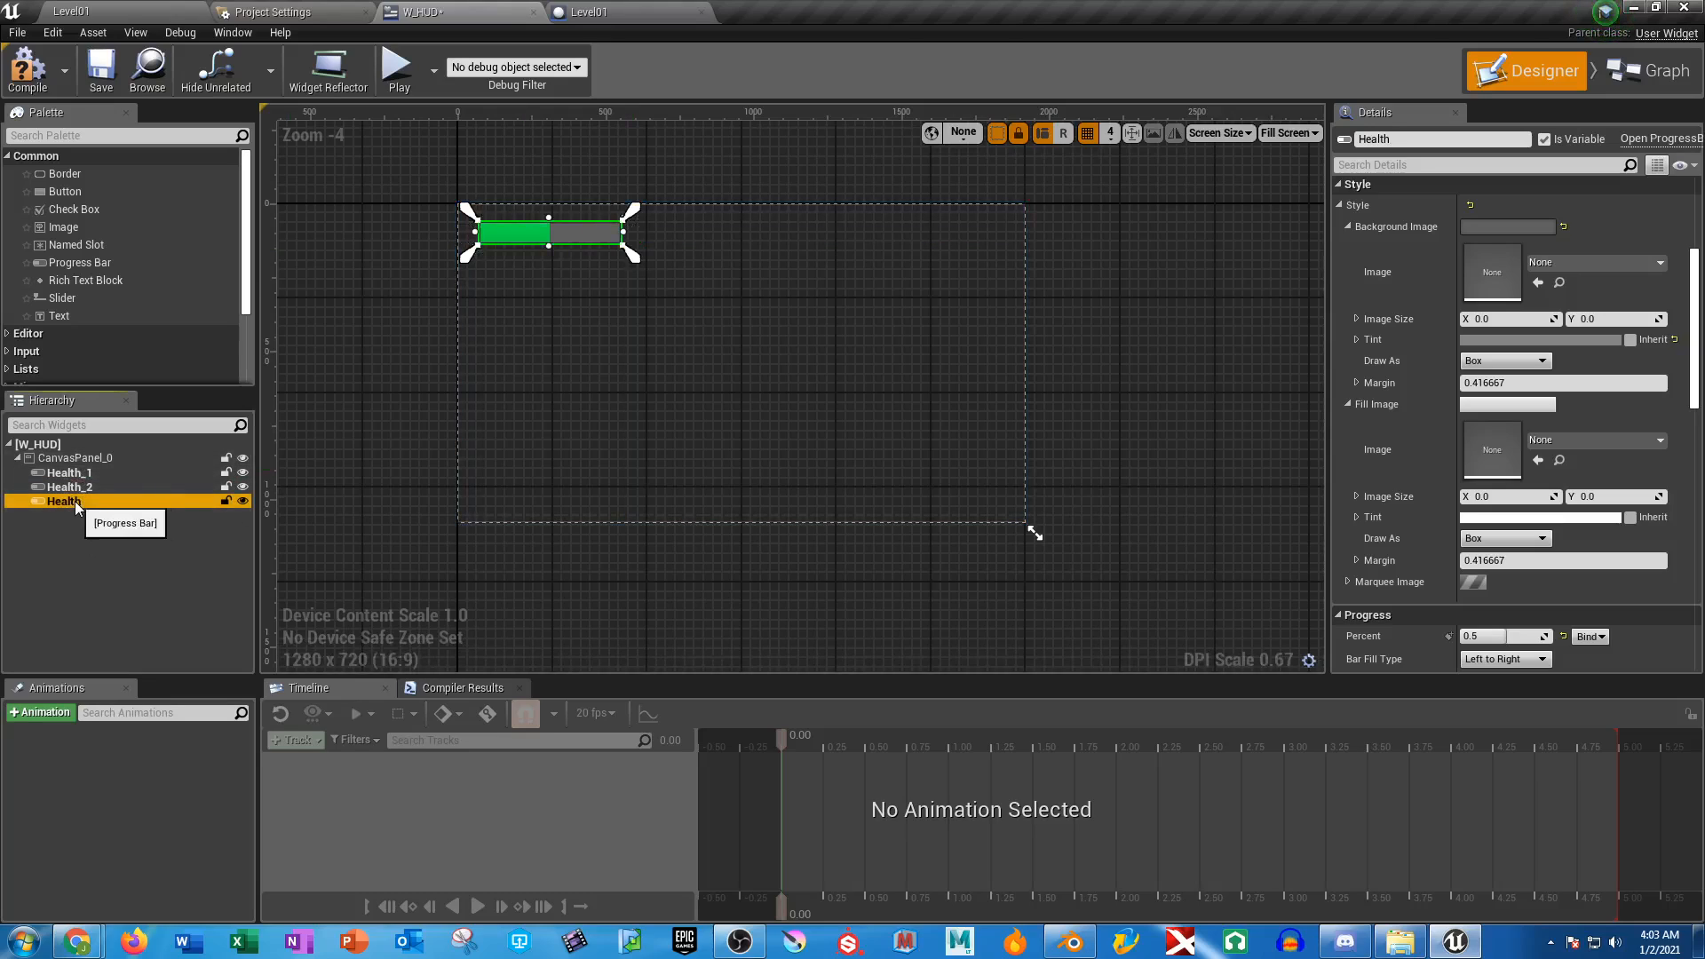
double_click(88, 501)
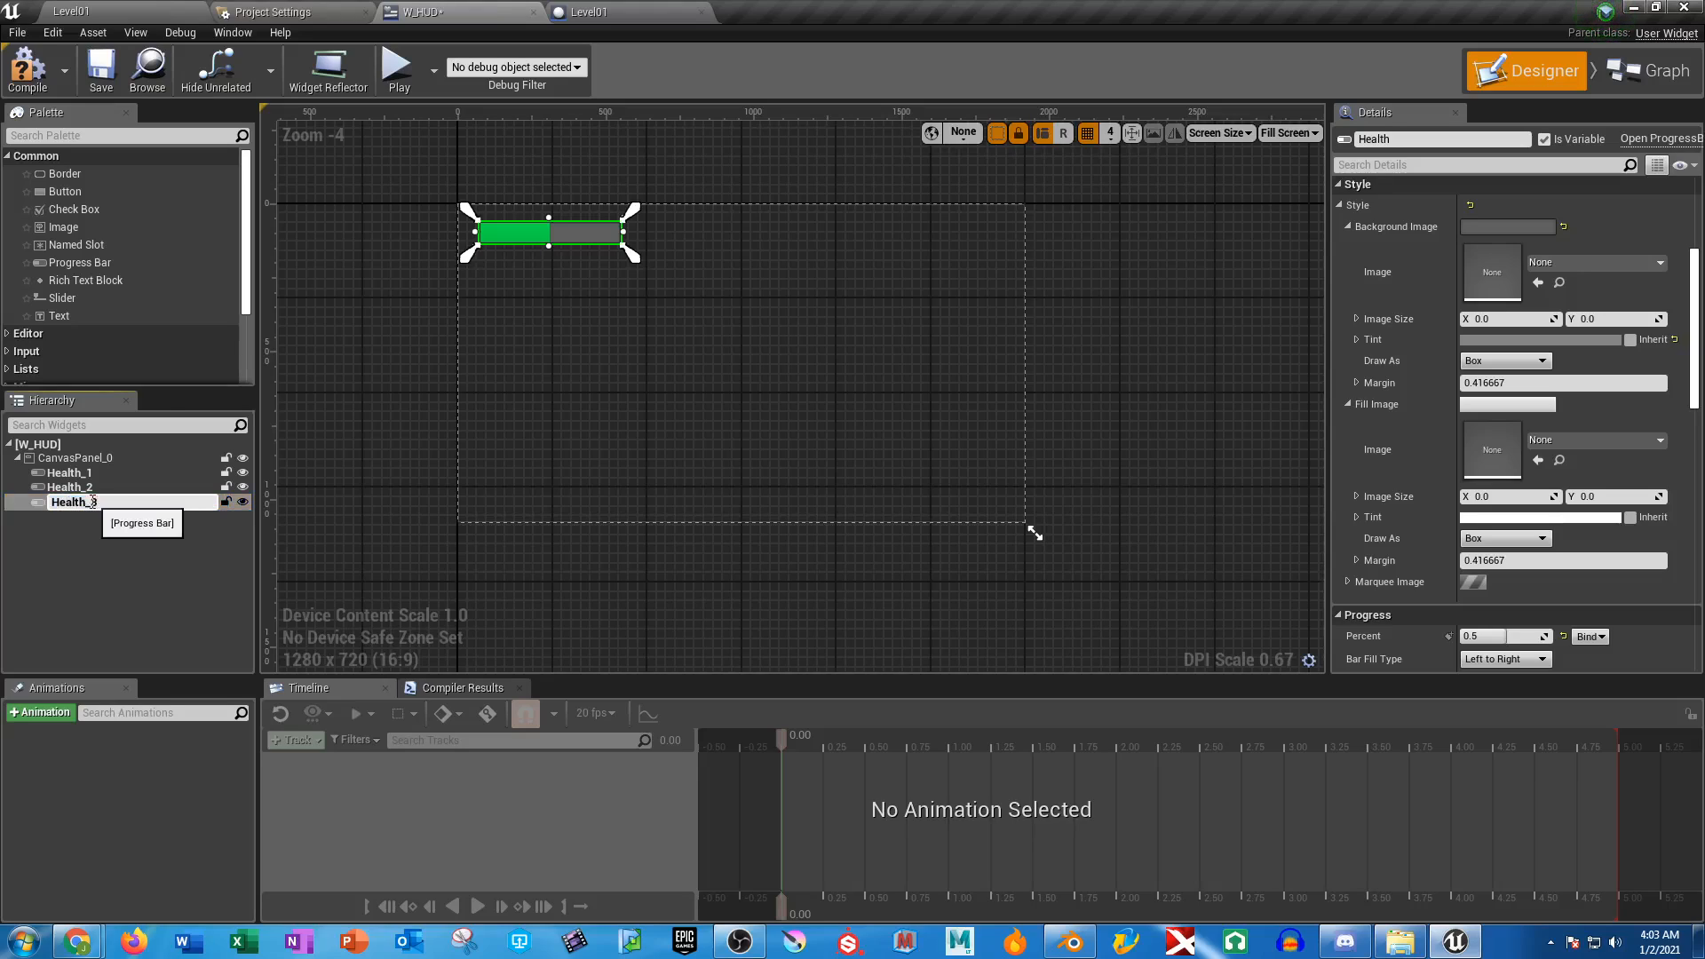
text(_3)
key(Return)
drag(633, 257, 667, 260)
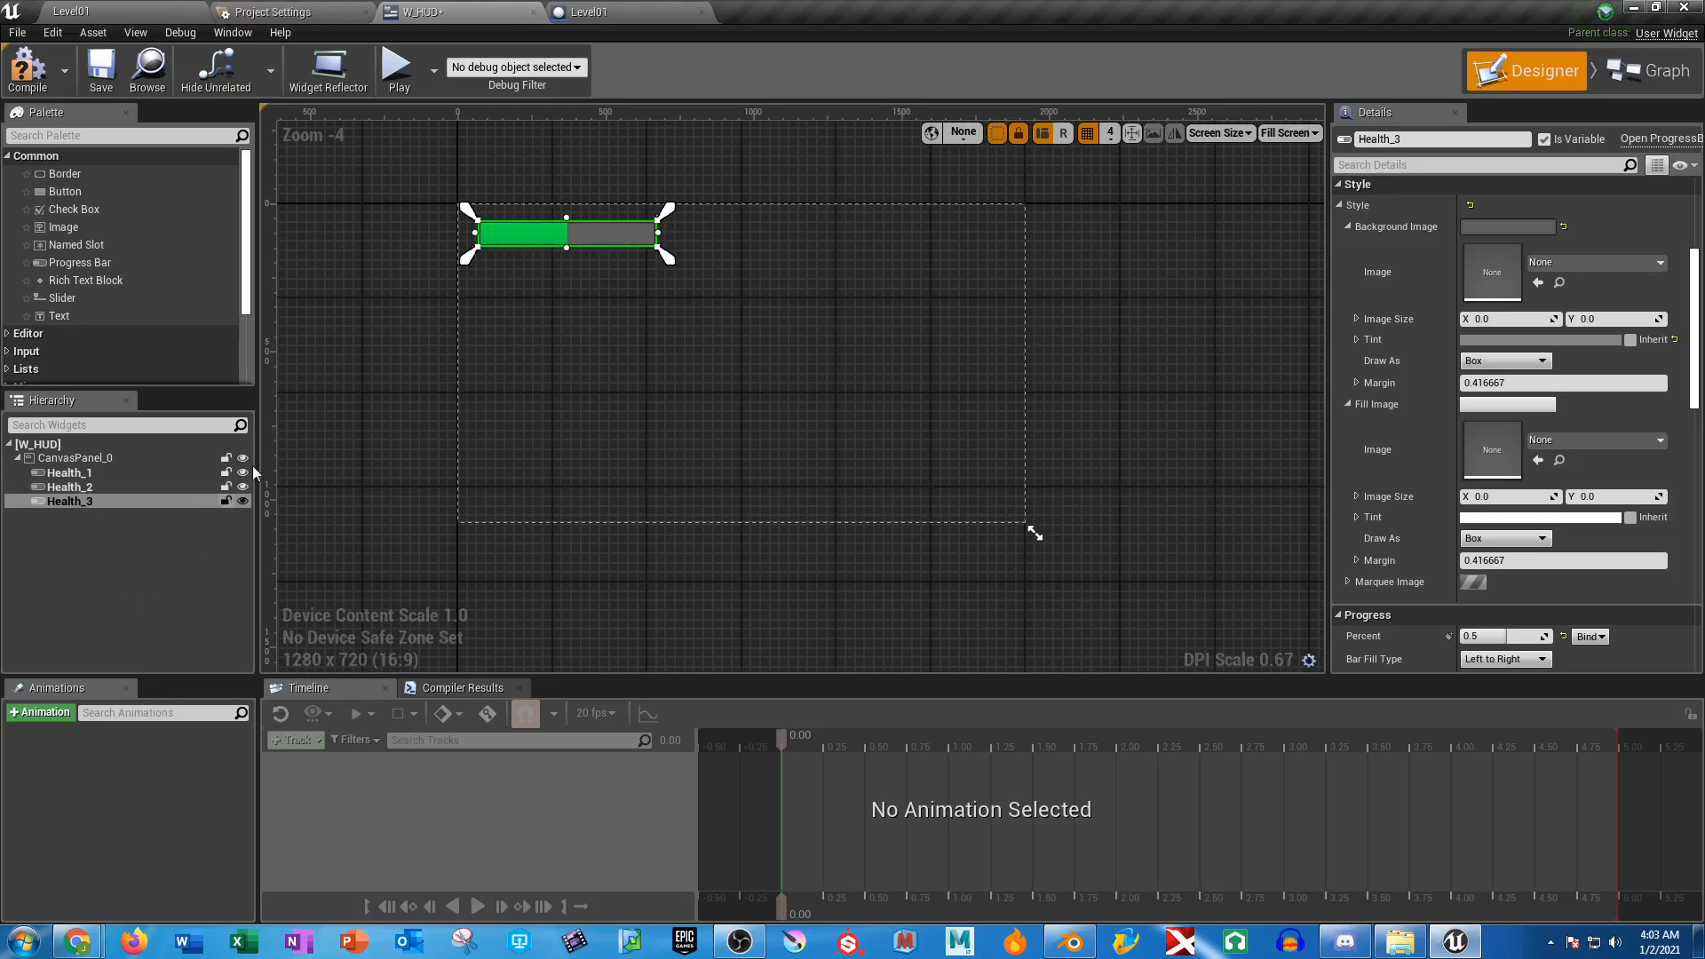
Compile the W_HUD widget and open its event graph with the three default events in view
click(28, 70)
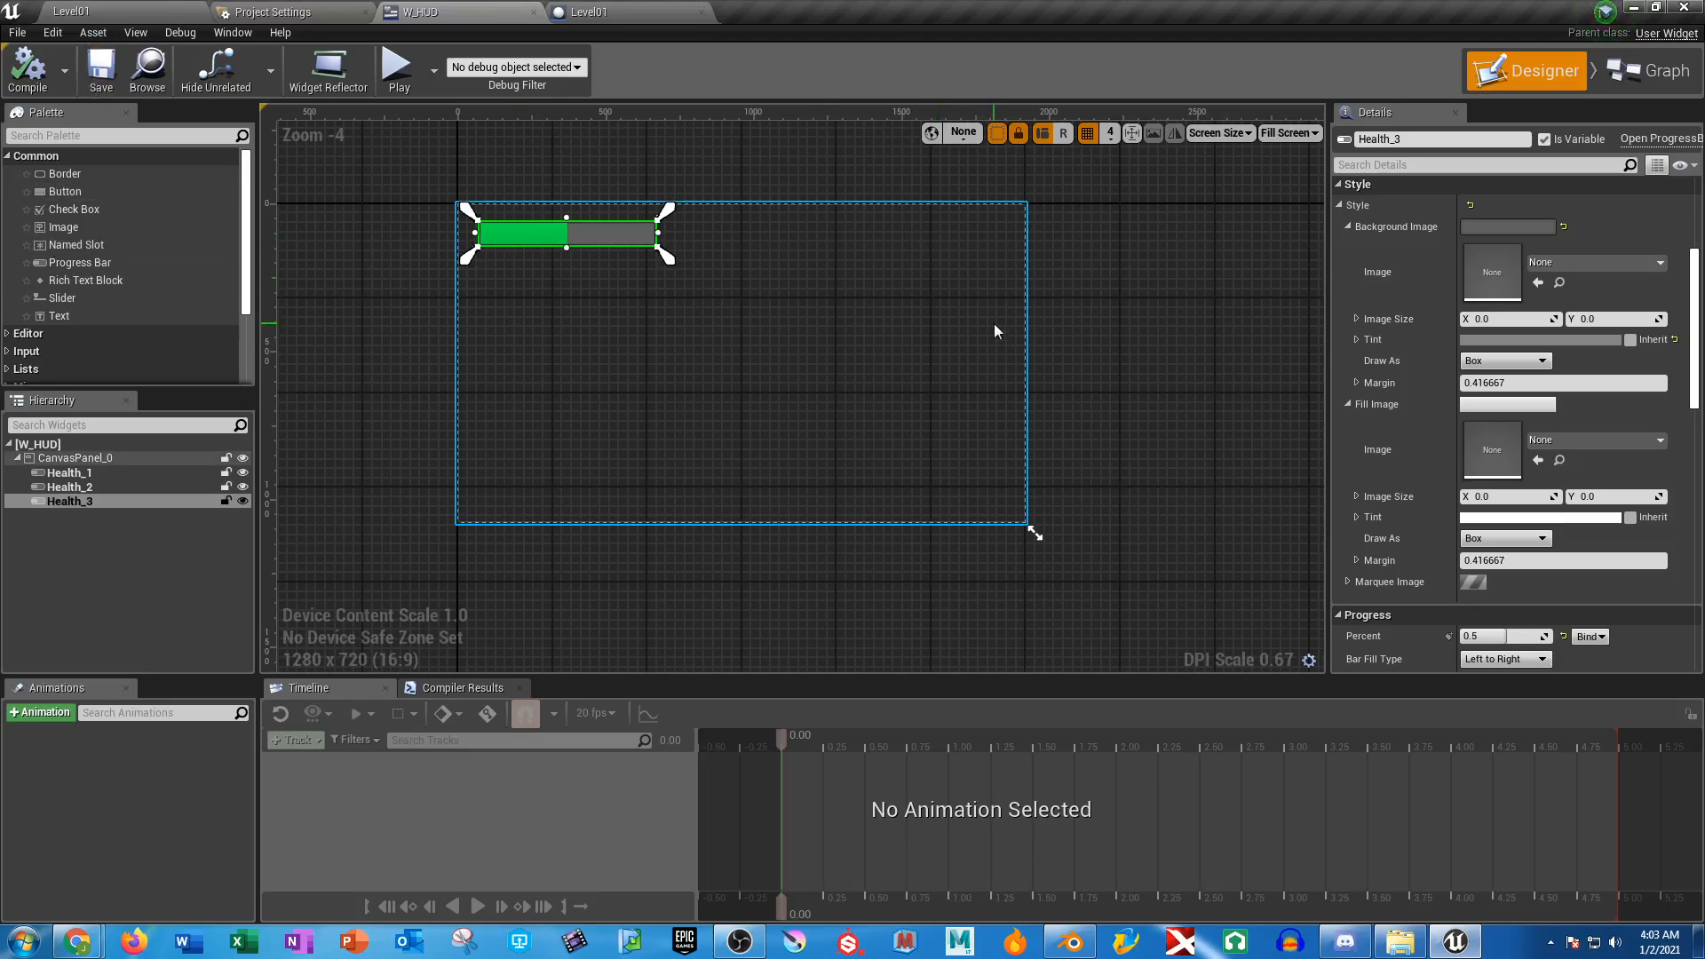
click(1649, 70)
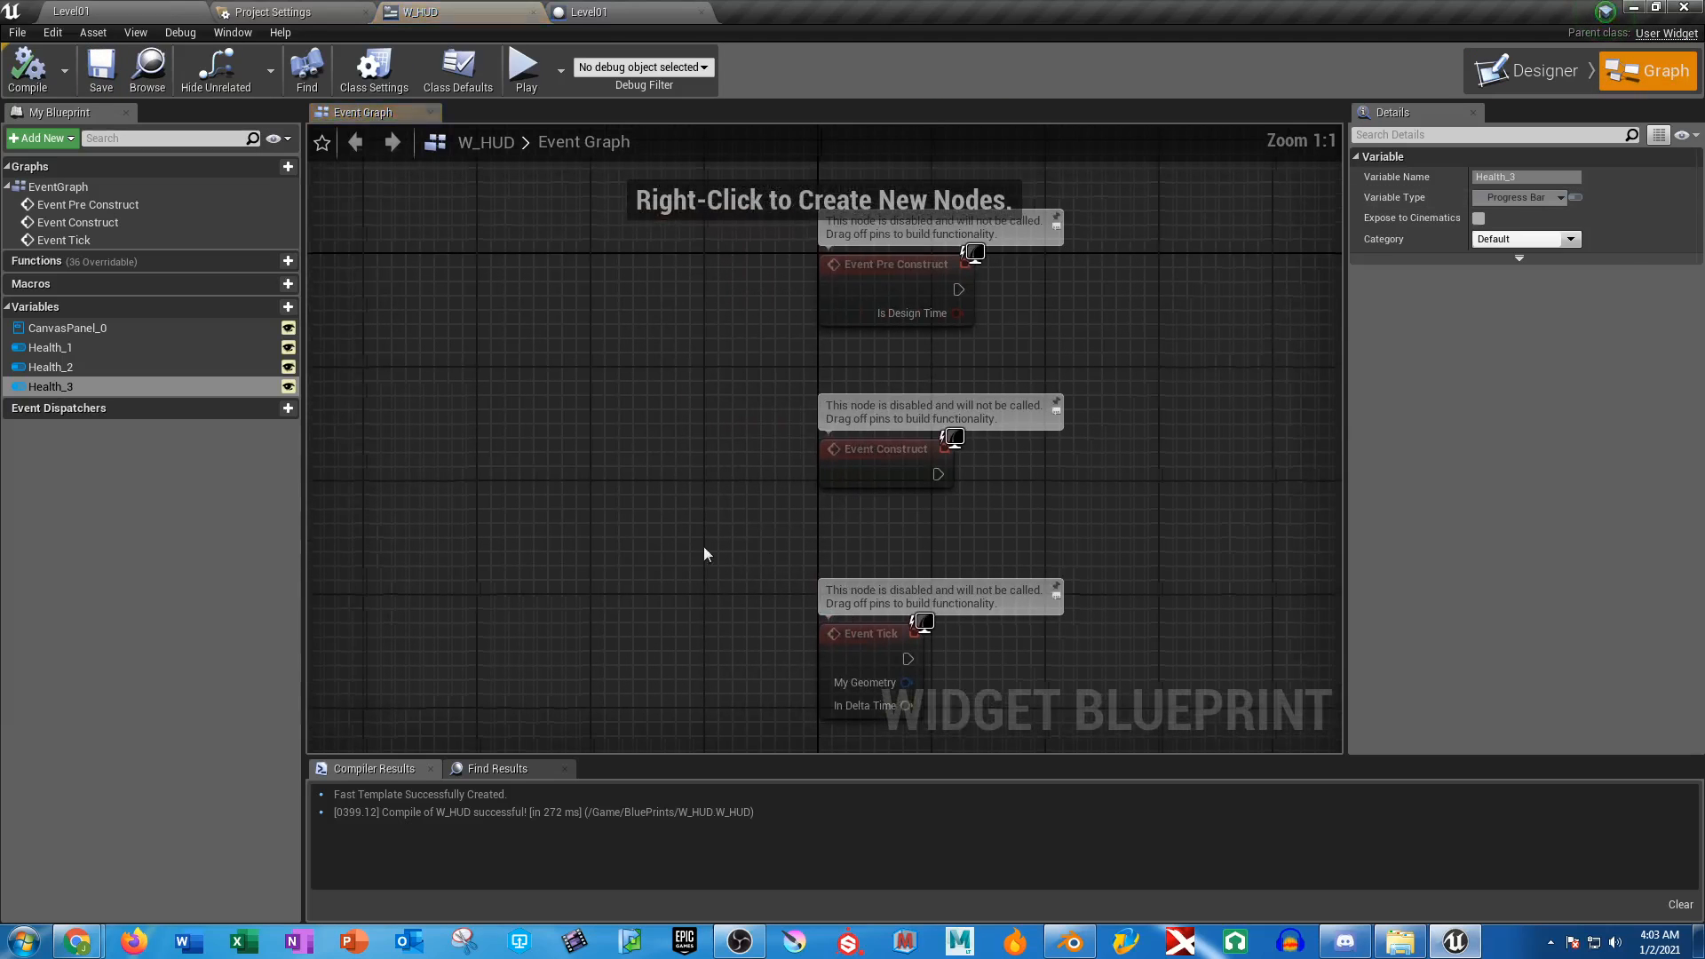
scroll(1125, 504, down, 4)
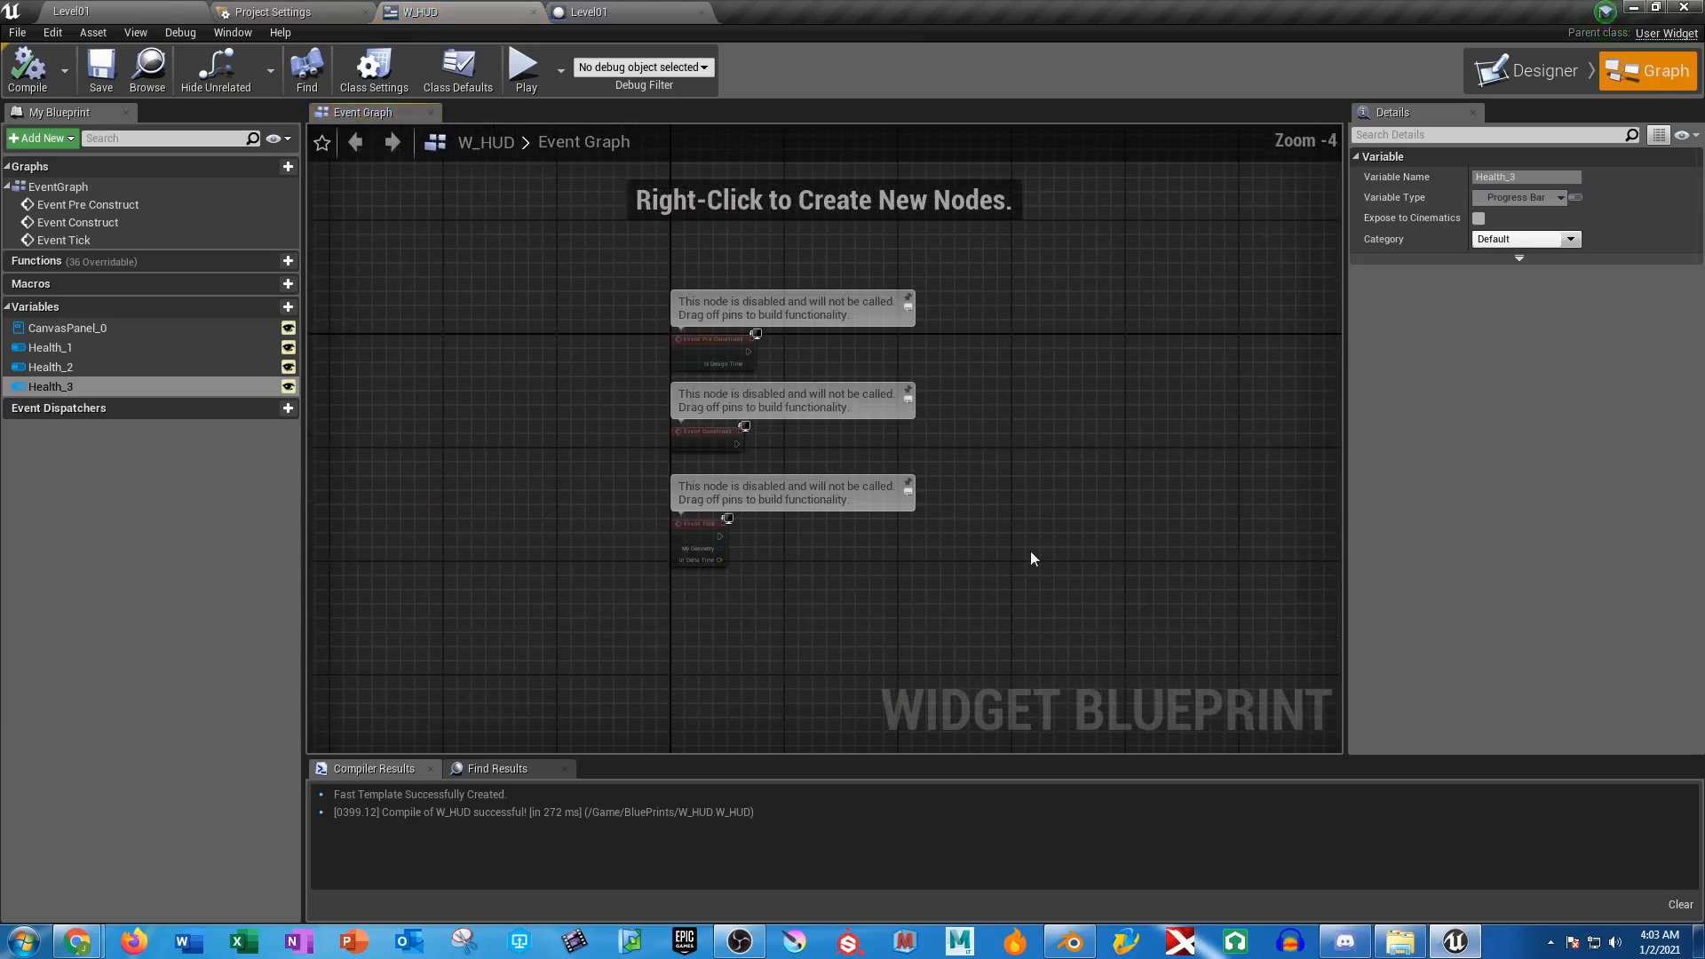
right_drag(1030, 553, 946, 480)
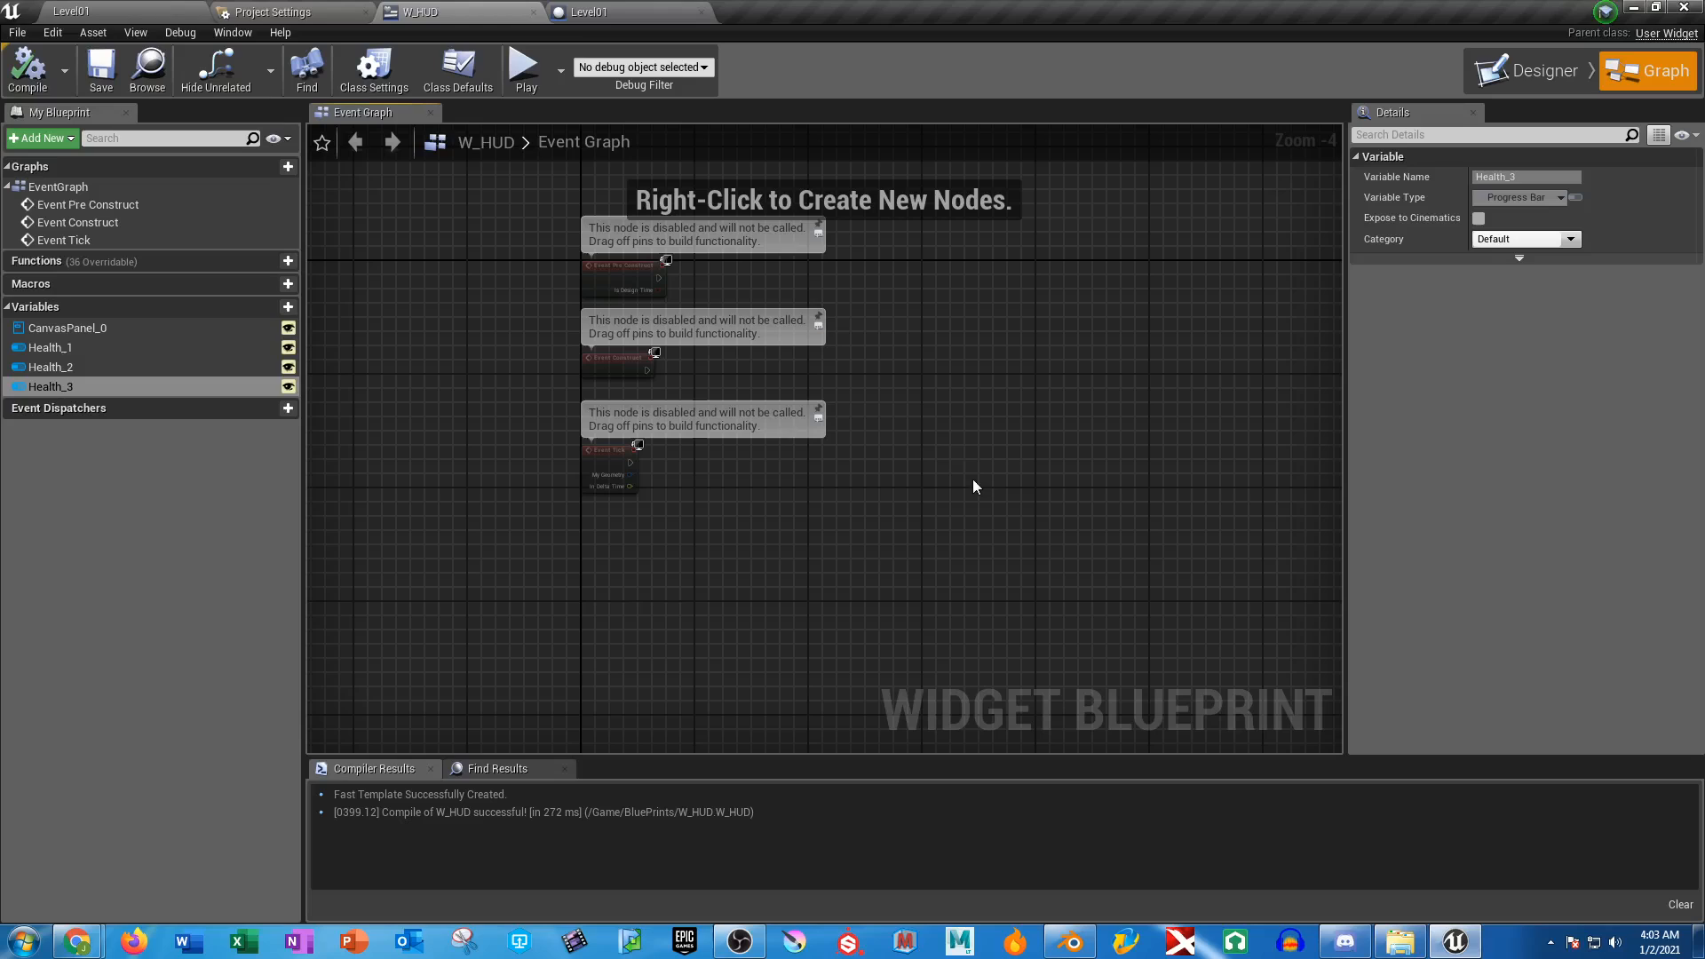
Search for "L" among the actions available in Level01's Level Blueprint graph and return to the start of the results
click(586, 11)
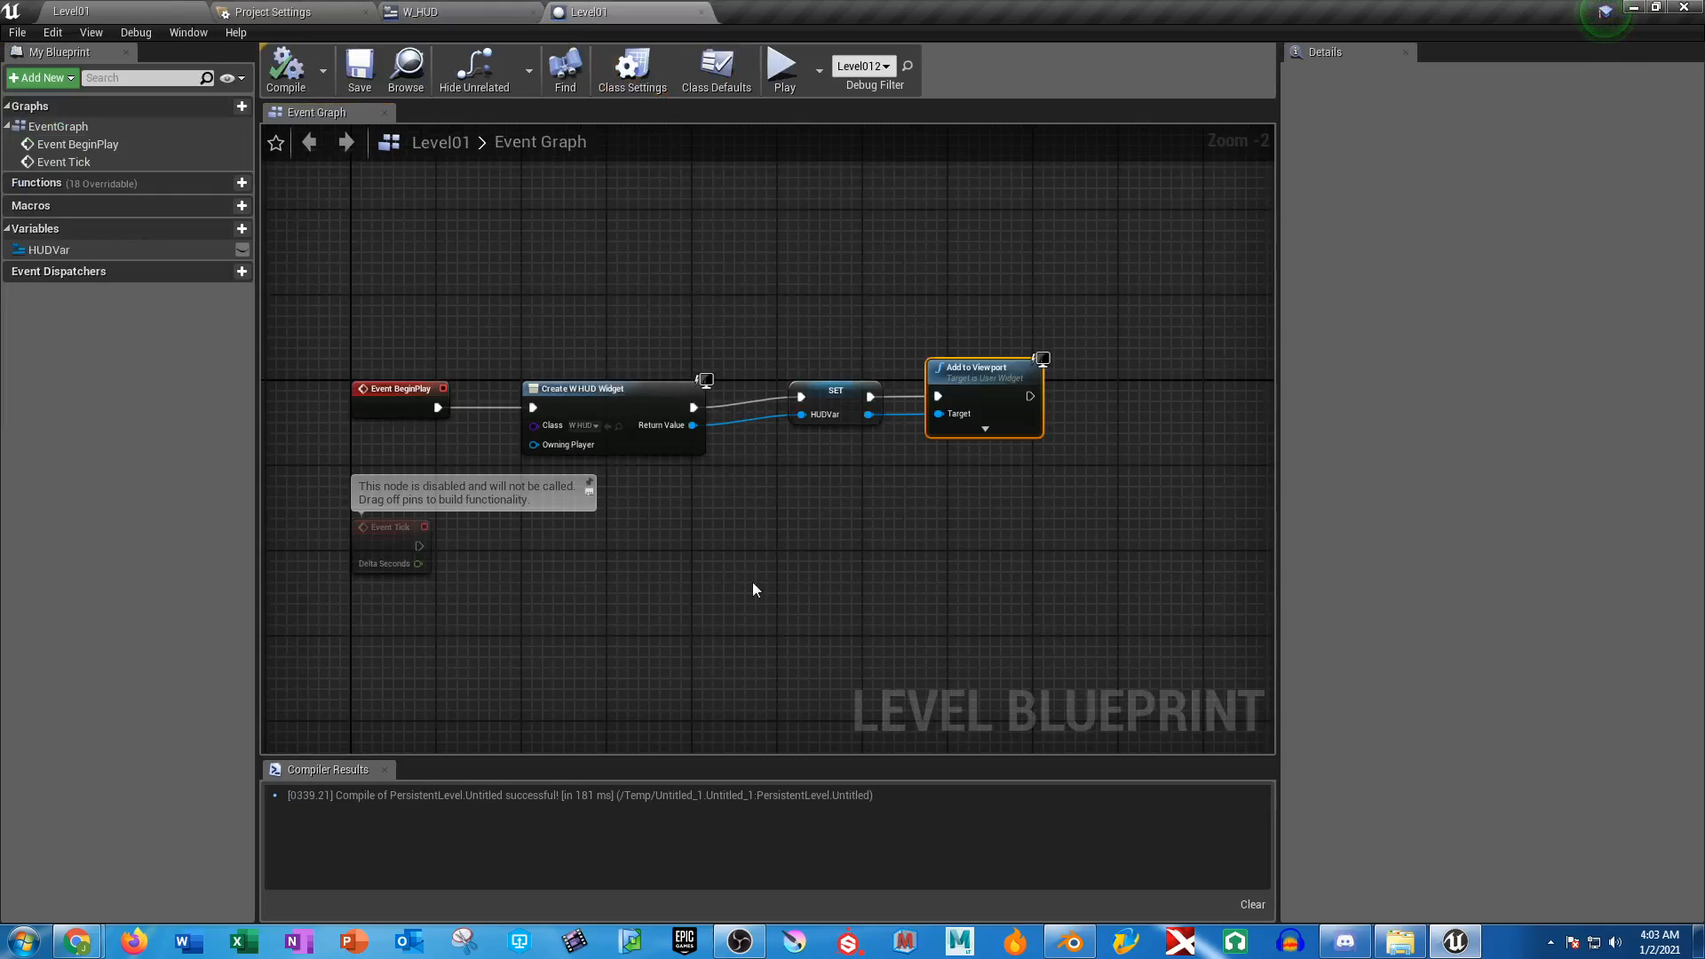
right_click(684, 557)
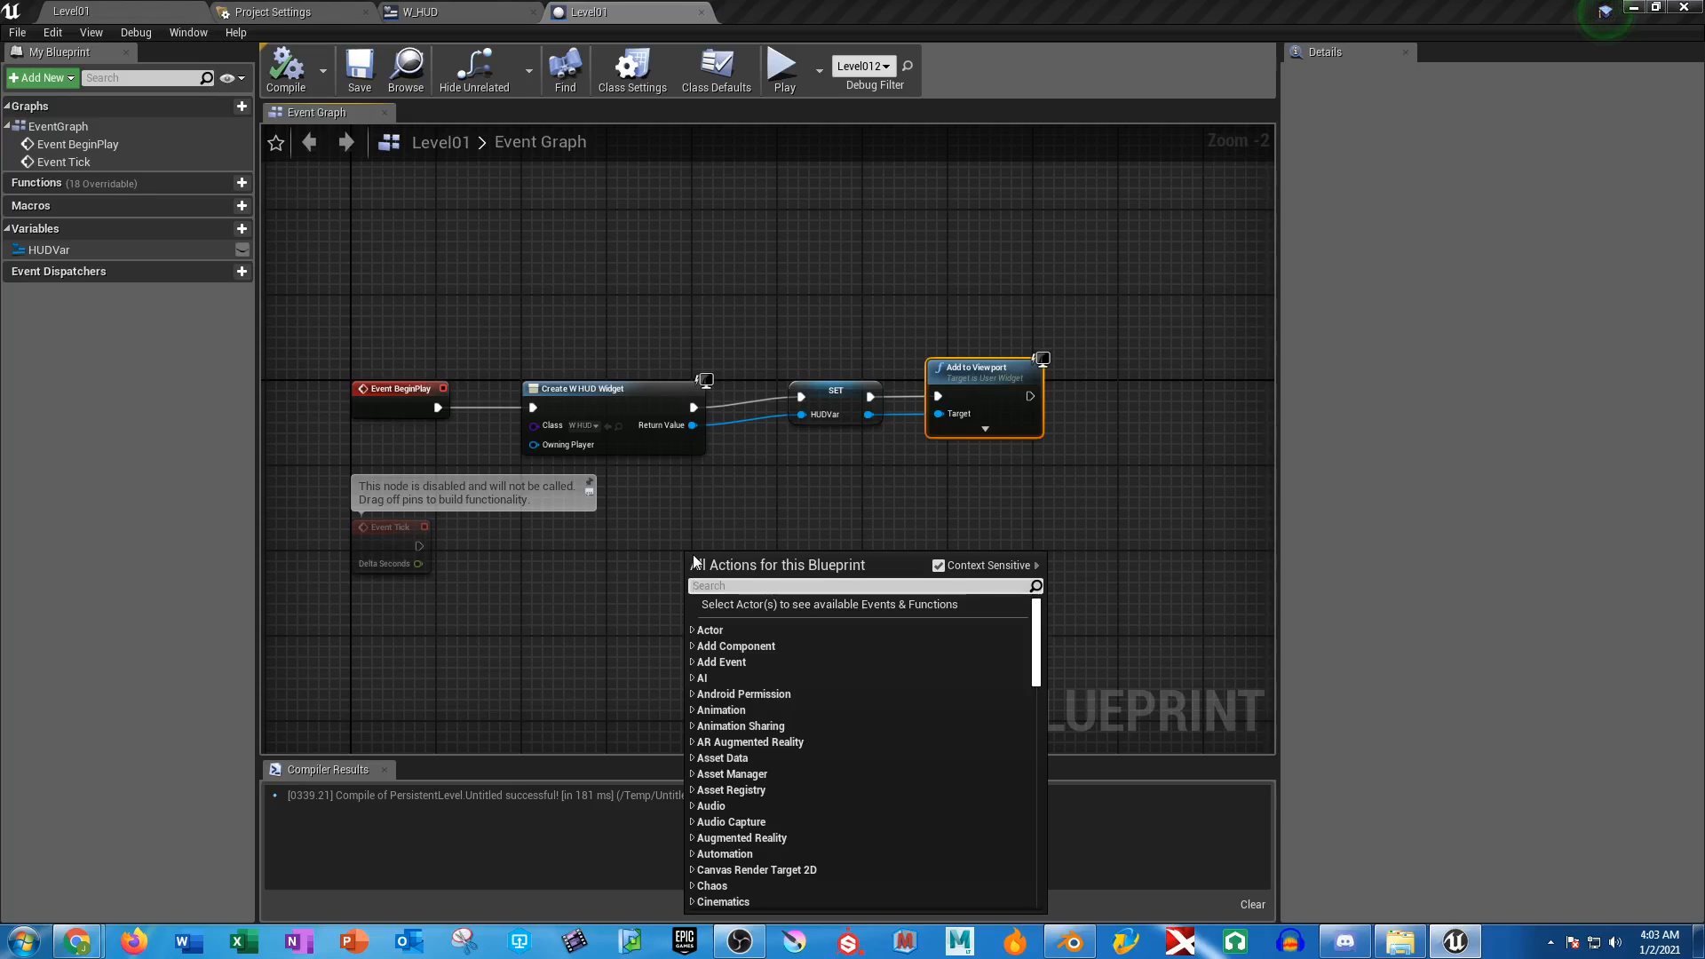
text(L)
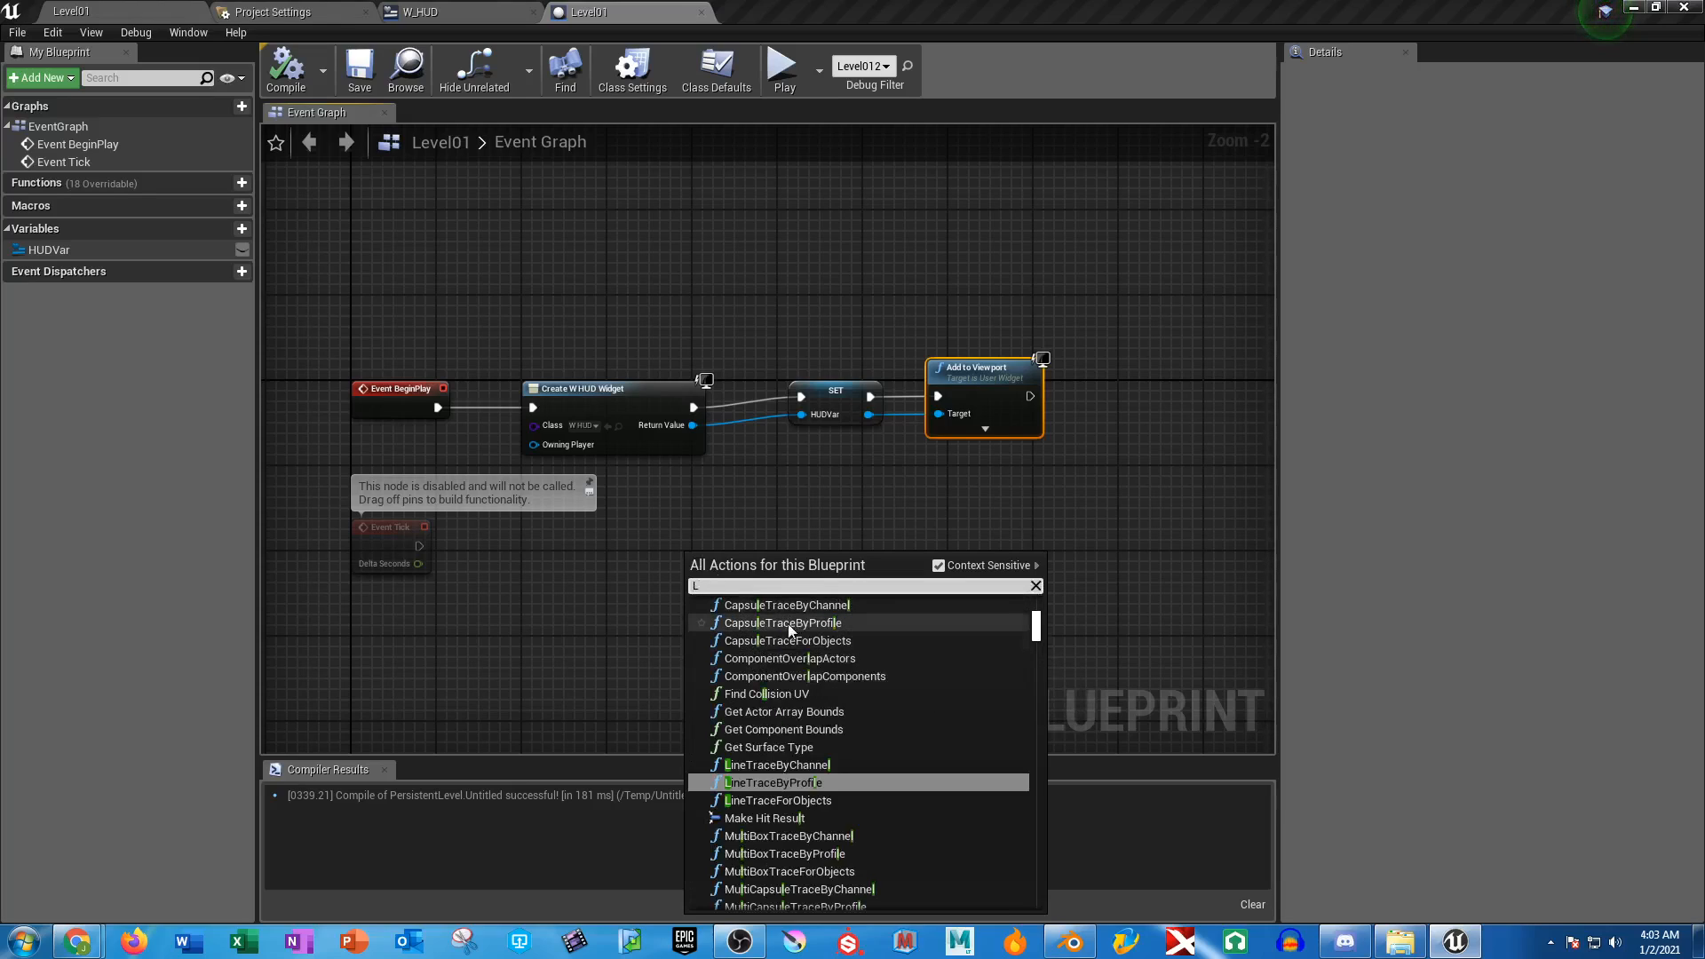
scroll(843, 670, down, 4)
scroll(848, 674, up, 5)
scroll(839, 671, up, 10)
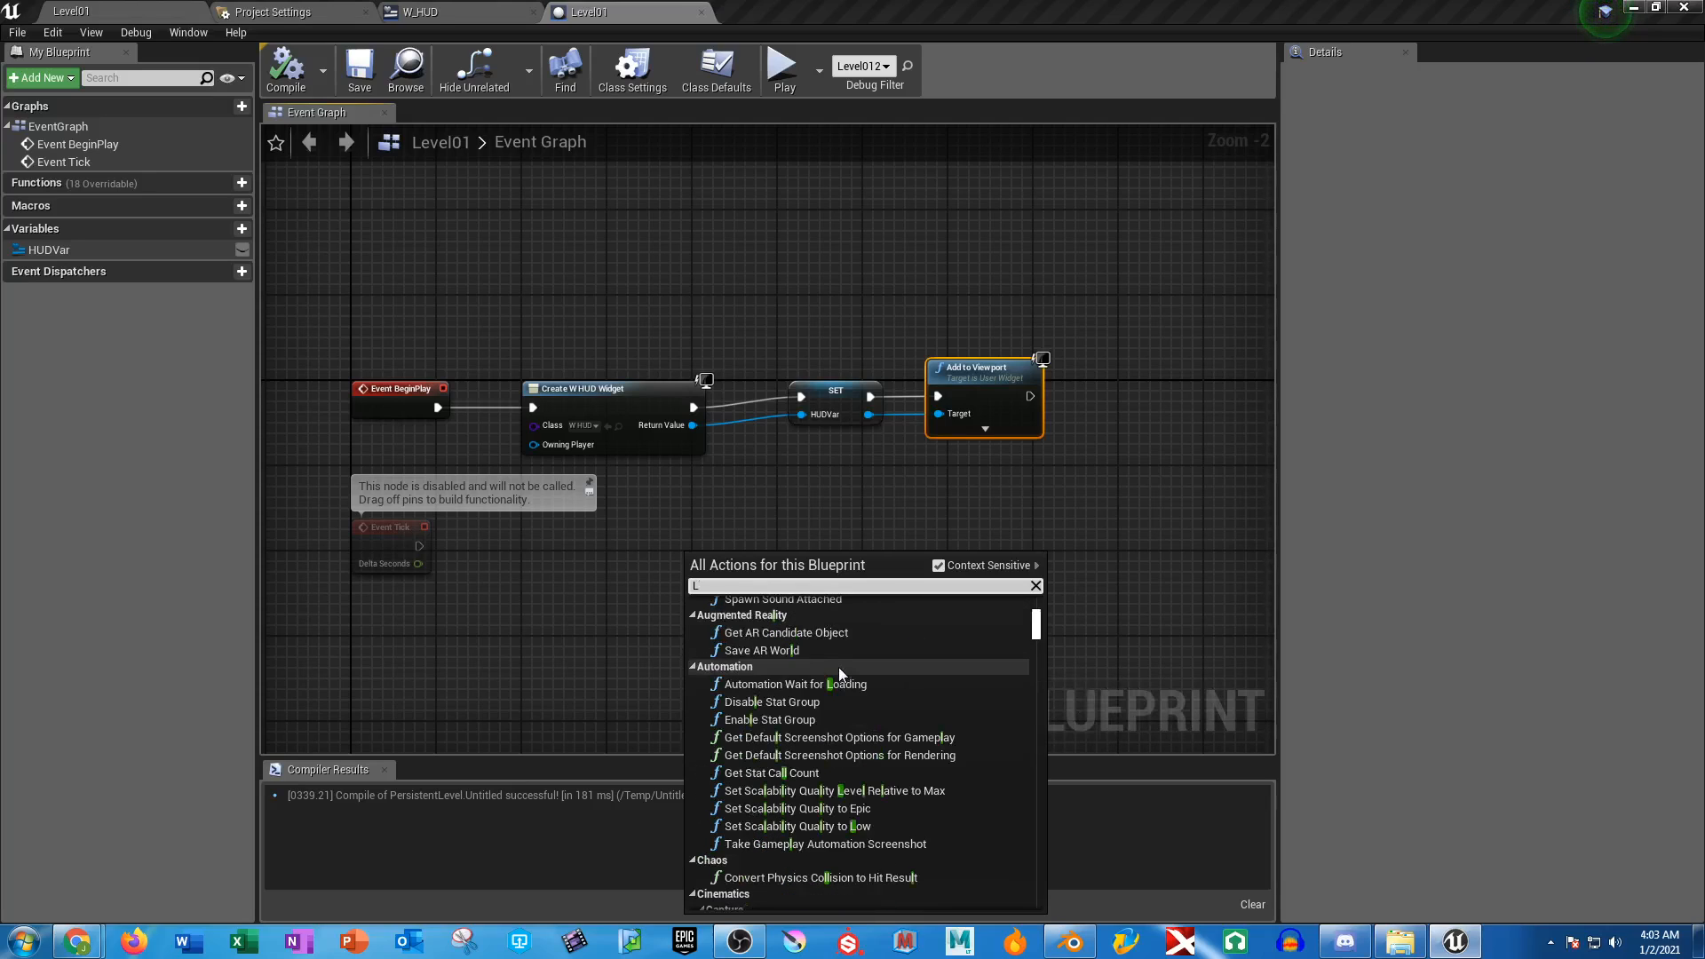
scroll(799, 668, up, 8)
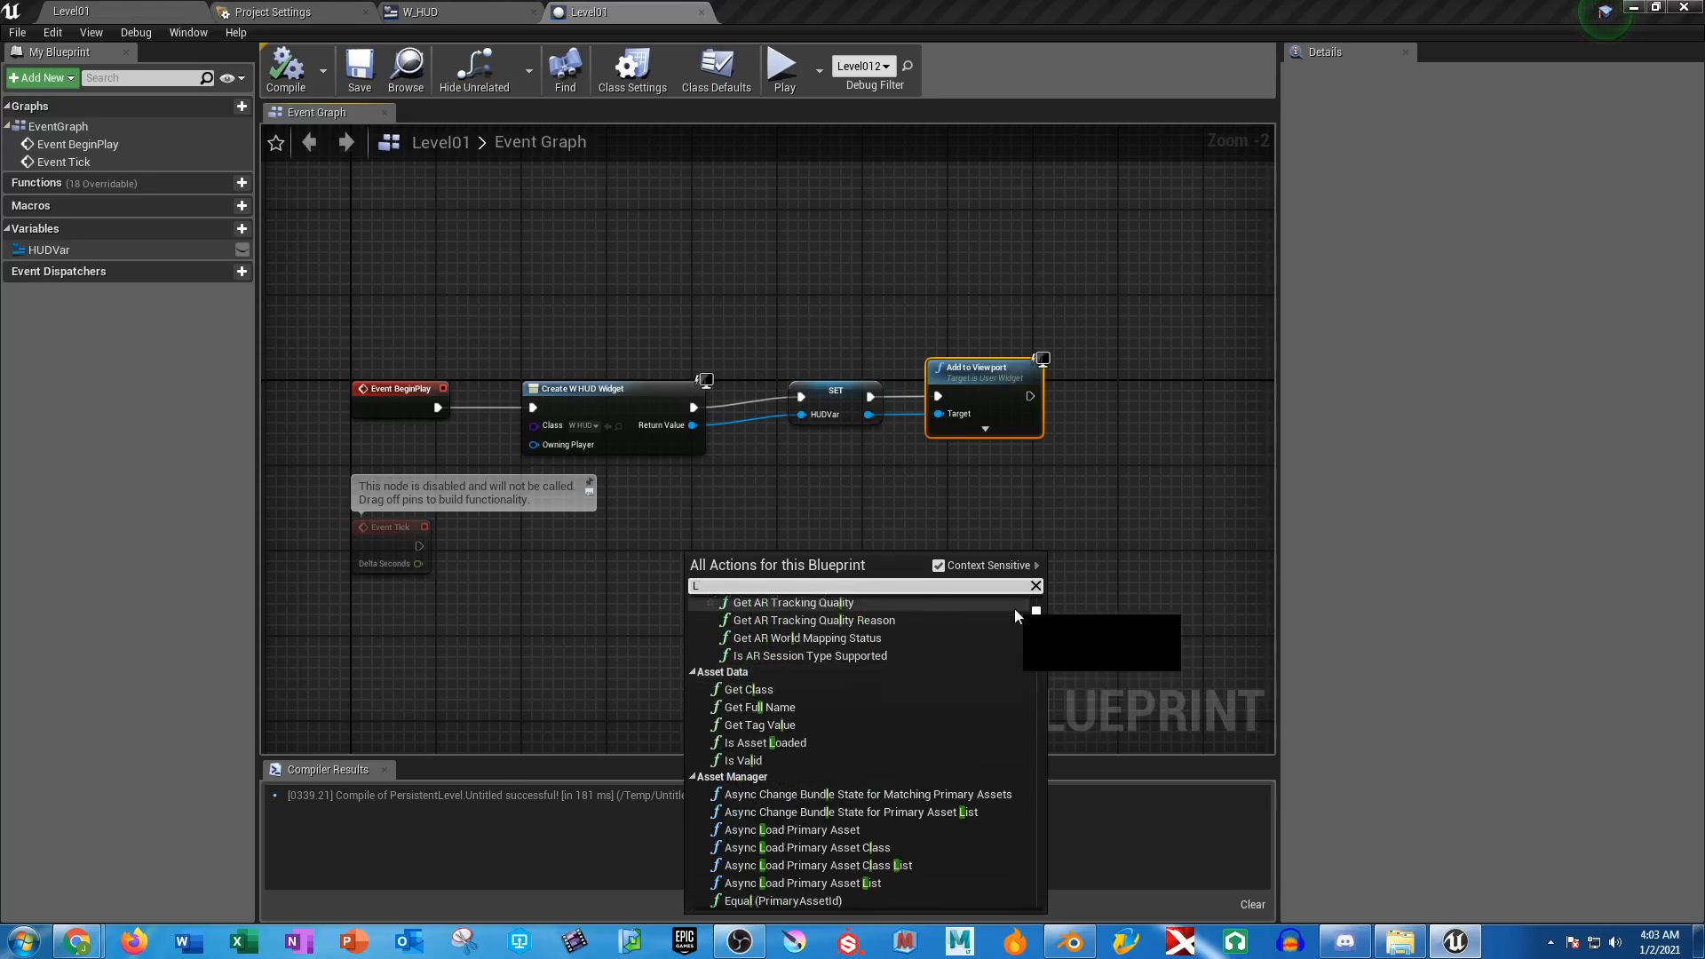
drag(1043, 627, 1043, 608)
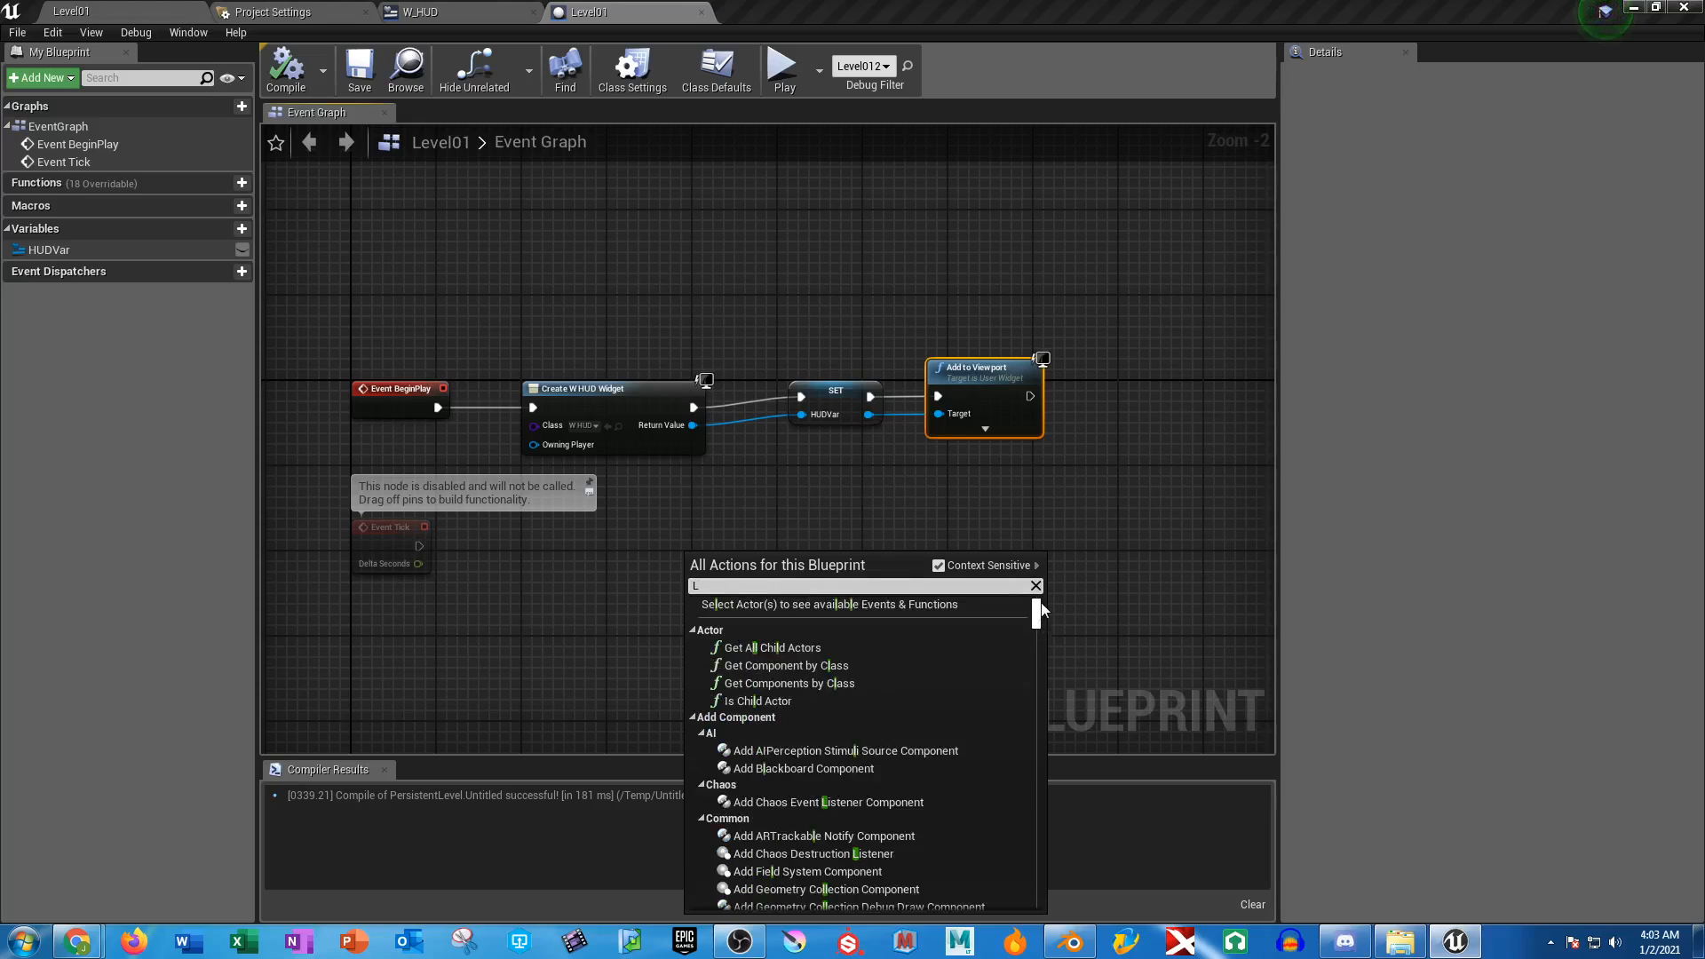
Collapse the categories from Actor through Automation in the filtered action list
click(693, 630)
click(694, 646)
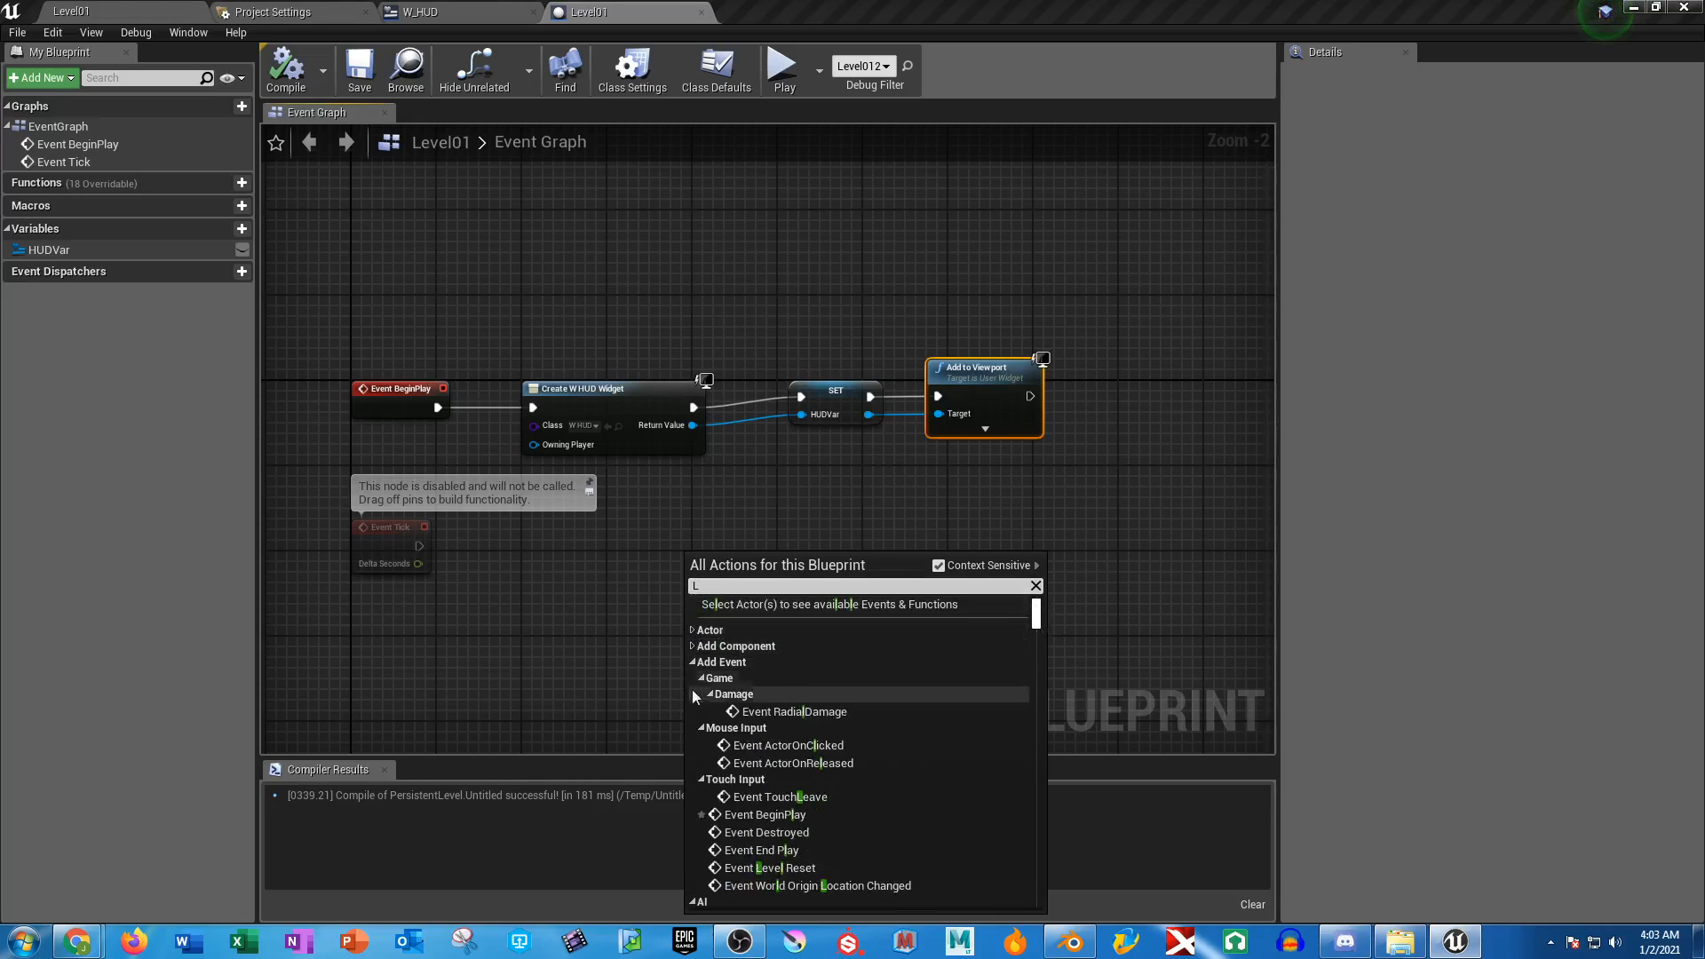
click(691, 661)
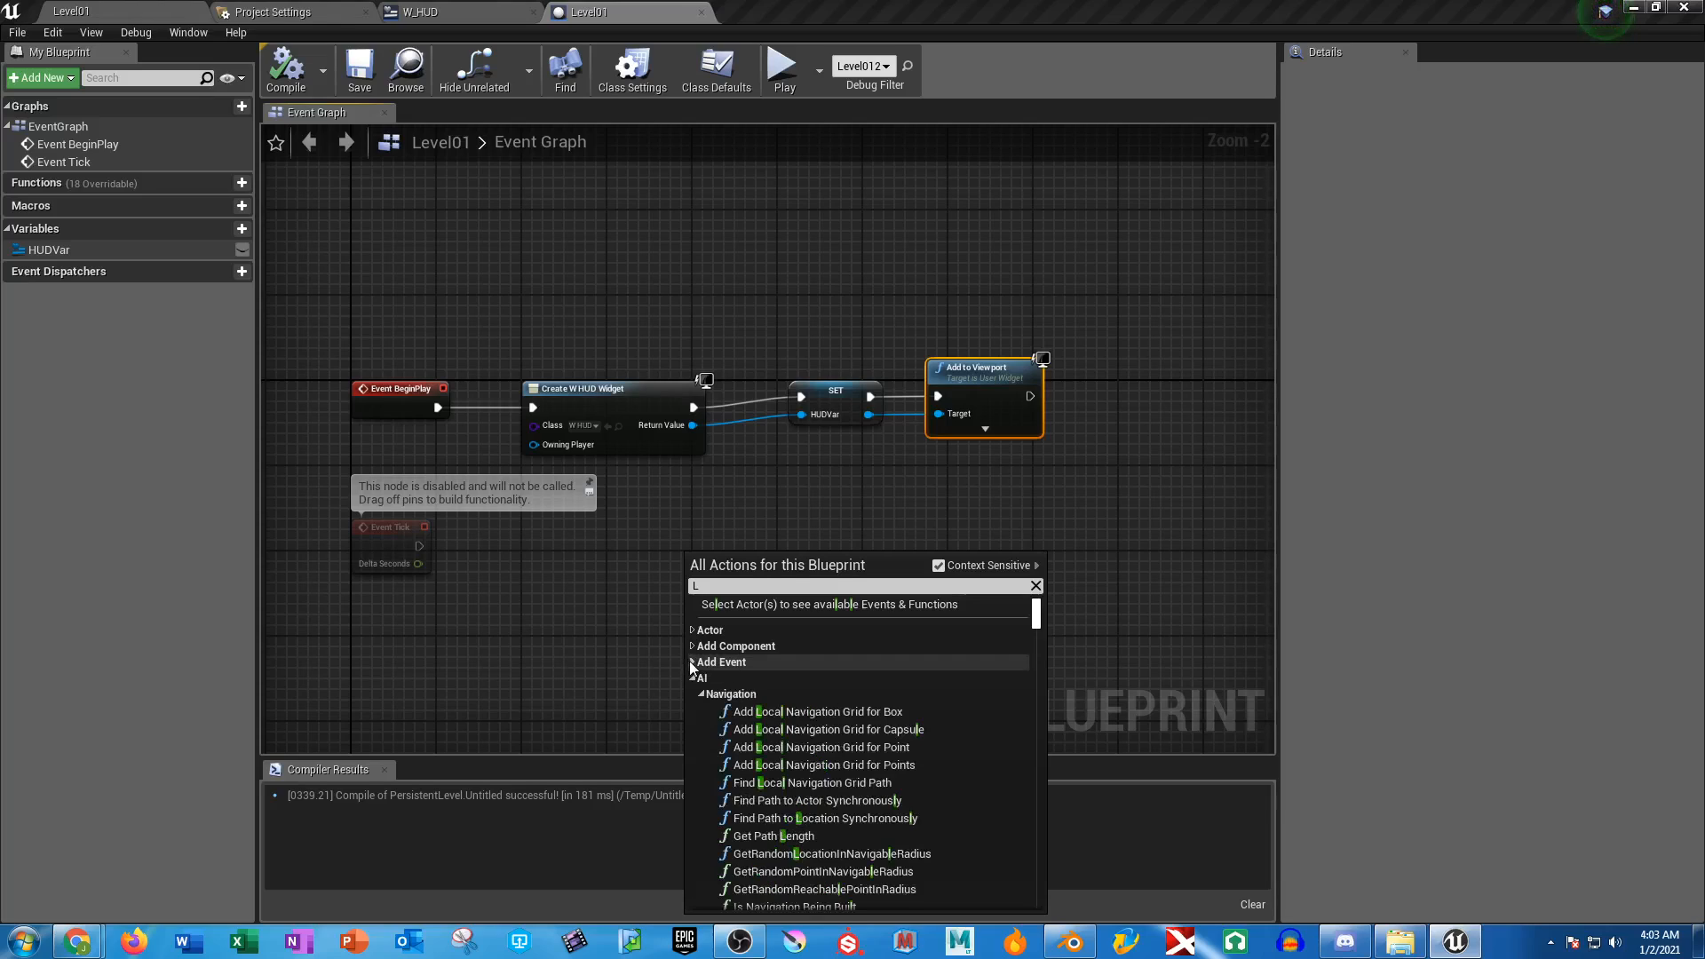
click(691, 695)
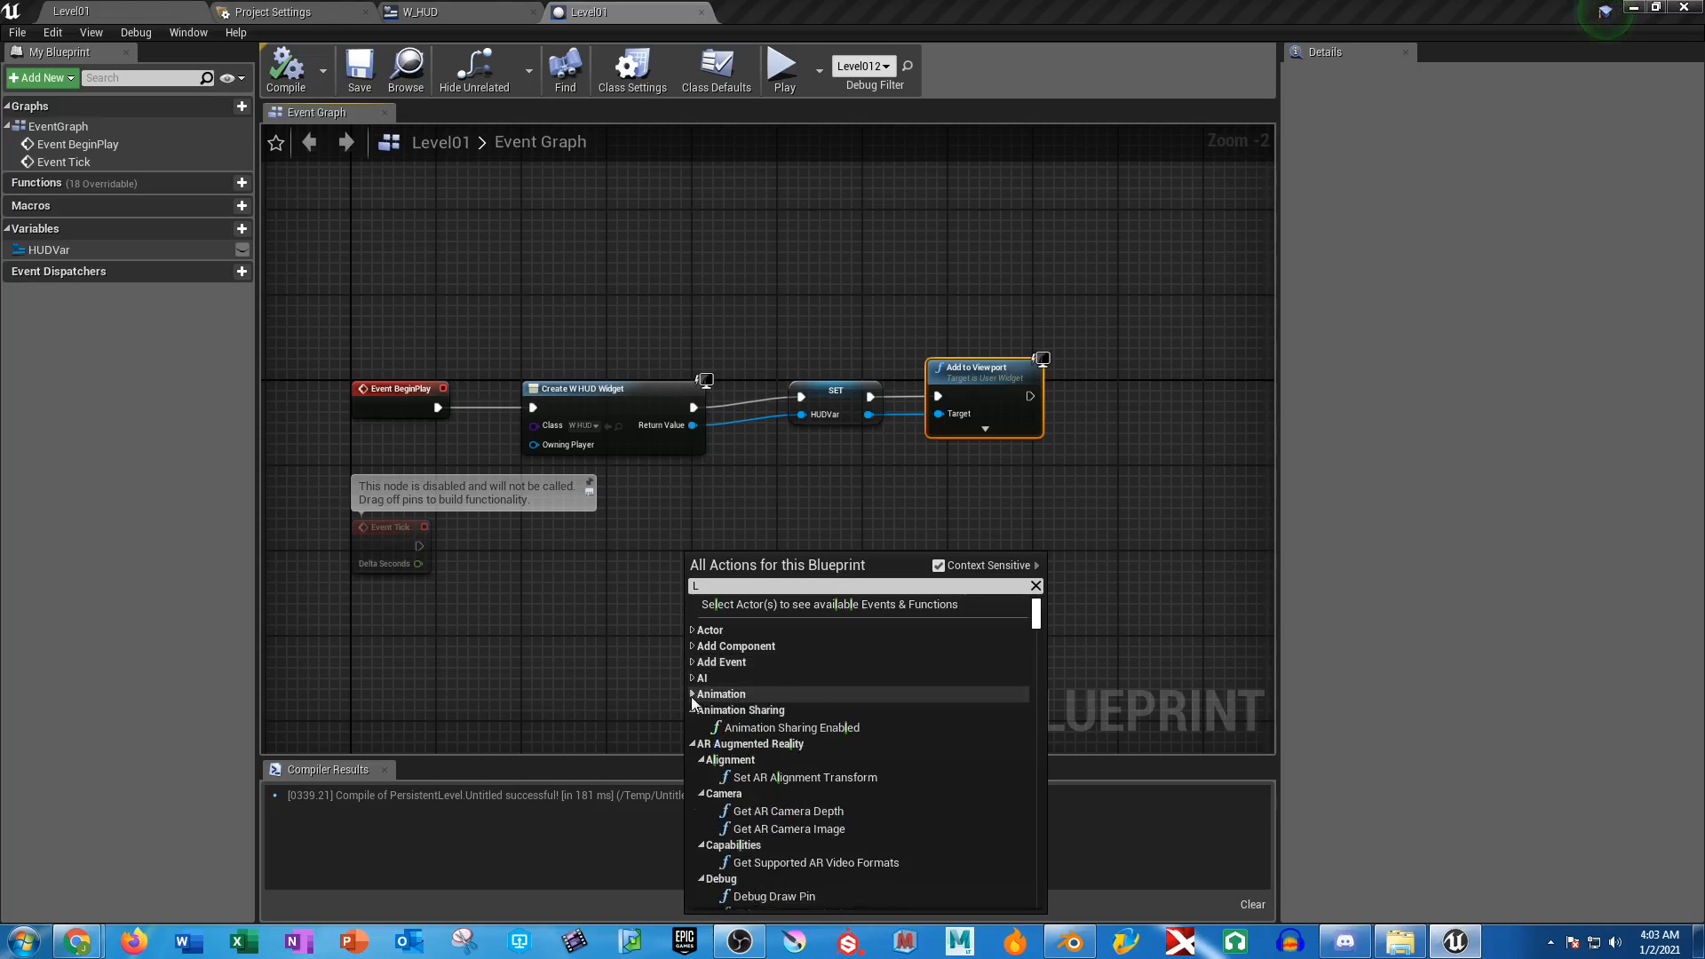
click(691, 742)
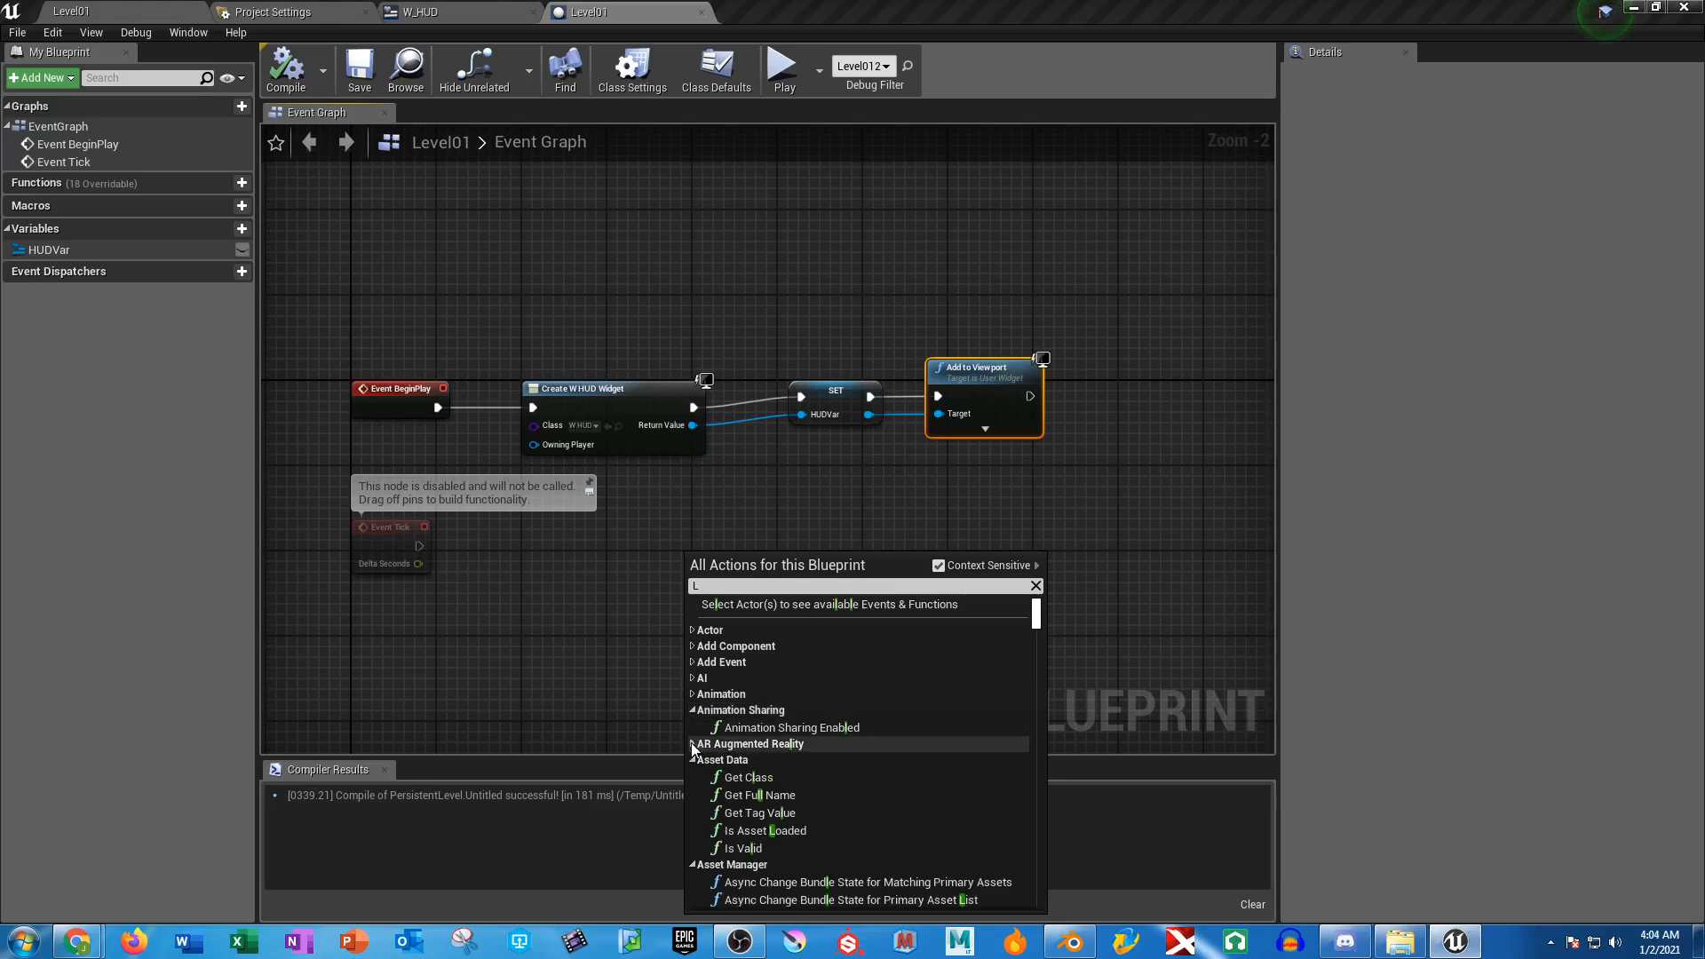
click(690, 711)
click(691, 742)
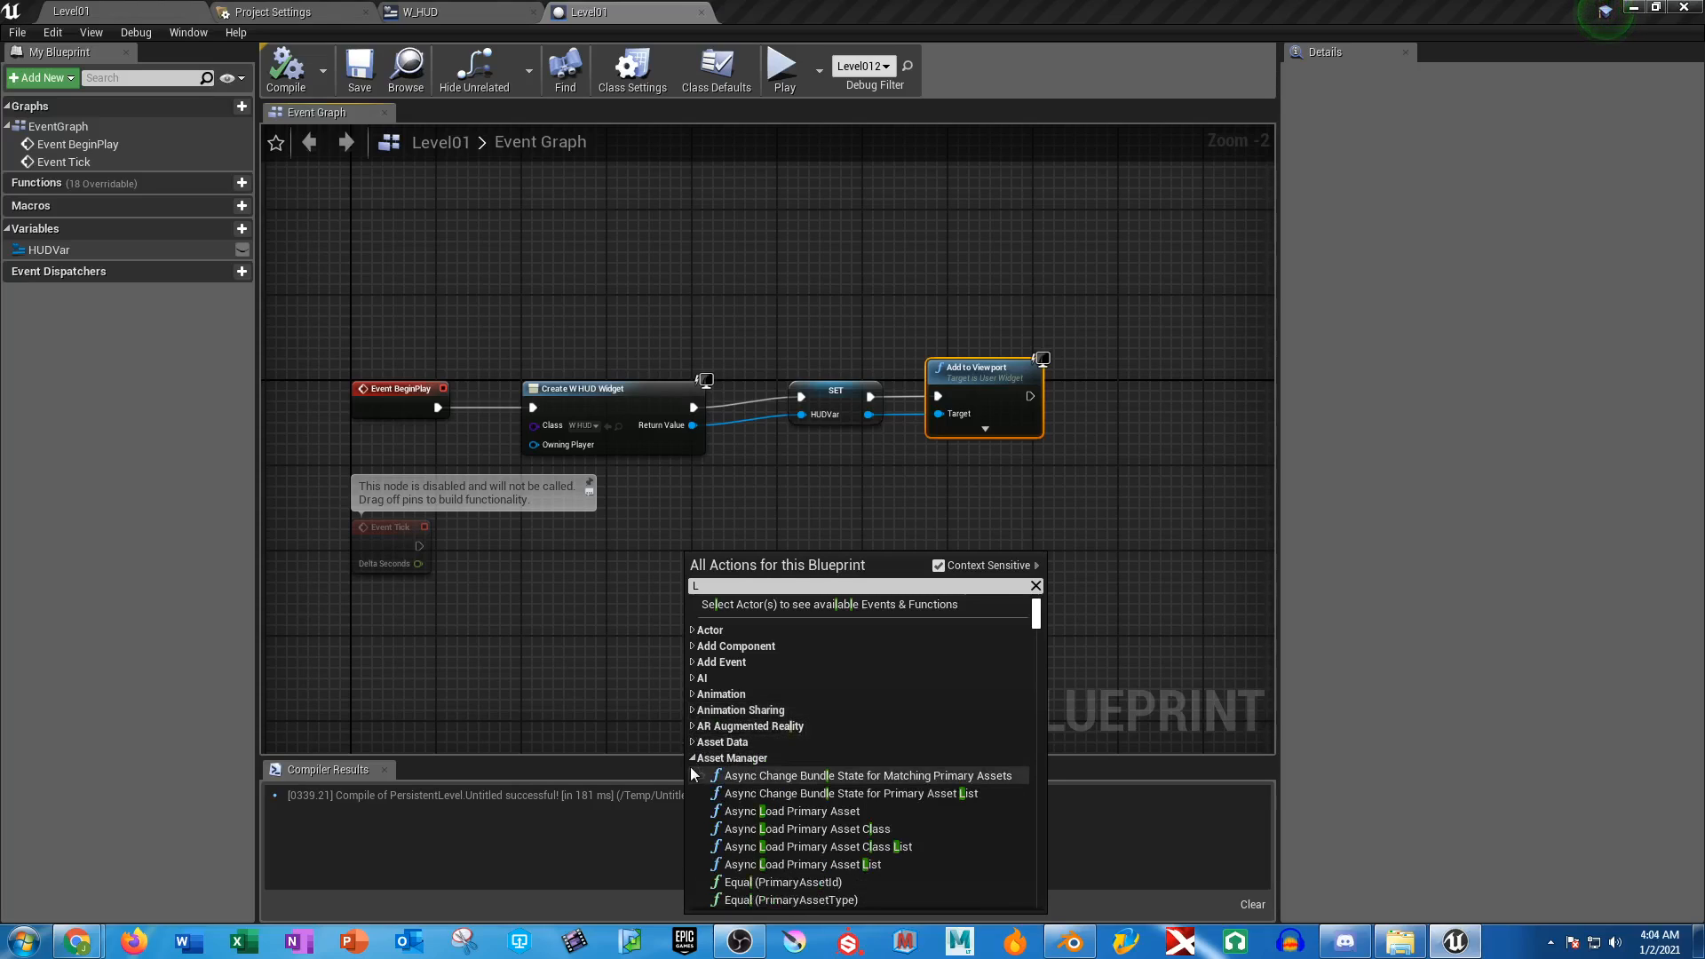
click(691, 758)
click(690, 774)
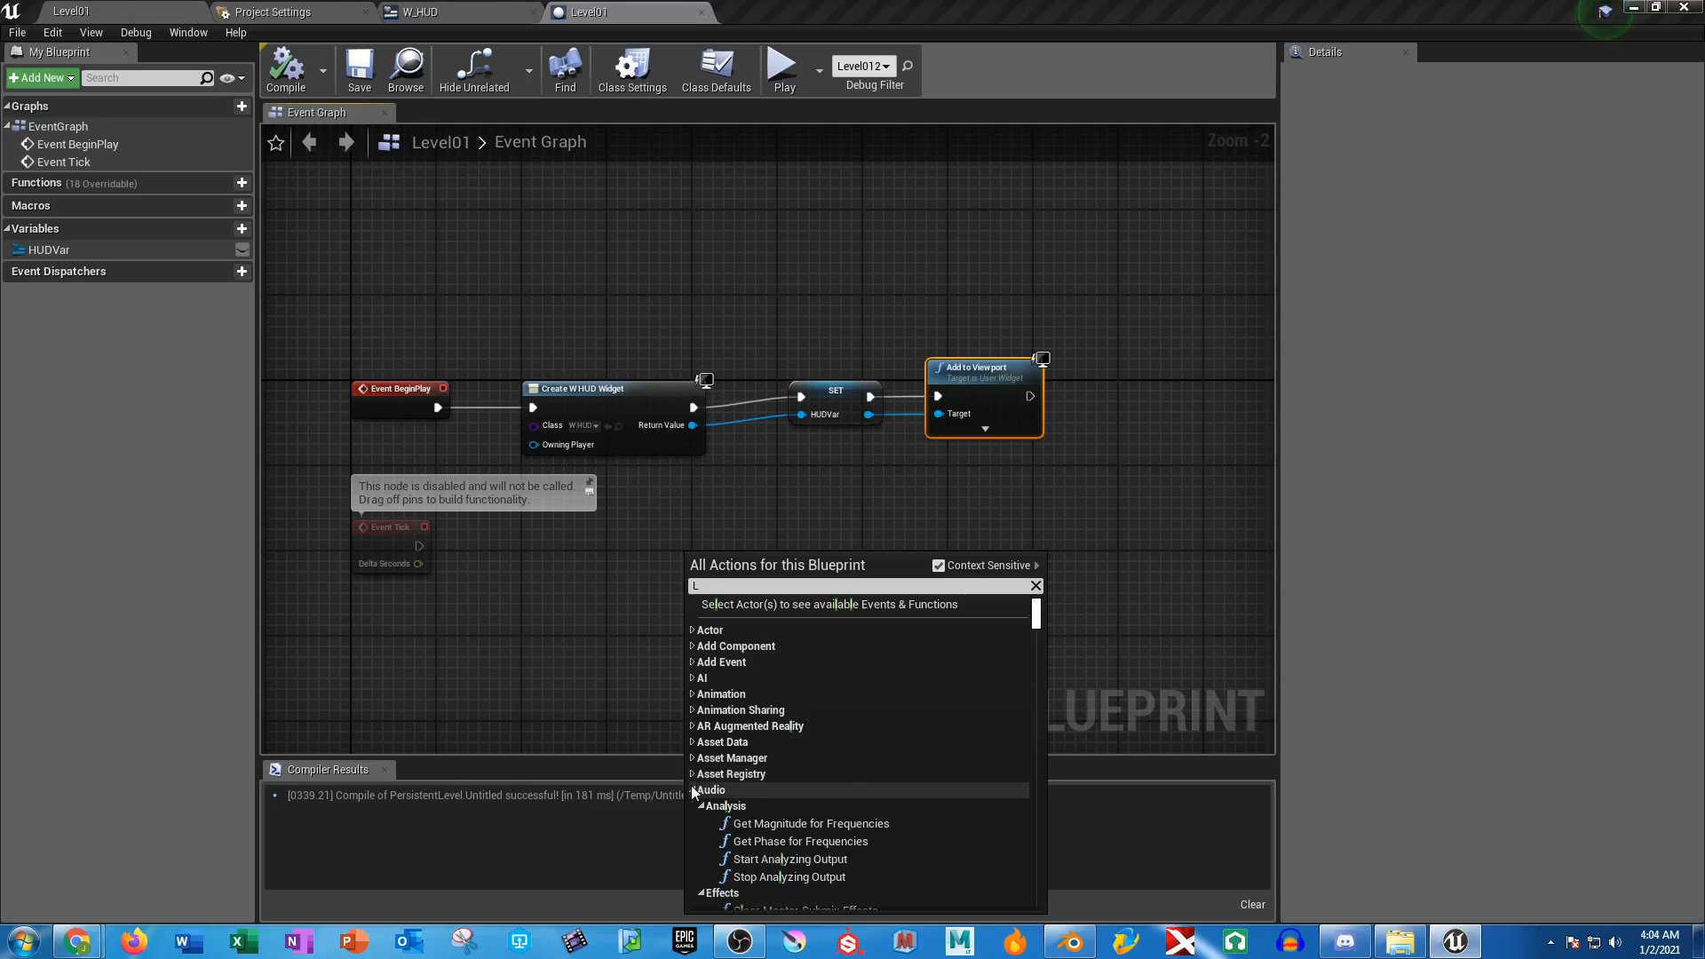
click(691, 790)
click(690, 806)
click(690, 822)
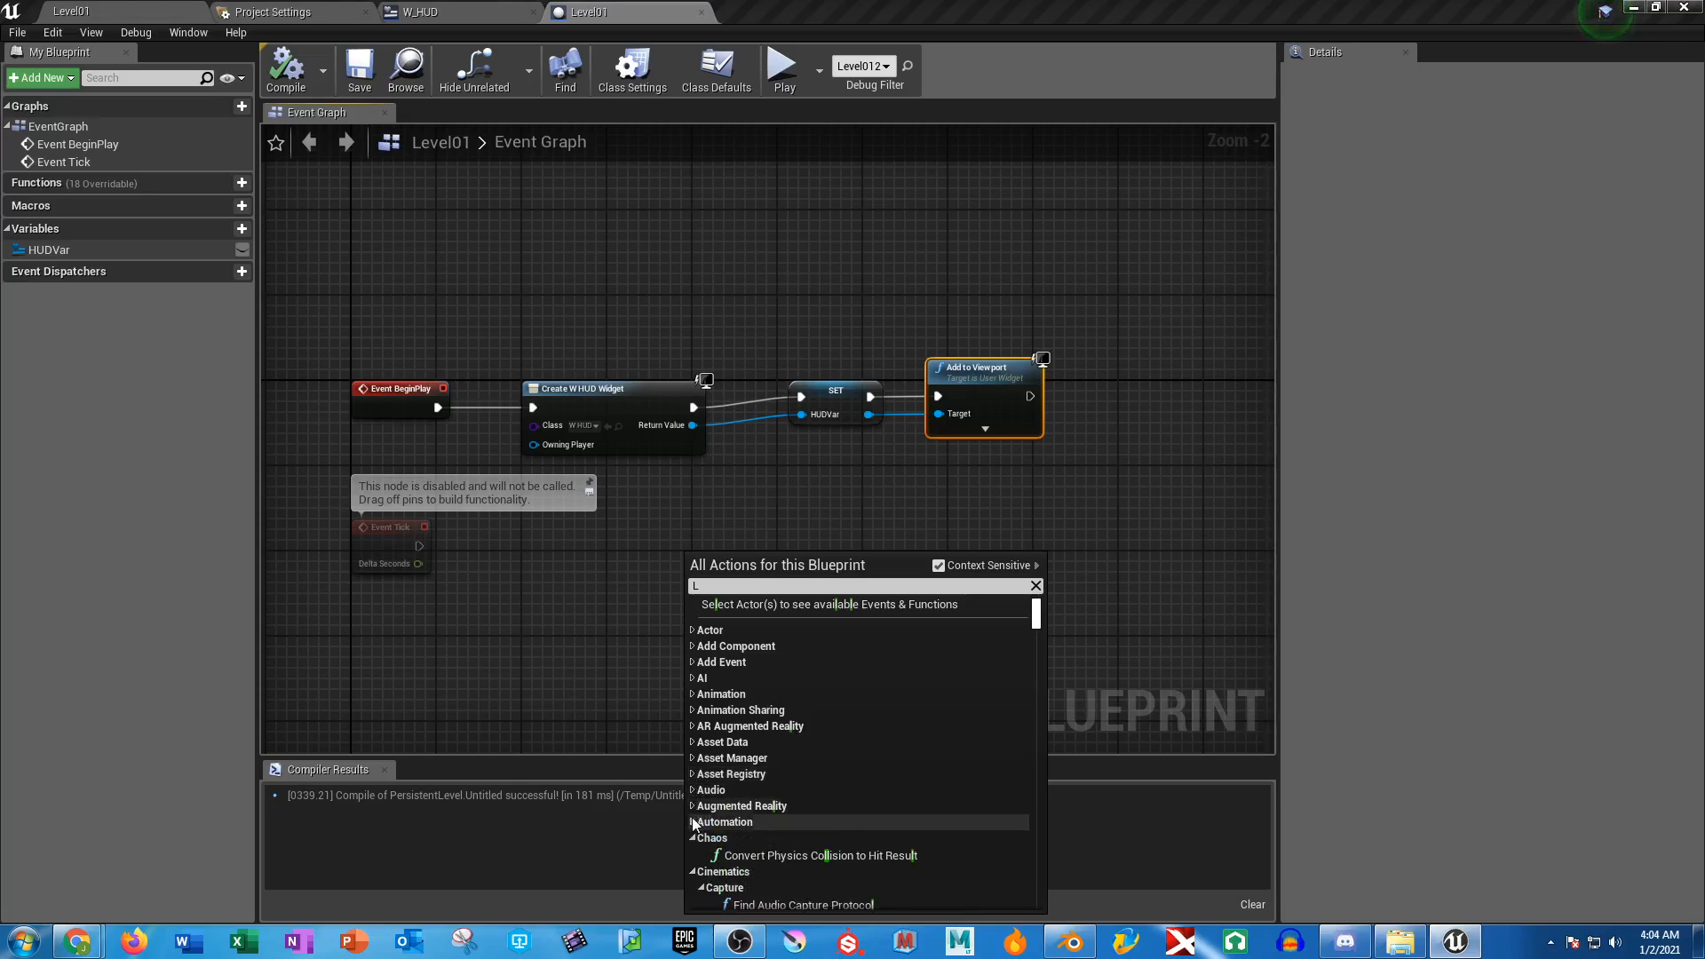
Find the keyboard event for the L key in the filtered action list and add it to Level01's event graph
scroll(766, 700, down, 3)
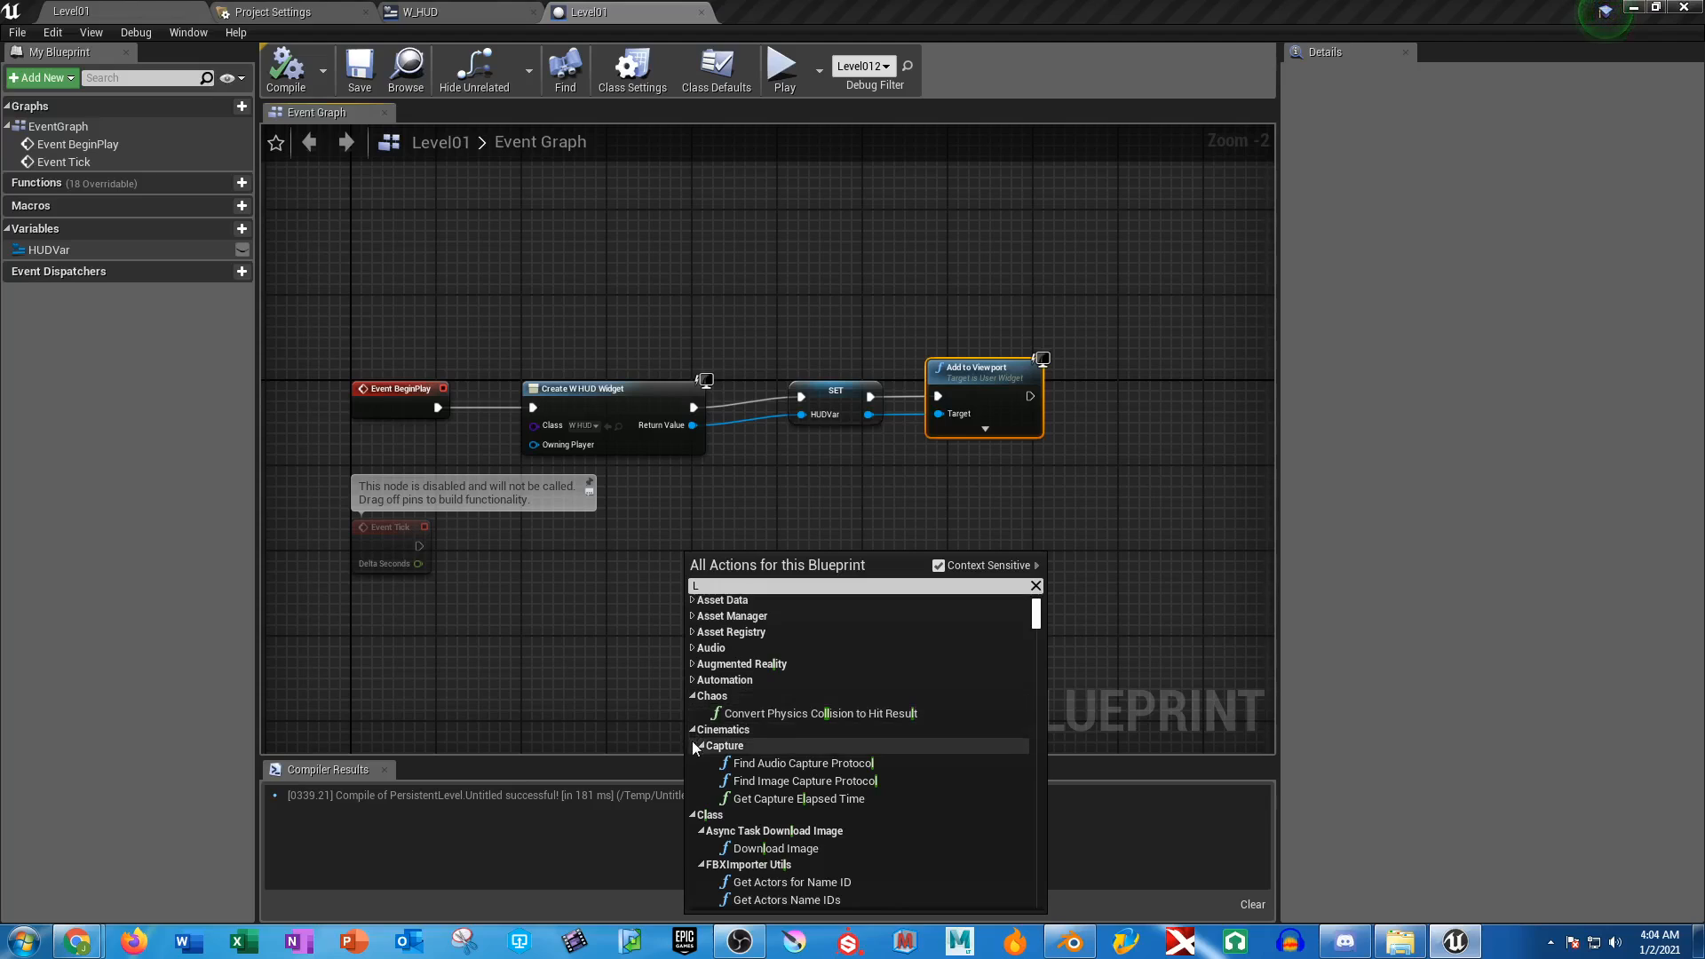
scroll(787, 738, down, 3)
scroll(787, 738, down, 3)
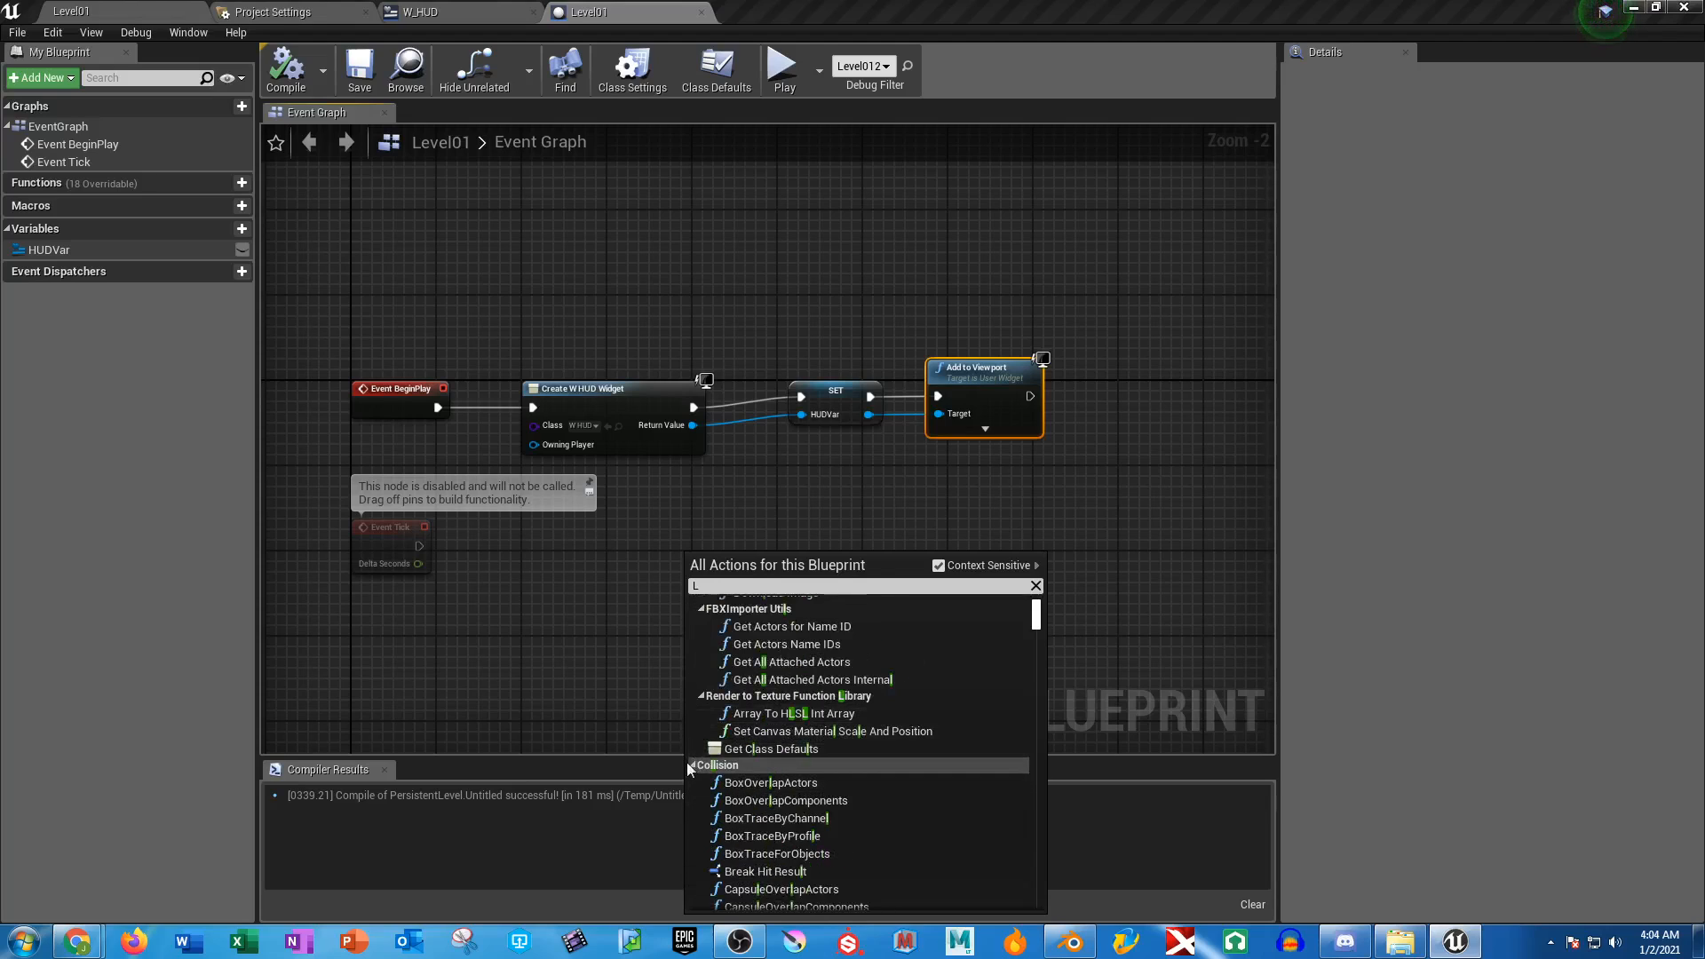
click(793, 765)
scroll(797, 744, down, 3)
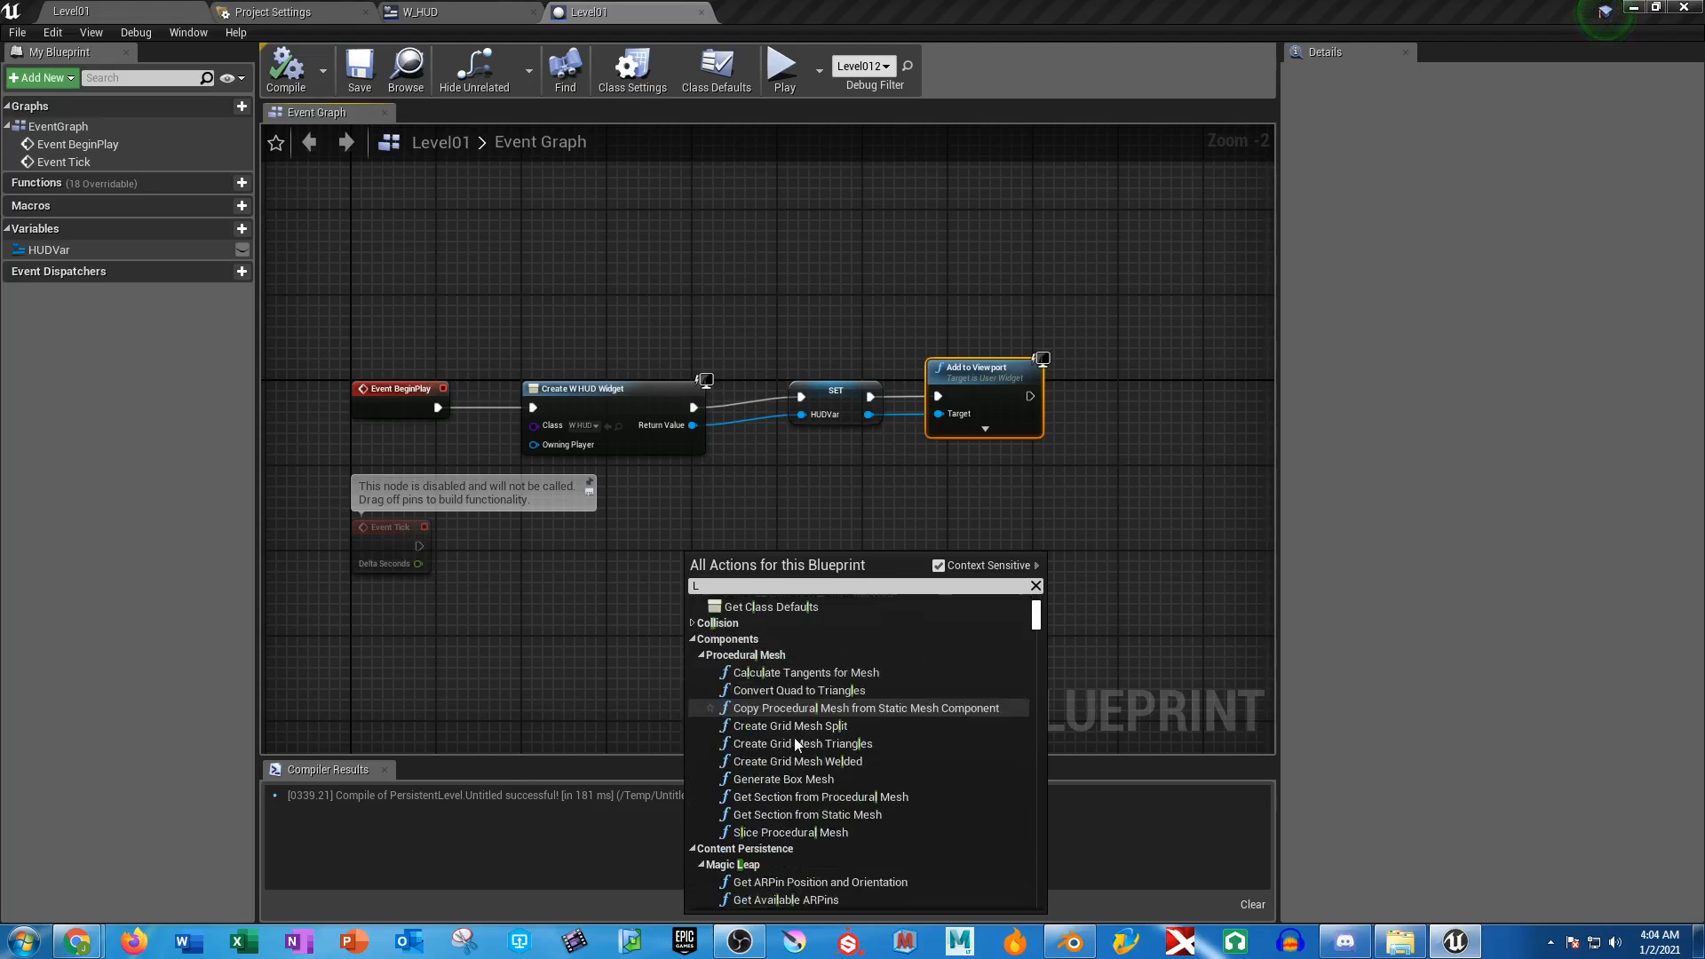
click(692, 638)
click(693, 655)
scroll(872, 738, down, 6)
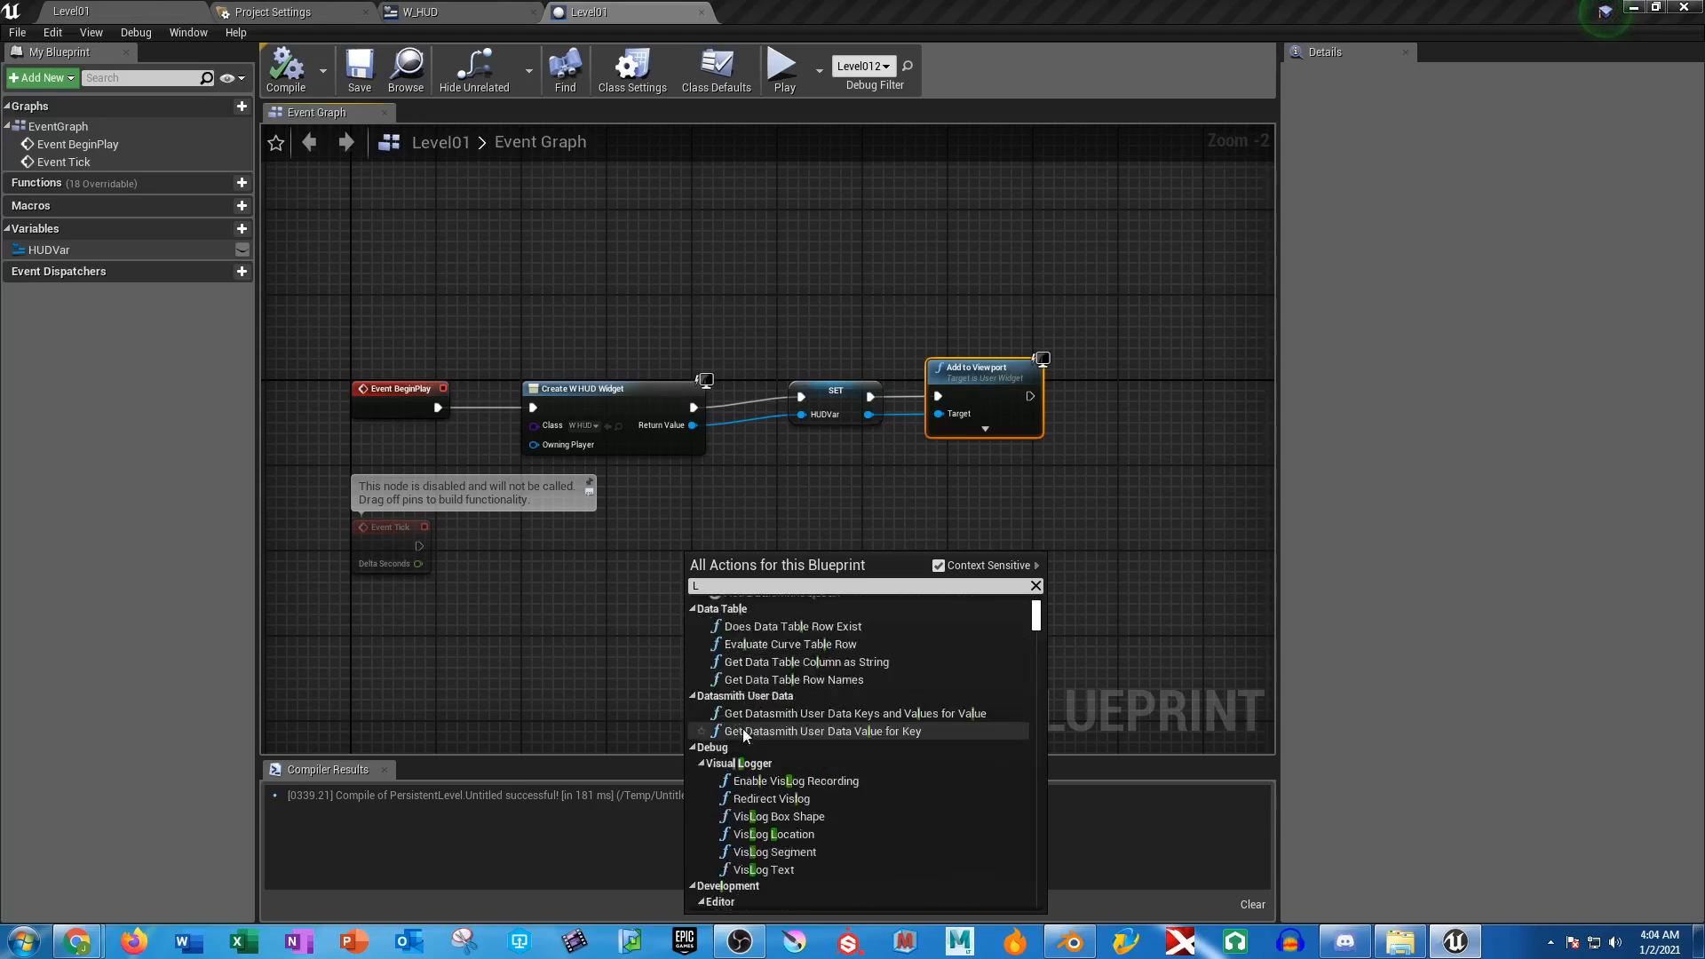
scroll(911, 723, down, 10)
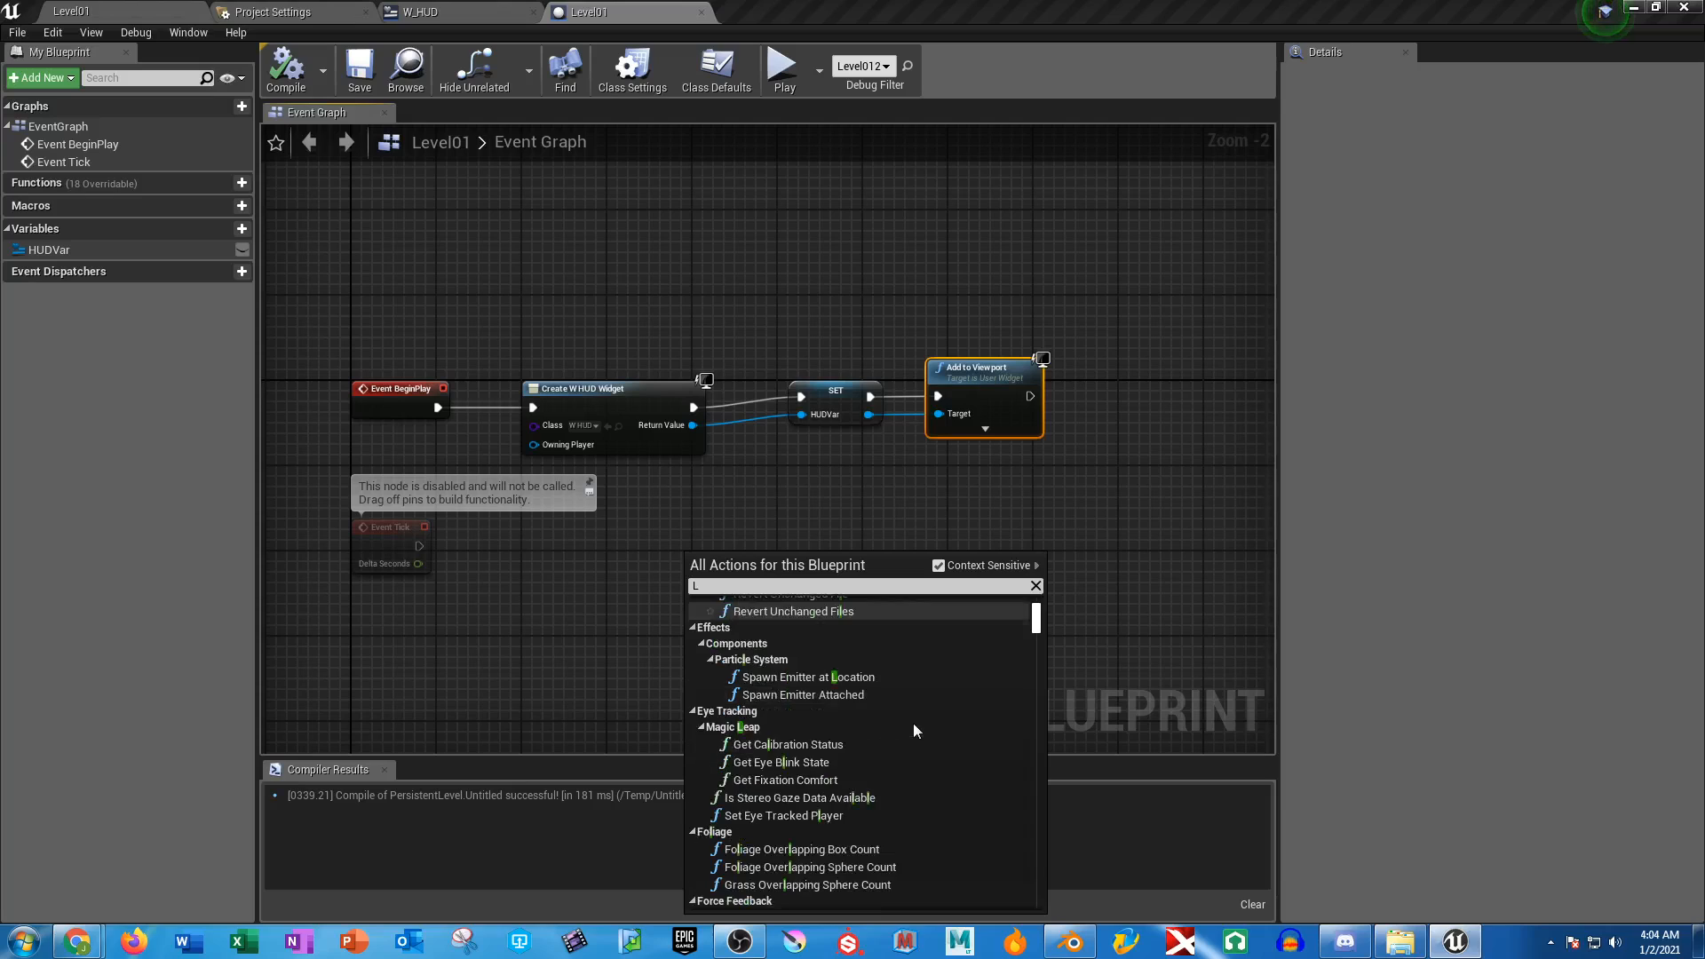
scroll(932, 734, down, 12)
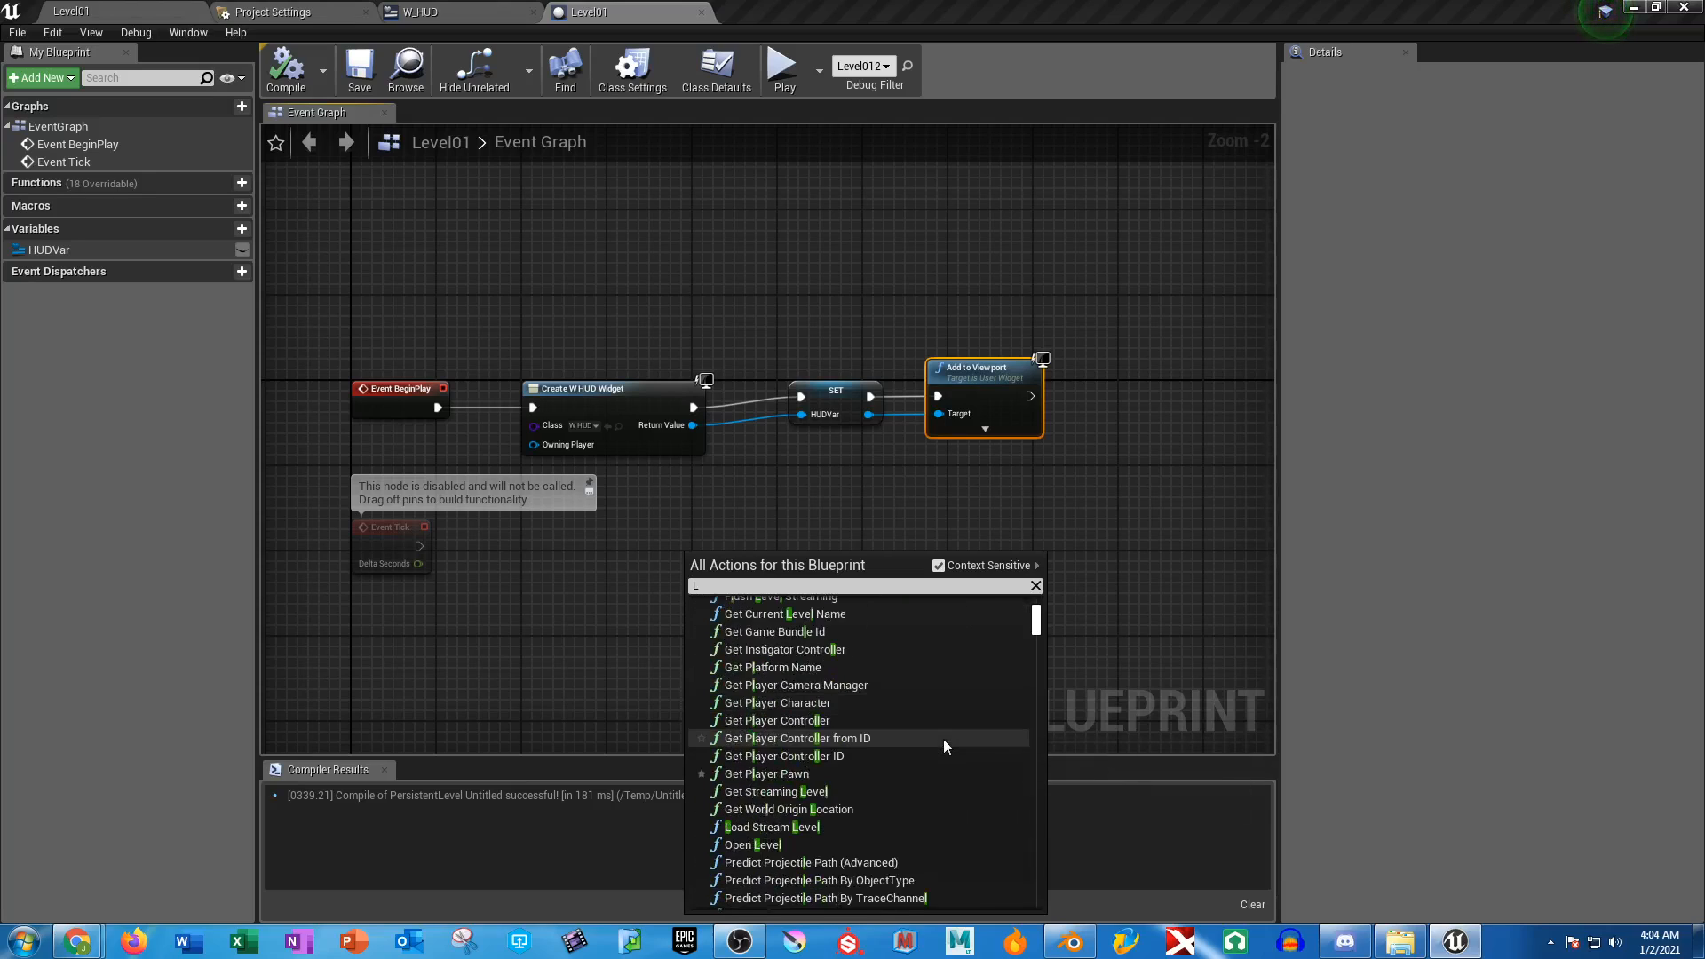
scroll(949, 730, down, 15)
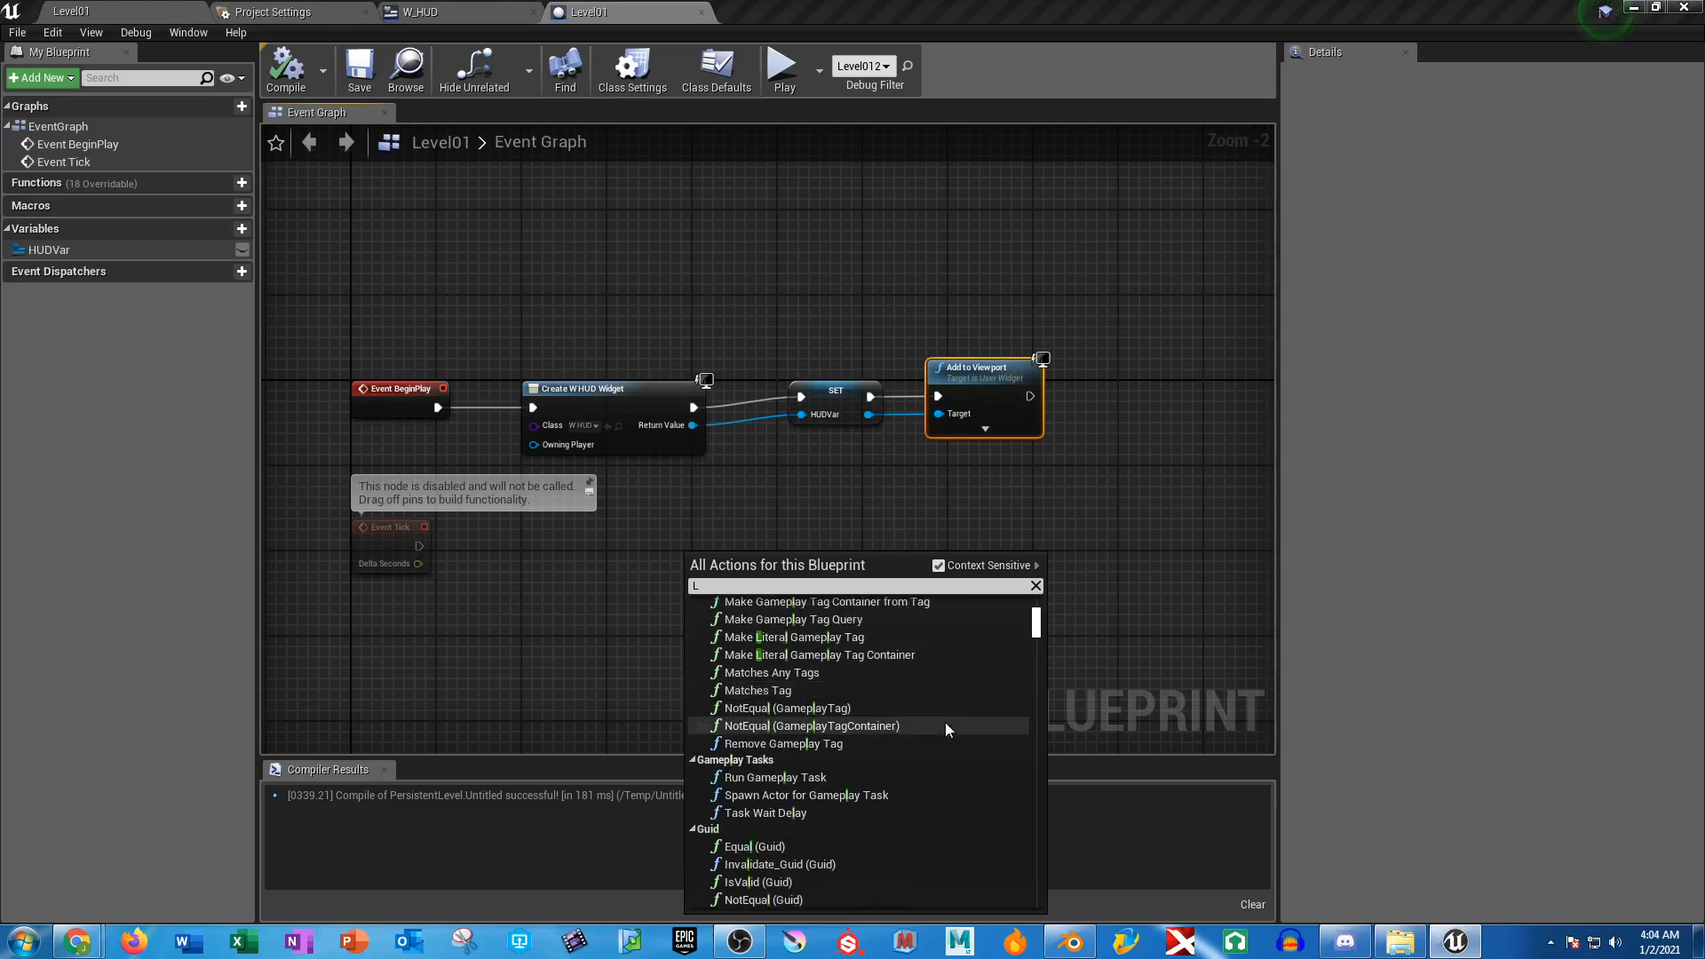
scroll(961, 710, down, 15)
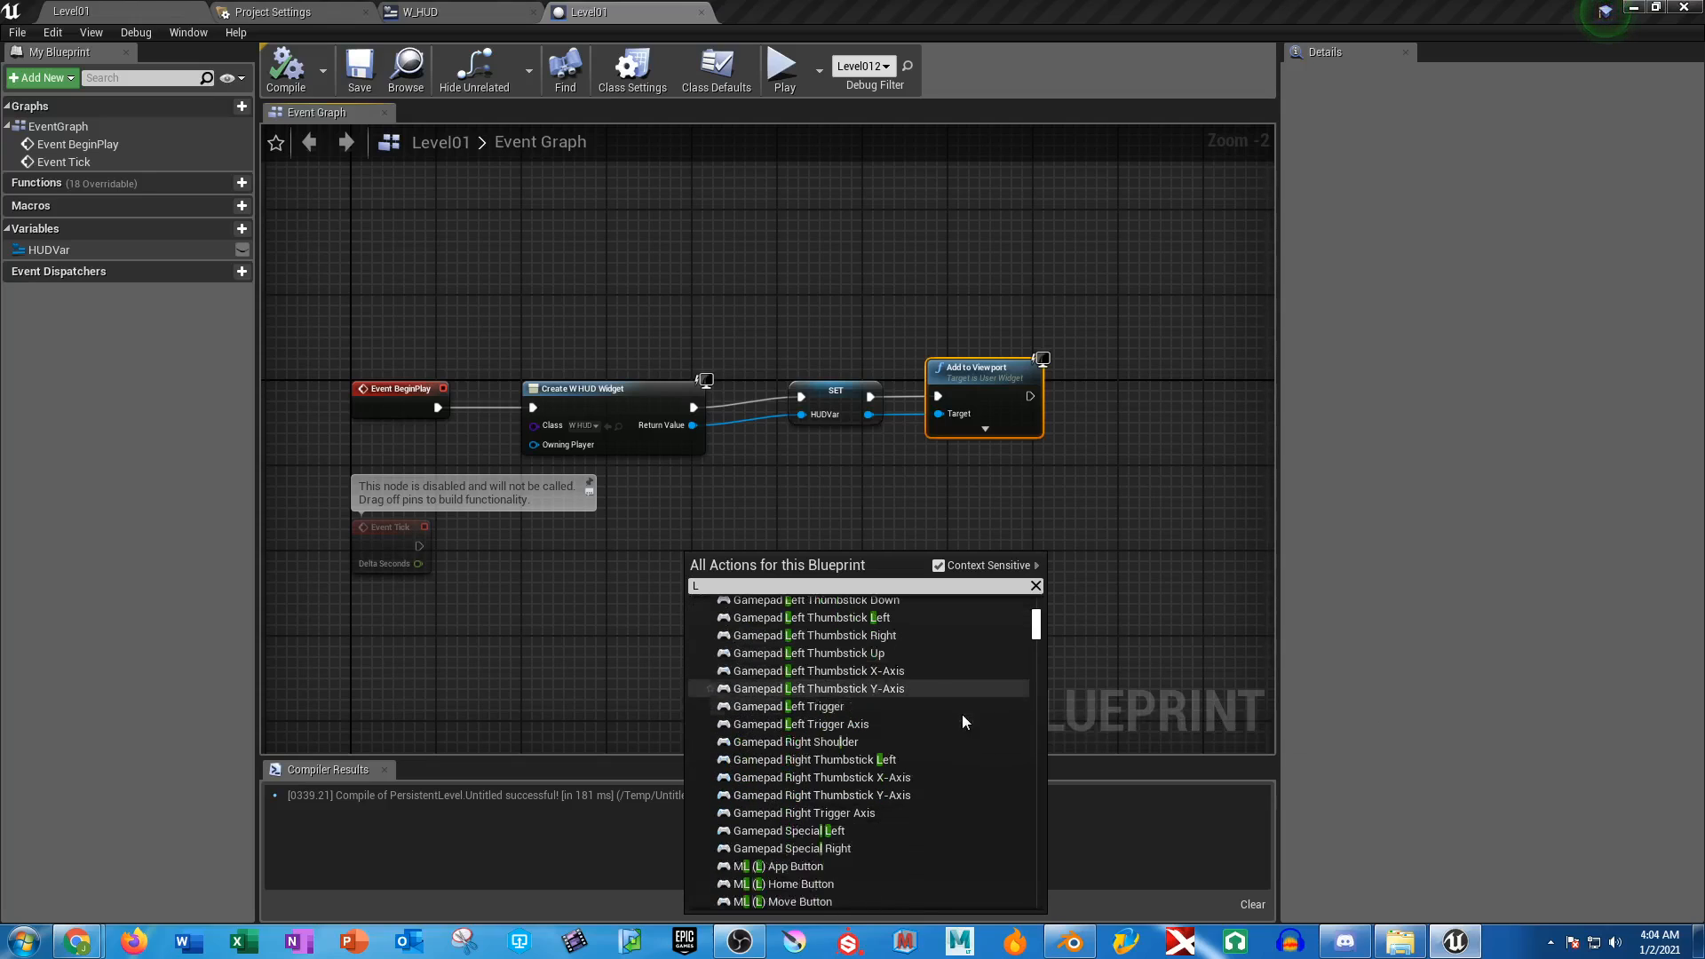
scroll(946, 714, down, 15)
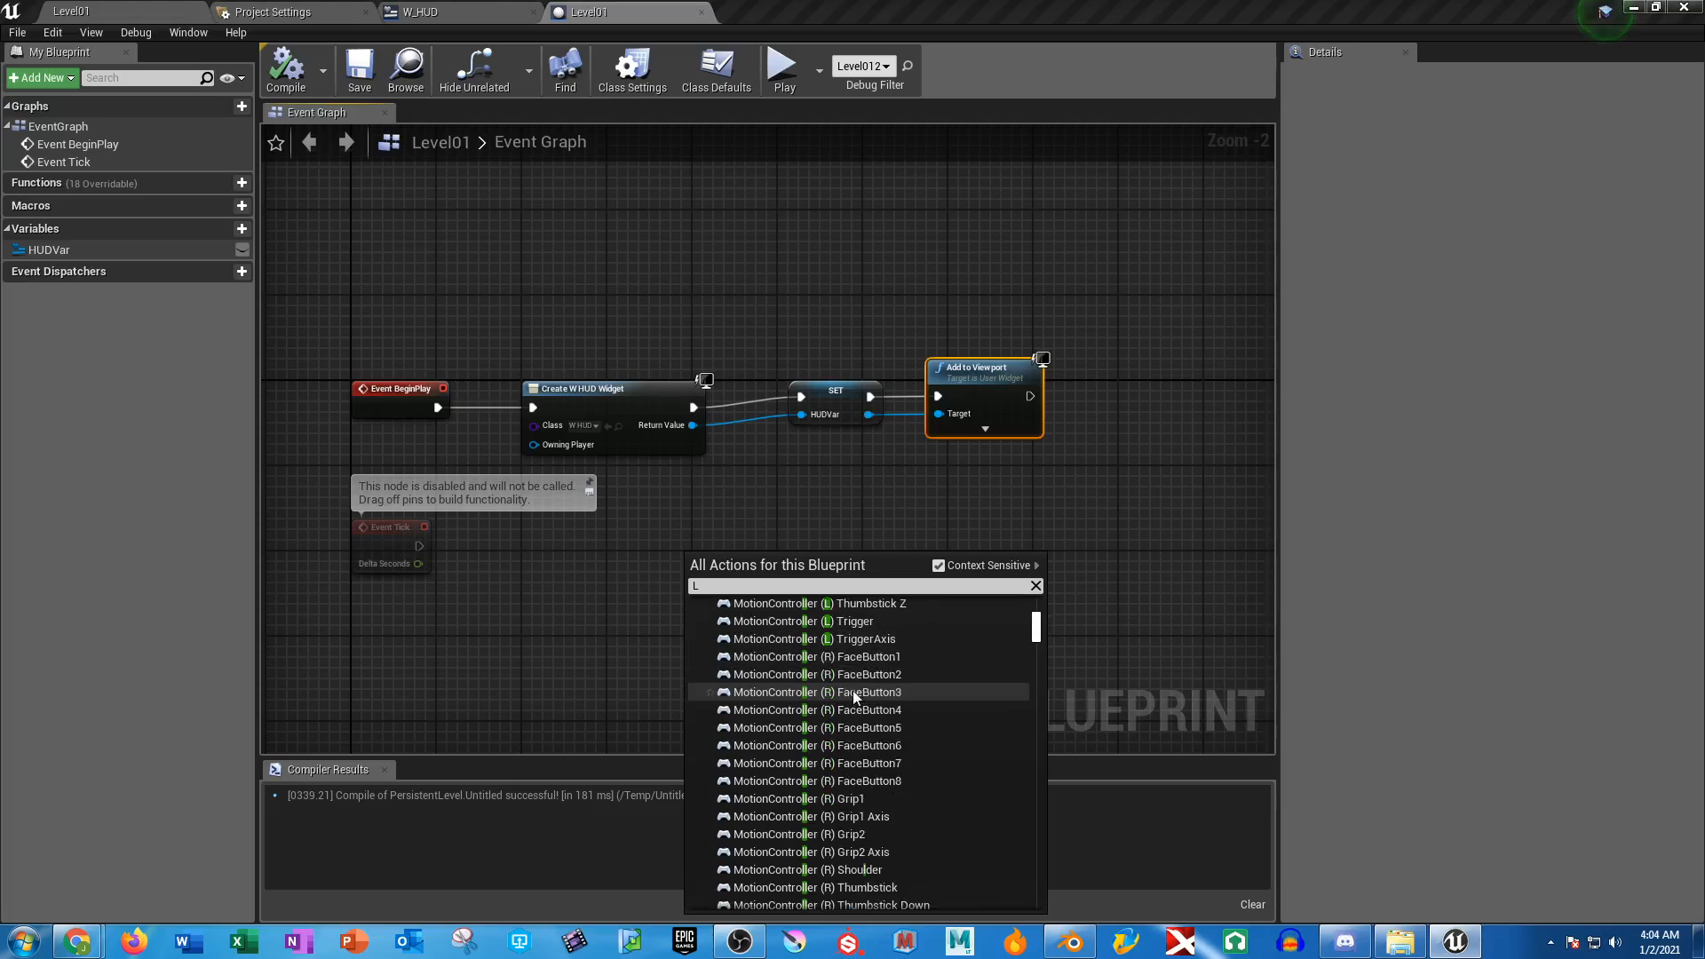
scroll(908, 715, down, 15)
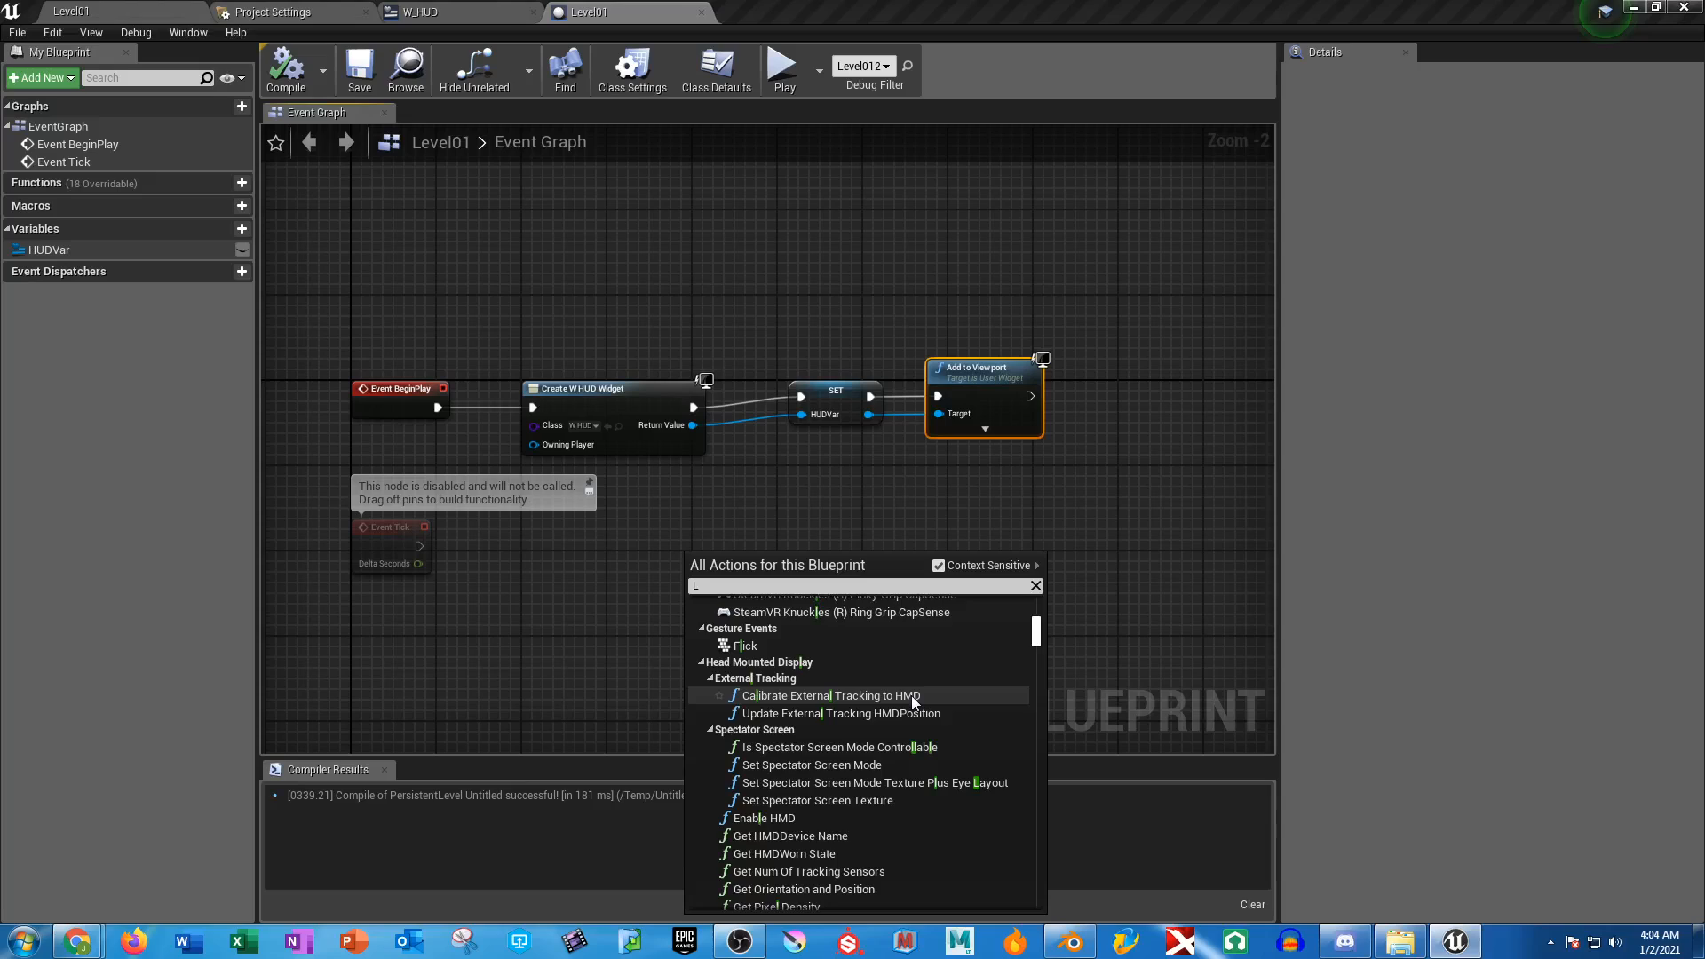
scroll(912, 698, down, 12)
scroll(913, 700, down, 4)
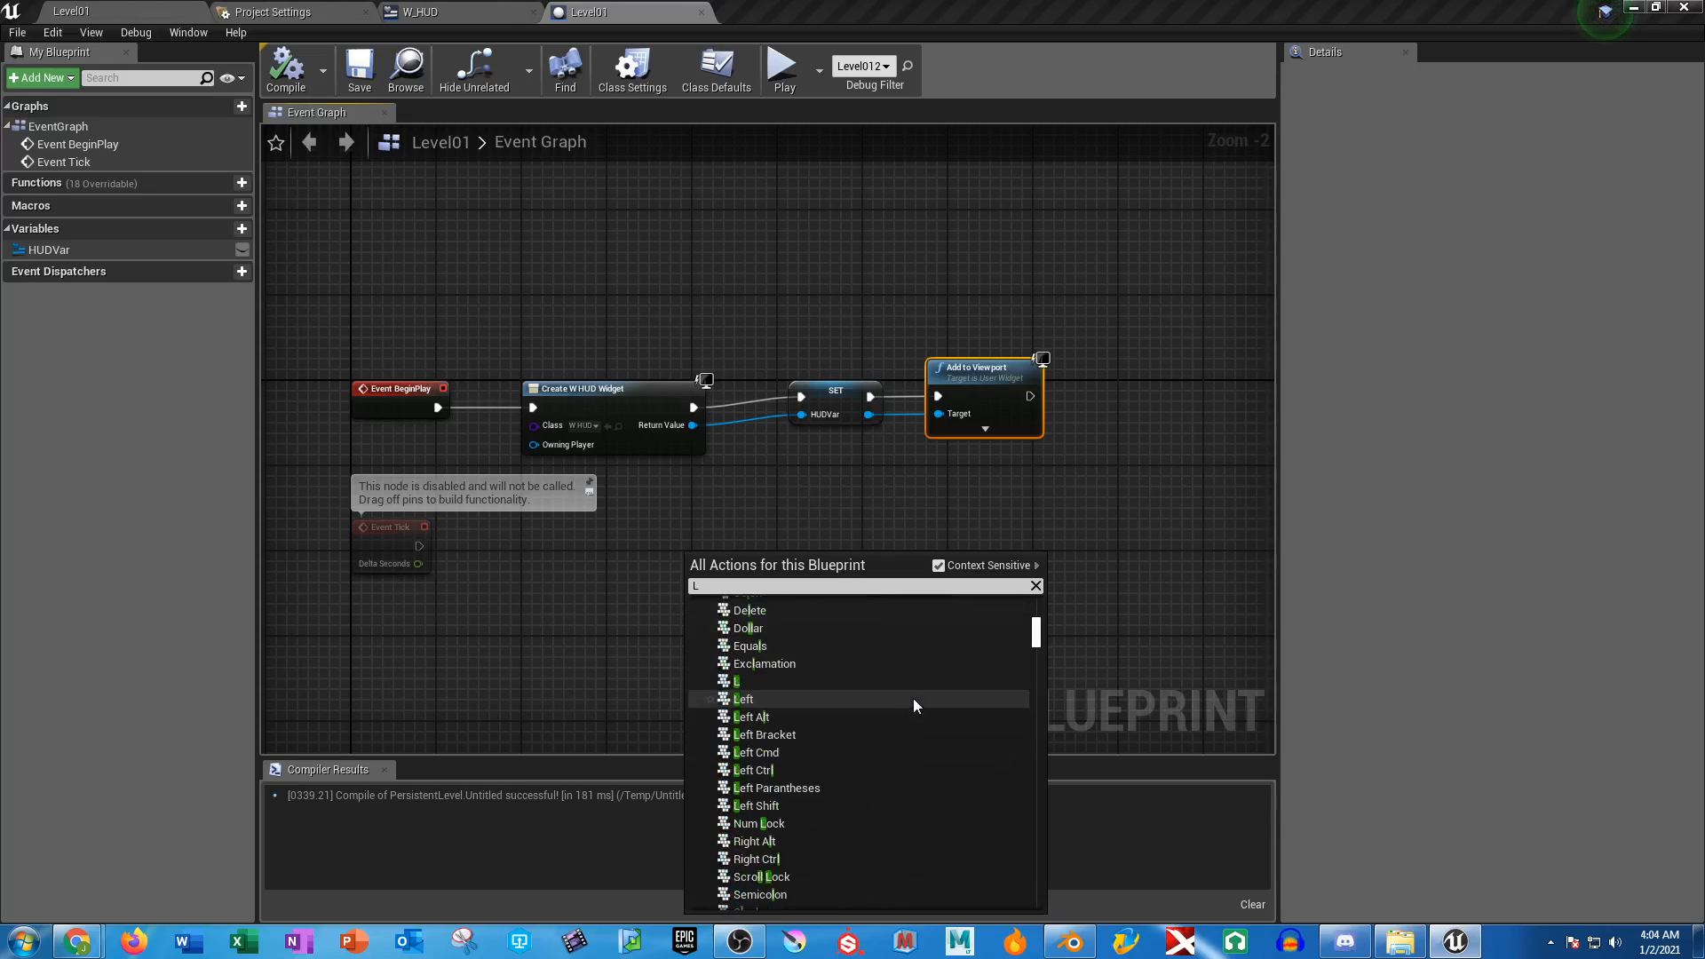
click(905, 690)
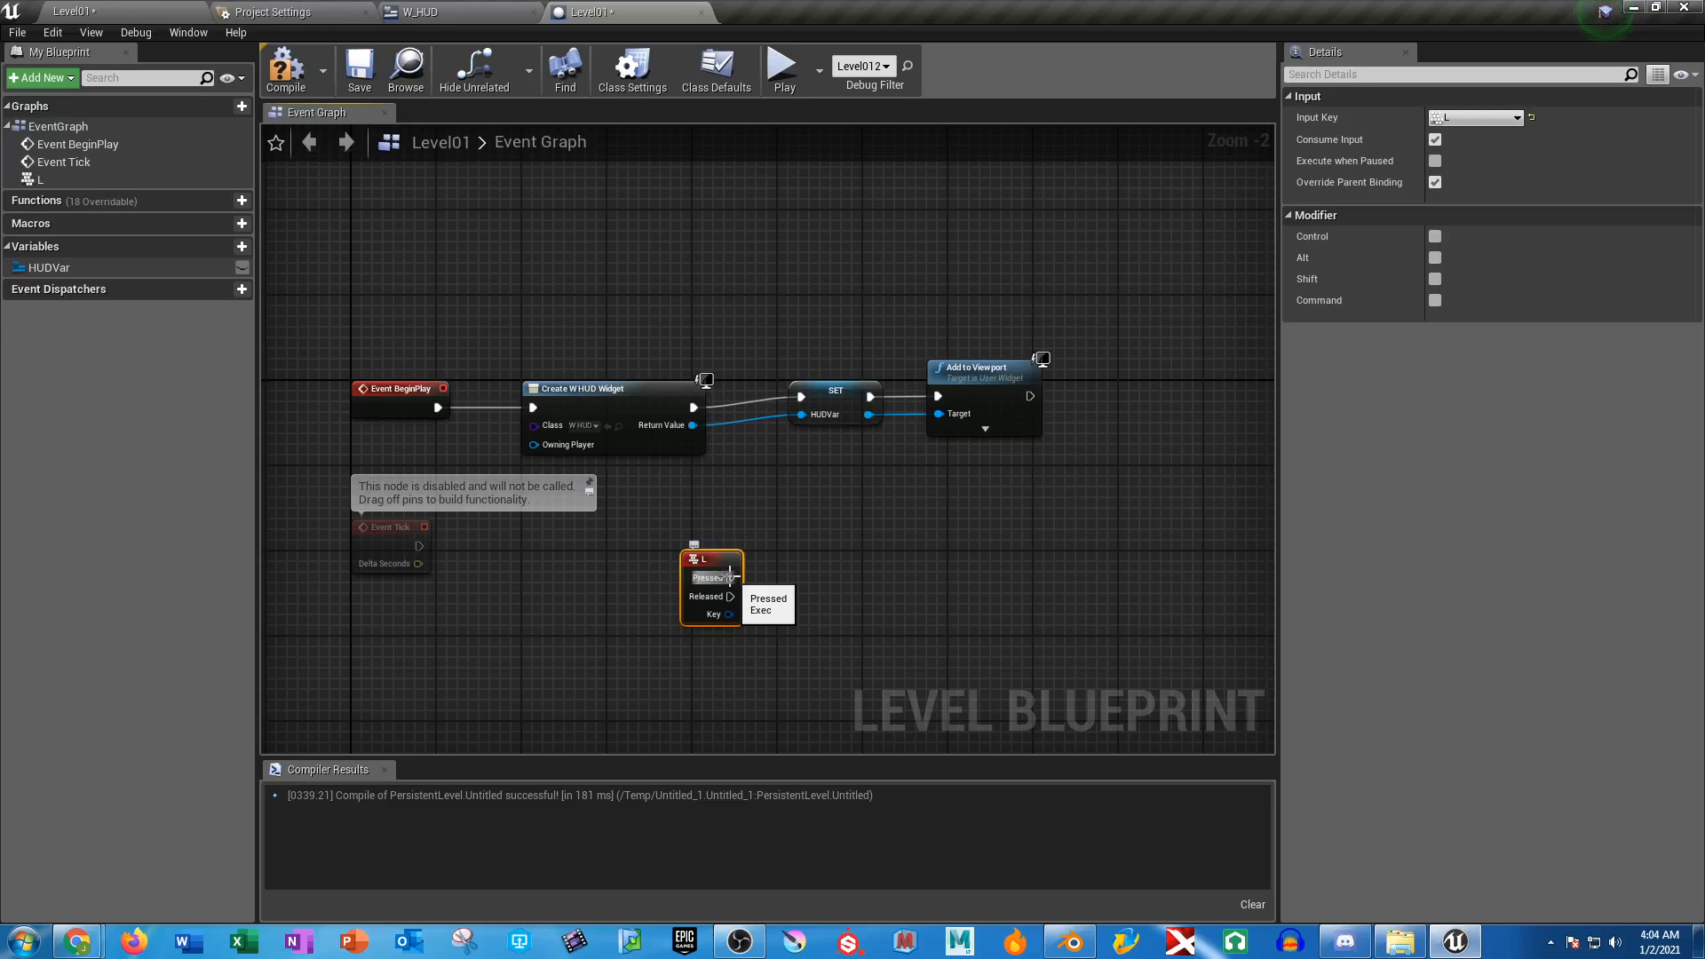
Create a new function named IncreaseHealth in the W_HUD widget blueprint
click(421, 11)
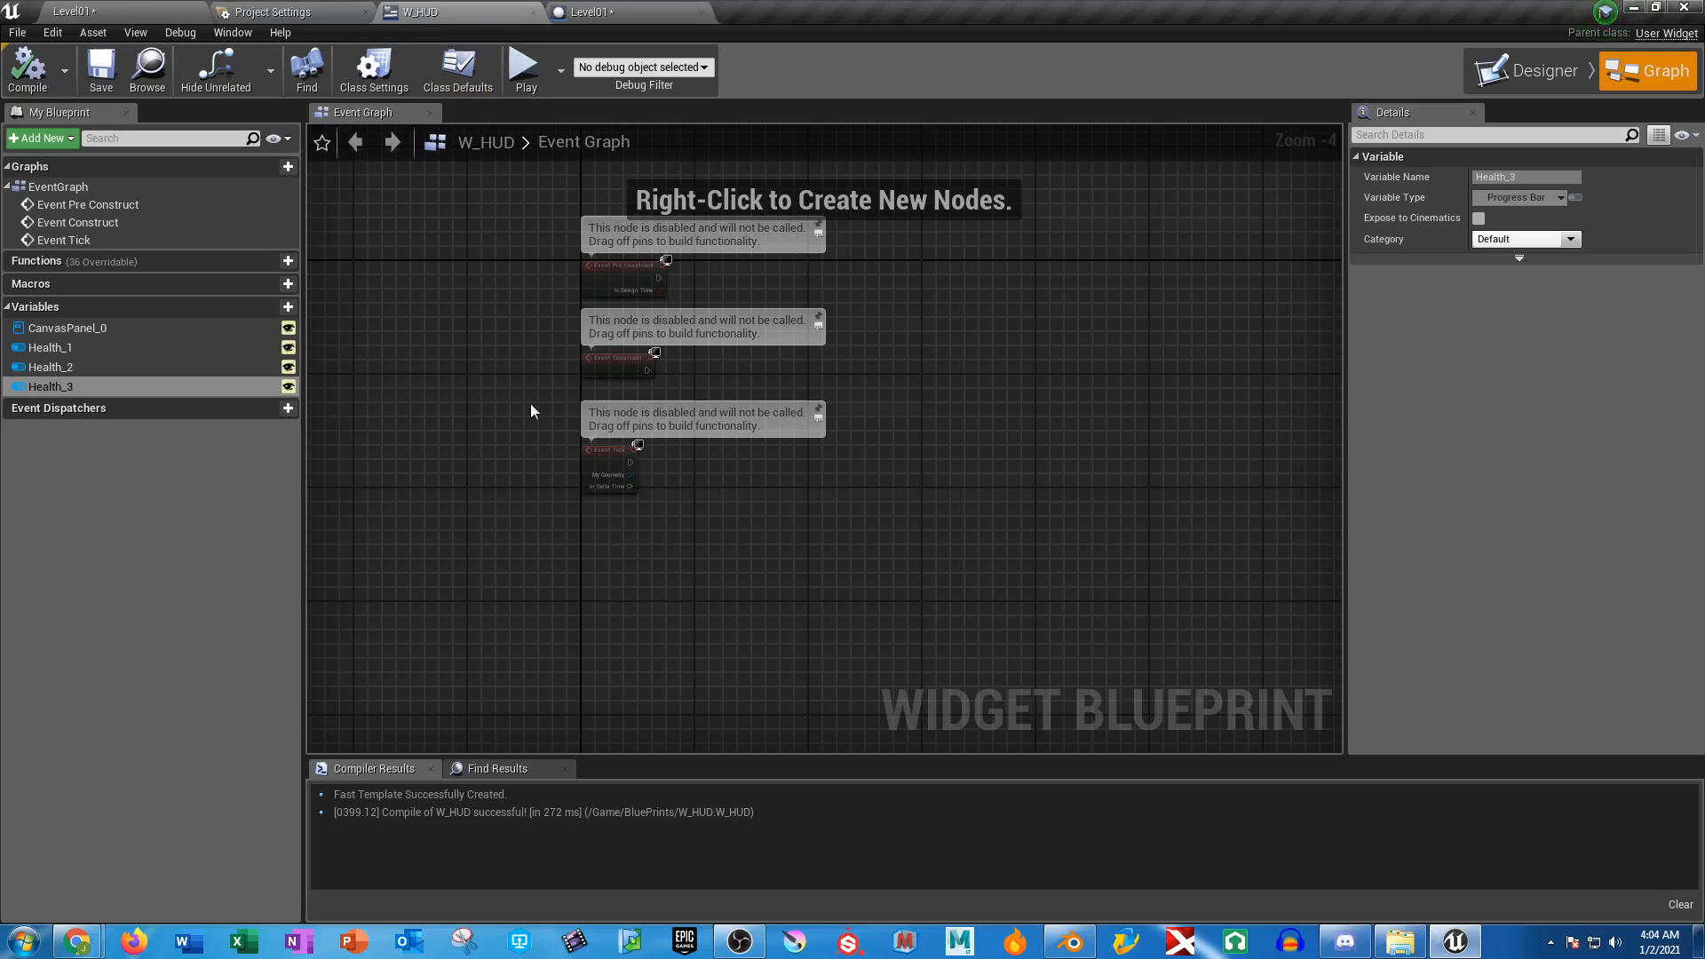
mouse_move(203, 263)
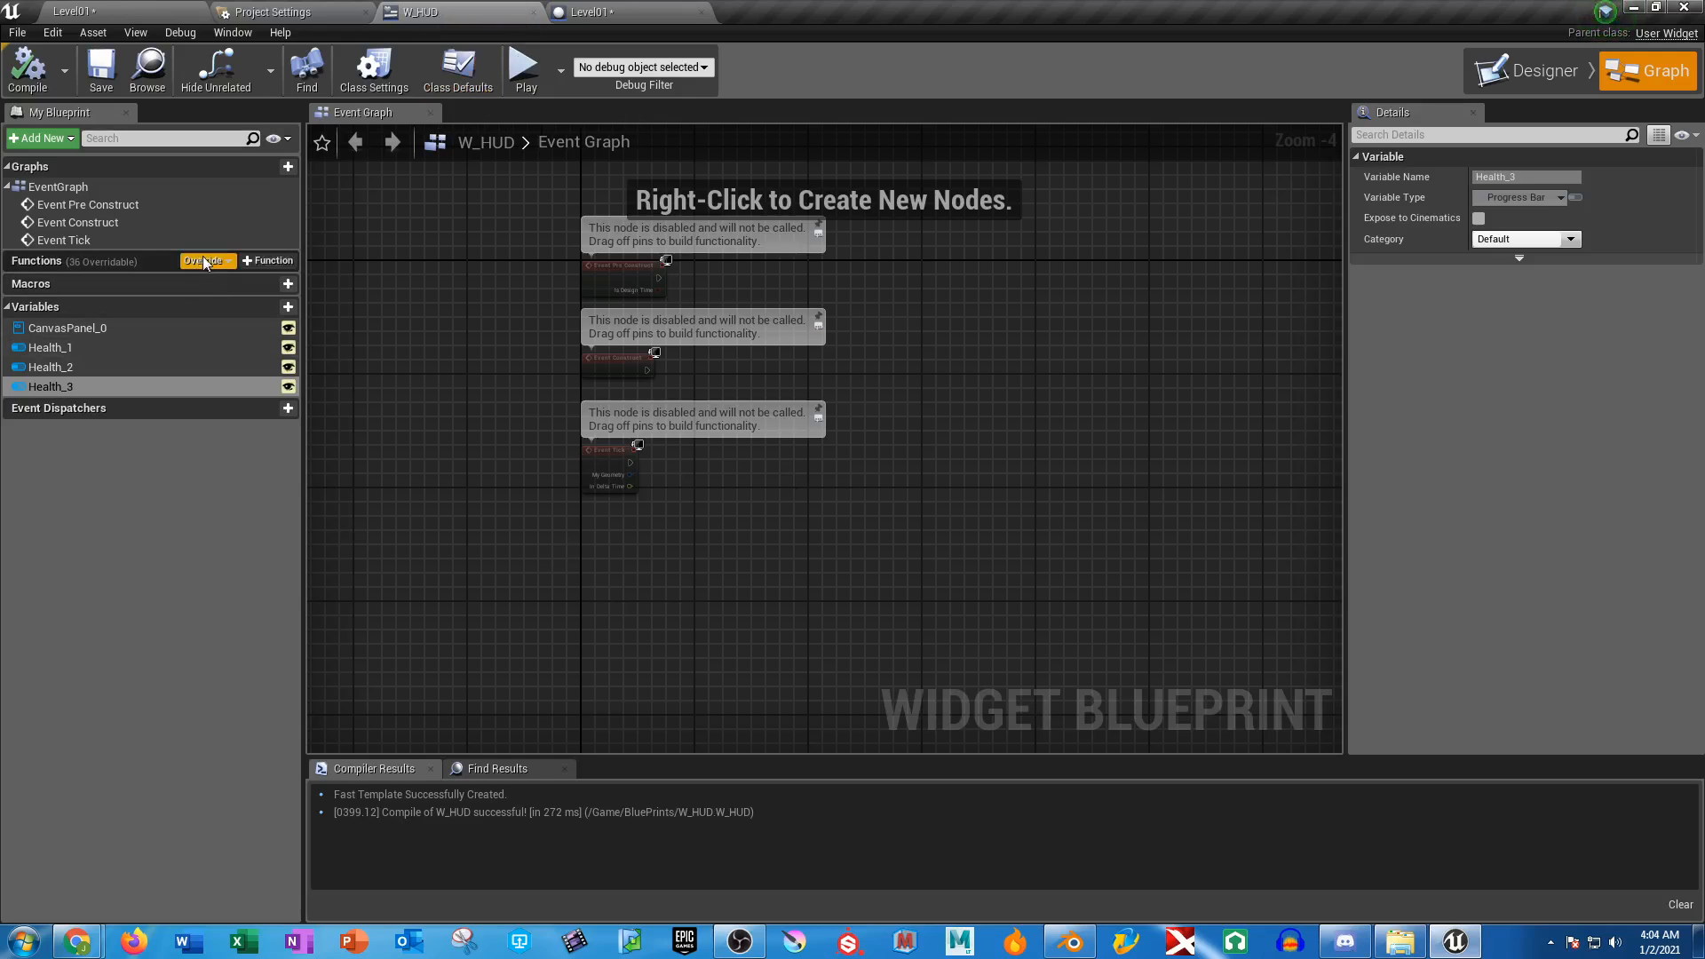
click(270, 261)
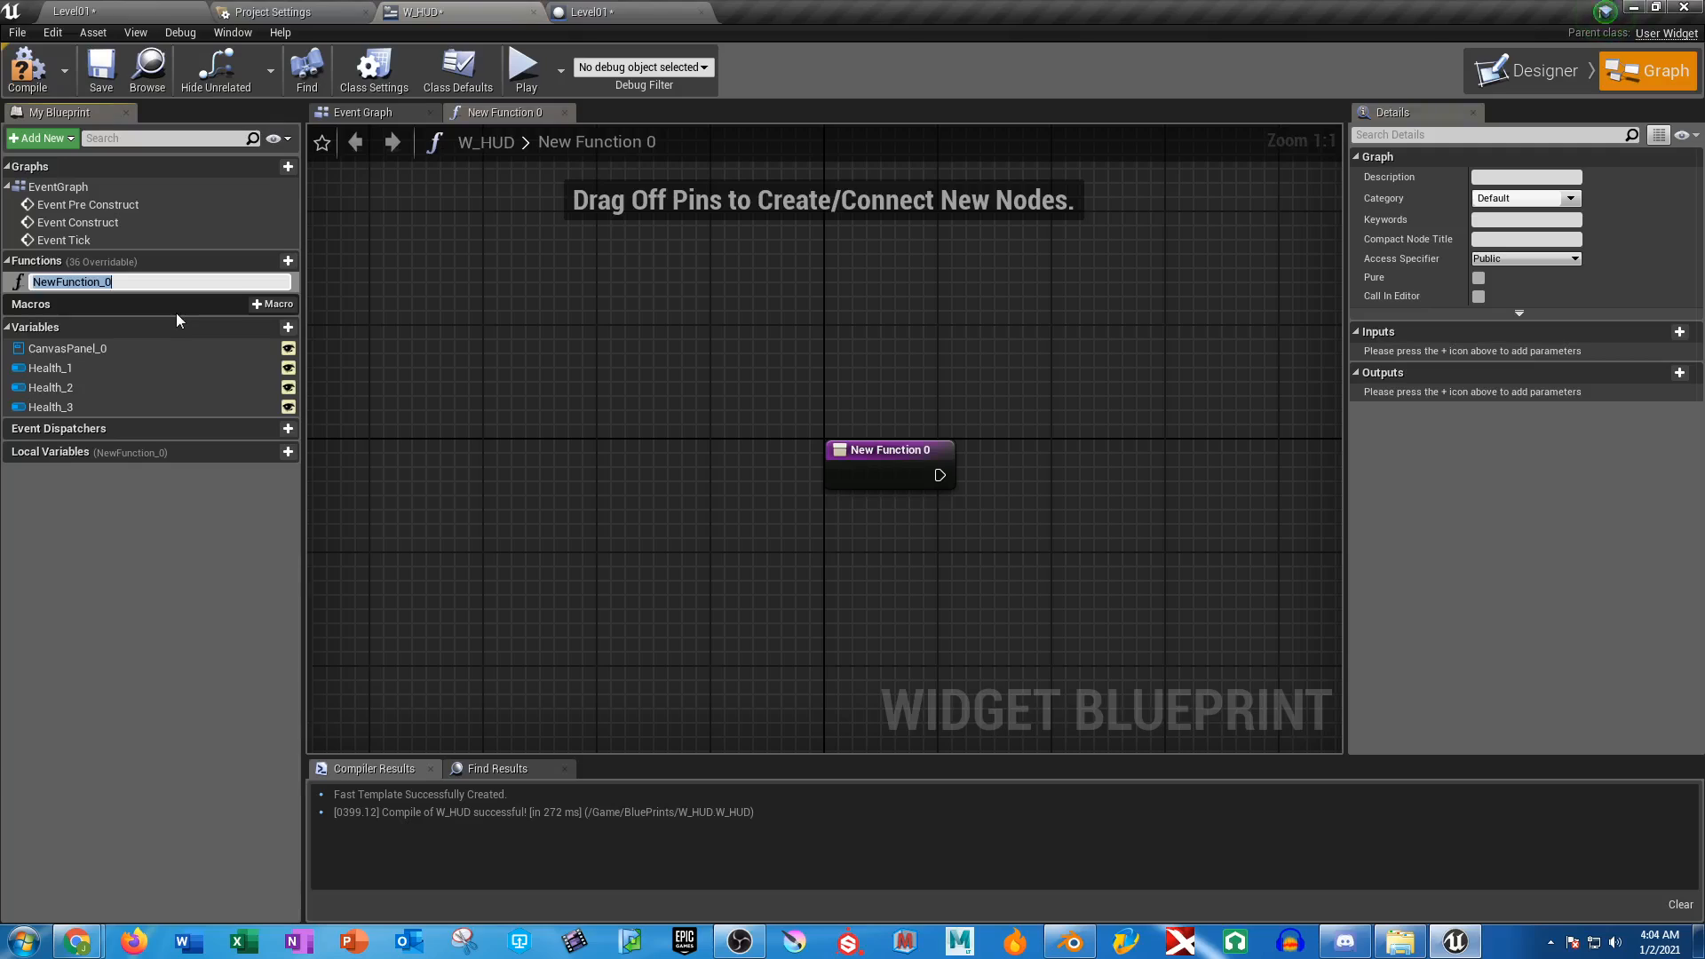
text(Incrase)
key(BackSpace)
key(BackSpace)
key(BackSpace)
text(easeHealth)
key(Return)
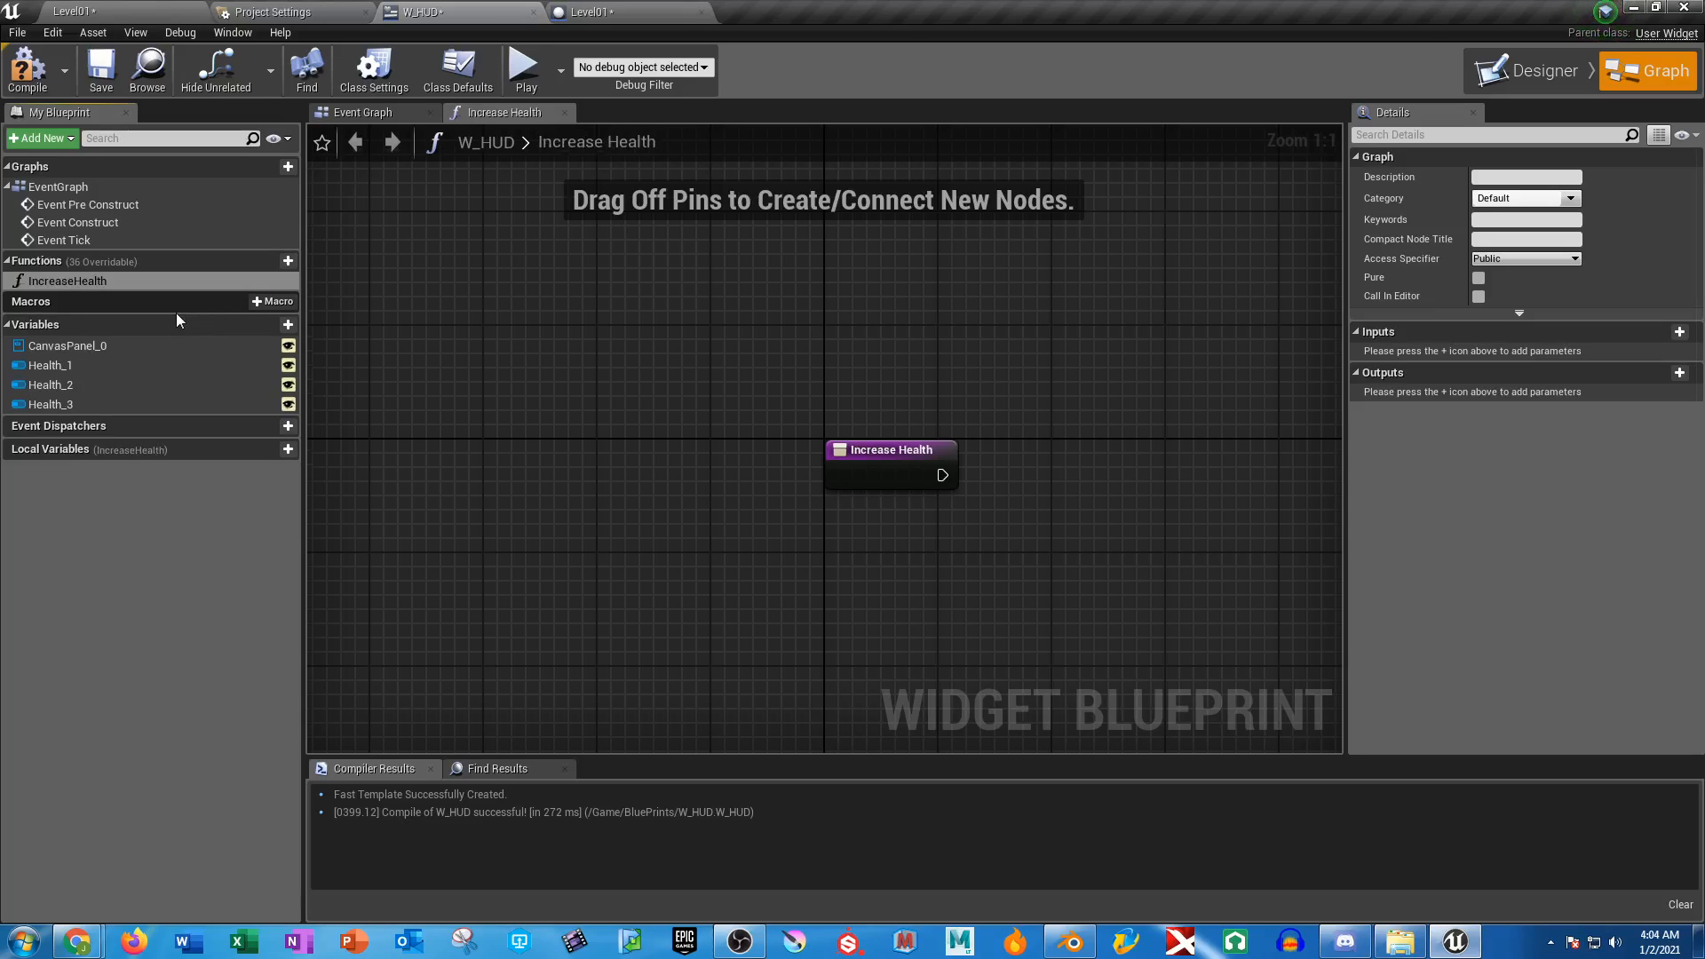
Add a variable named CurrentHealthUpgrade to W_HUD and set its type to Integer
right_drag(902, 524, 628, 468)
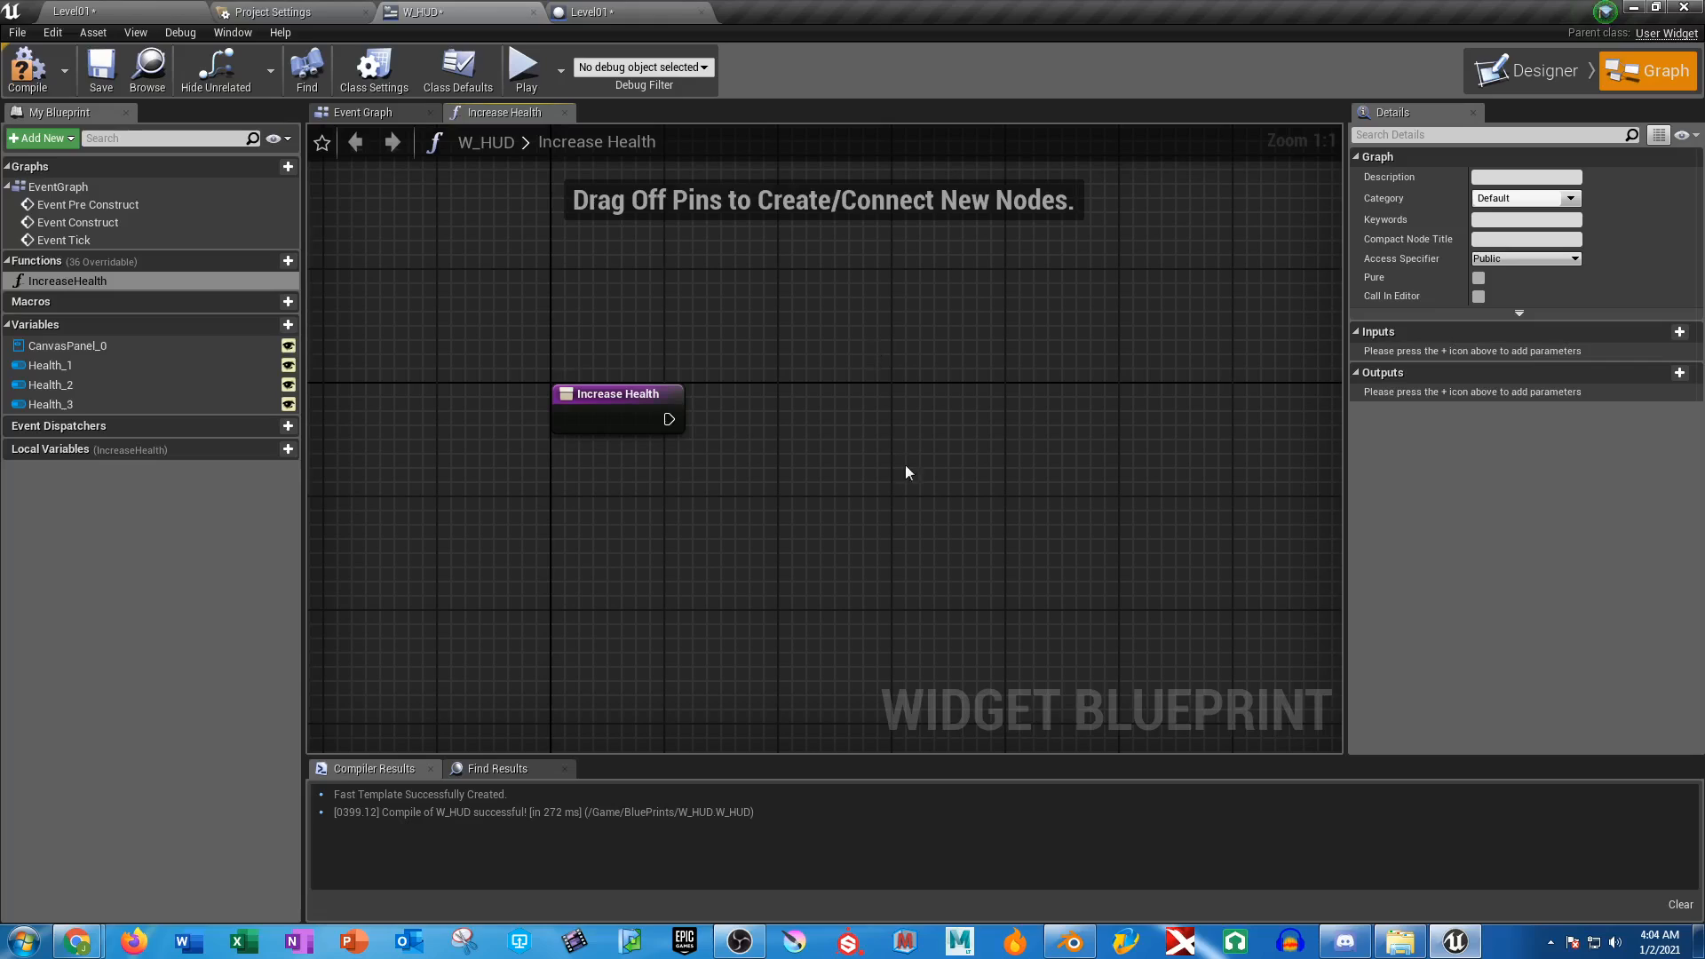
click(268, 325)
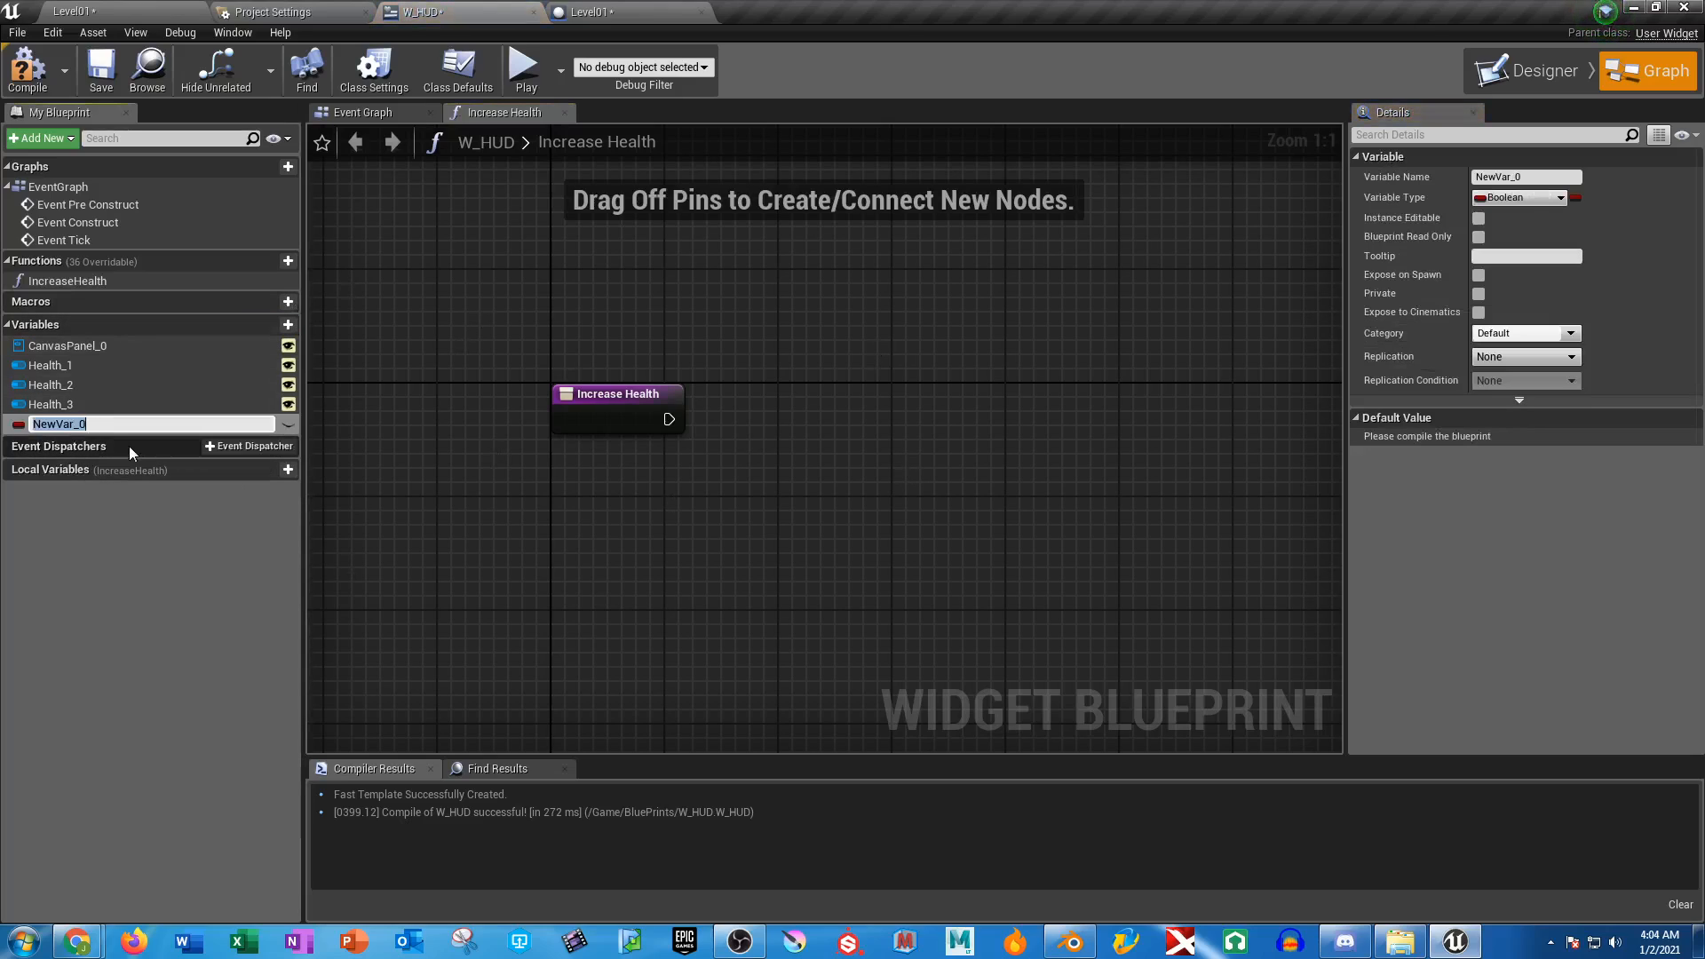
text(CurrentHealth)
key(Return)
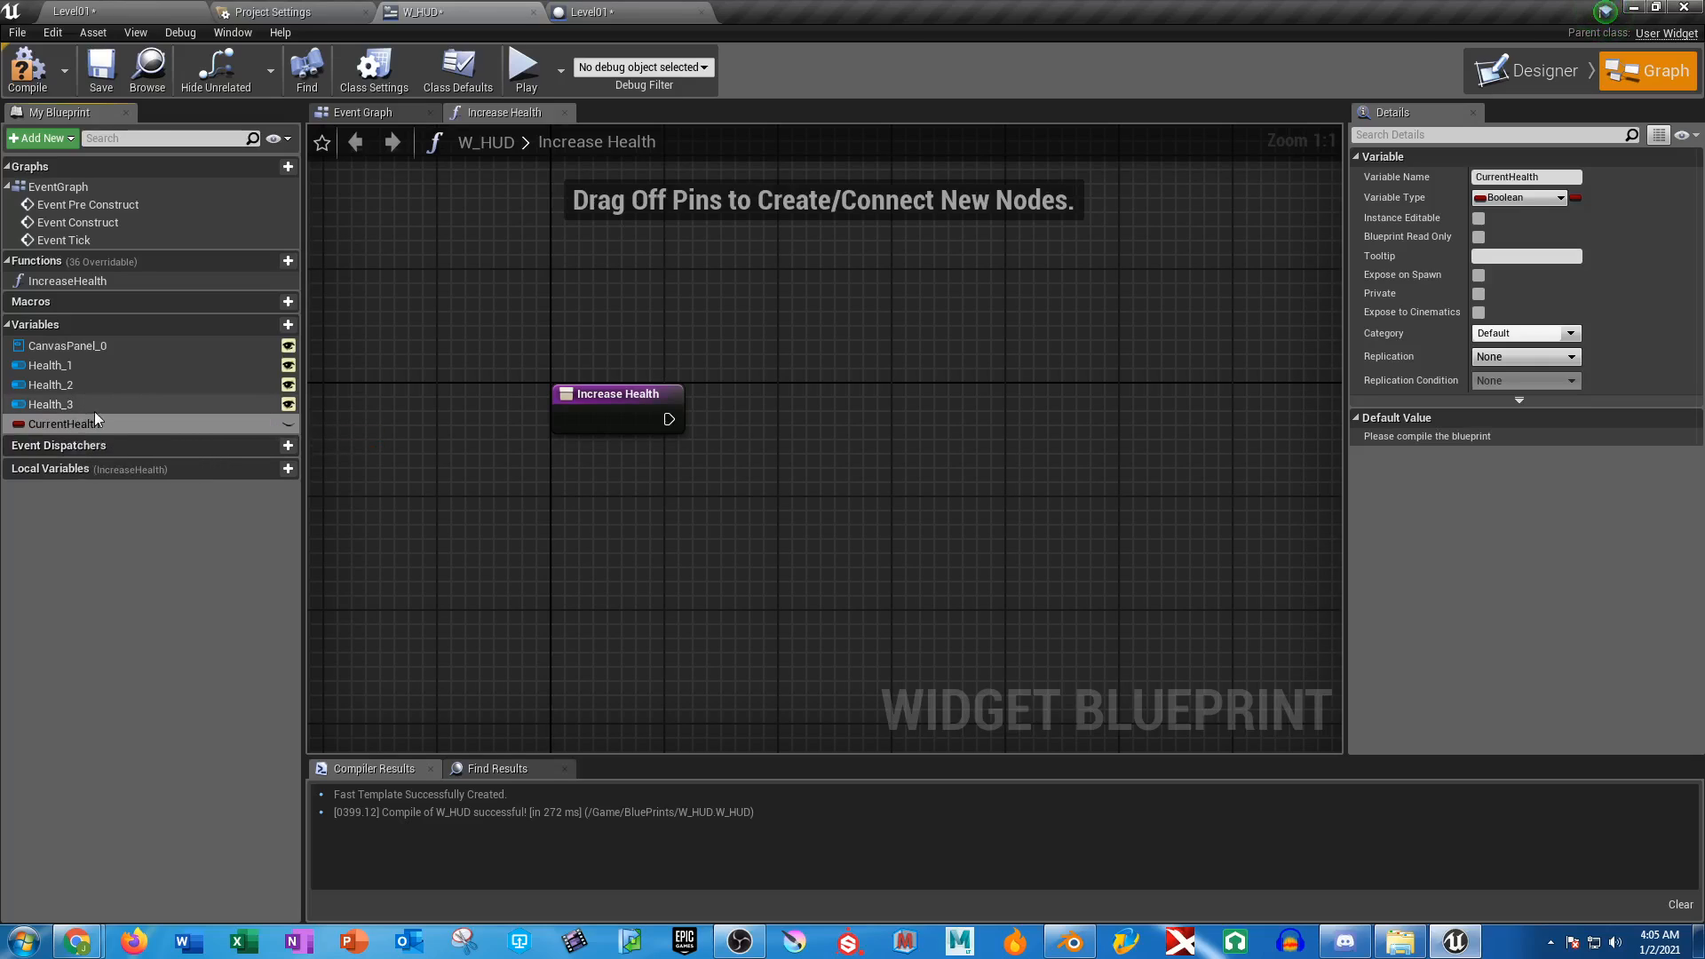
click(91, 424)
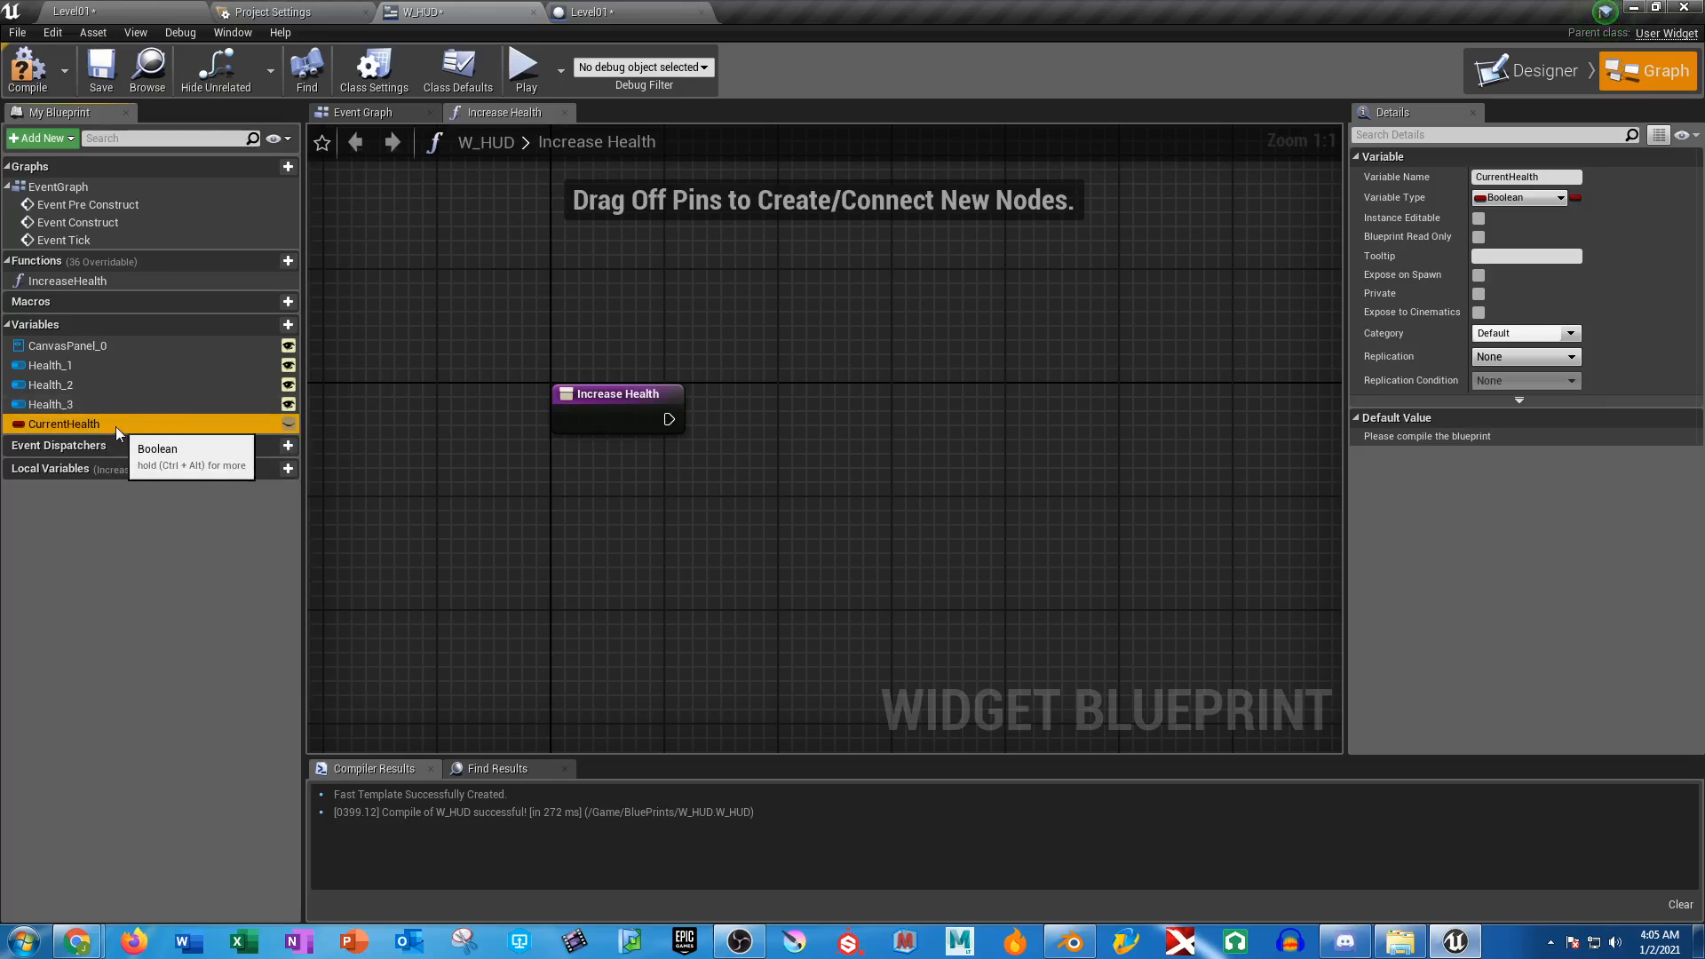
click(1555, 178)
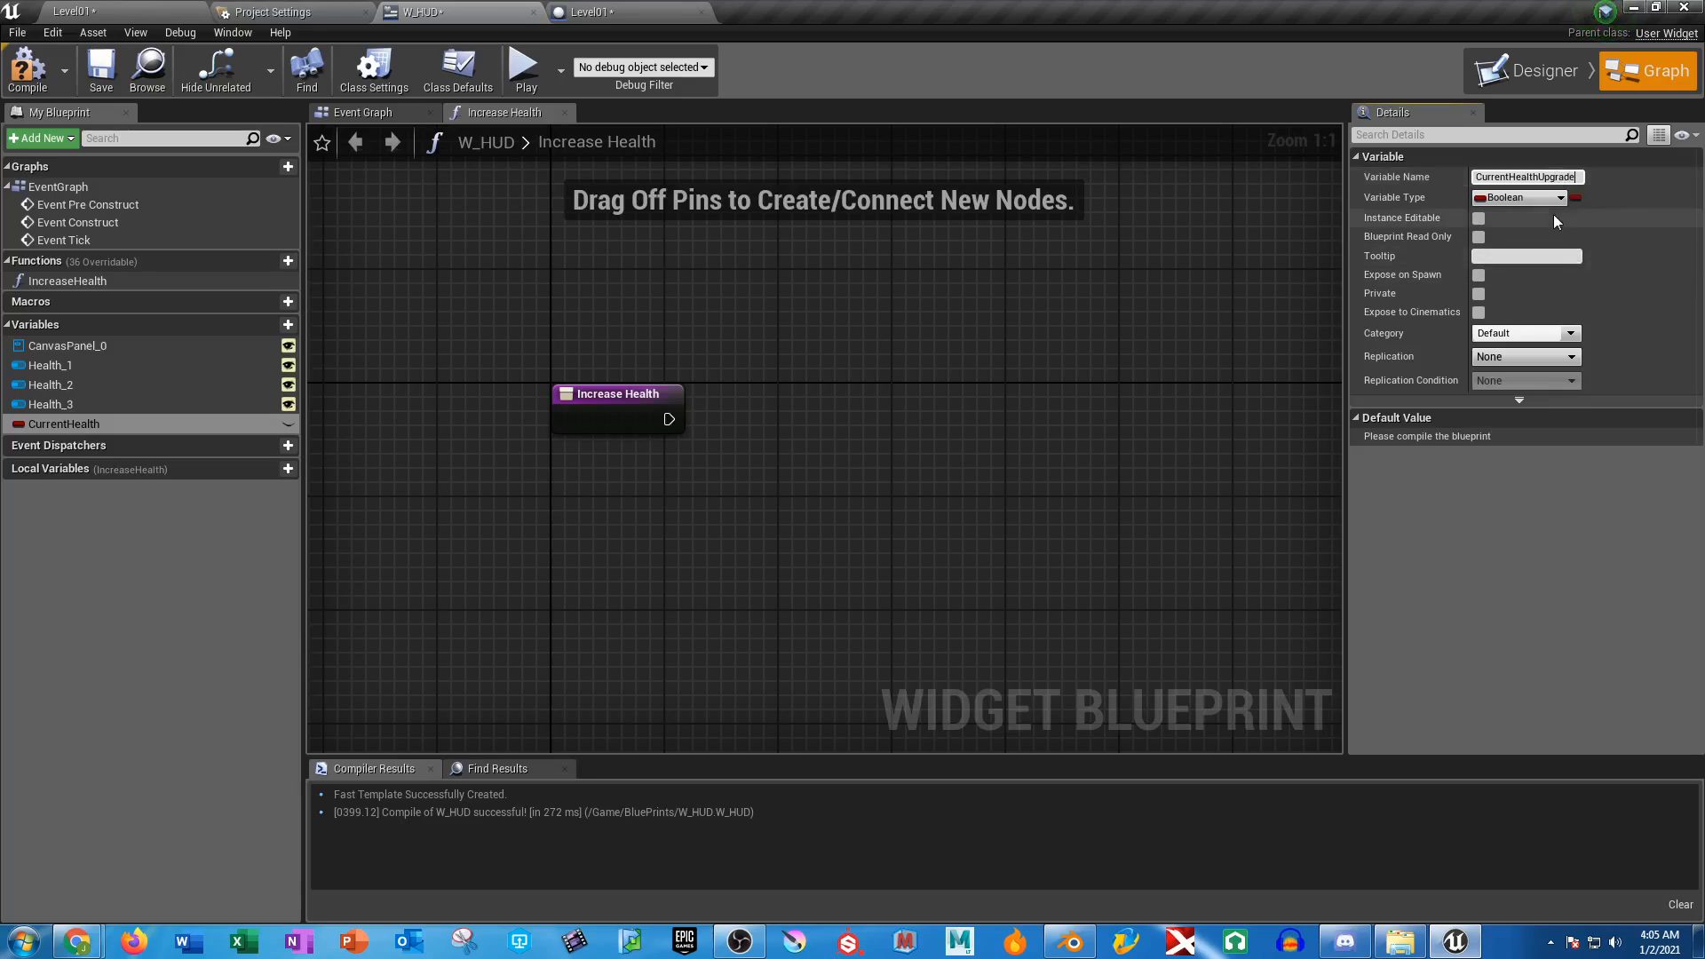
click(1556, 199)
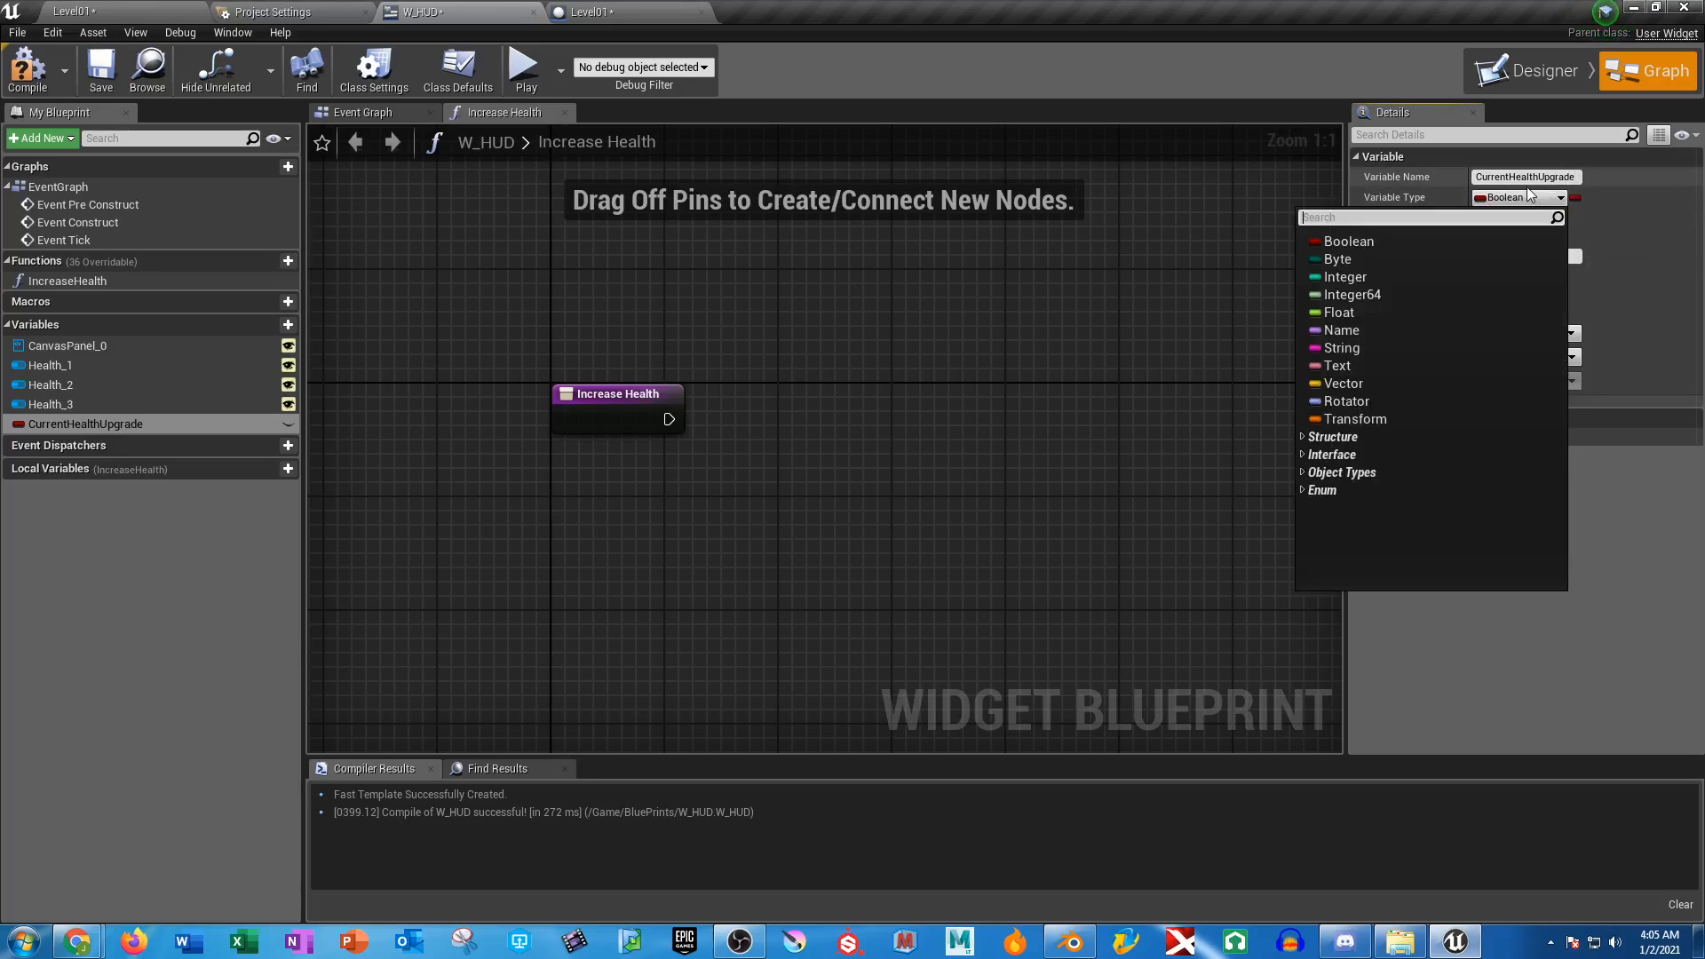
click(1361, 279)
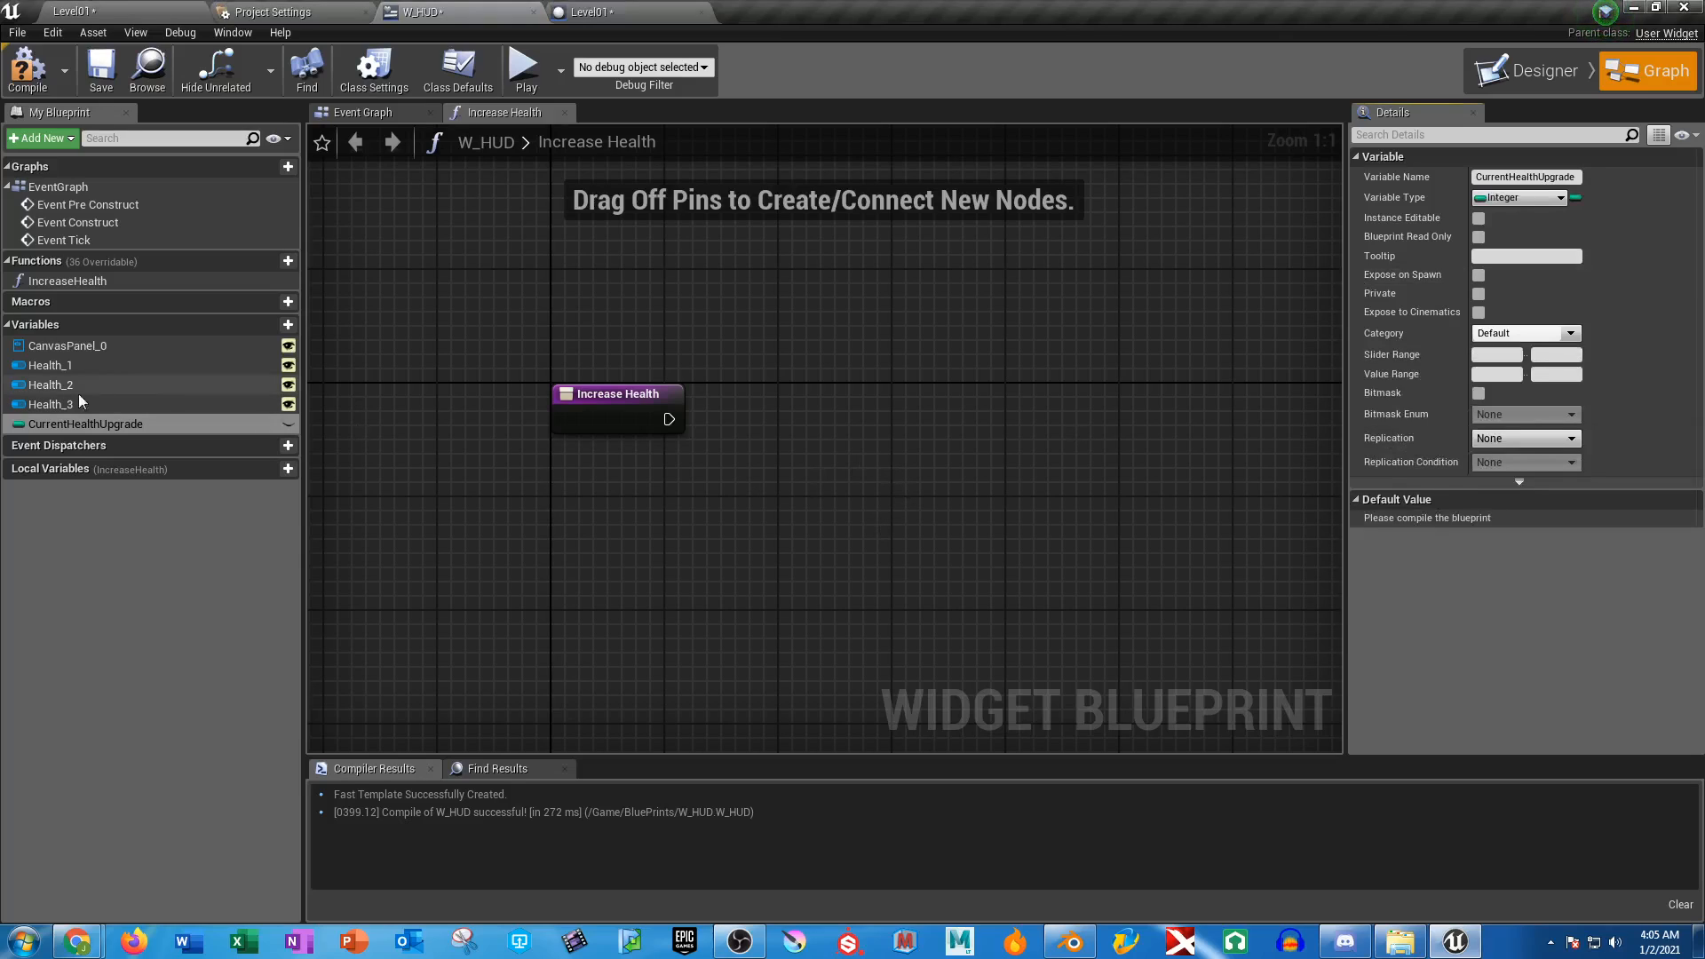
Place a getter for CurrentHealthUpgrade in the IncreaseHealth function, feed it into an increment (++) node, and run that node from the function entry
mouse_move(89, 423)
mouse_down()
mouse_move(702, 475)
mouse_move(992, 472)
mouse_move(515, 487)
mouse_move(541, 486)
mouse_up()
click(1071, 493)
drag(657, 482, 775, 467)
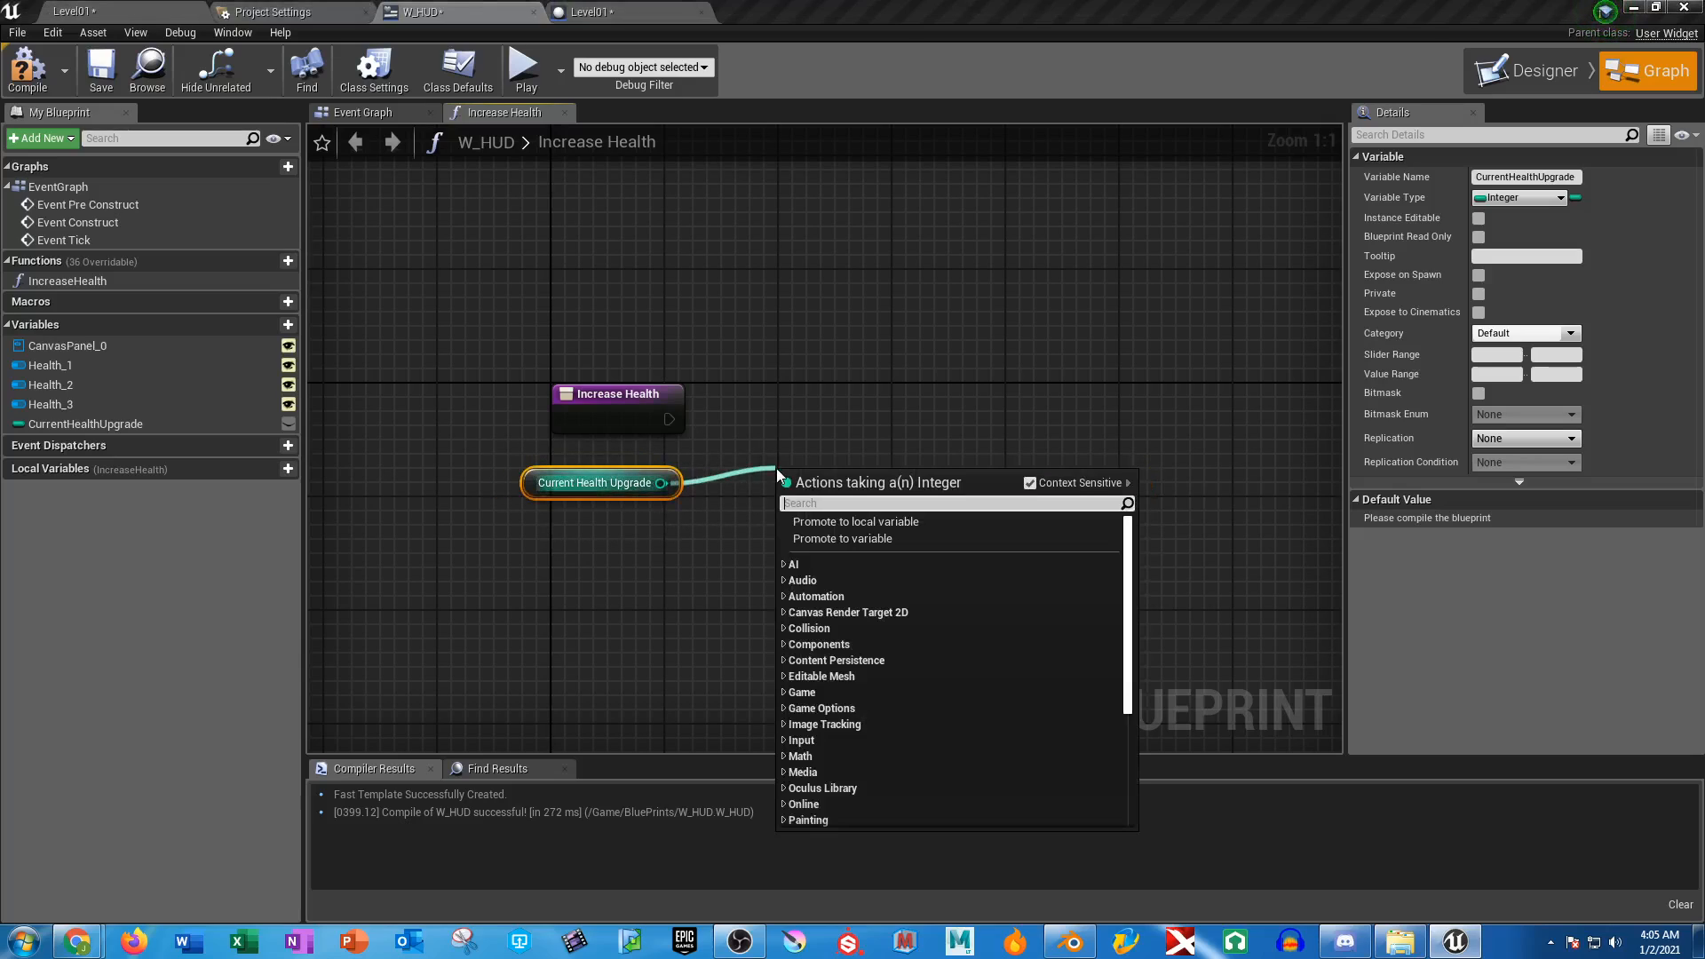
text(++)
click(849, 555)
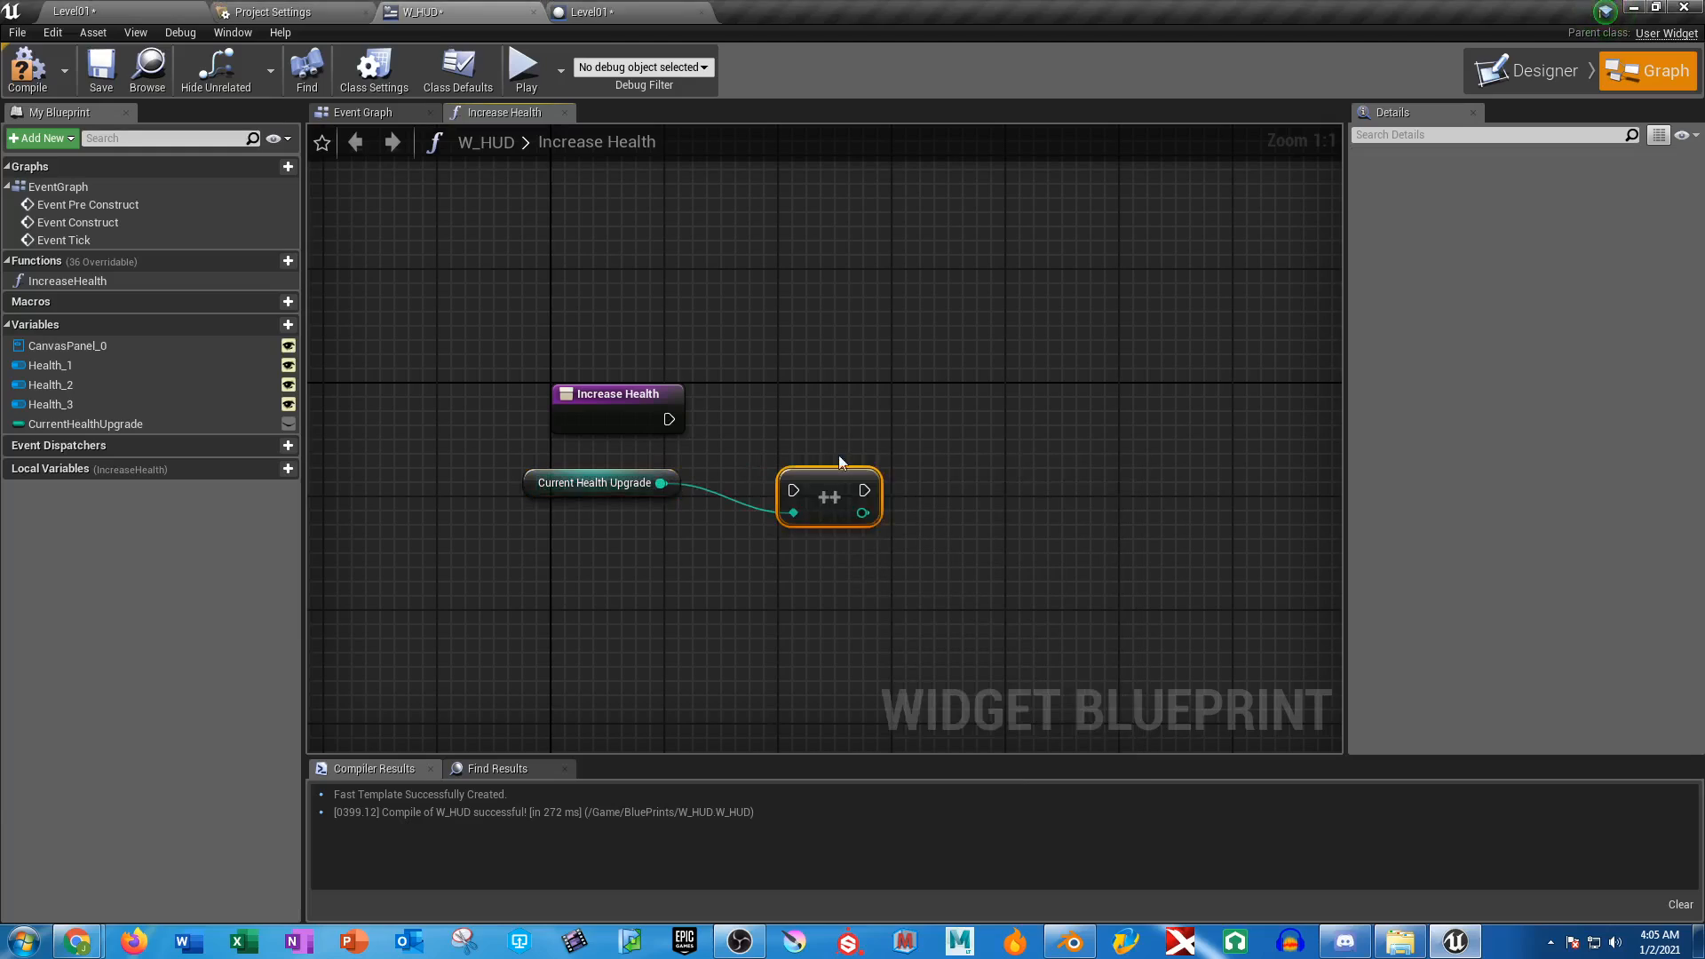
drag(668, 418, 758, 414)
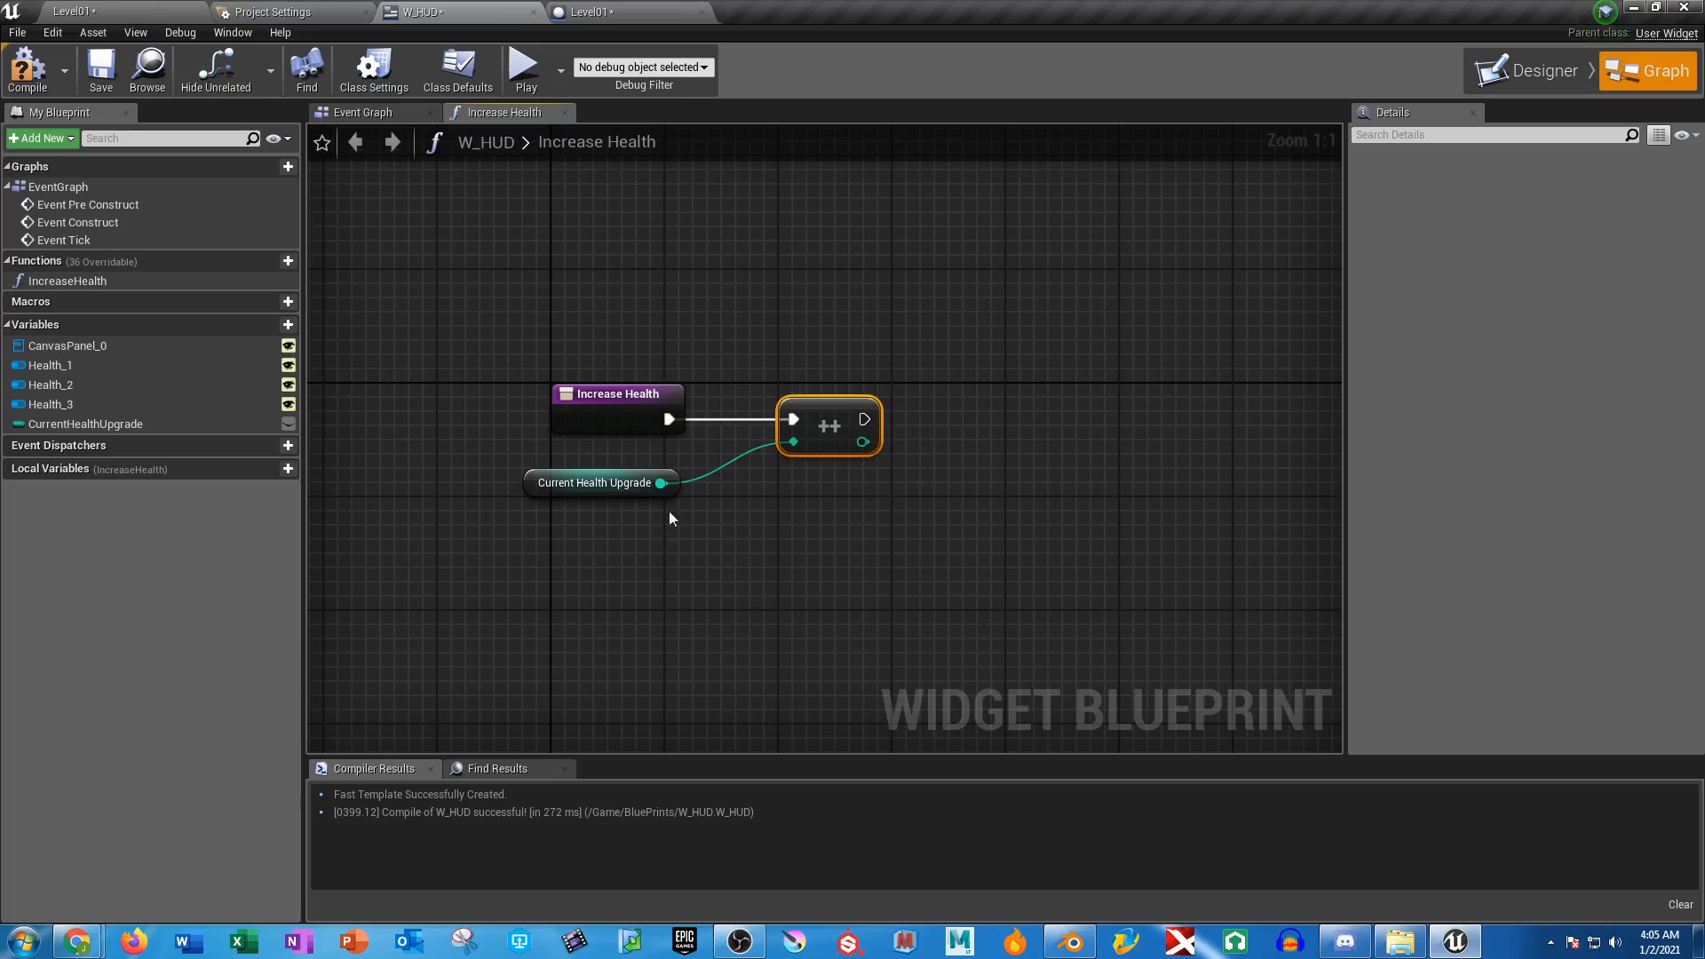
Add a Set CurrentHealthUpgrade node wired after the ++ node's execution and value outputs, and compile W_HUD
drag(72, 421, 1003, 440)
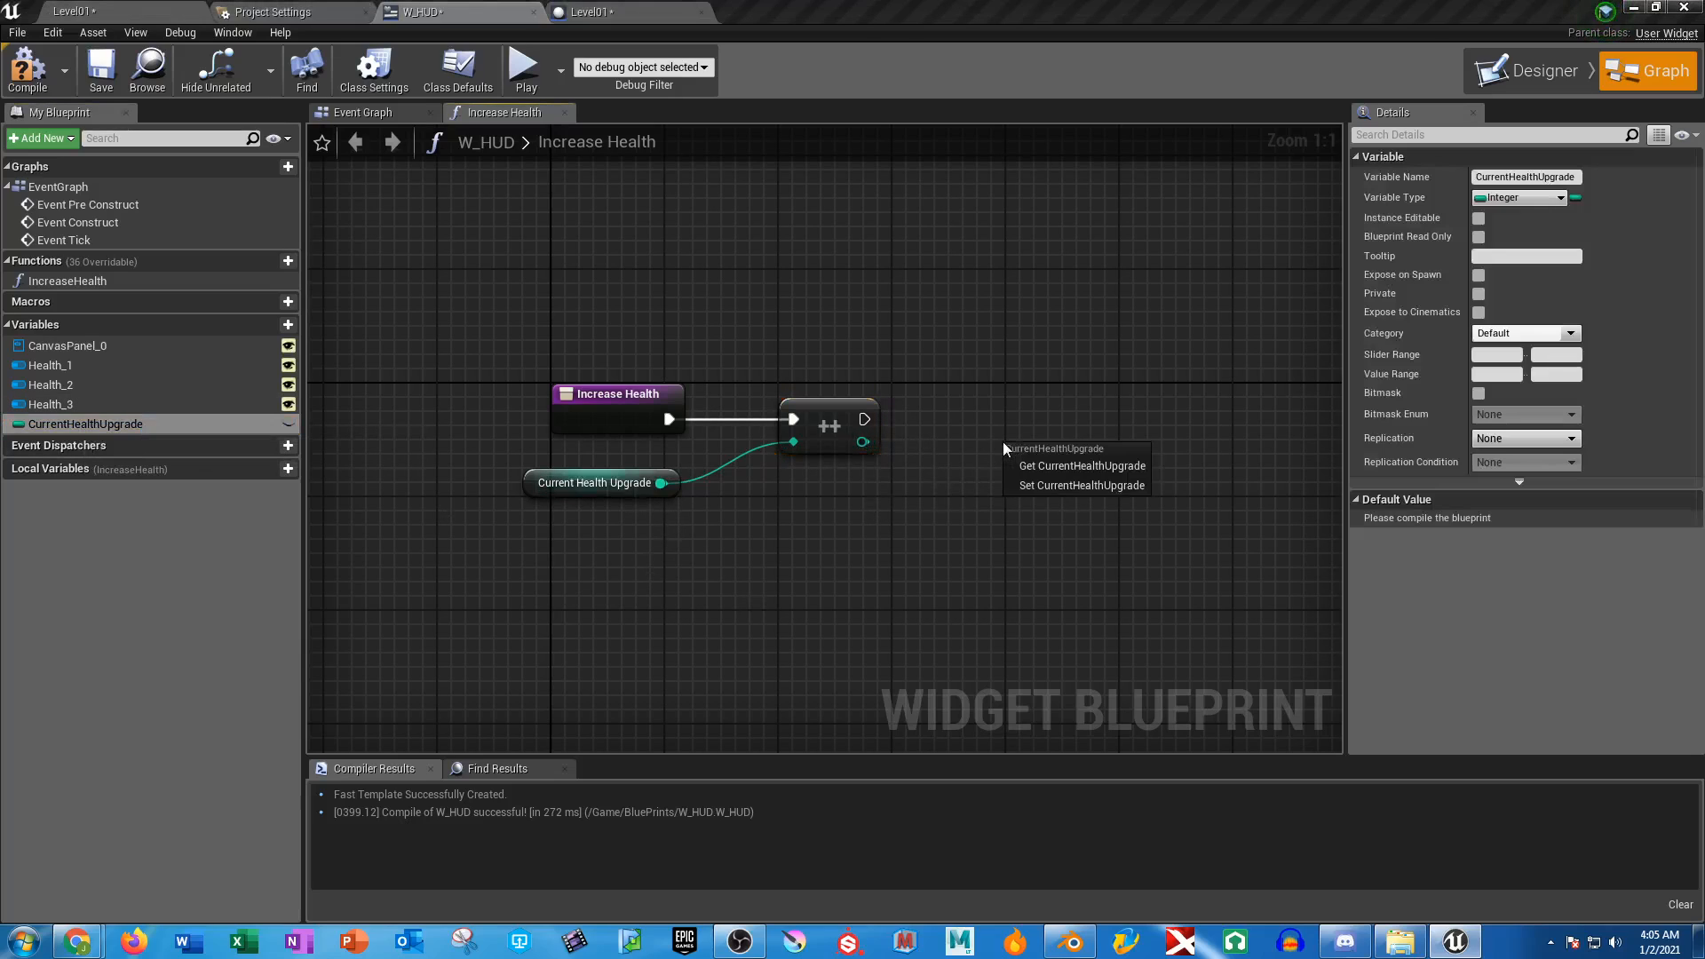
click(1065, 493)
drag(1069, 488, 998, 446)
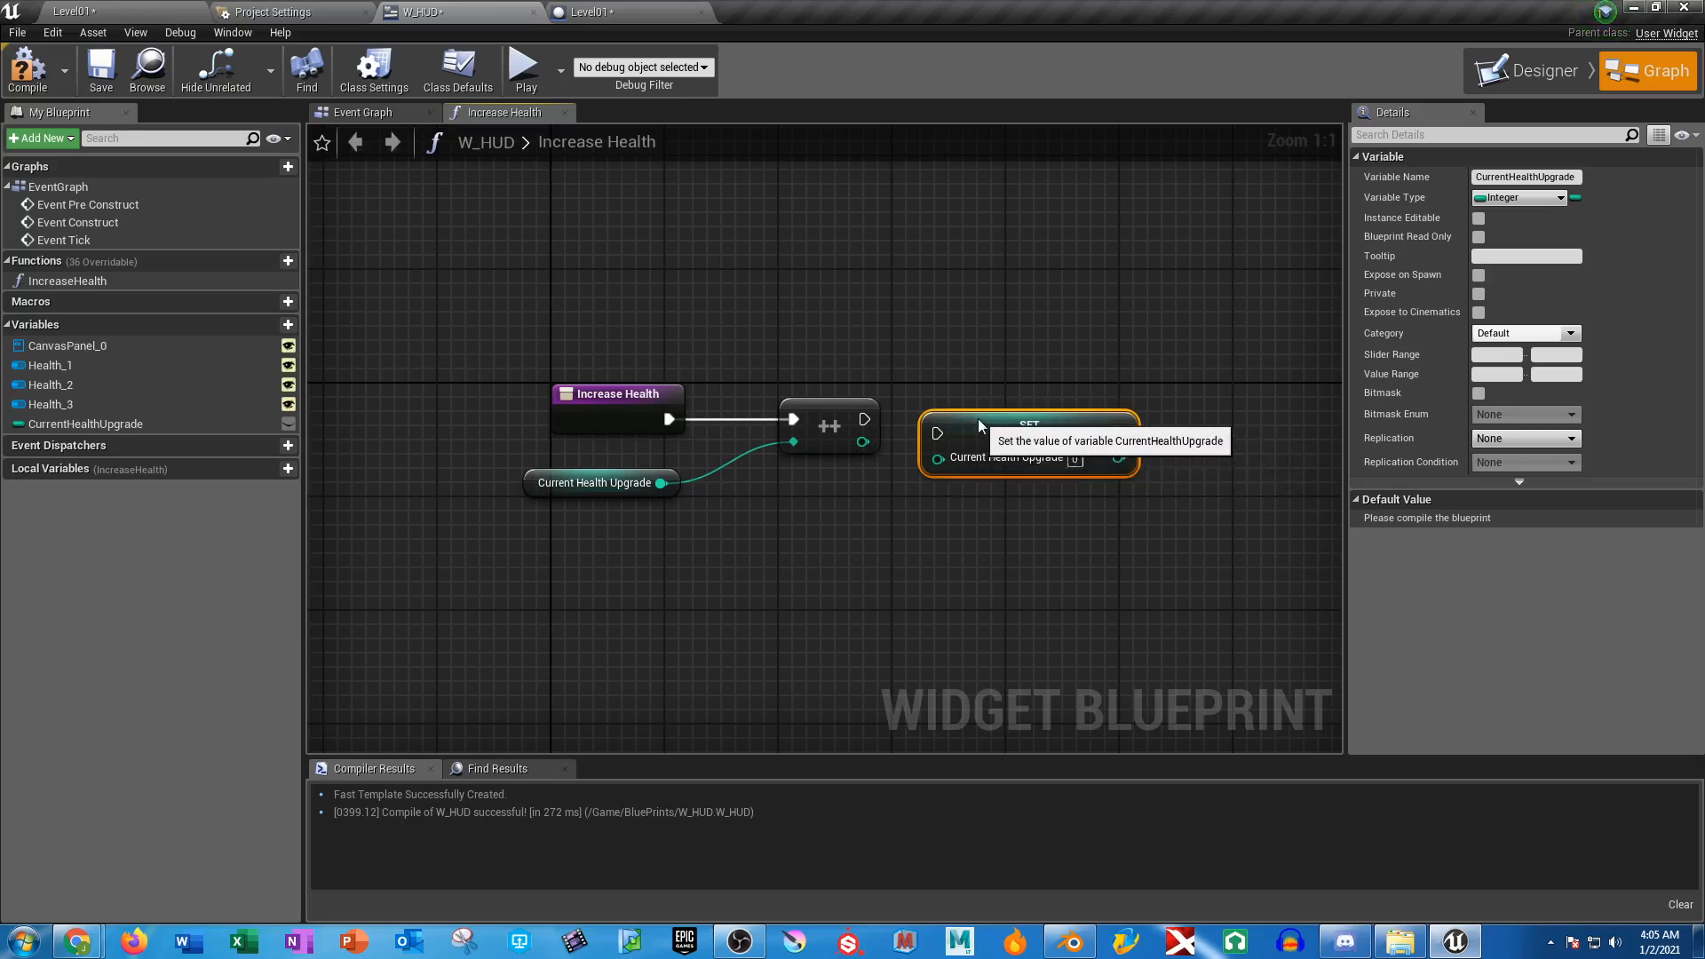
mouse_move(866, 419)
mouse_down()
mouse_move(949, 419)
mouse_move(879, 445)
mouse_move(954, 444)
mouse_up()
right_drag(1069, 577, 757, 549)
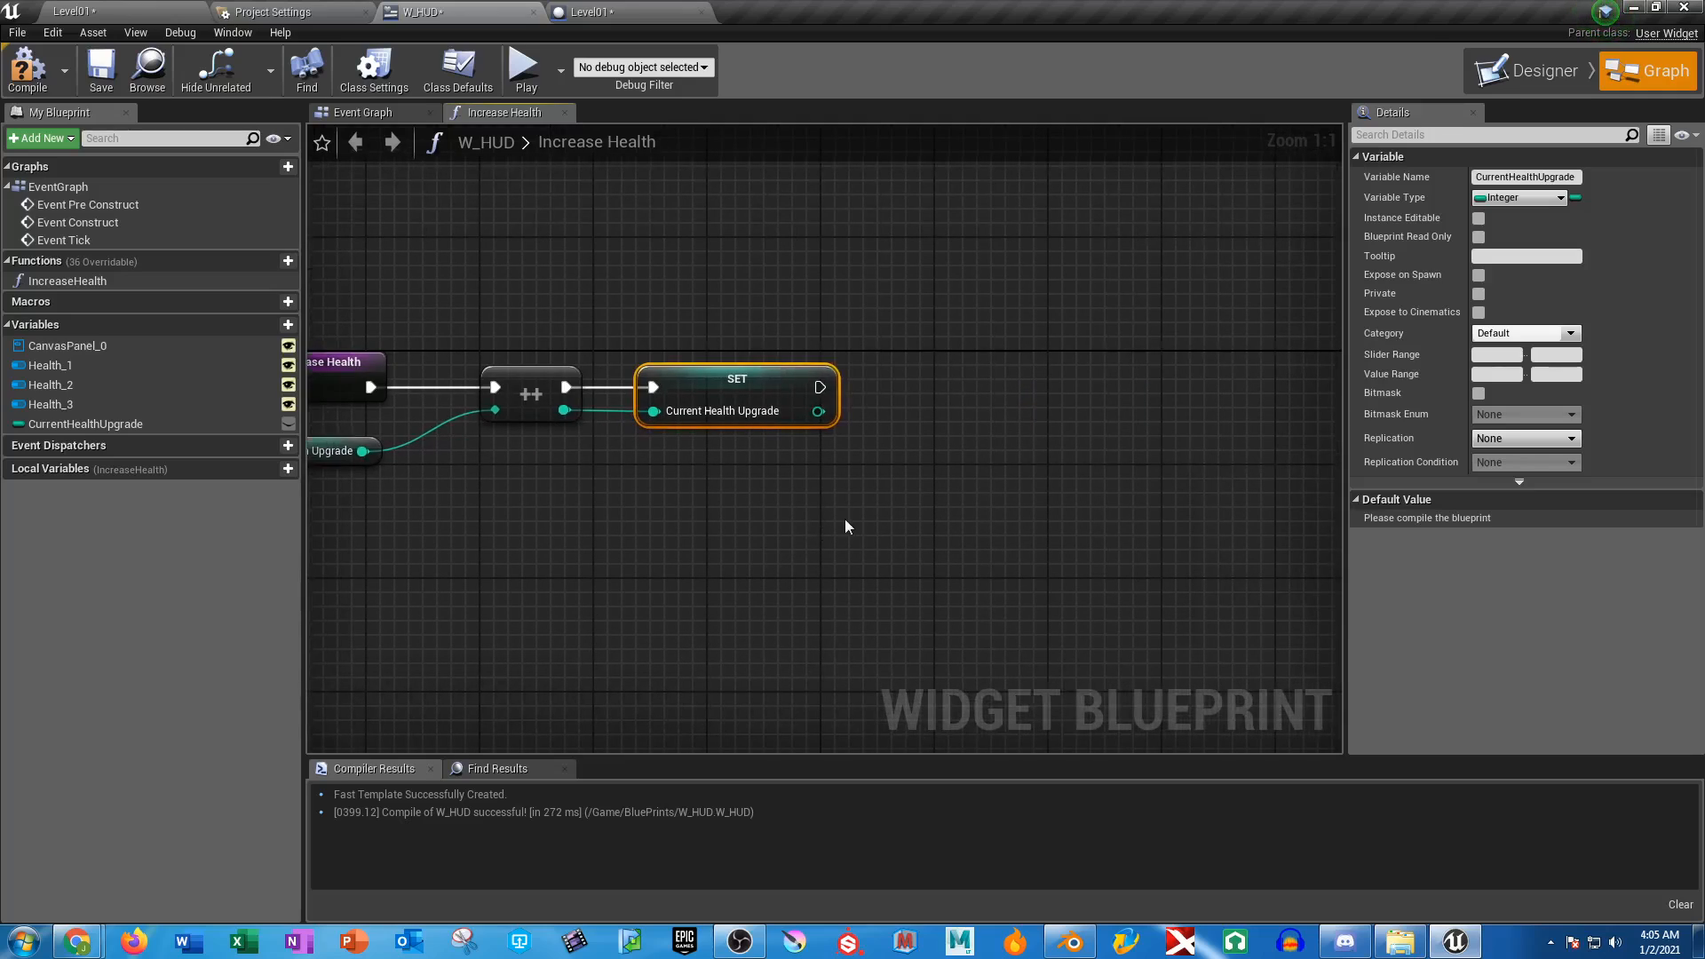
click(27, 70)
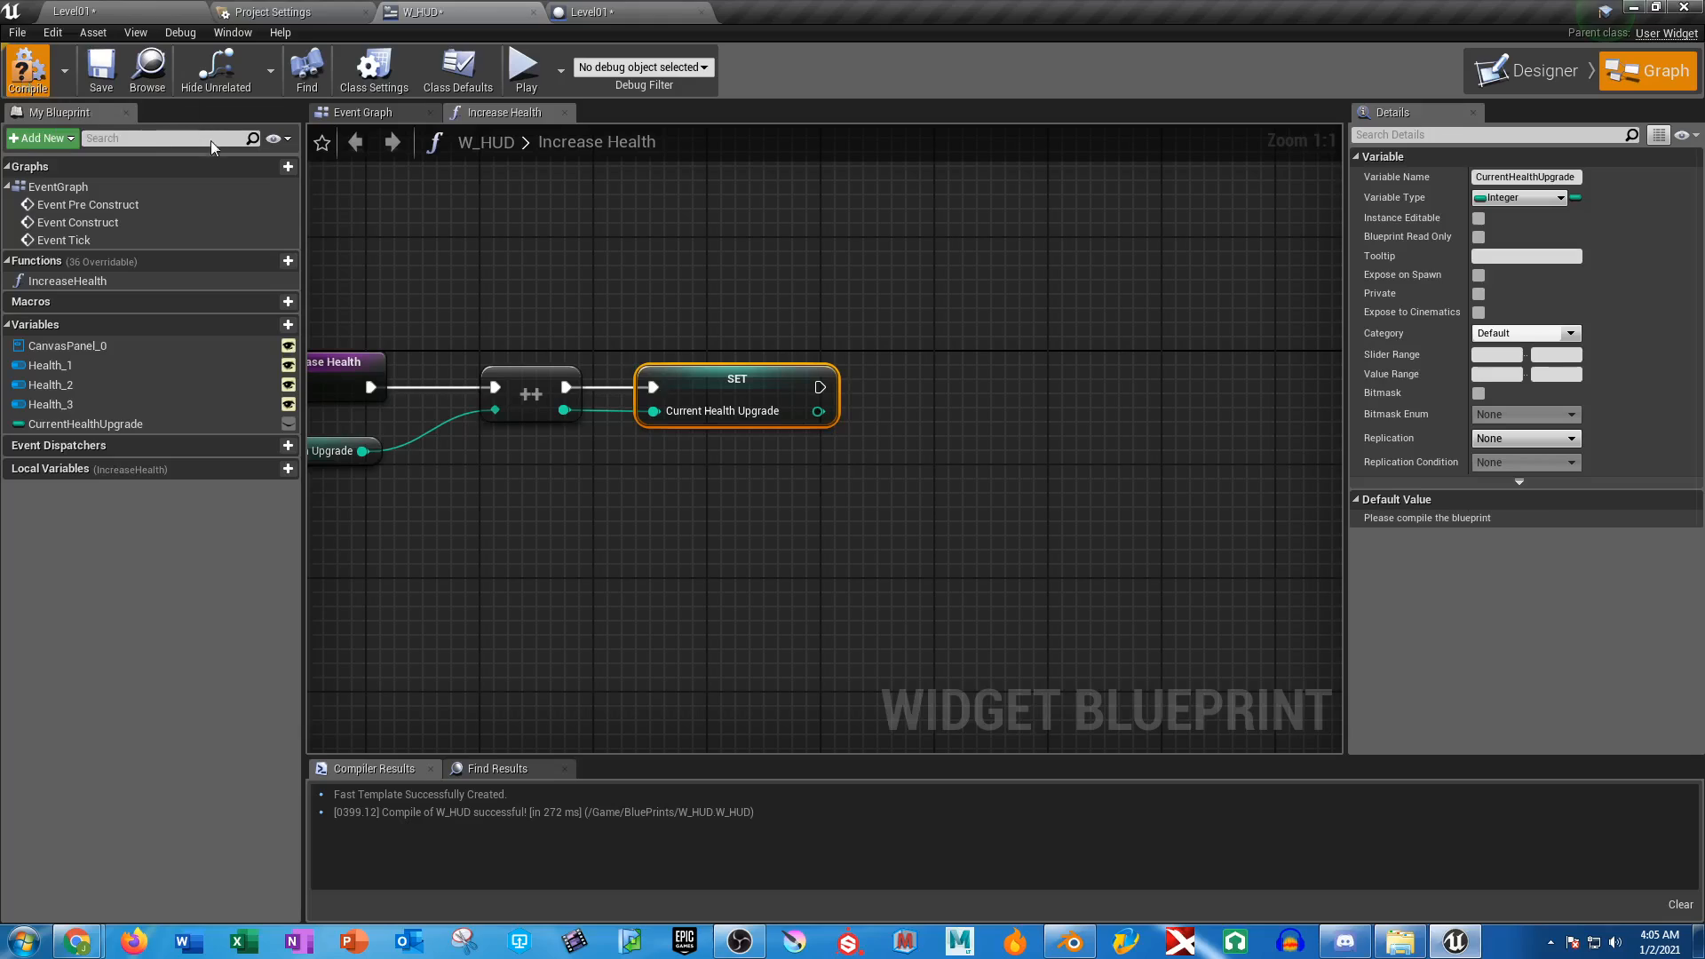
Place a call to the IncreaseHealth function in W_HUD's event graph, below and beside Event Tick
click(375, 115)
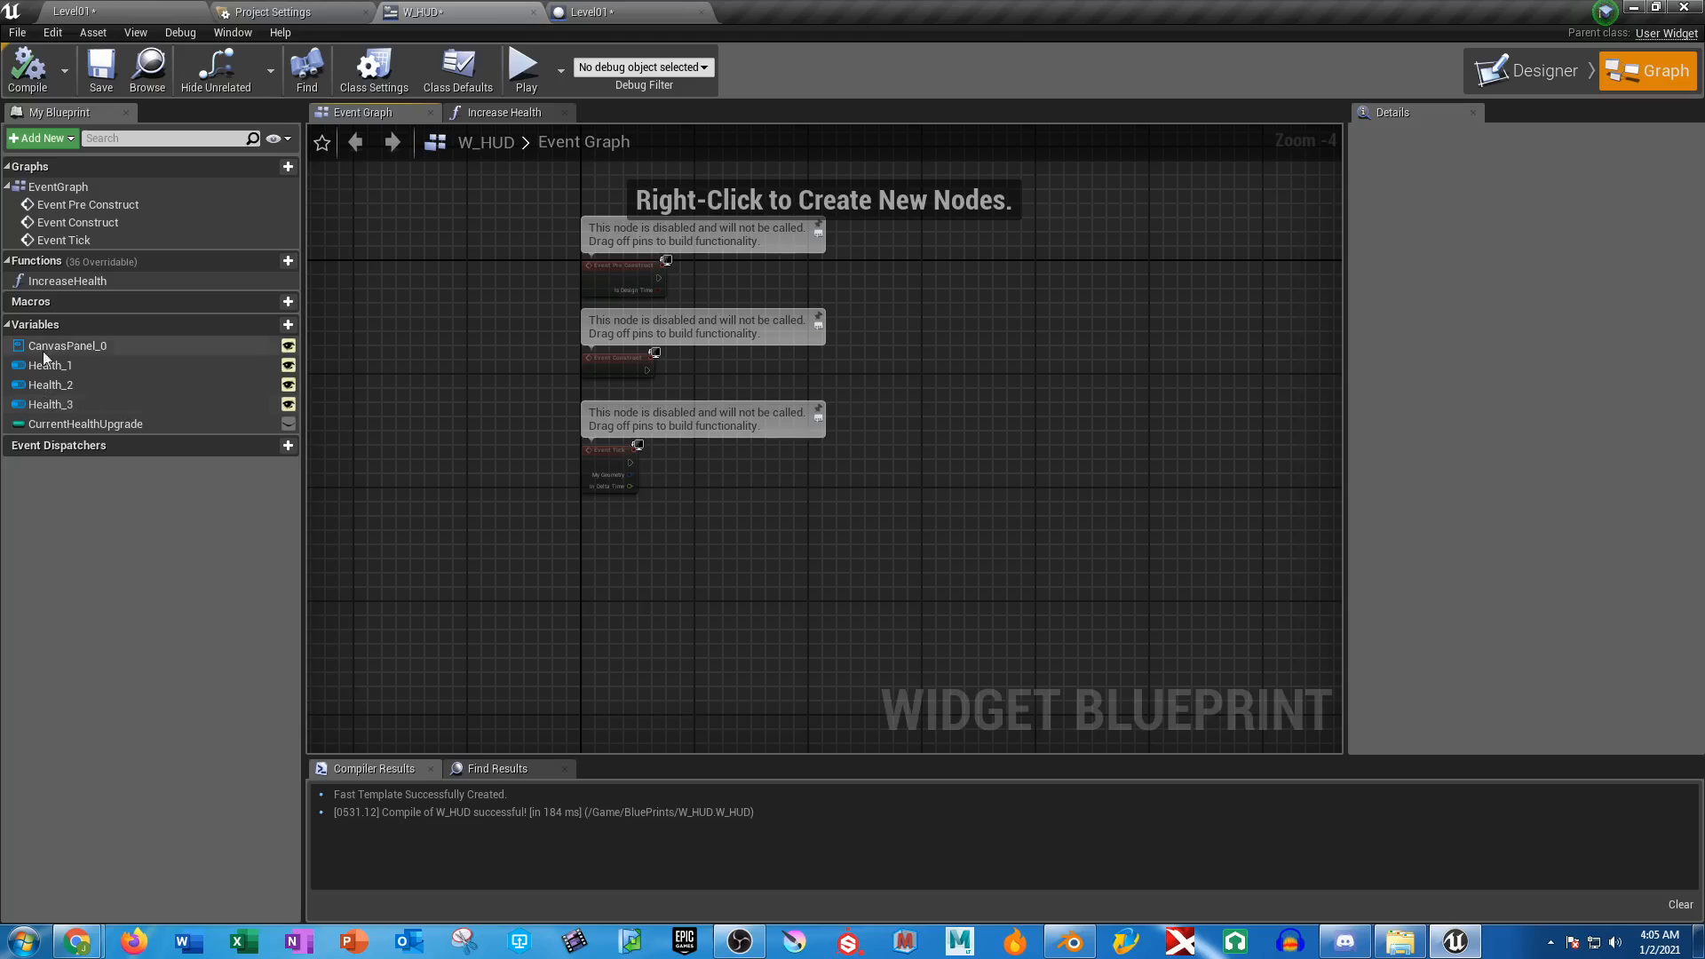
drag(71, 280, 856, 546)
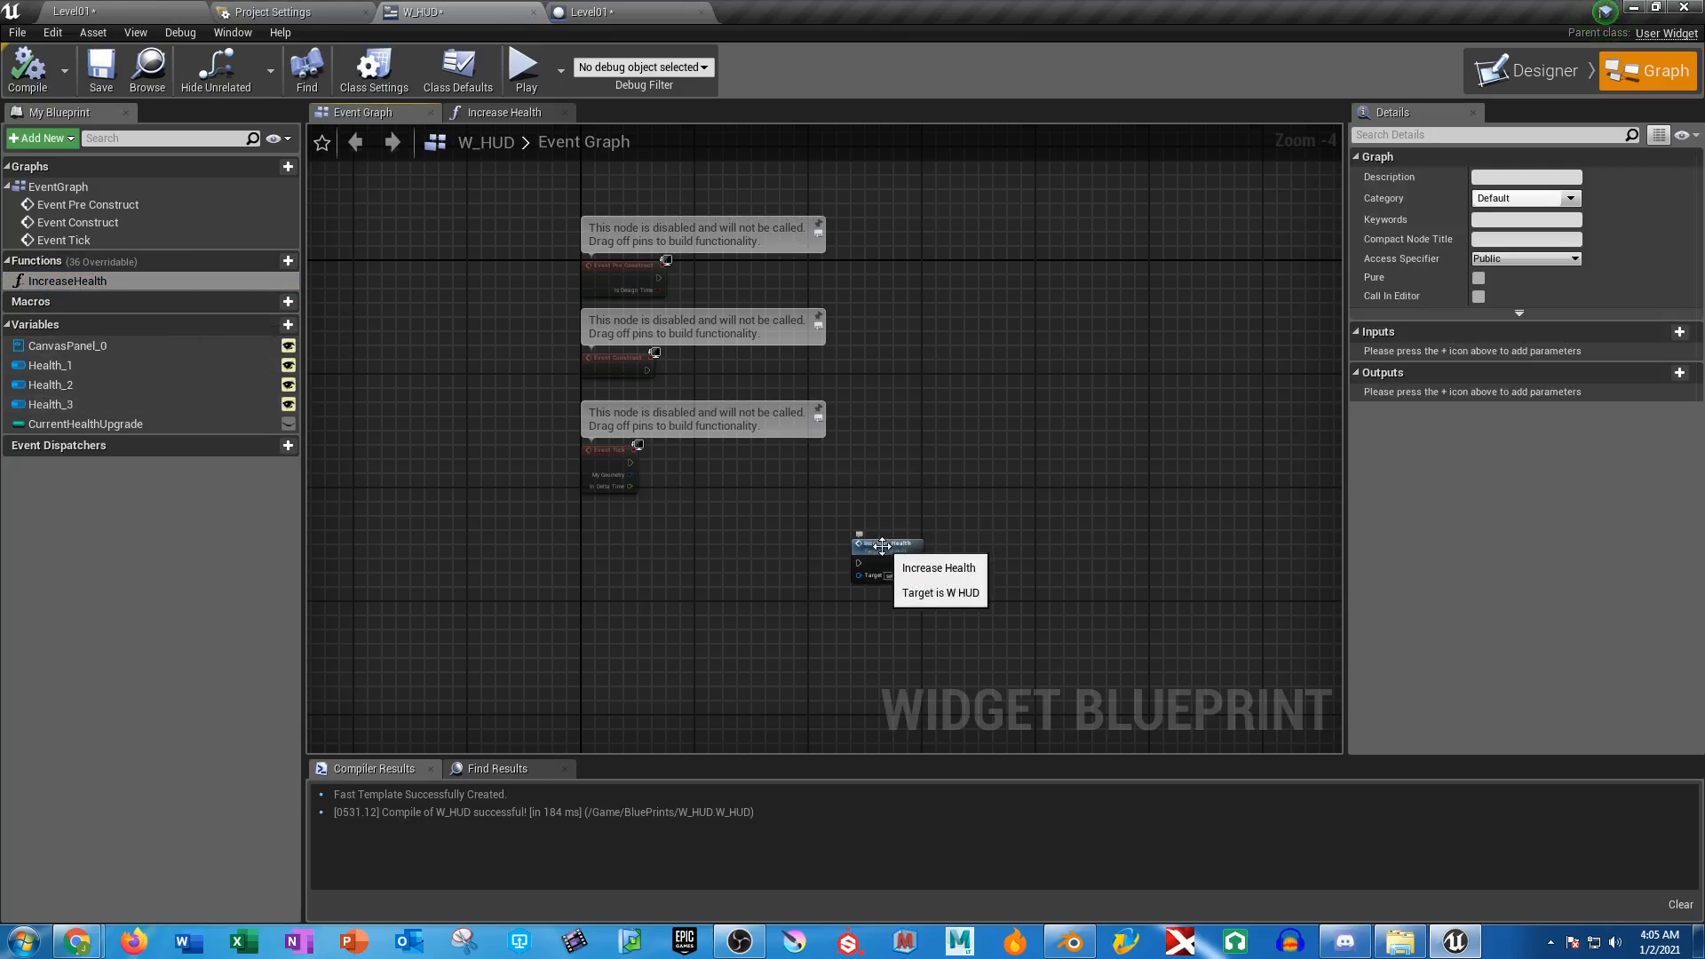
scroll(890, 492, up, 5)
right_drag(856, 397, 1193, 415)
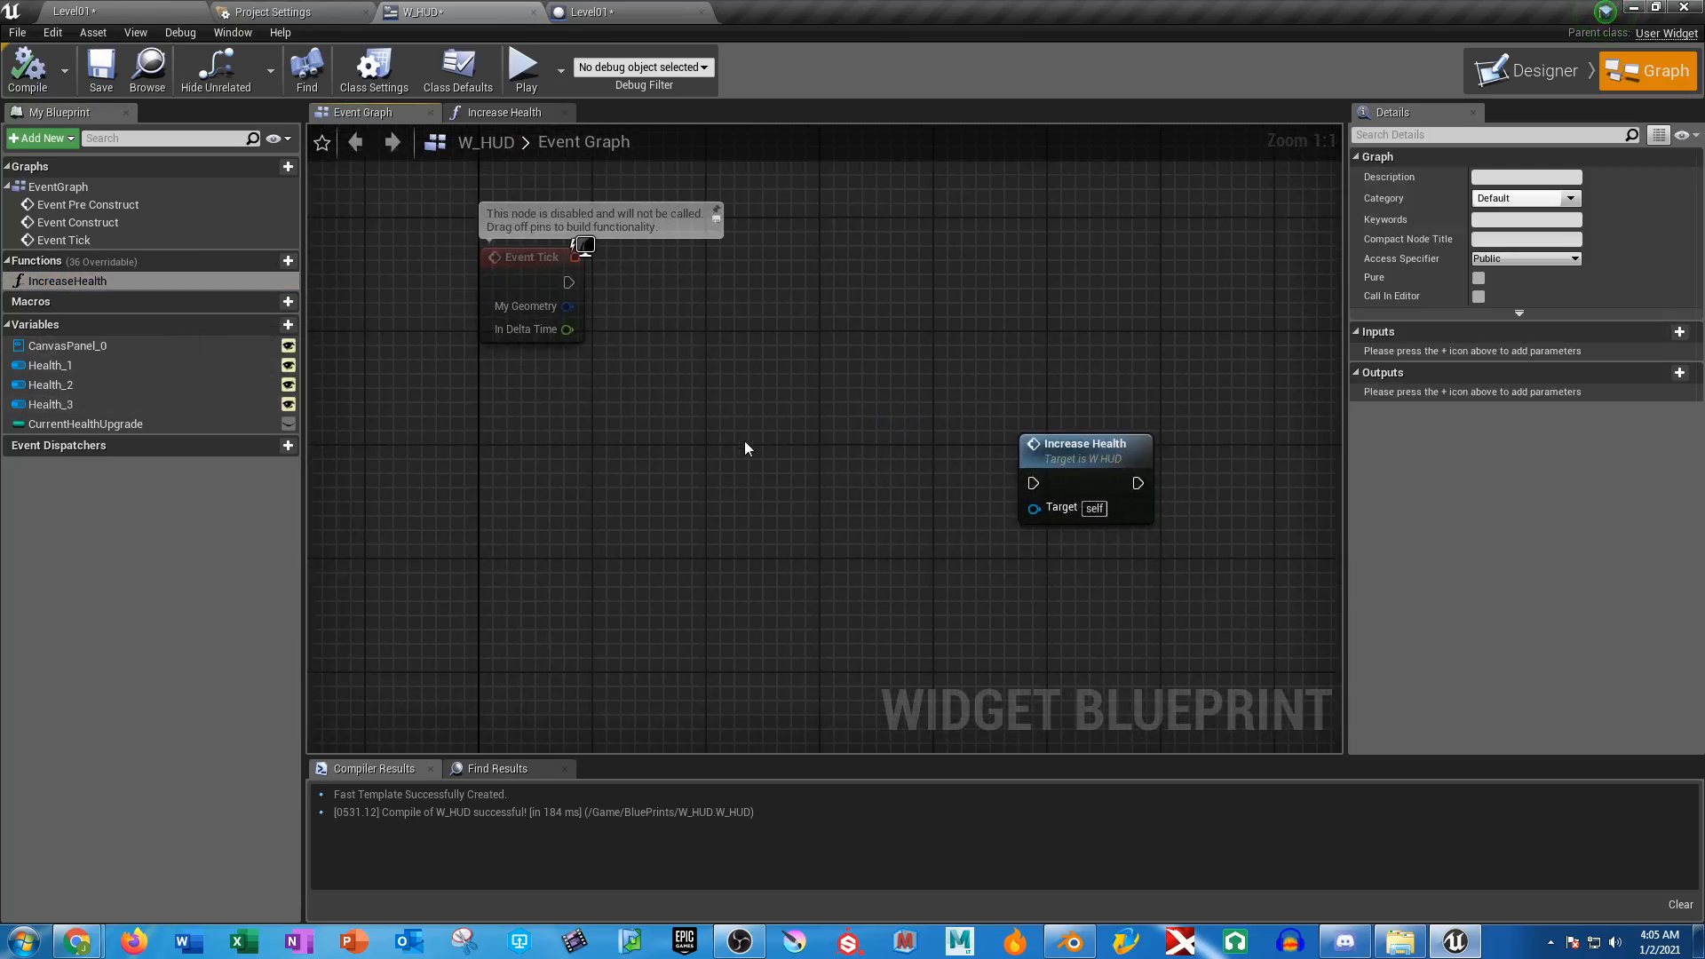
Add a custom event named IncreaseHealthPickup to W_HUD's event graph and wire its execution output to the Increase Health call
right_click(741, 467)
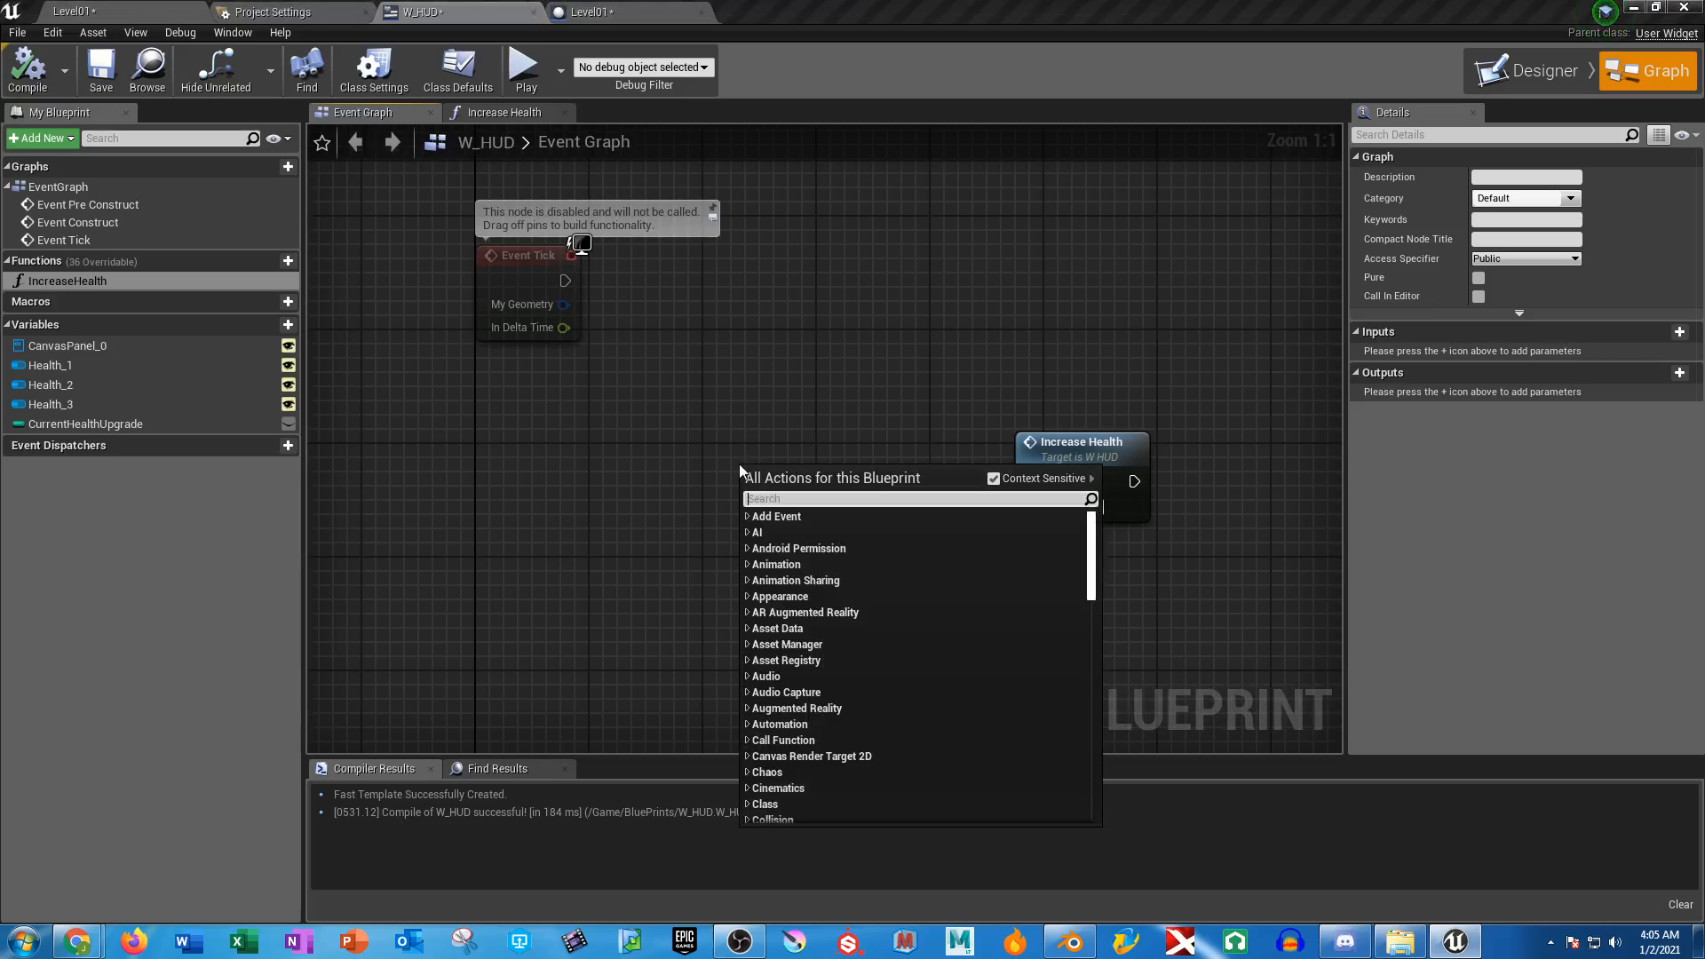
text(custom)
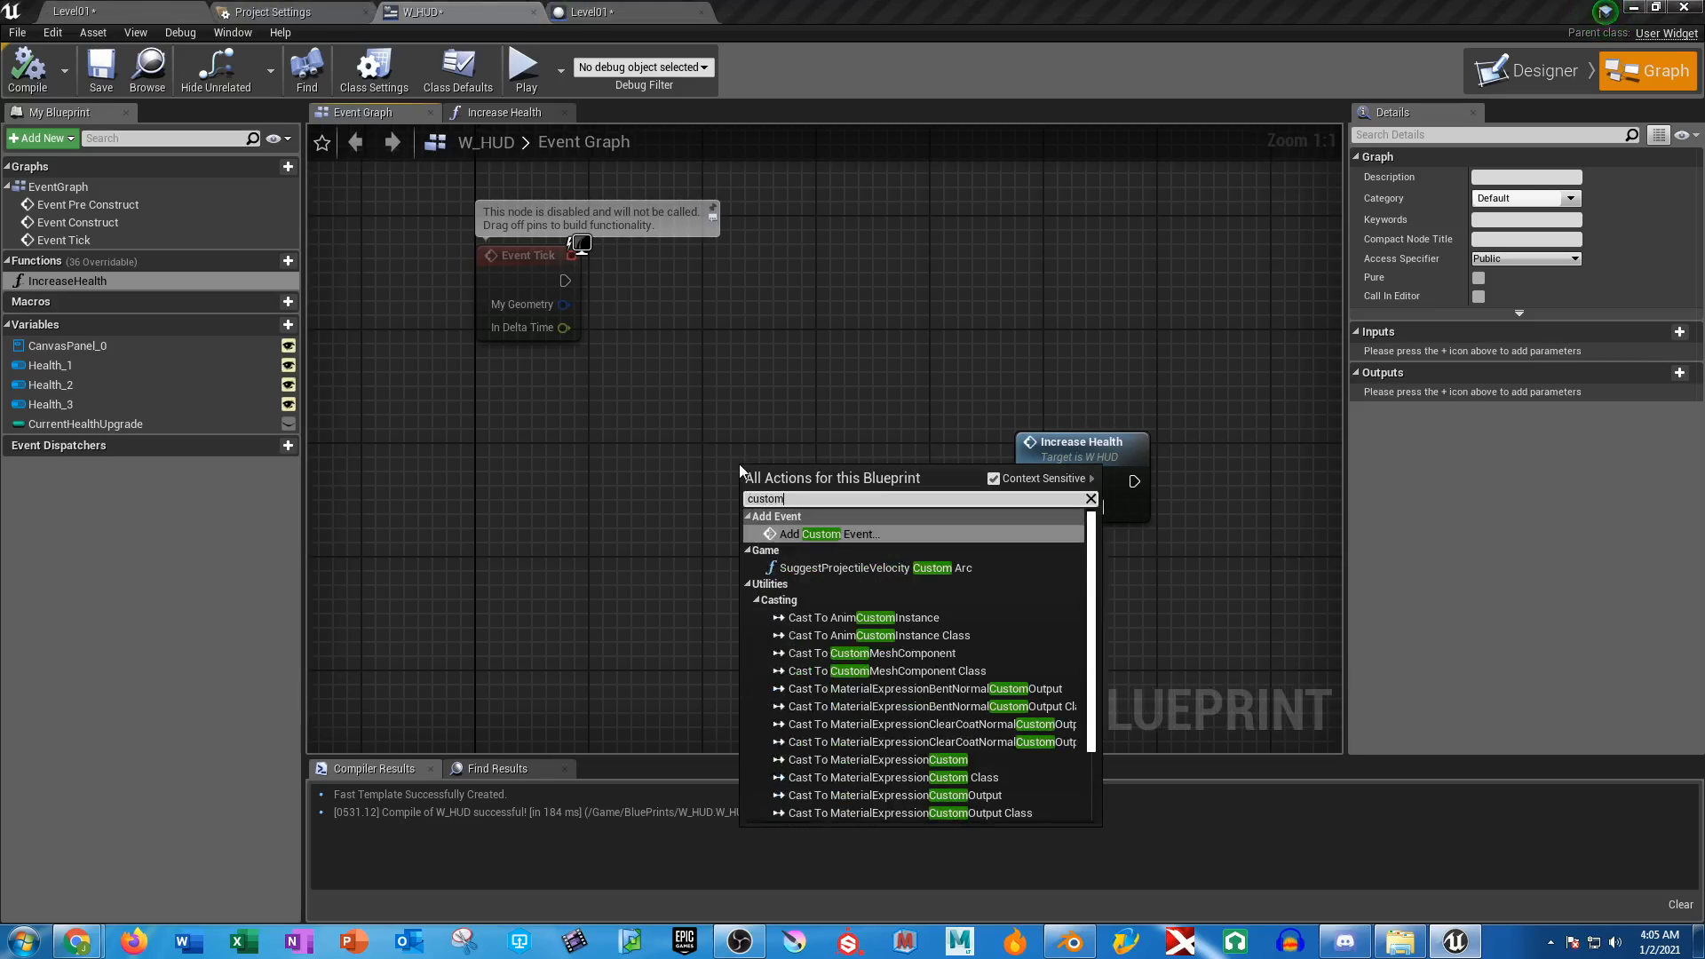
click(825, 534)
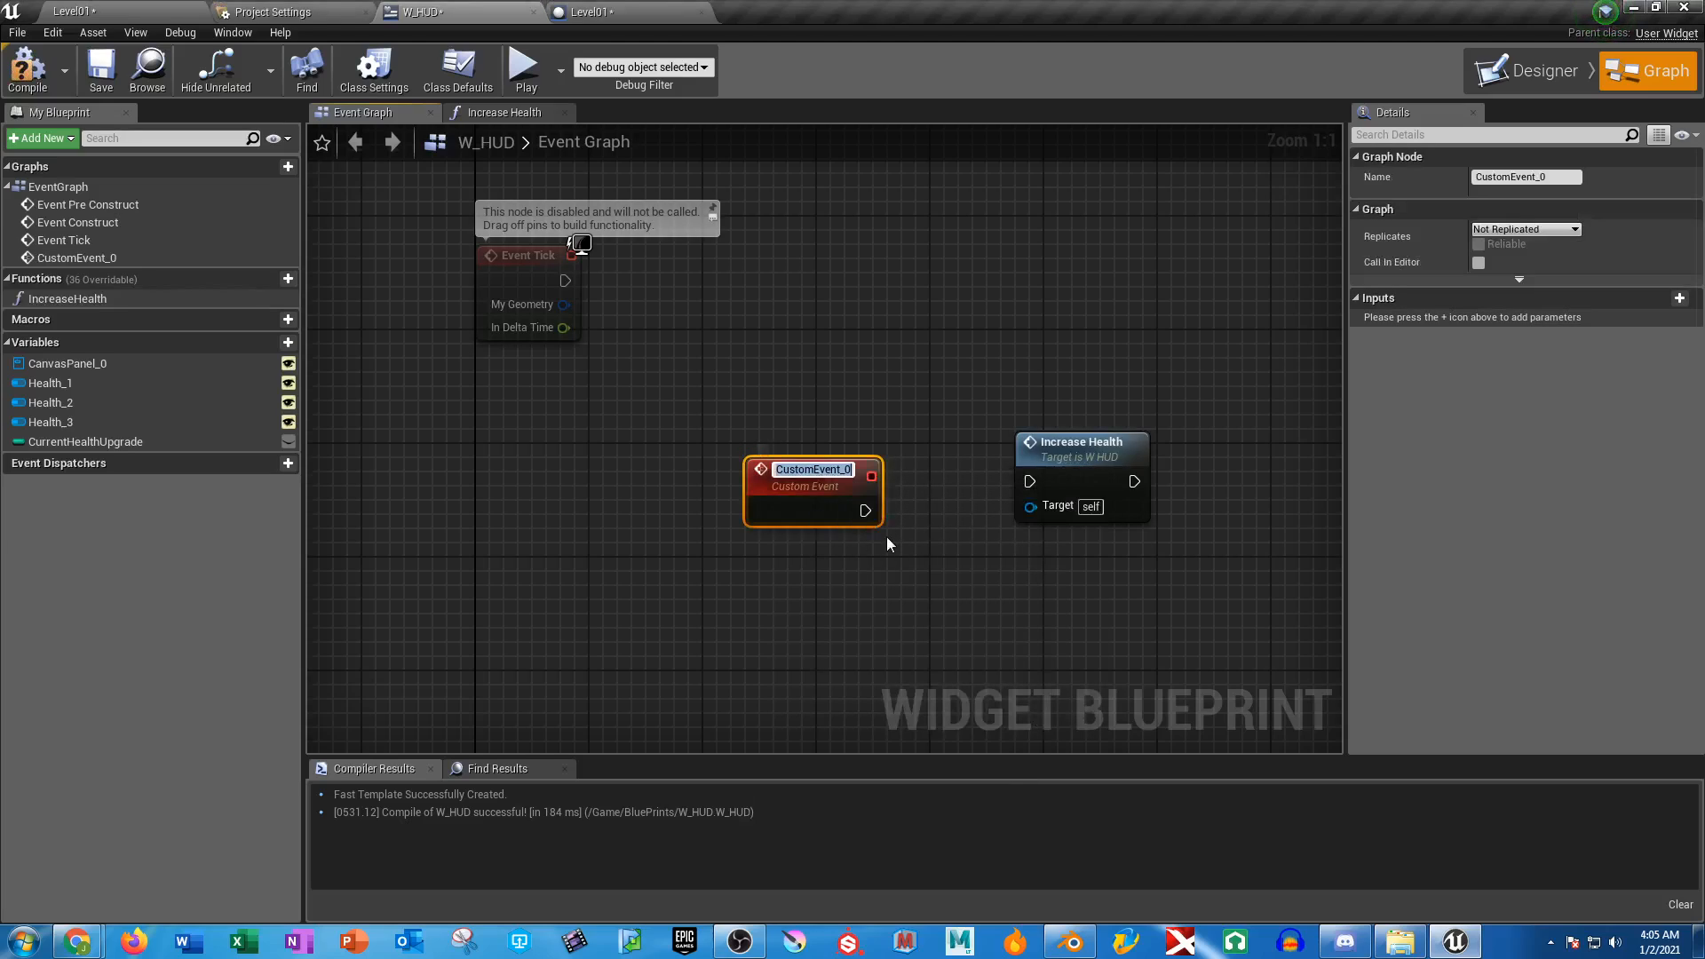
text(In)
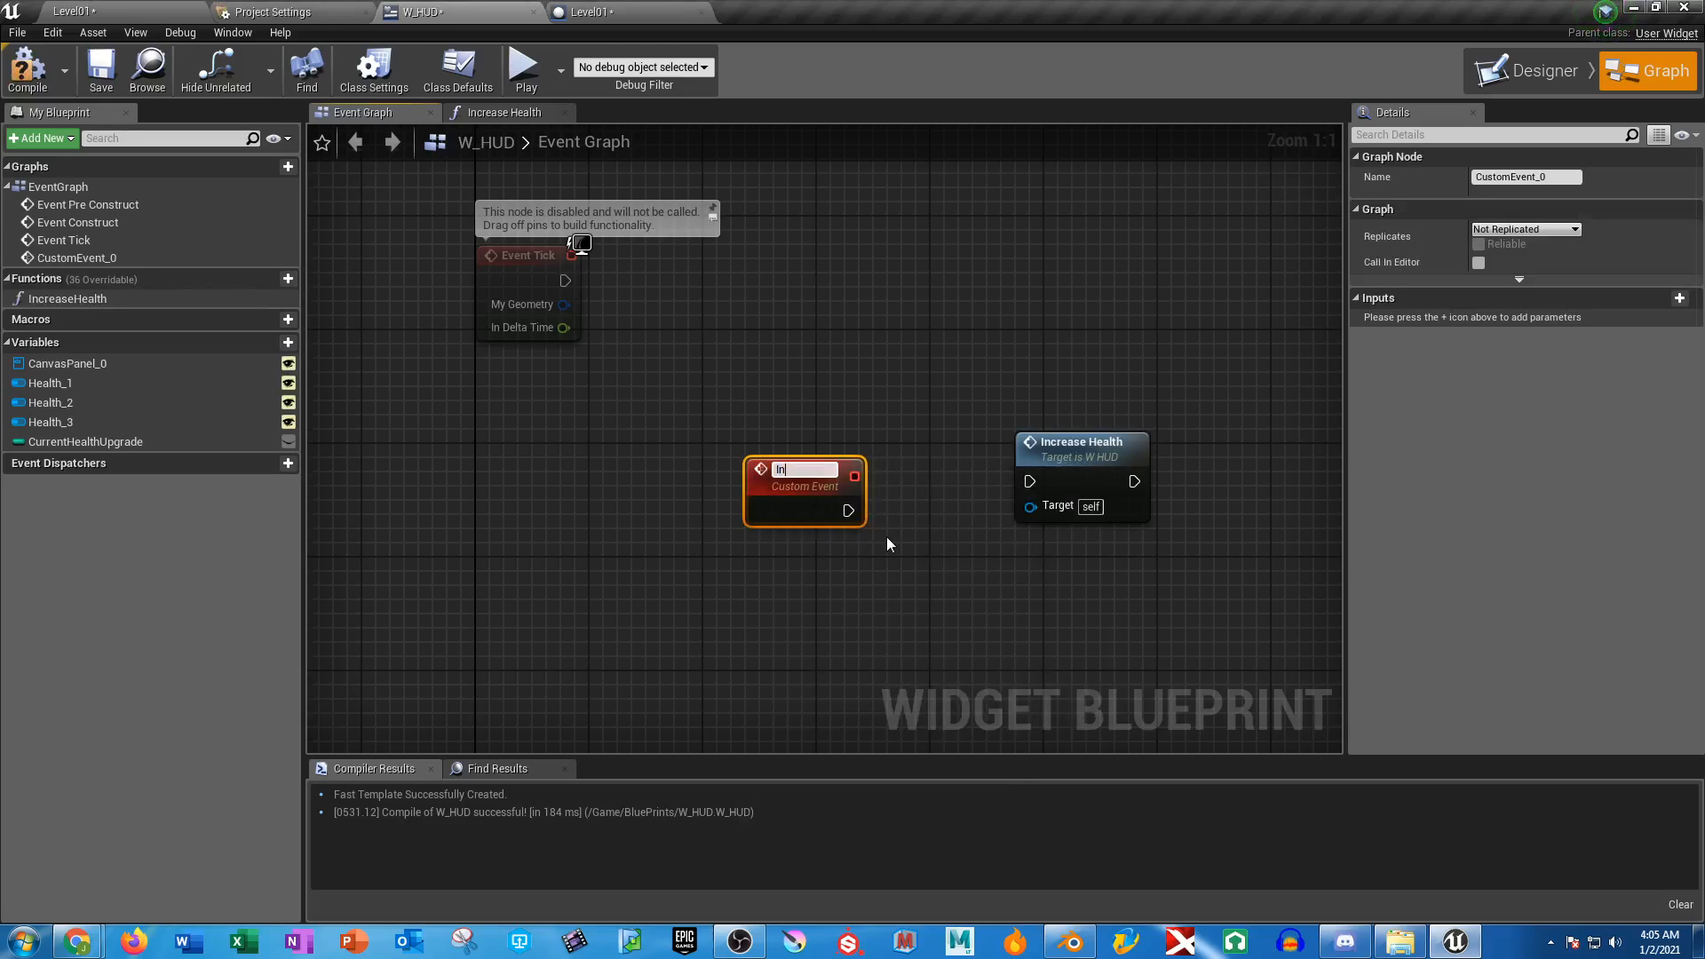
text(creaseHeal)
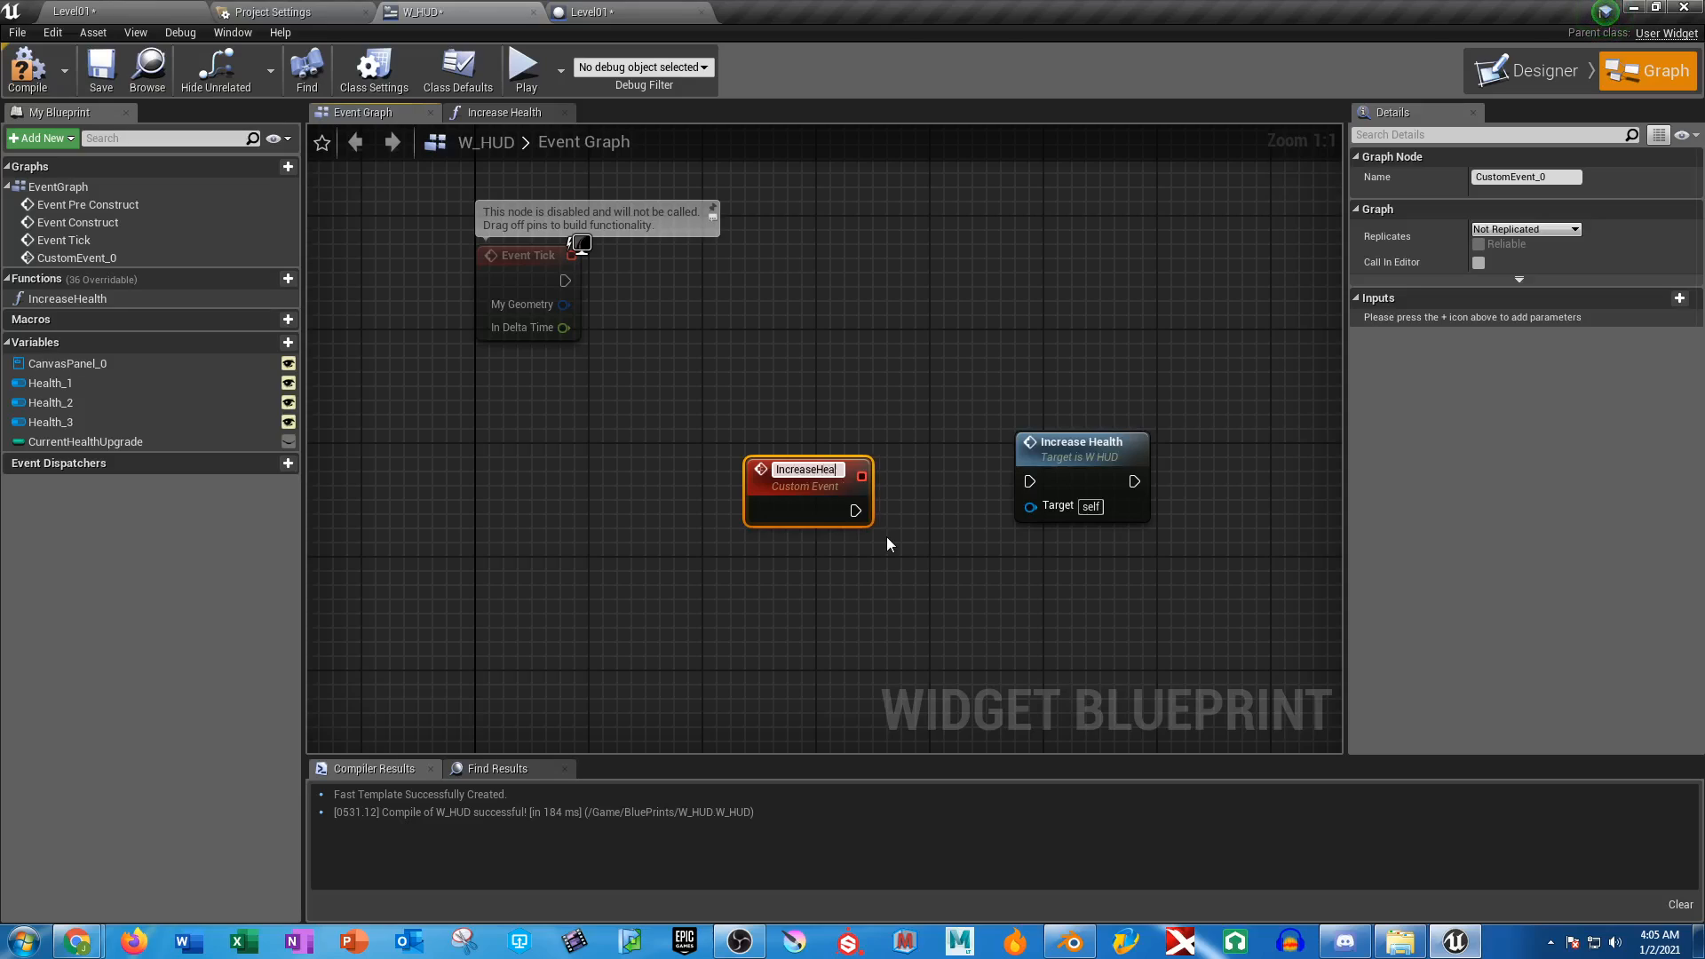
text(thPickup)
key(Return)
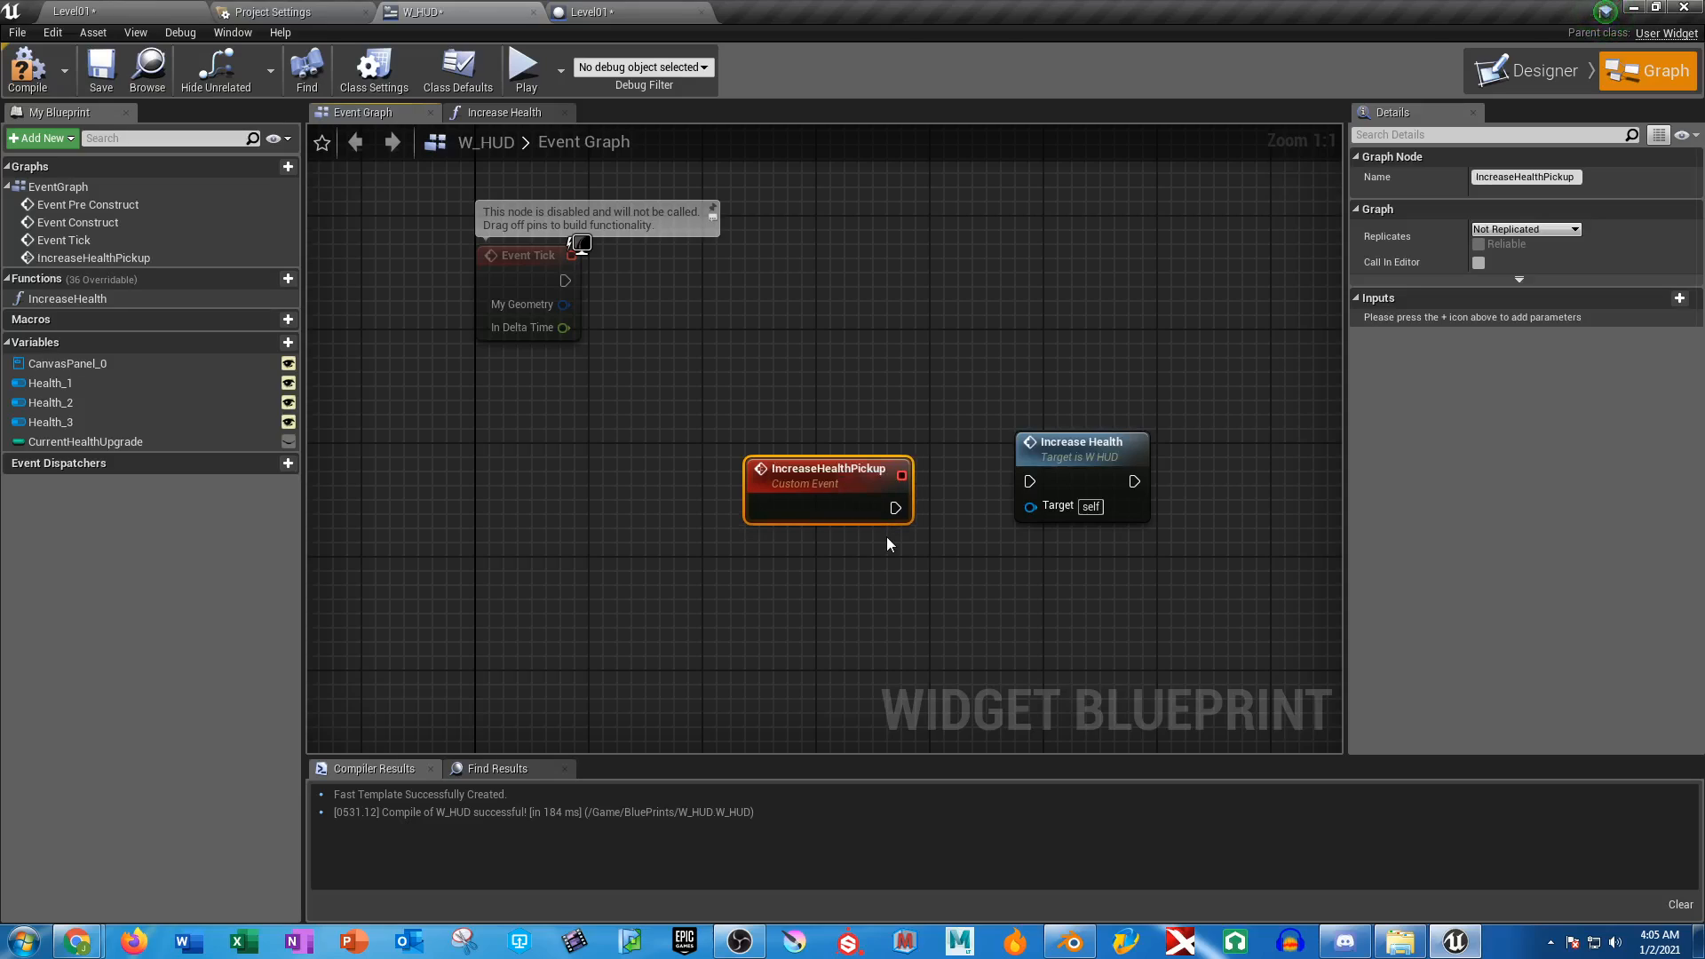
mouse_move(875, 503)
mouse_down()
mouse_move(902, 475)
mouse_move(1030, 482)
mouse_up()
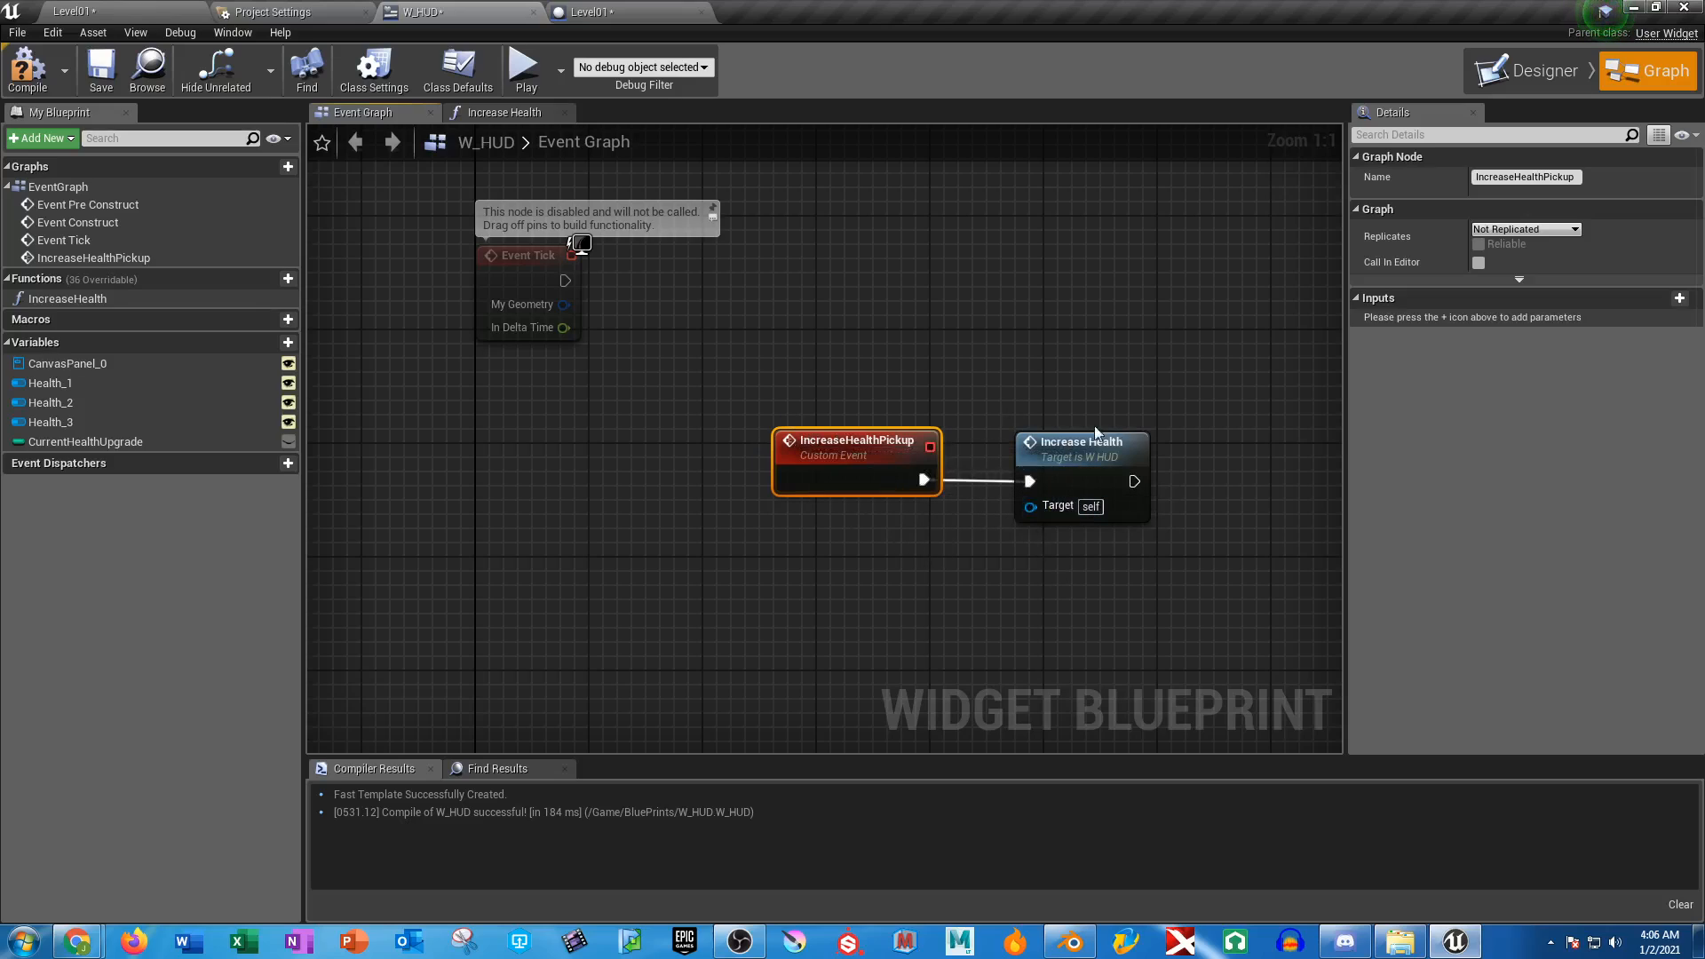
click(506, 112)
click(377, 117)
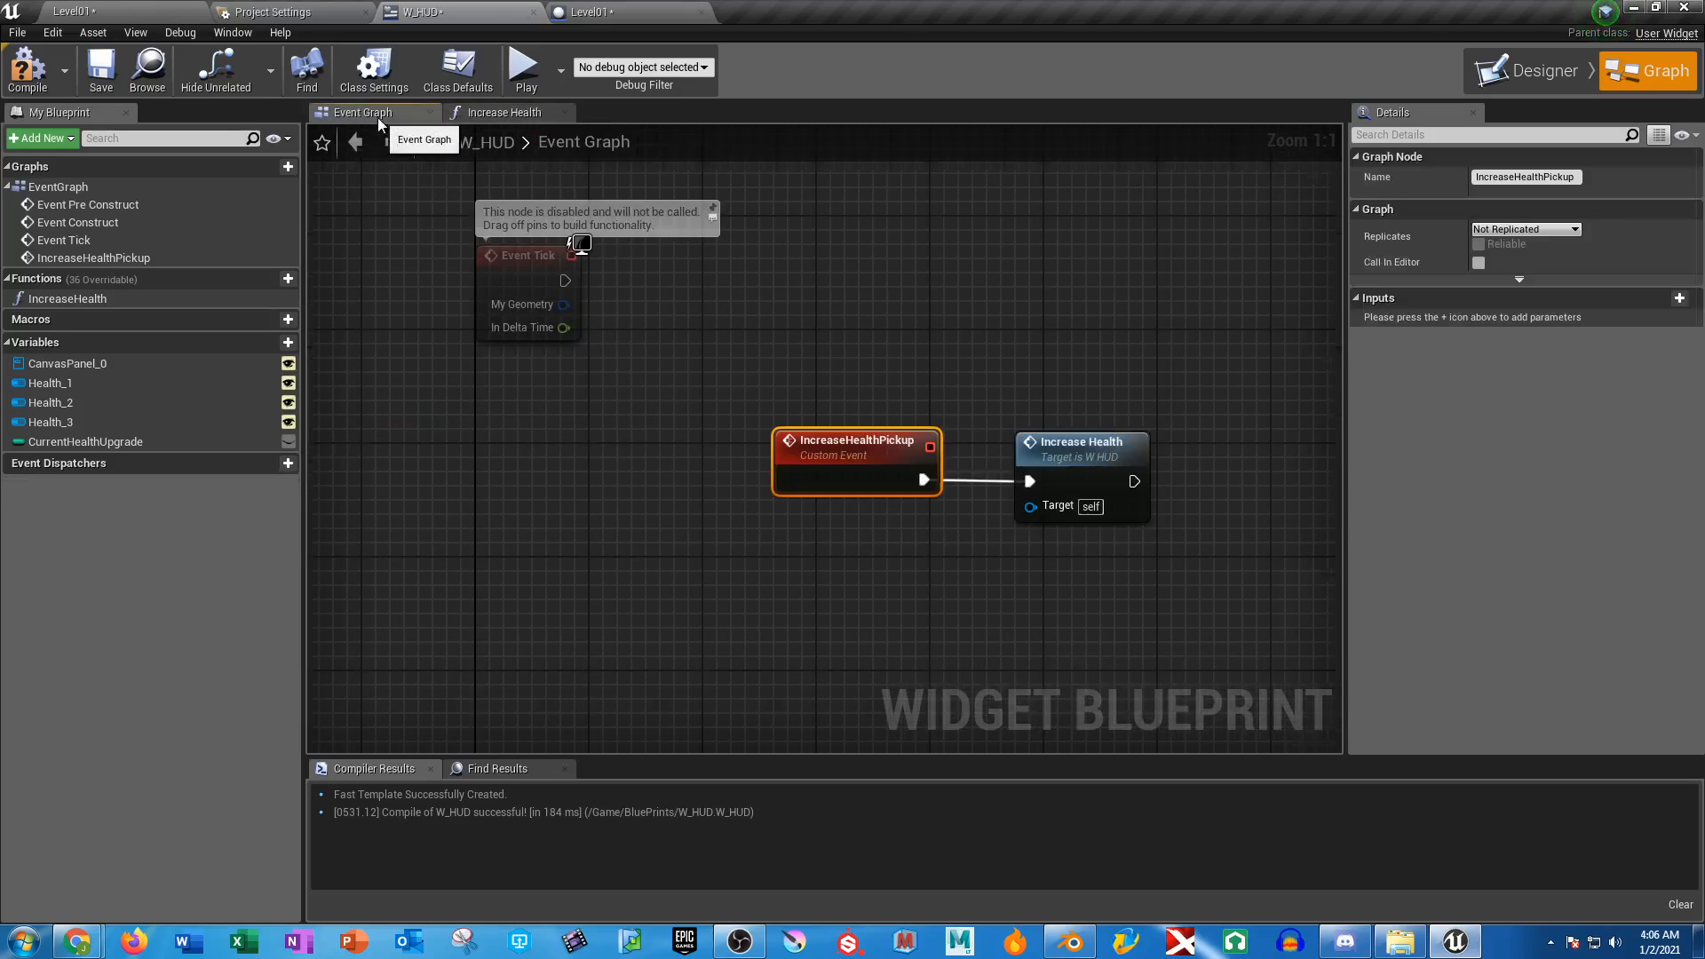
mouse_move(1098, 579)
right_down()
mouse_move(515, 570)
mouse_move(752, 518)
right_up()
scroll(753, 517, down, 1)
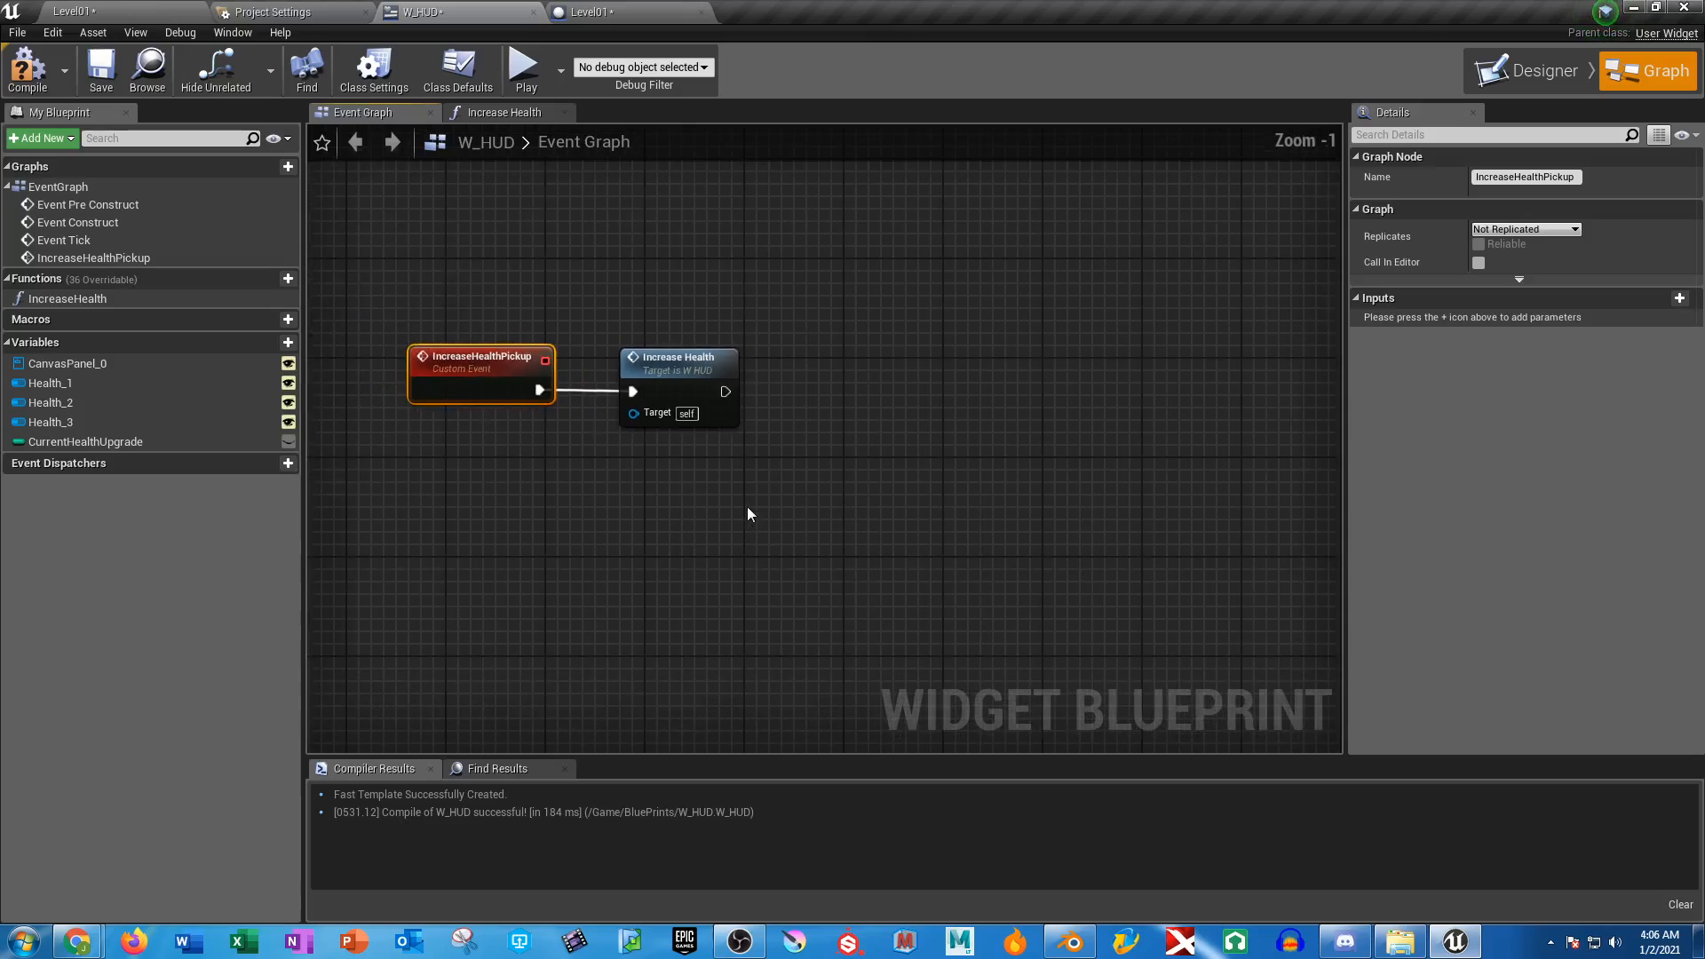
click(63, 385)
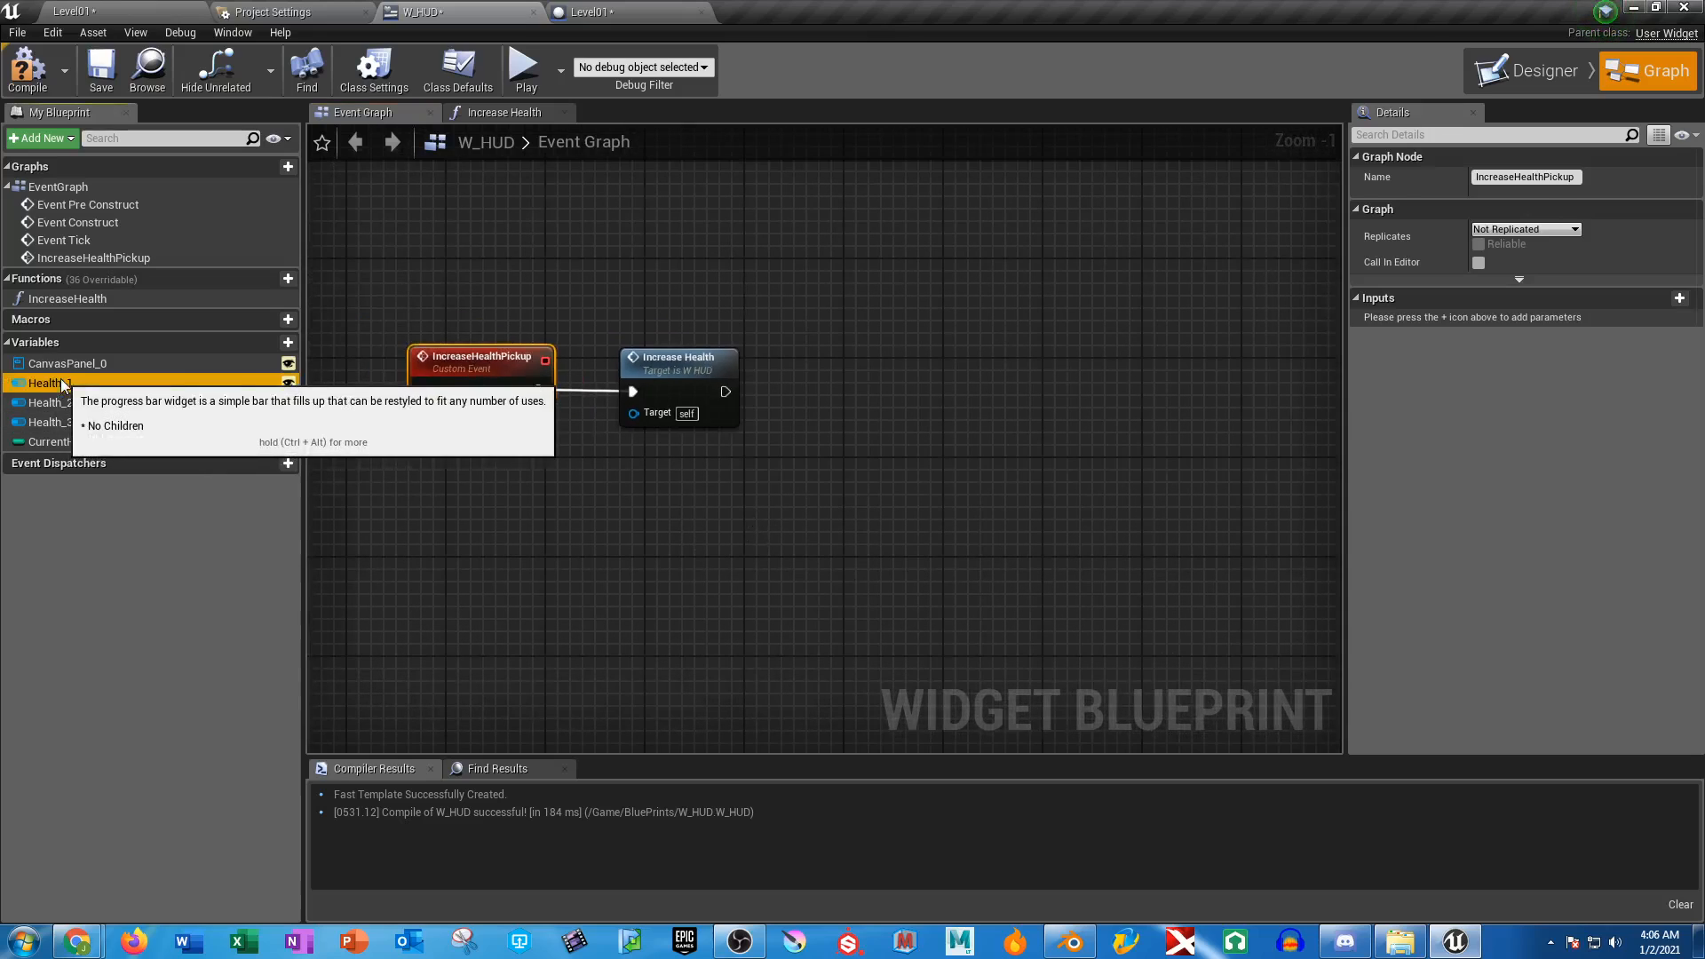
right_click(829, 487)
click(664, 482)
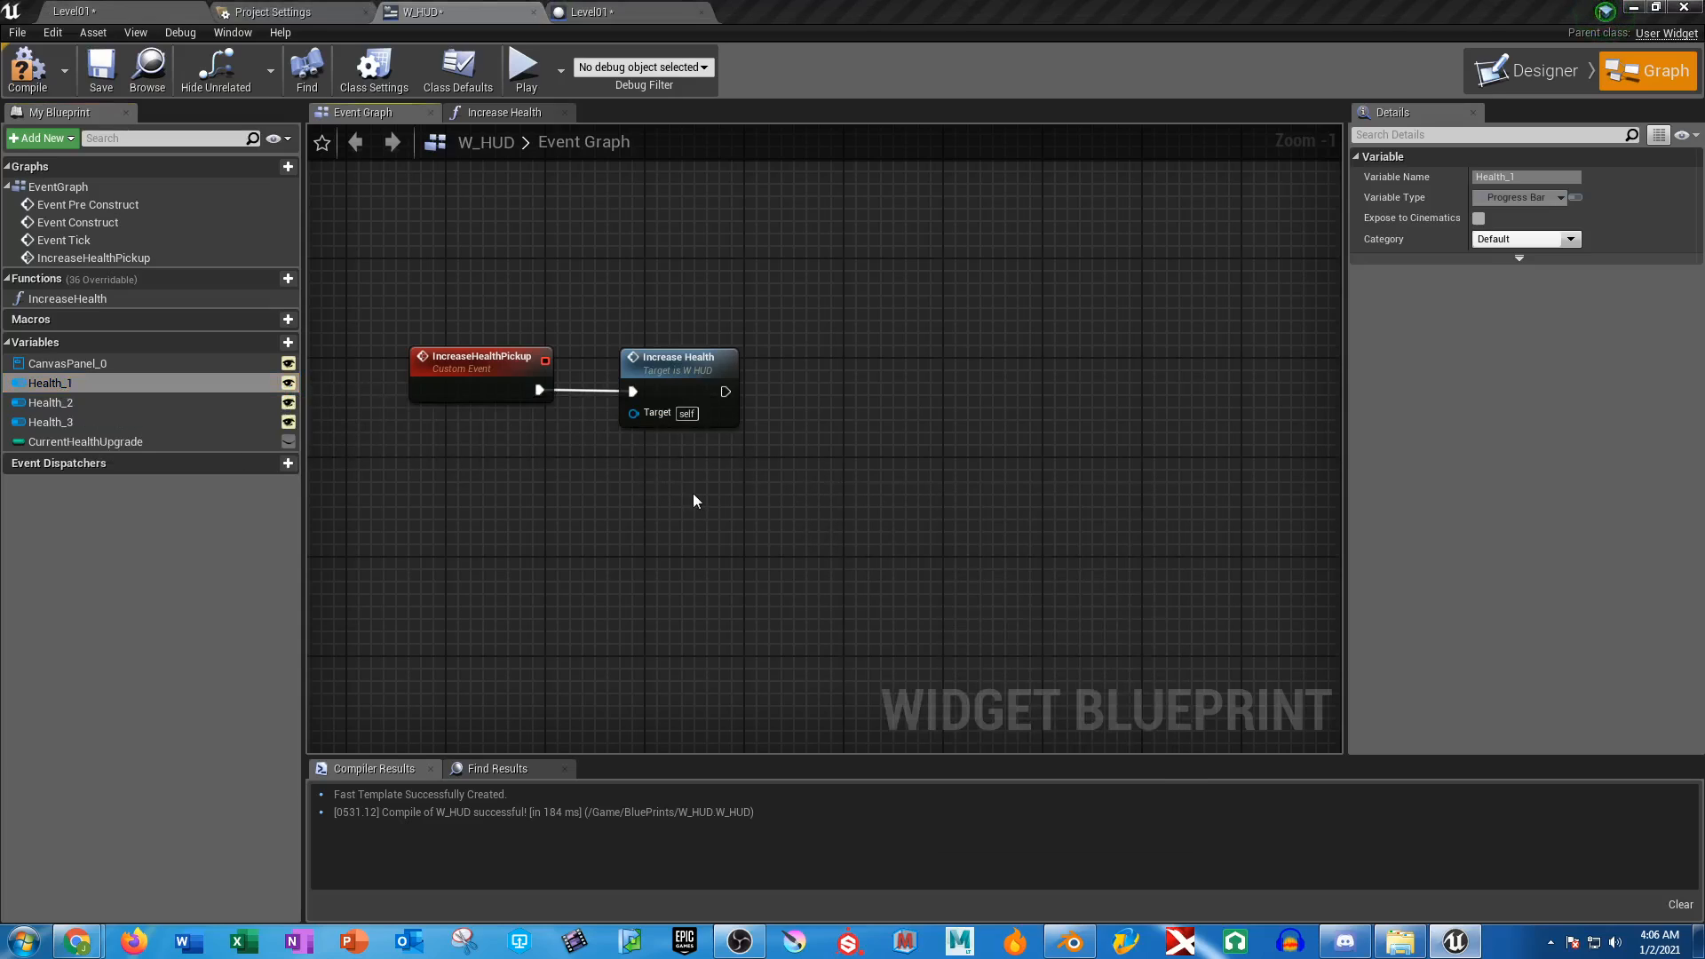
Add a Set Visibility node beside the Increase Health call and run it from that call's execution output
right_click(827, 414)
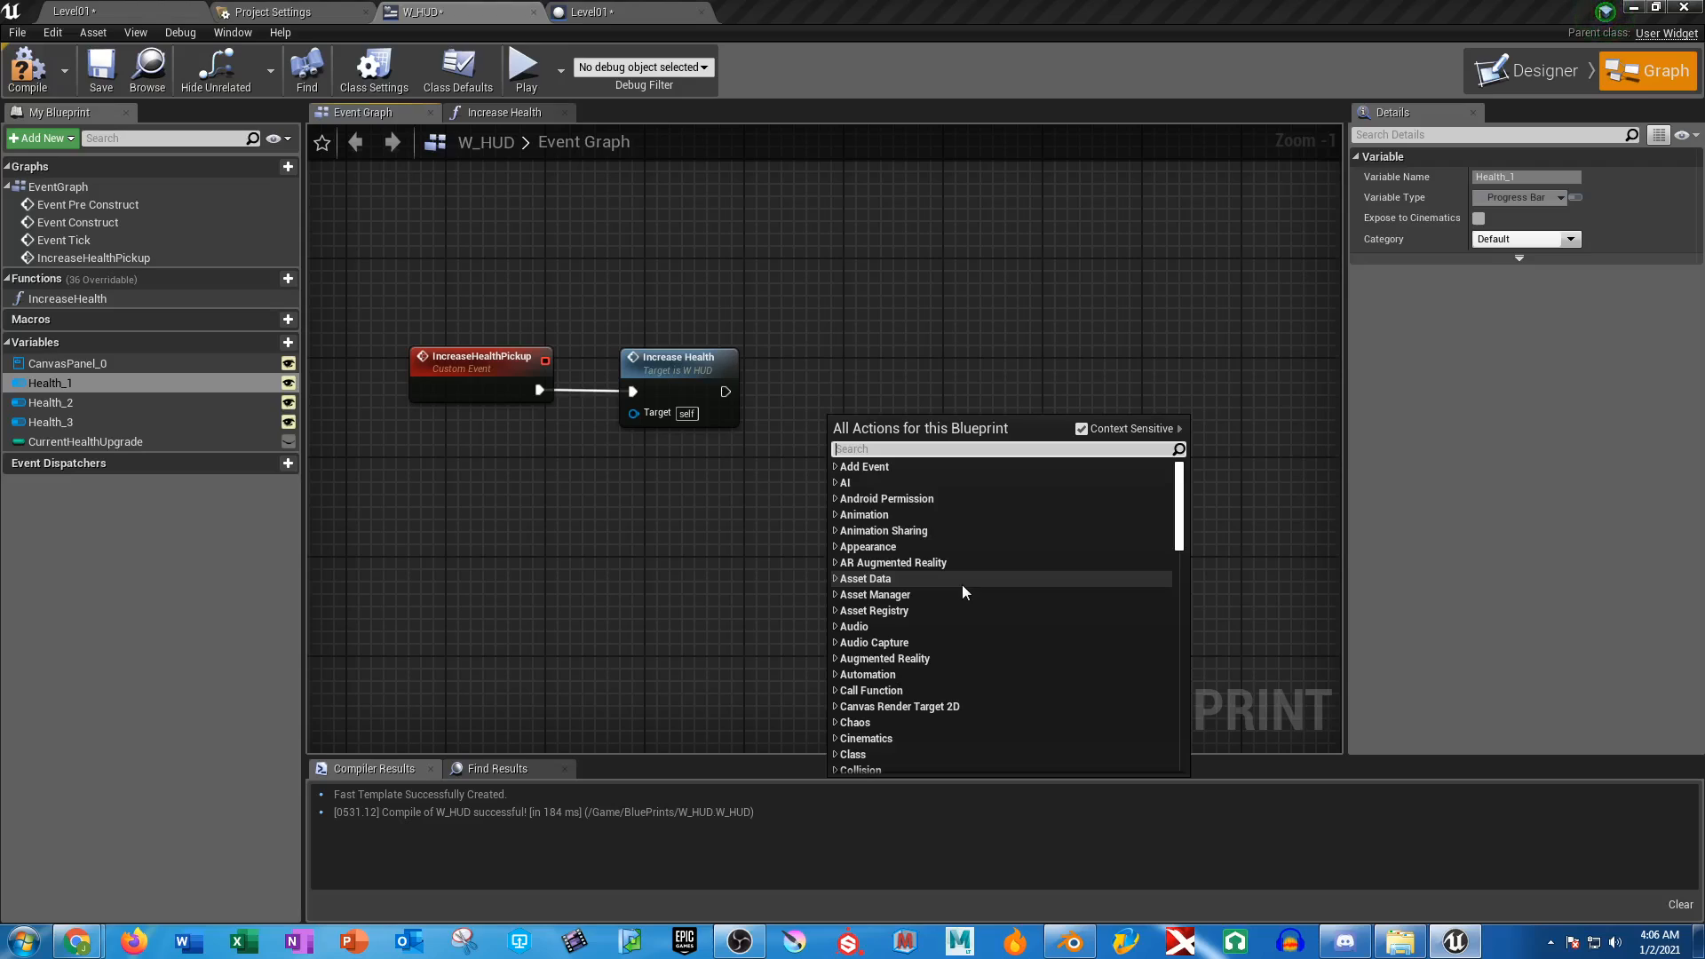
text(setvis)
click(902, 484)
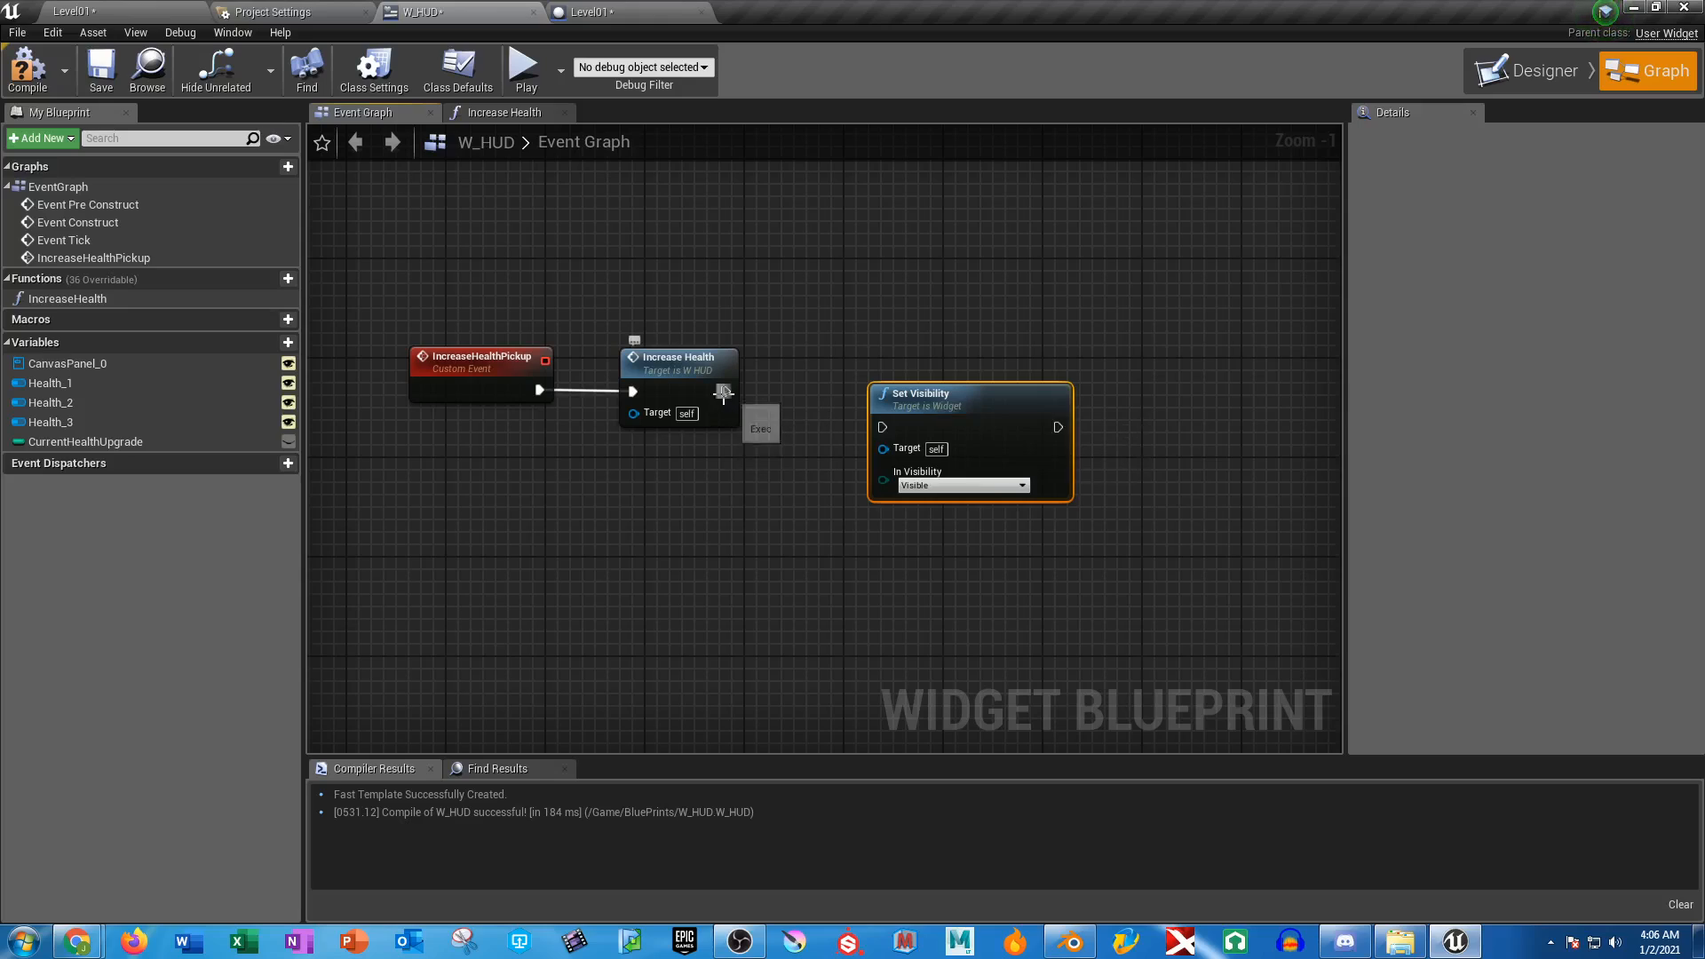
drag(726, 392, 881, 427)
drag(989, 402, 989, 427)
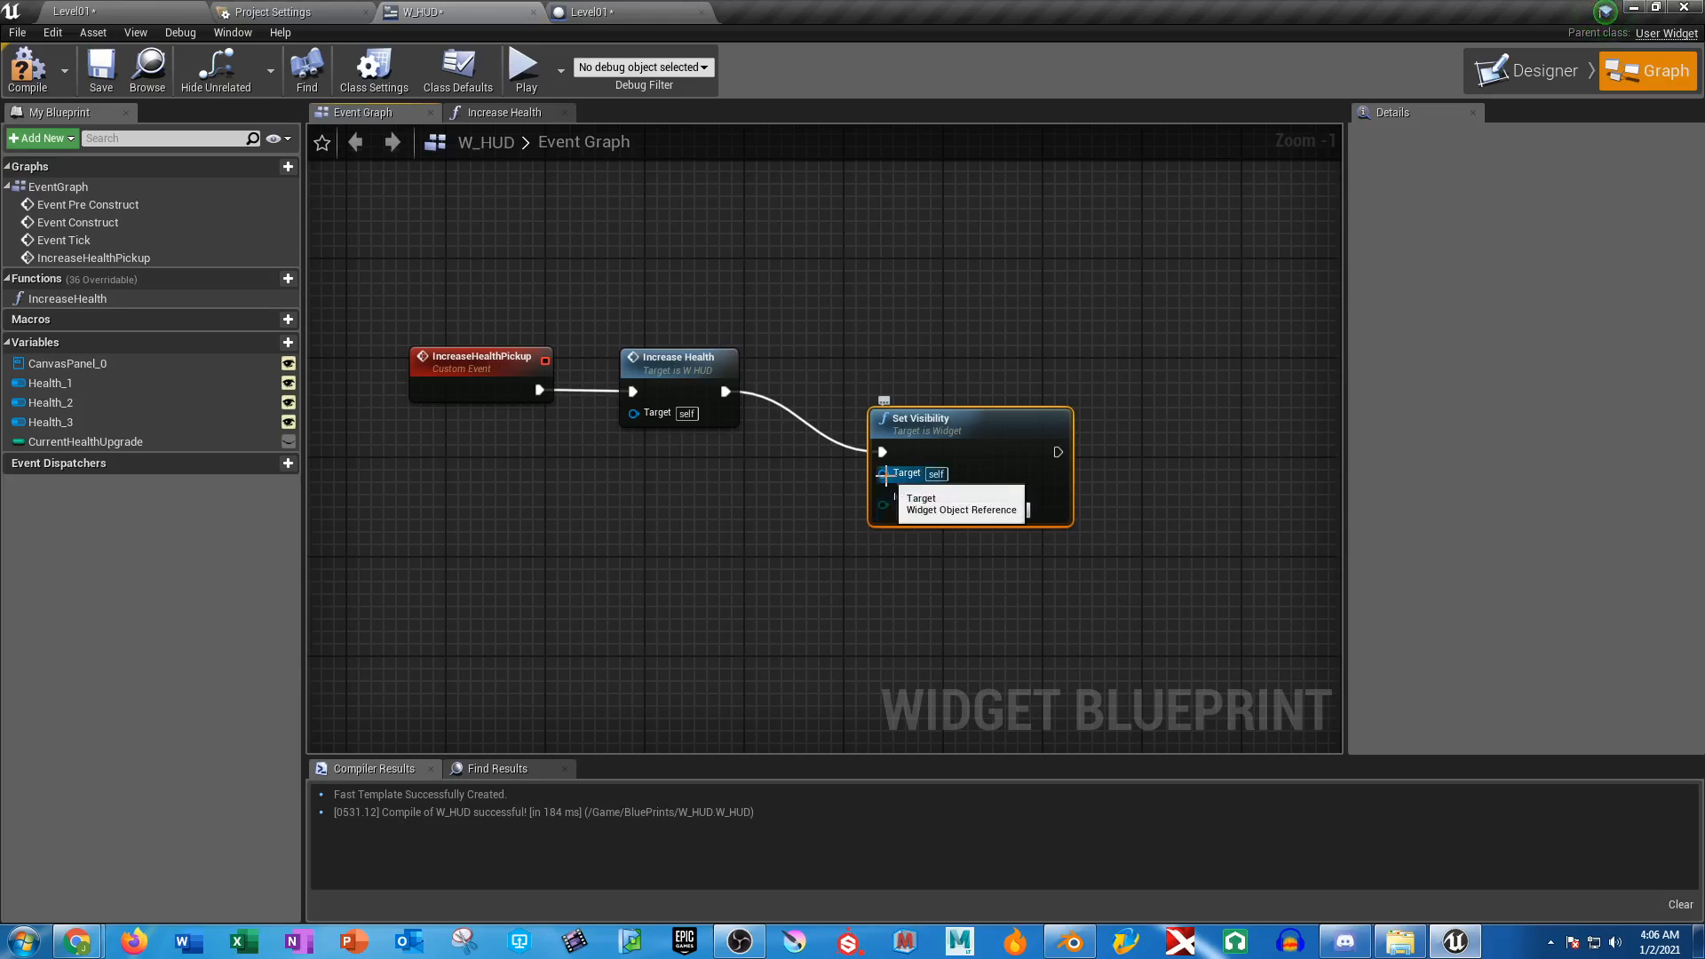
Add a For Each Loop node whose Array Element feeds the Target of Set Visibility
drag(886, 473, 698, 510)
text(array)
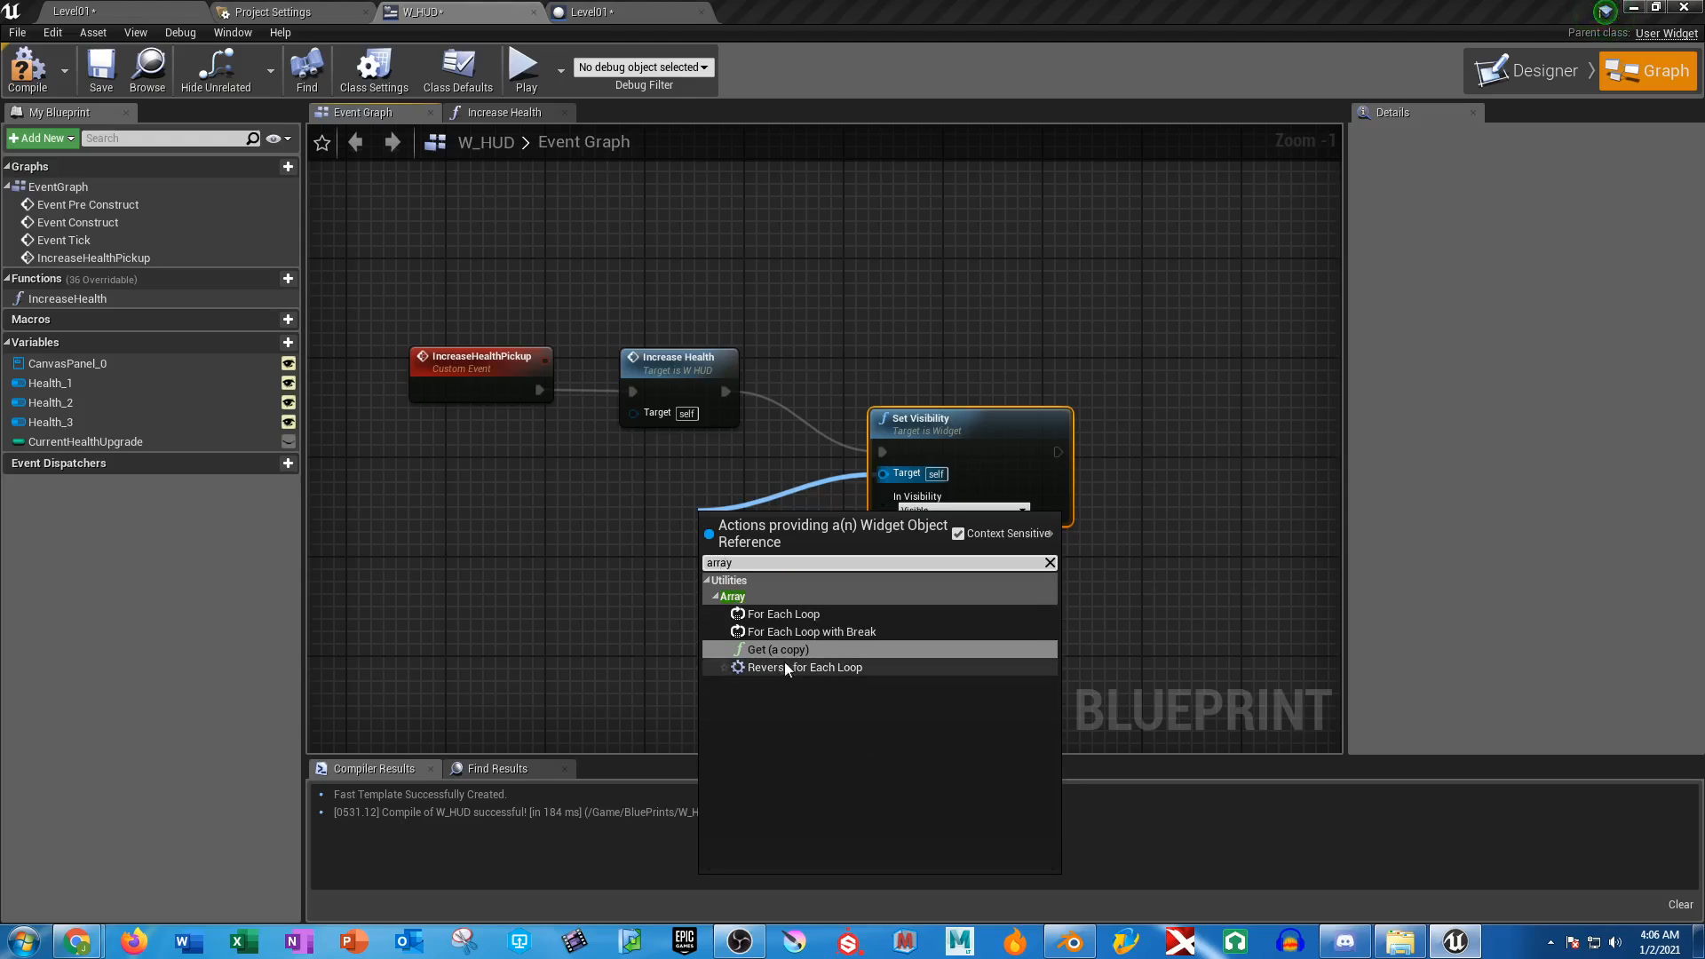
click(785, 615)
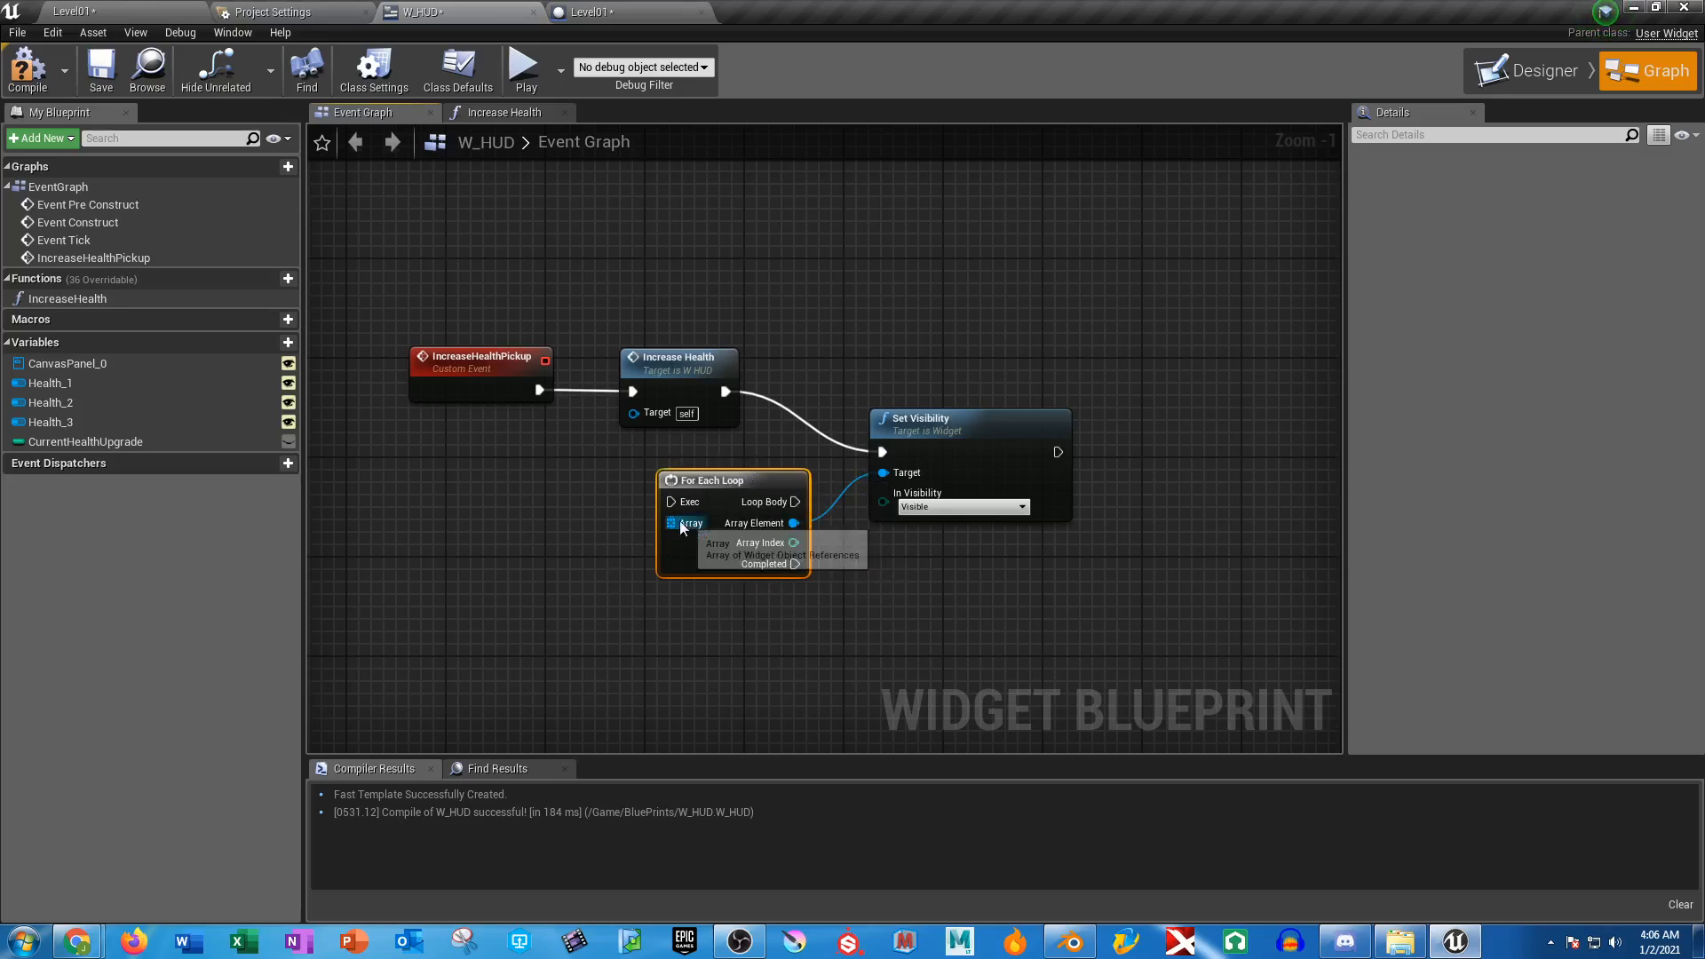
drag(671, 523, 477, 531)
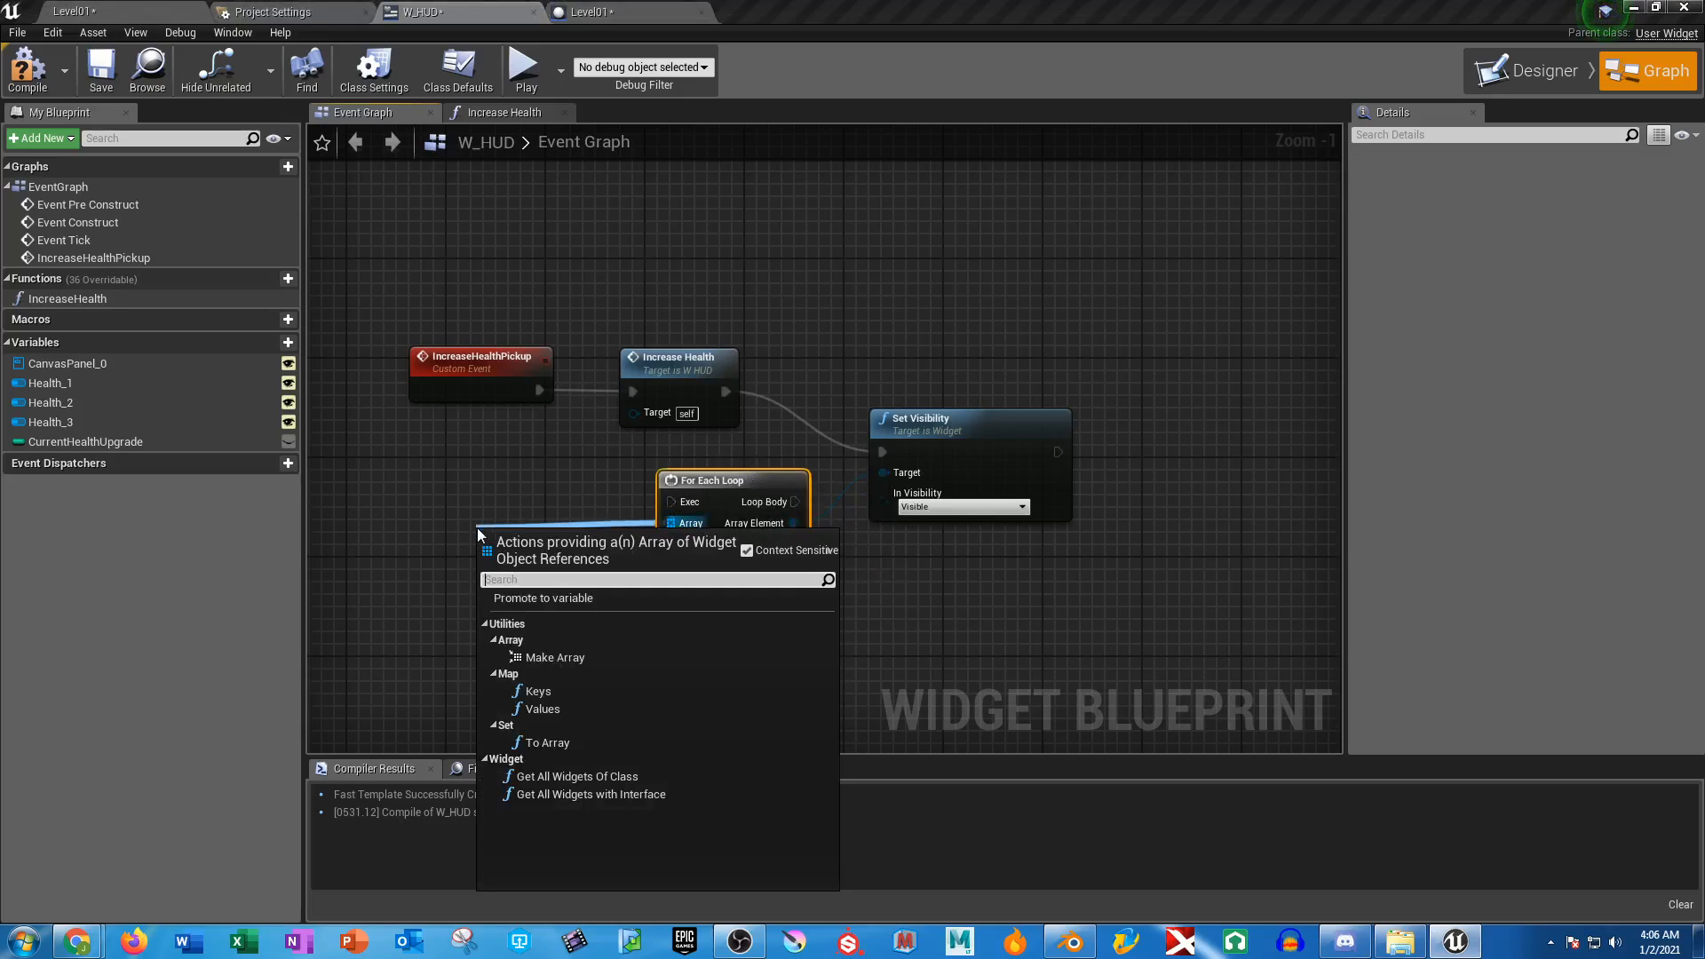
click(563, 599)
right_drag(533, 499, 637, 417)
click(640, 414)
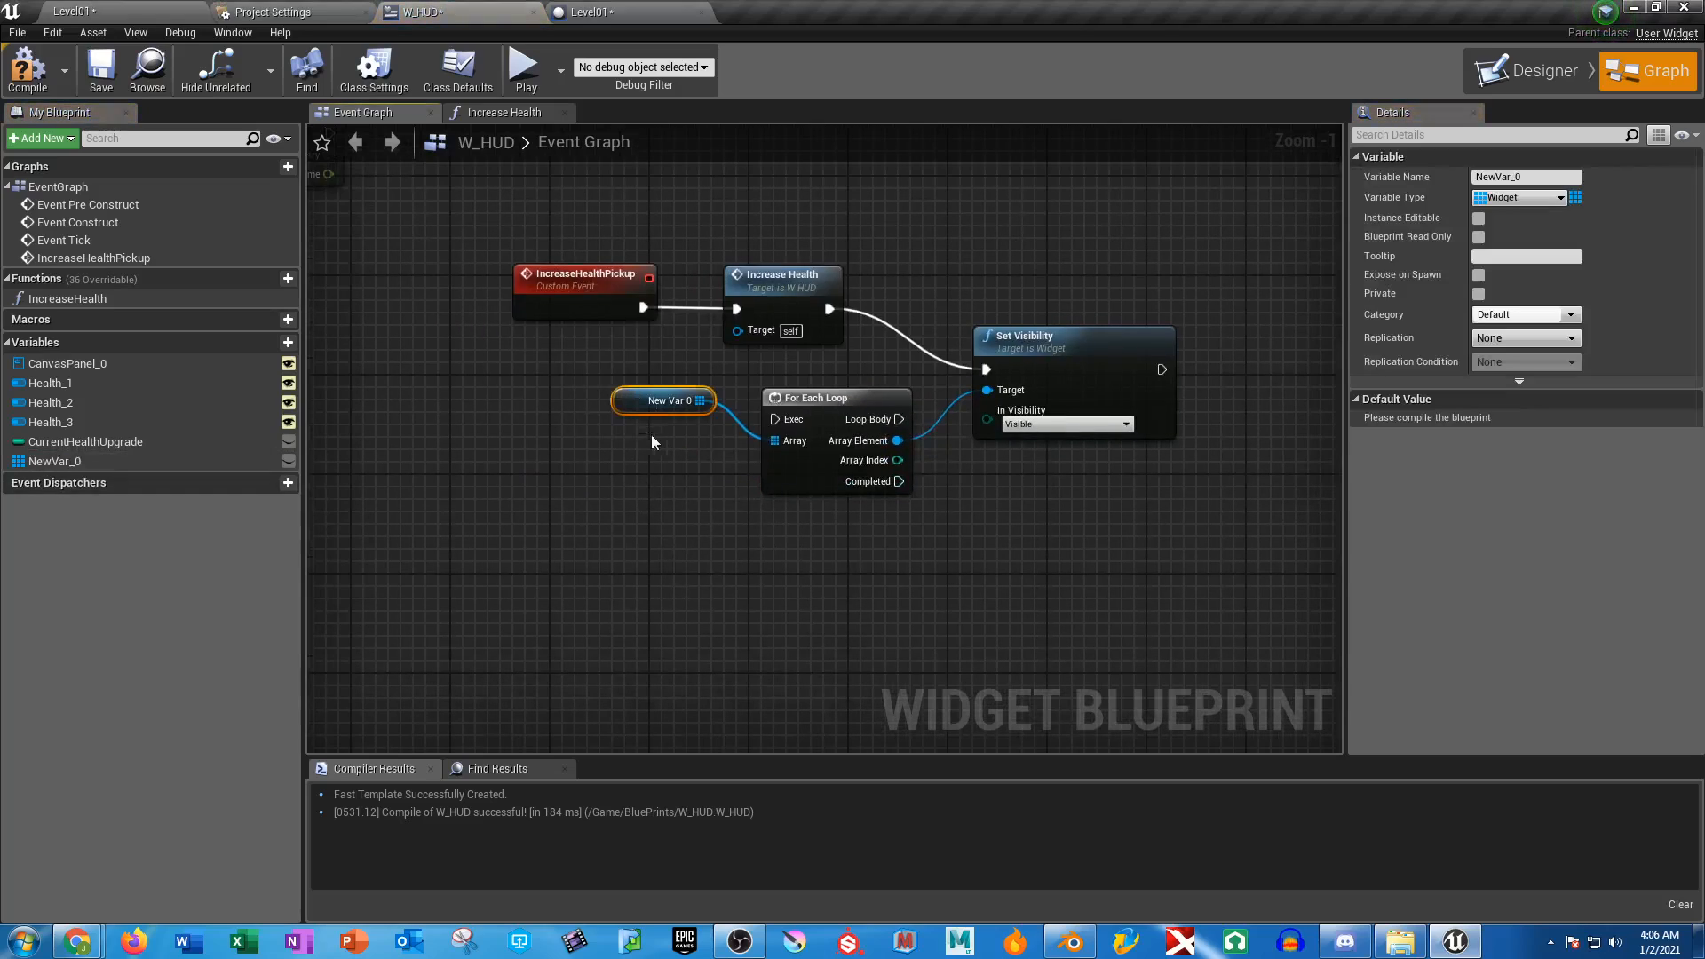
key(Delete)
click(53, 461)
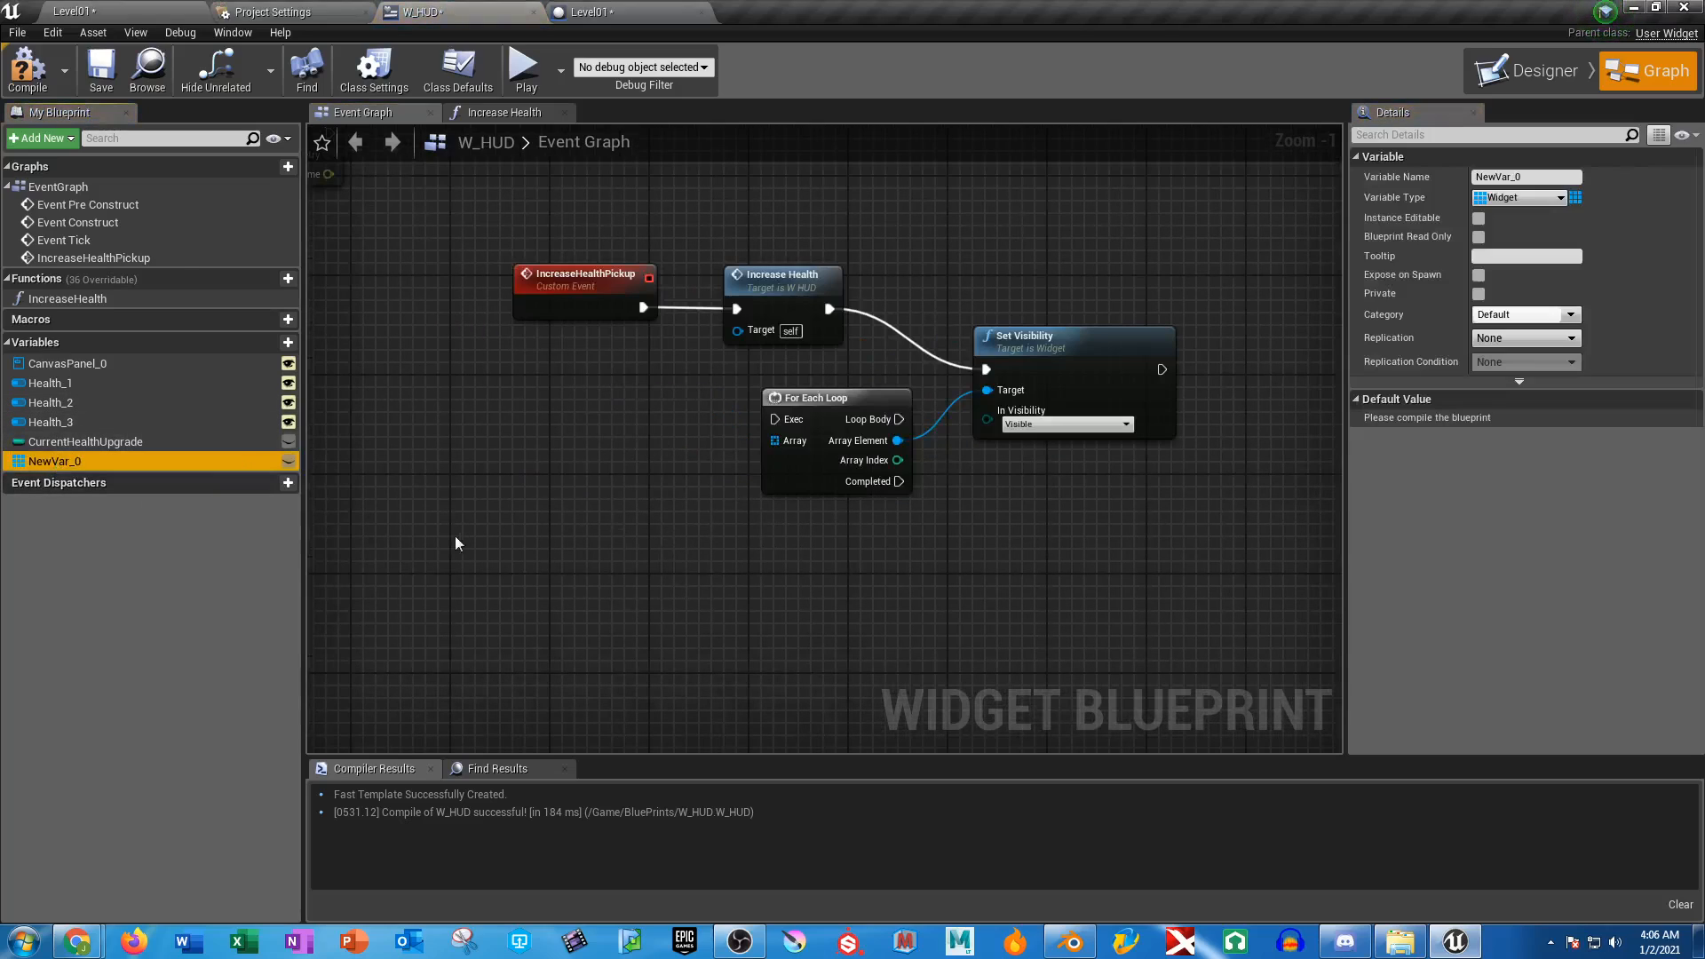
key(Delete)
Feed Health_1 into the For Each Loop's Array through a Make Array node, expand that node to three entries, and space the nodes apart
mouse_move(55, 383)
mouse_down()
mouse_move(385, 381)
mouse_move(499, 463)
mouse_move(462, 380)
mouse_move(795, 445)
mouse_move(776, 441)
mouse_up()
click(488, 396)
click(713, 443)
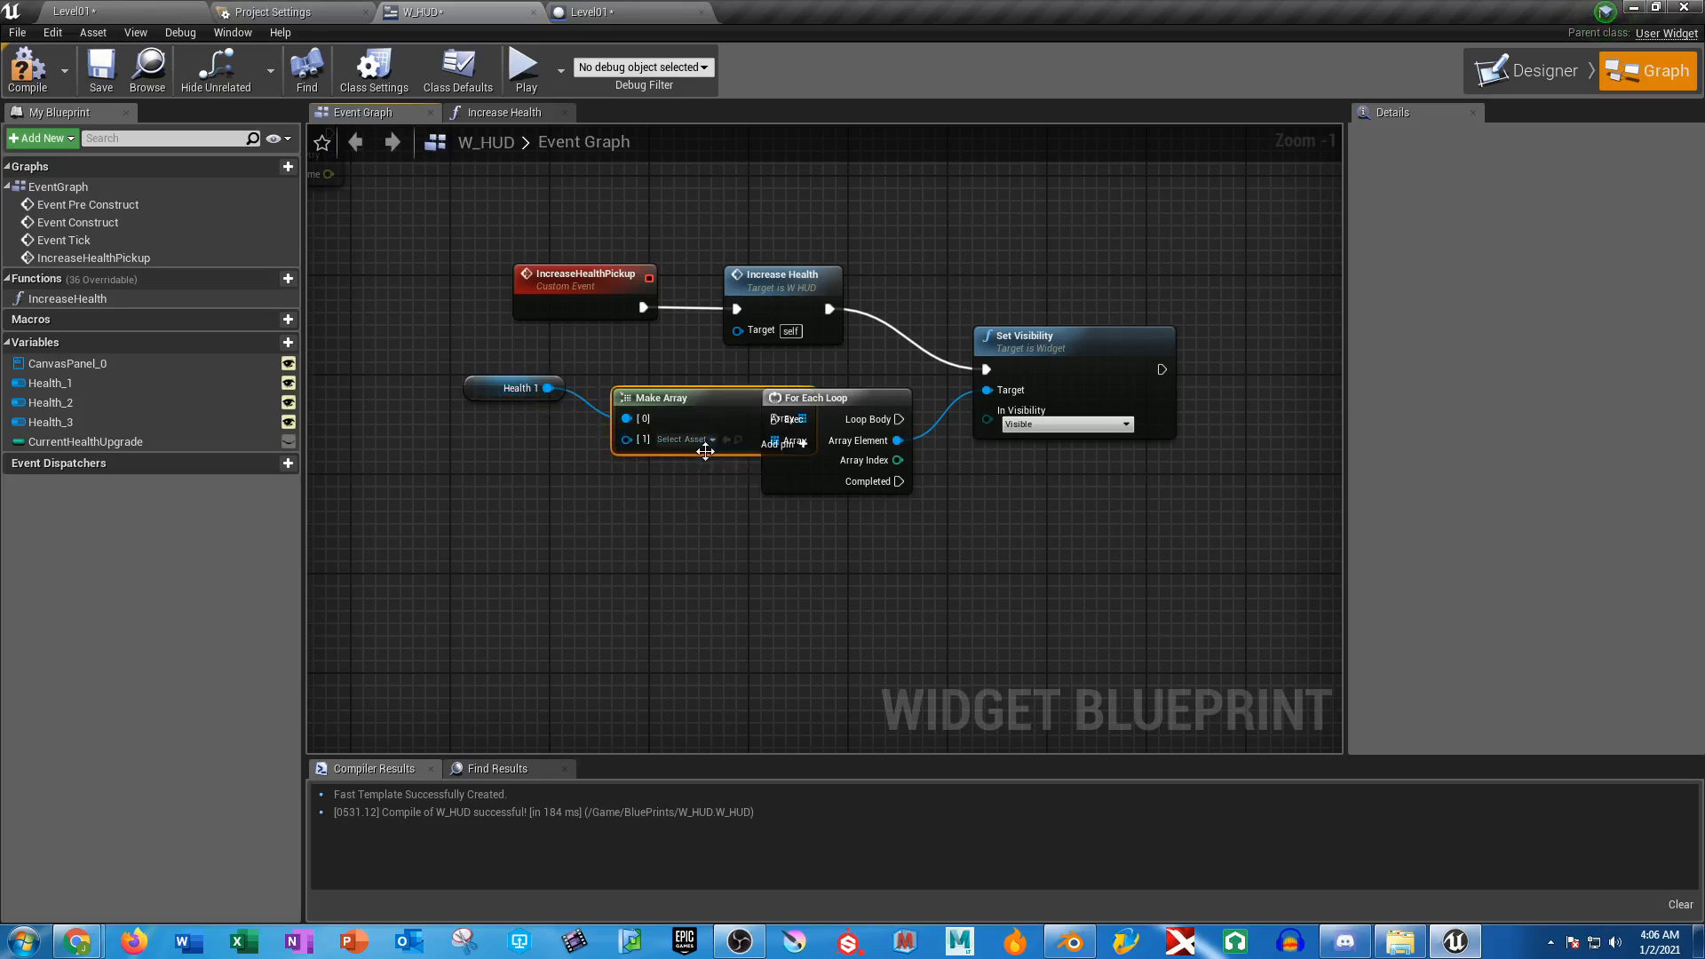
click(797, 452)
mouse_move(412, 365)
mouse_down()
mouse_move(455, 393)
mouse_move(689, 412)
mouse_move(592, 406)
mouse_up()
click(568, 590)
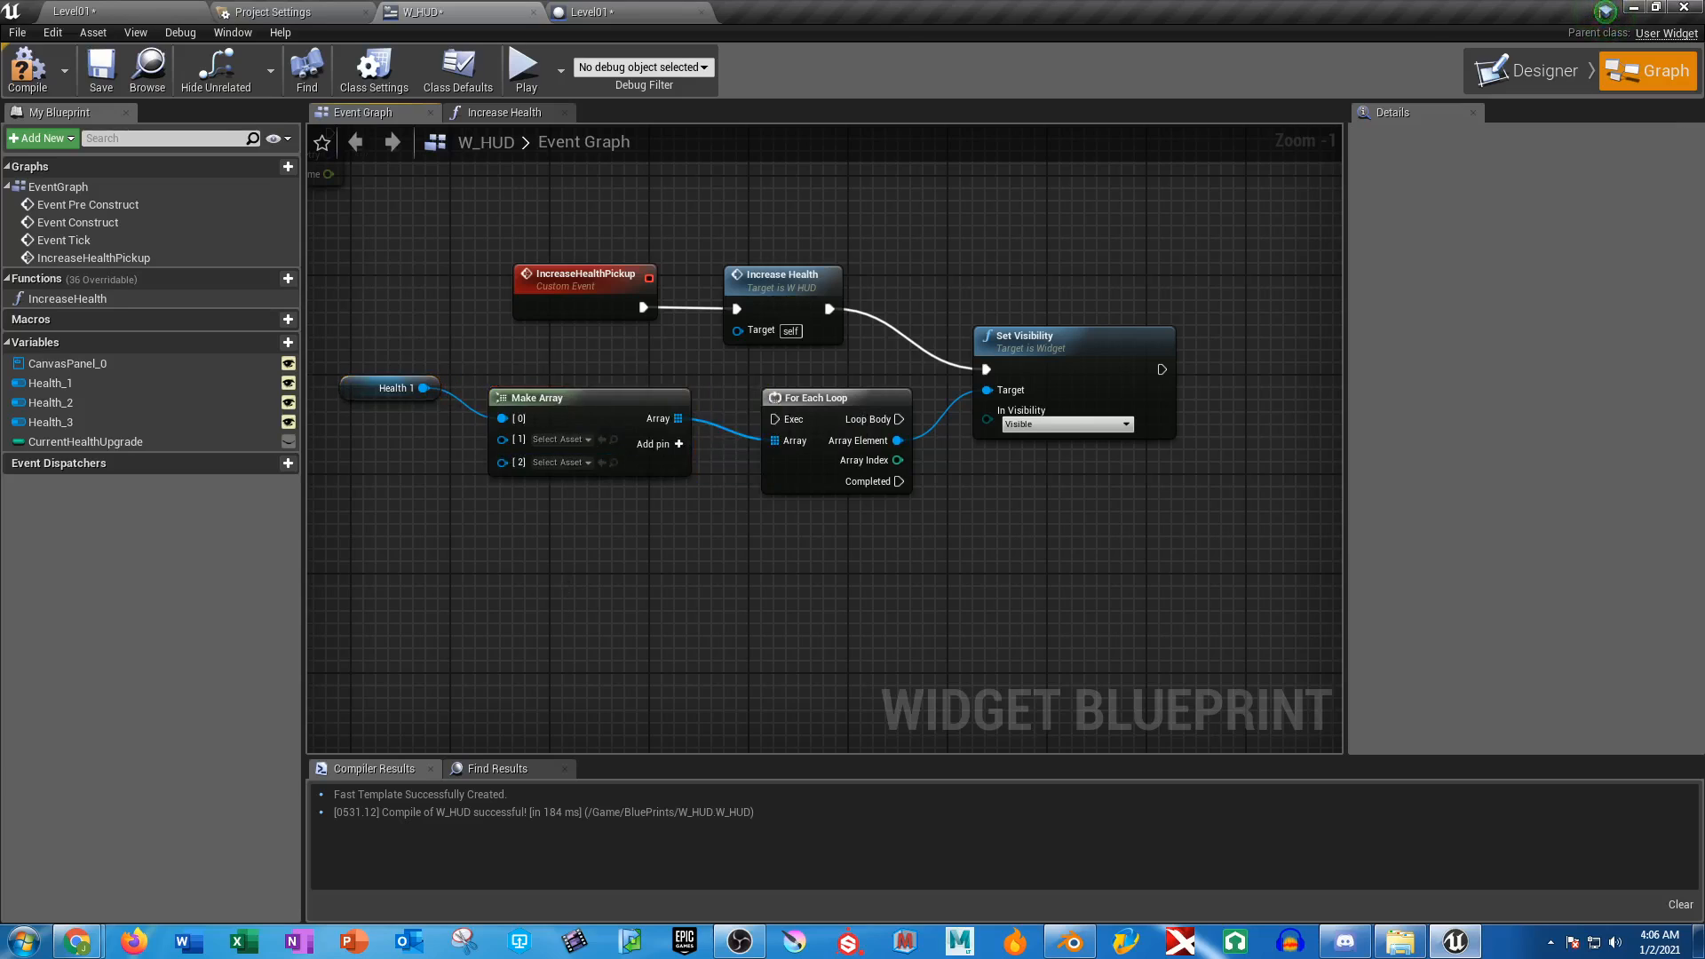
Place getters for Health_2 and Health_3 under Health_1 and connect them to entries [1] and [2] of Make Array
right_drag(520, 371, 792, 372)
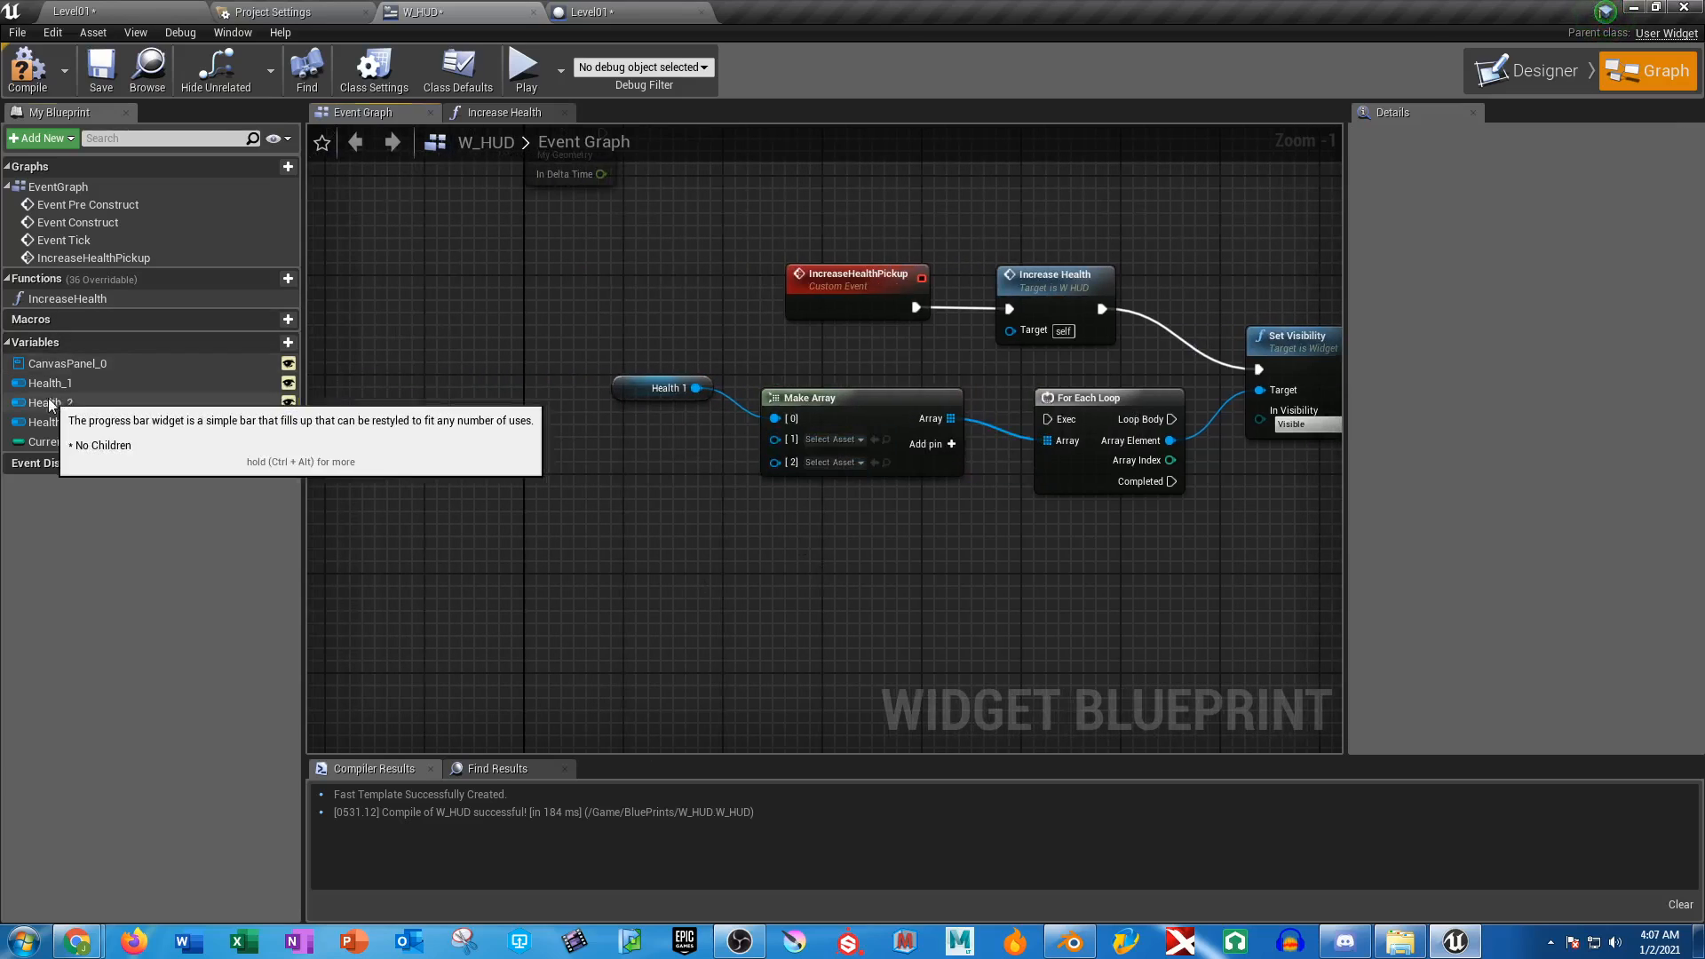
mouse_move(50, 402)
mouse_down()
mouse_move(631, 439)
mouse_move(142, 422)
mouse_move(573, 472)
mouse_move(597, 510)
mouse_up()
click(623, 524)
mouse_move(89, 396)
mouse_down()
mouse_move(525, 408)
mouse_move(645, 437)
mouse_move(774, 439)
mouse_up()
click(662, 493)
drag(644, 446, 621, 434)
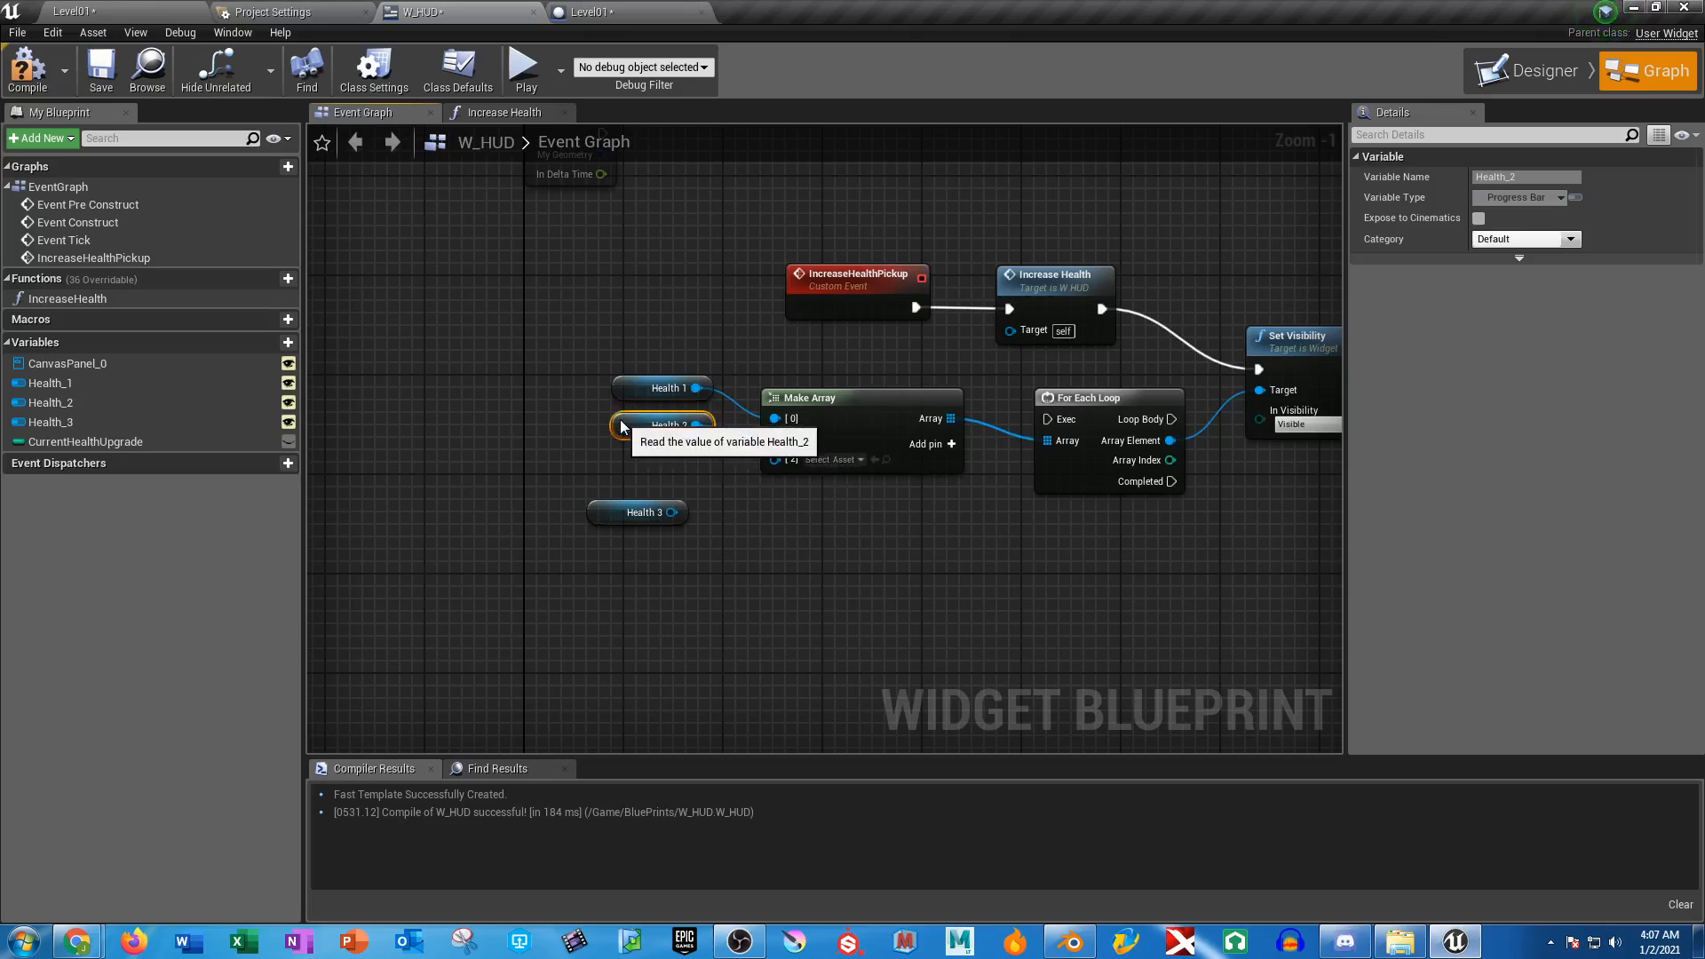
mouse_move(603, 518)
mouse_down()
mouse_move(627, 468)
mouse_move(785, 478)
mouse_move(774, 459)
mouse_up()
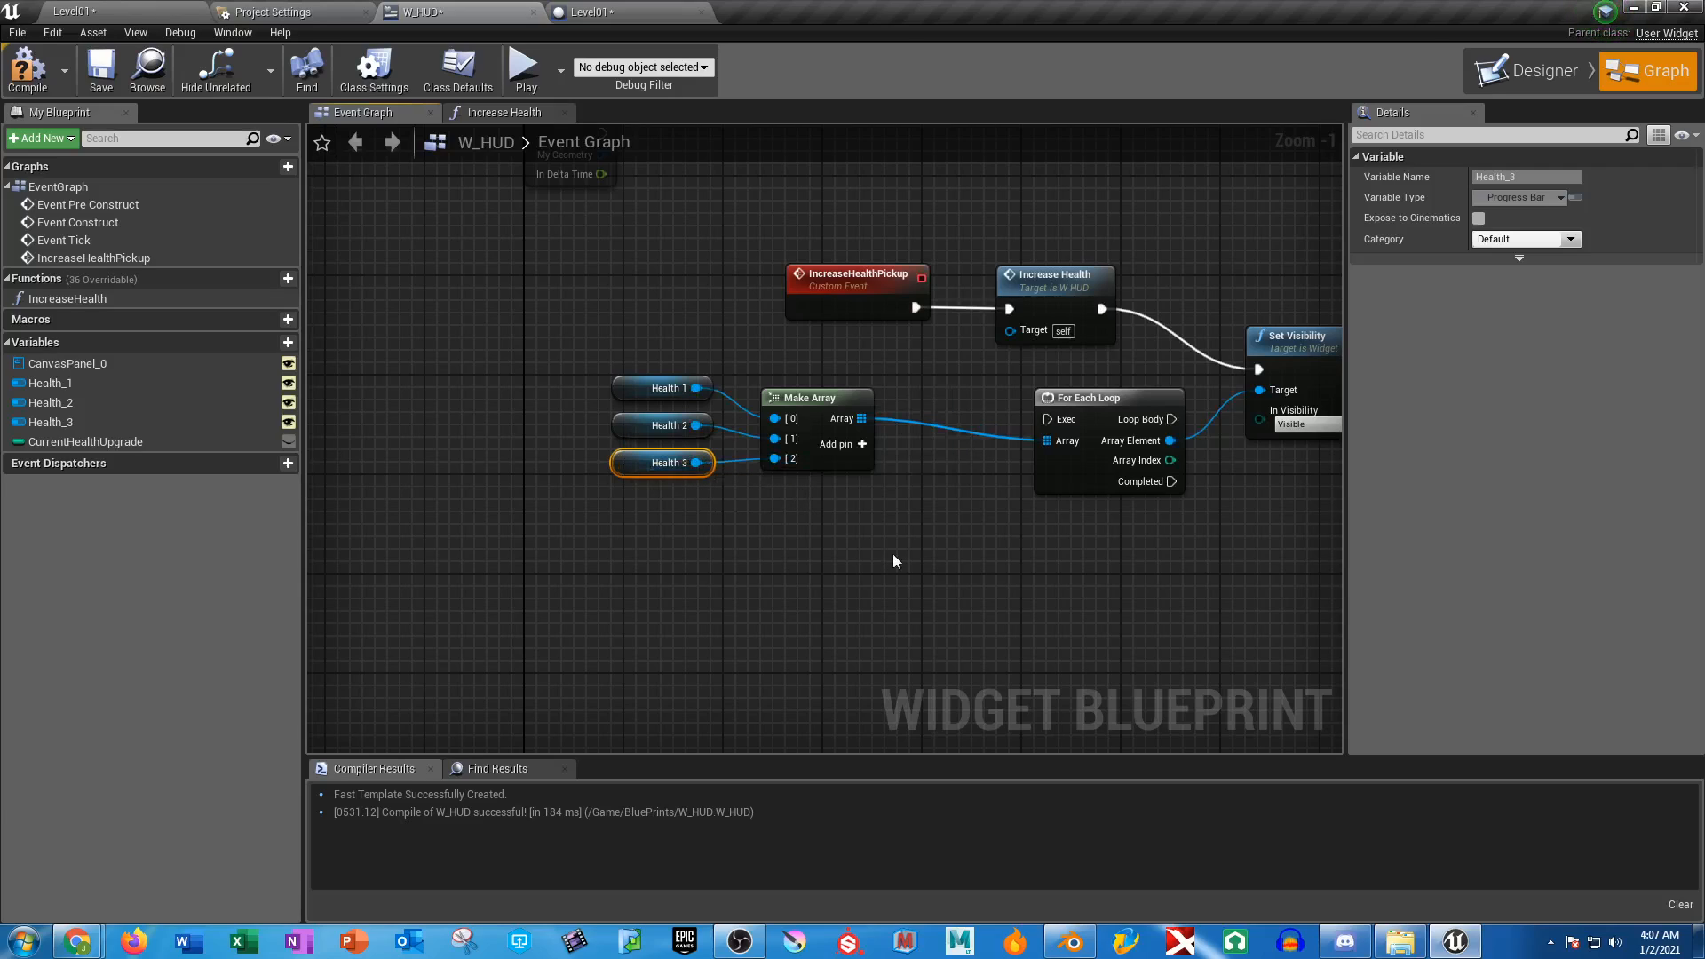
Reroute execution from Increase Health into the For Each Loop and from its Loop Body into Set Visibility, replacing the direct link
right_drag(906, 554, 606, 540)
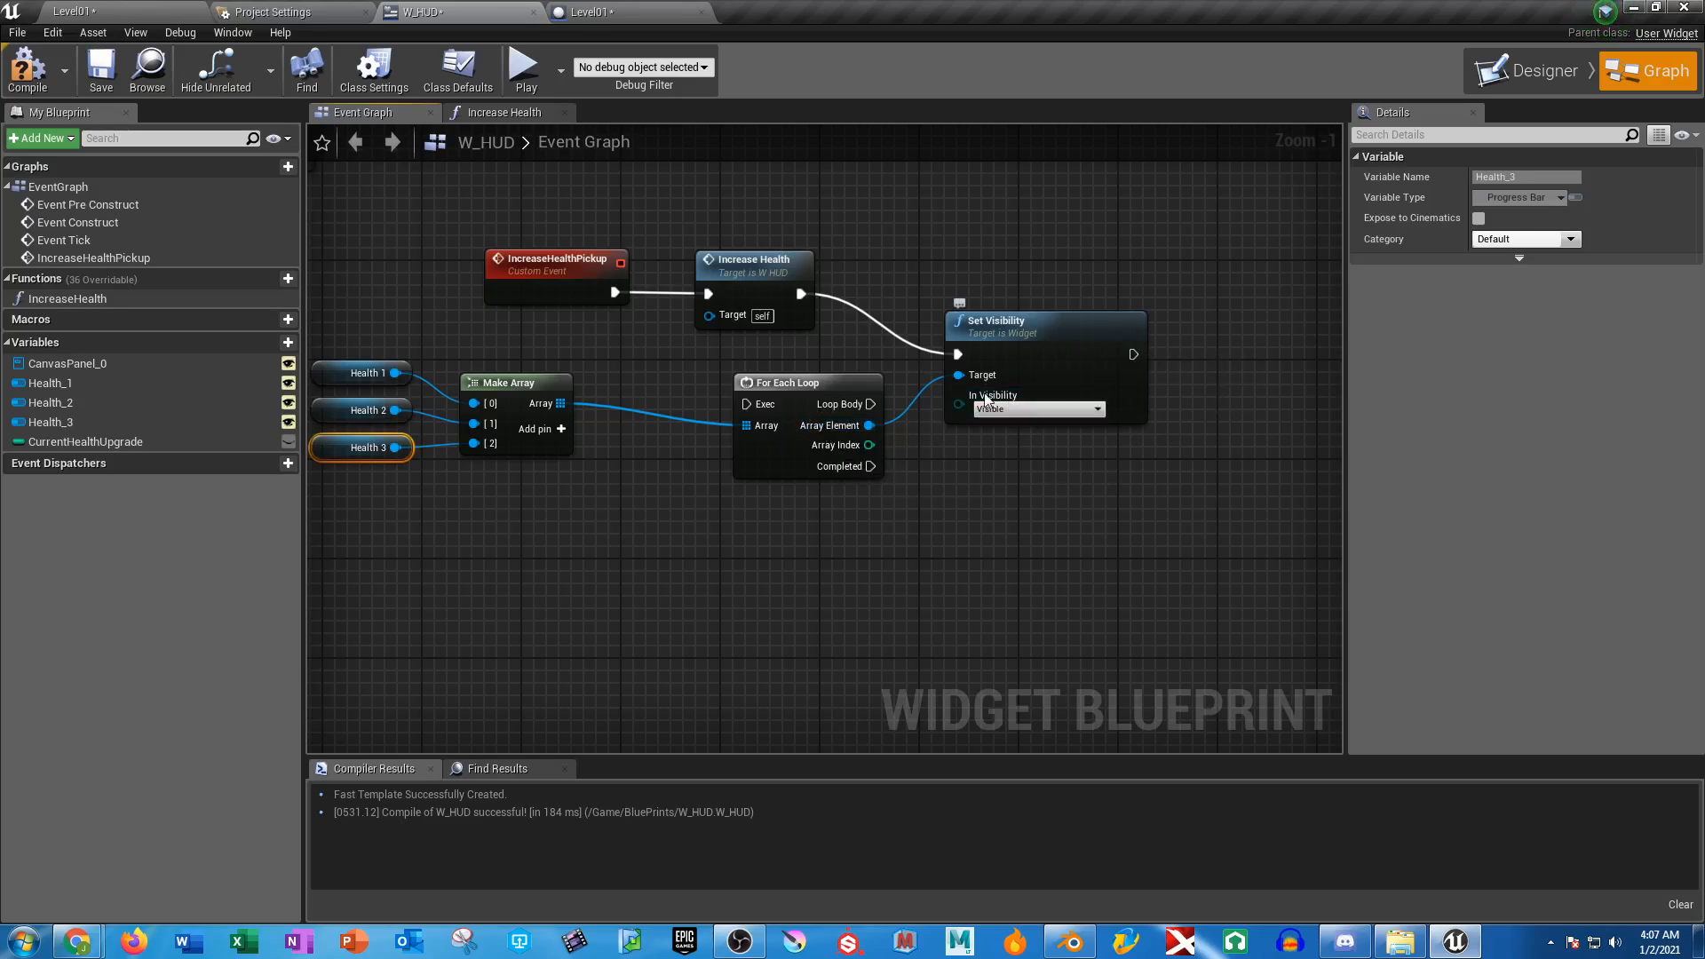
alt+click(800, 294)
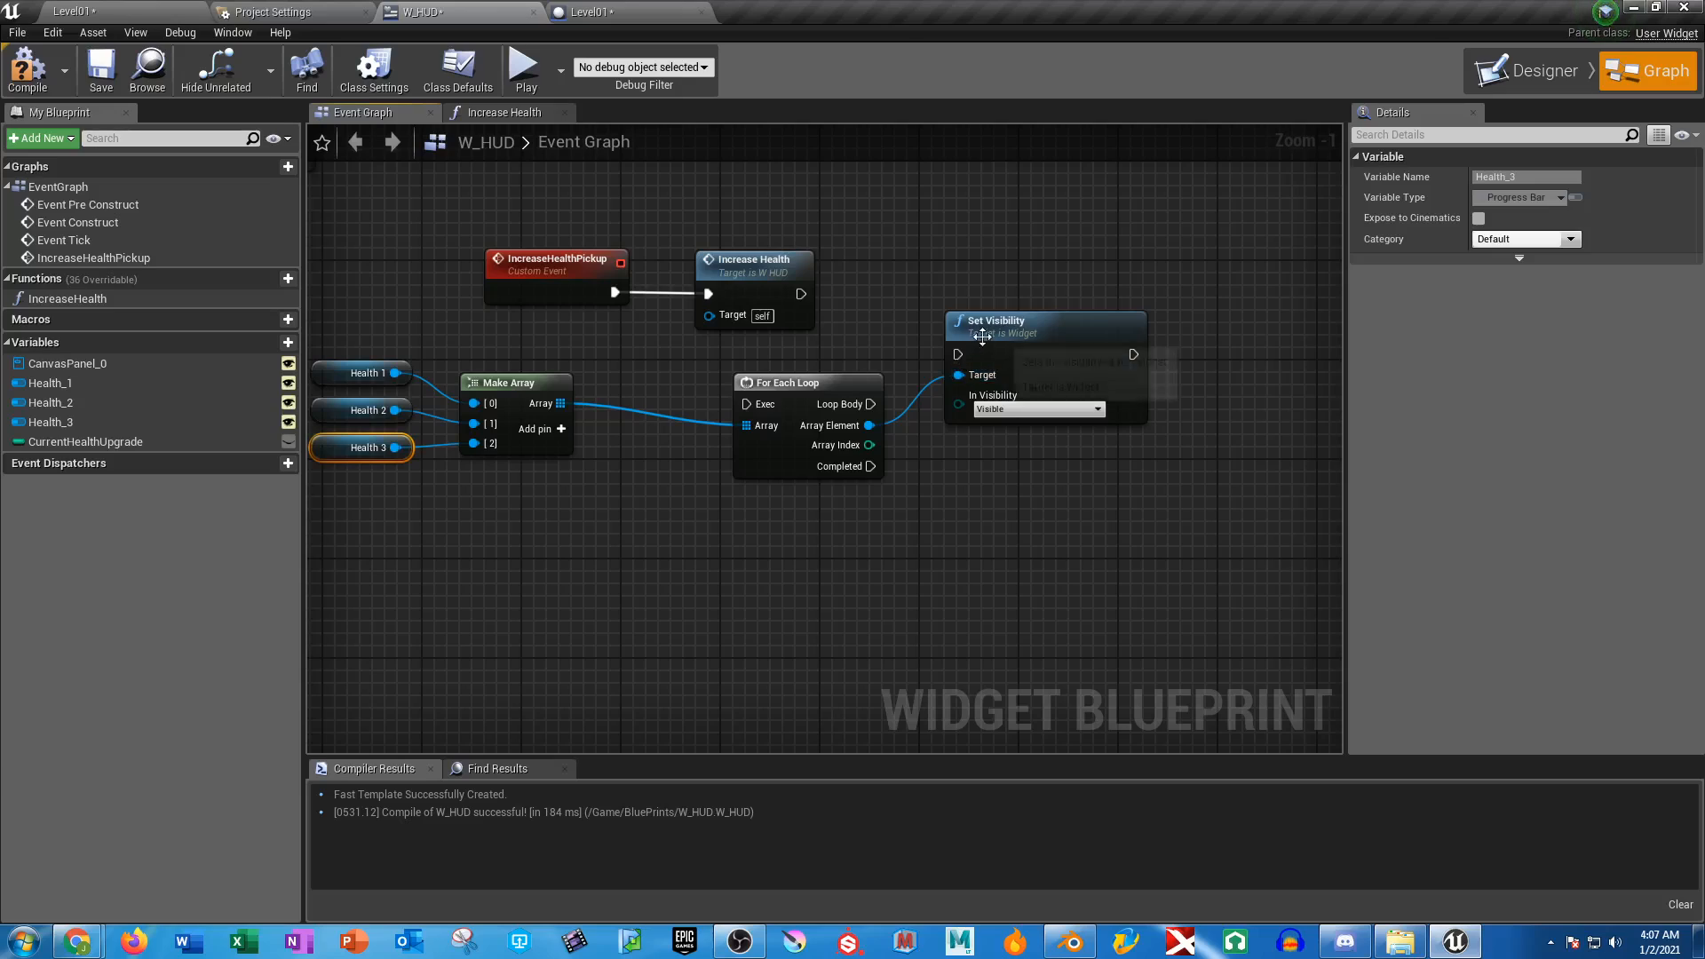
drag(998, 332, 1147, 332)
drag(790, 389, 945, 345)
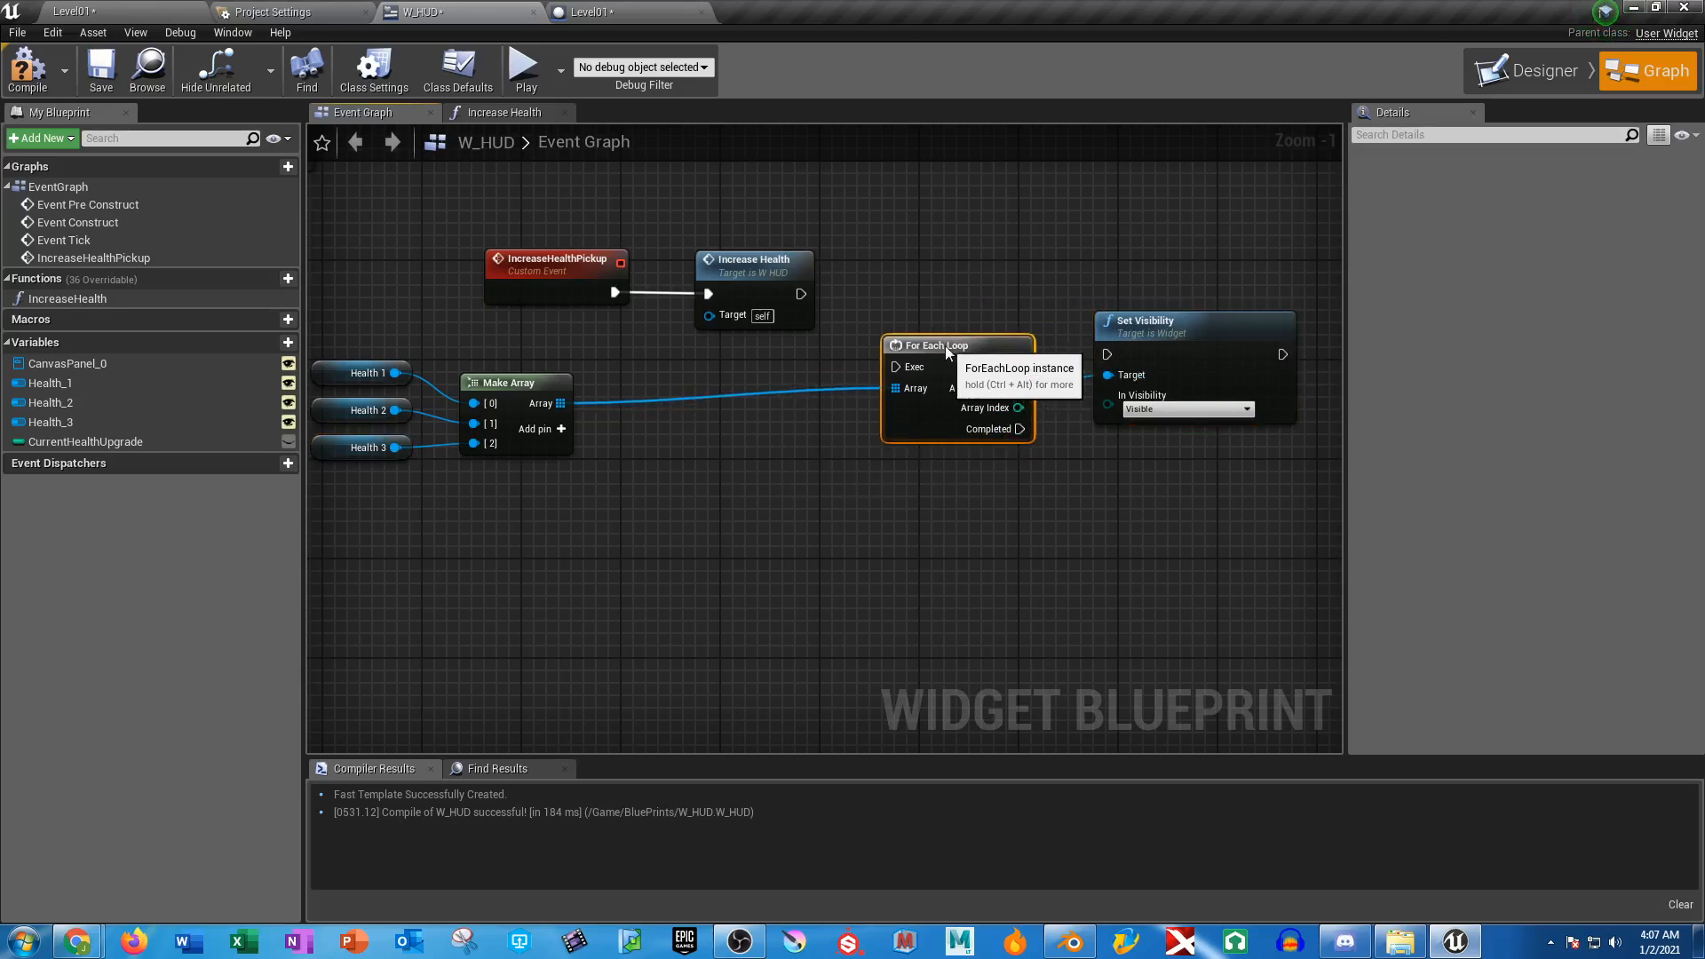
drag(801, 294, 907, 354)
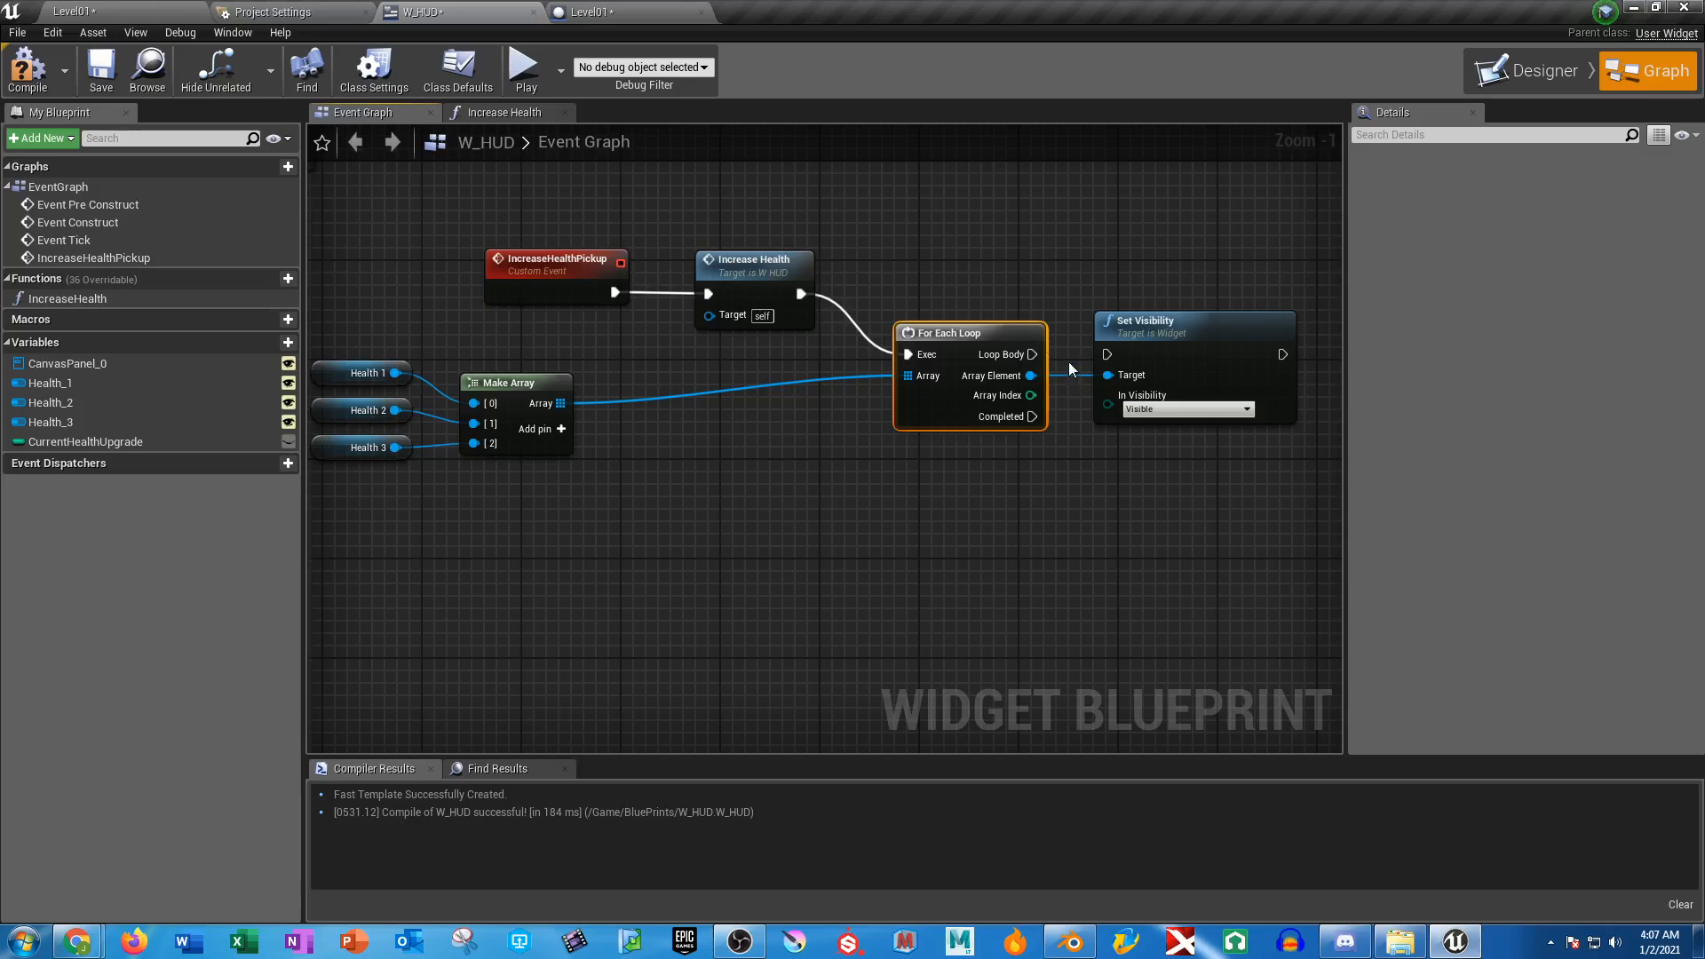
drag(1032, 355, 1109, 354)
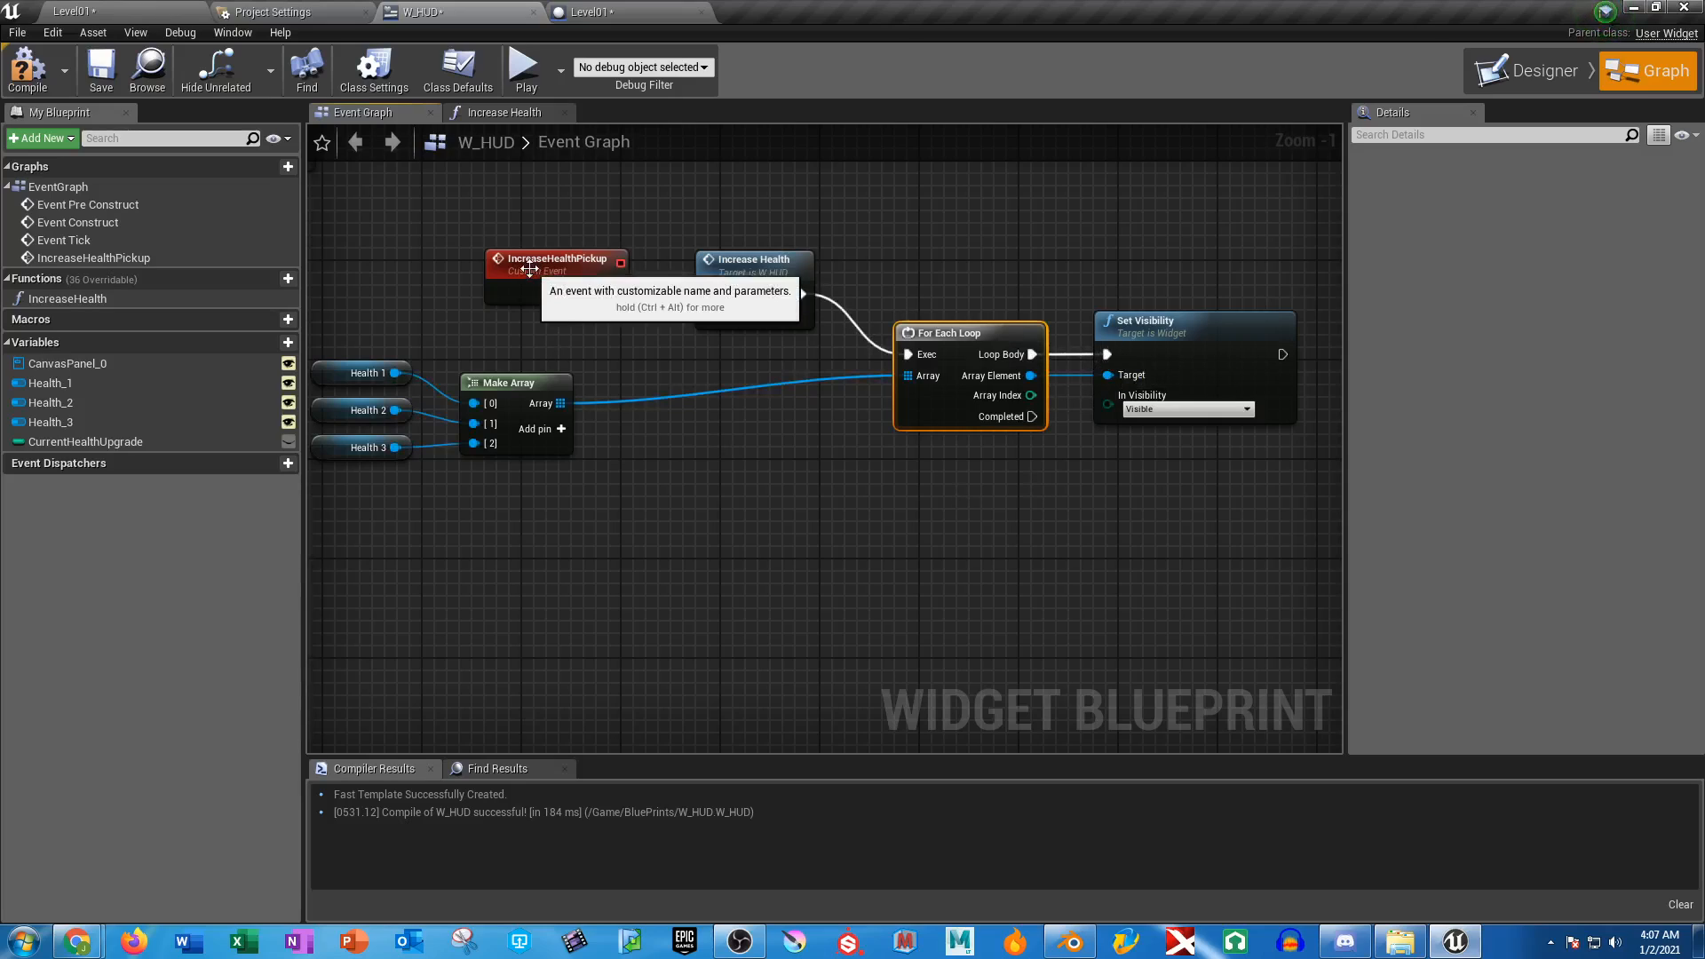
drag(614, 292, 708, 293)
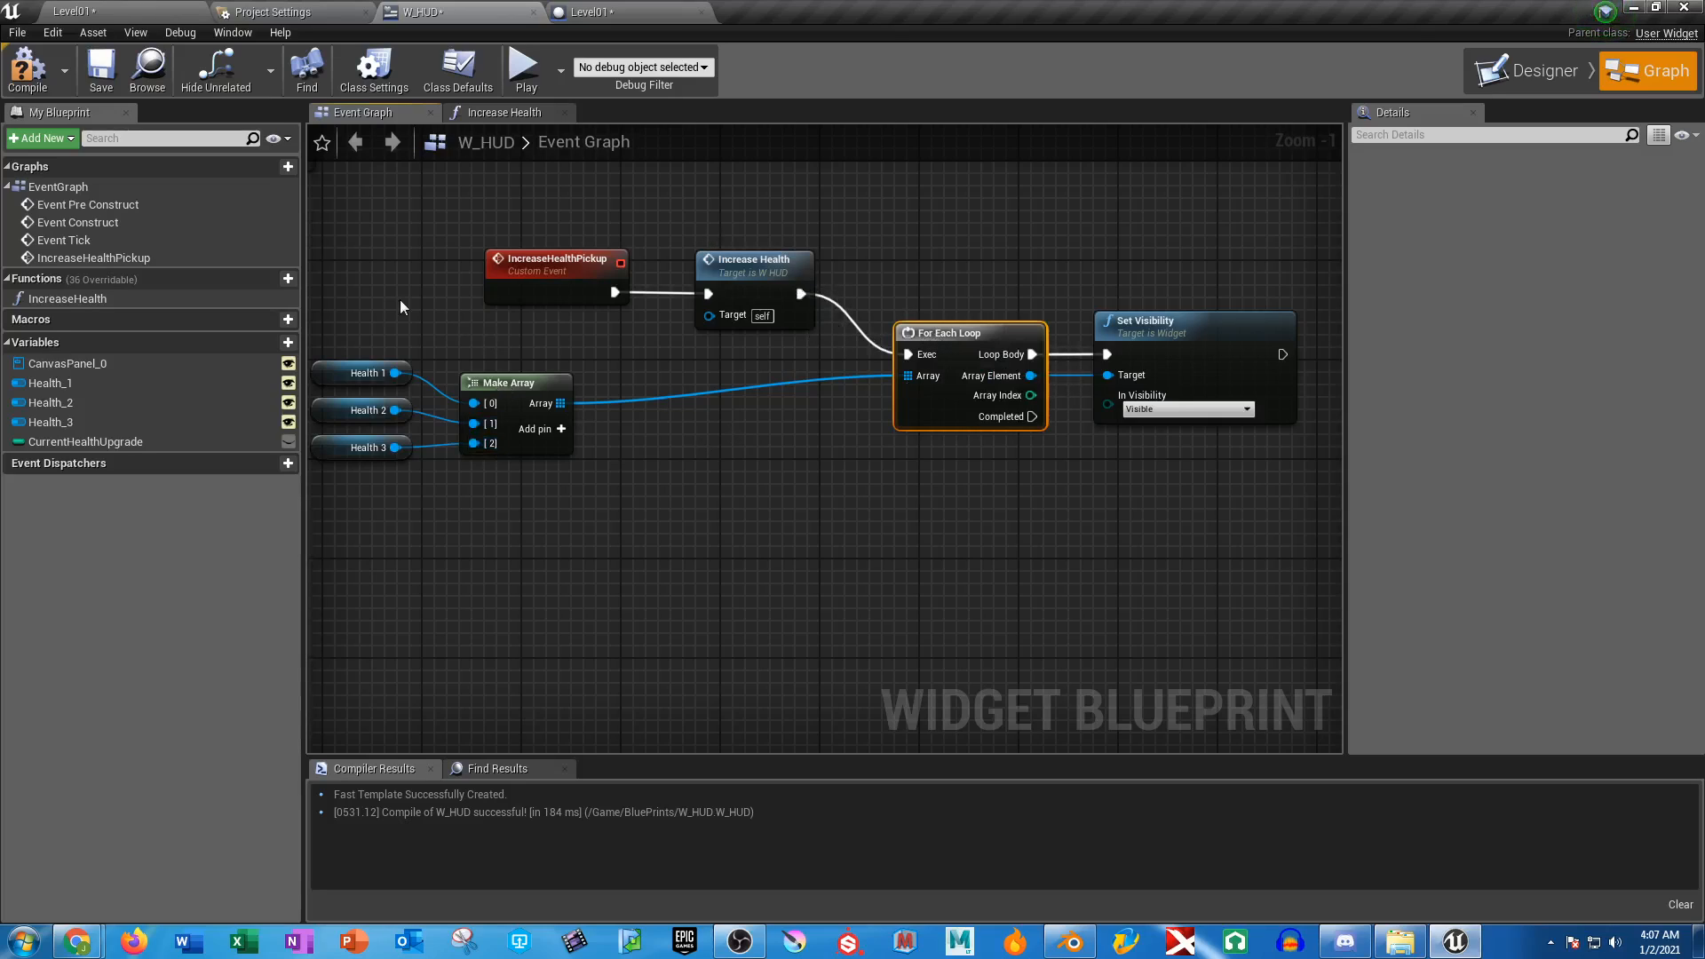
Move the Make Array node and its three health getters beneath the Increase Health call, closer to the For Each Loop
drag(400, 306, 524, 453)
drag(508, 387, 731, 412)
click(910, 611)
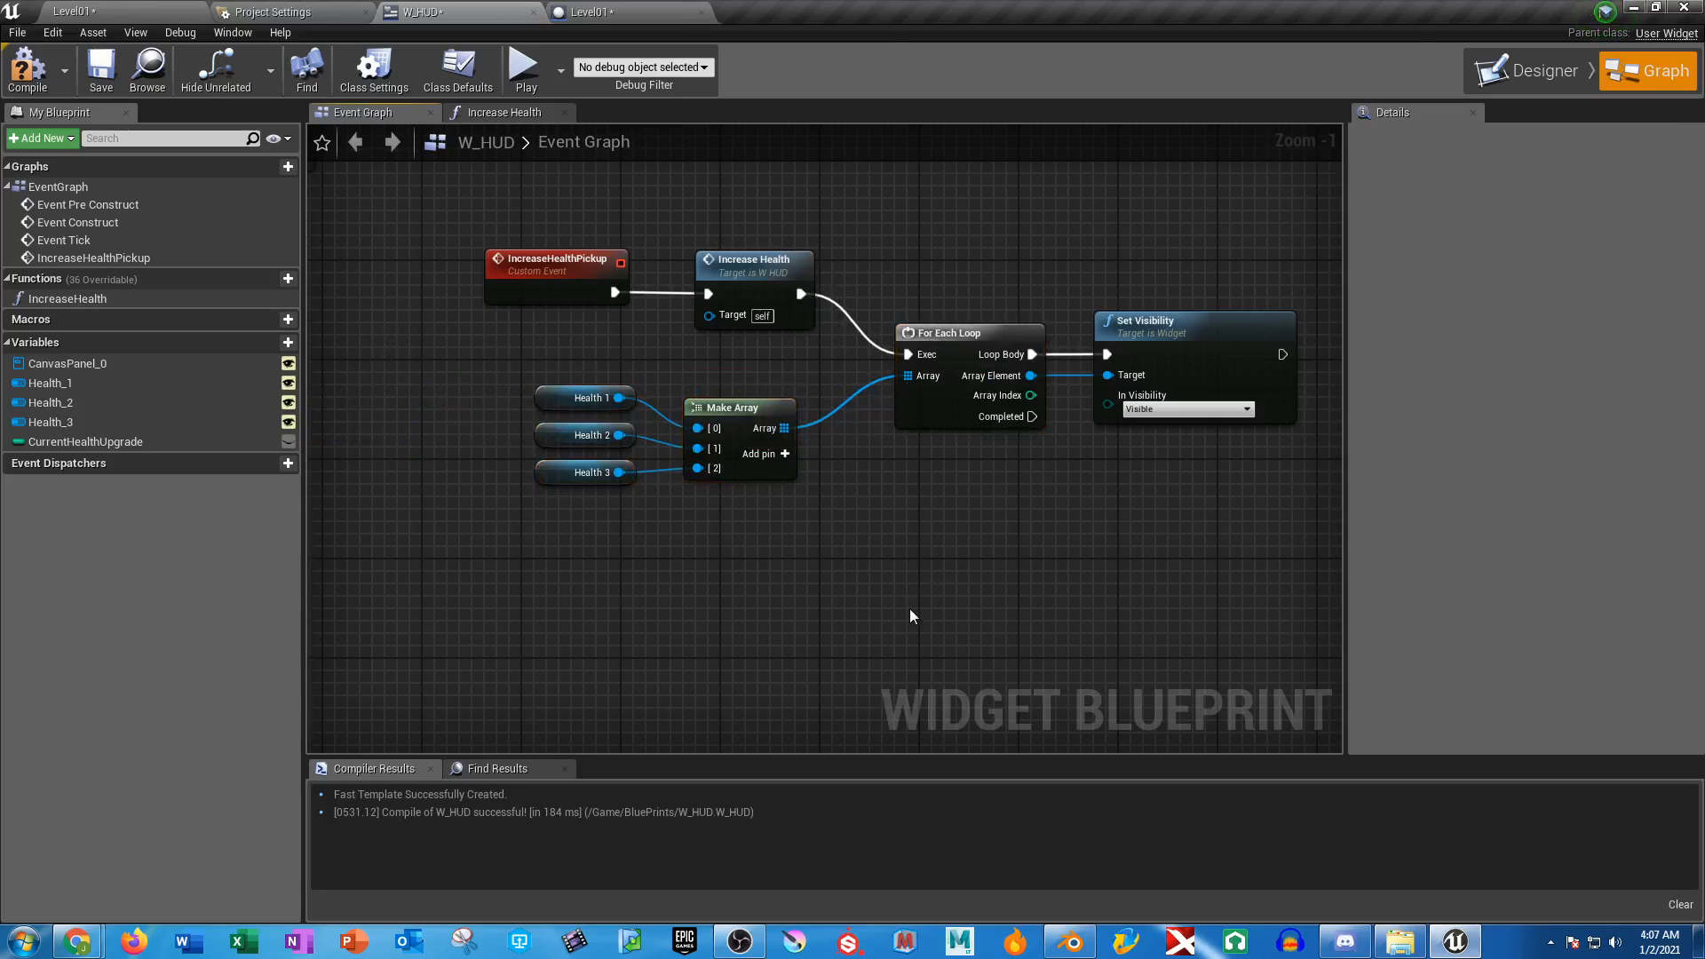
Set the In Visibility option of the Set Visibility node to Hidden
right_drag(1016, 537, 577, 557)
click(726, 430)
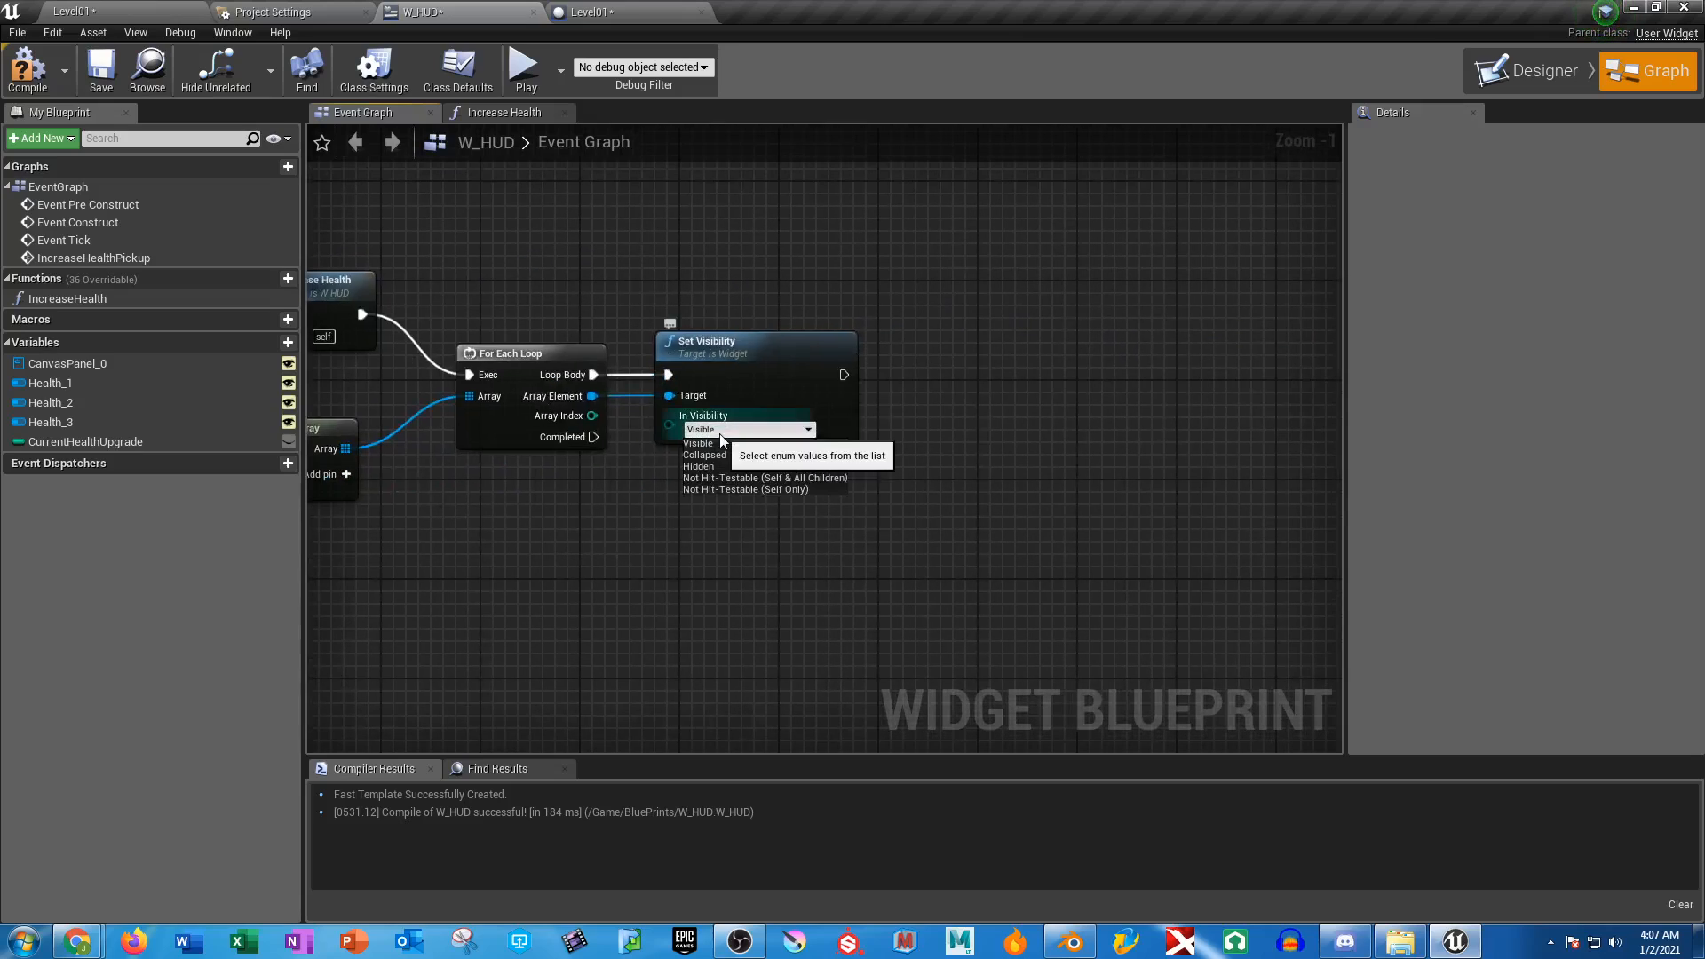
click(719, 471)
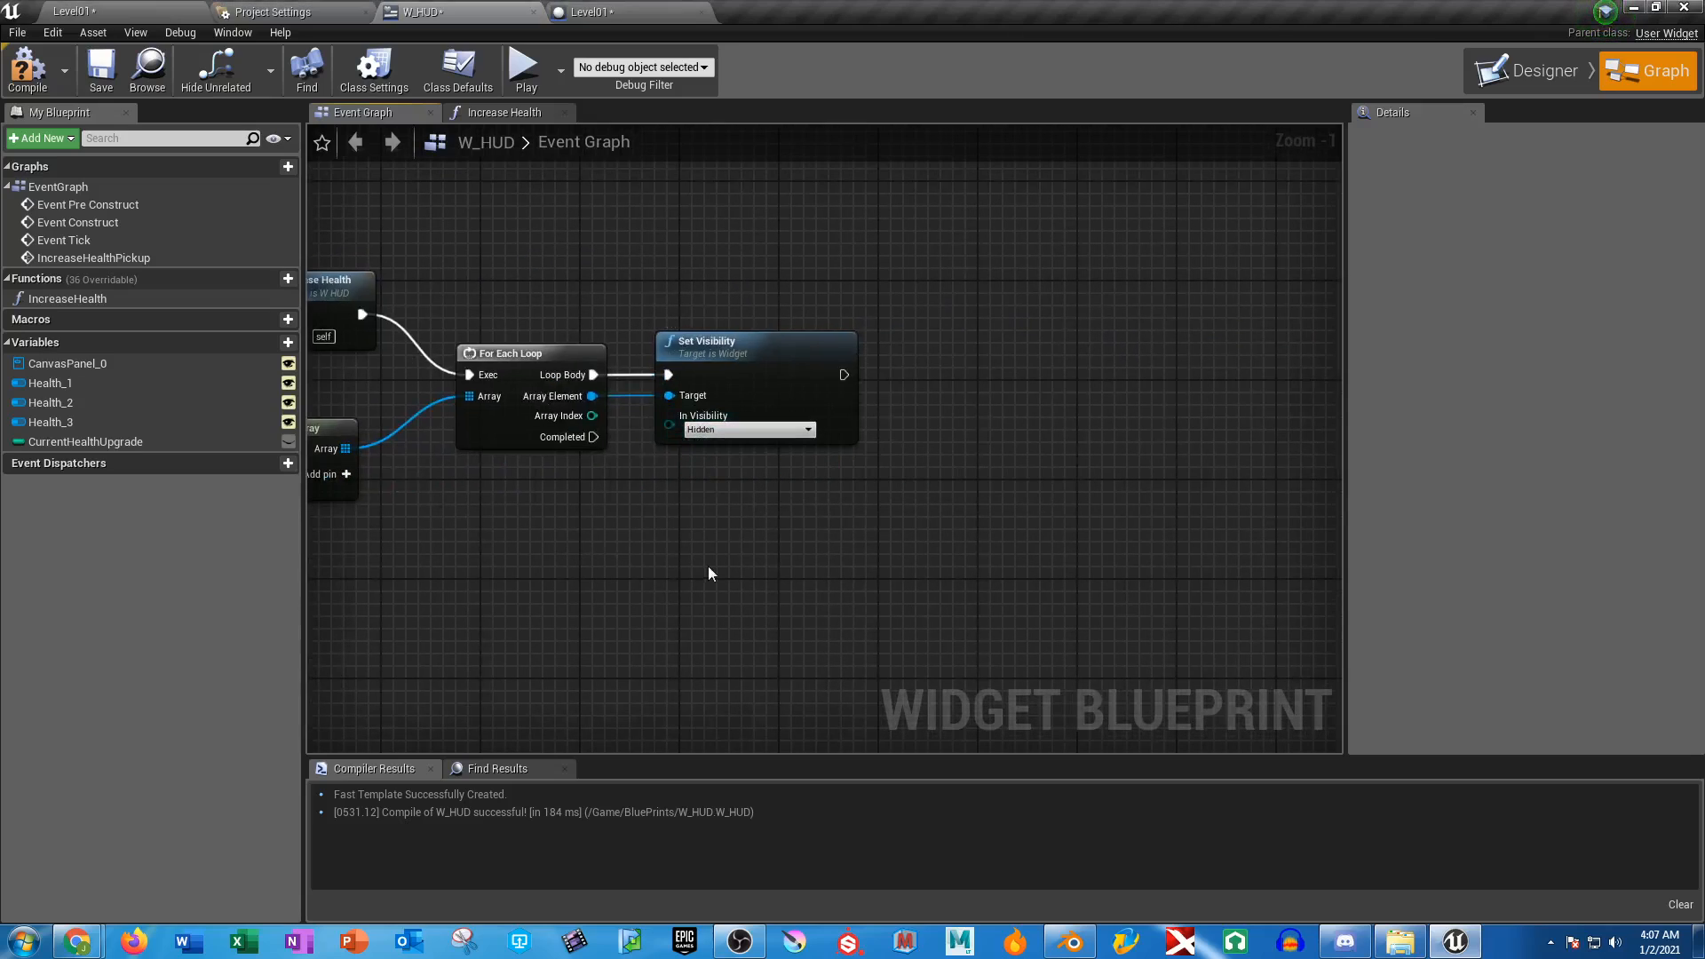
right_drag(757, 582, 697, 559)
drag(780, 351, 946, 393)
text(int)
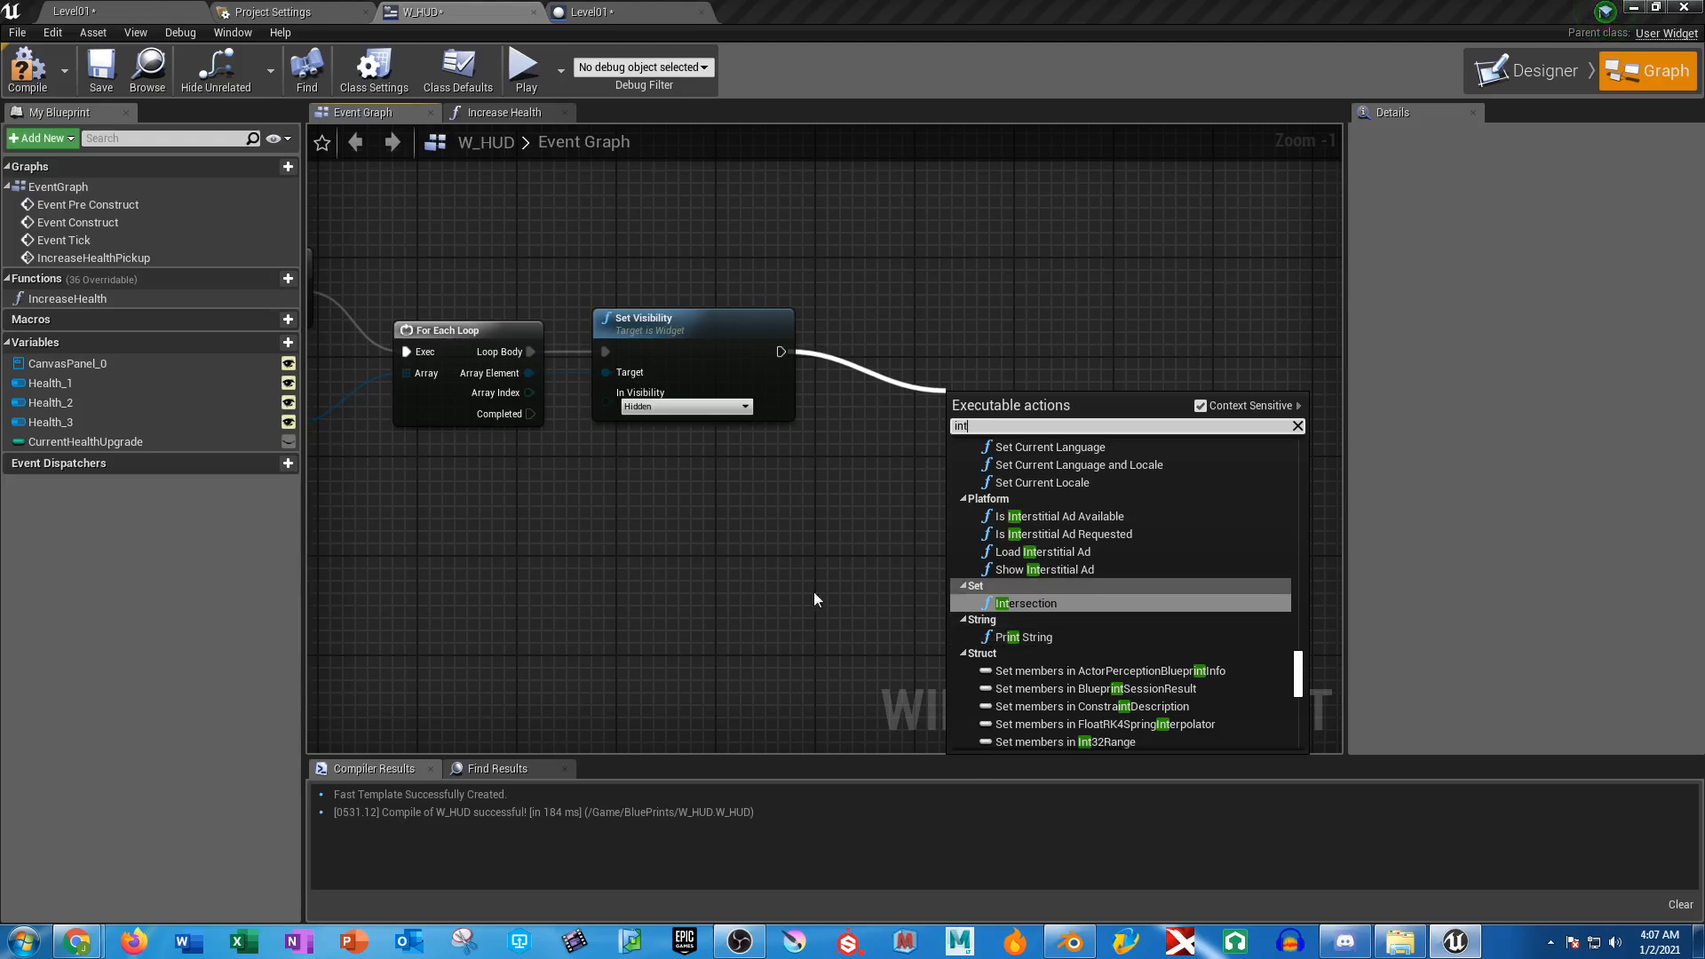
click(922, 425)
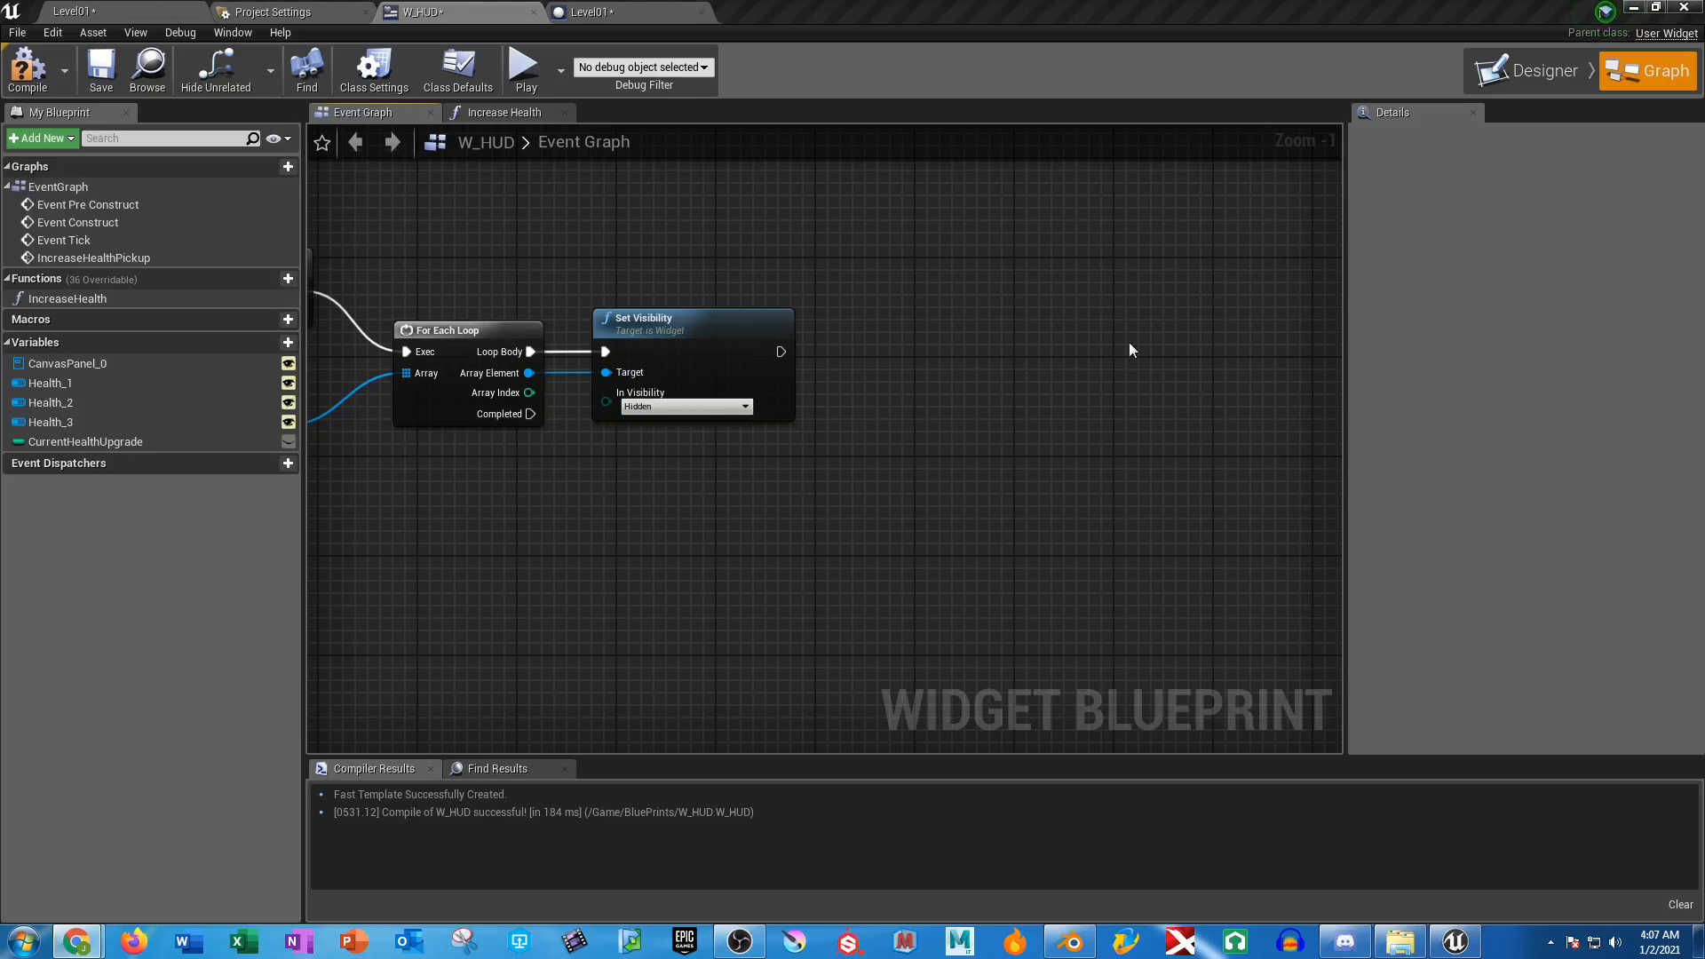
Add a Switch on Int node with output pins 0, 1 and 2 and connect Set Visibility's execution output to it
right_click(947, 377)
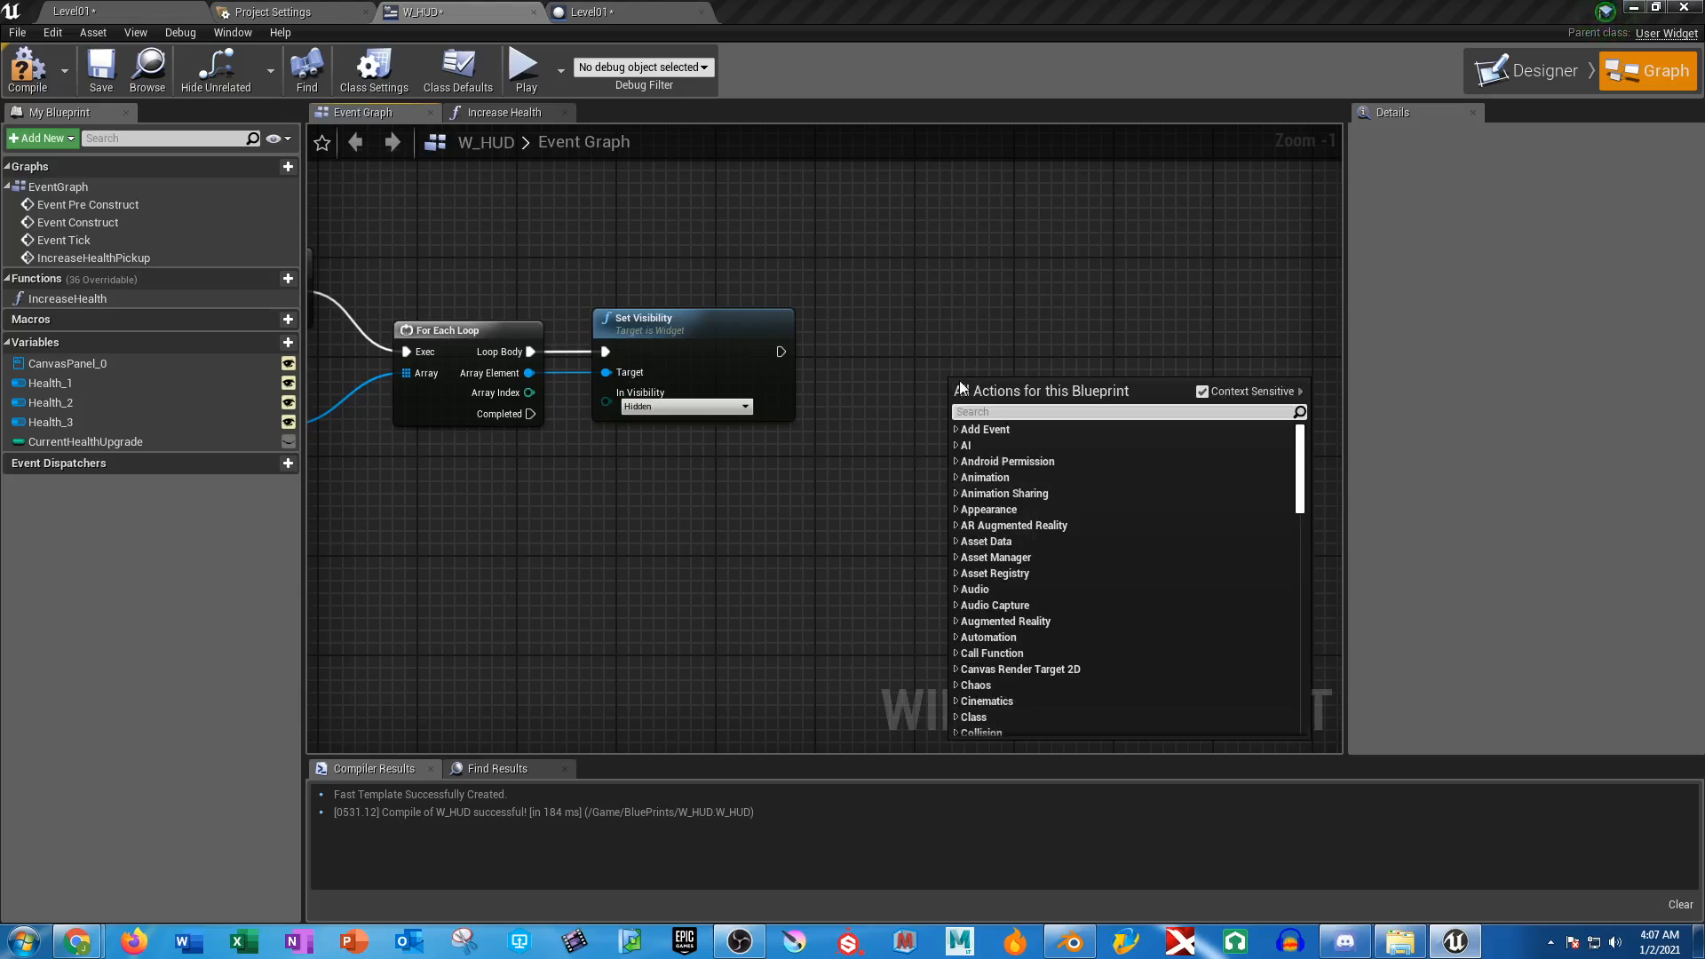
text(switchin)
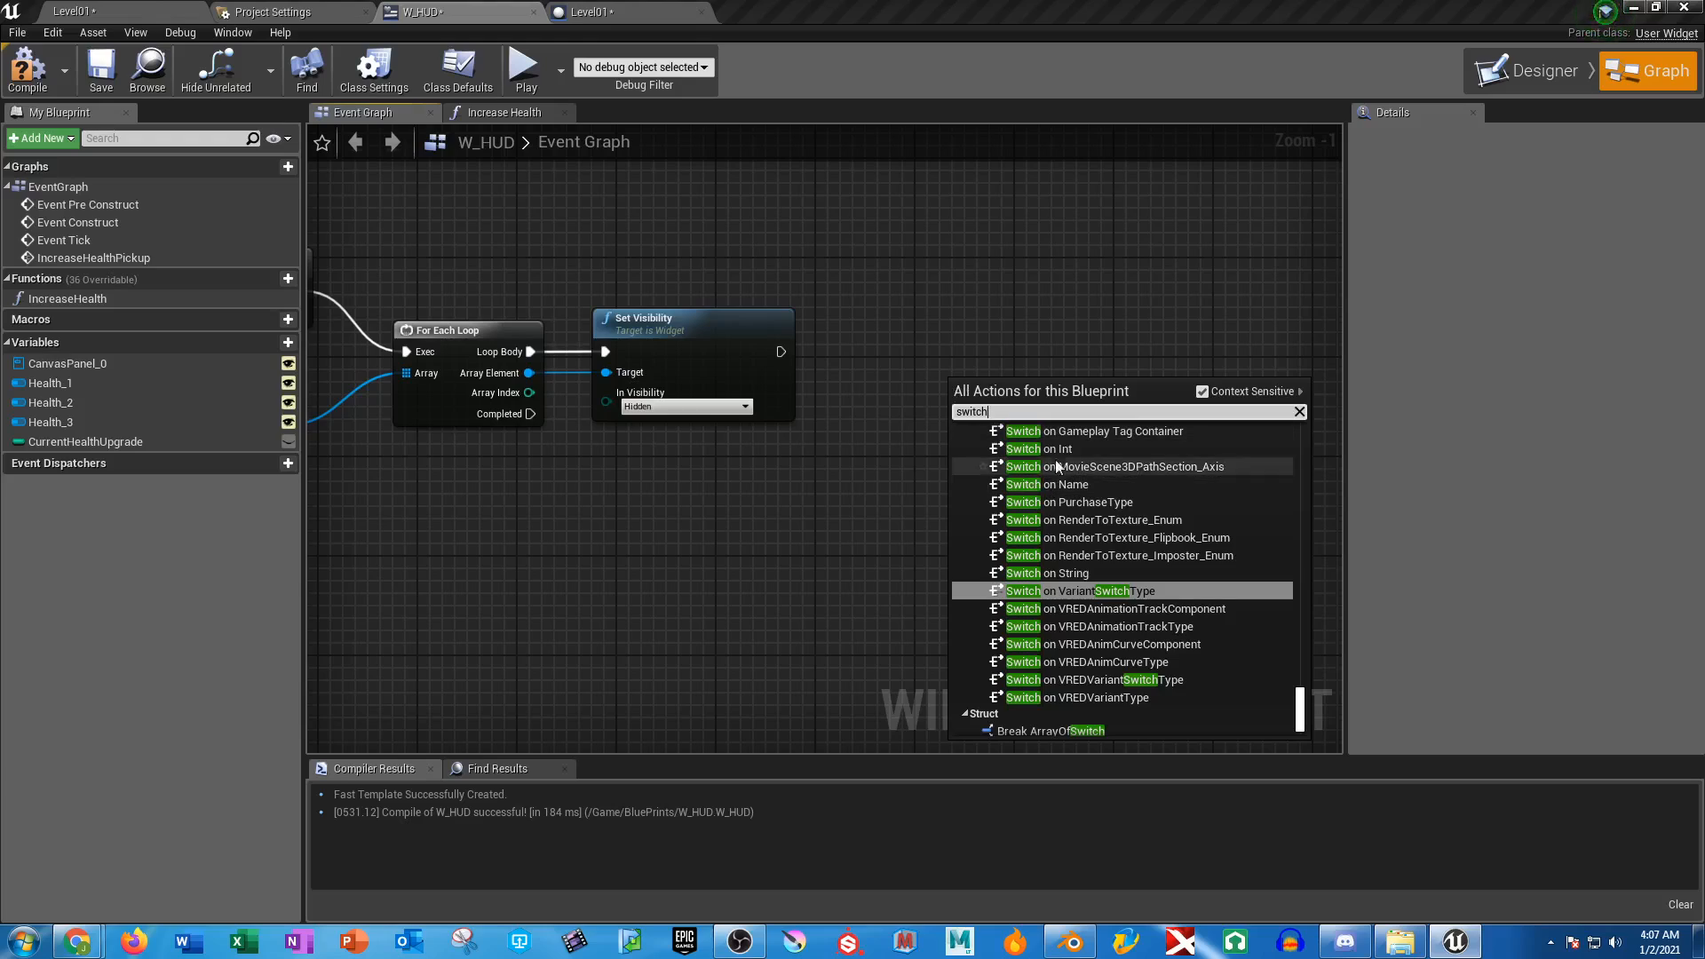
key(Return)
drag(1023, 395, 1008, 369)
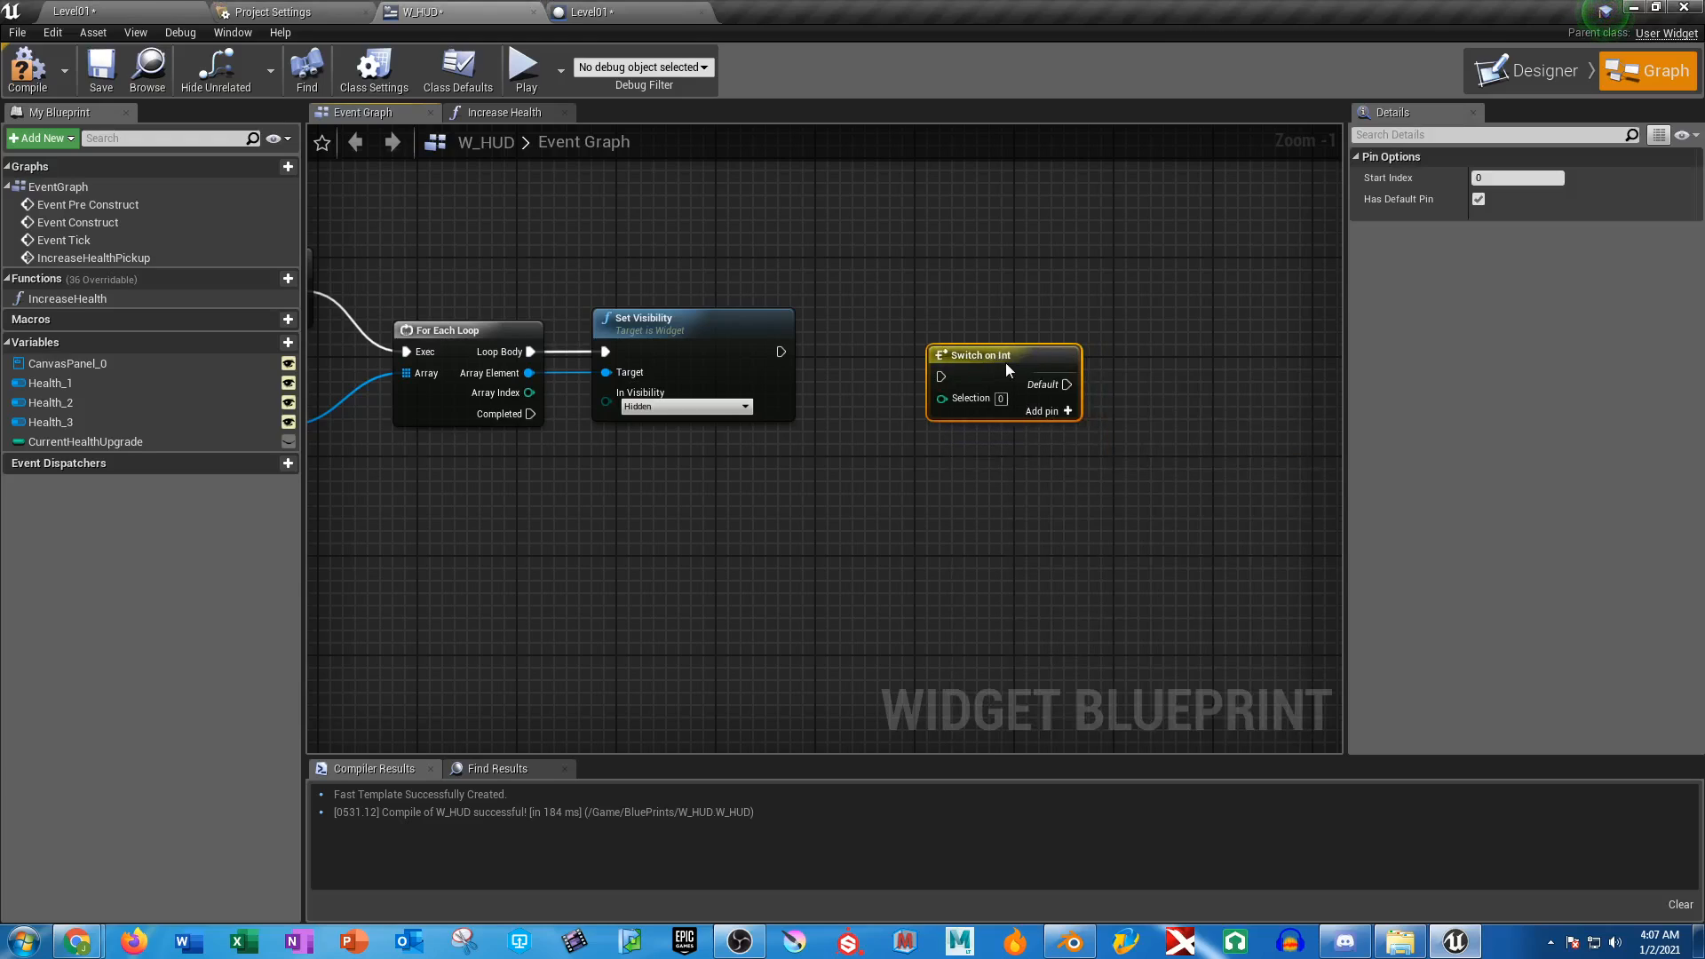
click(1068, 411)
click(1068, 432)
click(1068, 454)
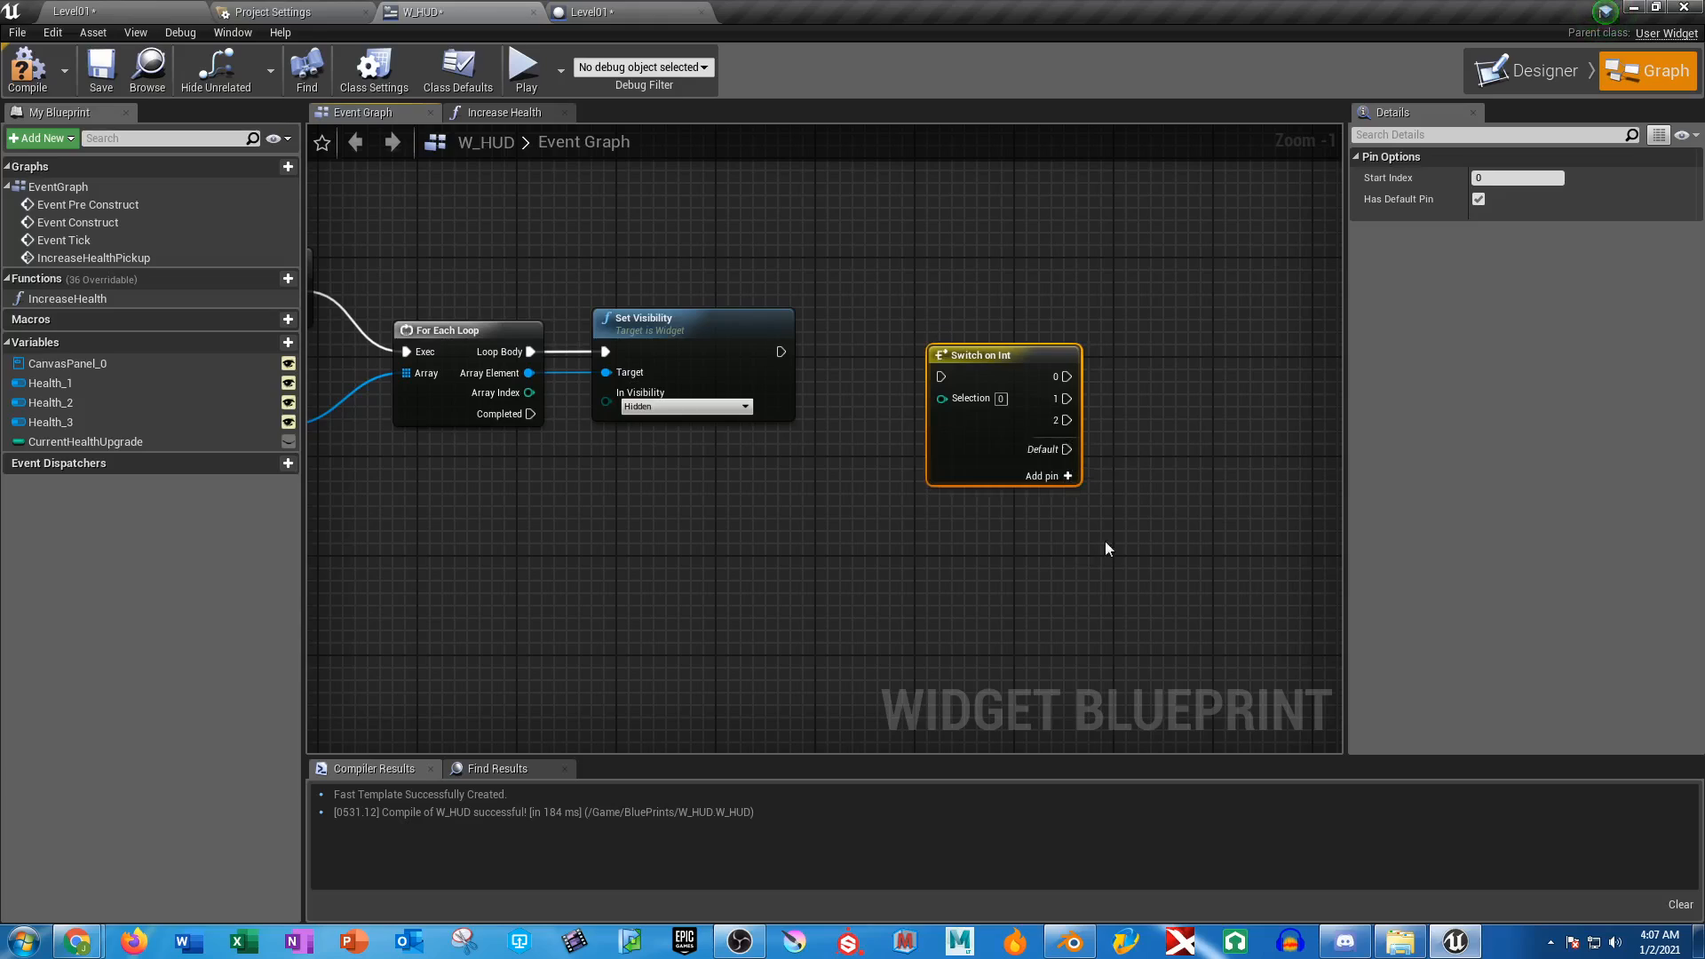
mouse_move(780, 351)
mouse_down()
mouse_move(941, 377)
mouse_move(971, 334)
mouse_up()
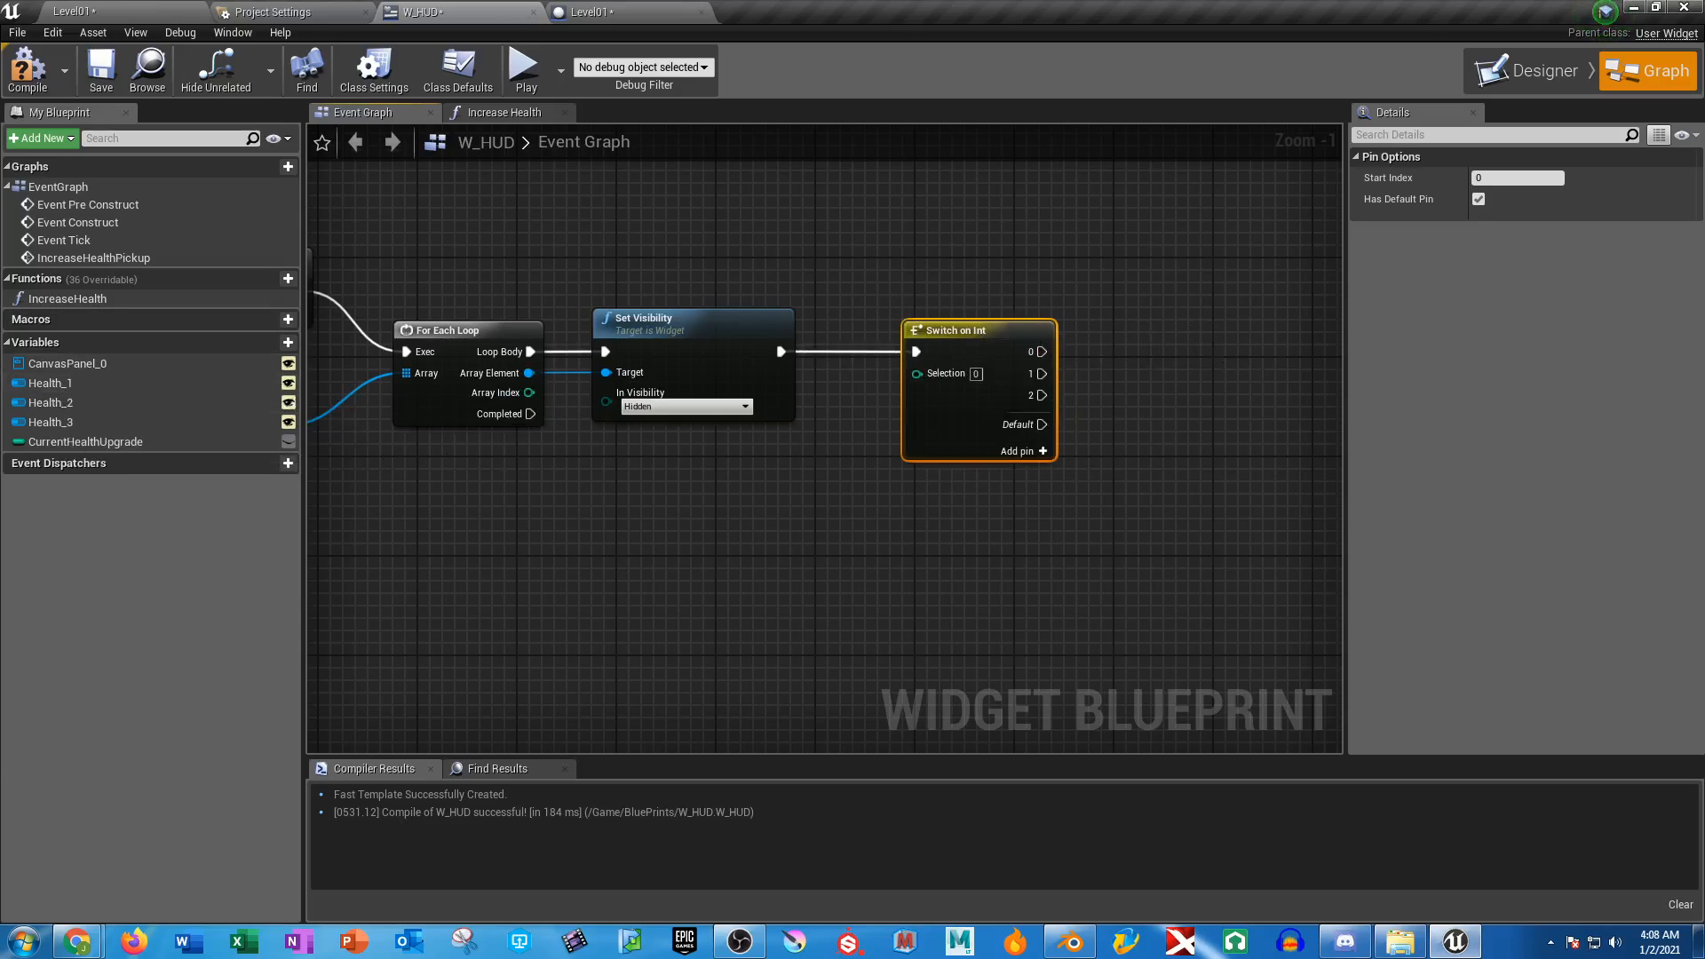
Duplicate the Health_1, Health_2 and Health_3 getters and place the copies in the empty area beyond the Switch on Int node
right_drag(483, 367, 995, 349)
mouse_move(449, 353)
mouse_down()
mouse_move(563, 544)
mouse_move(594, 518)
mouse_move(1126, 493)
mouse_up()
key(ctrl+c)
key(ctrl+v)
right_drag(1166, 435, 574, 451)
mouse_move(528, 508)
mouse_down()
mouse_move(757, 502)
mouse_move(1174, 346)
mouse_up()
click(968, 625)
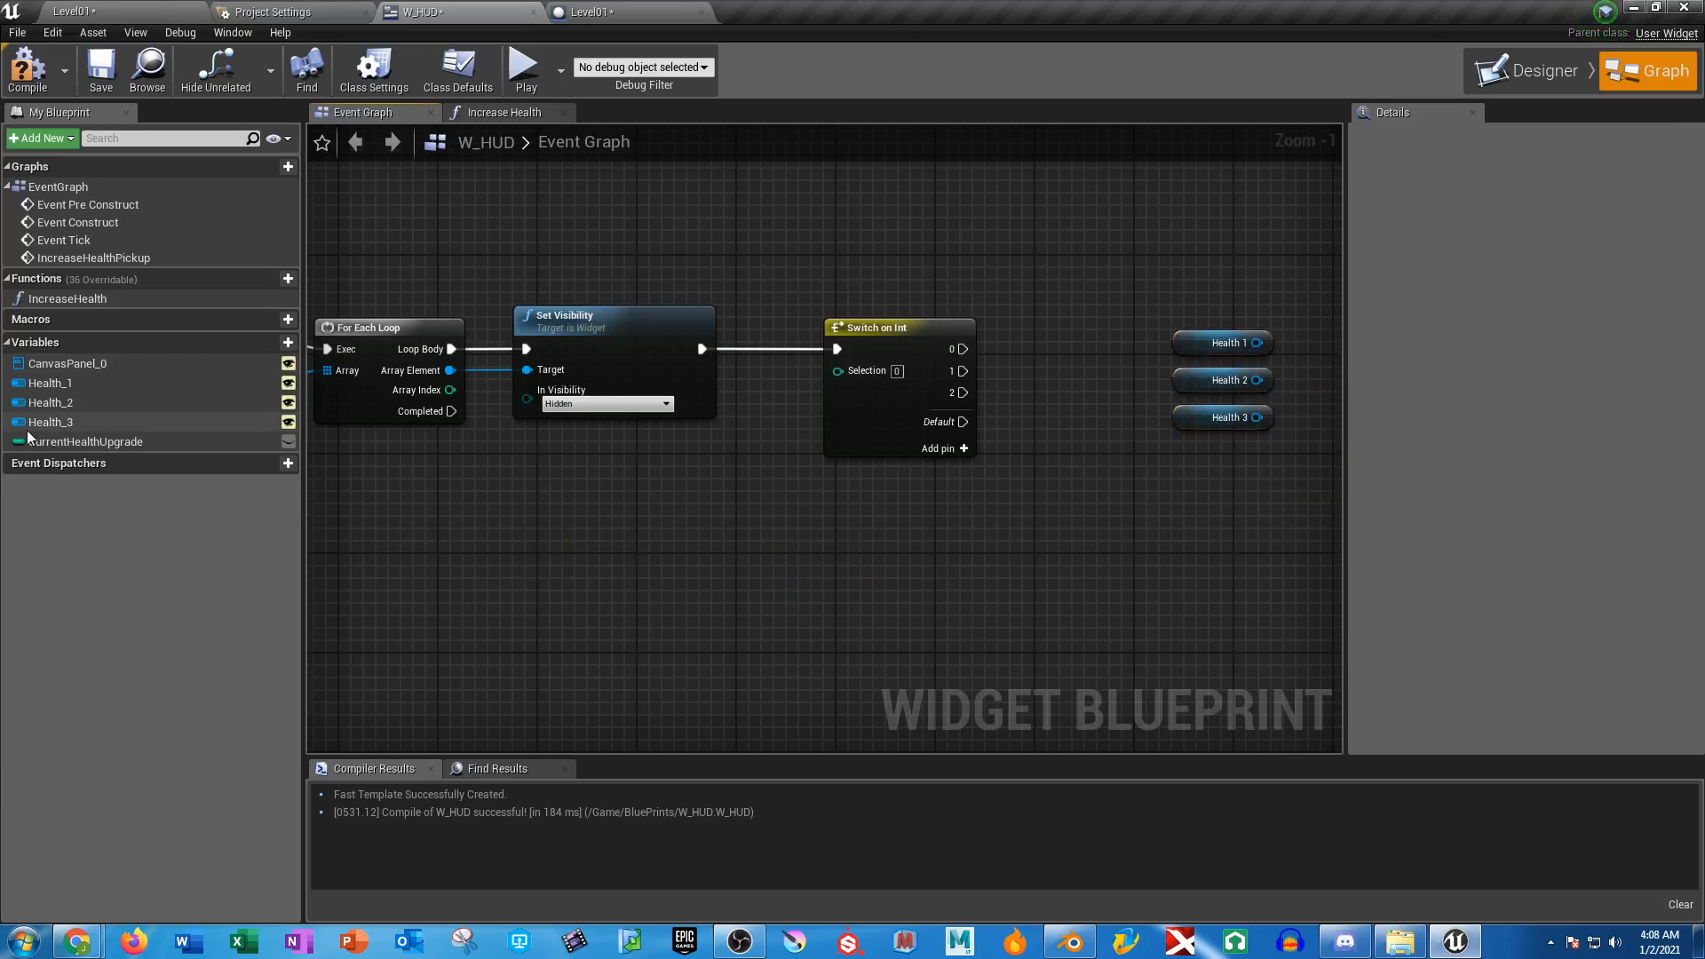
Place a CurrentHealthUpgrade getter and connect it to the Selection input of Switch on Int
drag(80, 442, 625, 506)
click(744, 524)
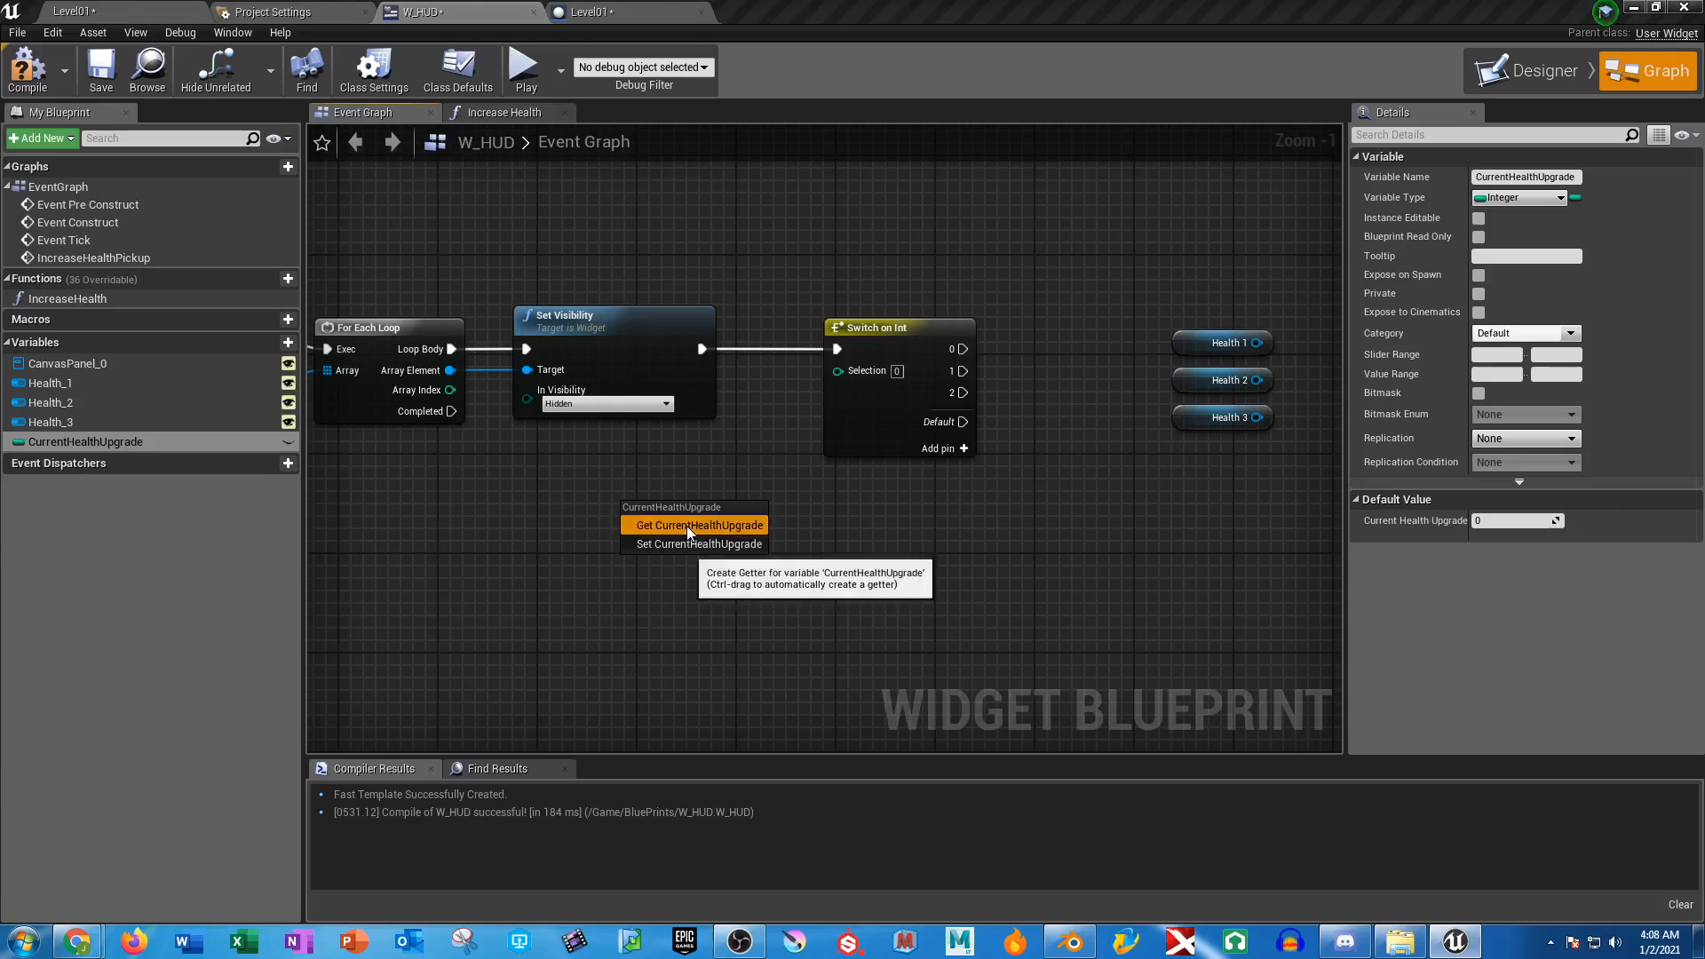
drag(758, 517, 839, 375)
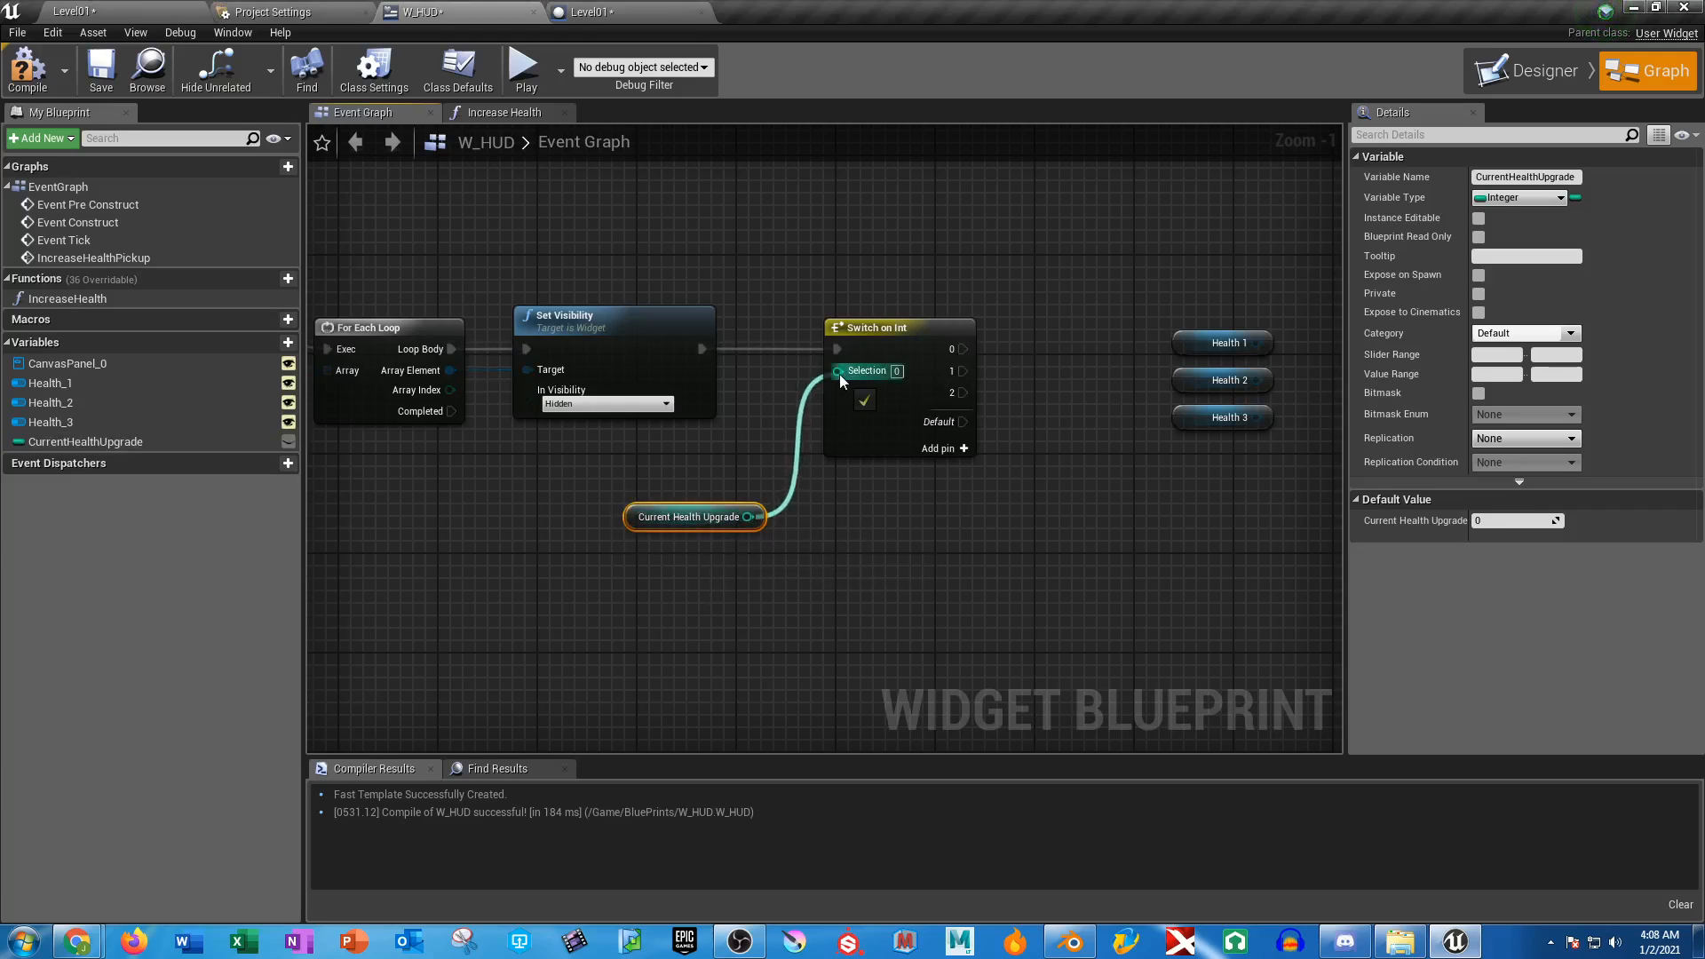
Add a Set Visibility node executed from output 0 of Switch on Int
right_drag(986, 524, 685, 578)
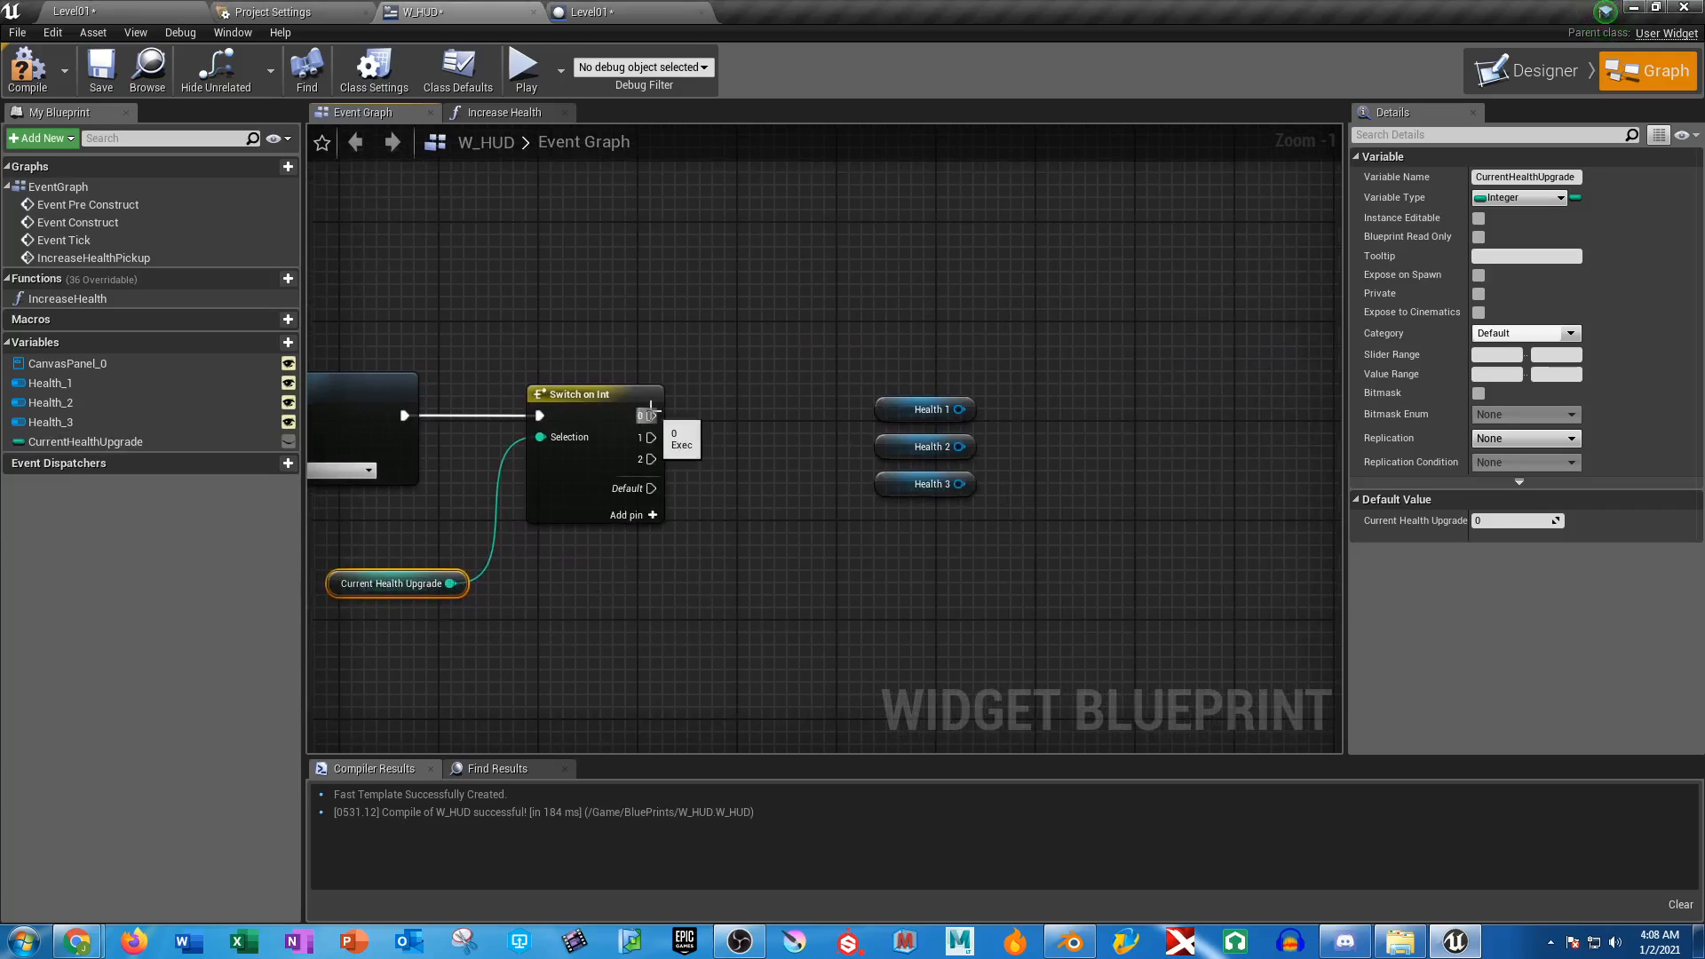
drag(650, 414, 1062, 260)
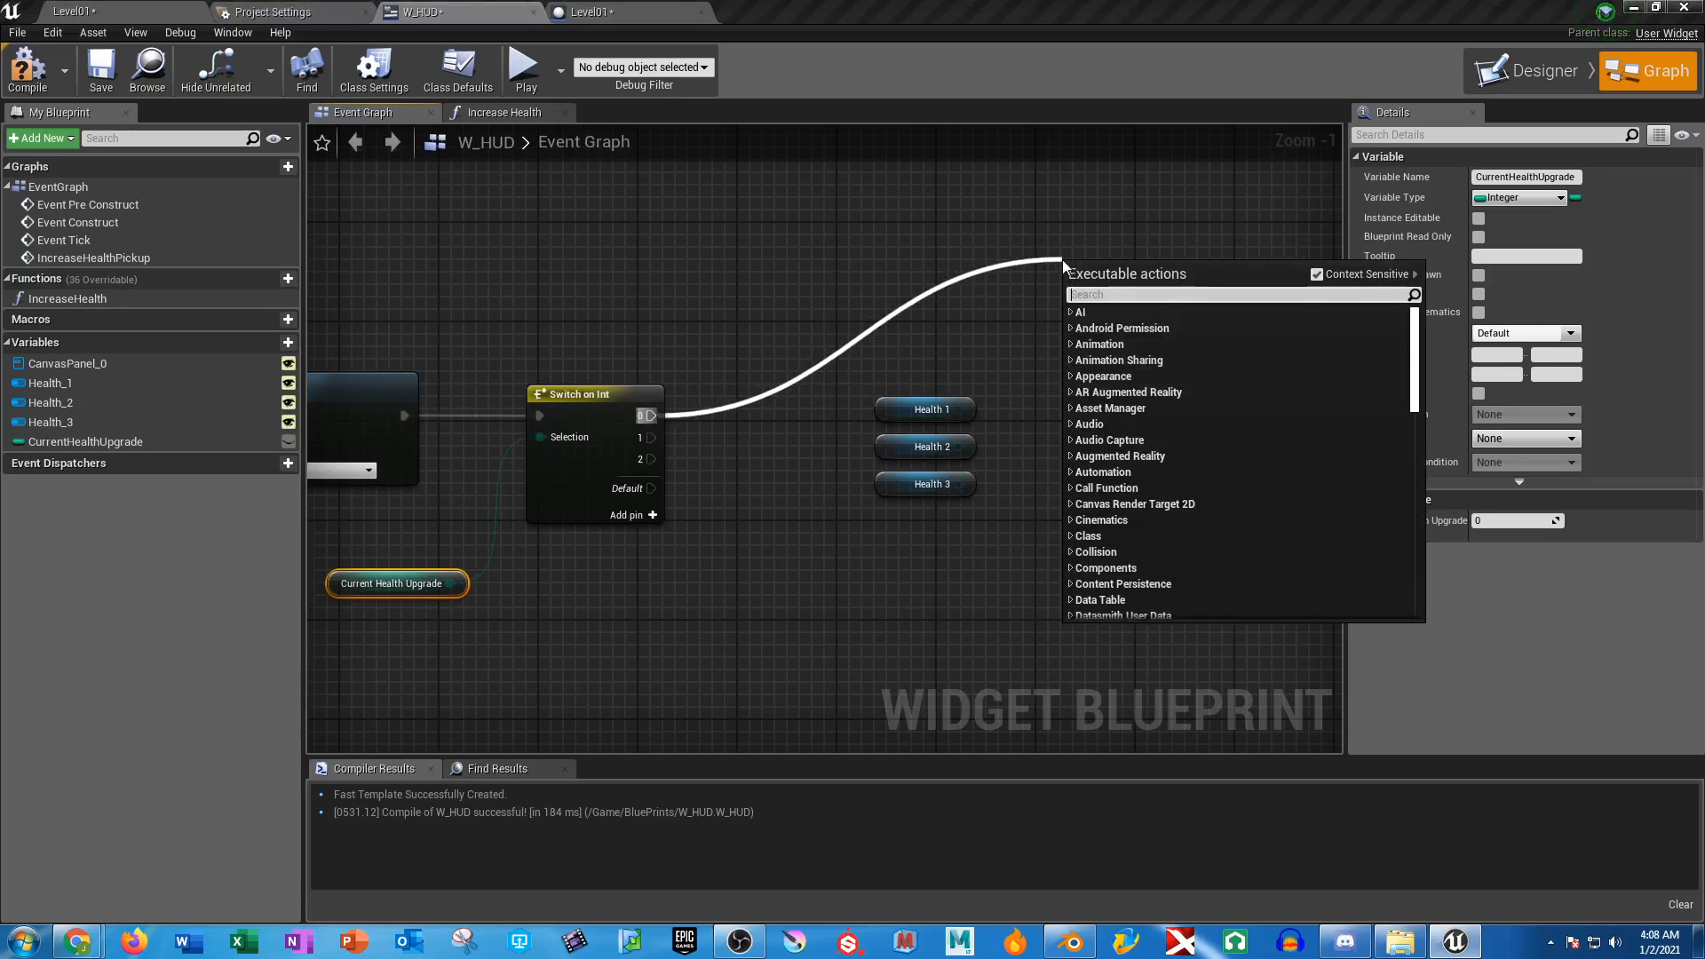
text(set visibility)
key(Return)
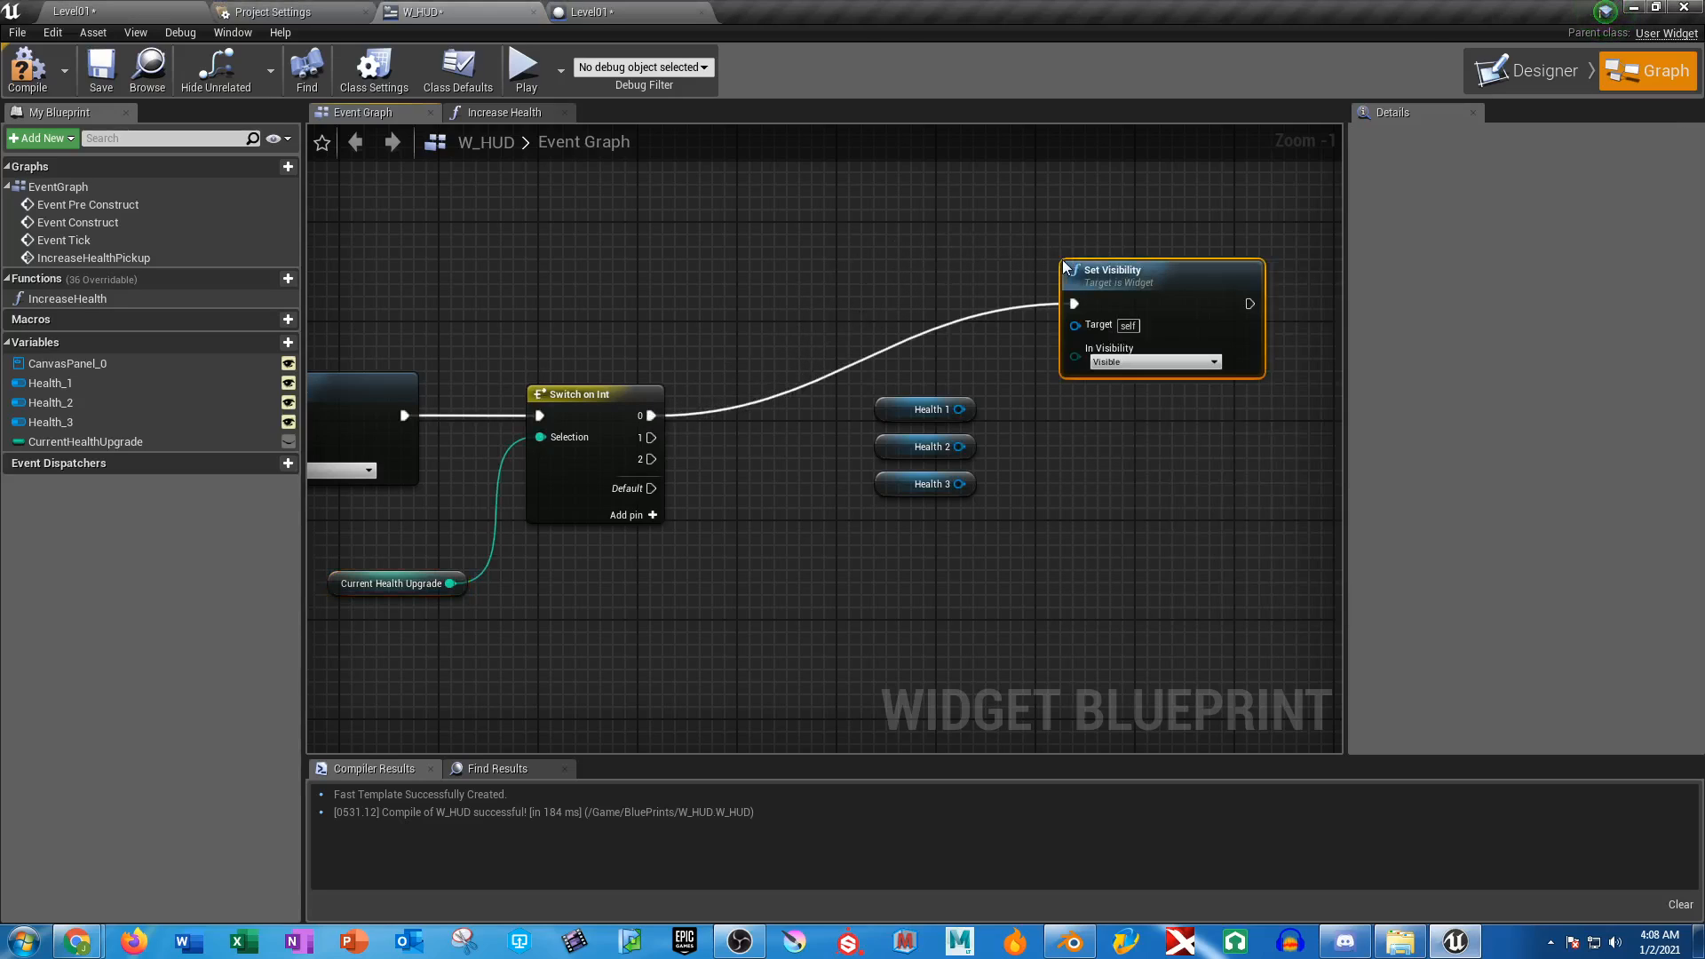
Duplicate the new Set Visibility node twice and stack the copies in a column beneath it
key(ctrl+c)
key(ctrl+v)
key(ctrl+v)
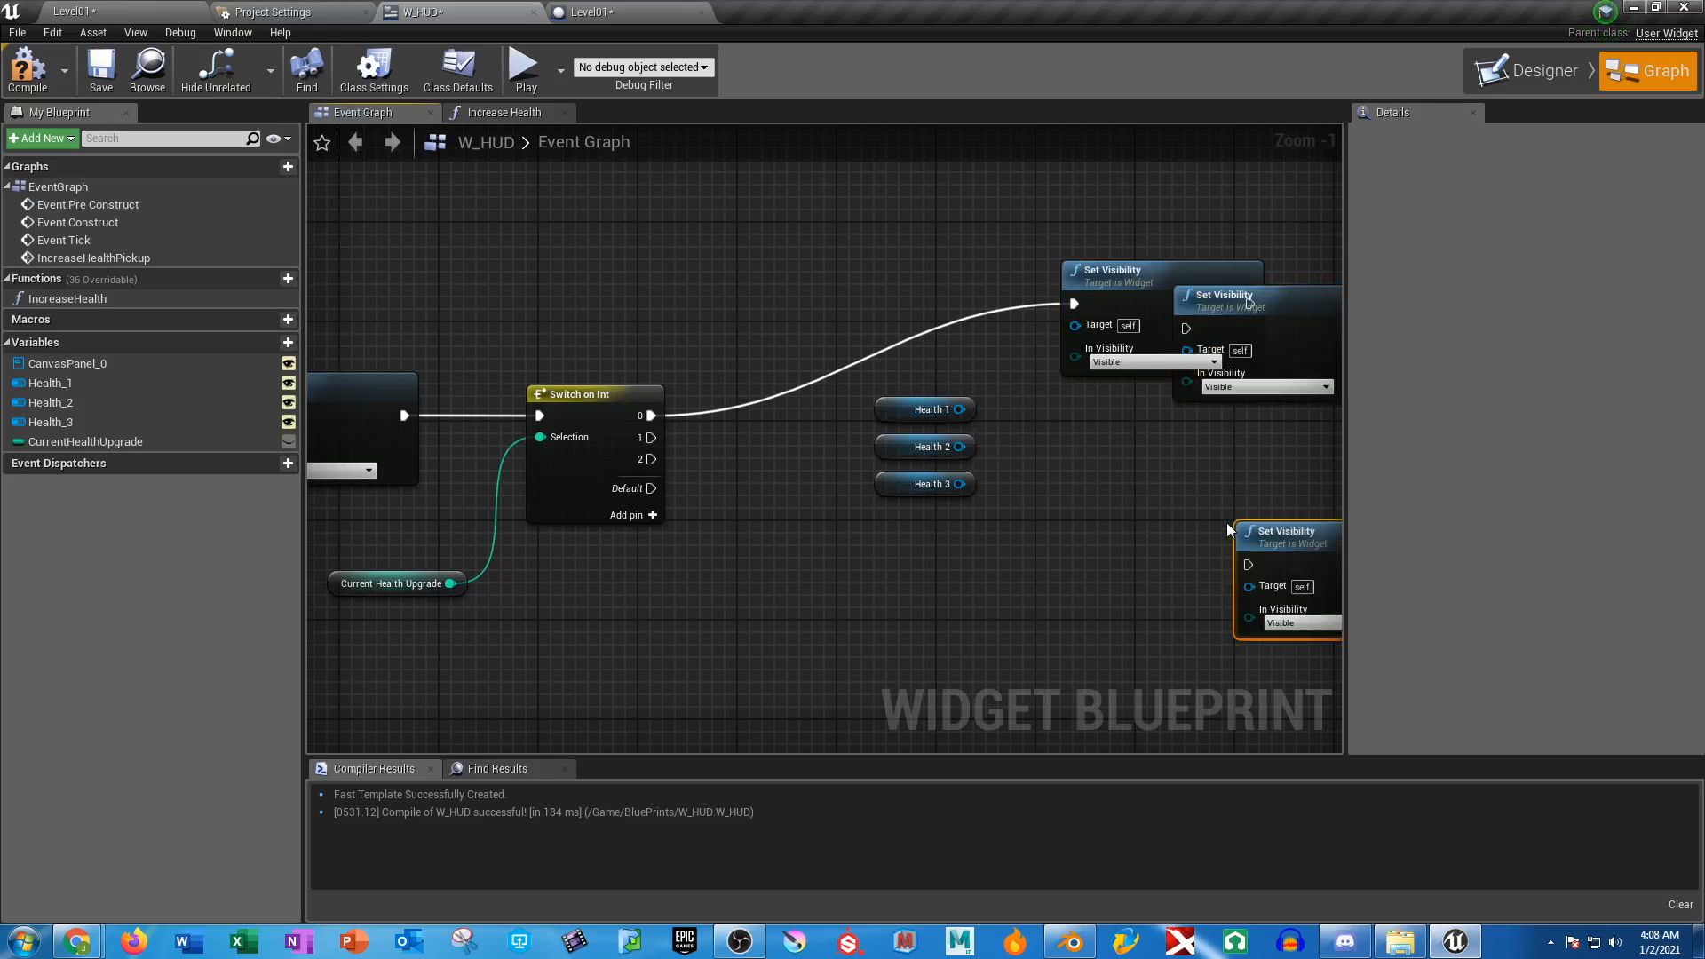
right_drag(1118, 479, 899, 466)
drag(1092, 287, 978, 396)
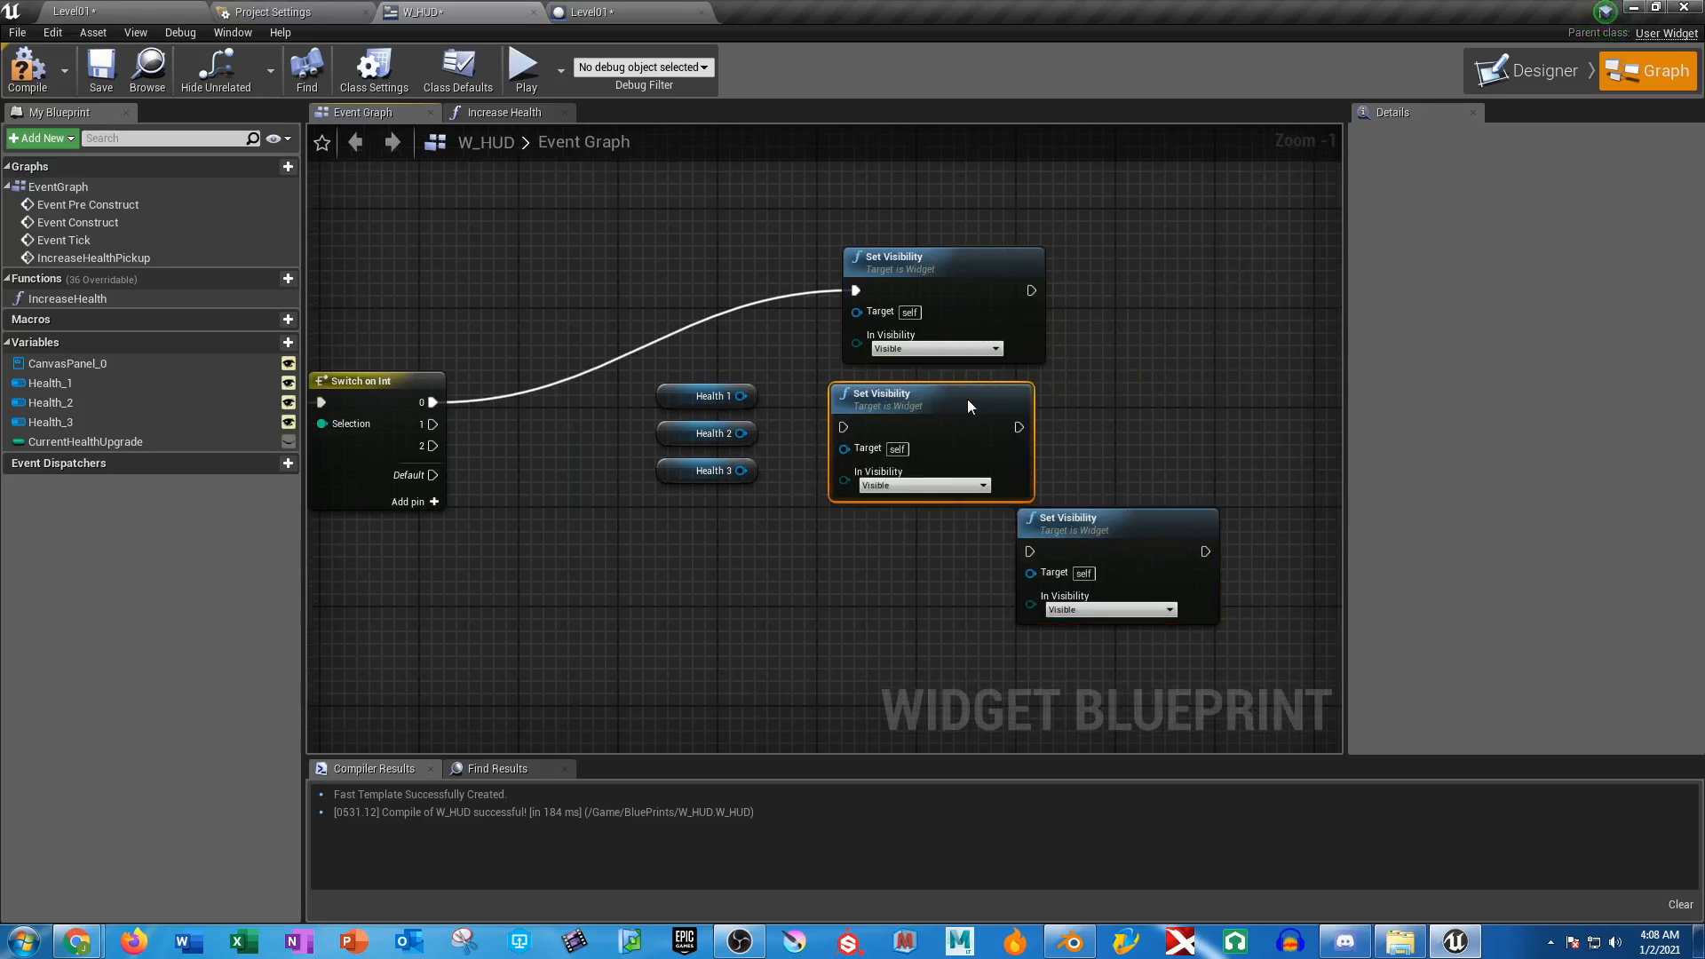
mouse_move(1132, 522)
mouse_down()
mouse_move(1051, 546)
mouse_move(955, 525)
mouse_move(974, 535)
mouse_up()
Connect Health 1, Health 2 and Health 3 to the Targets of the three stacked Set Visibility nodes and move each getter beside its node
drag(741, 396, 857, 312)
drag(741, 434, 856, 447)
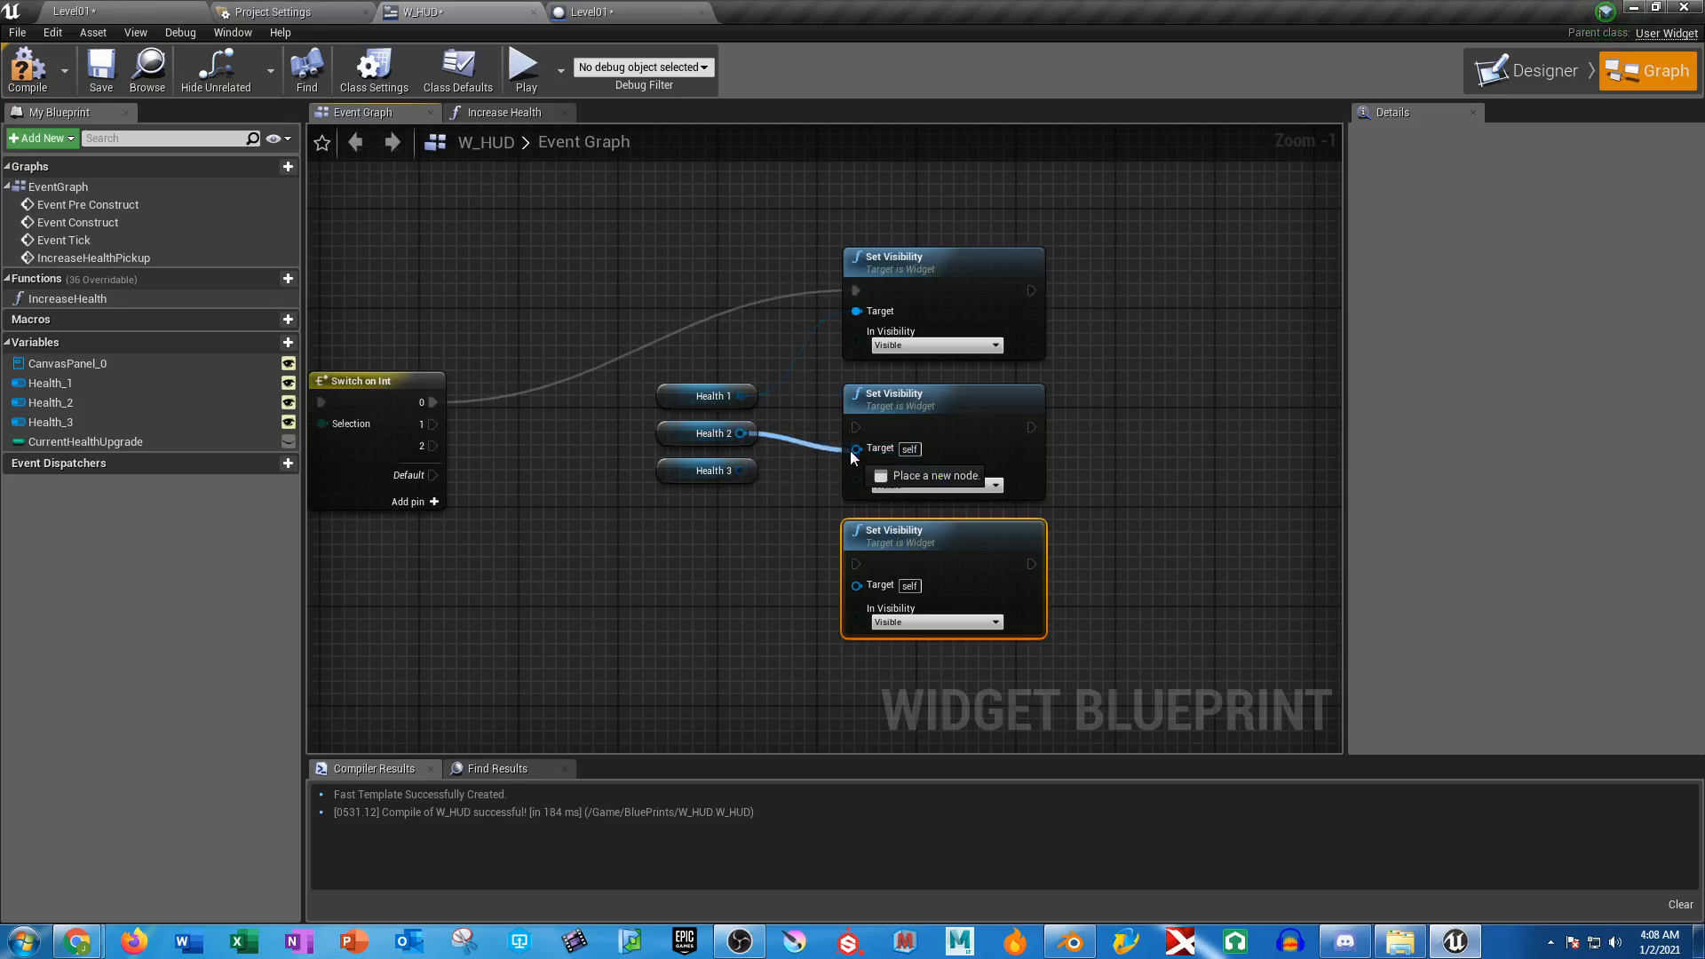
mouse_move(740, 470)
mouse_down()
mouse_move(893, 594)
mouse_move(856, 584)
mouse_up()
mouse_move(663, 466)
mouse_down()
mouse_move(695, 572)
mouse_move(736, 602)
mouse_up()
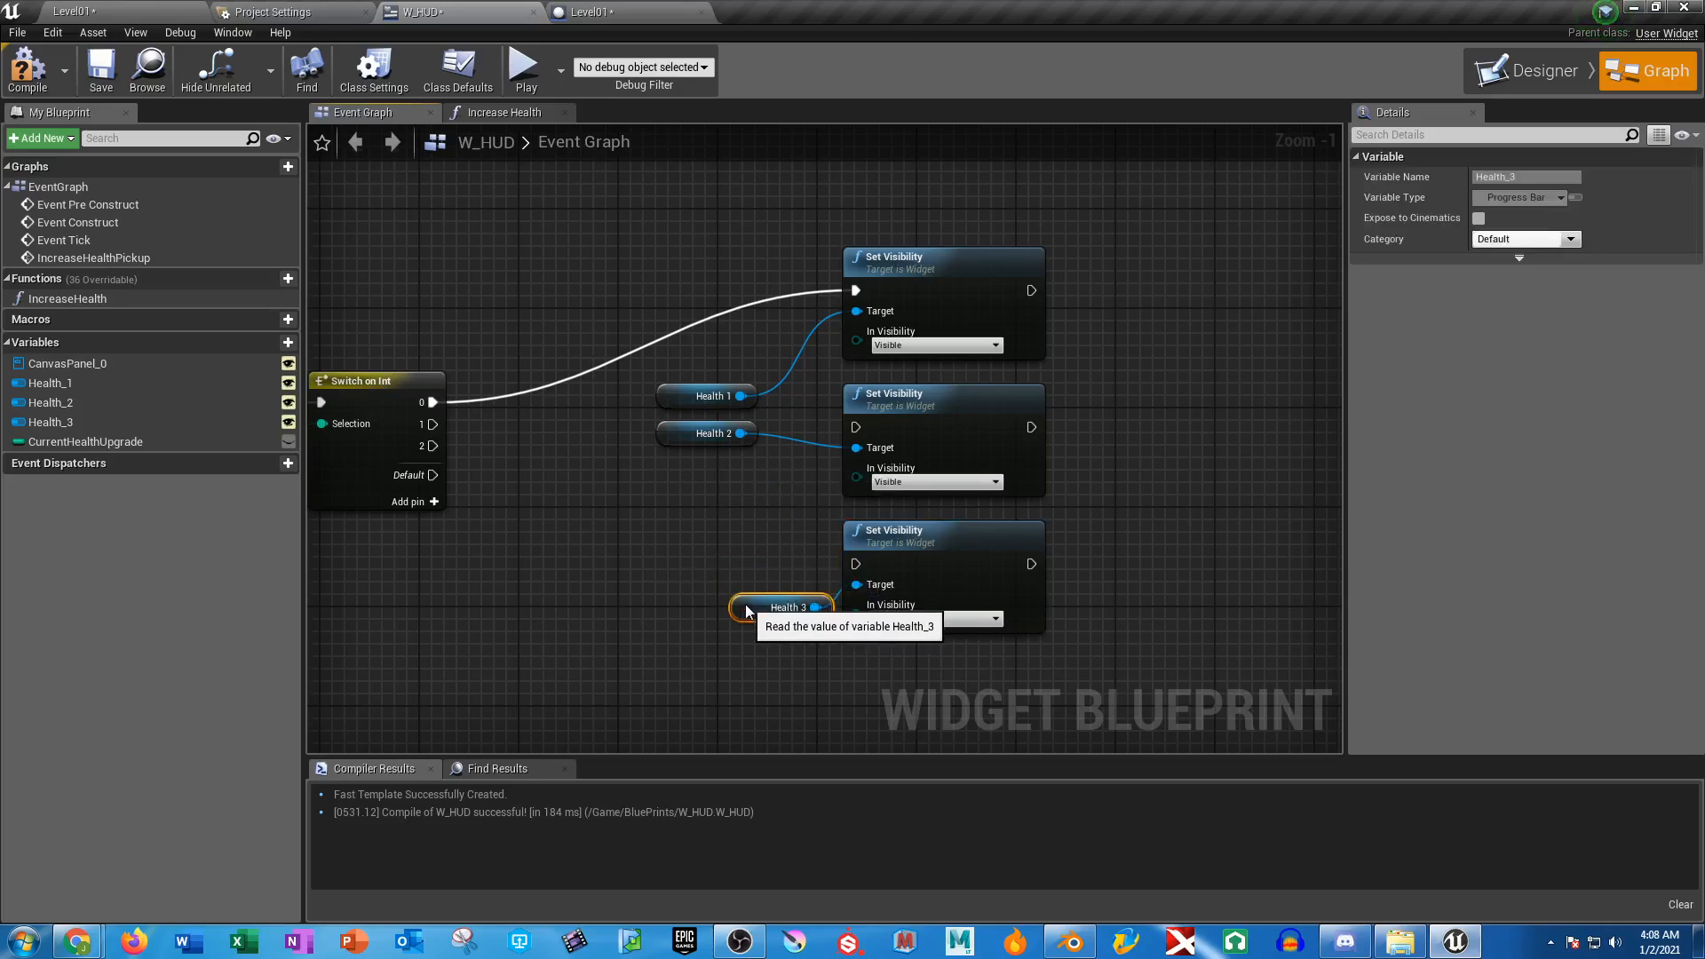
drag(671, 431, 757, 470)
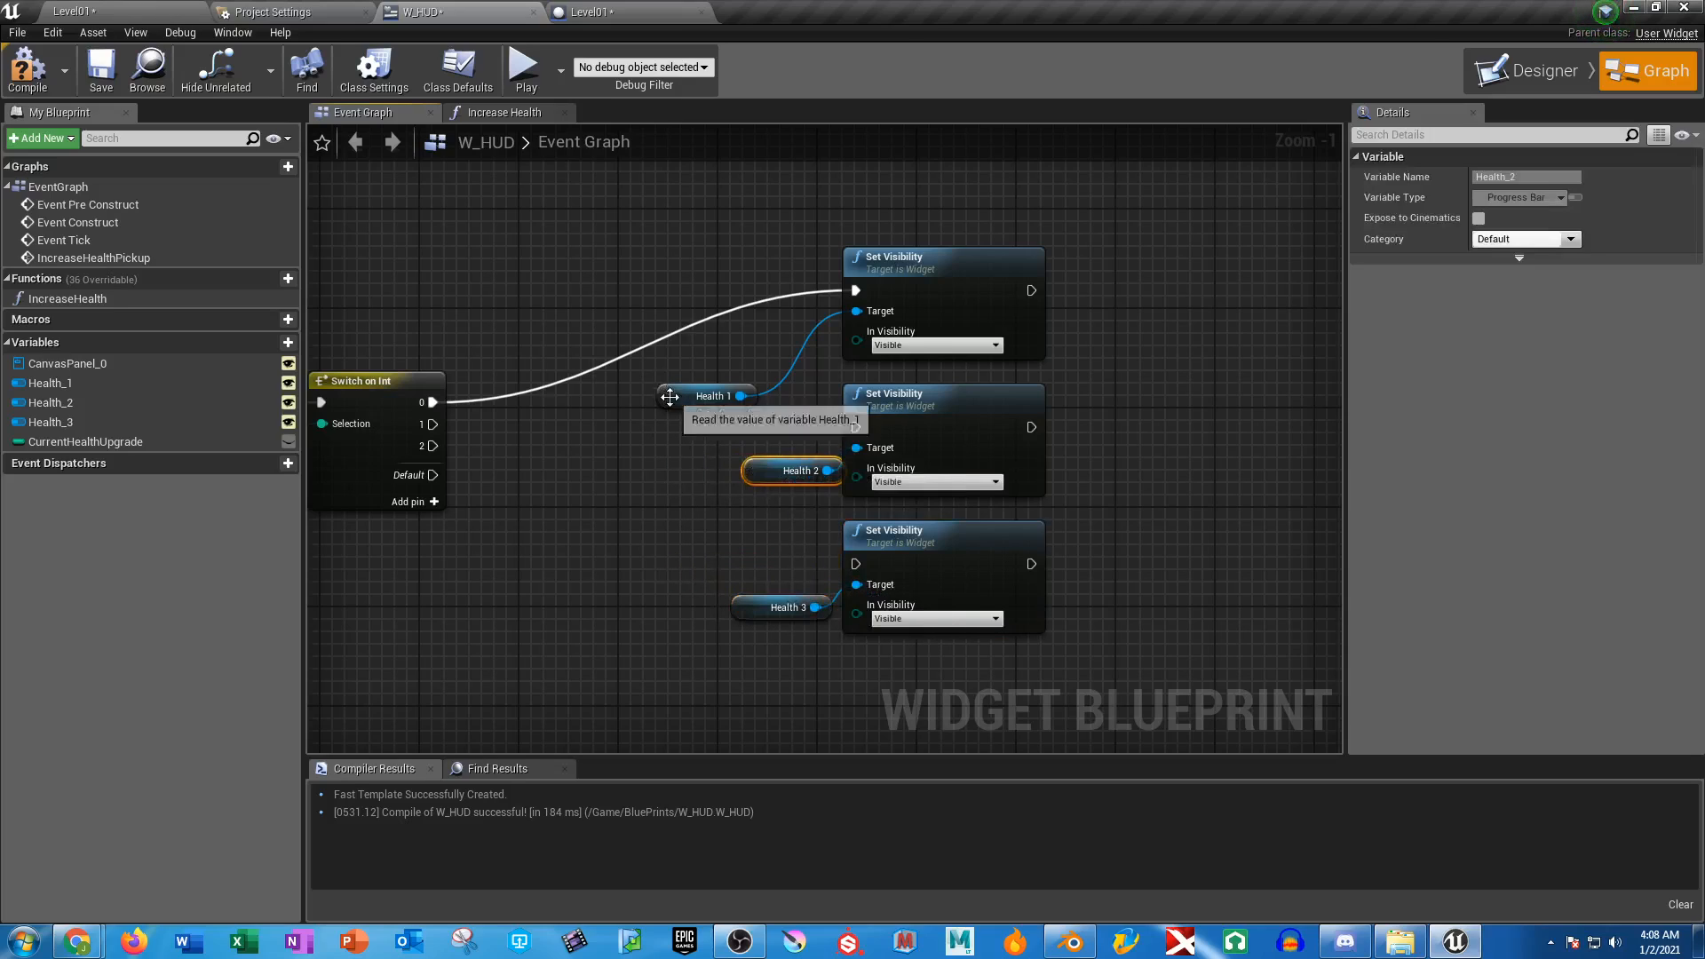
mouse_move(673, 404)
mouse_down()
mouse_move(724, 347)
mouse_move(750, 347)
mouse_up()
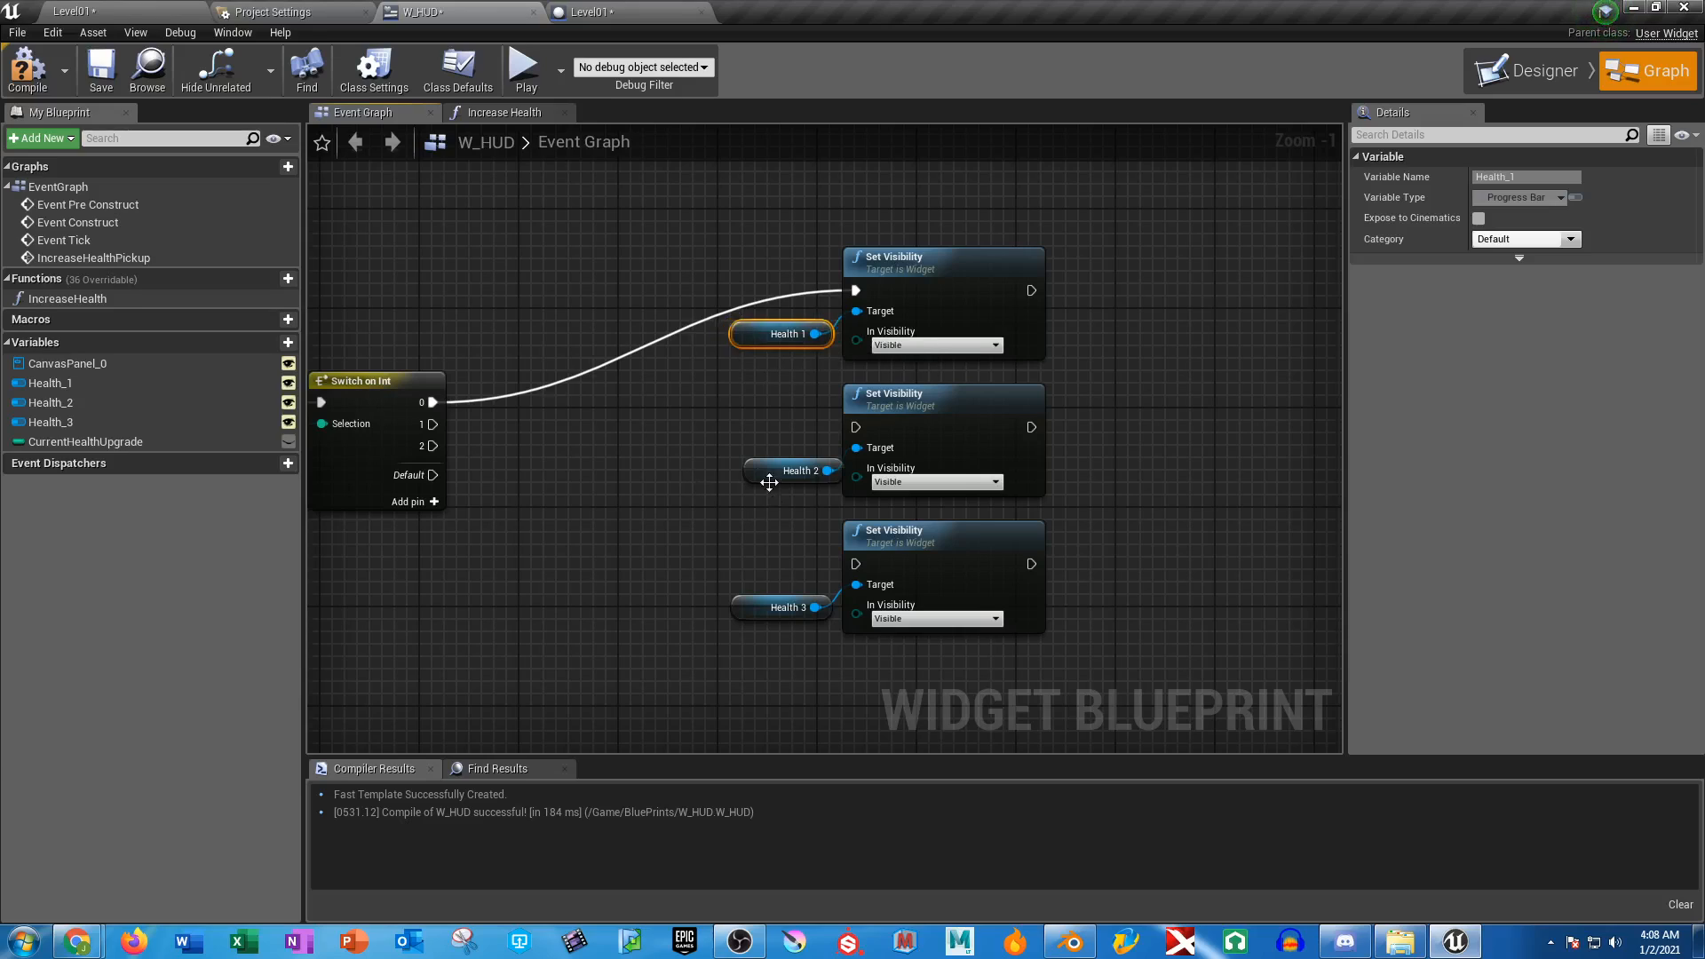
drag(757, 479, 744, 480)
Connect outputs 1 and 2 of Switch on Int to the second and third stacked Set Visibility nodes
drag(432, 425, 858, 430)
drag(432, 444, 856, 564)
scroll(734, 398, down, 1)
scroll(731, 397, down, 2)
right_drag(609, 551, 764, 551)
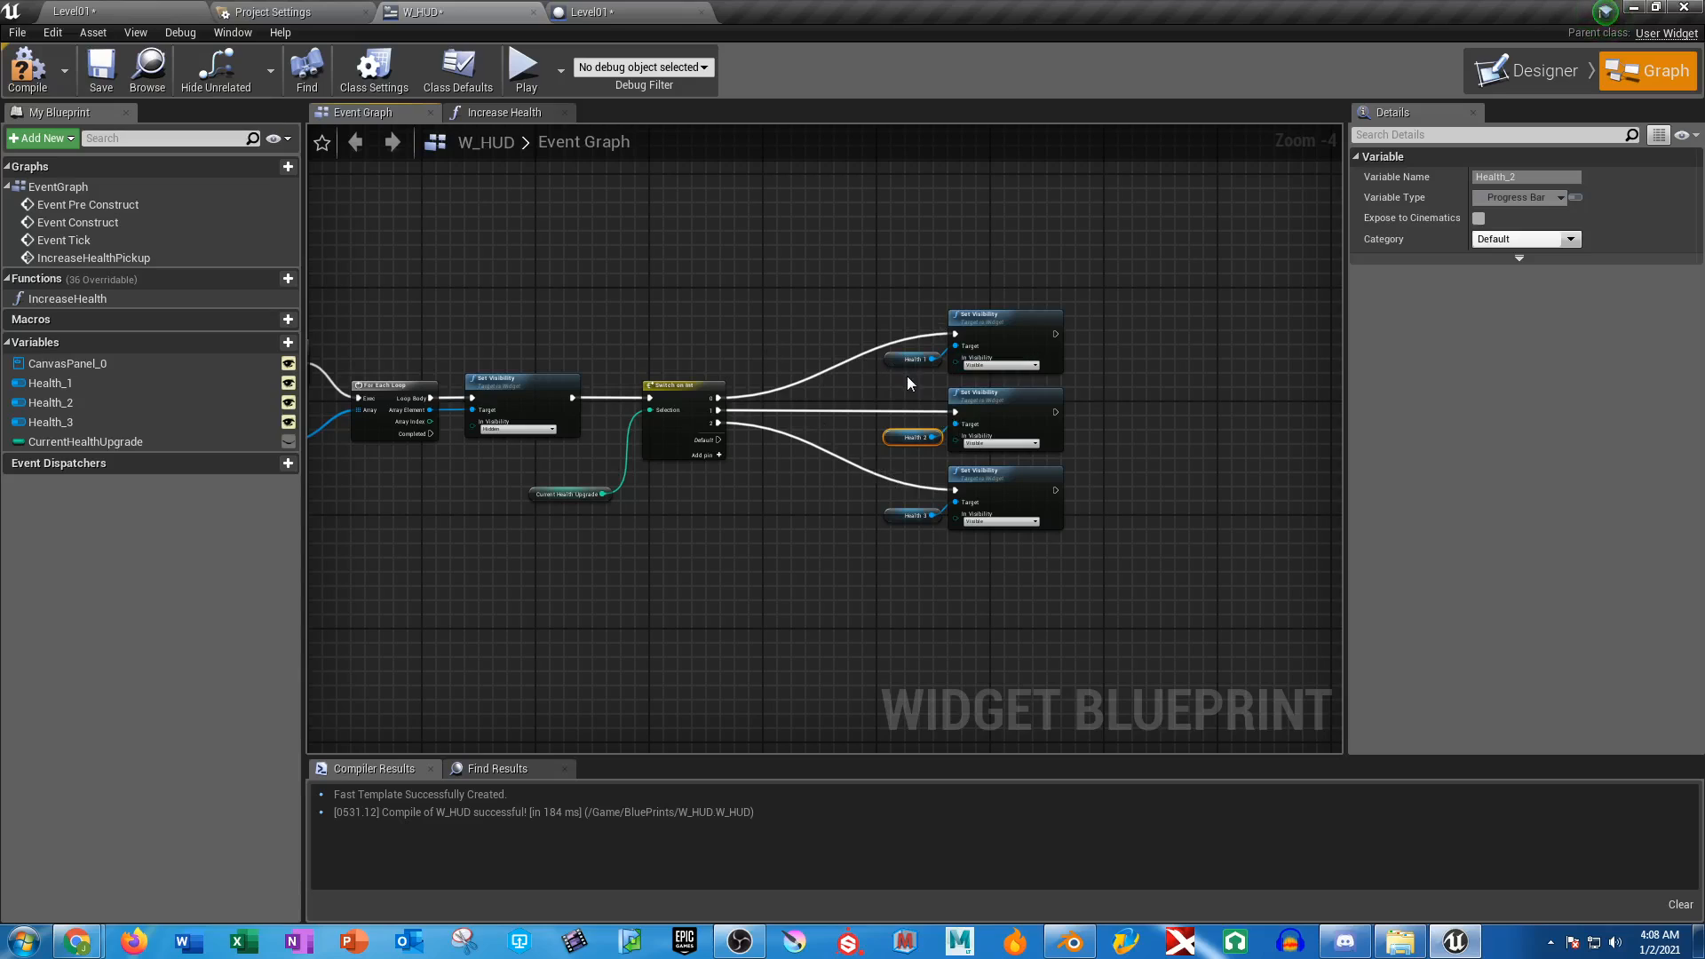
drag(854, 208, 1060, 625)
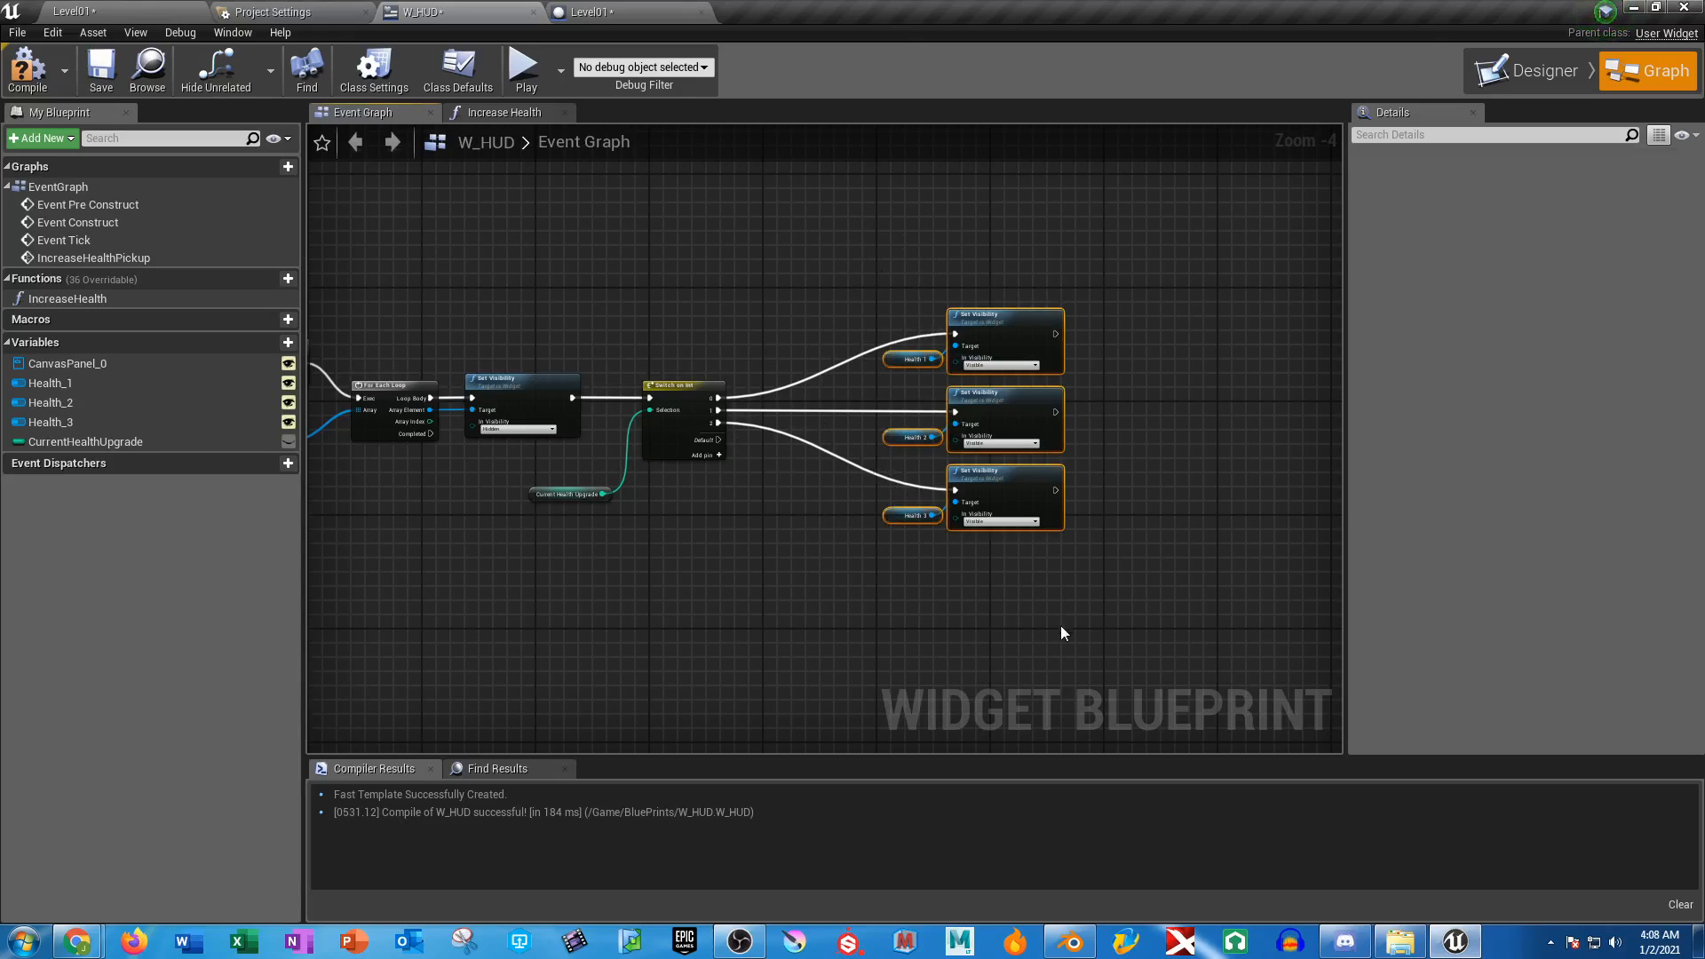
click(808, 589)
mouse_move(913, 624)
right_down()
mouse_move(723, 601)
mouse_move(1009, 613)
right_up()
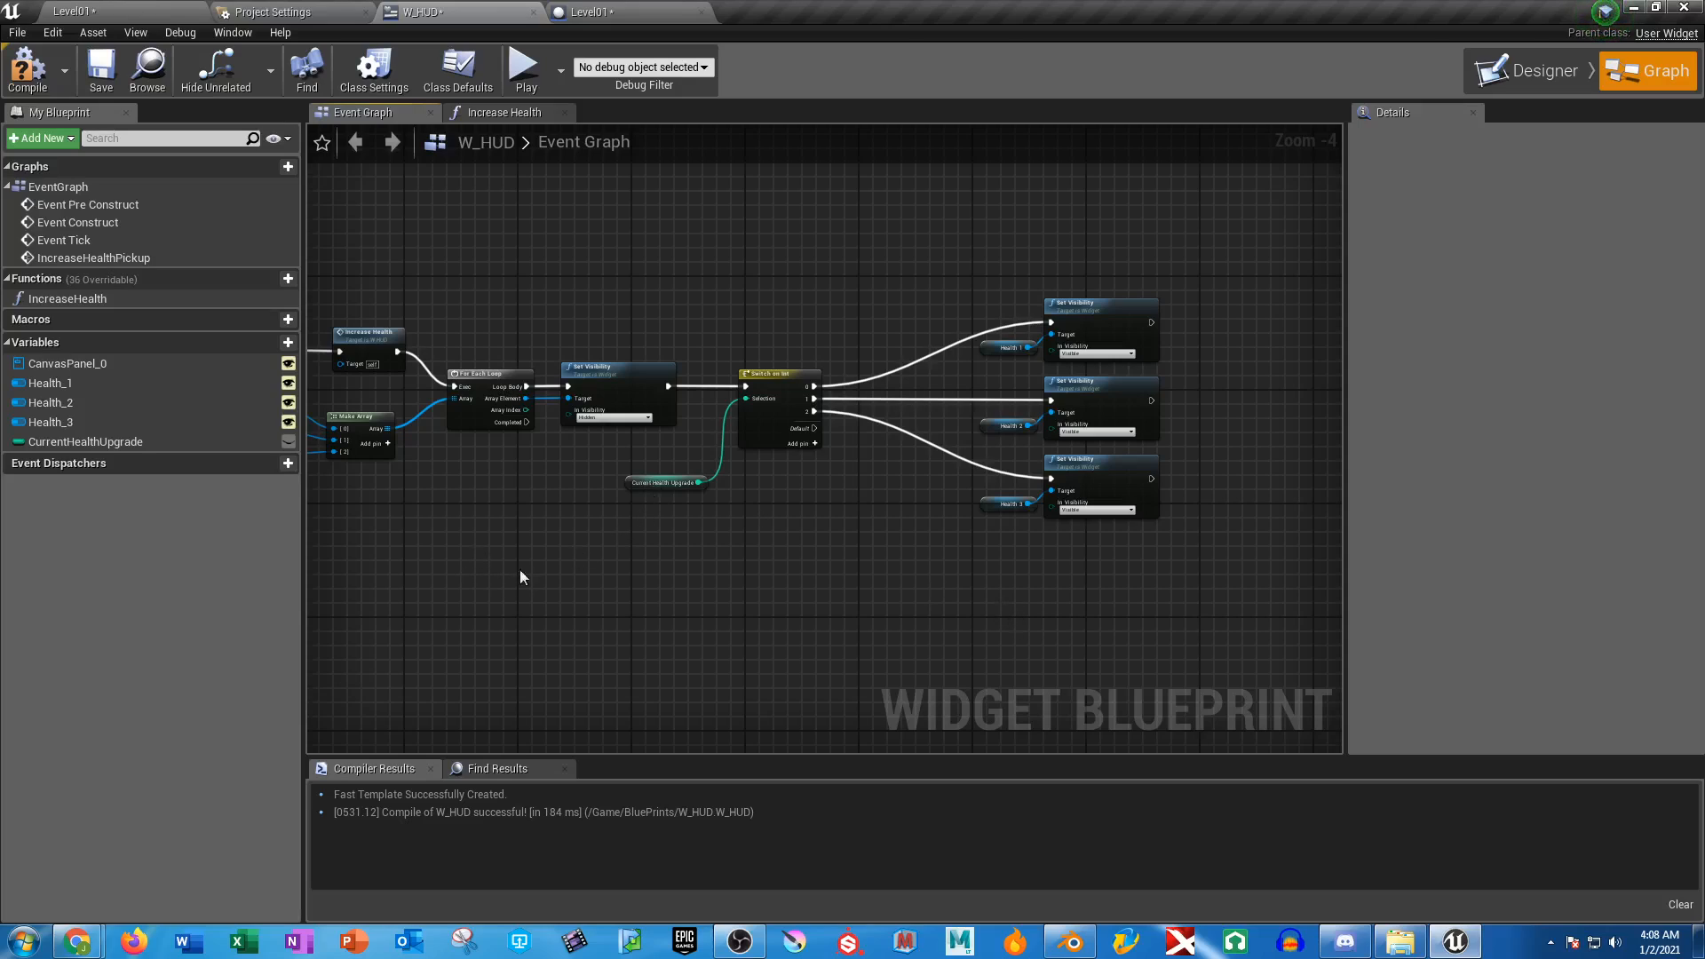
Compile the W_HUD widget blueprint and switch to the Level01 blueprint's Event Graph
click(29, 73)
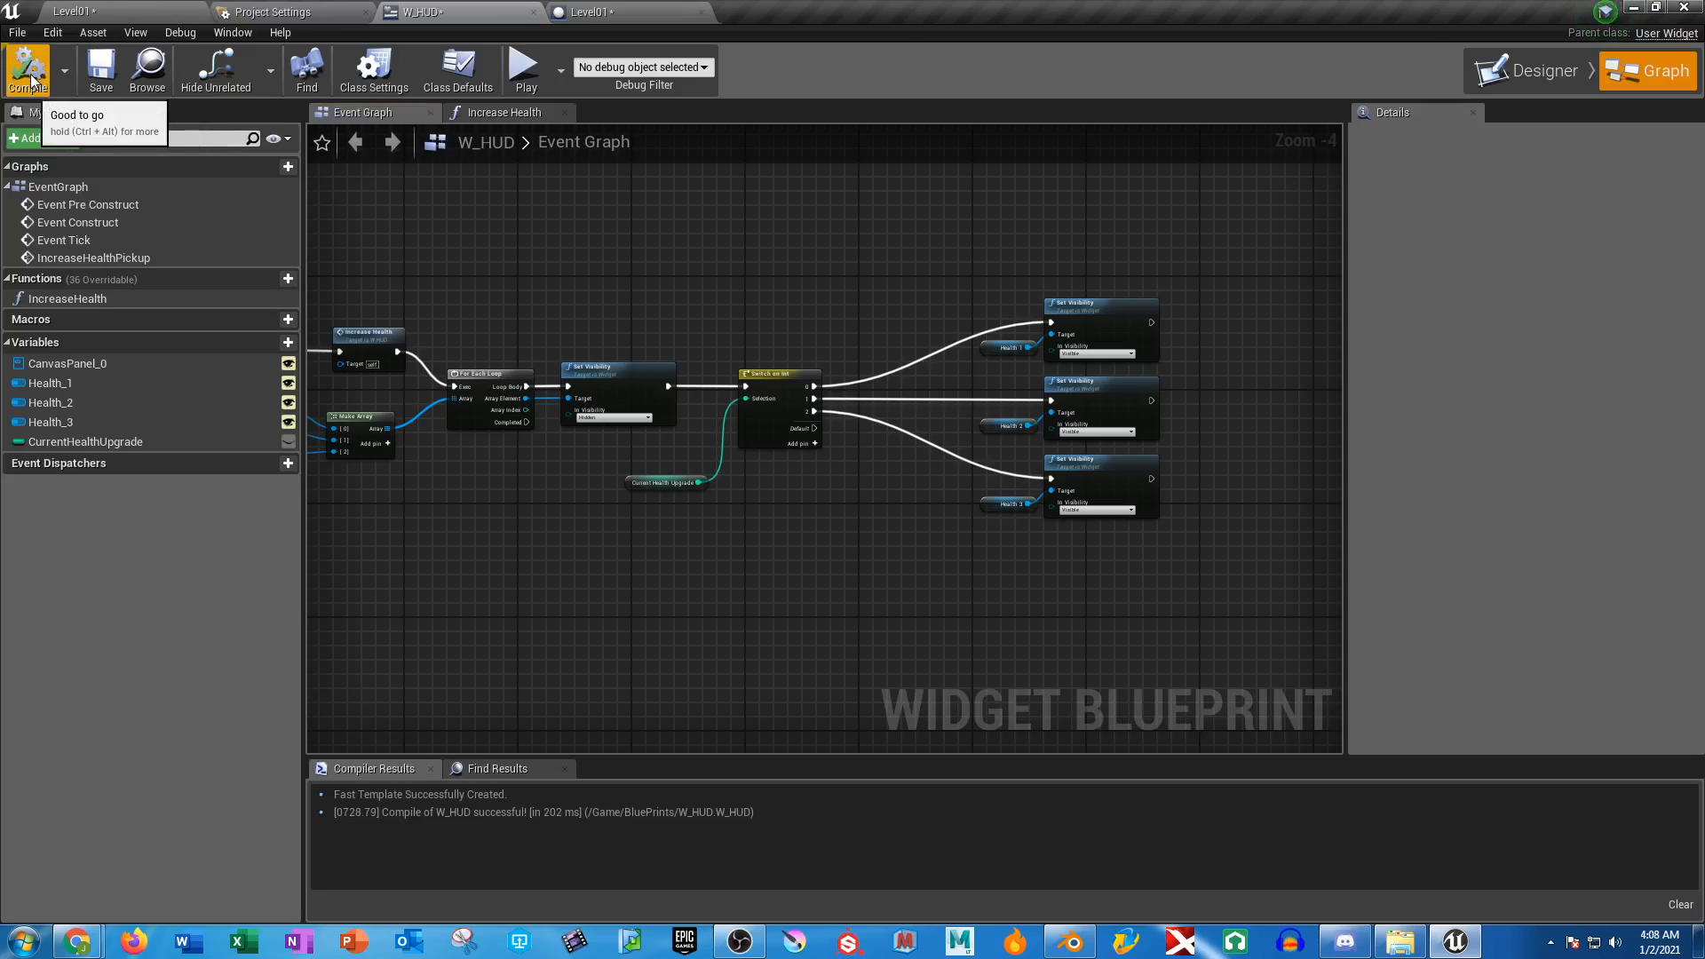
right_drag(663, 599, 959, 601)
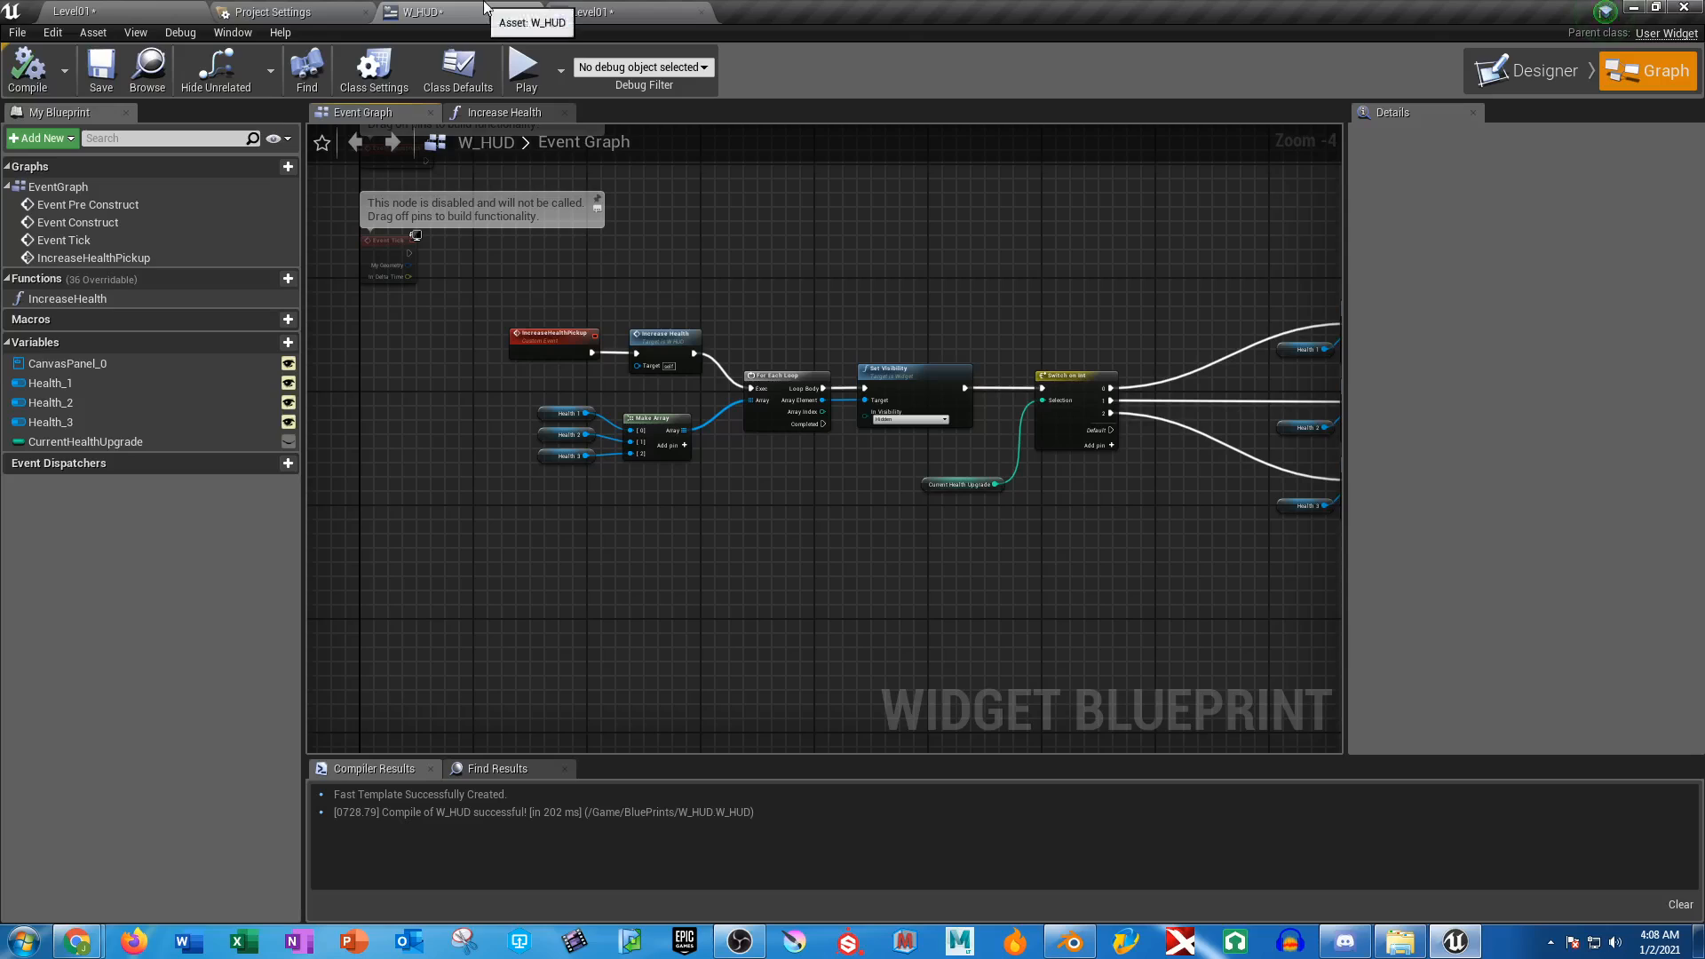
click(627, 12)
right_drag(646, 578, 629, 508)
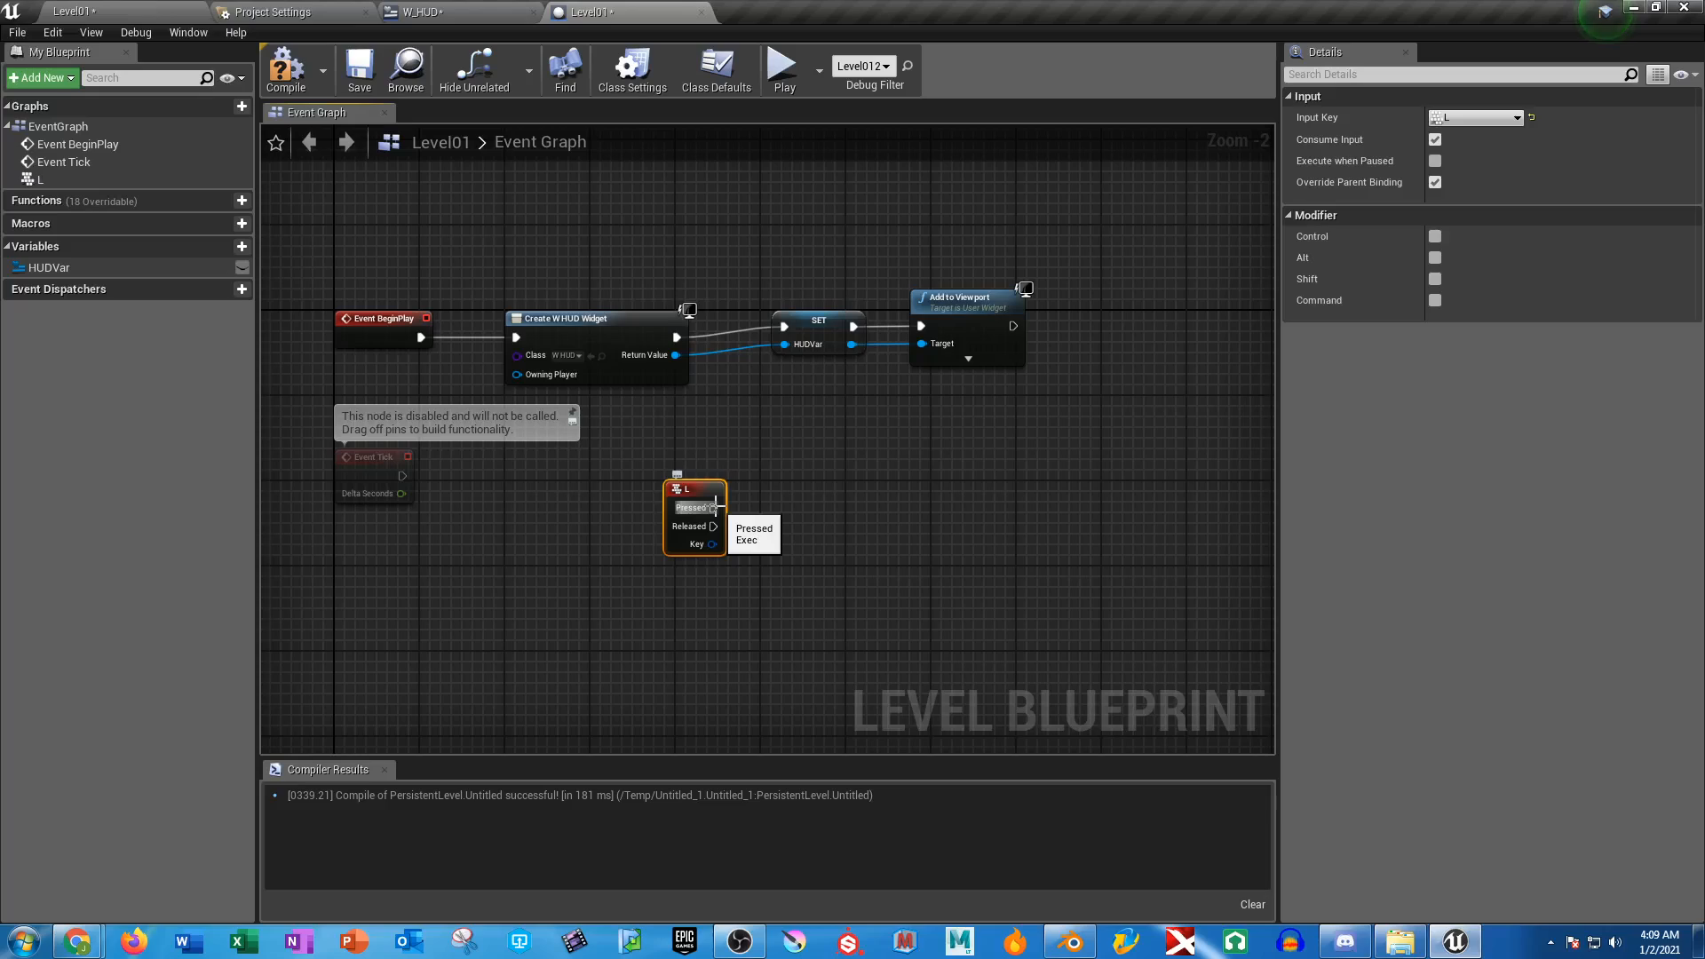
drag(716, 507, 885, 505)
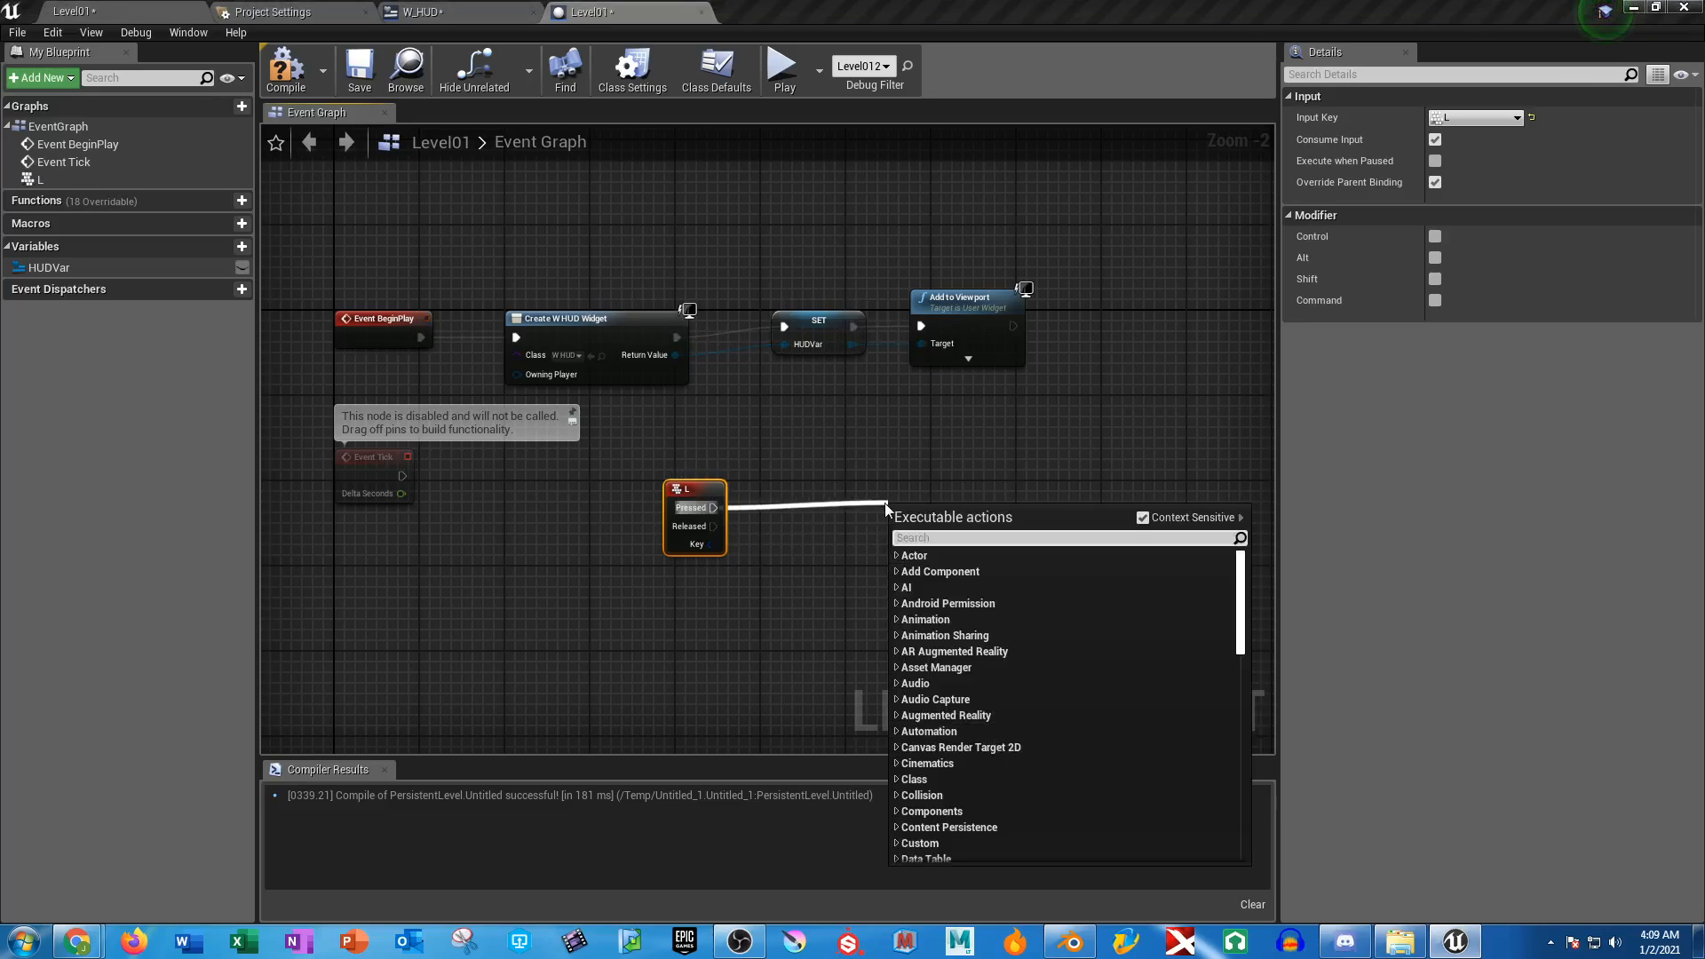
click(759, 387)
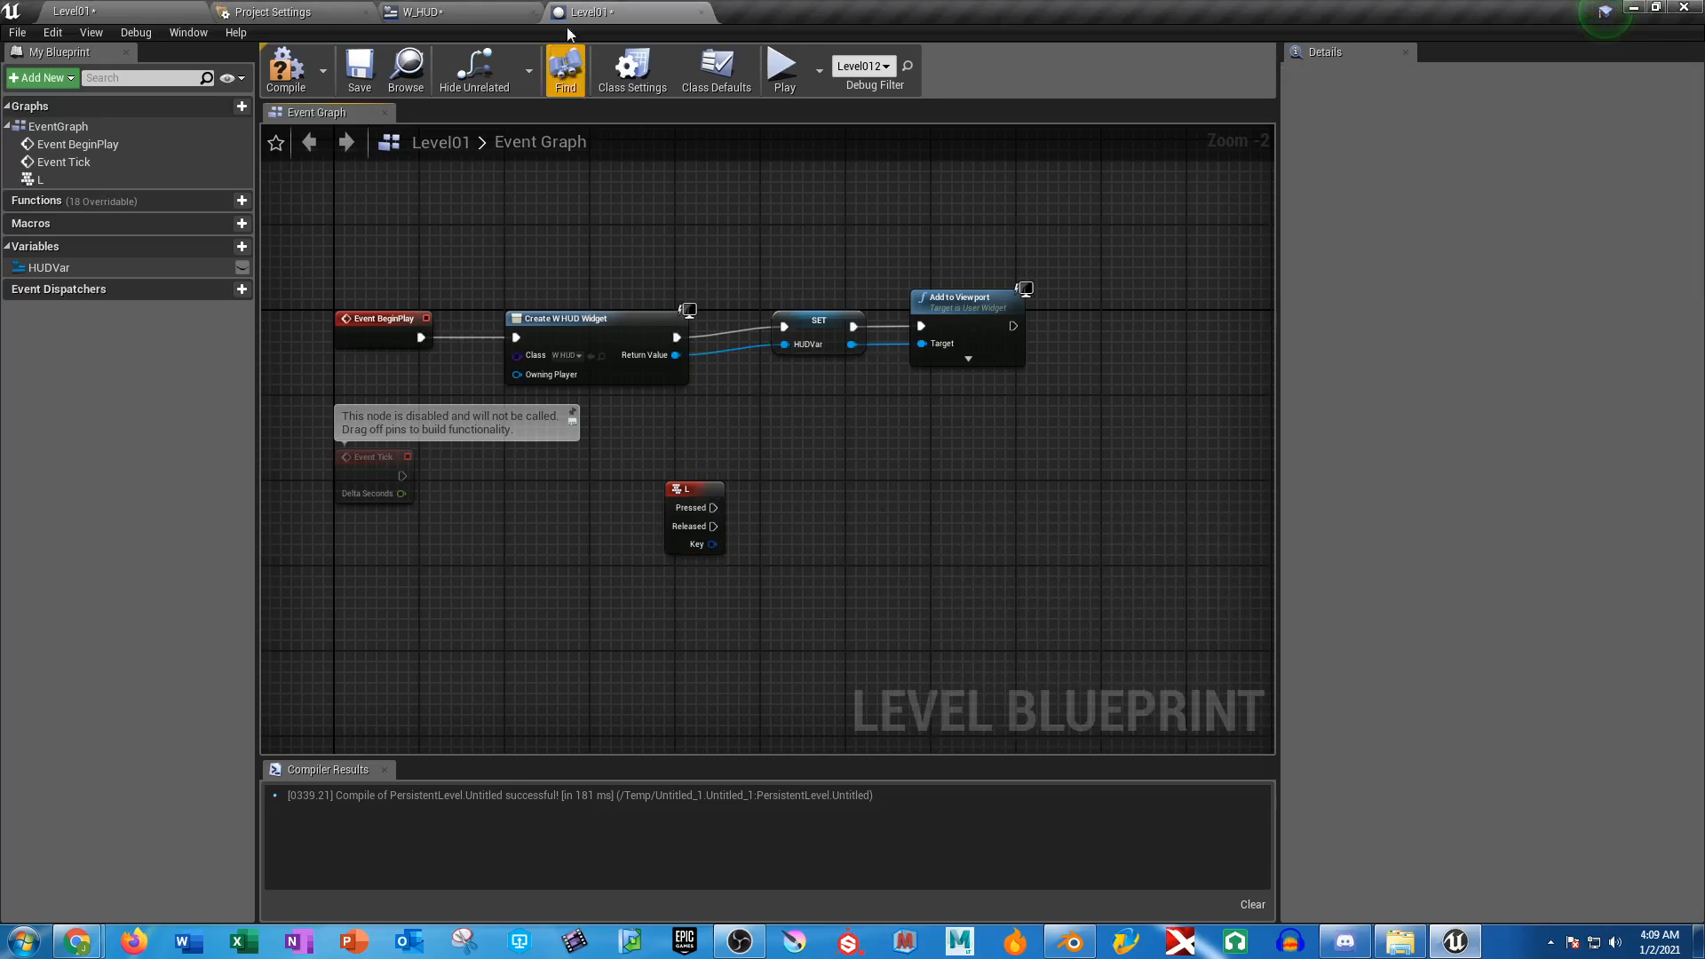
click(422, 11)
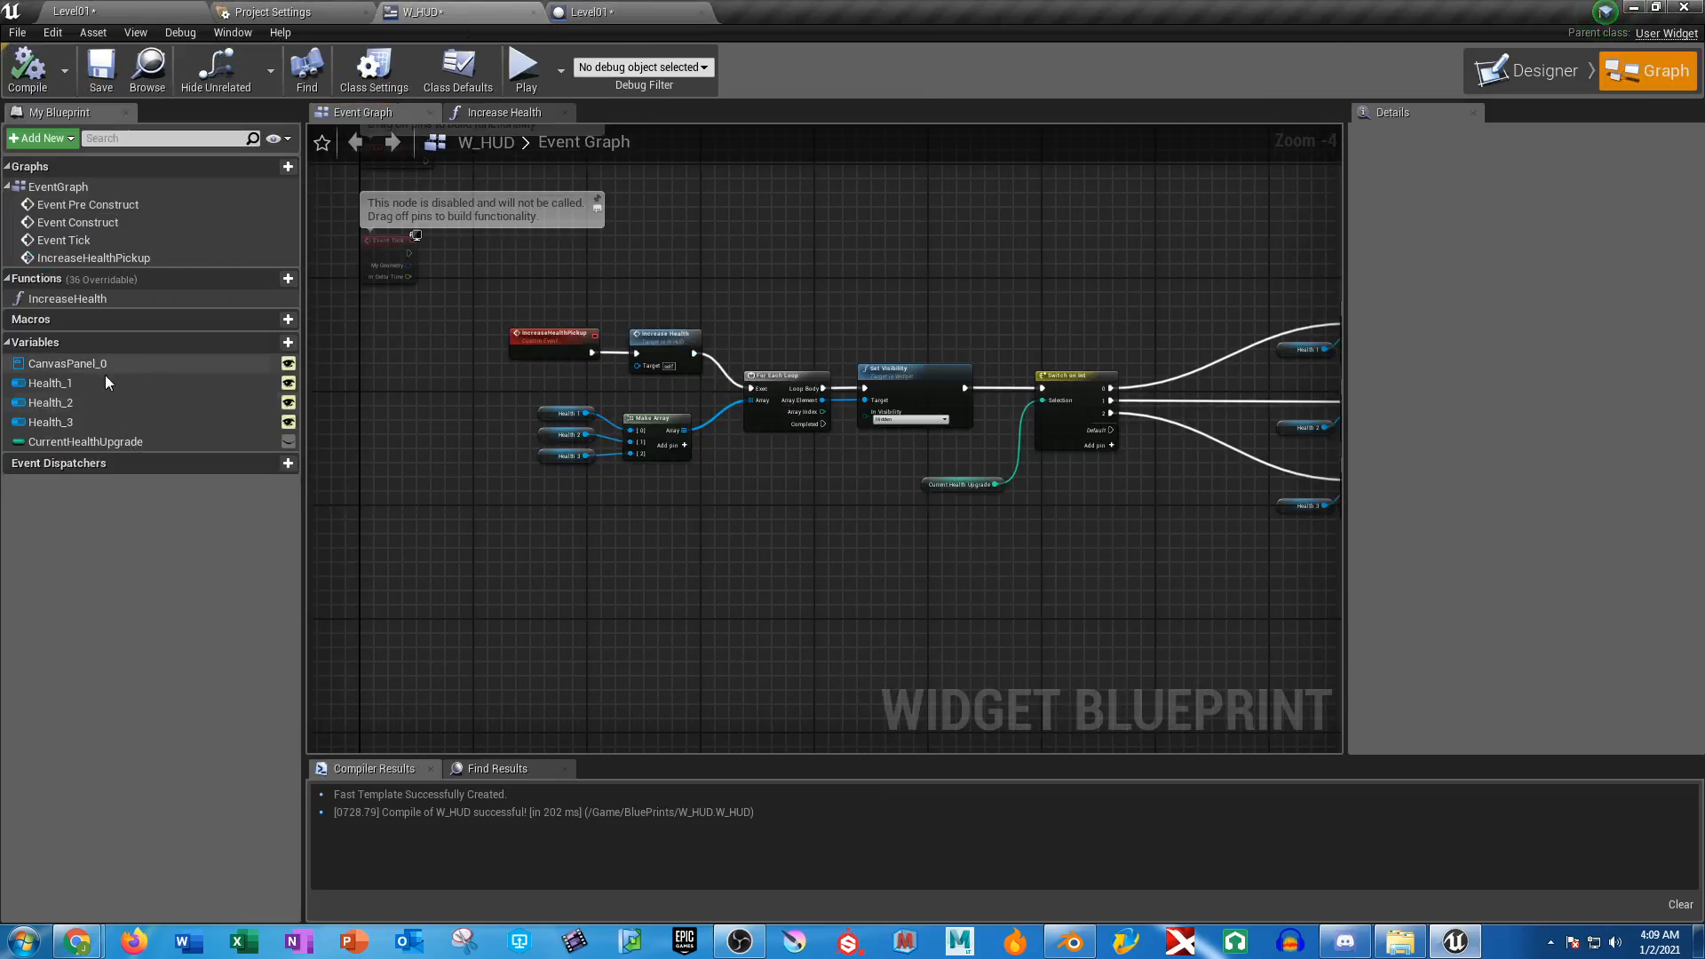
scroll(460, 410, up, 4)
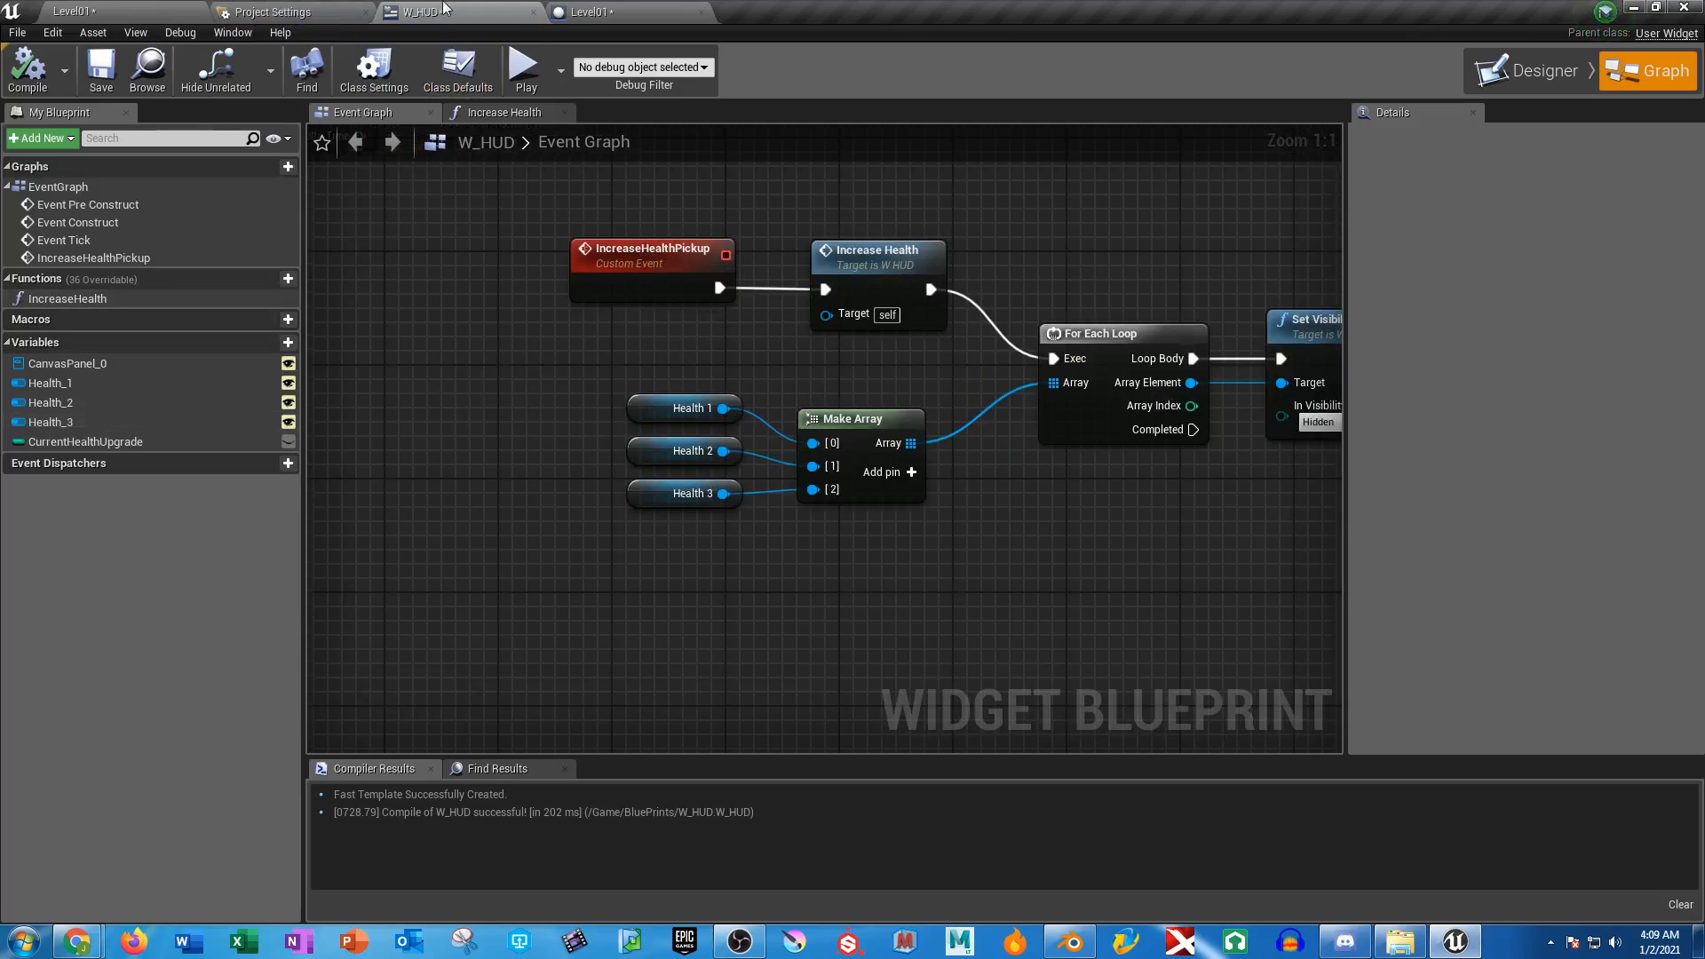
click(587, 11)
drag(712, 507, 850, 492)
text(increas)
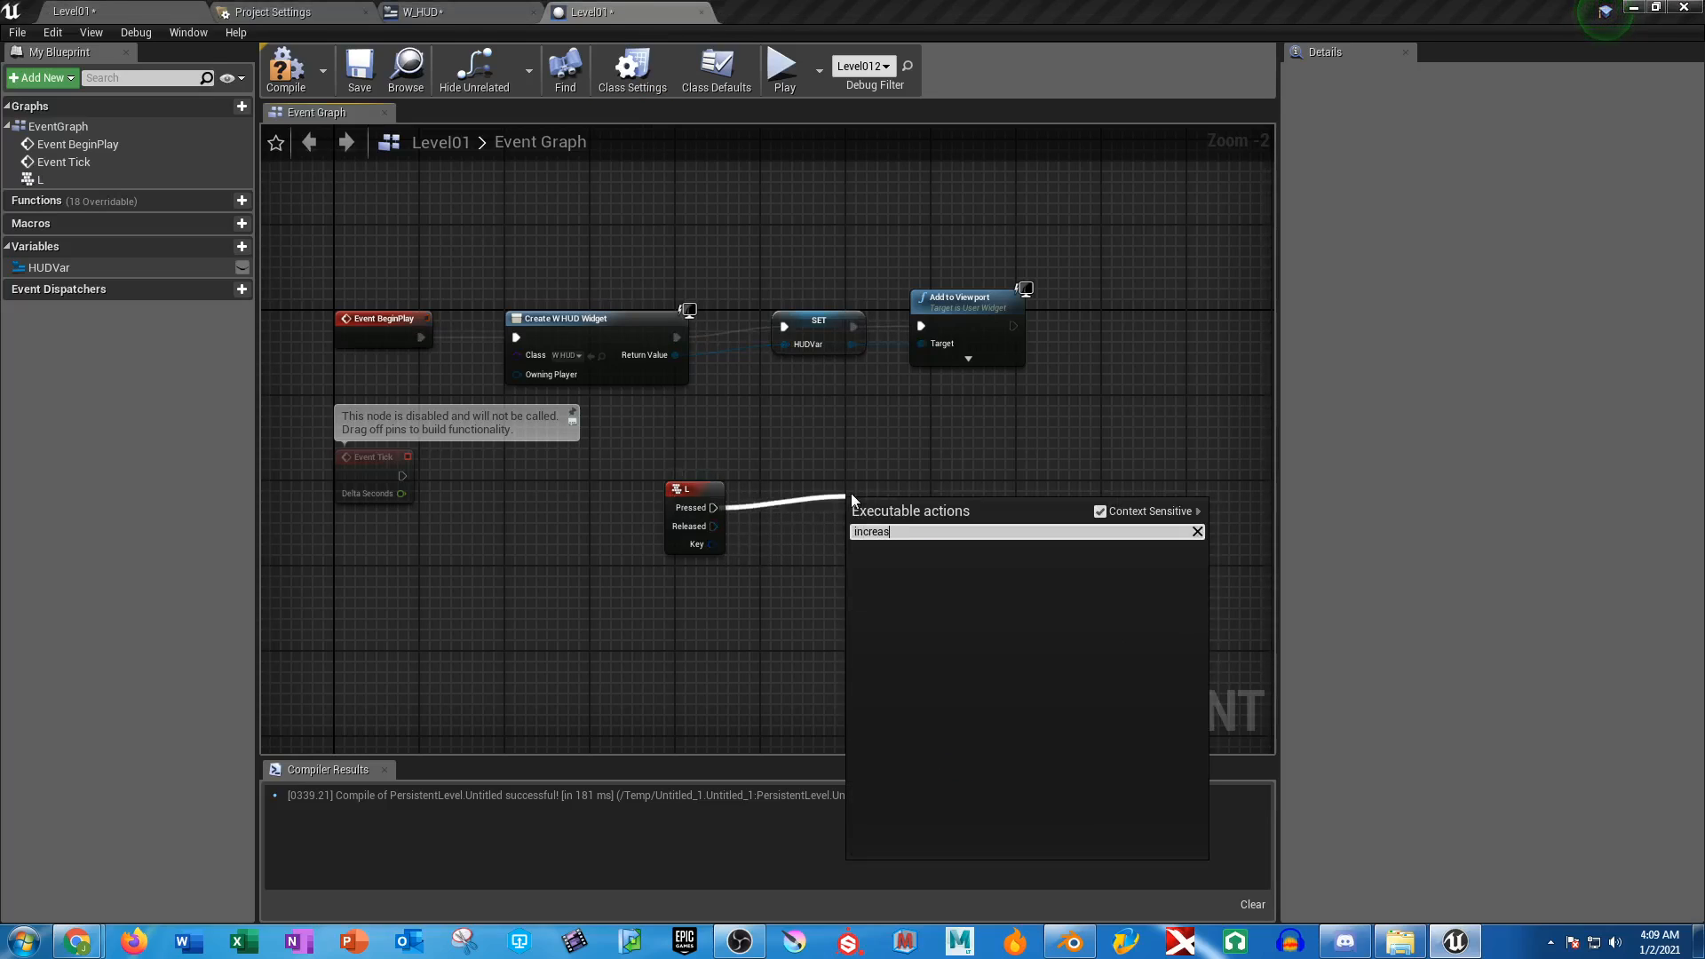
key(BackSpace)
key(BackSpace)
key(BackSpace)
key(BackSpace)
key(BackSpace)
key(BackSpace)
key(BackSpace)
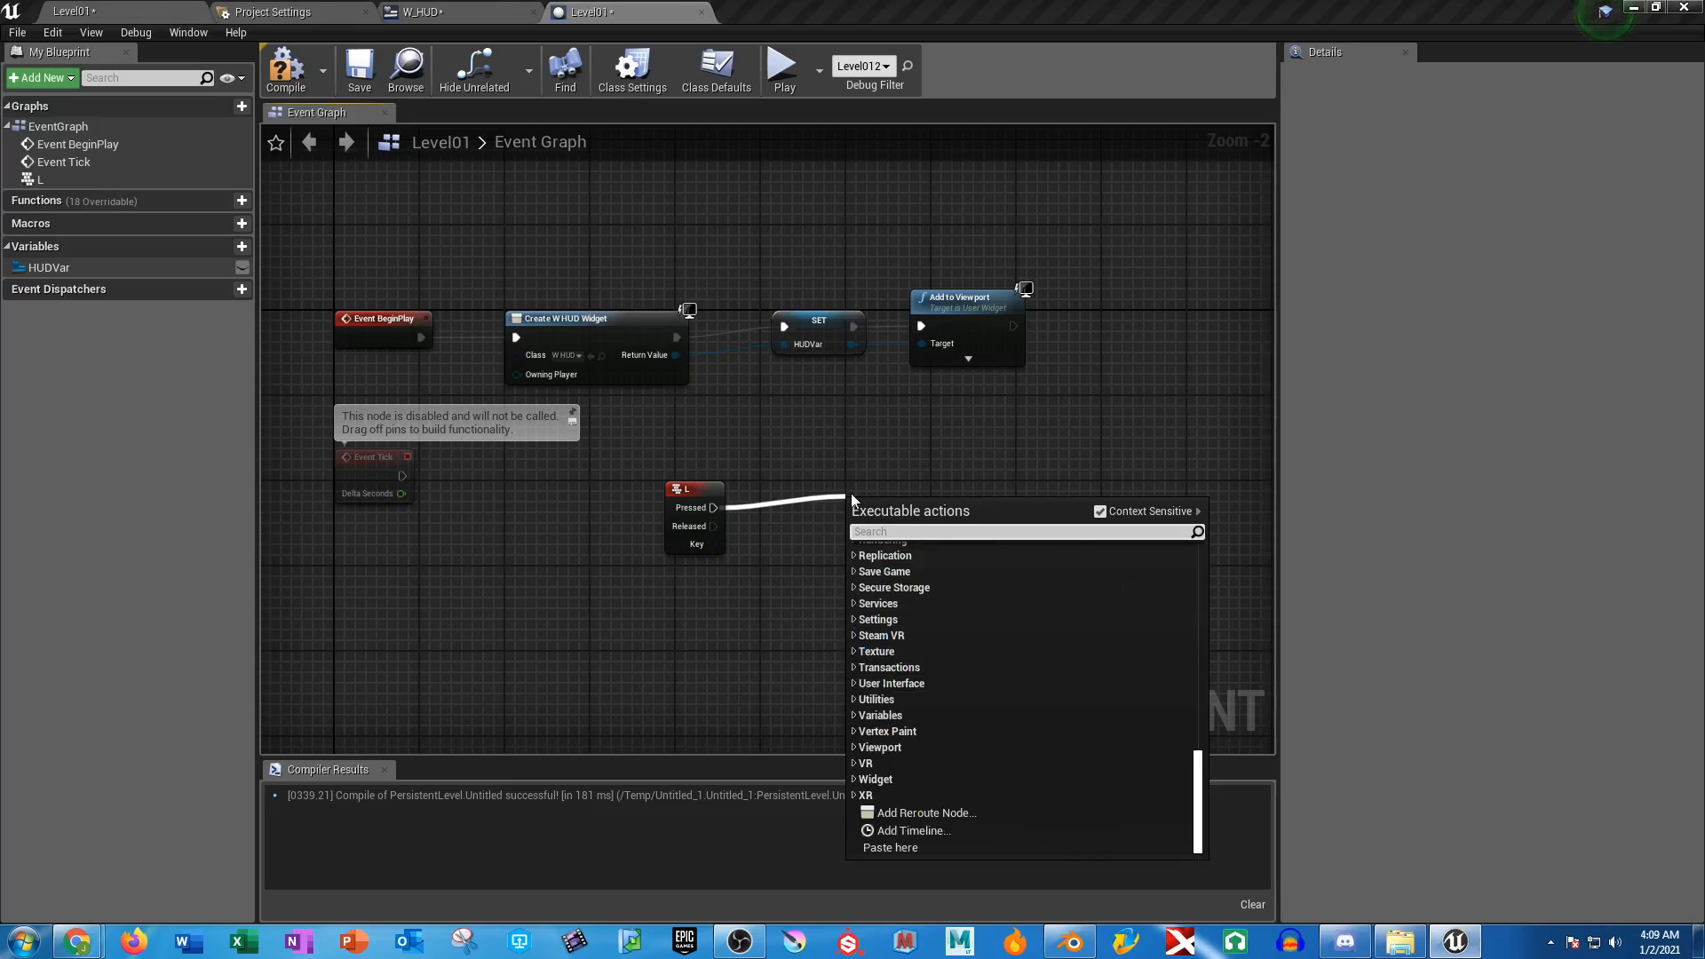
click(535, 593)
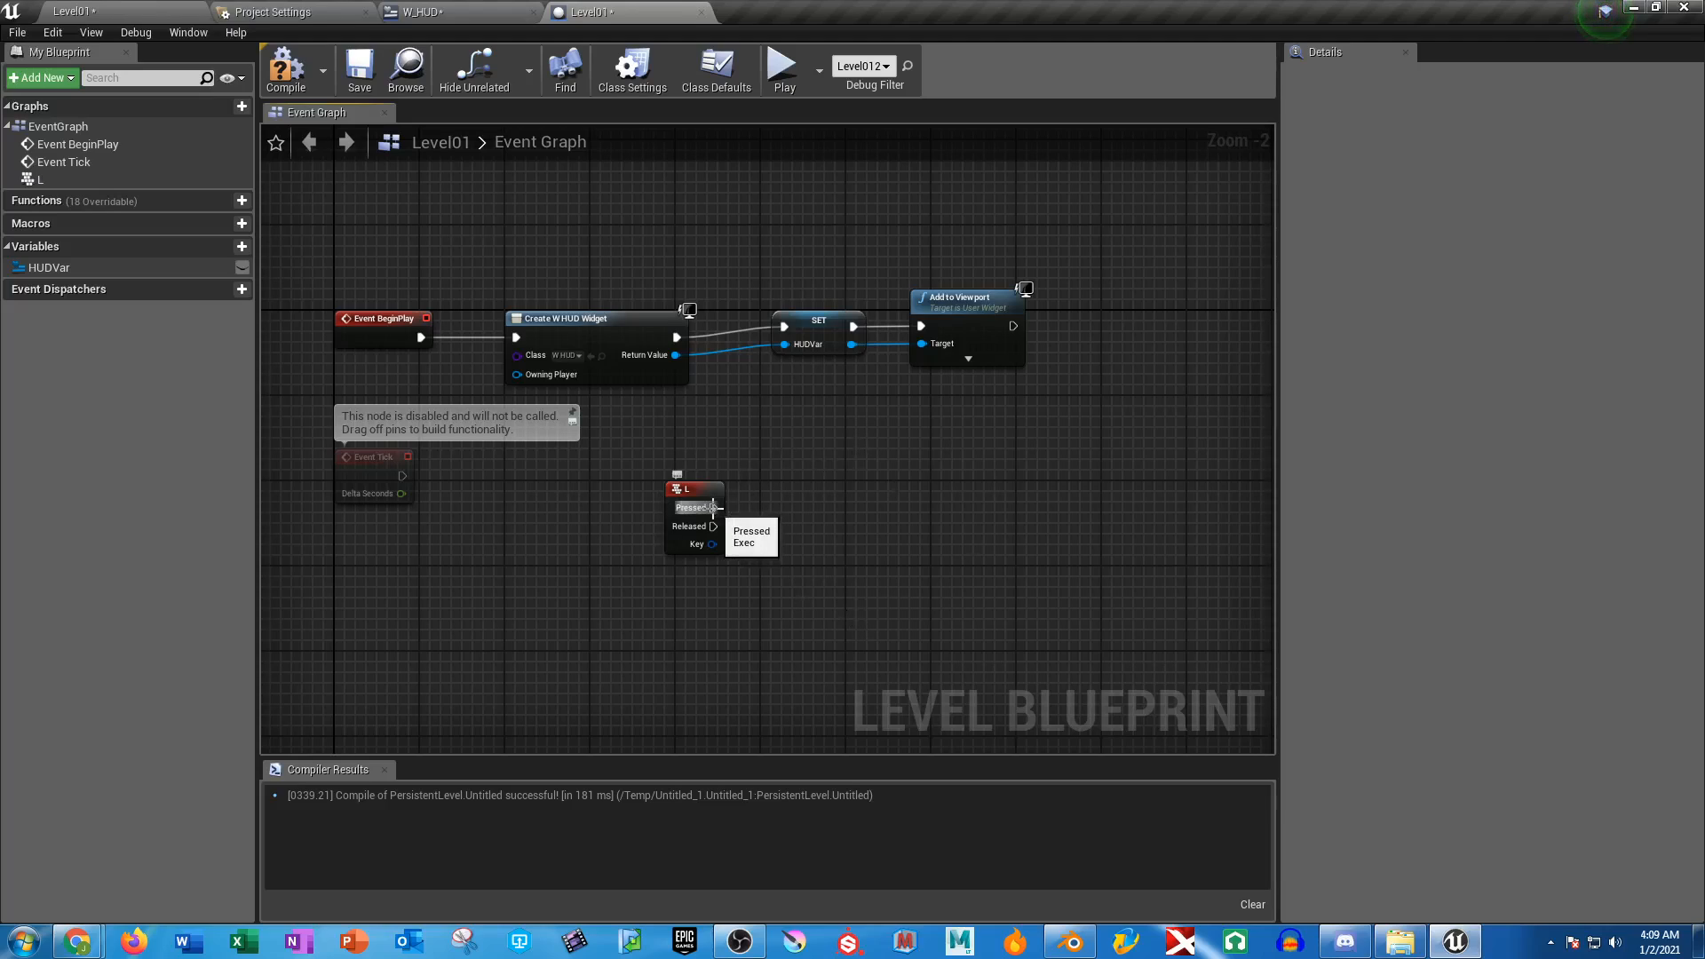
Add a Cast To W_HUD node executed from the Pressed output of the L key event
drag(713, 507, 825, 503)
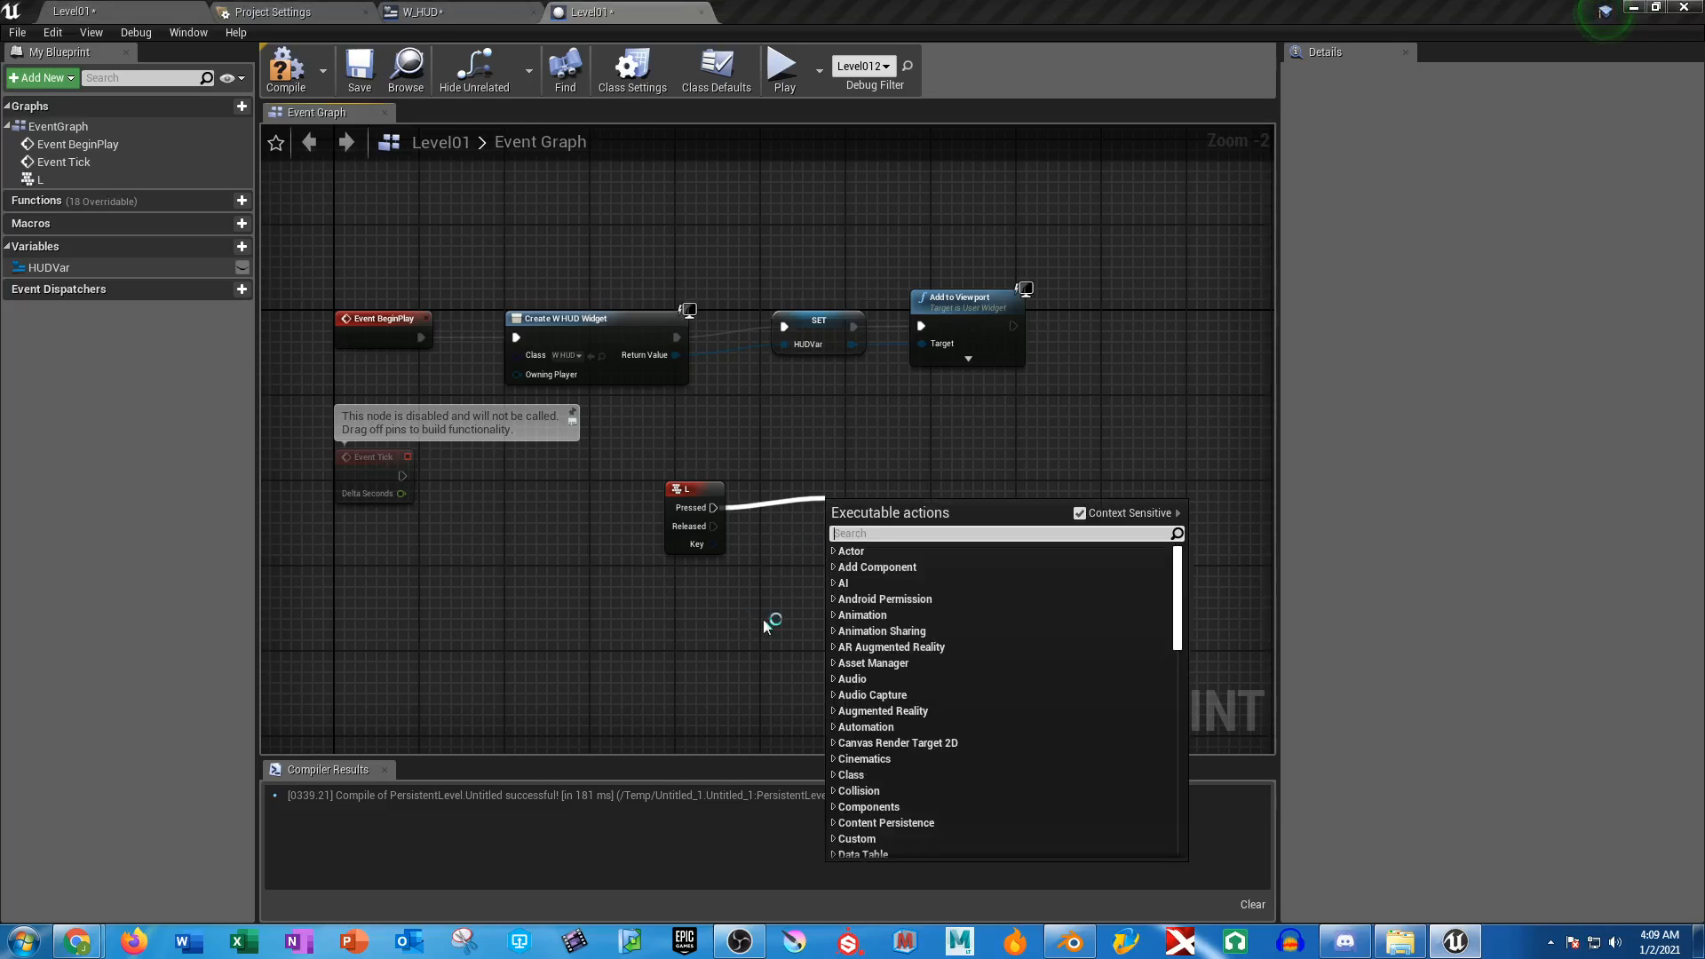
text(whud)
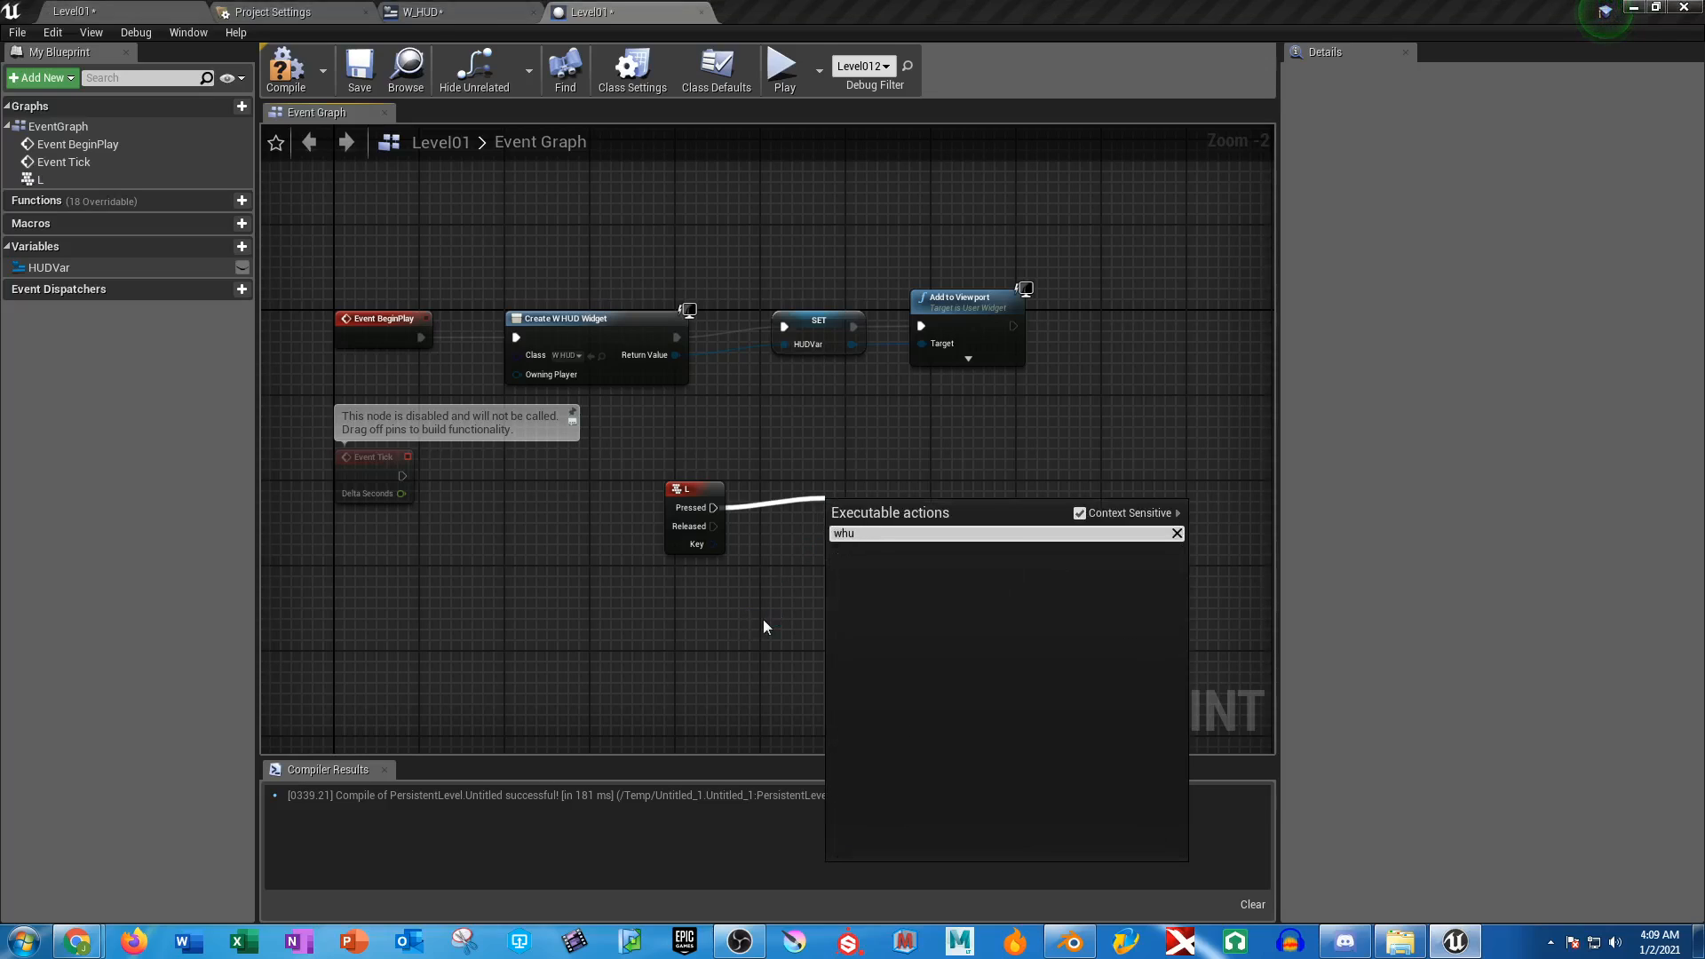
key(BackSpace)
key(BackSpace)
text(_)
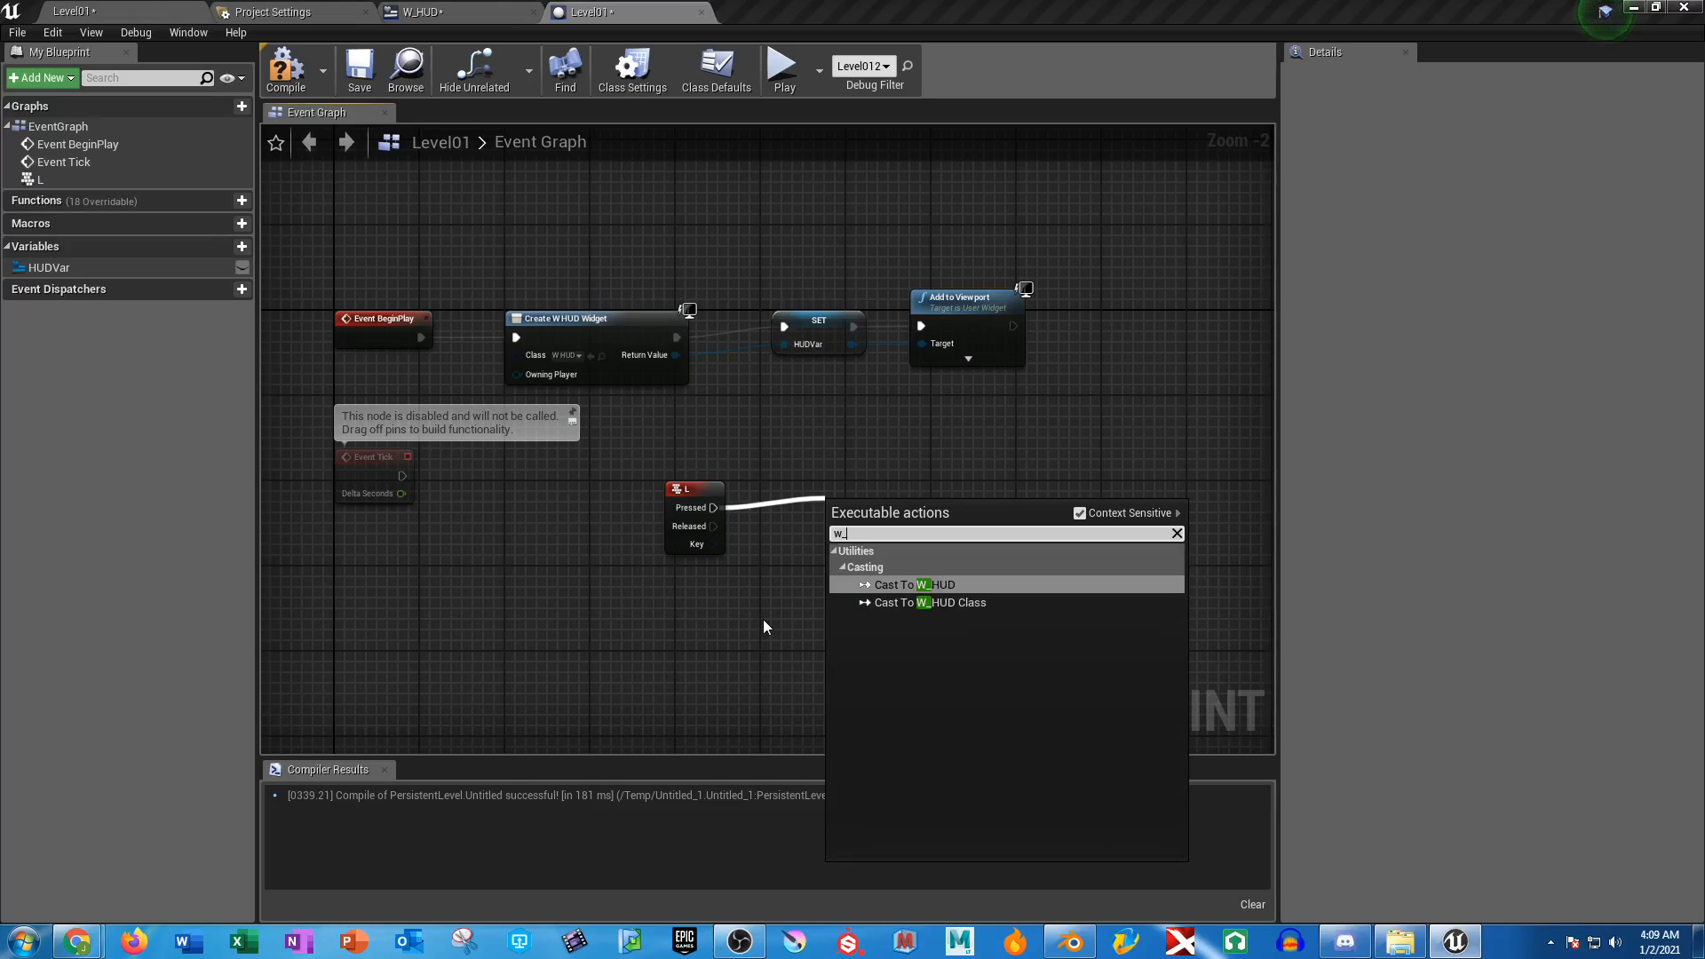
click(939, 586)
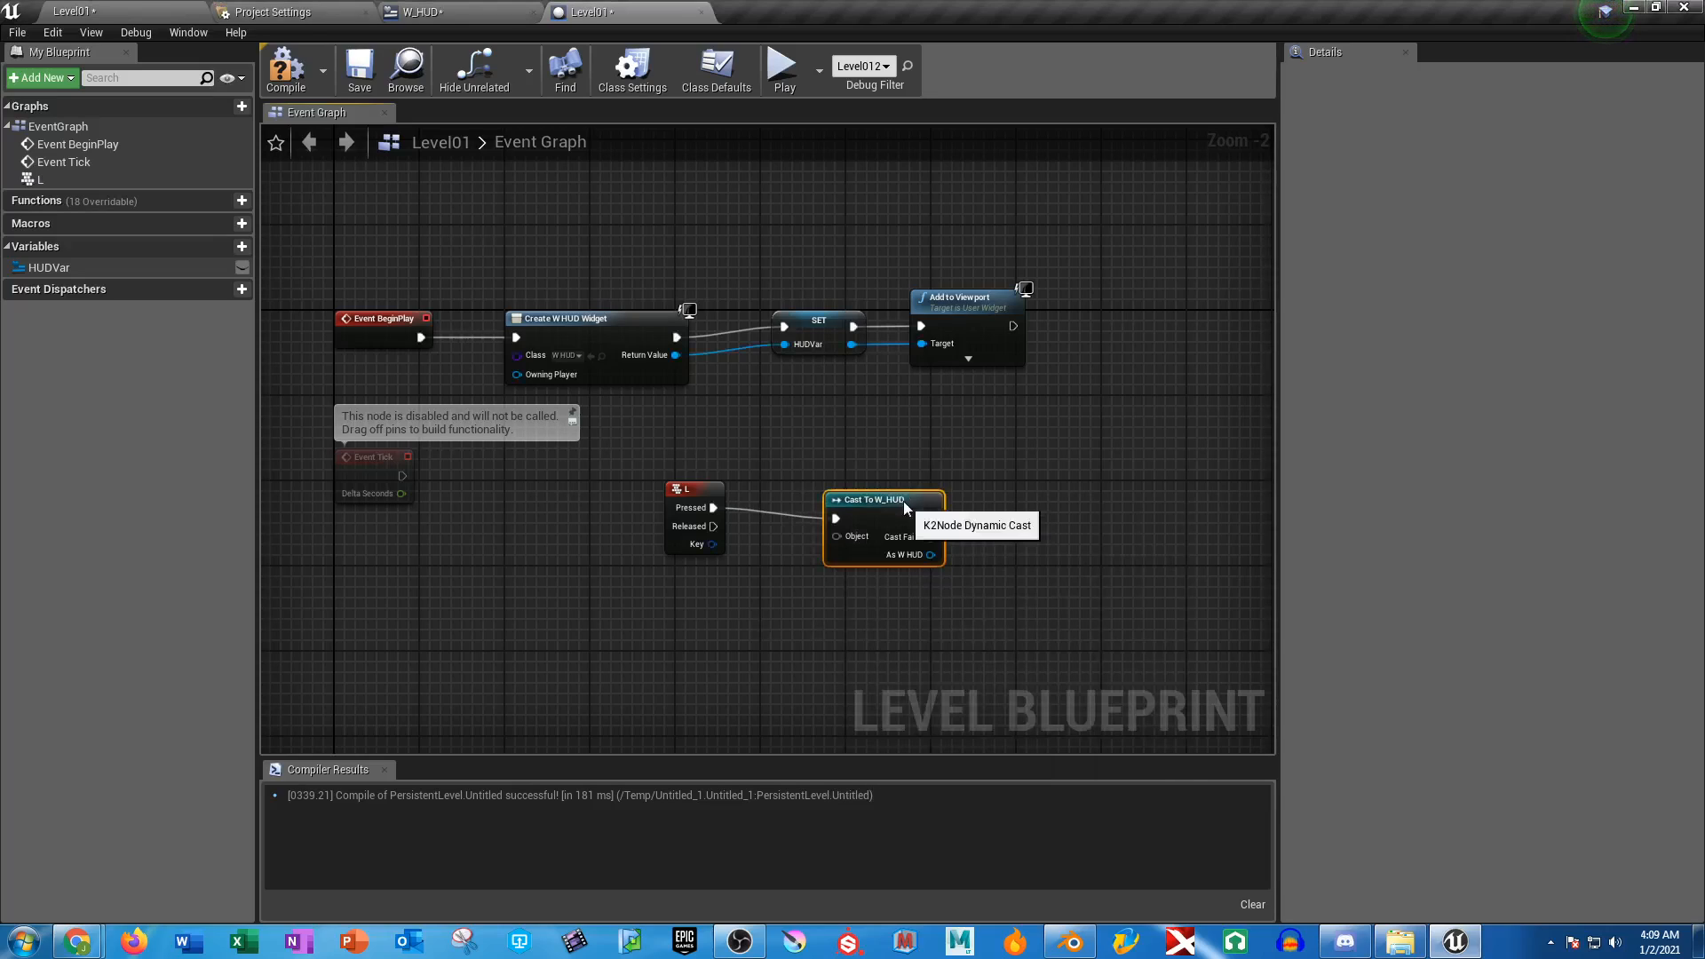
Add an Increase Health Pickup call executed from the Cast To W_HUD node and connect As W HUD to its Target
drag(945, 507, 1040, 498)
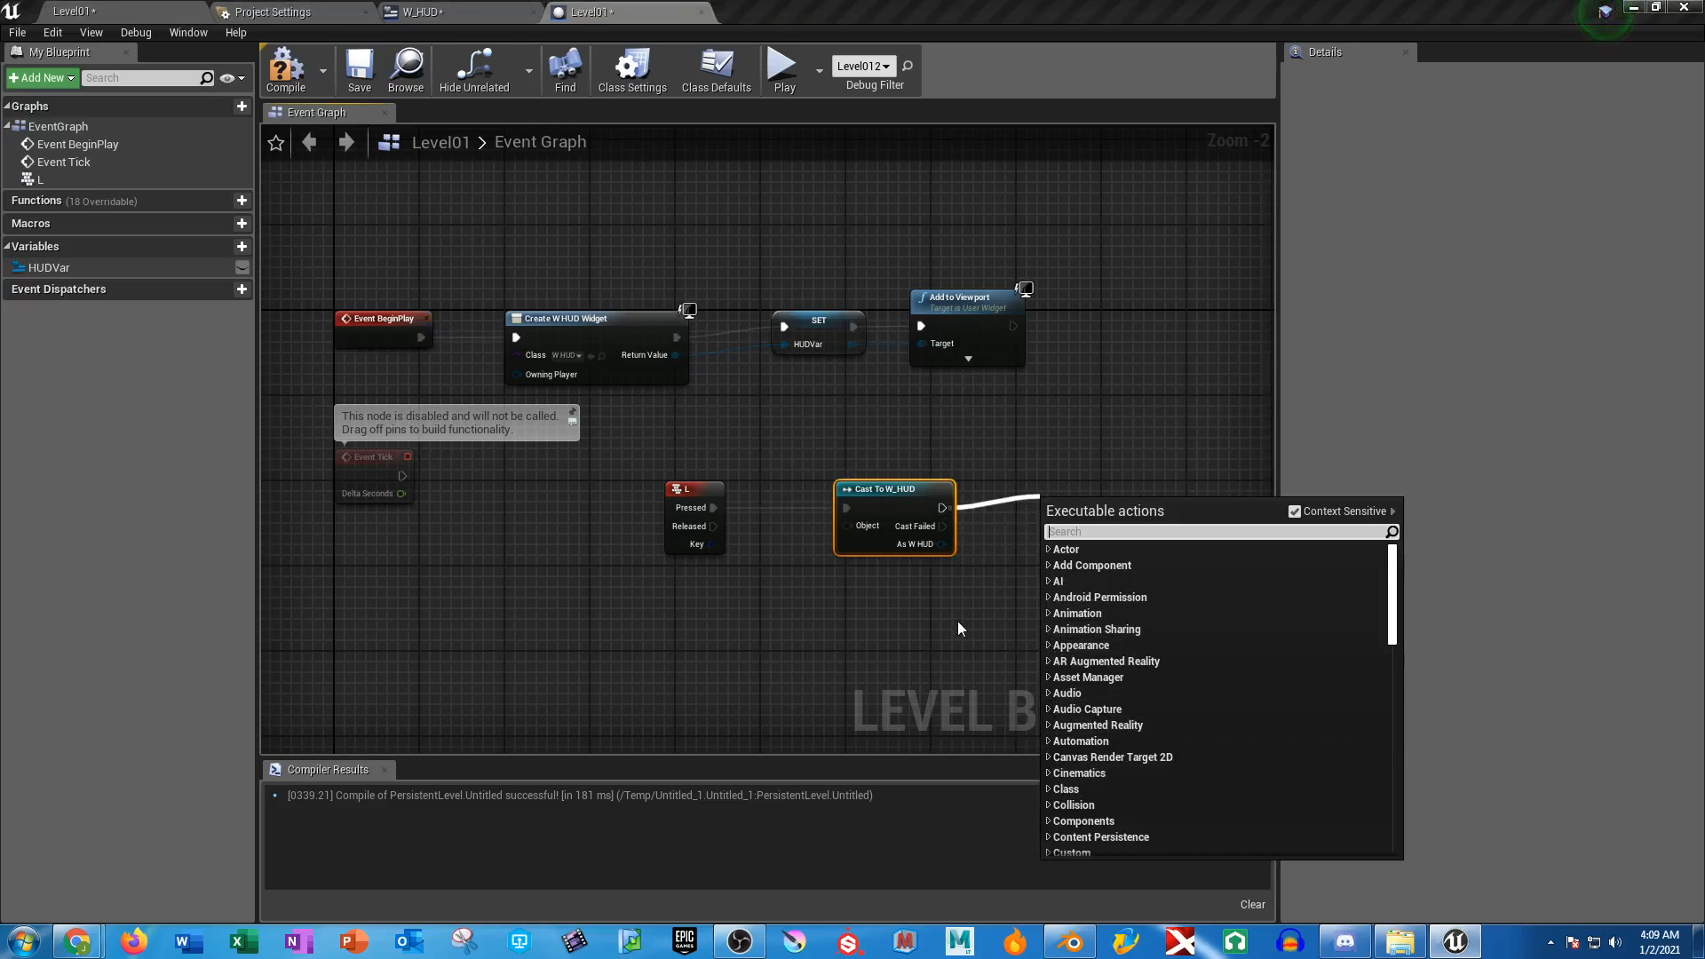
text(increase)
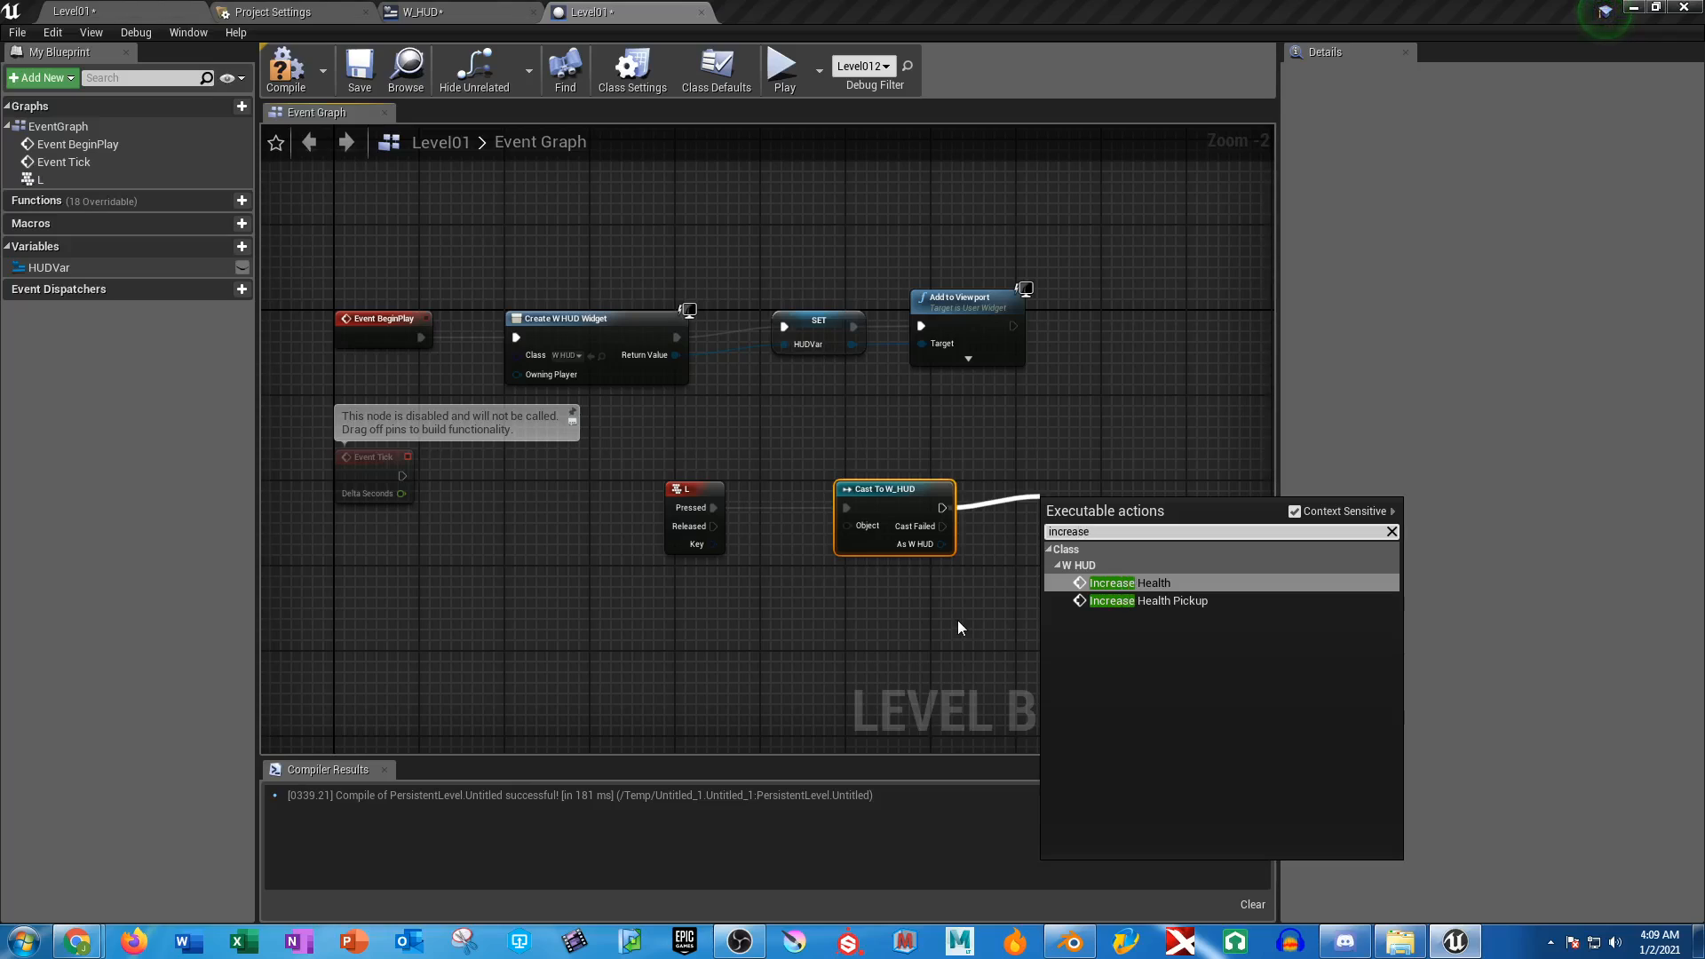
click(1147, 600)
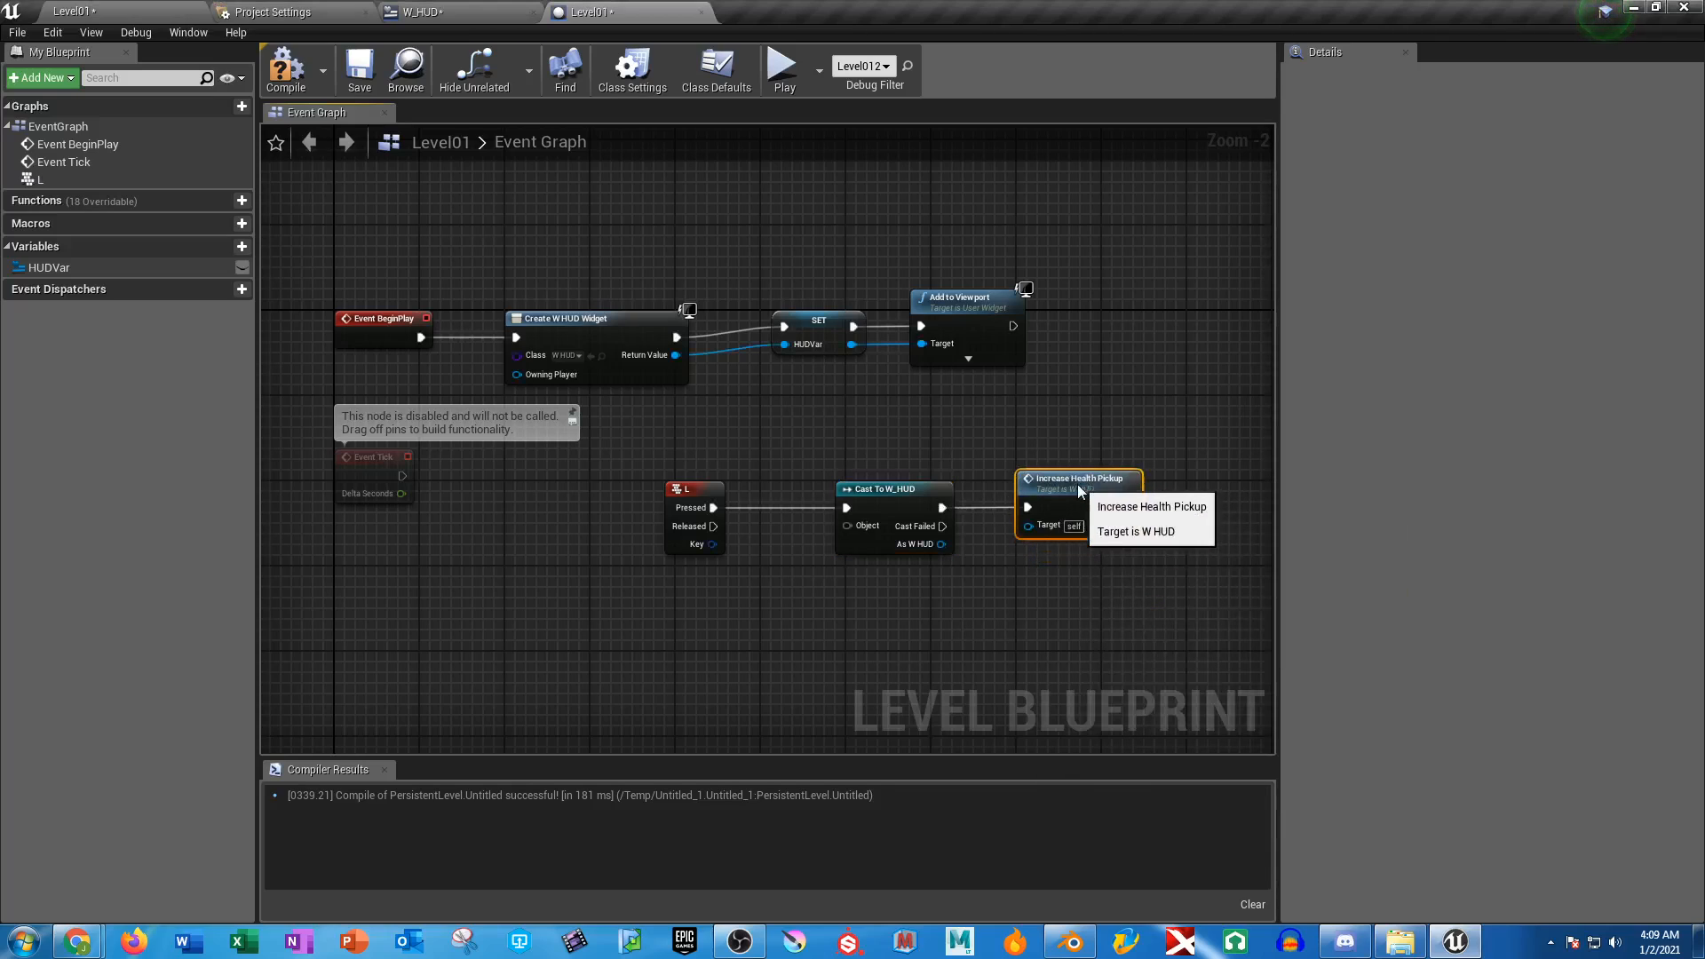
drag(941, 544, 1029, 525)
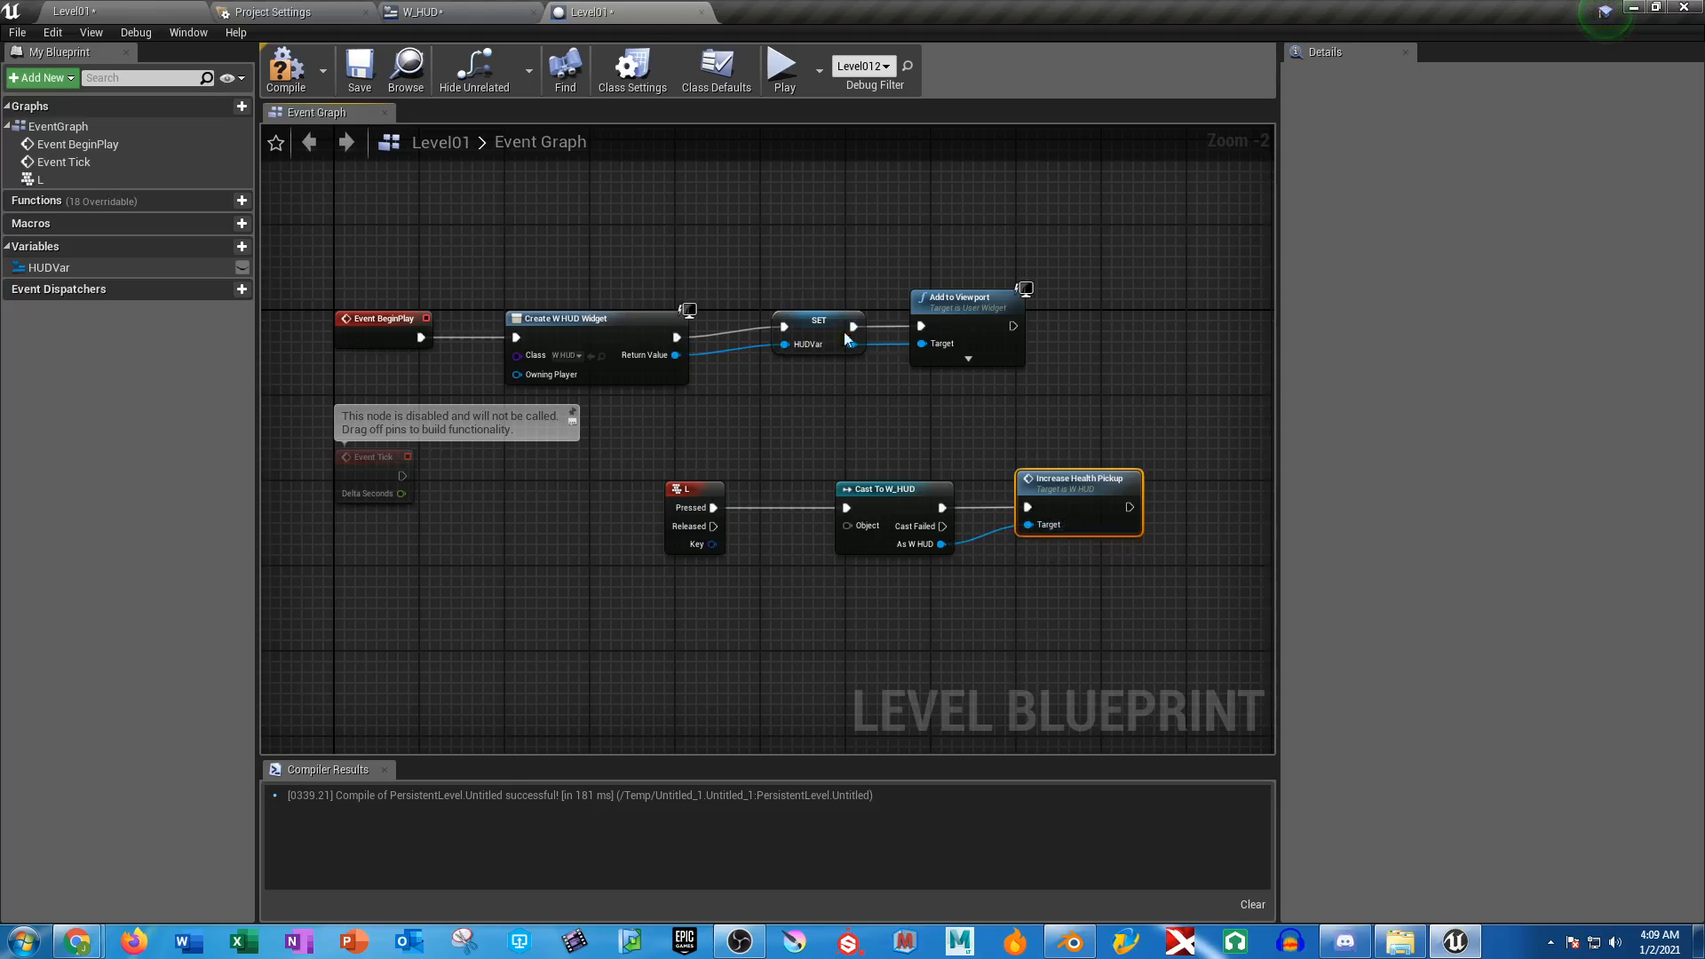
Compile and save the Level01 blueprint and inspect the Cast To W_HUD node
click(520, 8)
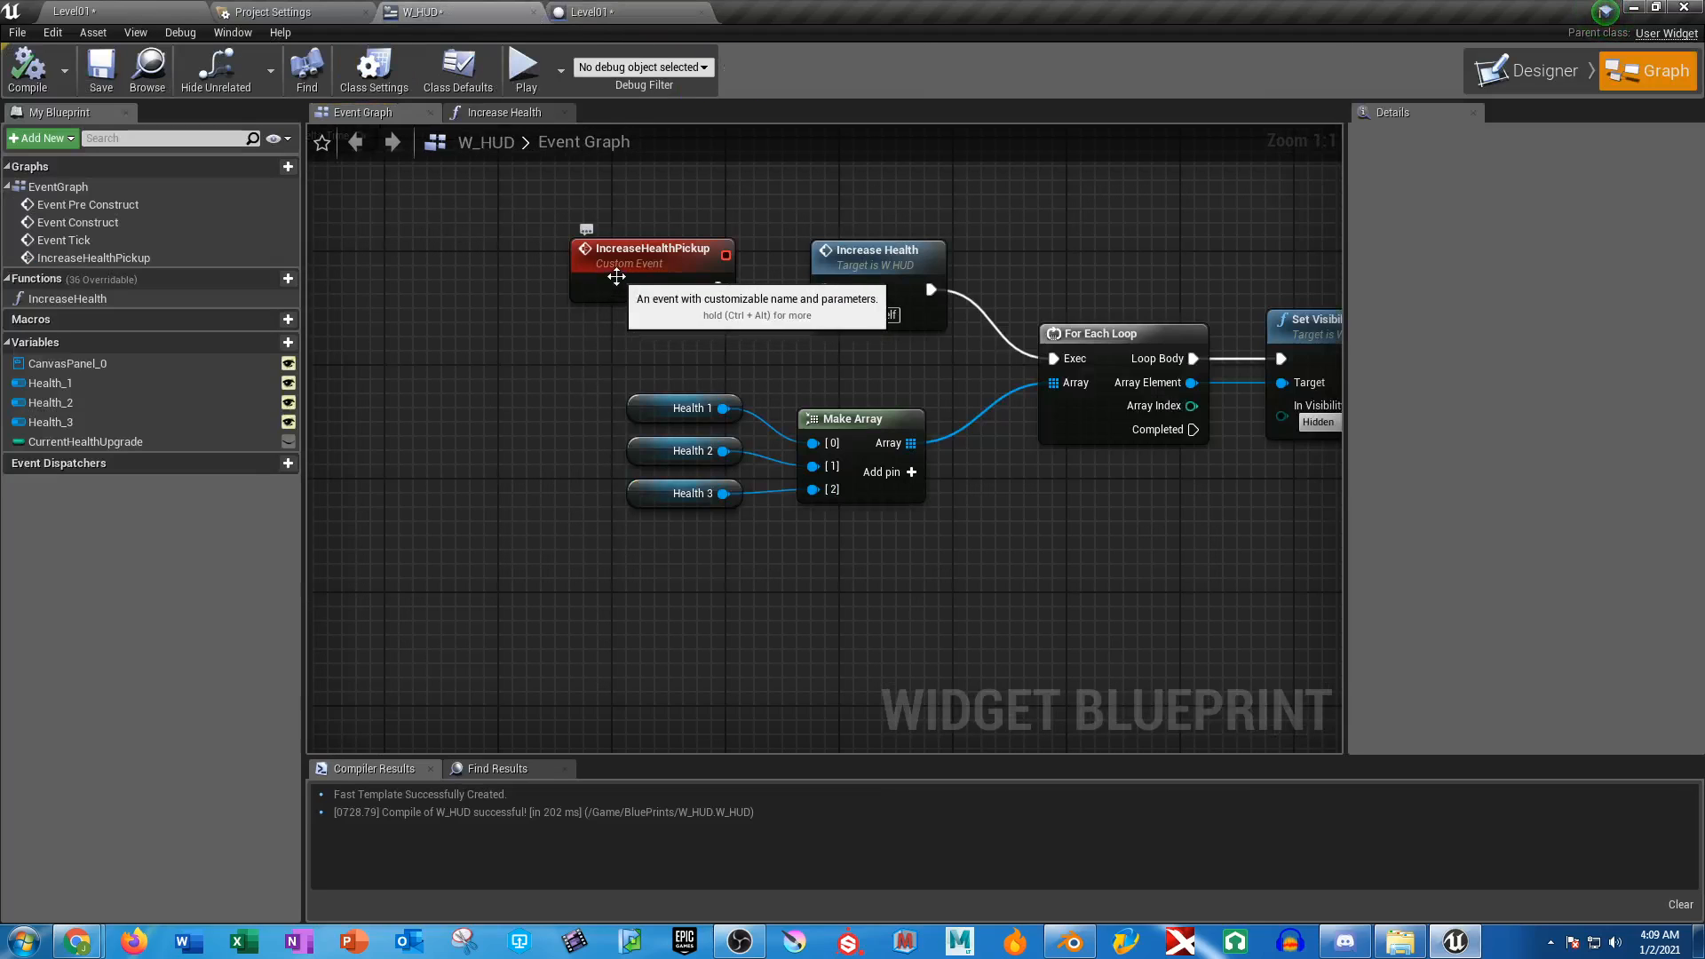
click(579, 7)
right_drag(940, 386, 828, 367)
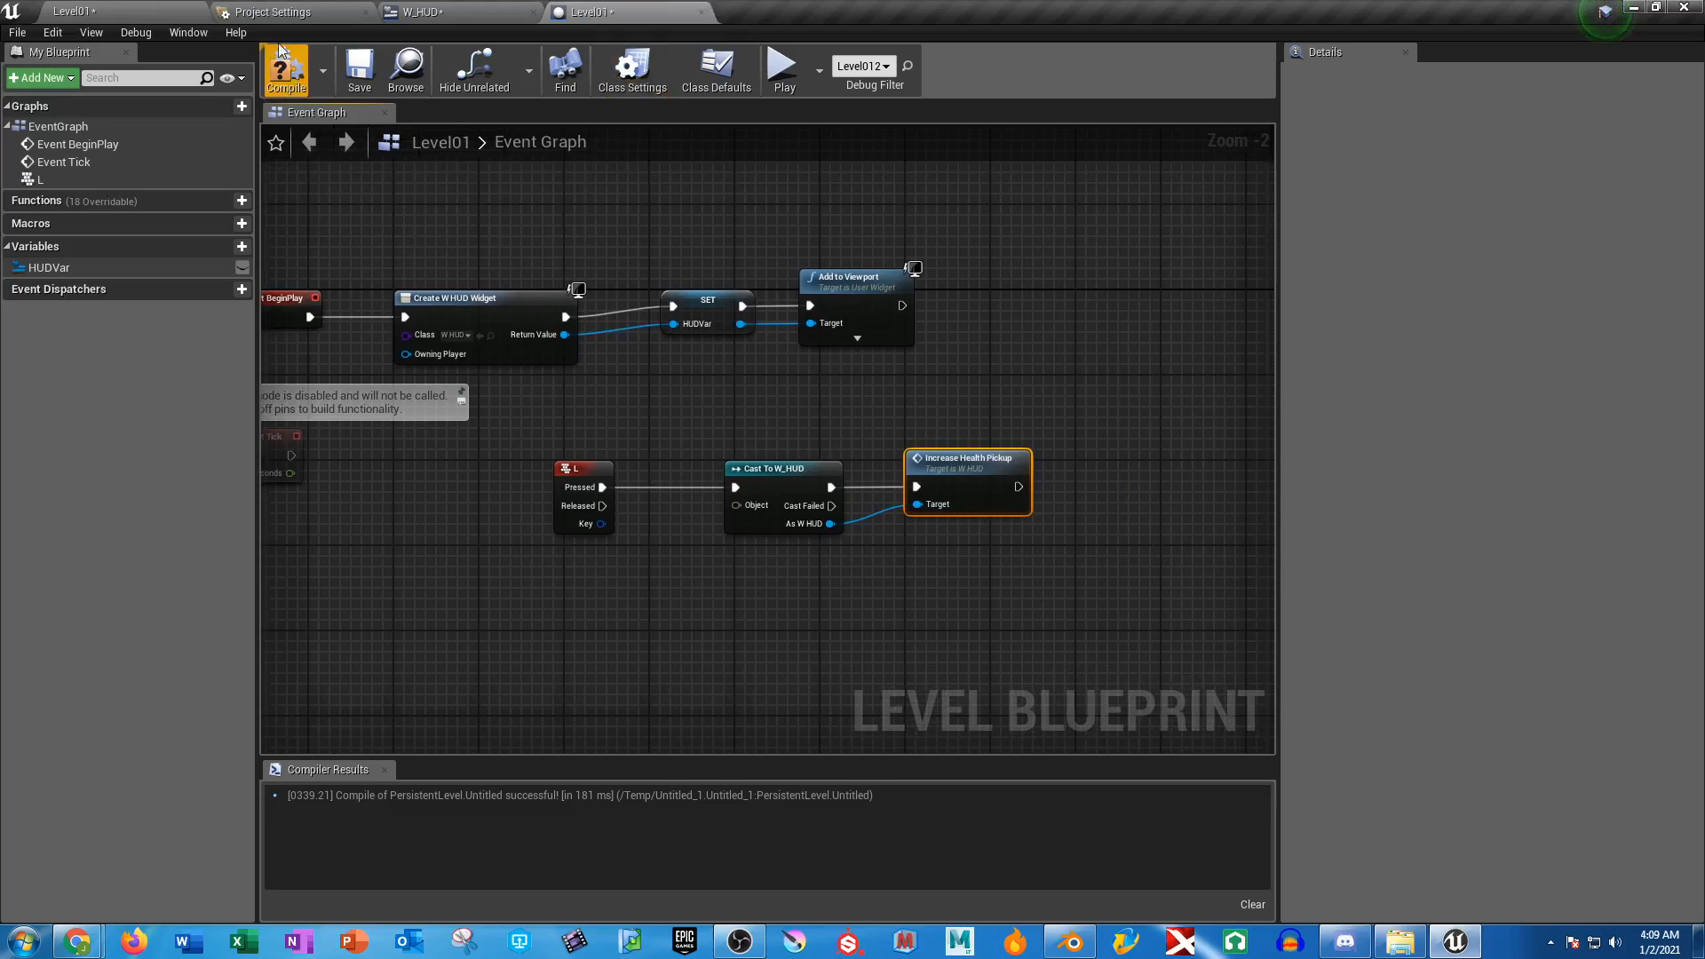
click(286, 69)
click(361, 78)
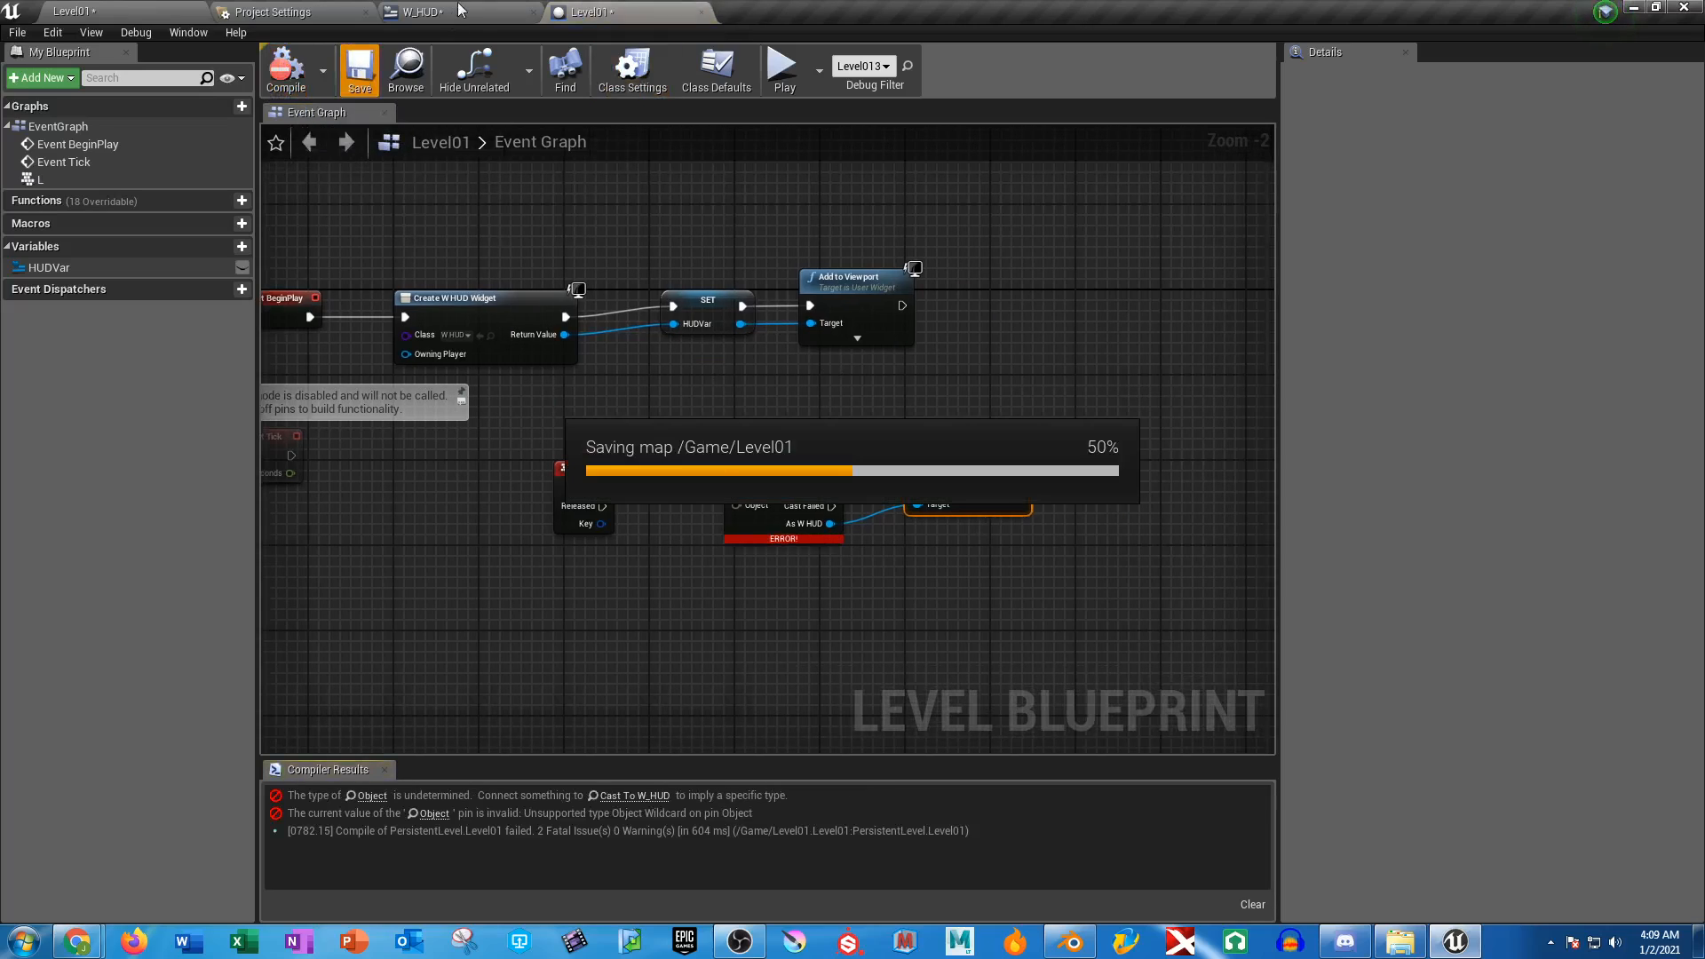
scroll(771, 568, up, 2)
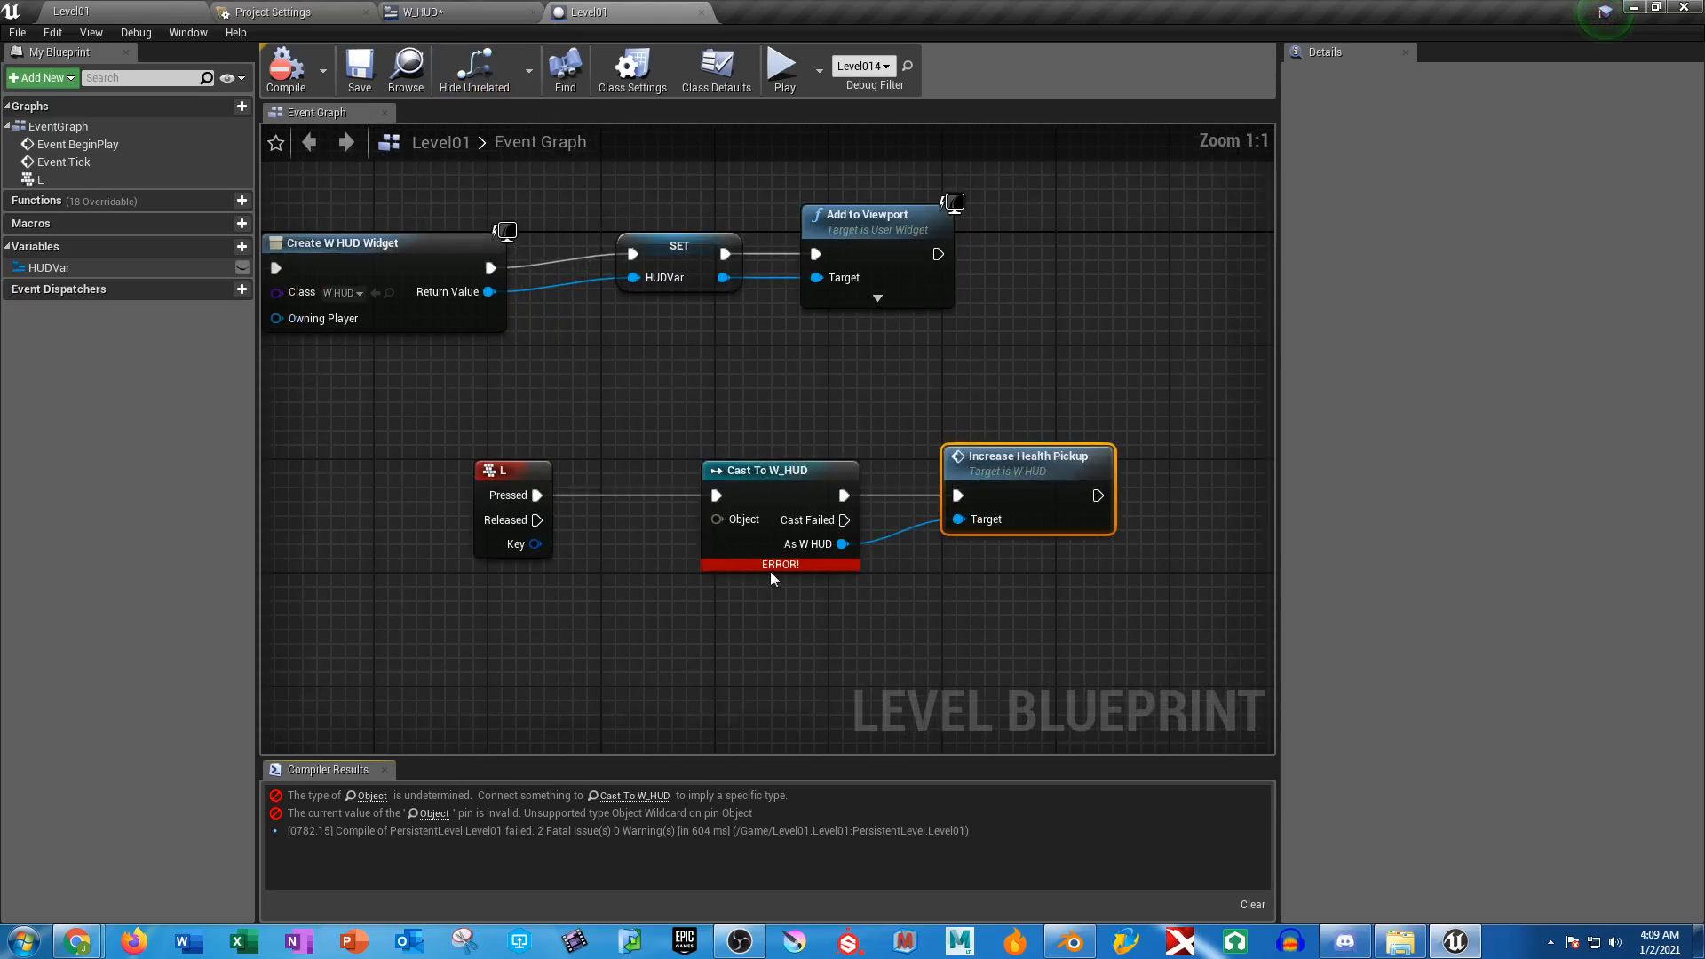
mouse_move(770, 571)
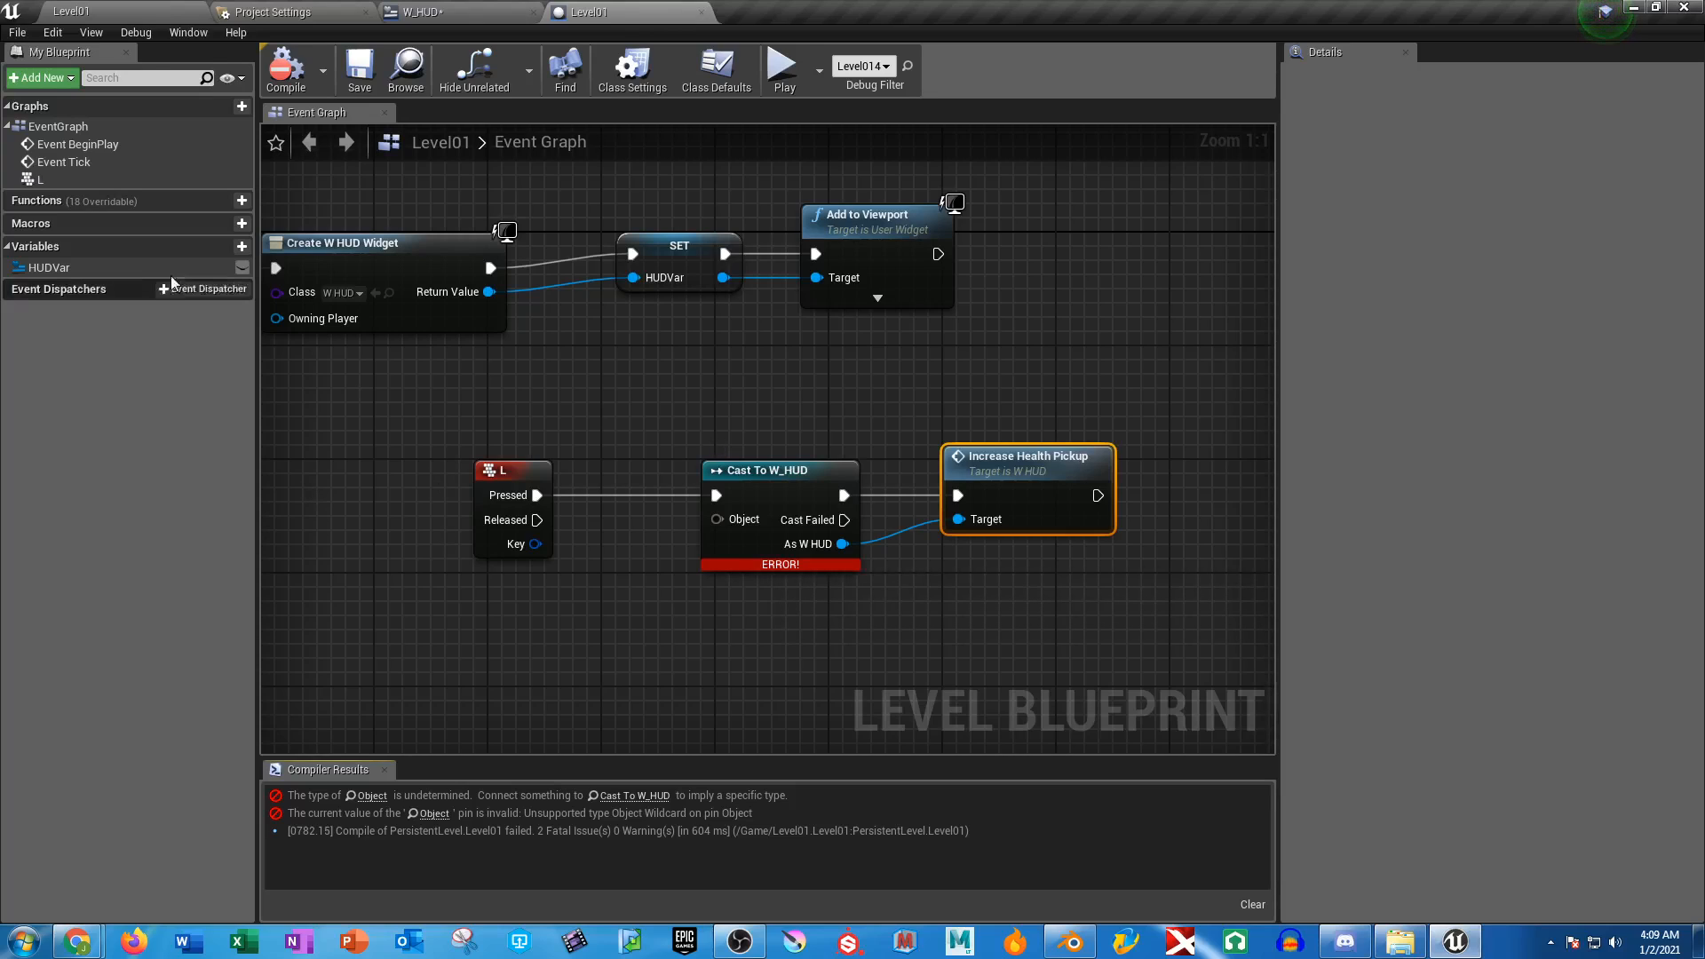
Place a HUDVar getter, connect it to the Target of Increase Health Pickup in place of the cast output, and compile
drag(53, 267, 806, 704)
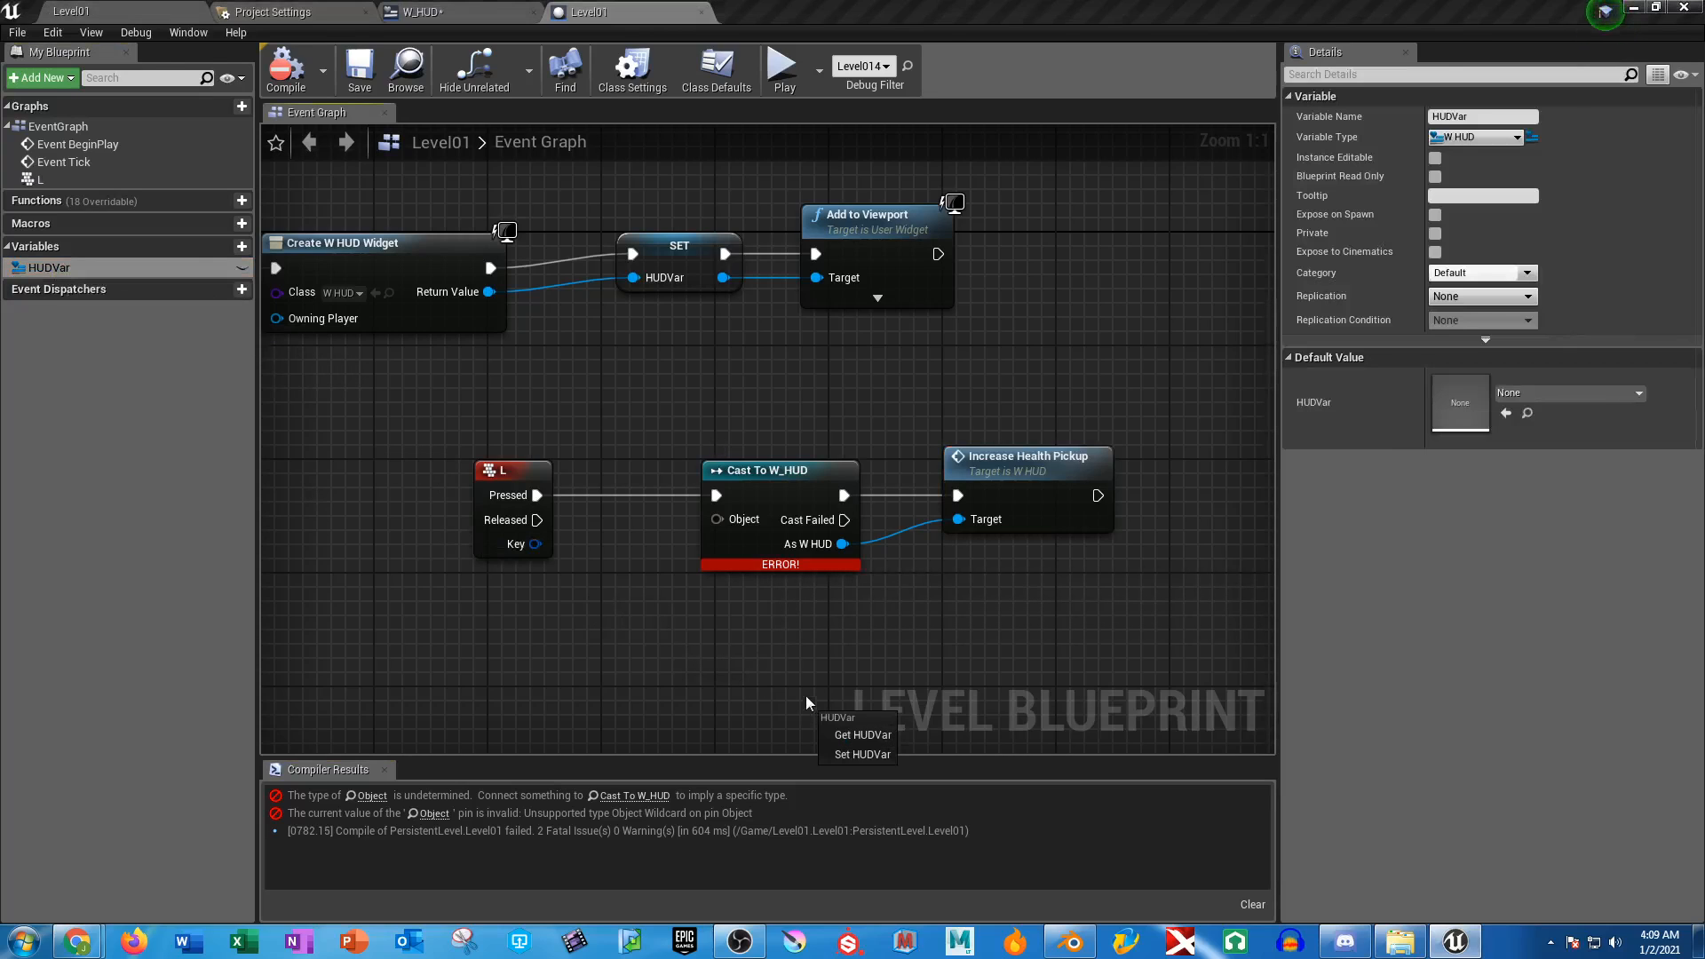
click(851, 734)
right_drag(851, 734, 837, 652)
mouse_move(878, 648)
mouse_down()
mouse_move(813, 539)
mouse_move(943, 461)
mouse_move(945, 435)
mouse_up()
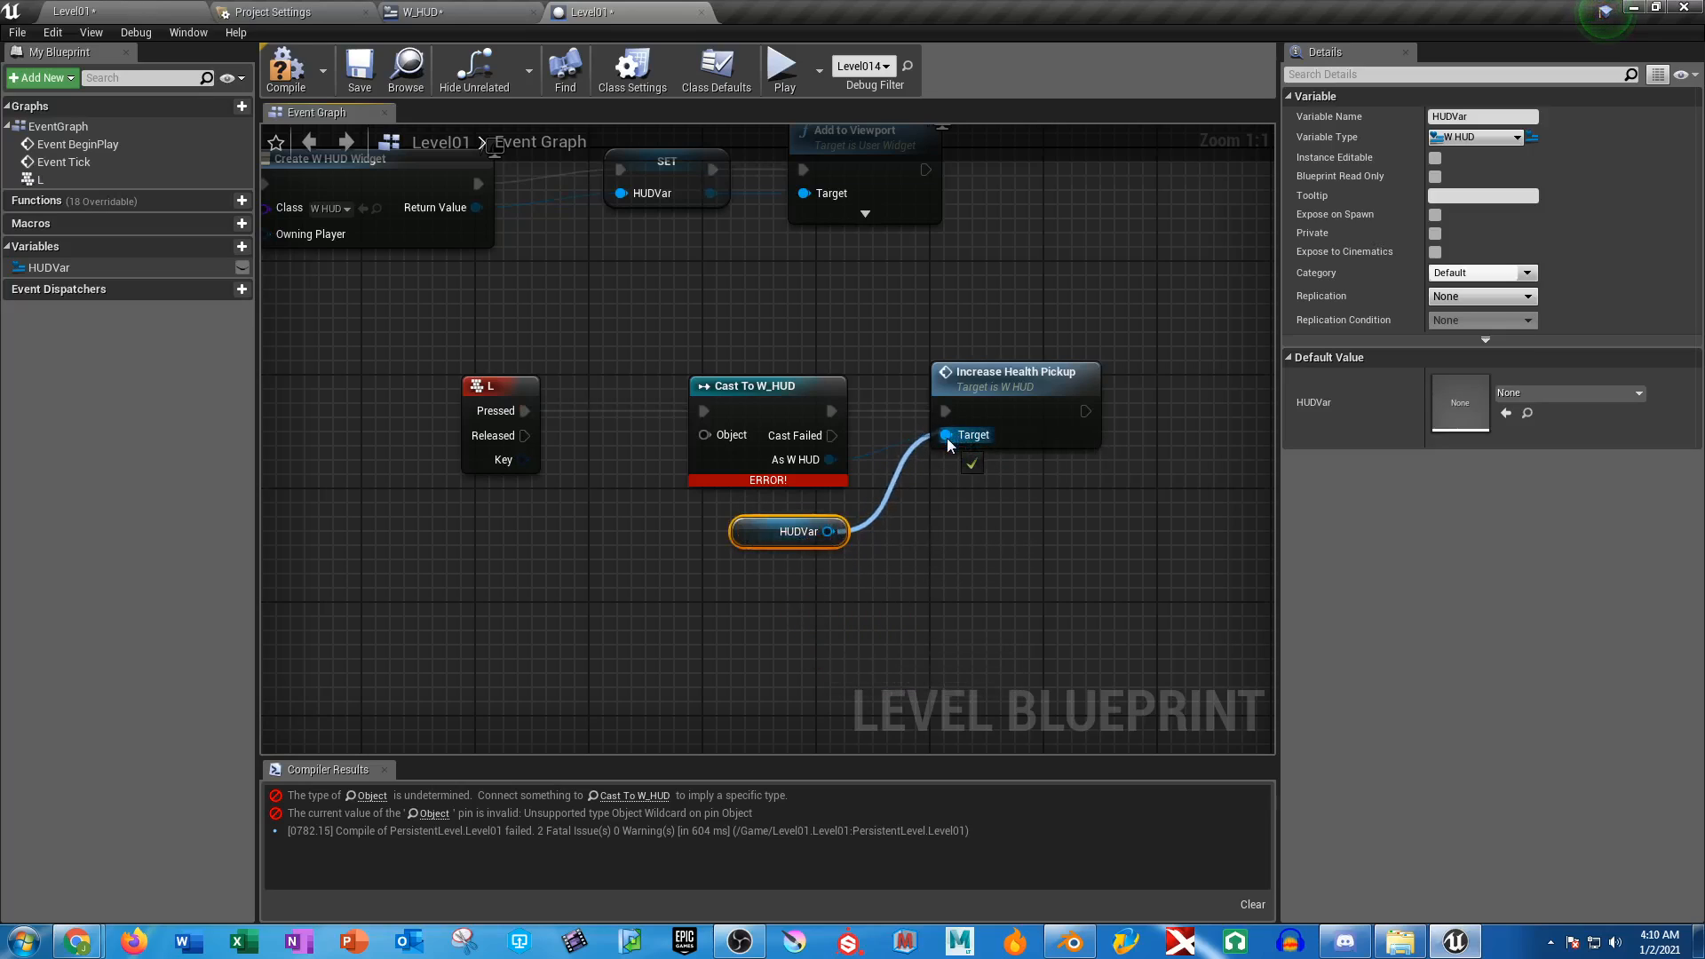
alt+click(830, 460)
click(951, 541)
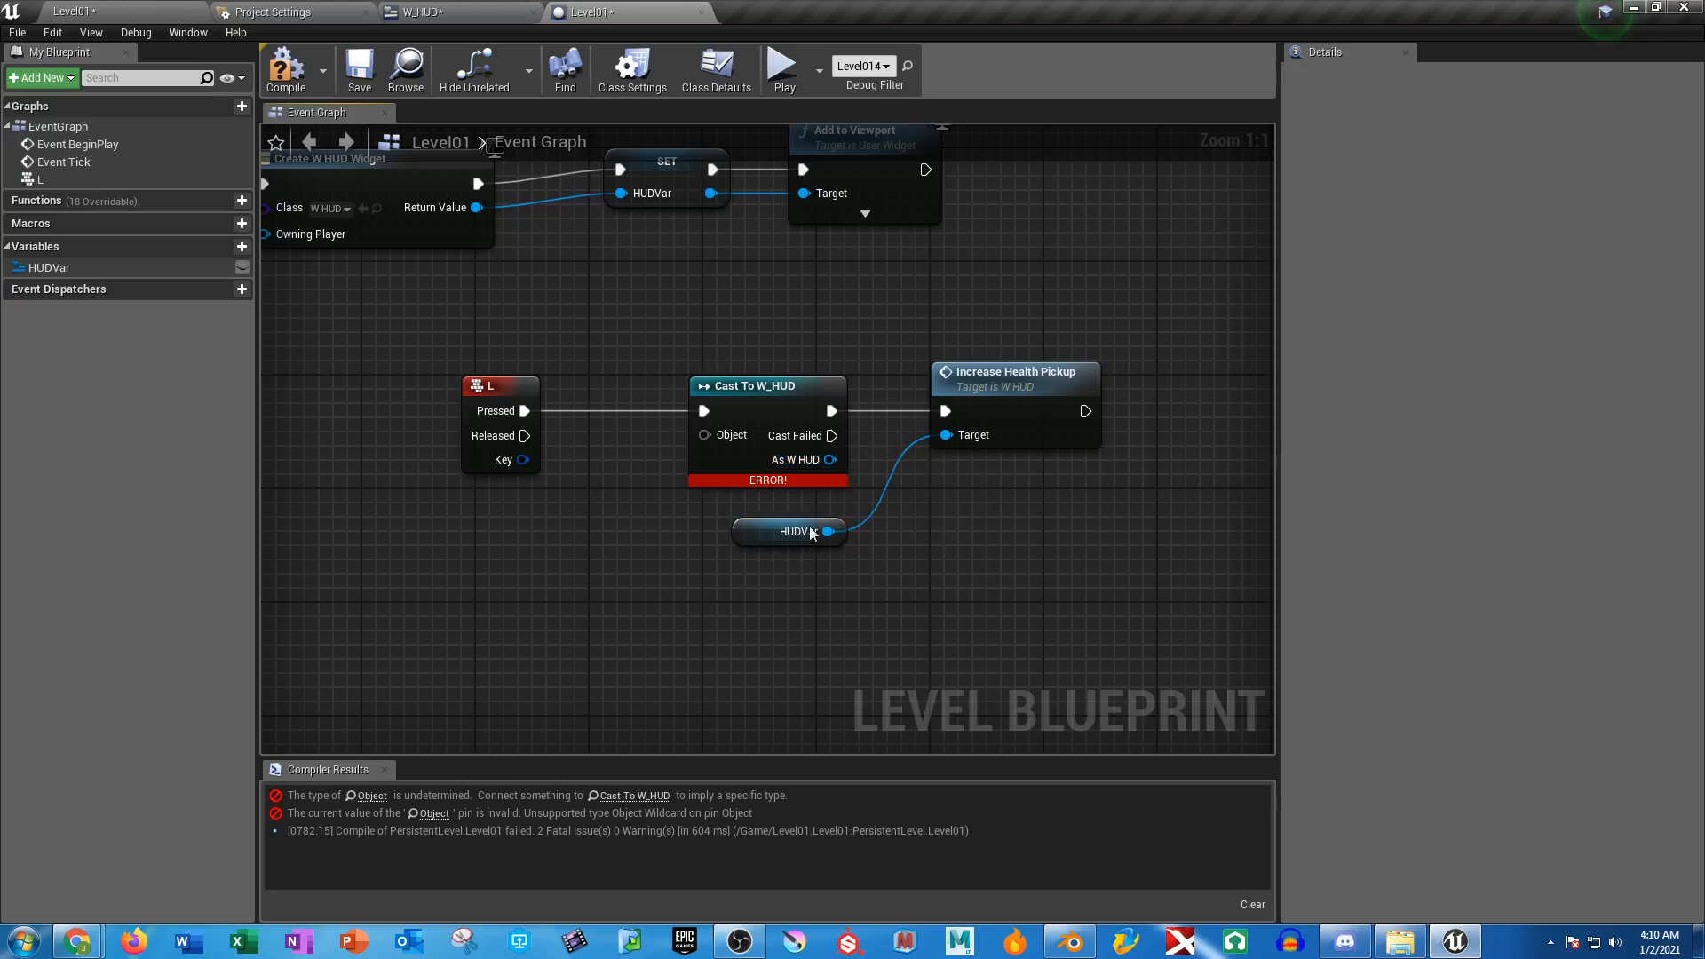
click(285, 70)
Delete the Cast To W_HUD node and connect the L event's Pressed output directly to Increase Health Pickup
click(770, 398)
key(Delete)
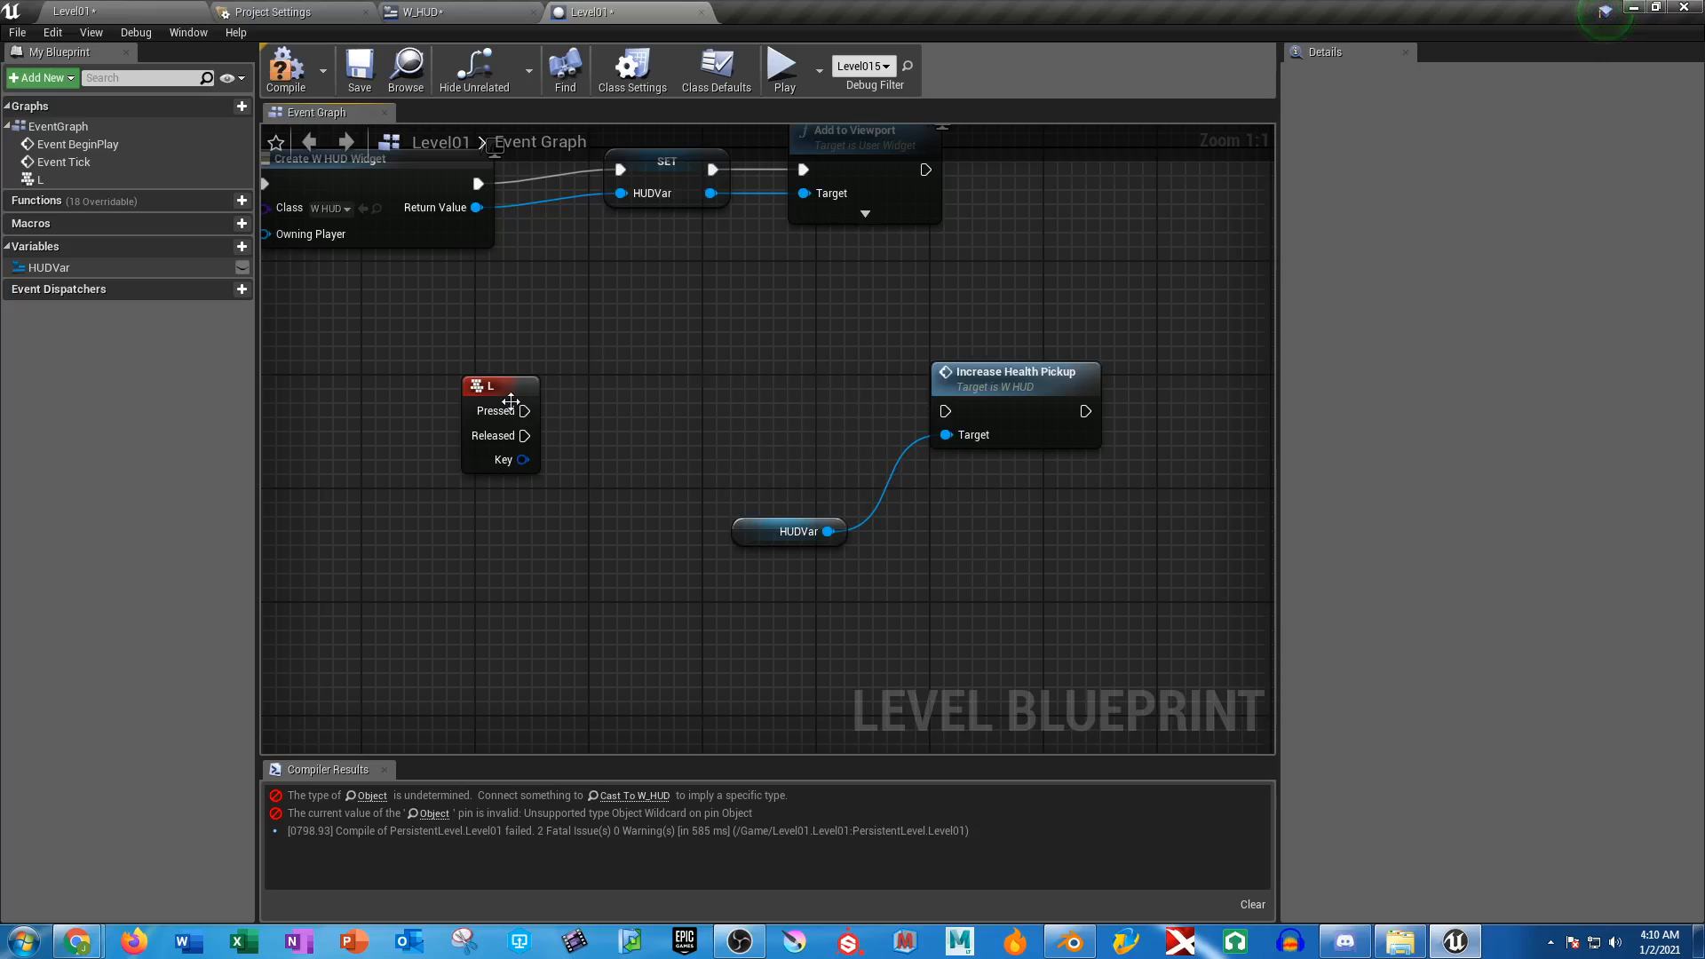
drag(525, 423, 945, 411)
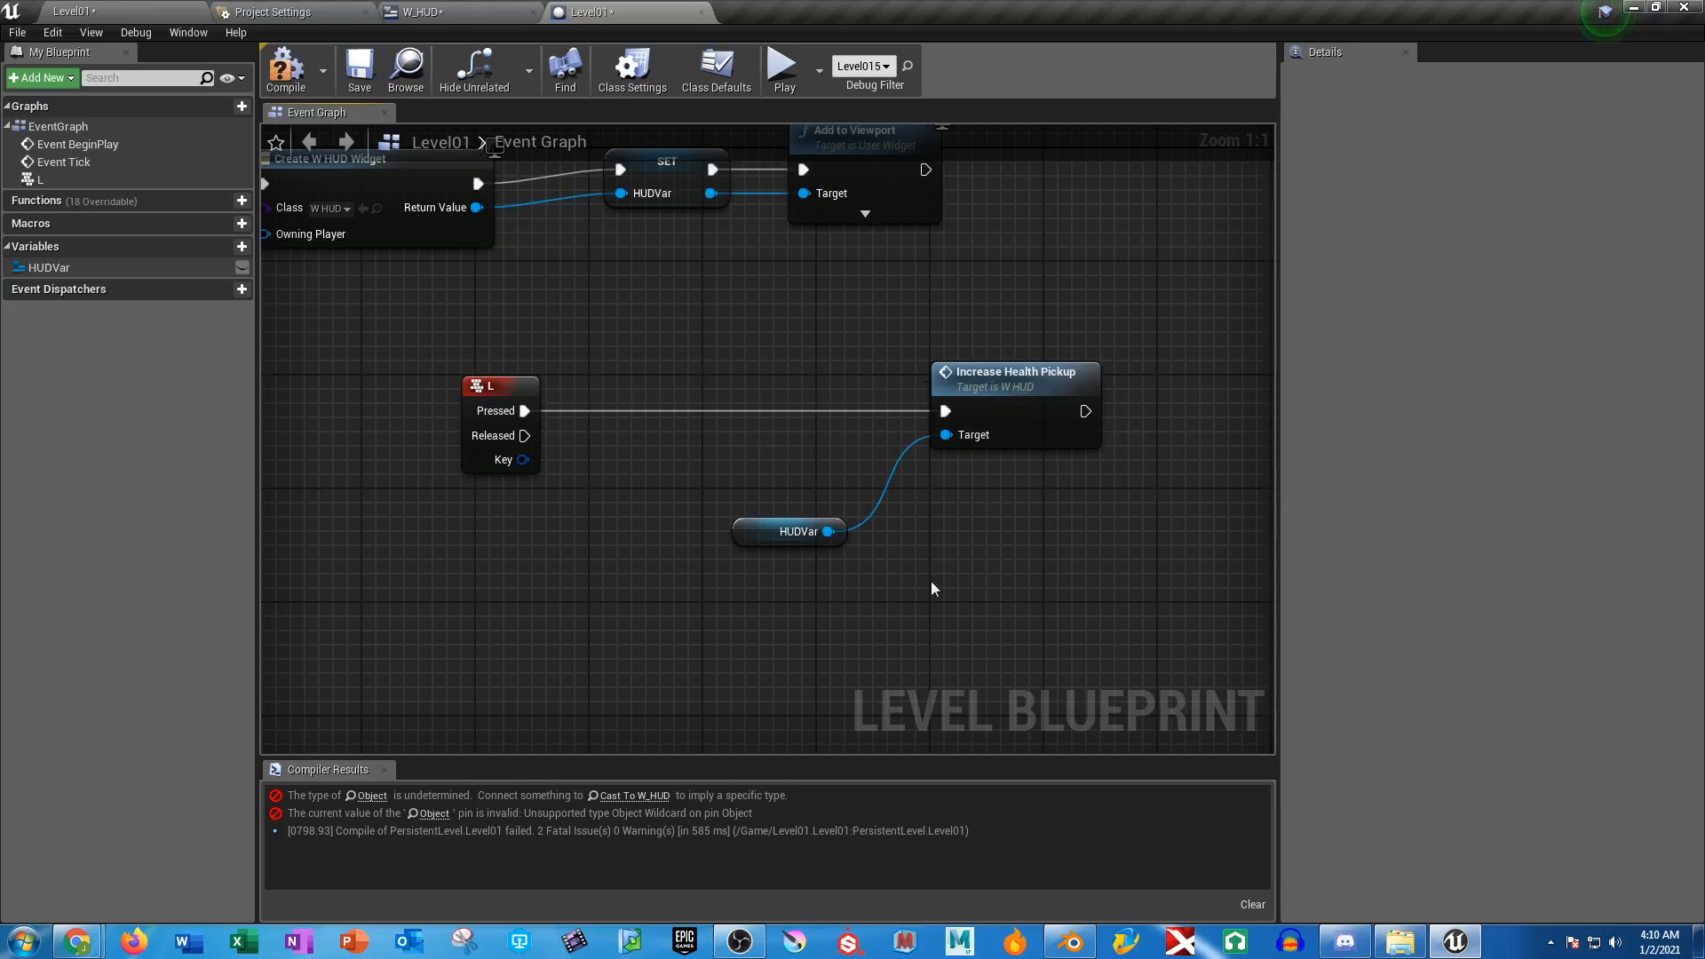
Compile and save the Level01 blueprint, and save the W_HUD widget blueprint
click(285, 69)
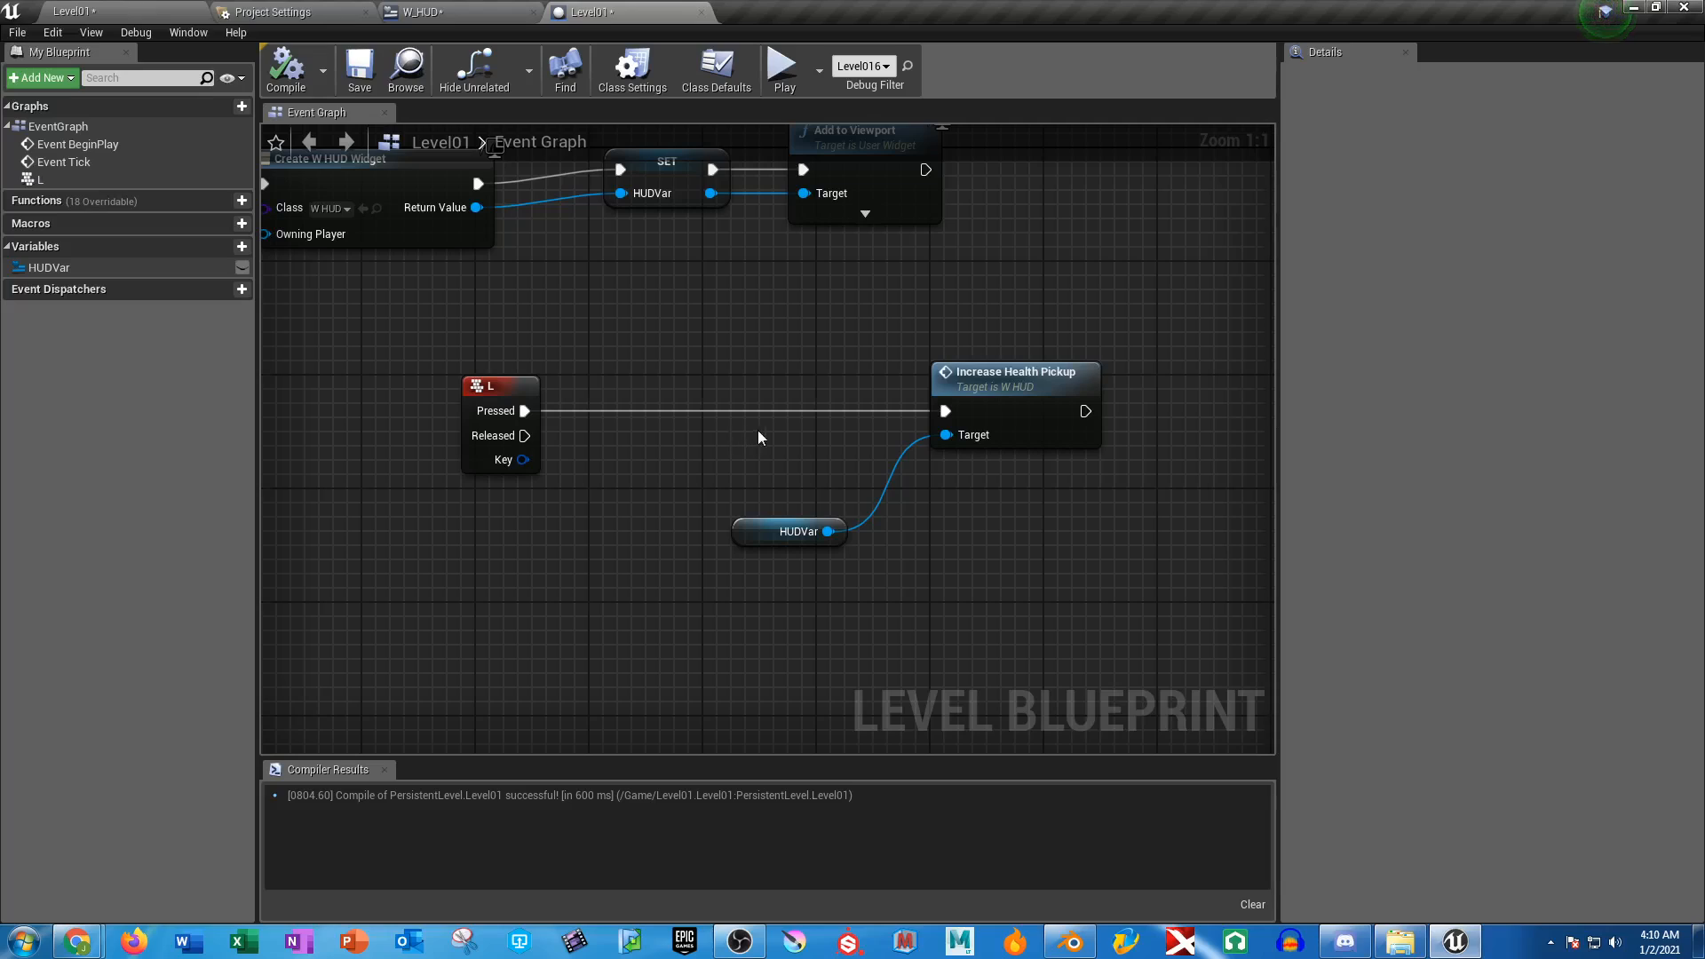
key(ctrl+s)
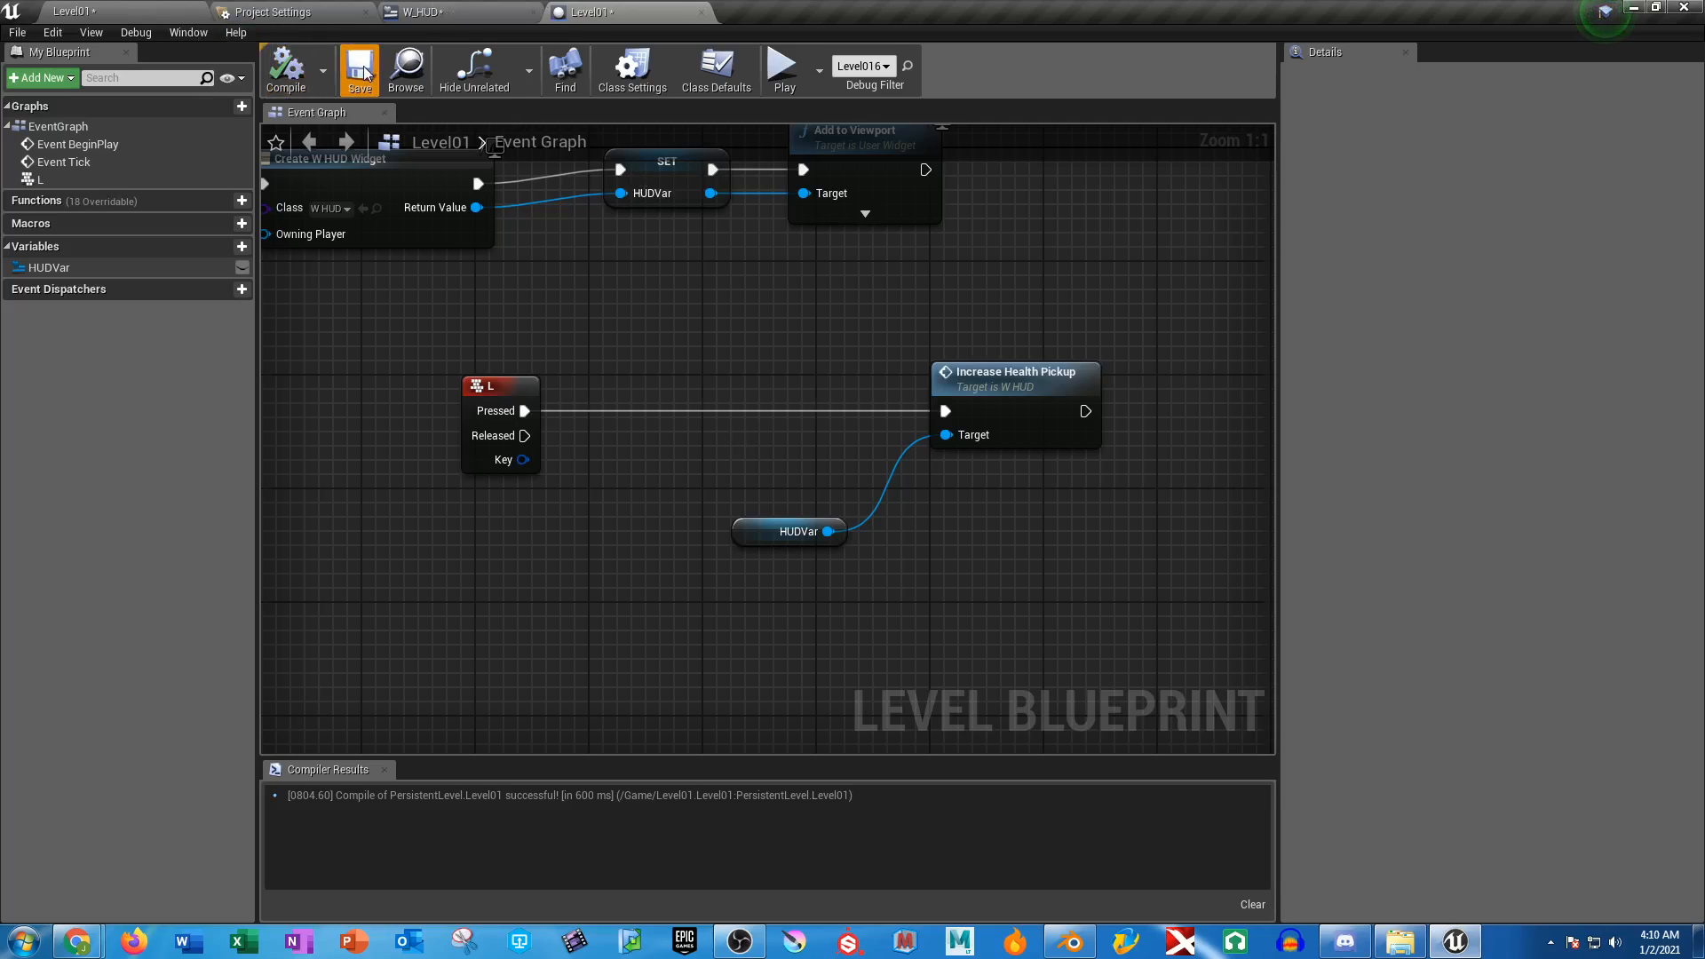
click(472, 14)
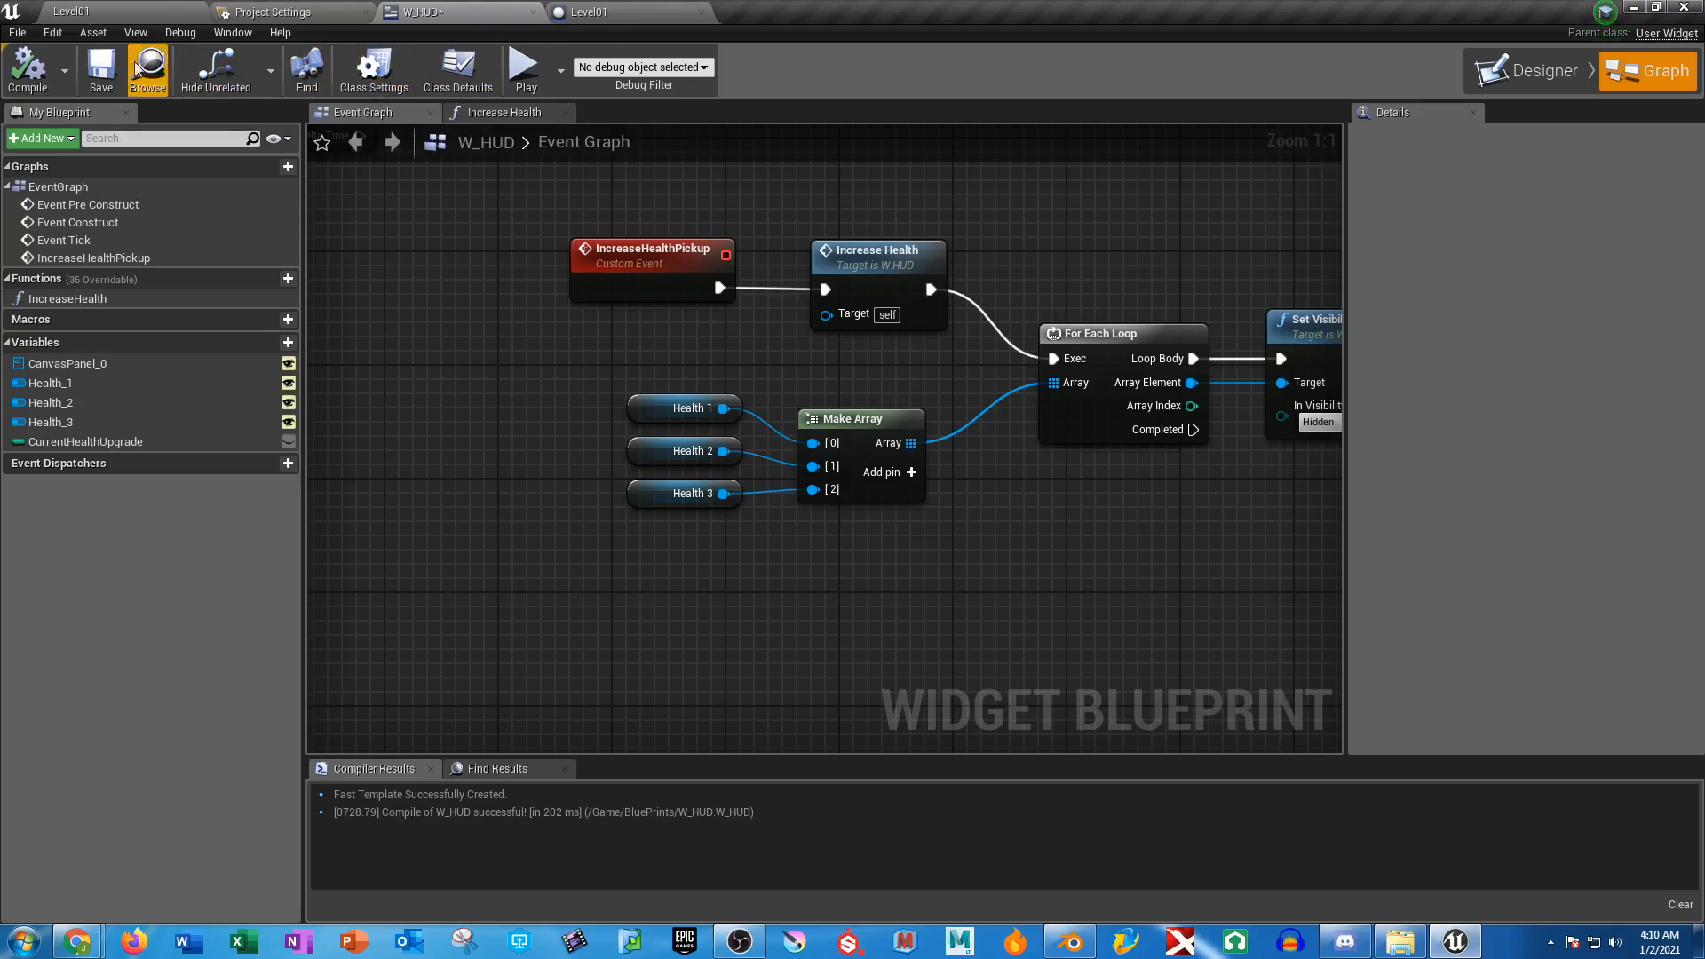
click(99, 77)
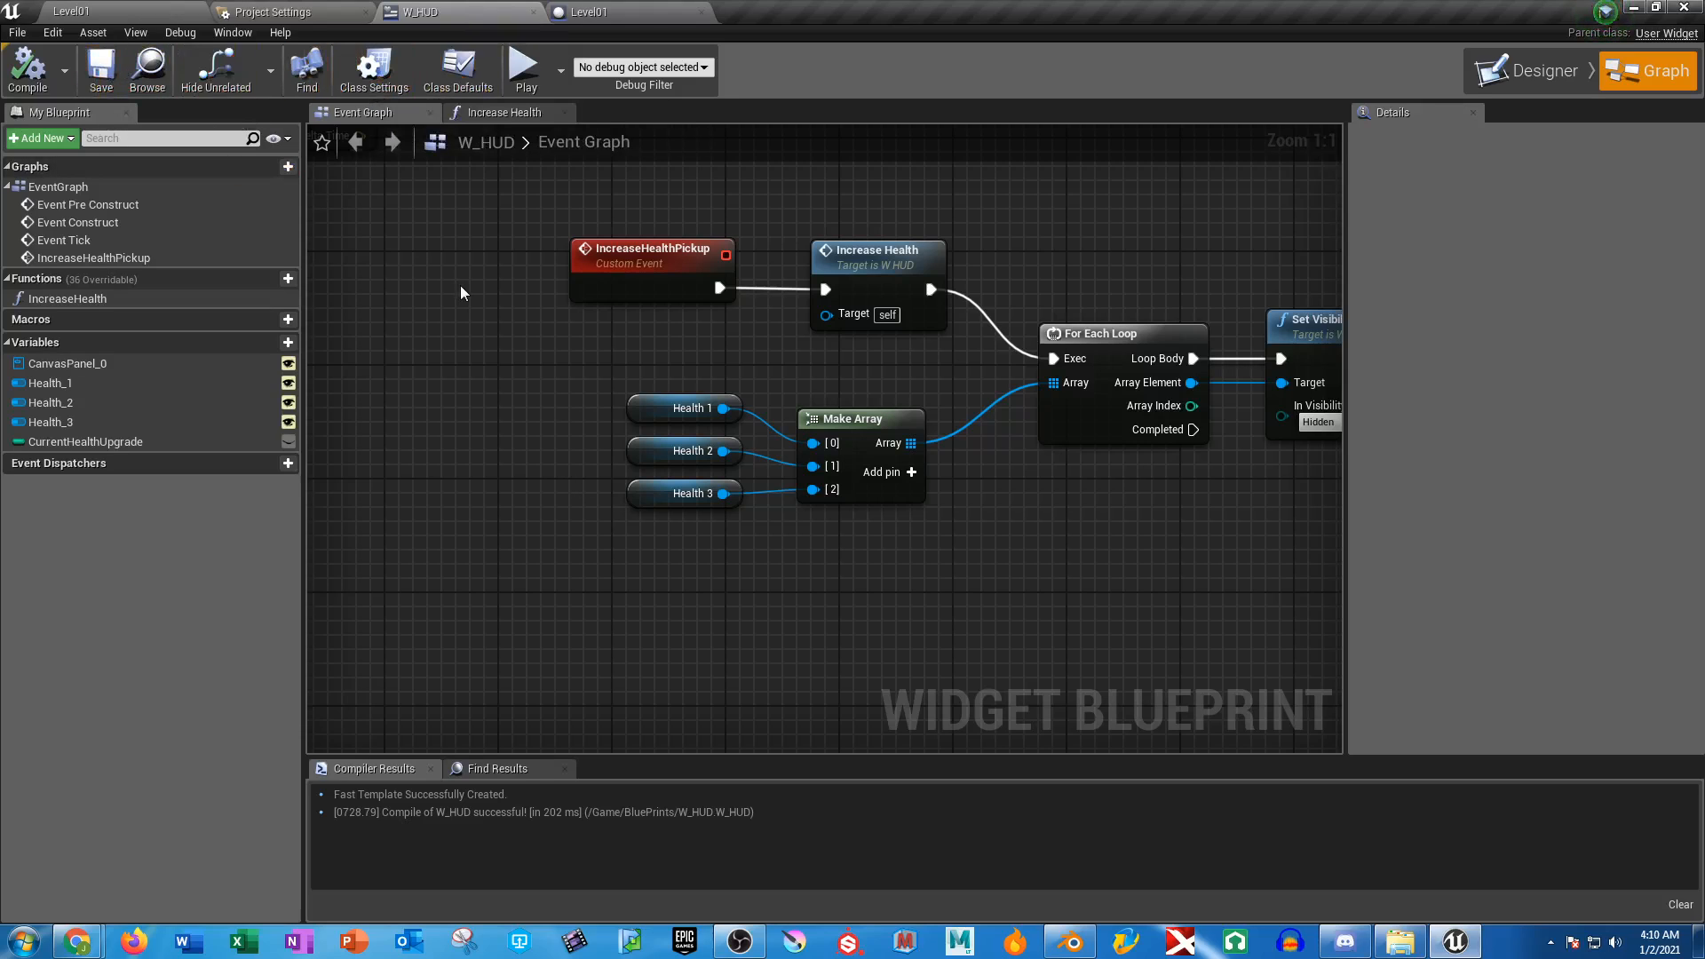
Run and stop a game preview, and review the Level01 blueprint and the W_HUD event graph
click(524, 66)
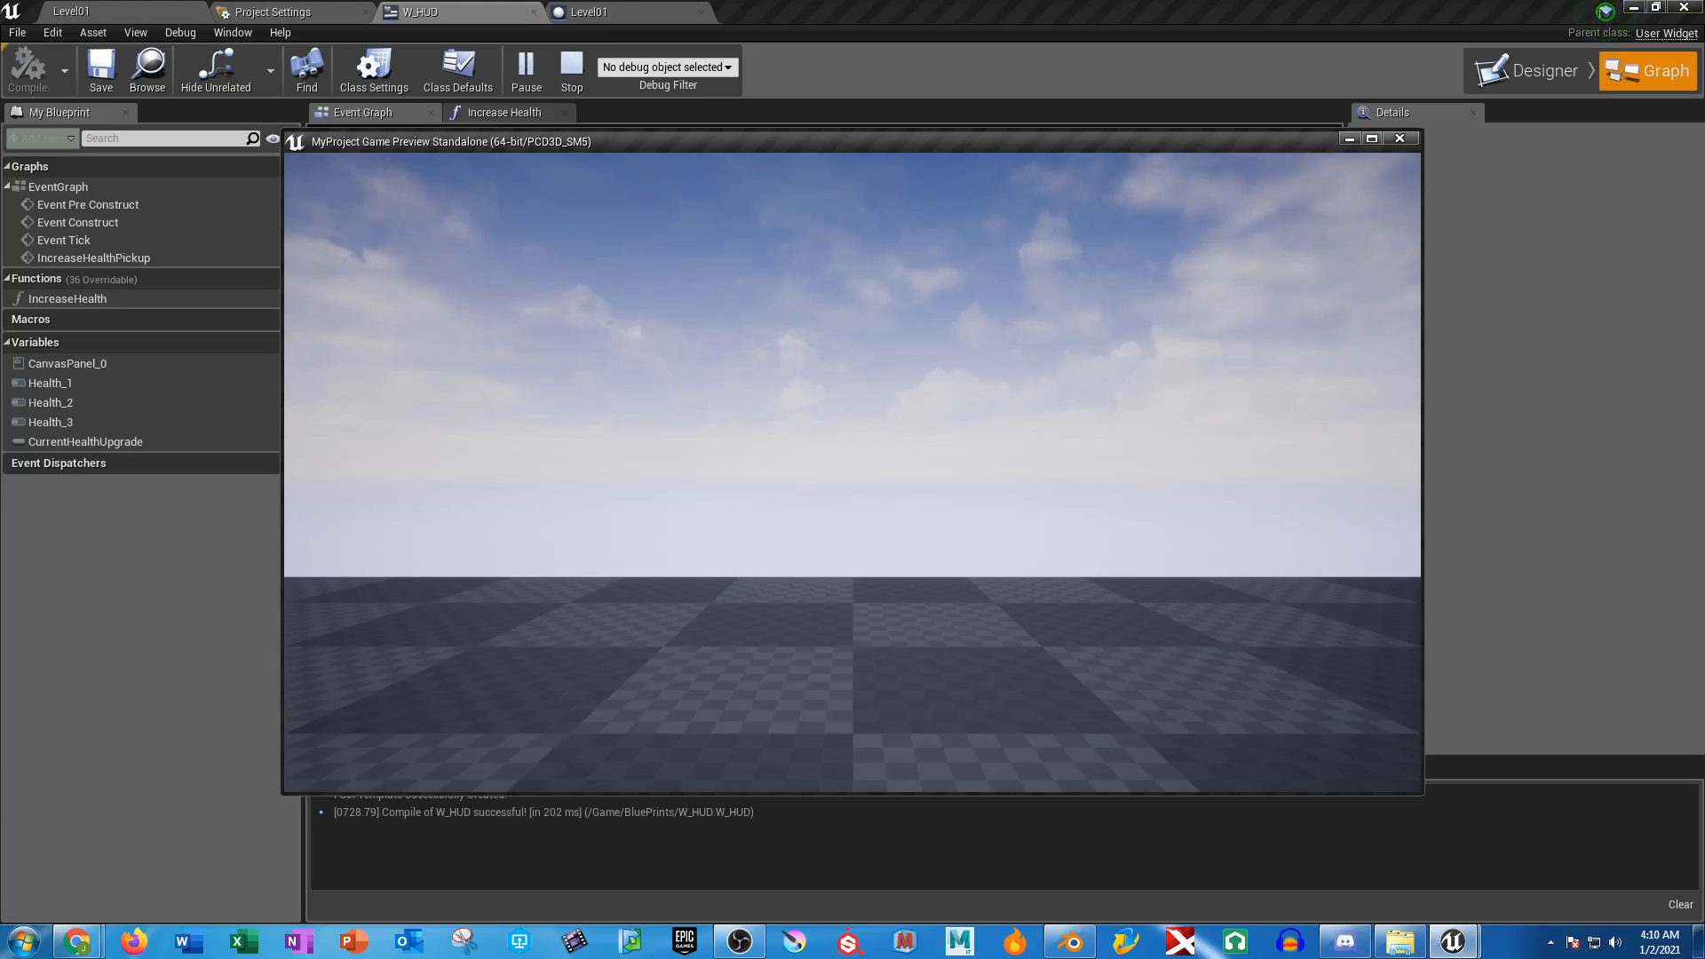
key(Escape)
click(621, 13)
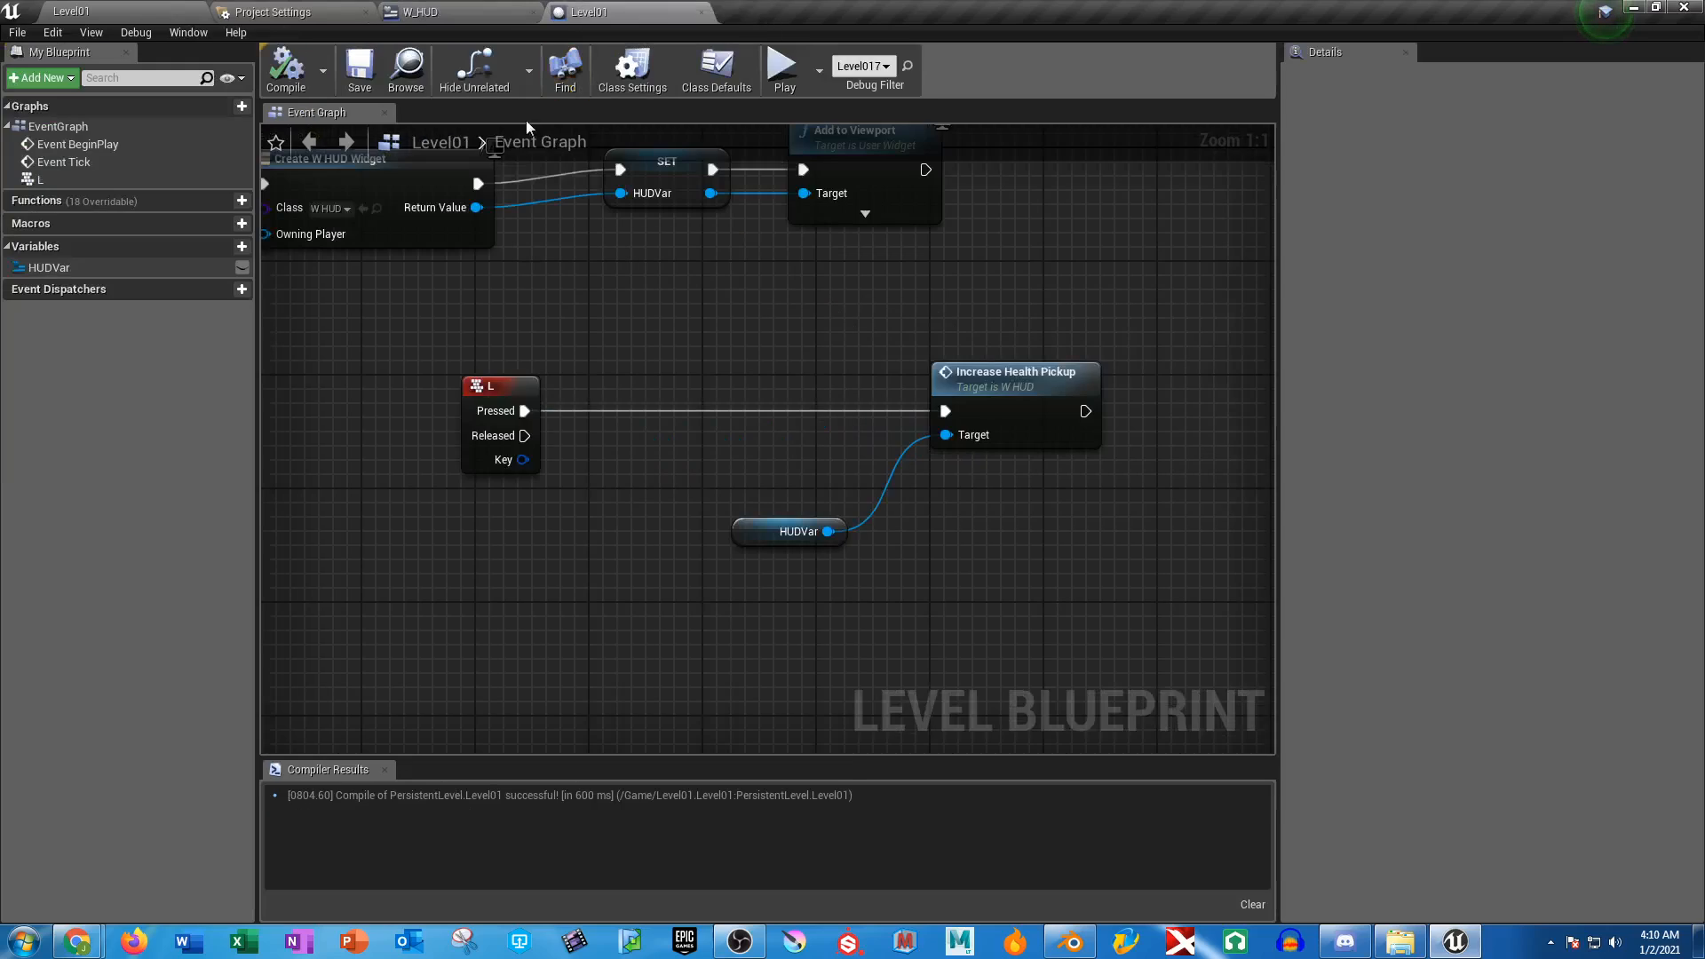
click(515, 11)
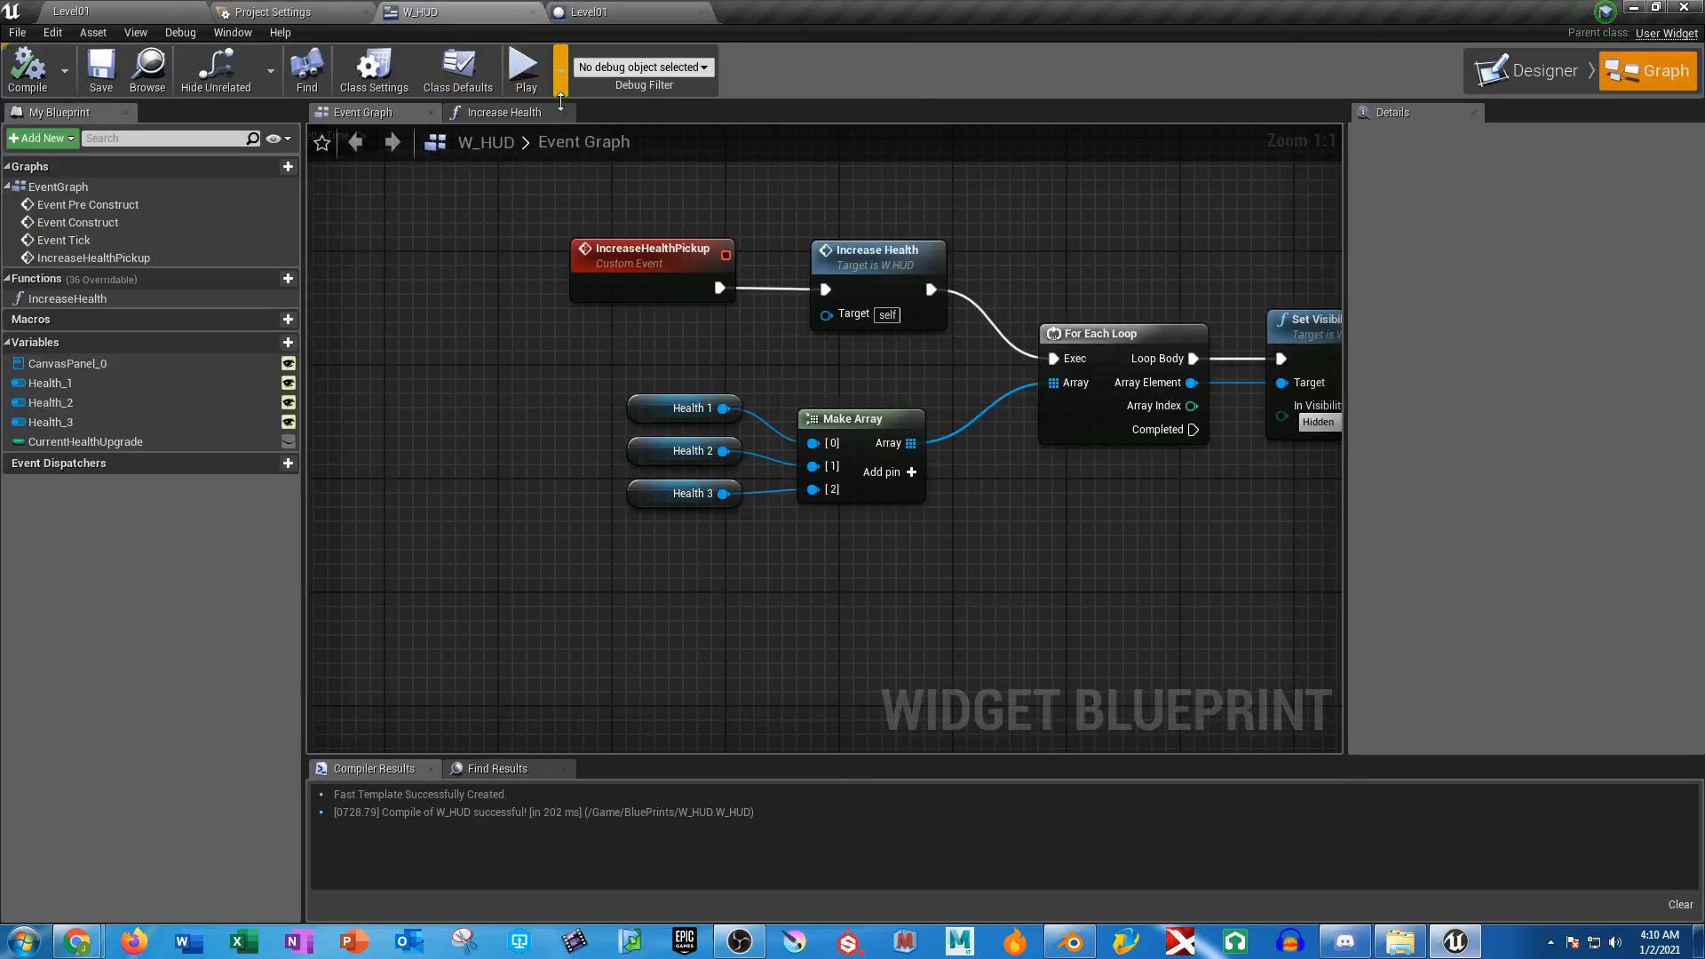
scroll(785, 360, down, 3)
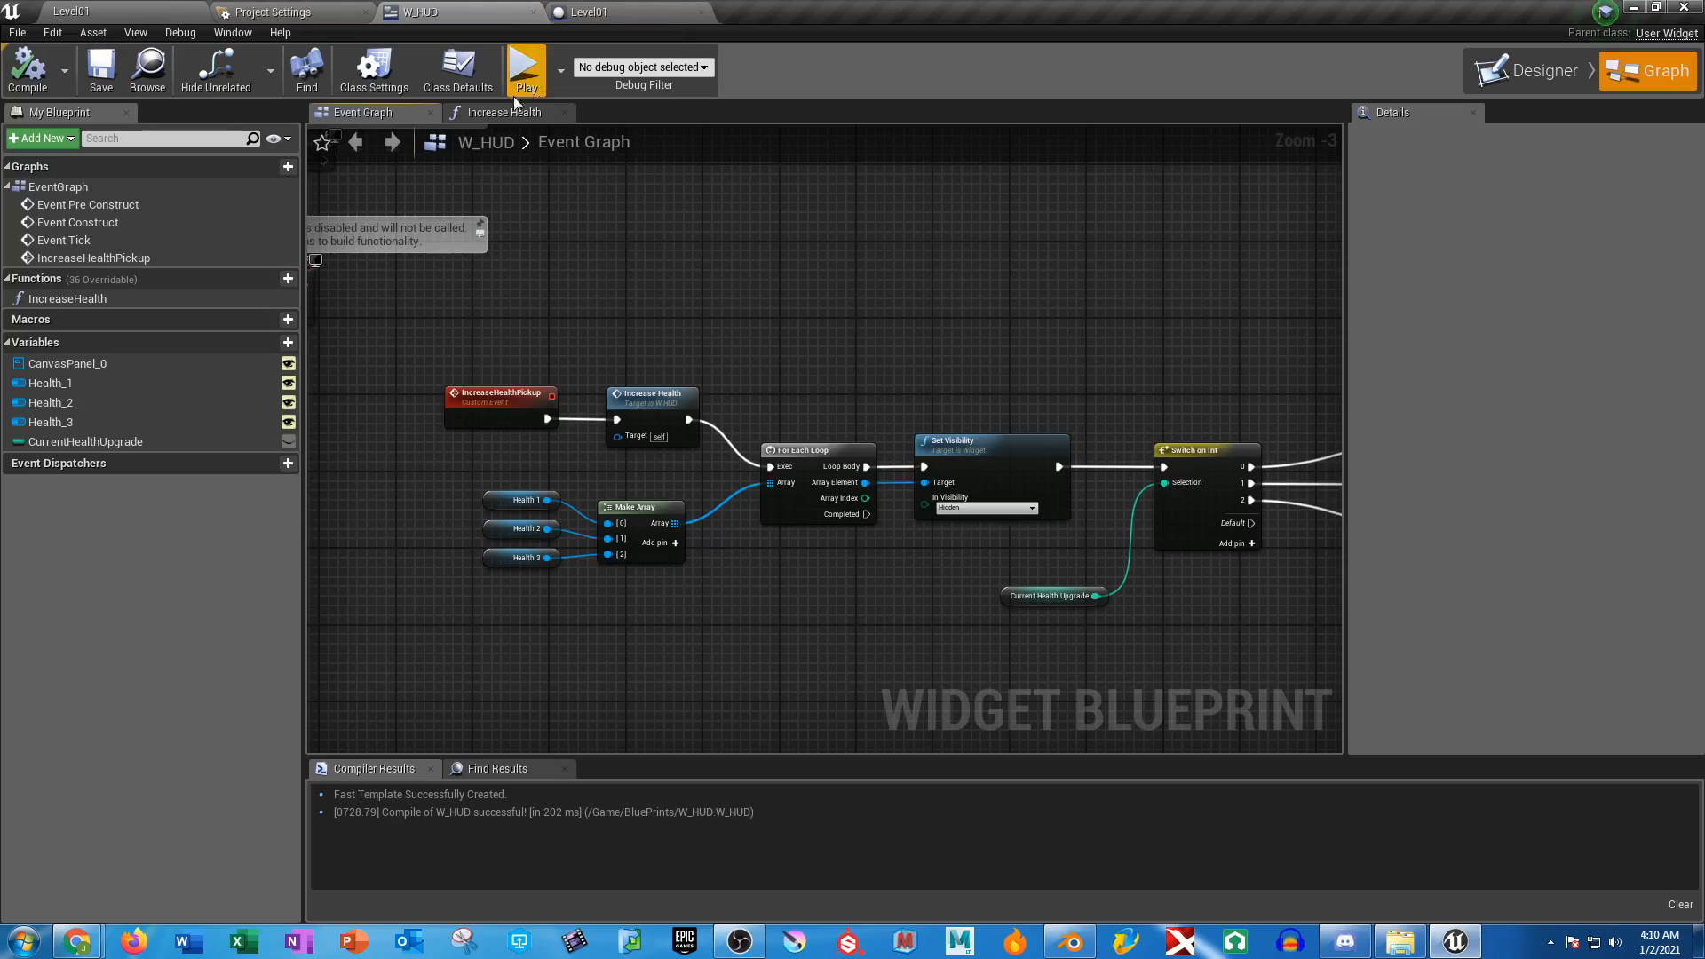
Hide Health_1, Health_2 and Health_3 in the W_HUD designer's hierarchy
click(1529, 71)
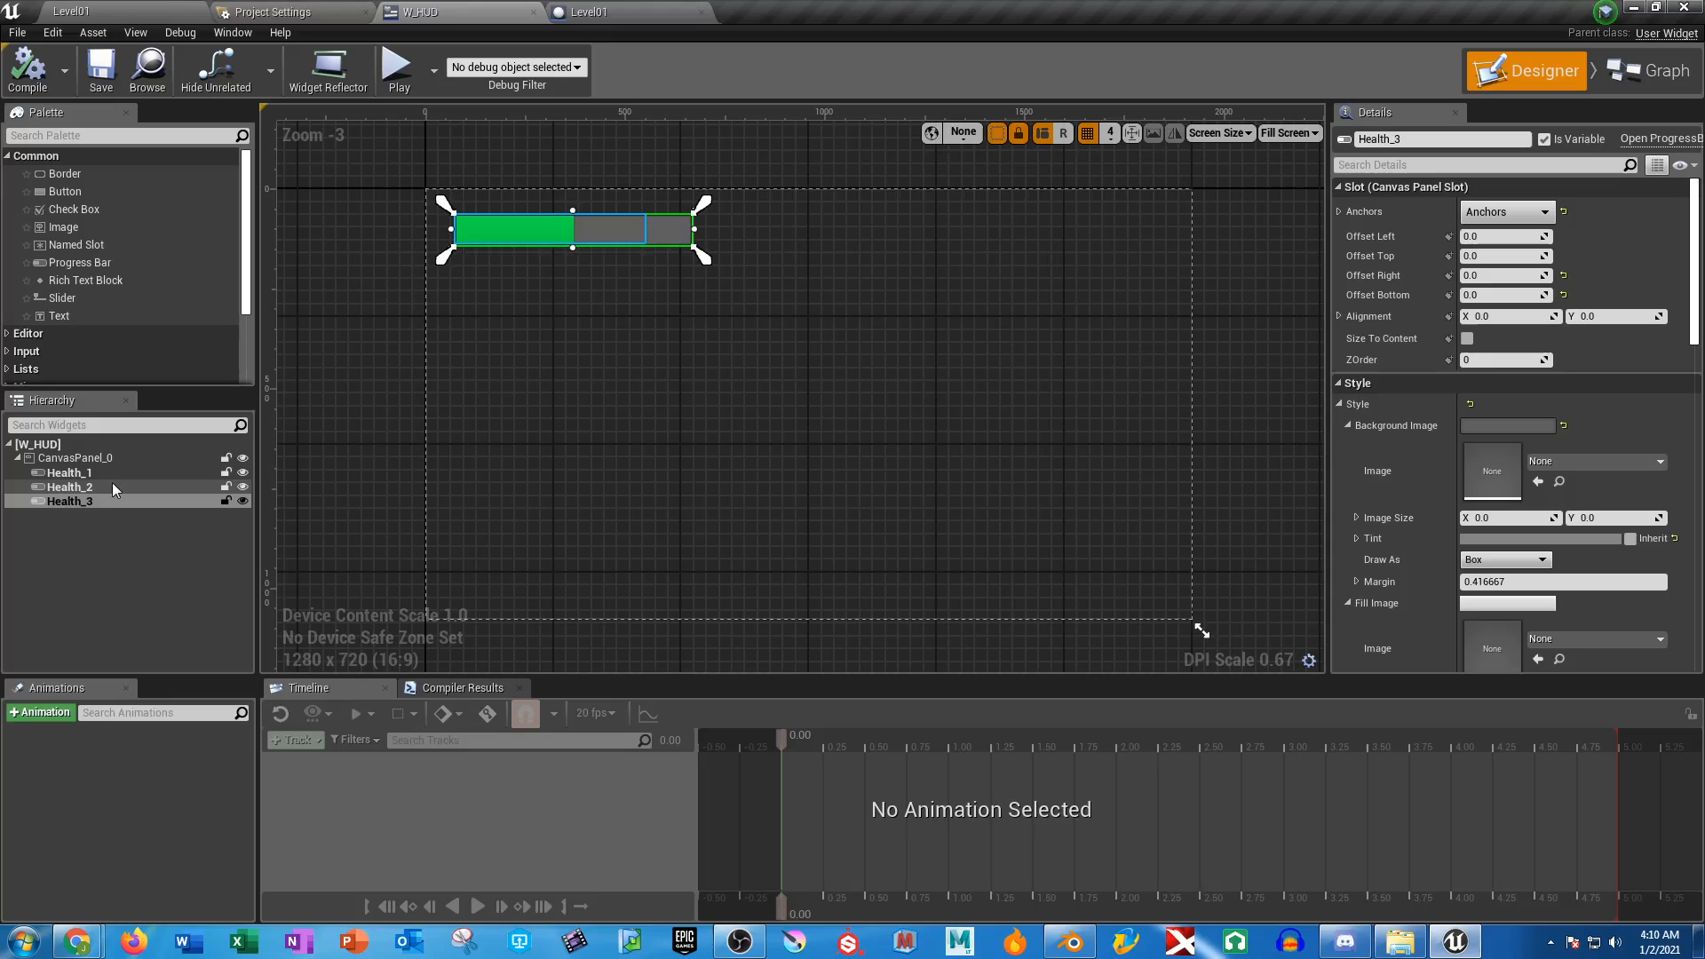
click(242, 486)
click(243, 501)
click(242, 473)
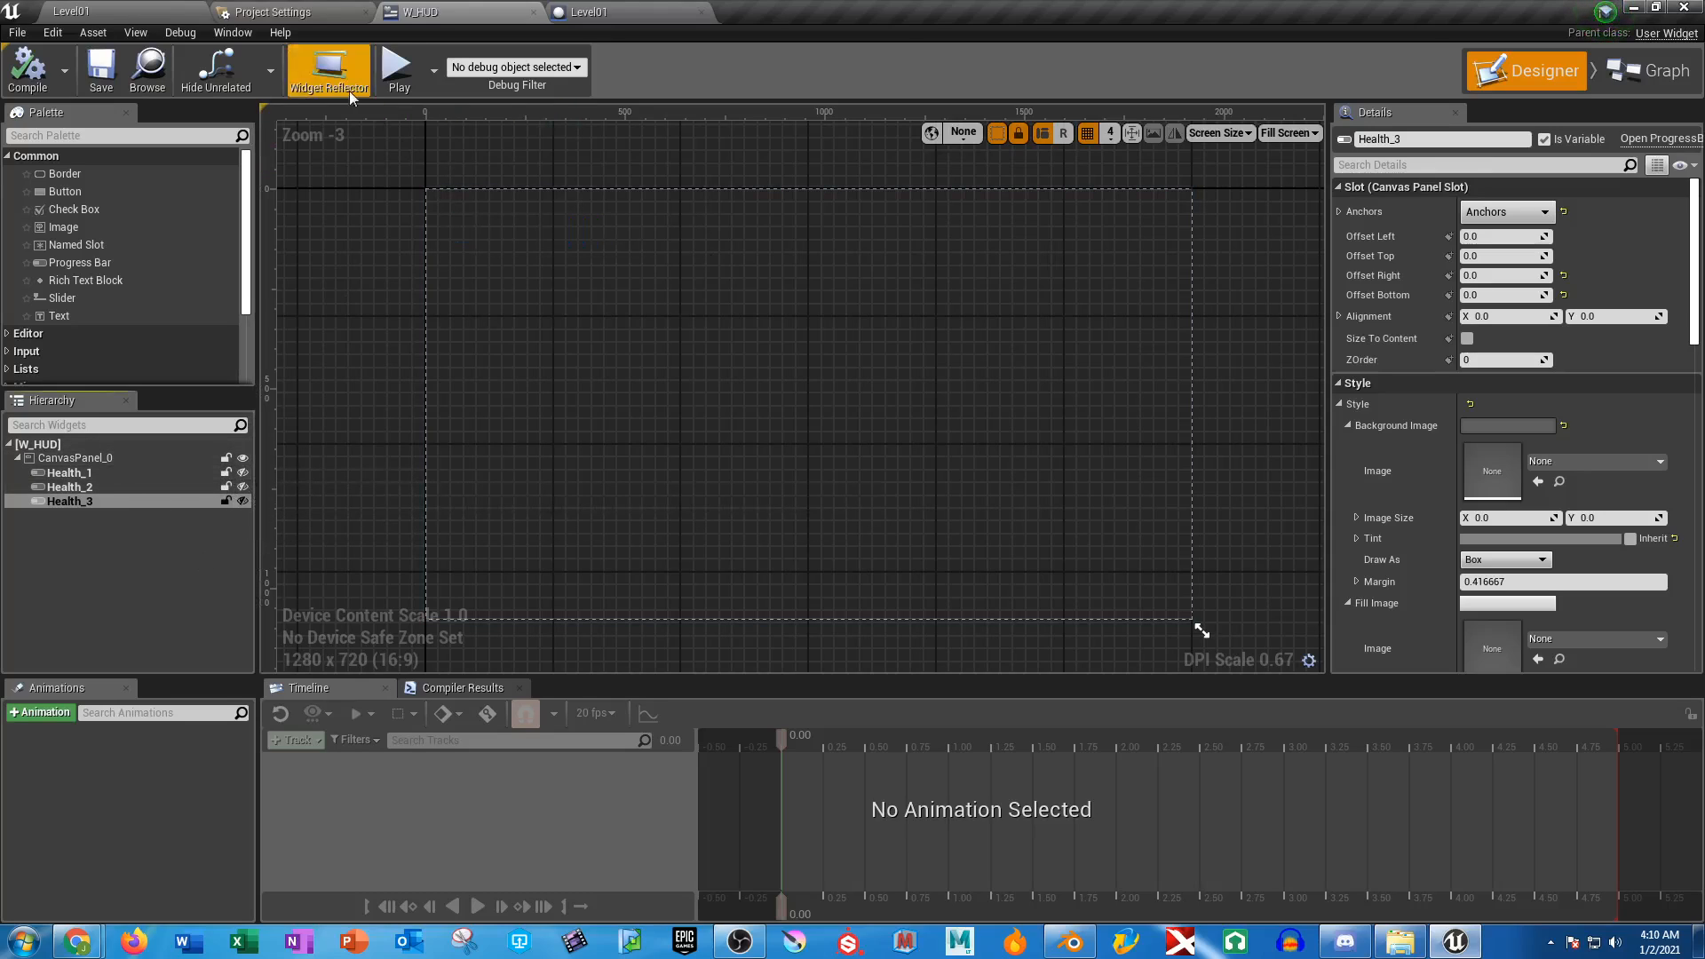
Review the HUDVar and L event nodes in the Level01 blueprint, and return to the W_HUD designer
click(561, 9)
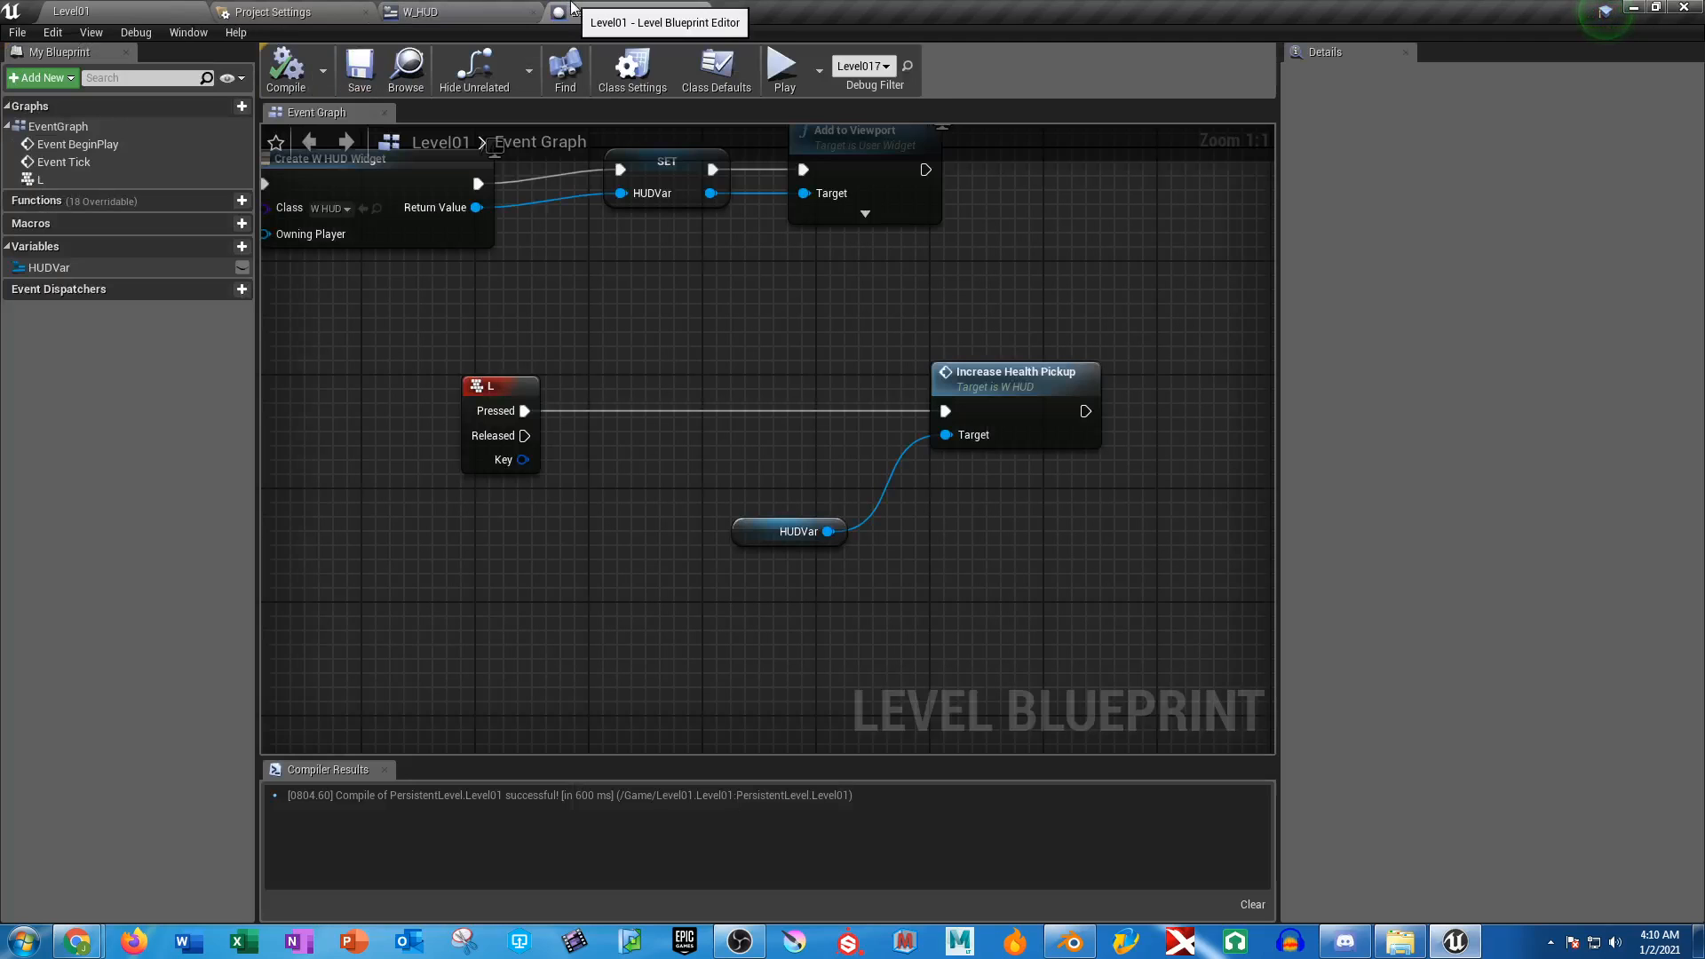
mouse_move(643, 315)
right_down()
mouse_move(707, 600)
mouse_move(932, 574)
mouse_move(955, 554)
mouse_move(564, 475)
right_up()
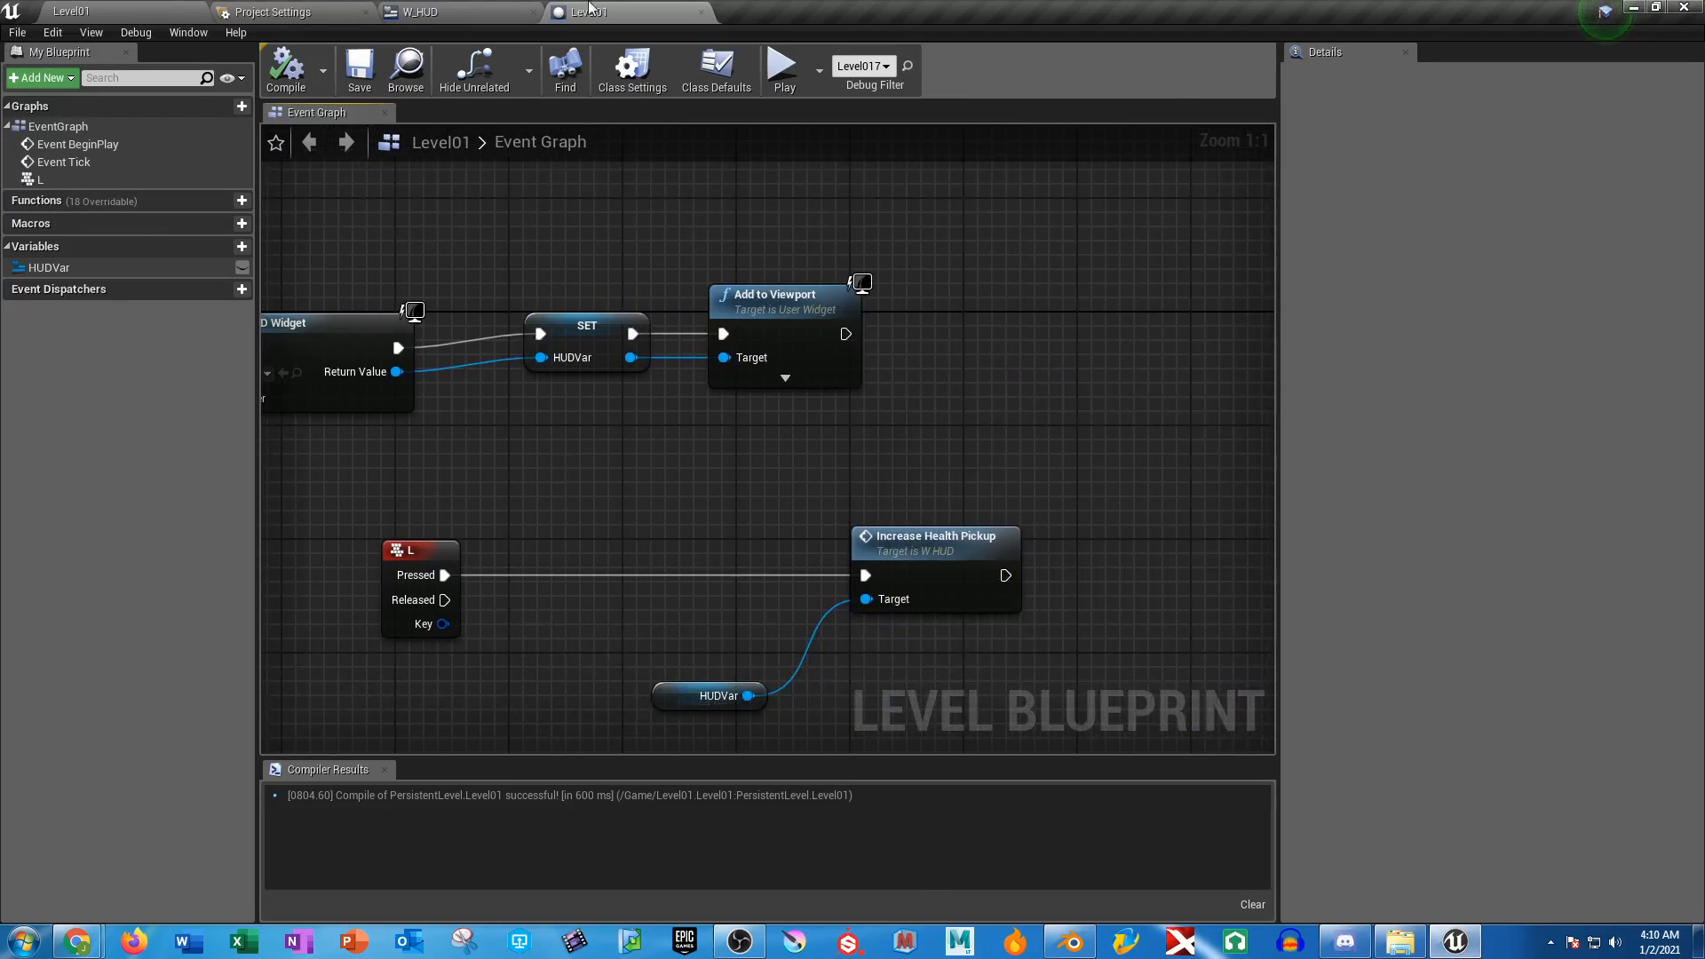
click(462, 12)
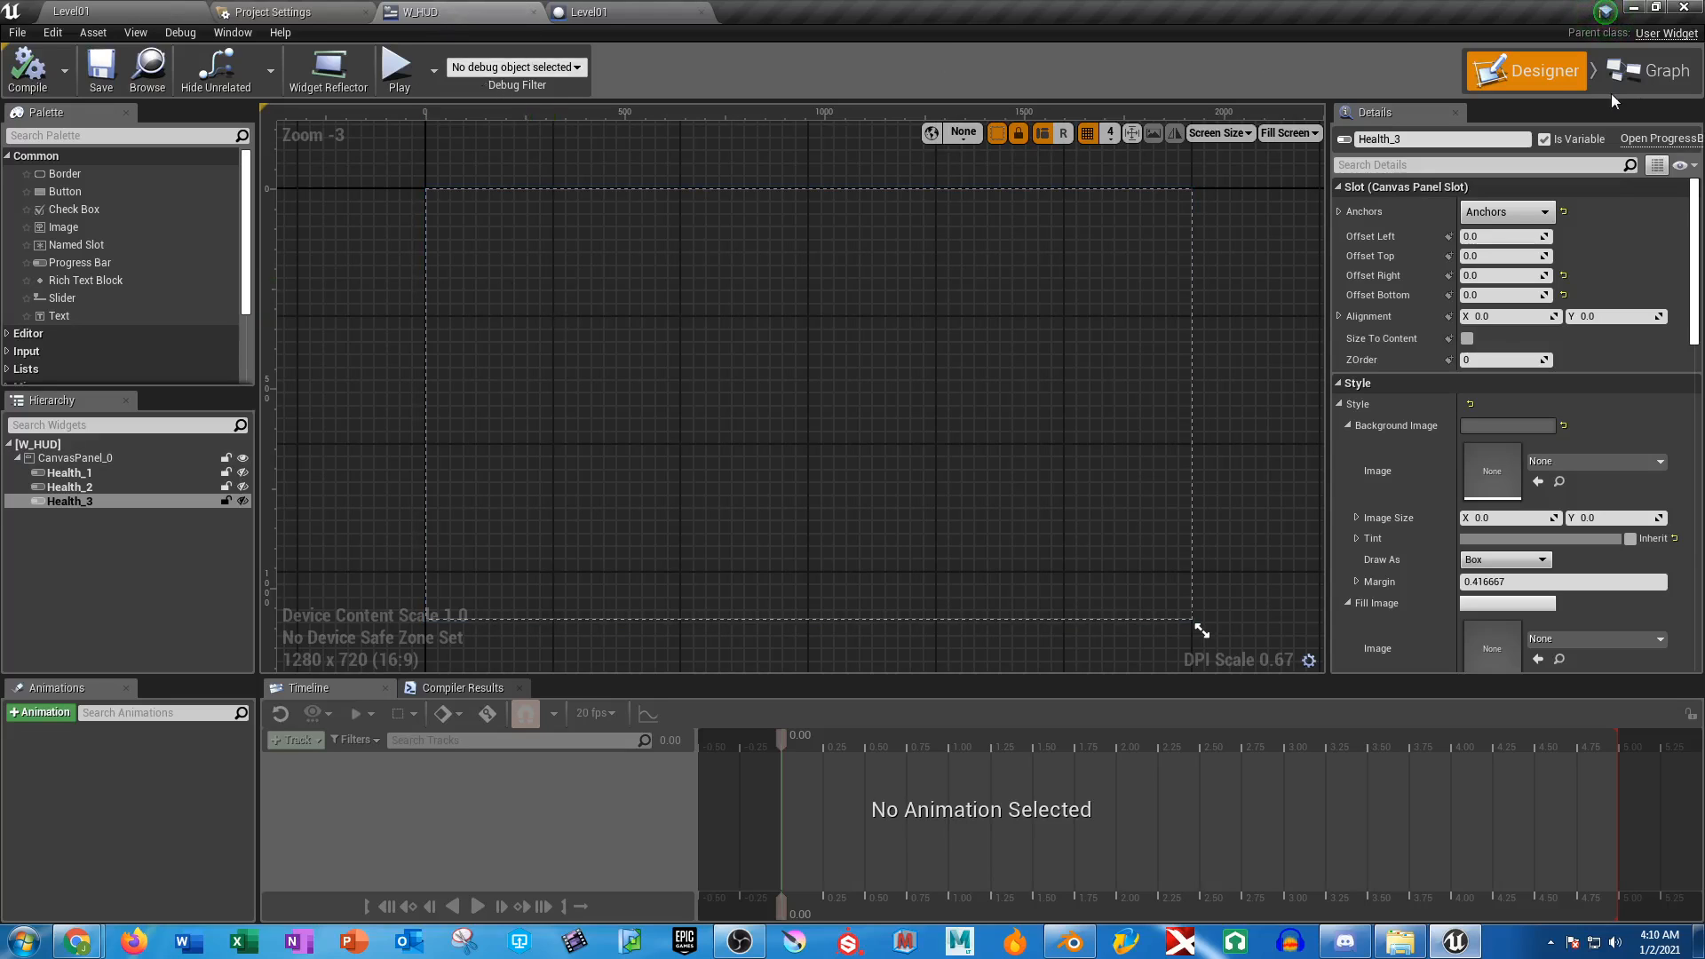
Add an Event Construct node above the IncreaseHealthPickup logic in the W_HUD event graph
click(1642, 75)
right_drag(848, 324, 1015, 450)
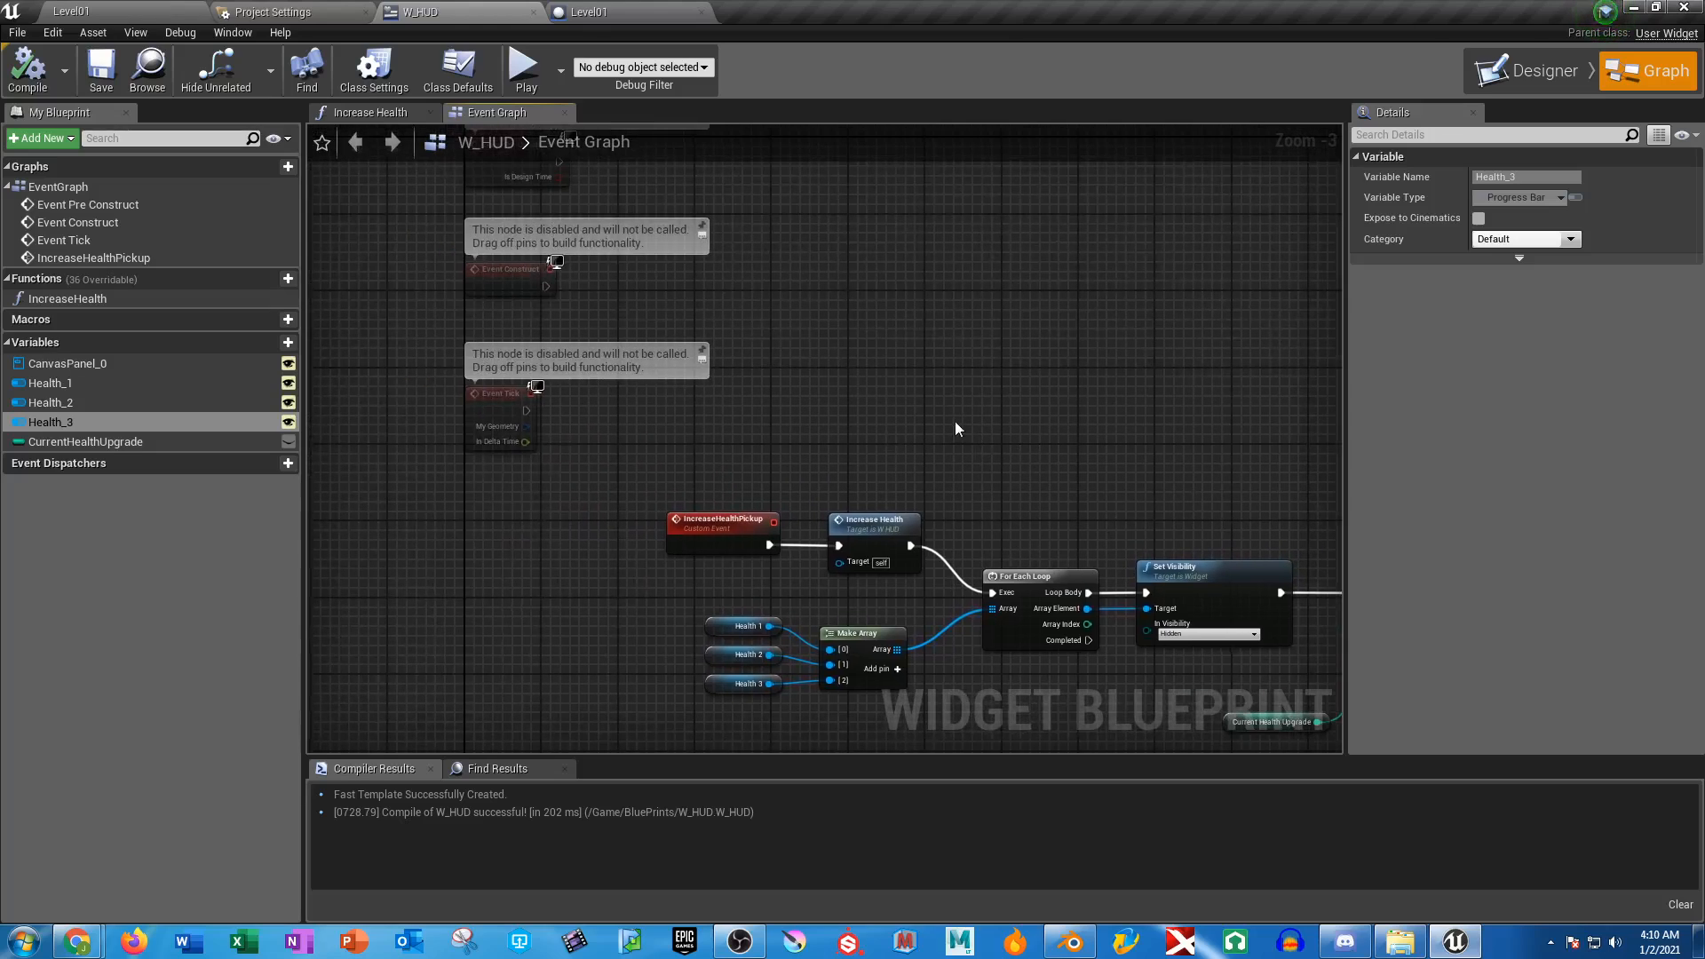
right_drag(902, 338, 828, 300)
right_drag(727, 258, 825, 419)
scroll(749, 373, up, 3)
right_drag(844, 478, 658, 190)
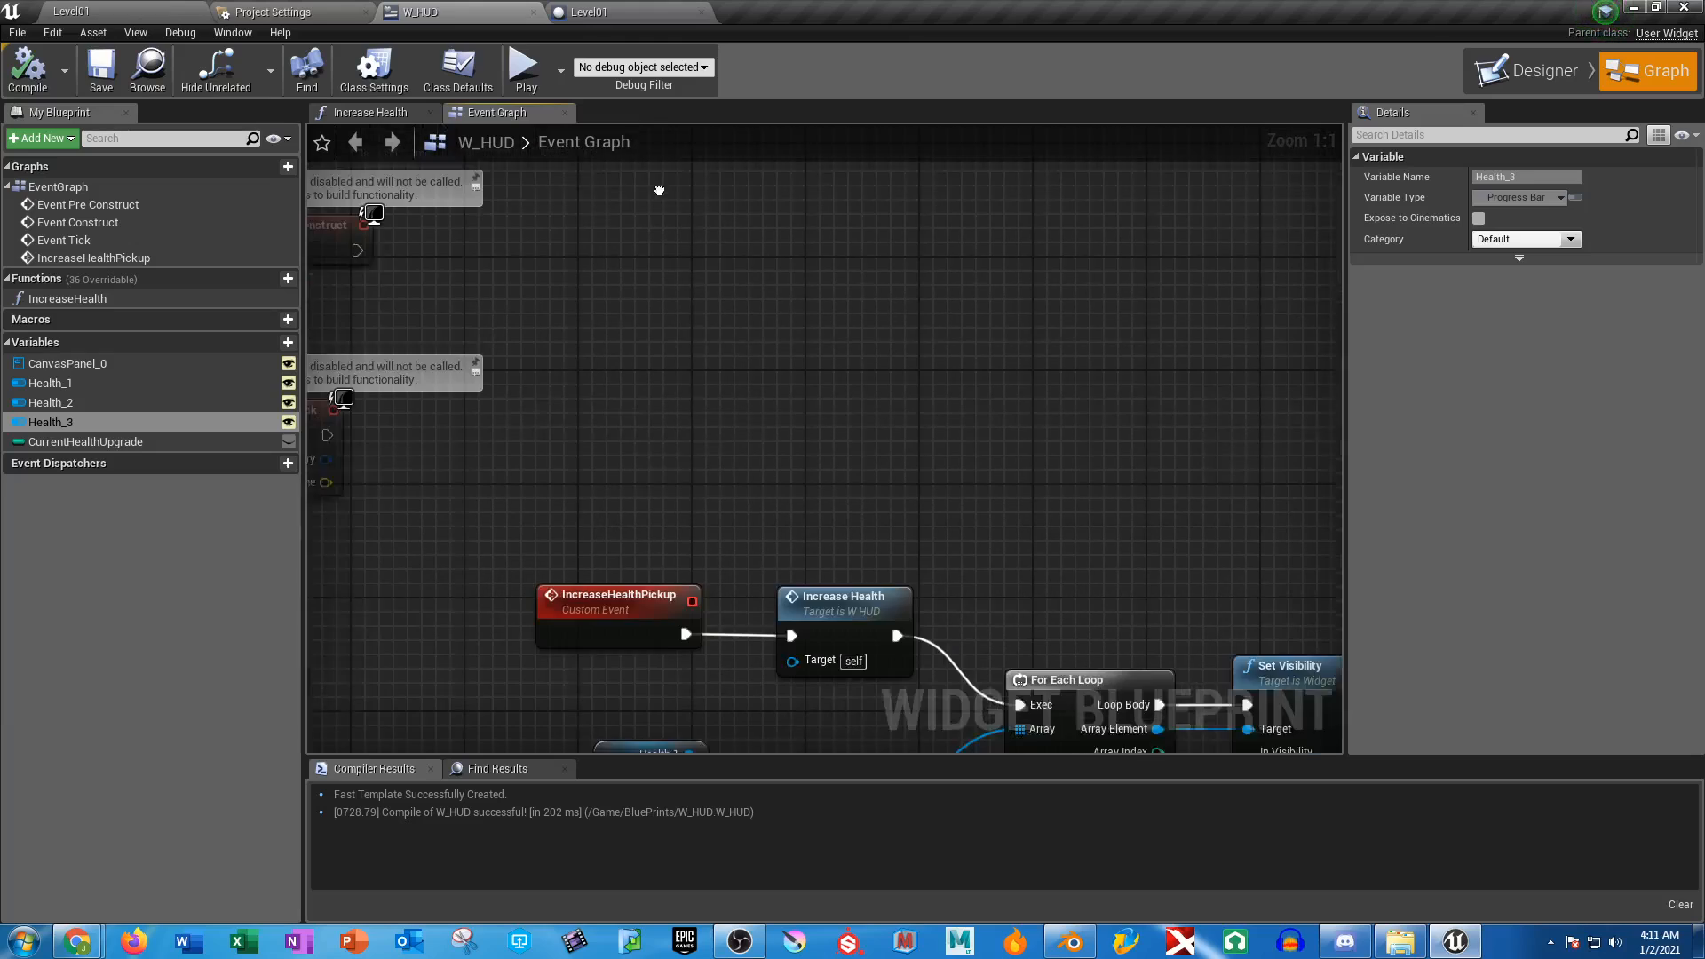
right_drag(937, 464, 624, 198)
scroll(654, 253, down, 2)
right_drag(815, 280, 735, 355)
right_click(564, 230)
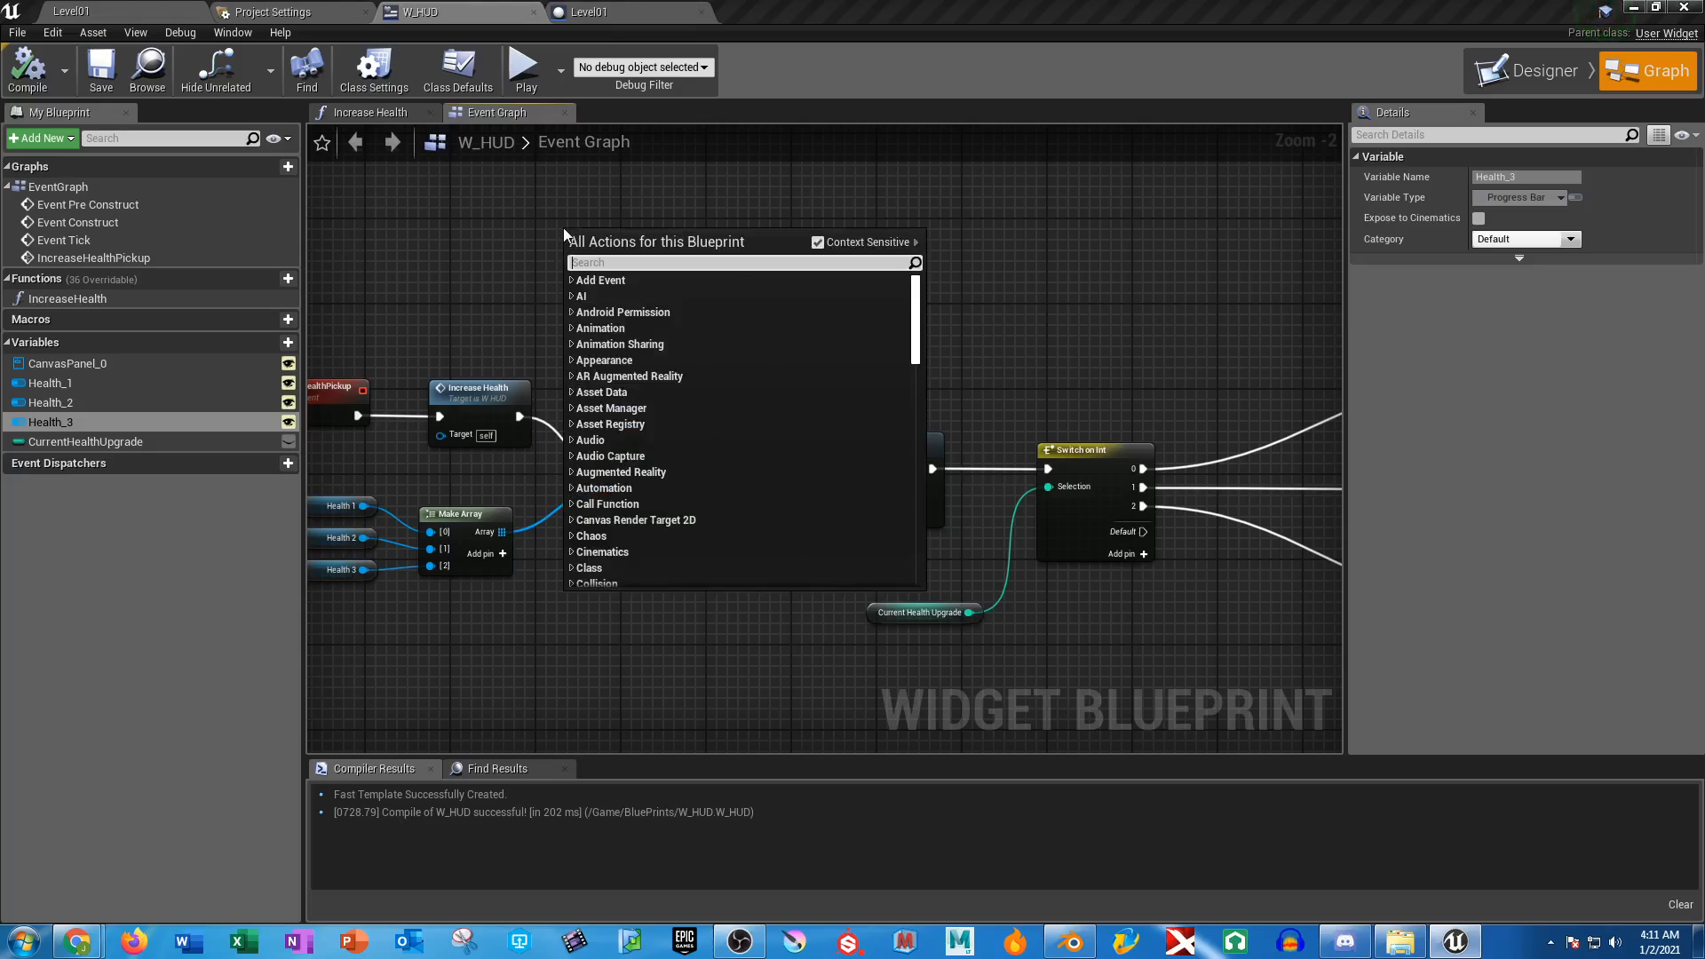
text(begine)
key(BackSpace)
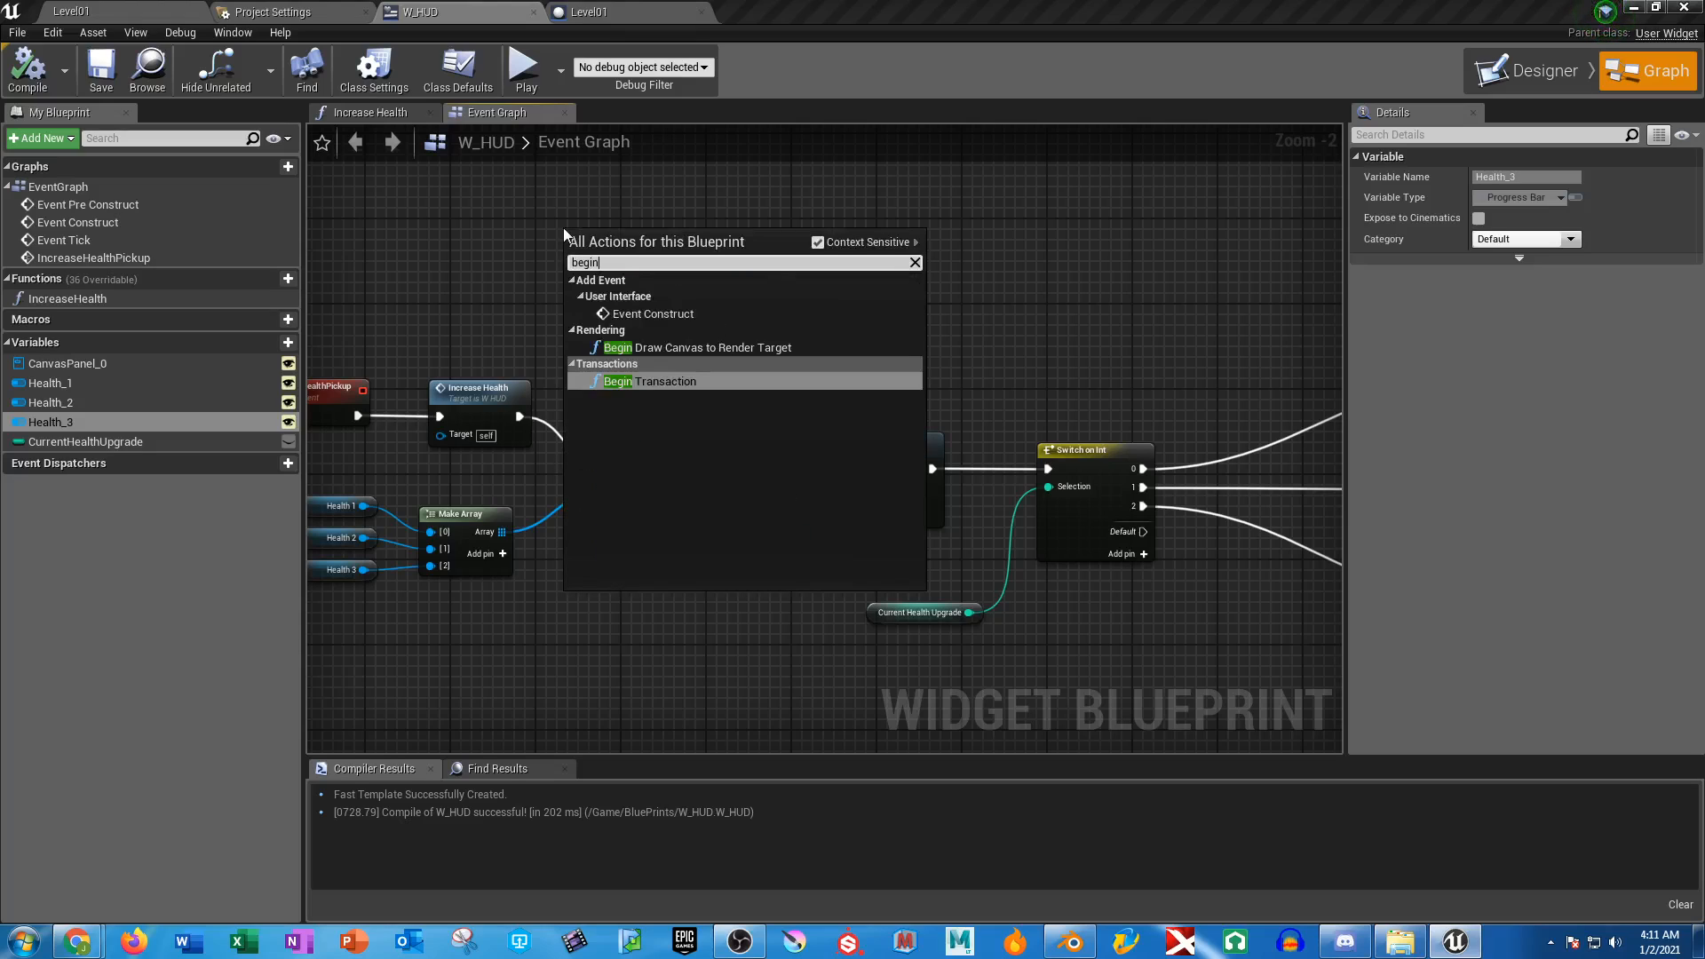
click(679, 313)
right_drag(707, 380, 557, 285)
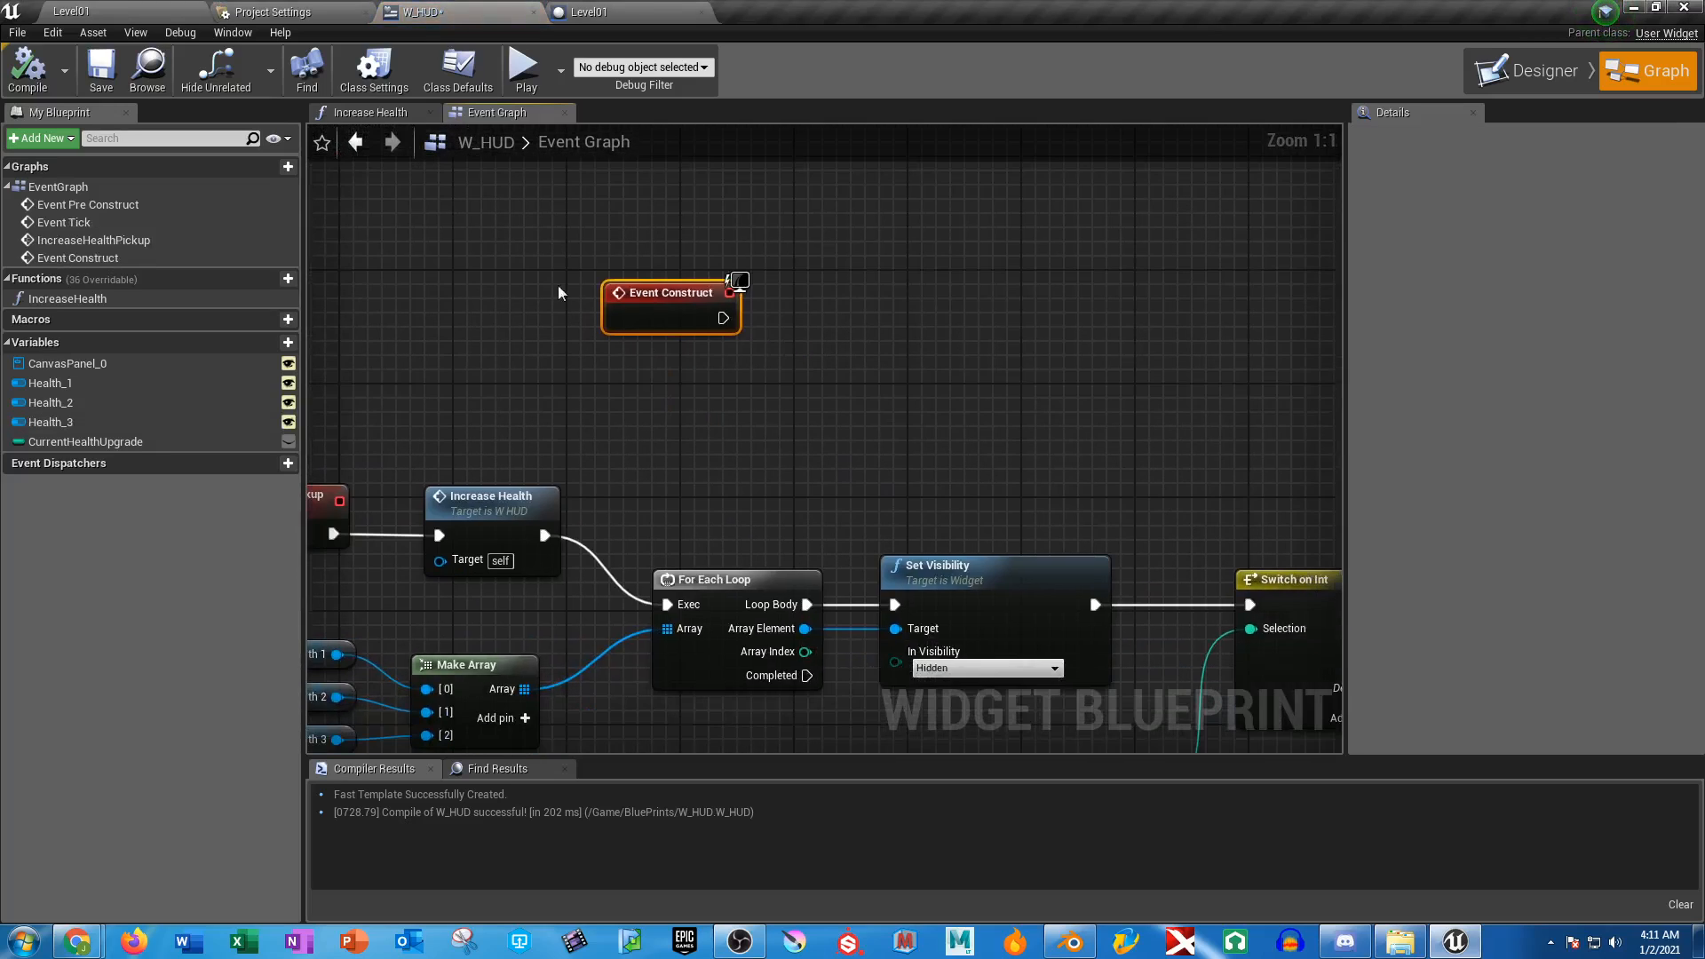
scroll(676, 376, down, 2)
right_drag(677, 376, 691, 358)
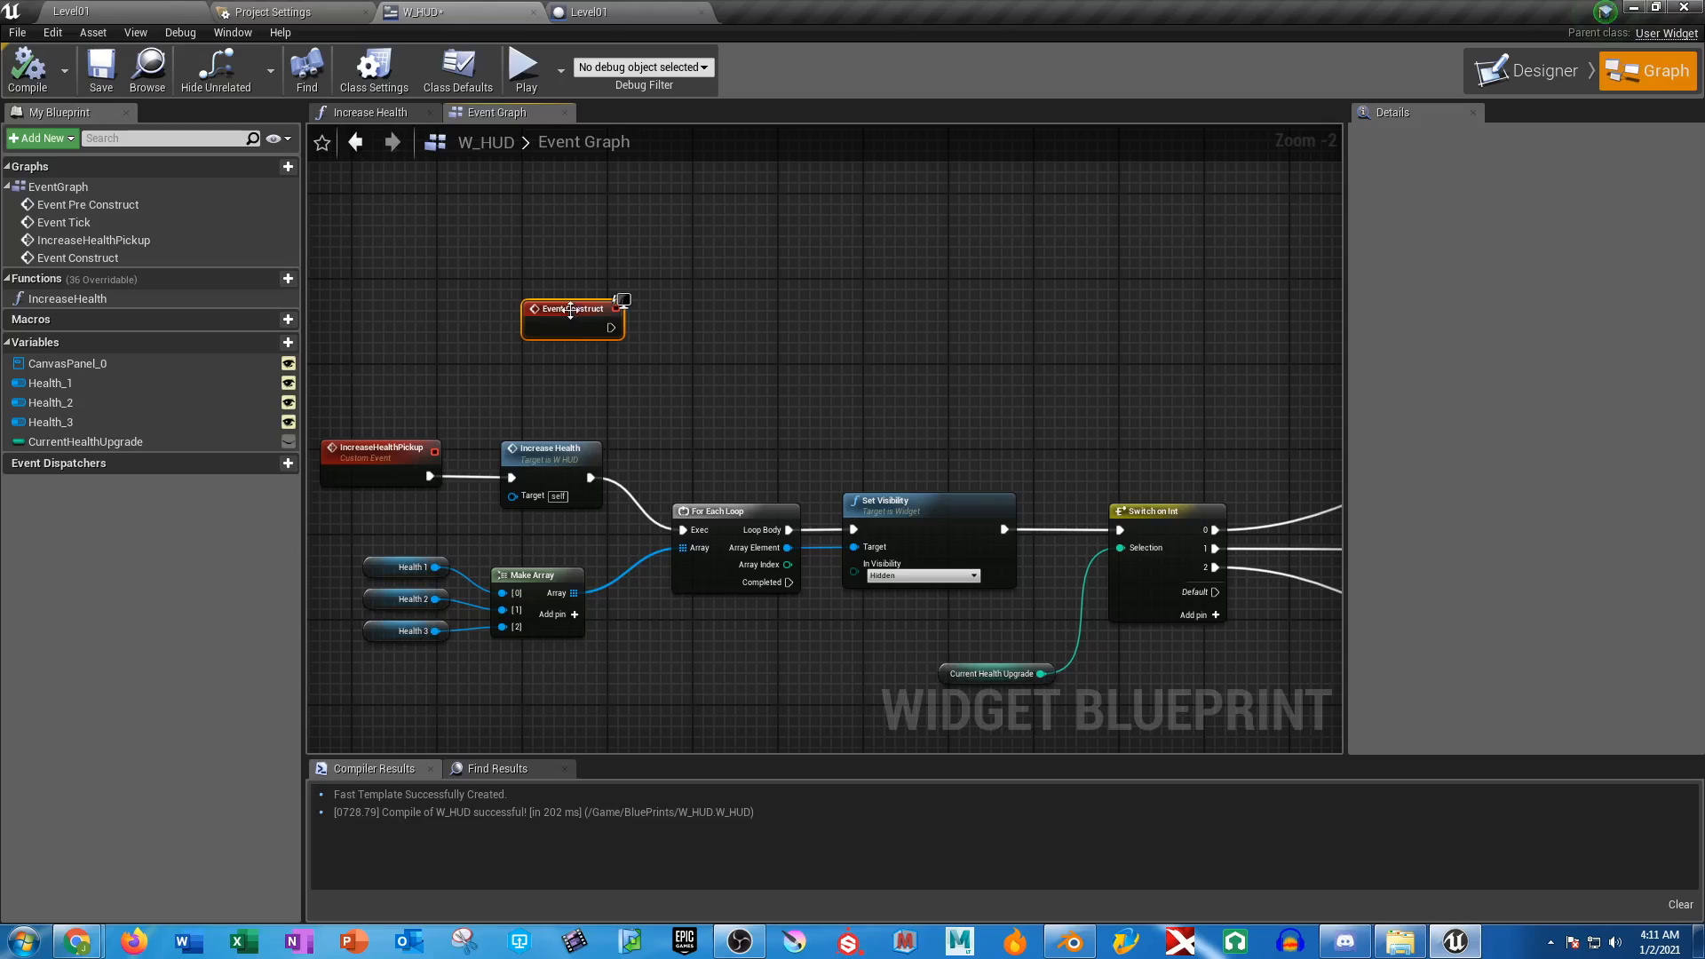
Connect a Set Visibility node to Event Construct with Health 1 as its target, and compile the widget
drag(609, 327, 807, 299)
text(set visibility)
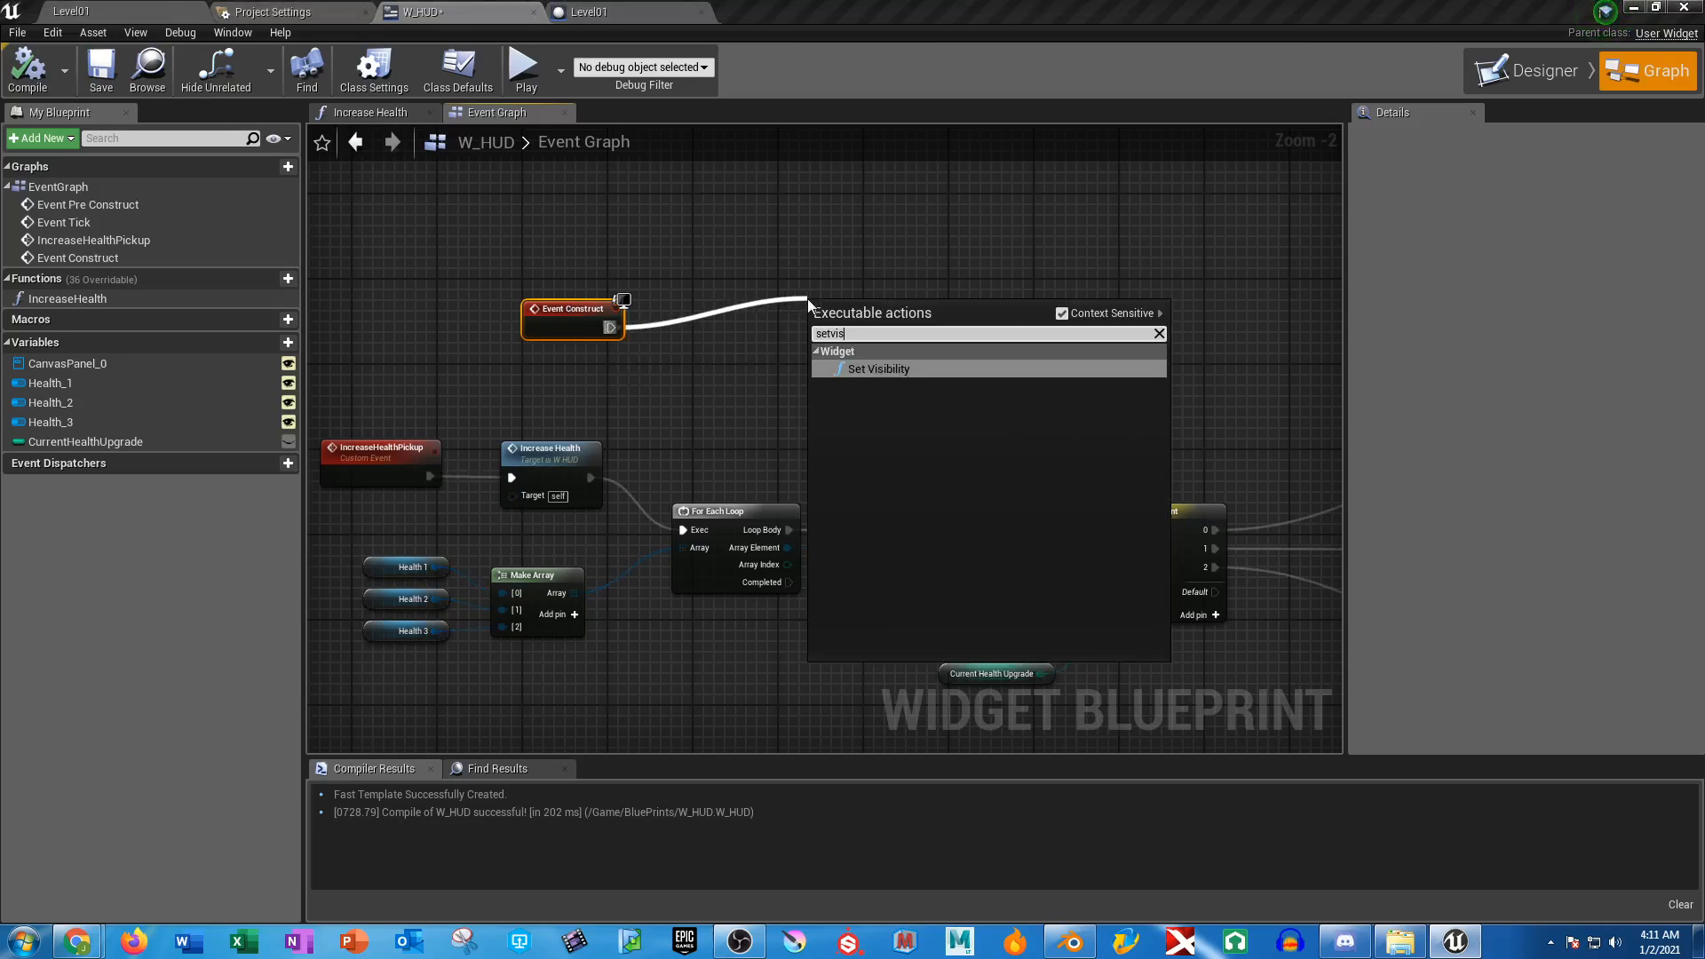
click(866, 378)
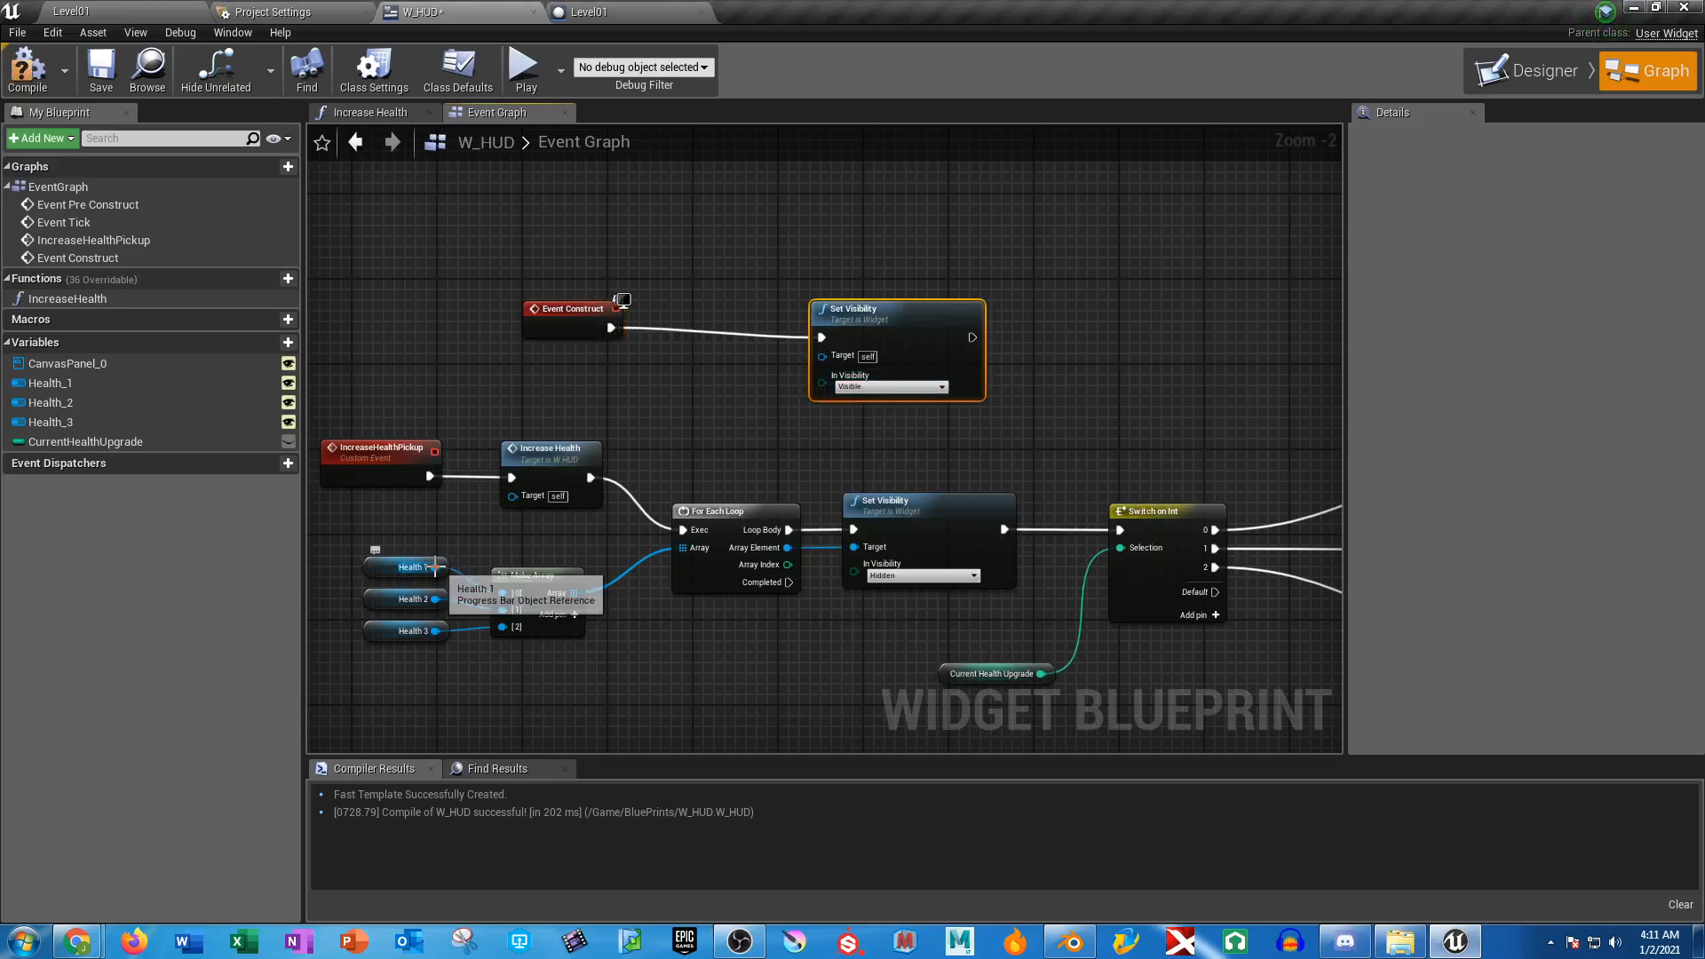
drag(435, 566, 821, 356)
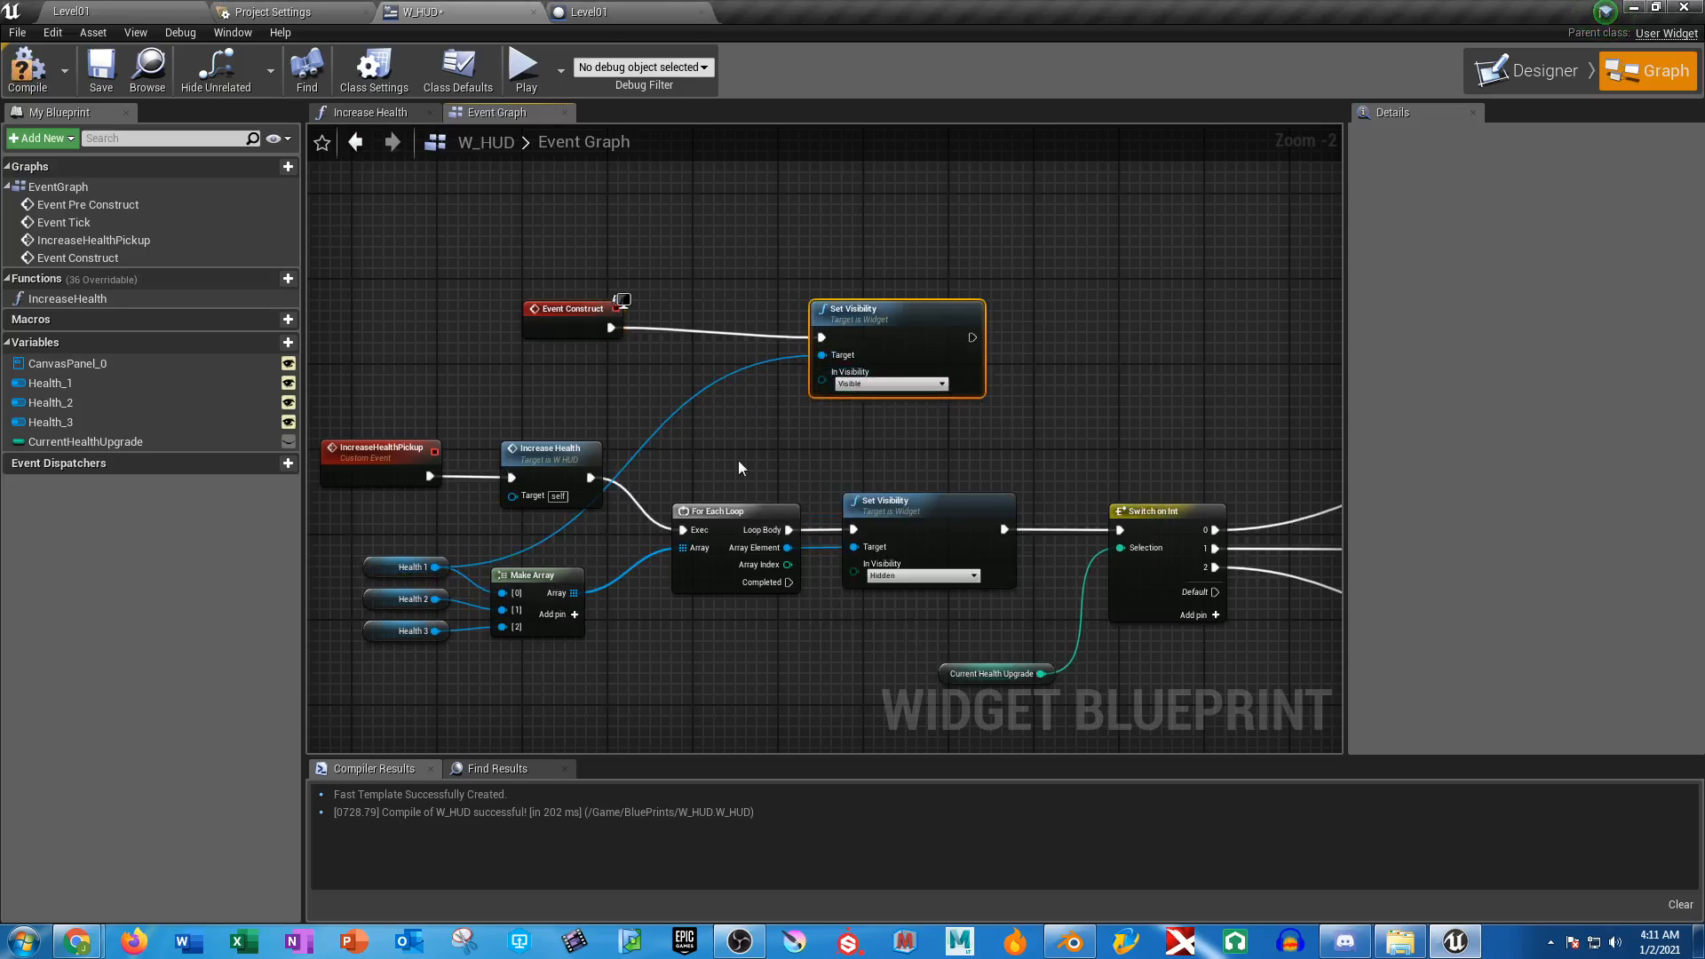
click(27, 70)
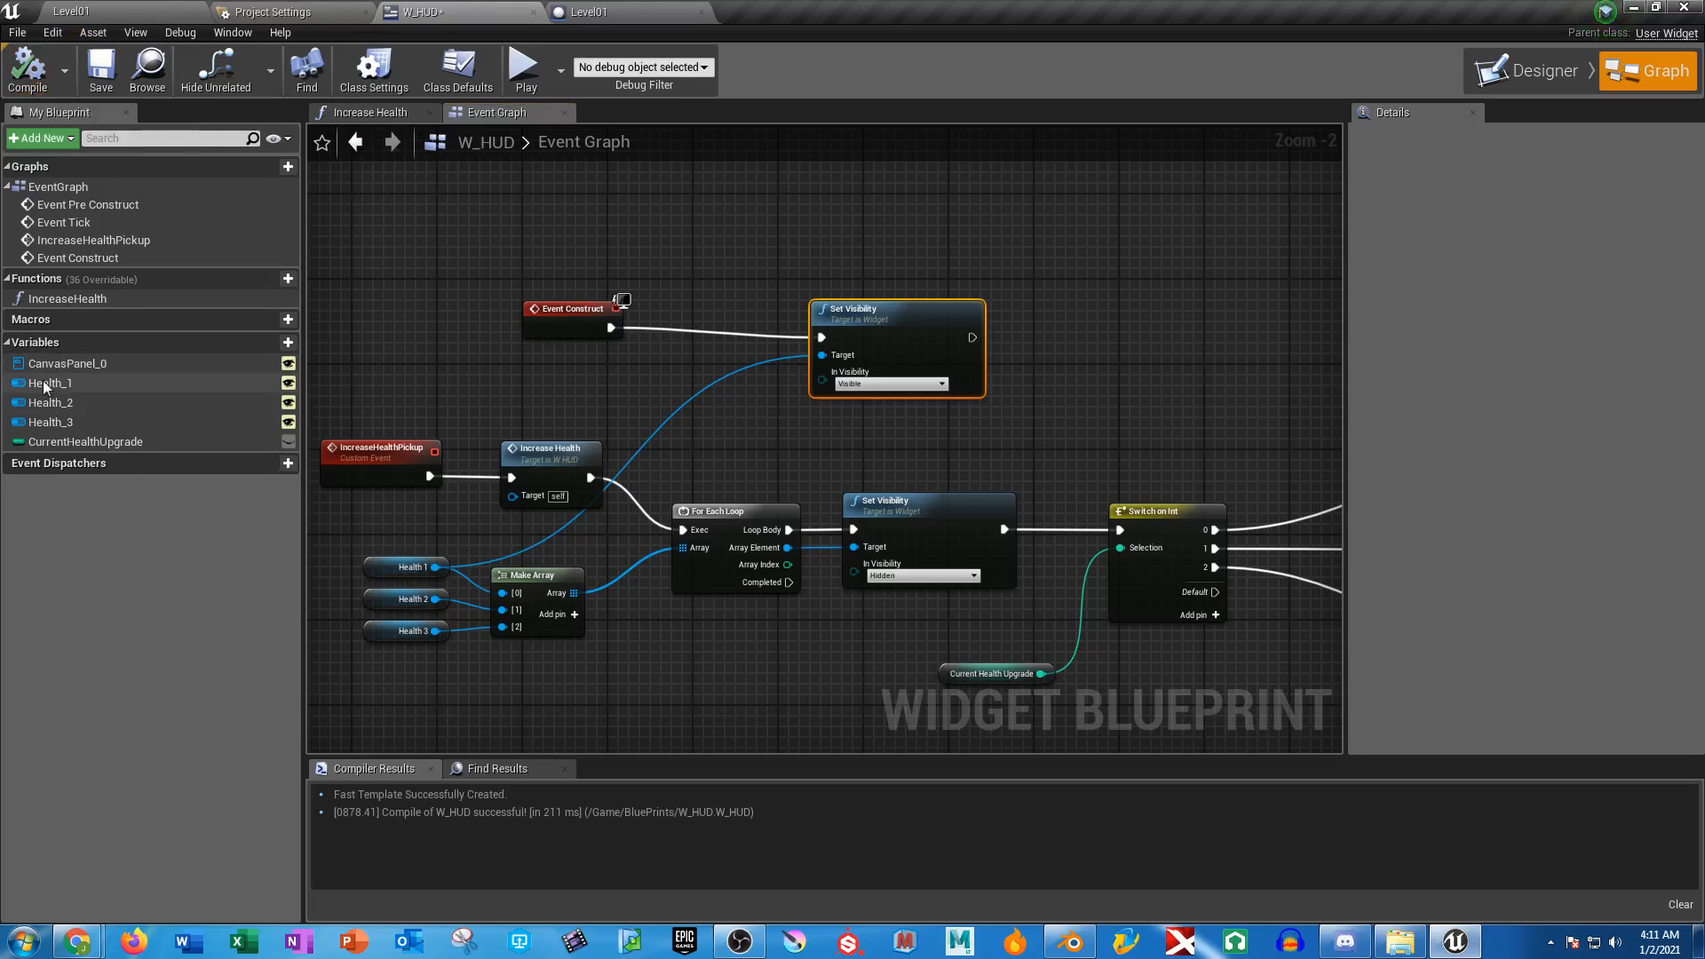
Play-test the level to check Health 1's visibility at startup, and end the session
click(523, 69)
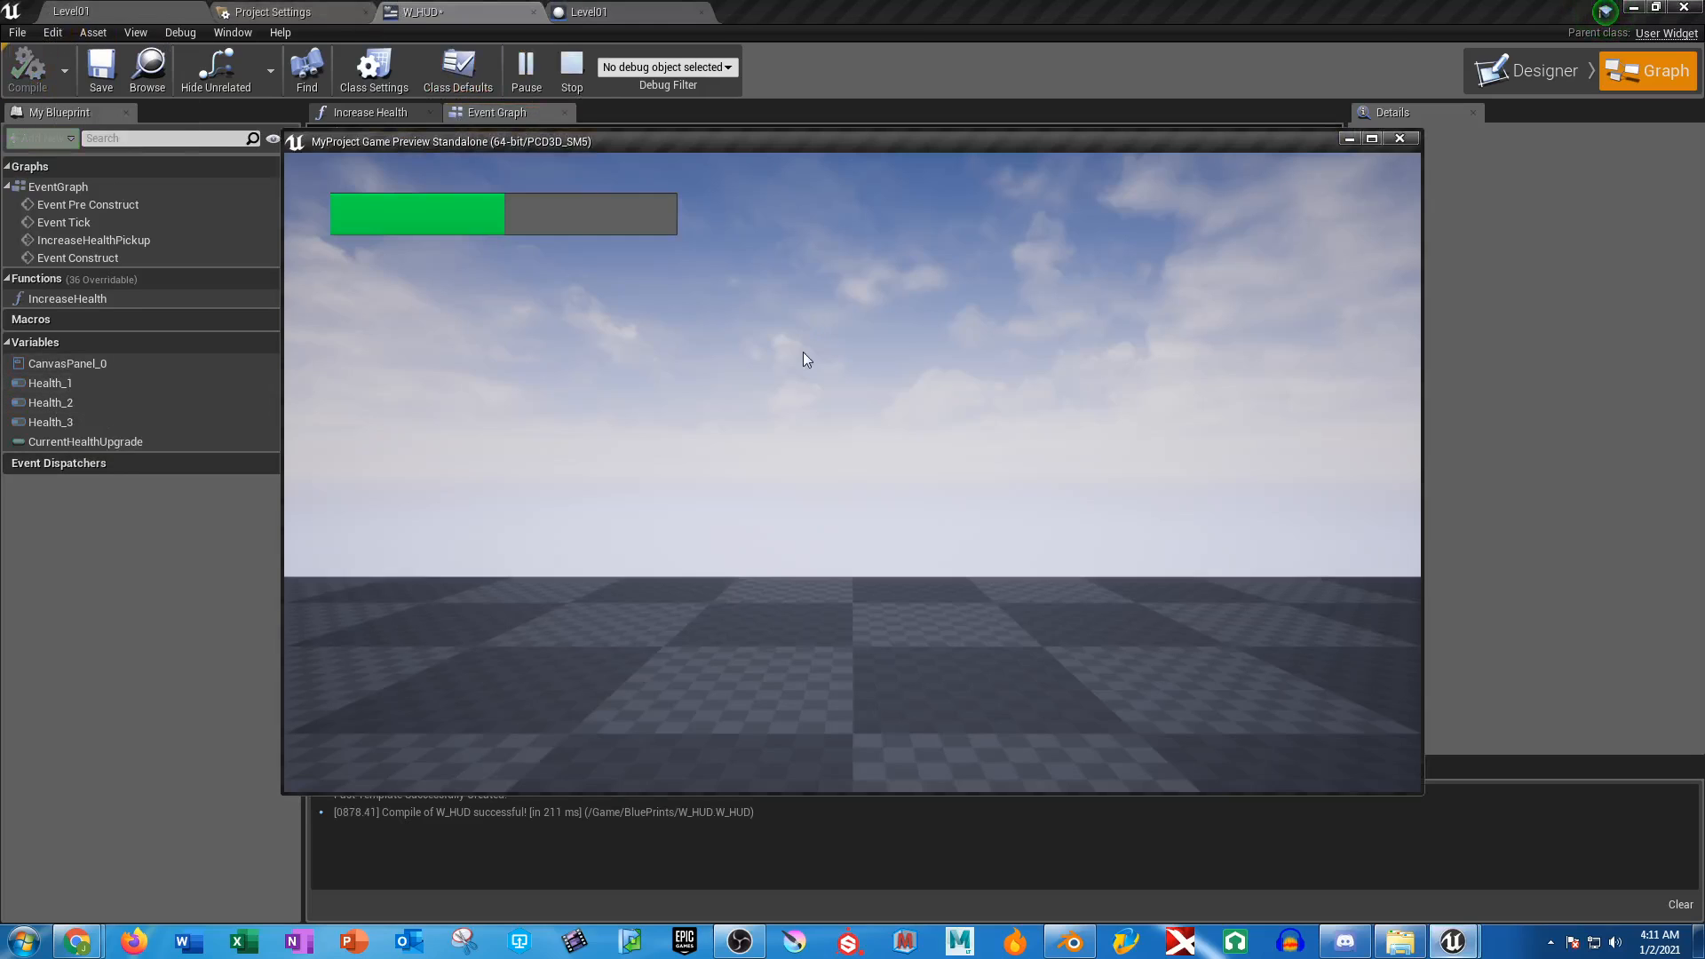
click(802, 350)
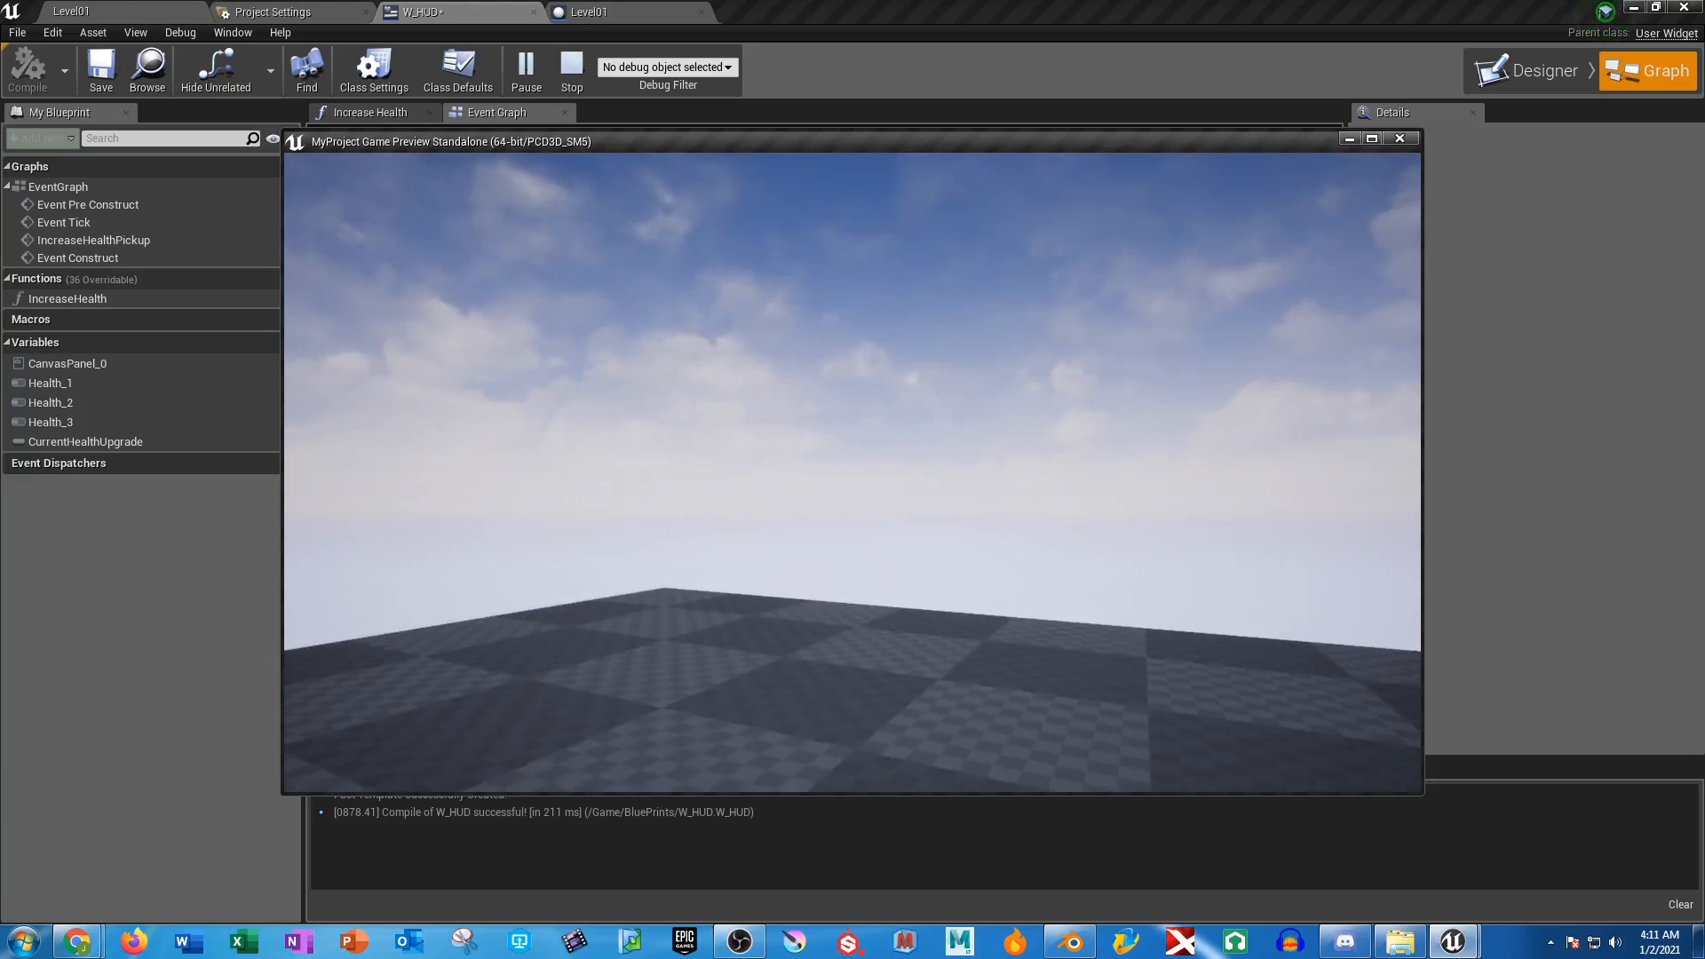
key(Escape)
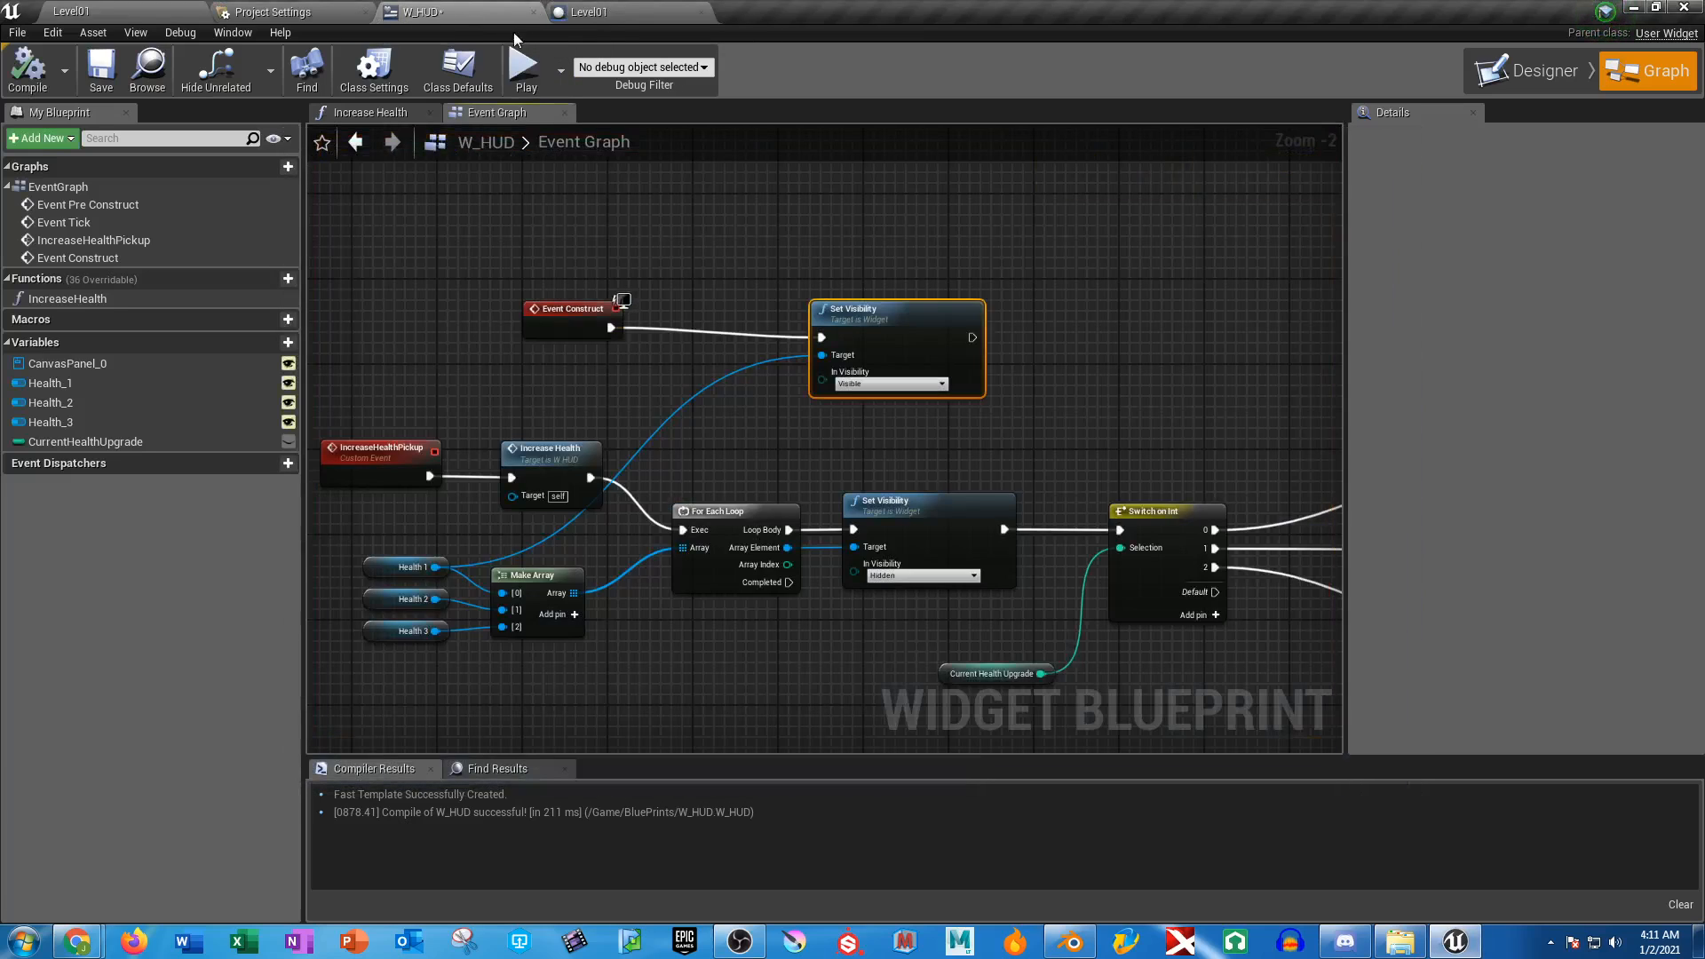
Compile W_HUD, show only Health_1 in the designer with Health_2 and Health_3 hidden, and save
right_drag(1321, 619, 770, 443)
drag(661, 415, 1030, 491)
right_drag(654, 580, 885, 577)
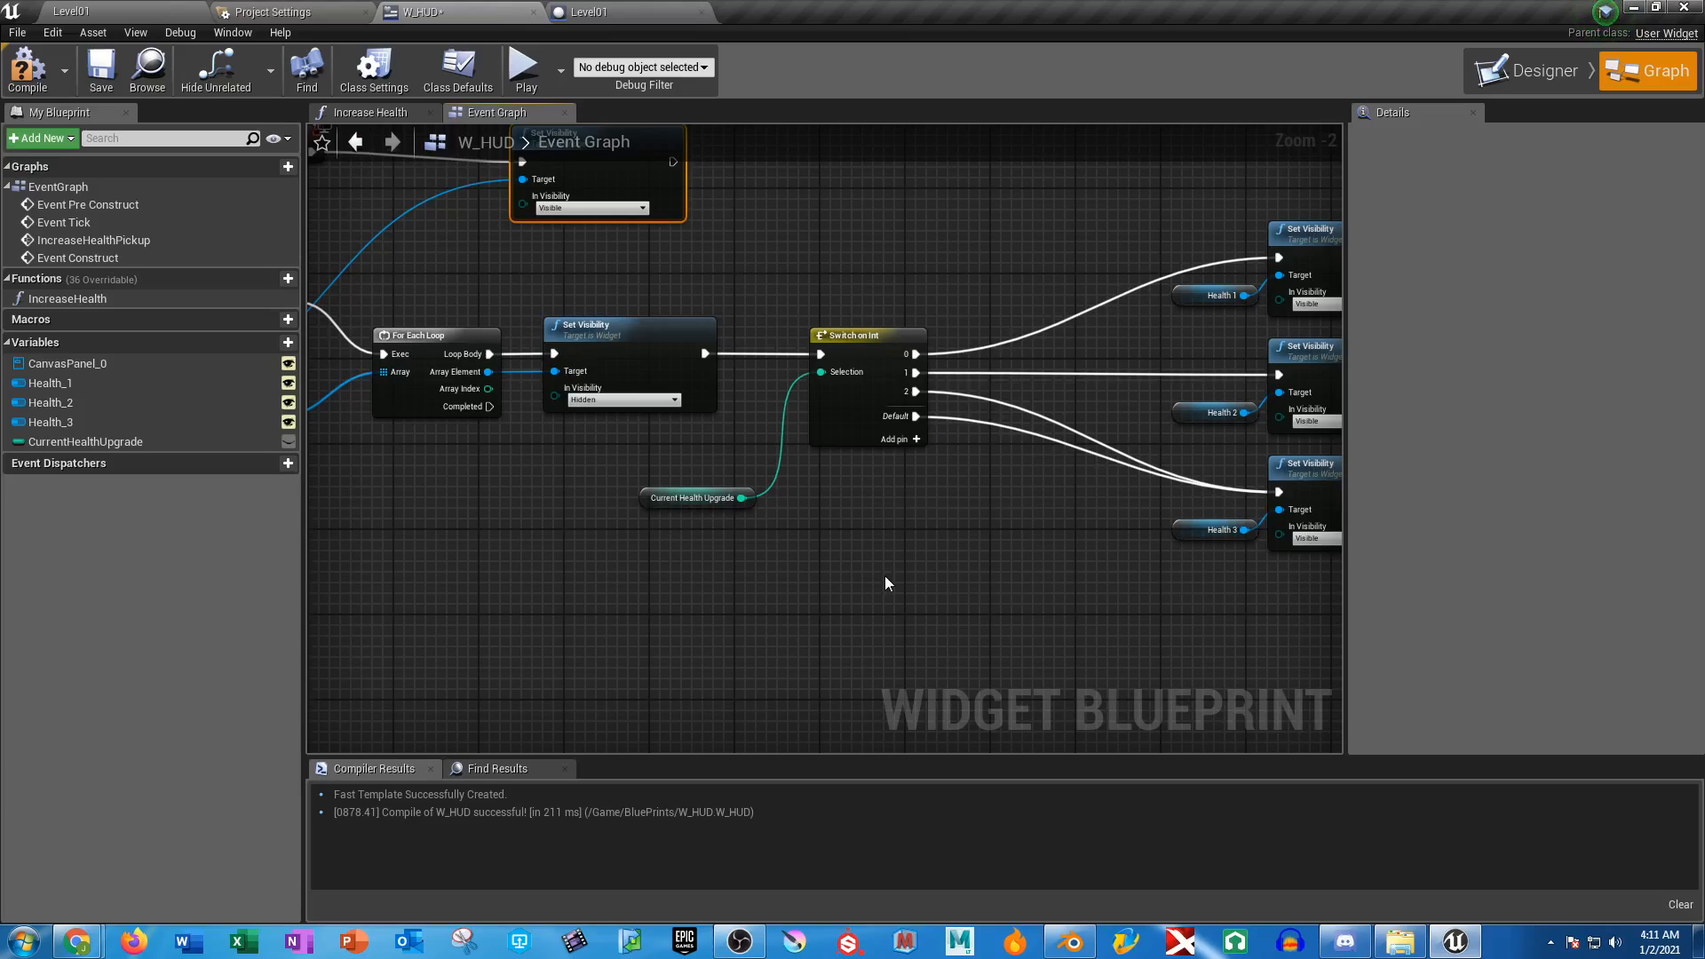
click(25, 70)
click(1527, 71)
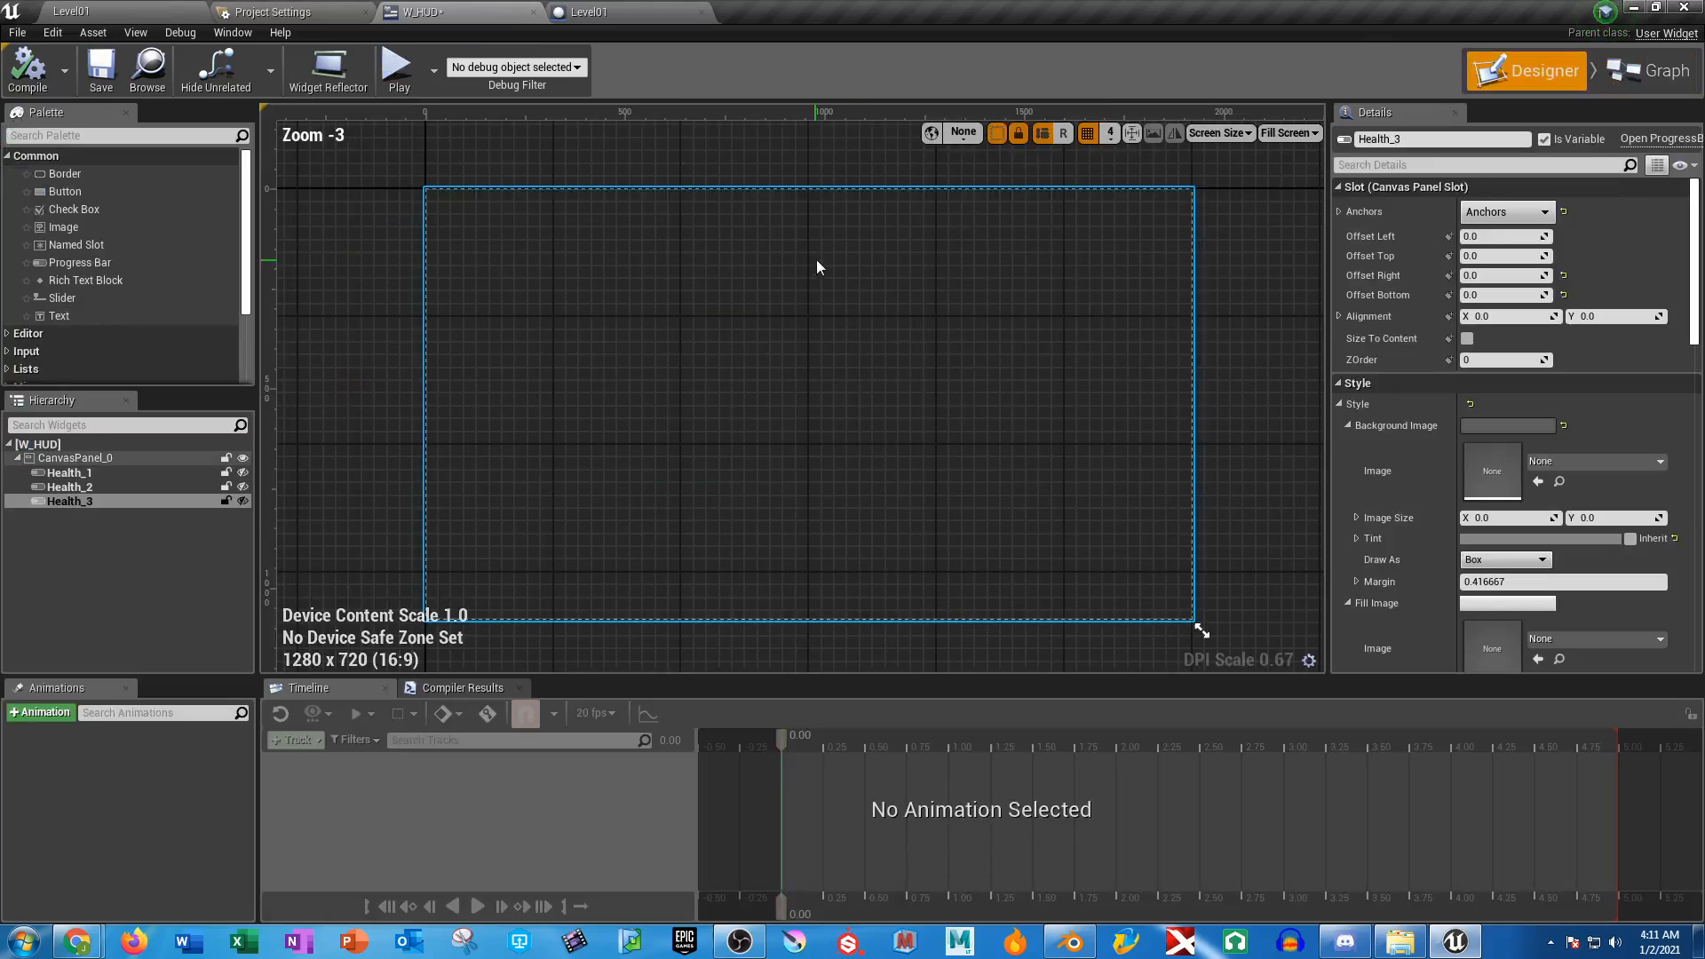
click(243, 487)
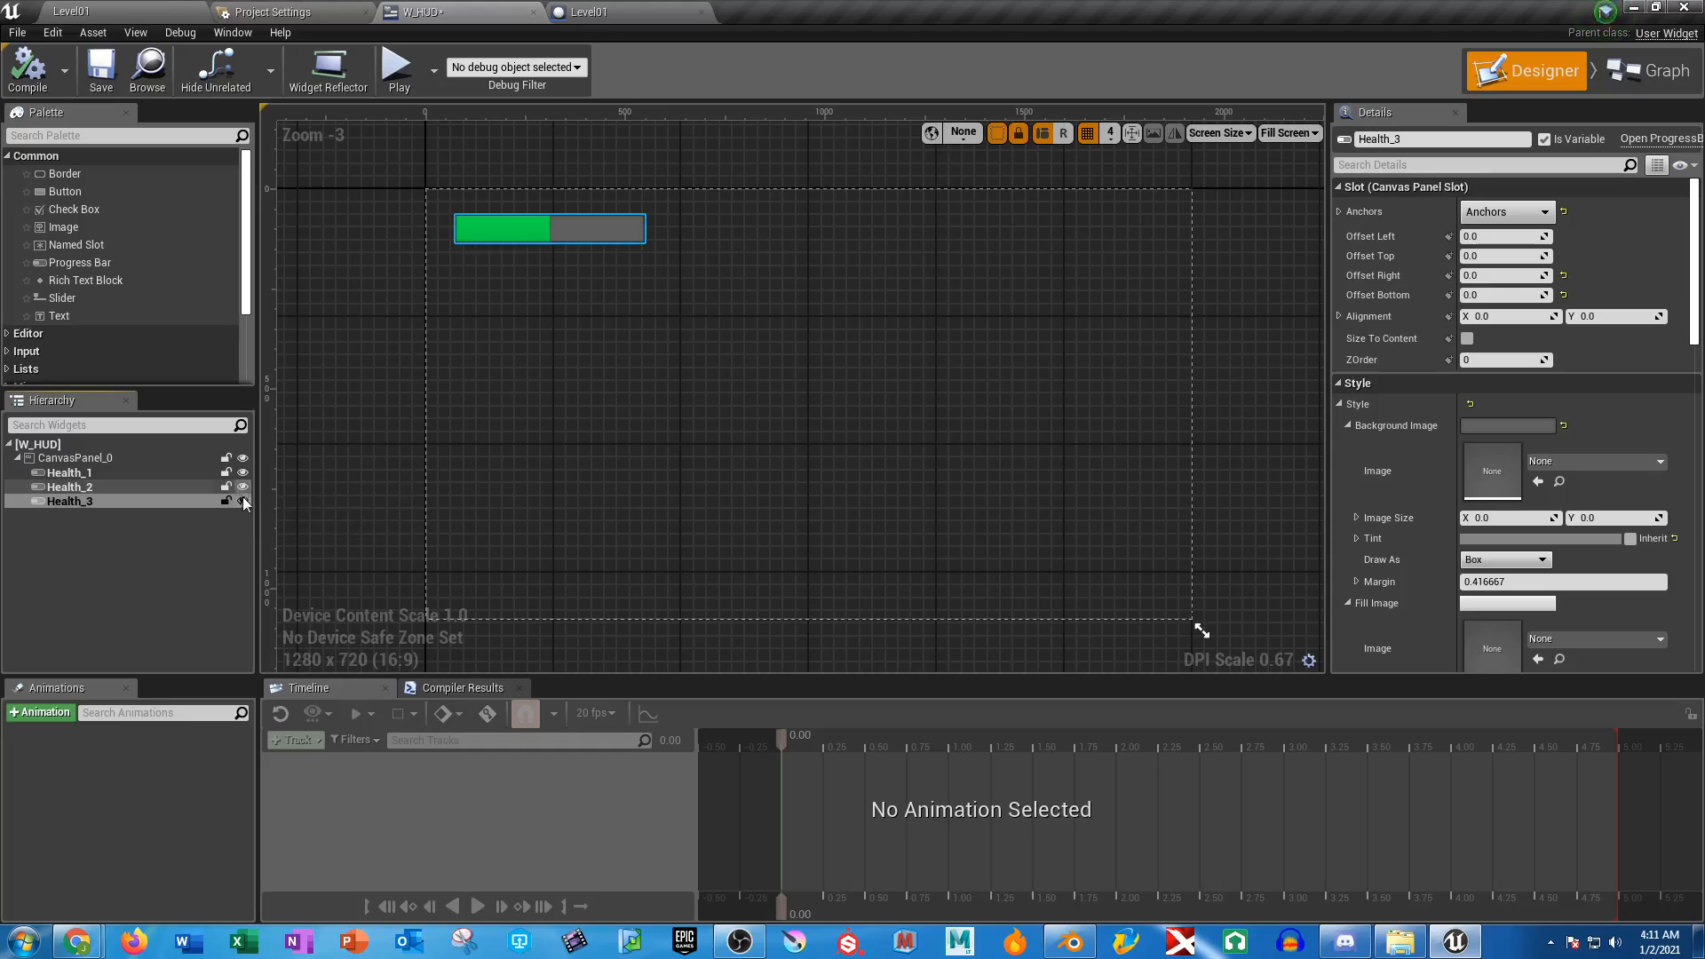
click(243, 502)
click(243, 501)
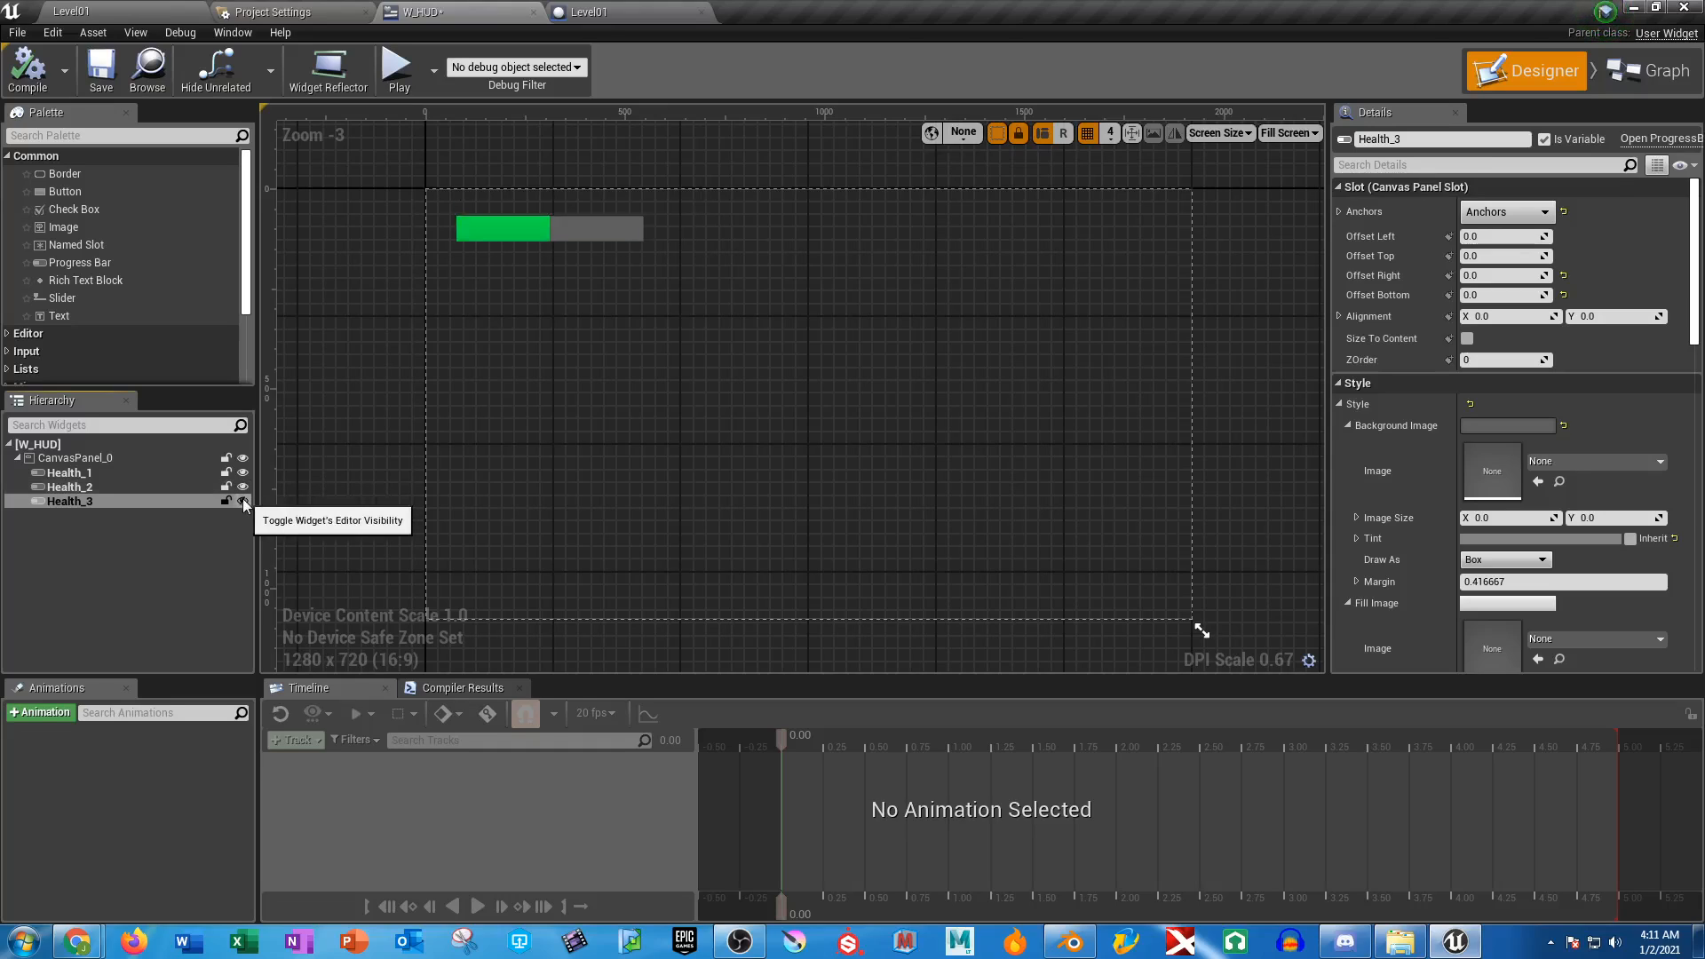
click(243, 486)
click(244, 475)
click(242, 474)
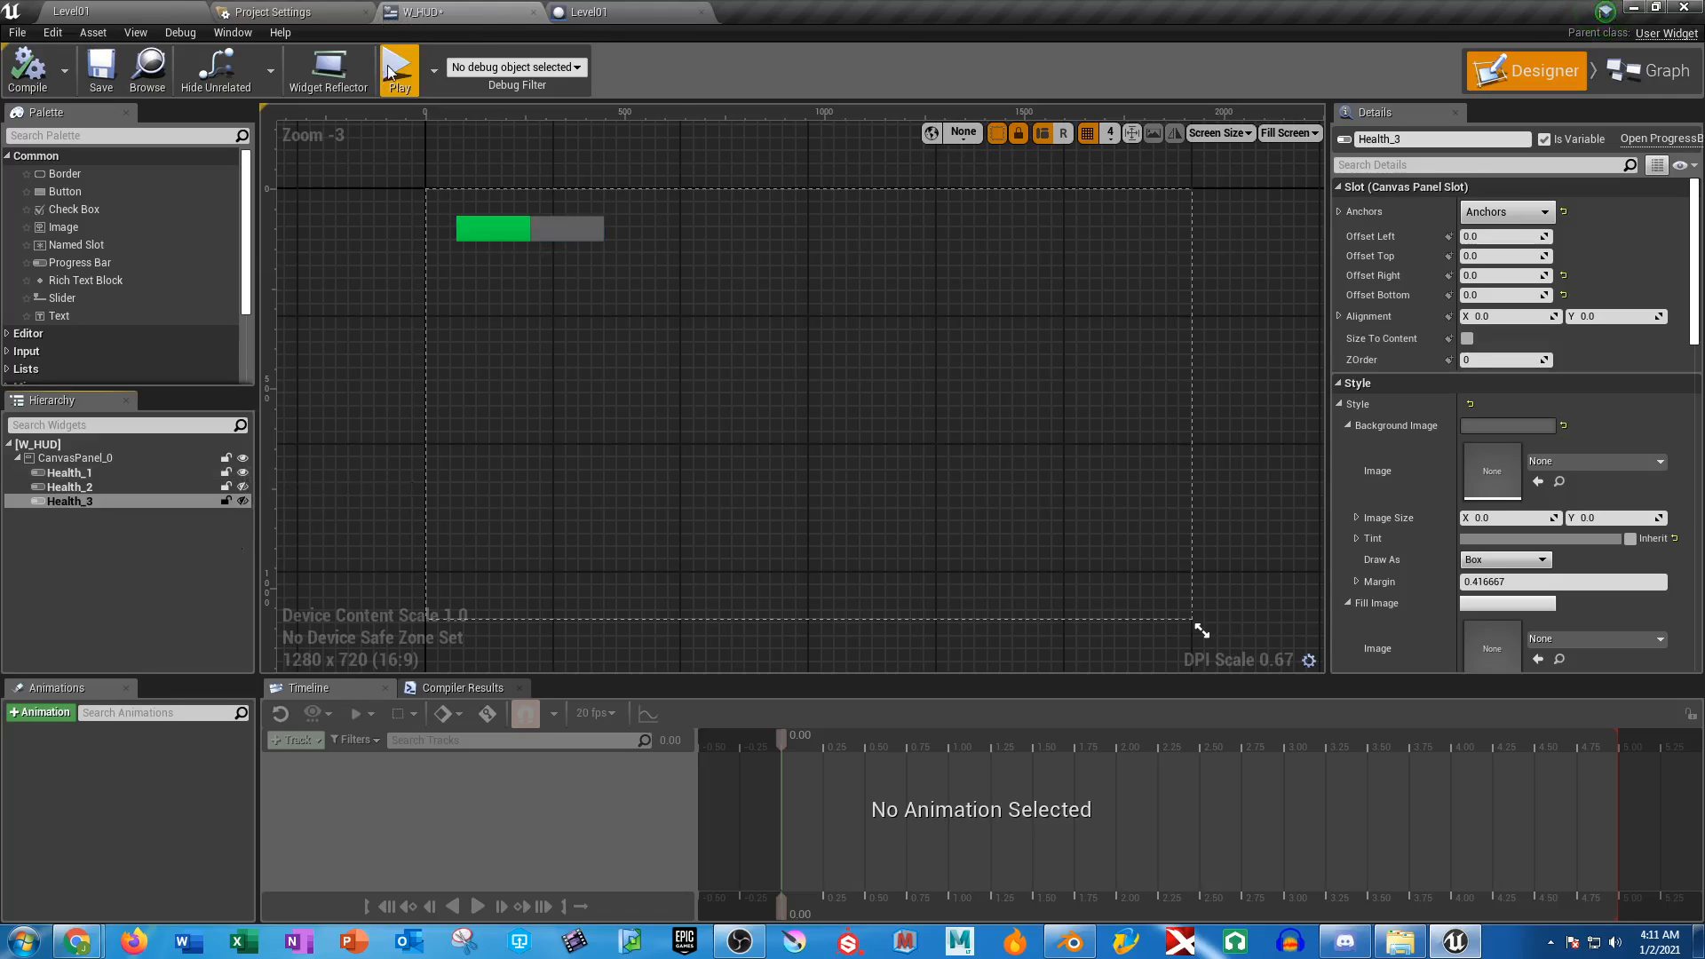
click(100, 71)
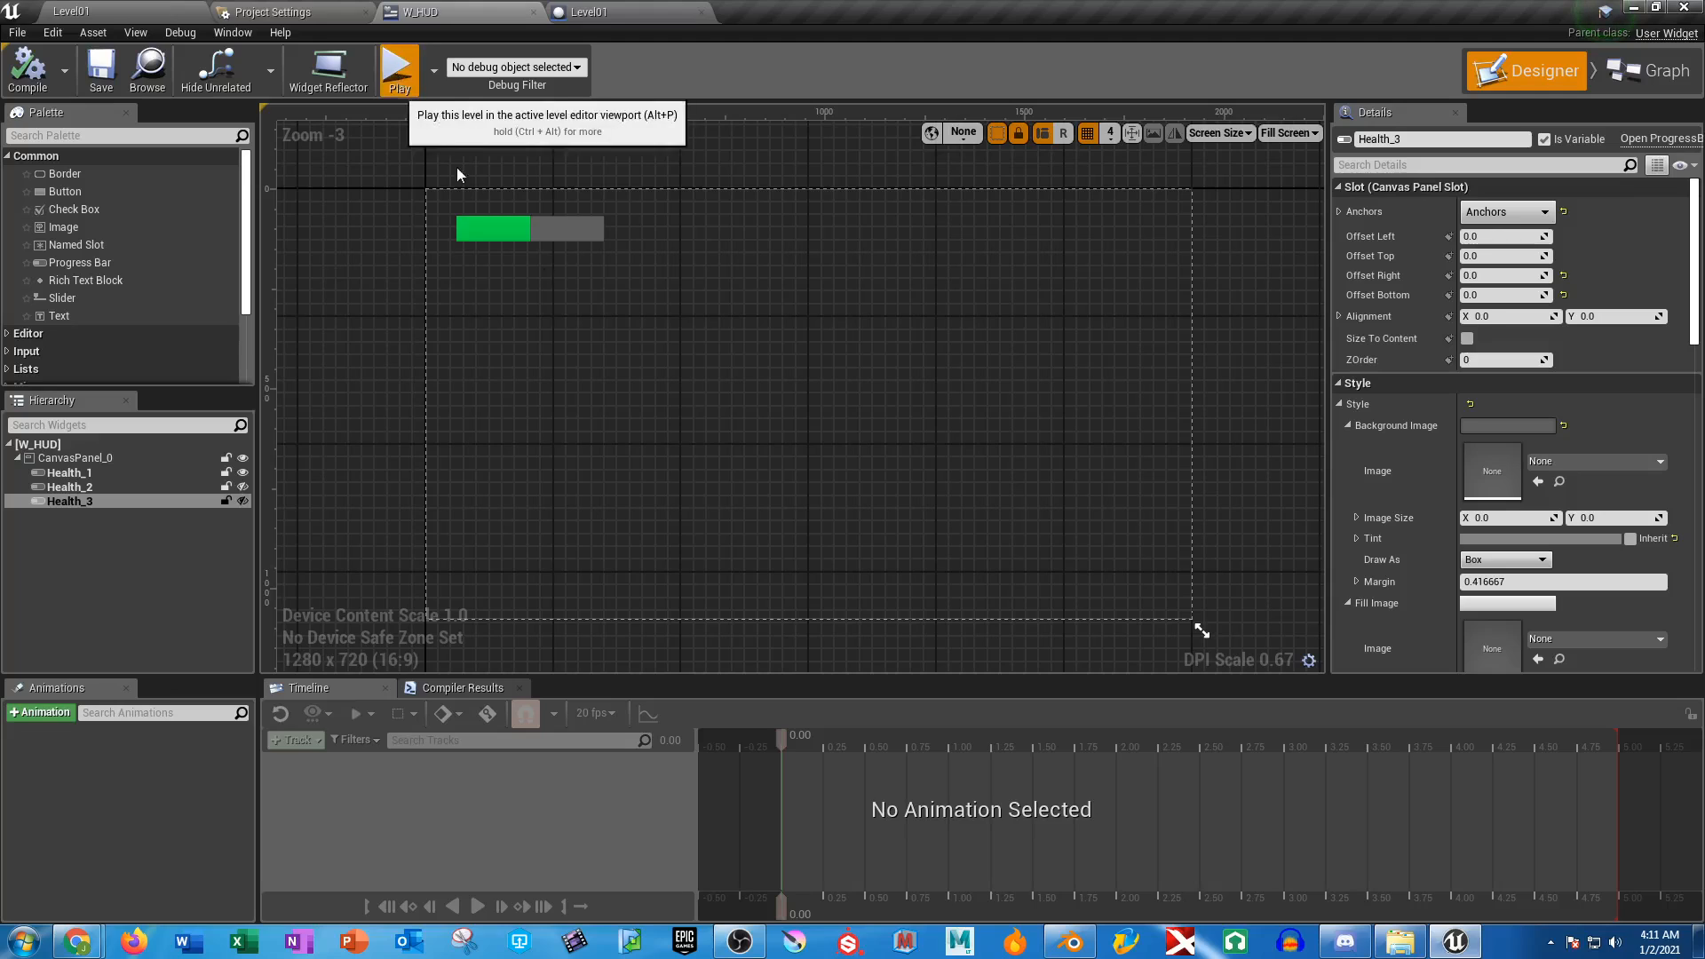
Play-test the level again with inputs 2 and 3 to check the health bar display, and exit
click(396, 69)
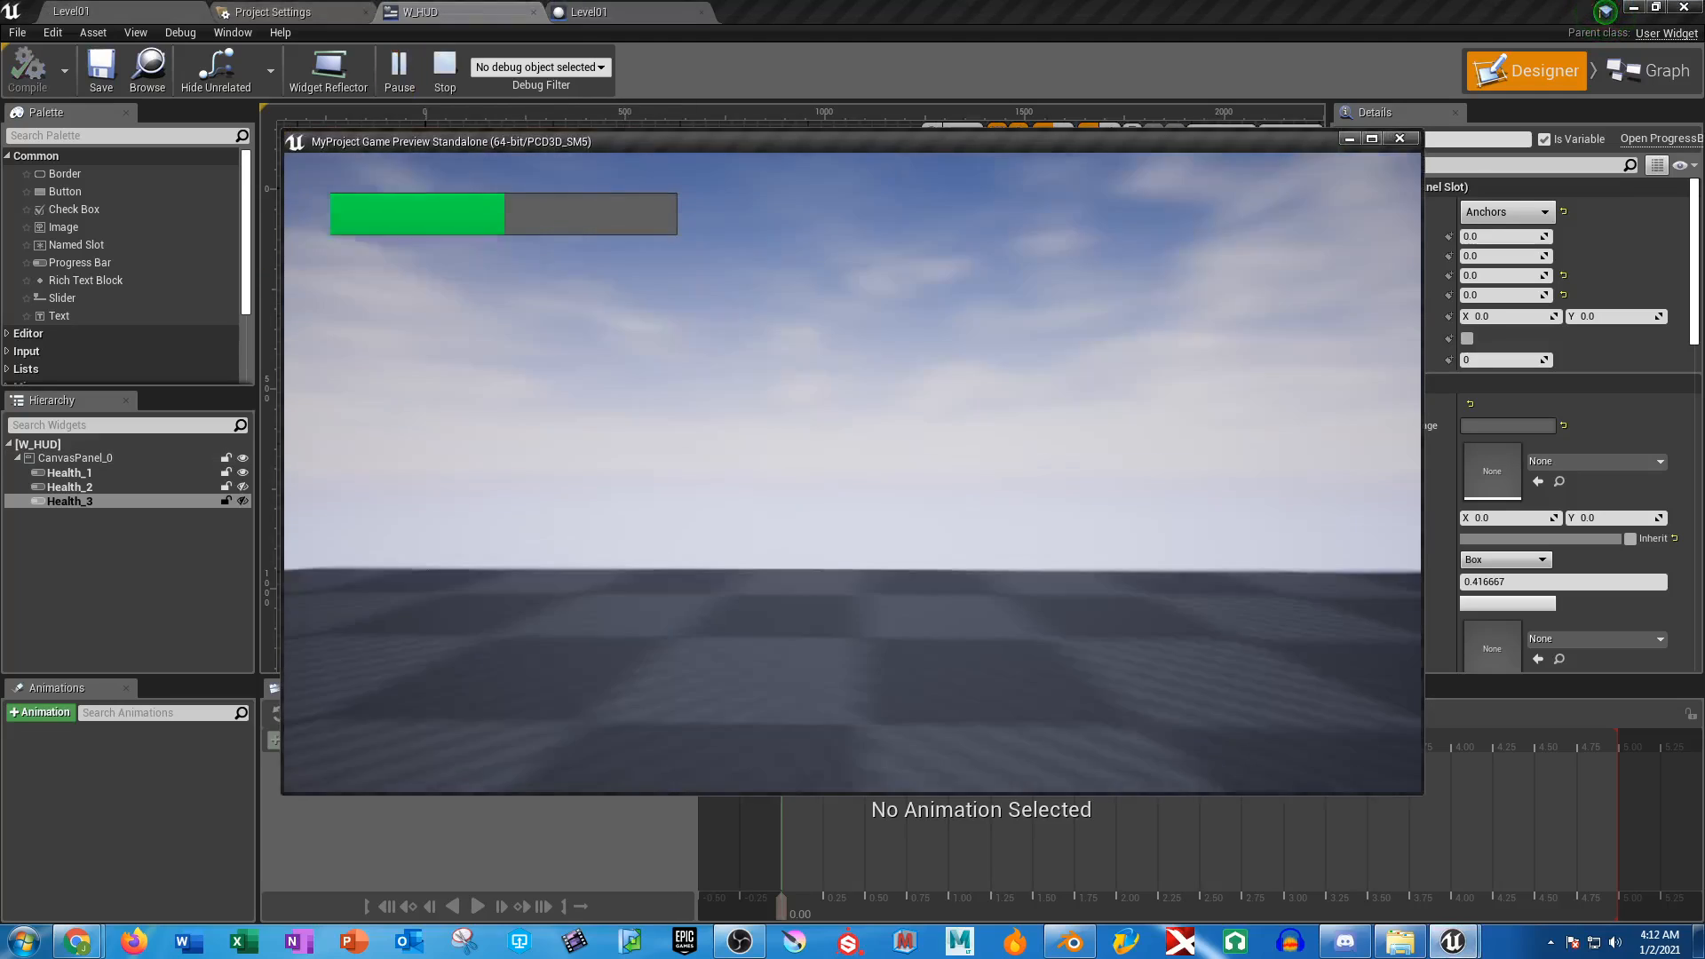
key(2)
key(3)
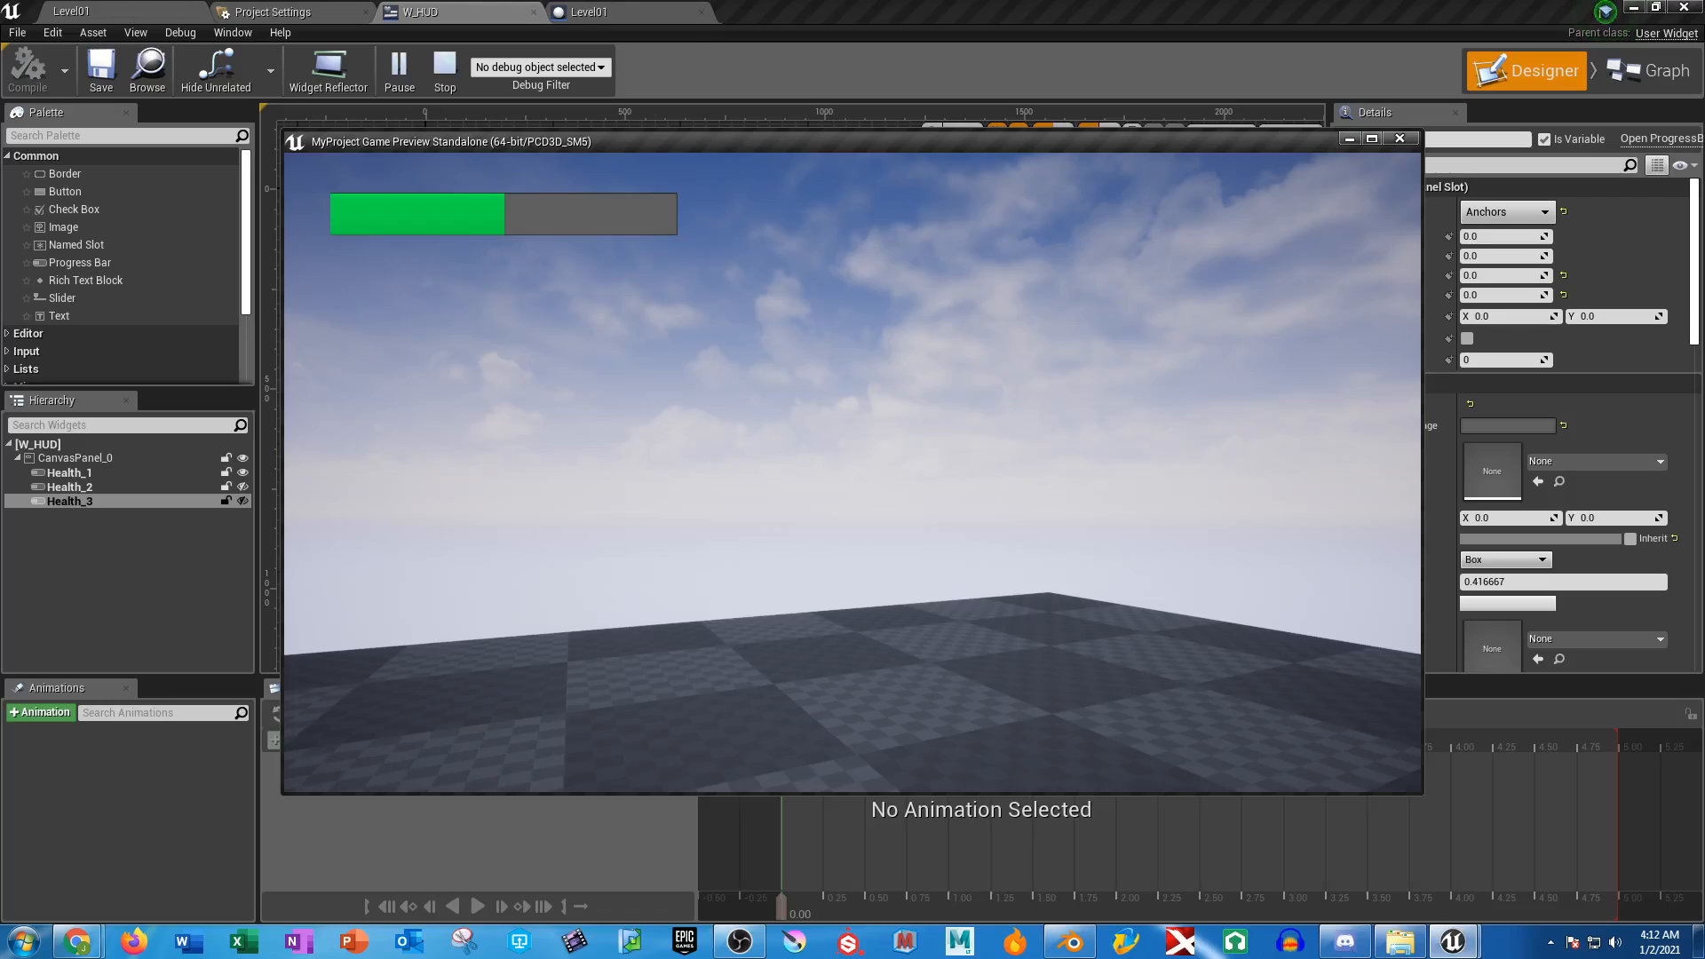
key(Escape)
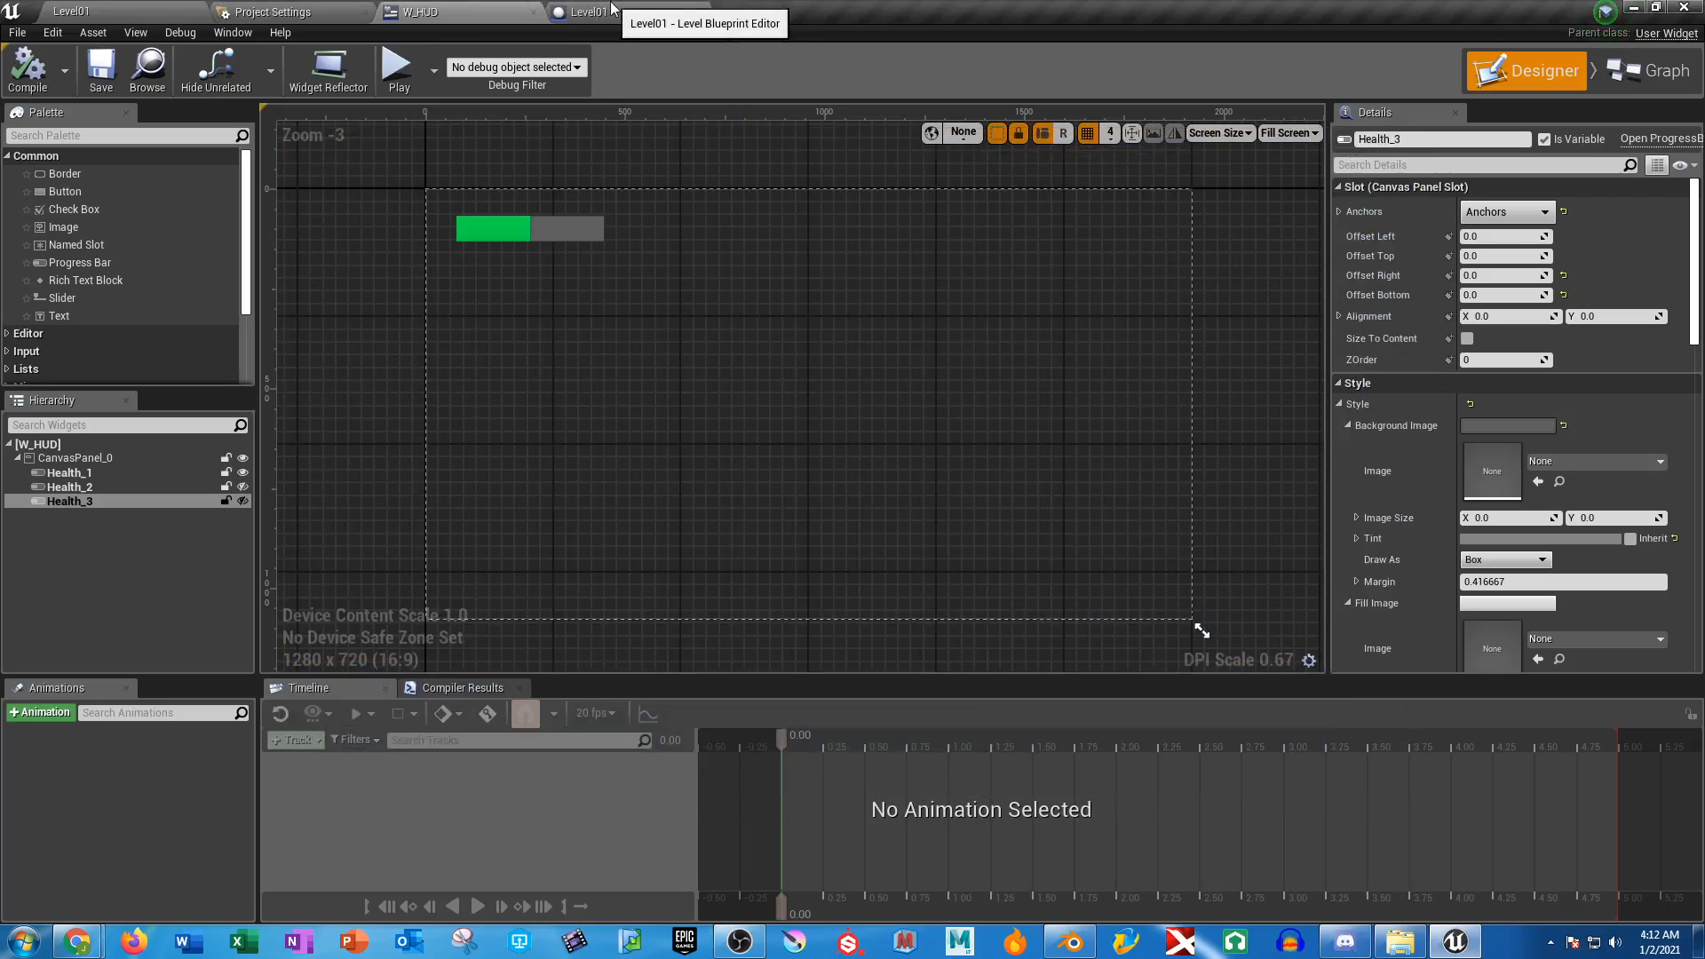
Examine the event graph's visibility logic from the health pickup event through the Switch on Int branches
click(1648, 71)
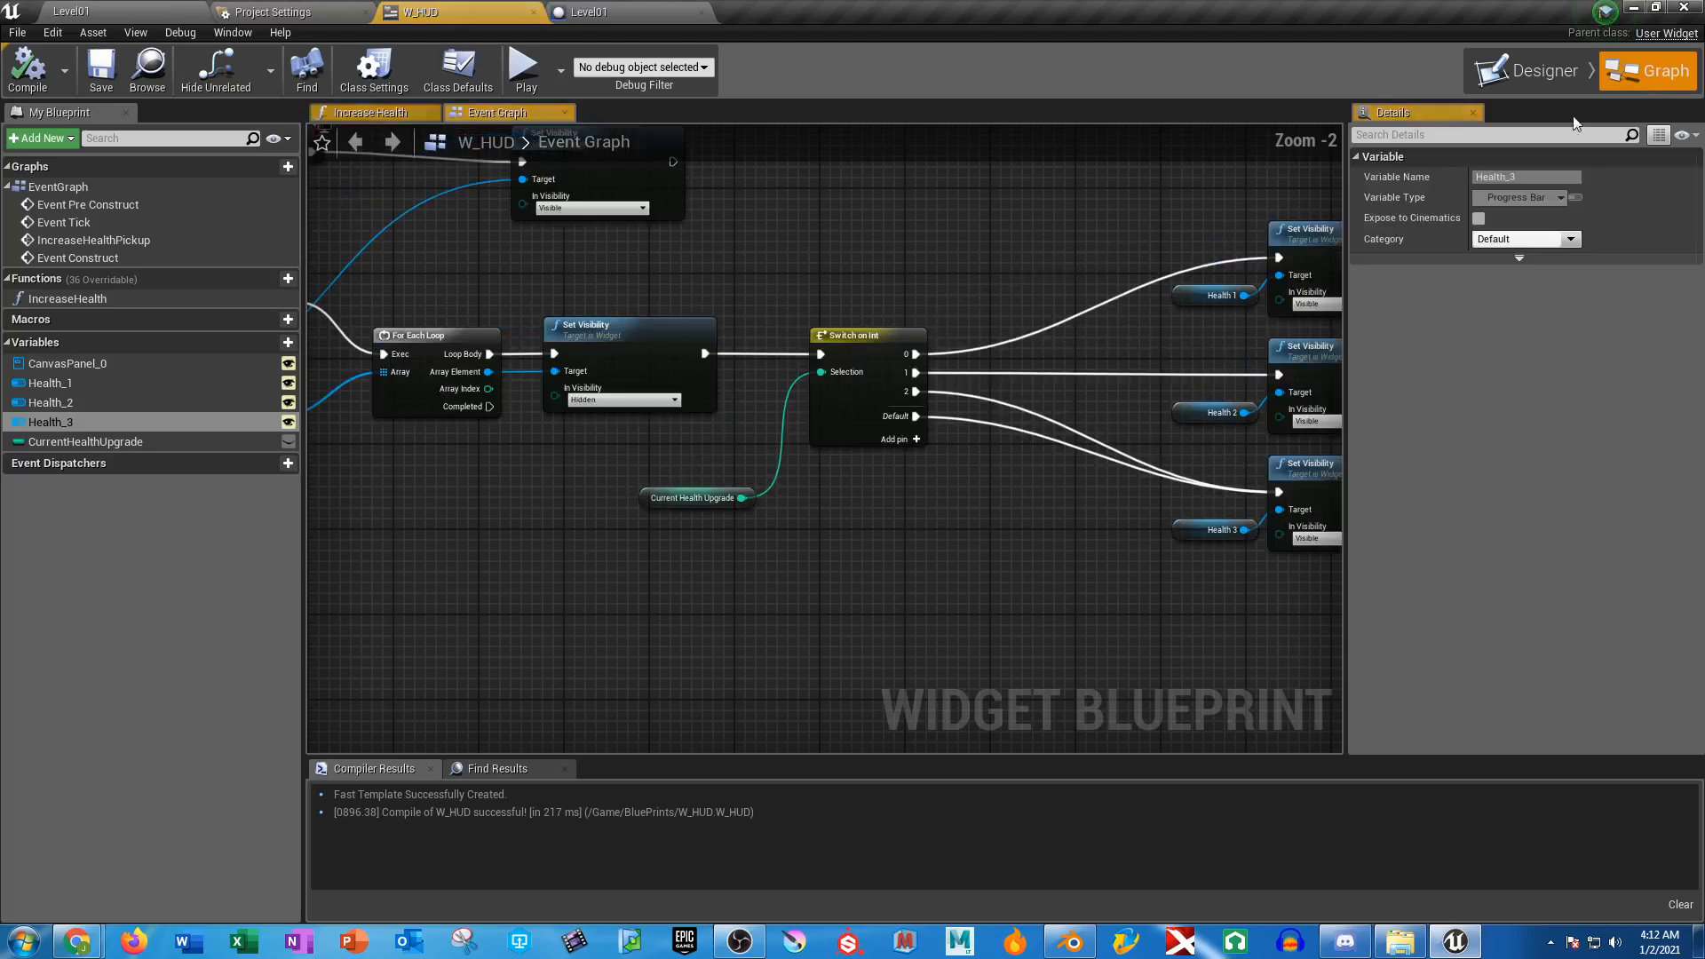
scroll(915, 329, up, 2)
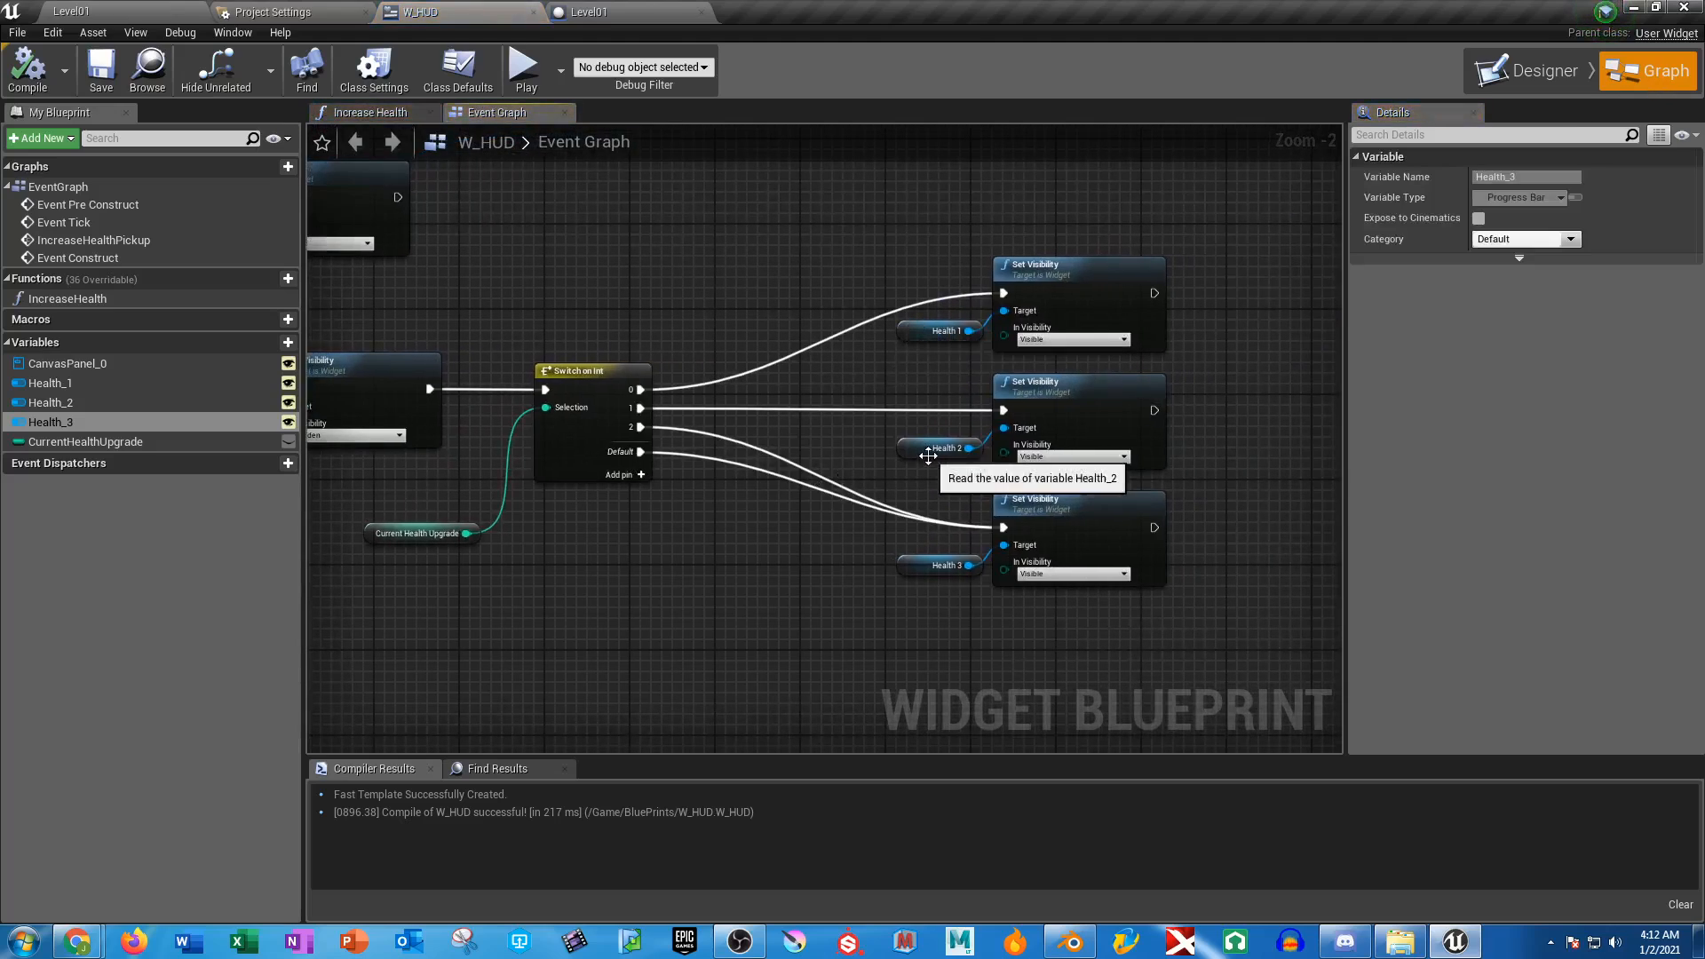
right_drag(642, 396, 821, 342)
right_drag(444, 593, 999, 597)
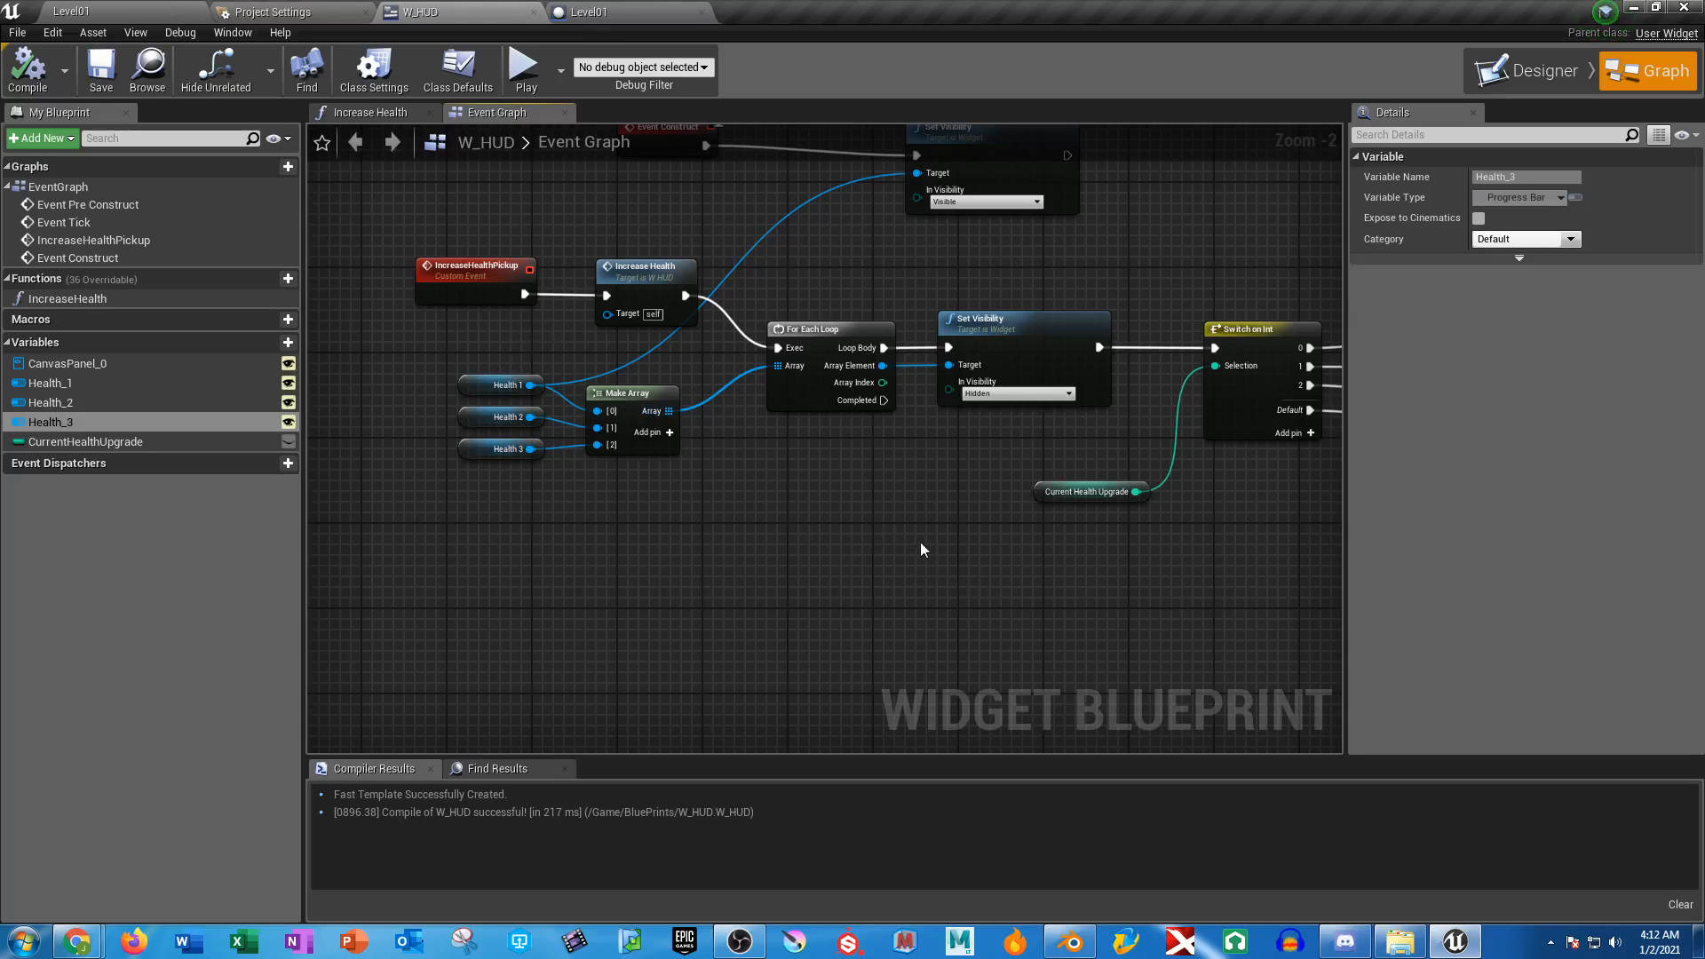
right_drag(1217, 584, 494, 638)
right_drag(595, 619, 1130, 632)
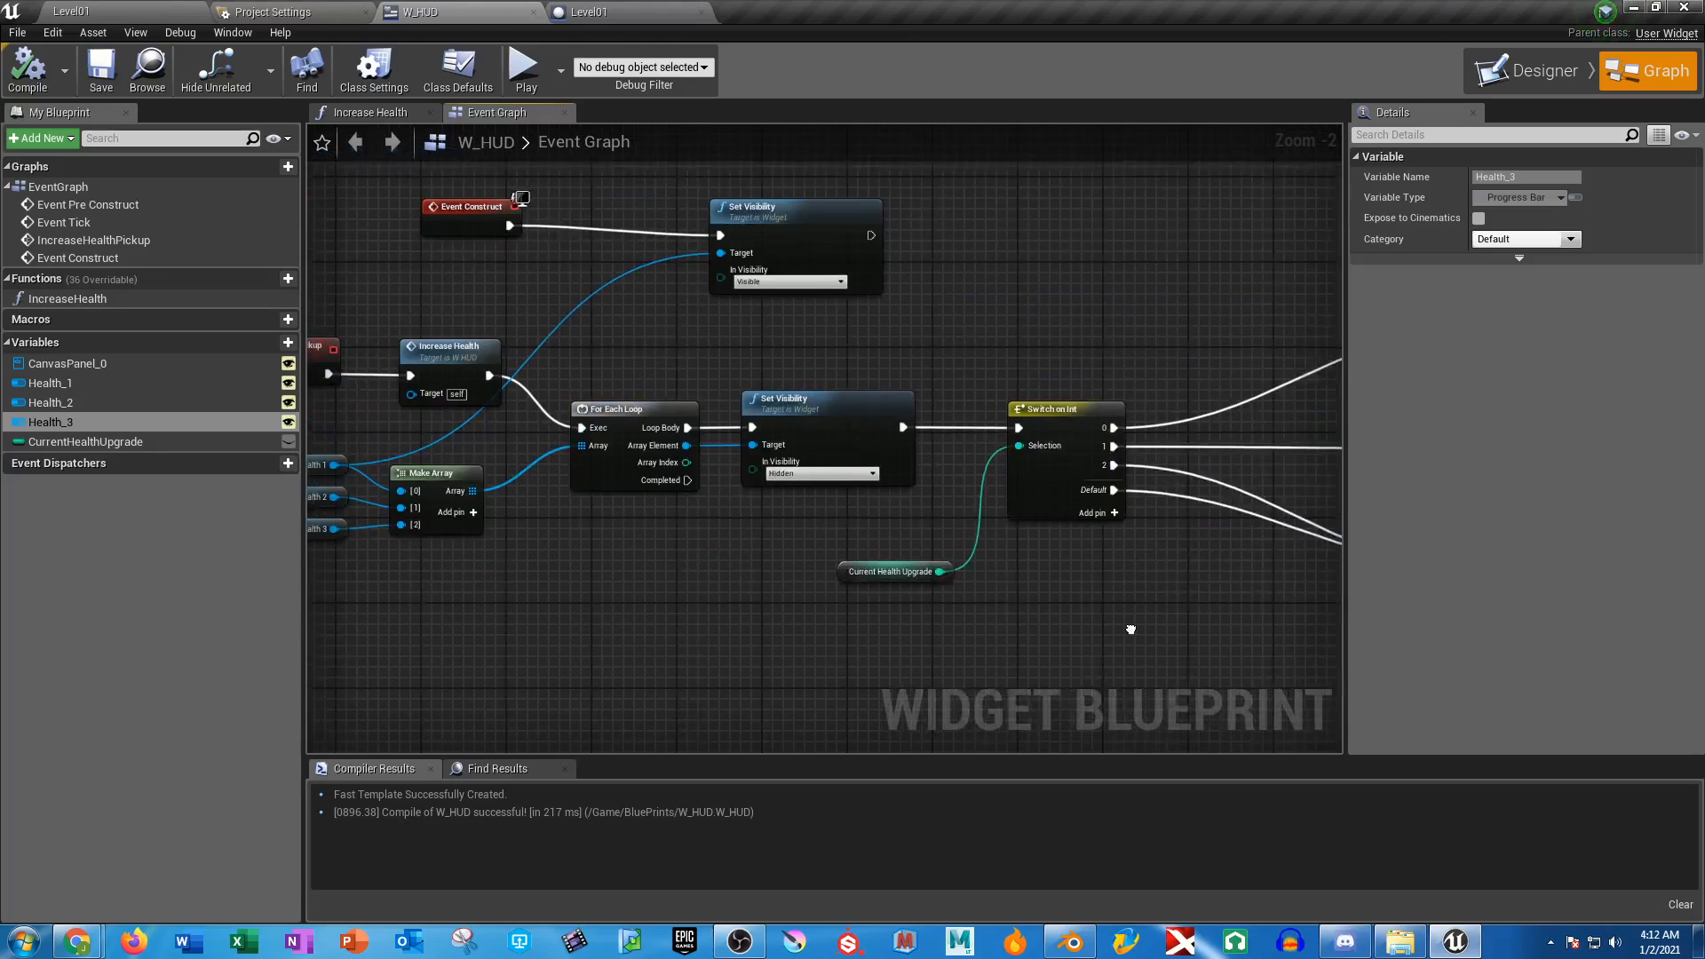
right_drag(678, 611, 869, 614)
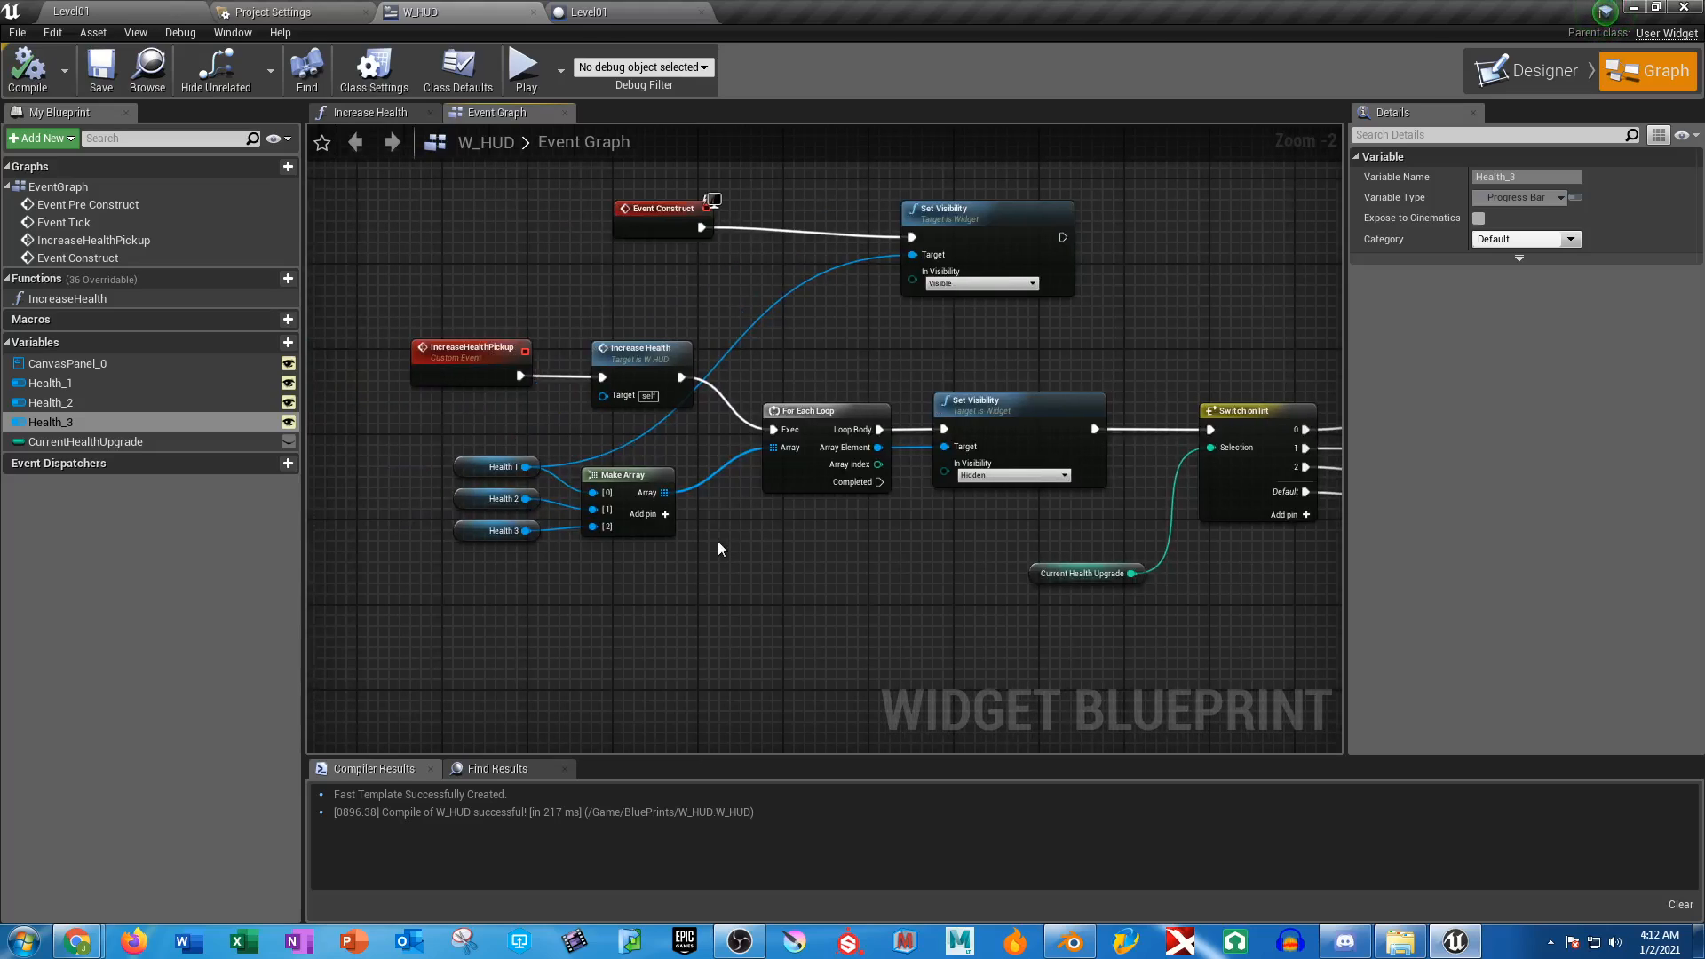
right_drag(607, 232, 599, 346)
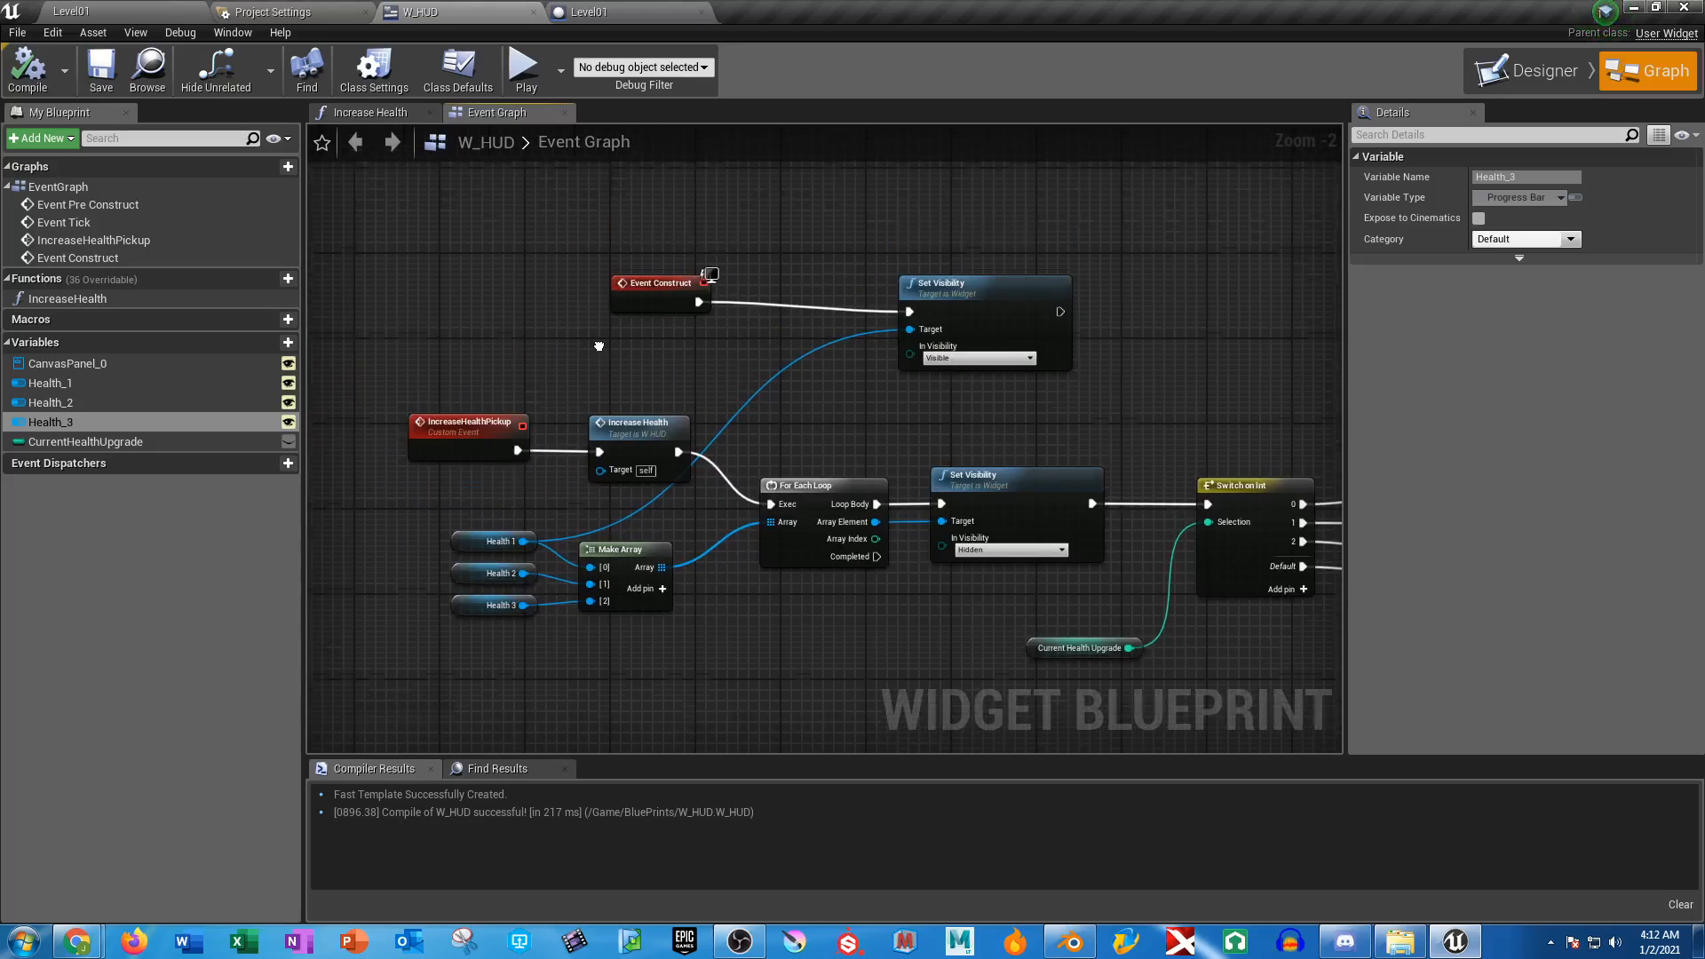
Delete the Event Construct node and the Set Visibility node it drives from the event graph
drag(753, 346, 751, 355)
key(Delete)
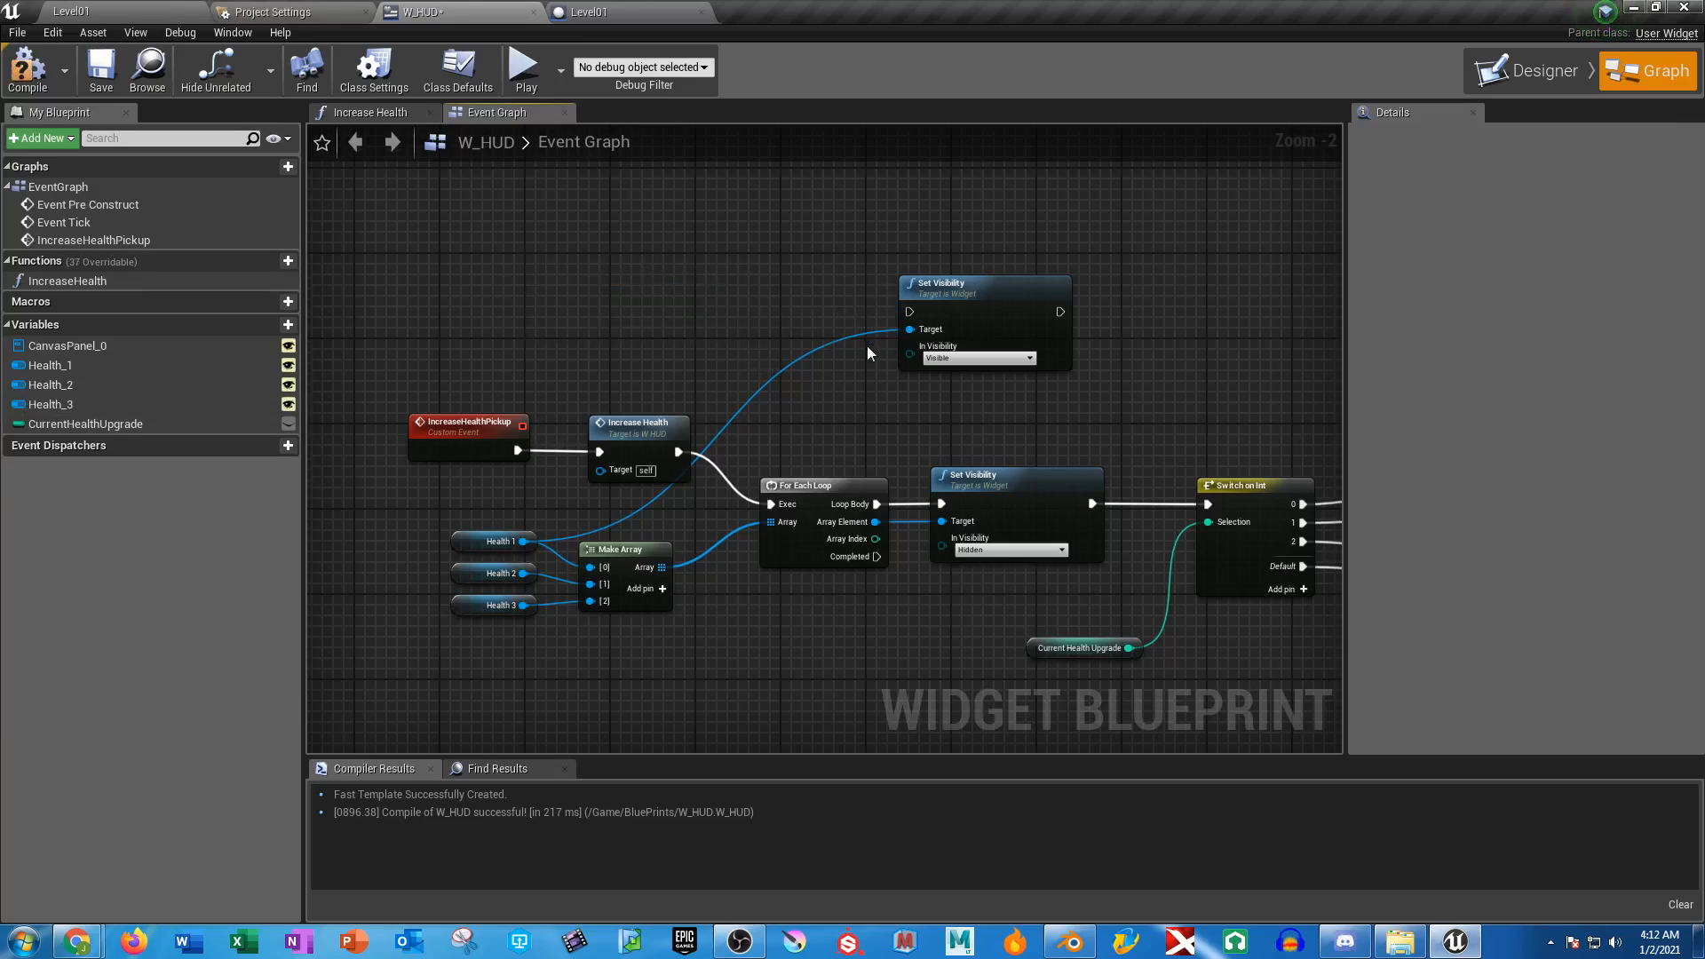
click(949, 291)
key(Delete)
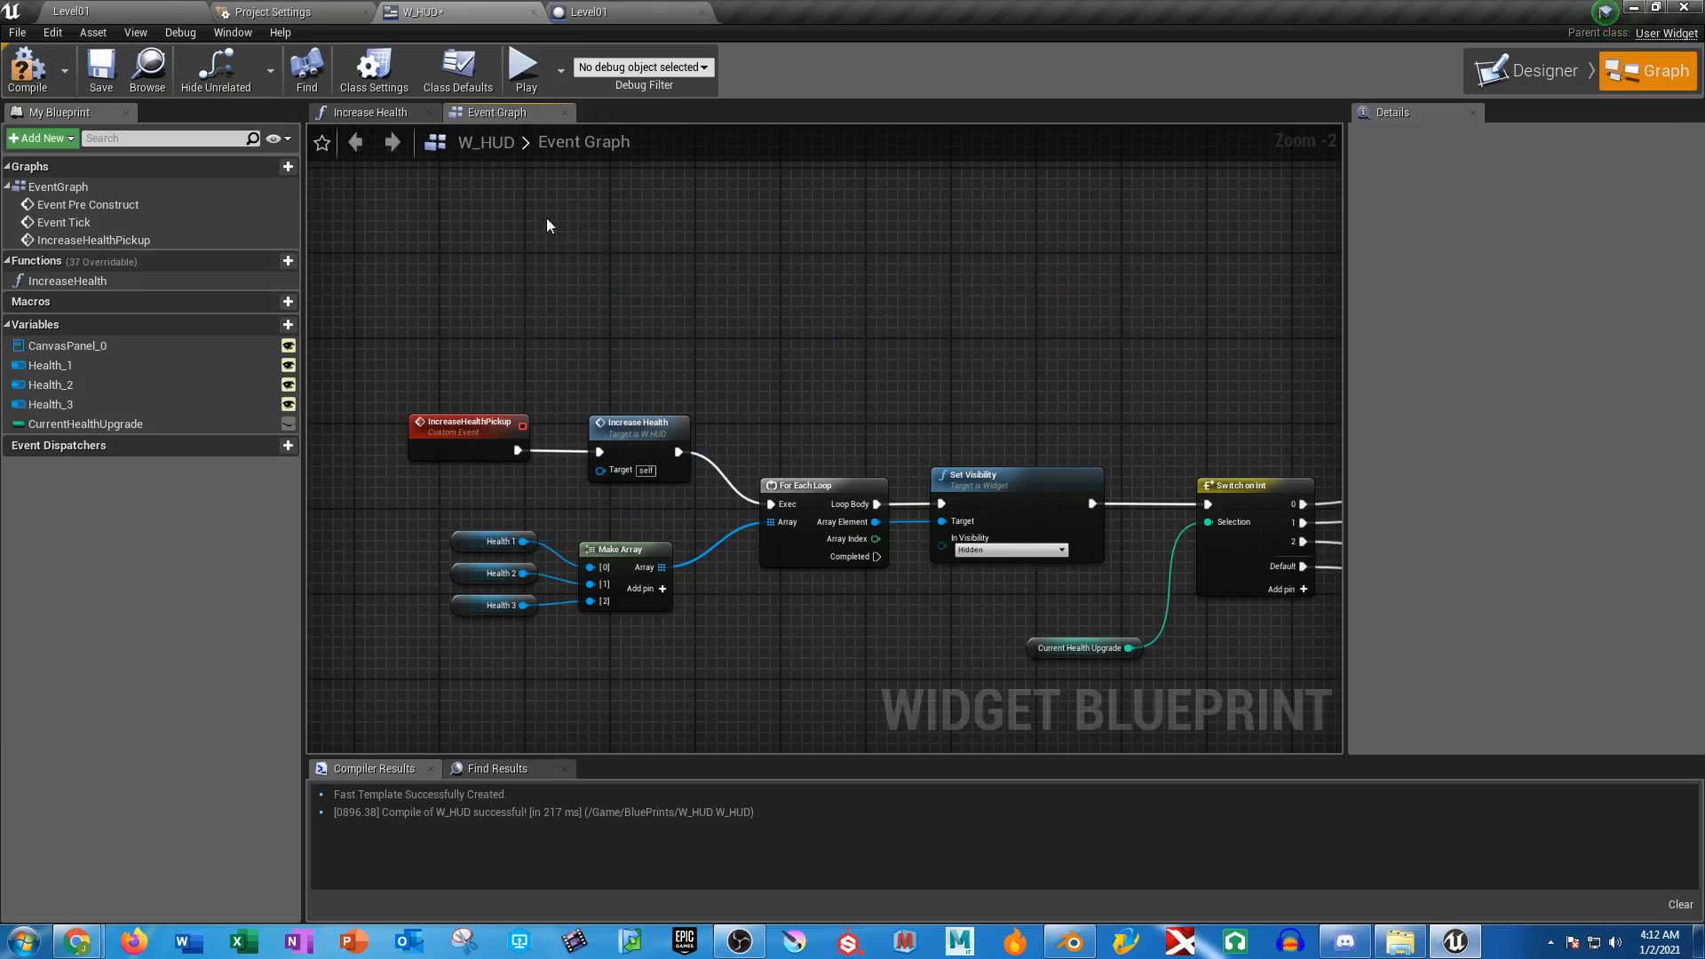
Compile and save W_HUD from the designer, and play-test the level to check the starting health bar
click(26, 69)
click(1527, 71)
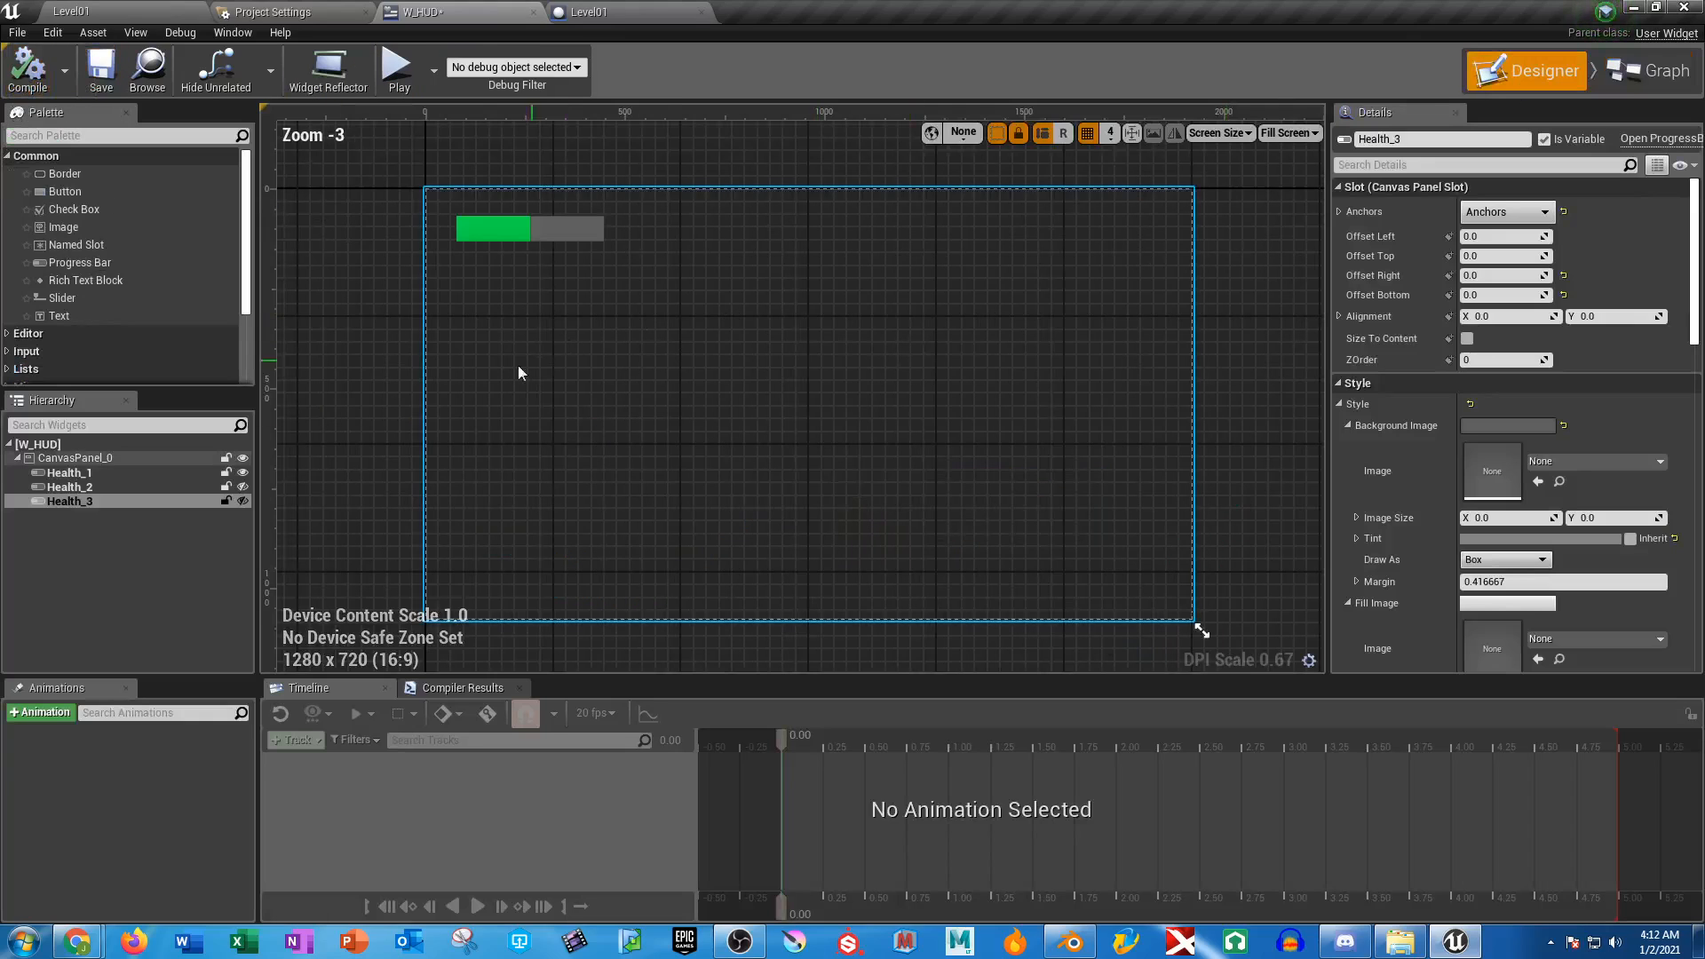
click(242, 486)
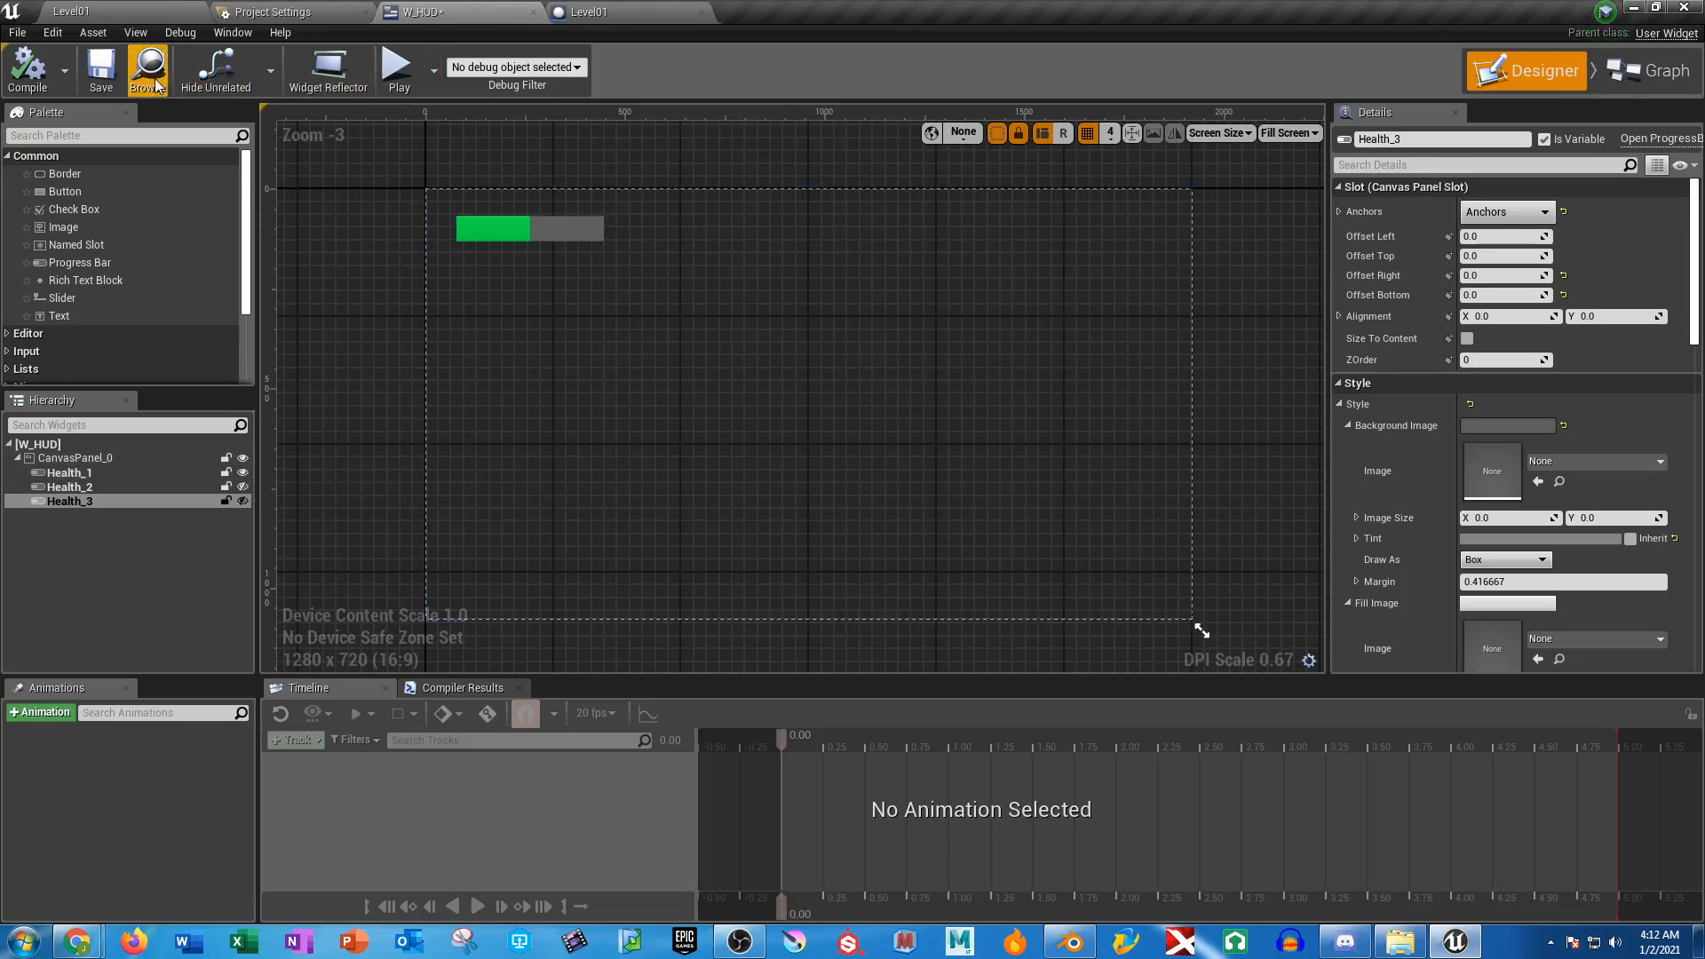
click(108, 78)
click(396, 69)
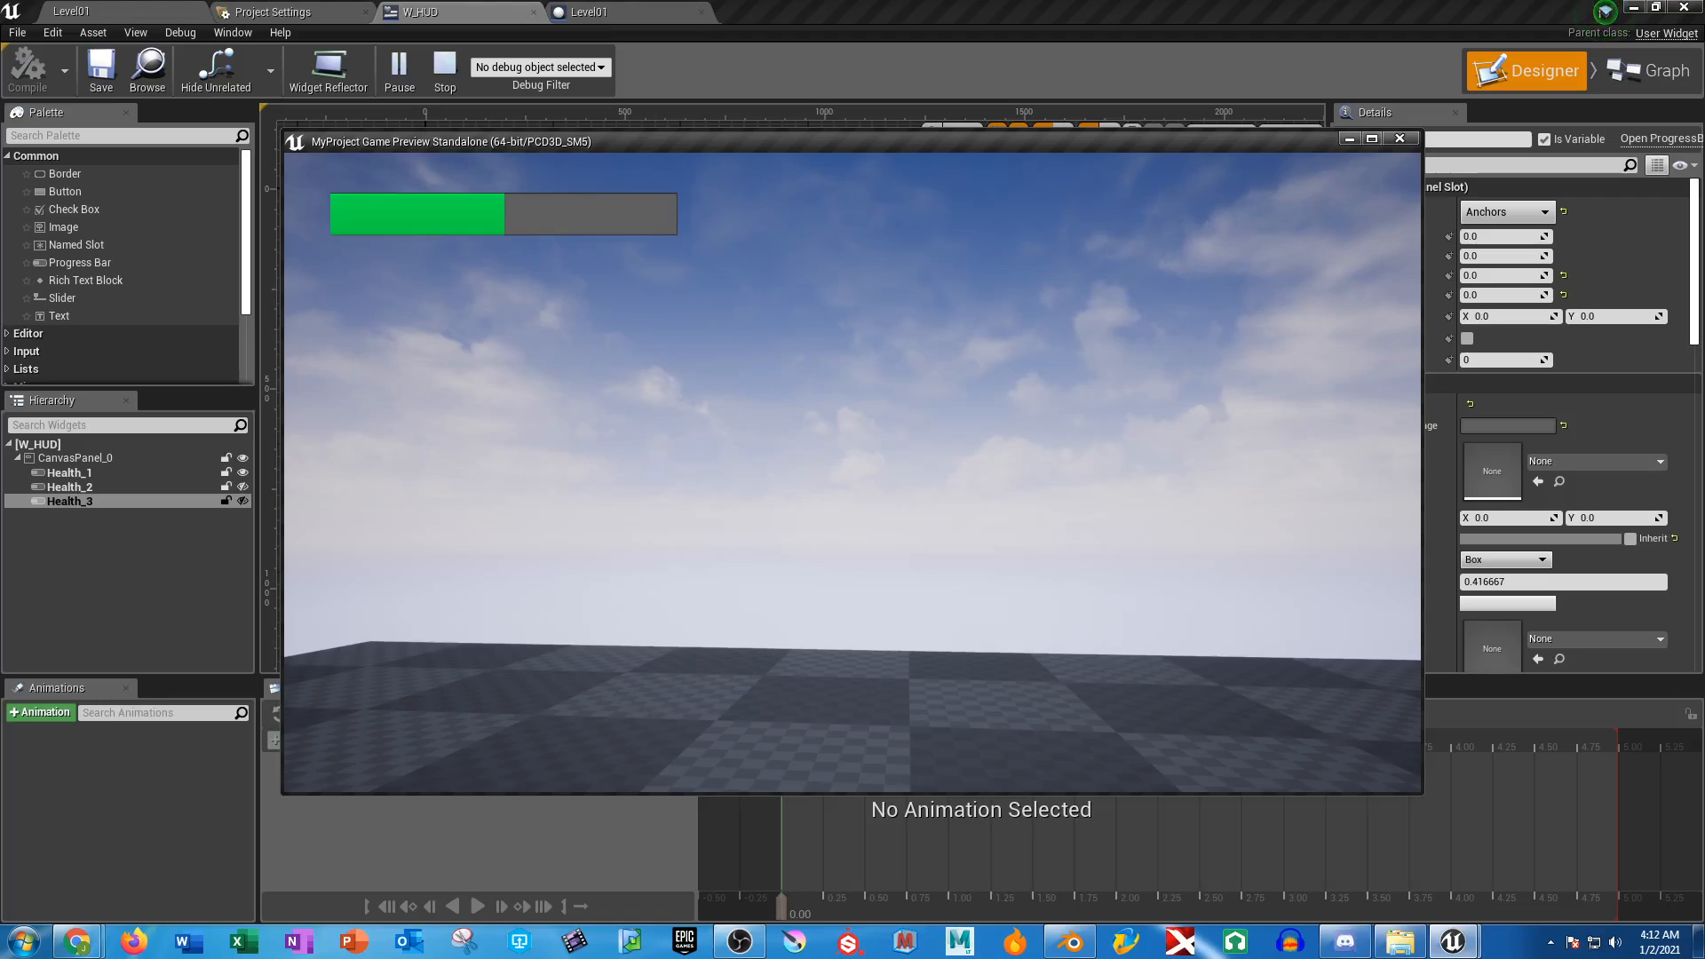
key(Escape)
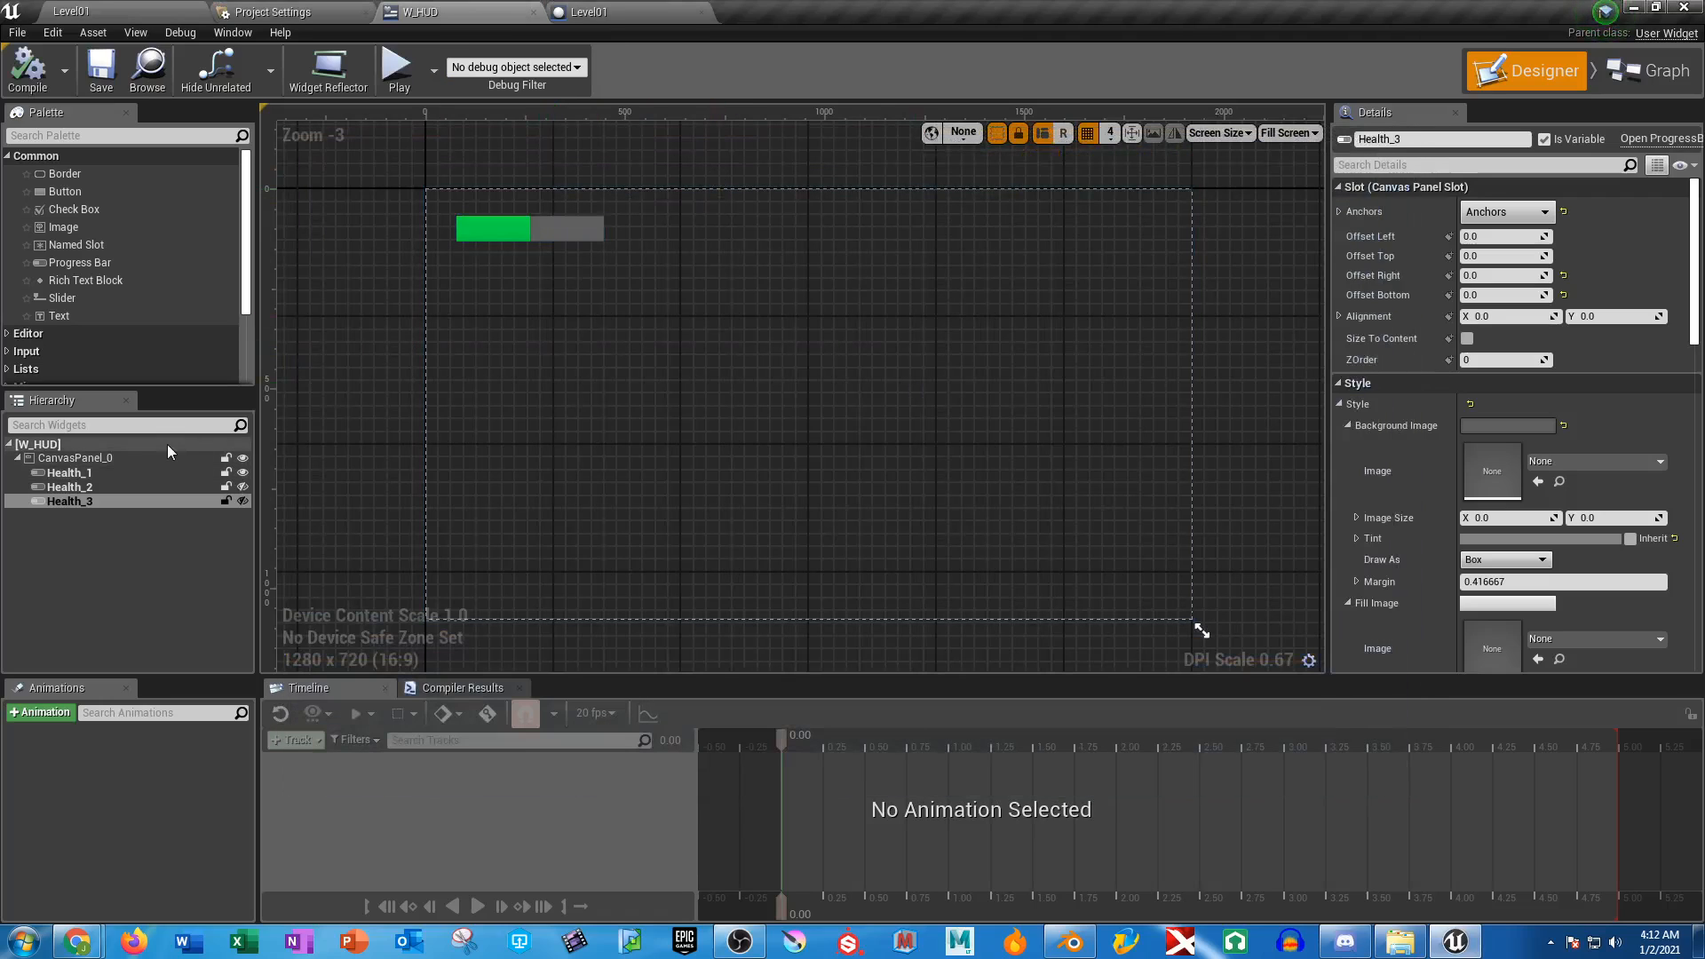
Resize the Health_3 bar to about 30.8% by 5.4% of the canvas and hide it in the designer
click(71, 474)
click(84, 488)
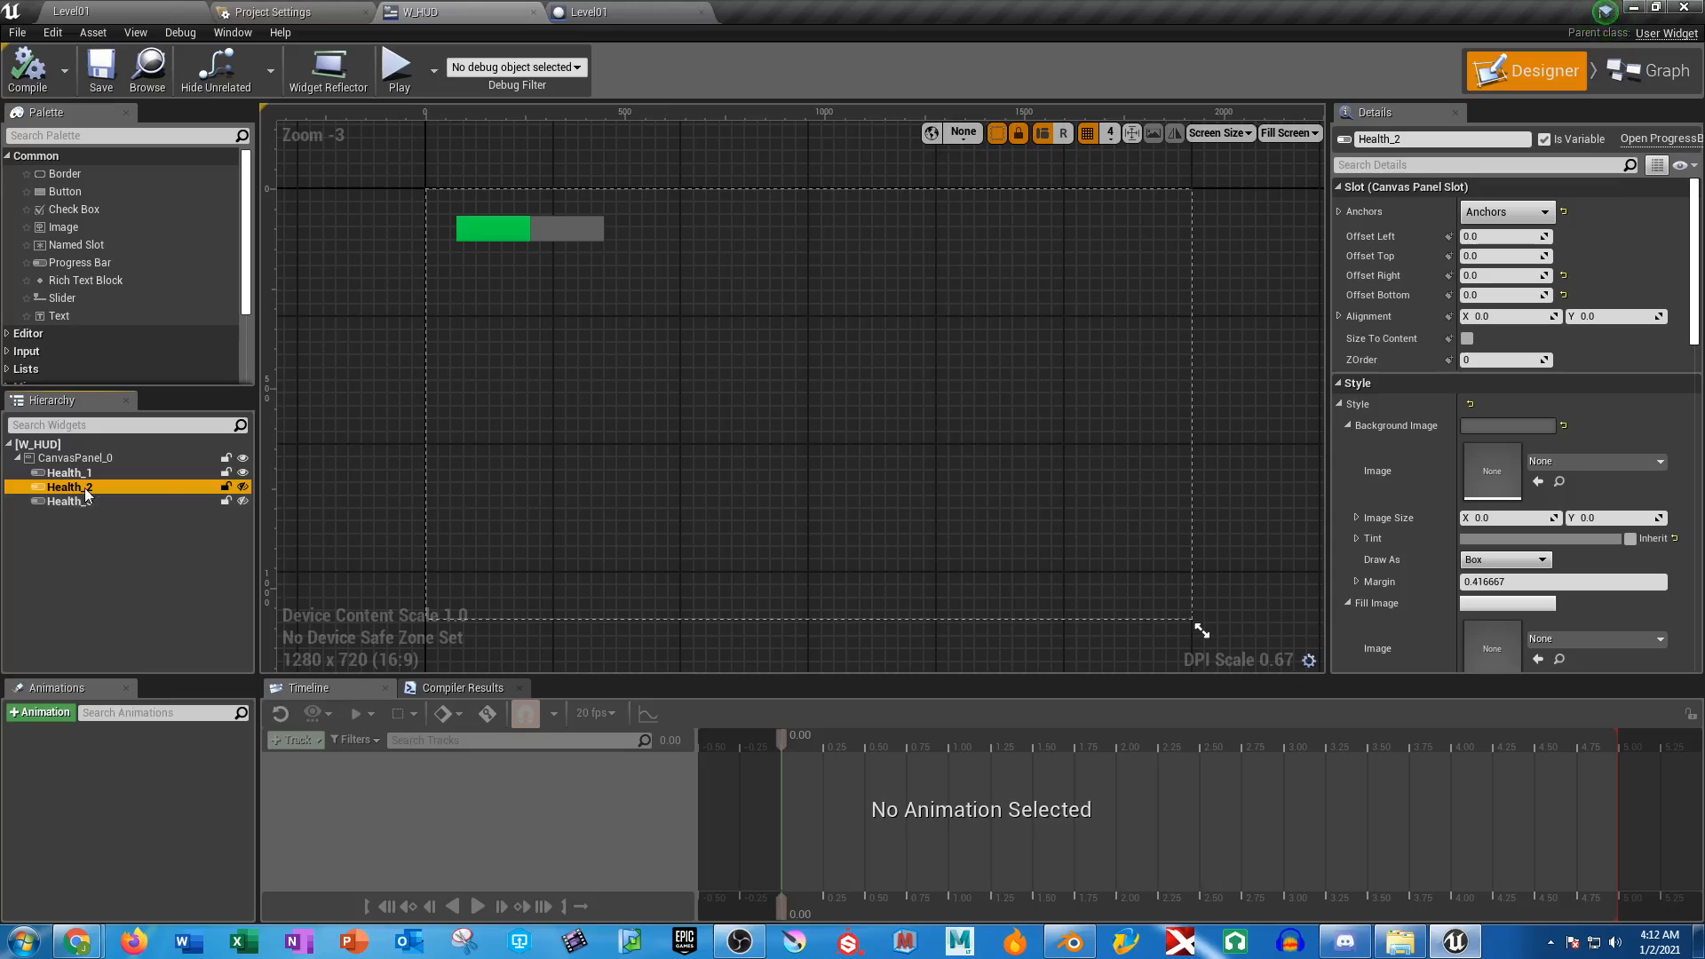
click(153, 502)
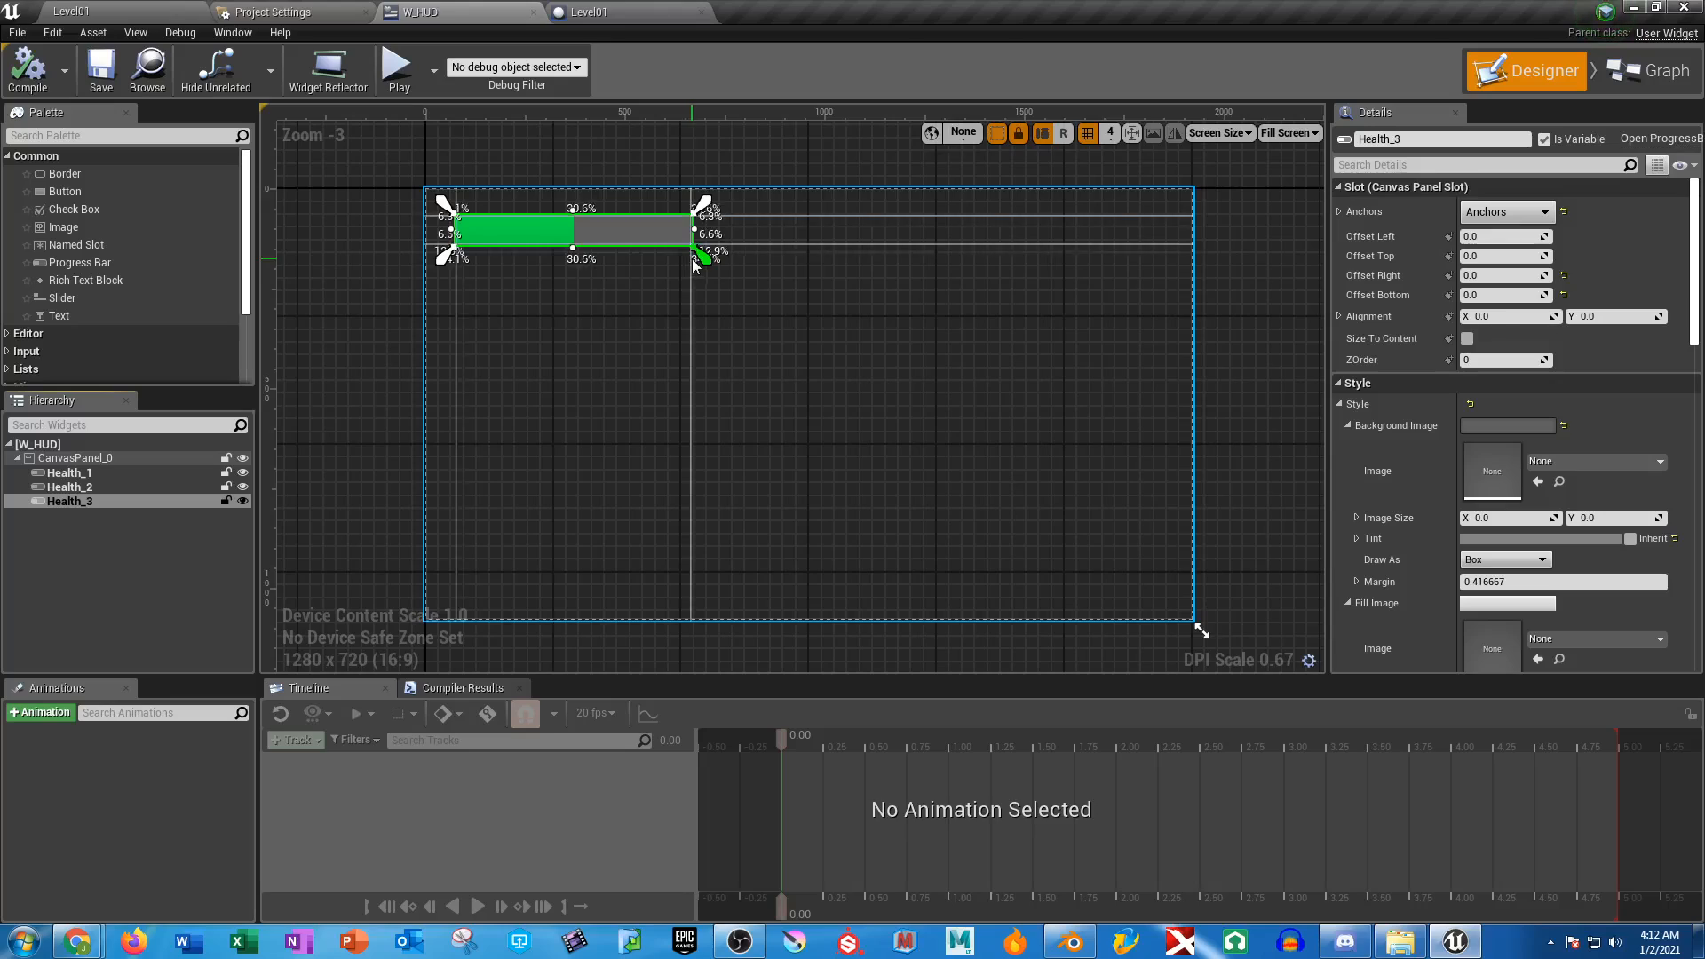
drag(705, 263, 706, 257)
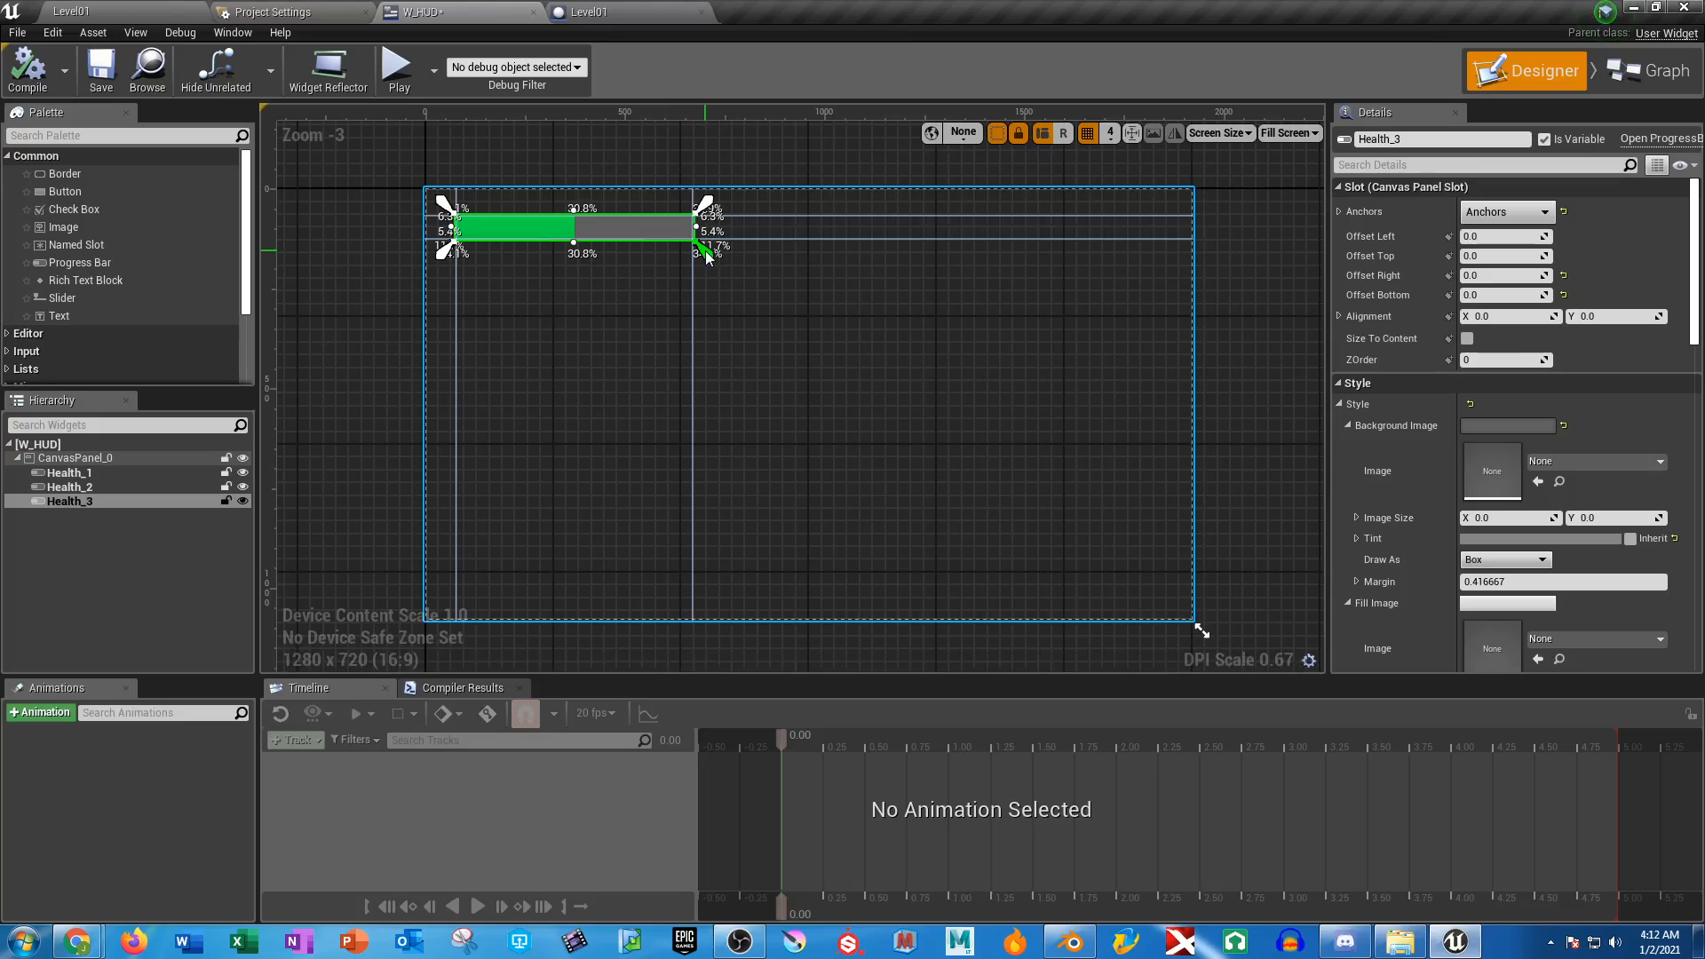
click(242, 502)
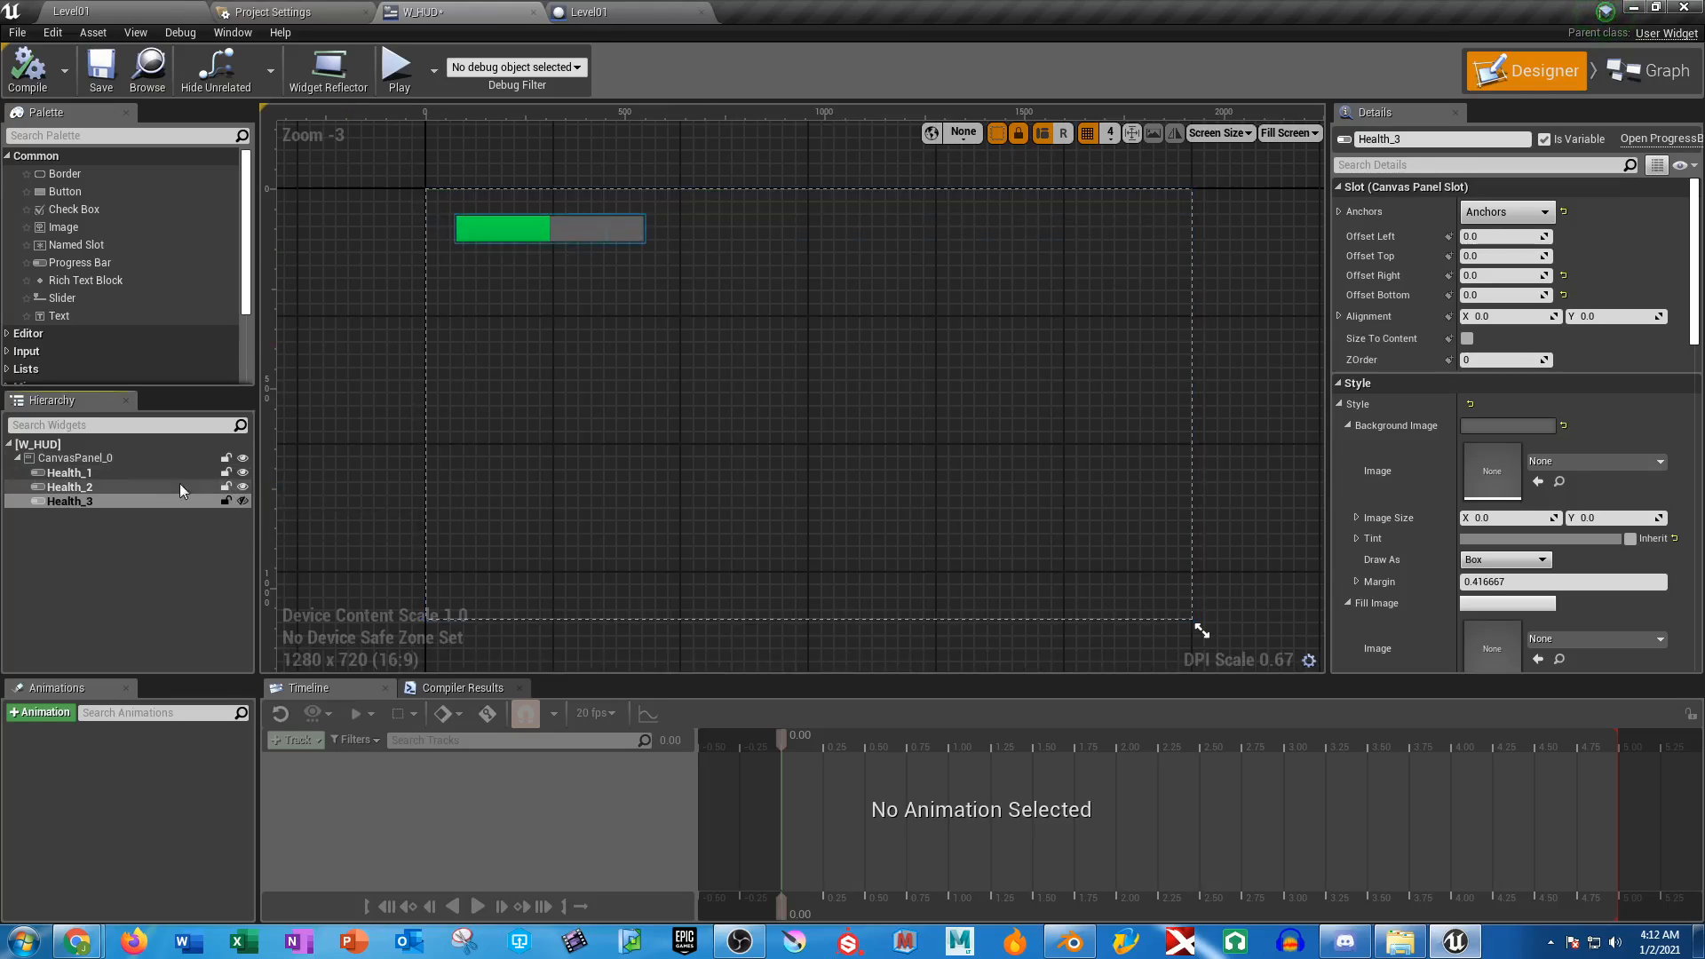
Widen the Health_2 bar slightly, reduce its height a little, and hide it in the designer
click(245, 488)
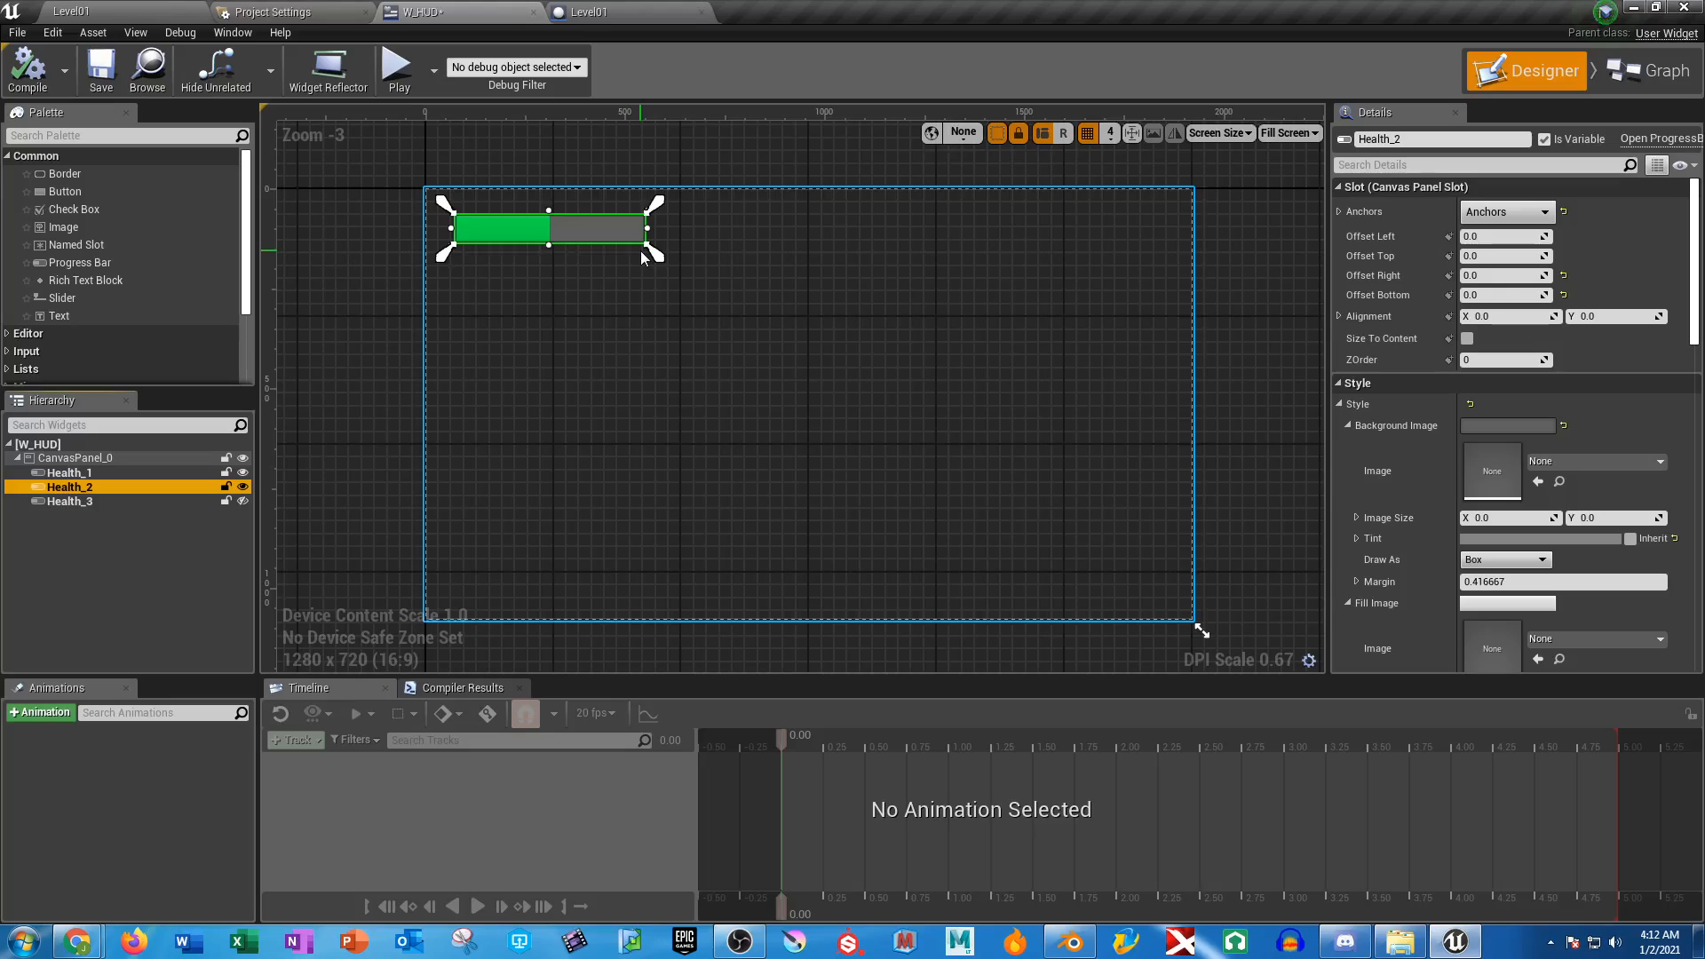
drag(655, 255, 668, 256)
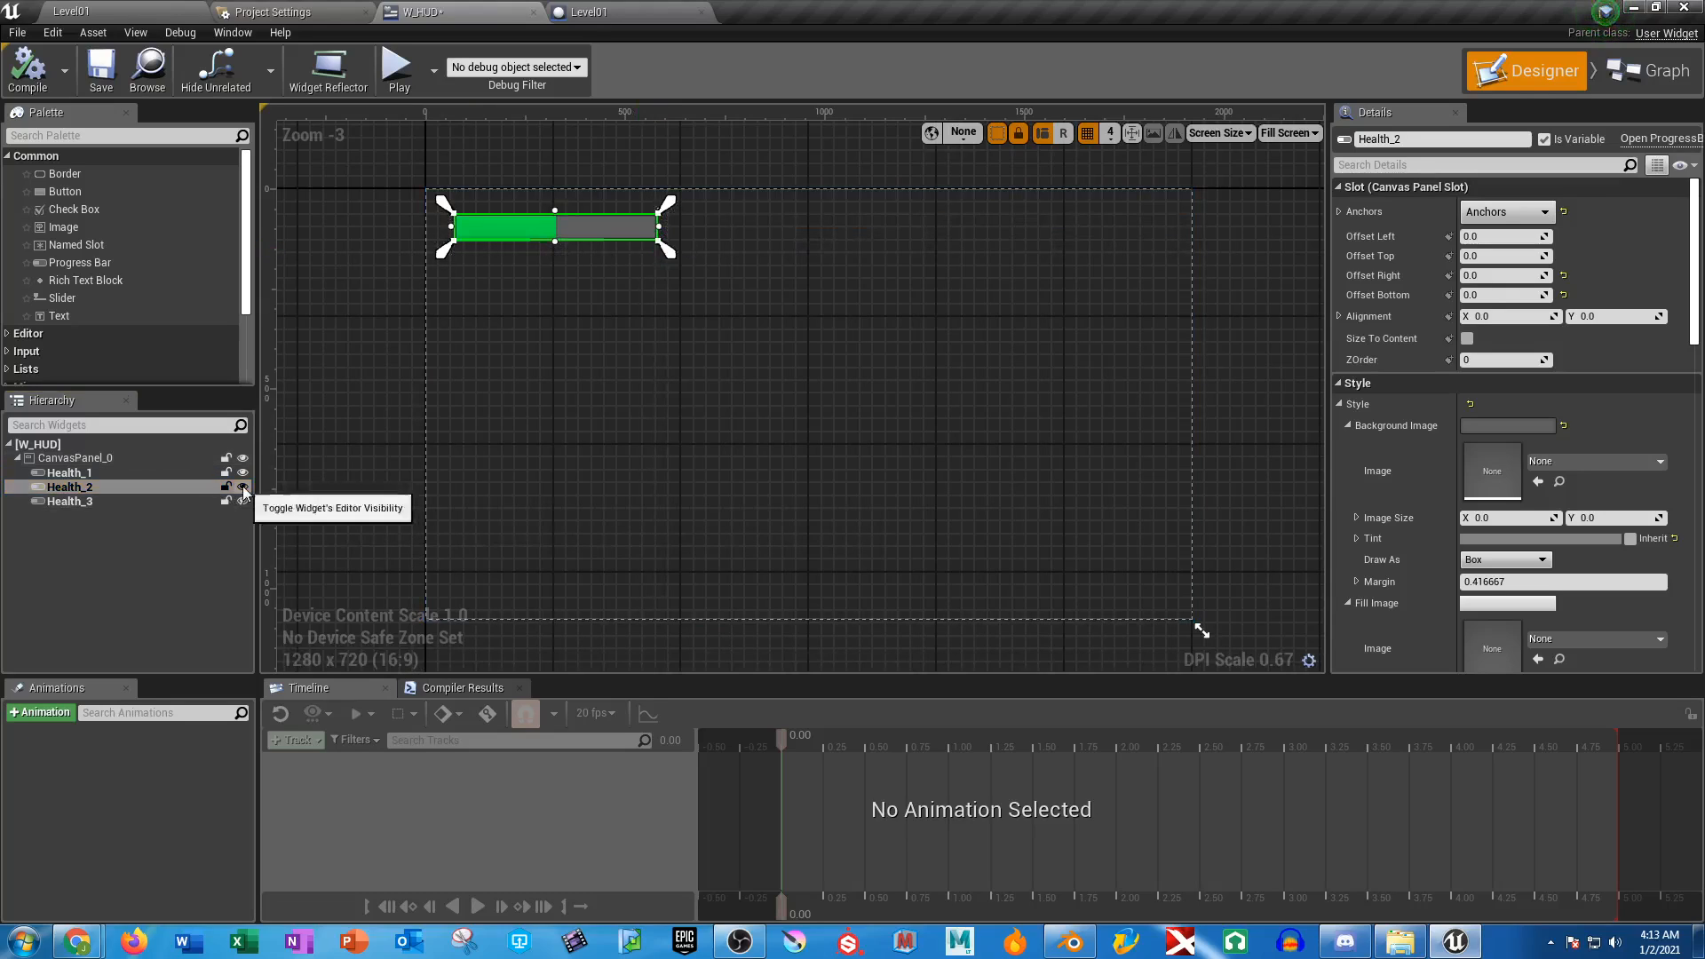
click(243, 486)
Save the W_HUD widget and play-test the level to check the health bar, and exit the preview
click(577, 229)
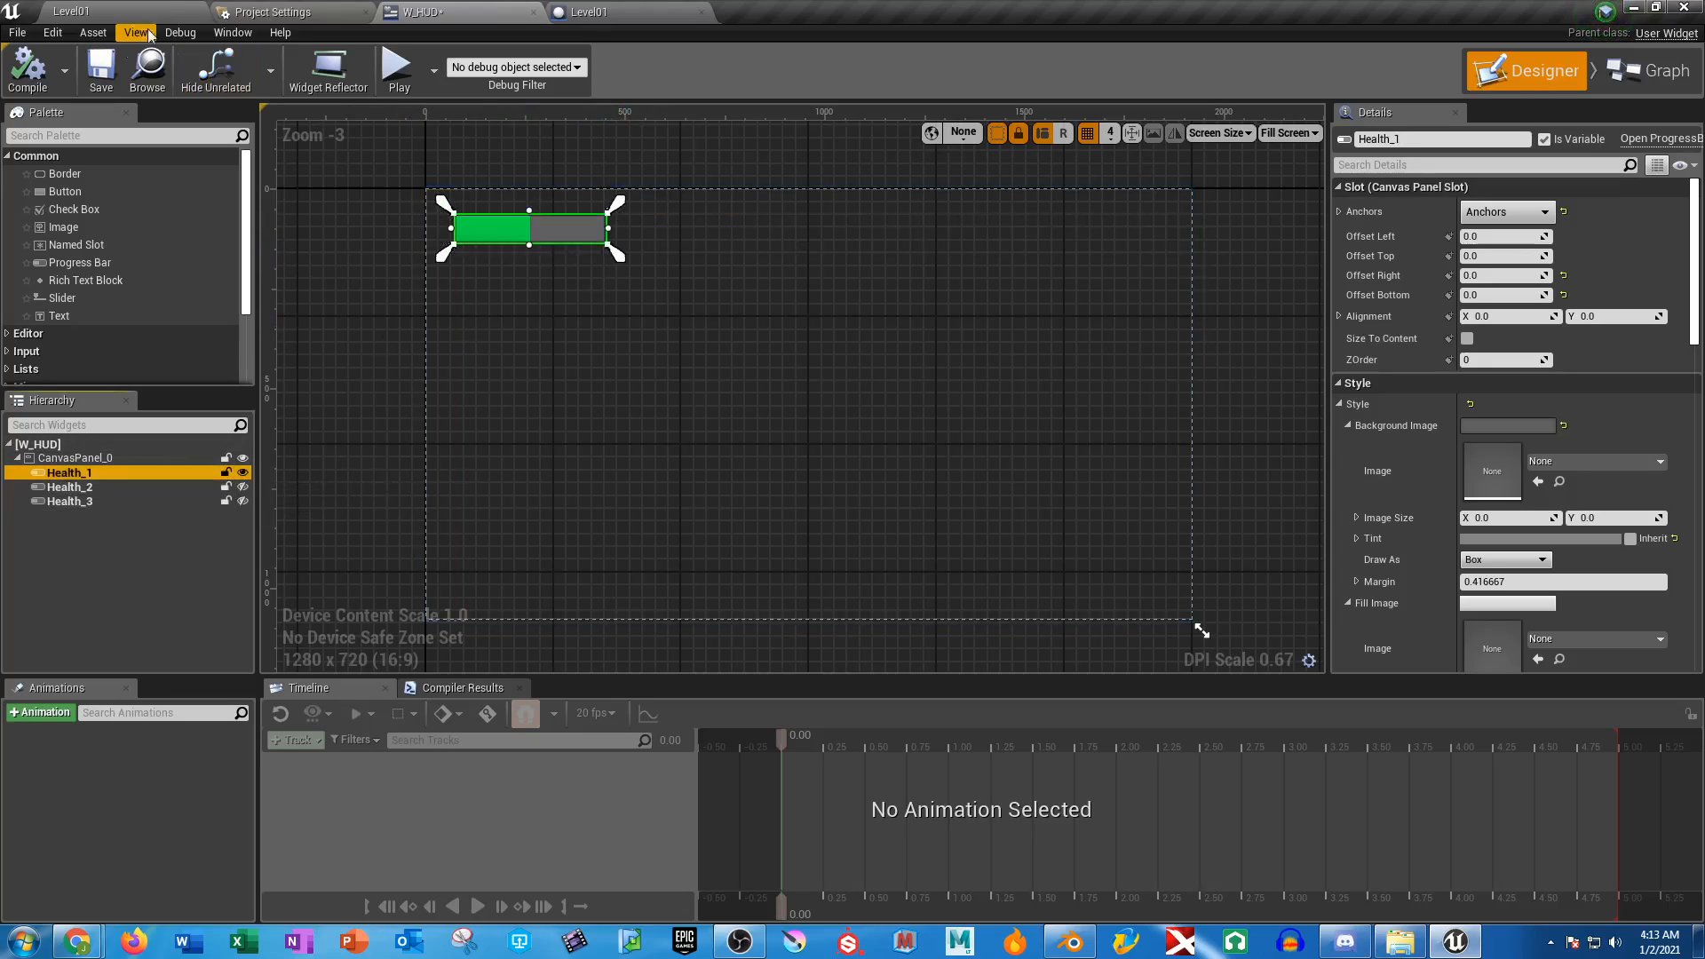
click(101, 69)
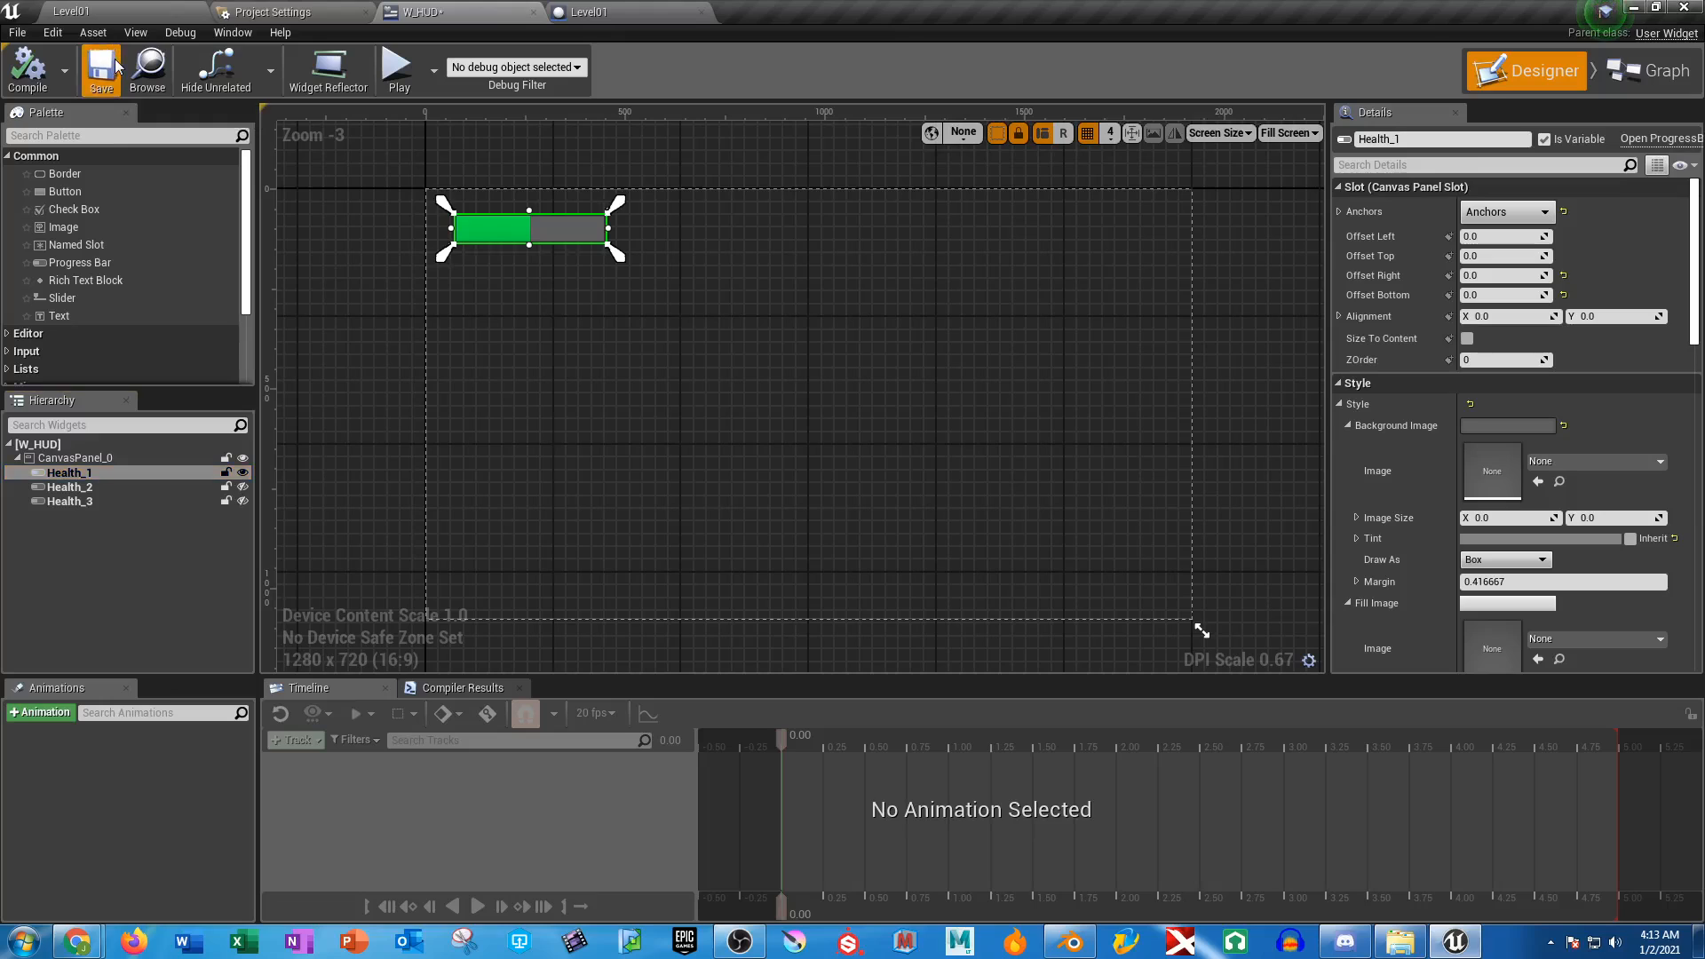
click(396, 67)
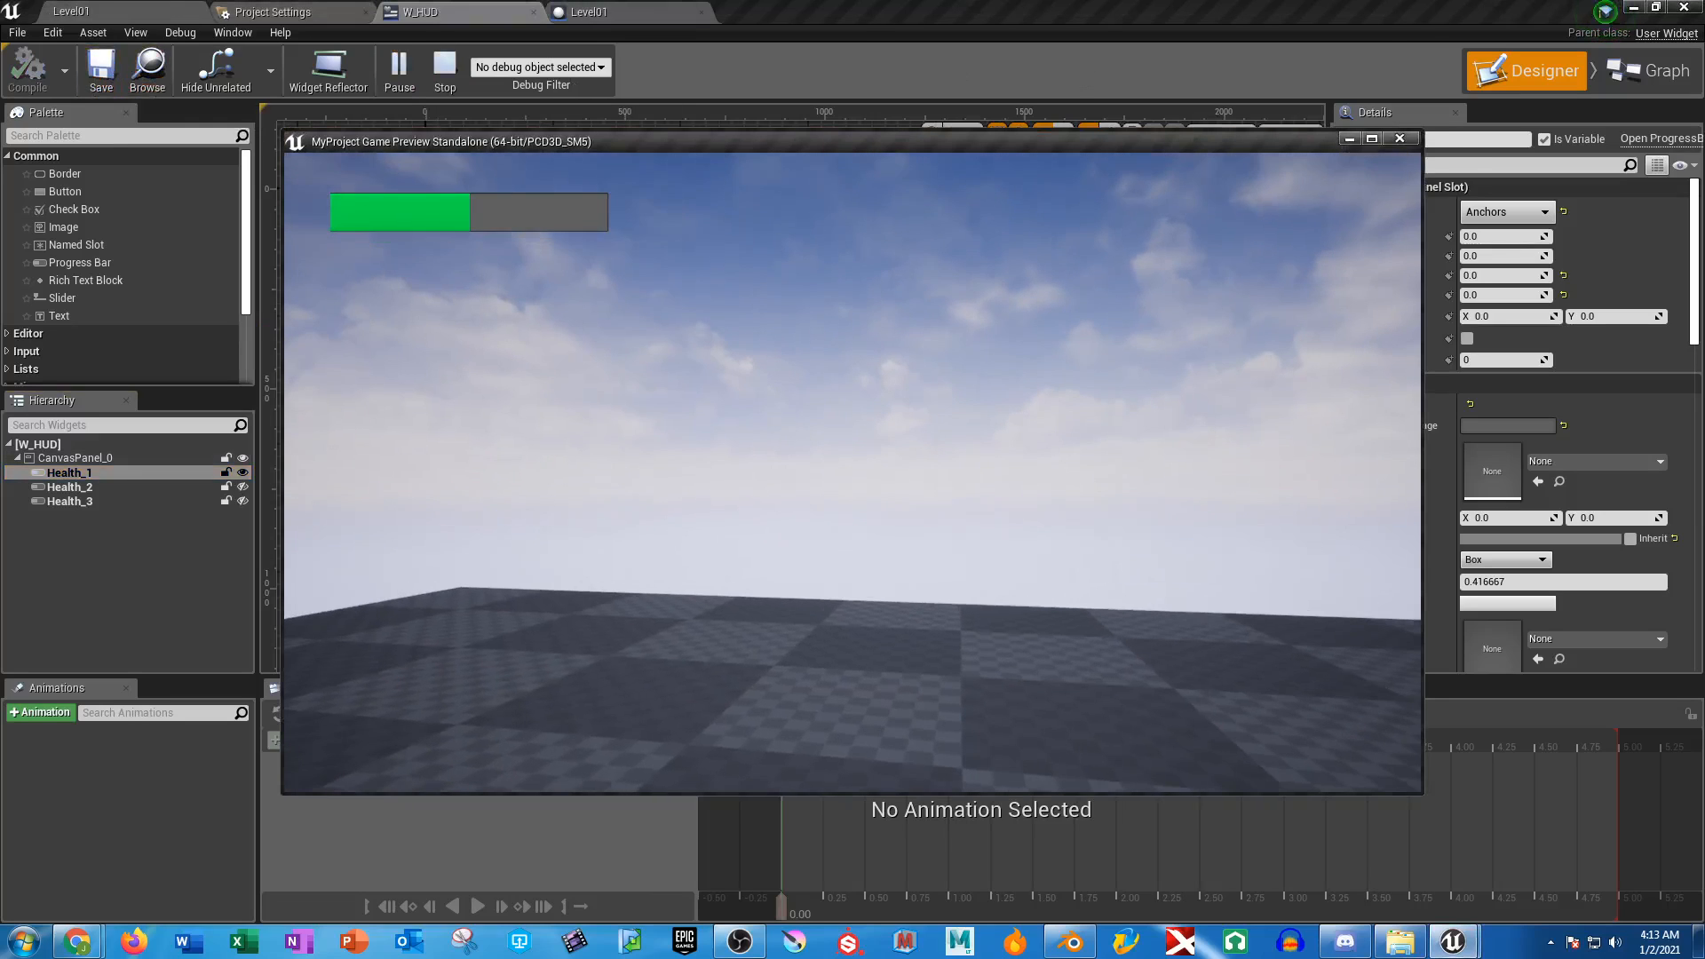
key(Escape)
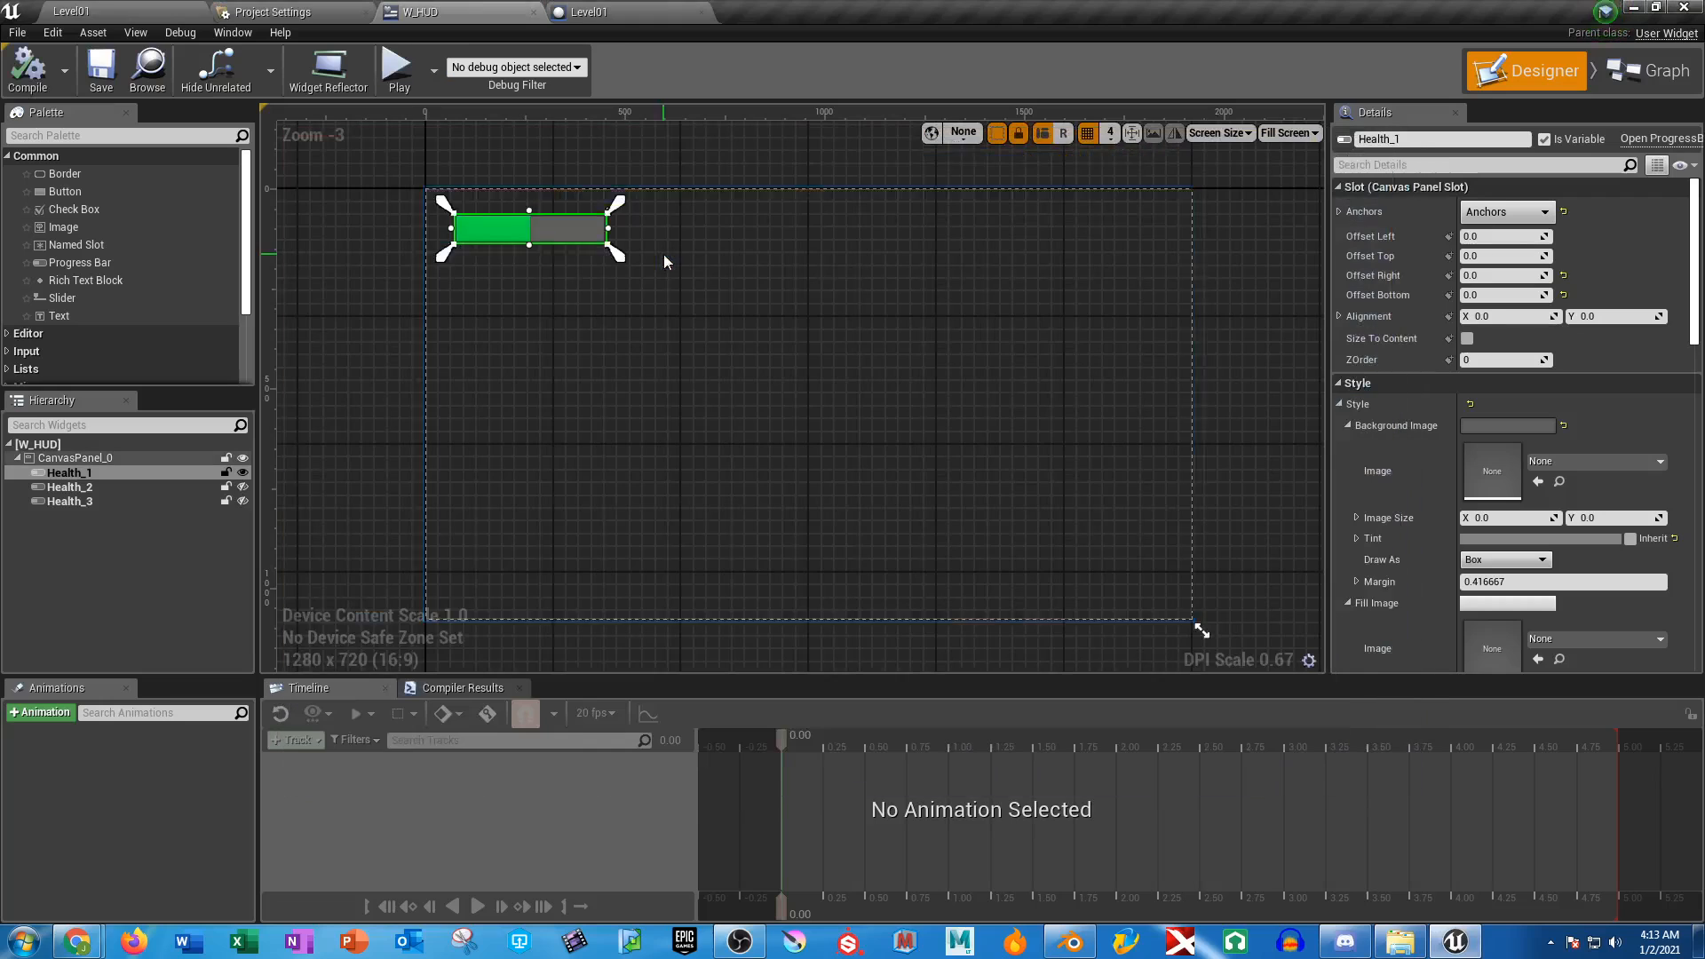
Show the Health_2 and Health_3 bars in the designer again
click(71, 486)
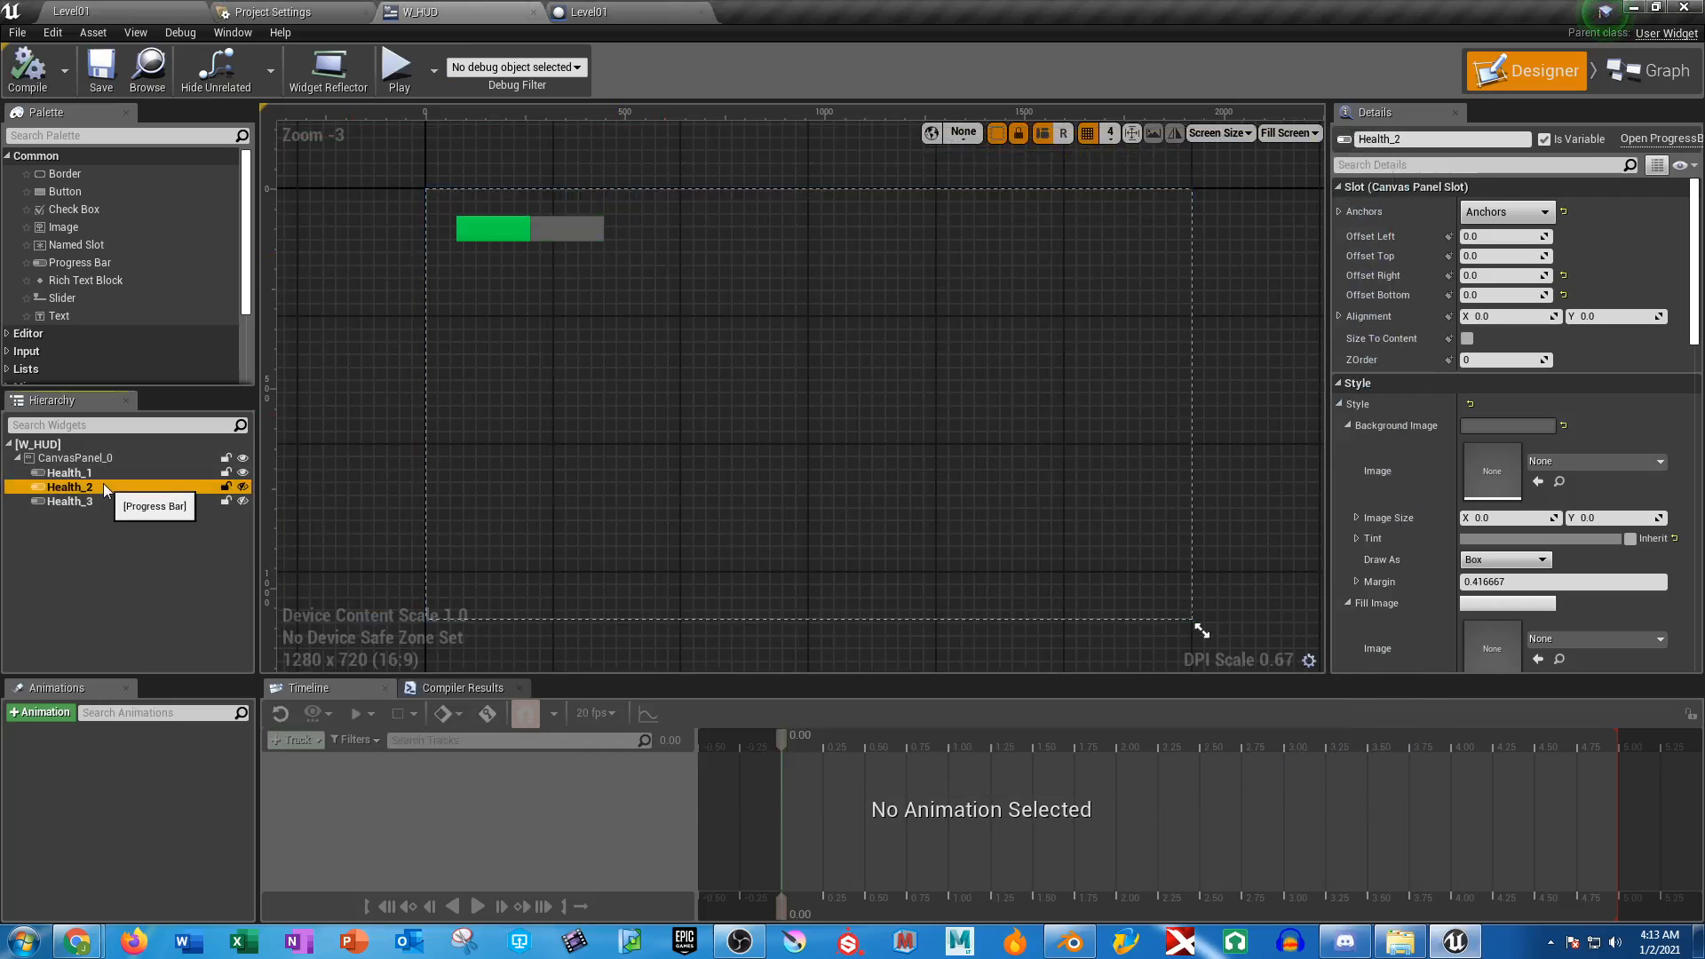
click(242, 487)
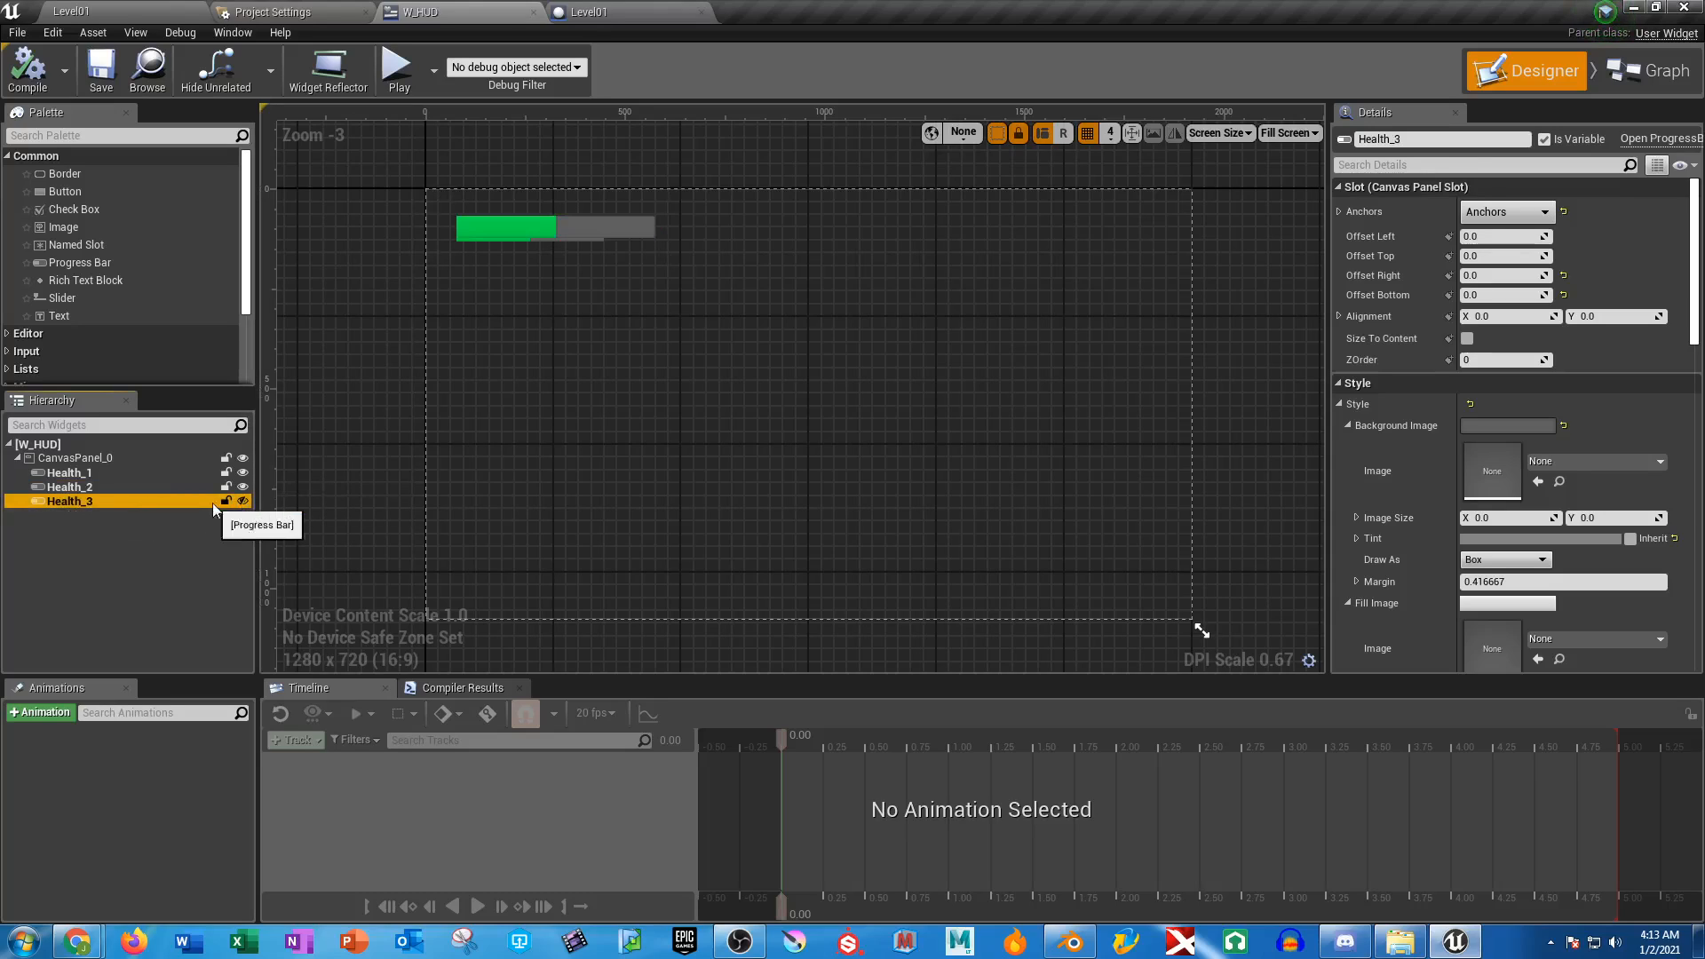
click(243, 501)
click(173, 582)
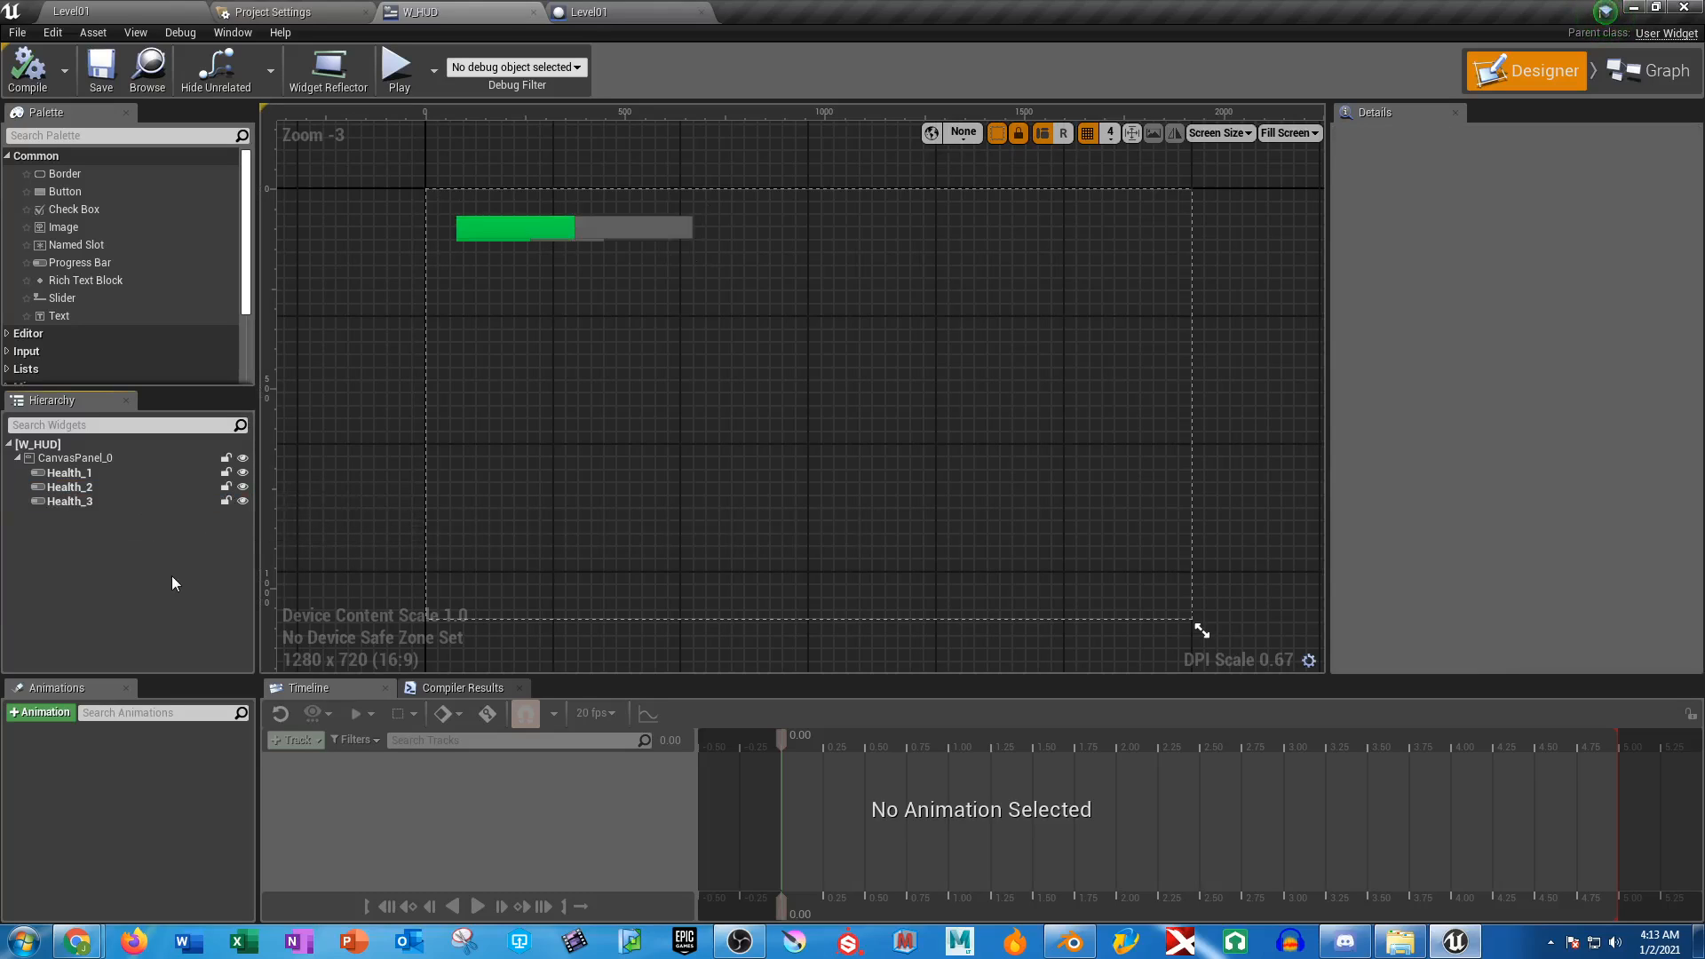
Empty the Health_1 bar by lowering its Percent, and set the Health_3 bar's Percent to 1.0
click(89, 473)
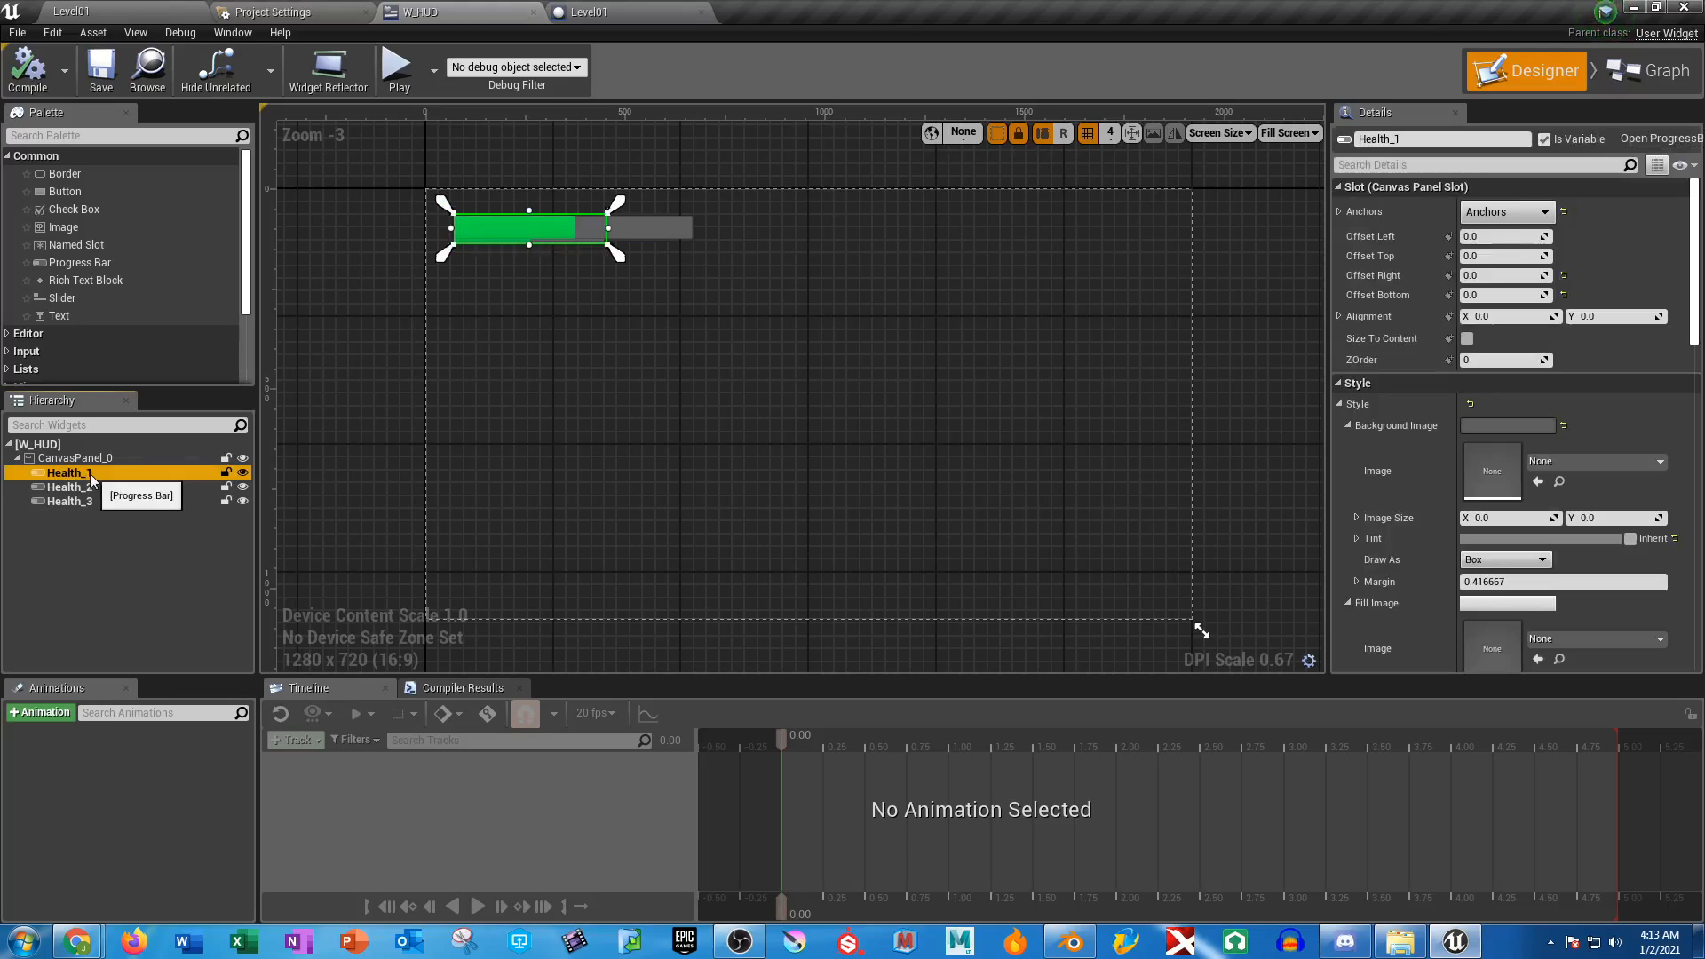
scroll(1554, 577, down, 3)
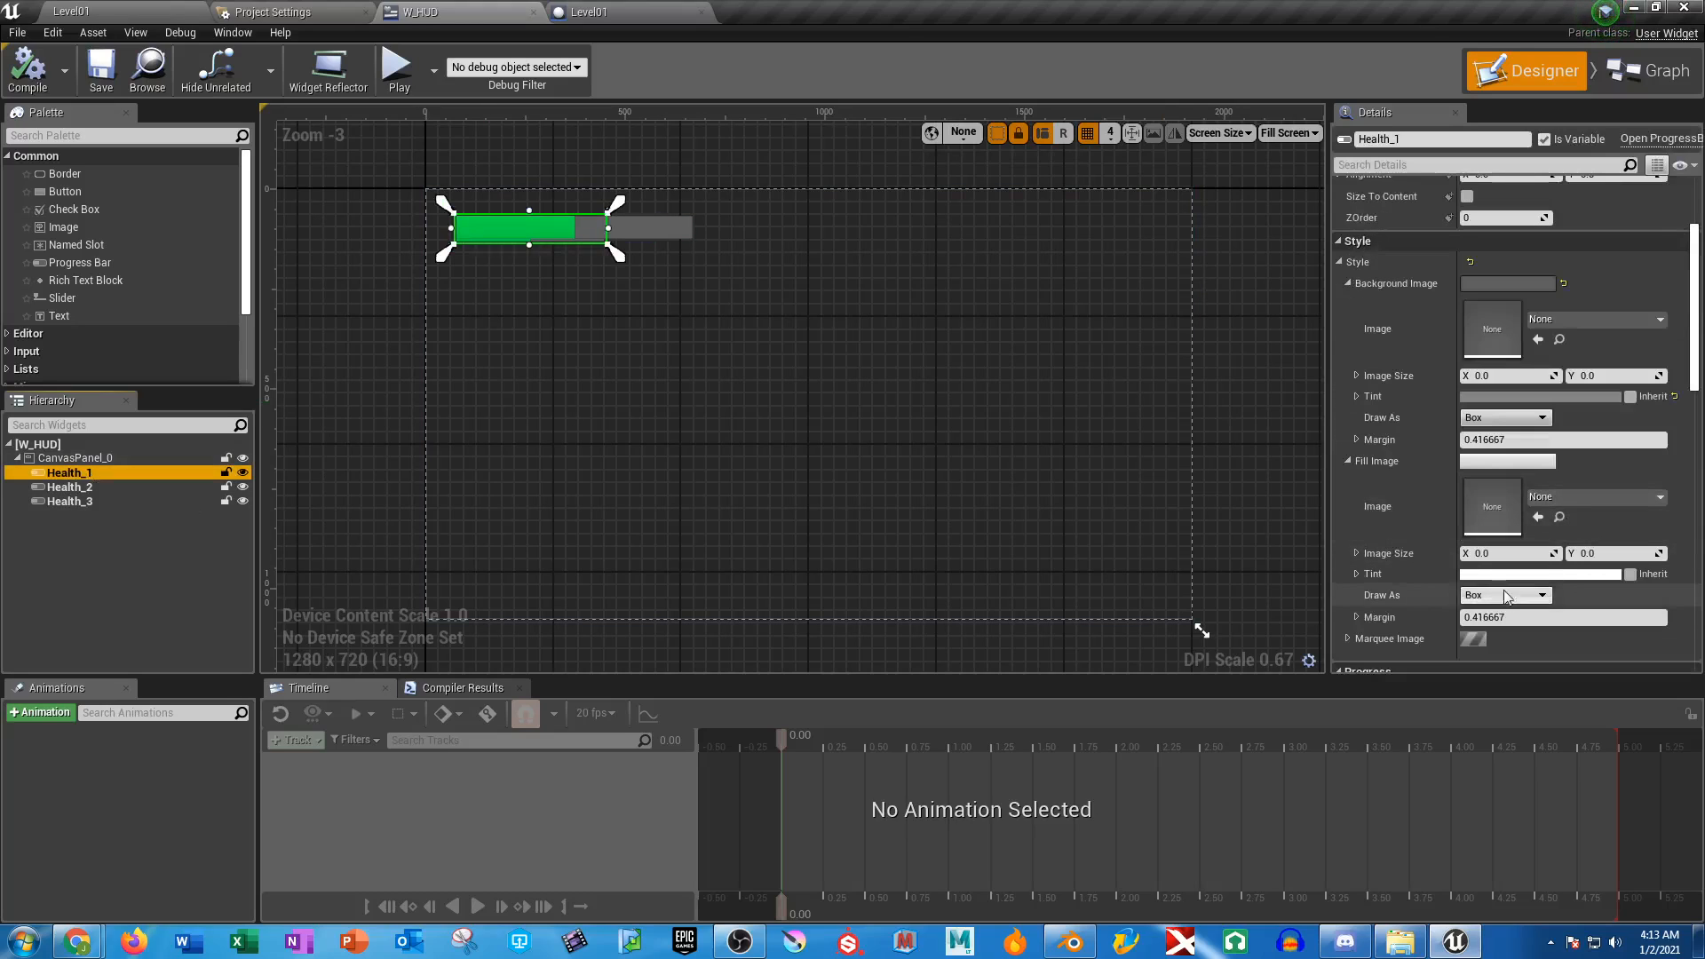
scroll(1570, 575, down, 1)
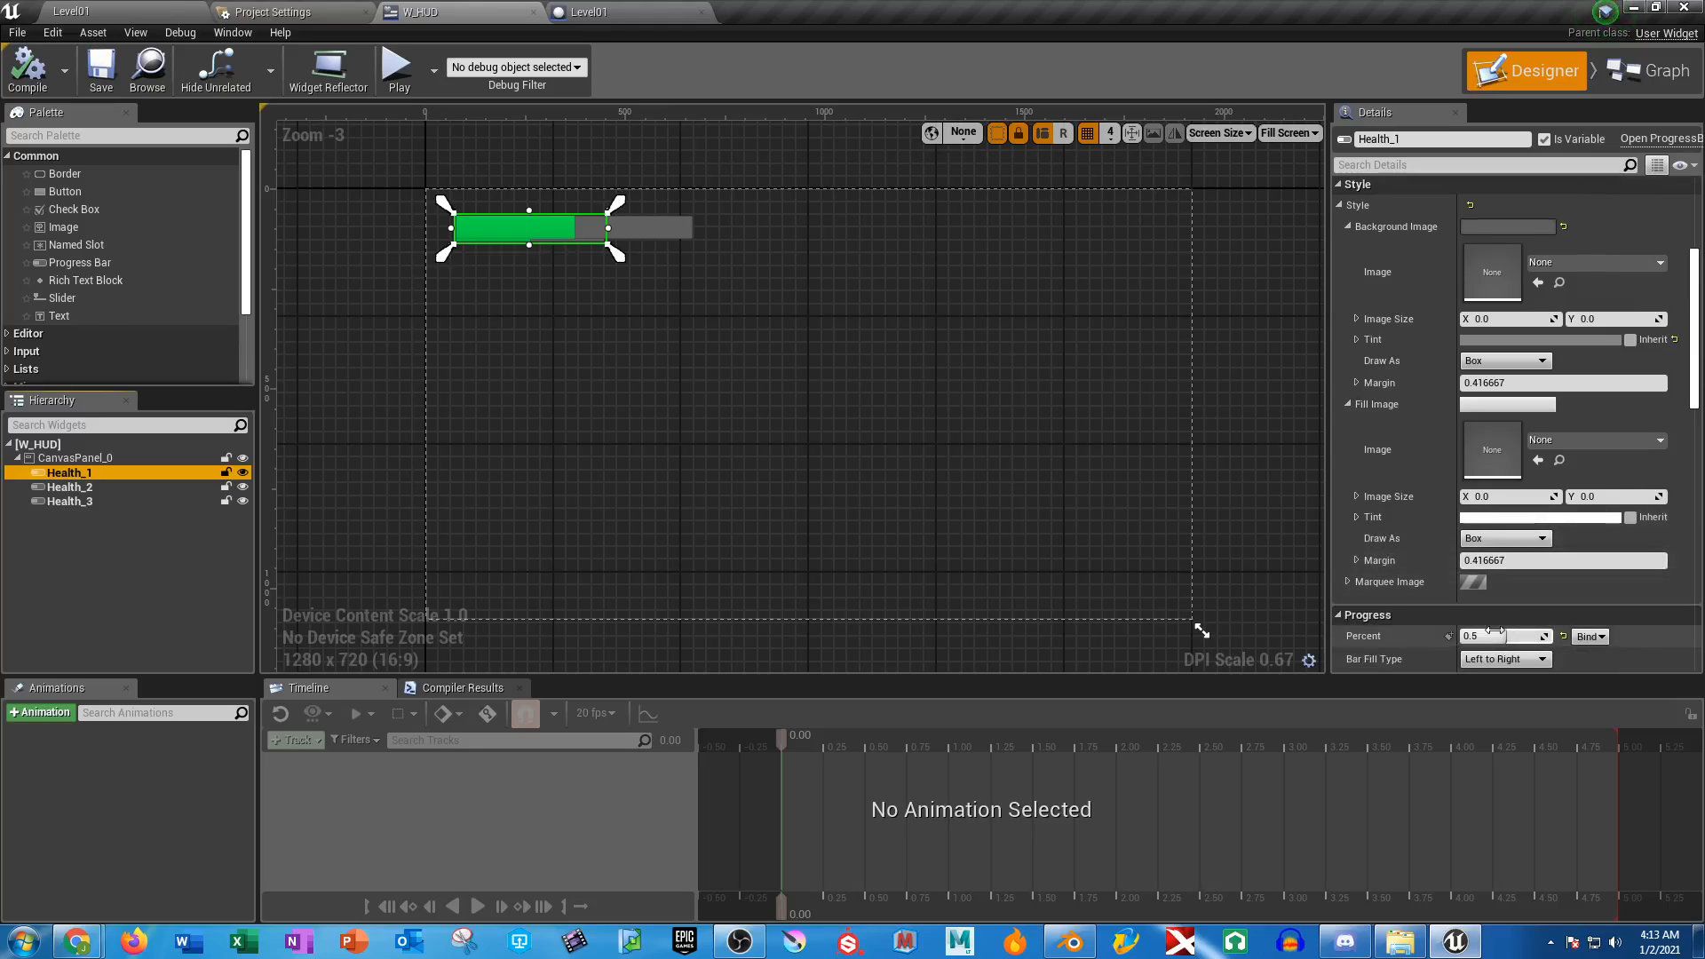
drag(1493, 636, 1459, 635)
click(85, 488)
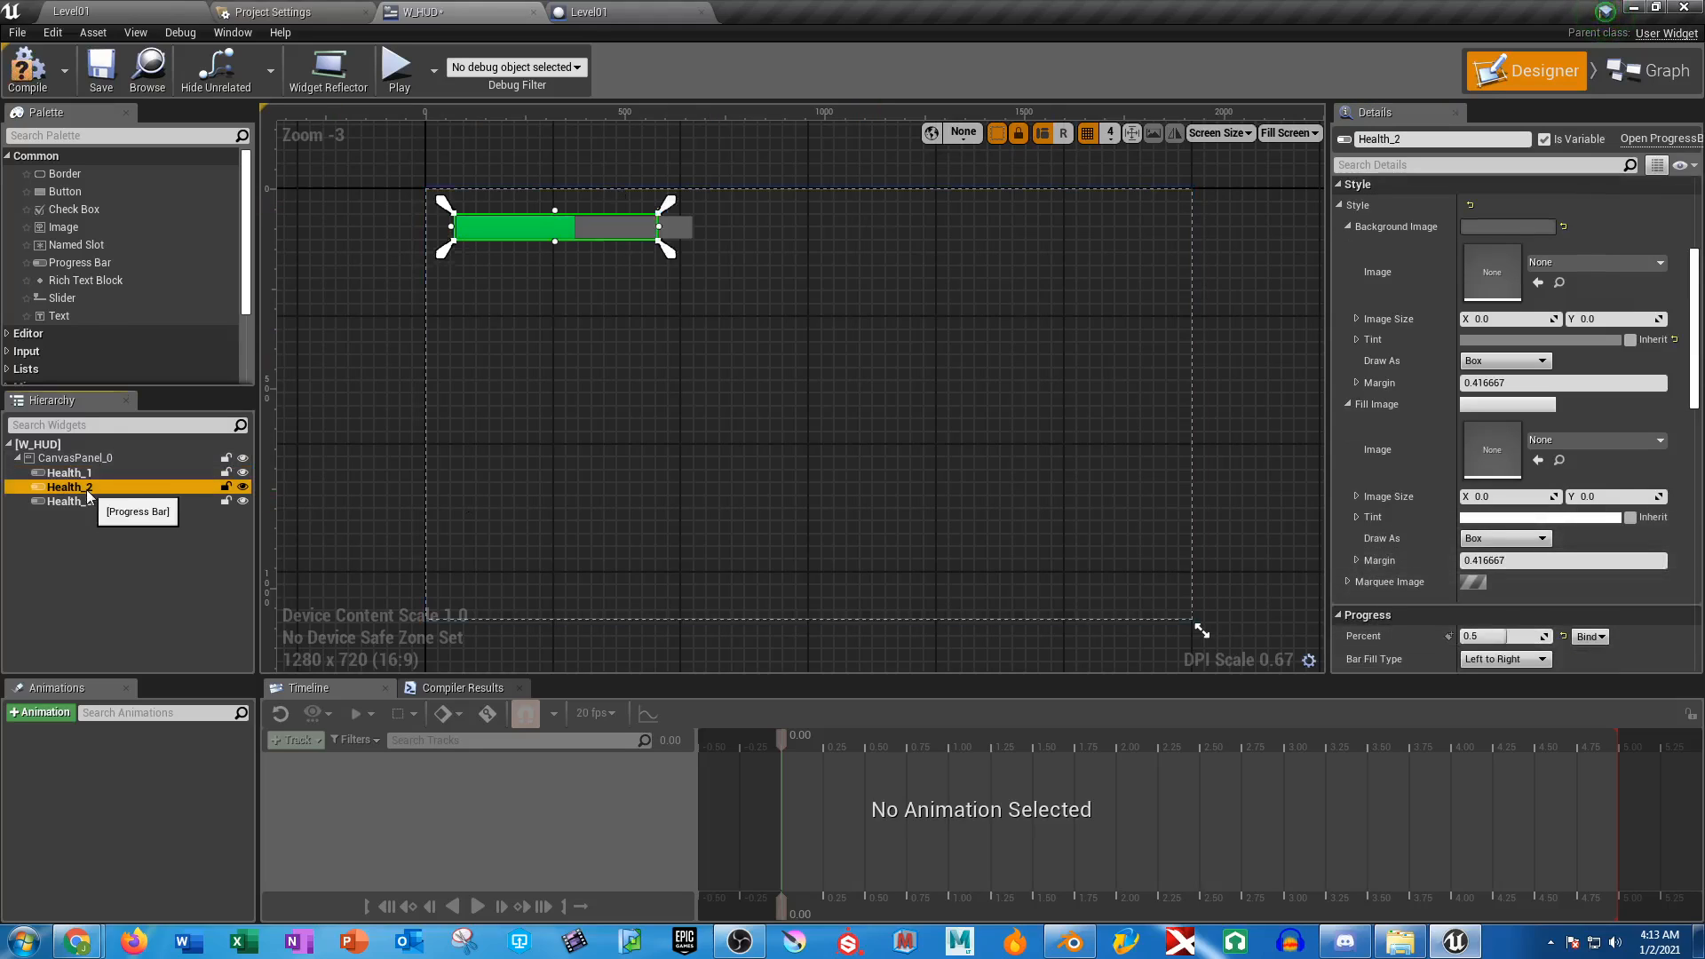
click(114, 502)
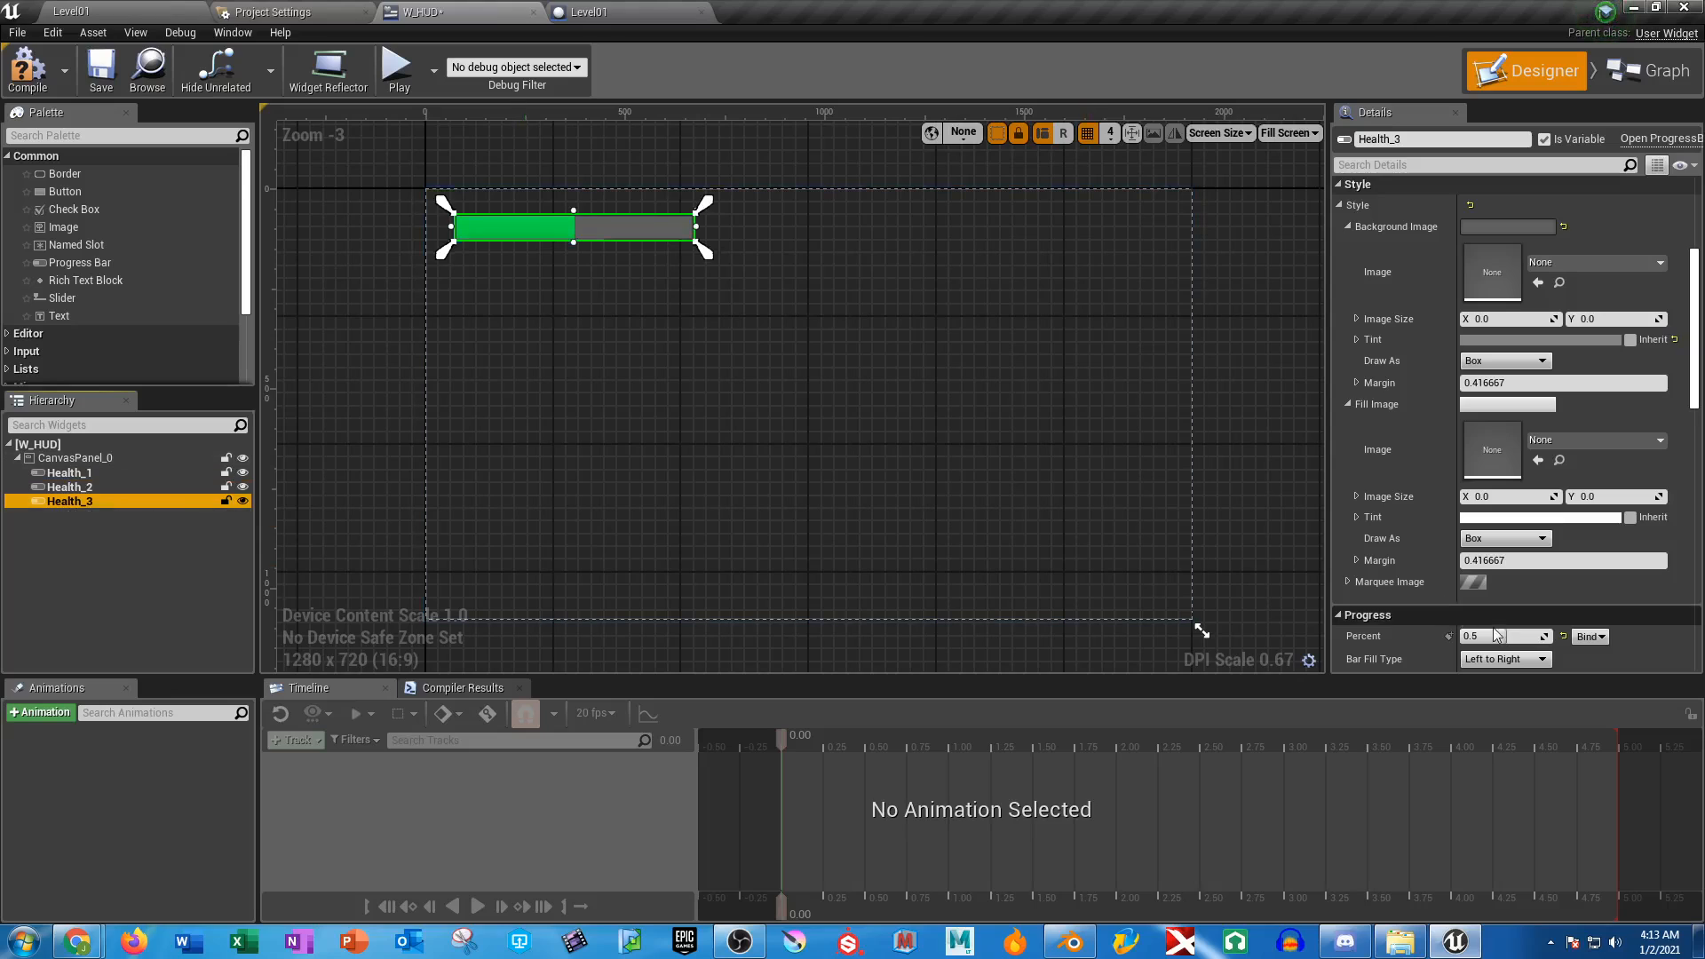
drag(1510, 636, 1552, 636)
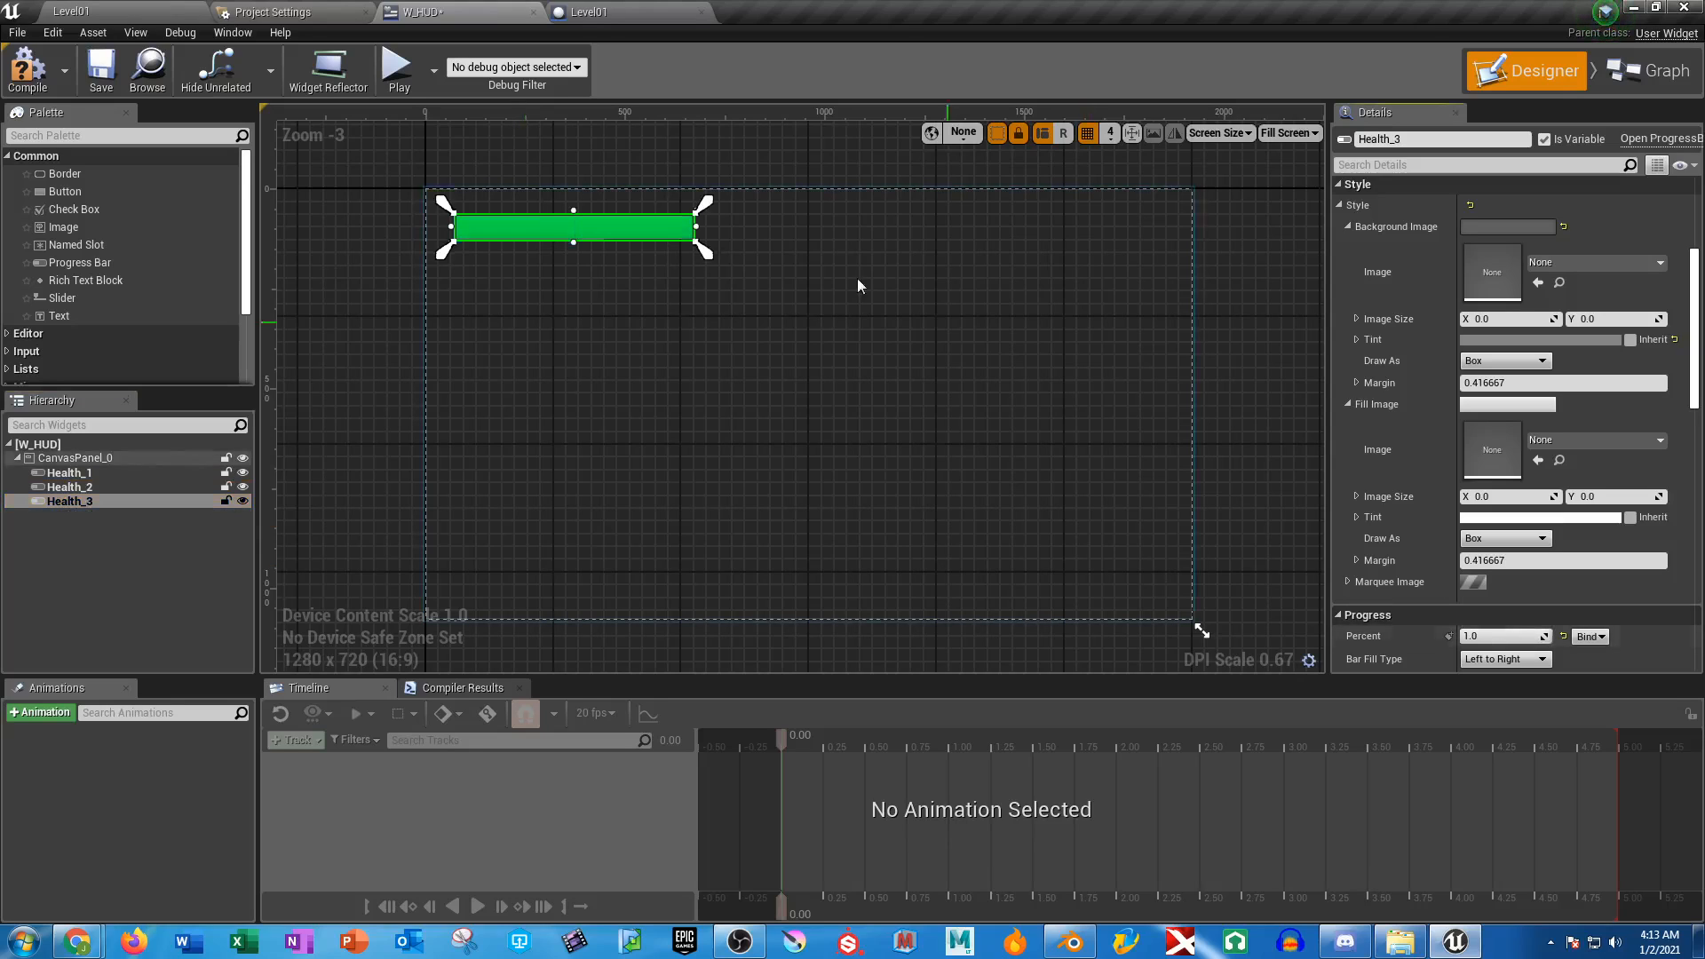
Compile and save W_HUD, and play-test the level to see how the overlapping bars display
click(28, 69)
click(96, 69)
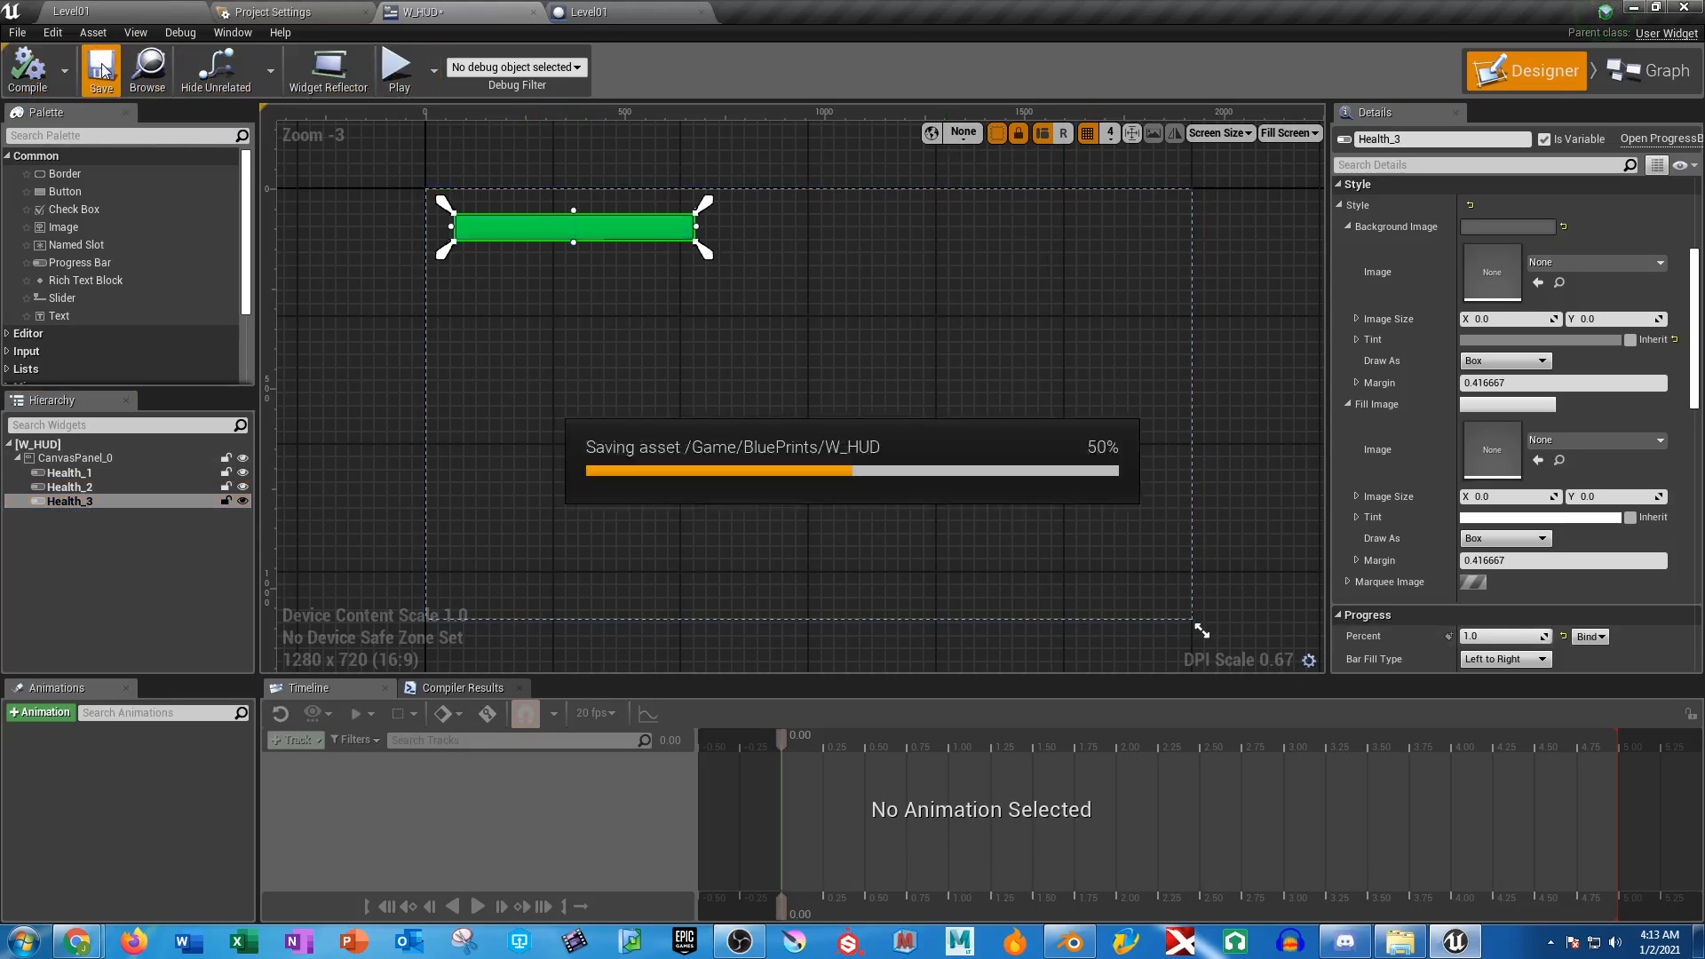
click(624, 16)
click(444, 12)
click(392, 66)
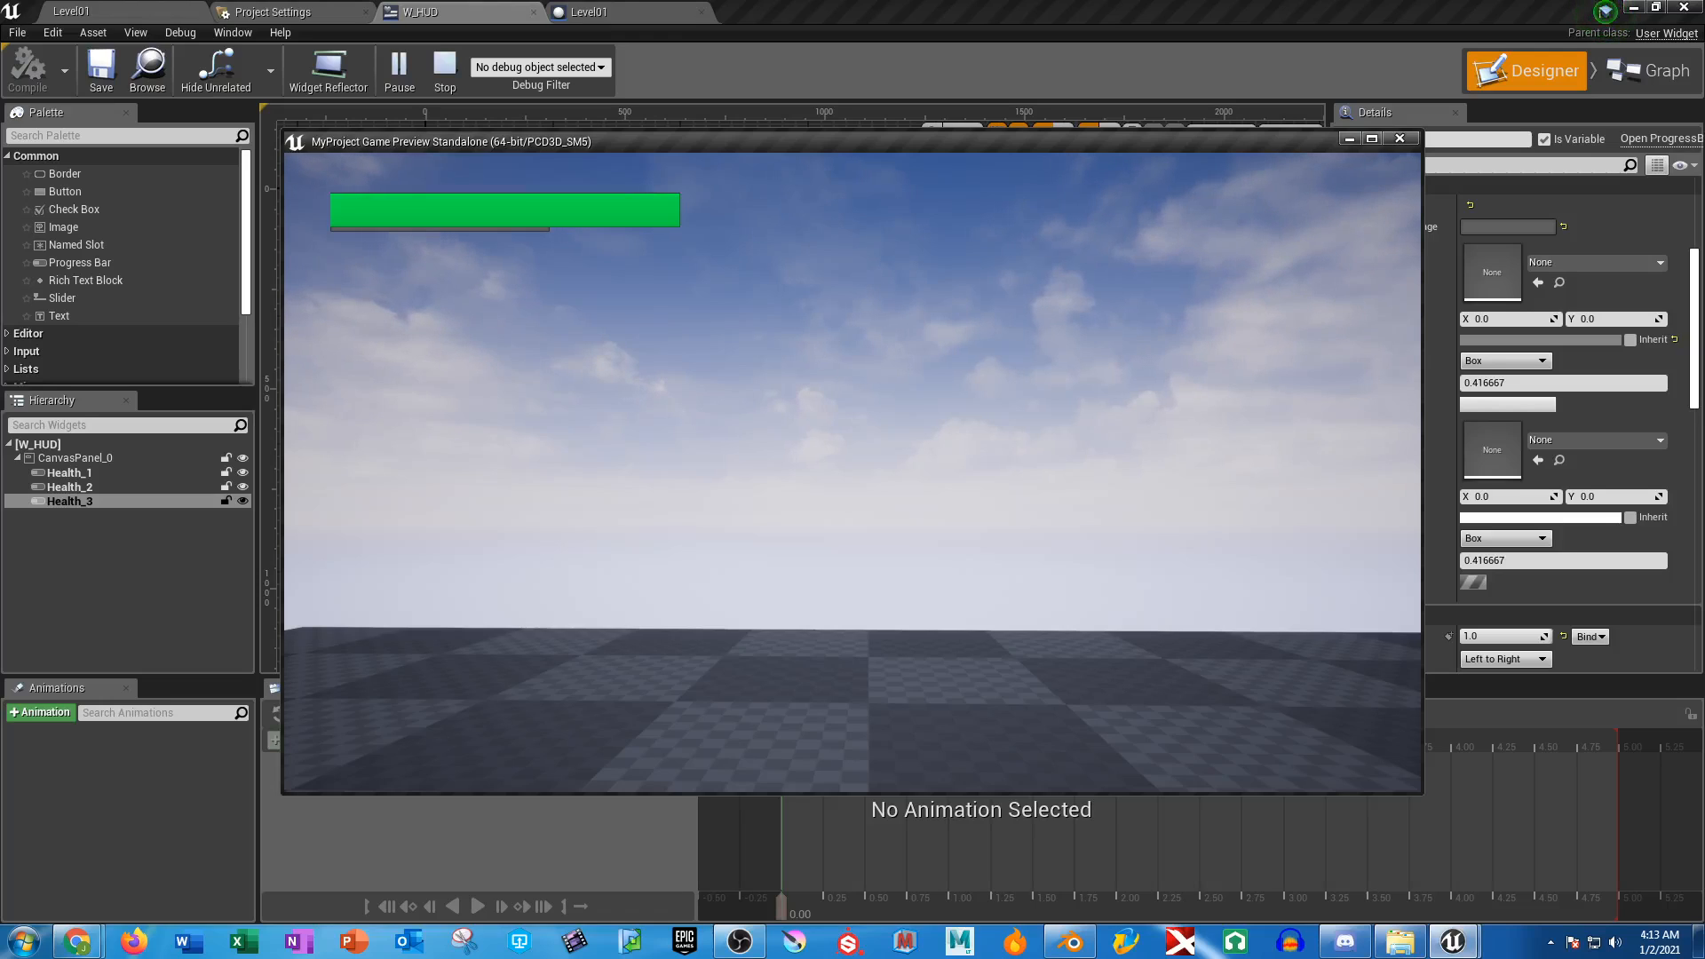
key(Escape)
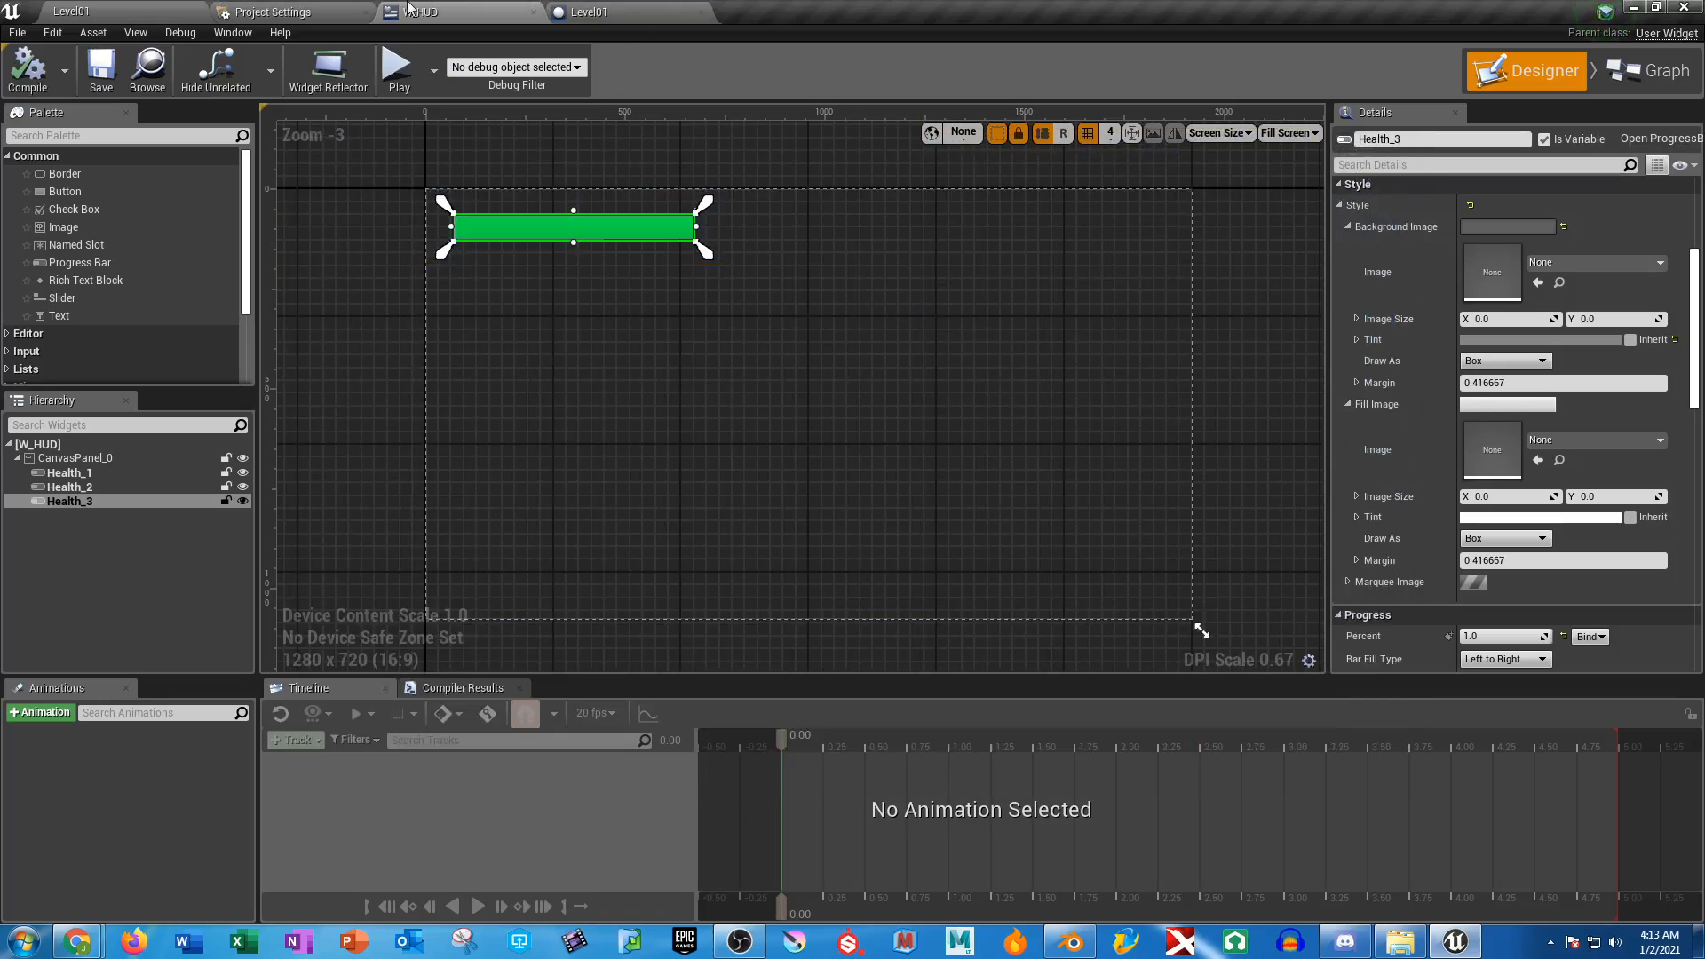
Examine the Level01 blueprint's HUD creation and pickup logic, and the overall W_HUD event graph
click(256, 11)
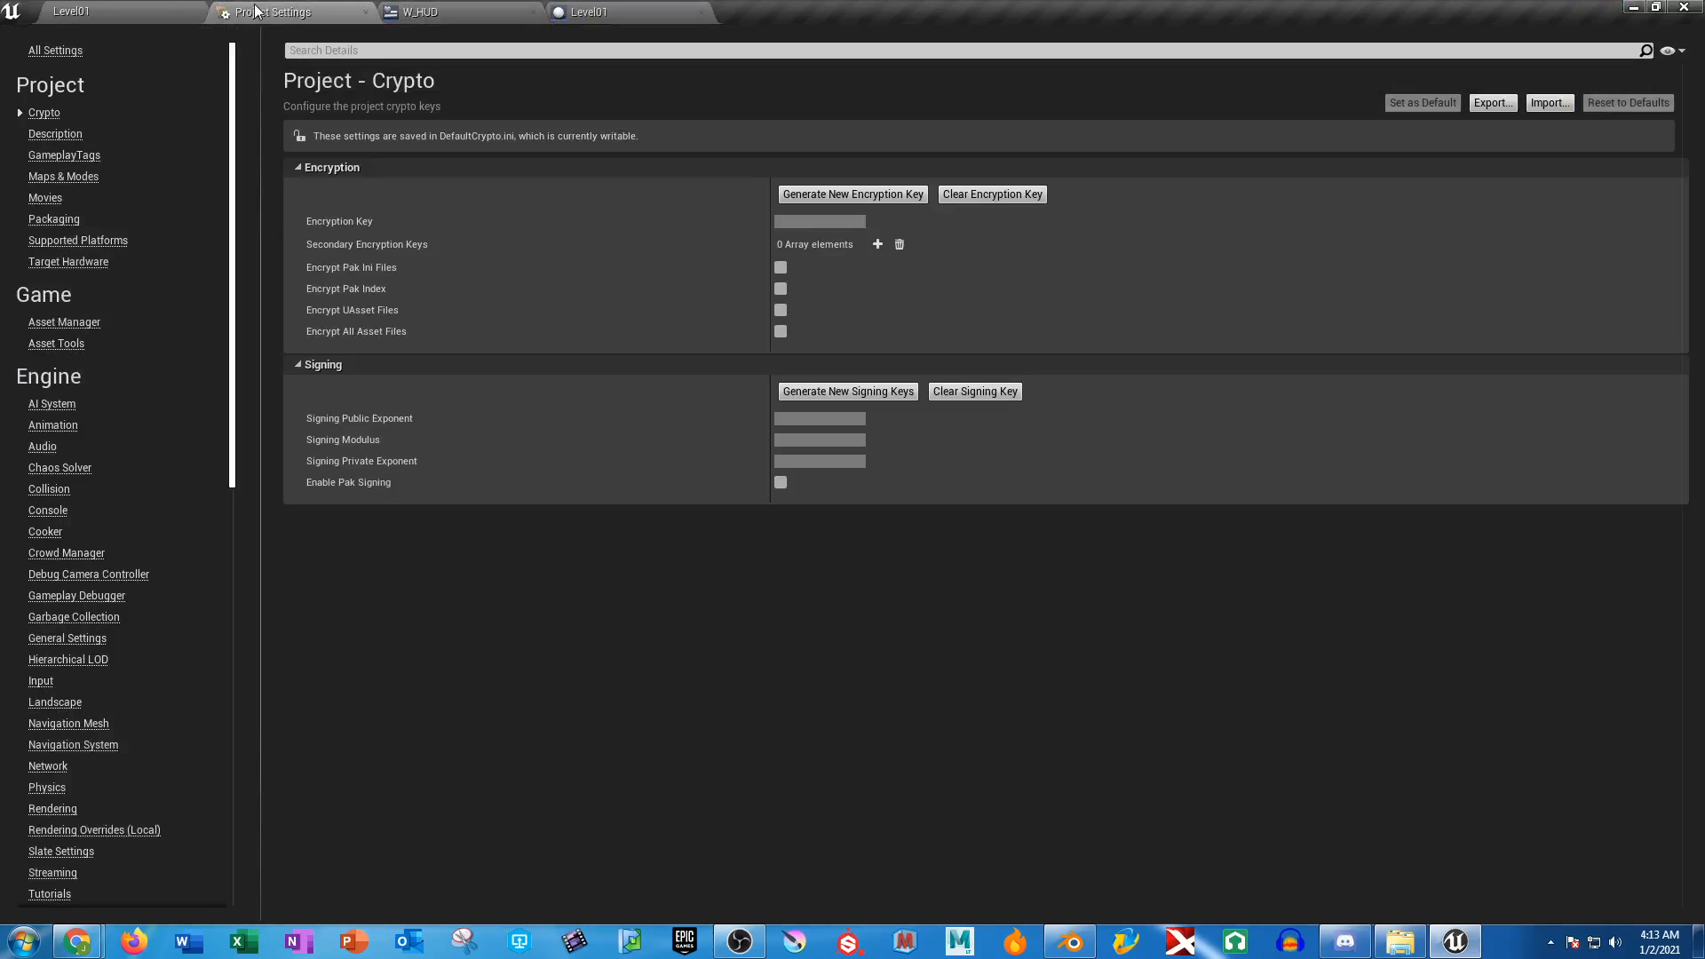
click(479, 11)
click(626, 11)
right_drag(609, 475, 1012, 459)
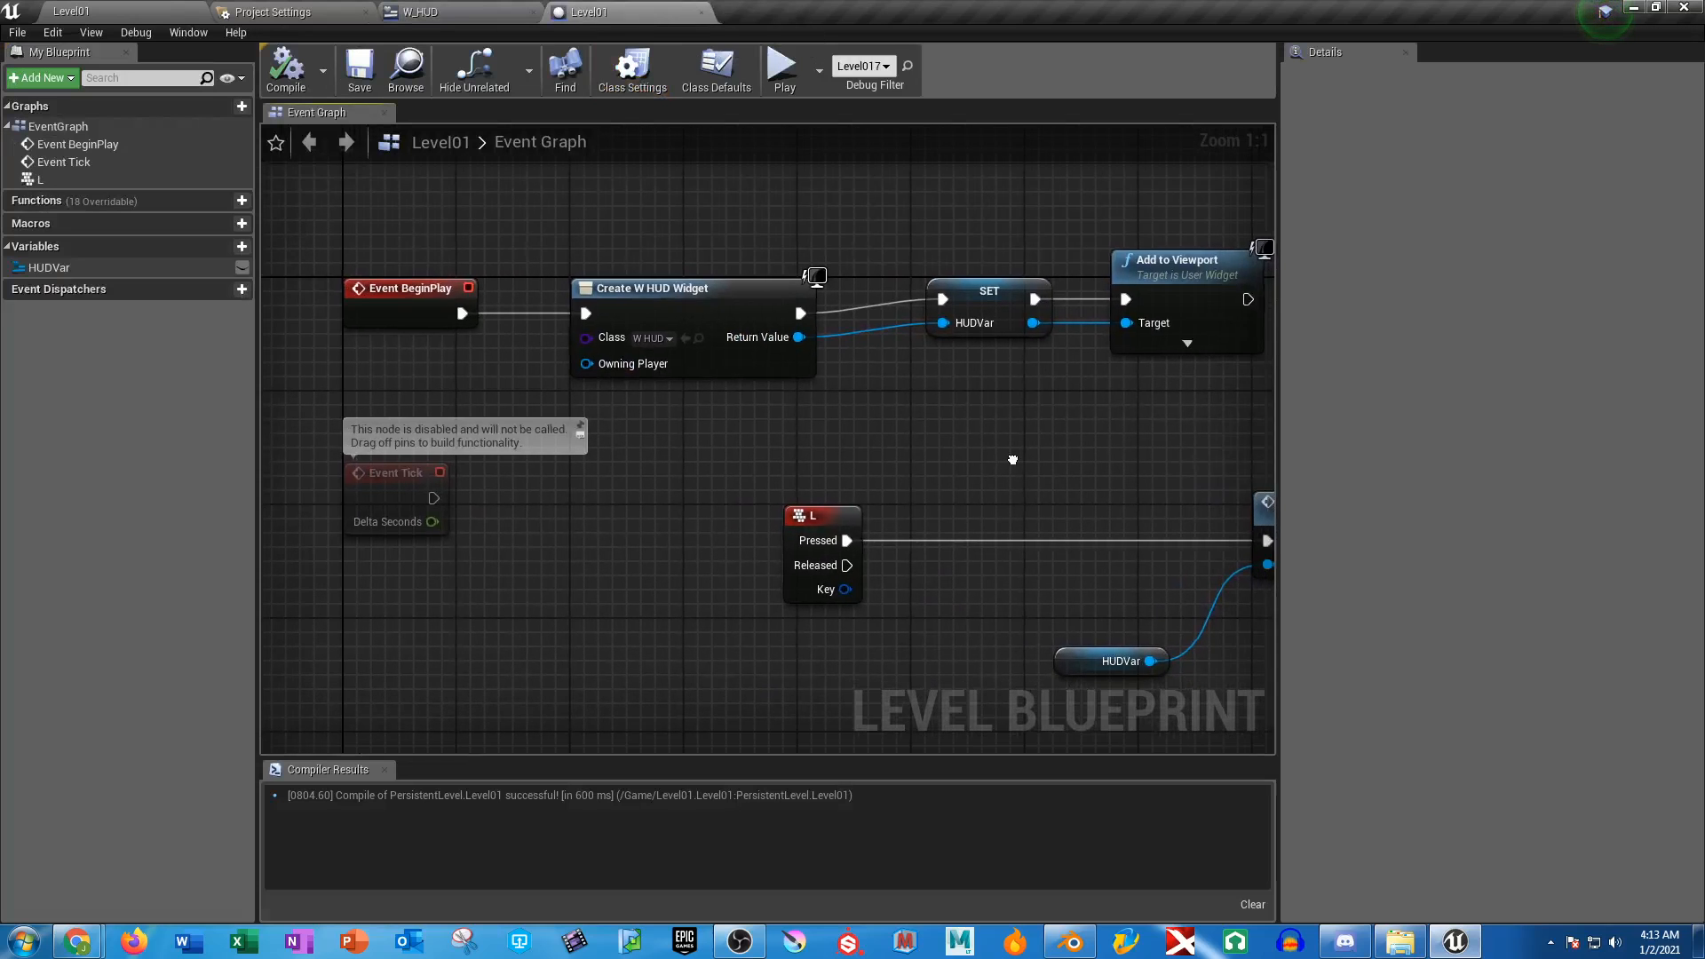
scroll(996, 418, down, 3)
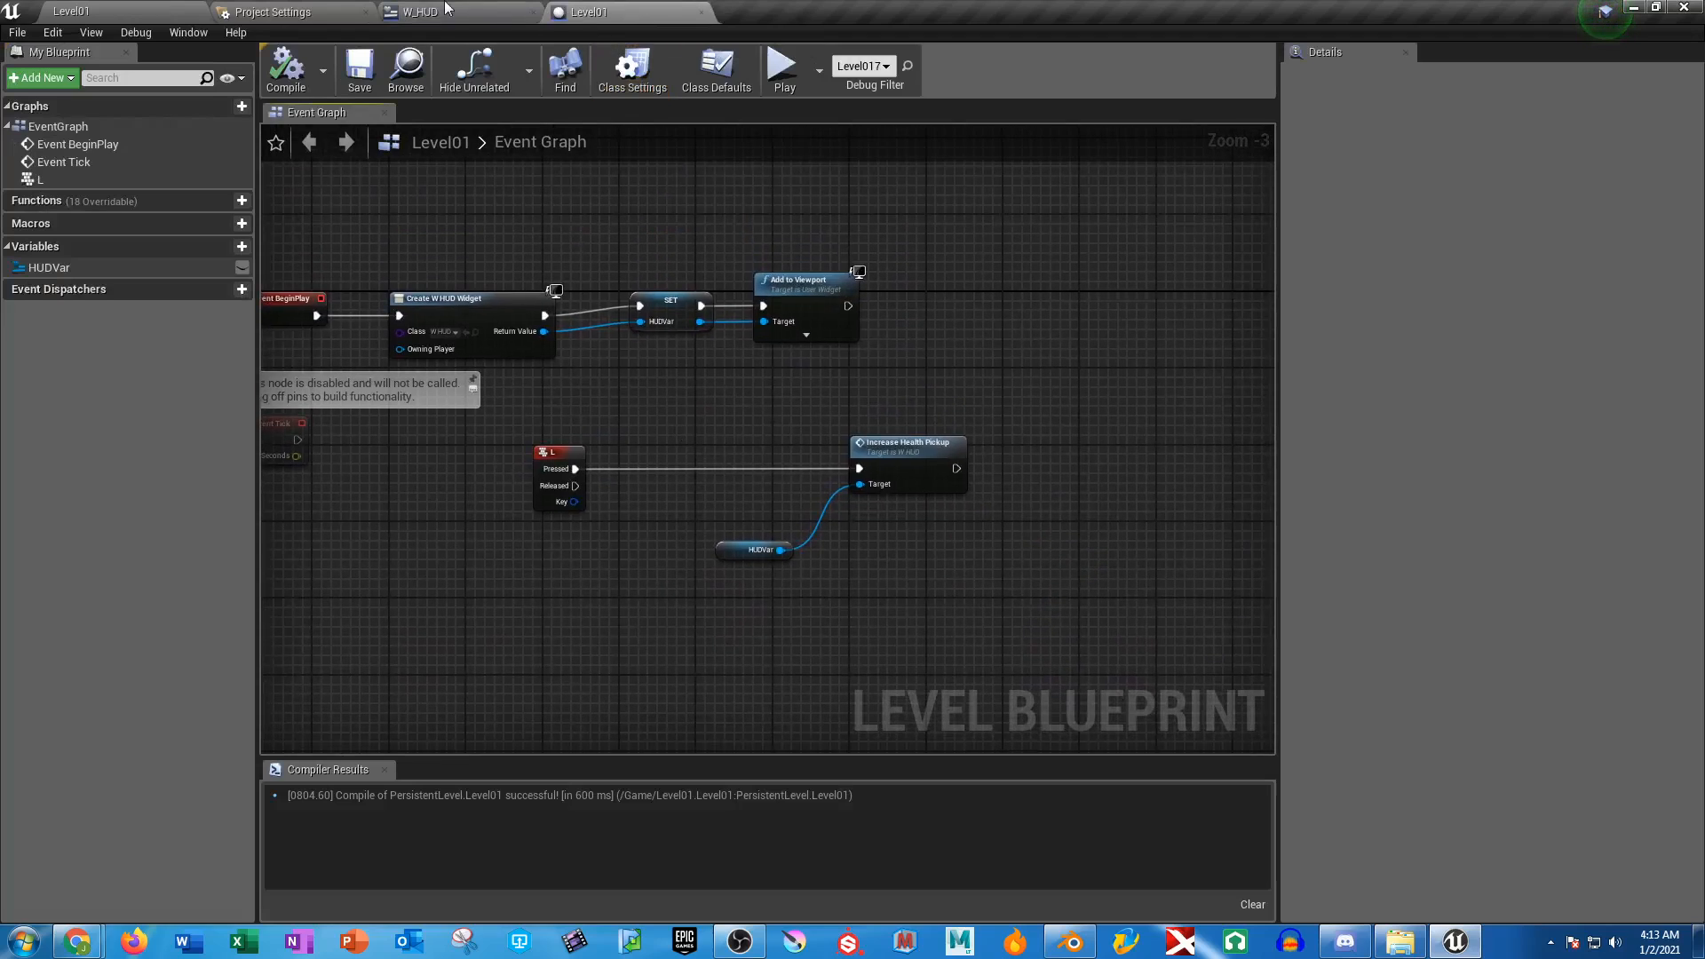
click(447, 9)
click(263, 9)
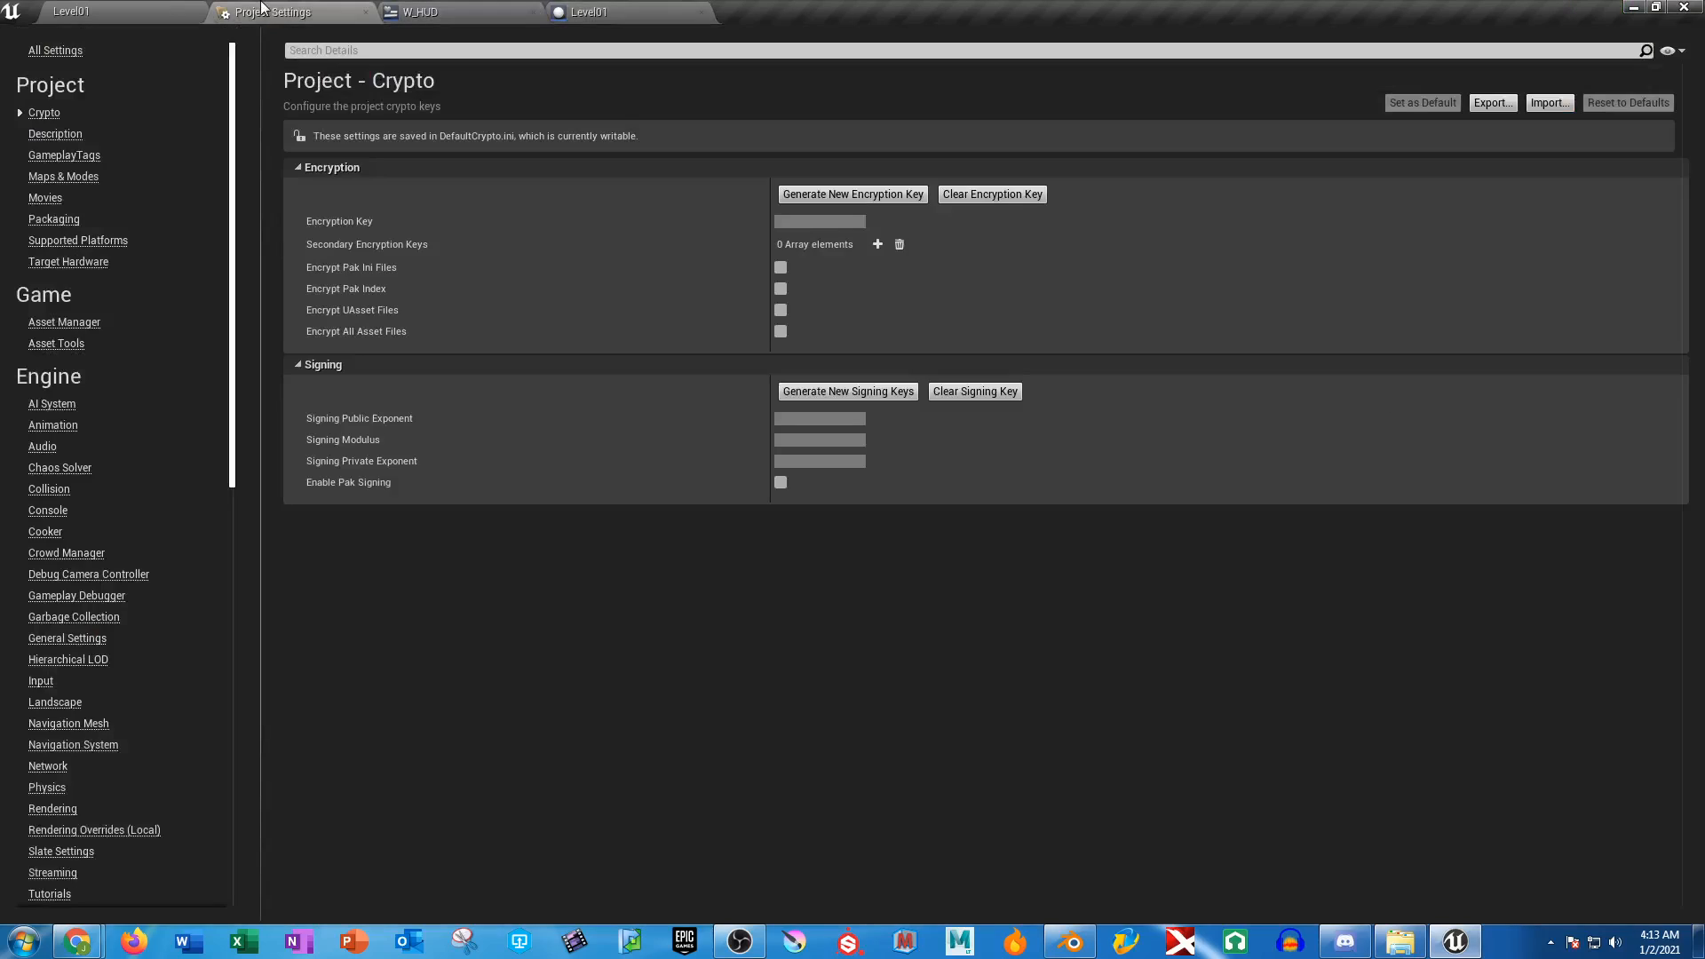
click(626, 11)
click(461, 12)
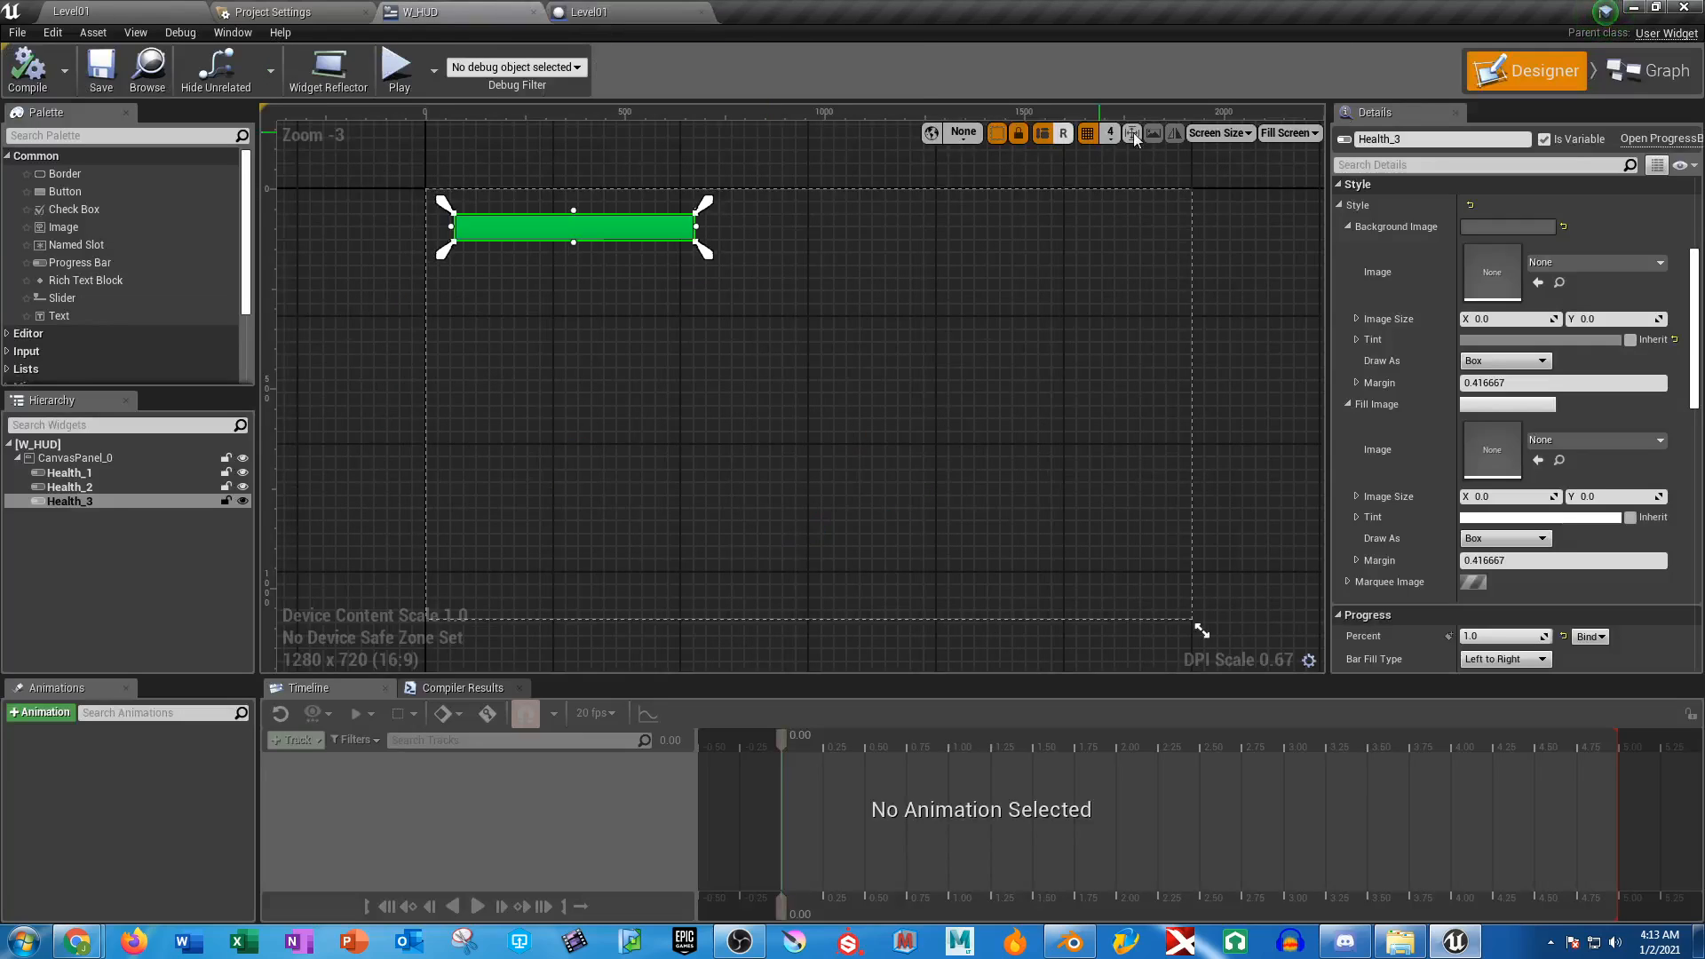
click(1642, 89)
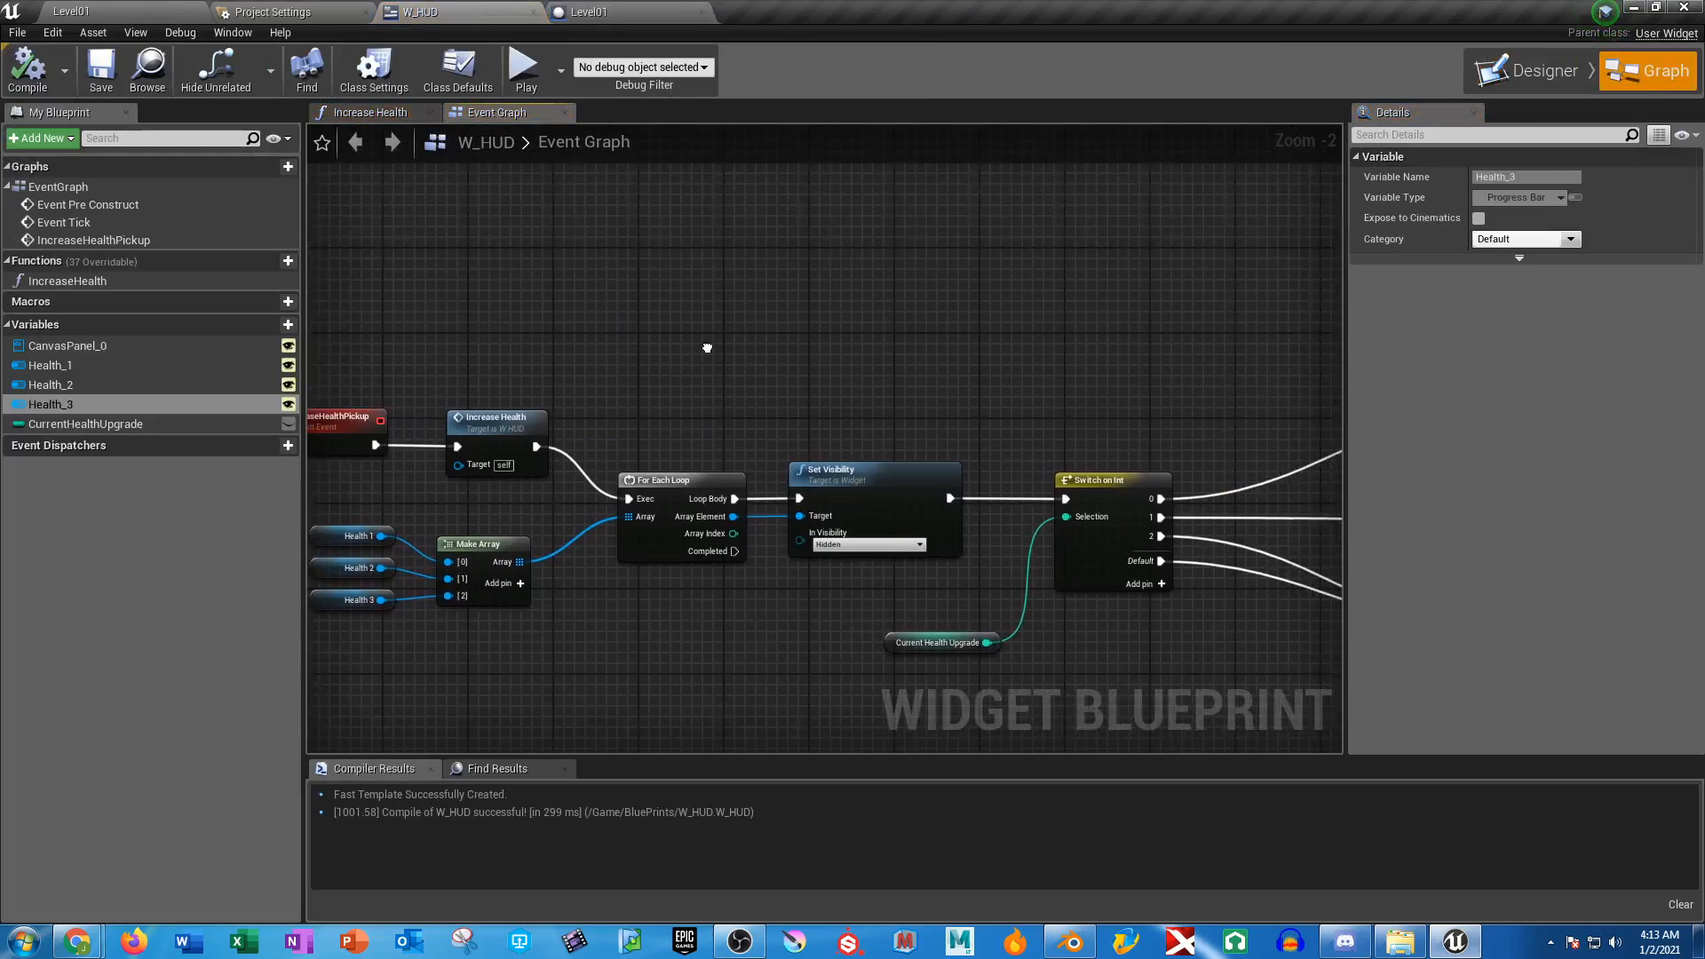
scroll(630, 382, down, 4)
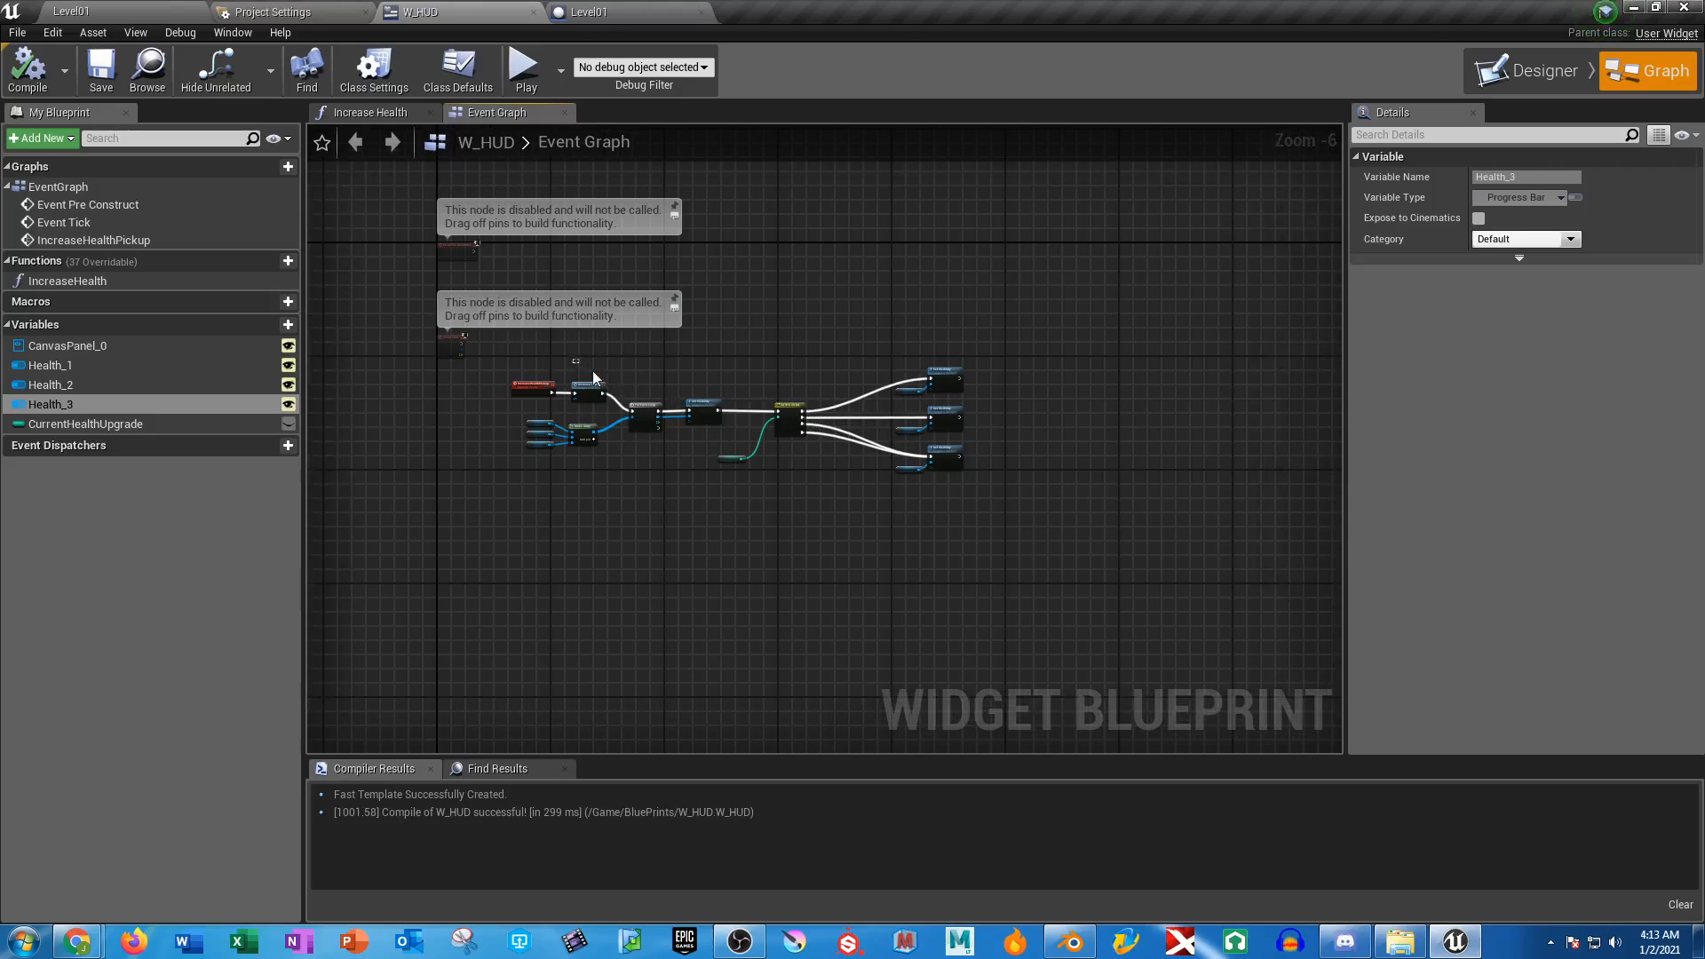
key(ctrl+a)
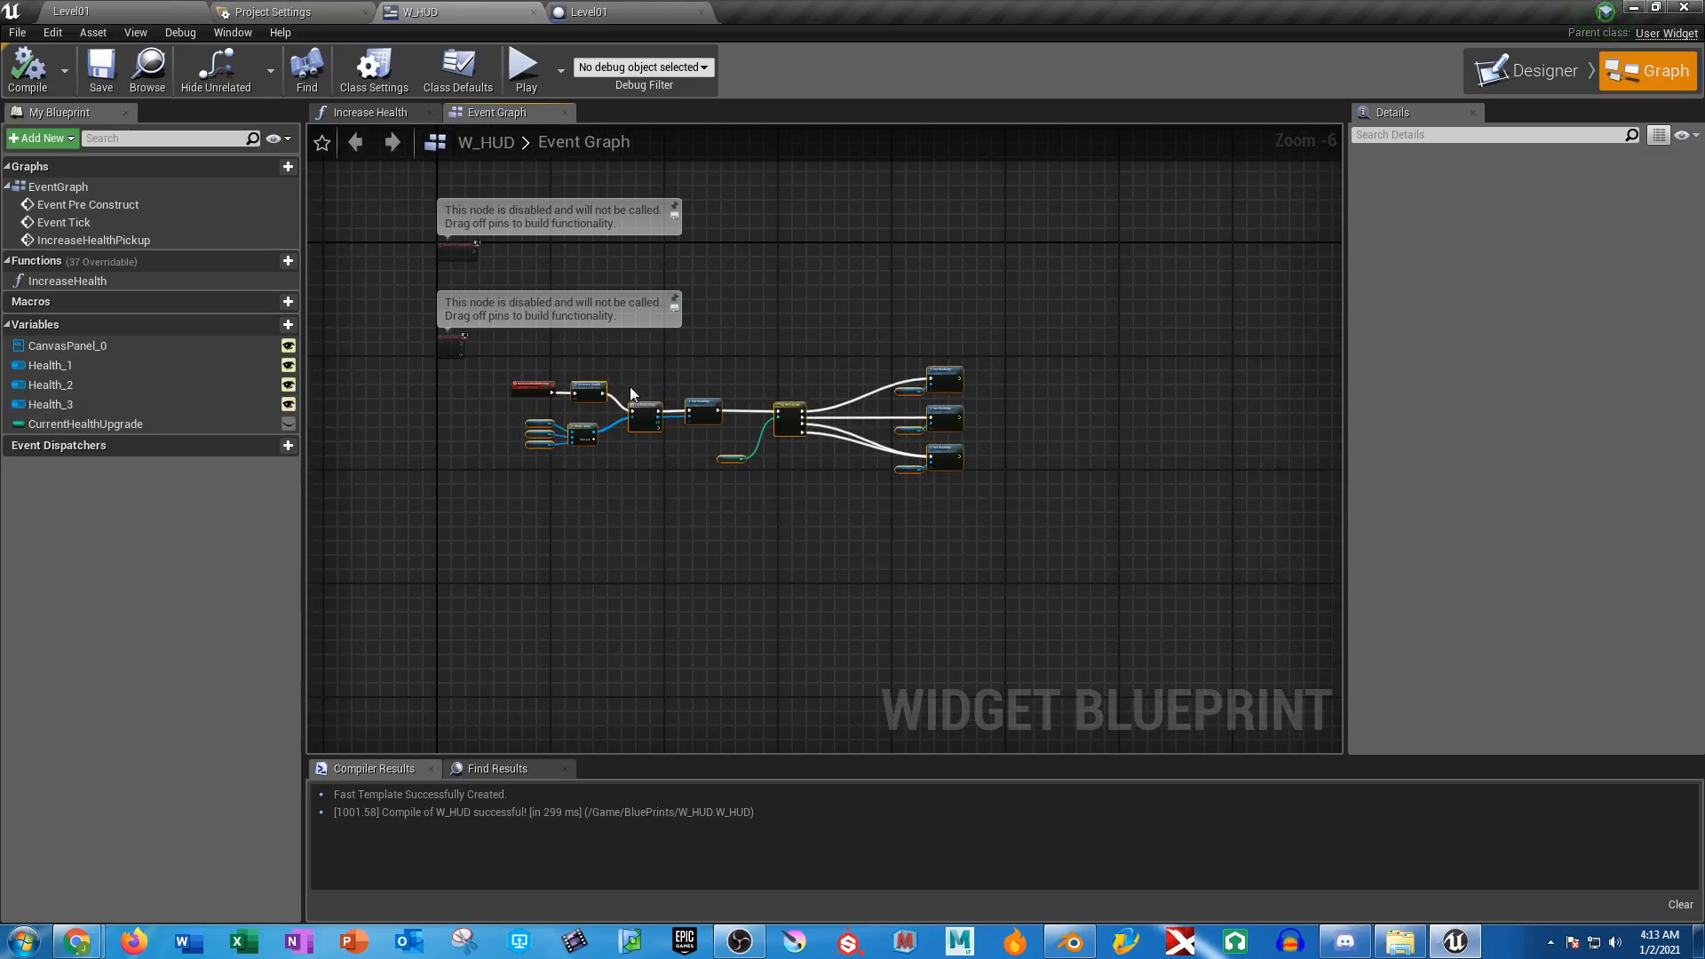
scroll(772, 451, down, 6)
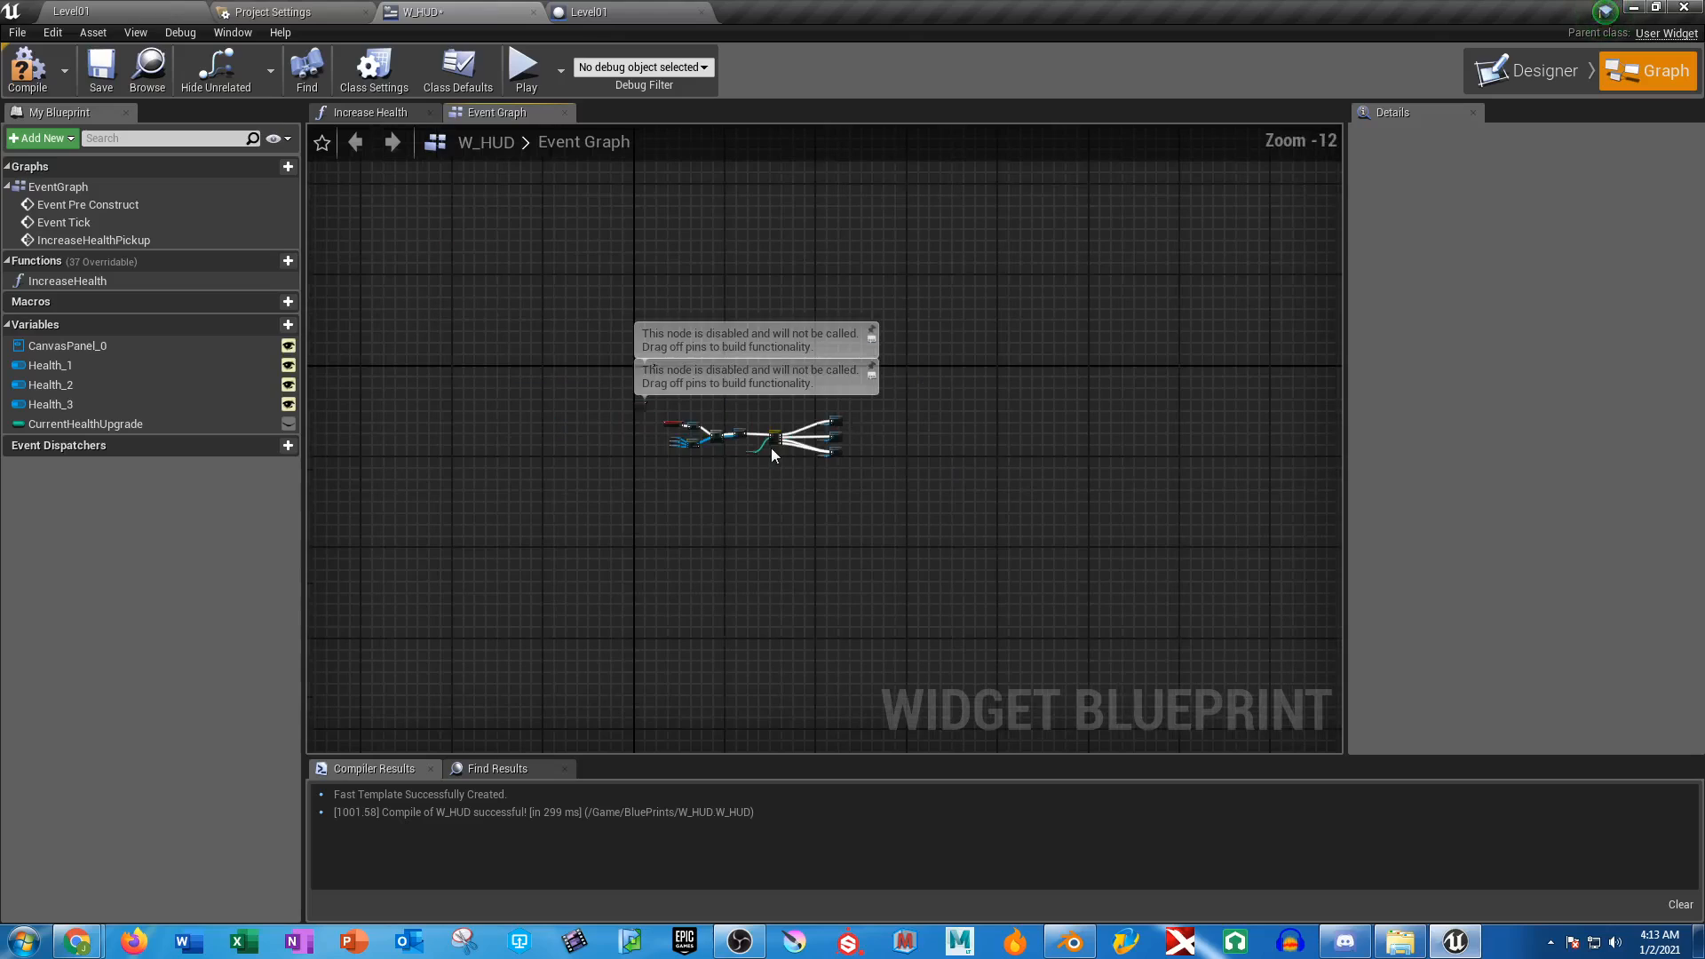
scroll(778, 454, up, 5)
drag(765, 414, 805, 300)
key(ctrl+z)
Duplicate the event graph's nodes from the health bar array and For Each Loop through Switch on Int and its three Set Visibility branches
scroll(675, 413, up, 4)
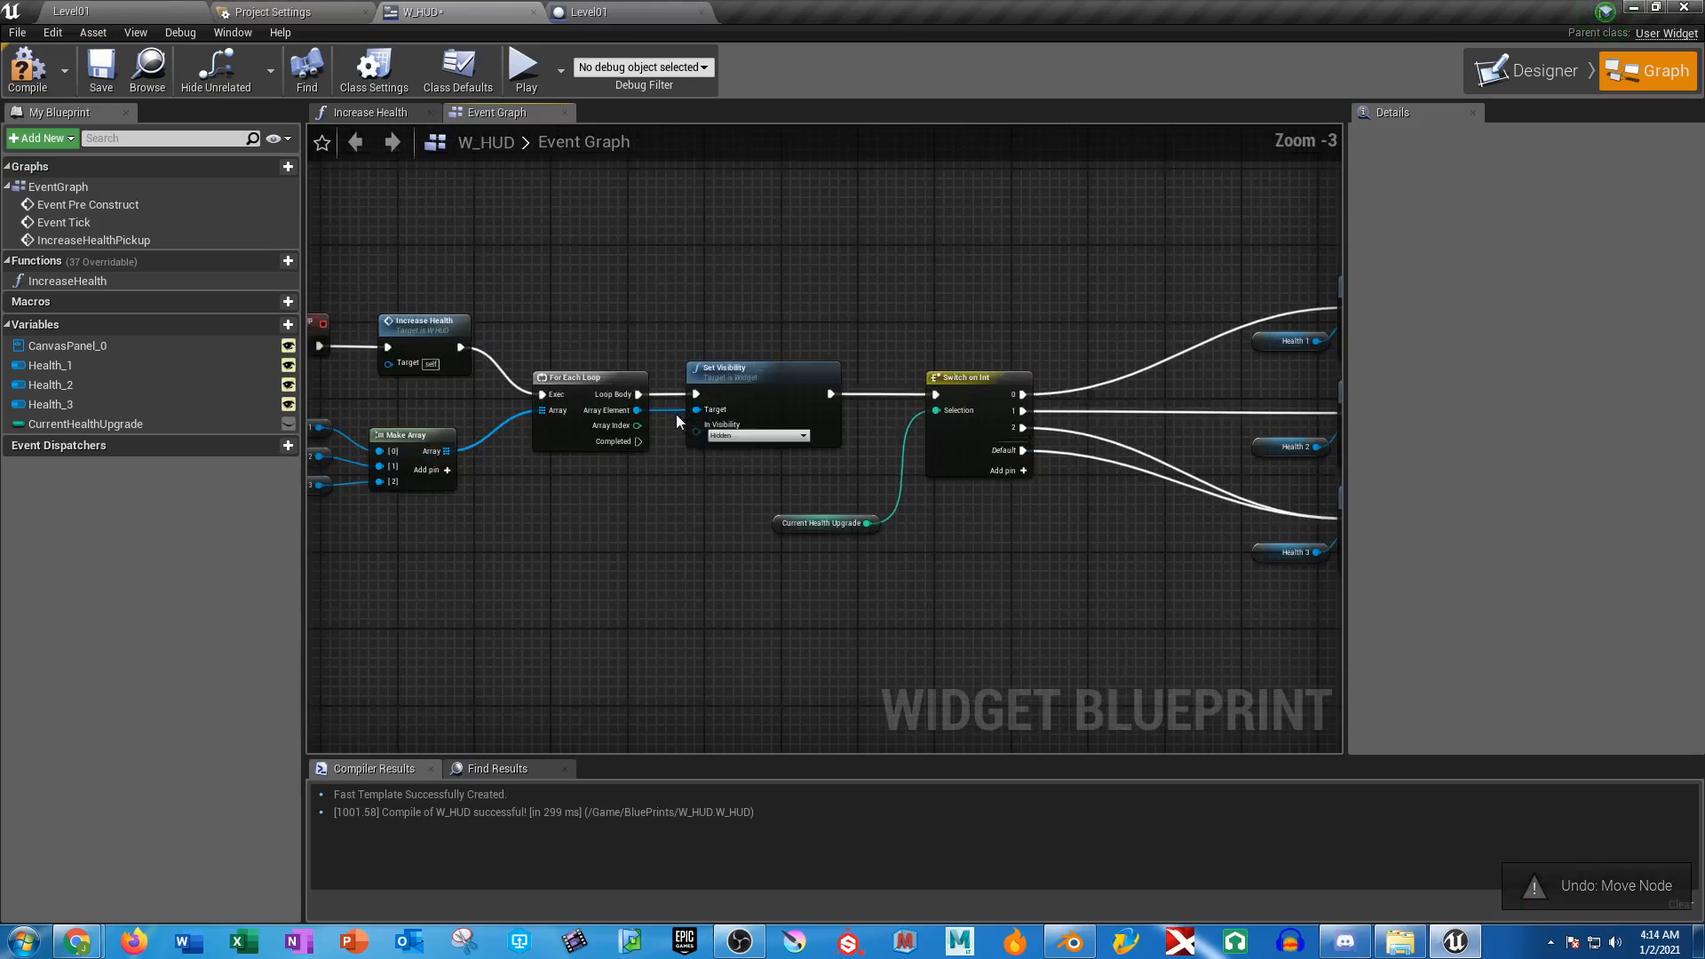
drag(389, 274, 1087, 629)
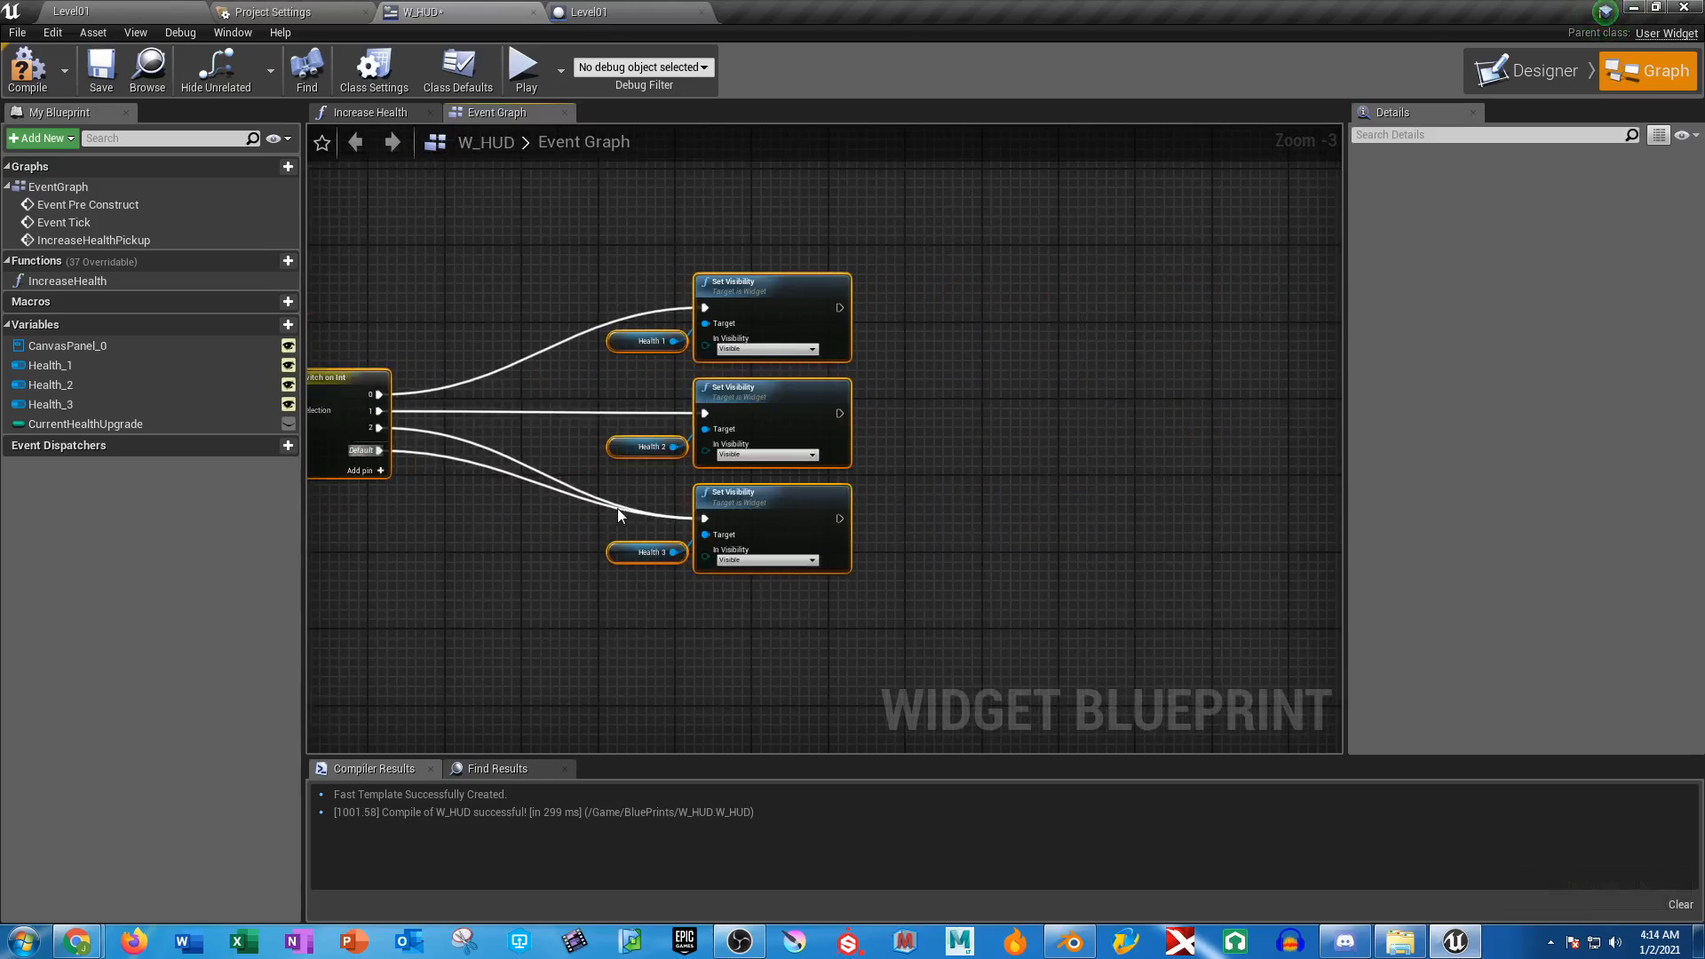
right_drag(448, 525, 1327, 524)
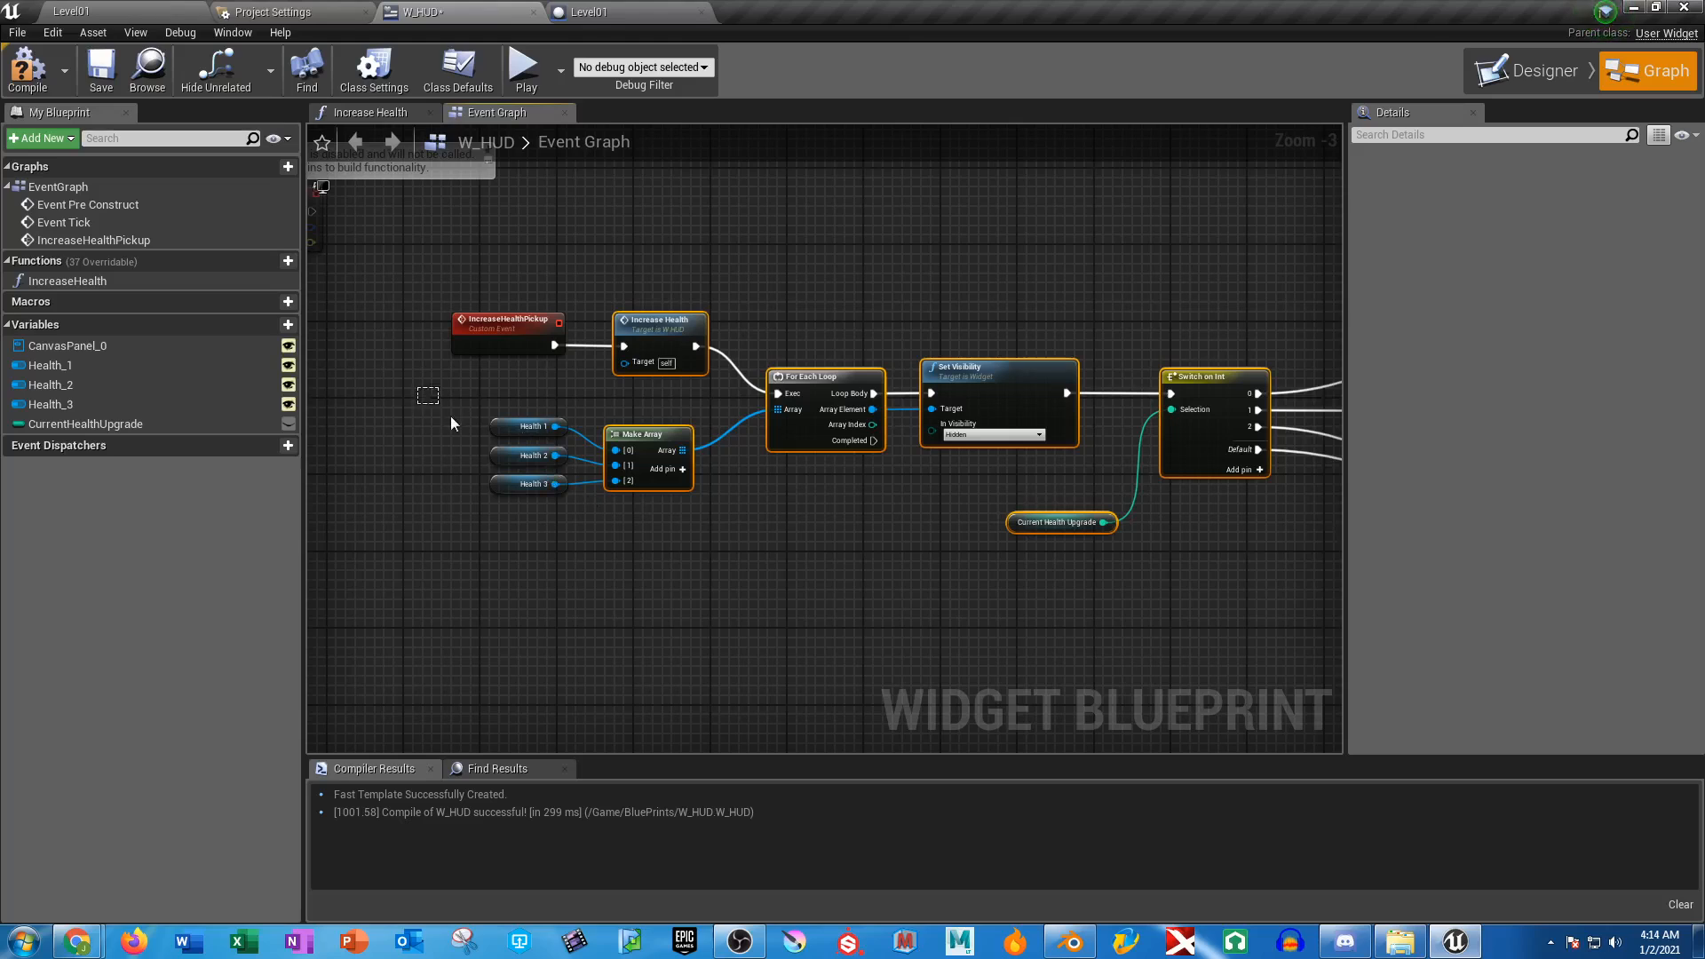
key(ctrl+v)
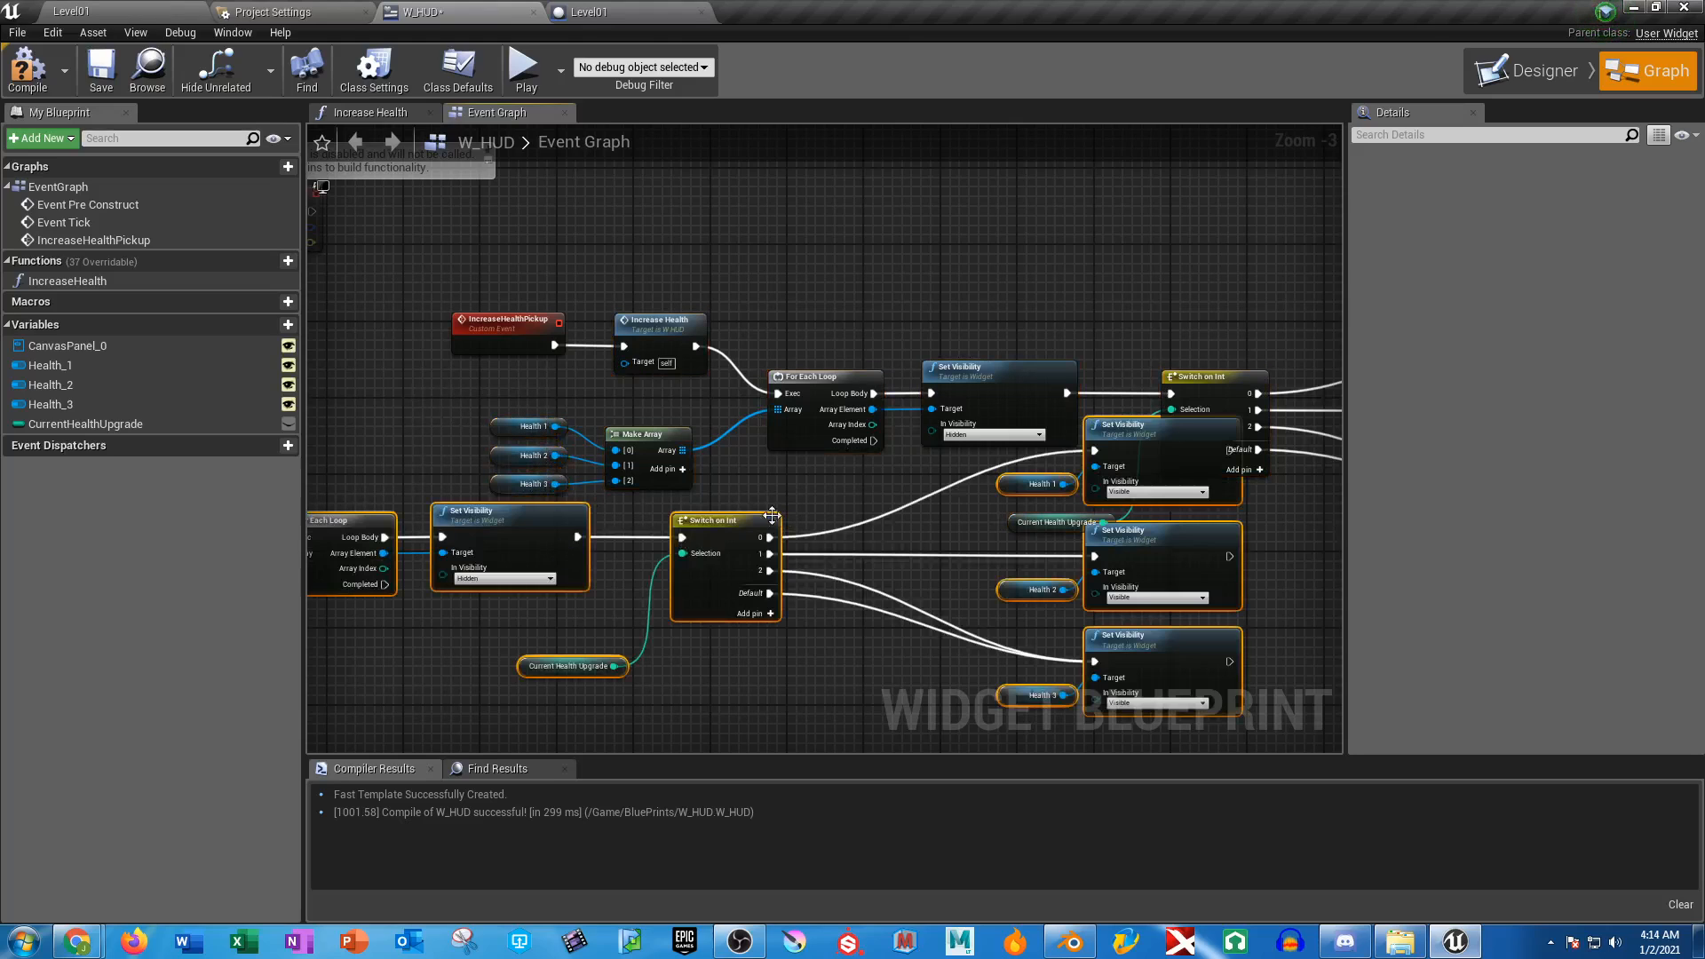
Move the duplicated node chain into empty space below the original IncreaseHealthPickup chain
drag(751, 520, 955, 345)
right_drag(964, 235, 1088, 470)
scroll(791, 407, down, 2)
right_drag(791, 407, 1002, 407)
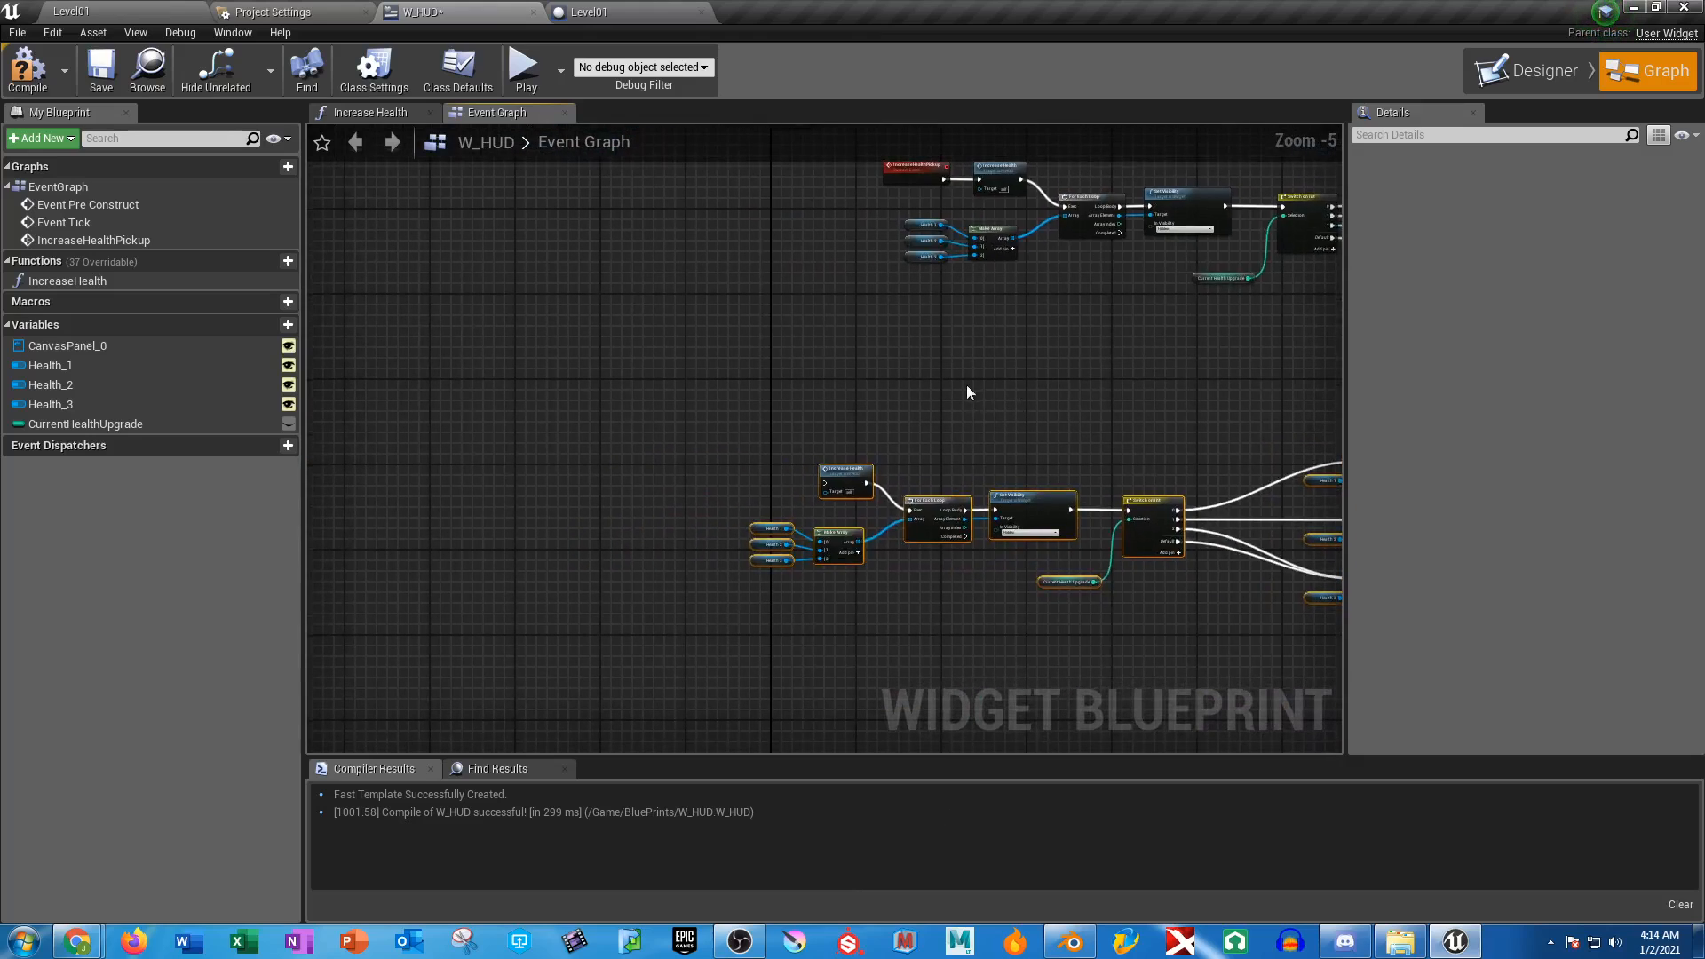
click(966, 385)
right_click(711, 449)
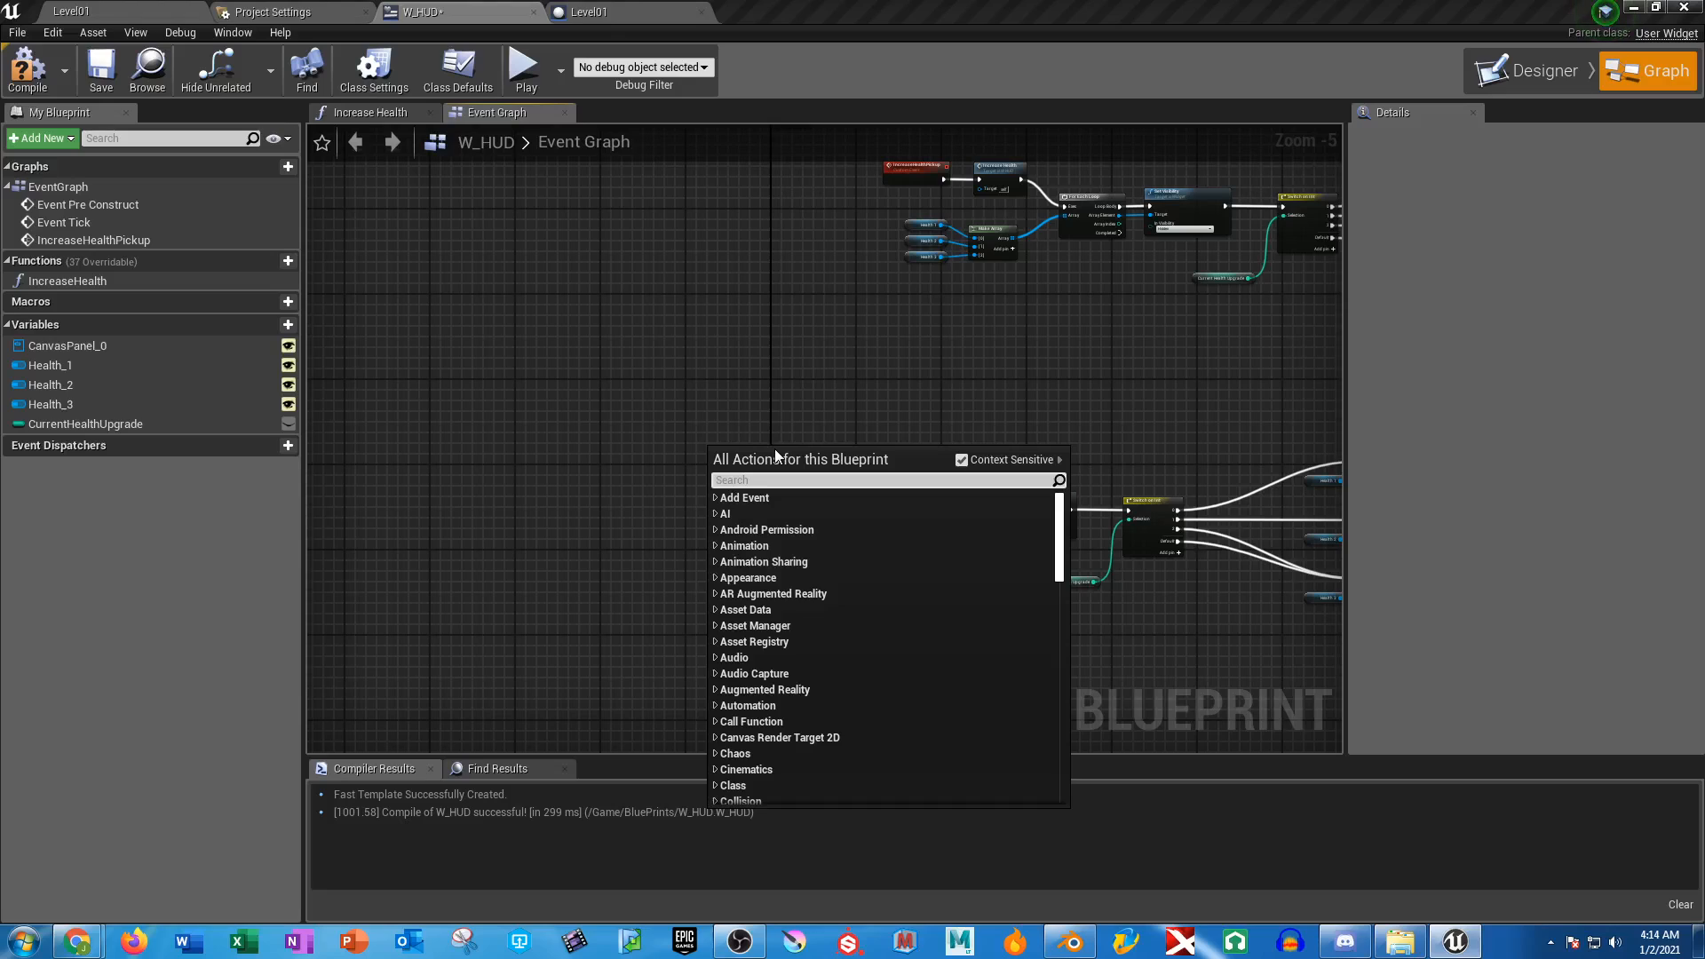
text(create)
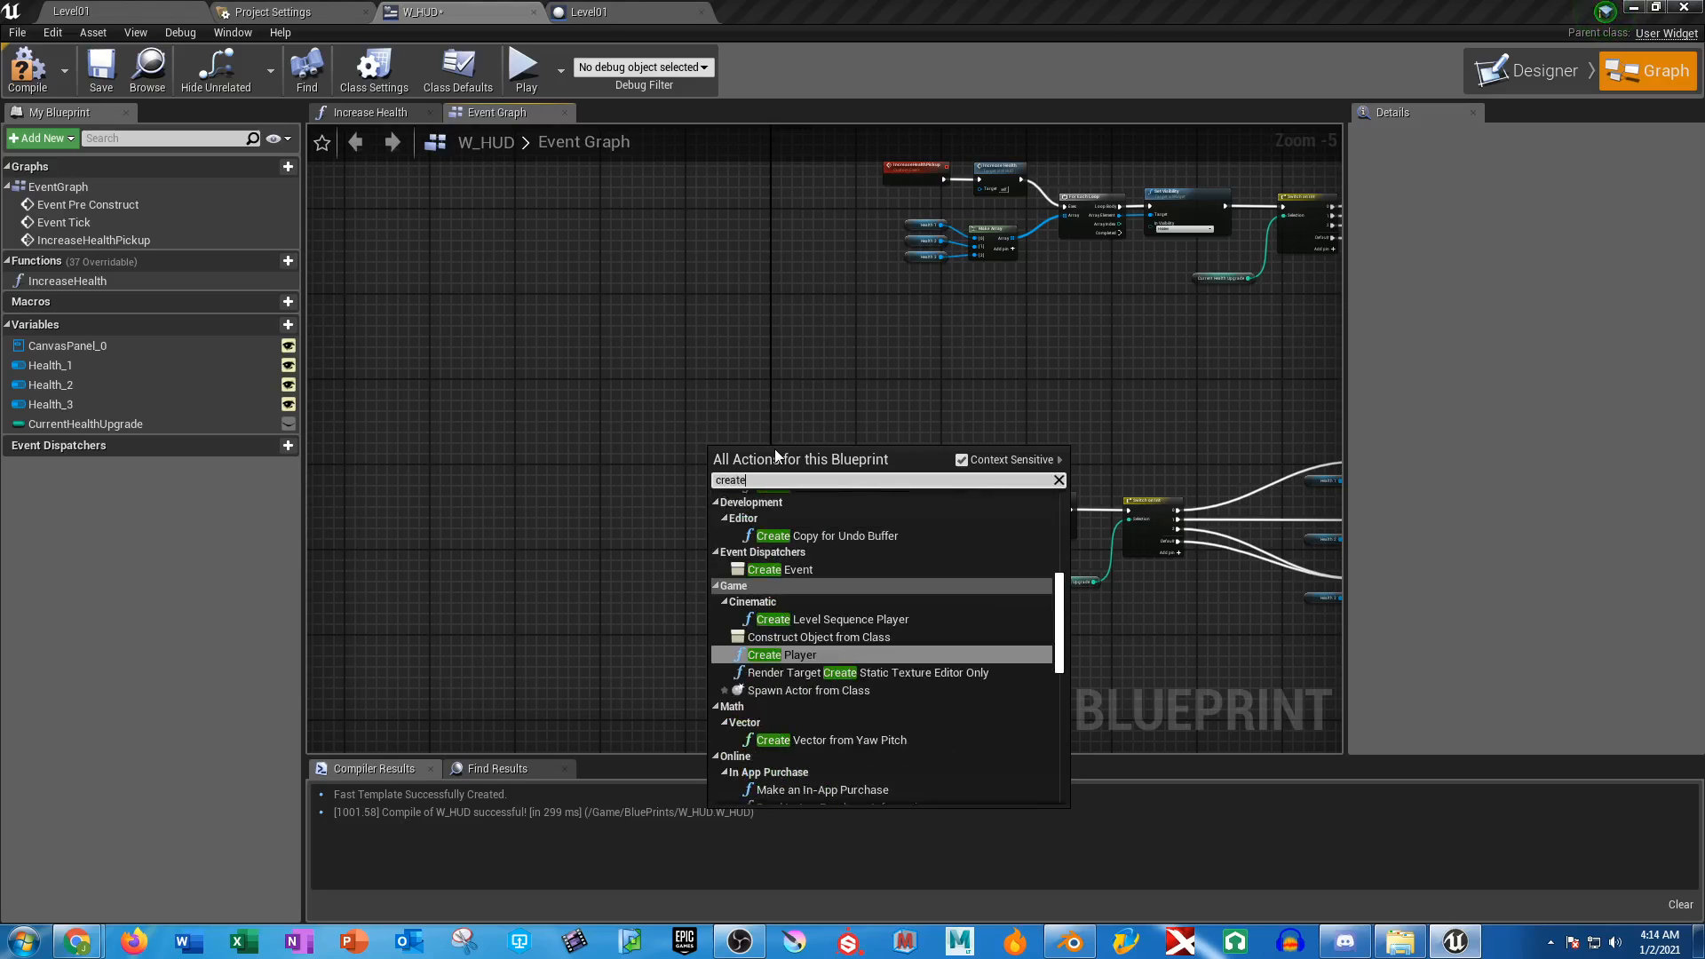
key(Up)
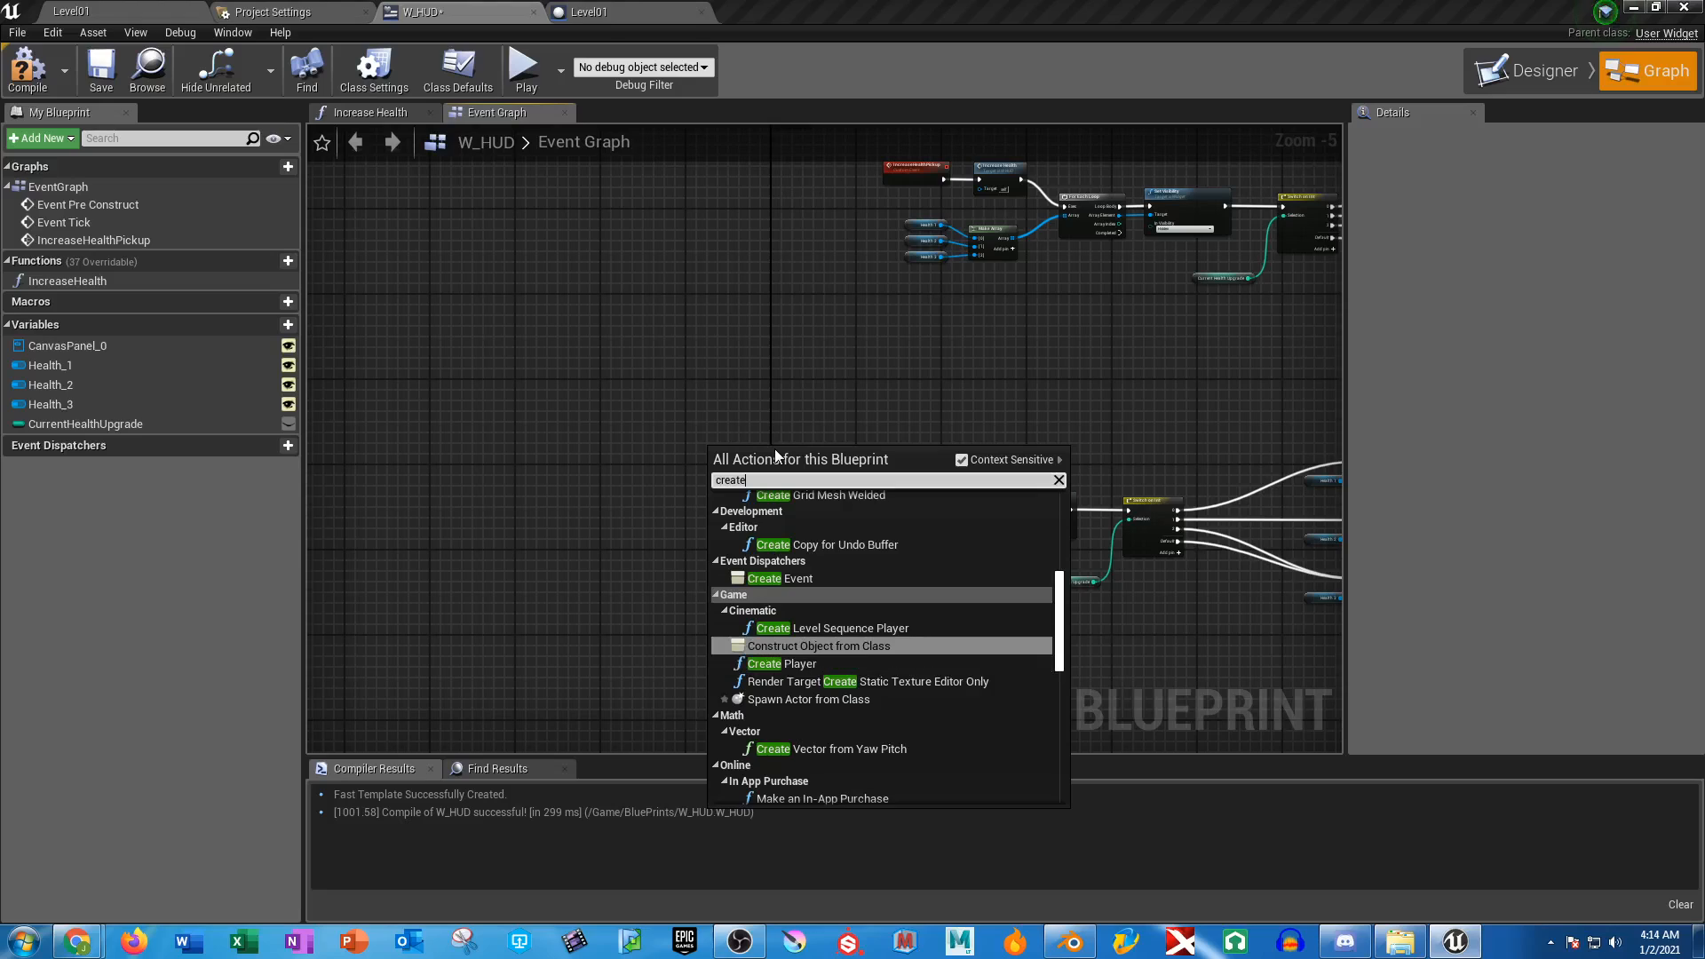
click(787, 577)
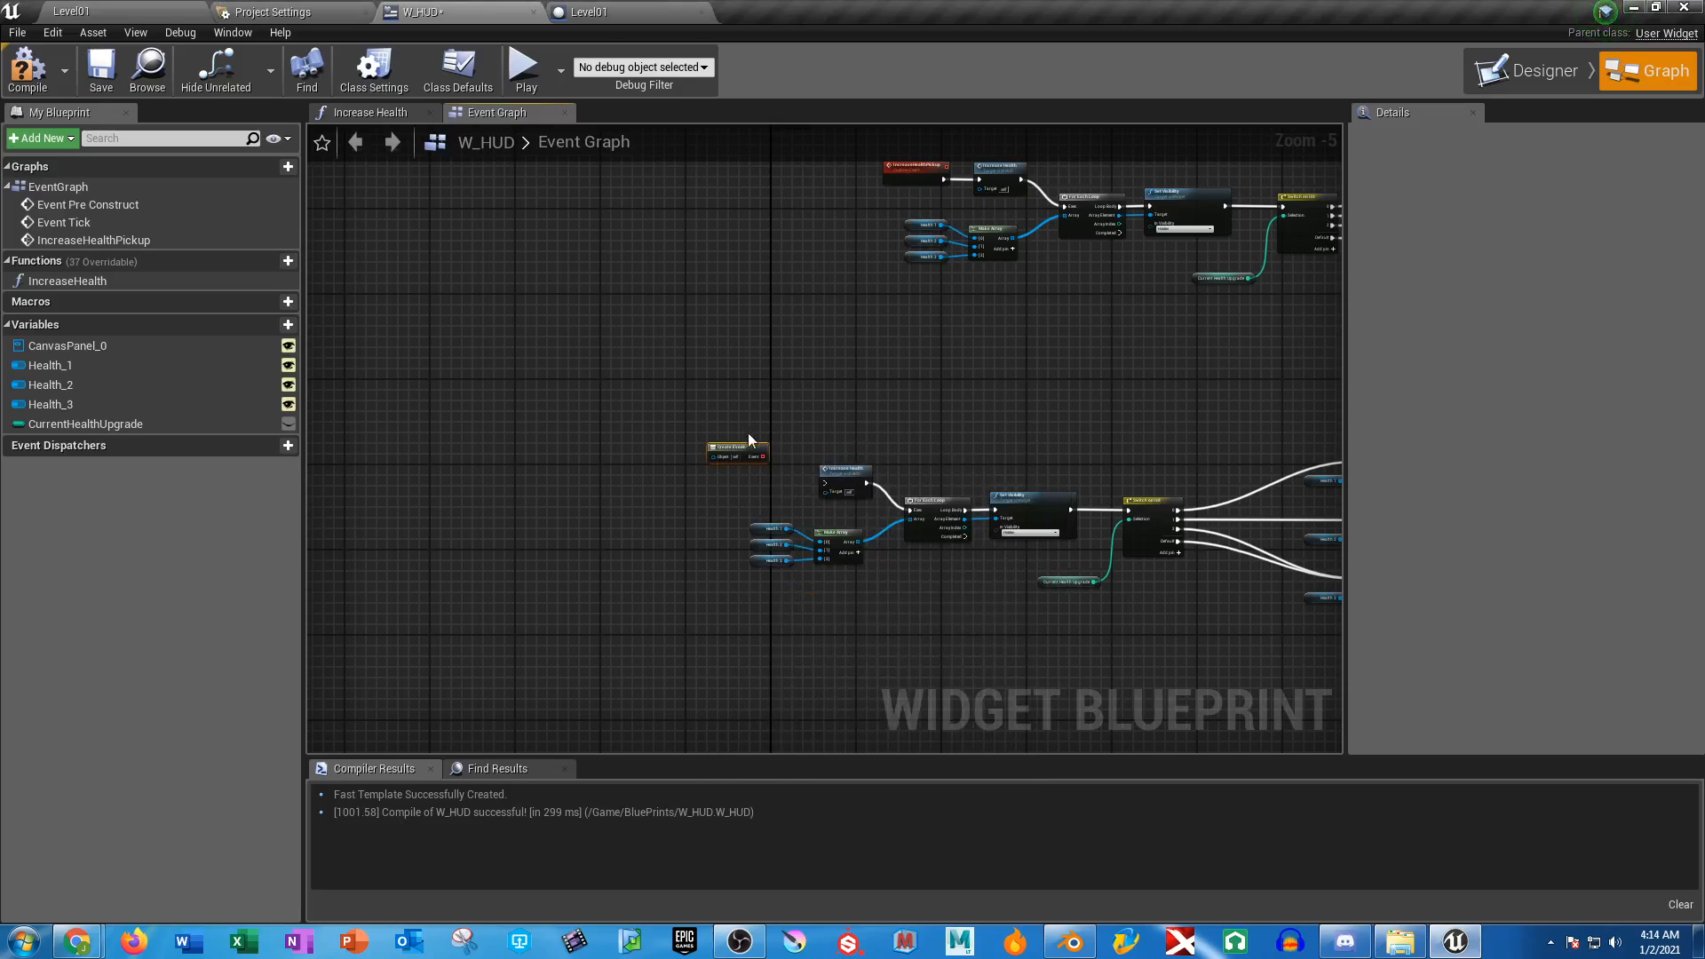
scroll(748, 433, up, 5)
key(Delete)
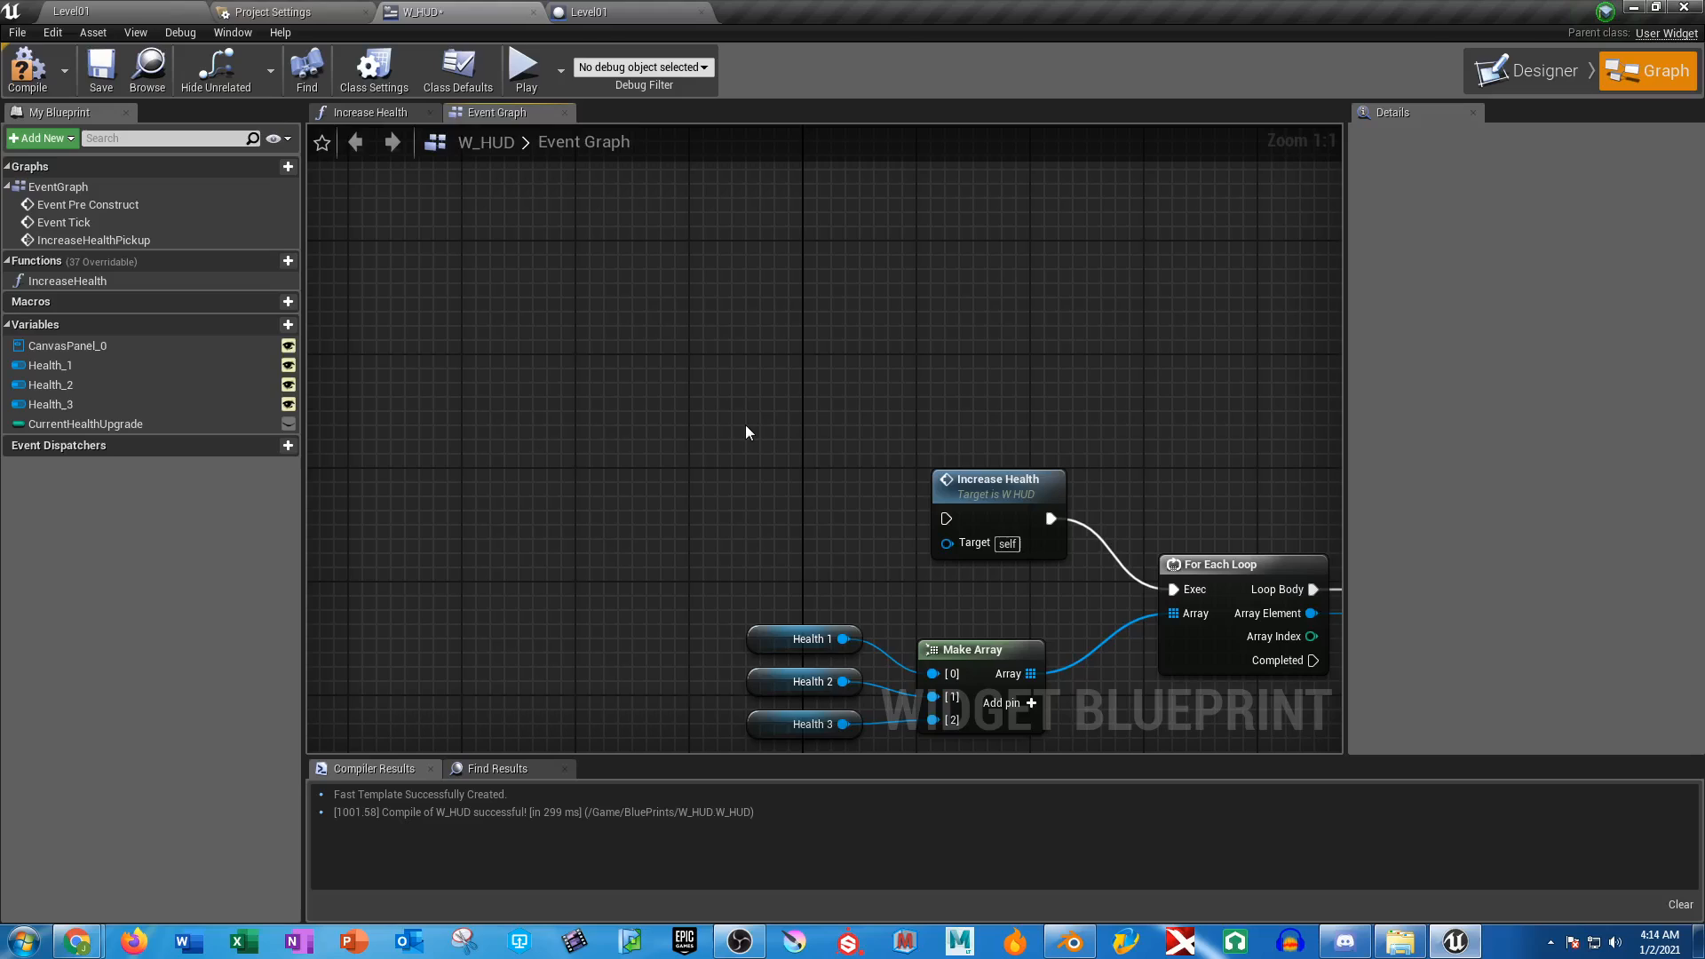
Add a custom event named Begine, wire it into the duplicated Increase Health node, and align it with that node
right_click(744, 424)
text(custom)
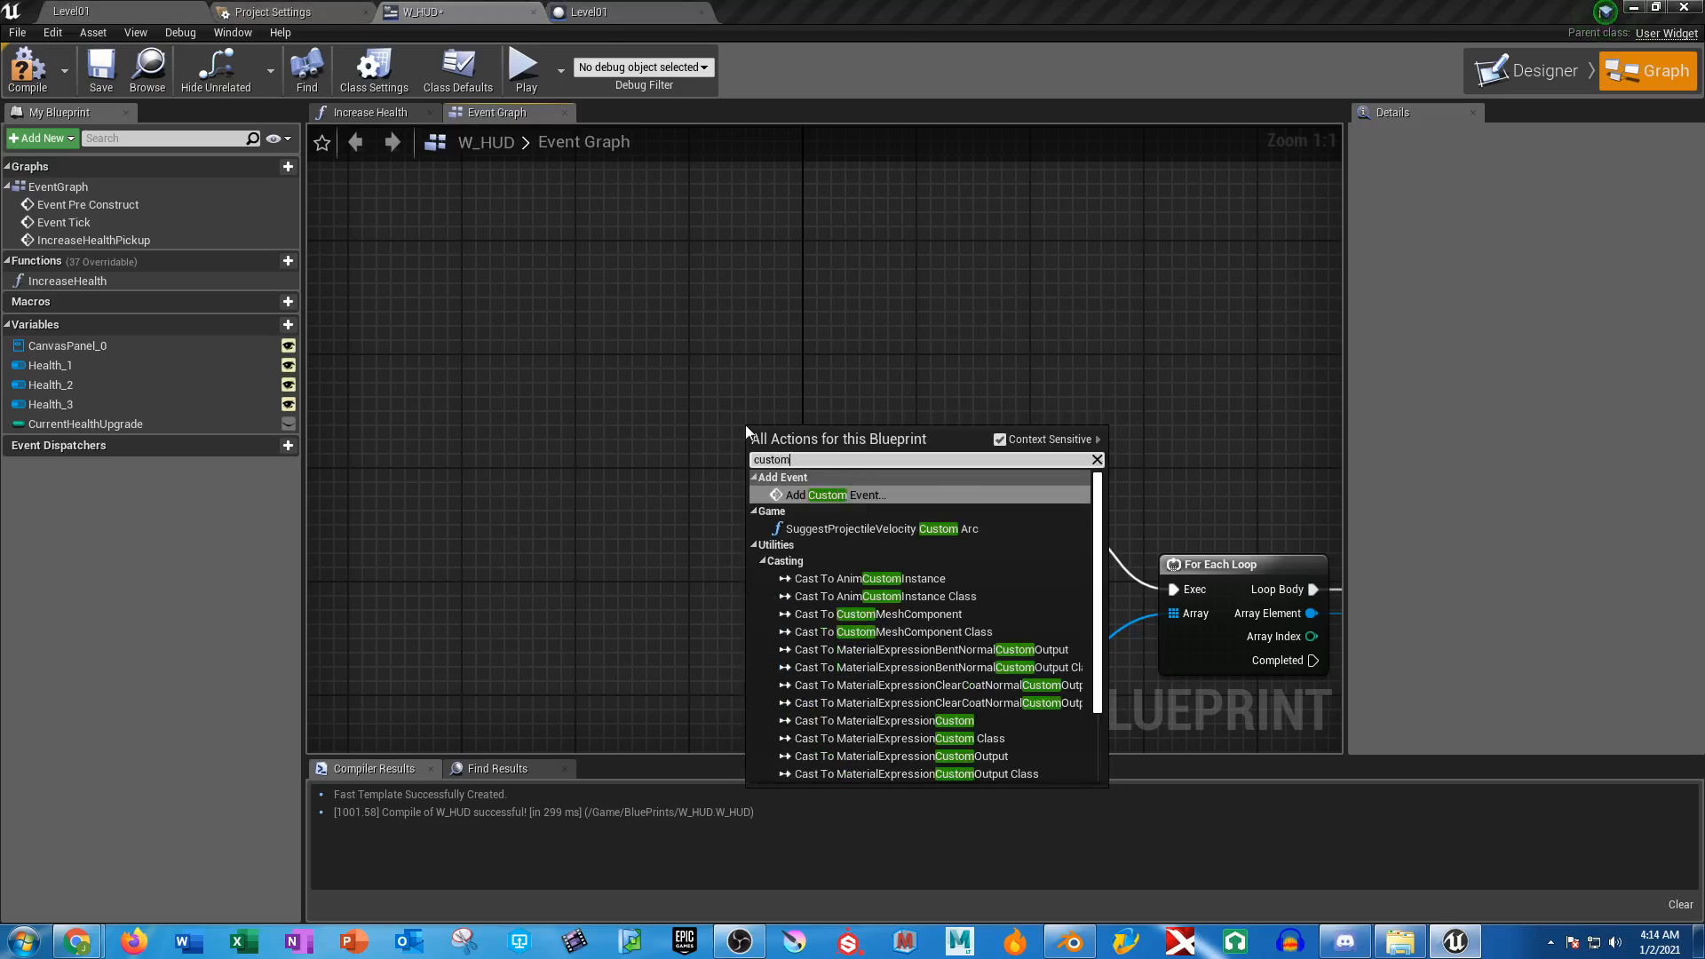
click(865, 494)
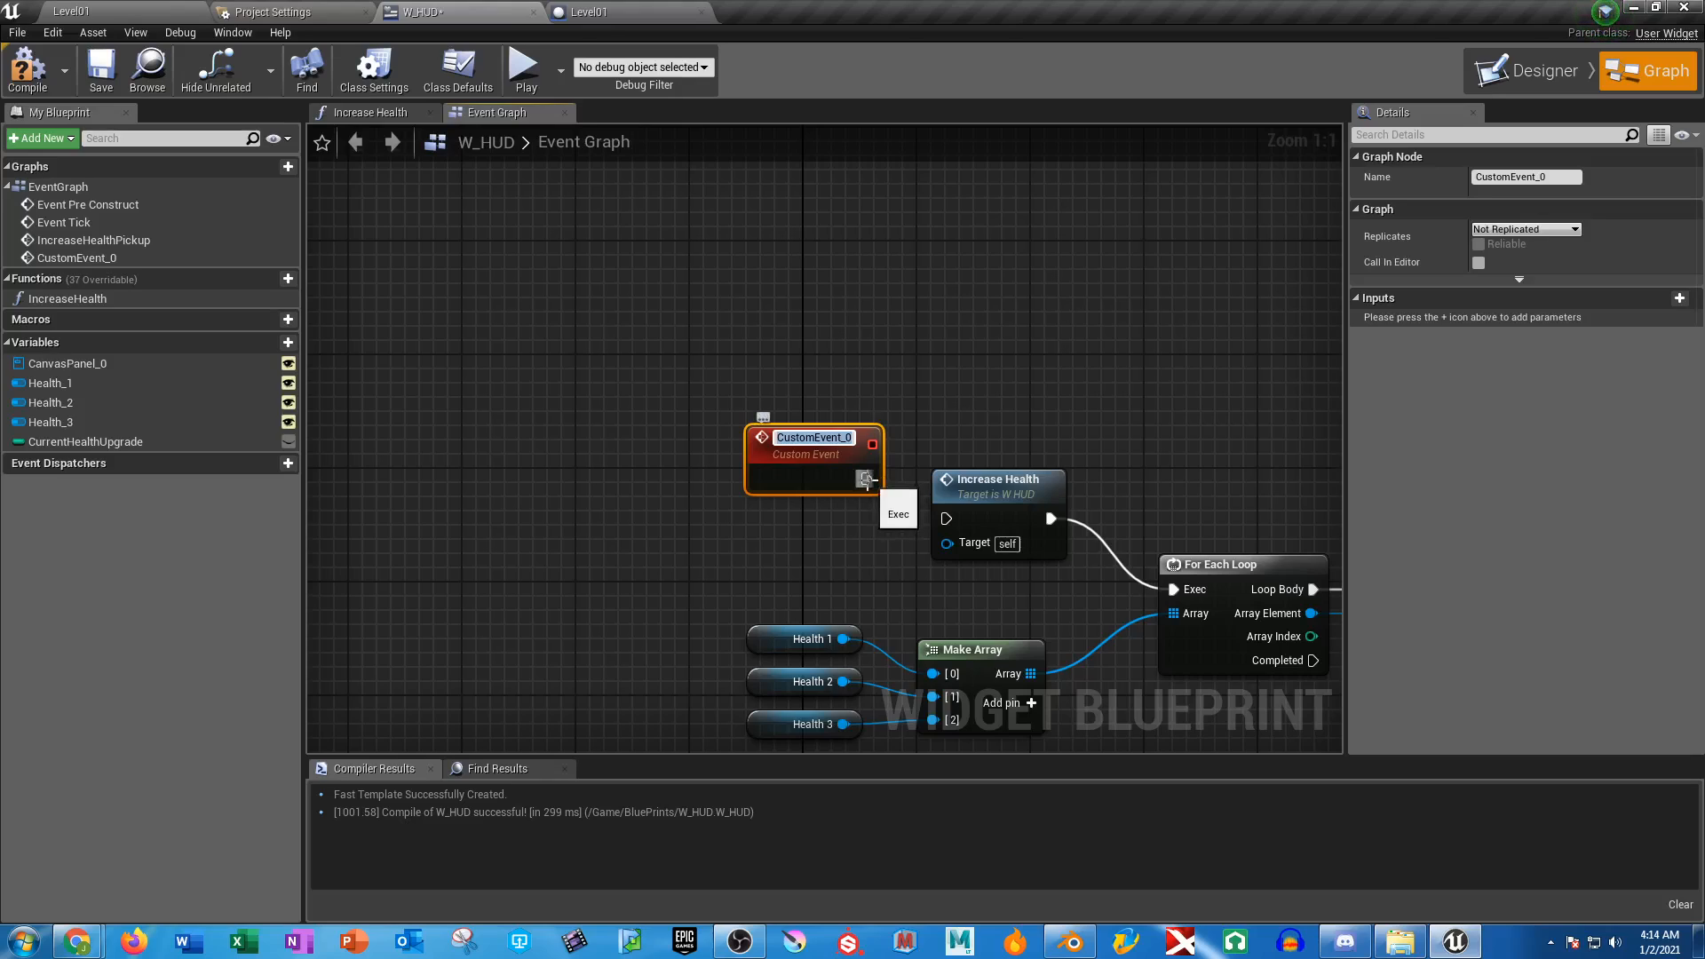
text(Begine)
key(Return)
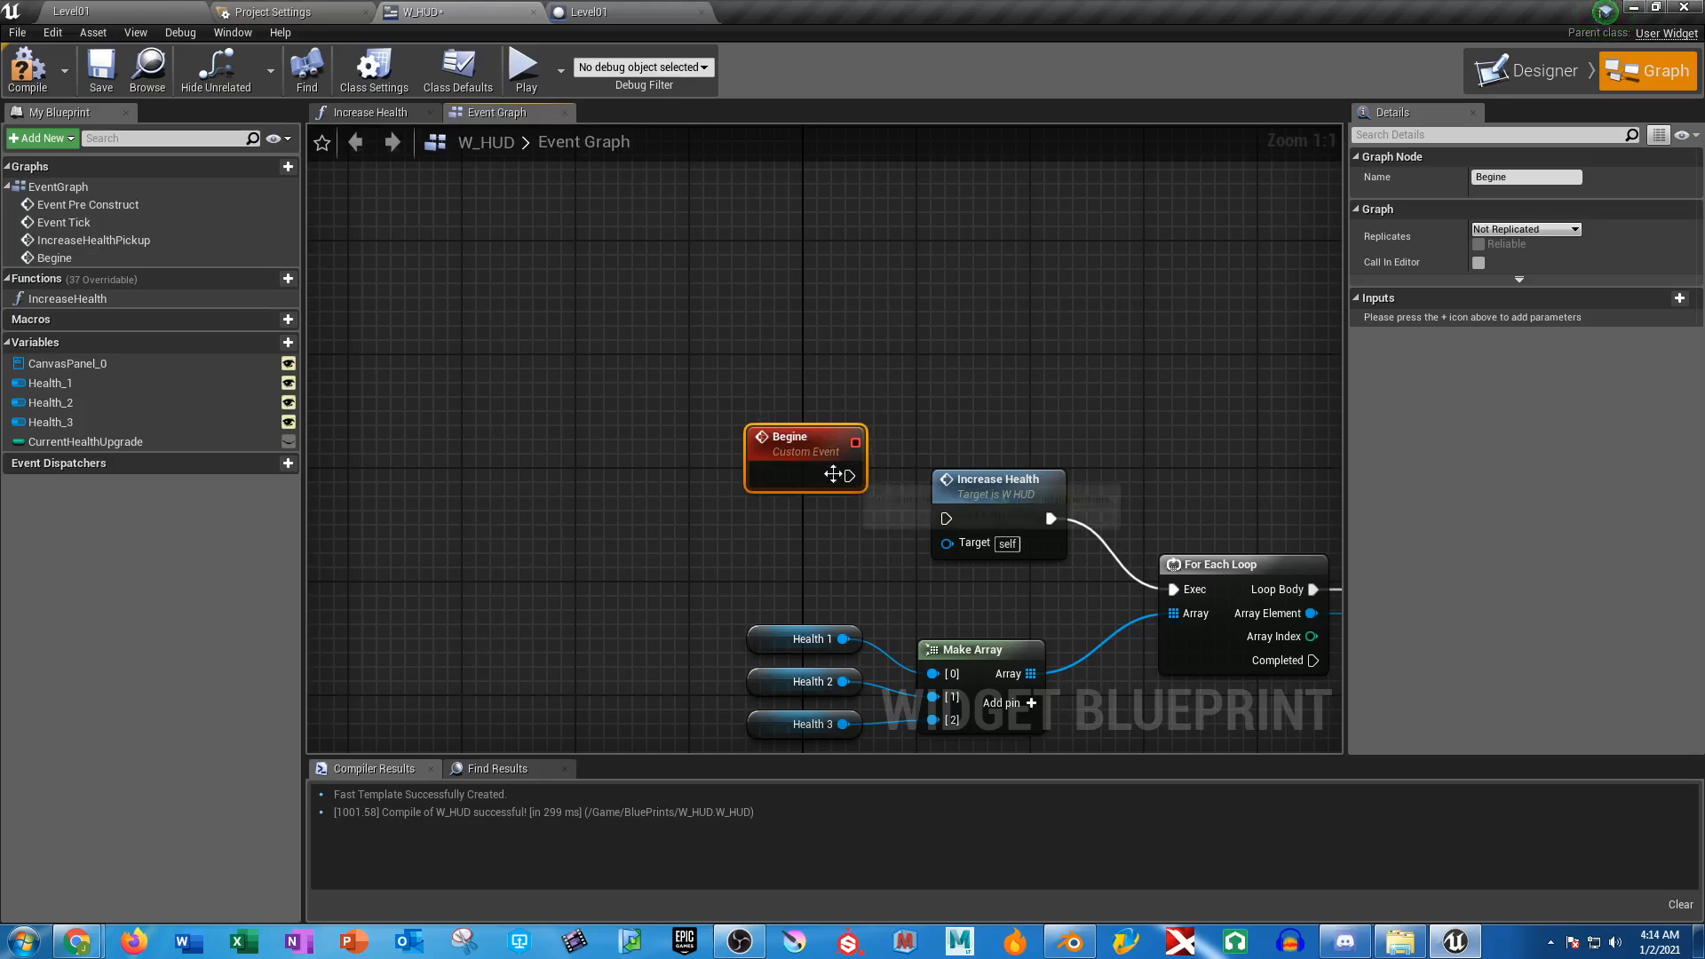
drag(848, 476, 945, 518)
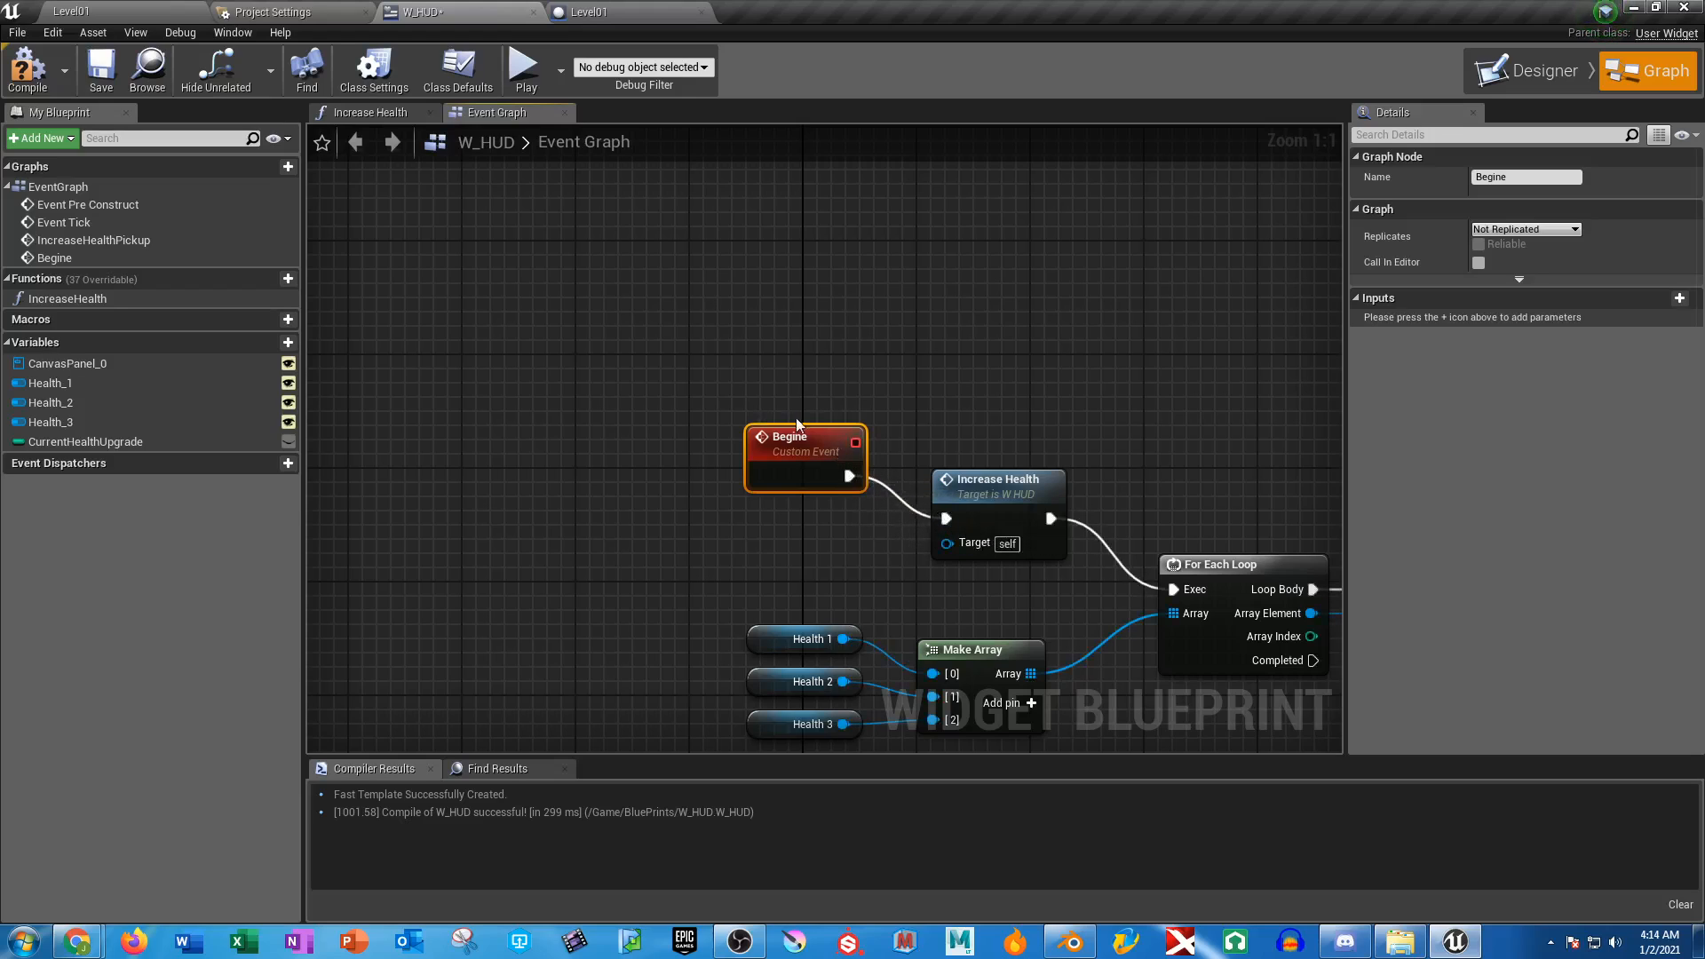
drag(796, 424, 782, 466)
Check the duplicated chain, compile W_HUD, and switch to the Level01 blueprint's event graph
right_drag(1015, 591, 749, 520)
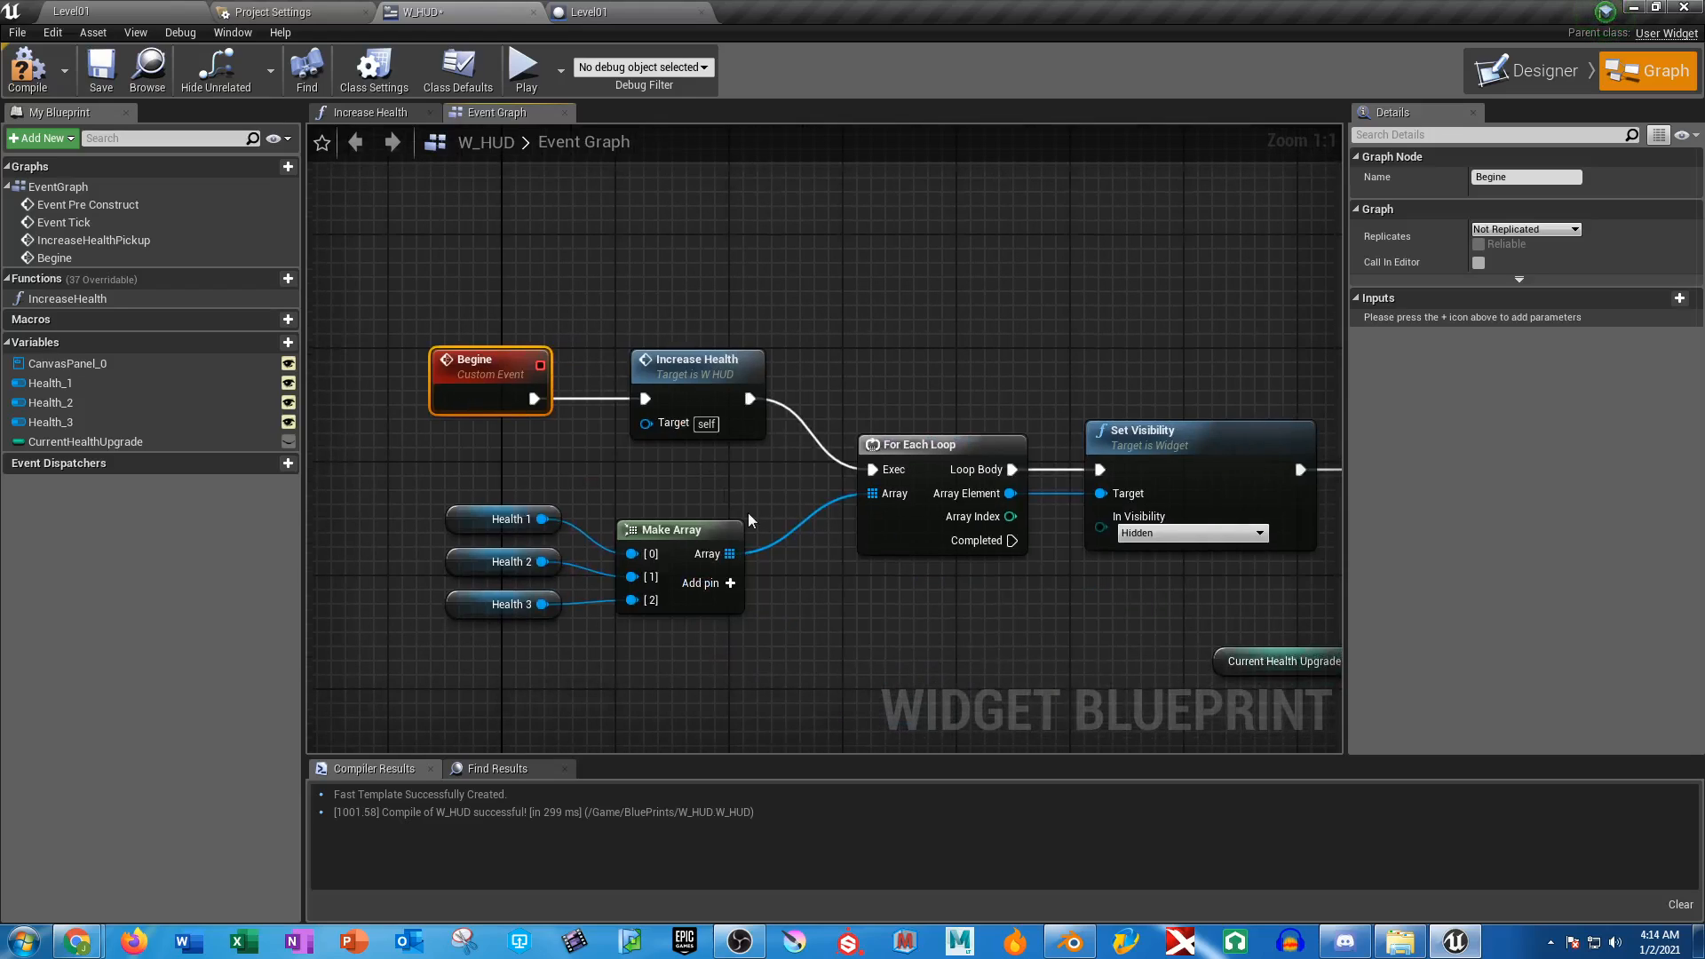
right_drag(937, 623, 873, 598)
scroll(982, 599, down, 2)
right_drag(1021, 611, 619, 550)
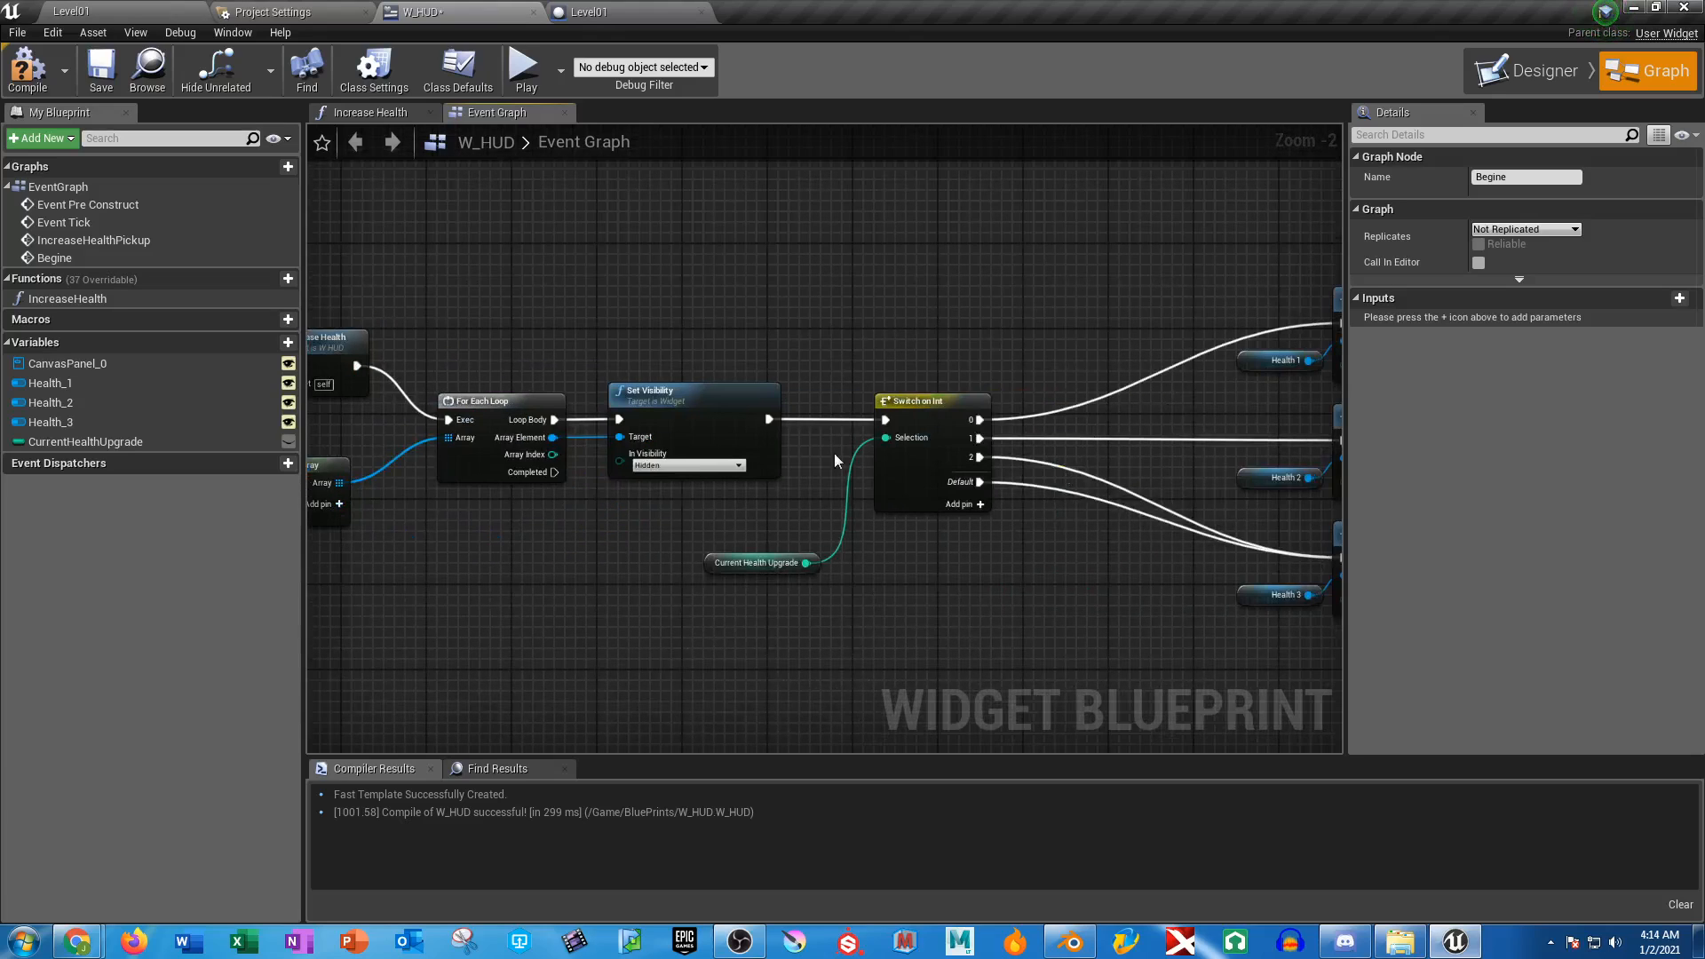
right_drag(757, 602, 793, 620)
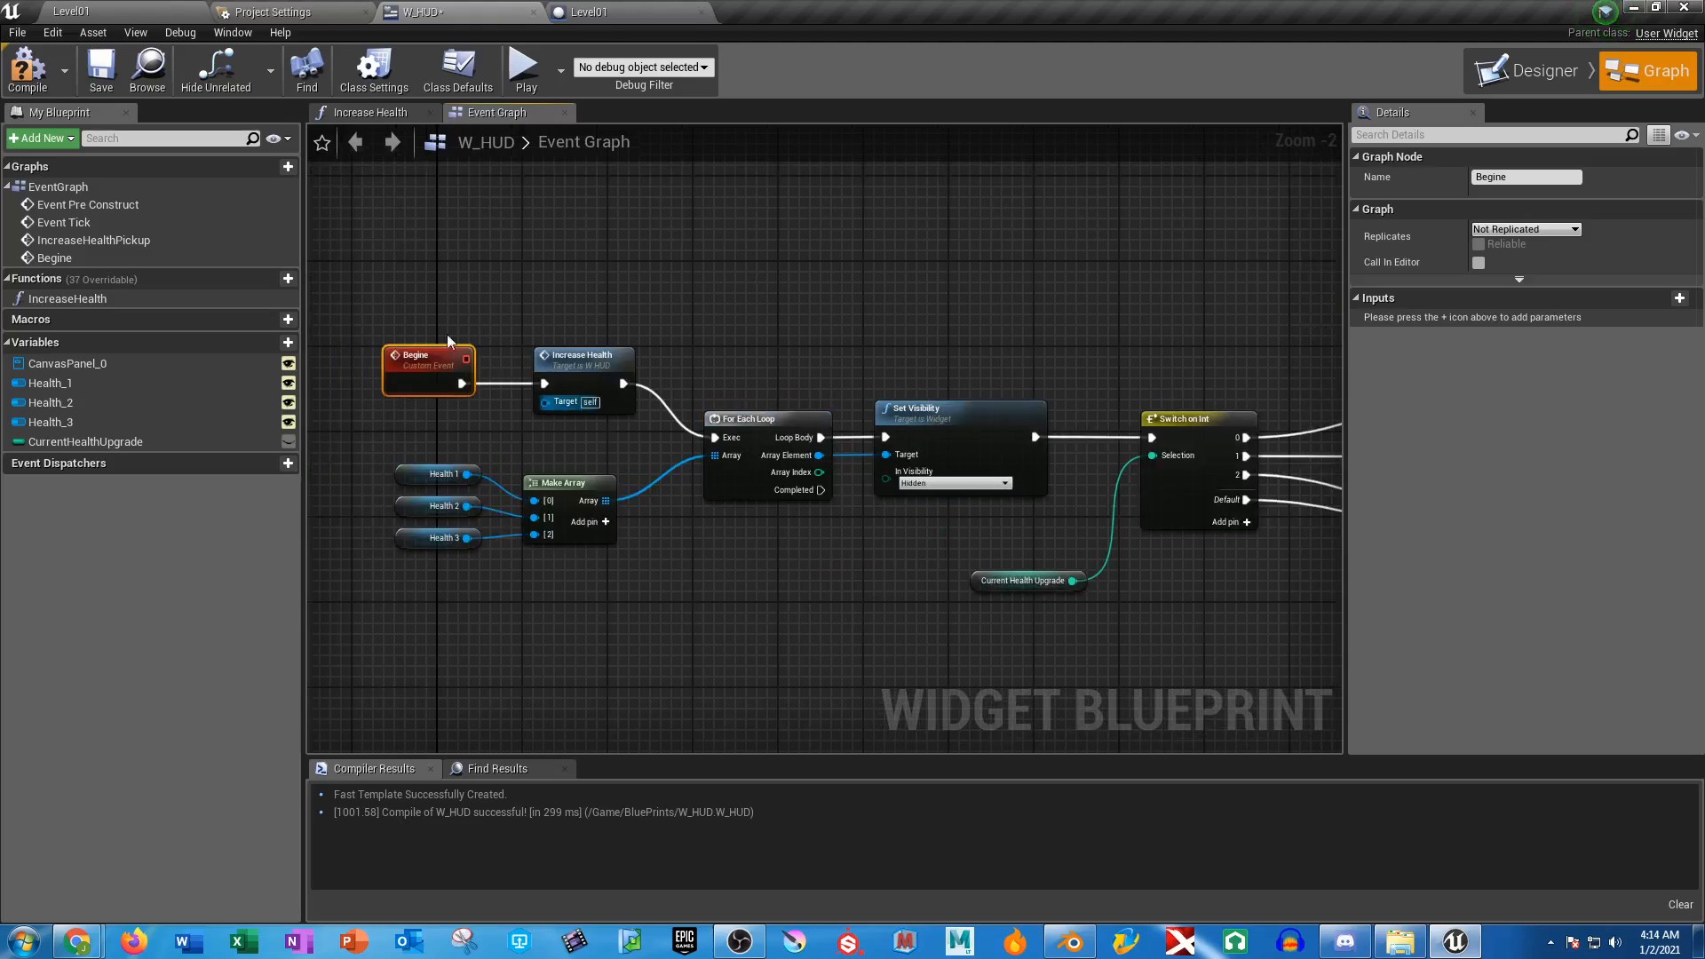
click(37, 71)
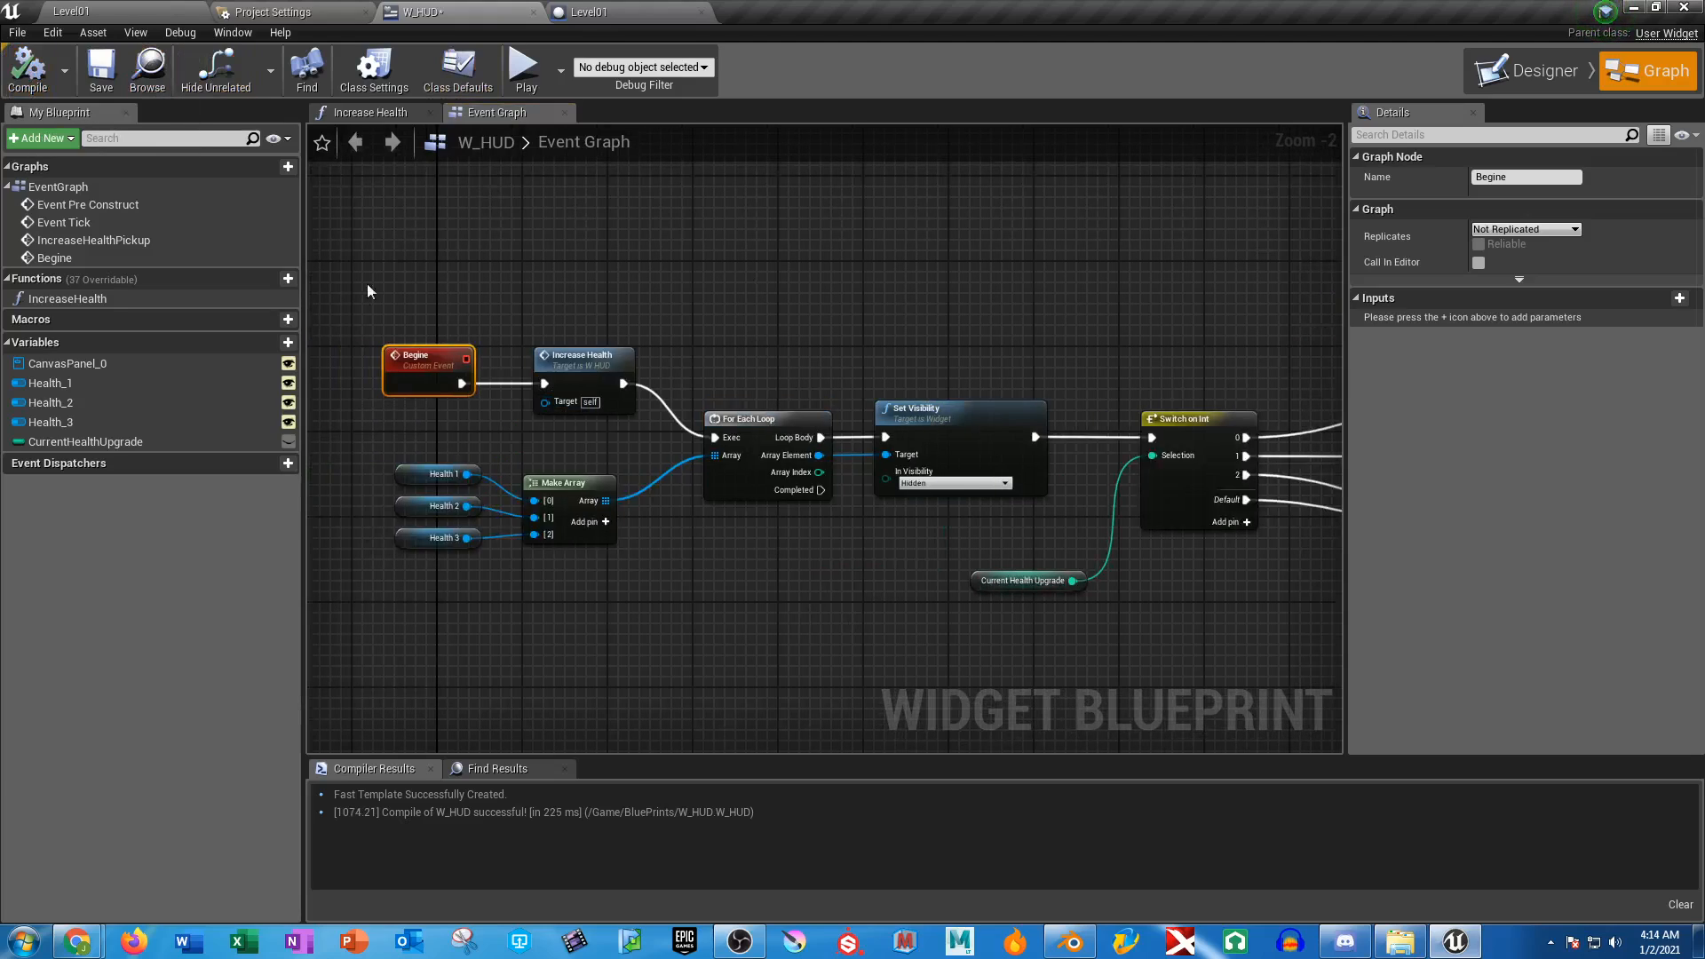
right_drag(628, 288, 684, 282)
click(626, 10)
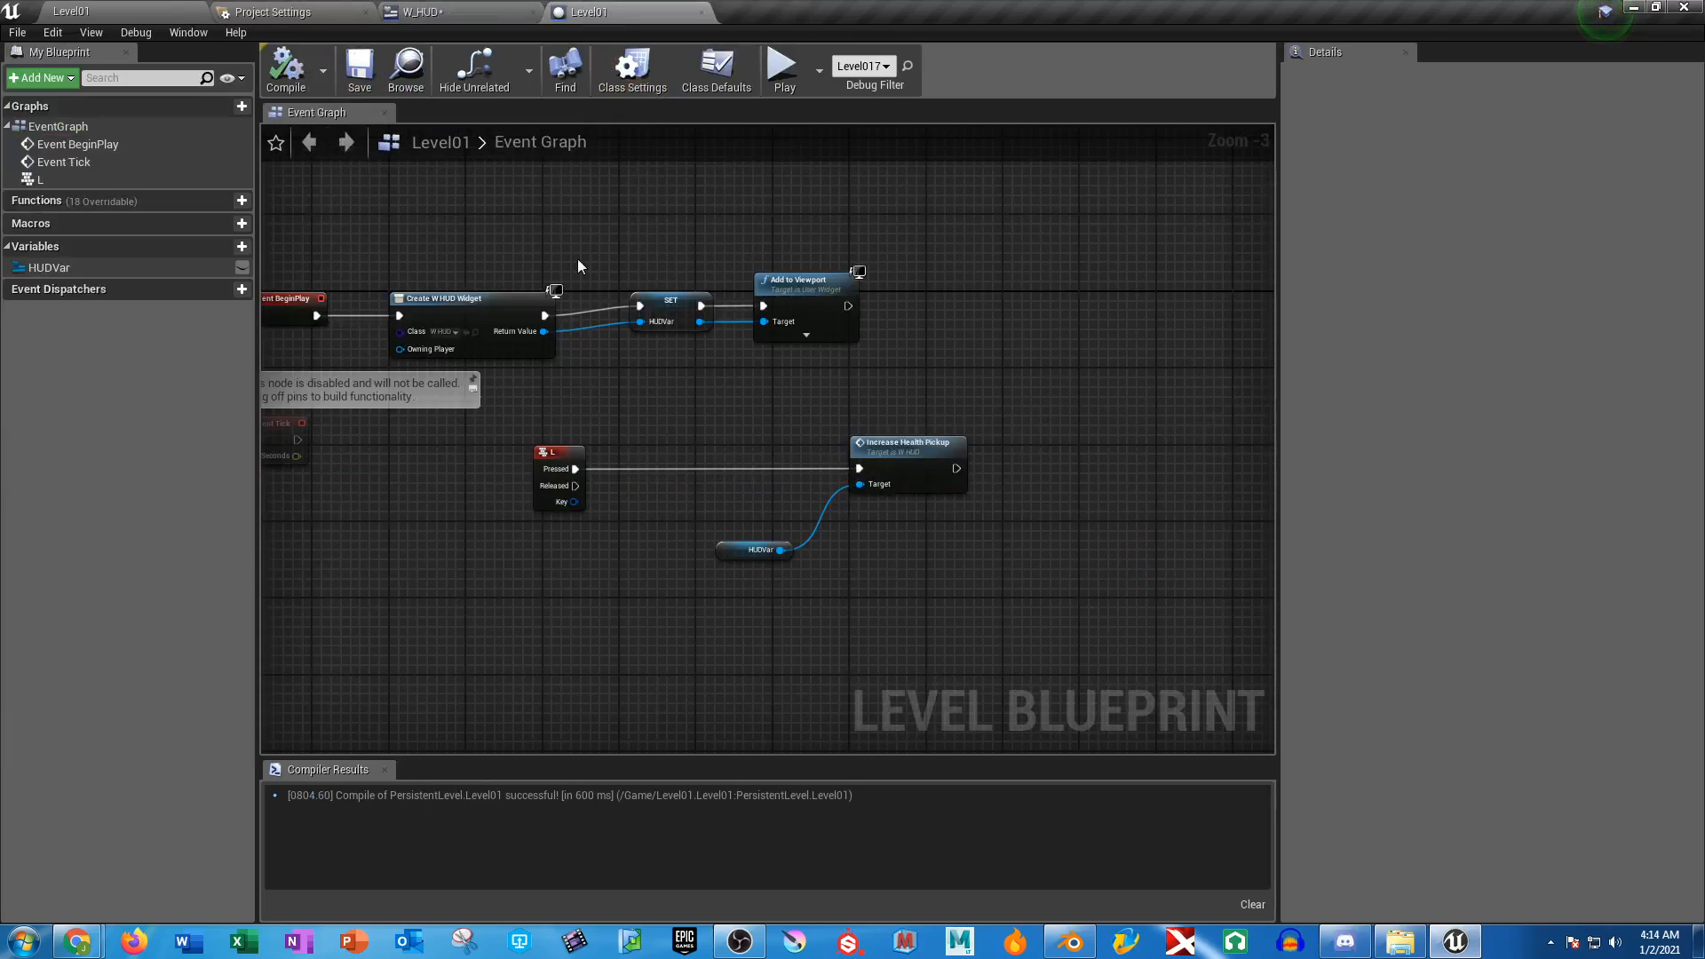
Try adding a Cast To W_HUD node after Add to Viewport
drag(848, 306, 960, 306)
text(begine)
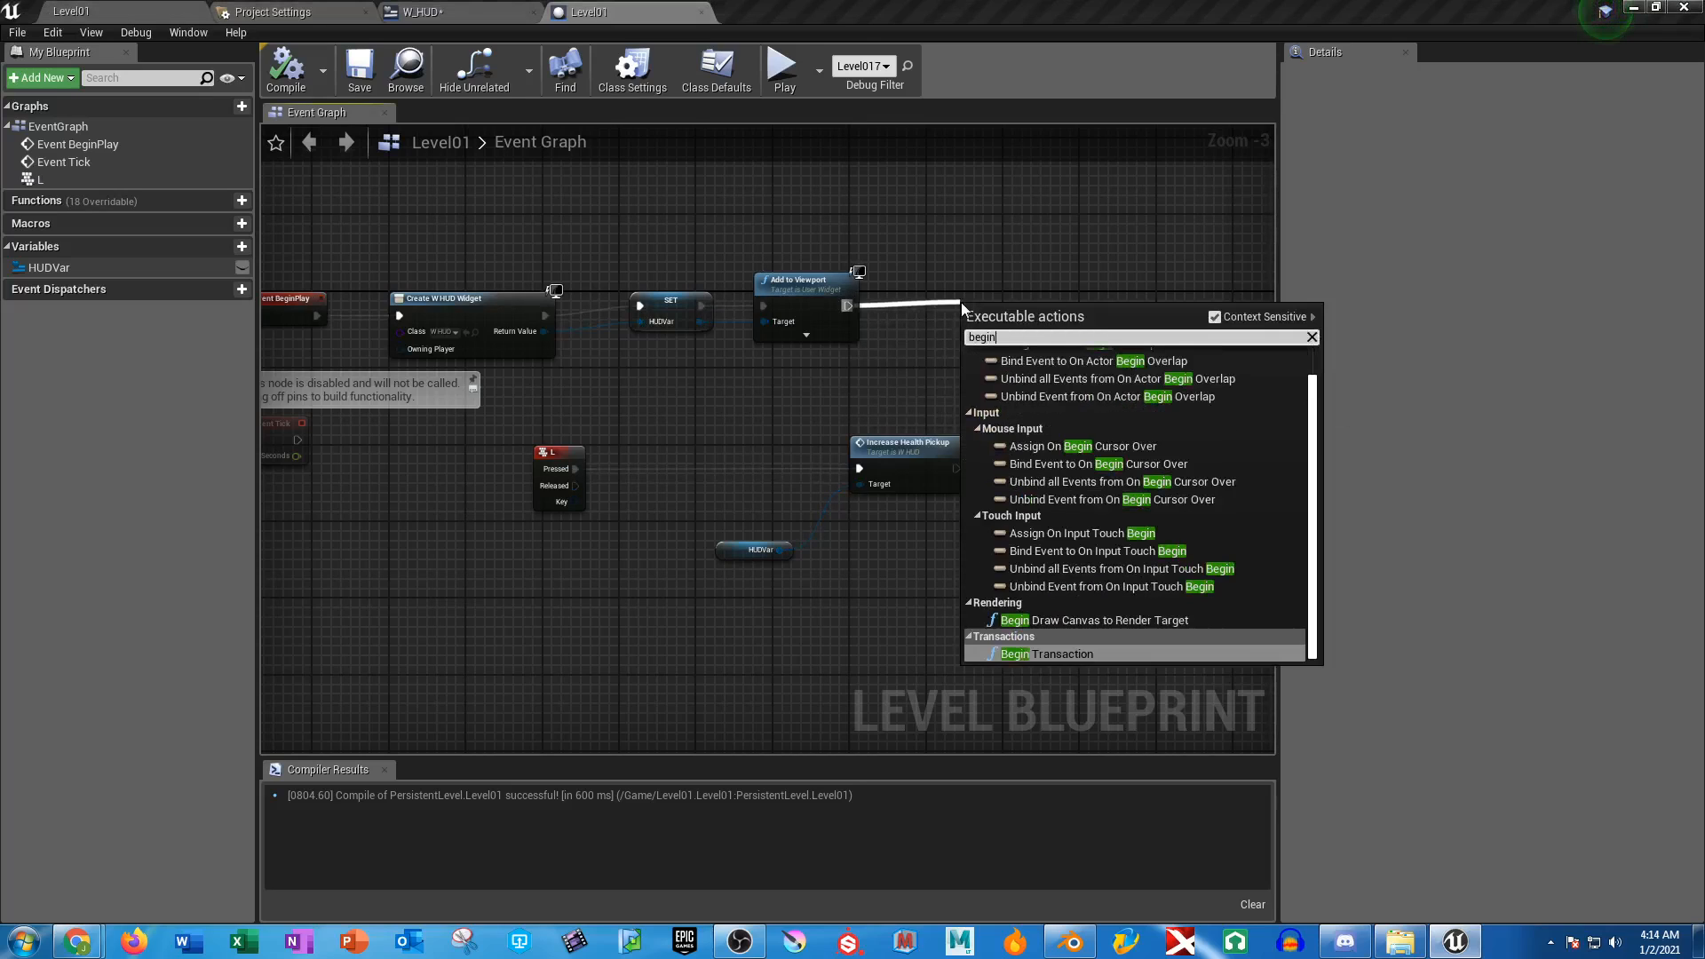
key(BackSpace)
key(BackSpace)
key(BackSpace)
key(BackSpace)
key(BackSpace)
key(BackSpace)
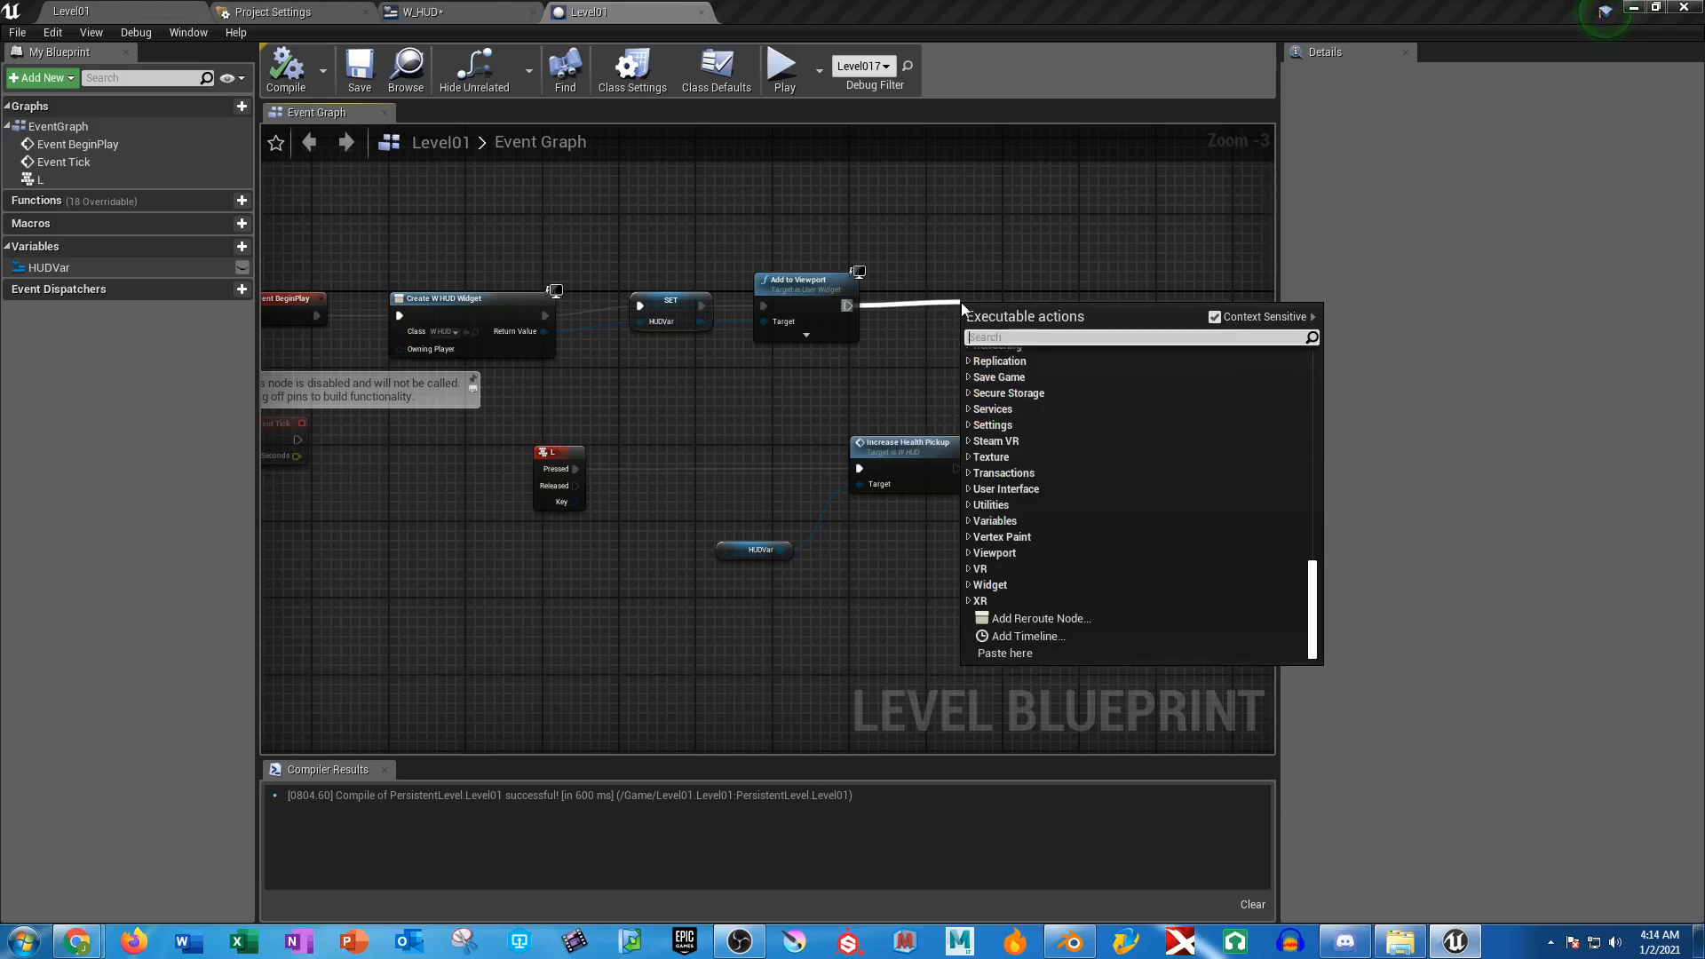
text(cast)
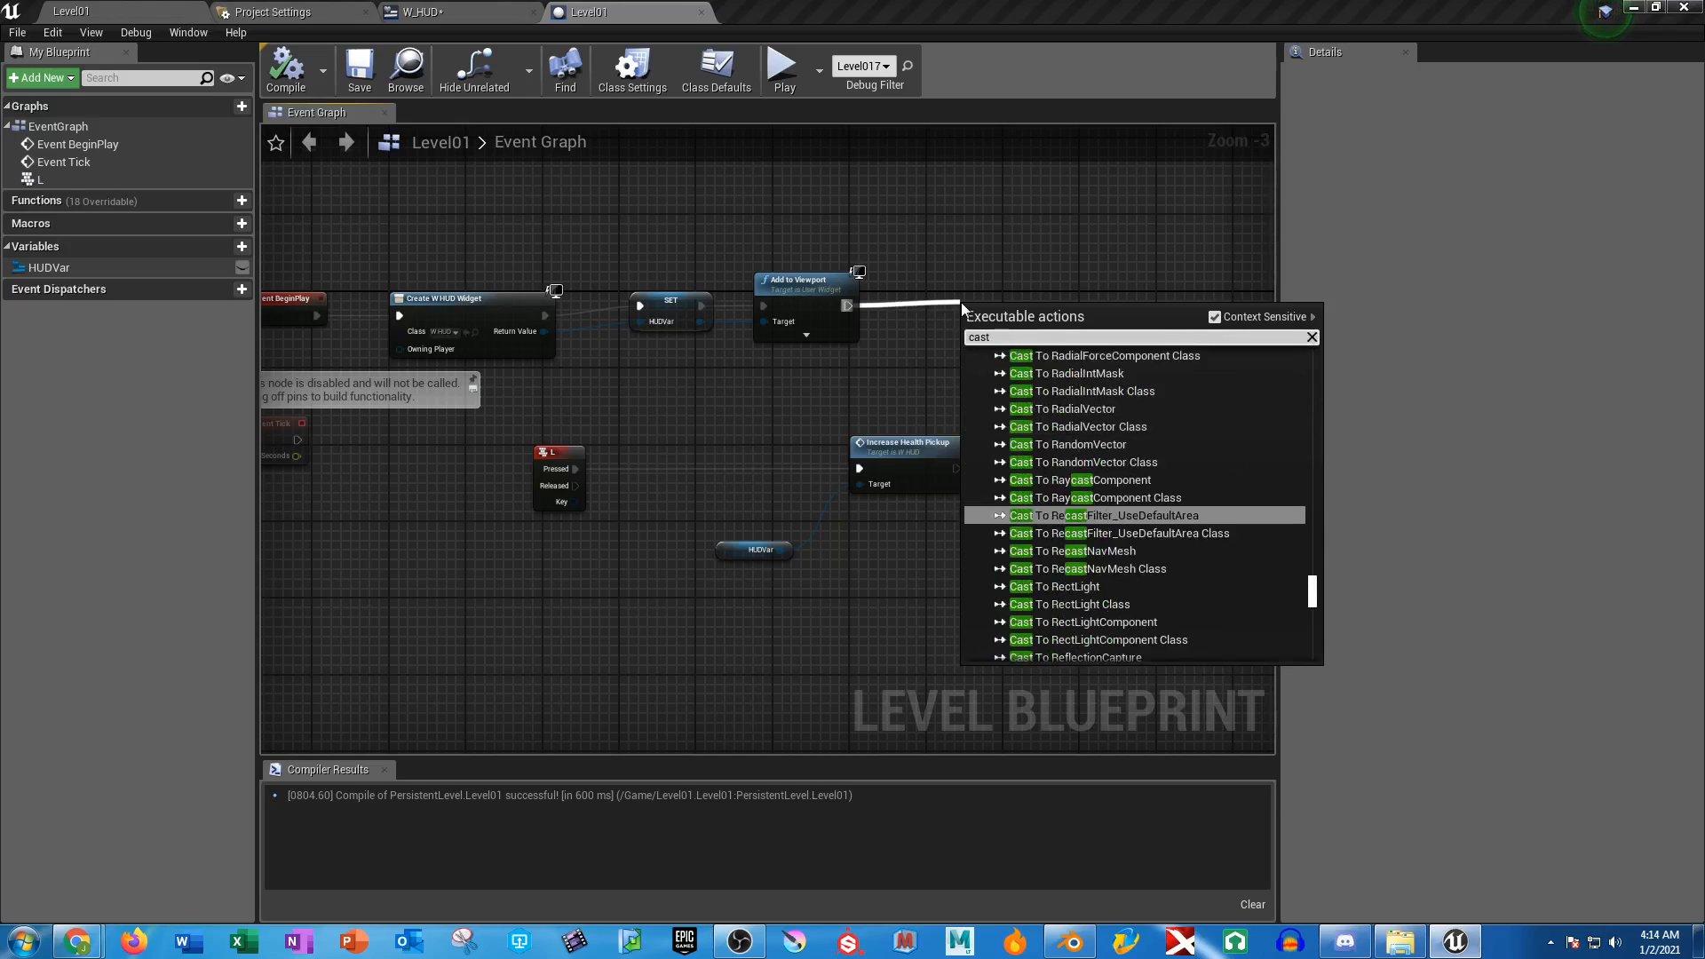
key(BackSpace)
key(BackSpace)
key(BackSpace)
key(BackSpace)
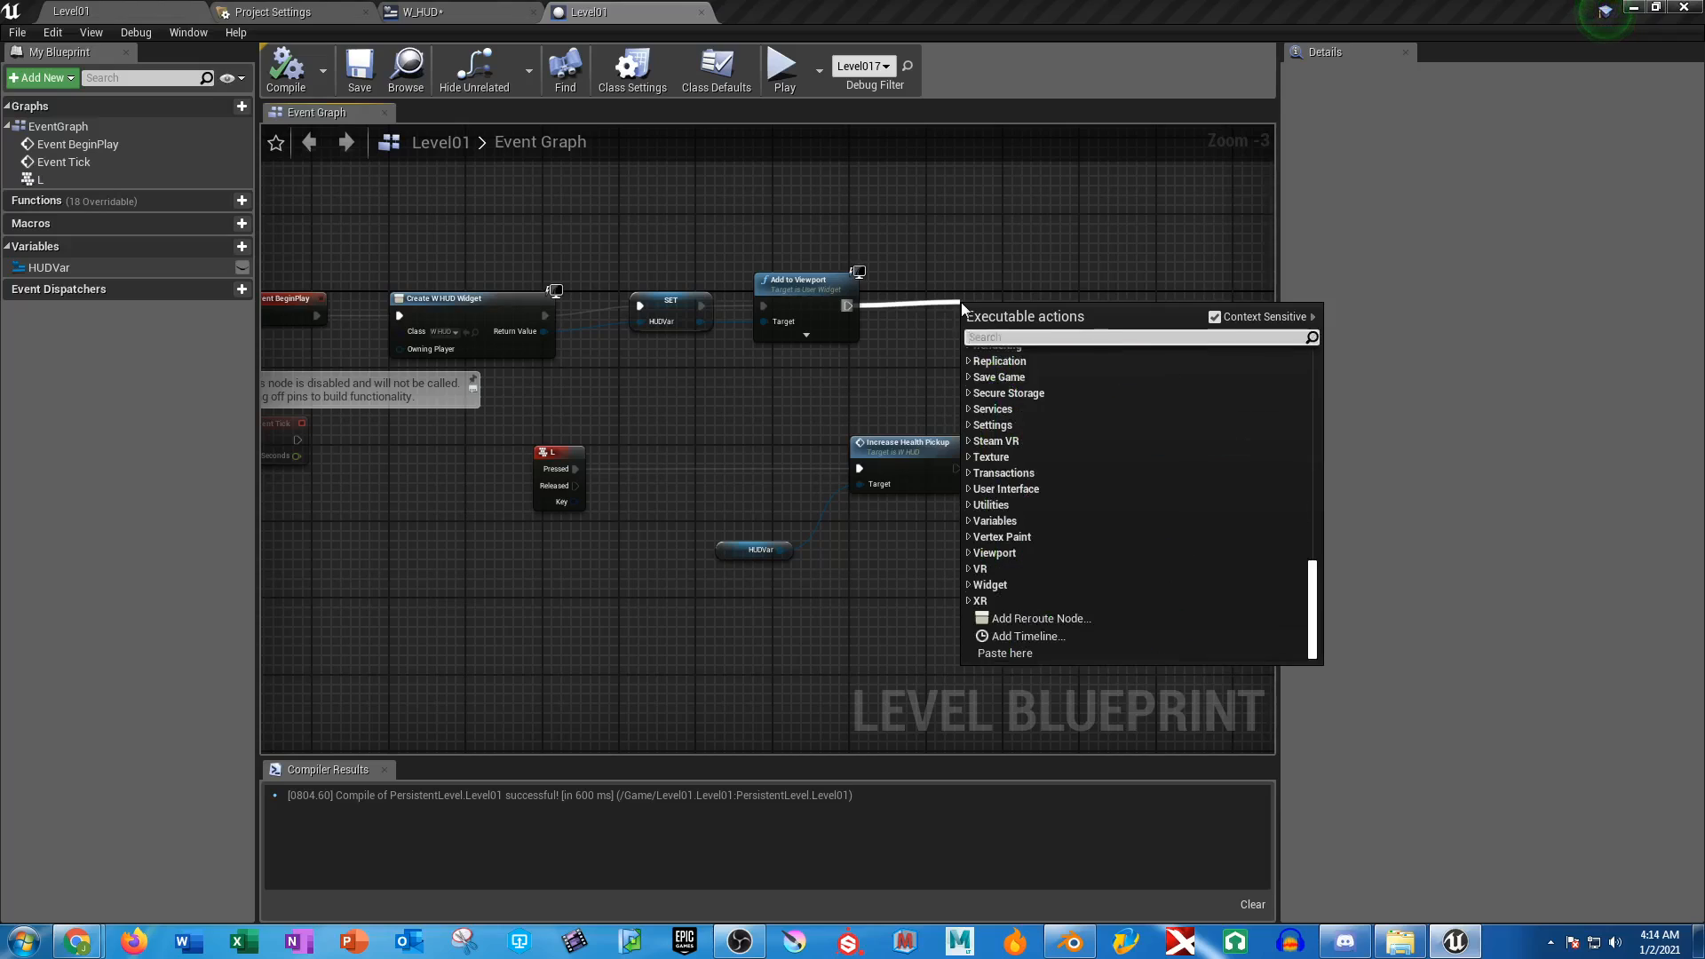
text(w_hud)
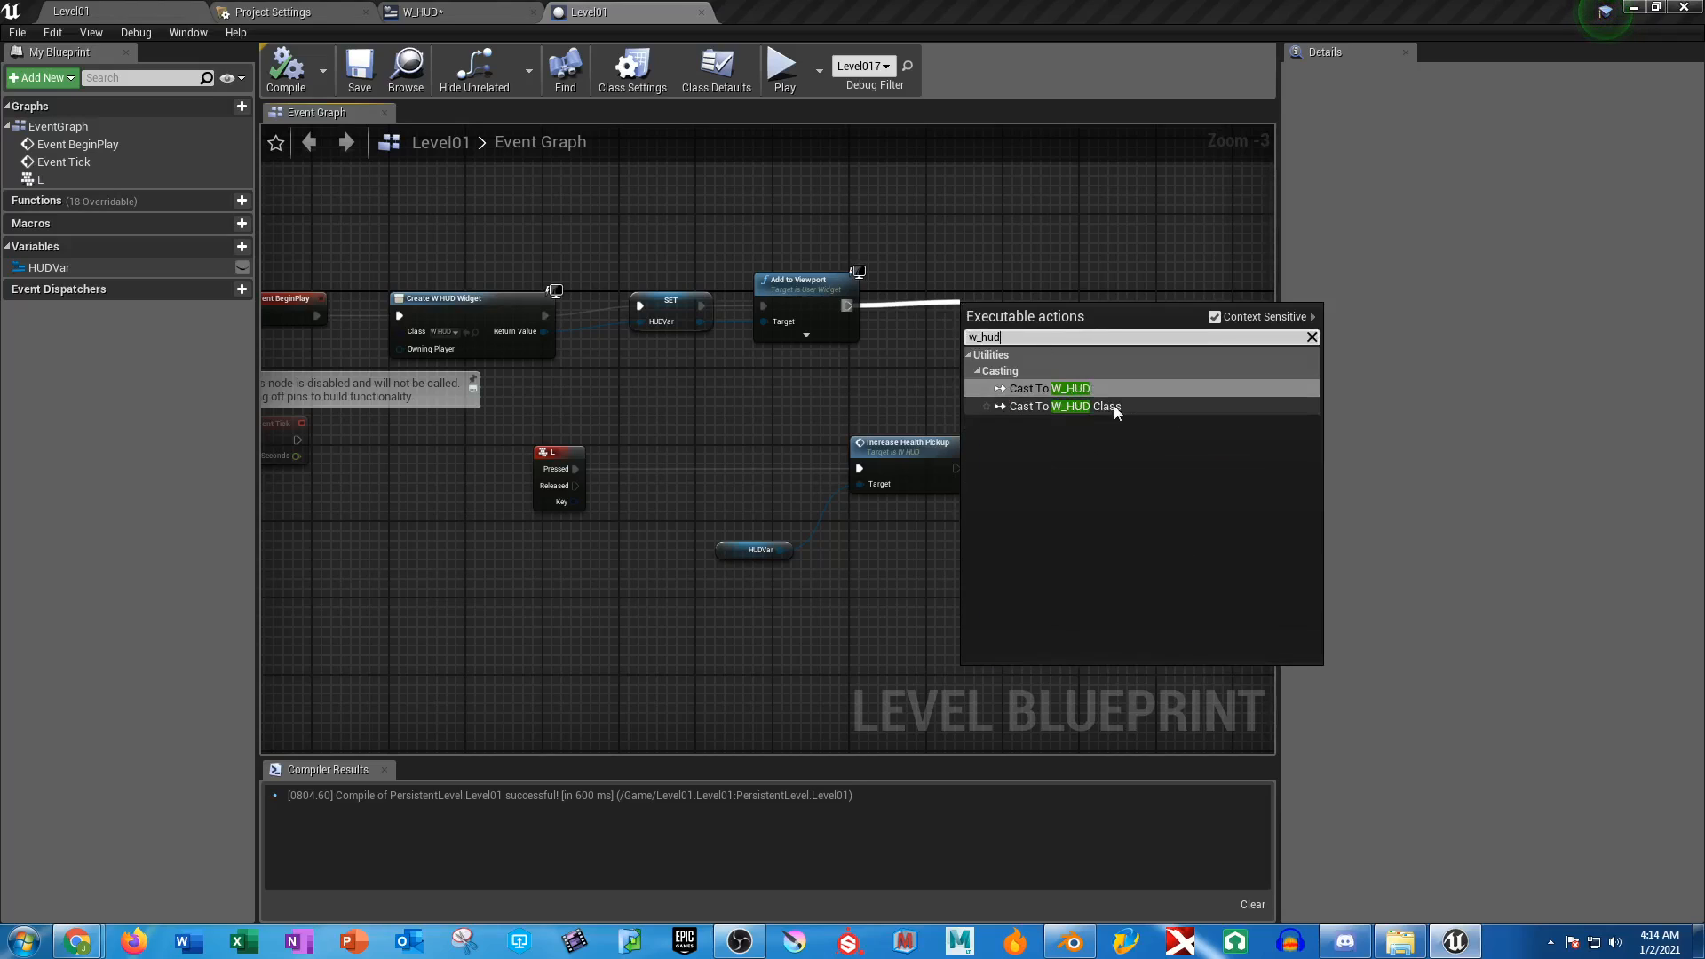
key(Return)
Add a Begine call directly after Add to Viewport in place of the cast node, with HUDVar as its Target
drag(1061, 325, 1114, 325)
text(begine)
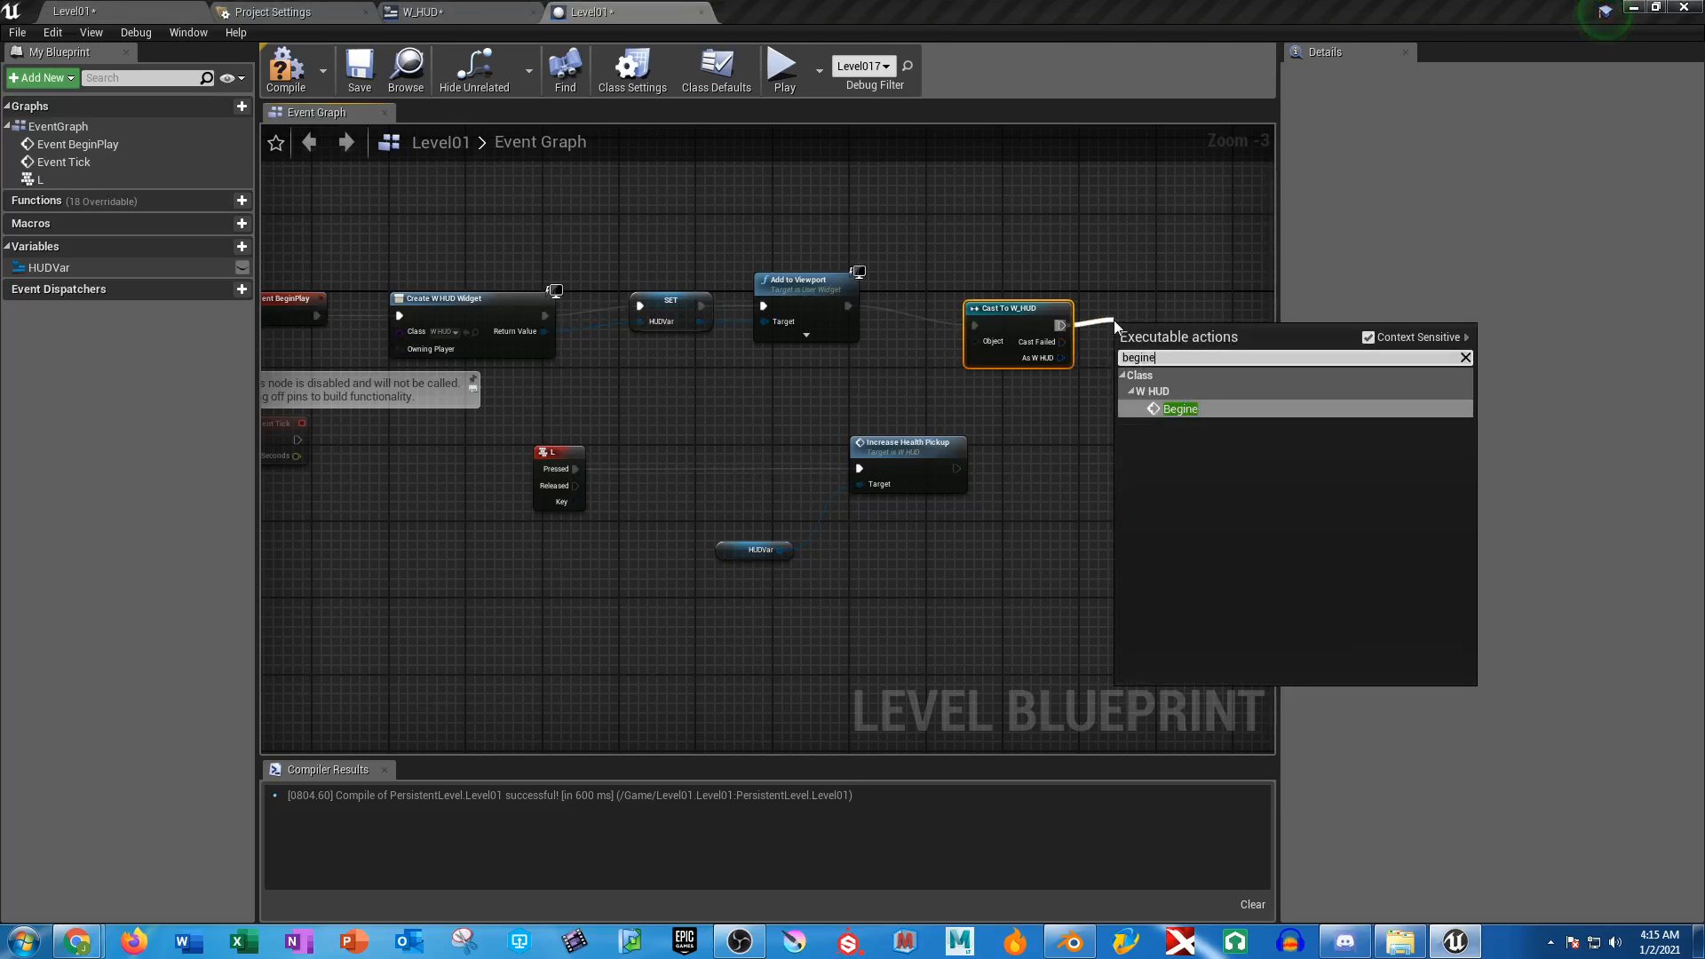
click(1194, 415)
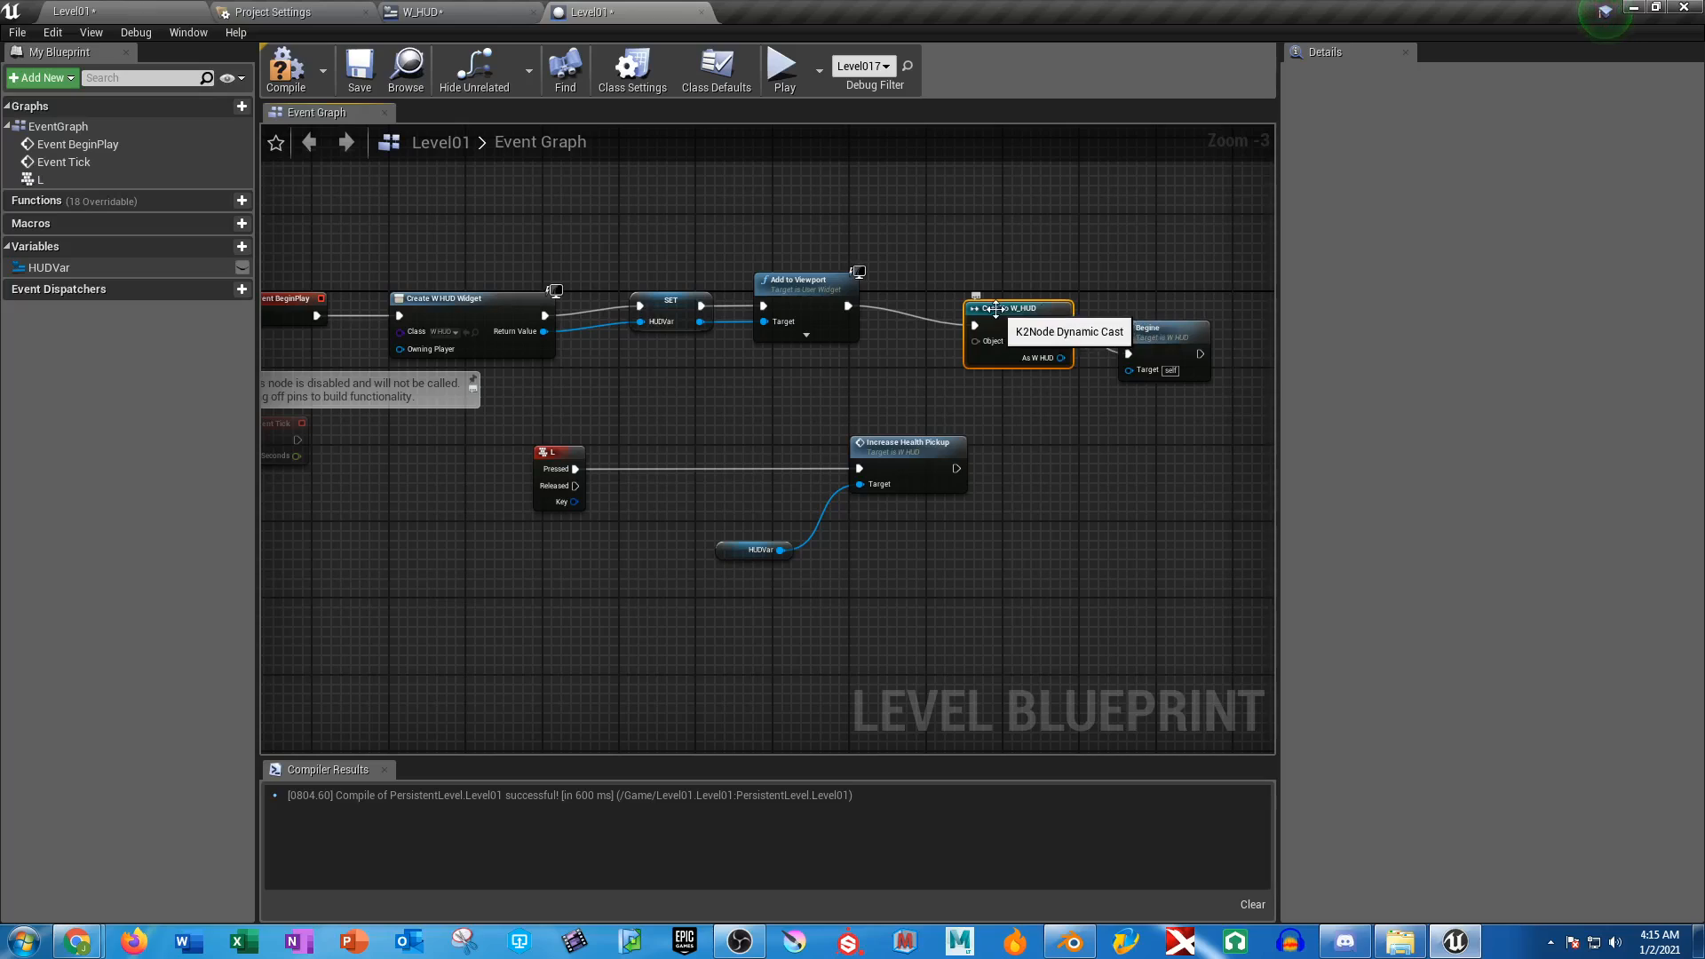
key(Delete)
drag(848, 306, 979, 296)
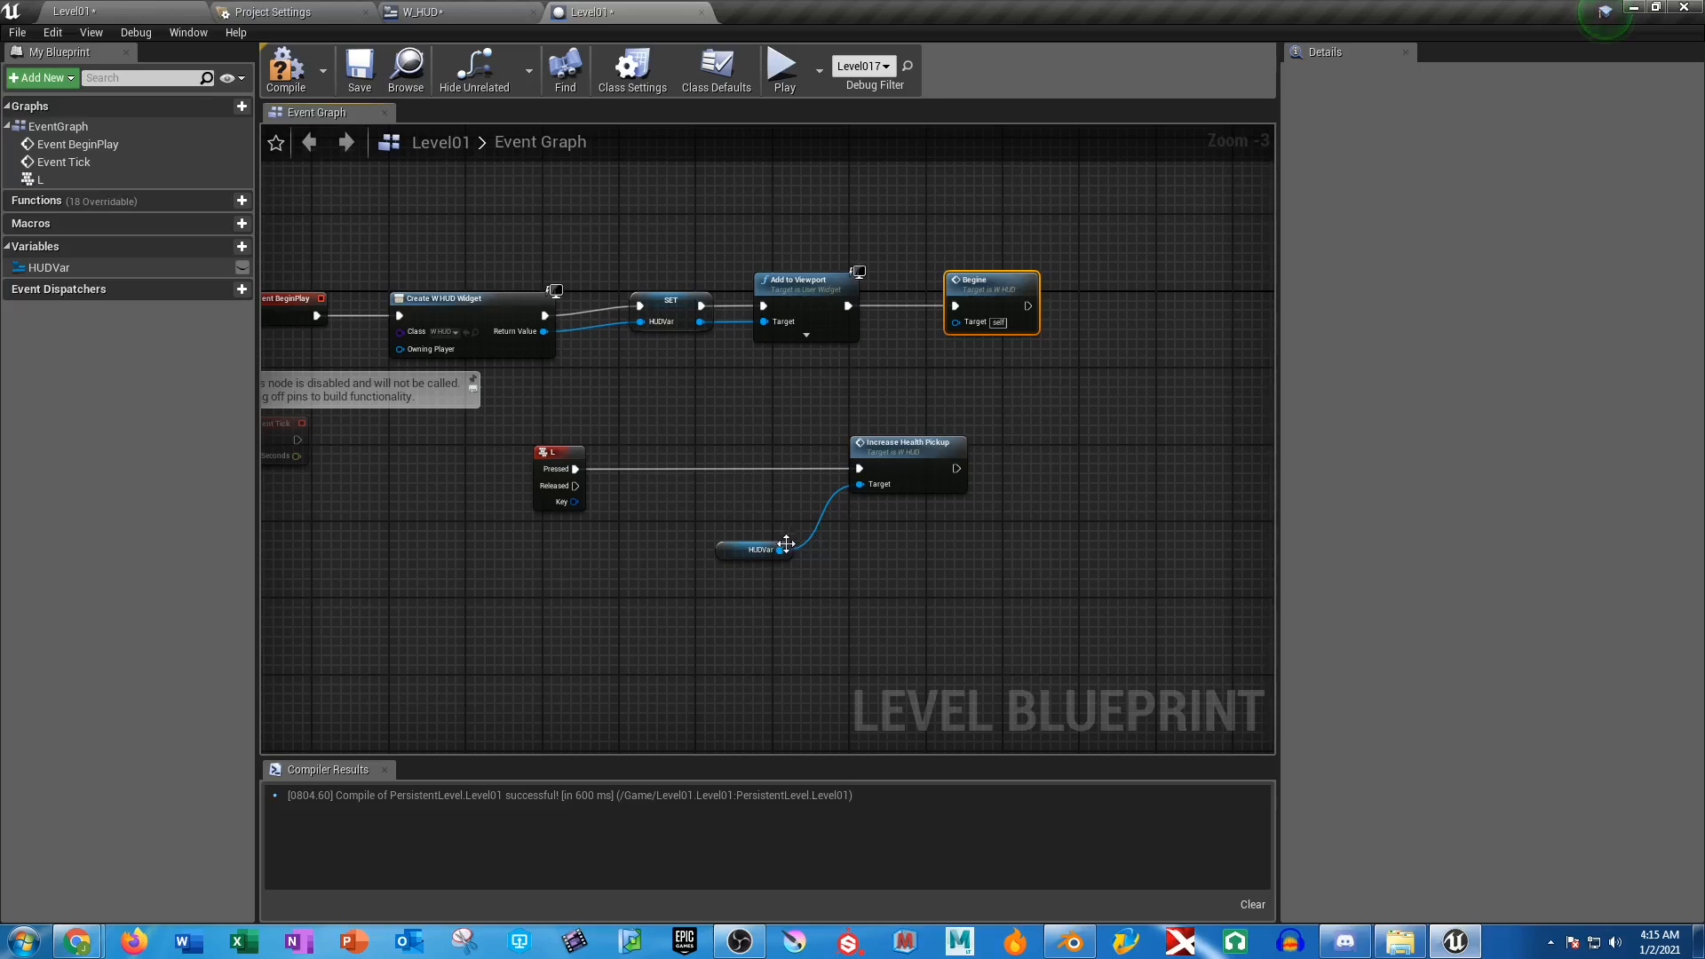
drag(779, 550, 956, 322)
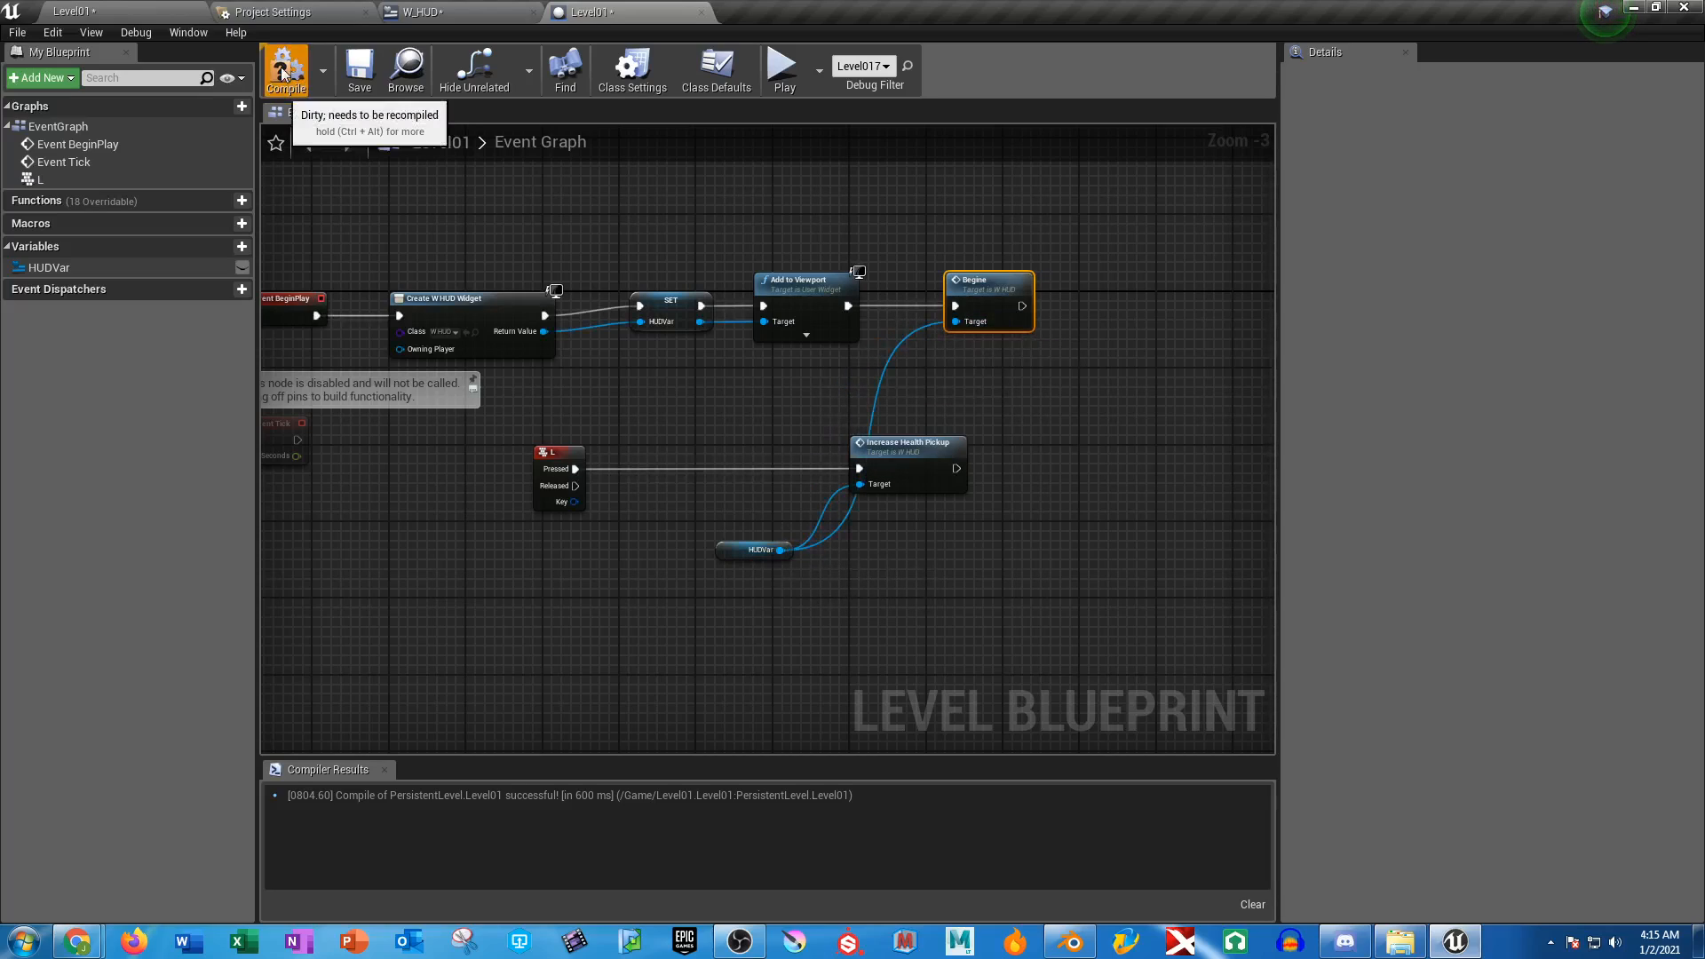
Compile and save the Level01 blueprint, and save the W_HUD widget
click(359, 69)
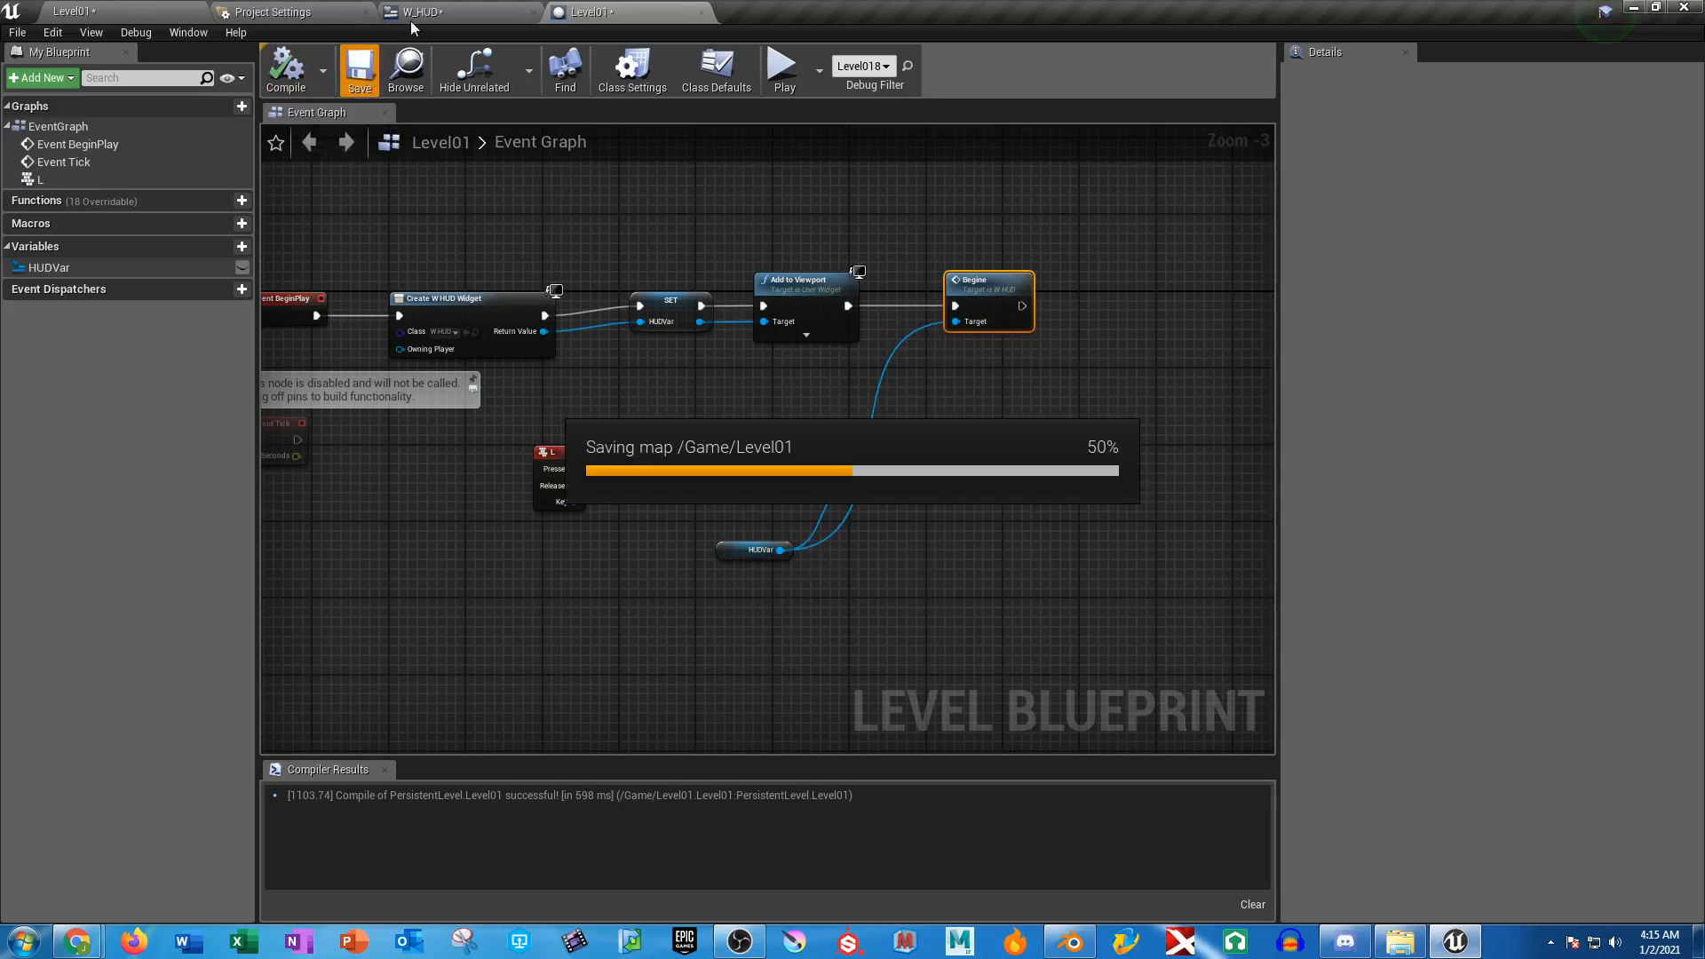
click(468, 10)
click(102, 69)
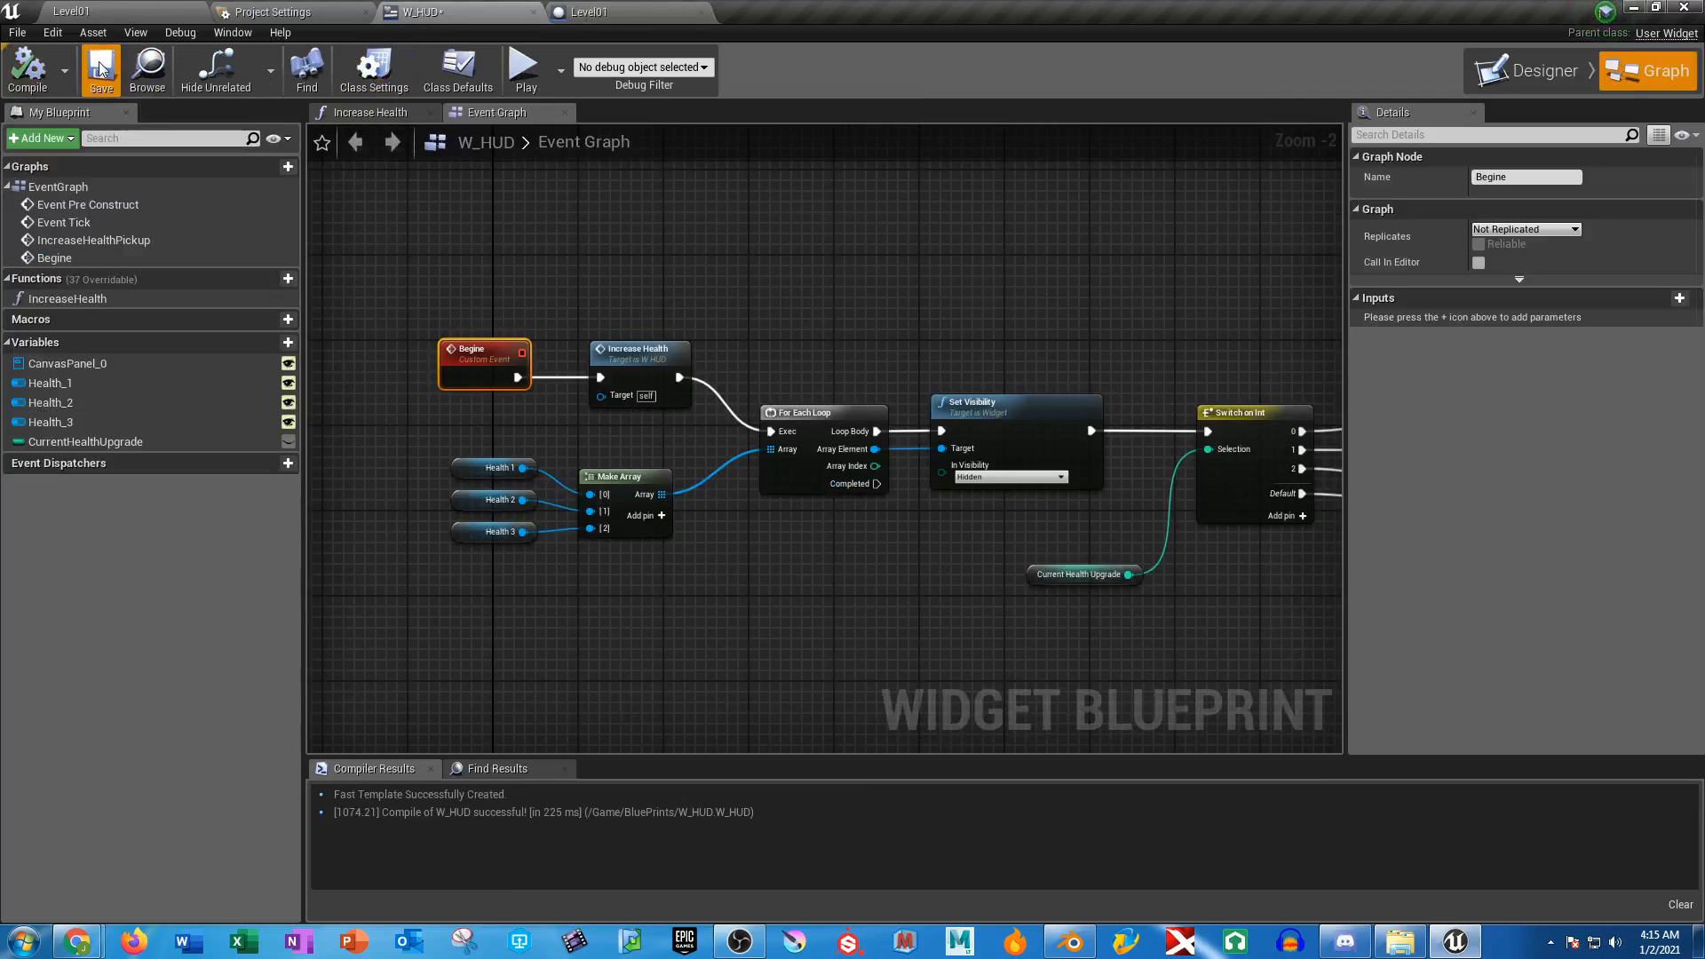
Play-test the level to check which health bar shows at start and after triggering a health upgrade
click(523, 70)
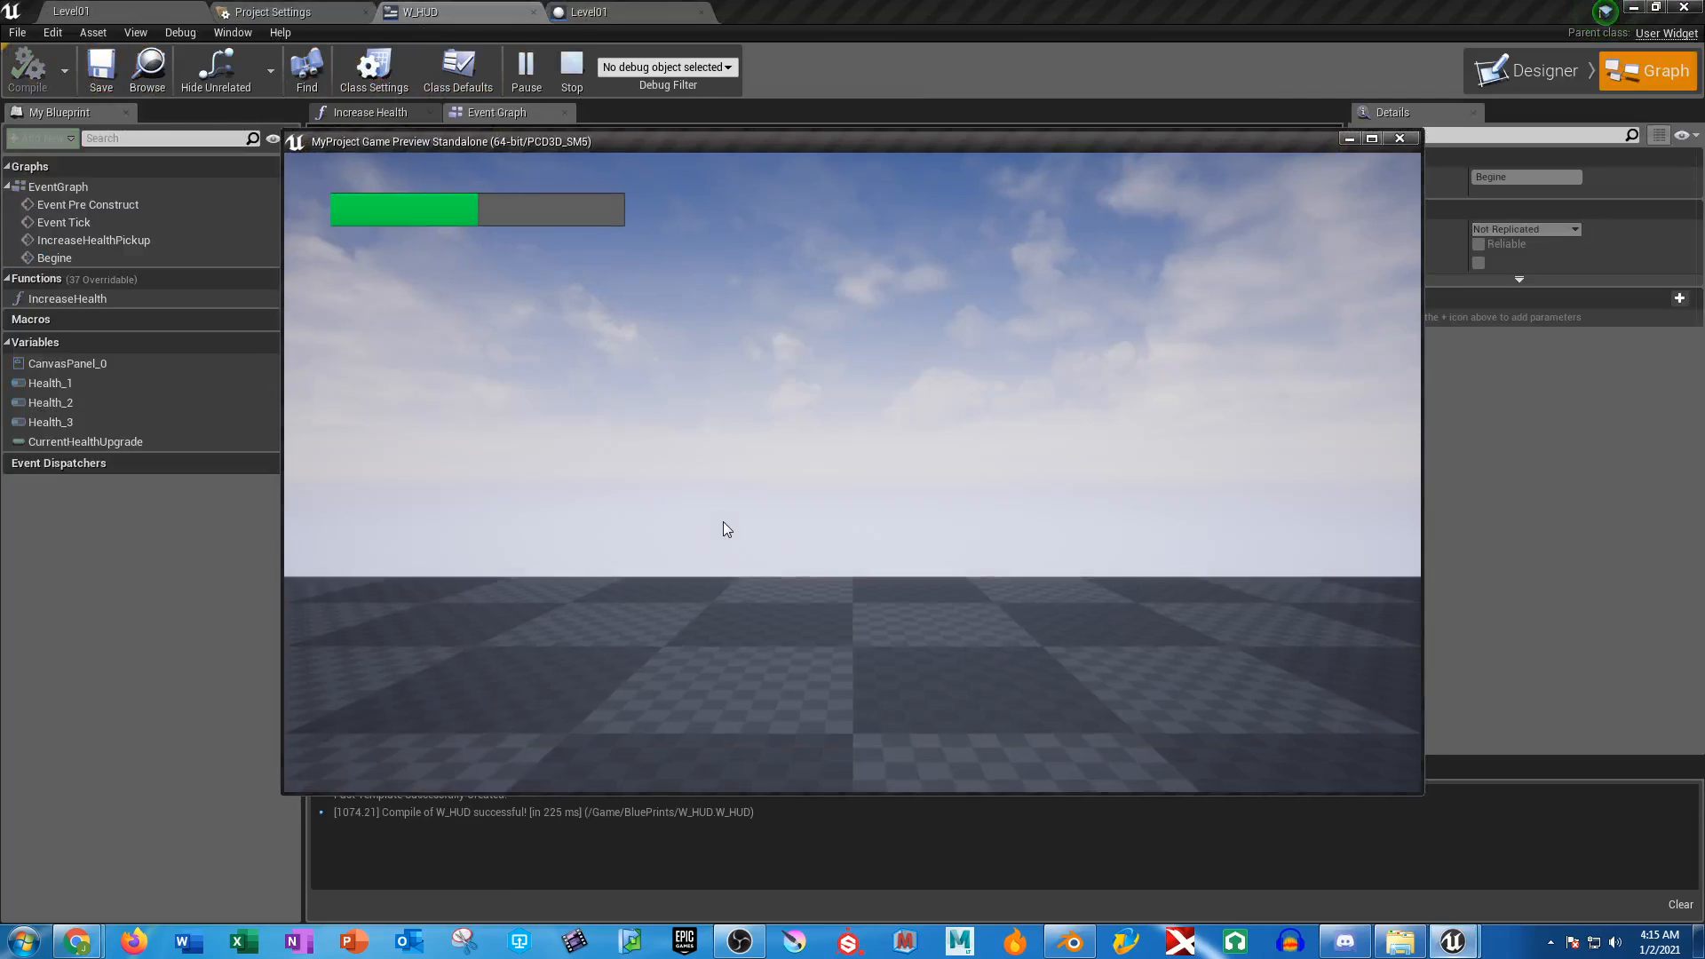
click(748, 522)
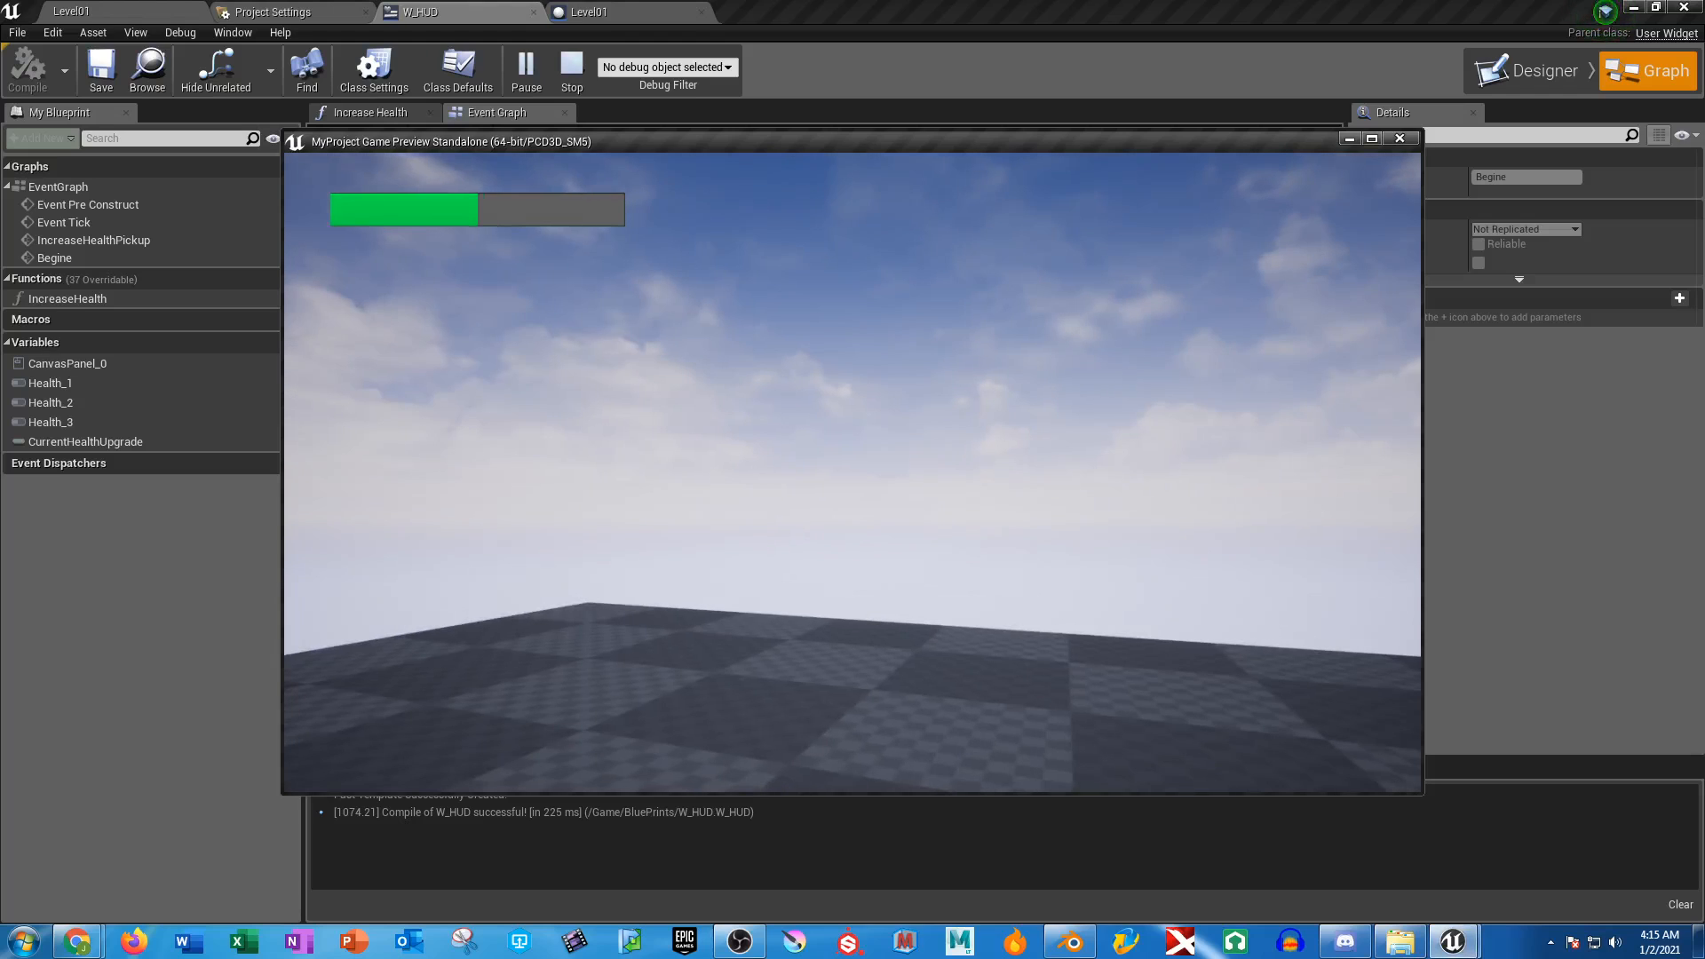
key(e)
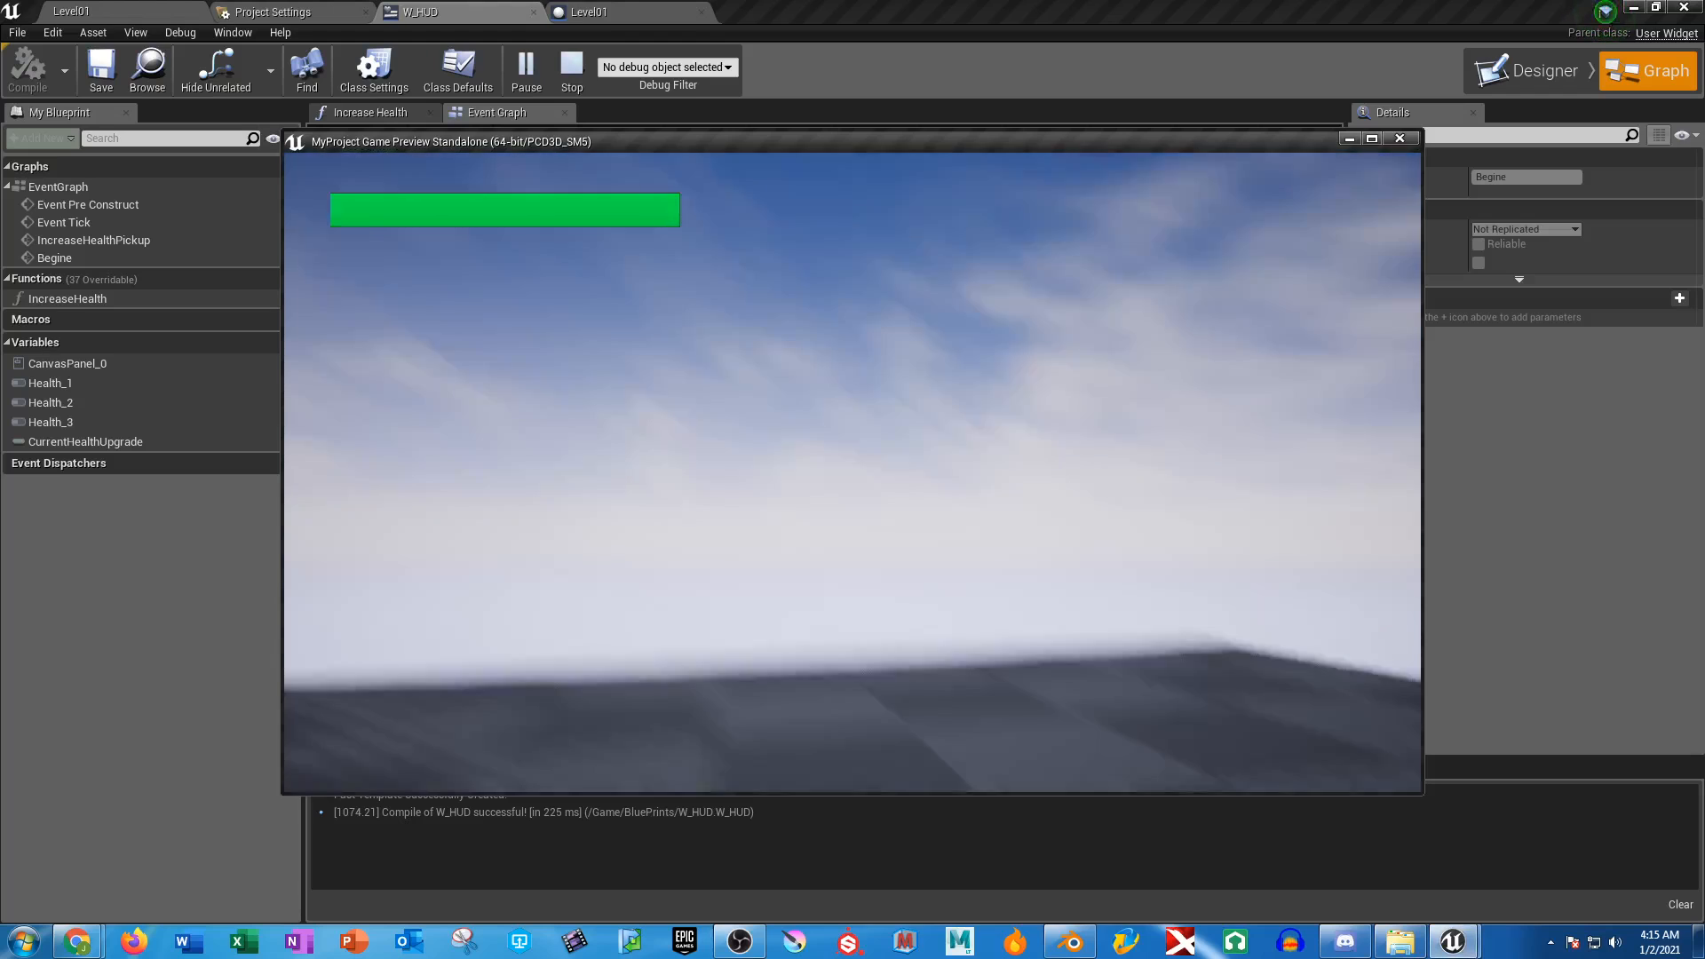
key(Escape)
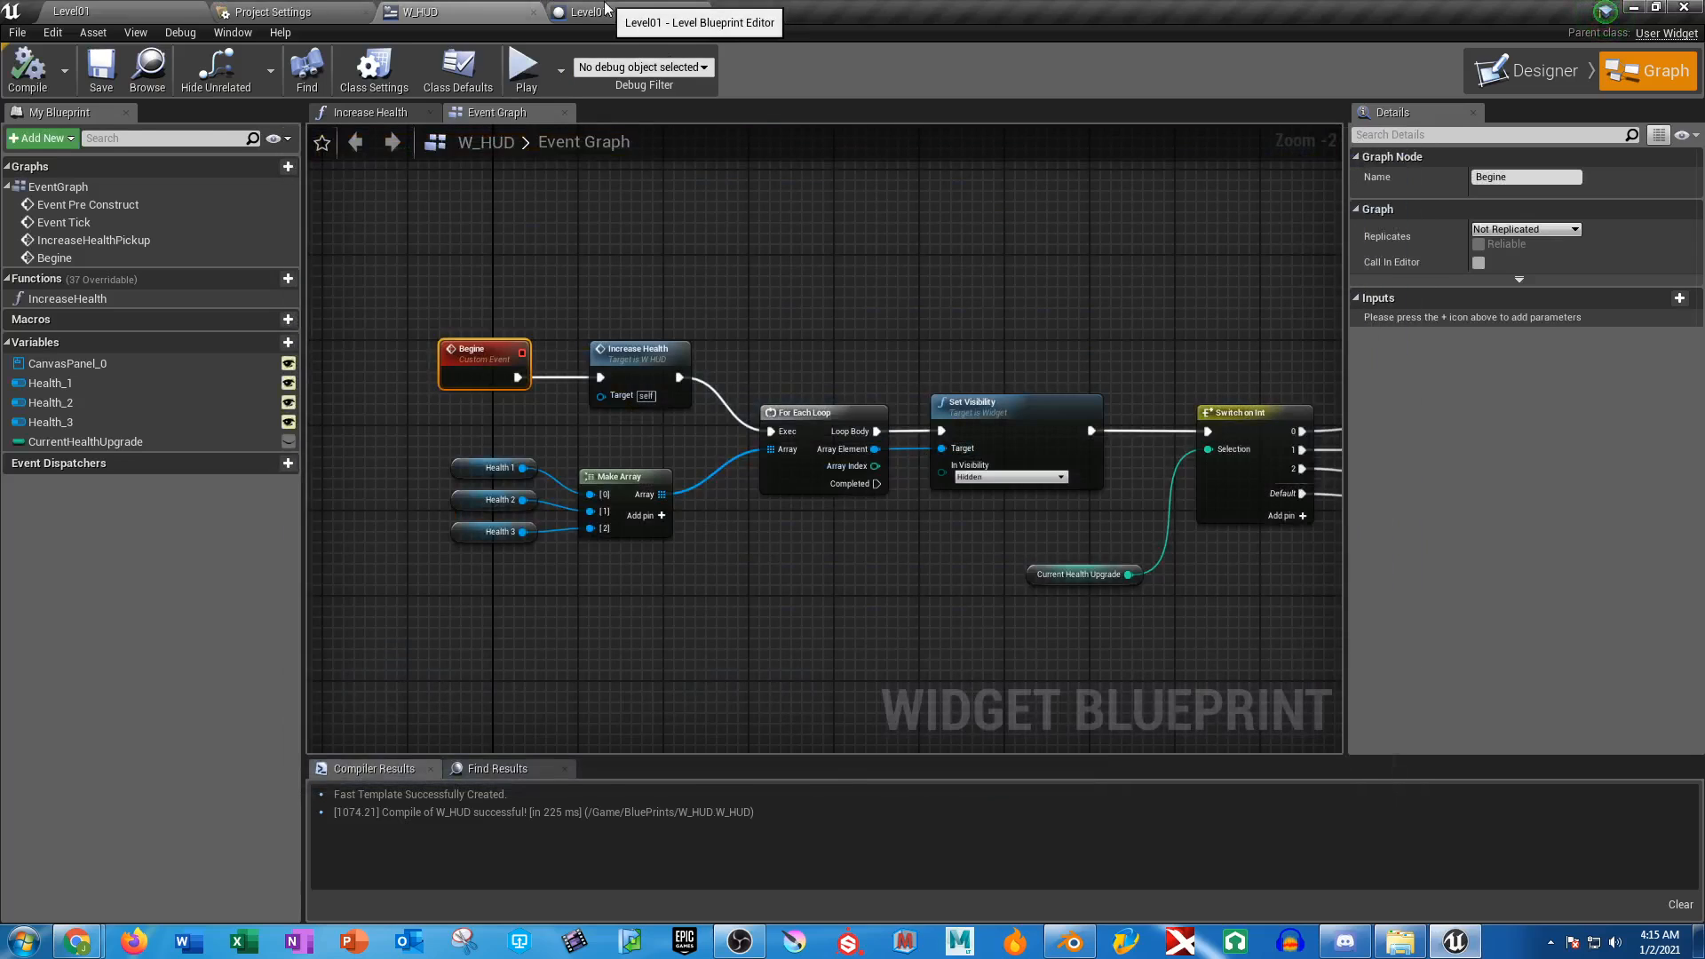
Examine the Begine call in Level01 and the W_HUD chain from Begine through Switch on Int to the Set Visibility nodes
click(606, 7)
right_drag(728, 419, 806, 483)
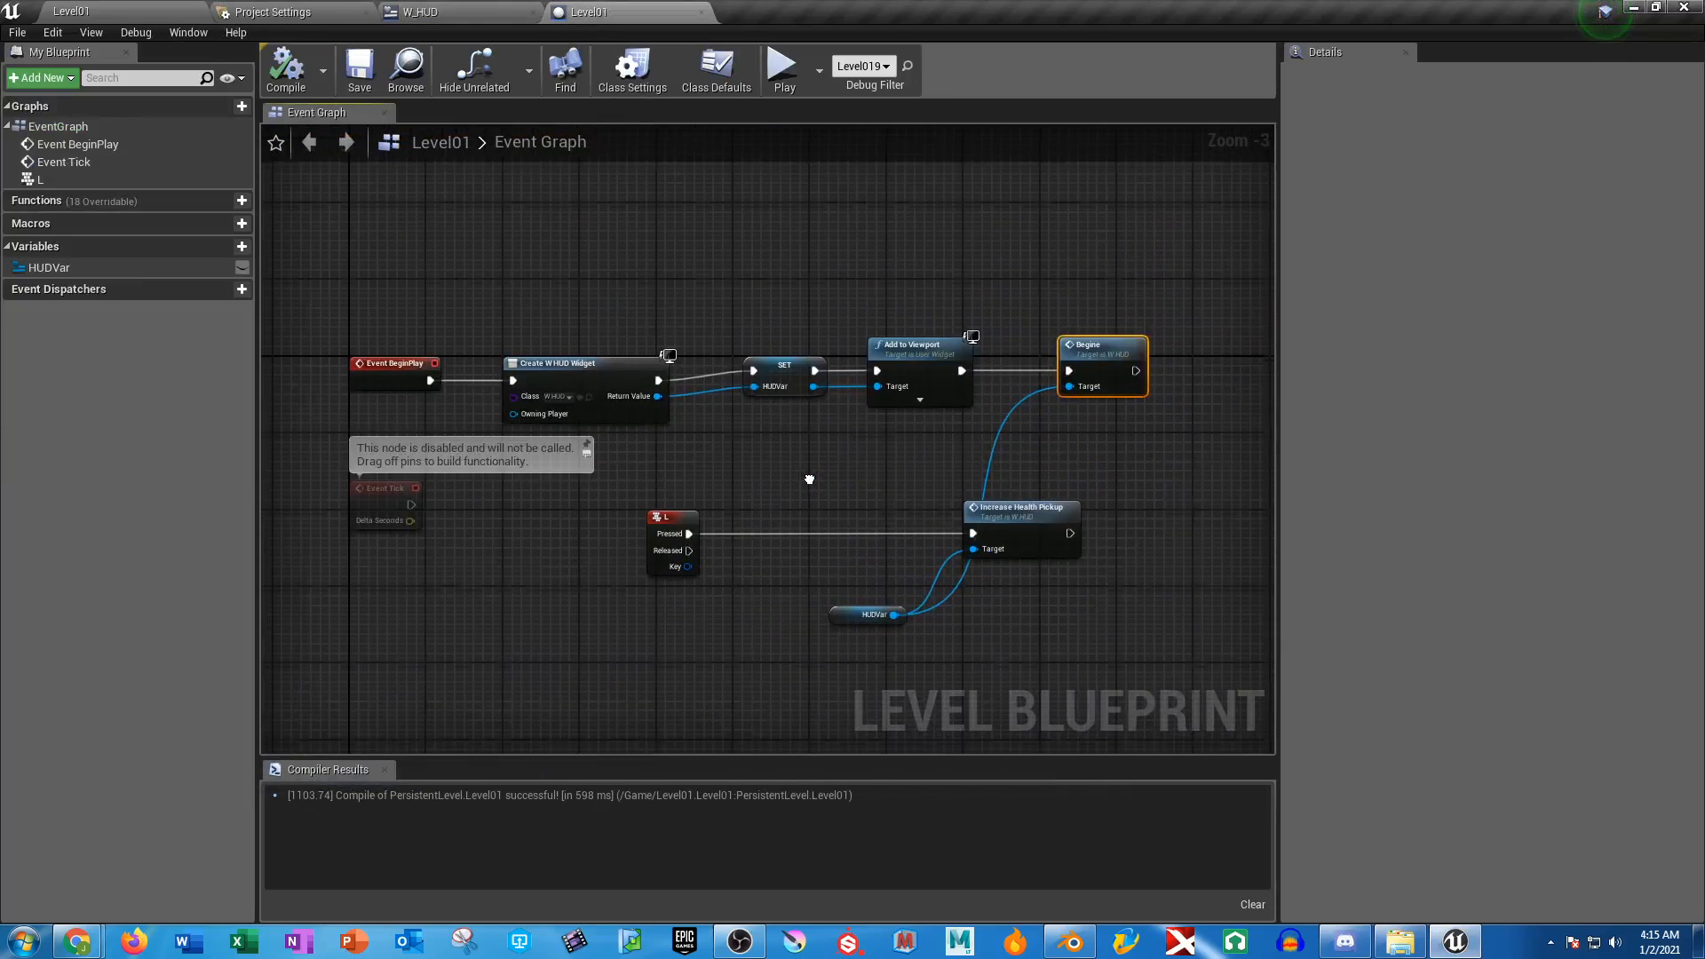
click(448, 11)
scroll(752, 661, up, 2)
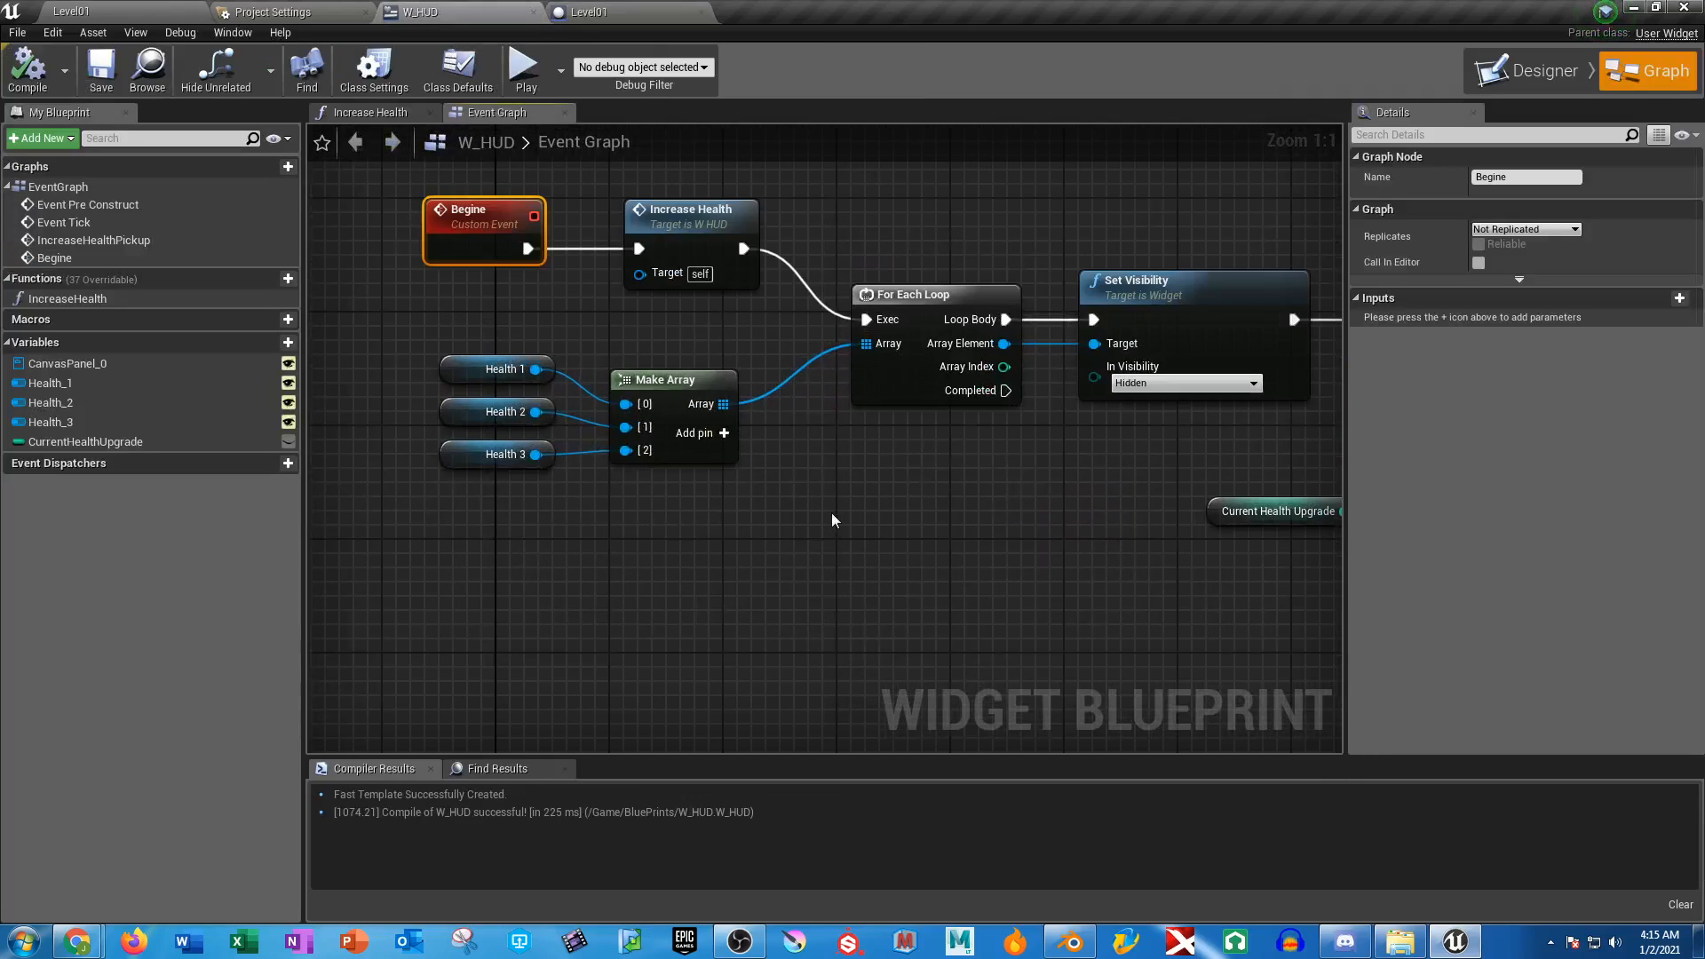
right_drag(916, 493, 670, 537)
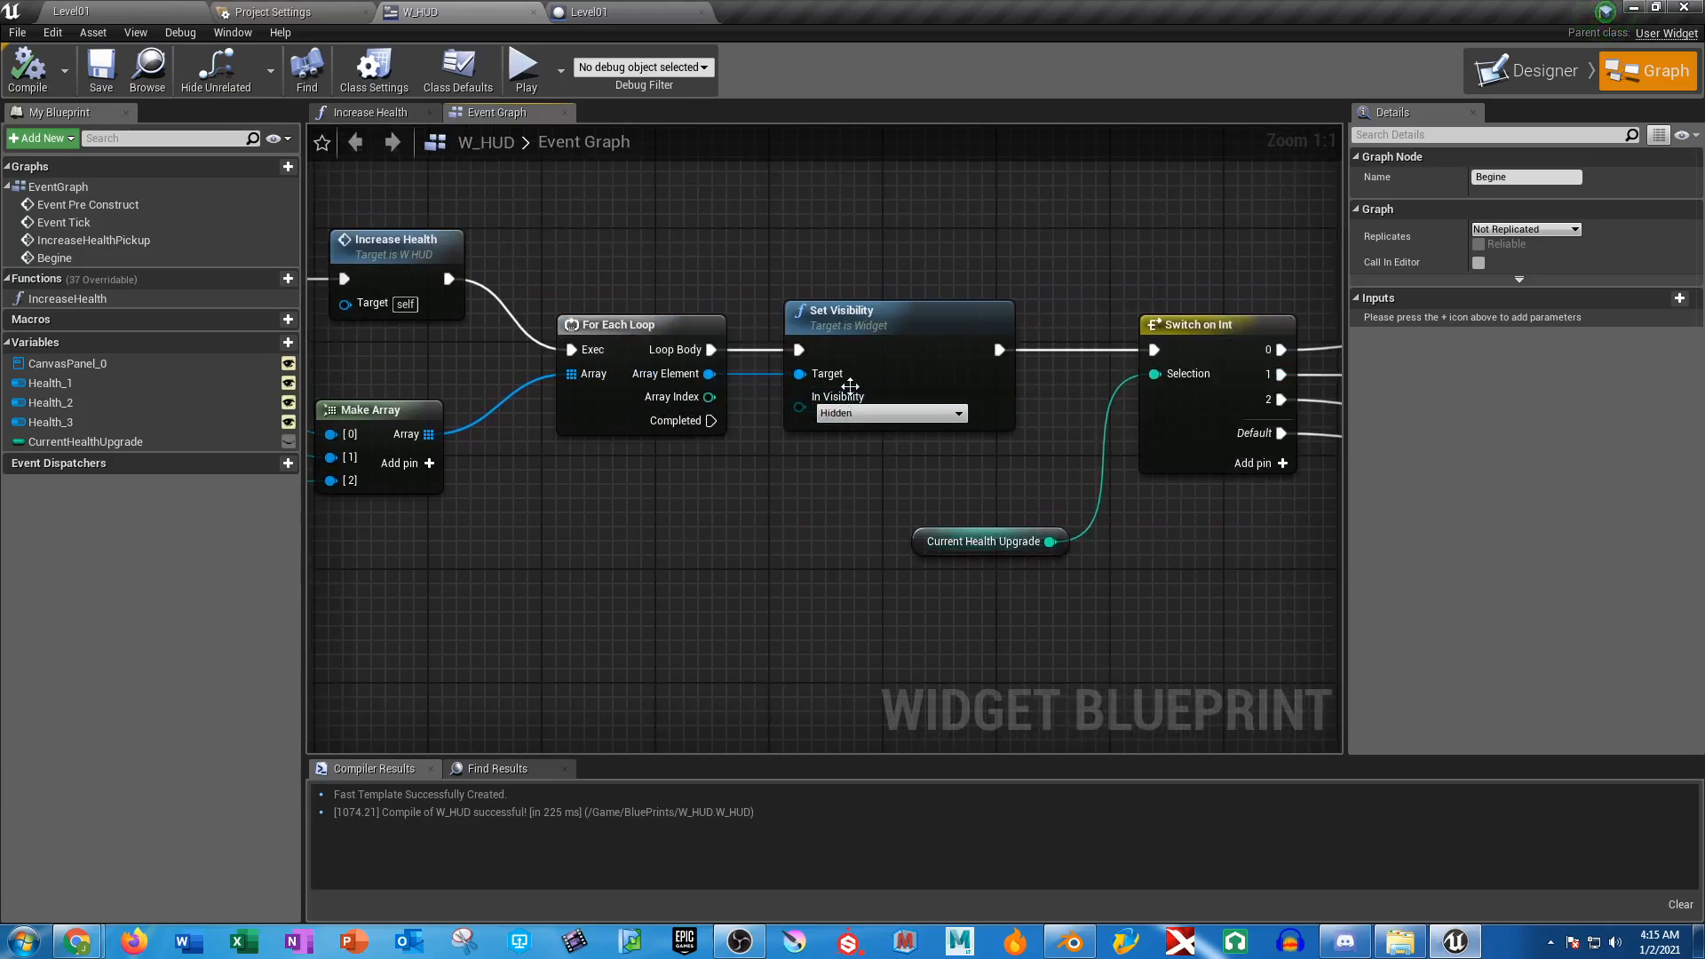
right_drag(1145, 609, 884, 639)
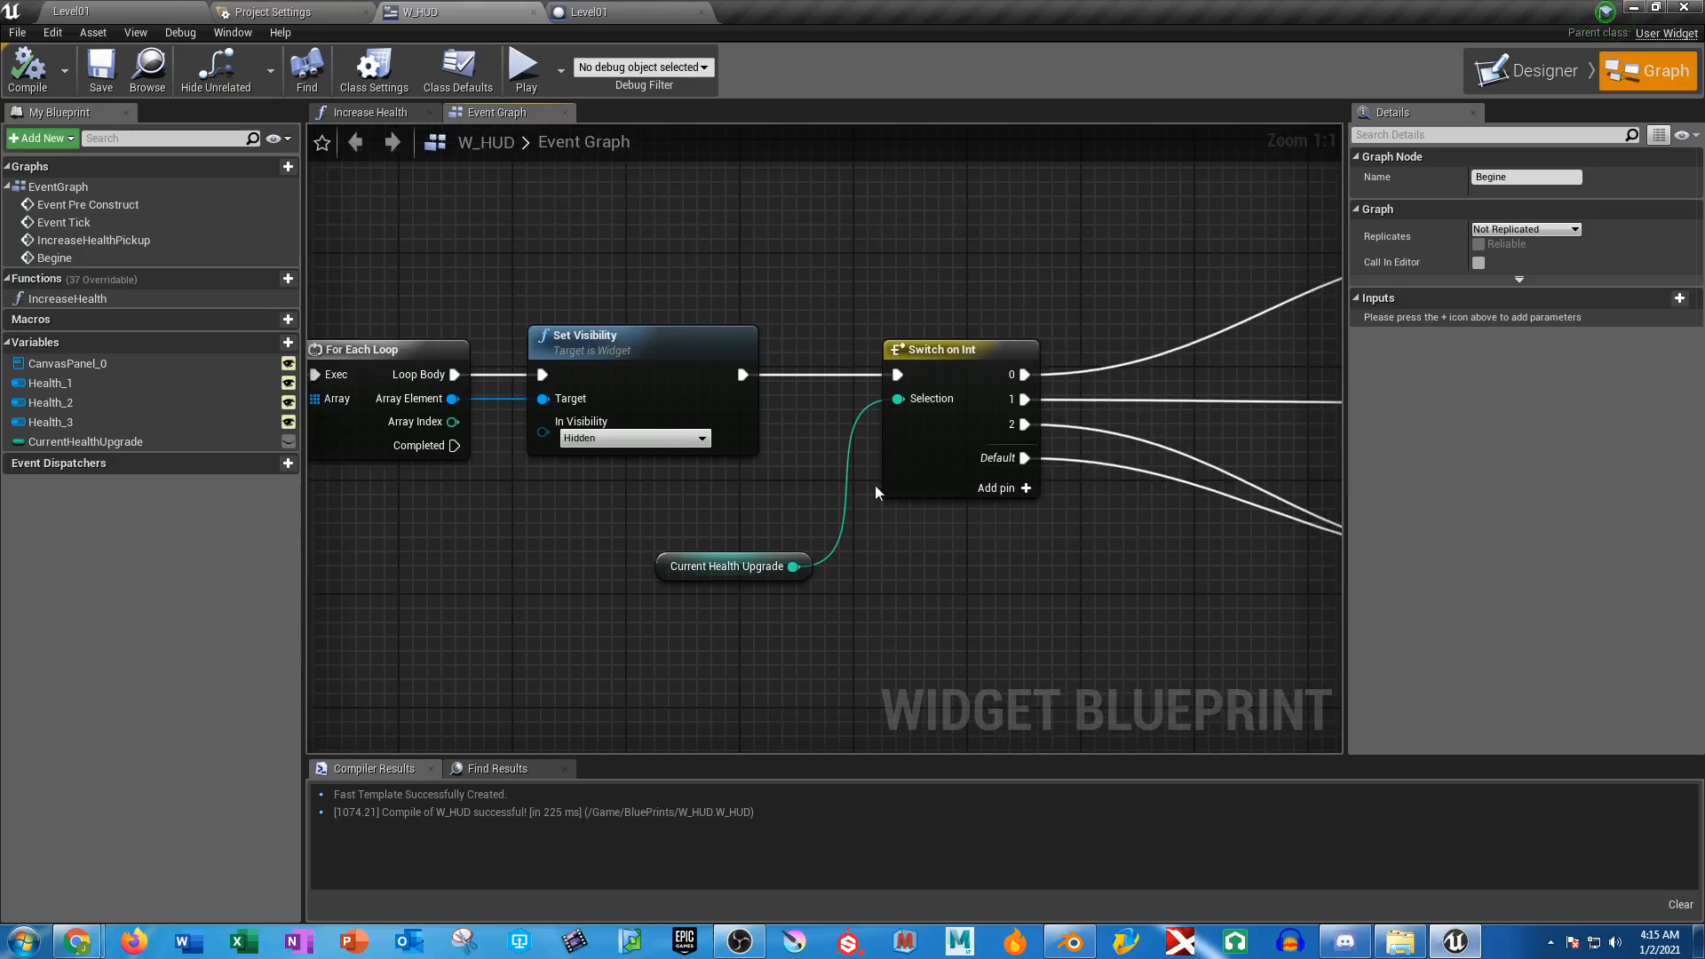
mouse_move(892, 595)
right_down()
mouse_move(1083, 604)
mouse_move(609, 602)
right_up()
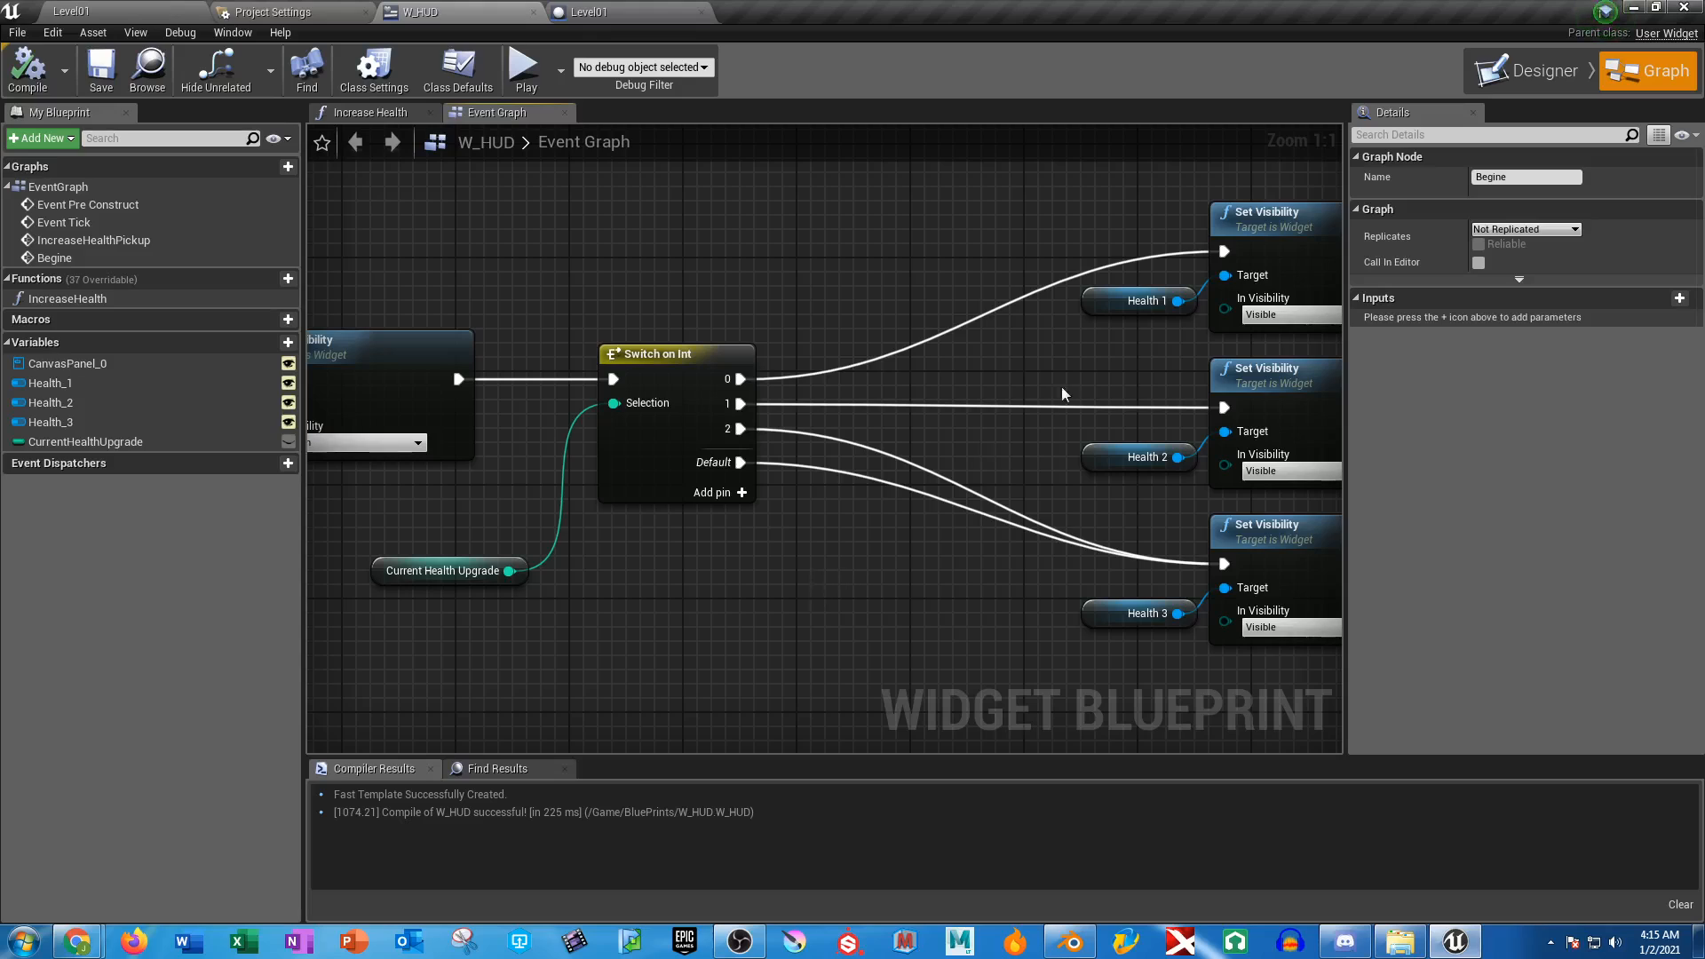
Delete the Increase Health call after the Begine event, connect Begine directly to the For Each Loop, and compile W_HUD
right_drag(458, 657, 657, 650)
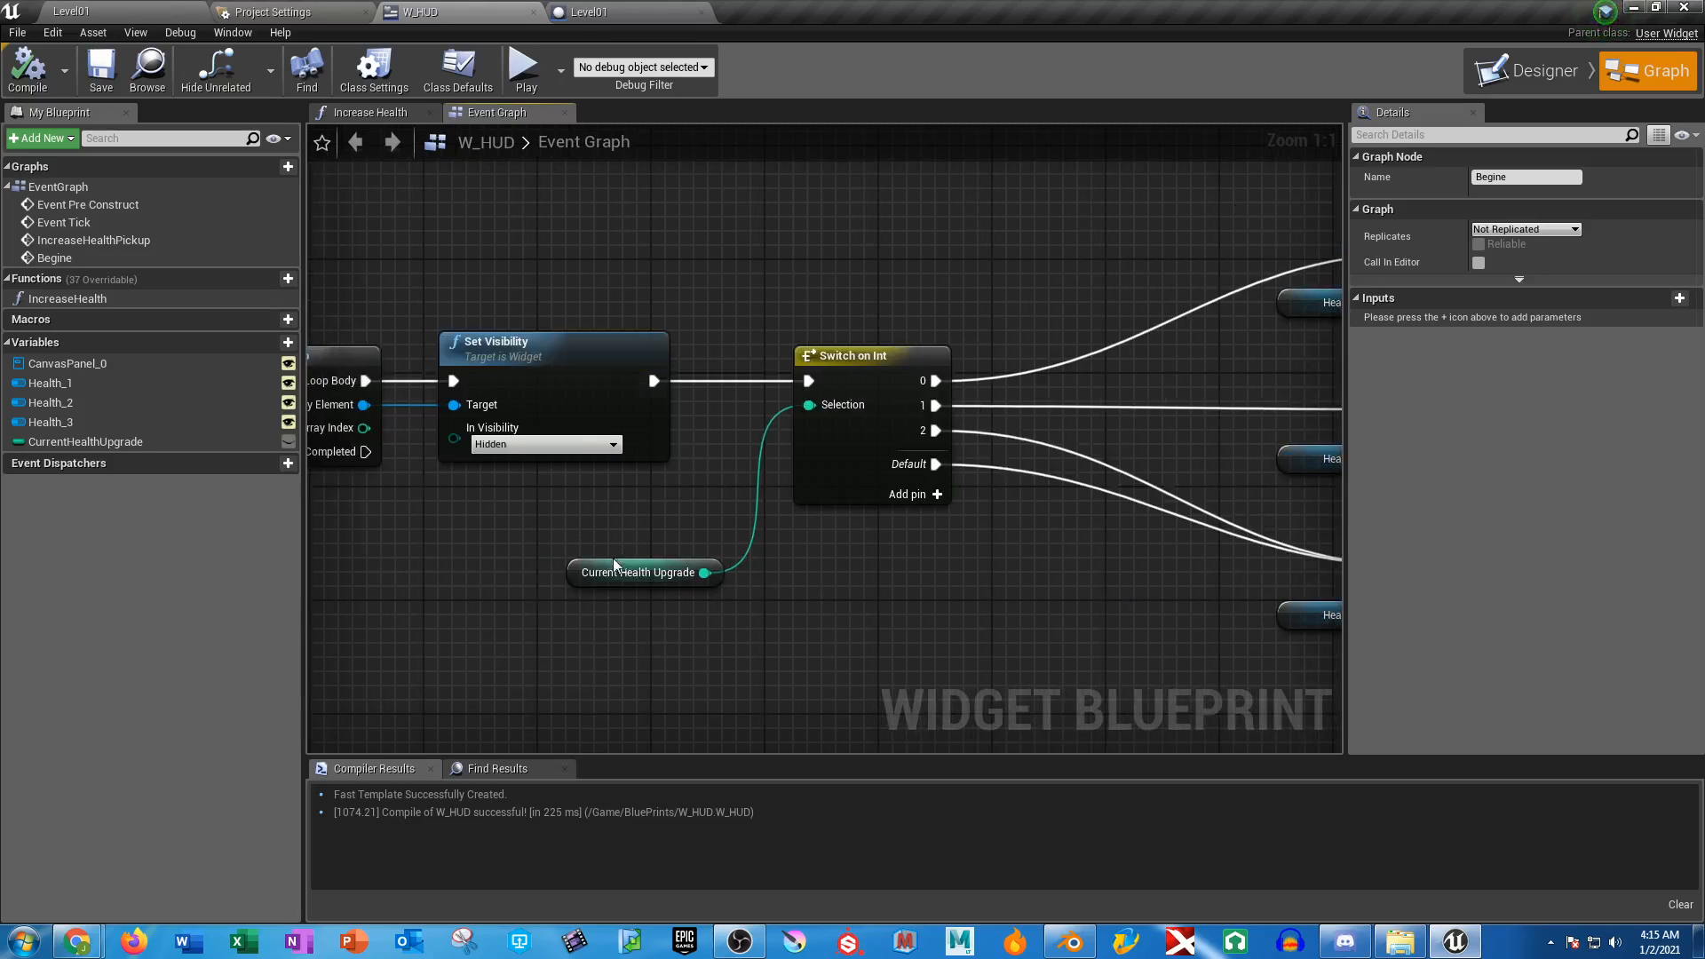
click(614, 568)
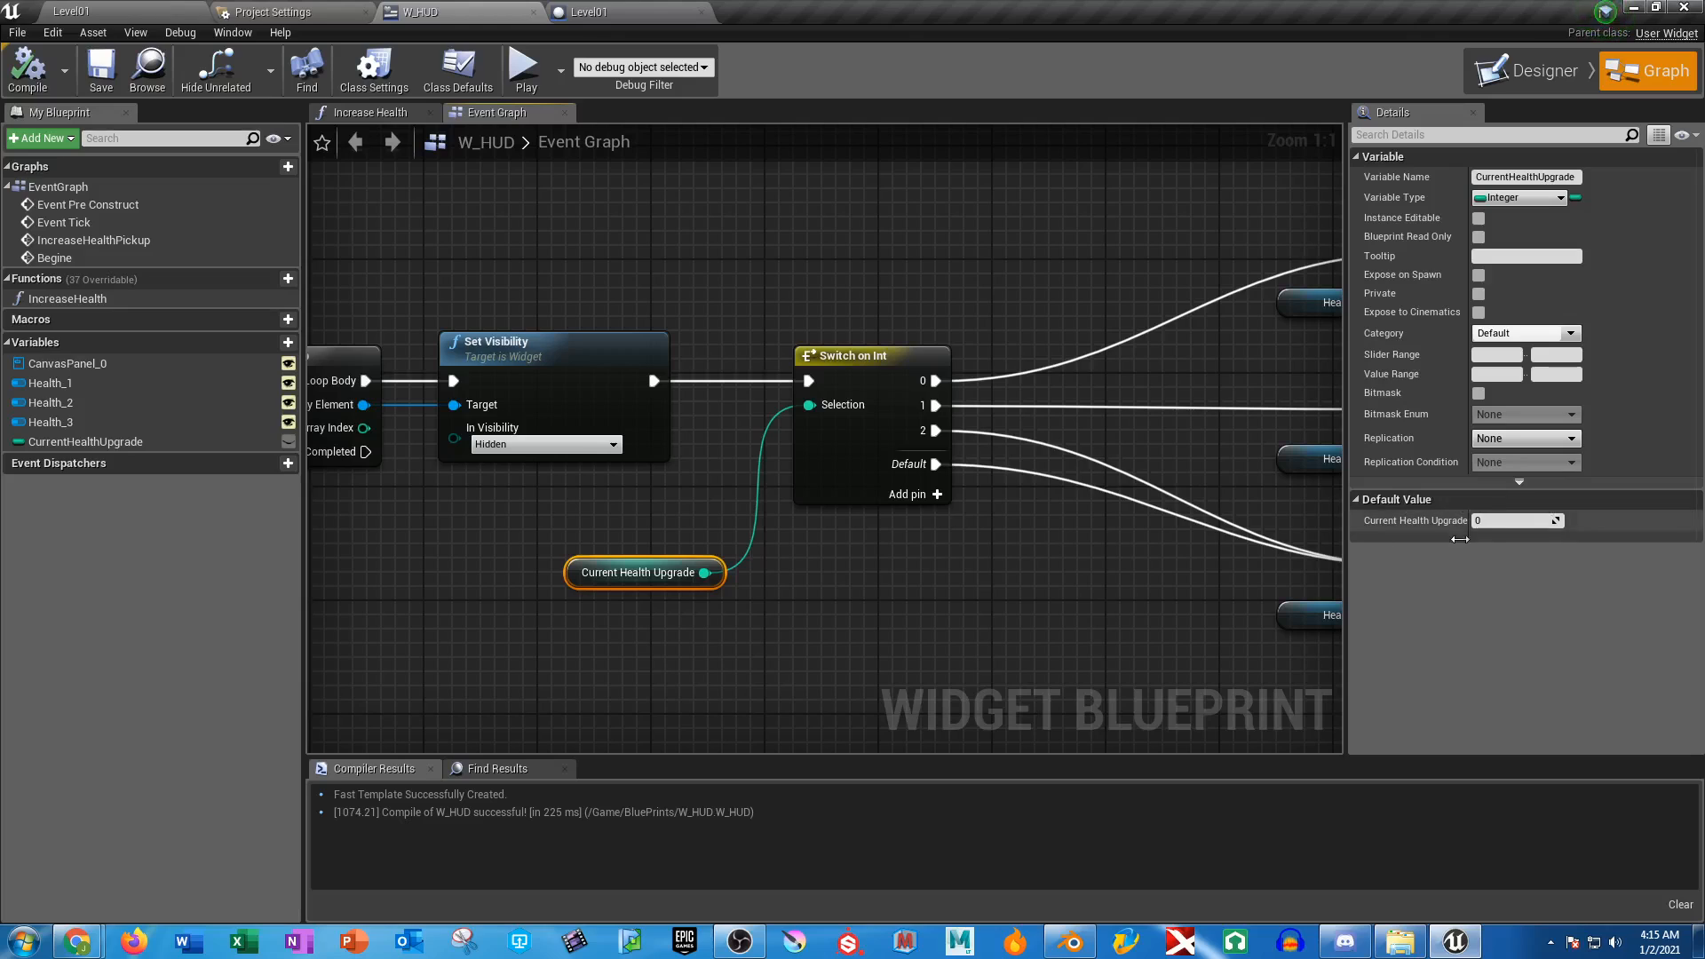
click(783, 601)
right_drag(449, 571, 948, 566)
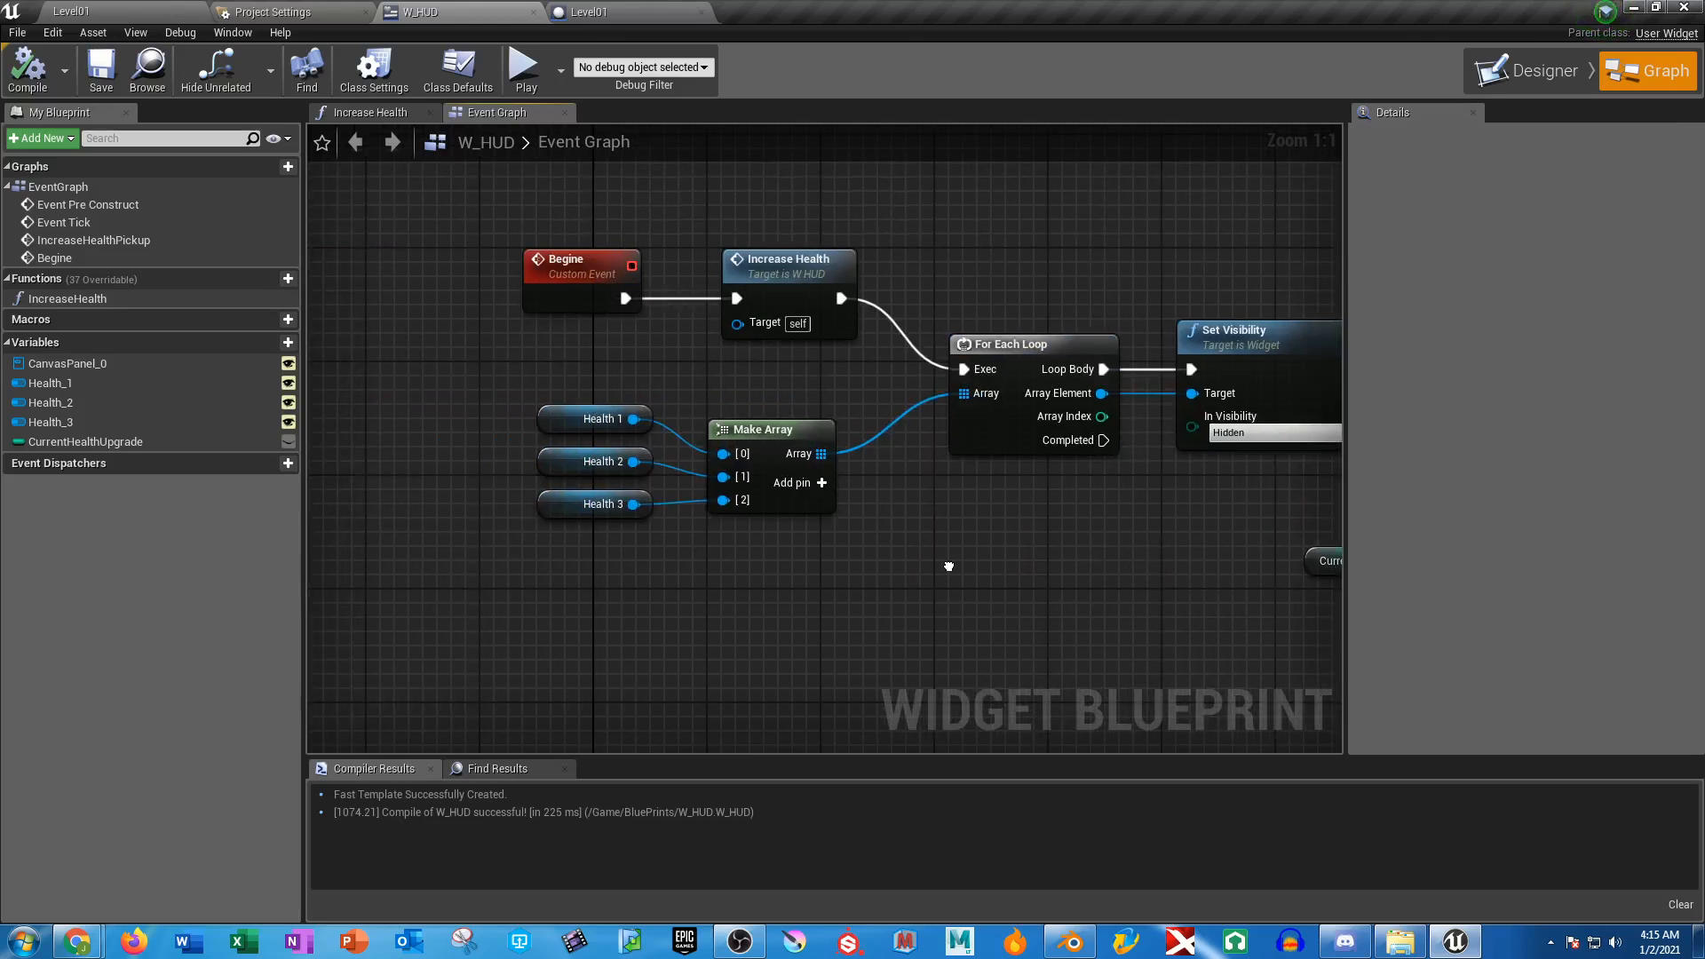
click(815, 261)
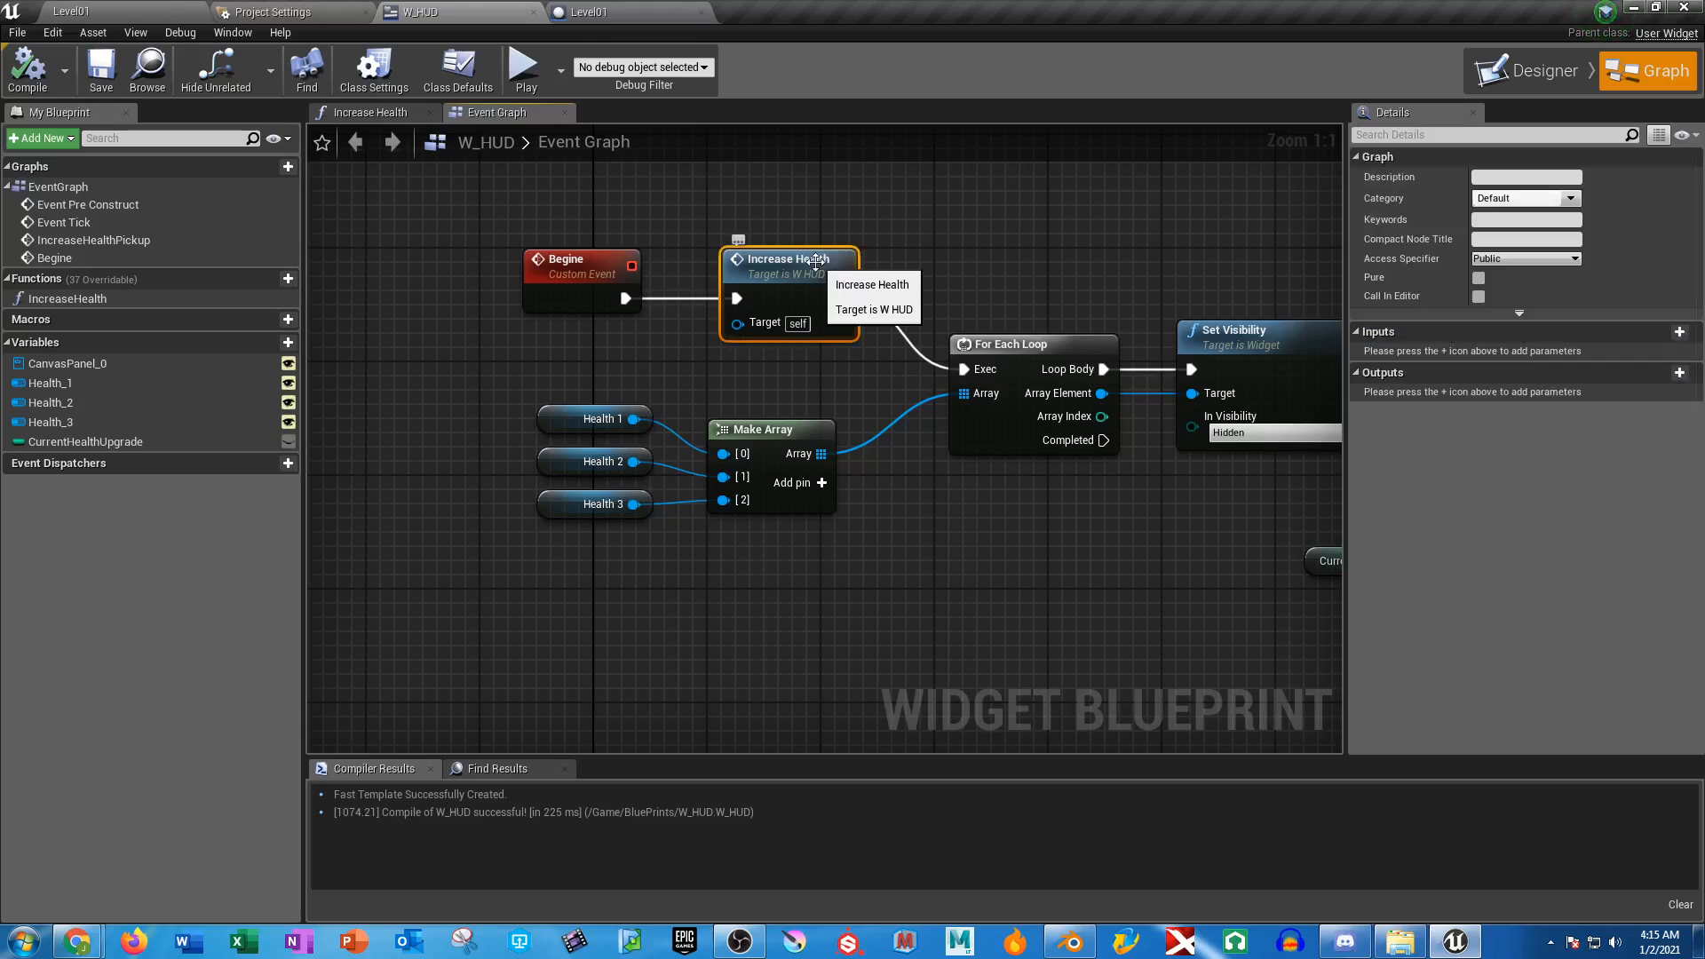
key(Delete)
drag(624, 298, 964, 368)
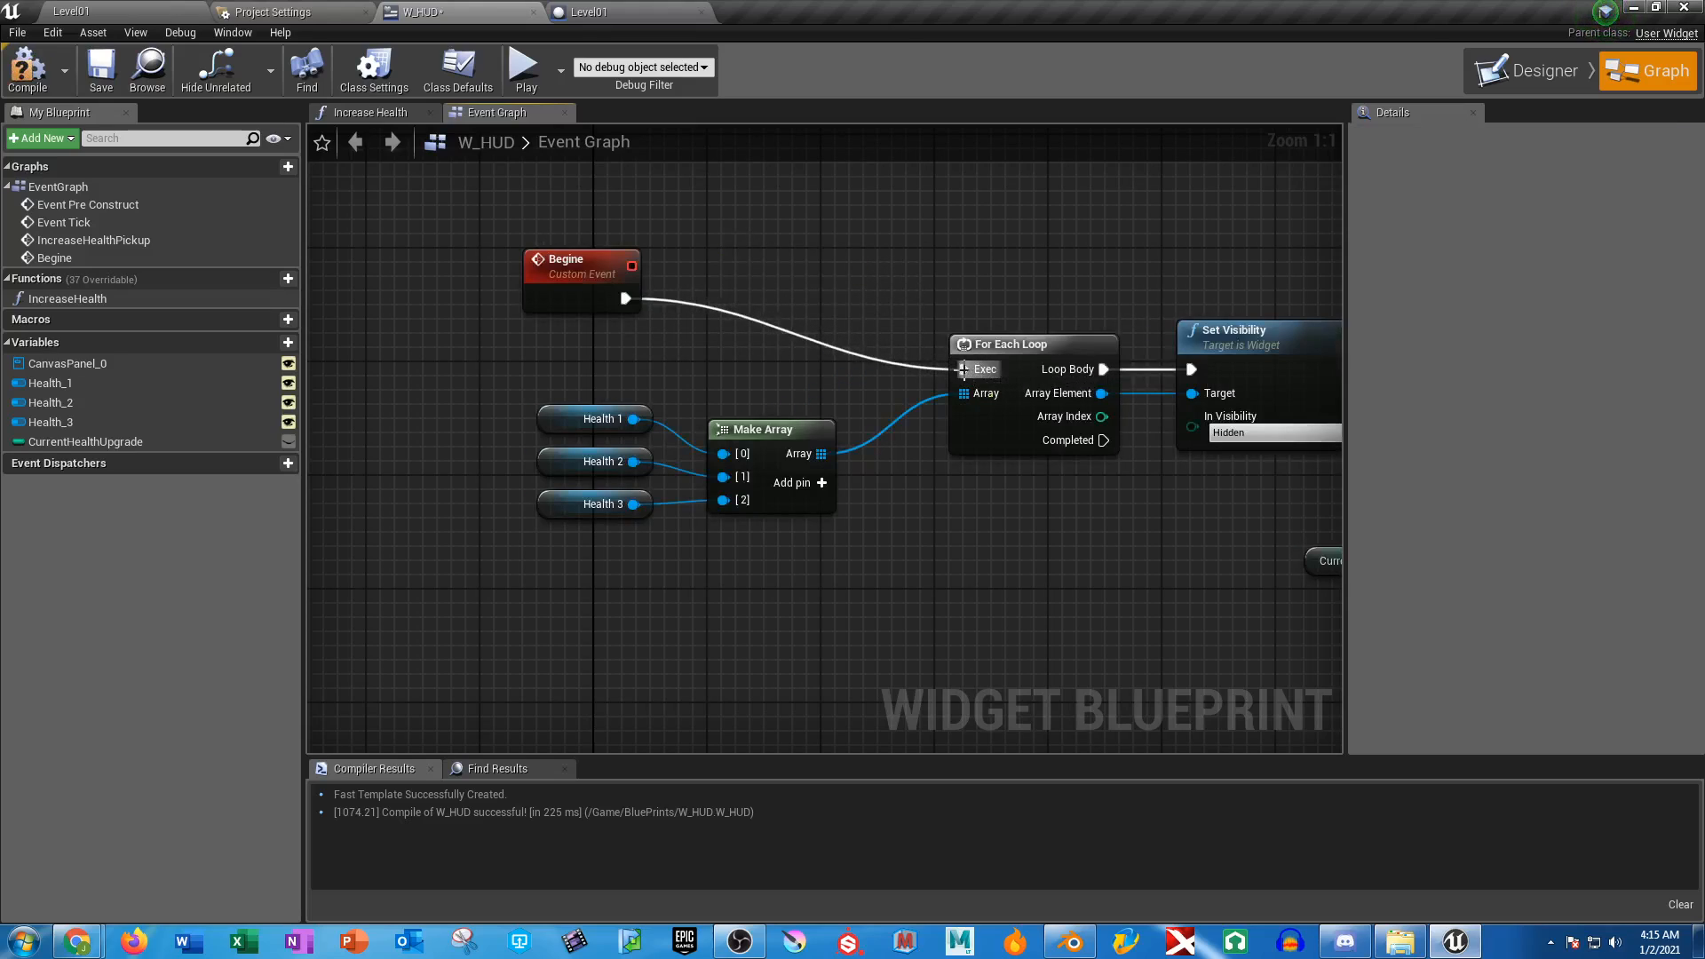
click(25, 71)
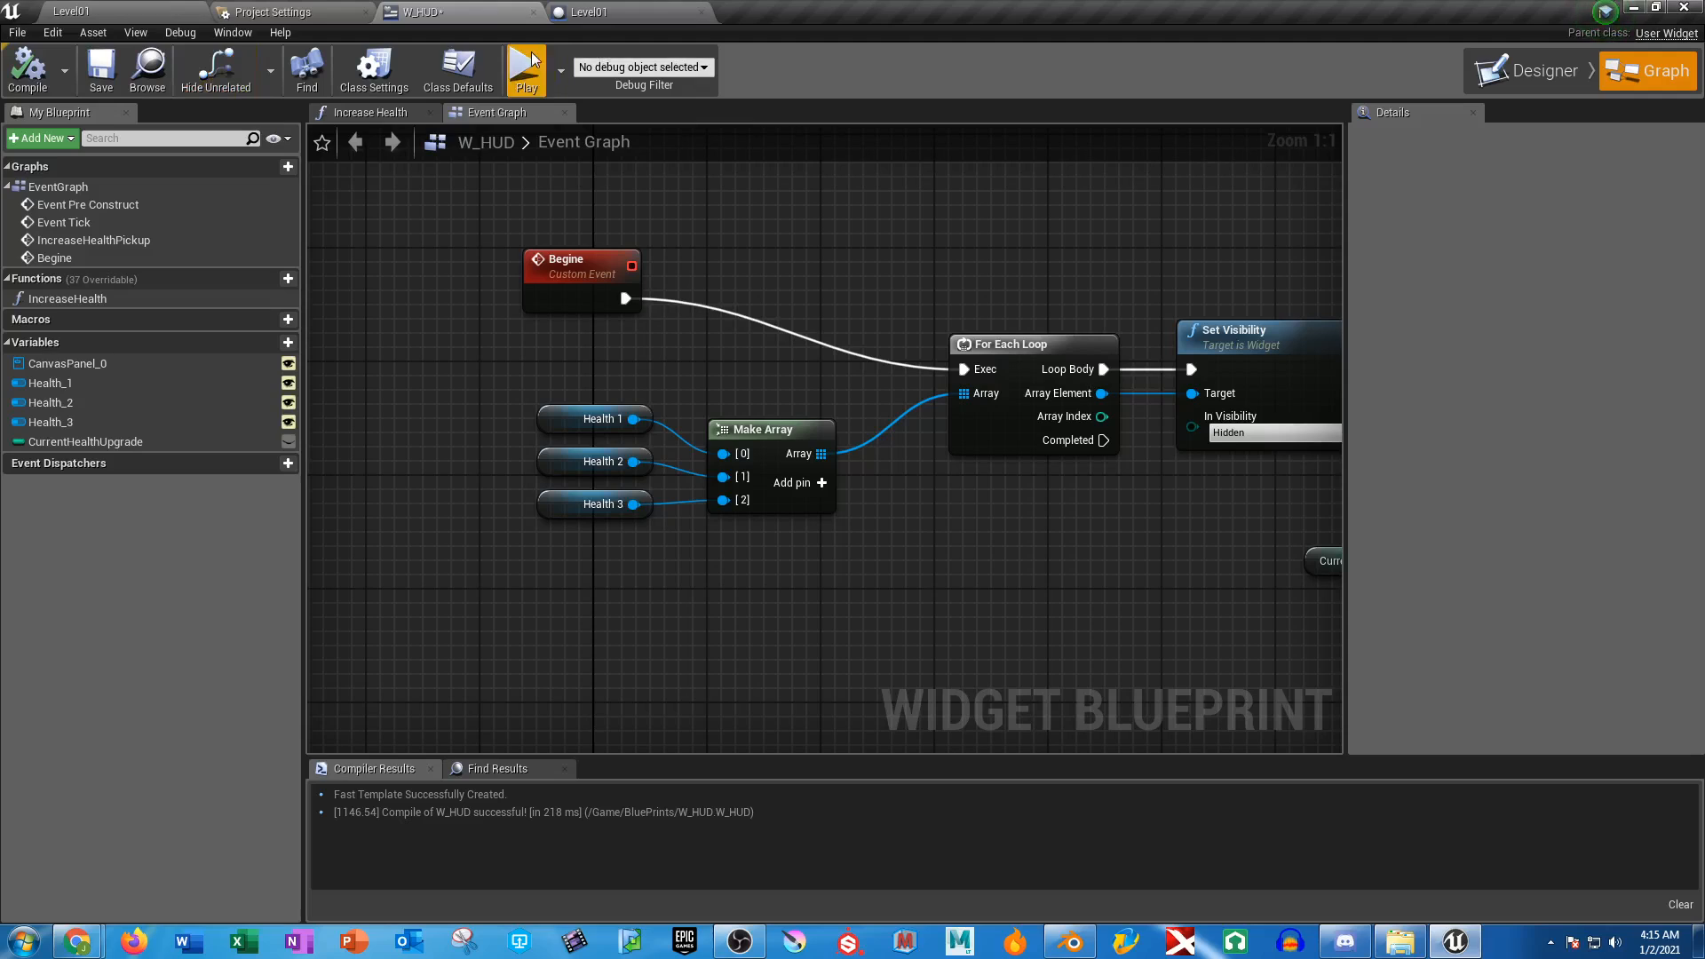
Play-test the level to check the health bar shown at start and after triggering a health upgrade
click(524, 70)
click(802, 370)
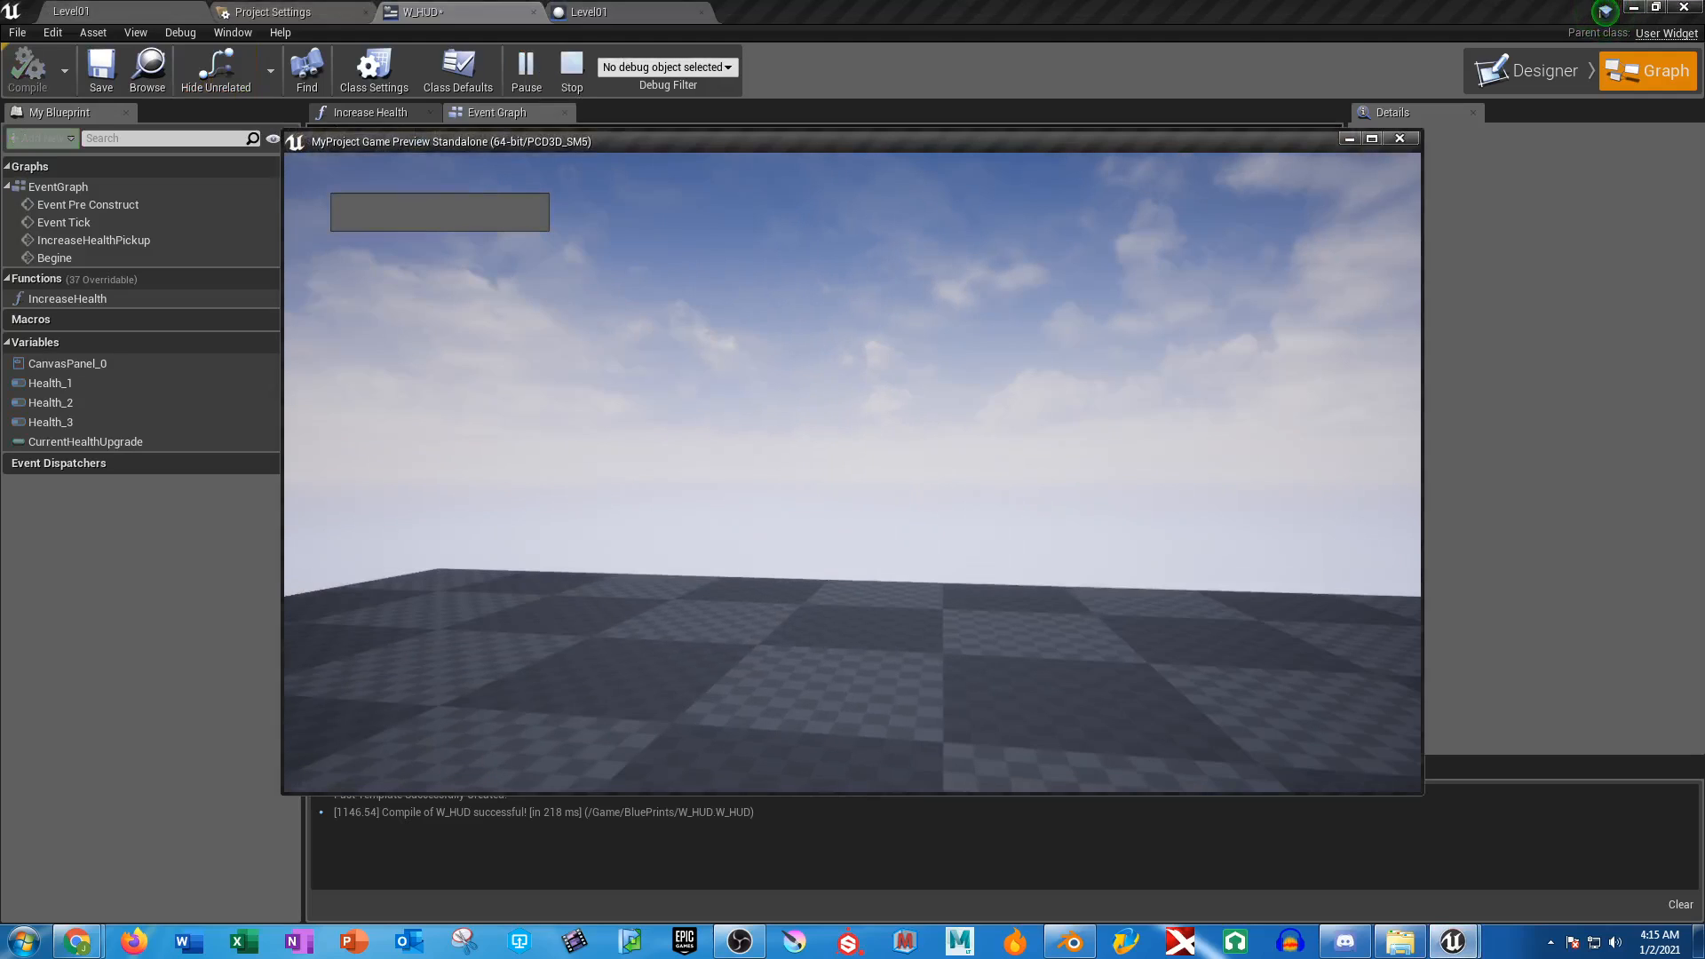
key(1)
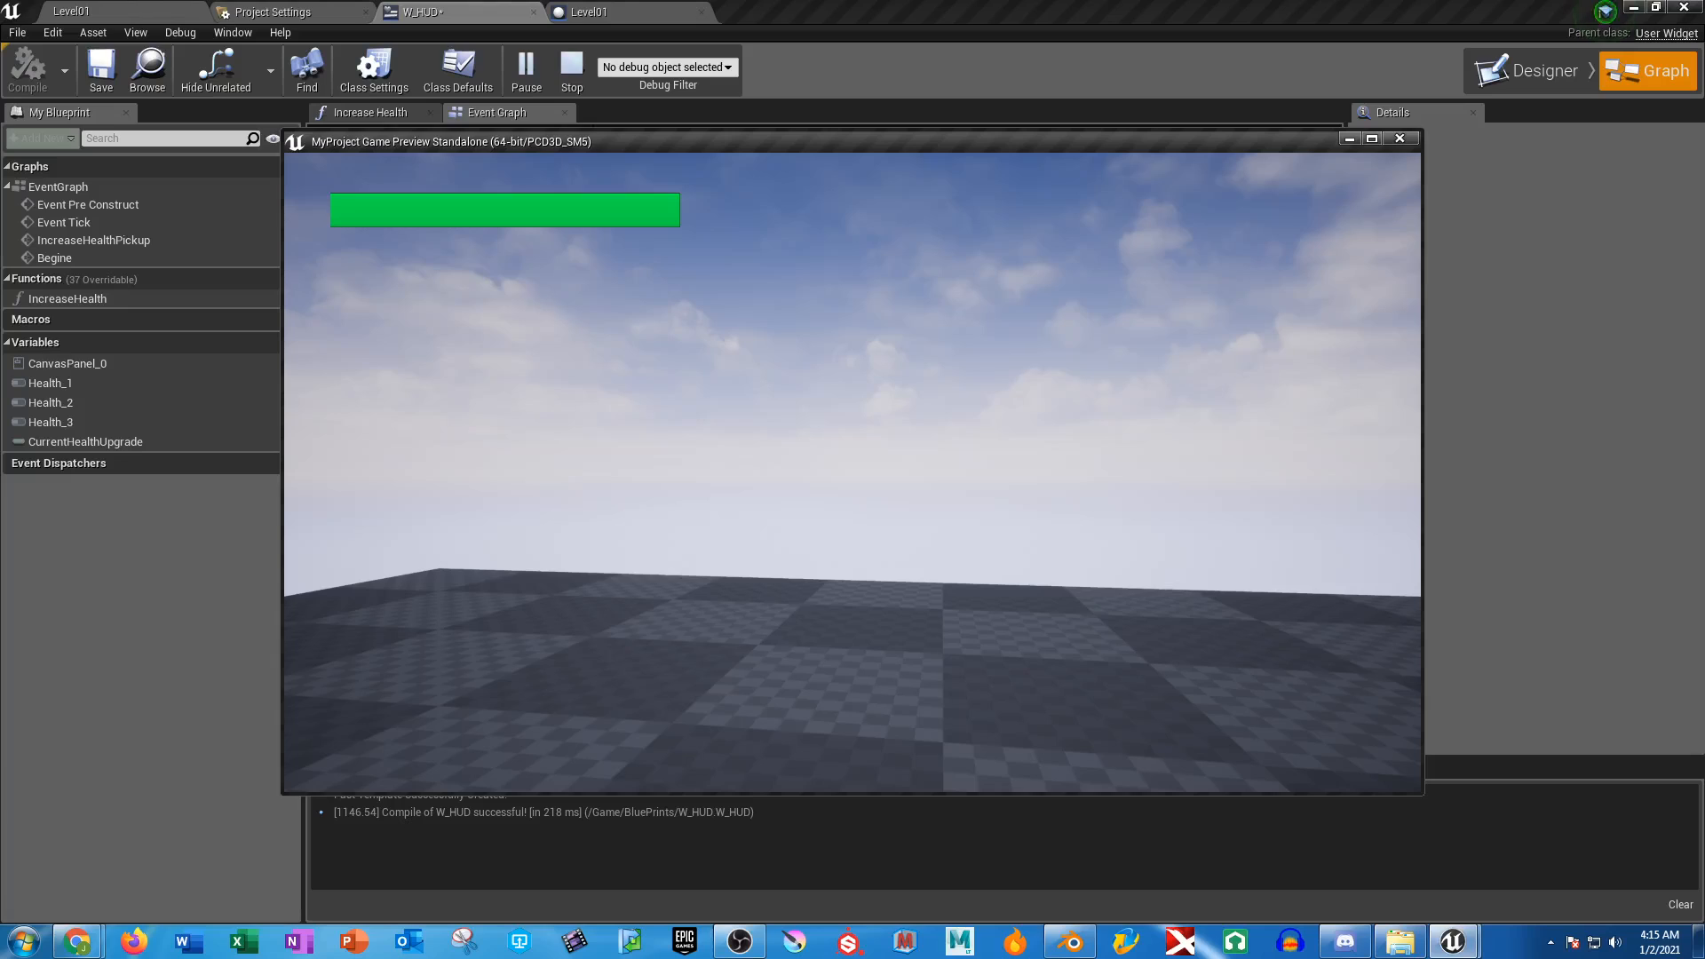
key(Escape)
Move the whole Begine node chain up so it sits just beneath the IncreaseHealthPickup chain
scroll(888, 381, down, 3)
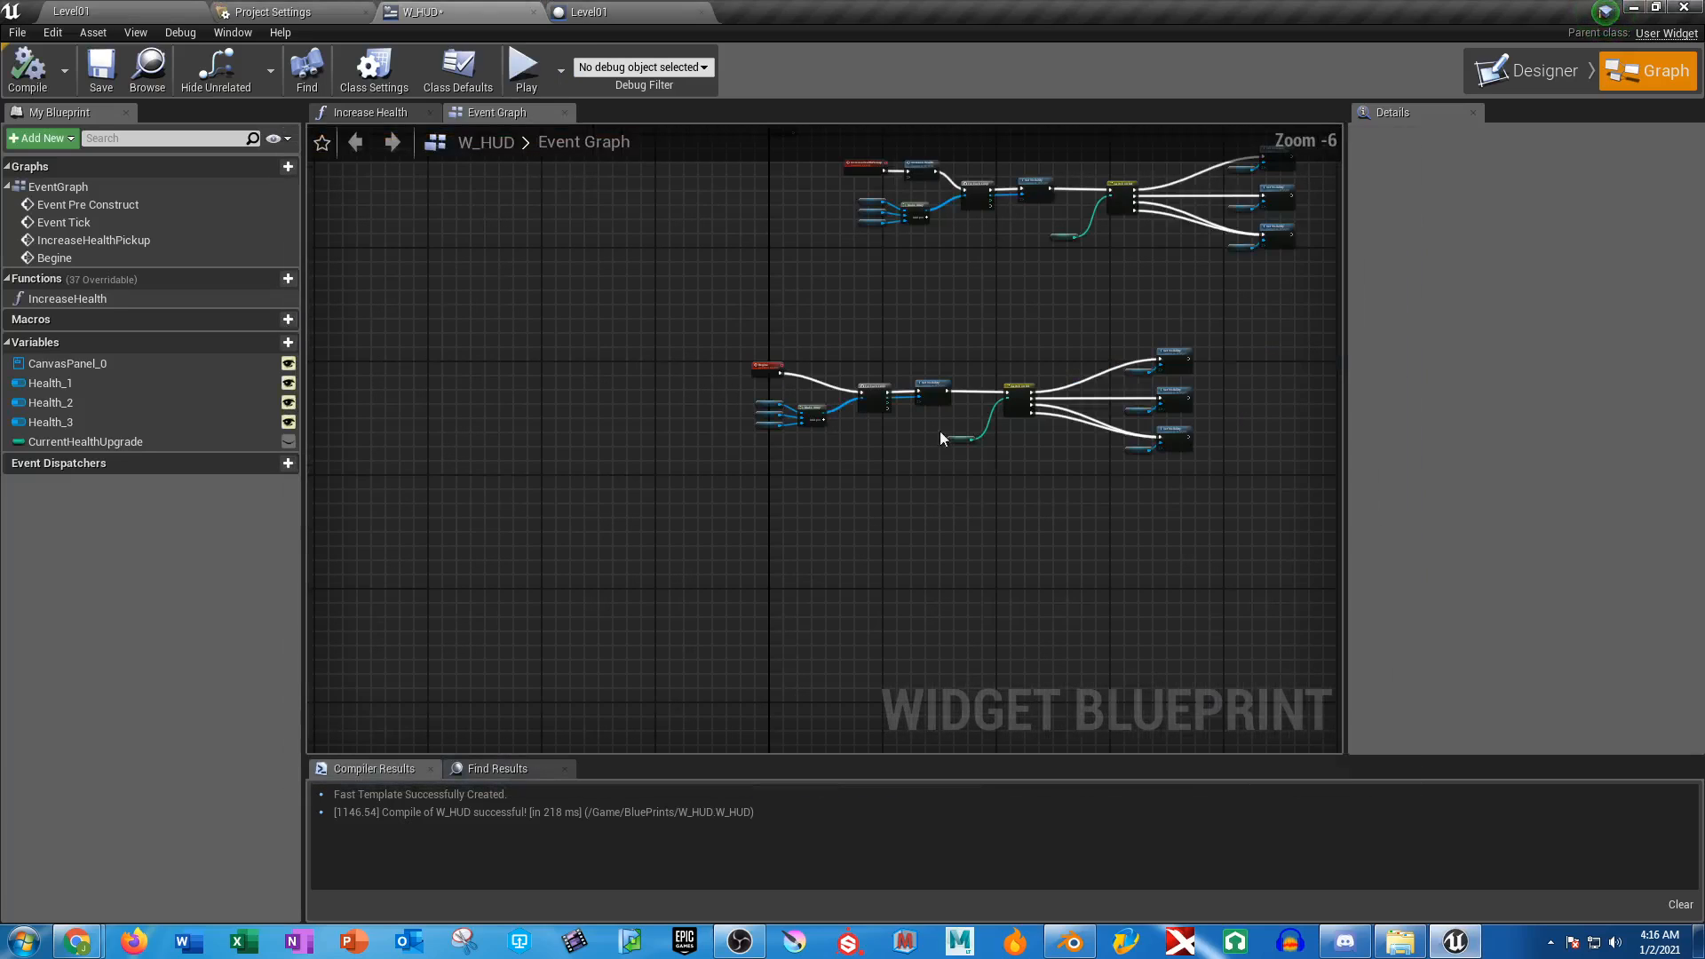
right_drag(939, 430, 766, 560)
drag(485, 435, 1021, 573)
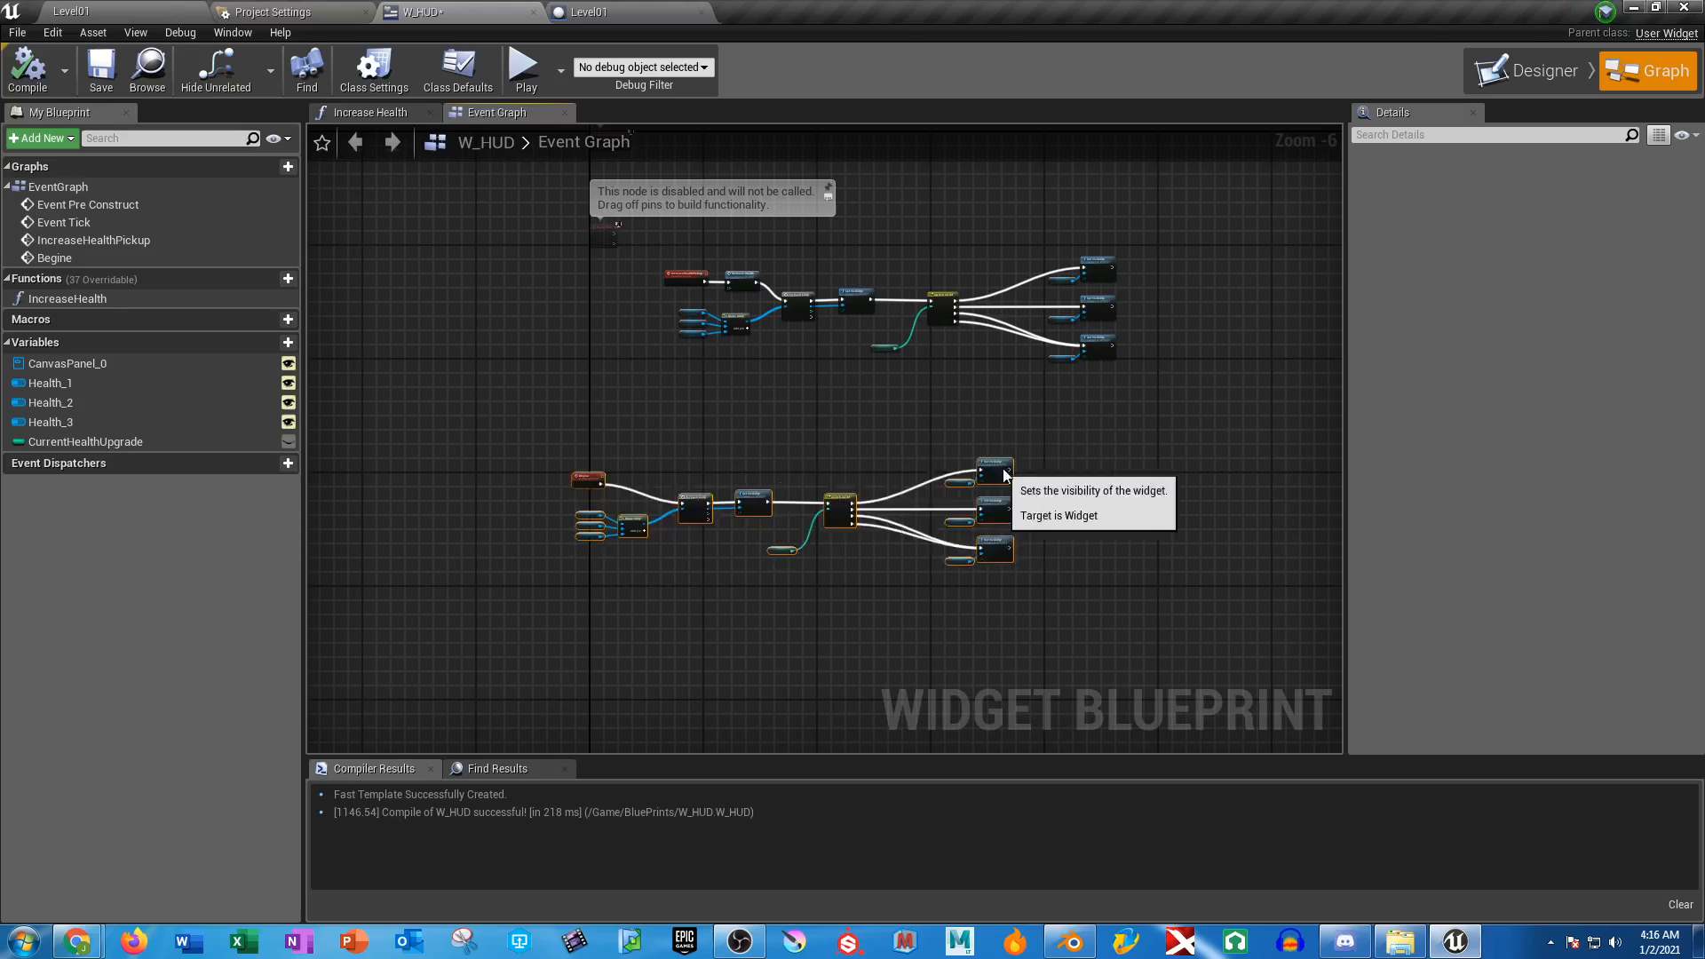
drag(1003, 470, 1098, 392)
right_drag(1153, 349, 870, 482)
scroll(917, 480, up, 3)
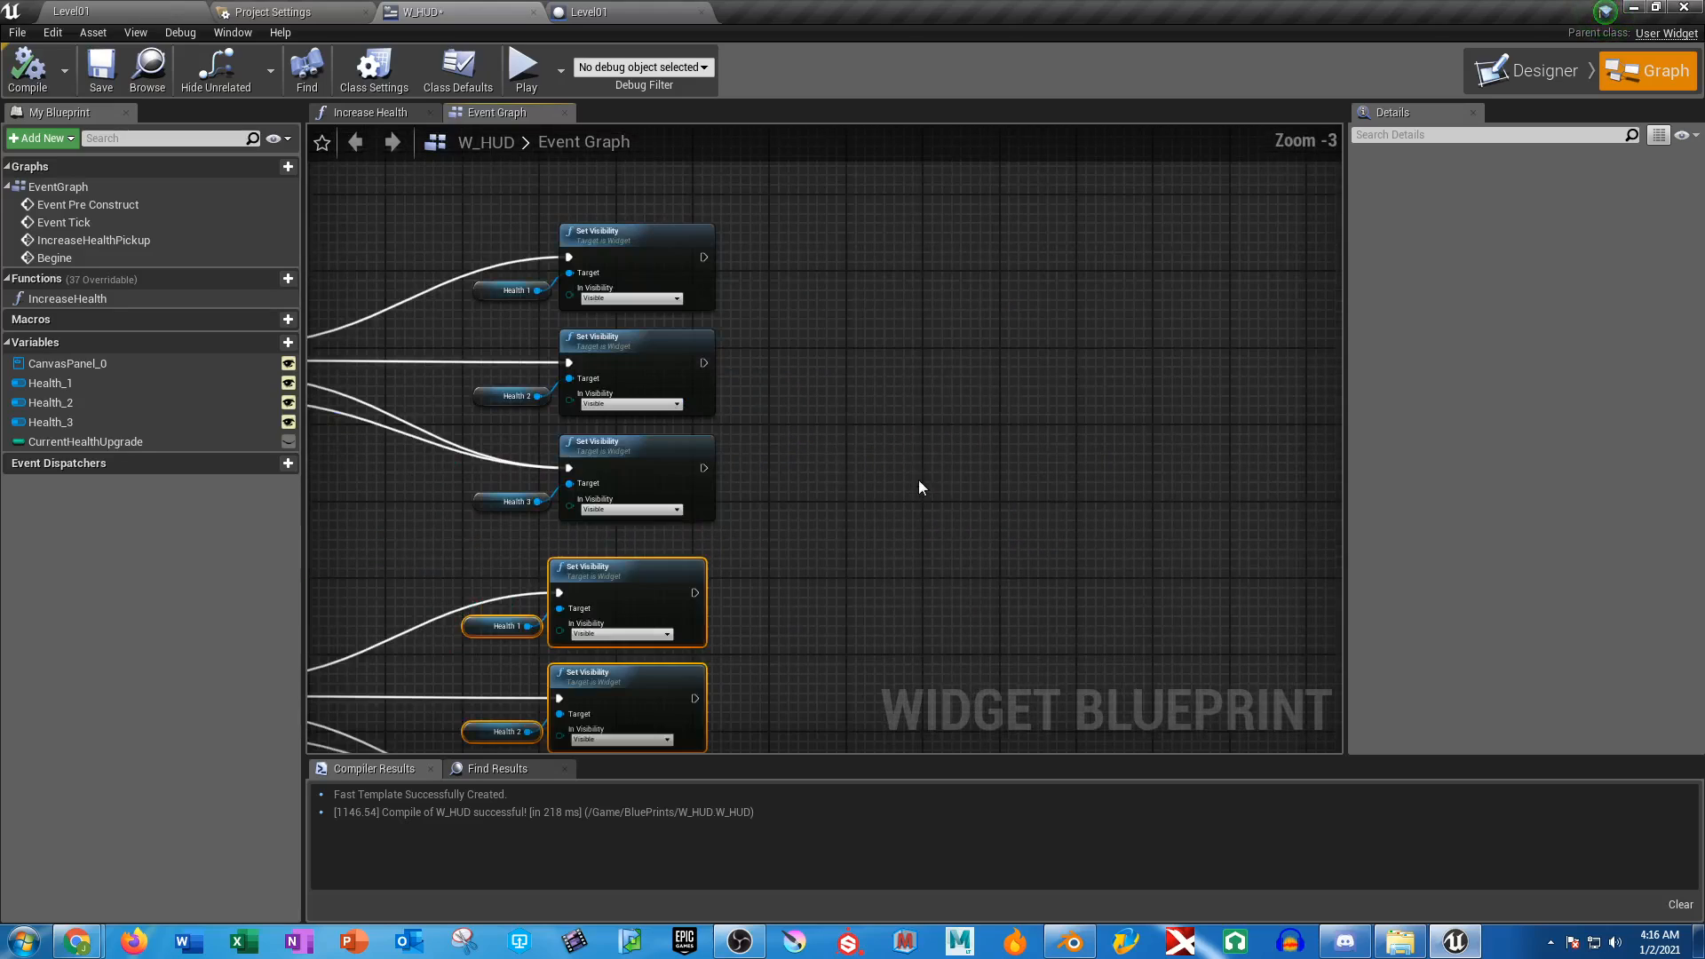
right_drag(844, 413, 993, 481)
click(936, 483)
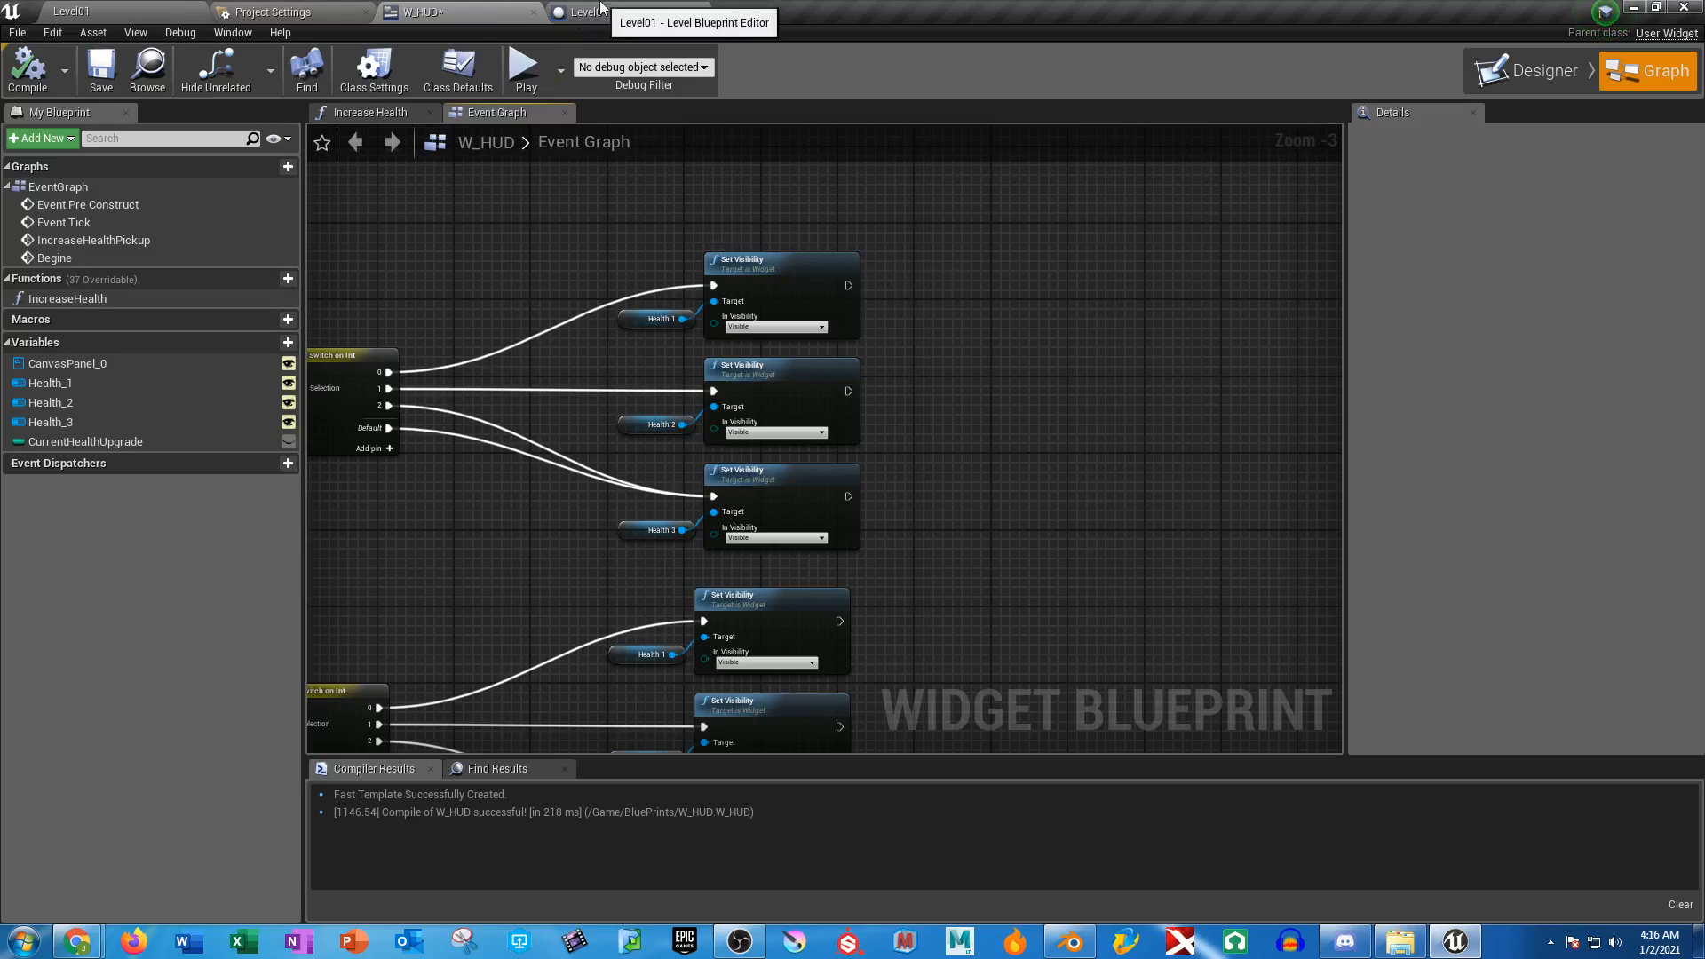
Open the W_HUD designer view and hide Health_1 and Health_3 in the editor, leaving Health_2 shown
click(1511, 69)
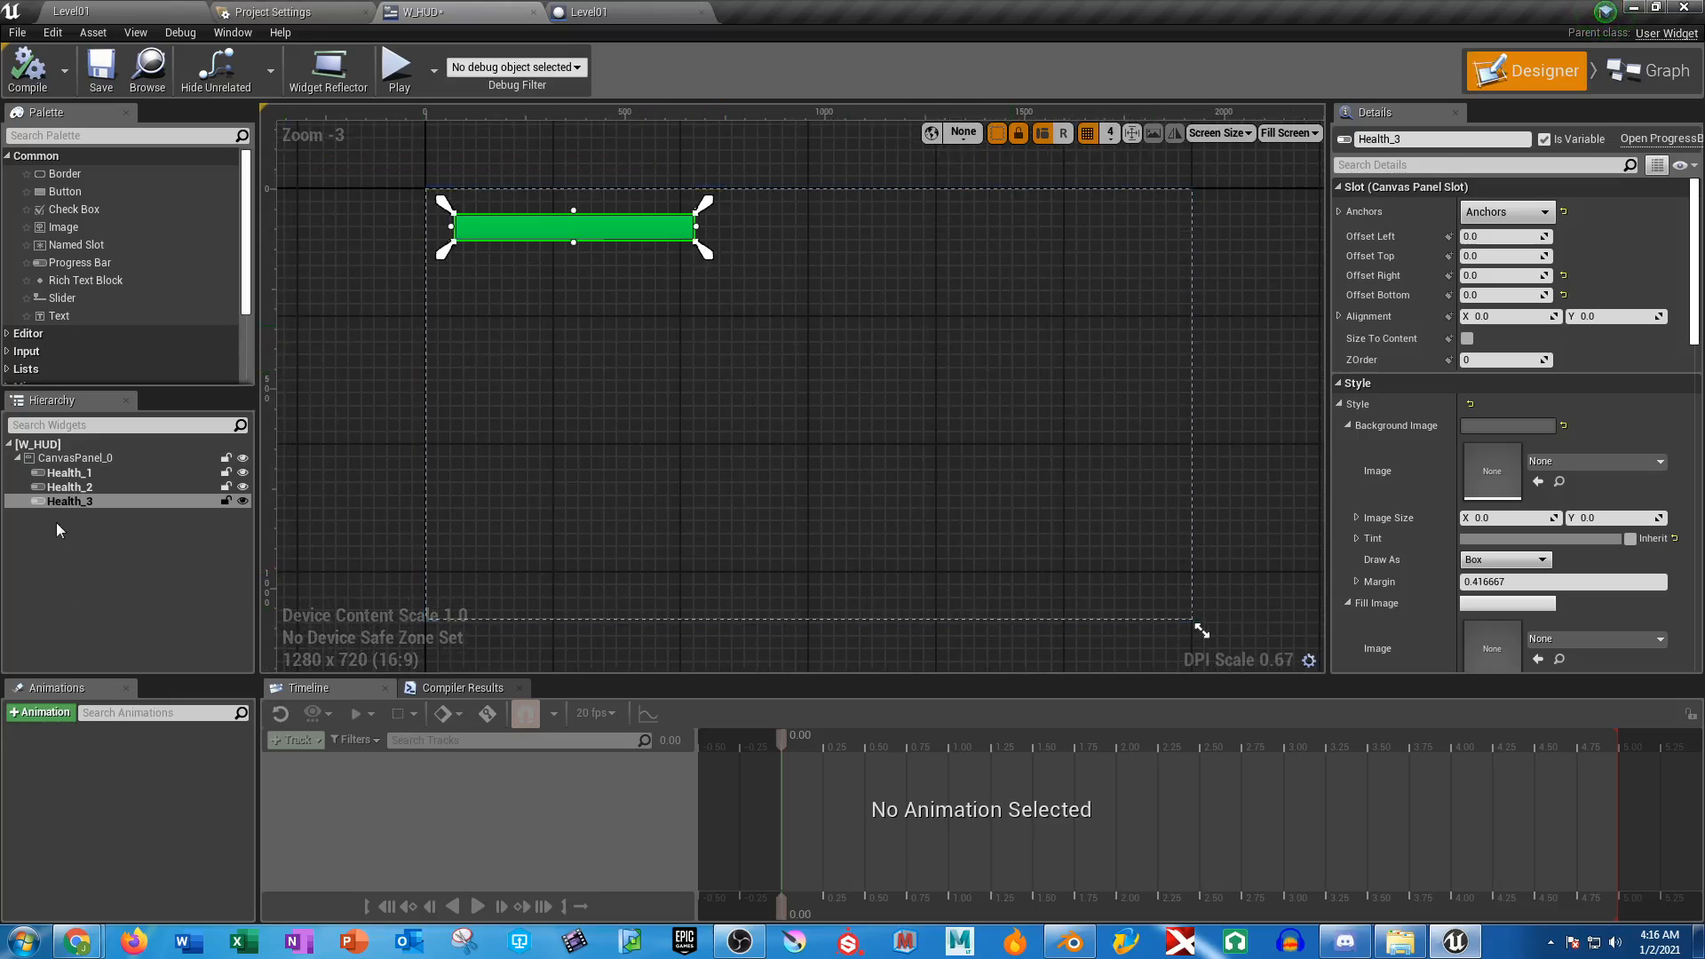
click(91, 488)
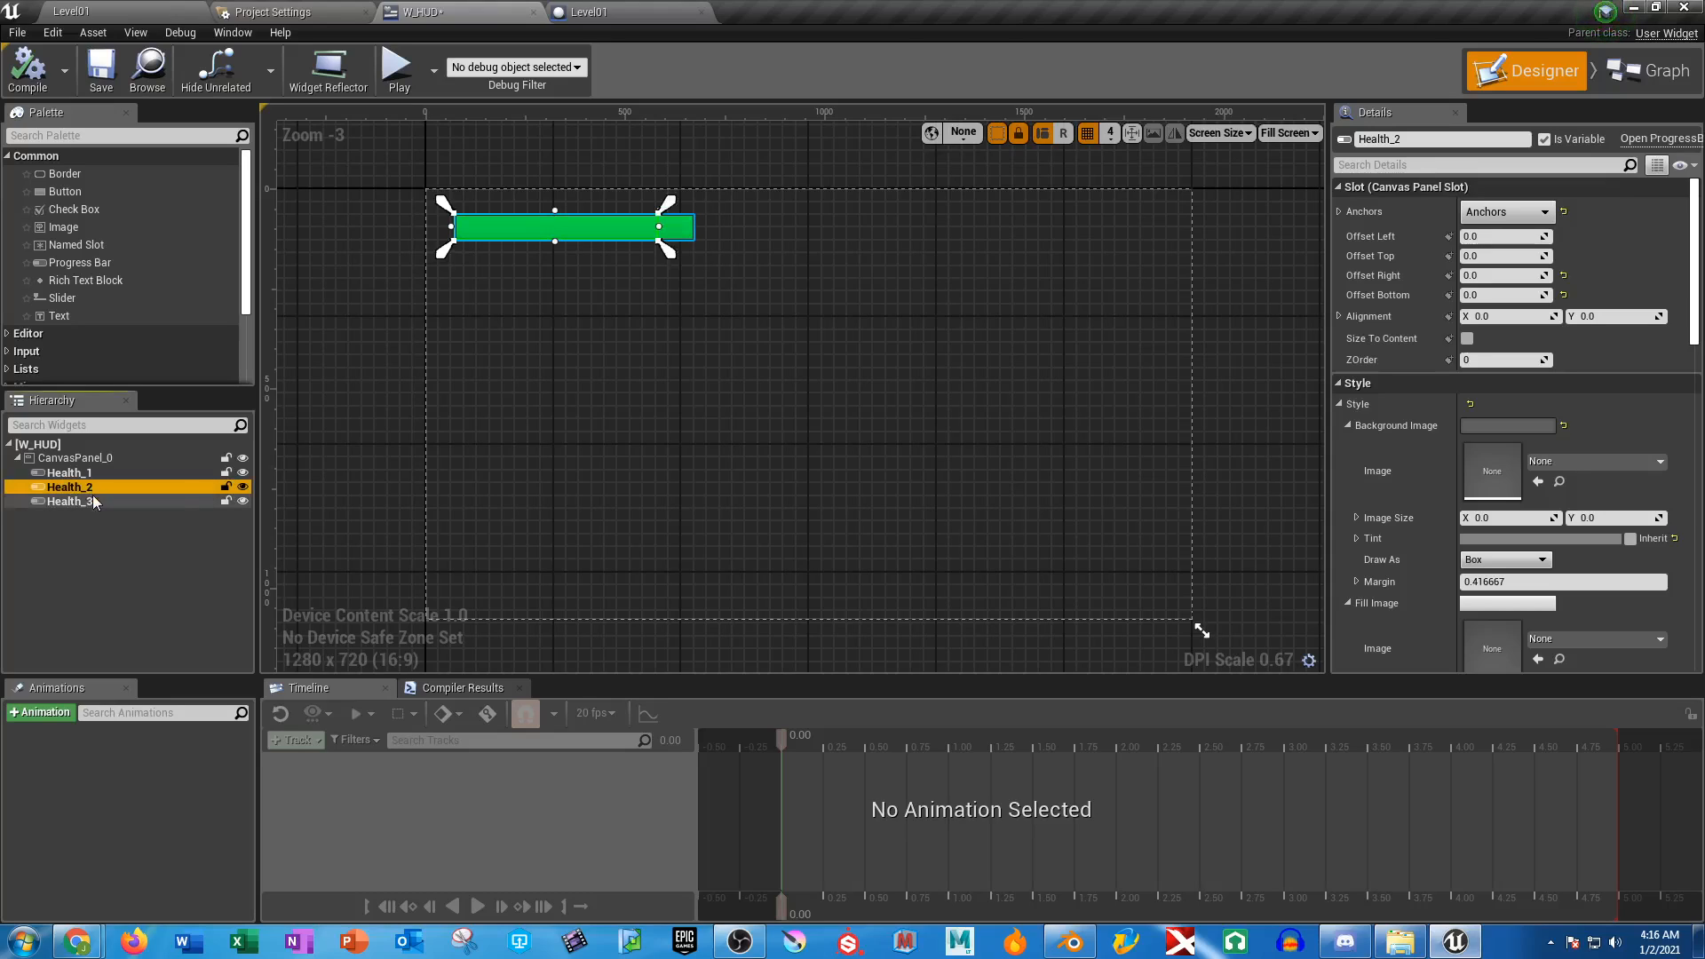
click(243, 475)
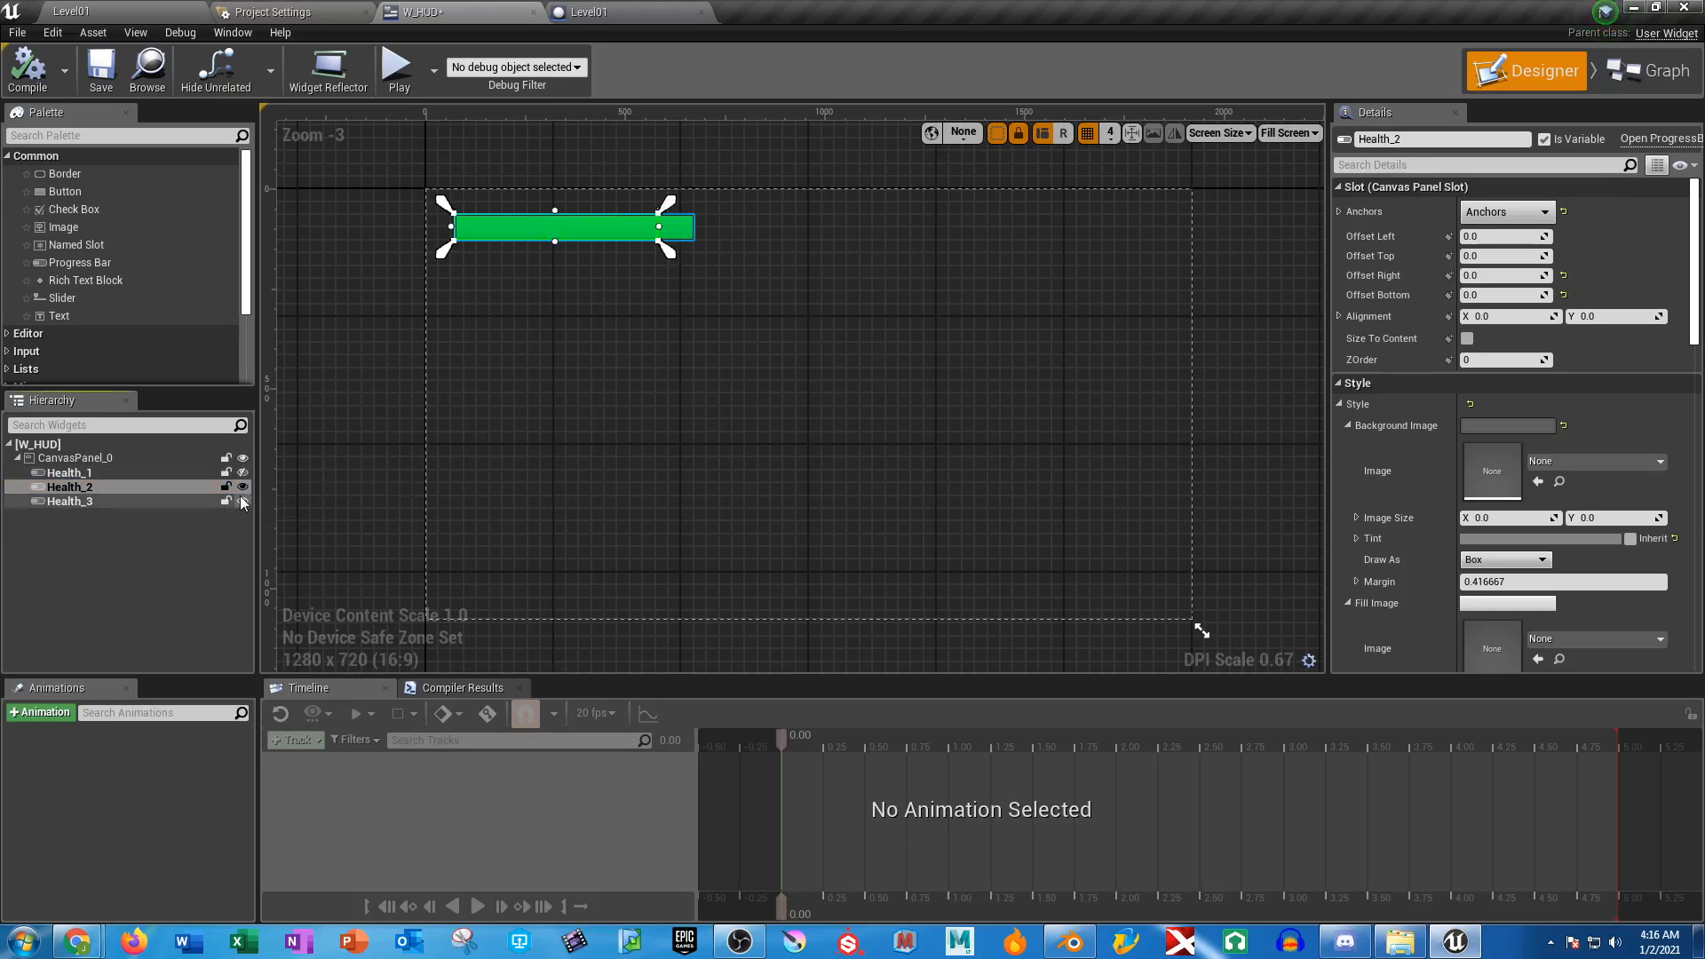
click(243, 502)
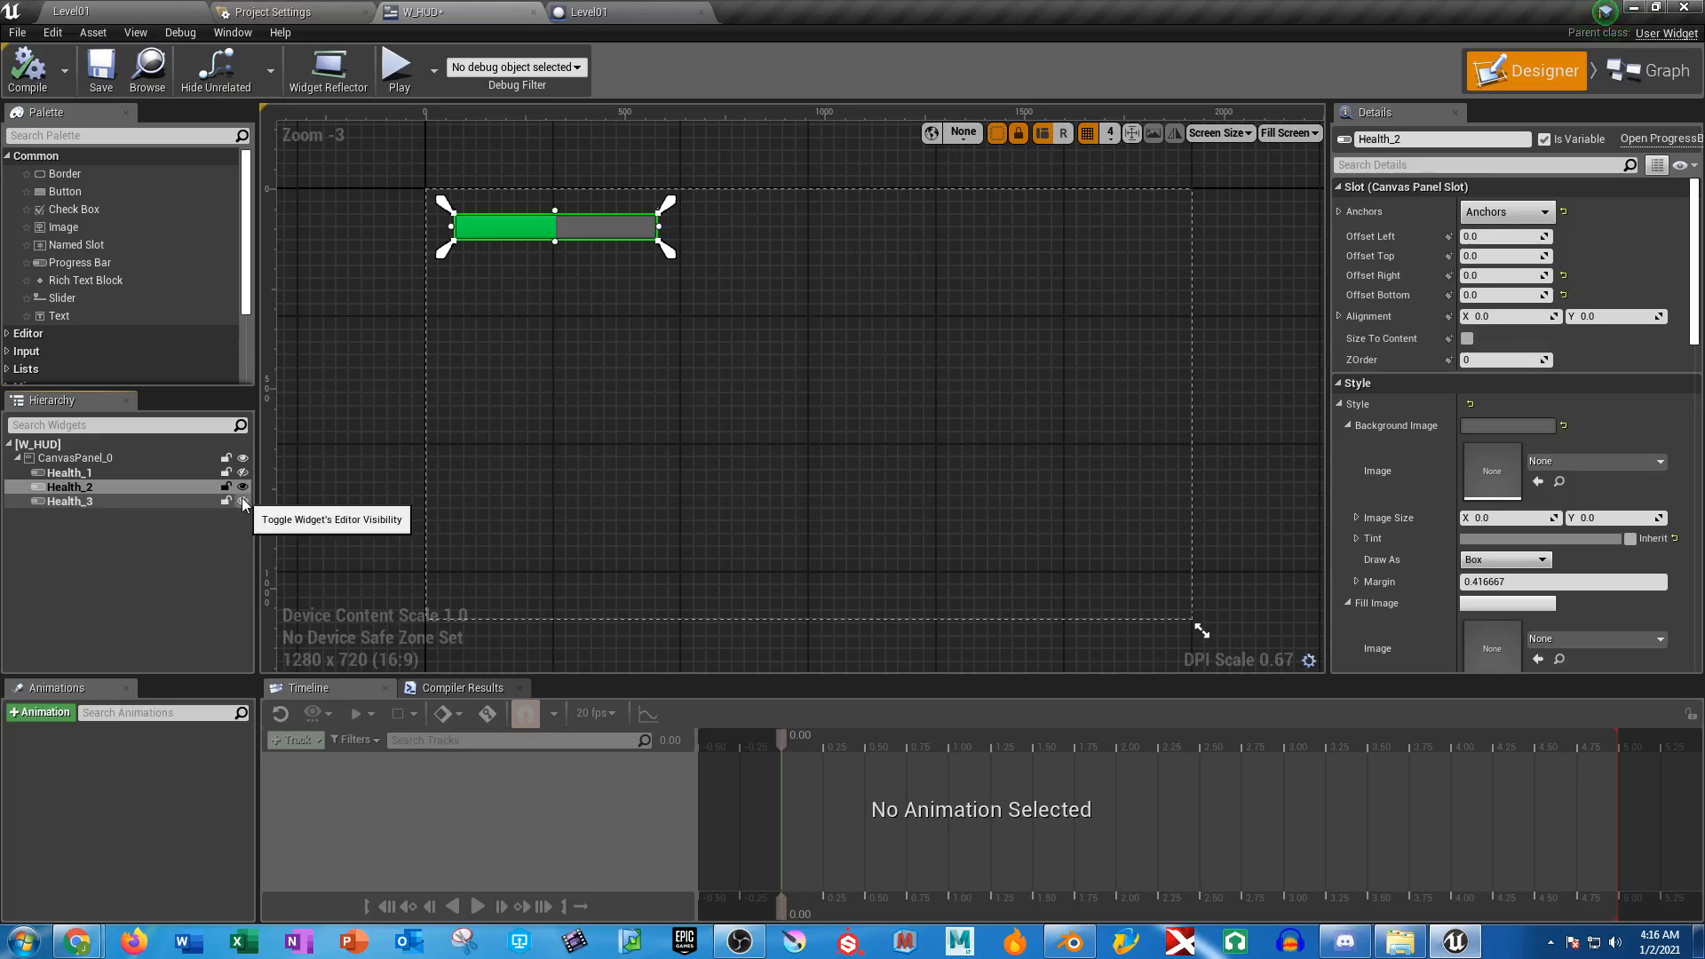
Create two widget animations named HealthIncrease2 and HealthIncrease3
click(37, 712)
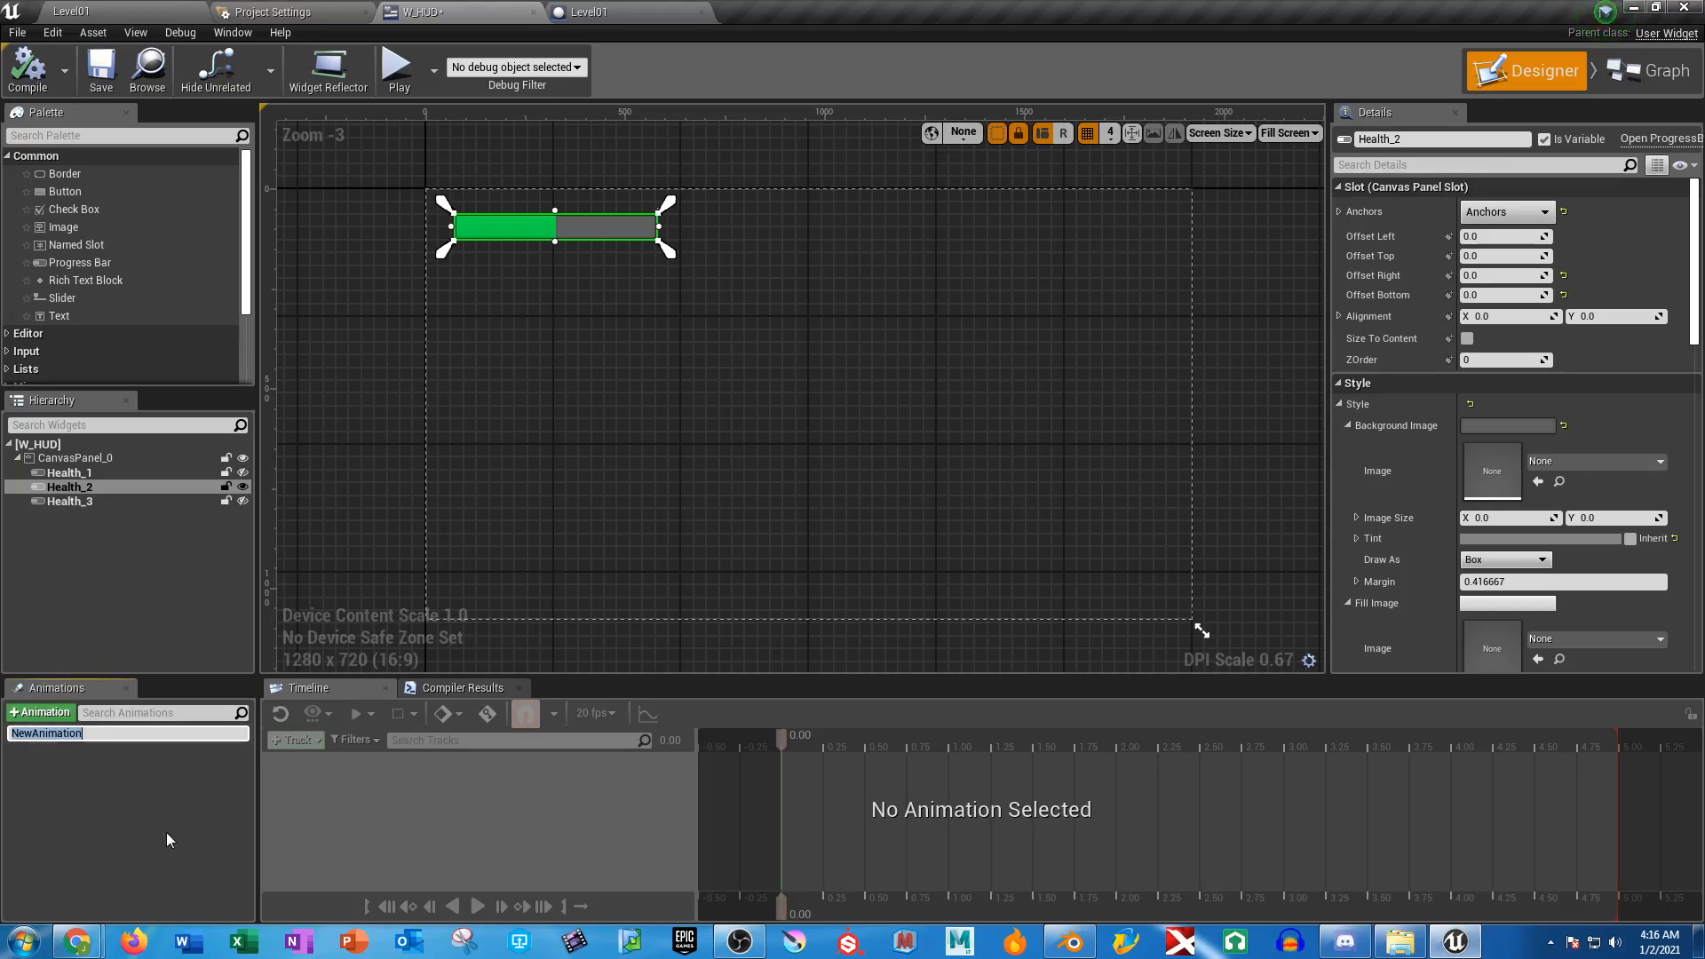
text(HealthIncrease2)
key(Return)
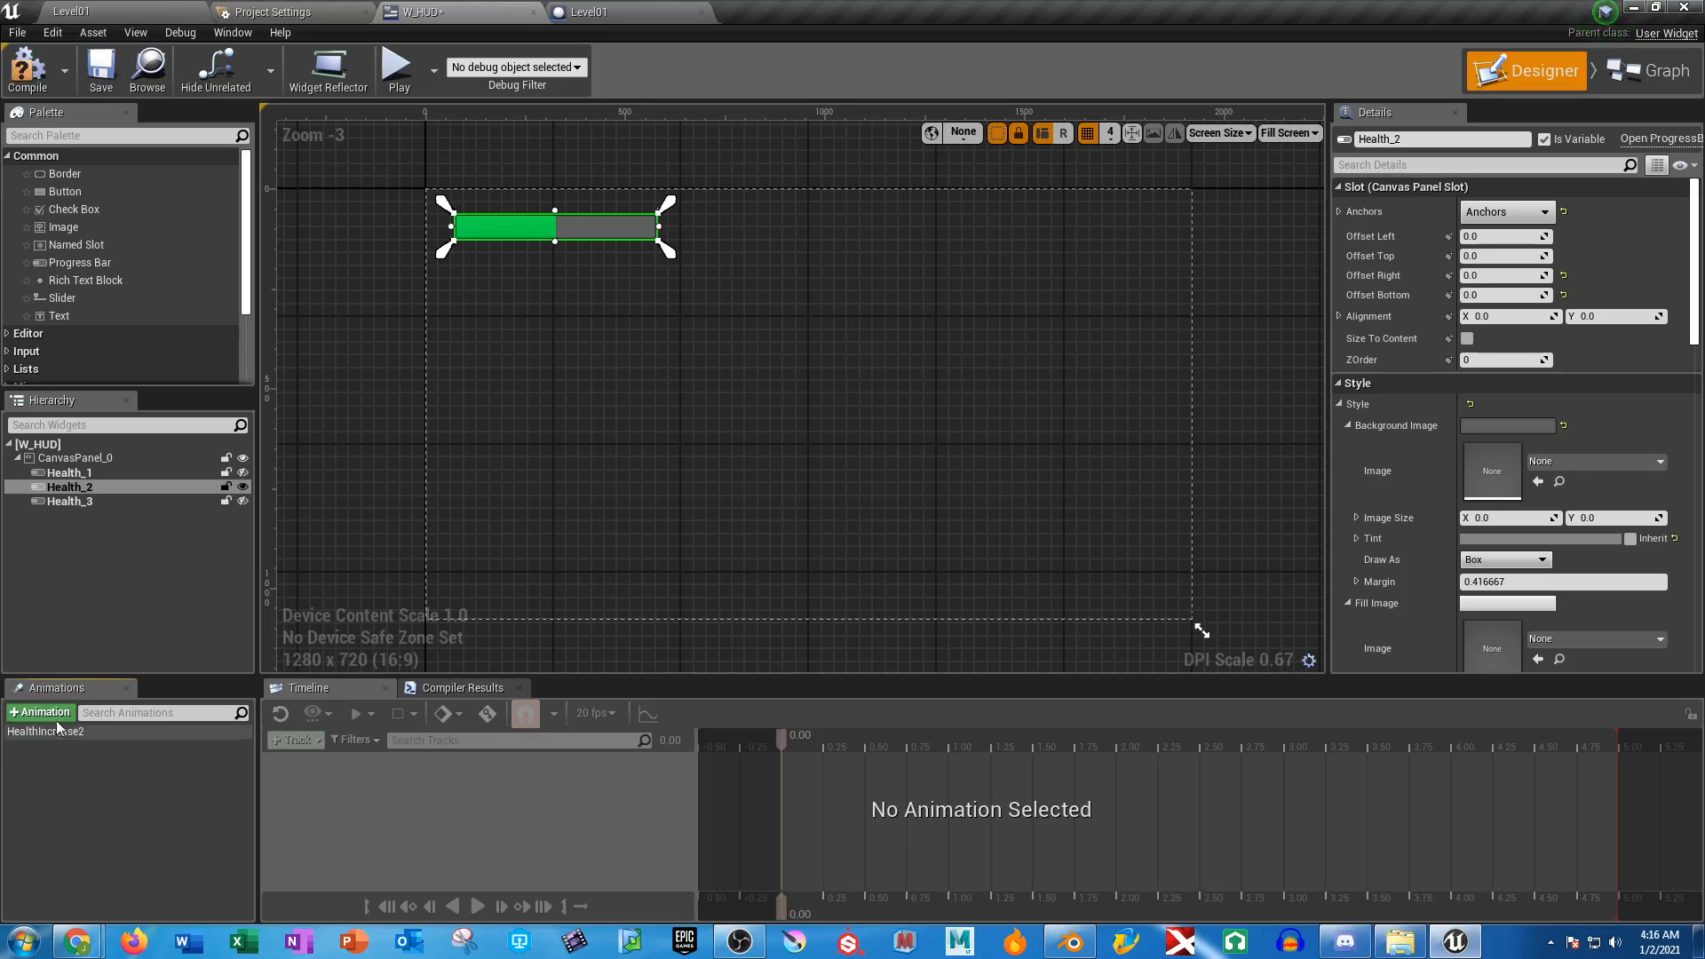
click(94, 729)
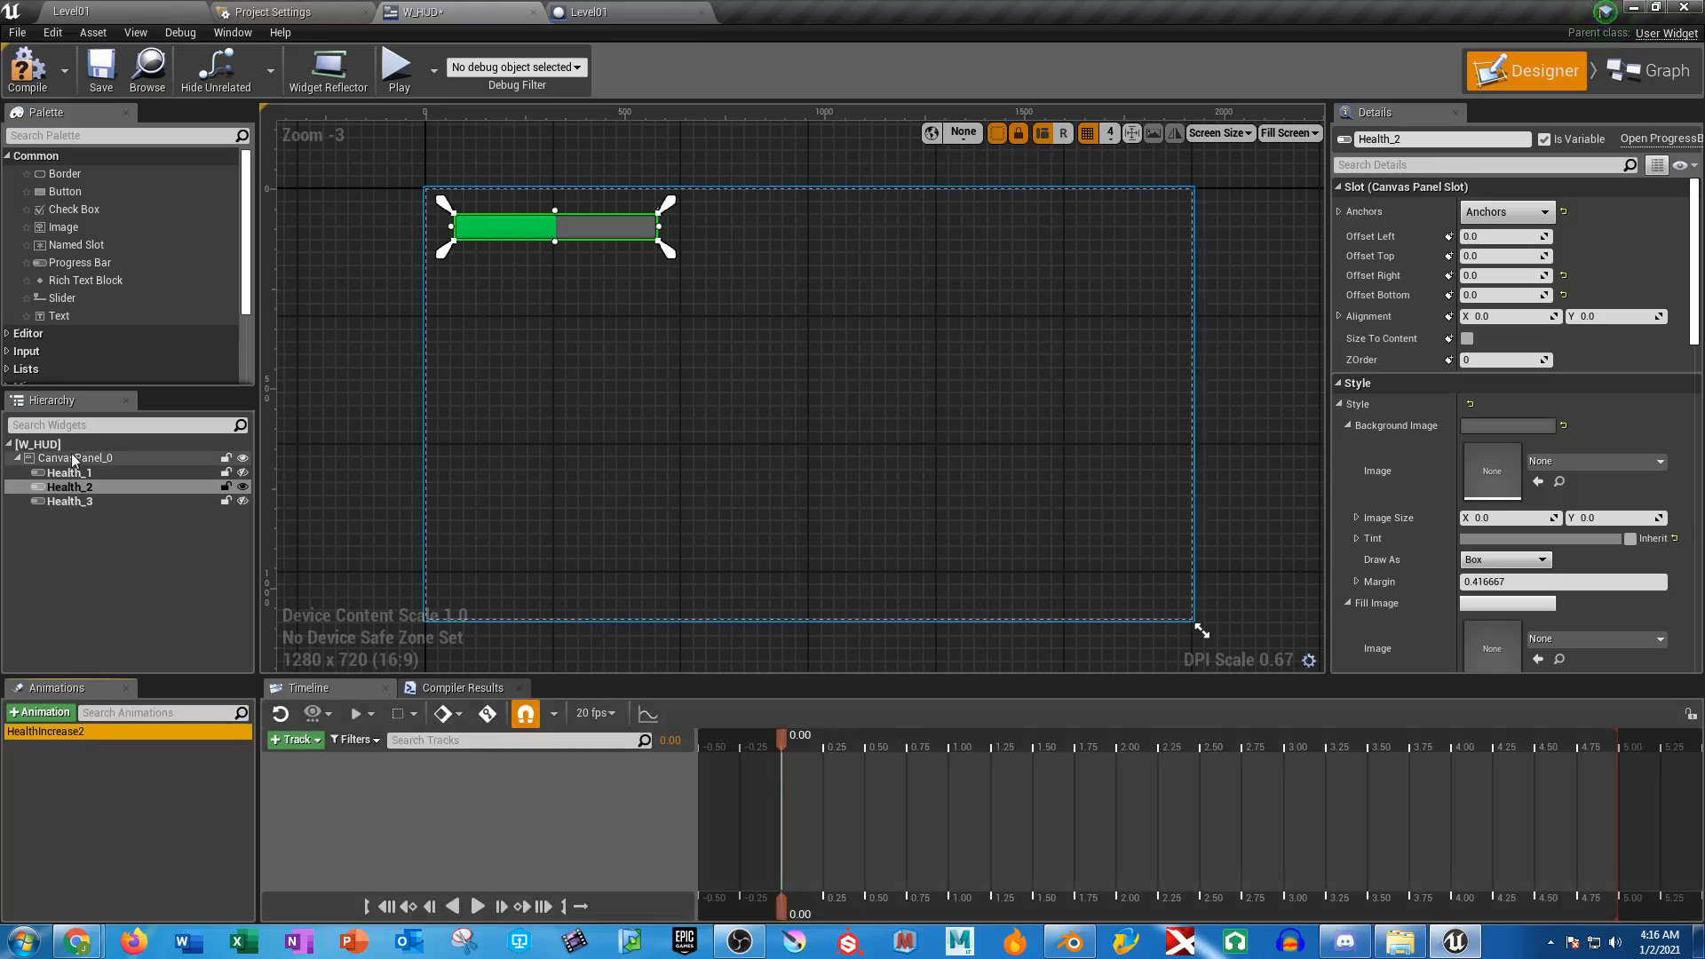
click(88, 491)
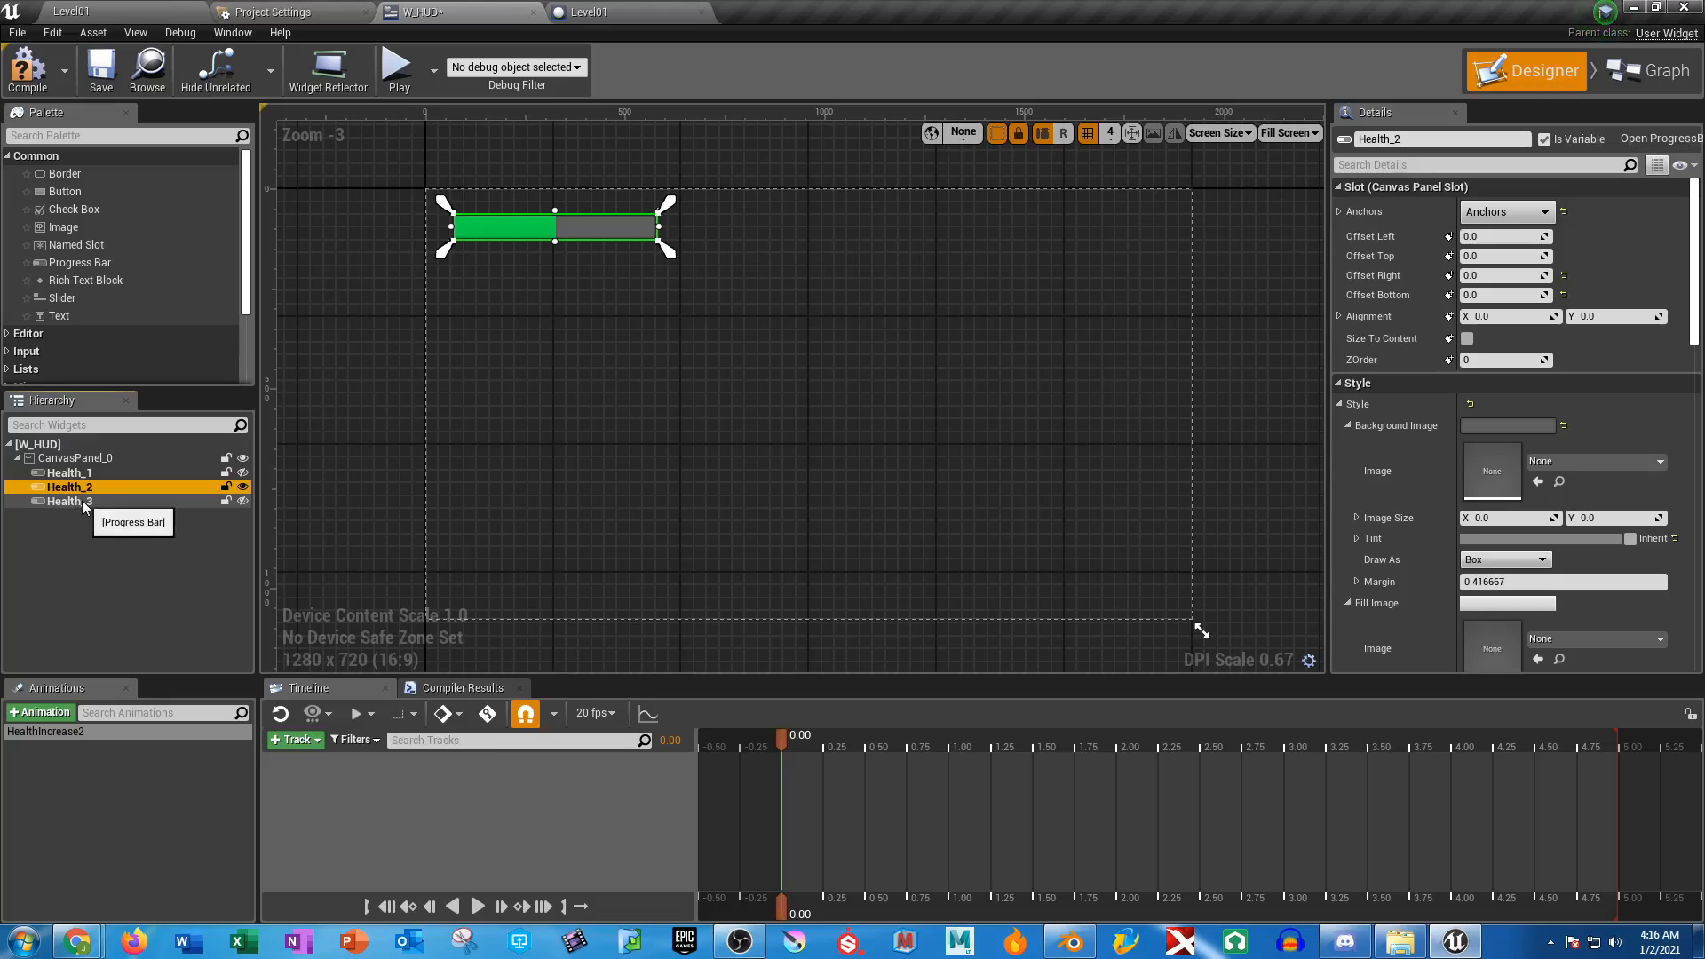
click(39, 712)
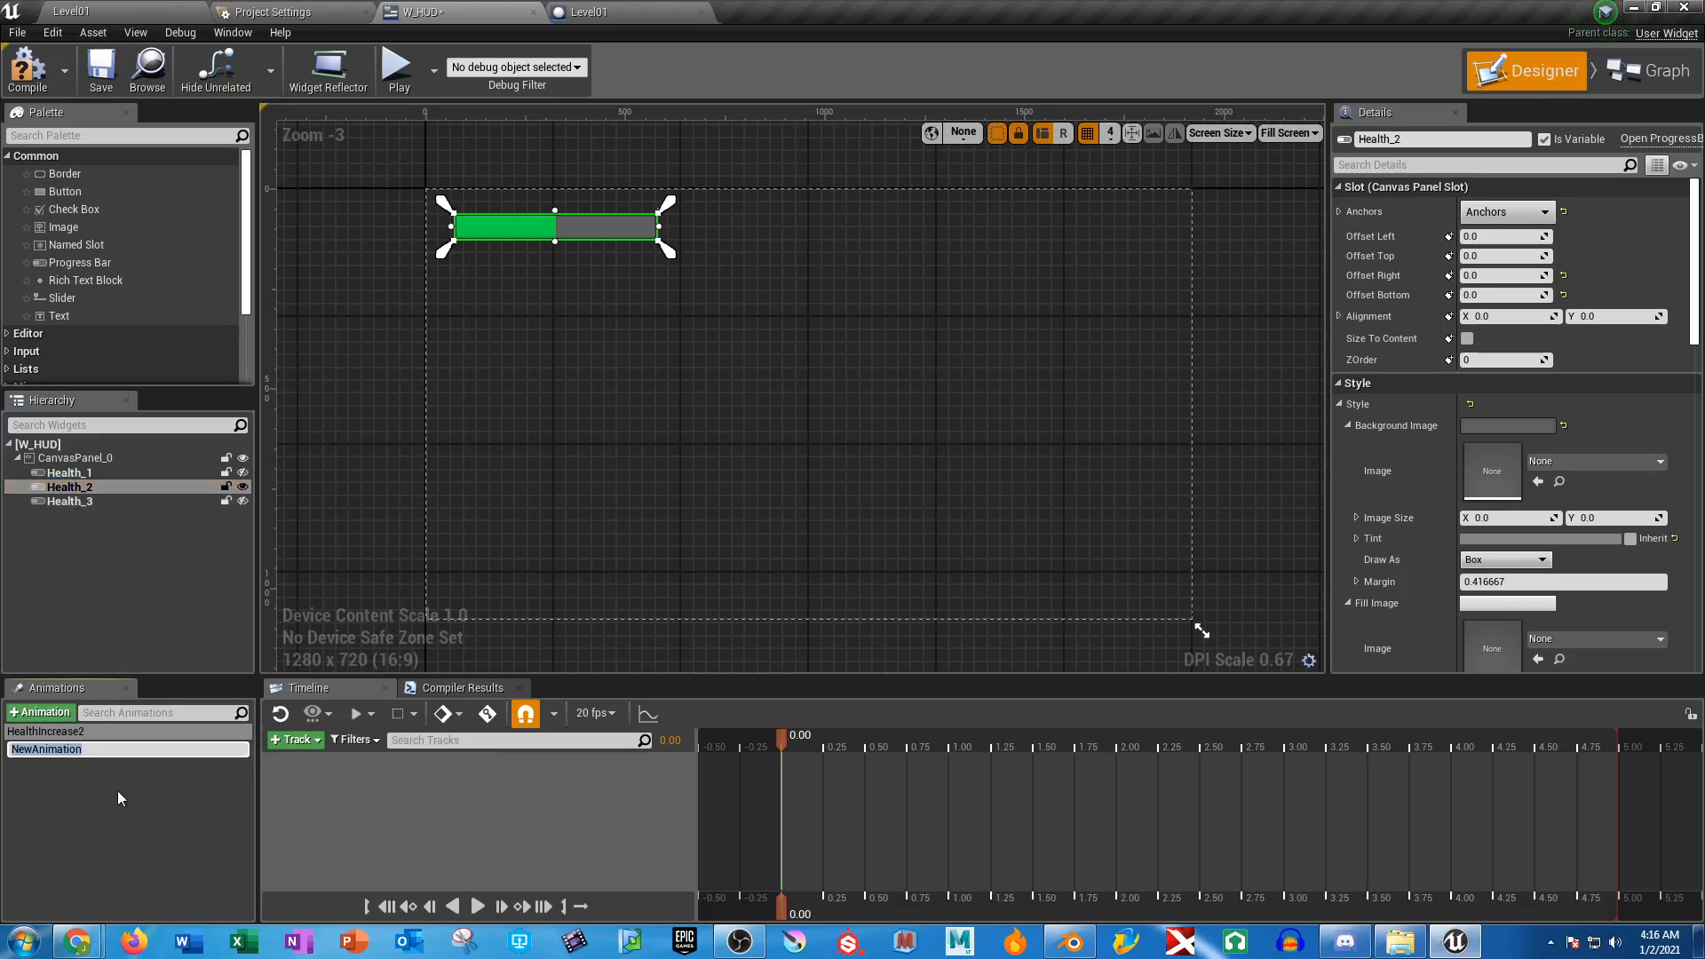
text(HealthIncrease3)
key(Return)
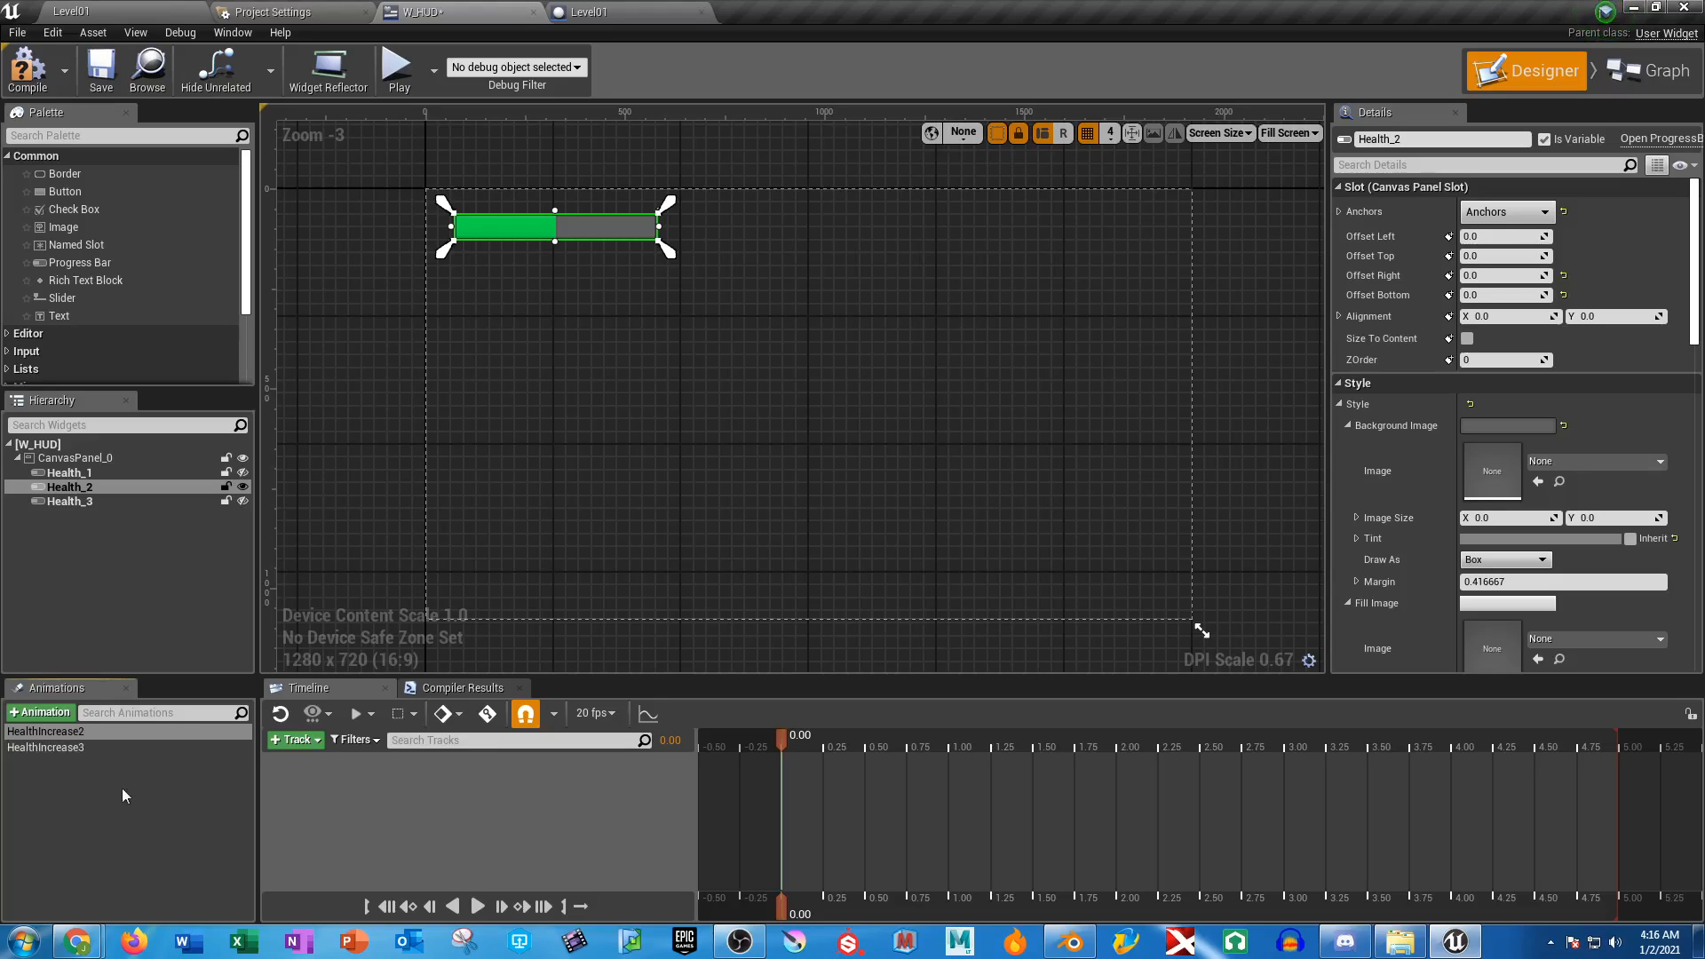
Show Health_1 in the editor again and shrink Health_2 from its right edge to Health_1's width, with Offset Right about 126.7
click(94, 476)
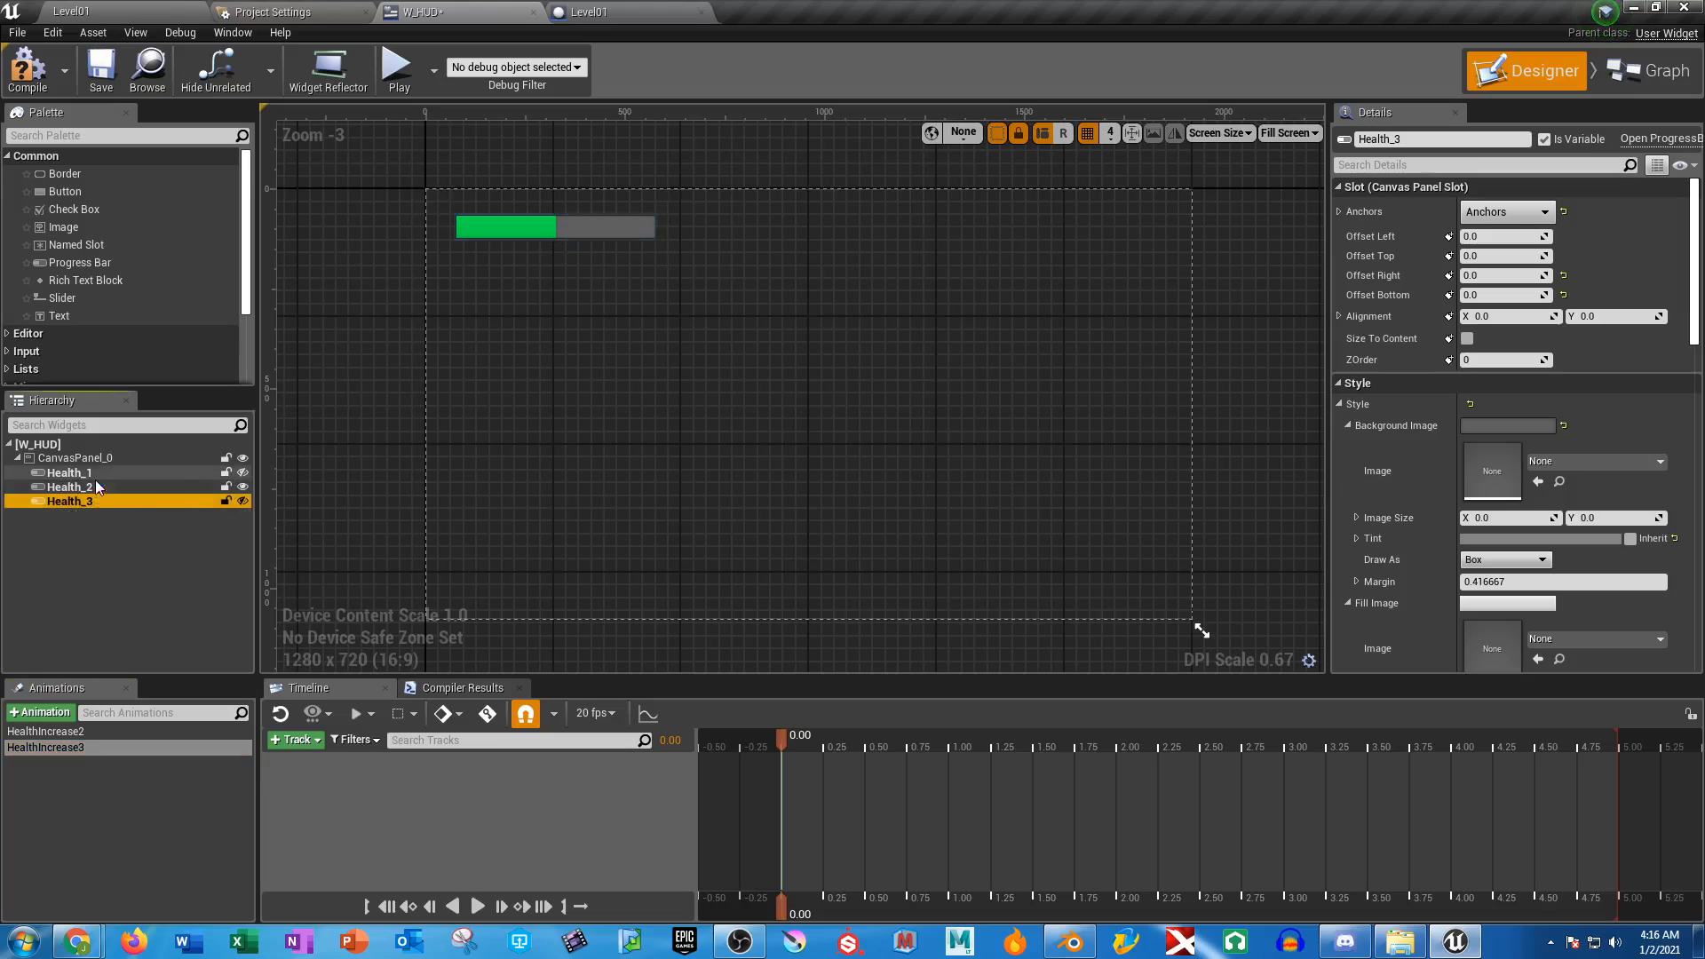
click(241, 473)
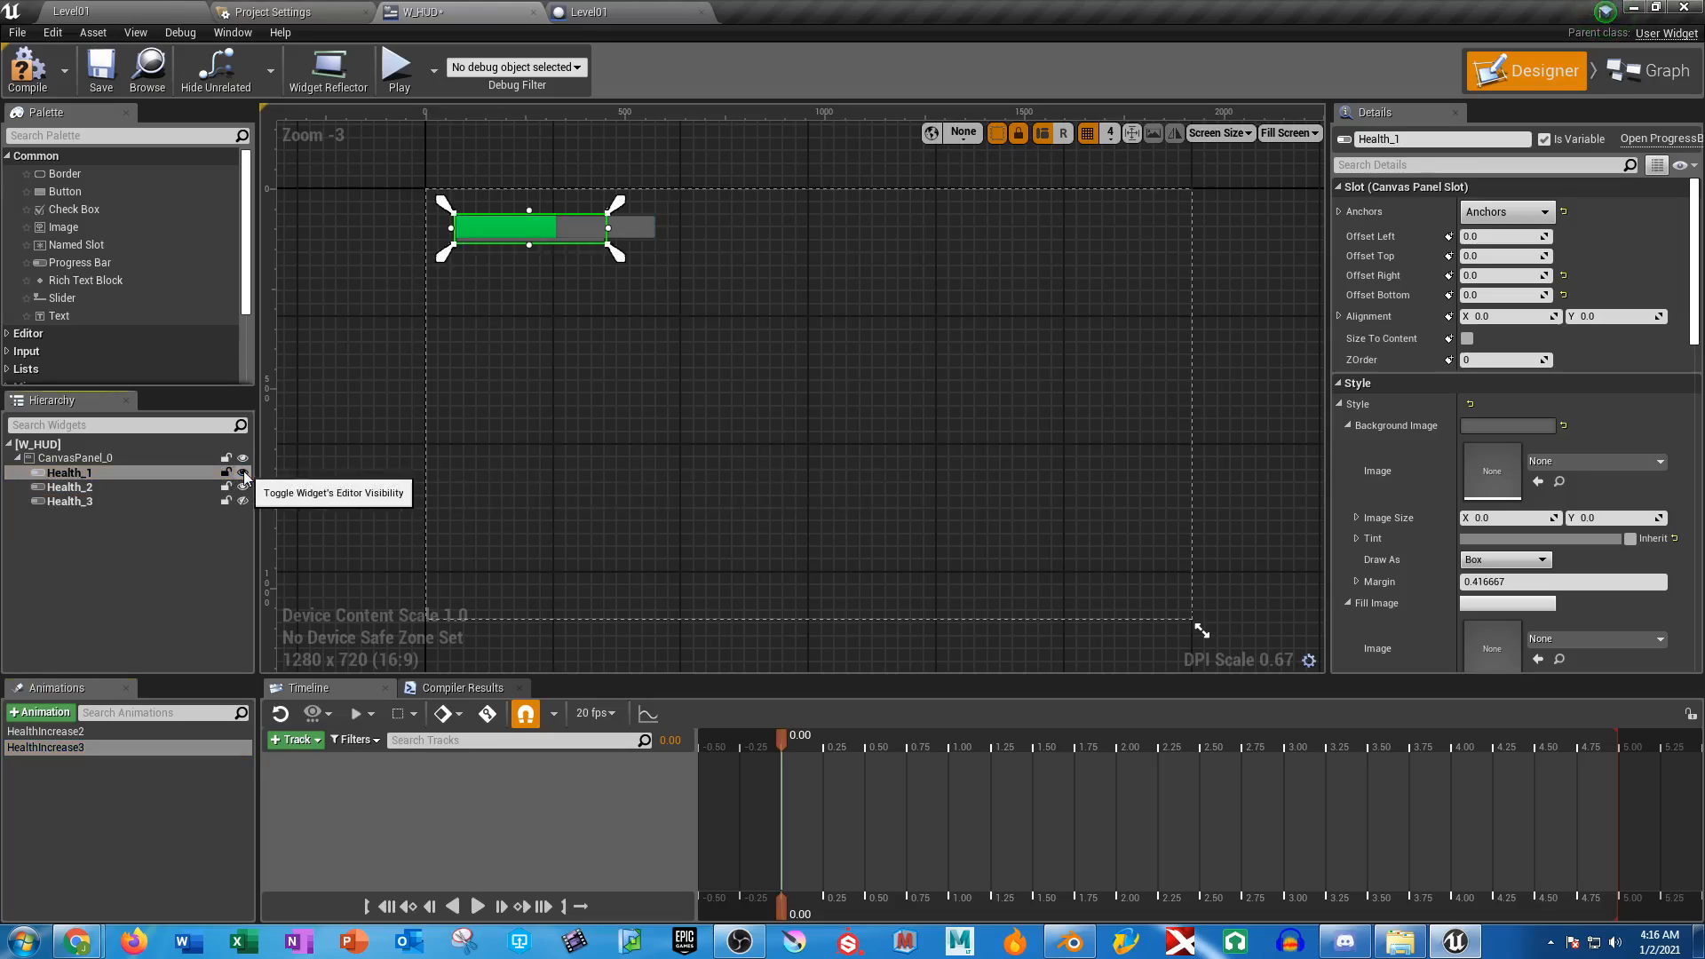
click(70, 486)
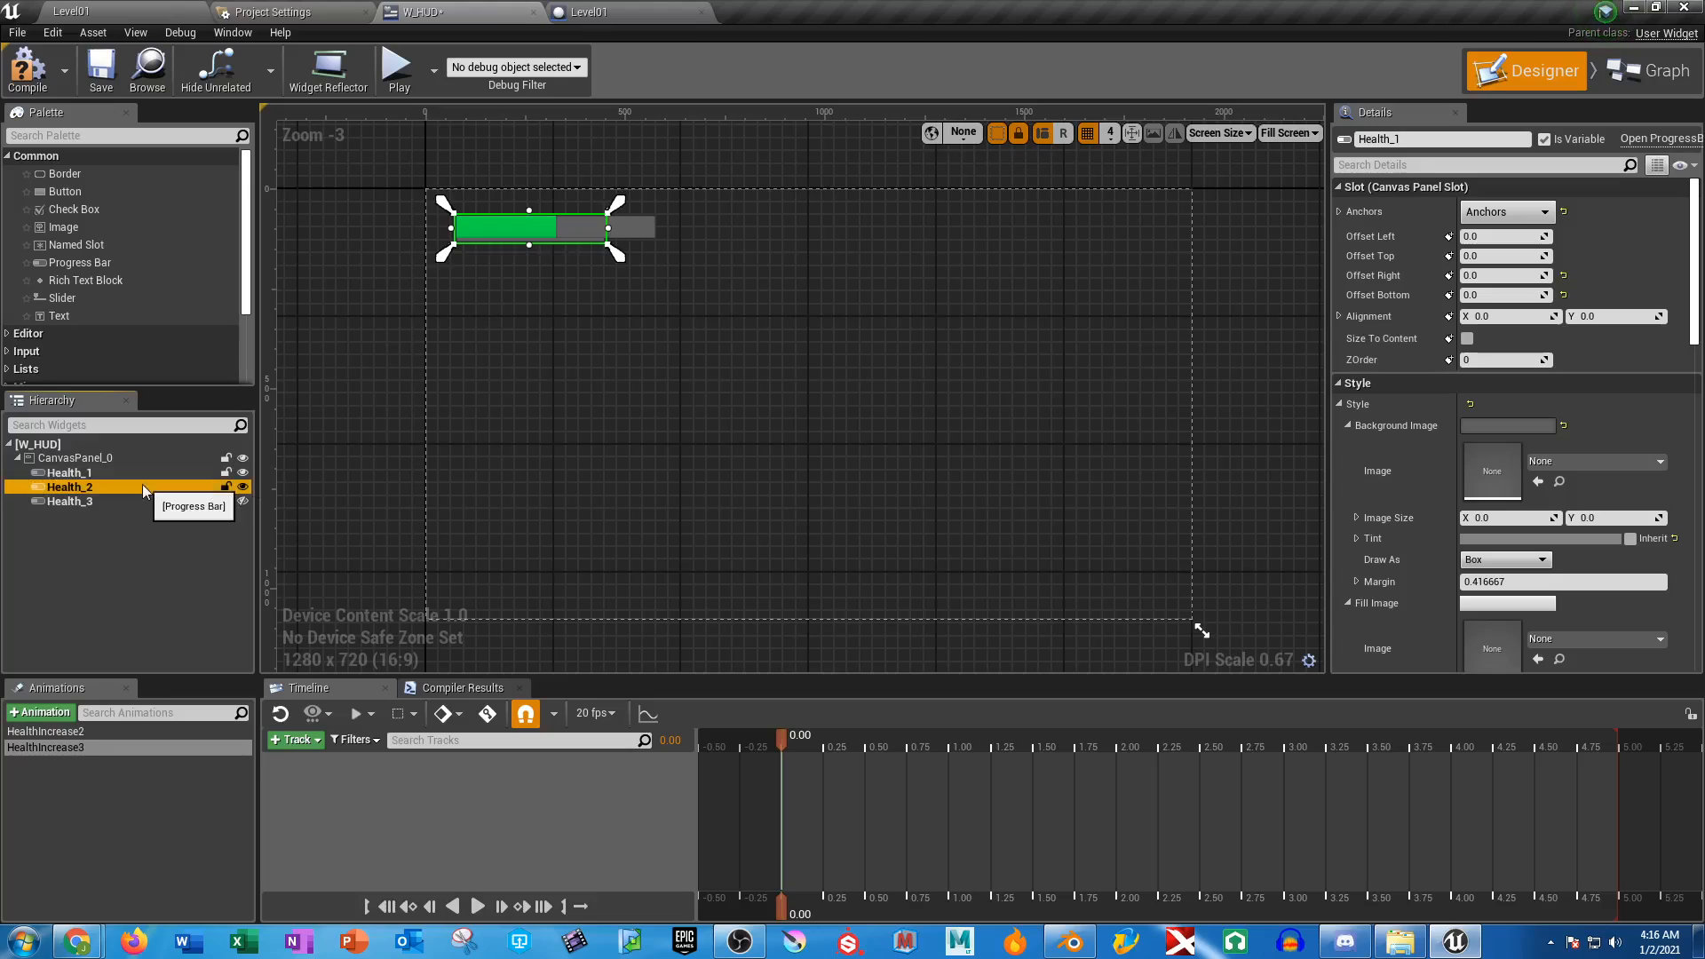
mouse_move(657, 226)
mouse_down()
mouse_move(573, 229)
mouse_move(601, 230)
mouse_up()
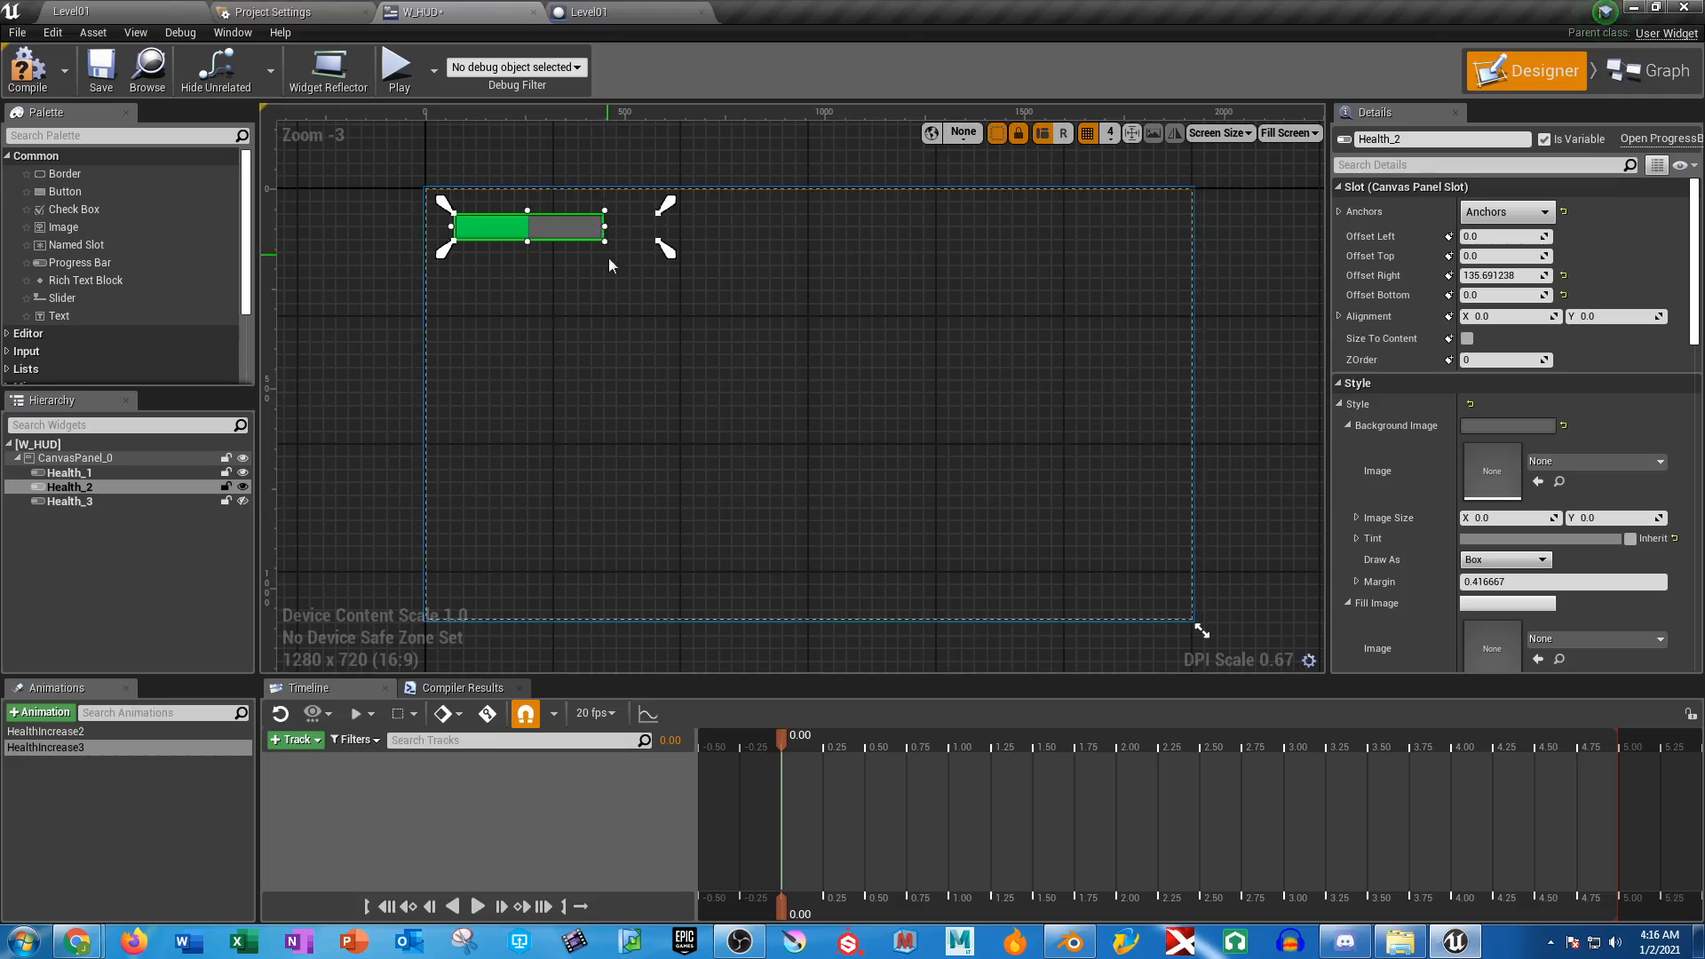
scroll(620, 269, up, 4)
scroll(605, 249, up, 1)
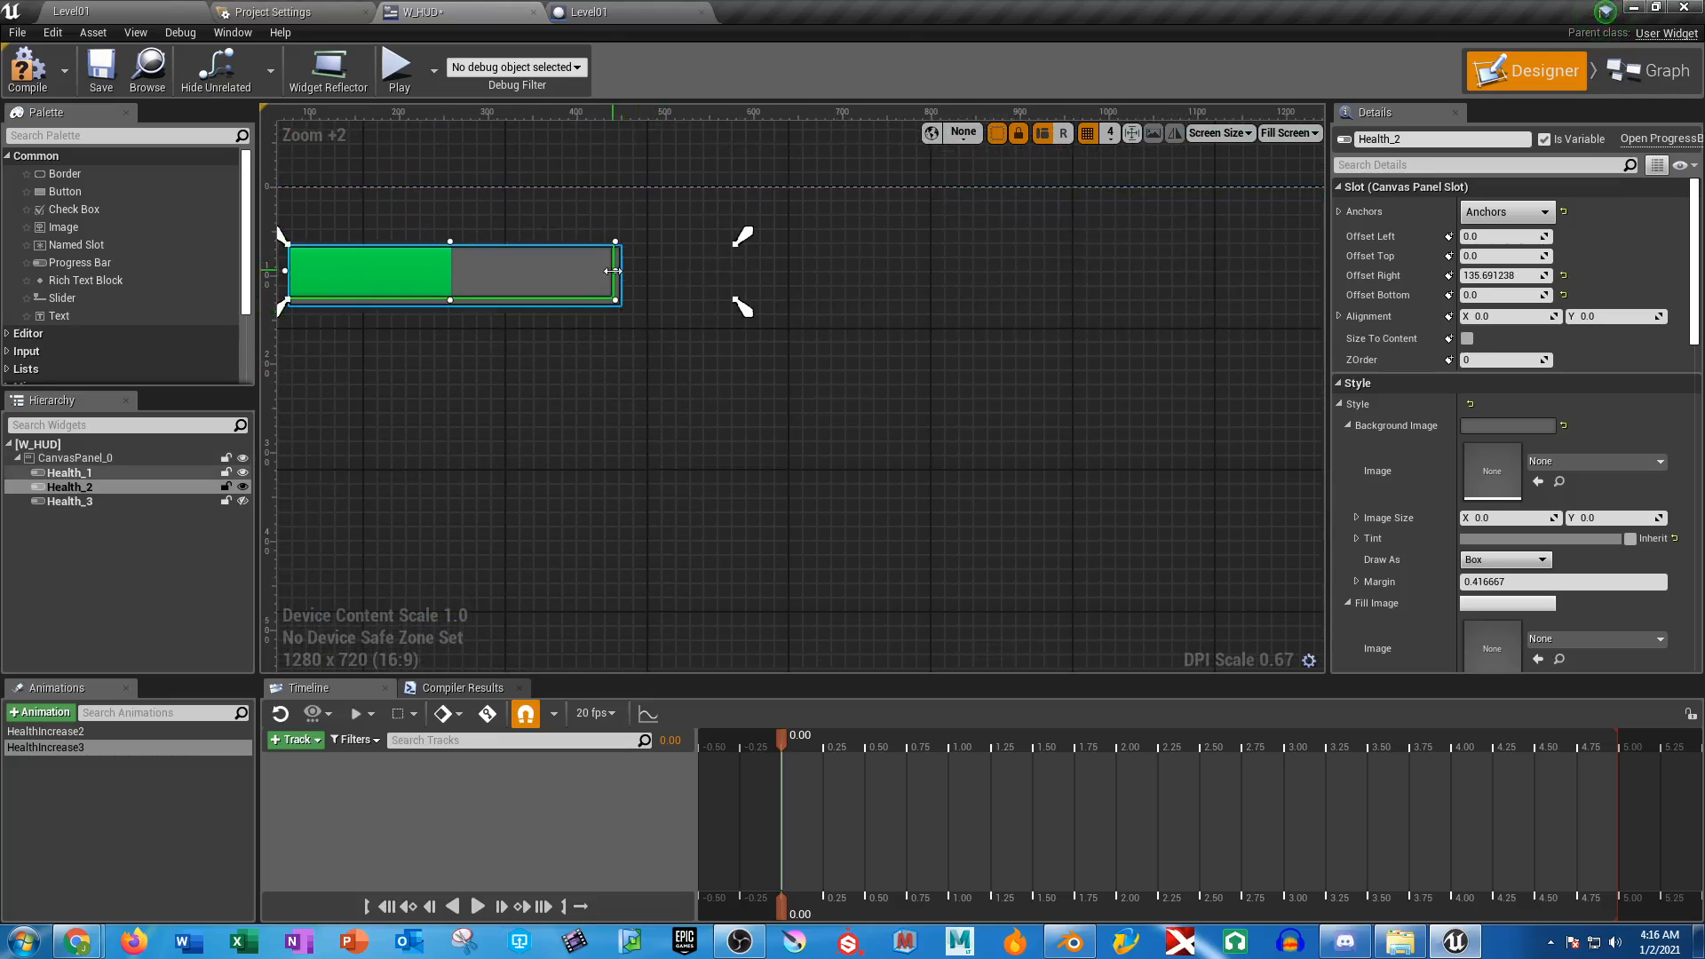
drag(615, 270, 619, 271)
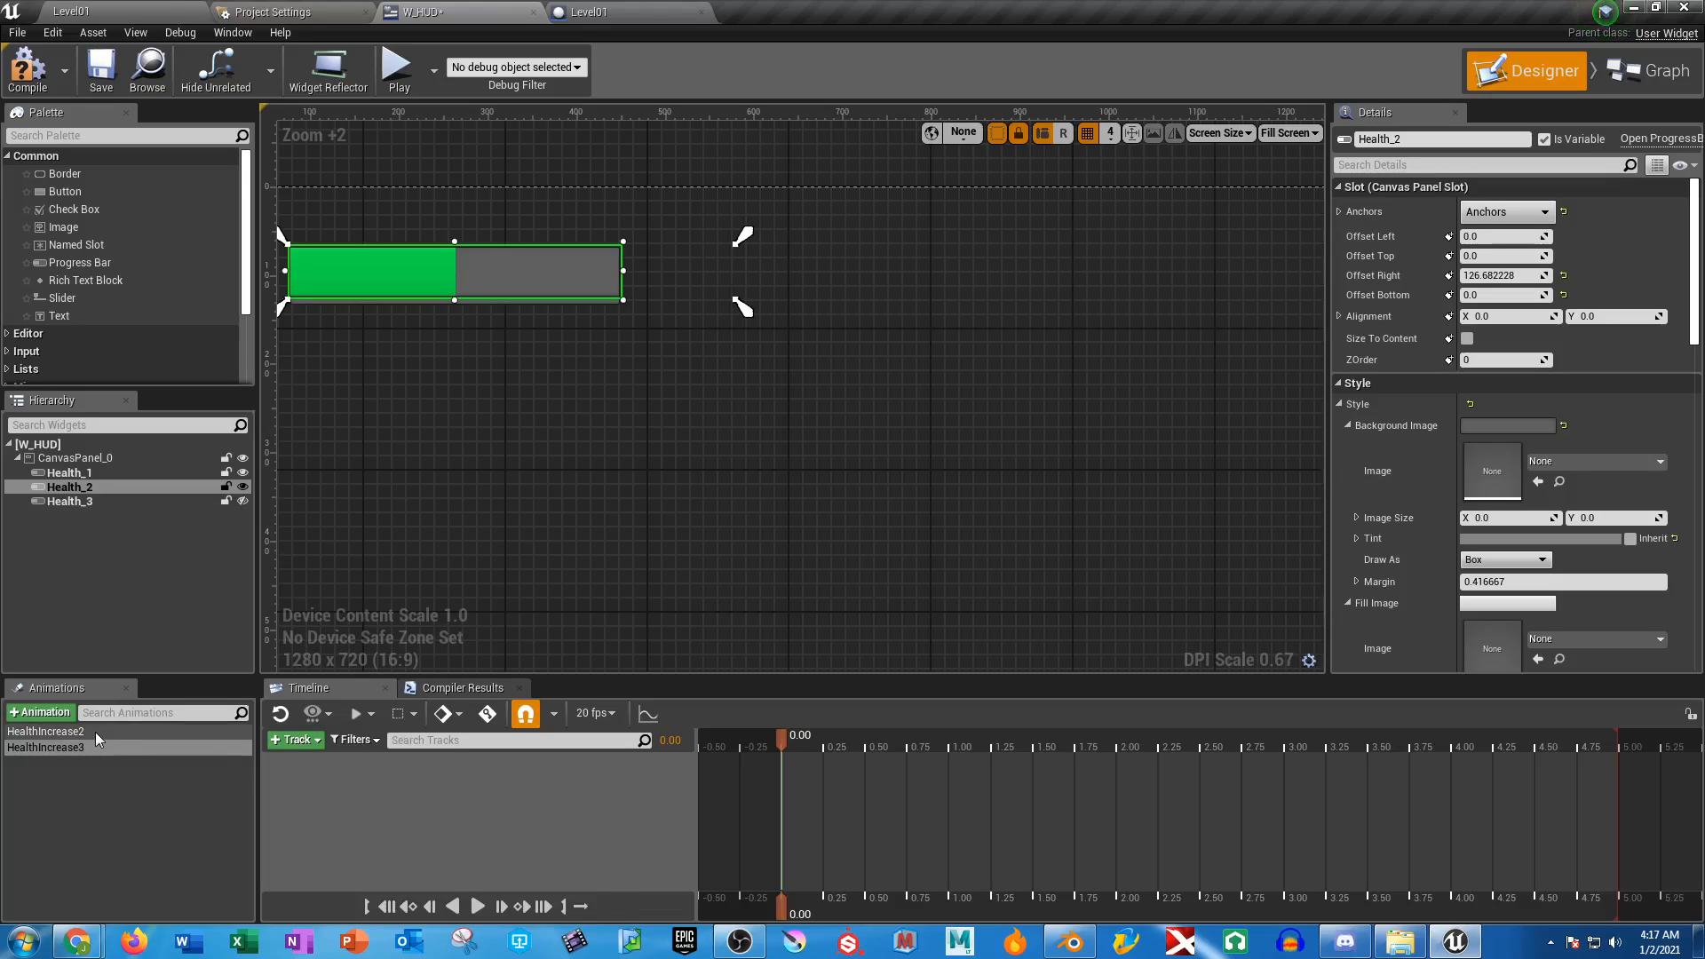
key(ctrl+z)
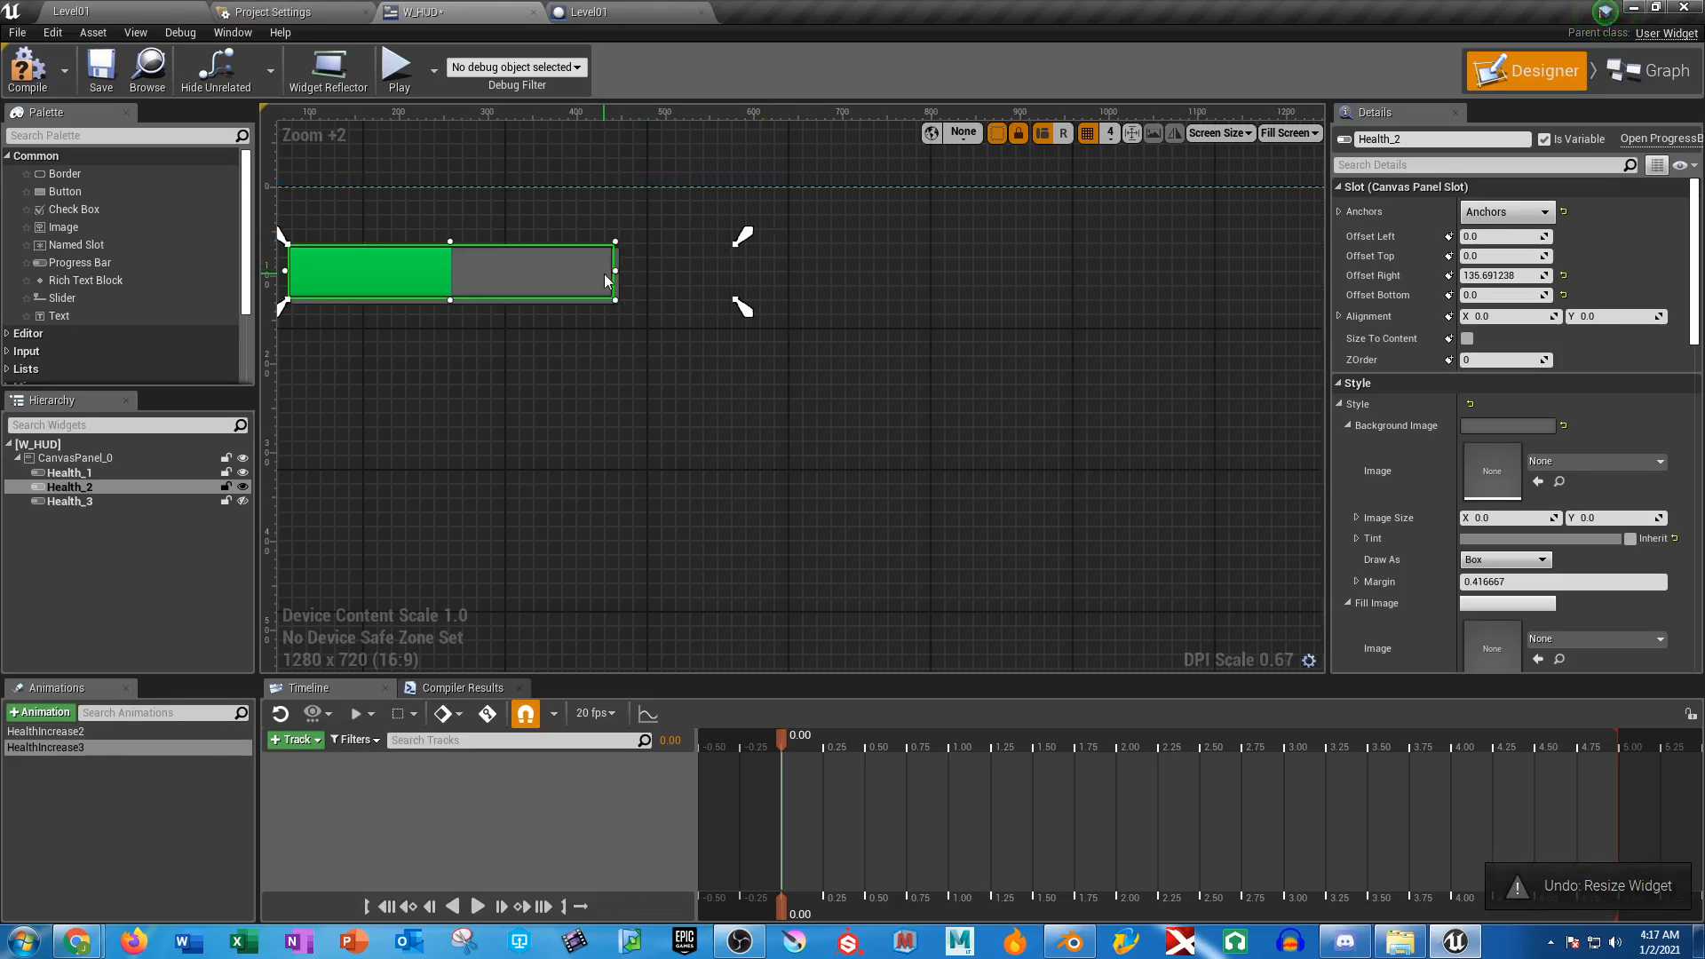
drag(612, 269, 622, 269)
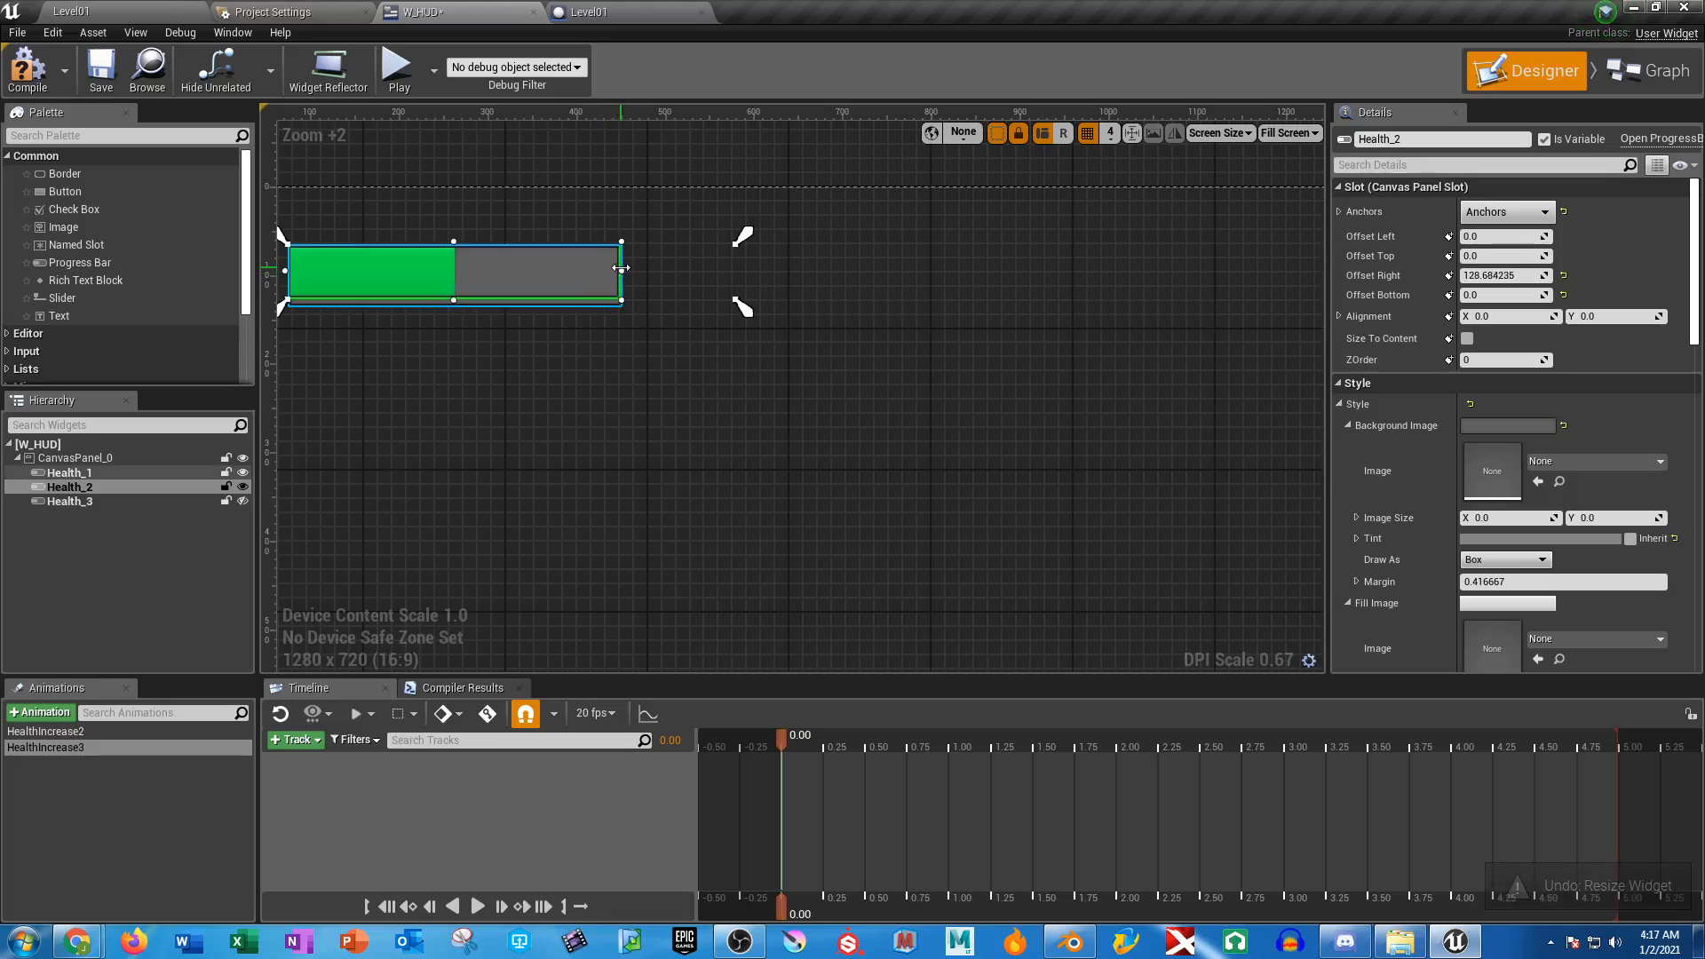
Add a track for the Health_2 widget to the HealthIncrease2 animation
click(299, 741)
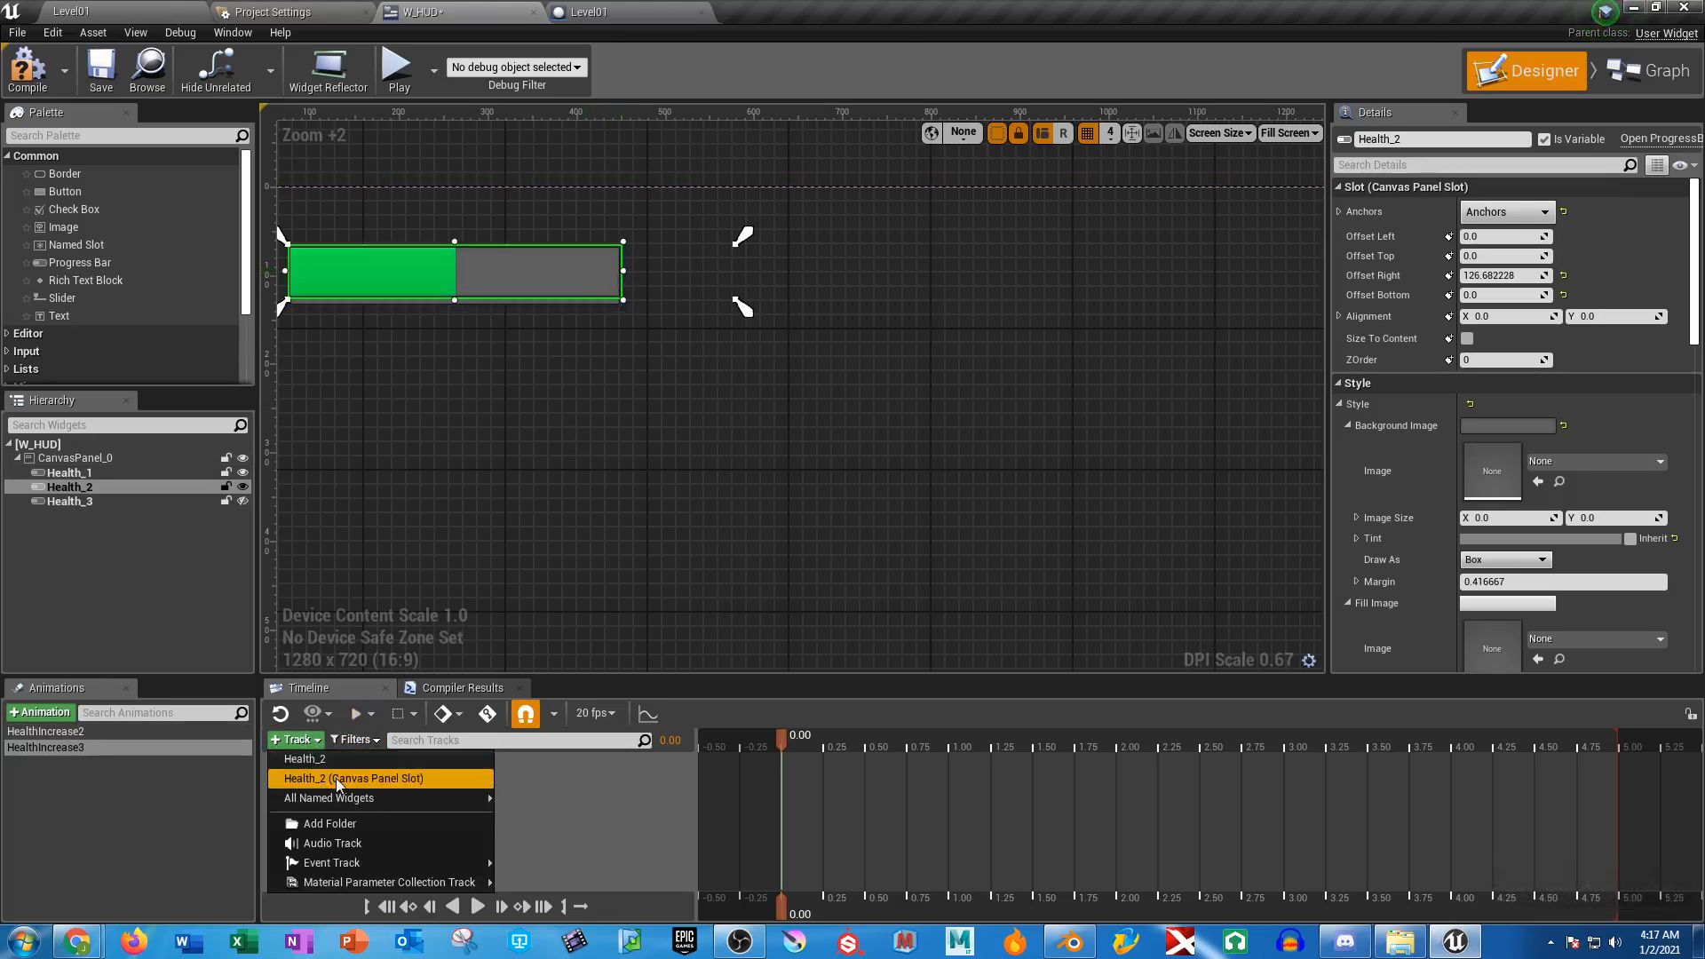
click(70, 733)
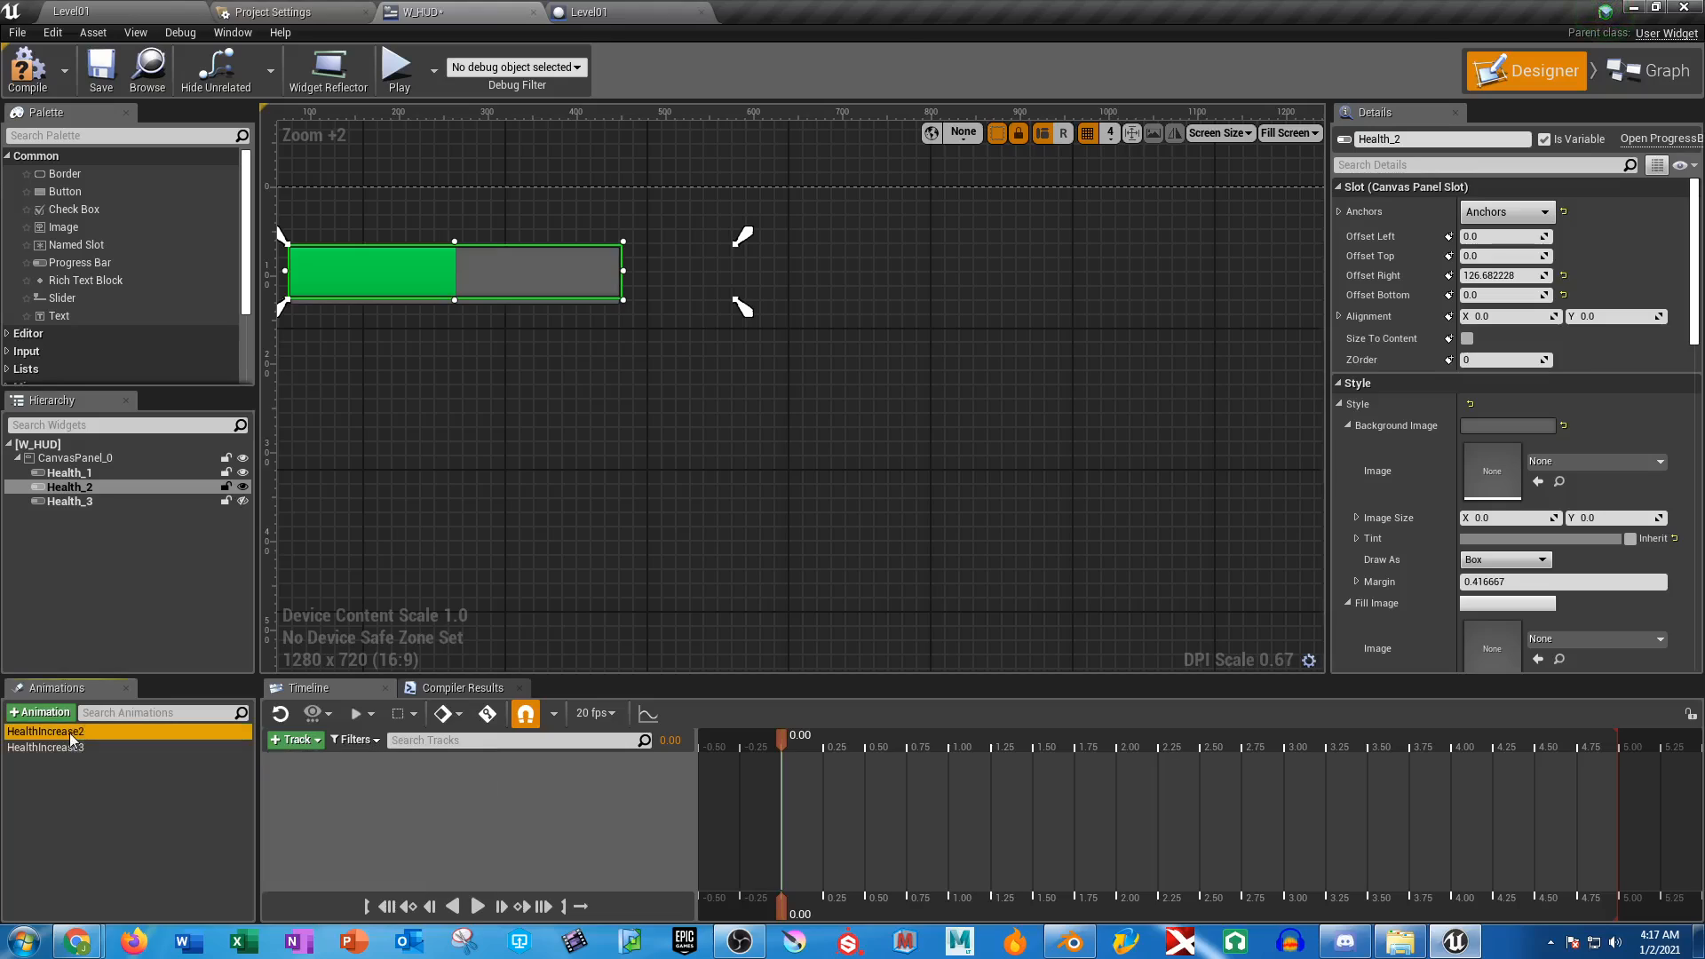
click(295, 740)
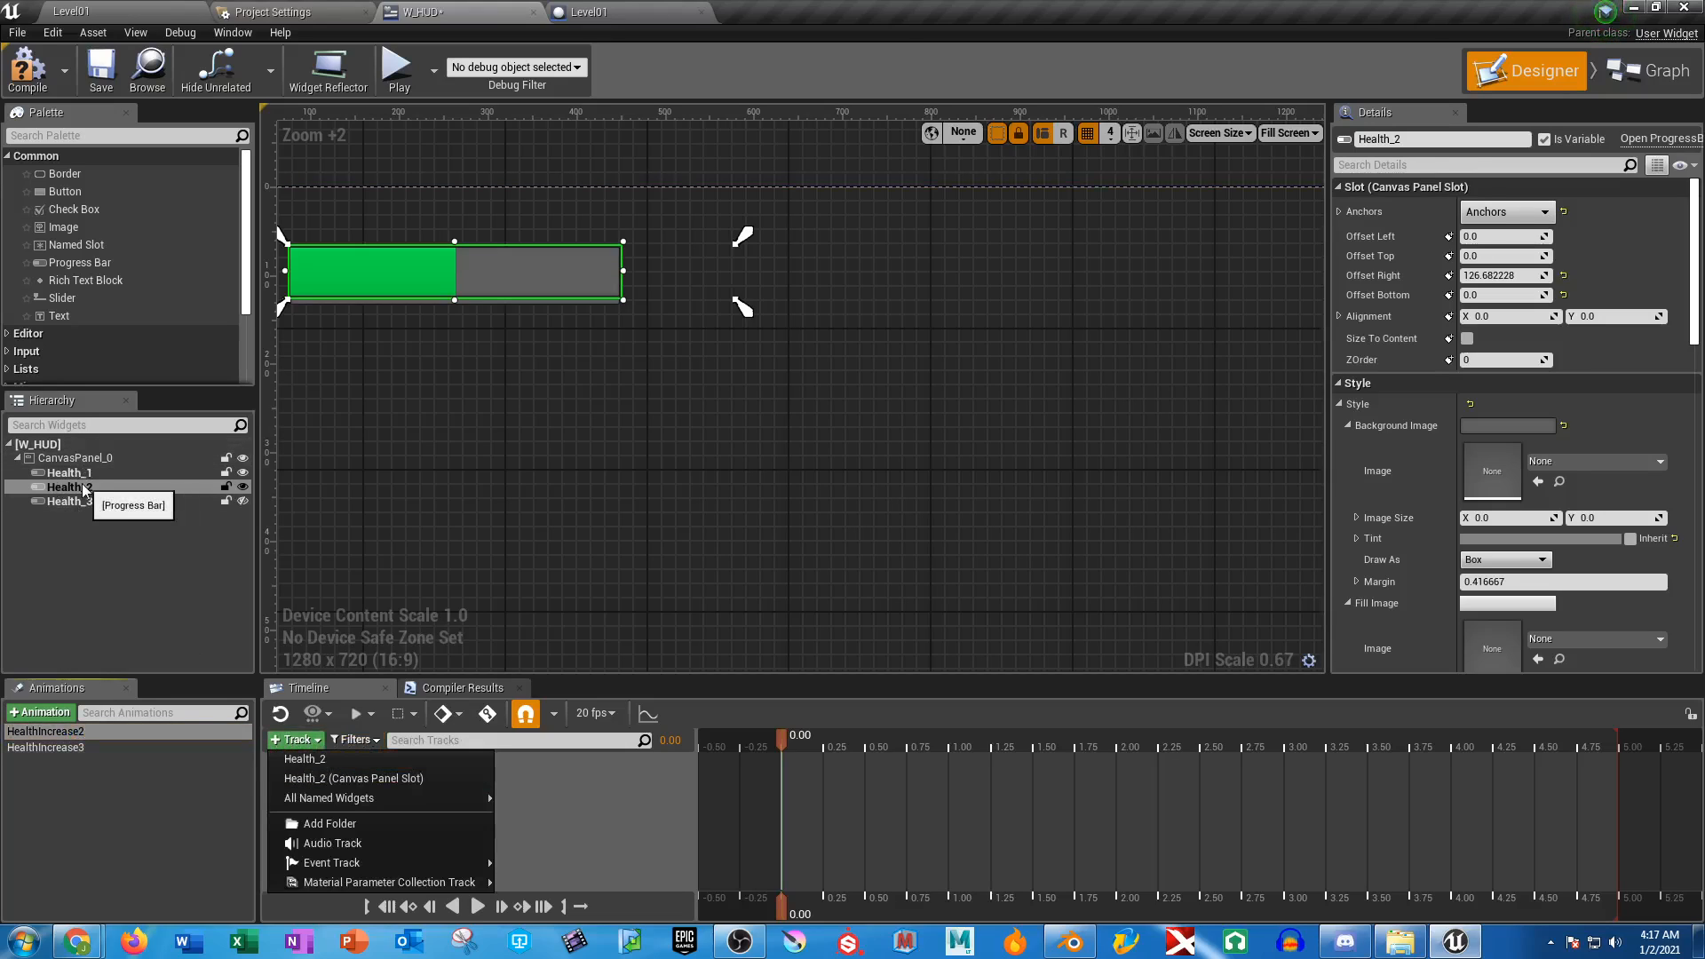
mouse_move(366, 798)
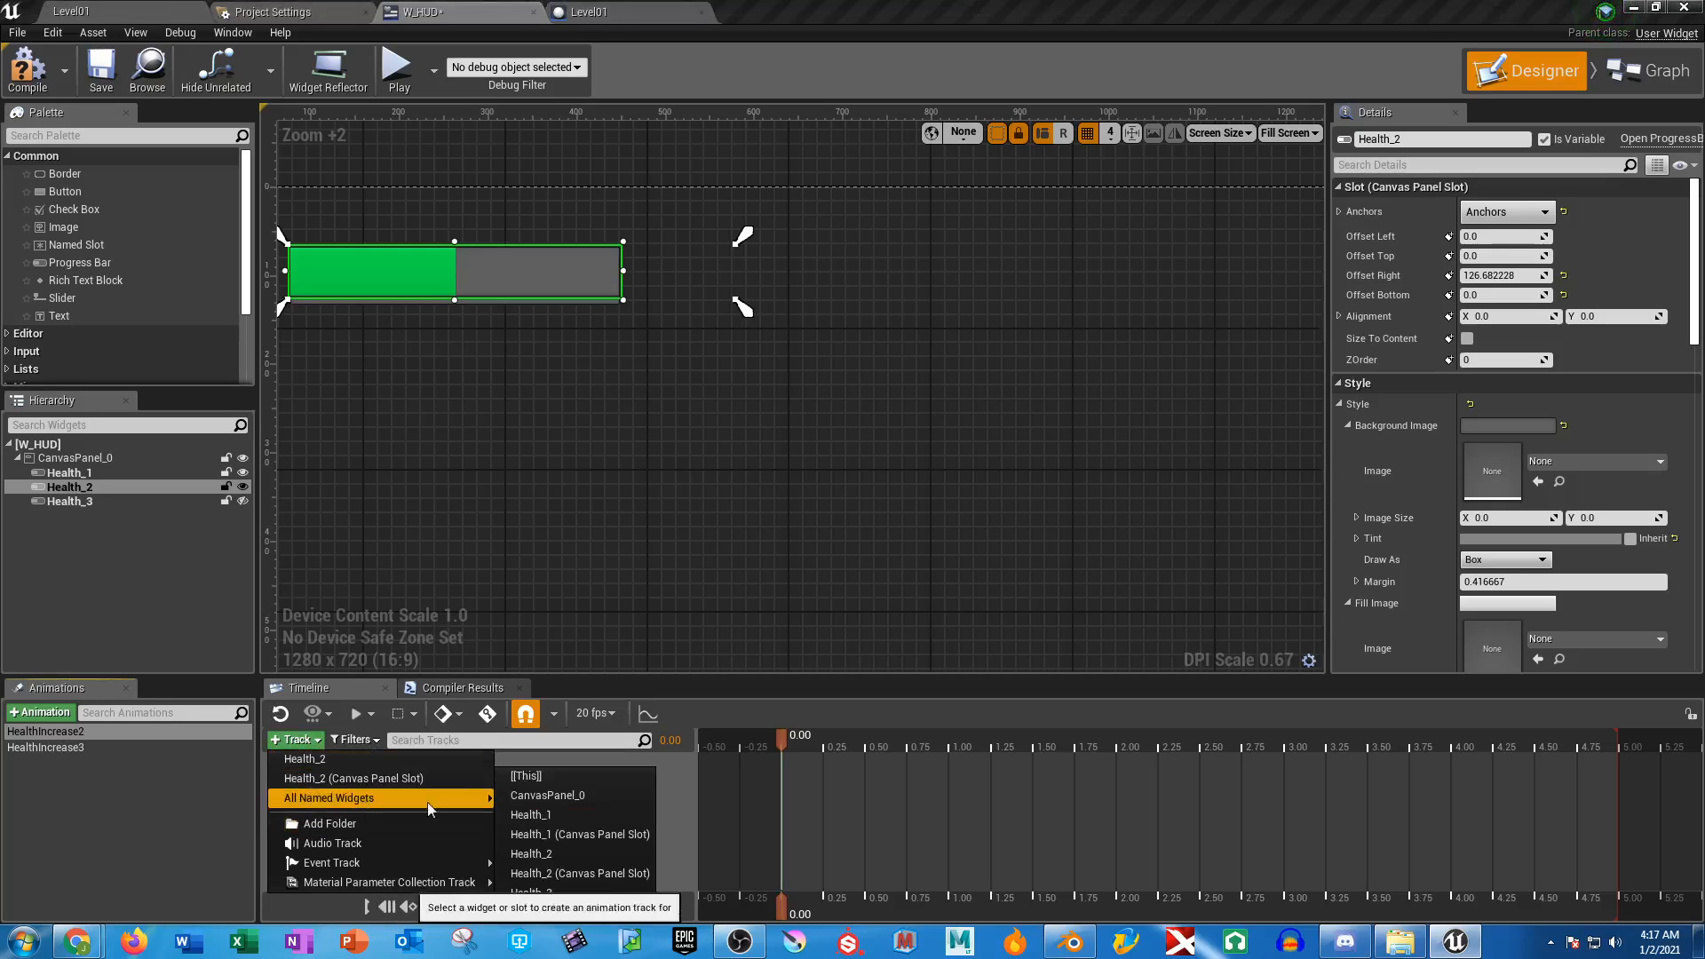
click(323, 760)
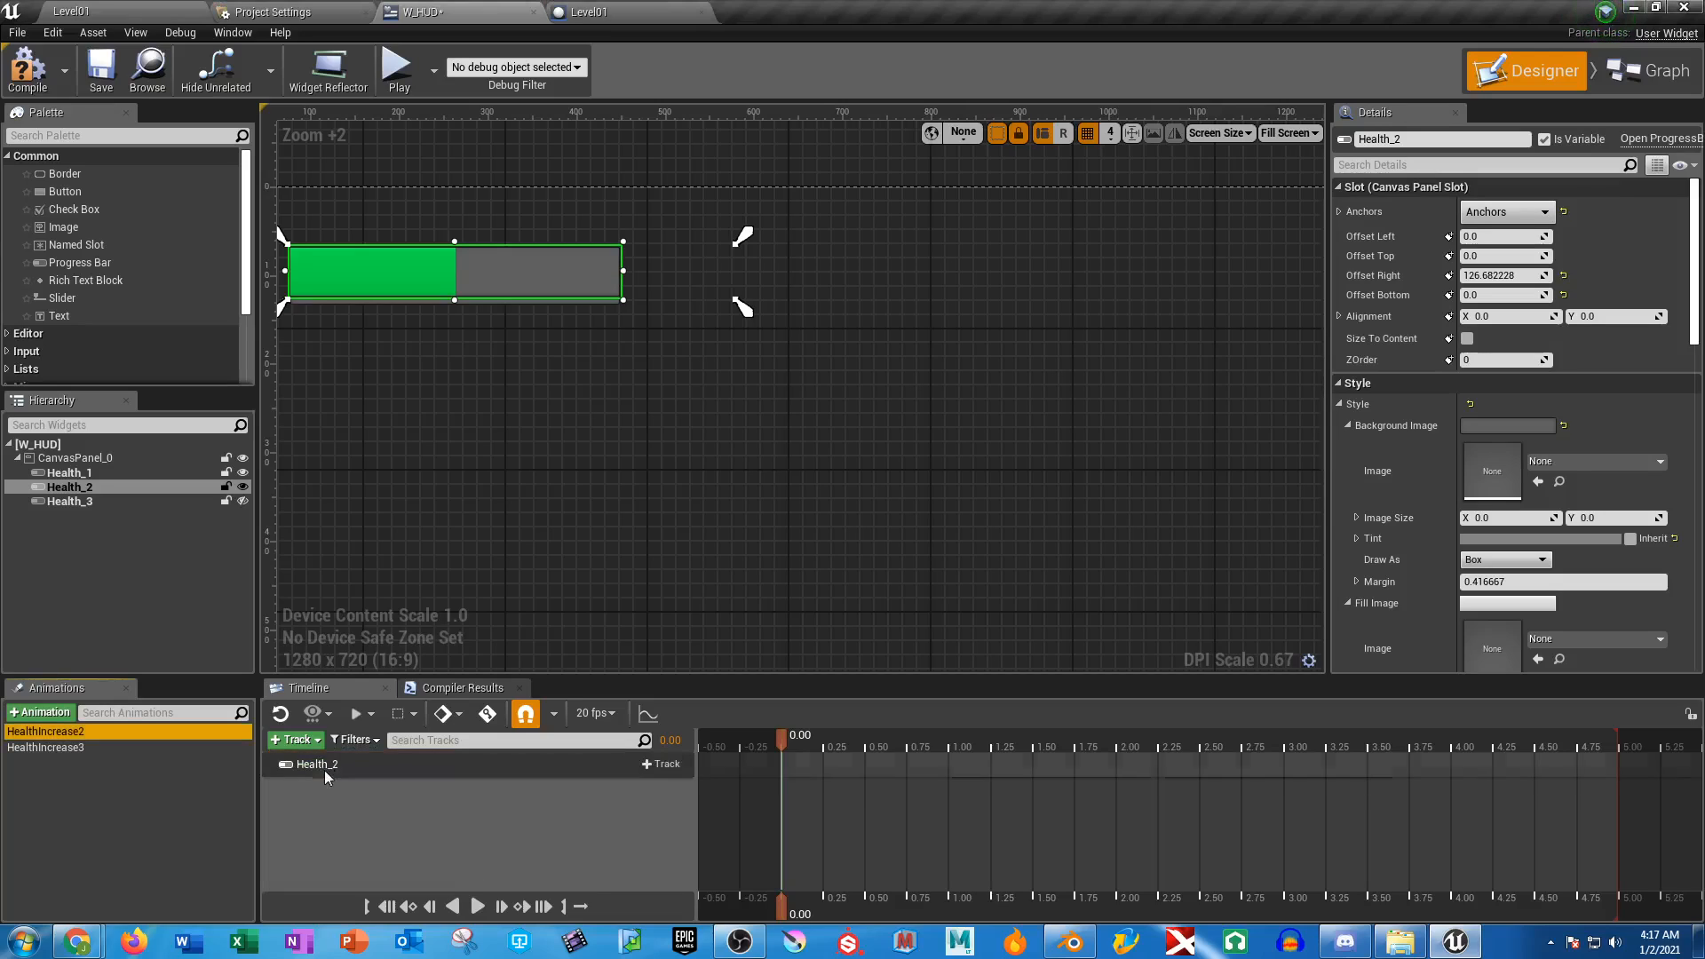
Add a Transform track to Health_2 in the HealthIncrease2 animation and expand its Translation and Scale channels
click(661, 764)
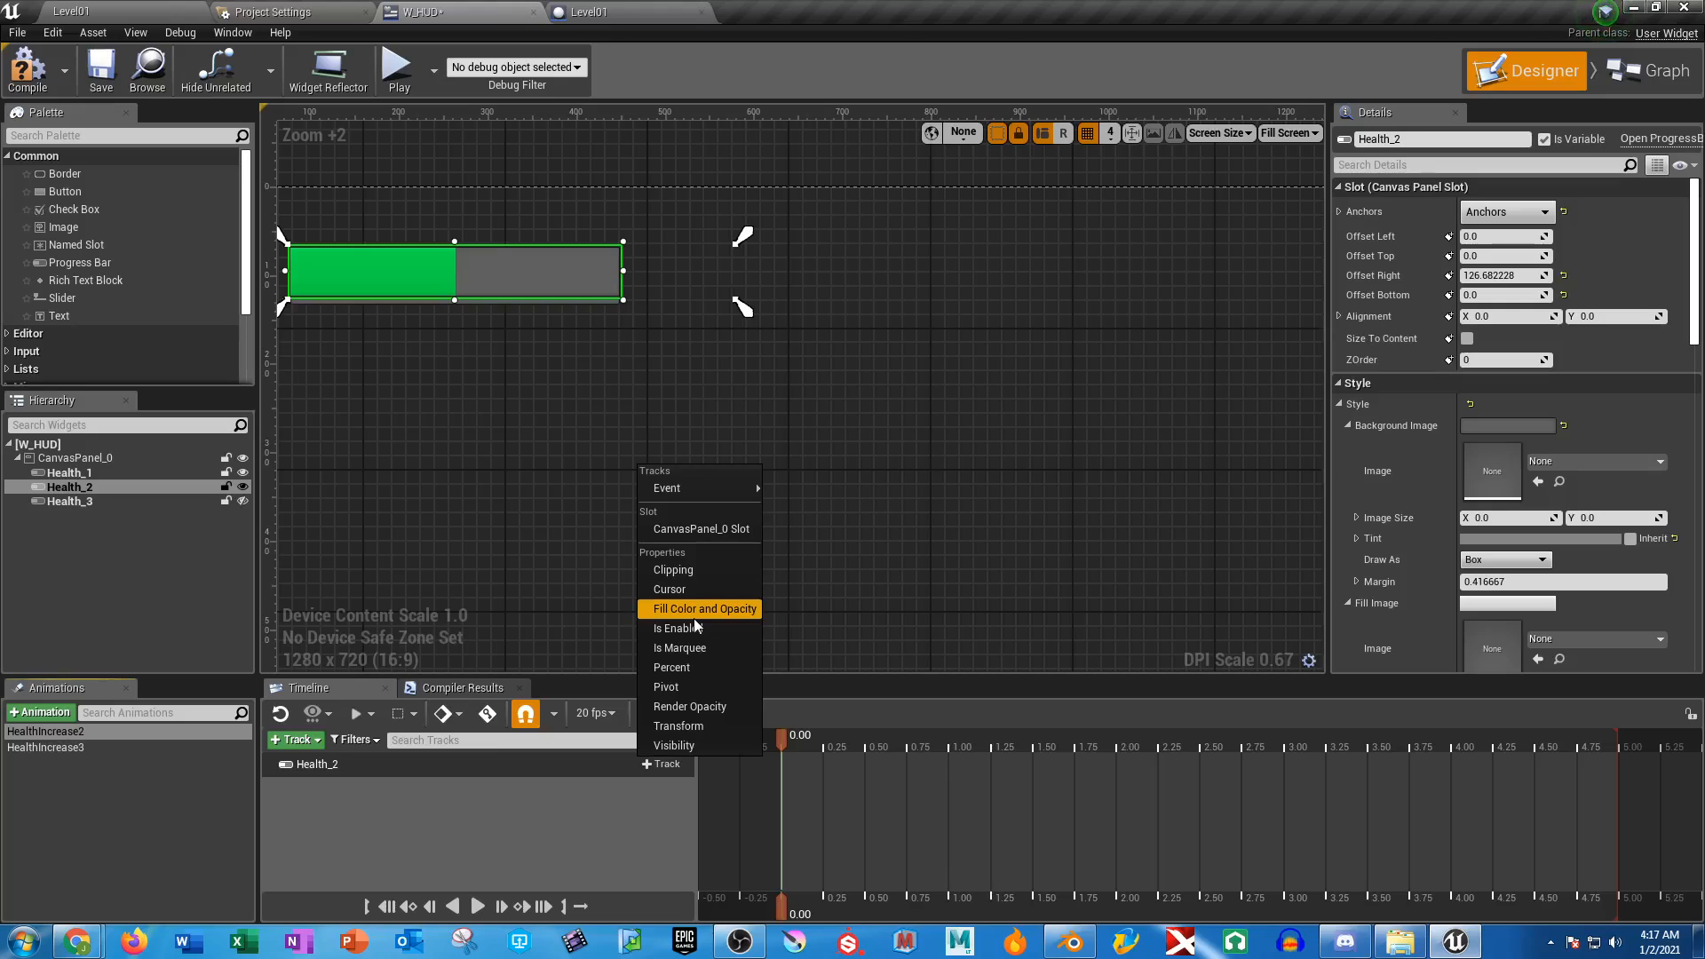
click(707, 728)
click(281, 787)
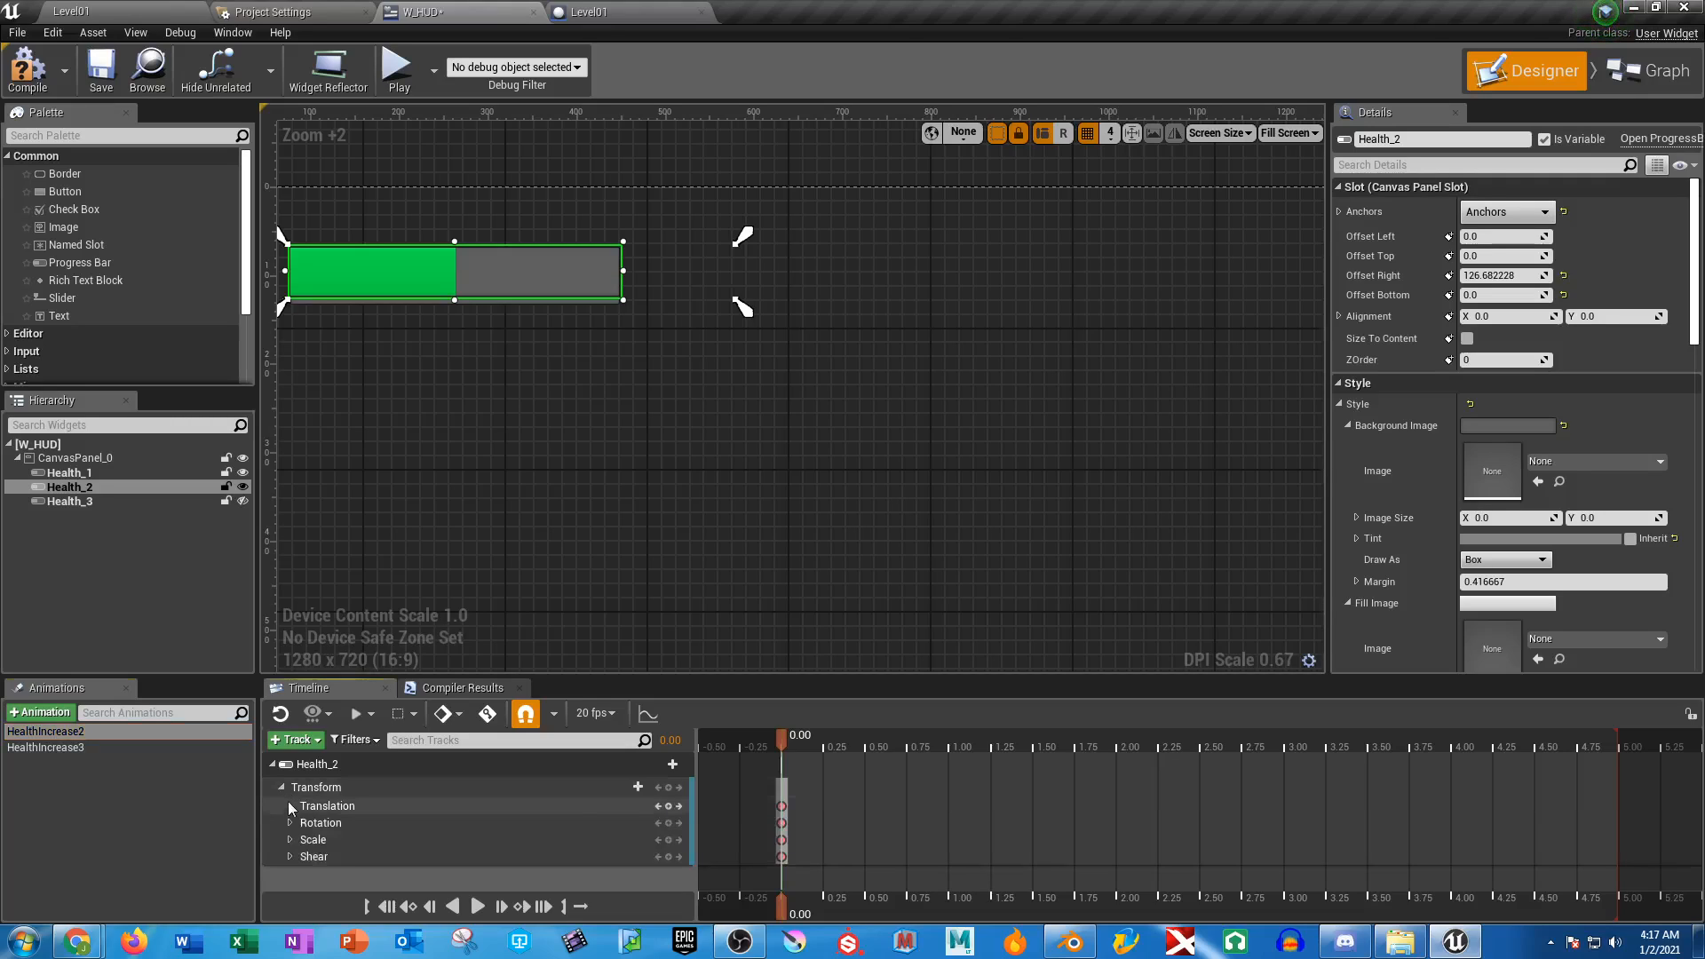
click(291, 807)
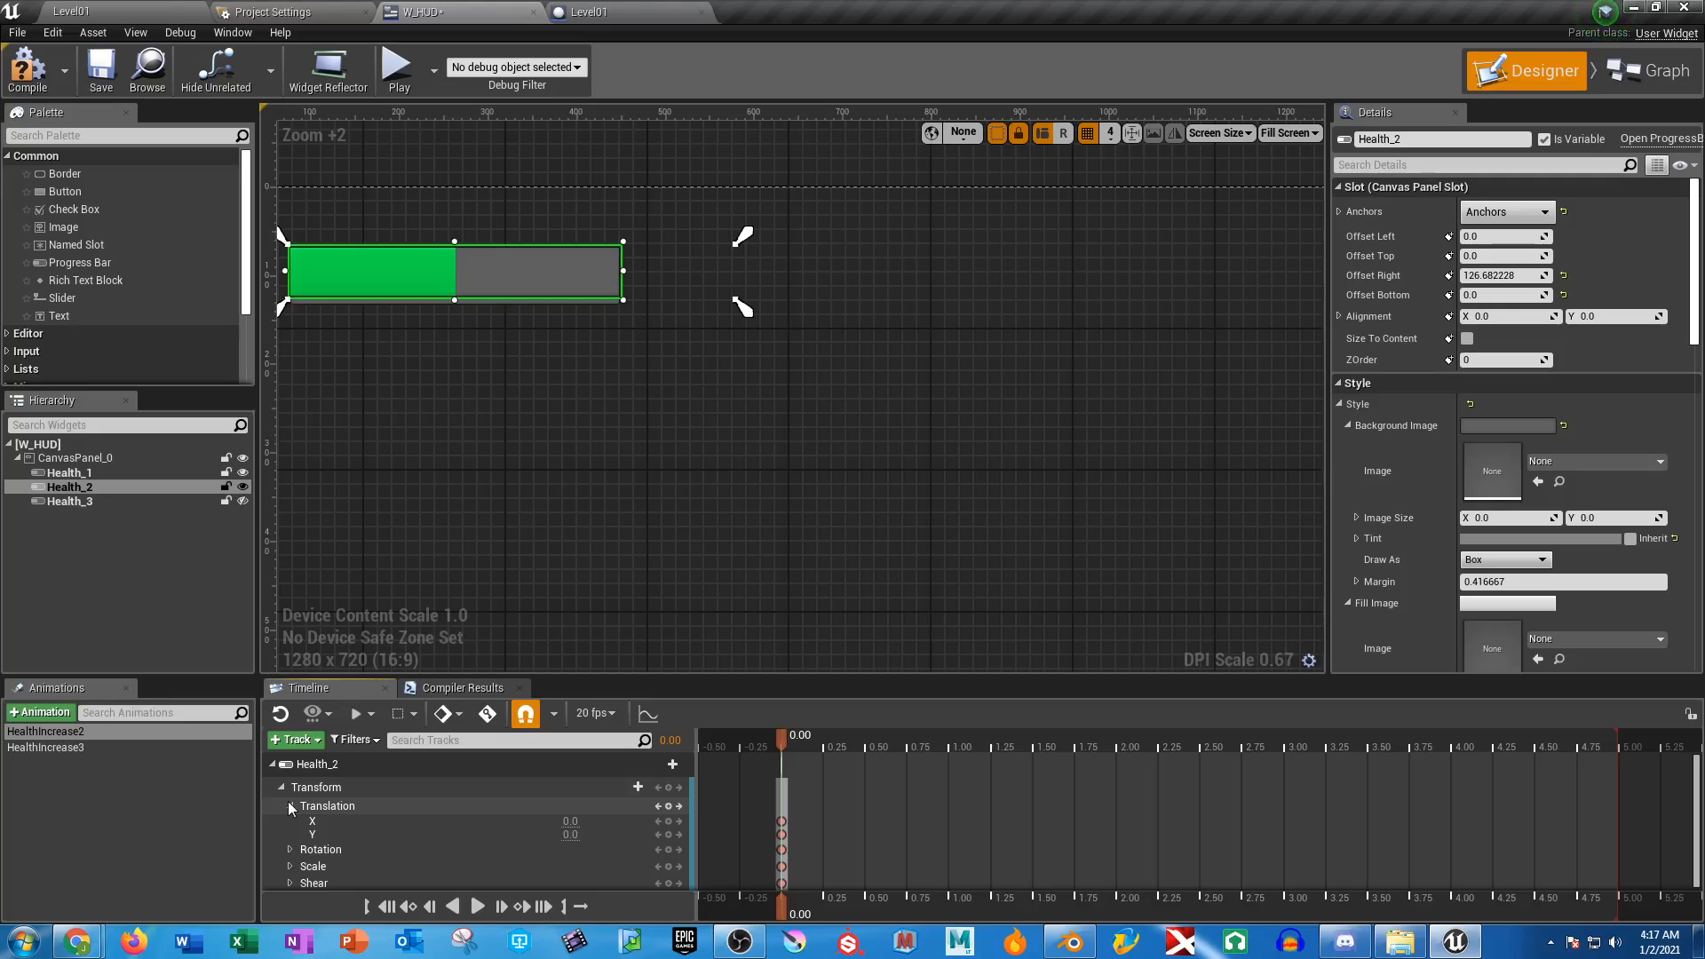
click(290, 866)
scroll(546, 799, down, 1)
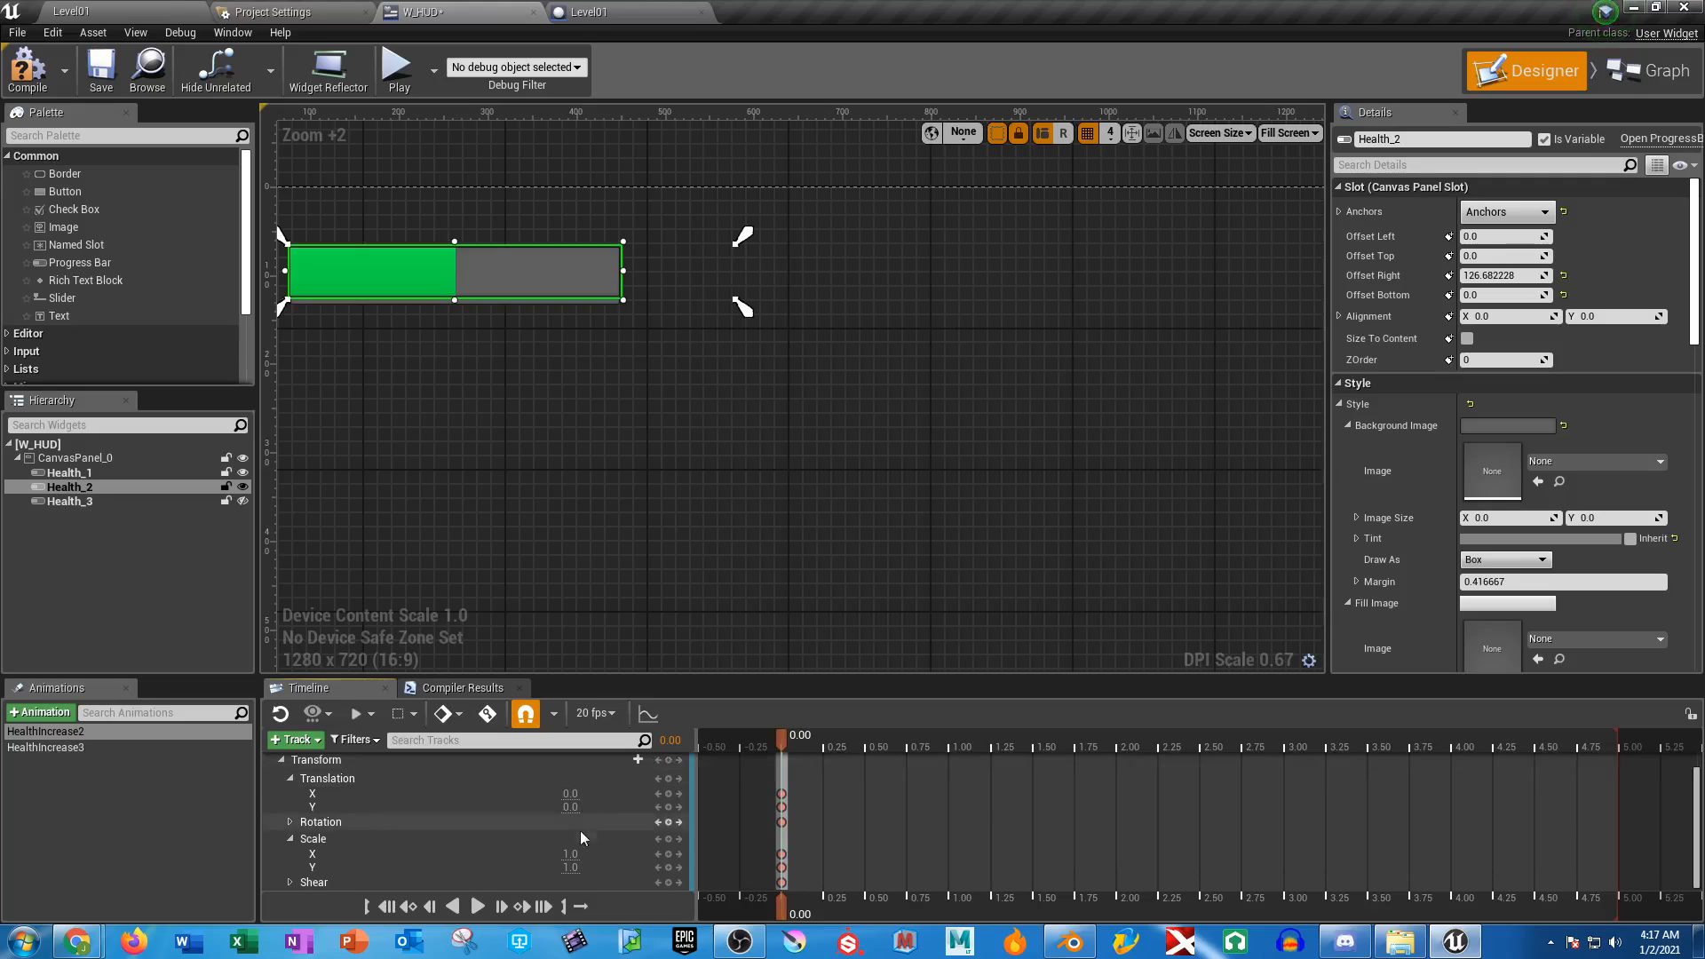
mouse_move(569, 853)
mouse_down()
mouse_move(586, 853)
mouse_move(569, 853)
mouse_up()
key(ctrl+z)
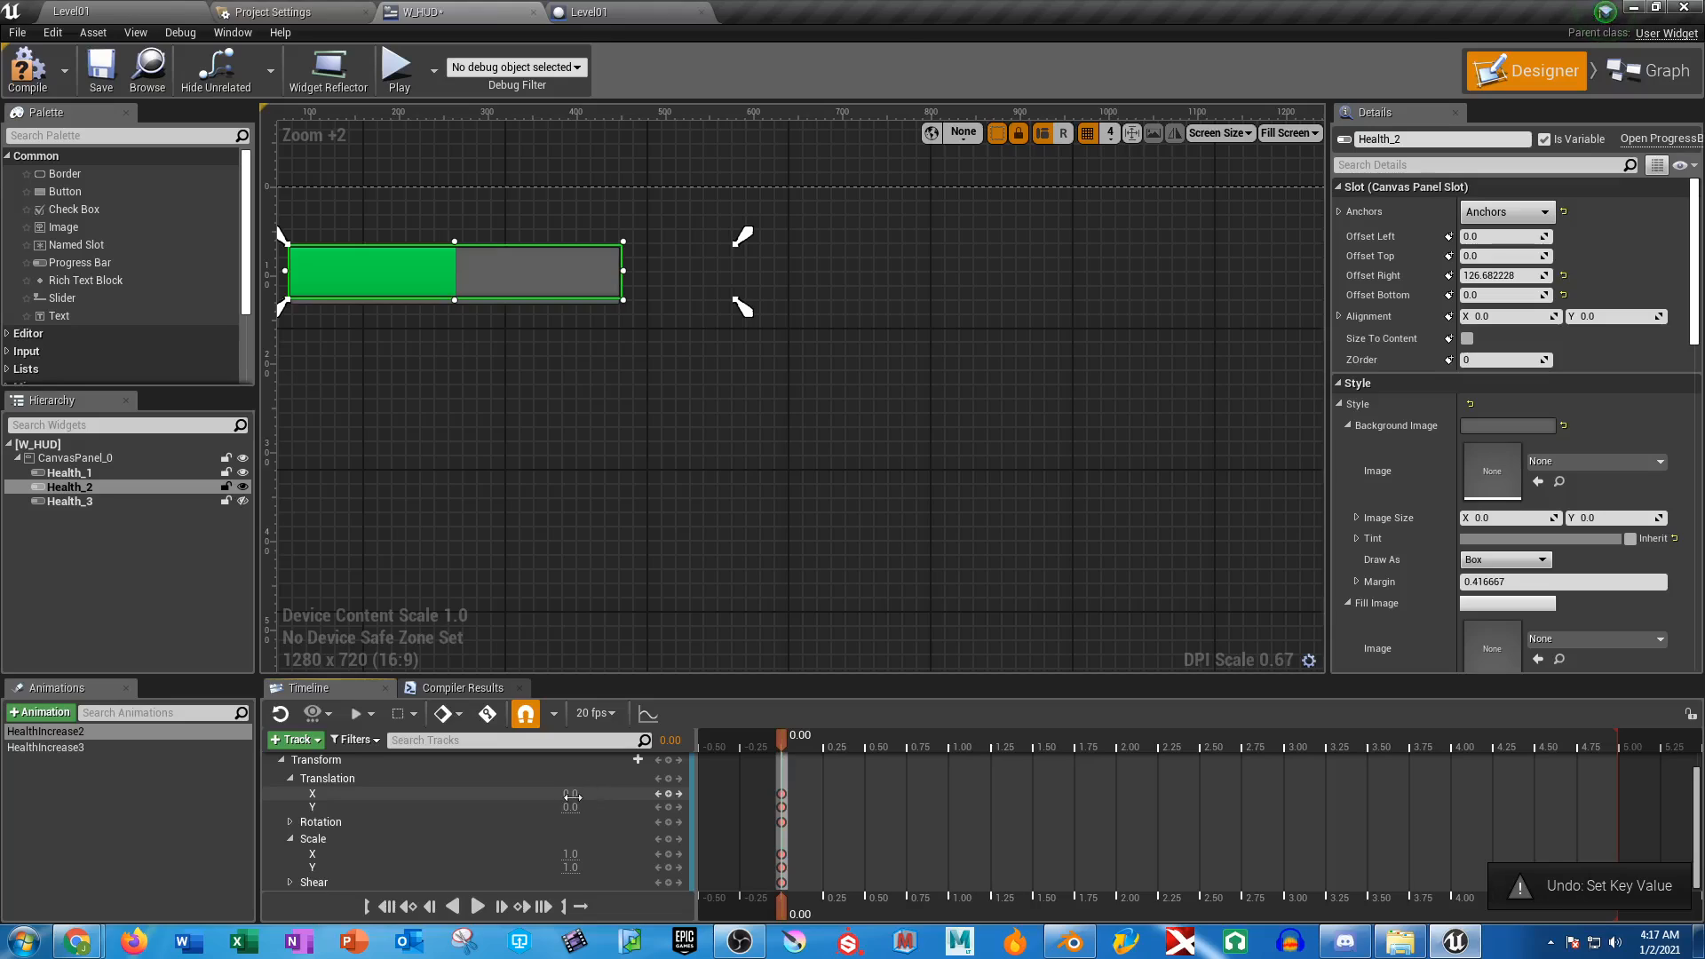
mouse_move(560, 795)
mouse_down()
mouse_move(621, 796)
mouse_move(579, 796)
mouse_up()
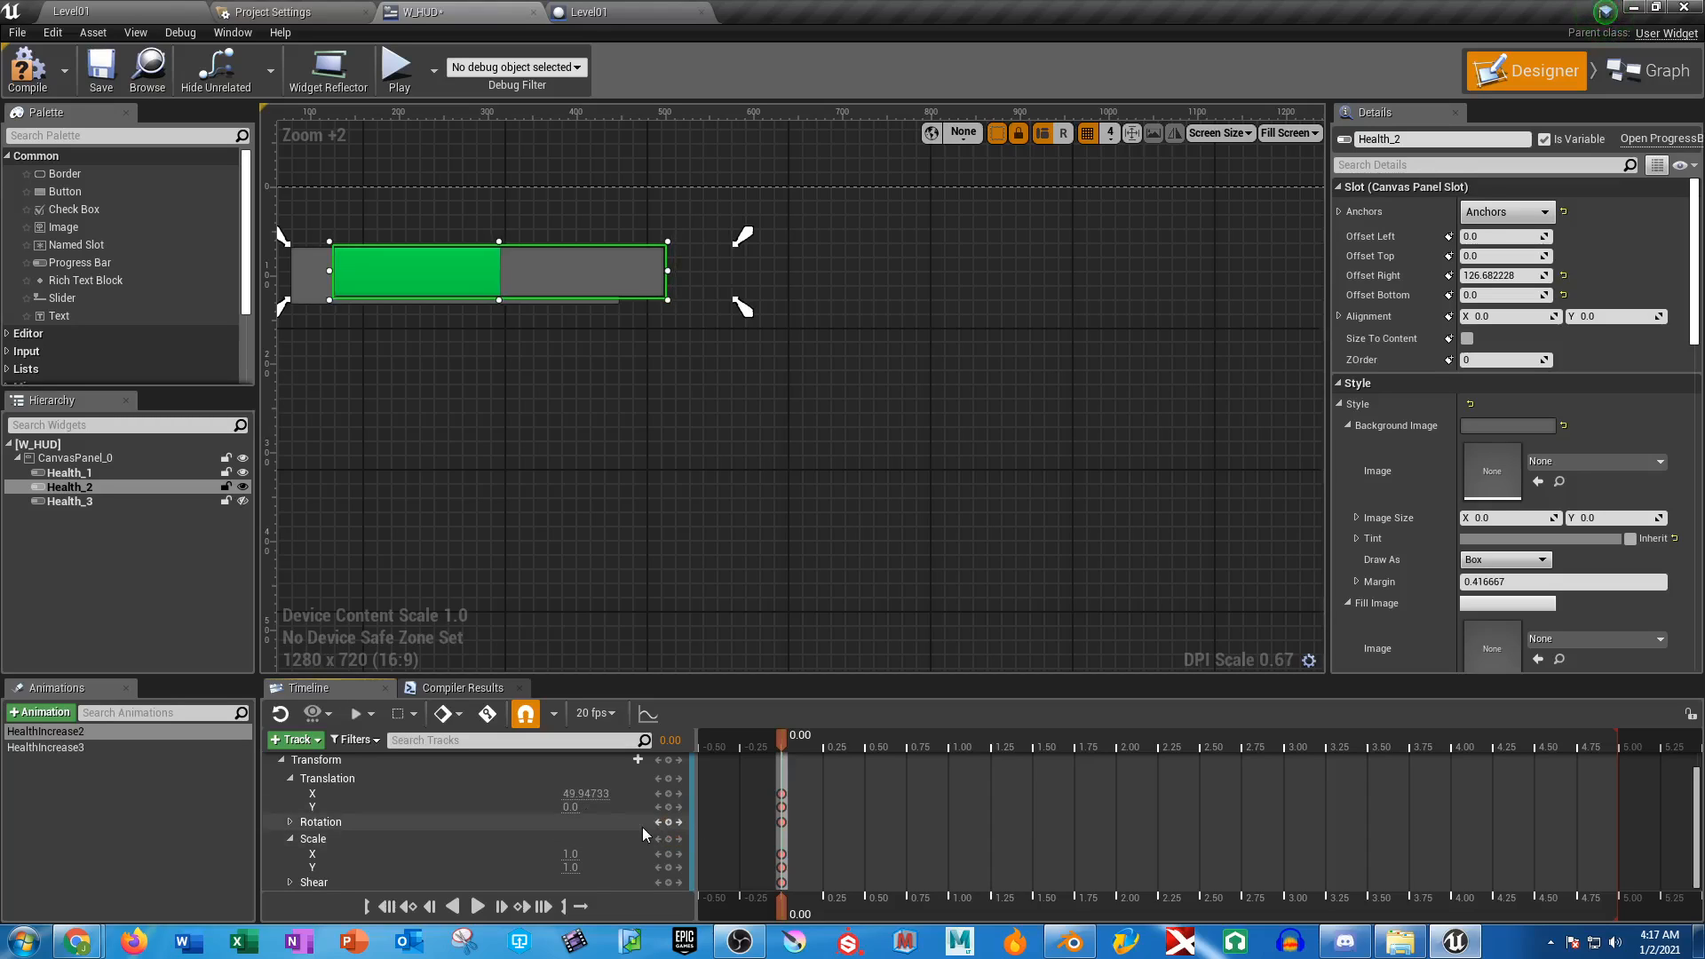
key(ctrl+z)
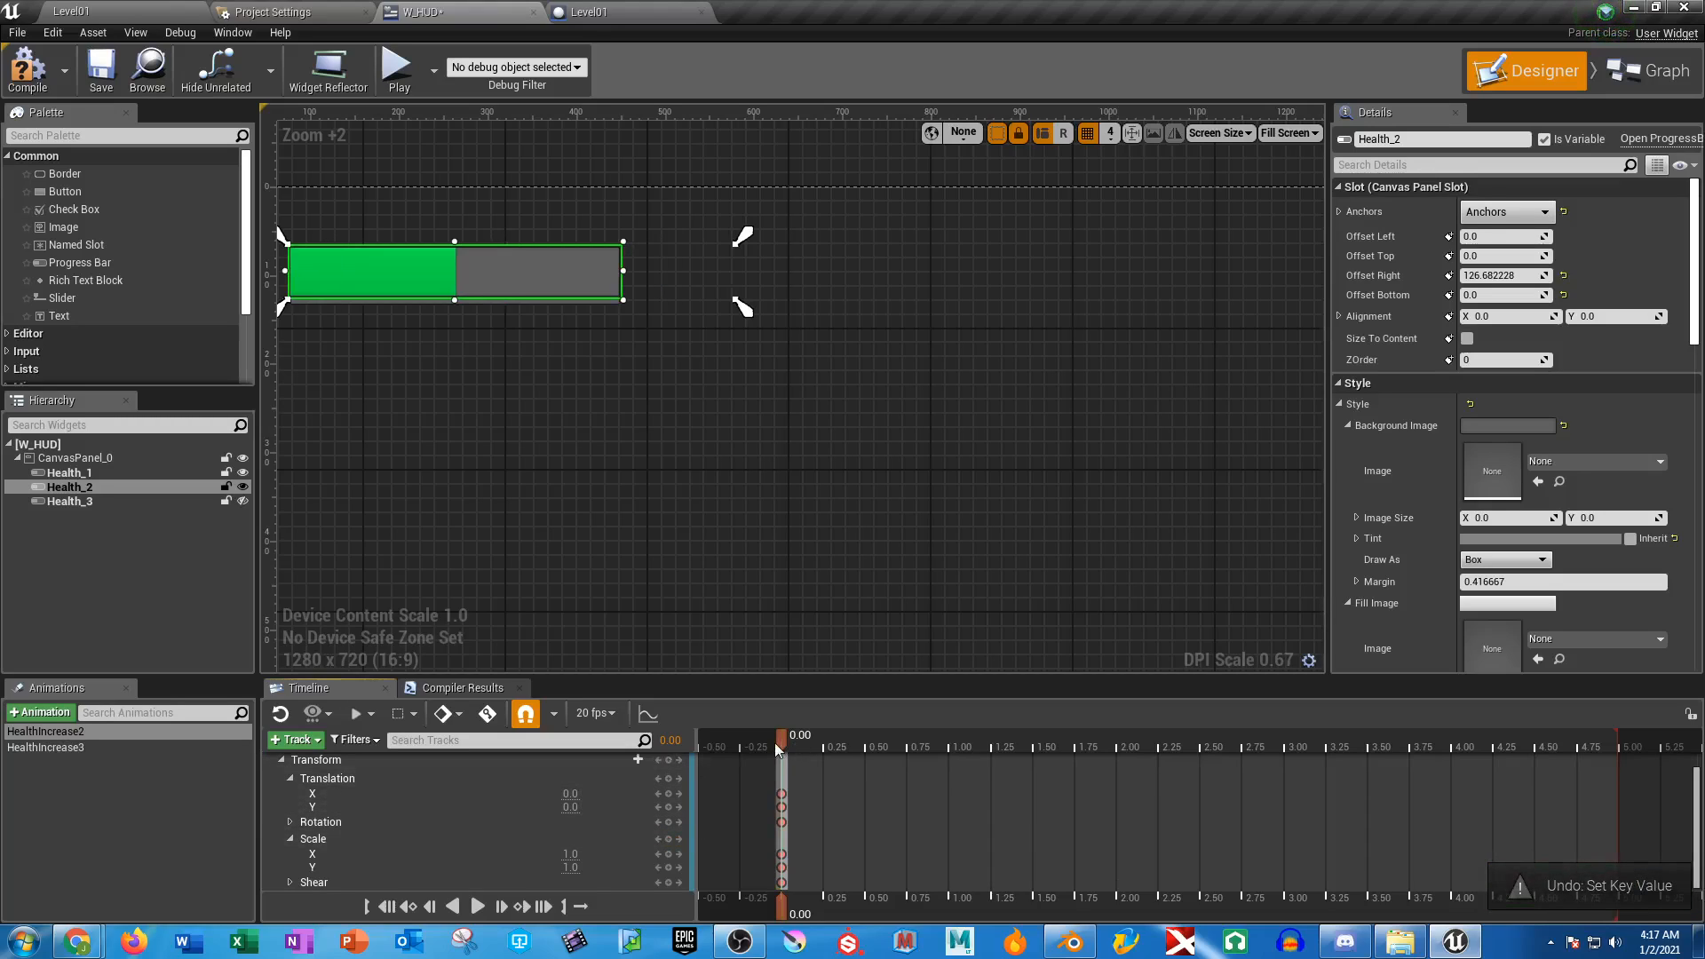
At 1.00 s, key Health_2's Translation X at 50 and try Scale X at 2.0 before setting it to 1.5
drag(774, 742, 949, 740)
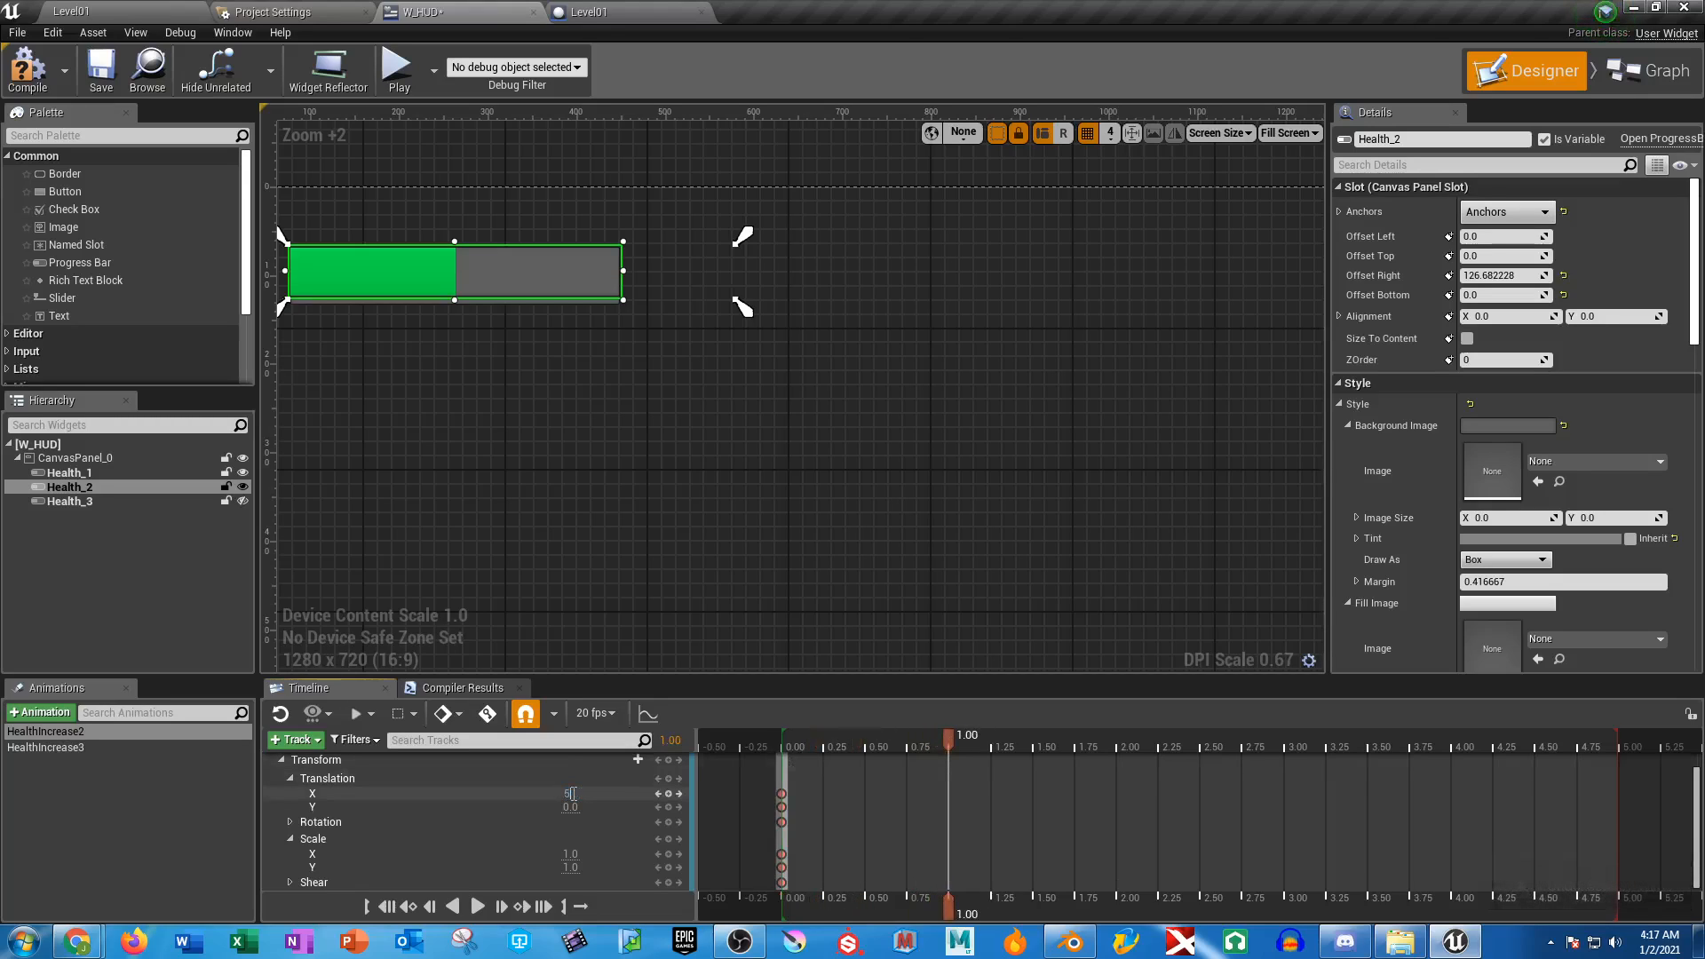
drag(571, 792, 572, 793)
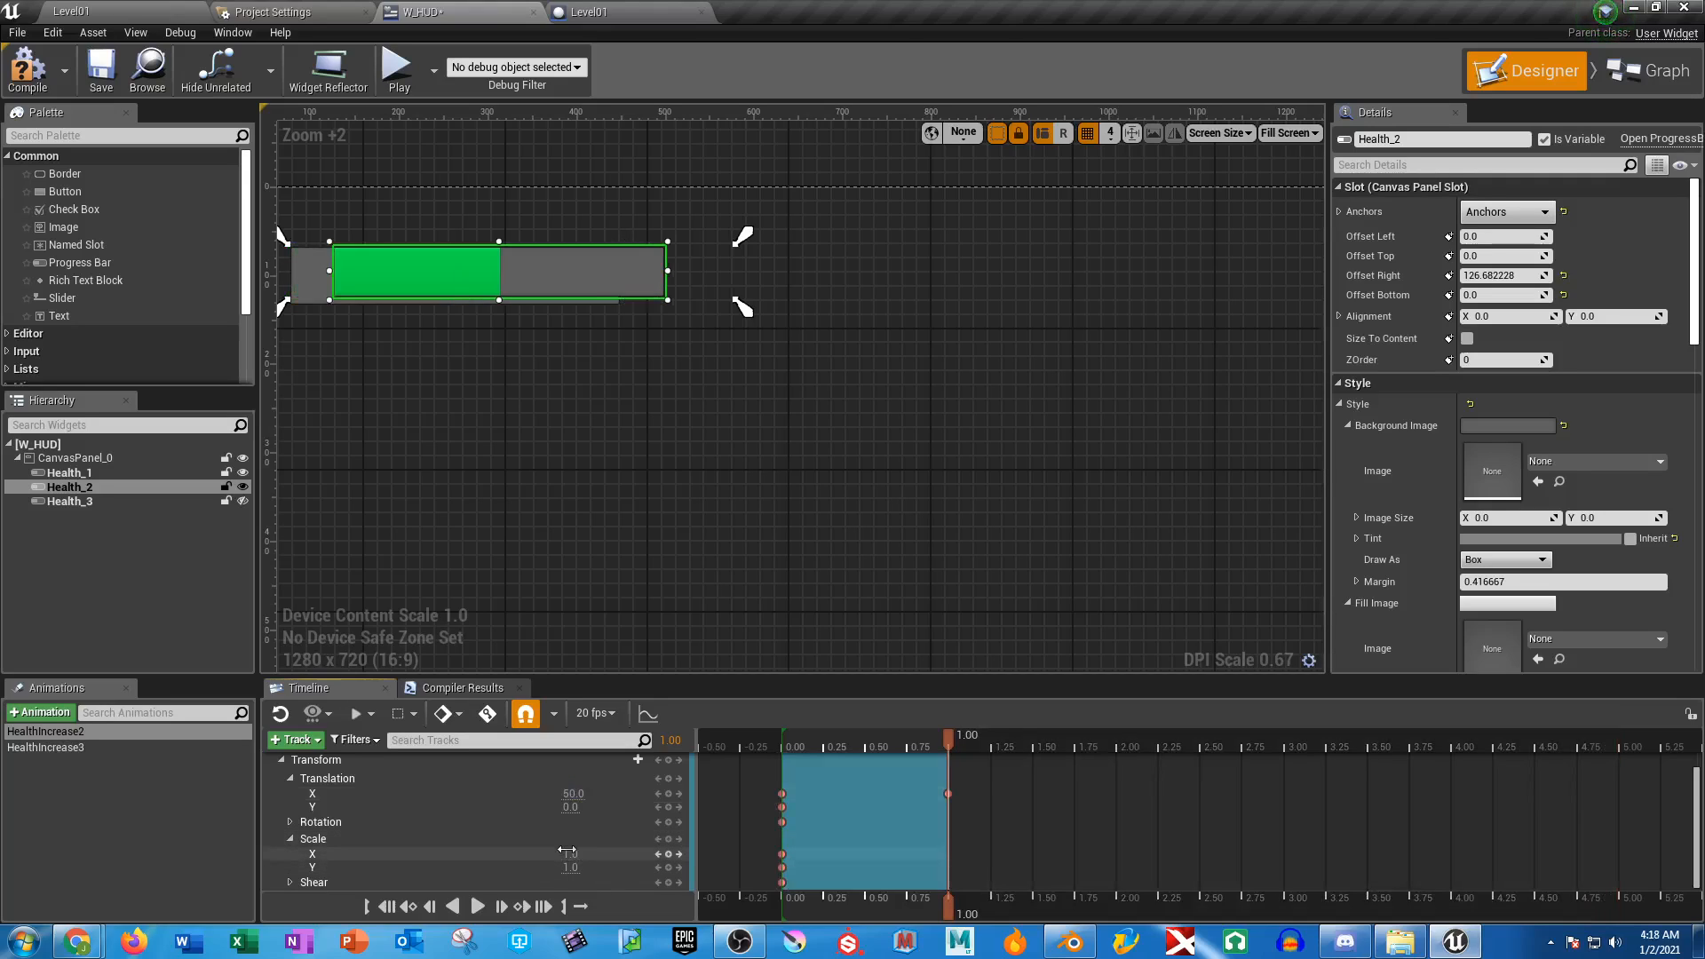
drag(567, 853, 568, 853)
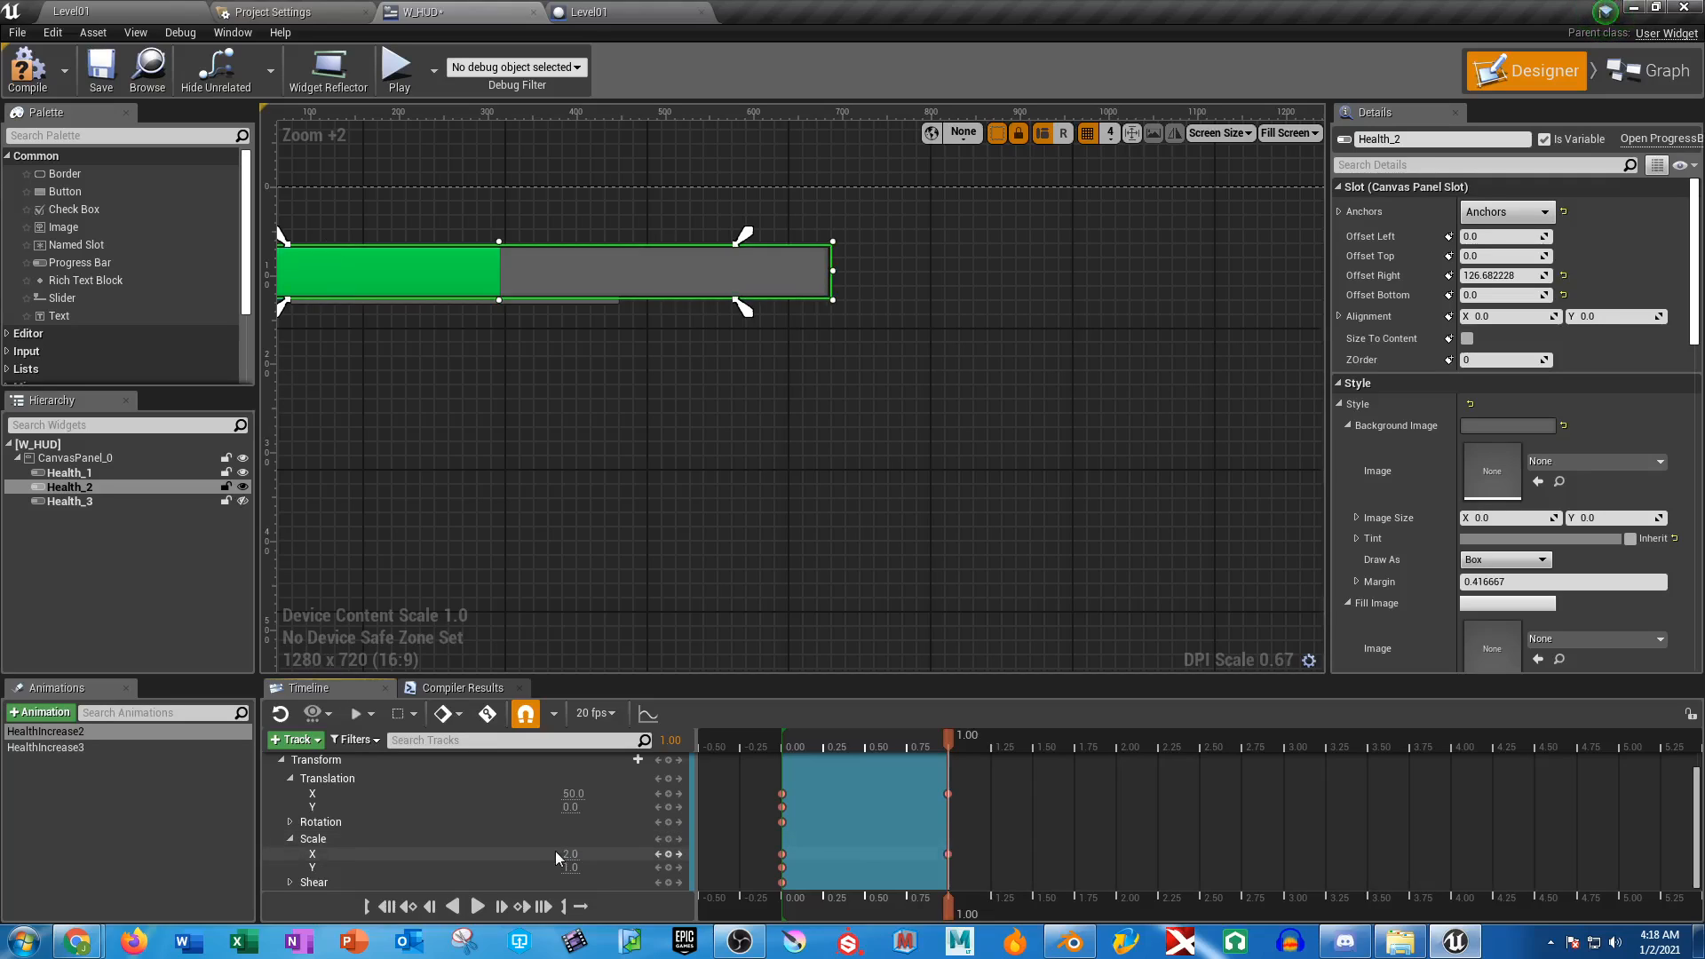
click(570, 852)
text(1.5)
key(Return)
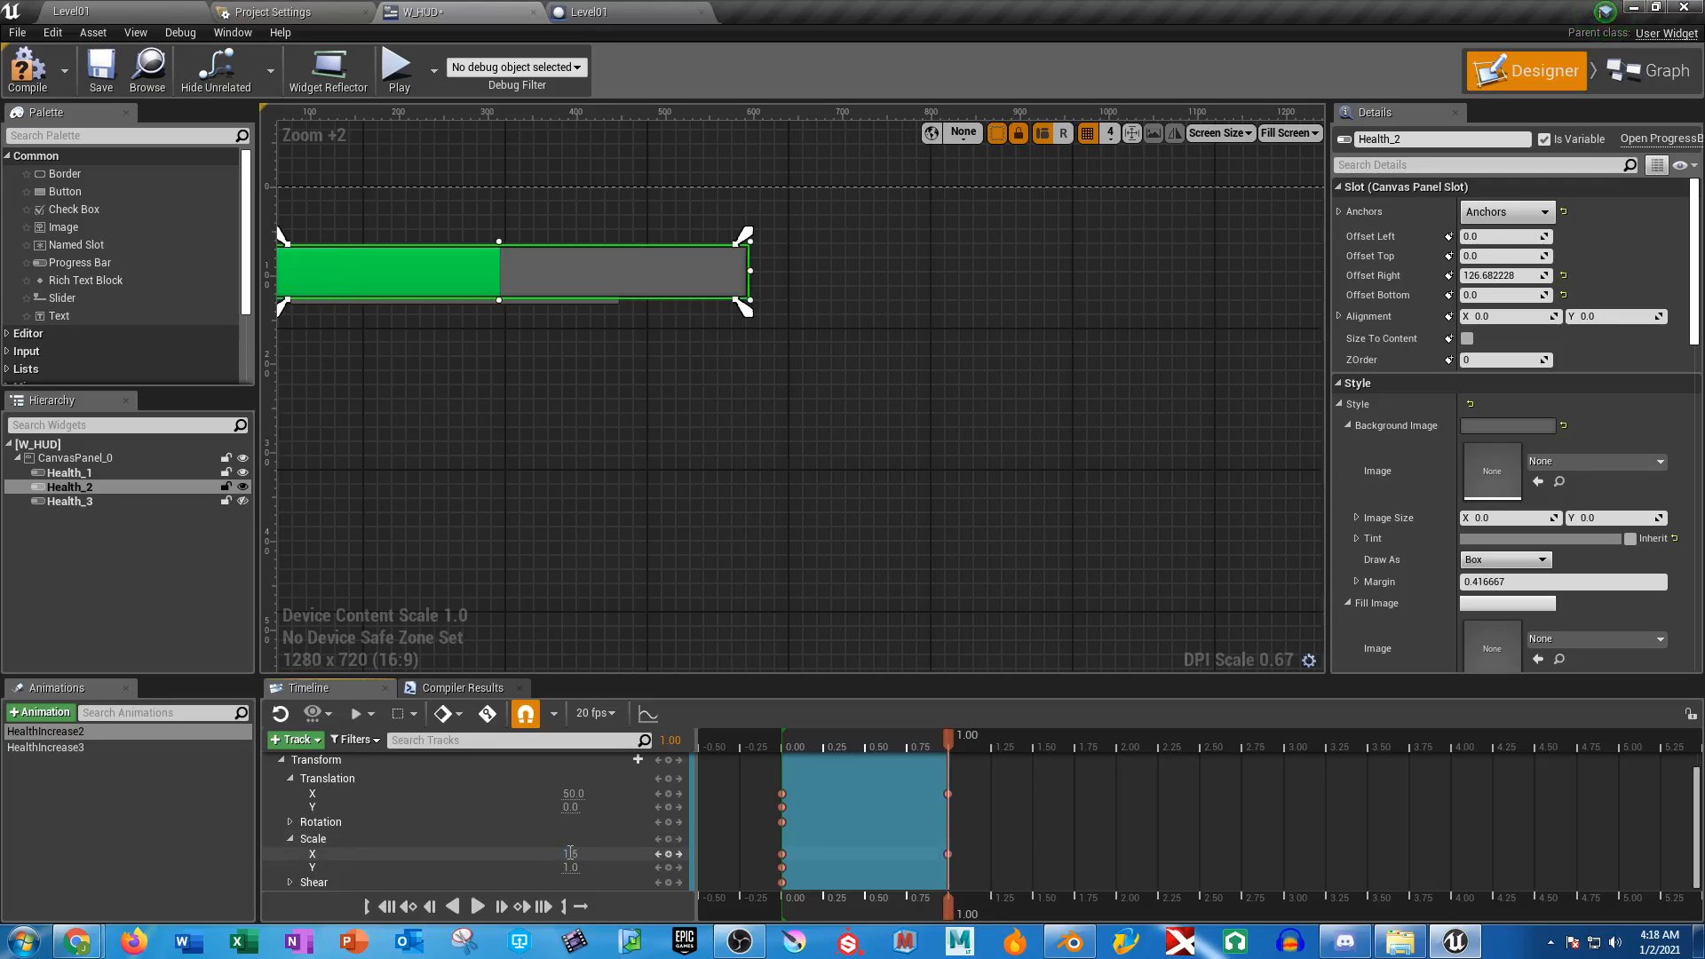
Reduce Health_2's Scale X key at 1.00 s to 1.4, then to 1.3
right_drag(642, 483, 745, 495)
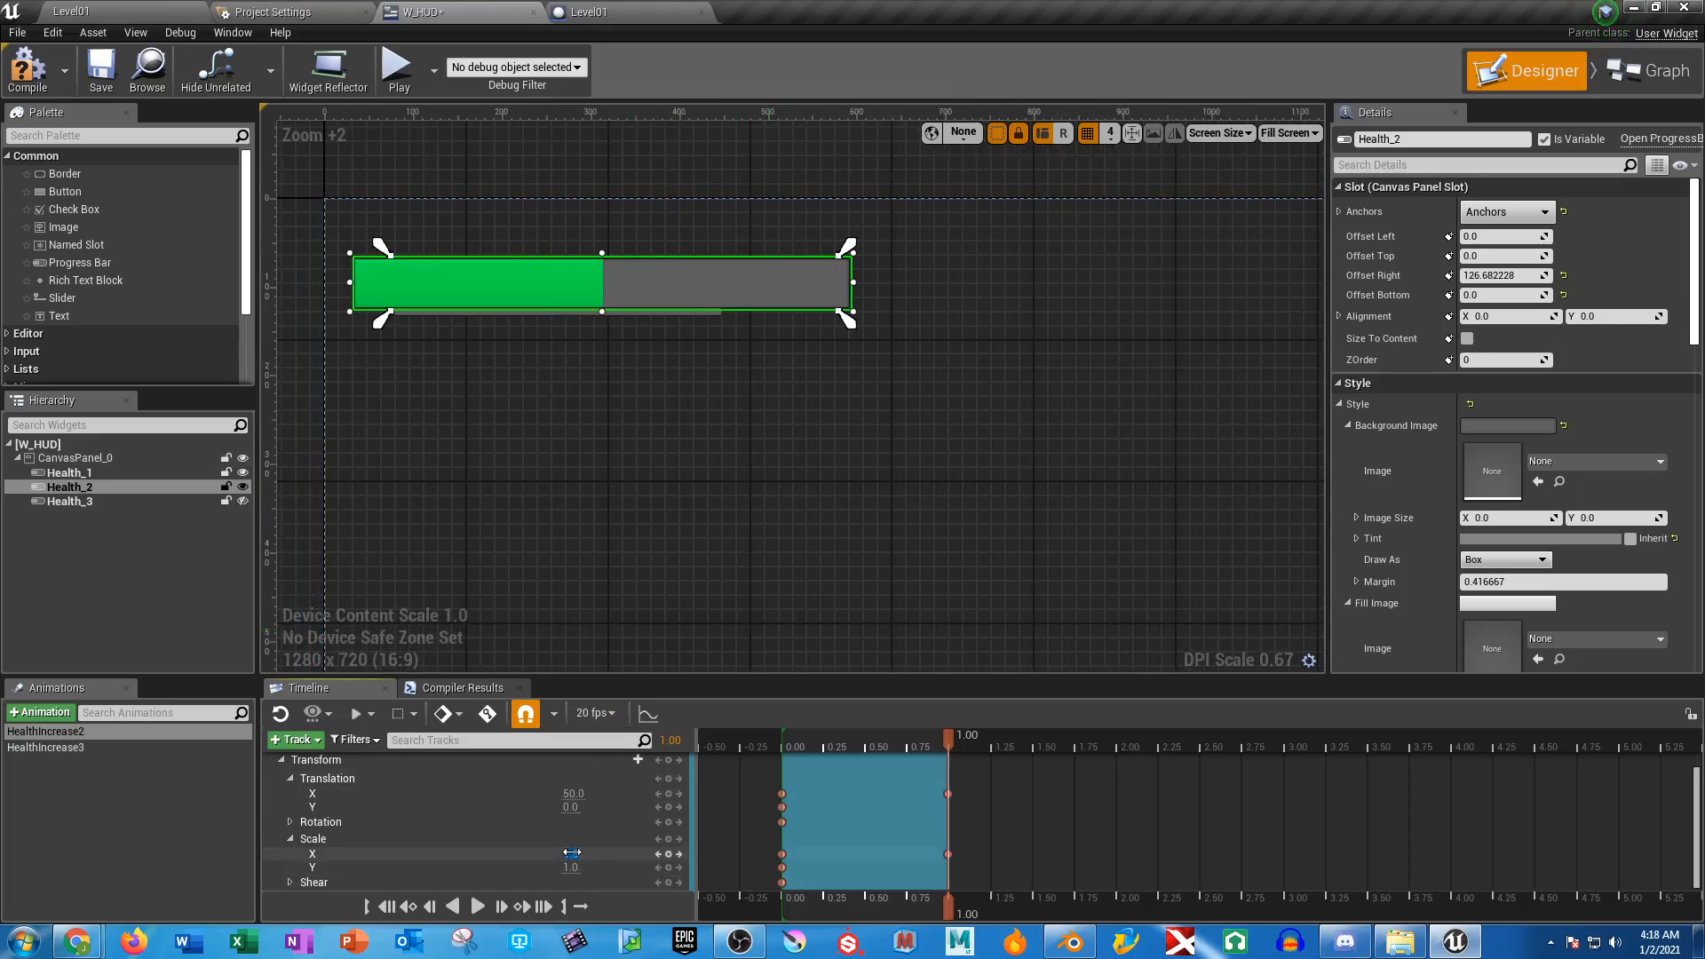
drag(572, 852, 563, 852)
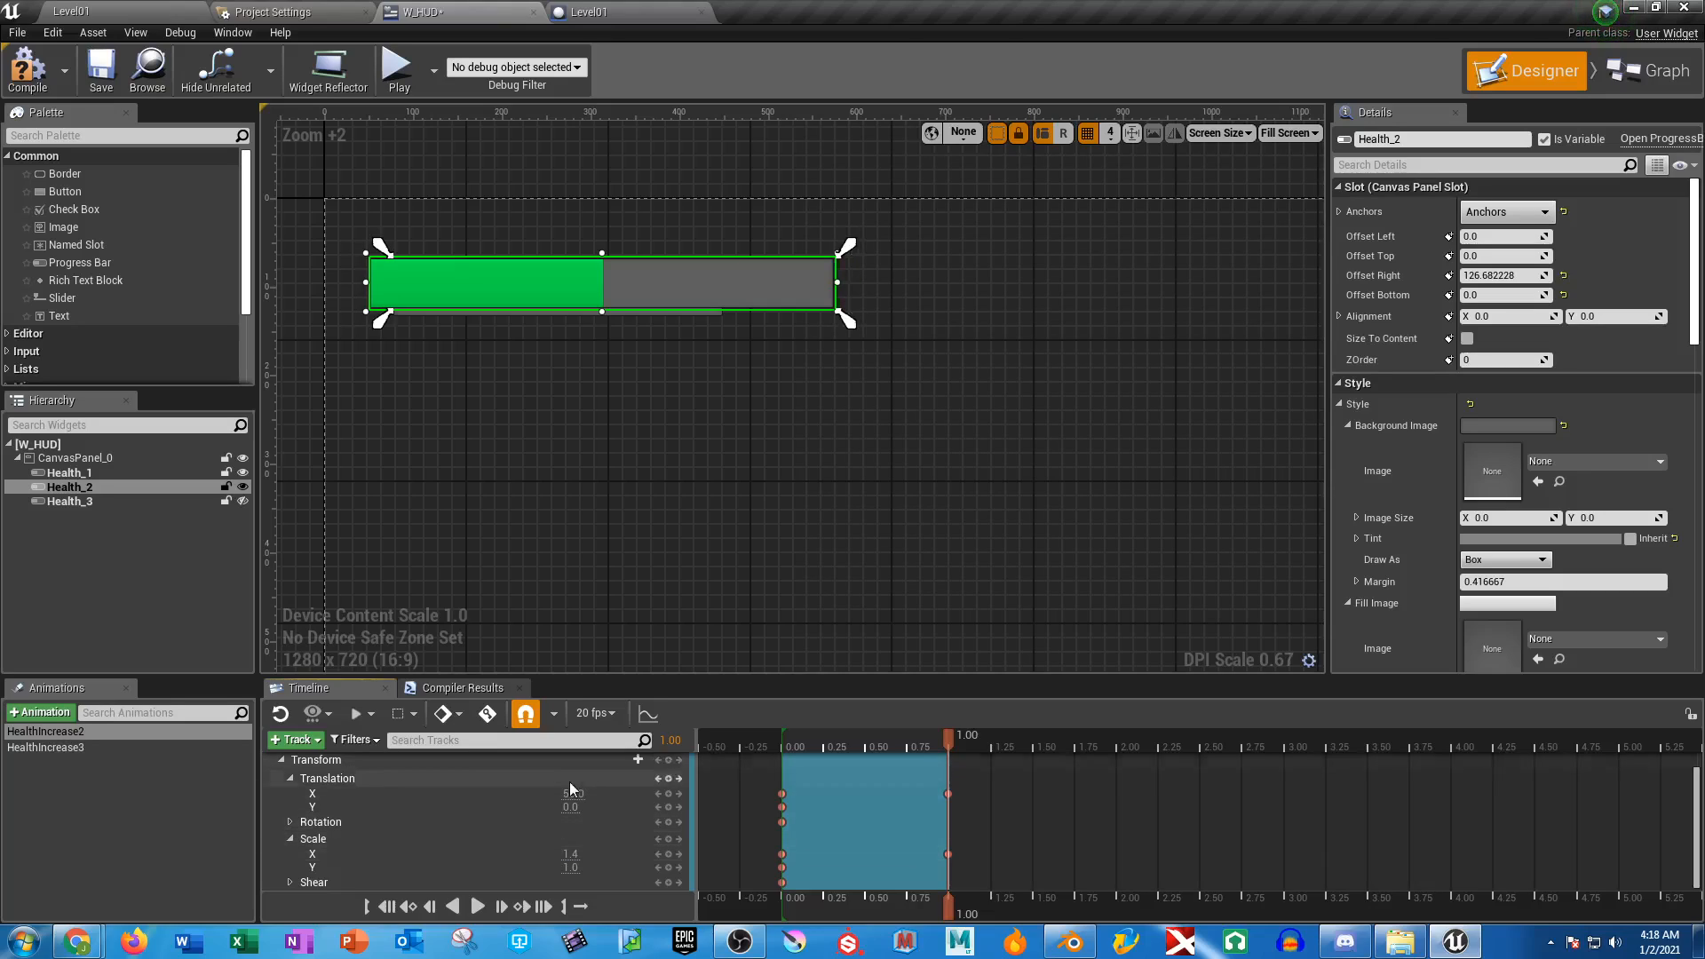
click(569, 852)
drag(570, 853, 561, 852)
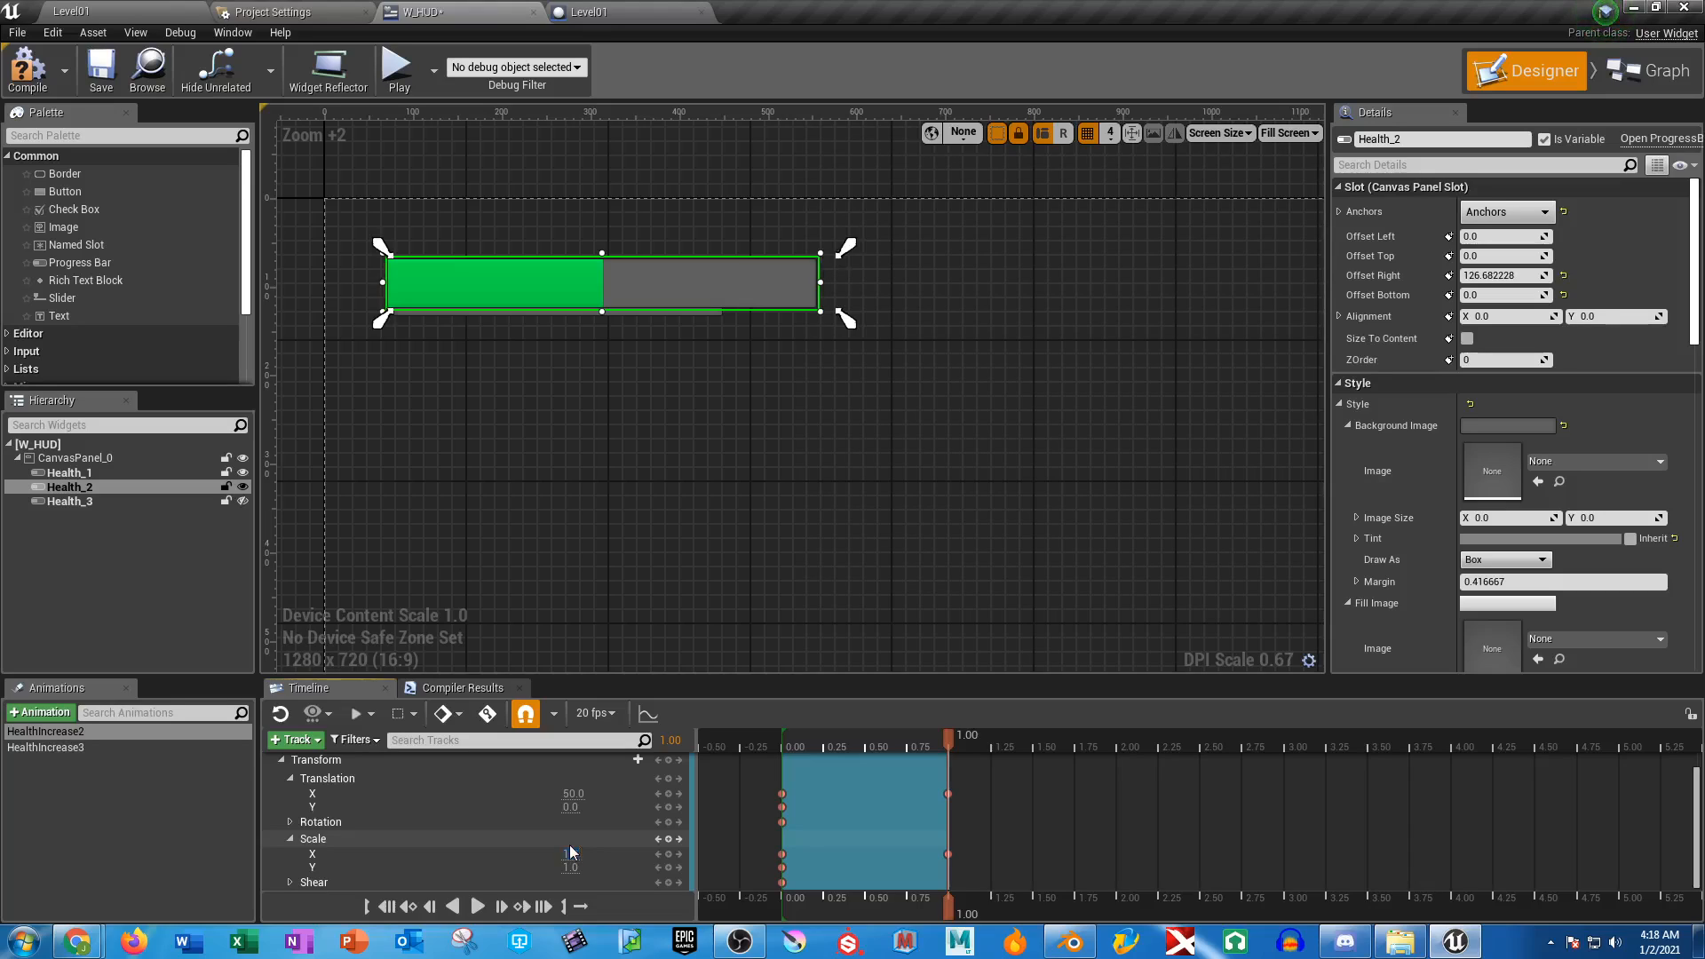
Align the scaled Health_2 bar by trying Translation X values of 55, 60 and 70 at 1.00 s, settling on 65
click(575, 793)
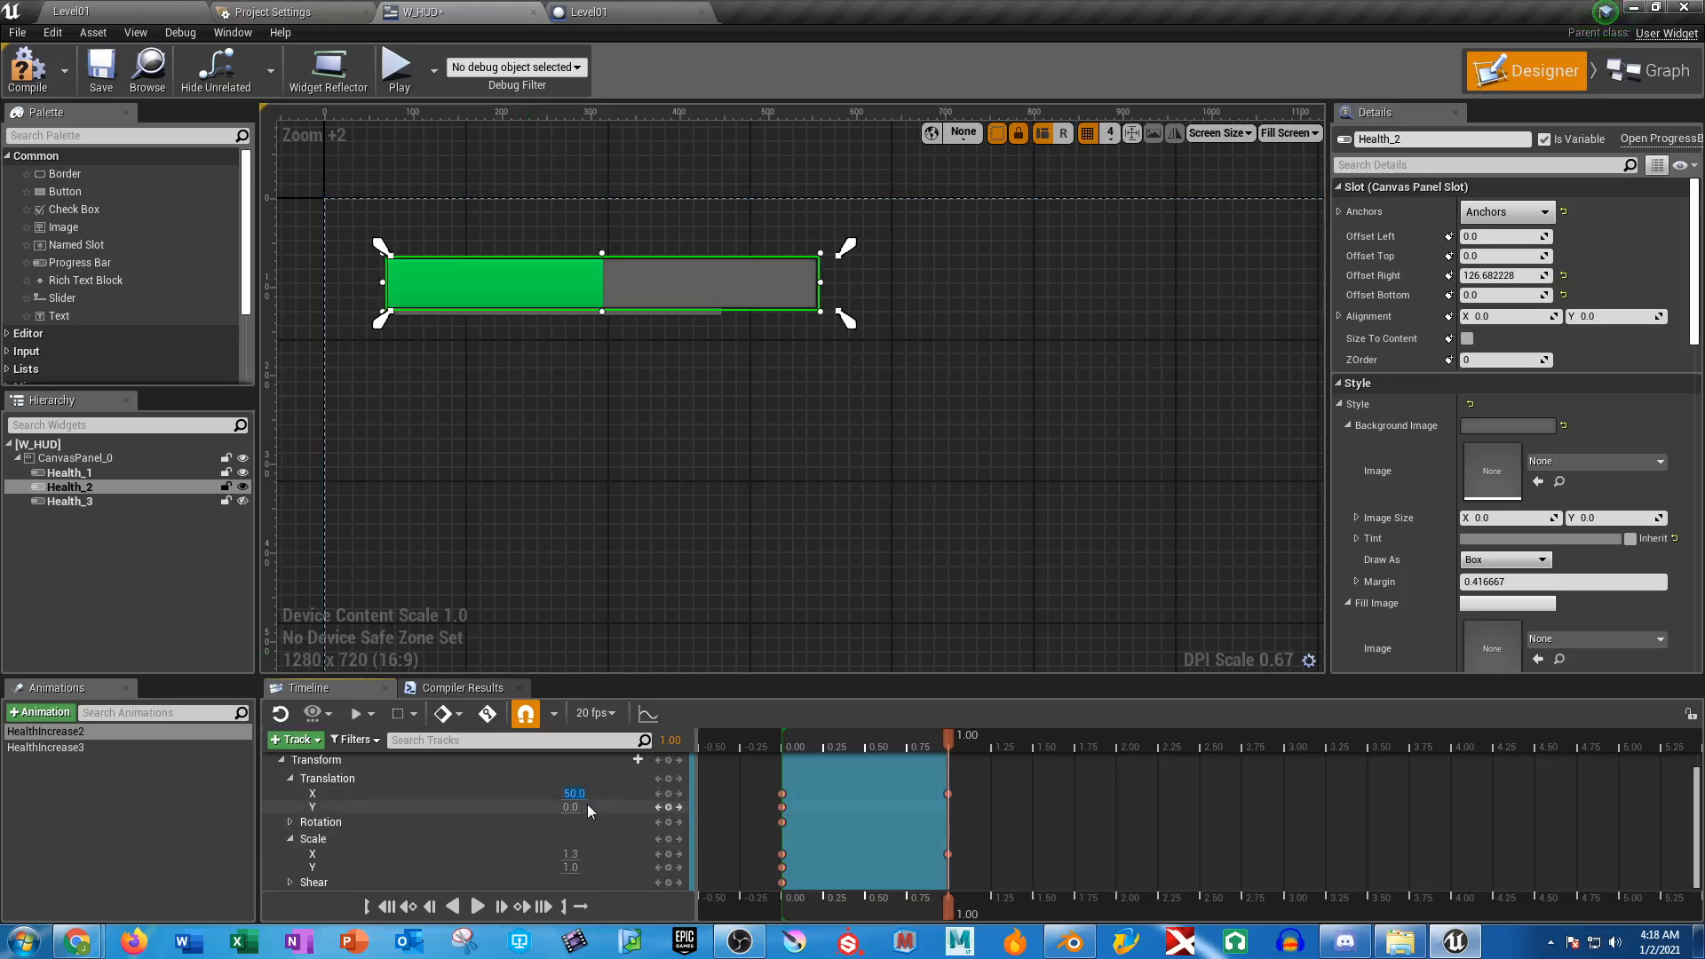
text(55)
key(Return)
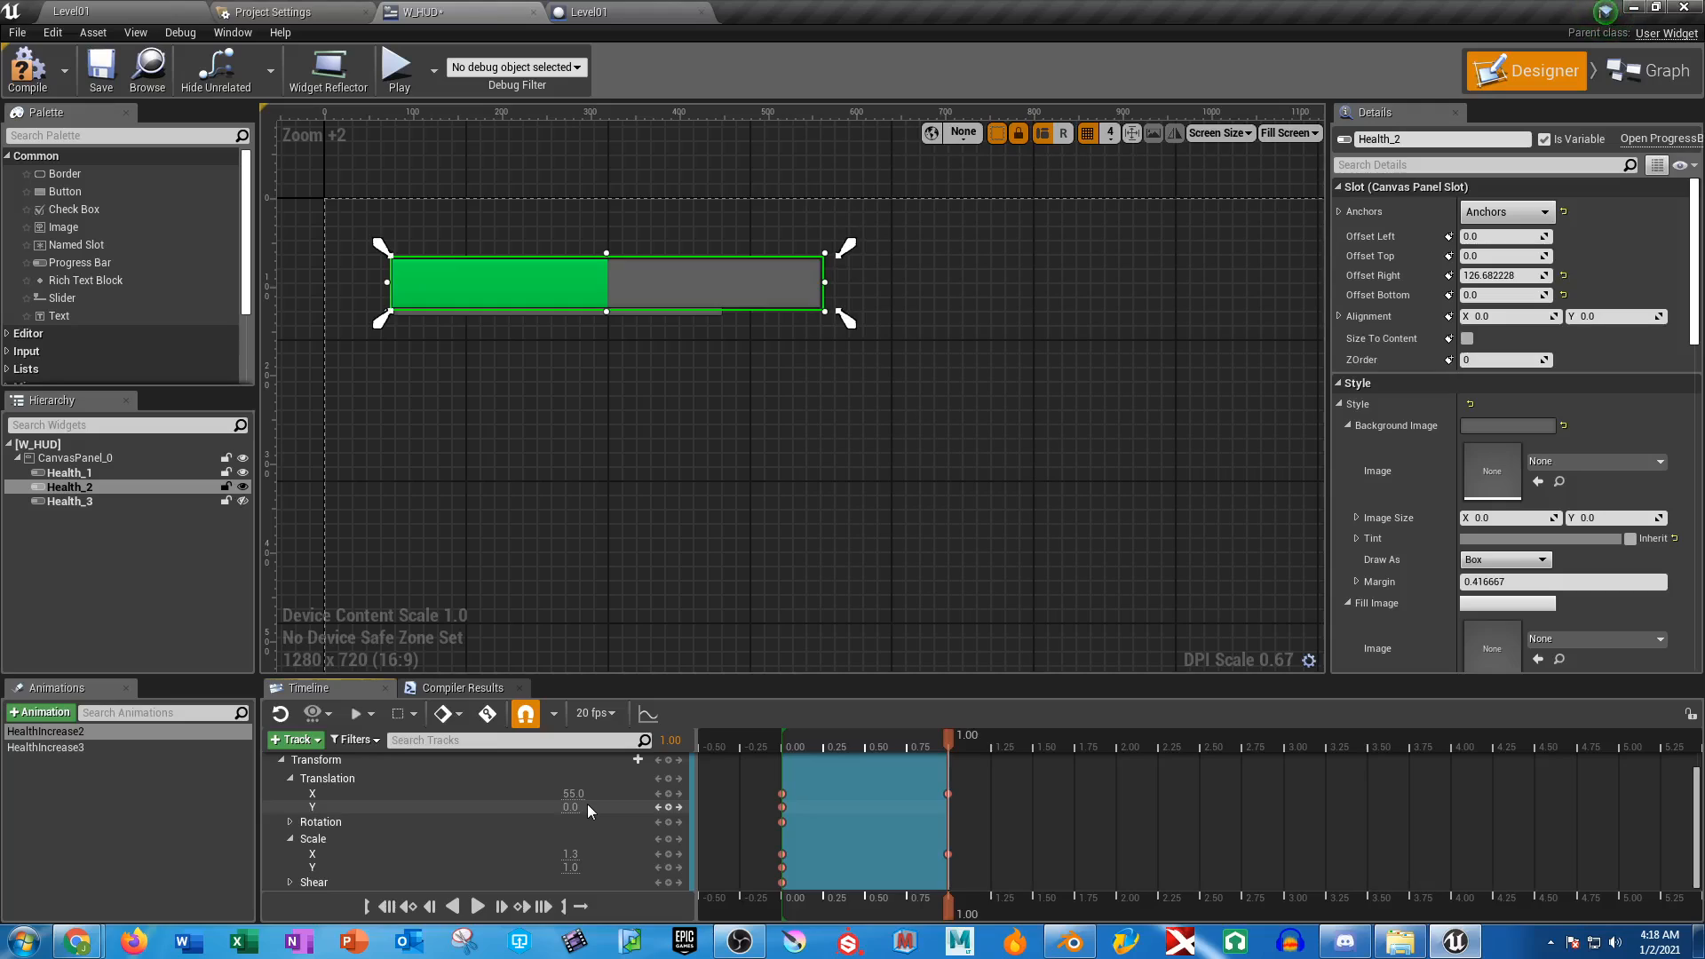
click(574, 793)
text(60)
key(Return)
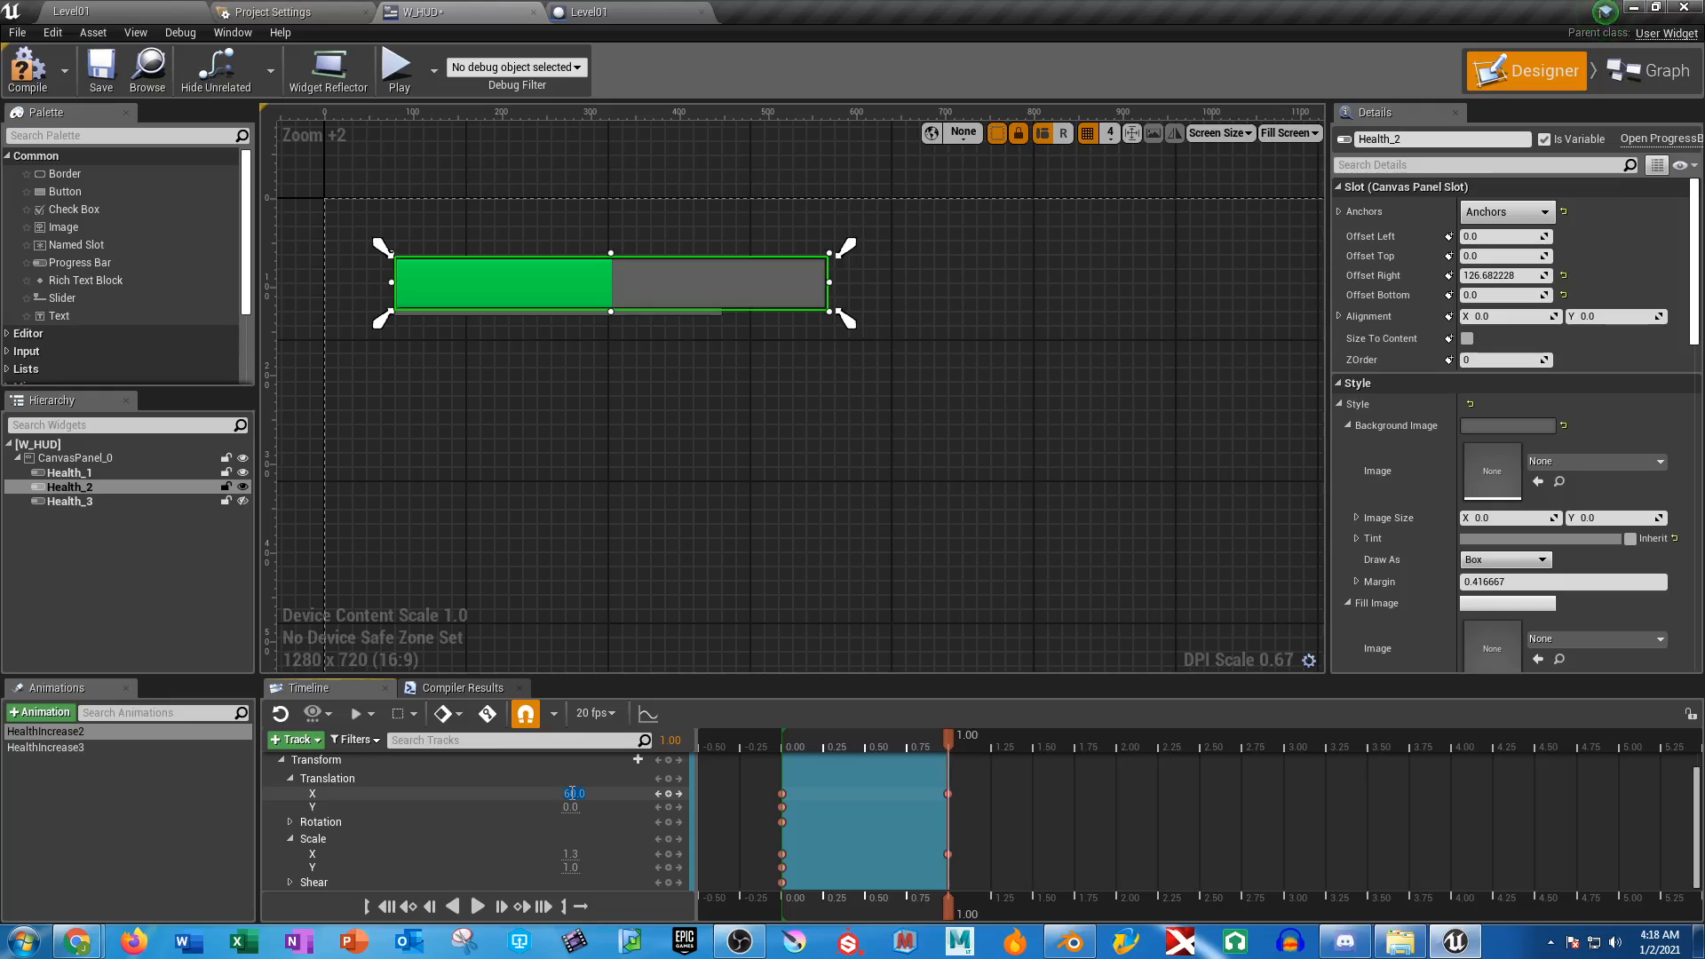
text(70)
key(Return)
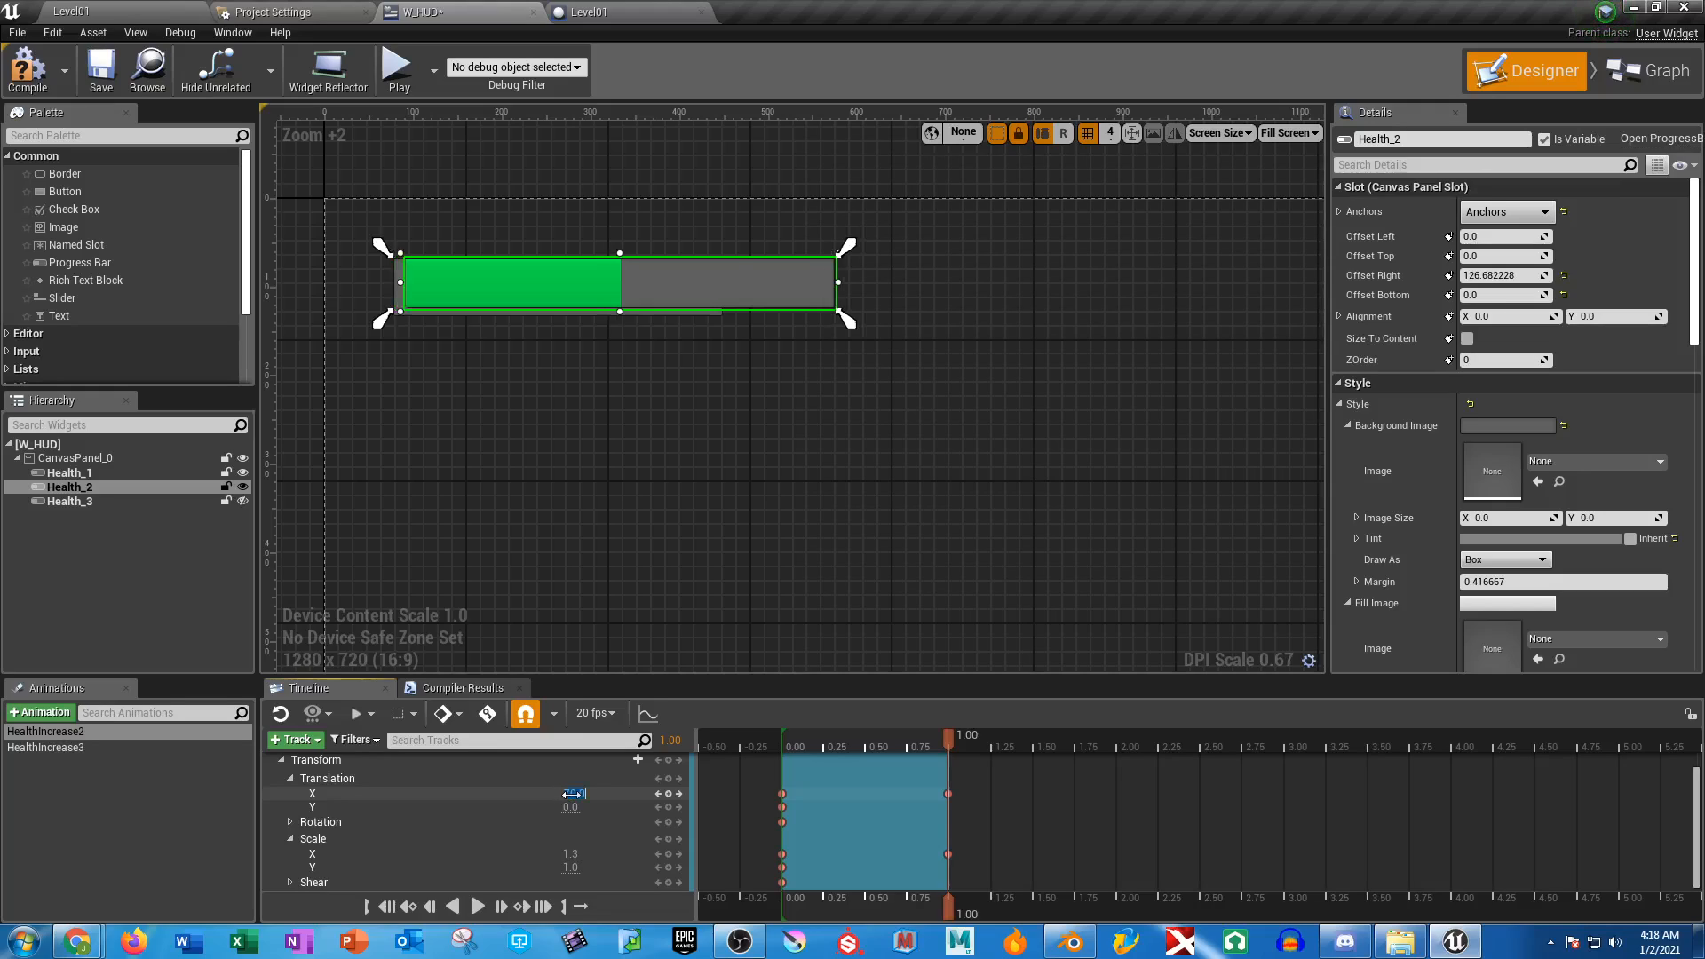
key(Return)
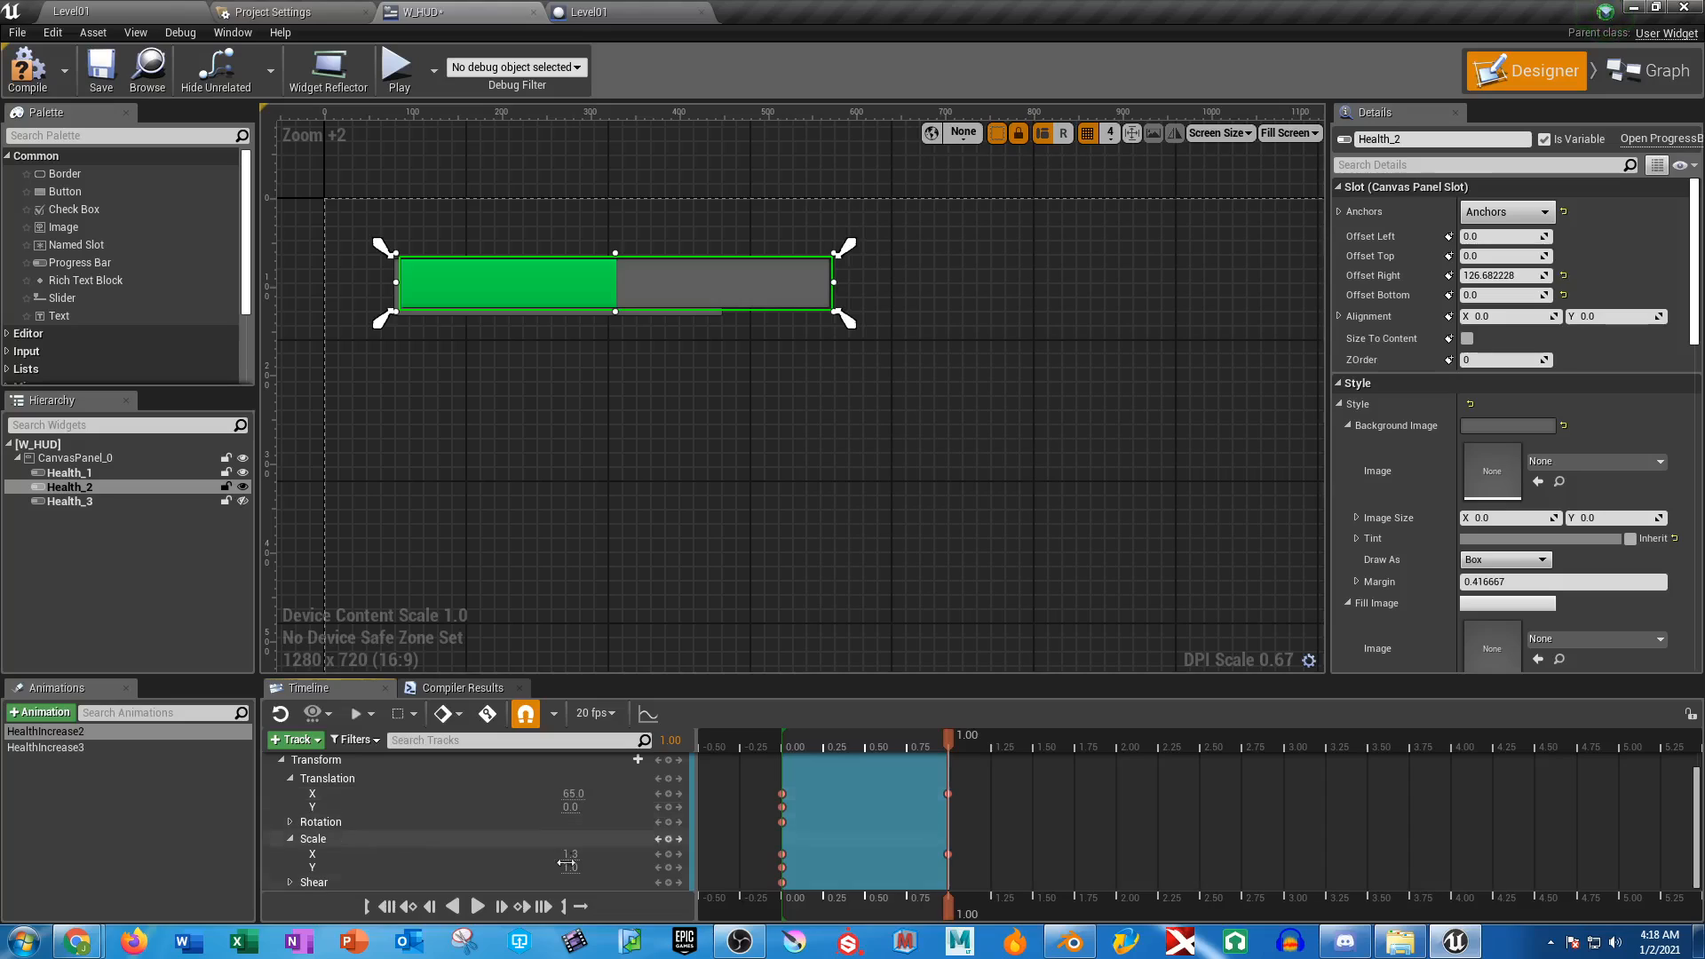
Set Health_2's Scale X key at 1.00 s to 1.35 and scrub the animation back to its start
click(571, 854)
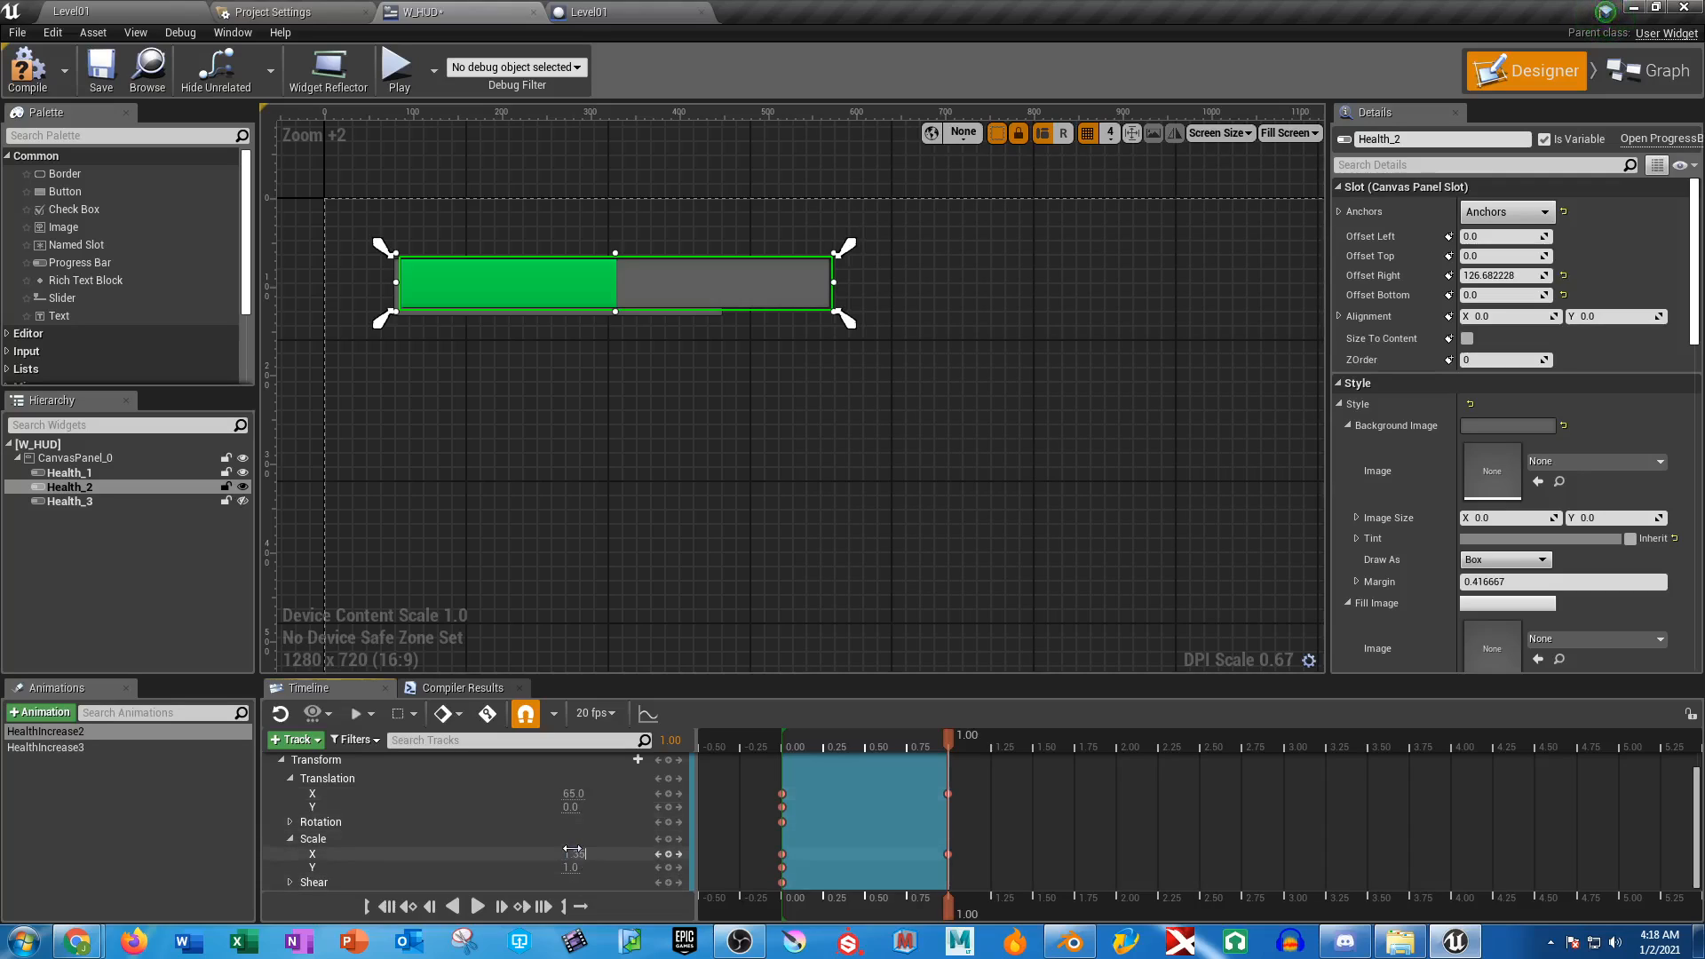
key(Return)
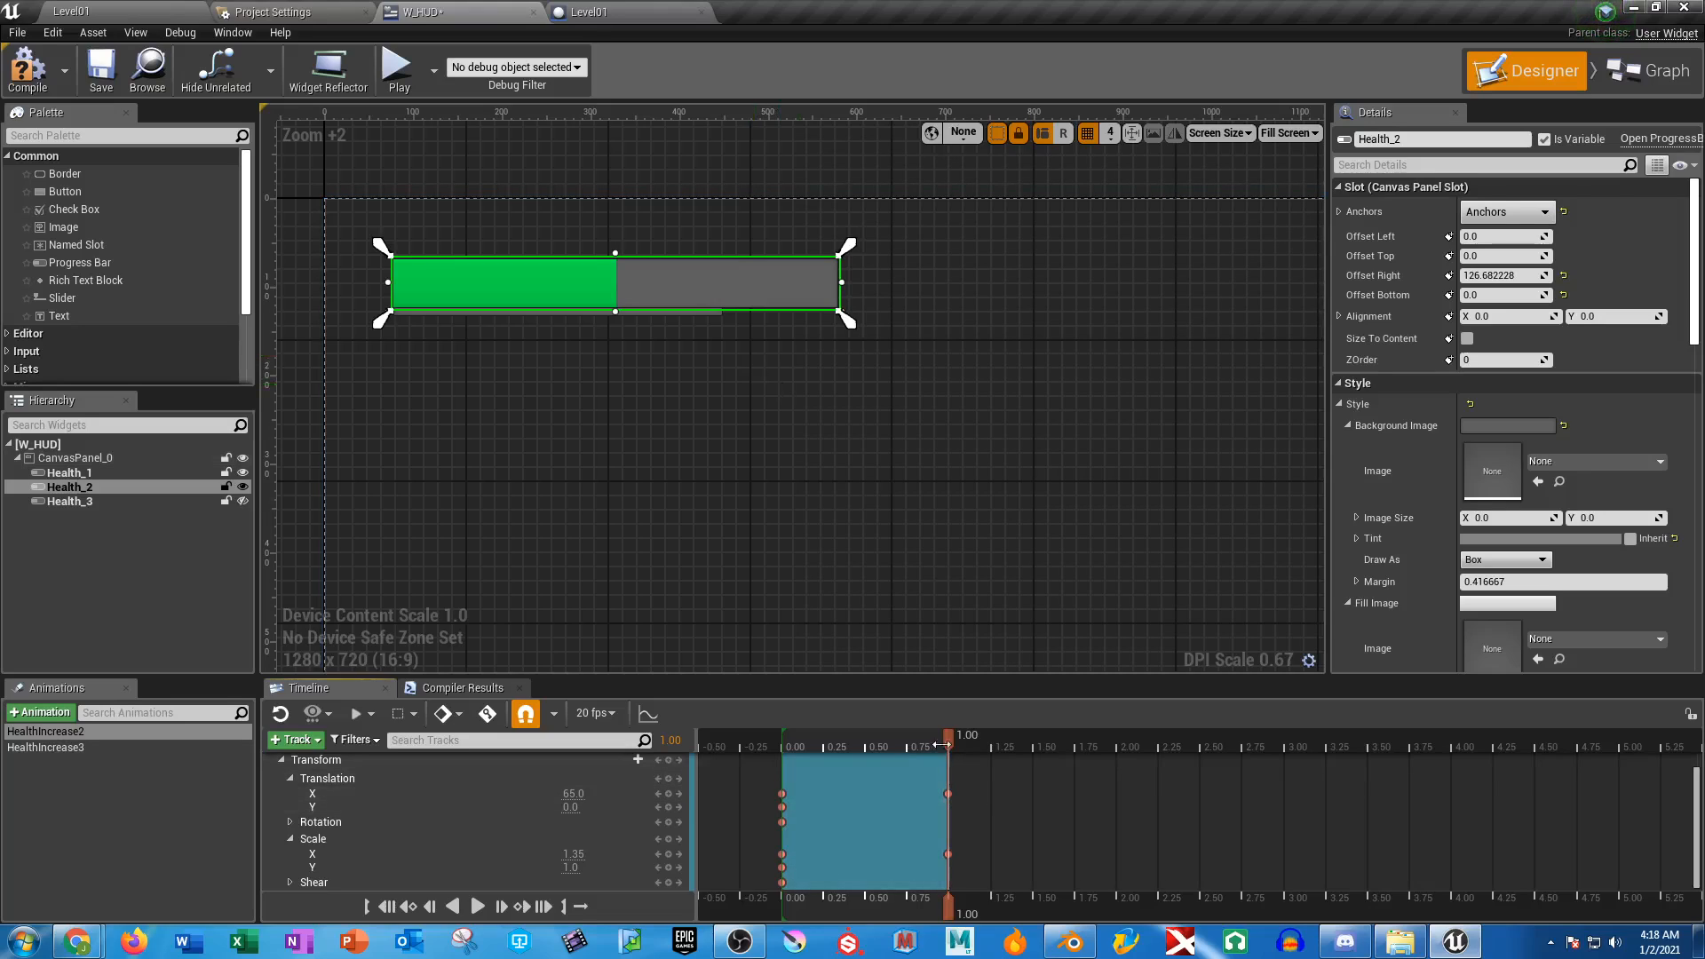
mouse_move(941, 744)
mouse_down()
mouse_move(772, 744)
mouse_move(951, 742)
mouse_up()
drag(952, 733, 773, 736)
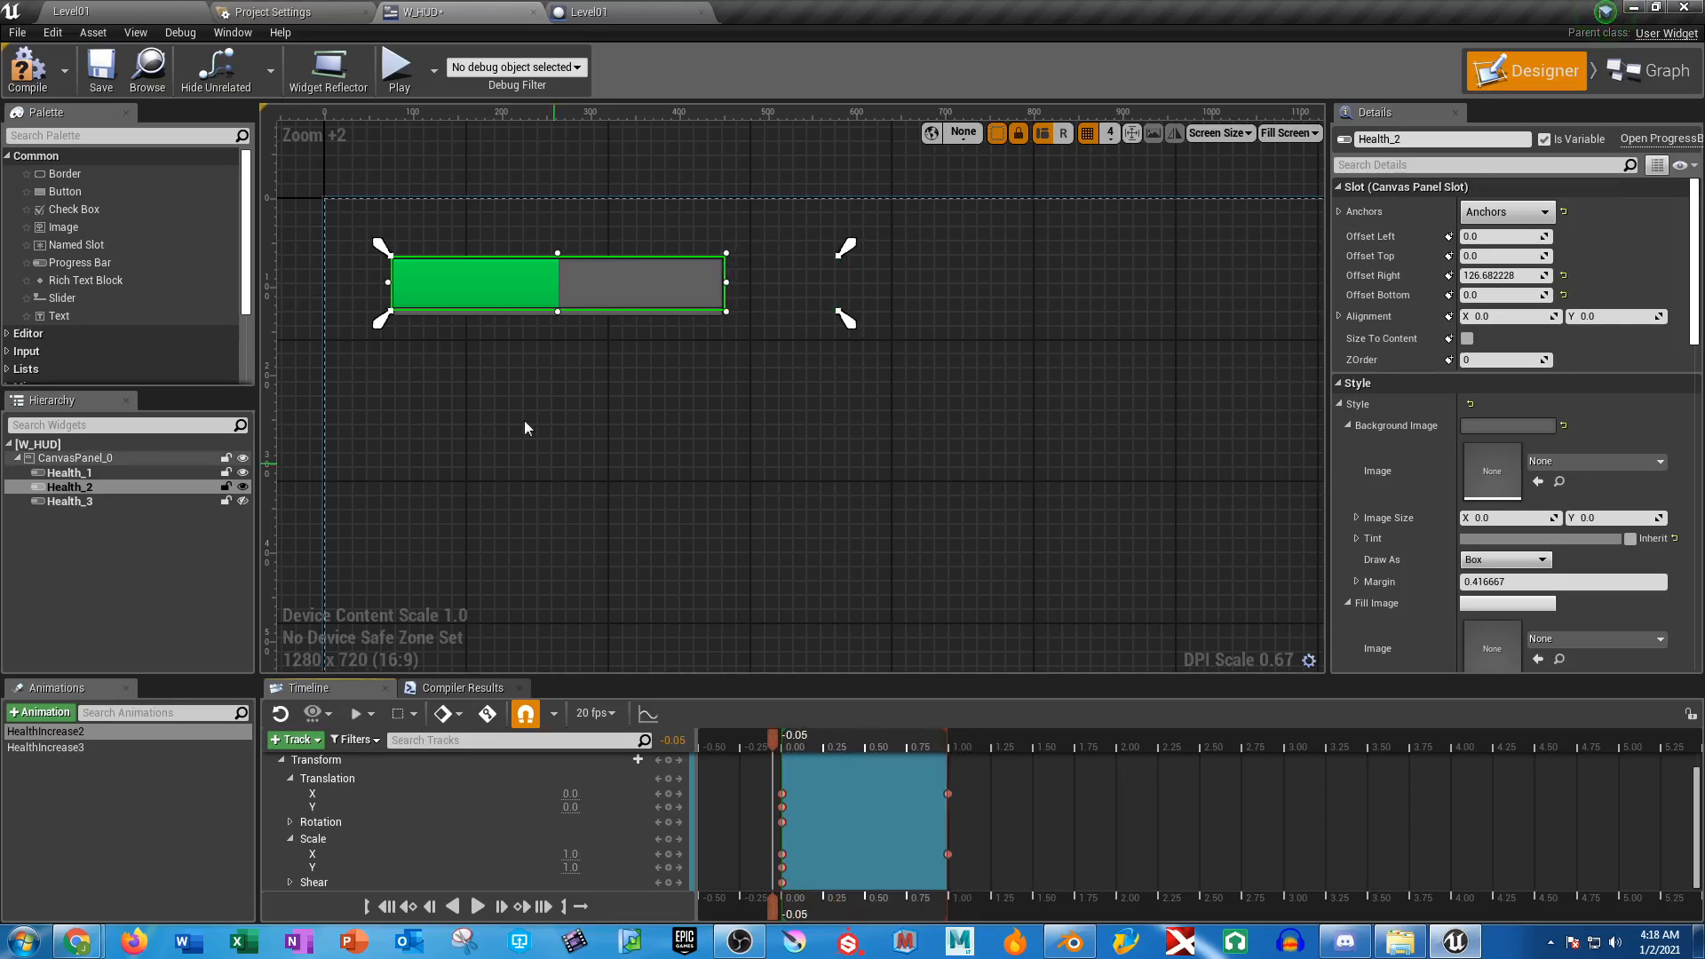
Open the HealthIncrease3 animation and add a track for the Health_3 widget
click(98, 502)
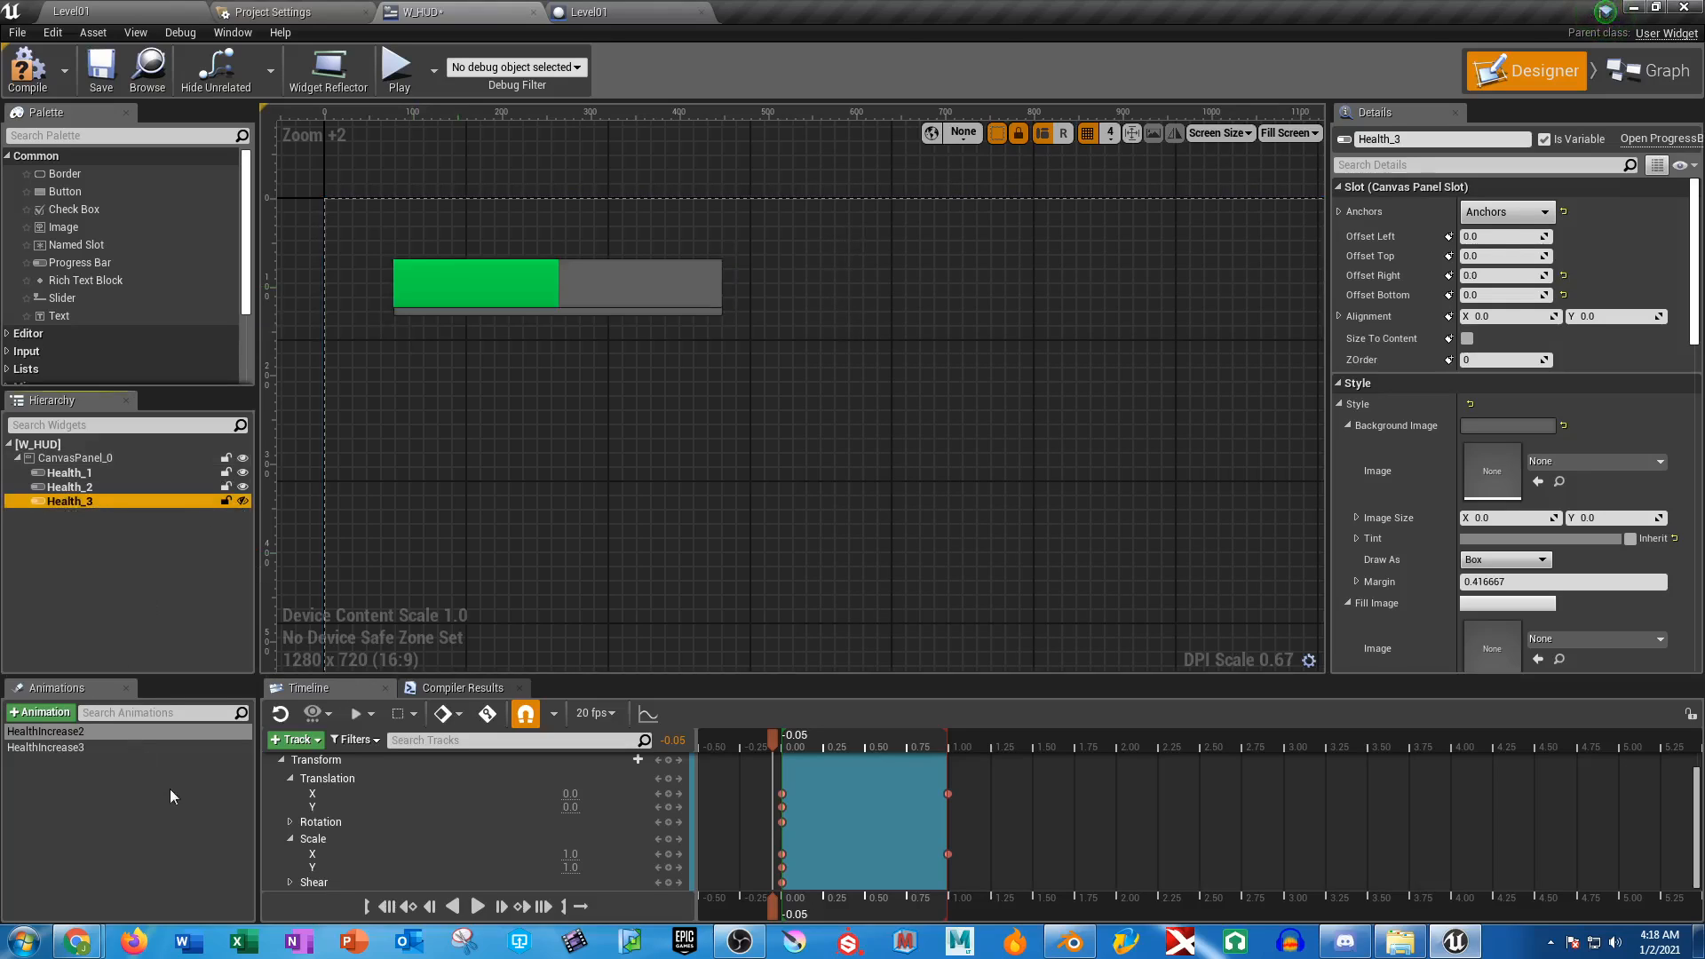
click(71, 749)
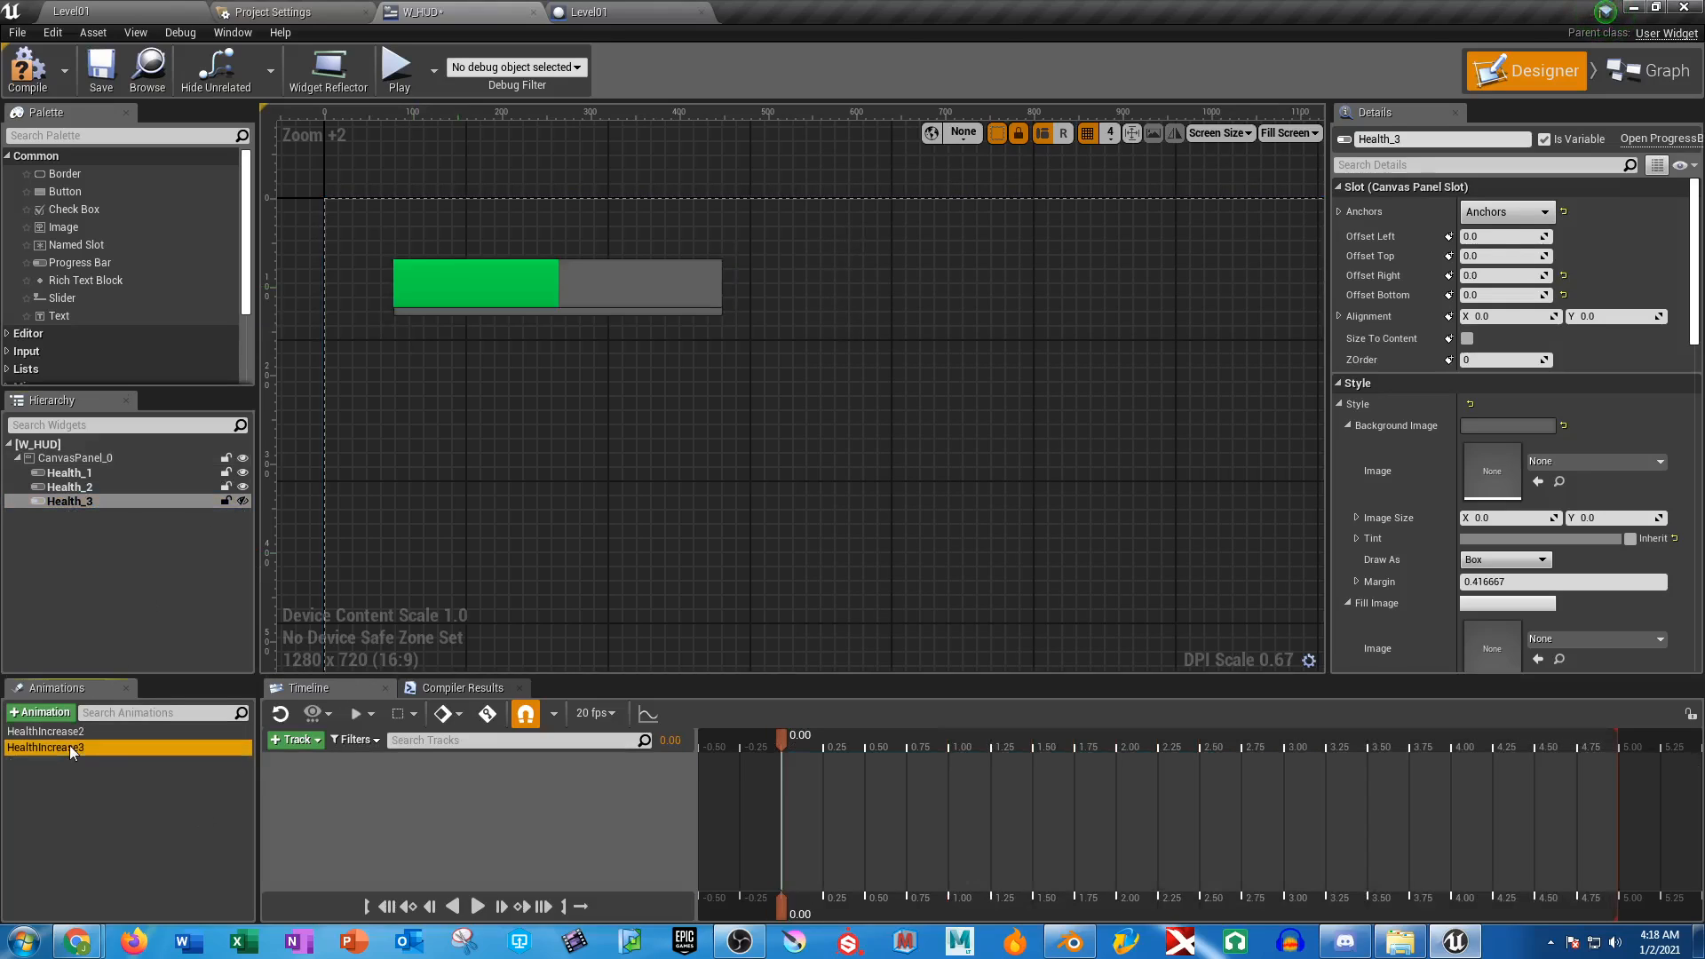
click(297, 739)
click(322, 756)
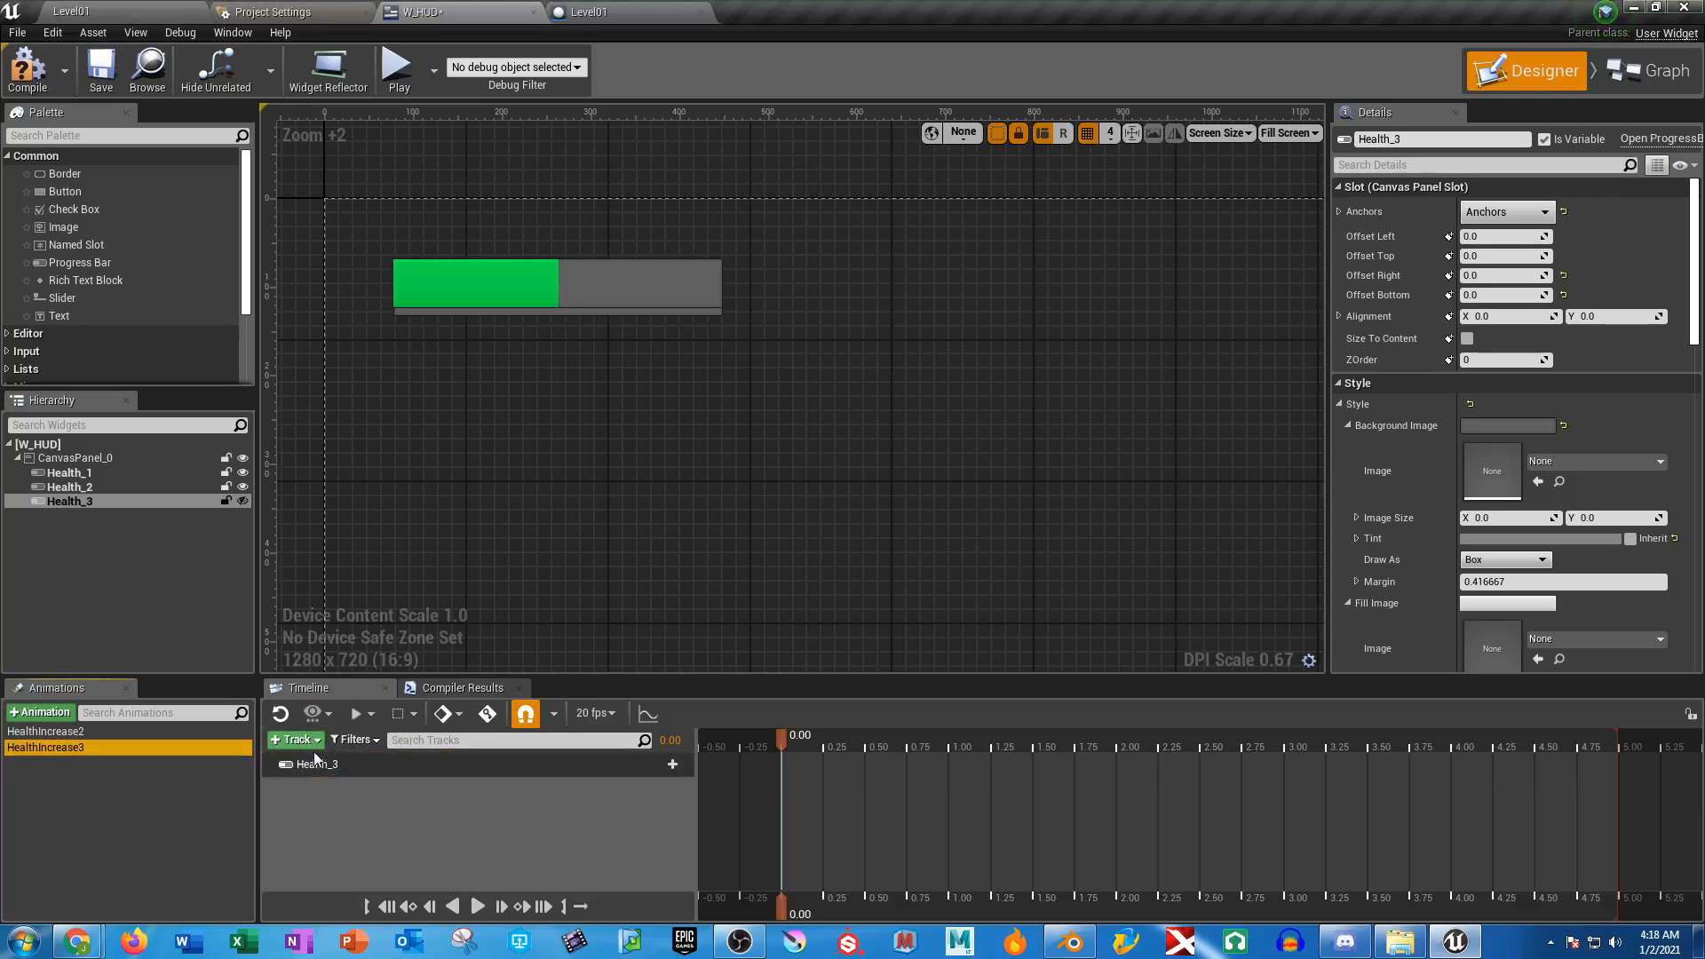
Add a Transform track to Health_3 and expand its Scale and Translation channels
click(661, 764)
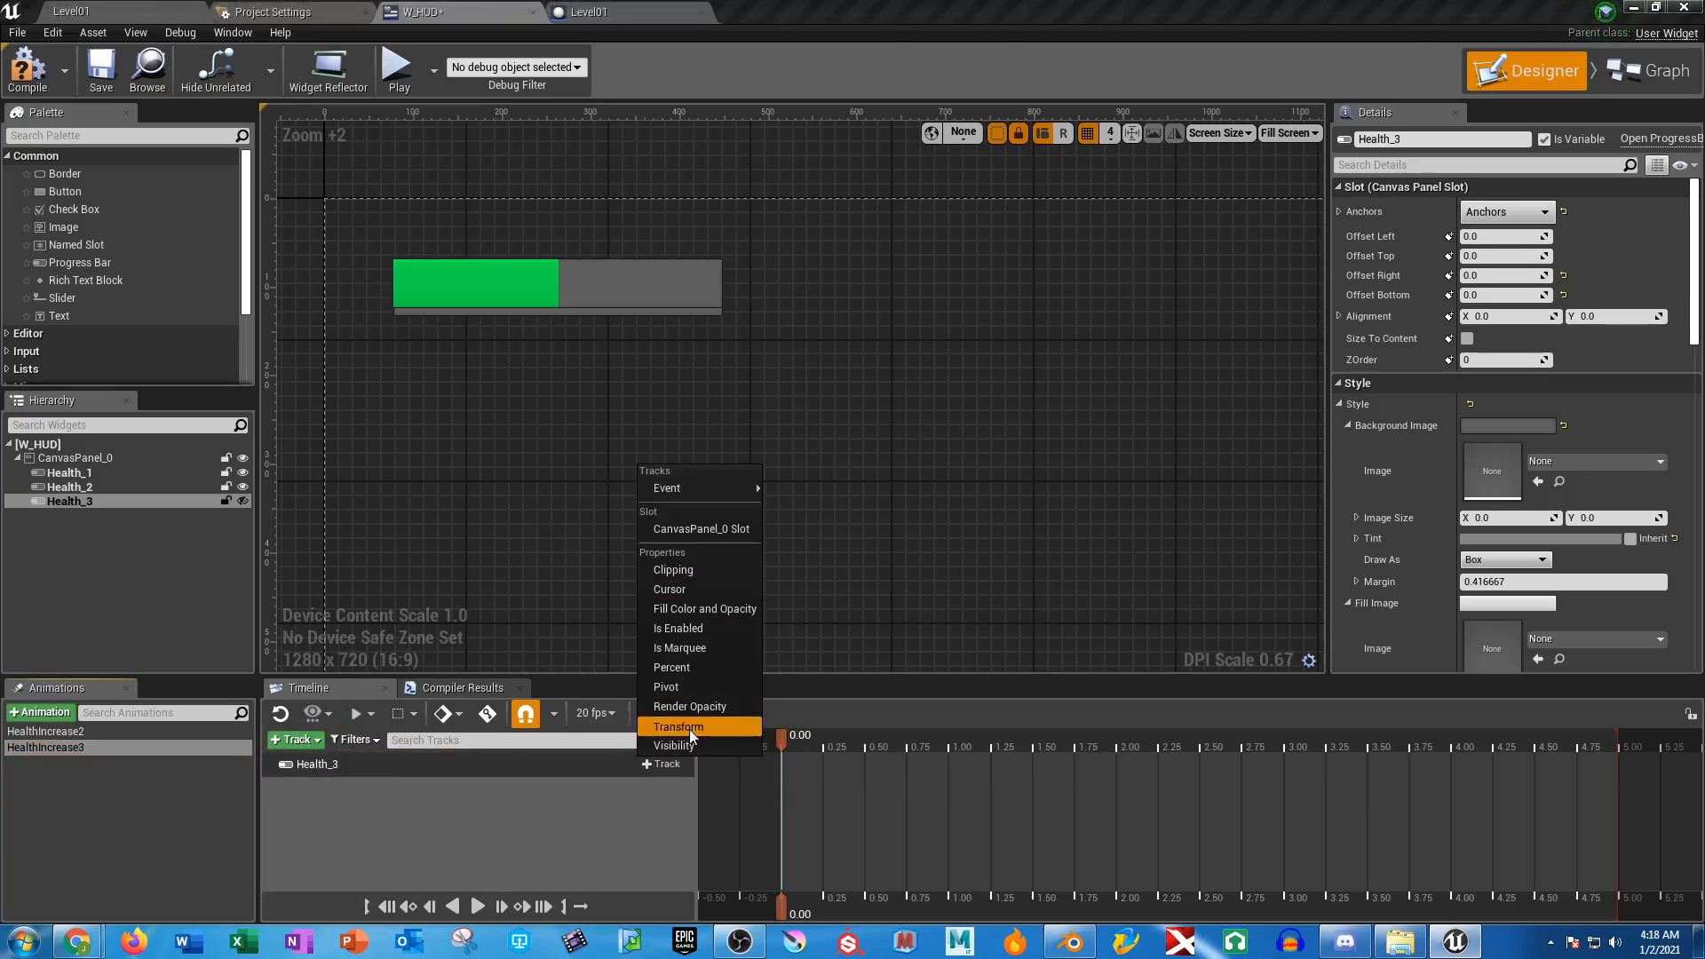
click(689, 728)
click(279, 787)
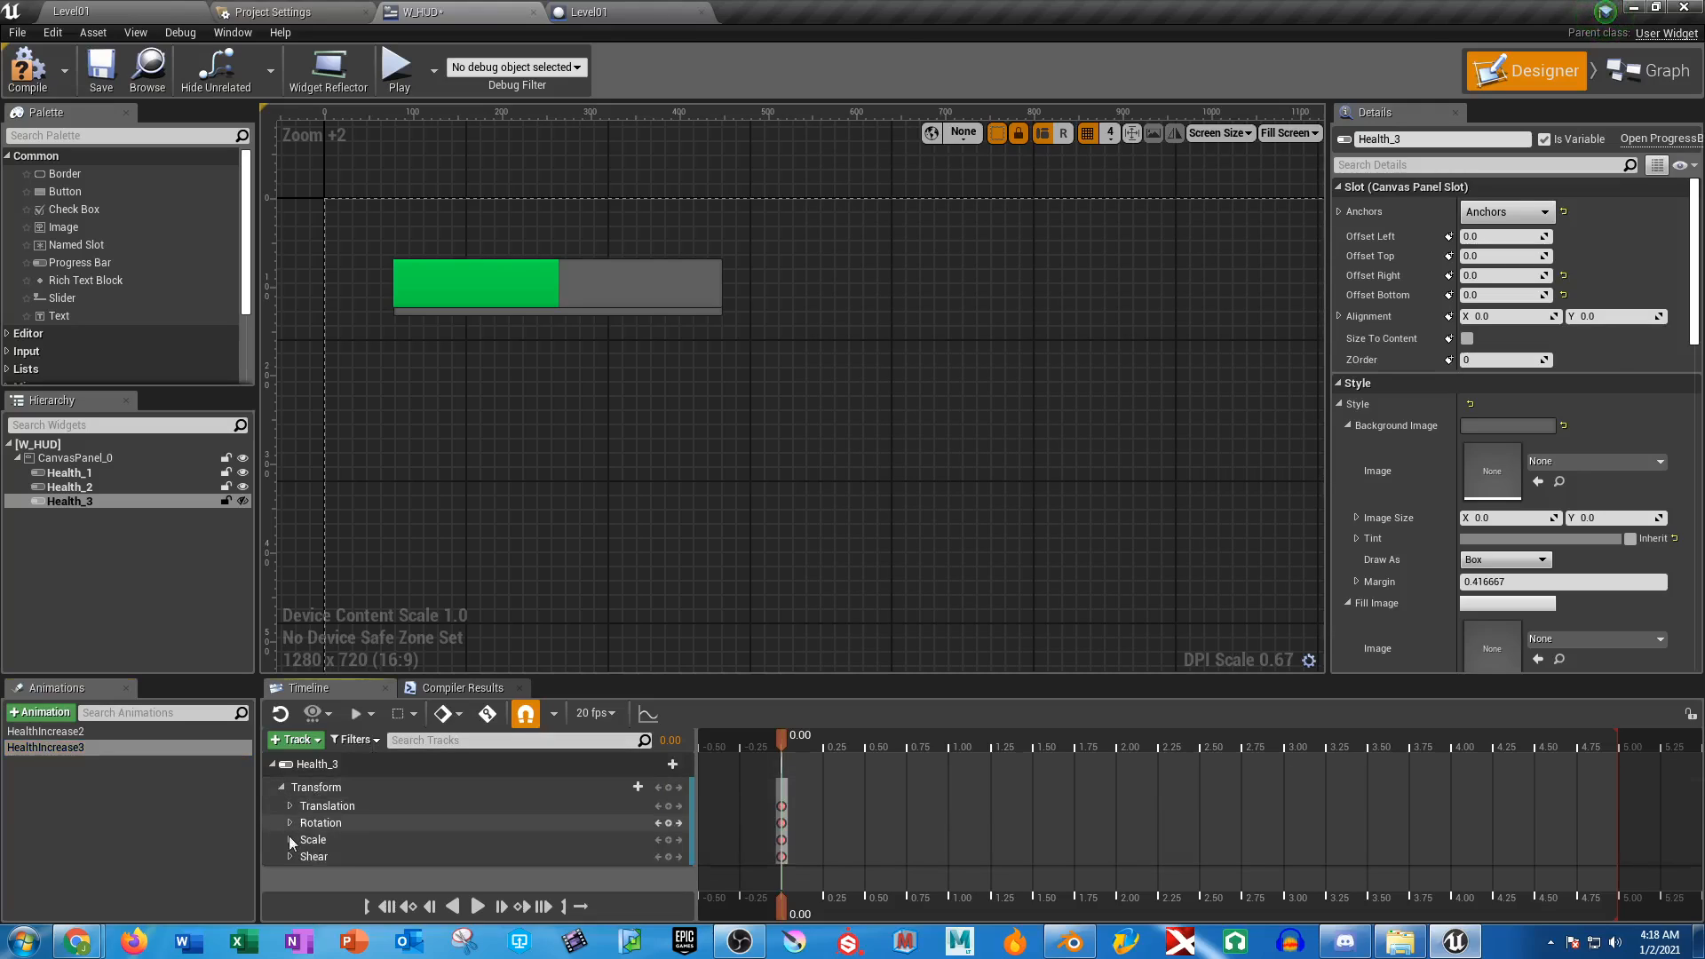
click(290, 839)
click(289, 806)
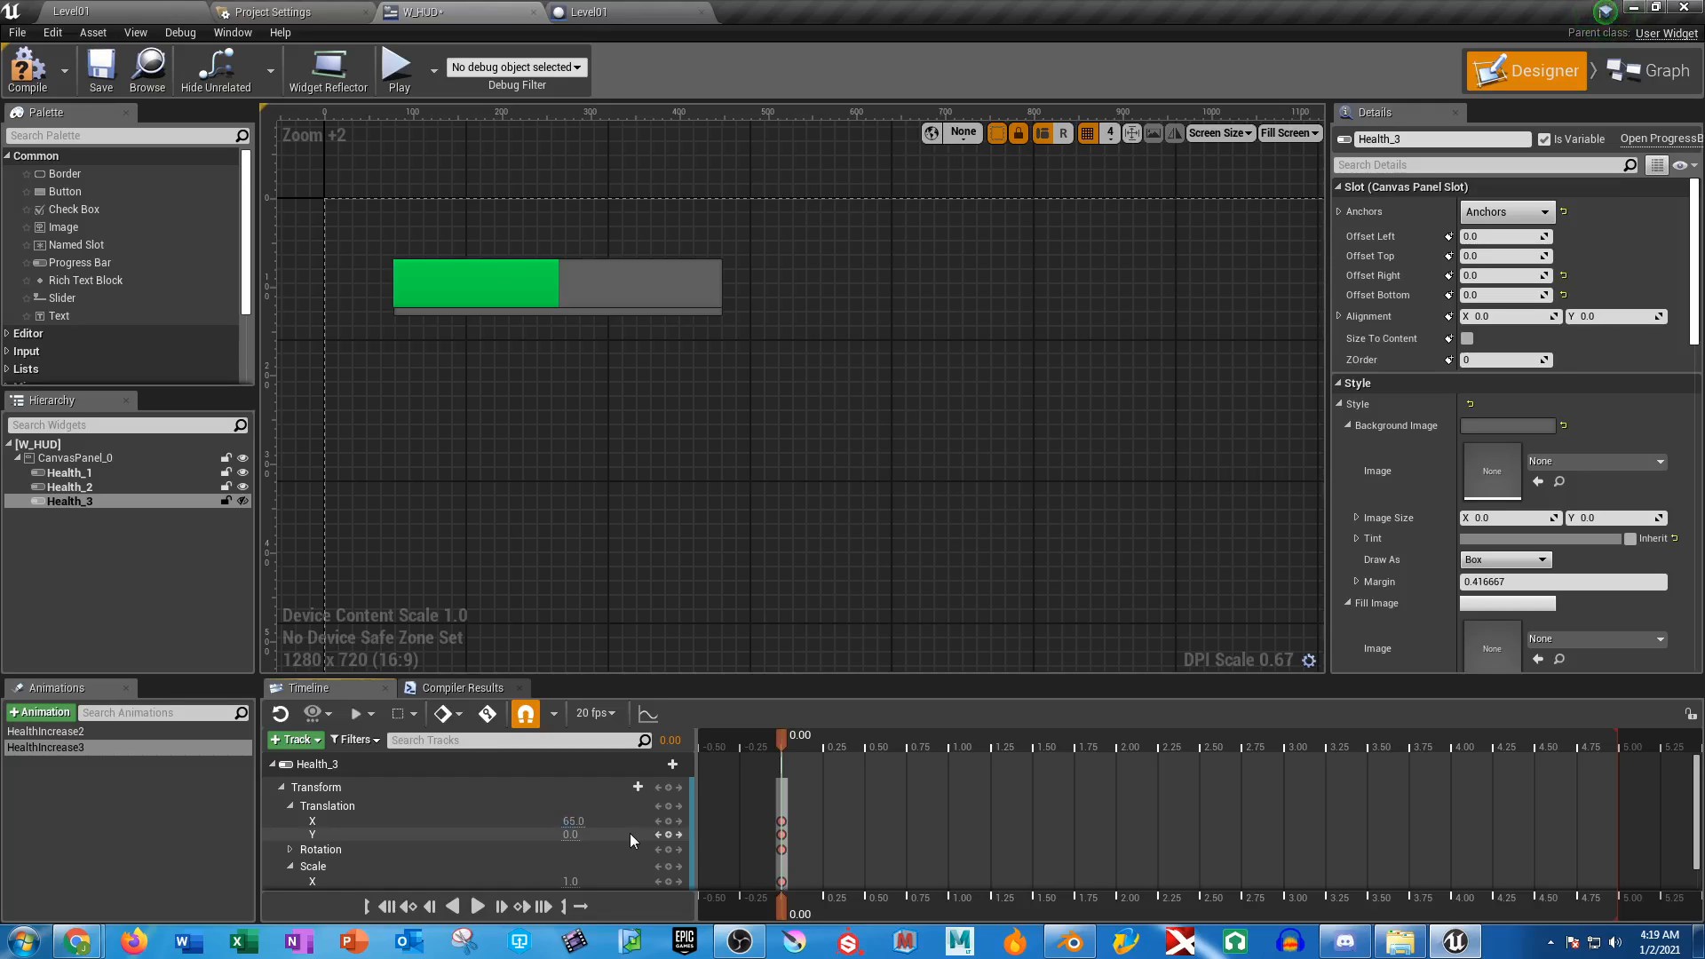
Keep Health_3's Translation X at 0 at the start, and key Translation X at 65 and Scale X at 1.35 at 1.00 s
click(570, 881)
click(572, 820)
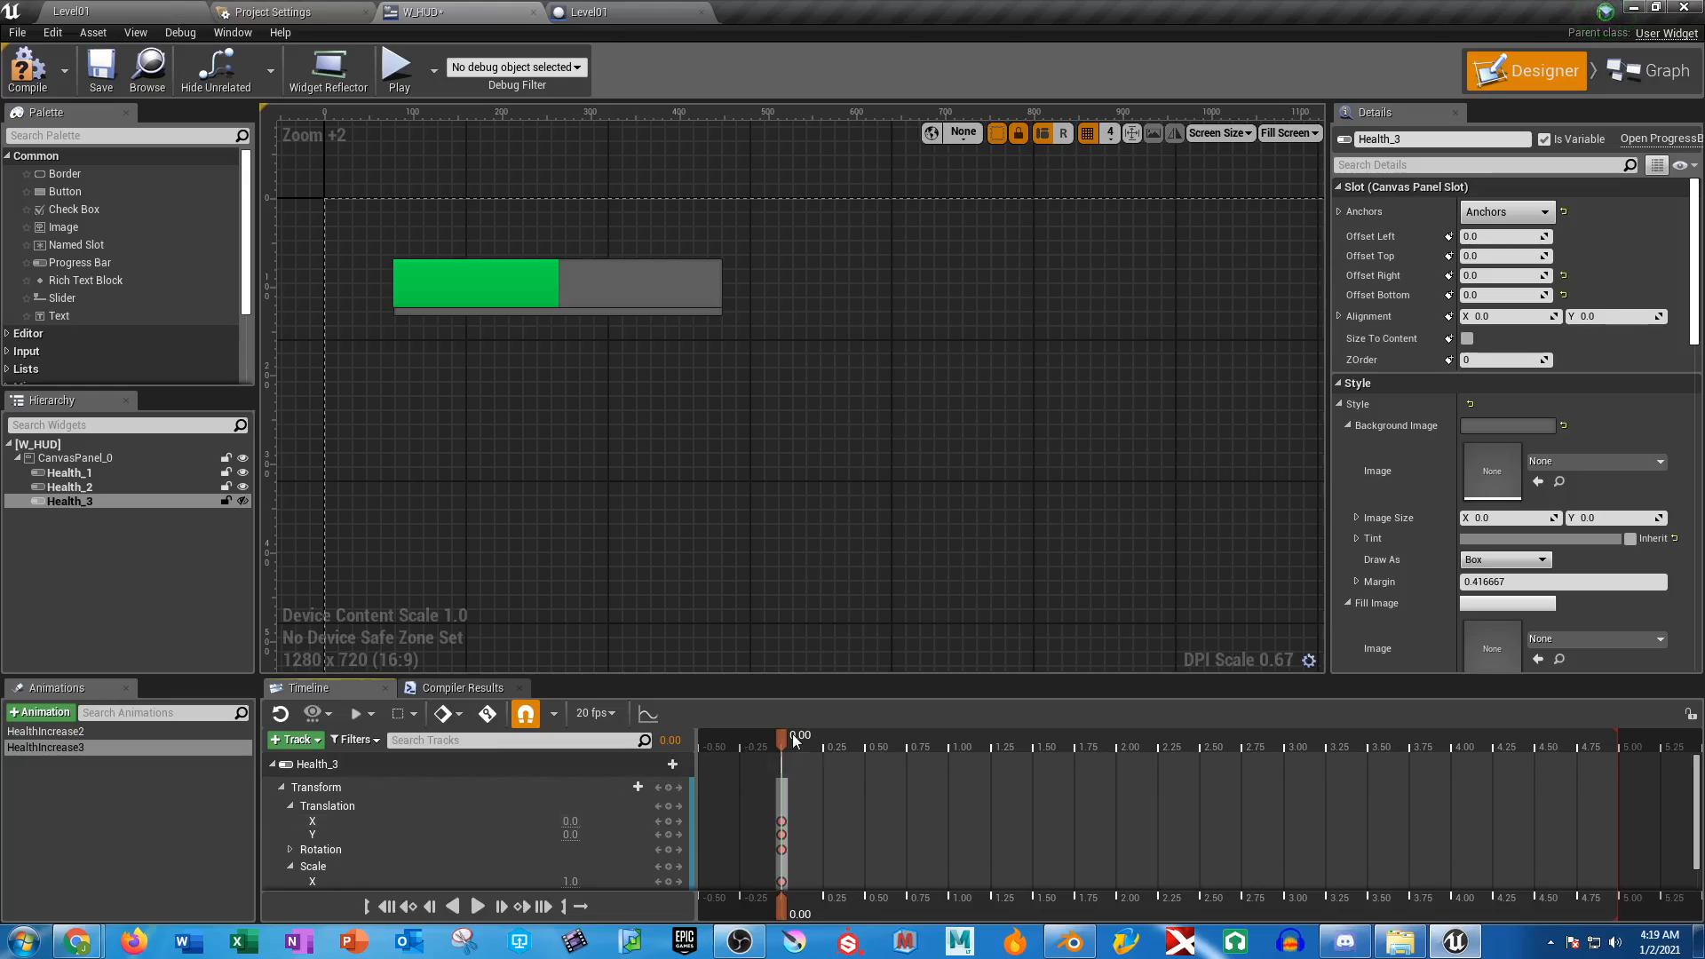
drag(792, 733, 948, 743)
click(571, 820)
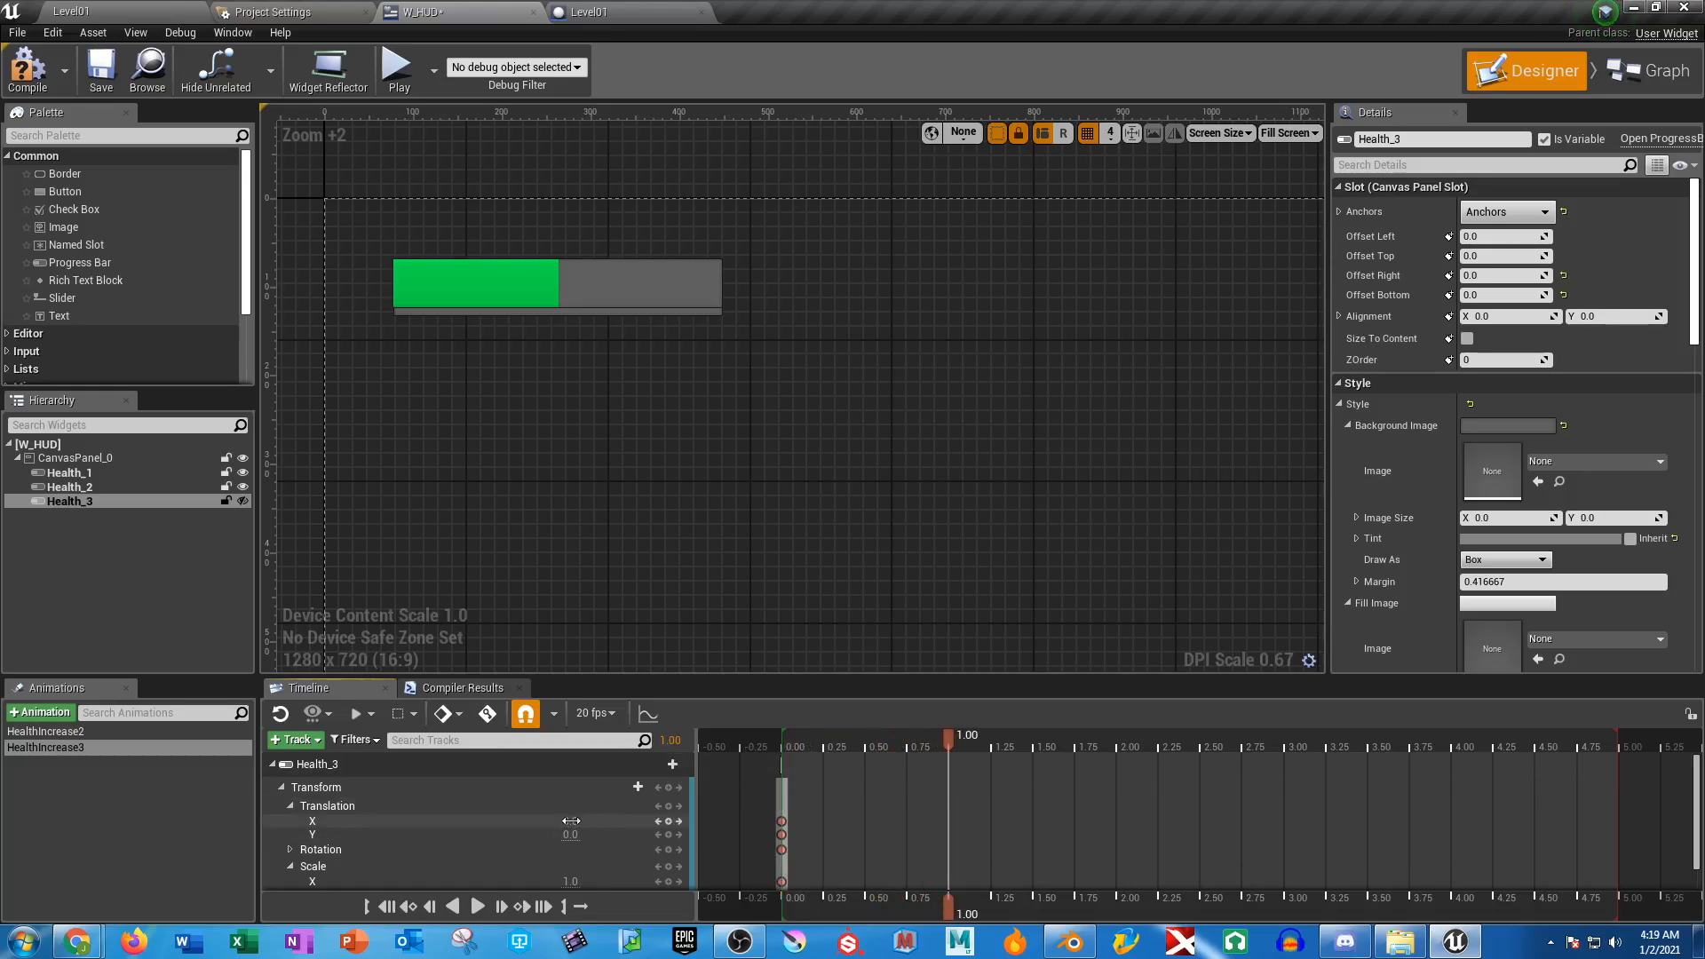
text(65)
key(Return)
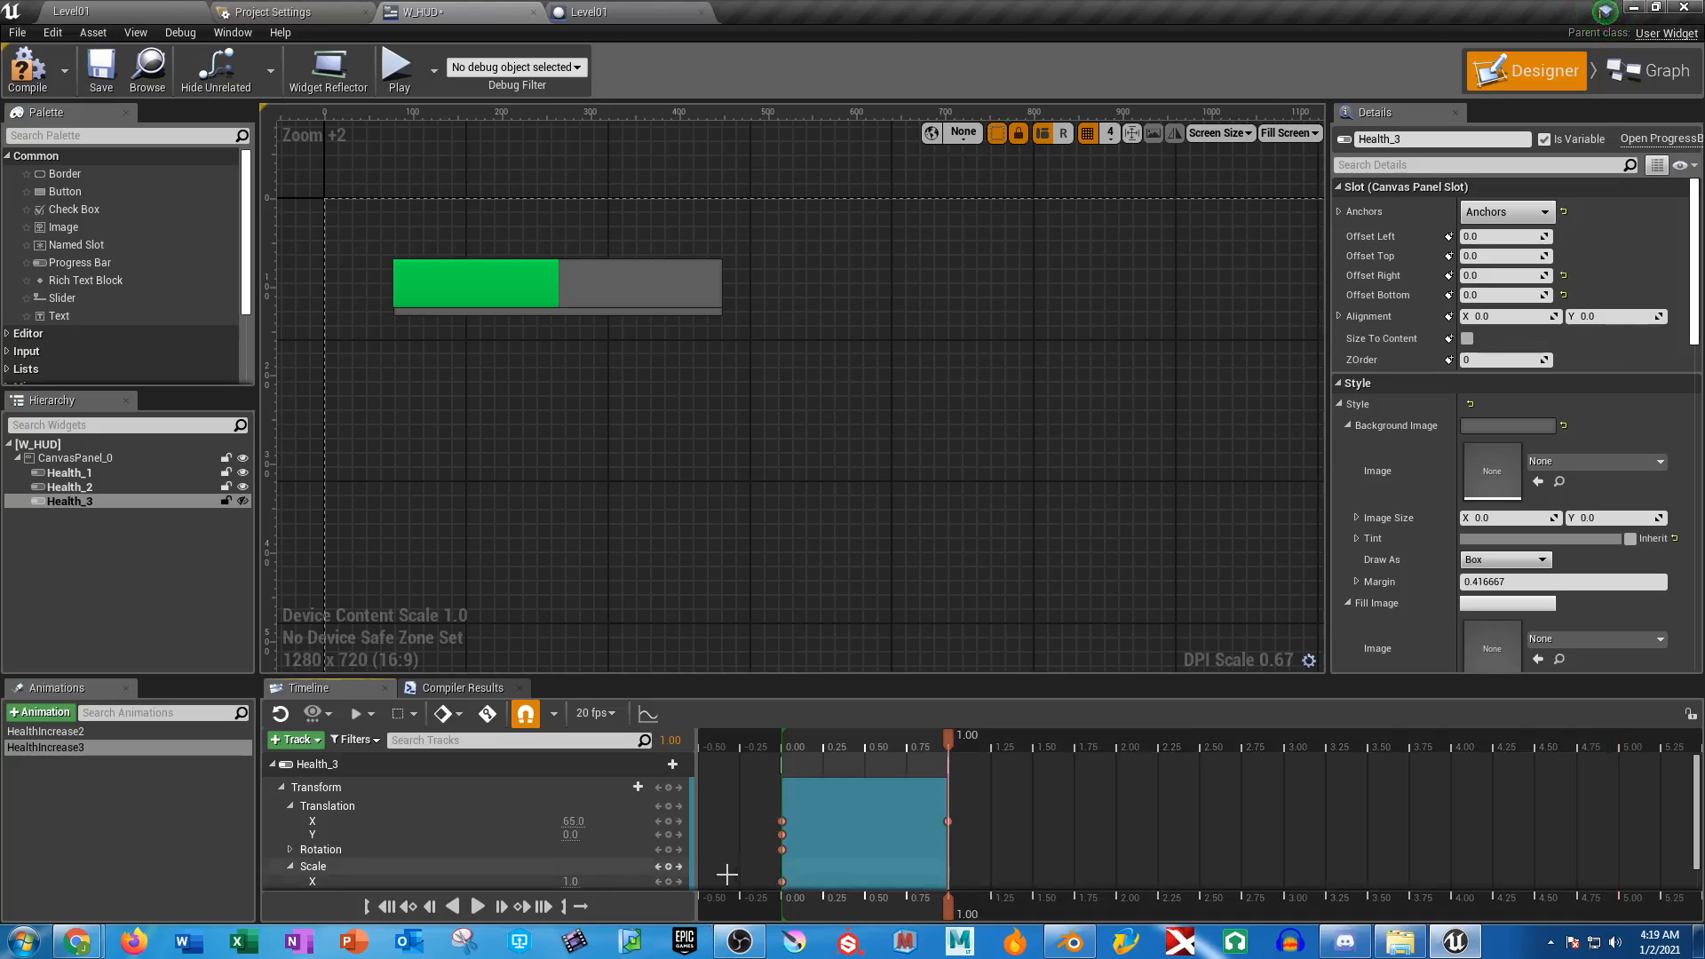
click(575, 879)
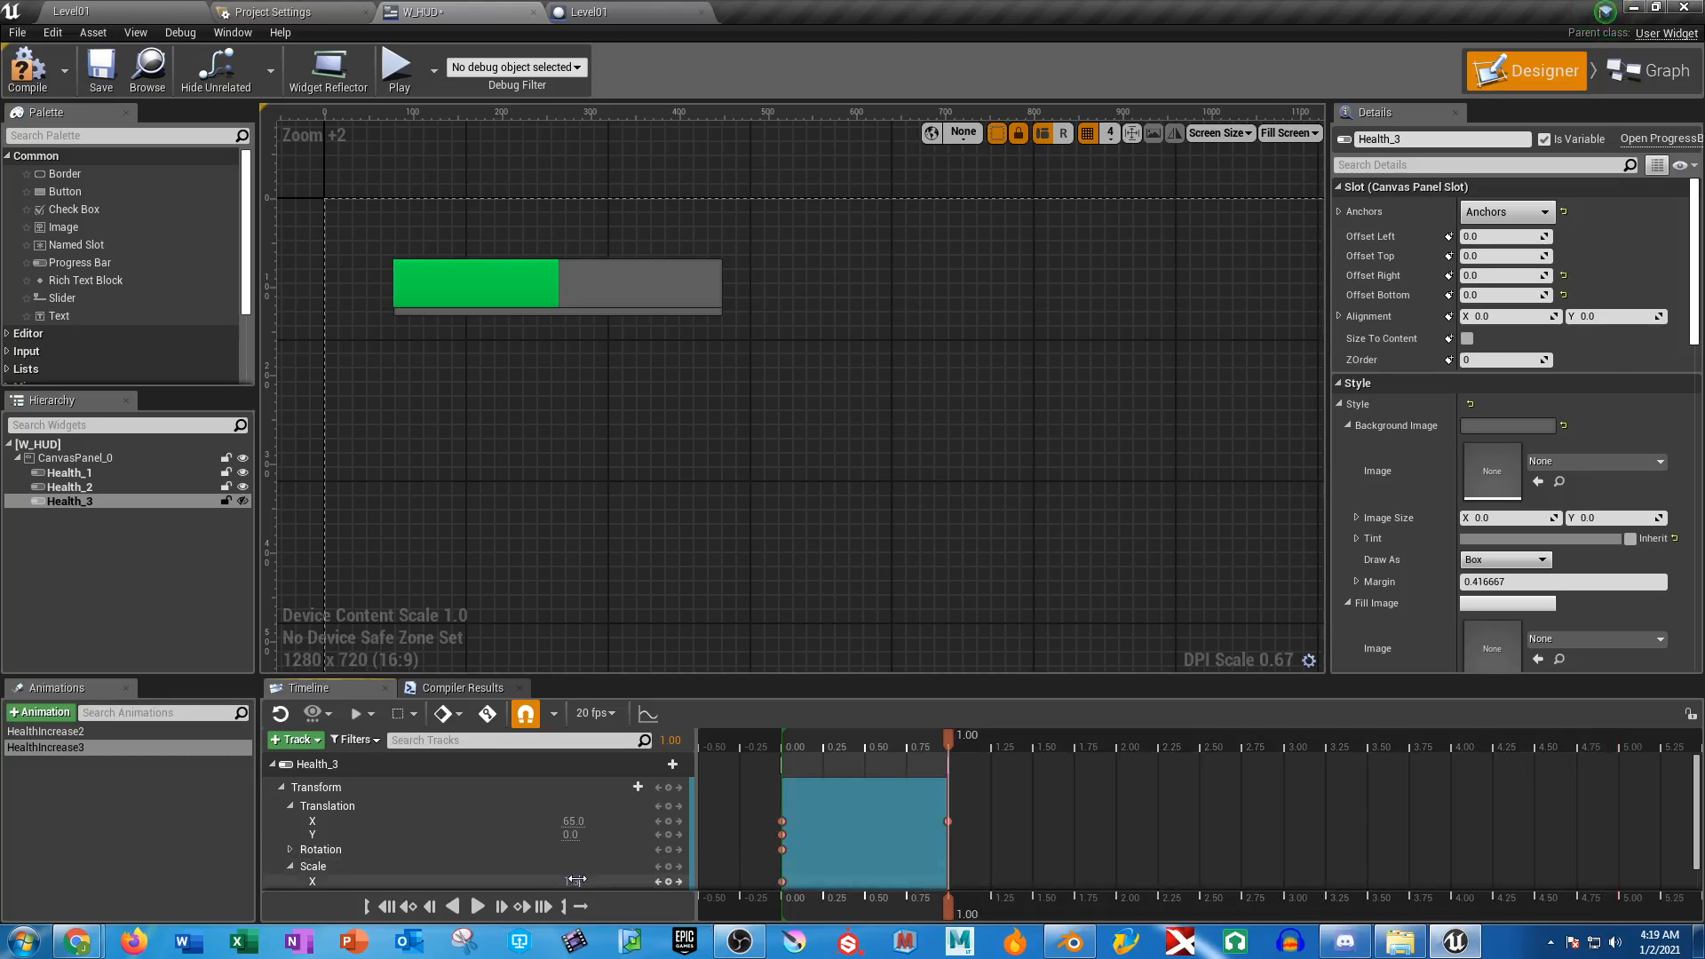
mouse_move(948, 741)
mouse_down()
mouse_move(773, 742)
mouse_move(947, 737)
mouse_up()
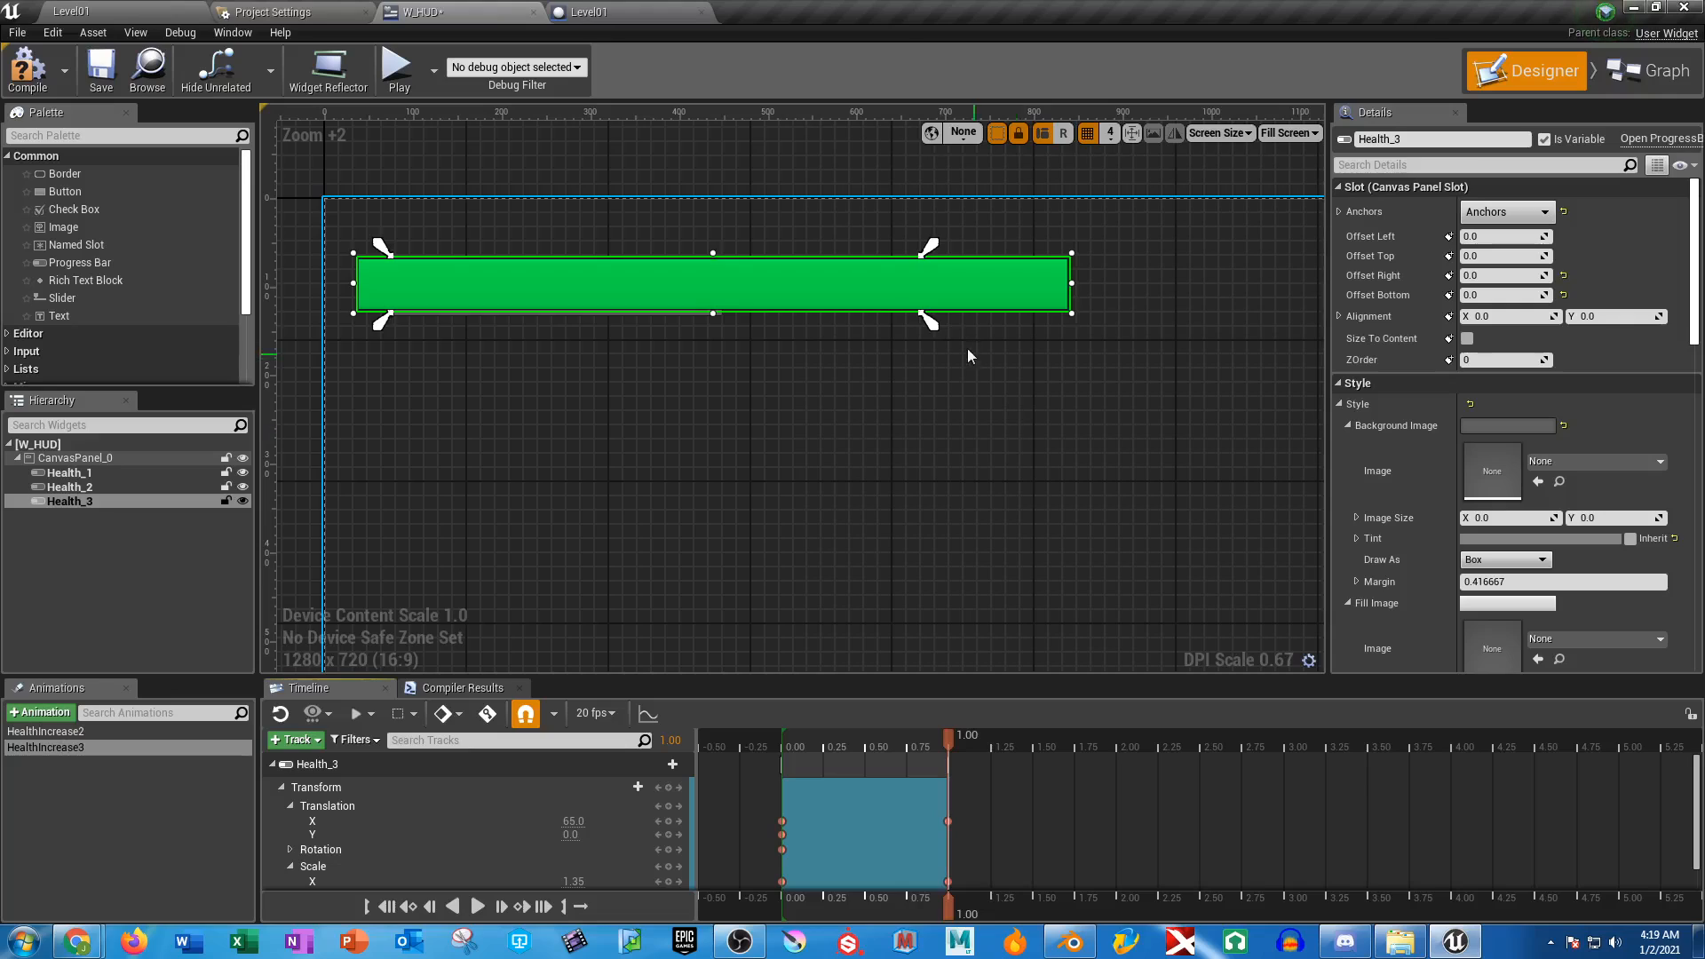
Move Health_3's lower-right anchor out to the bar's right end and set its Scale X key at 1.00 s to 1.4
drag(929, 326, 1083, 331)
mouse_move(382, 244)
mouse_down()
mouse_move(351, 246)
mouse_move(385, 246)
mouse_up()
click(572, 881)
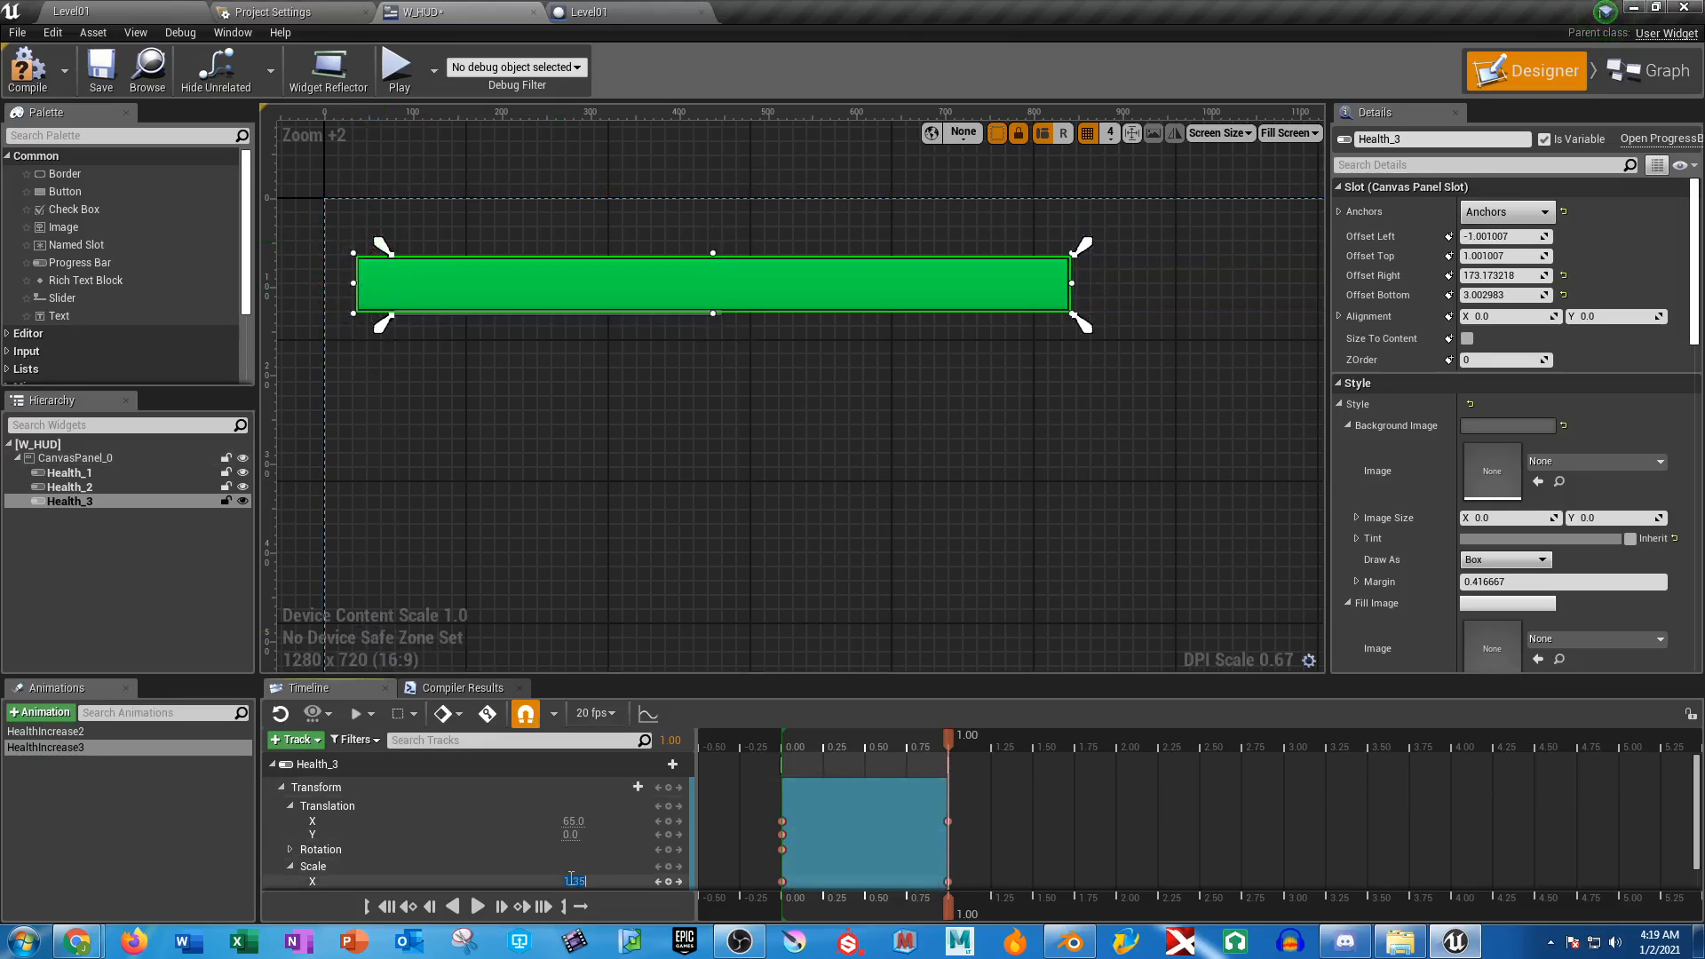
key(Return)
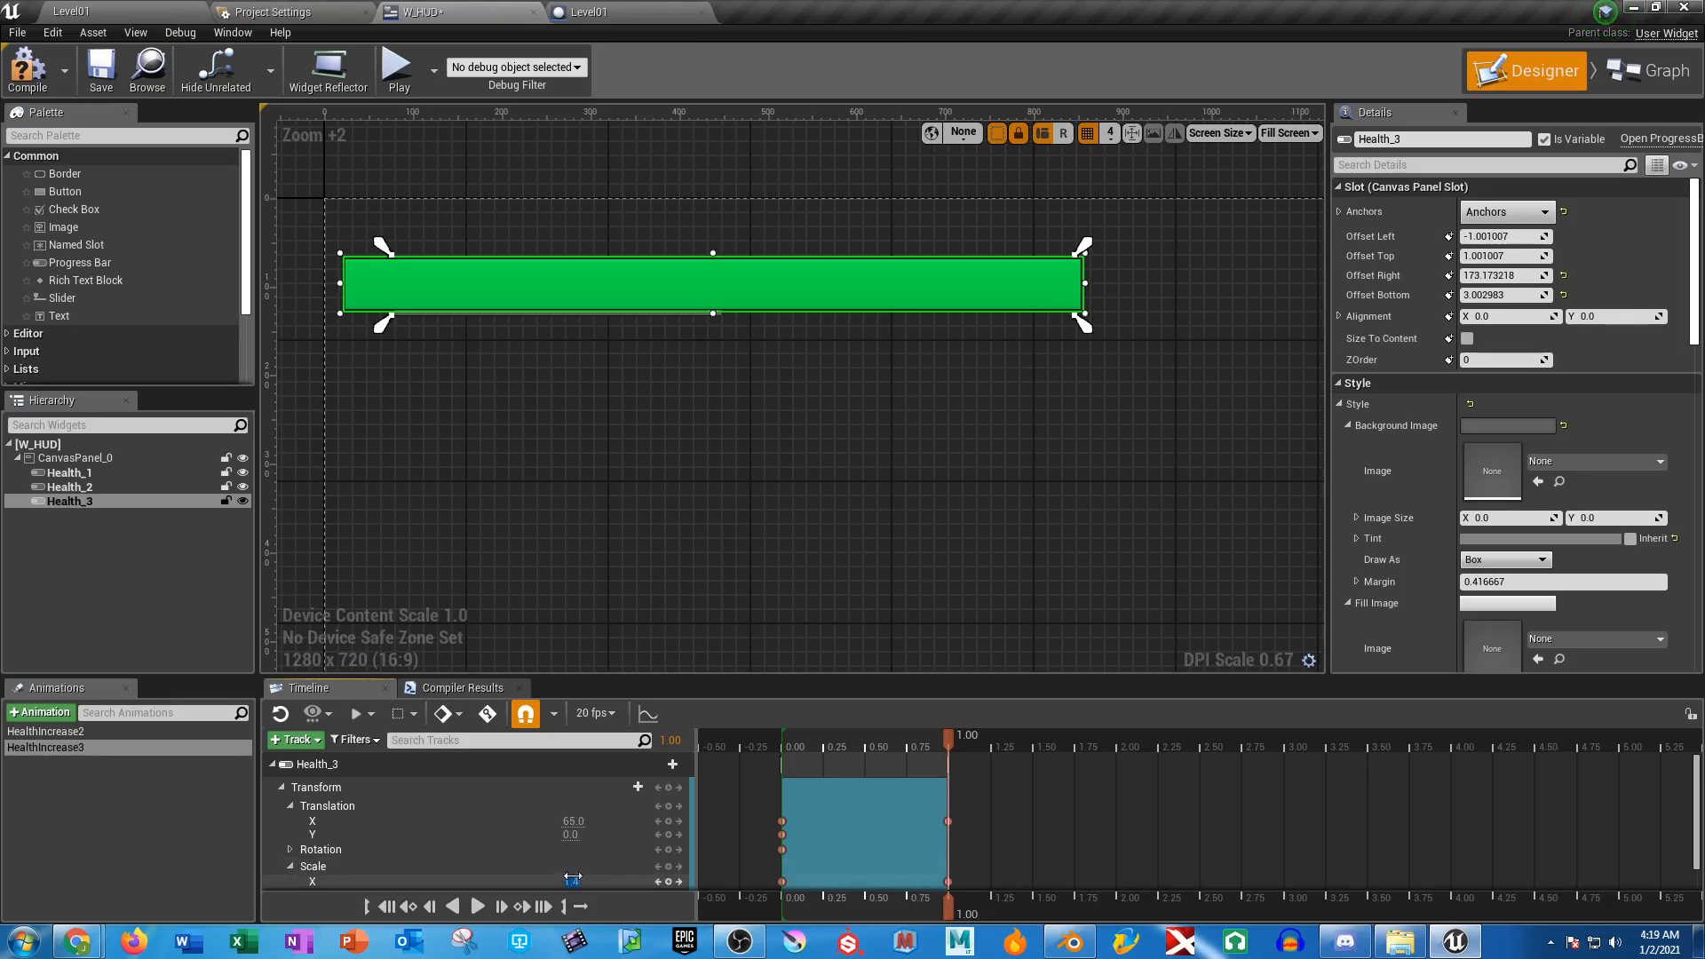
Set Health_3's keys at 1.00 s to Scale X 1.3 and Translation X 85, and return the playhead to 0.00
key(Return)
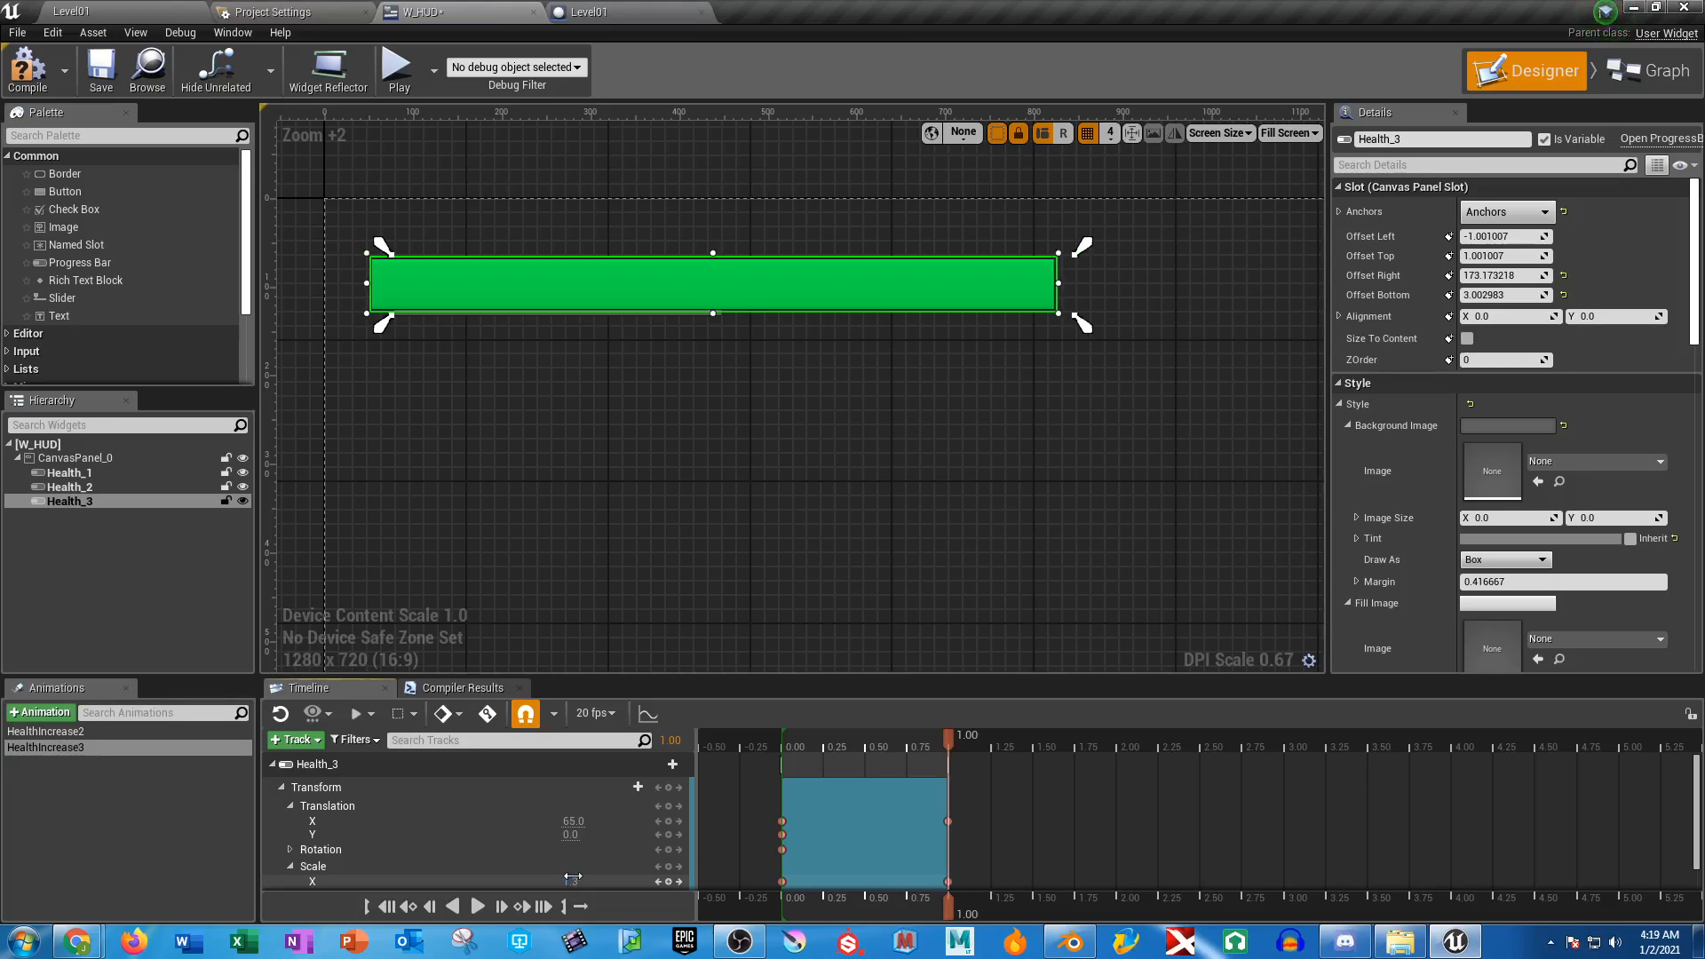
drag(574, 820, 573, 820)
click(573, 819)
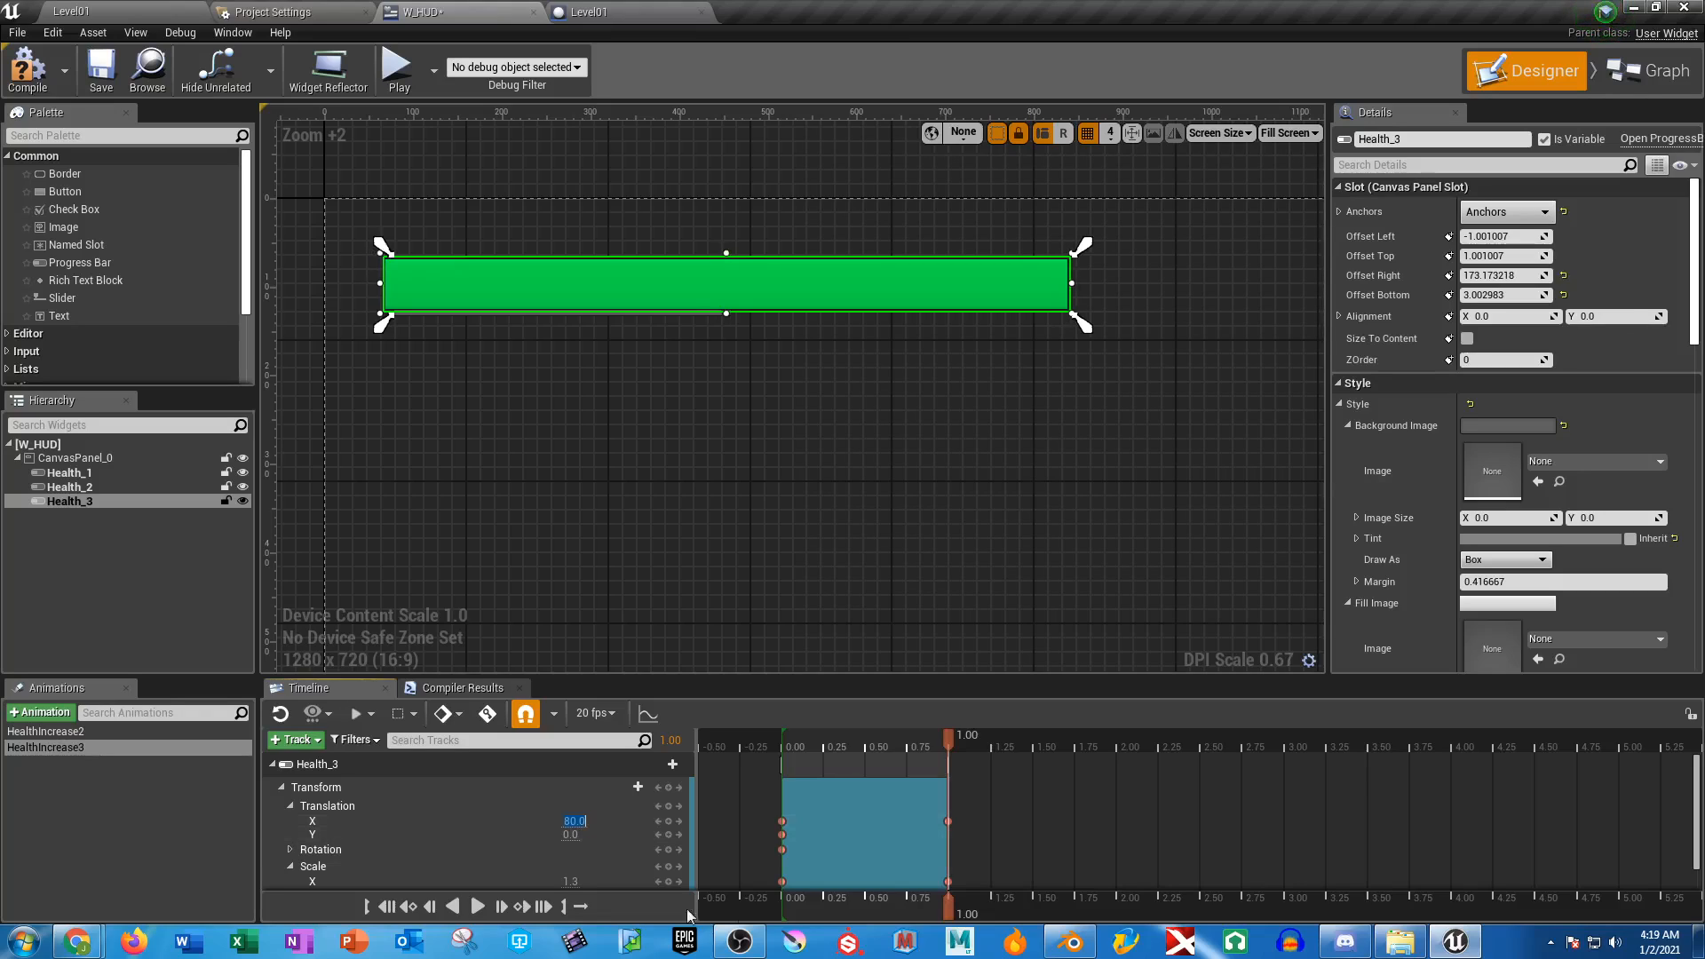
text(85)
key(Return)
drag(948, 738, 784, 756)
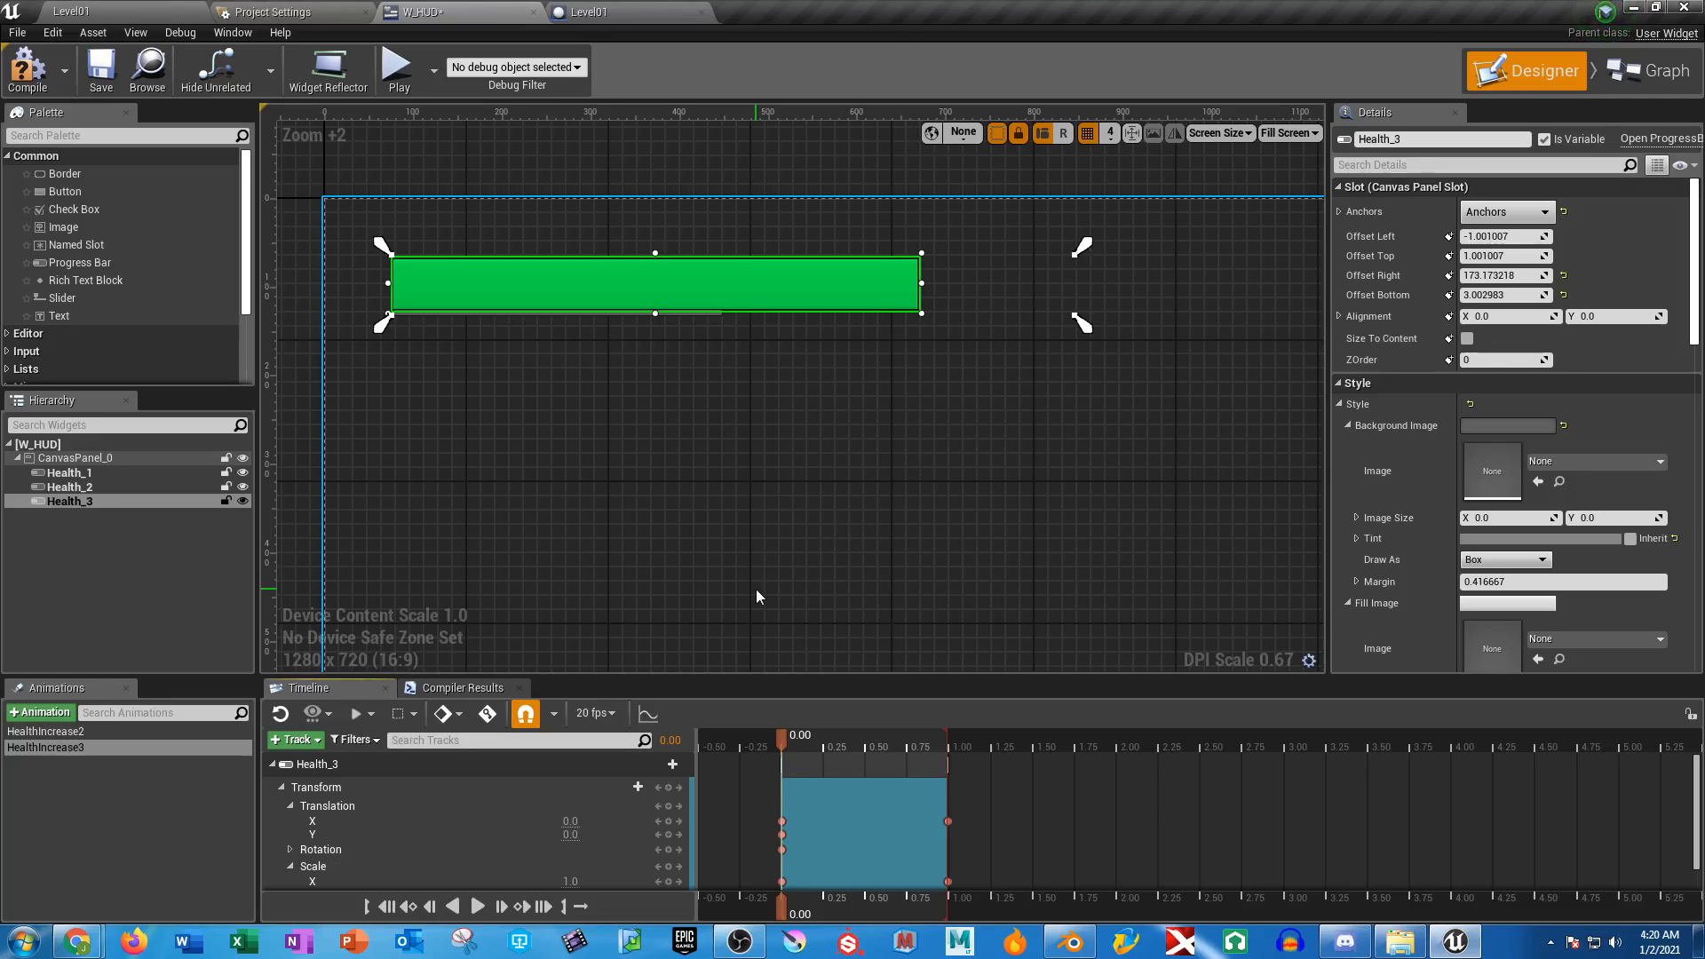
Compile and save the W_HUD widget and switch to its event graph
click(42, 86)
click(100, 69)
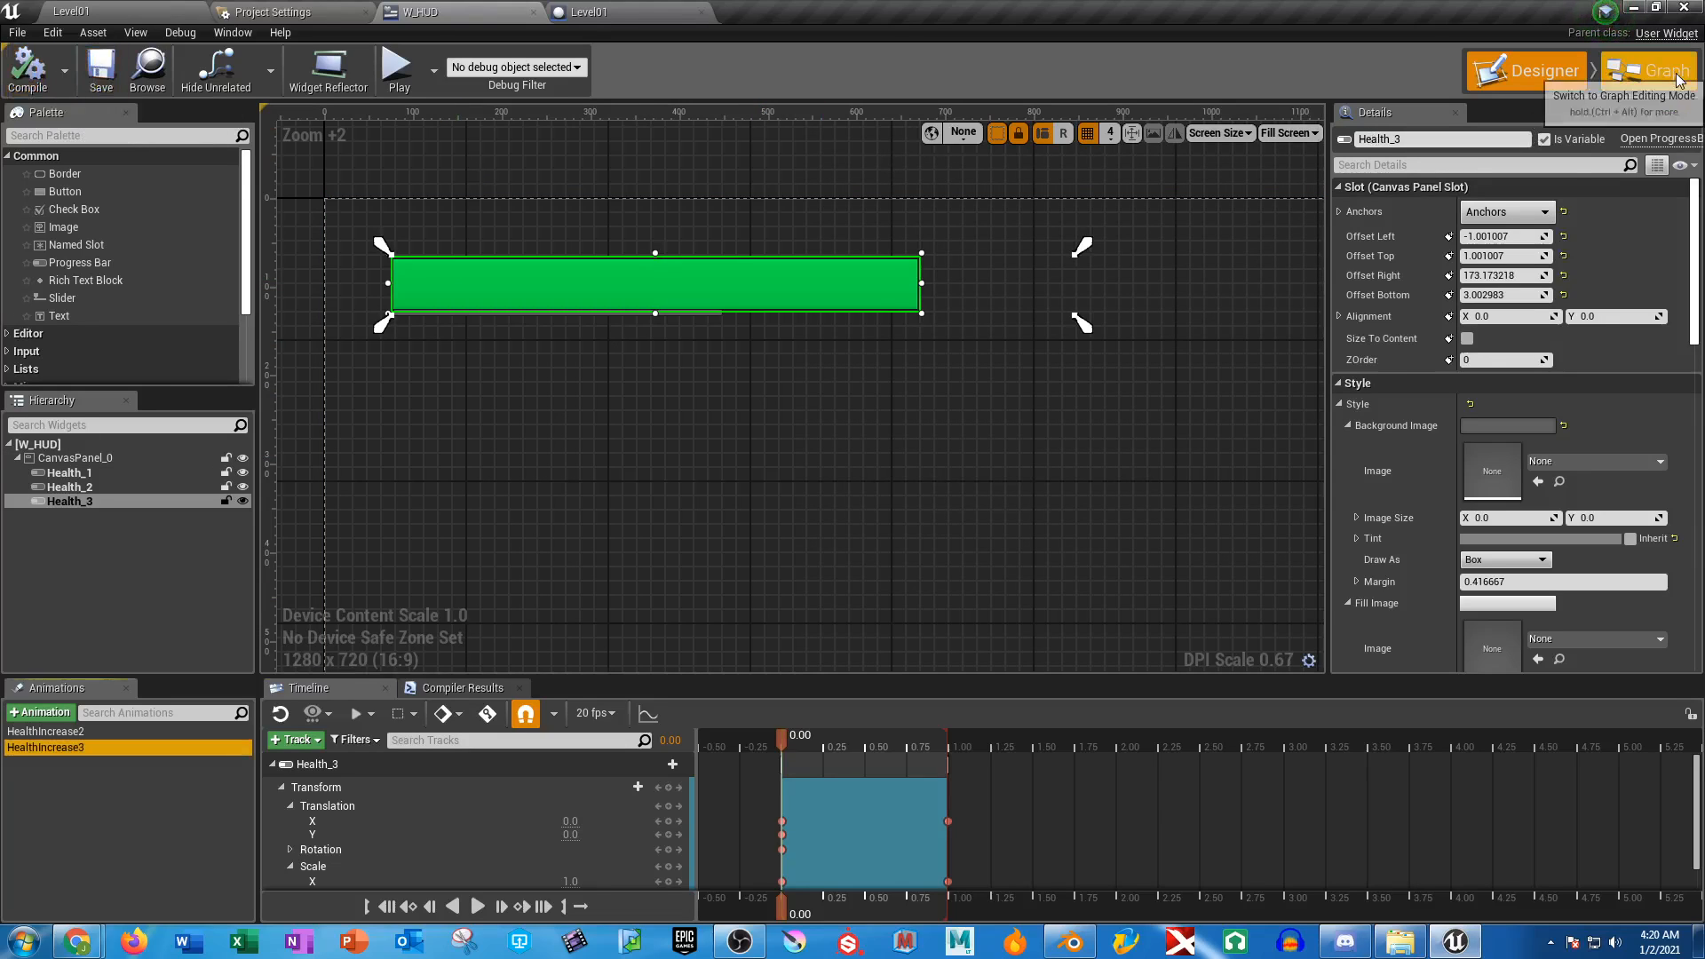
click(1649, 71)
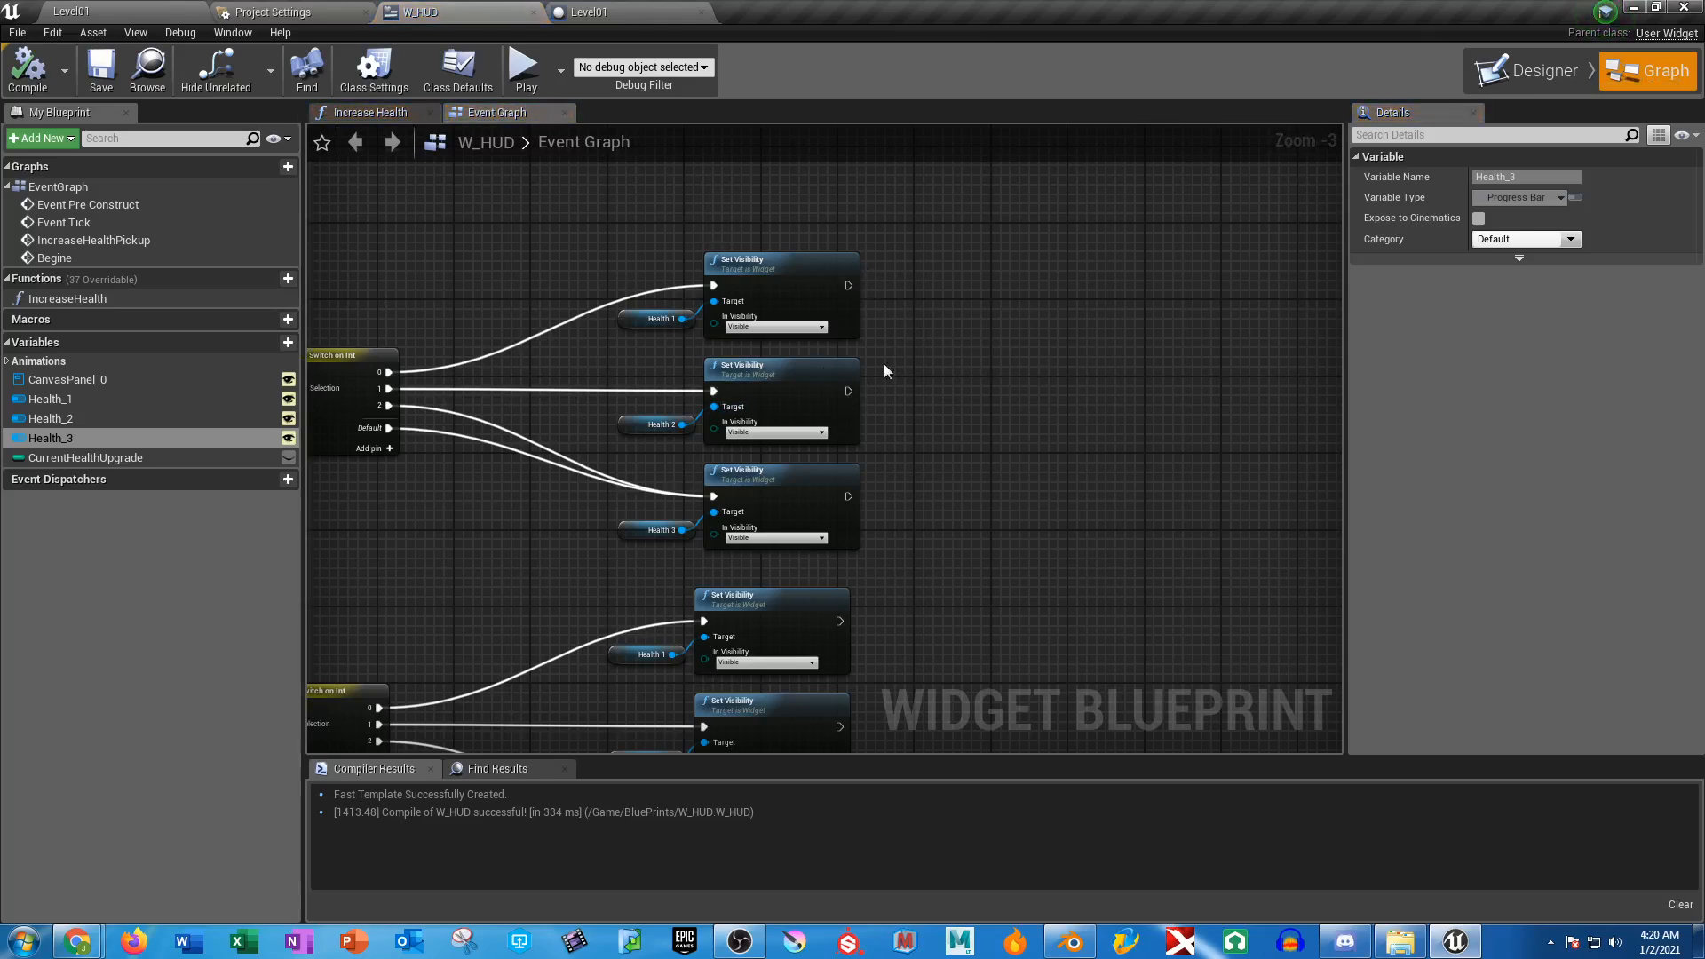
Add a Play Animation node after the upper chain's Health 2 Set Visibility node and feed HealthIncrease2 into its In Animation input
drag(846, 390, 1042, 390)
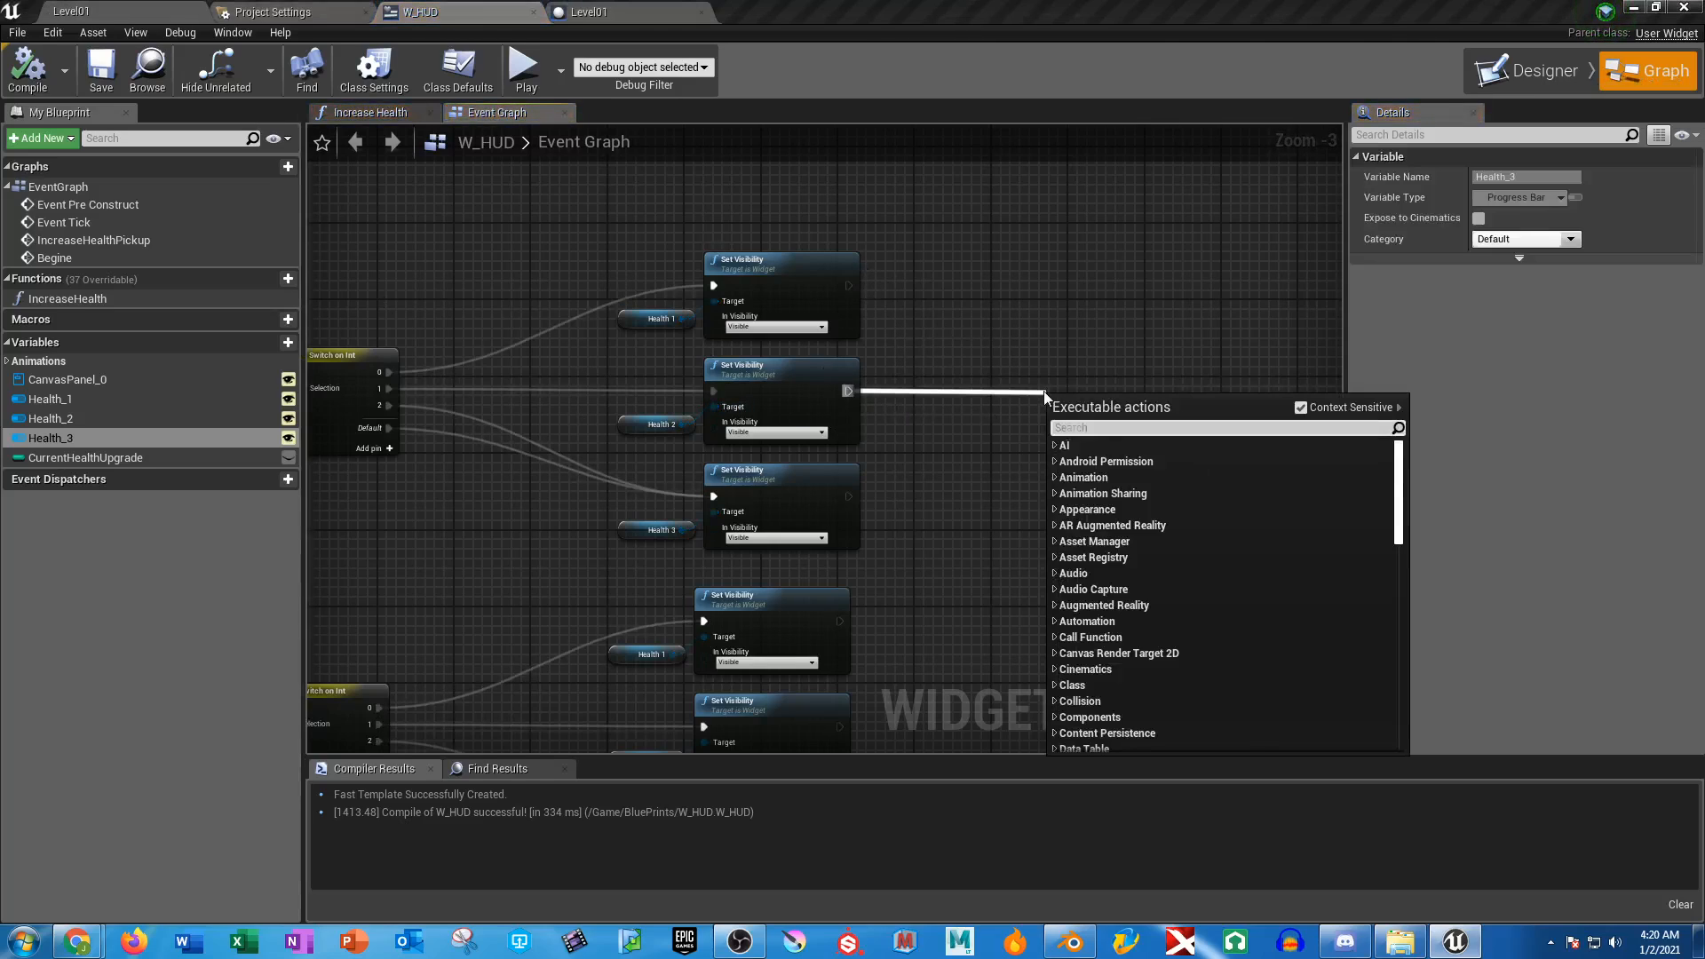
text(playanim)
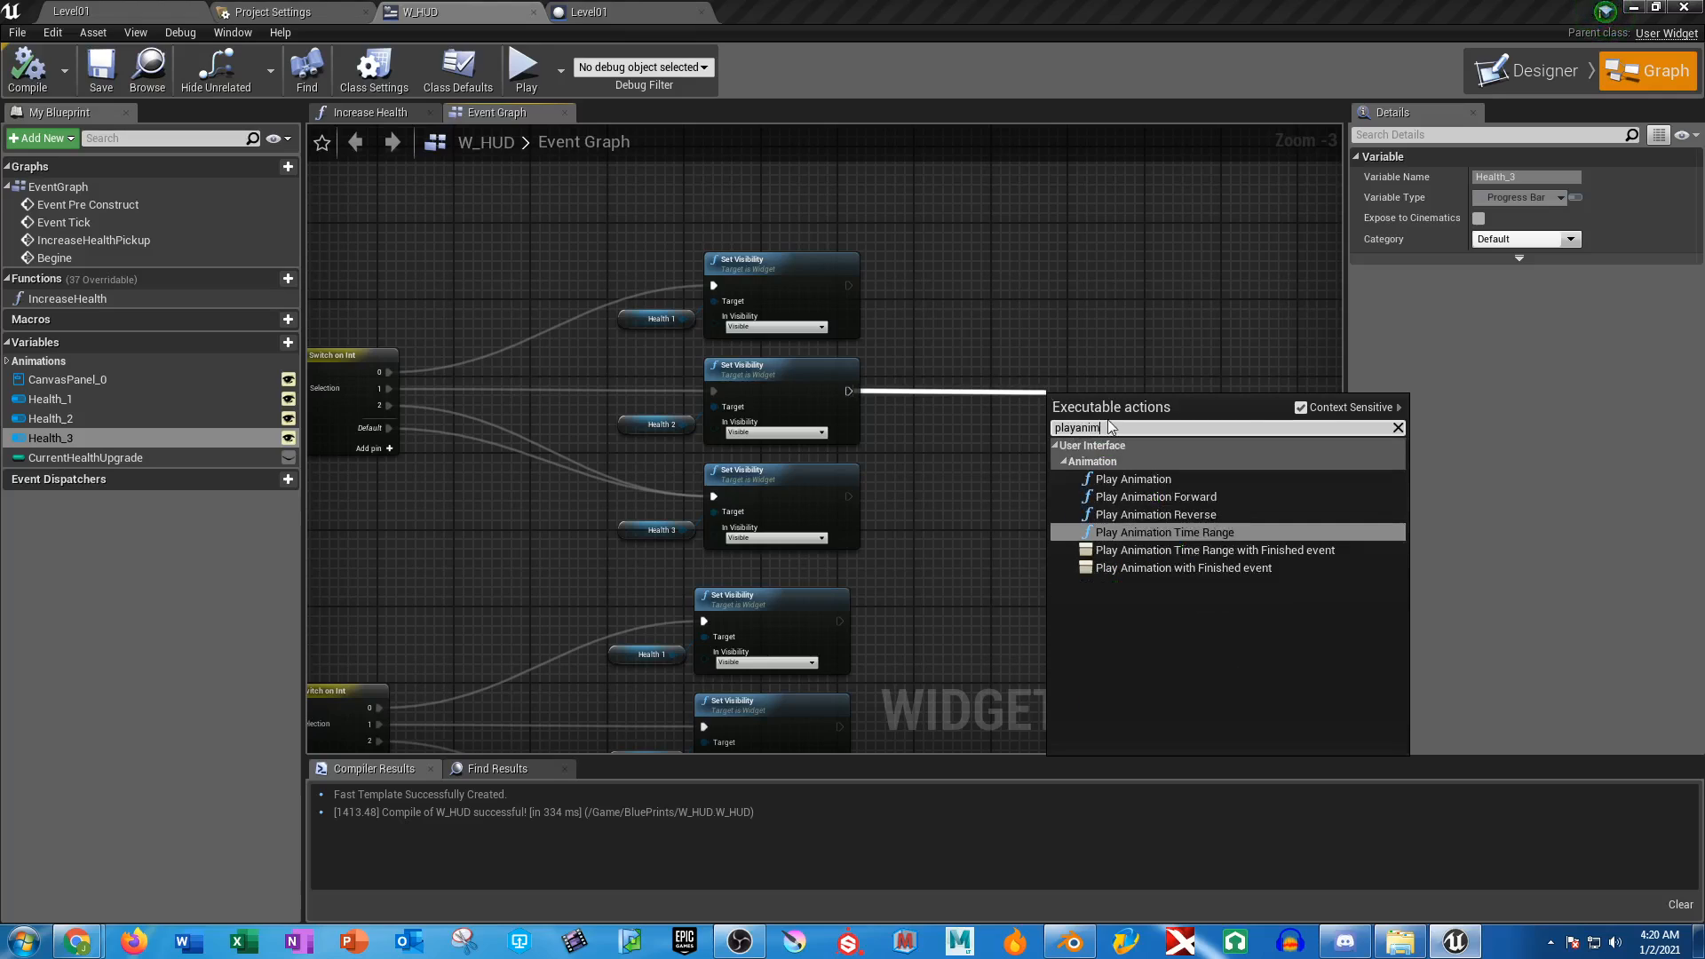
click(1153, 481)
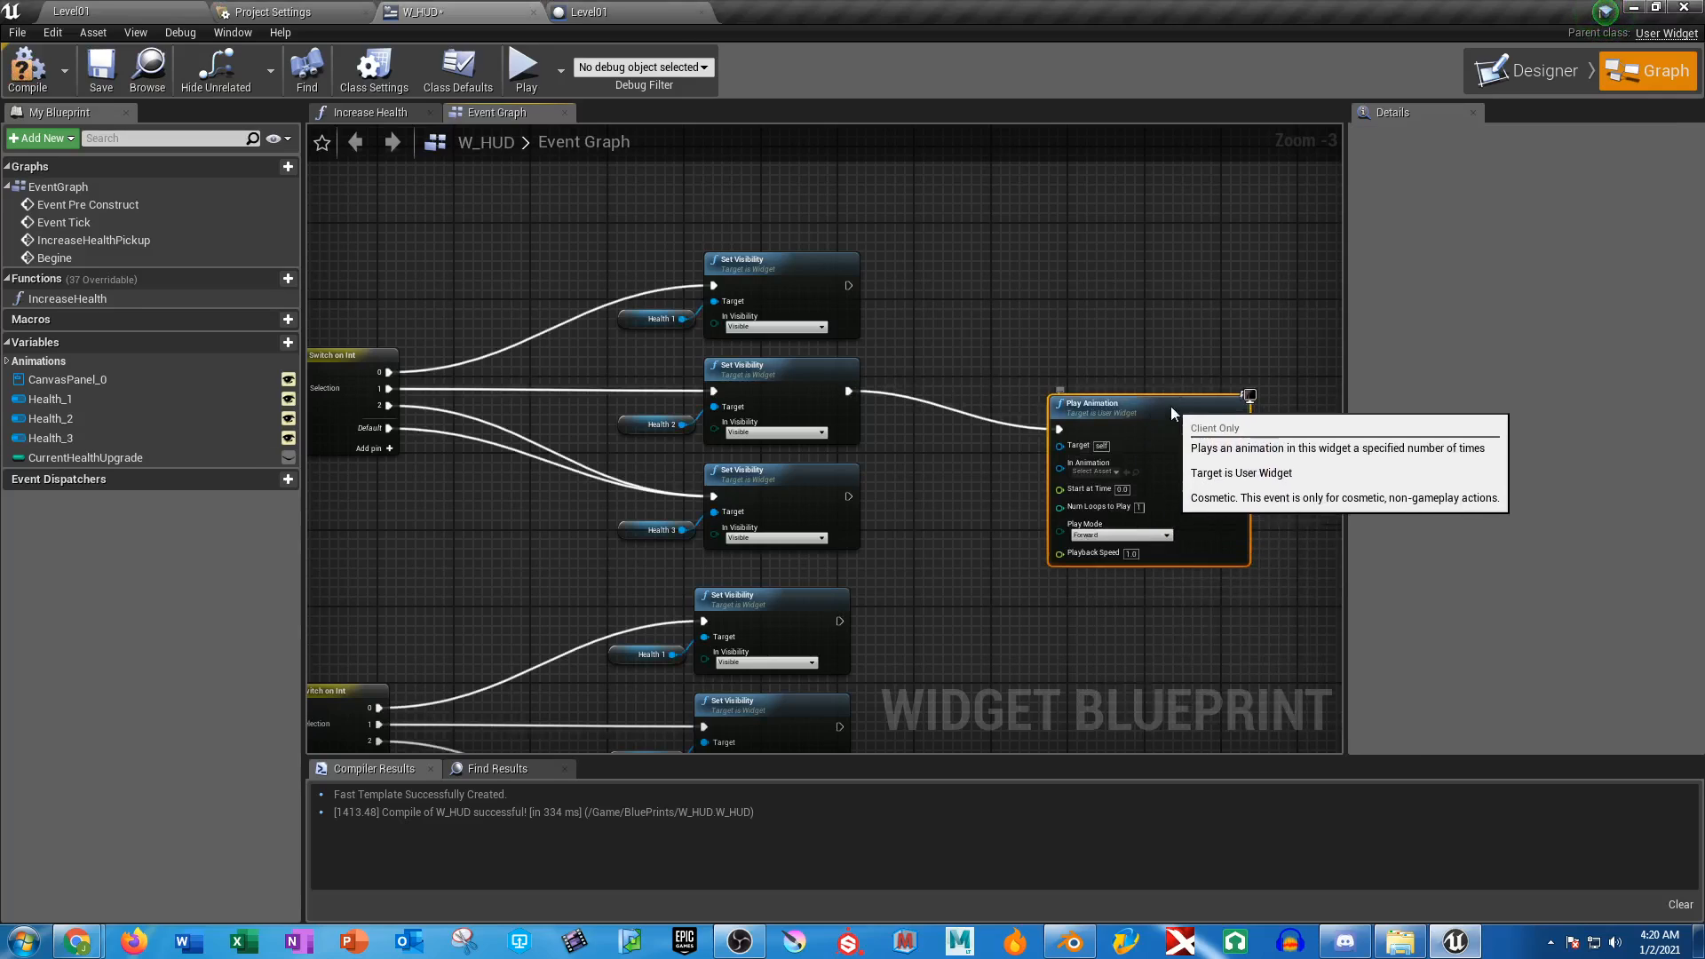
drag(1170, 407, 1170, 355)
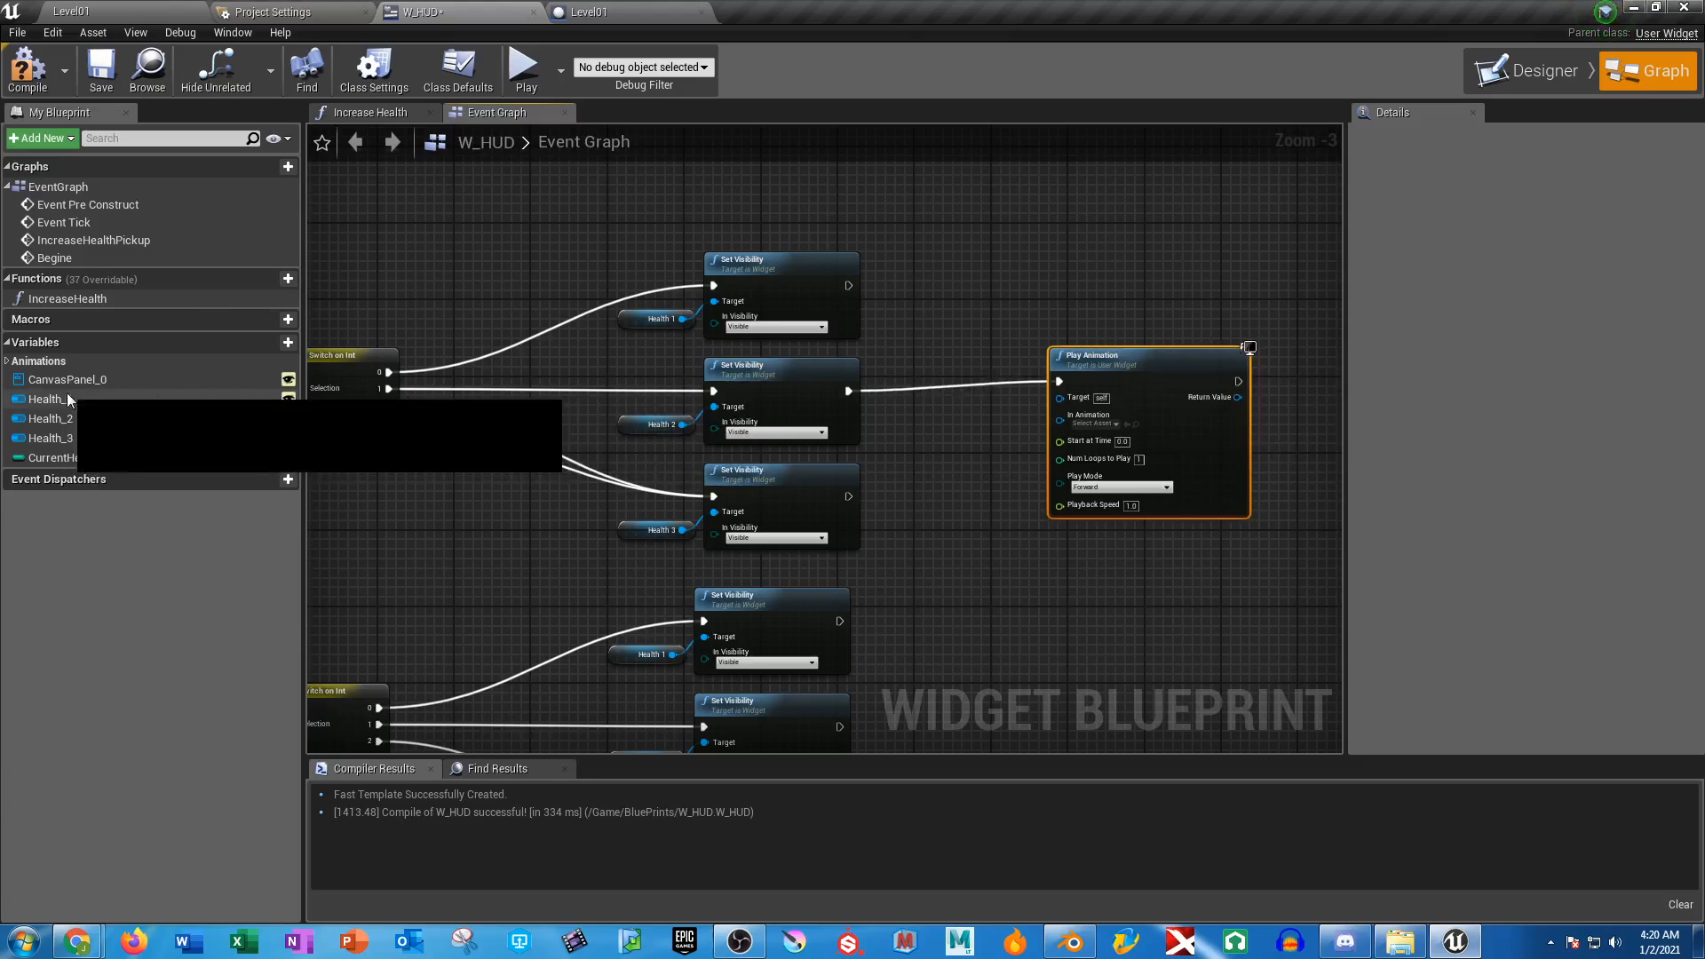
click(7, 361)
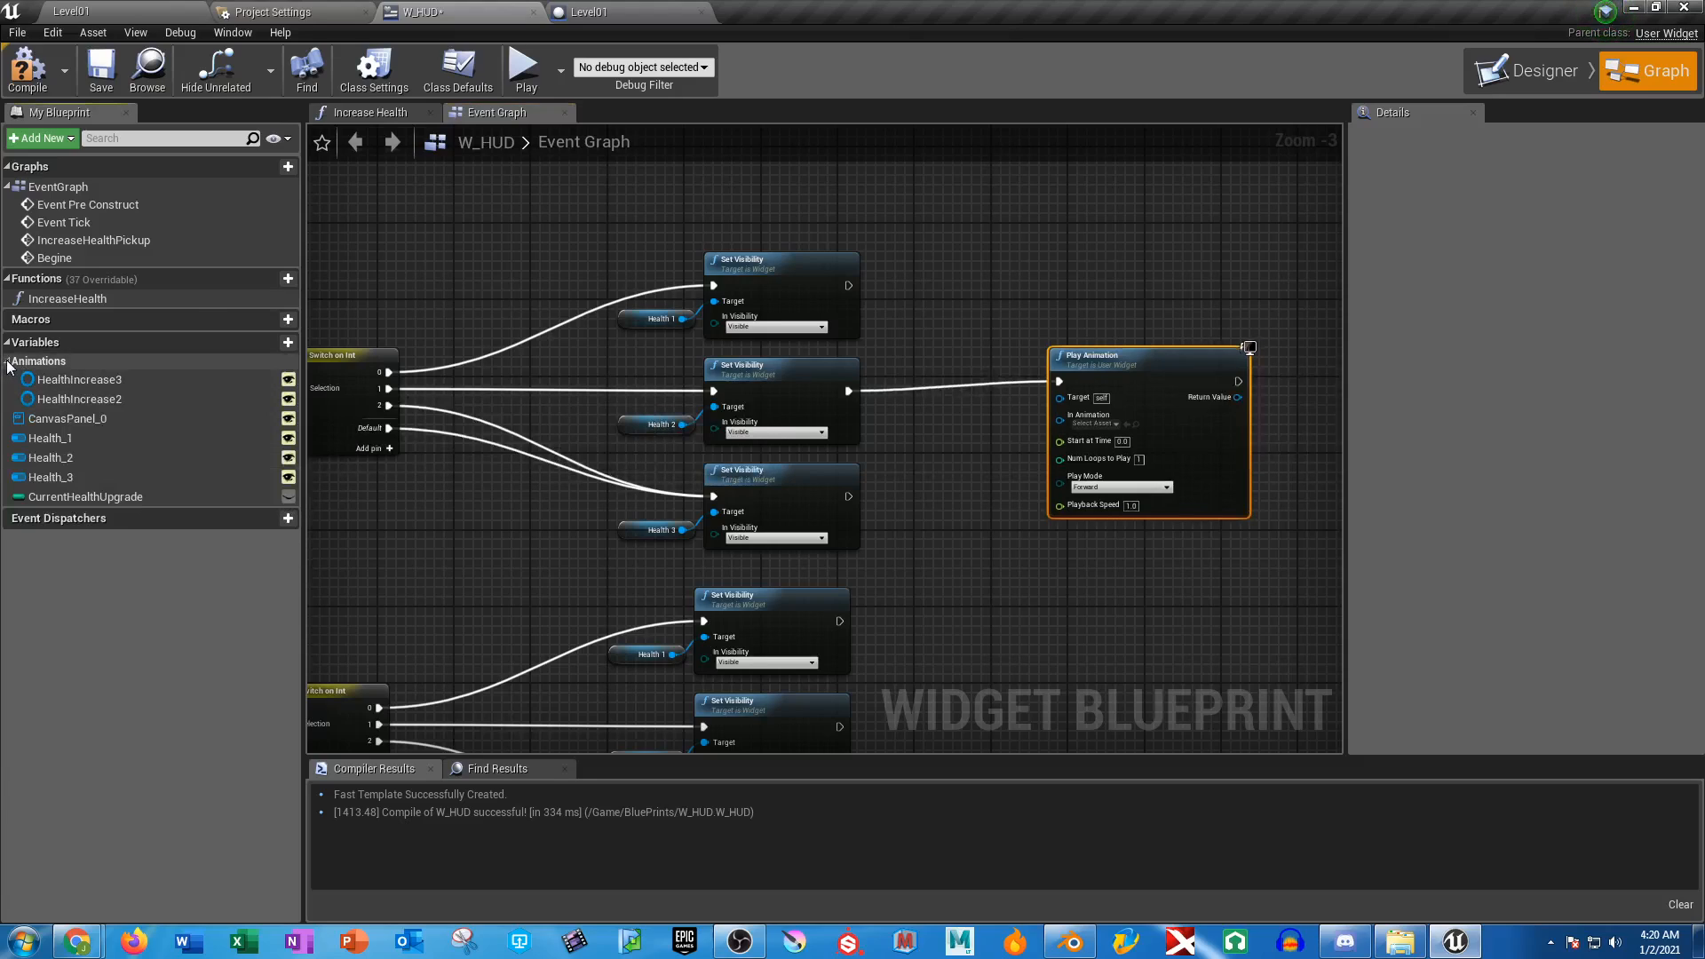
drag(73, 401, 1062, 419)
click(1121, 368)
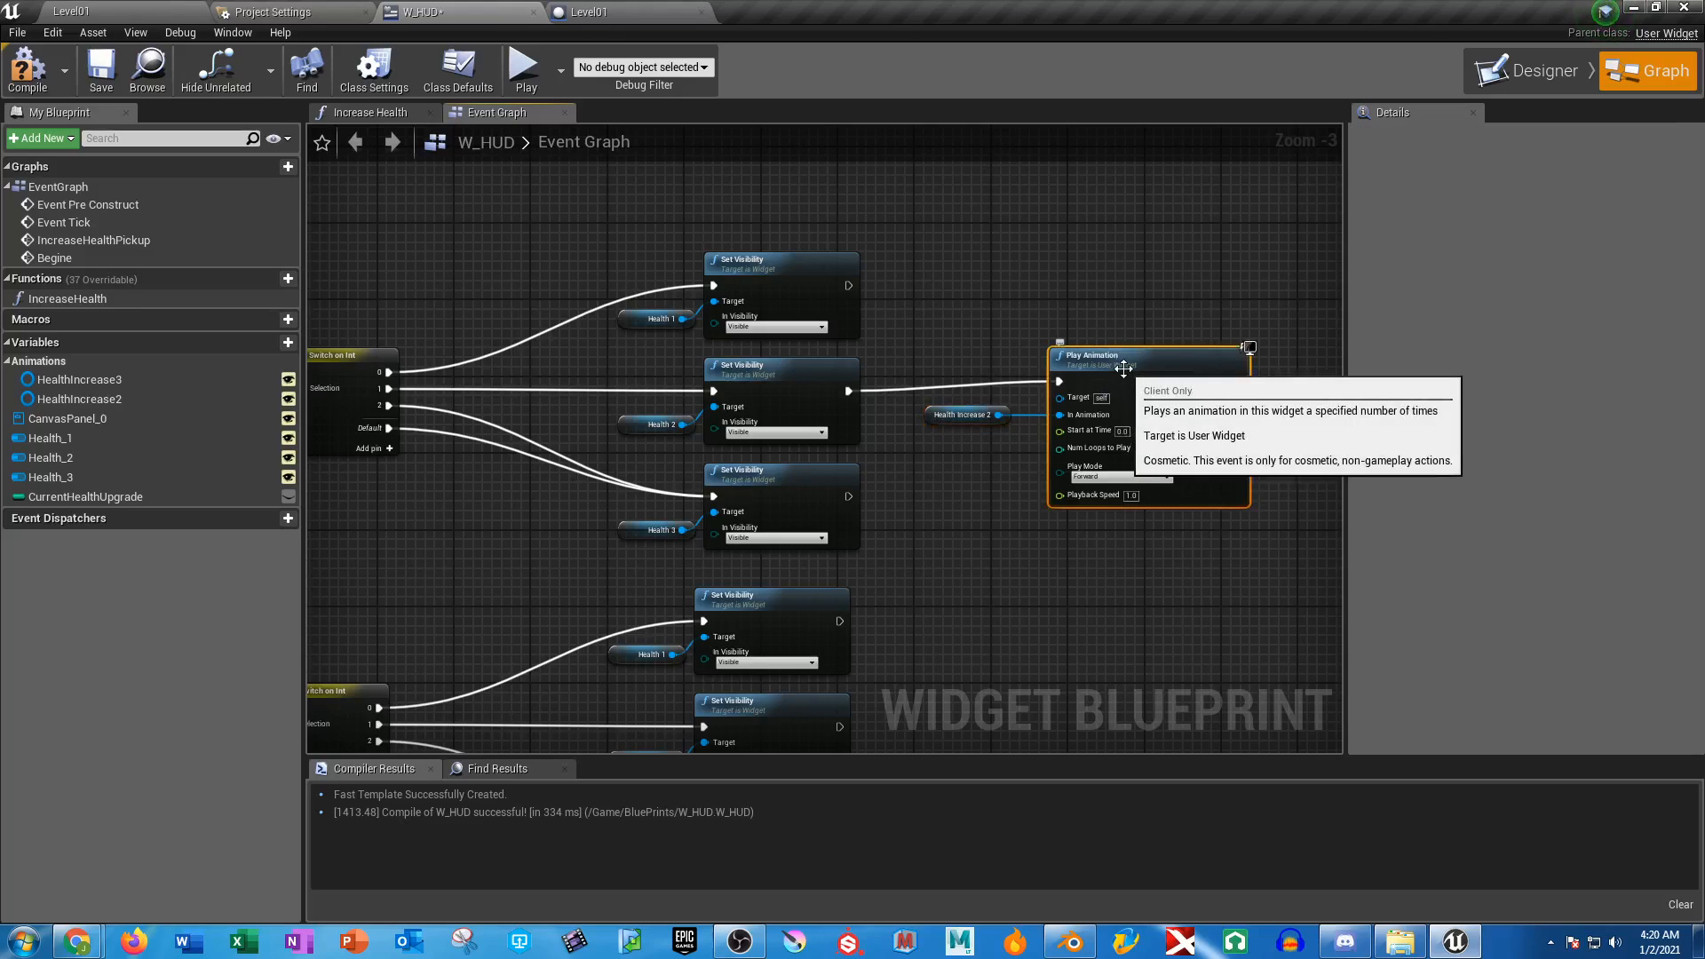
Duplicate the Play Animation node, run it after the upper chain's Health 3 Set Visibility node, and feed HealthIncrease3 into its In Animation input
key(ctrl+c)
key(ctrl+v)
drag(1203, 378, 1132, 537)
drag(848, 496, 1057, 554)
click(177, 380)
mouse_move(189, 399)
mouse_down()
mouse_move(899, 594)
mouse_move(1058, 572)
mouse_up()
drag(971, 607, 1059, 587)
drag(908, 610, 975, 593)
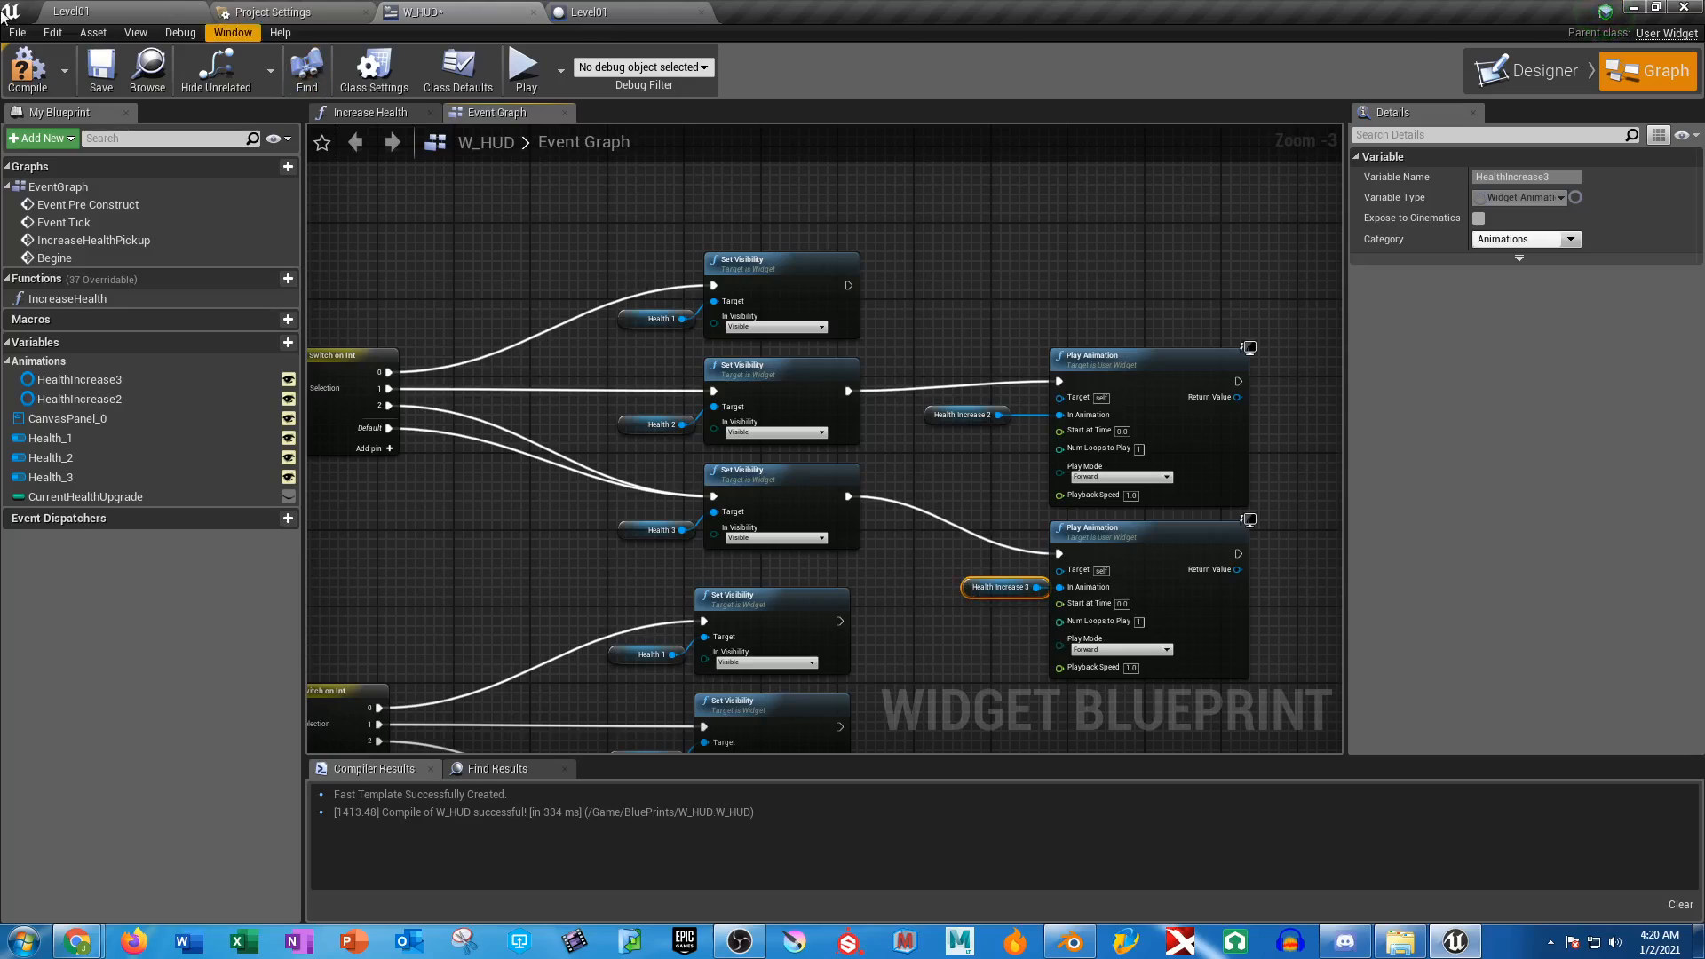
Compile and save W_HUD, and test the health bar upgrades in a game preview
click(14, 76)
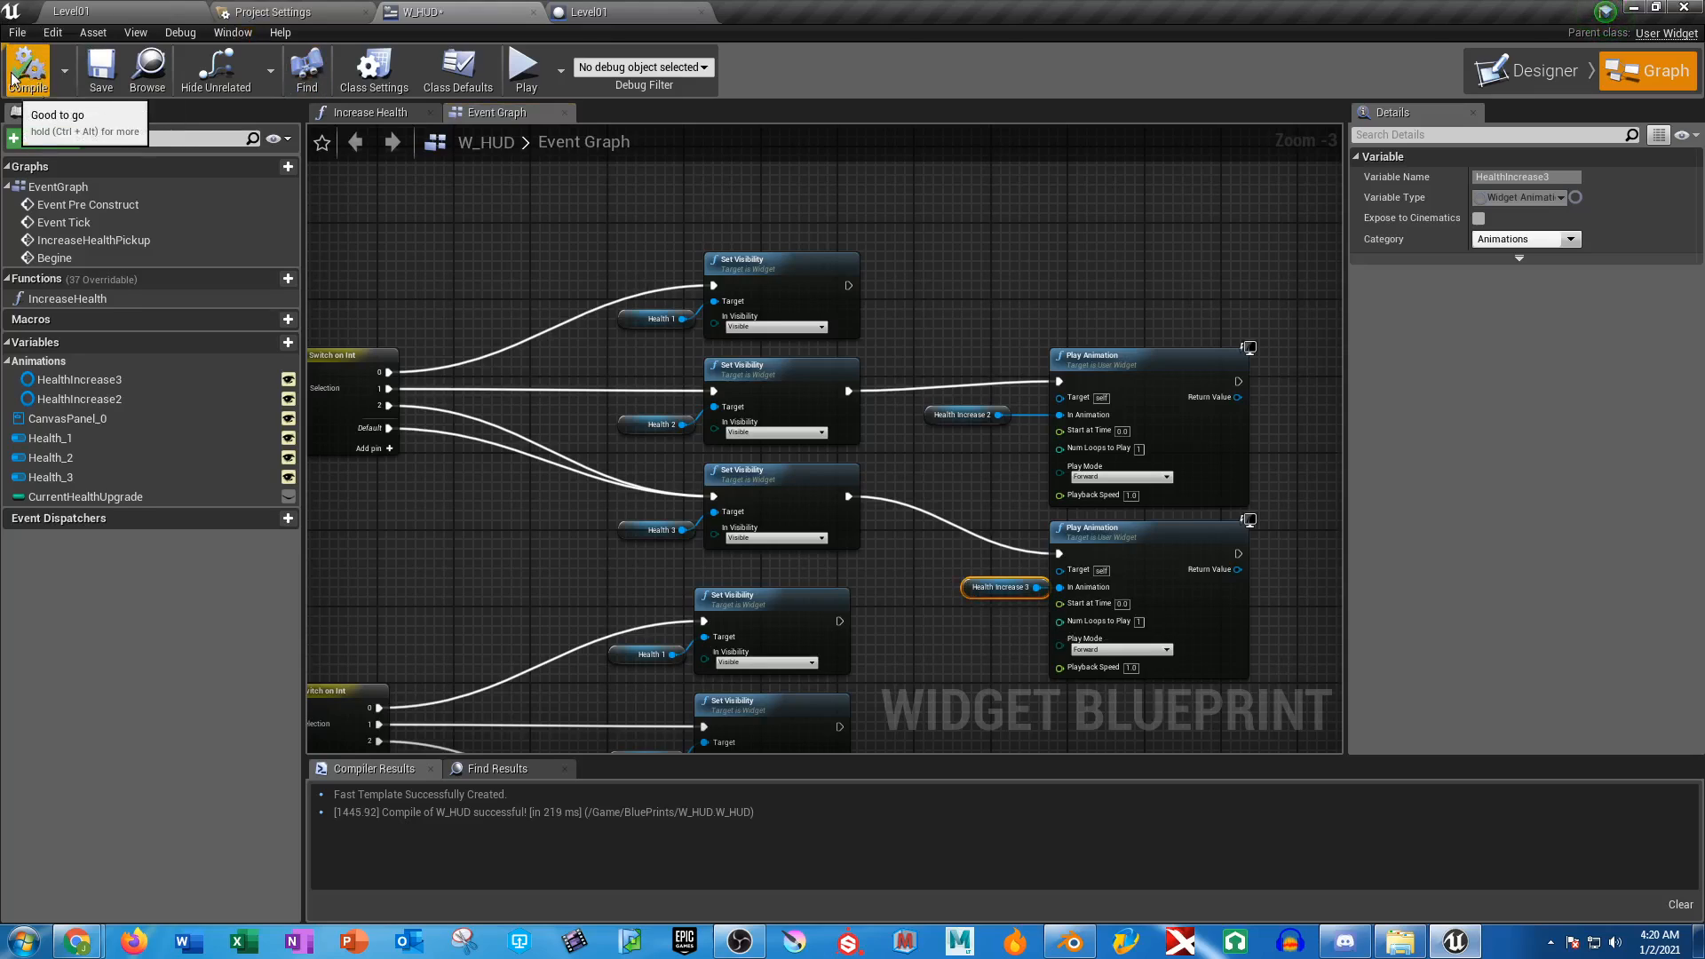
click(95, 74)
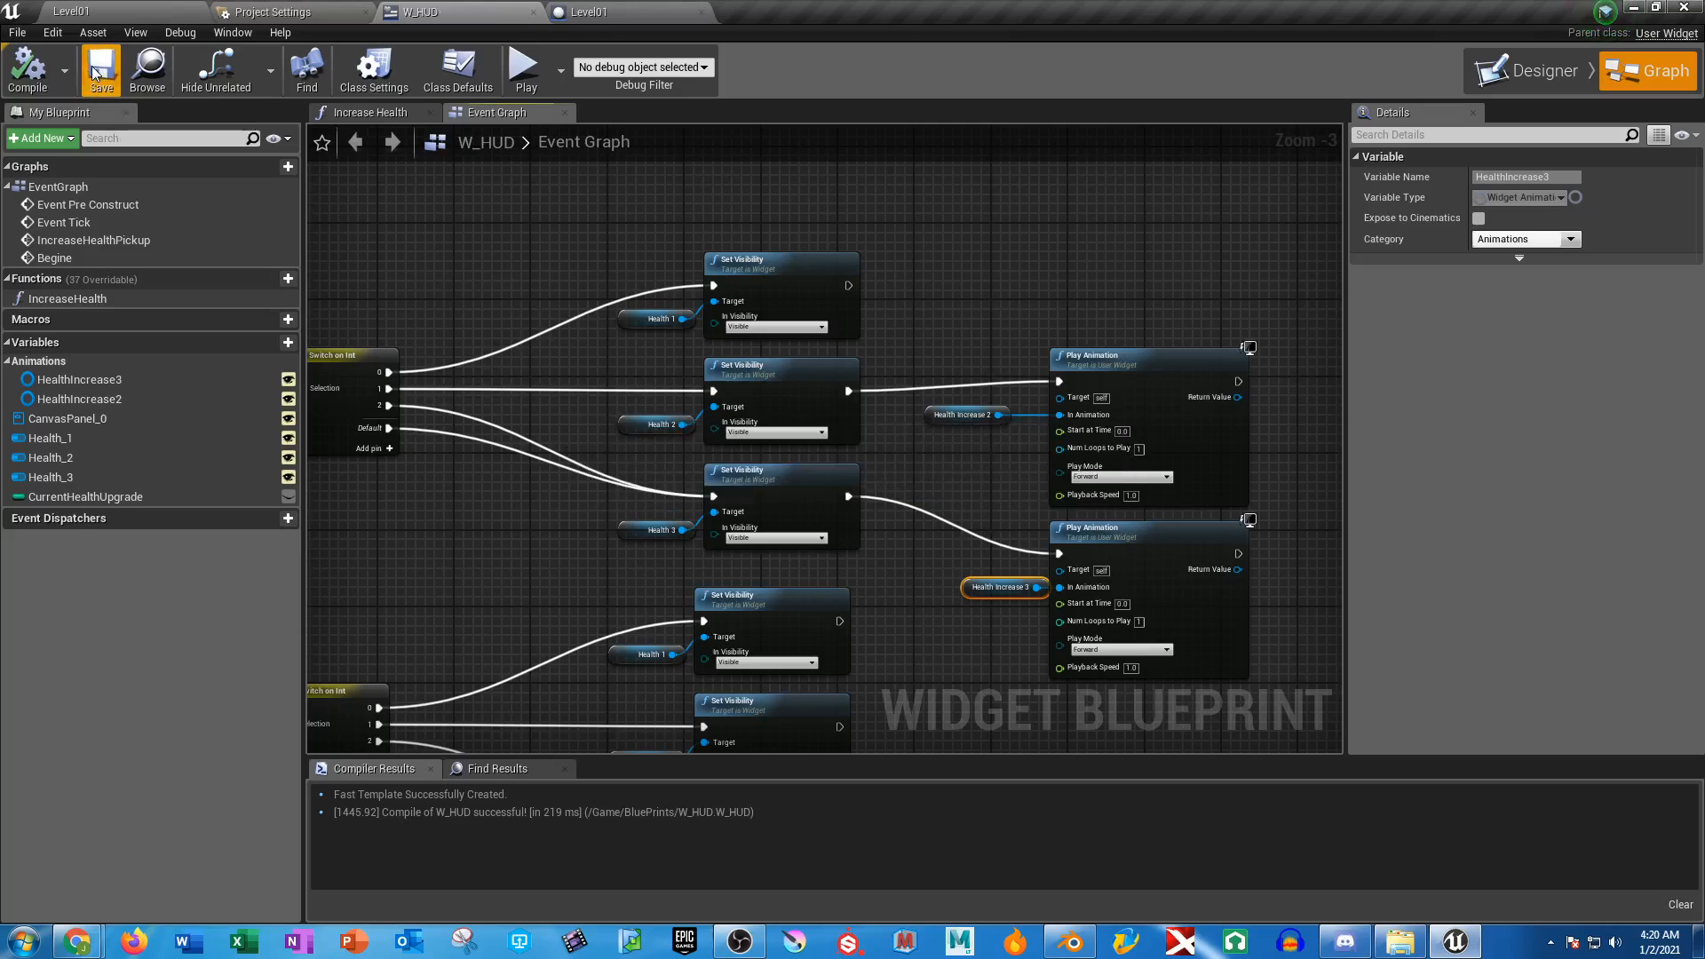
click(523, 67)
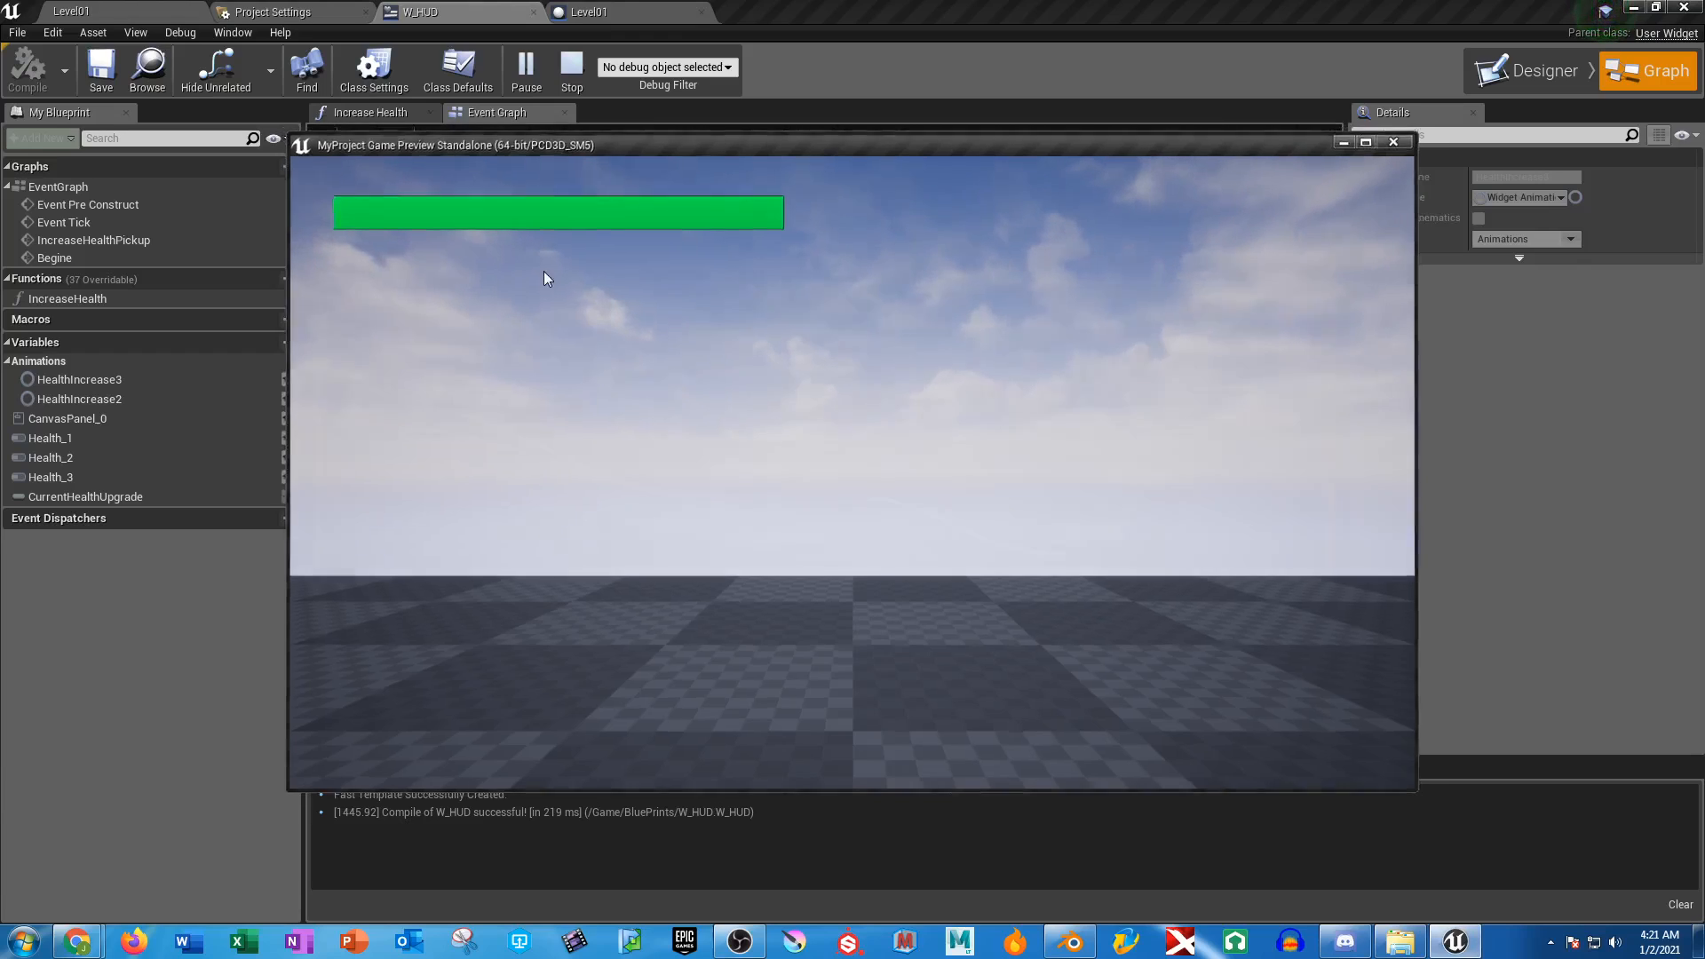
key(Escape)
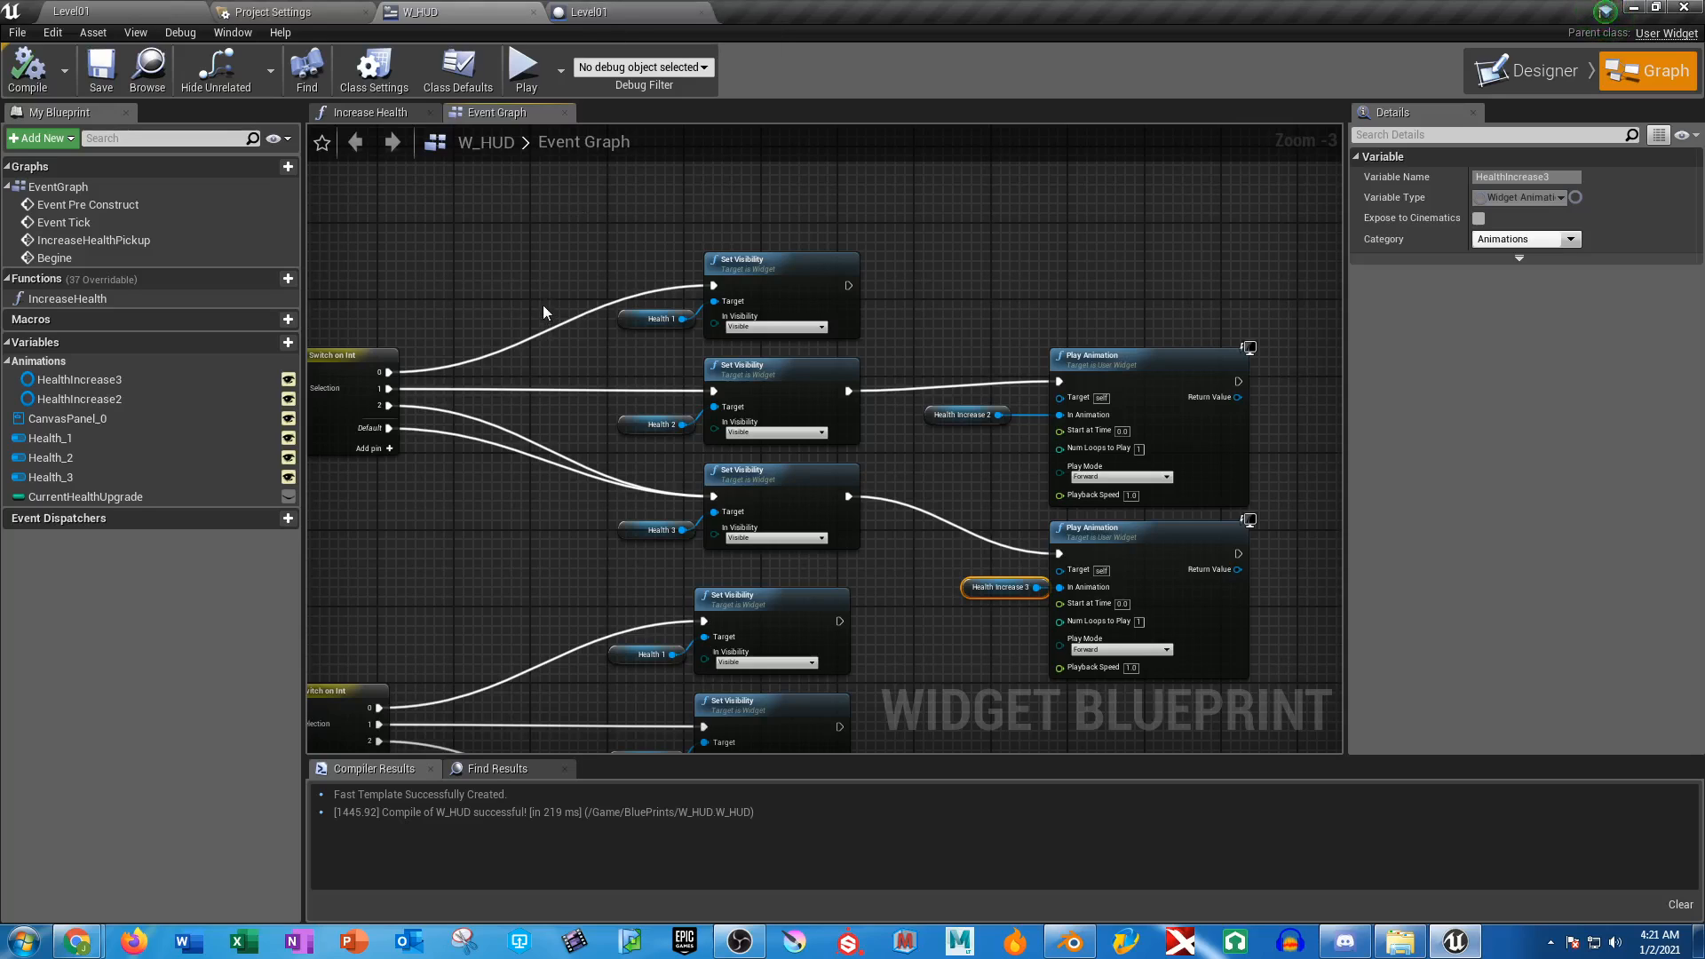
Examine the Level01 blueprint, following the L key event to the Increase Health Pickup call
scroll(543, 310, down, 3)
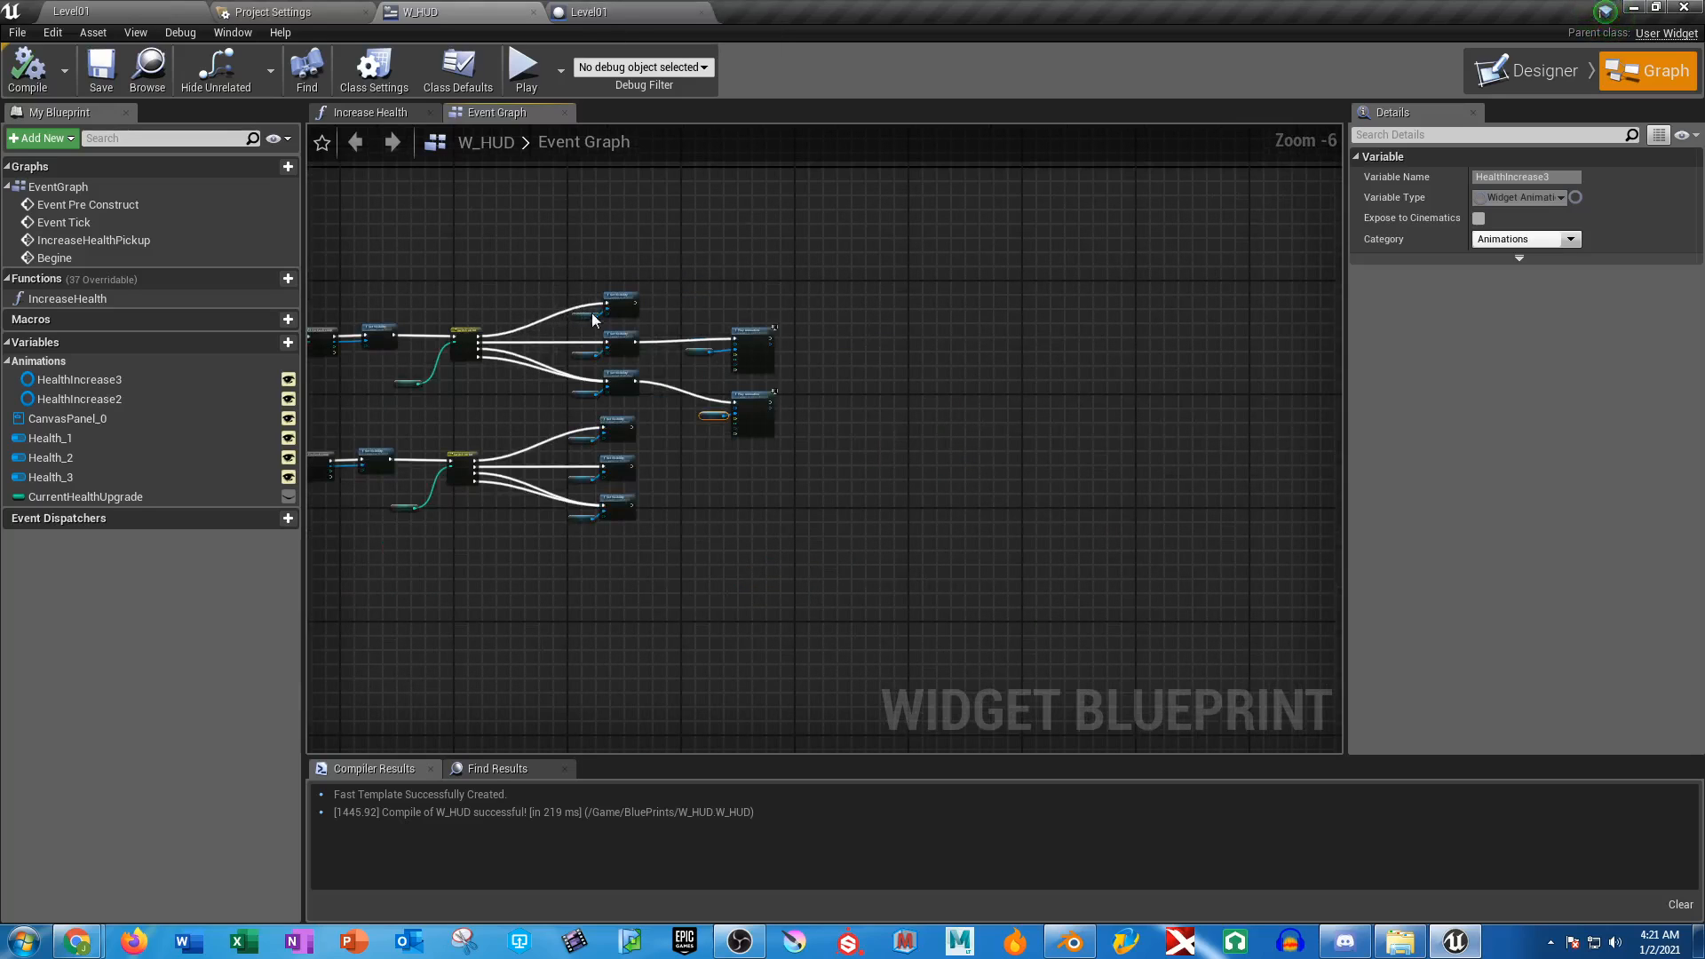
right_drag(686, 302, 994, 331)
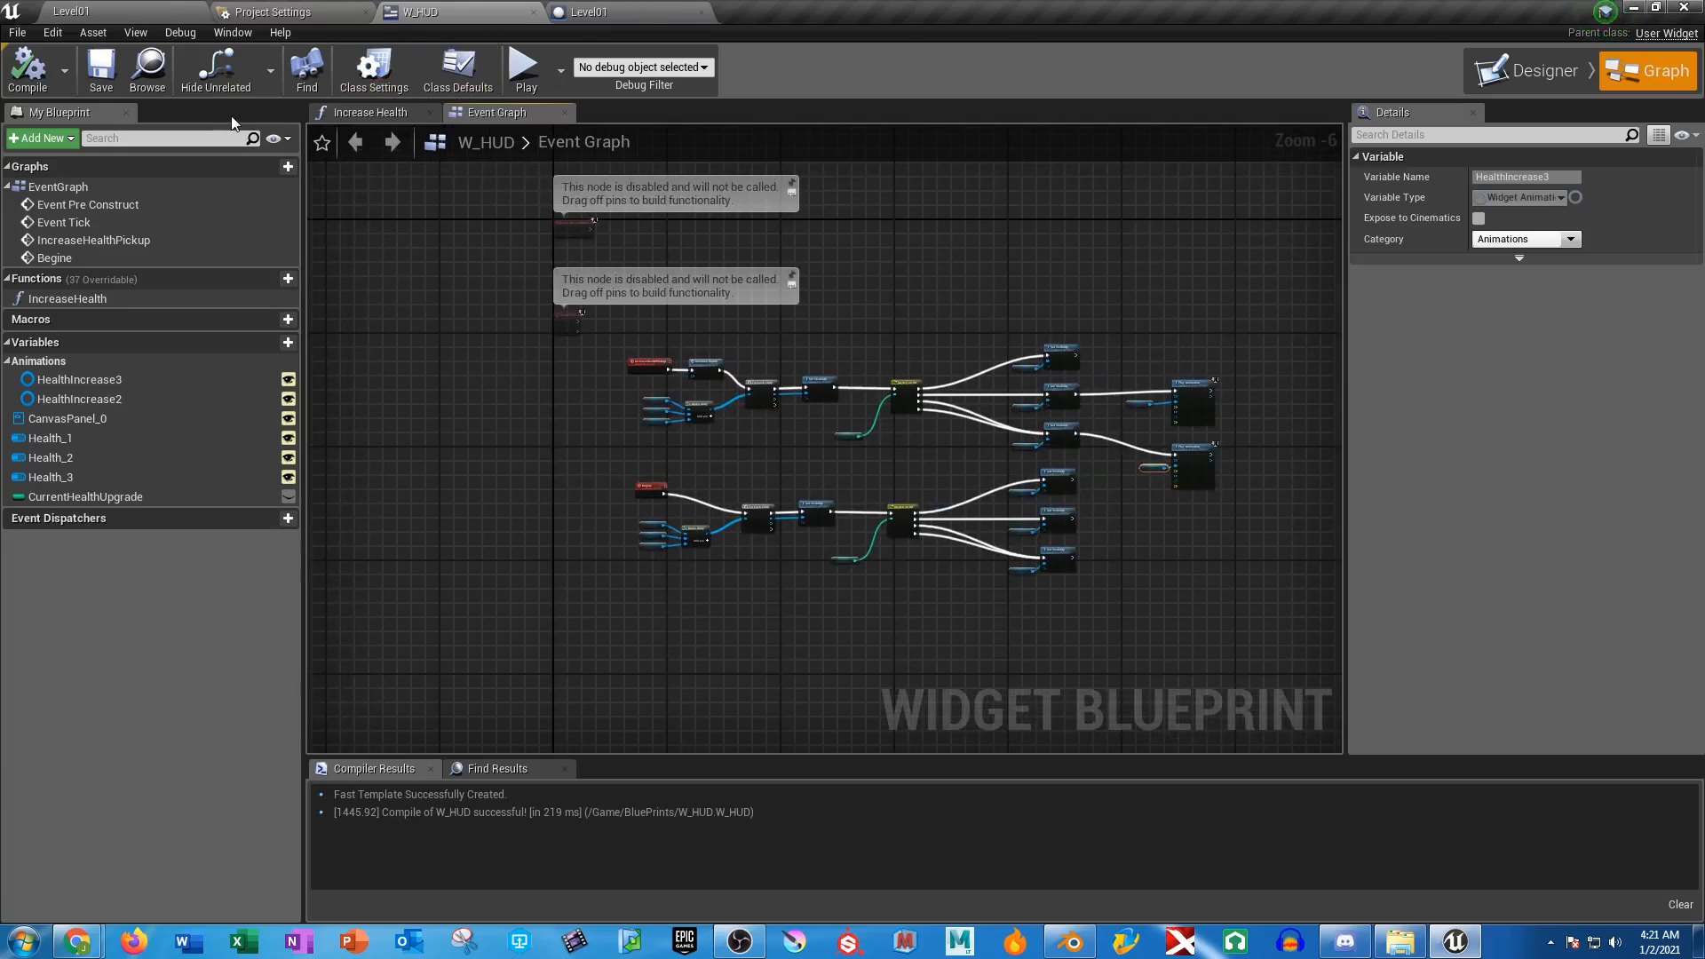
click(645, 16)
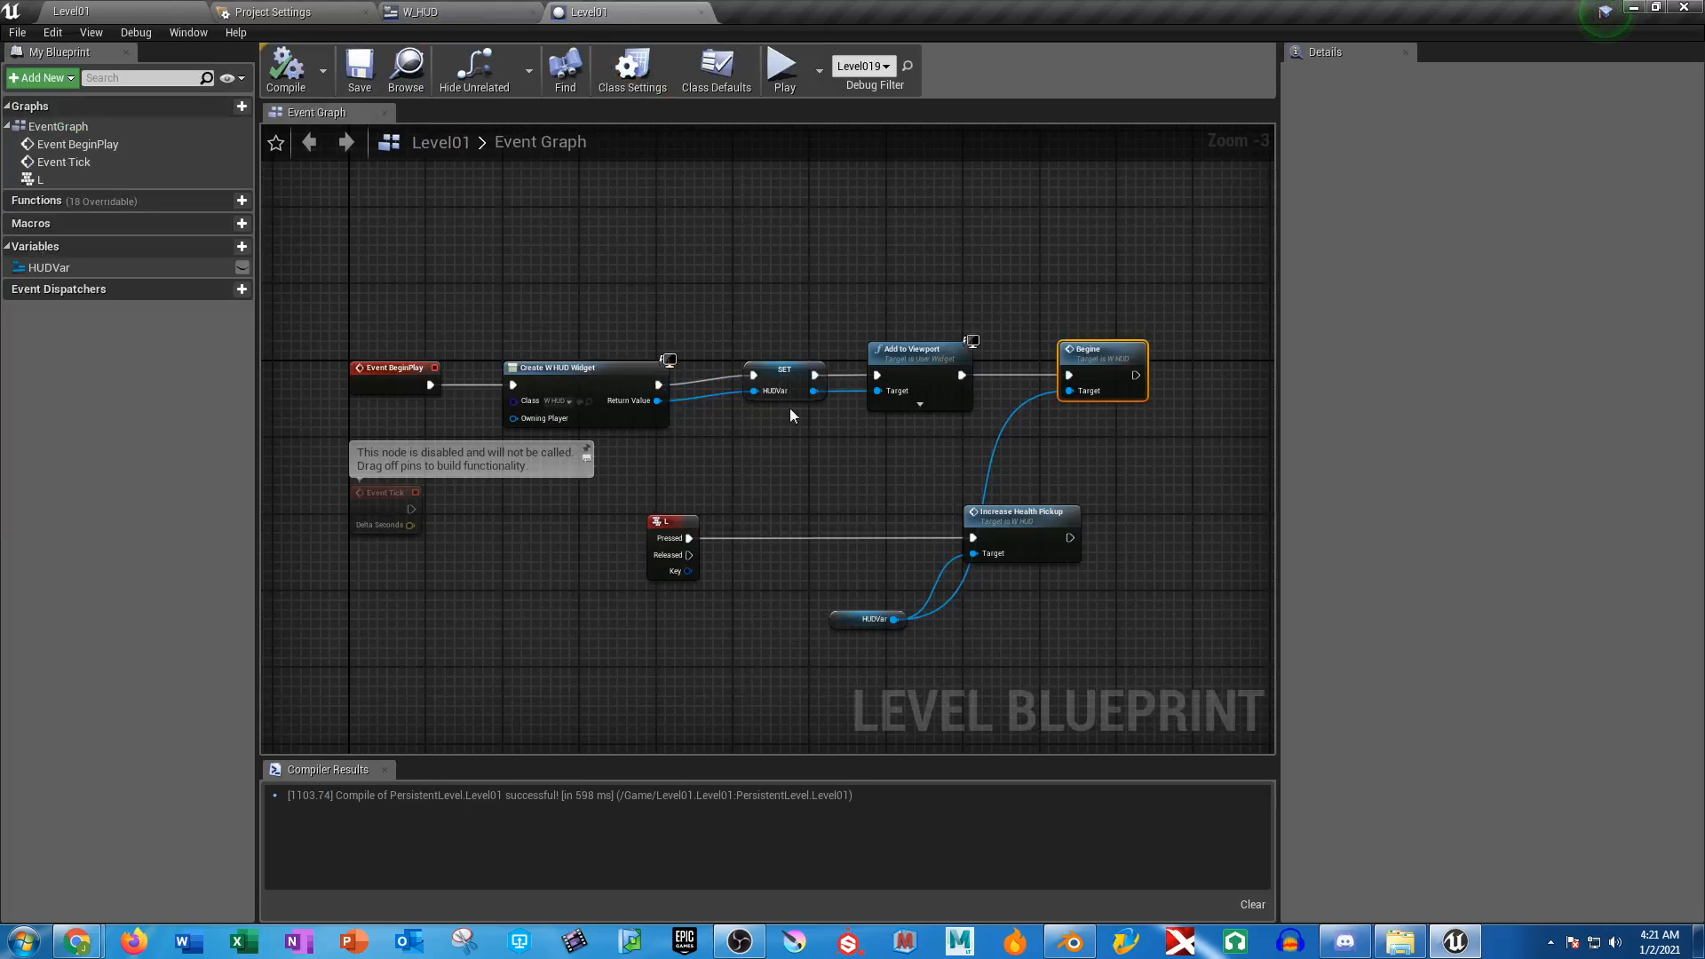
right_drag(785, 449, 549, 368)
scroll(547, 373, up, 3)
right_drag(634, 440, 795, 350)
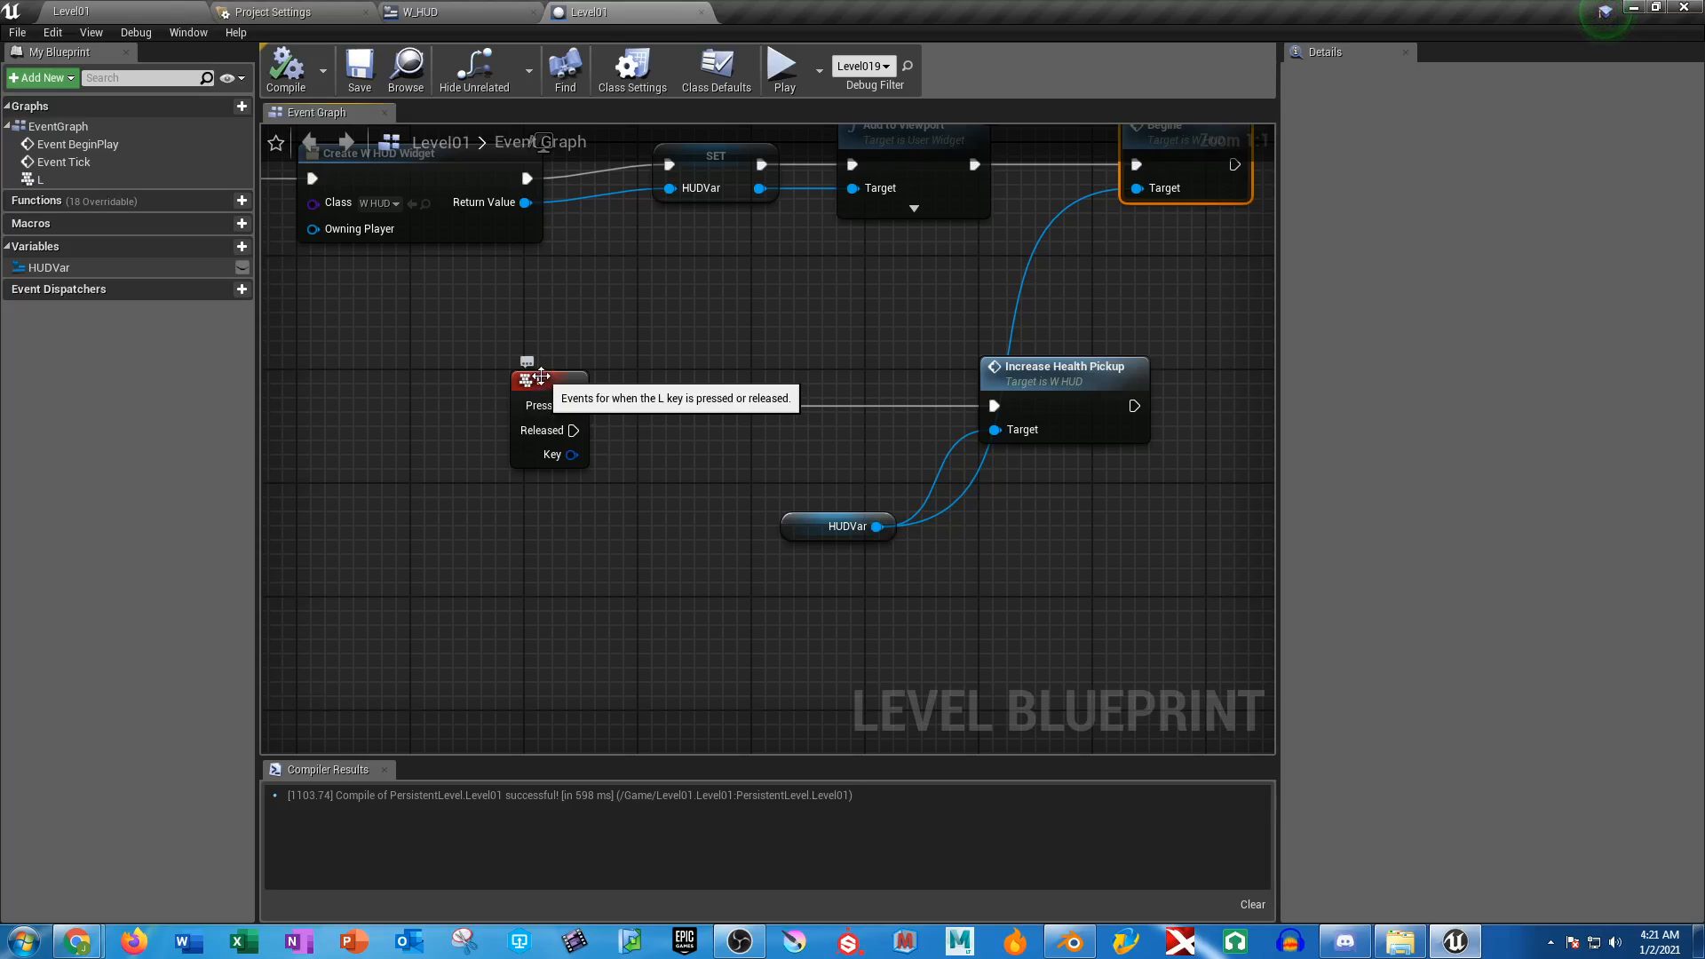
right_drag(967, 399, 626, 409)
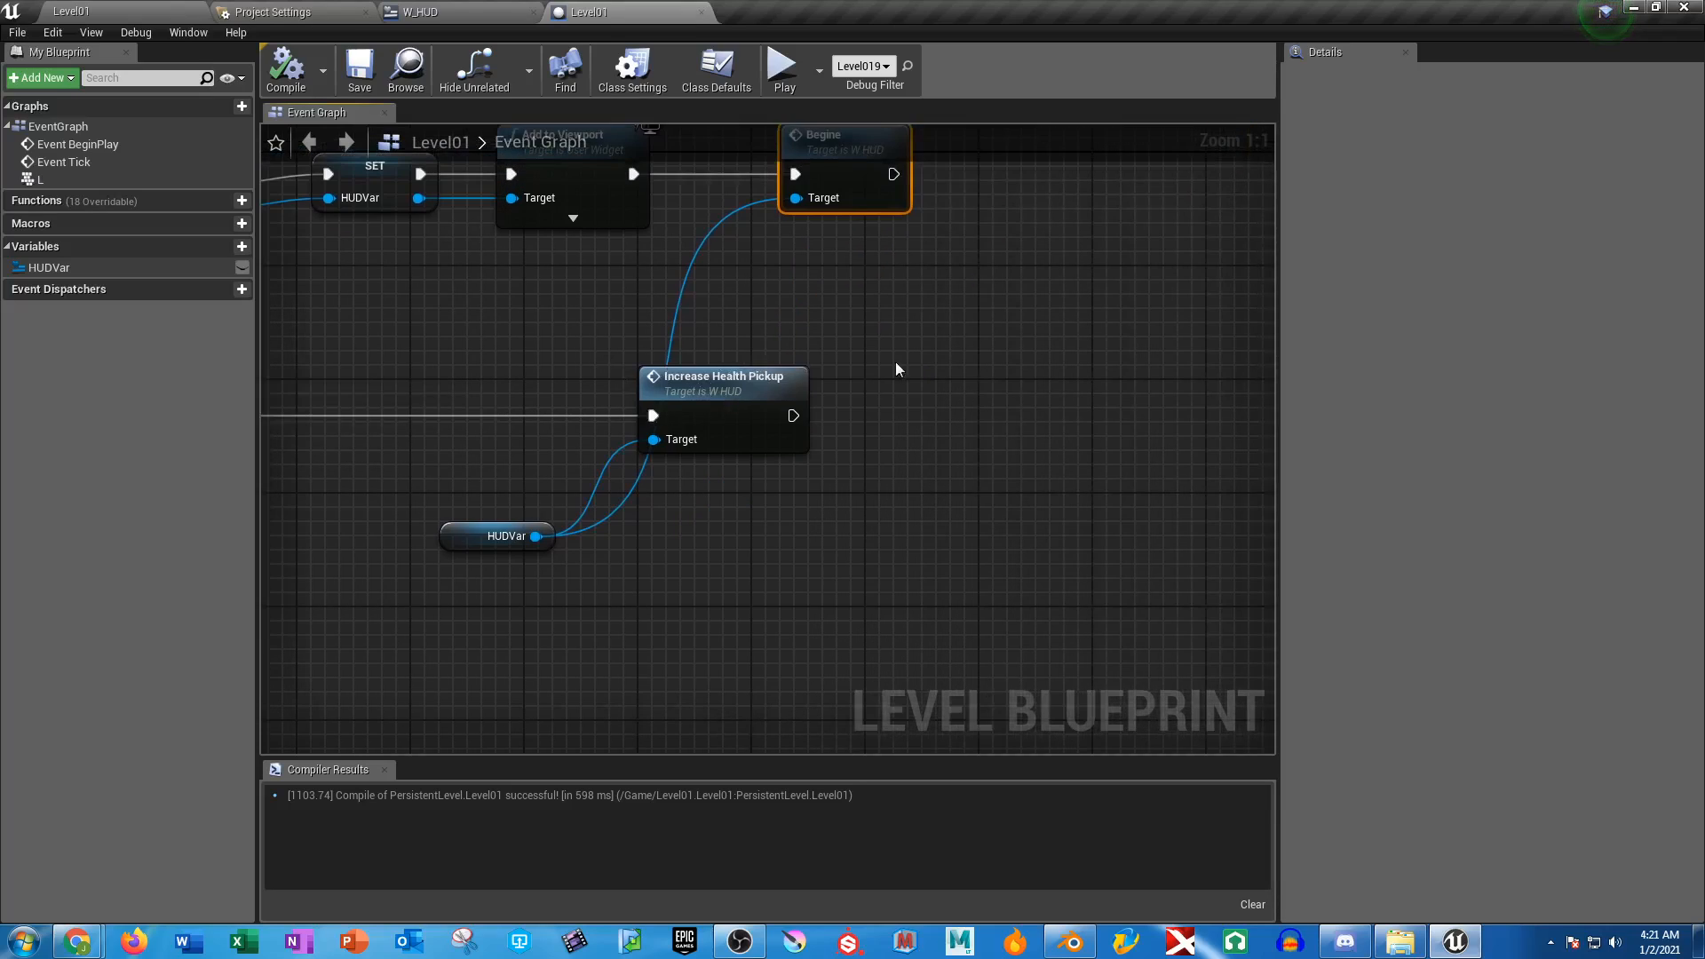
drag(793, 416, 946, 432)
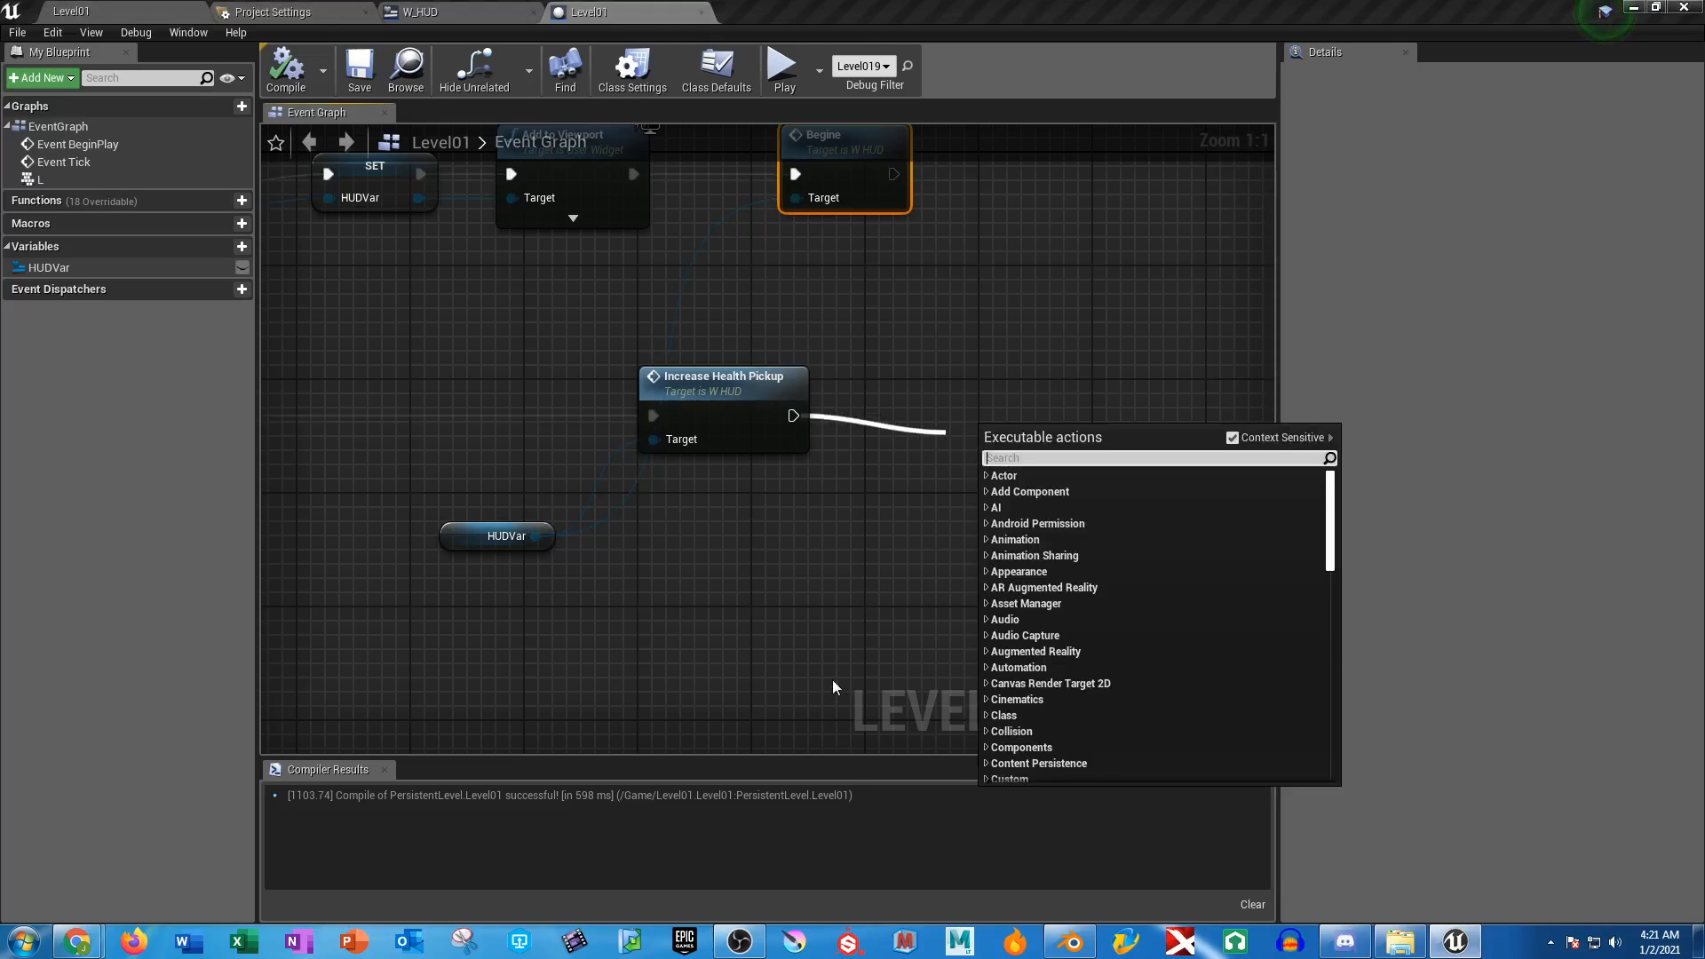
click(824, 582)
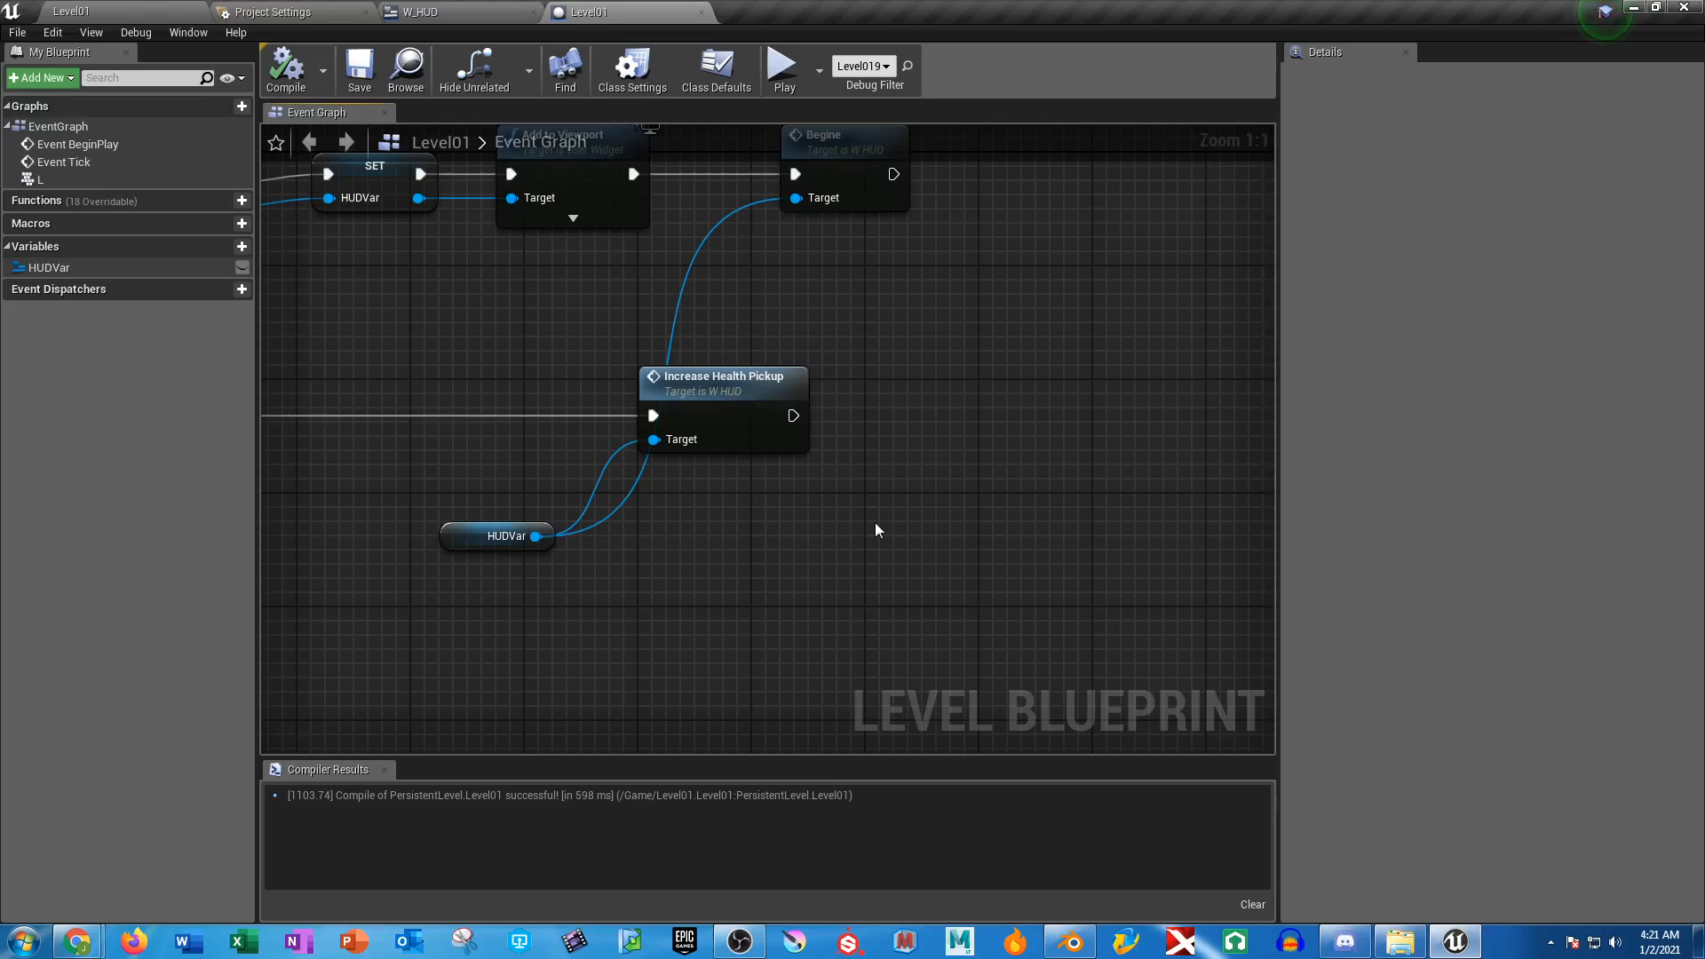
Review W_HUD's two visibility-switching chains alongside the Level01 blueprint that calls them
click(475, 11)
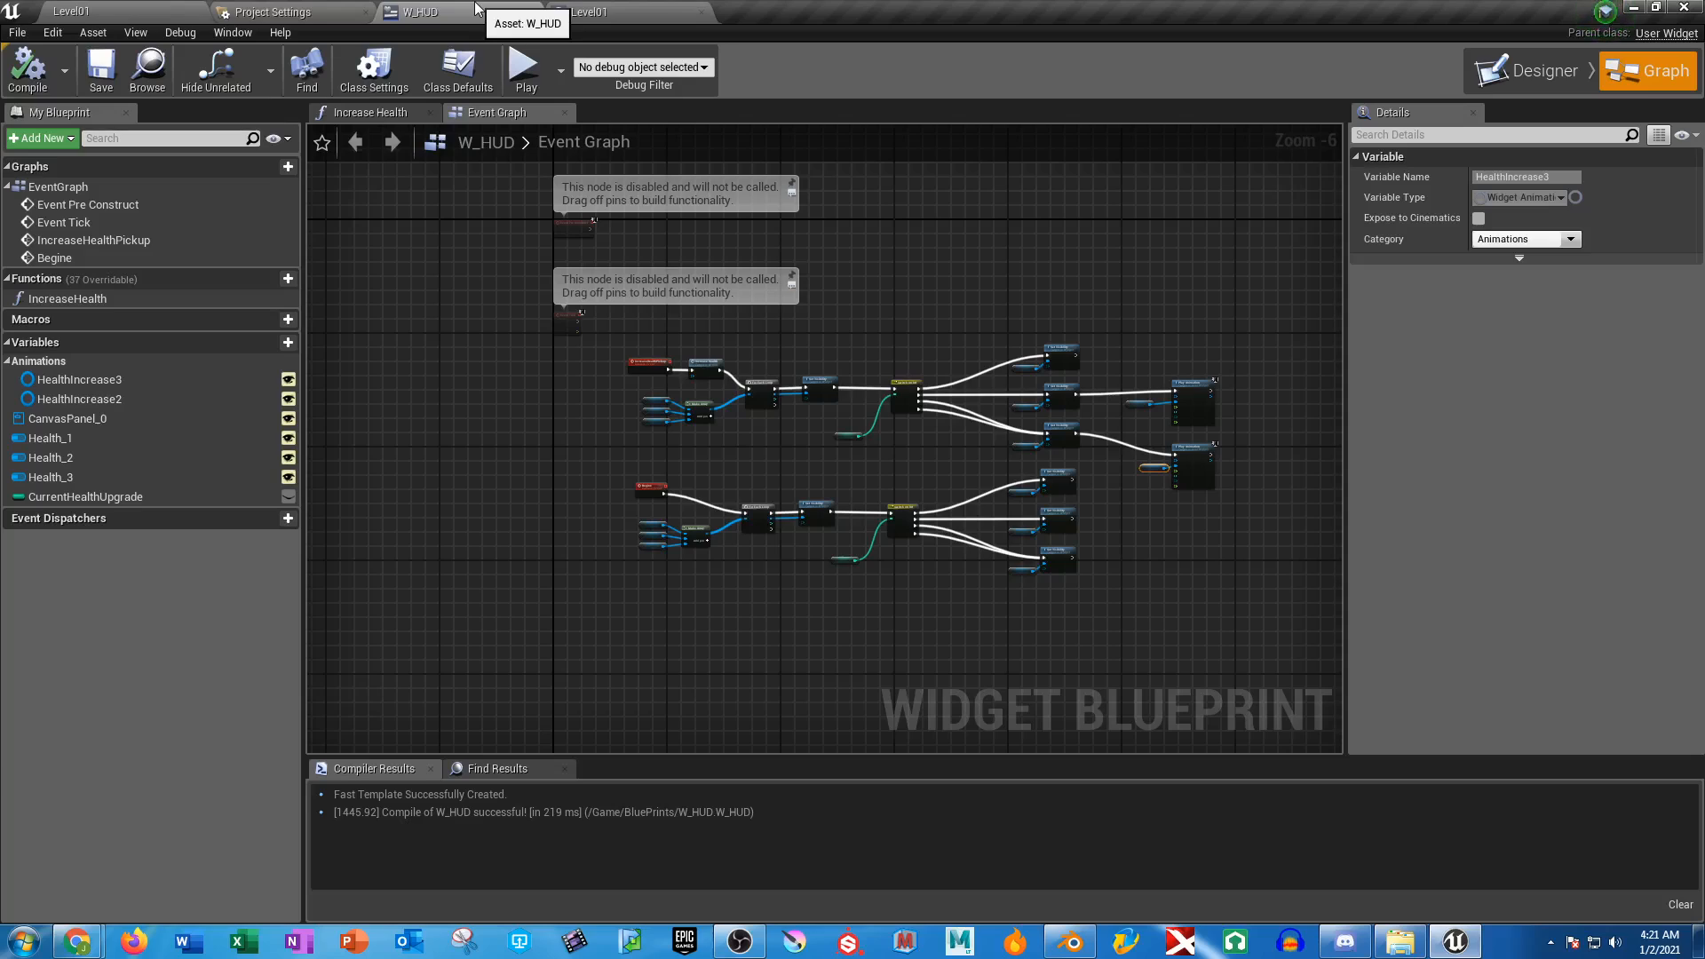
right_drag(913, 479, 719, 435)
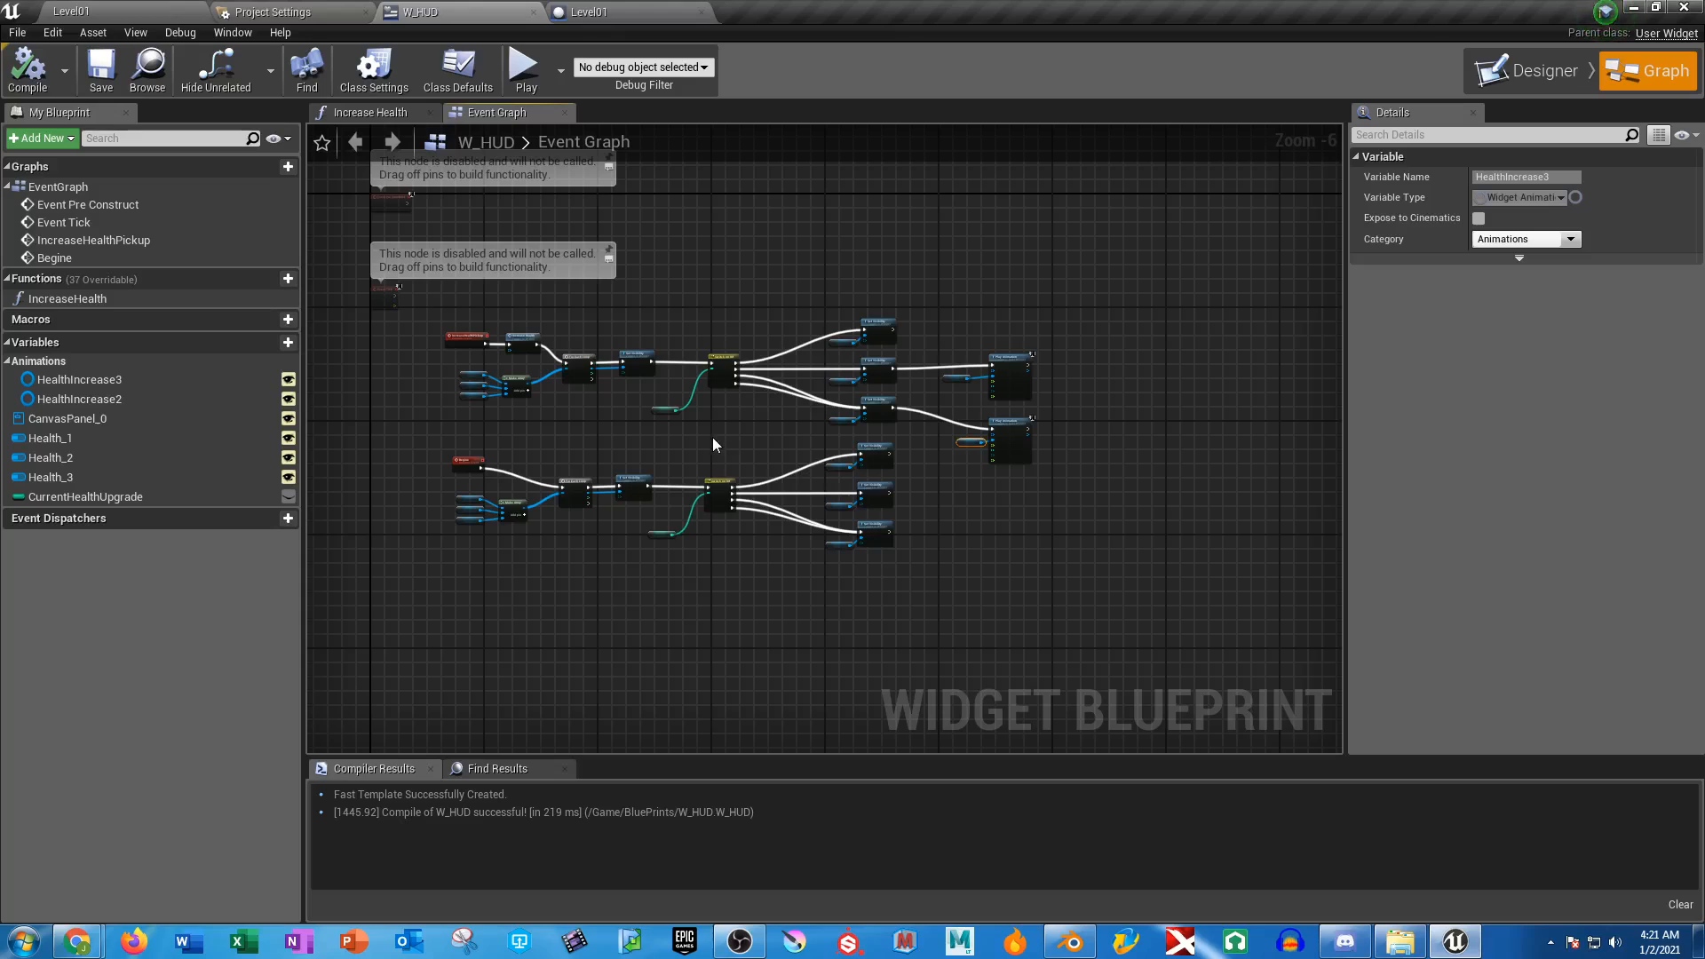
click(586, 10)
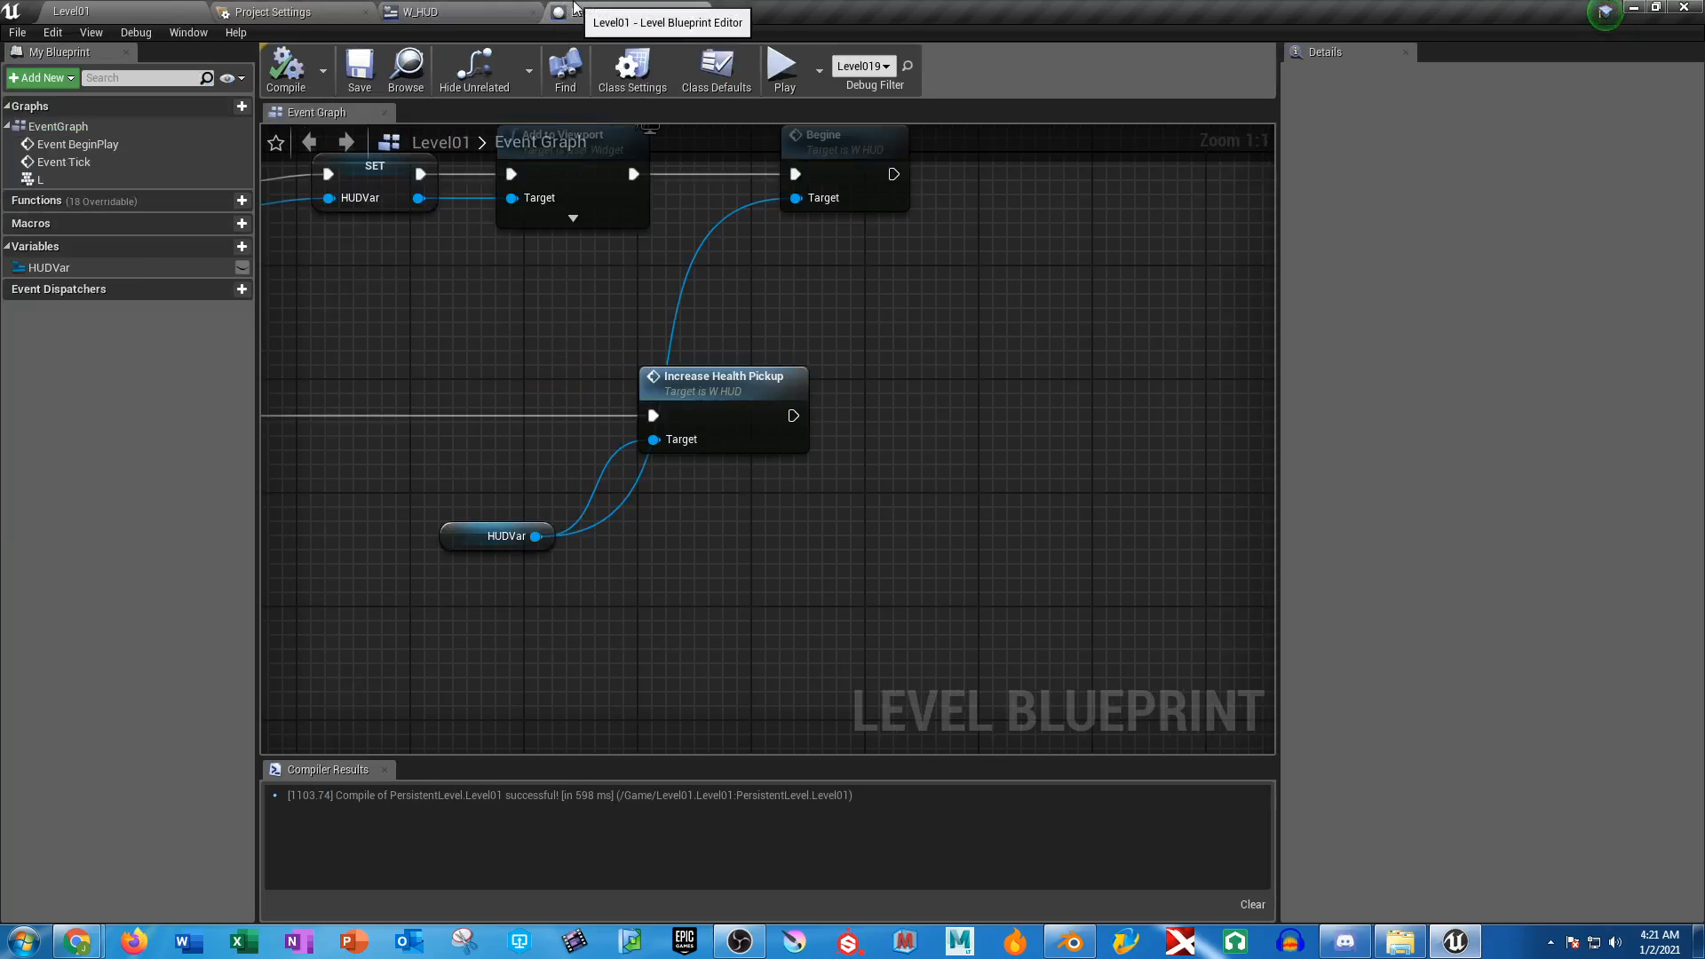
click(498, 11)
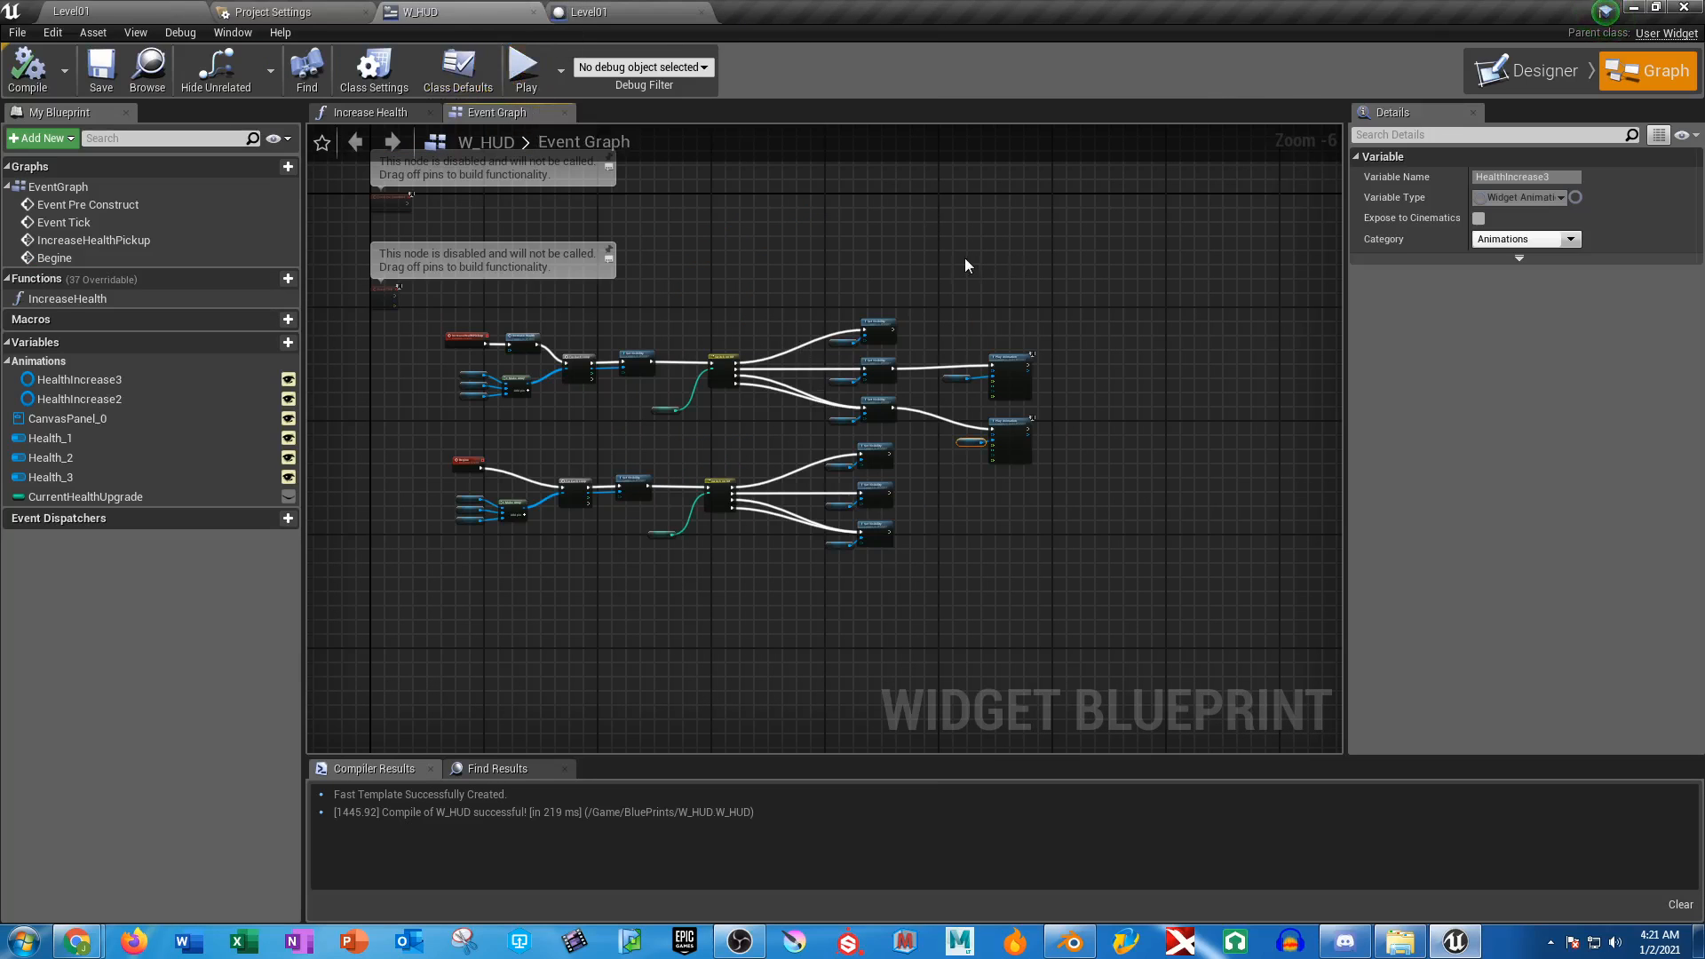
scroll(962, 262, up, 2)
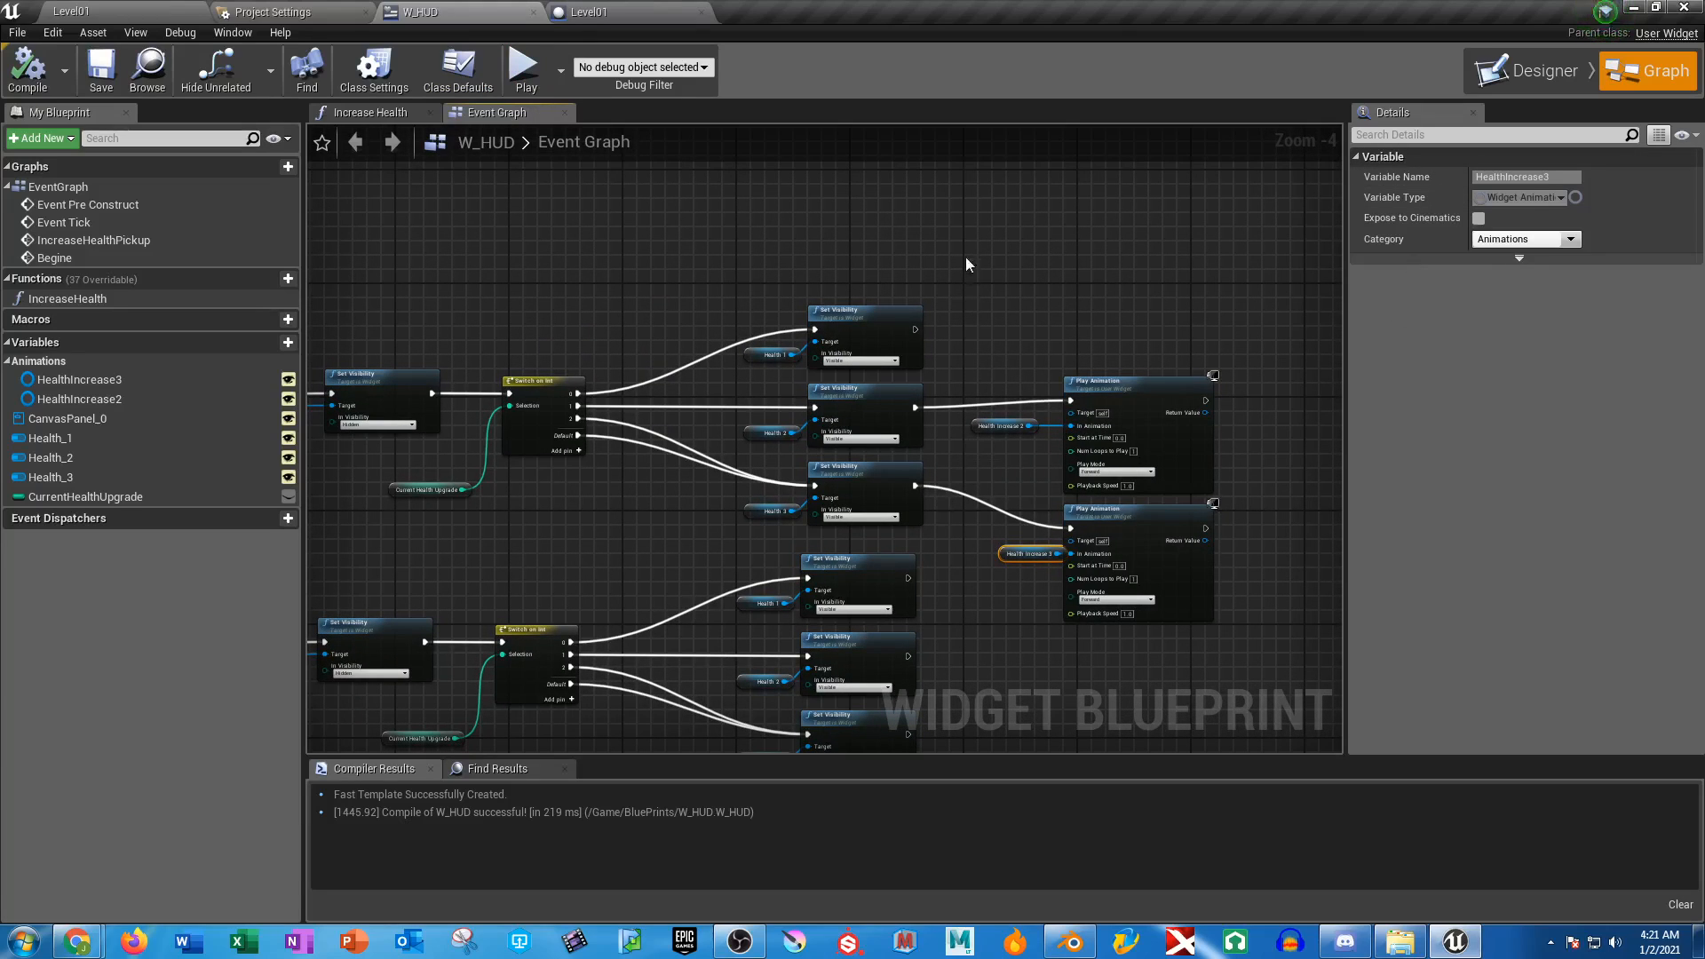
right_drag(966, 258, 1062, 164)
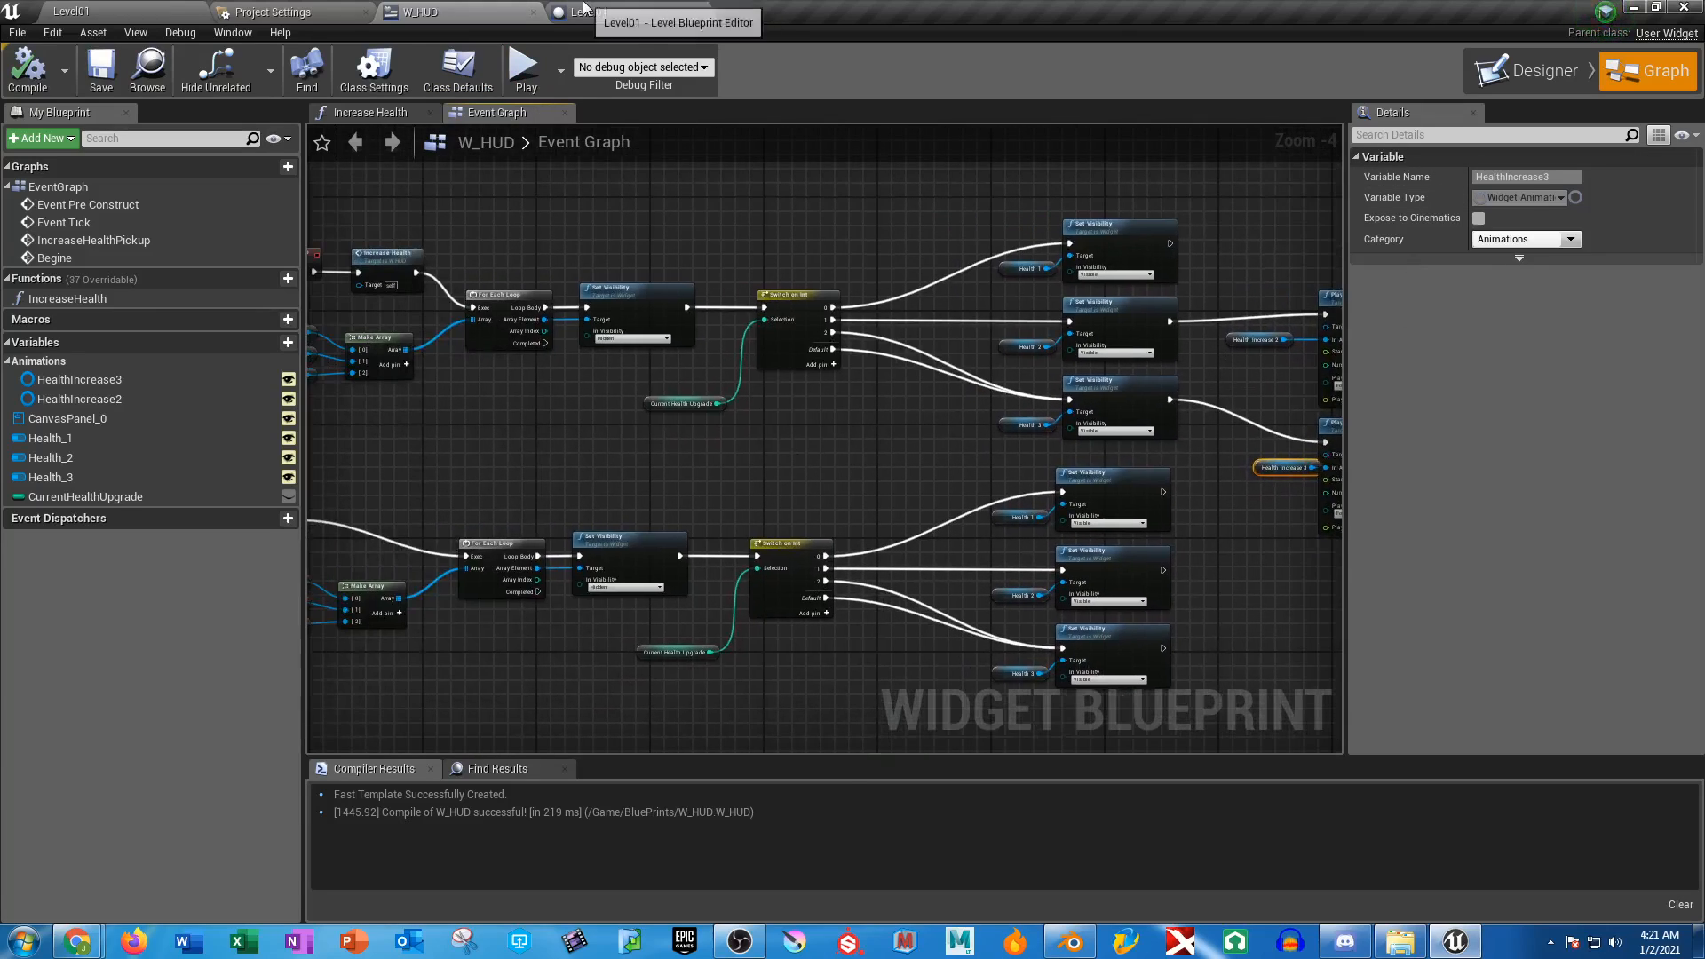
click(585, 11)
click(444, 11)
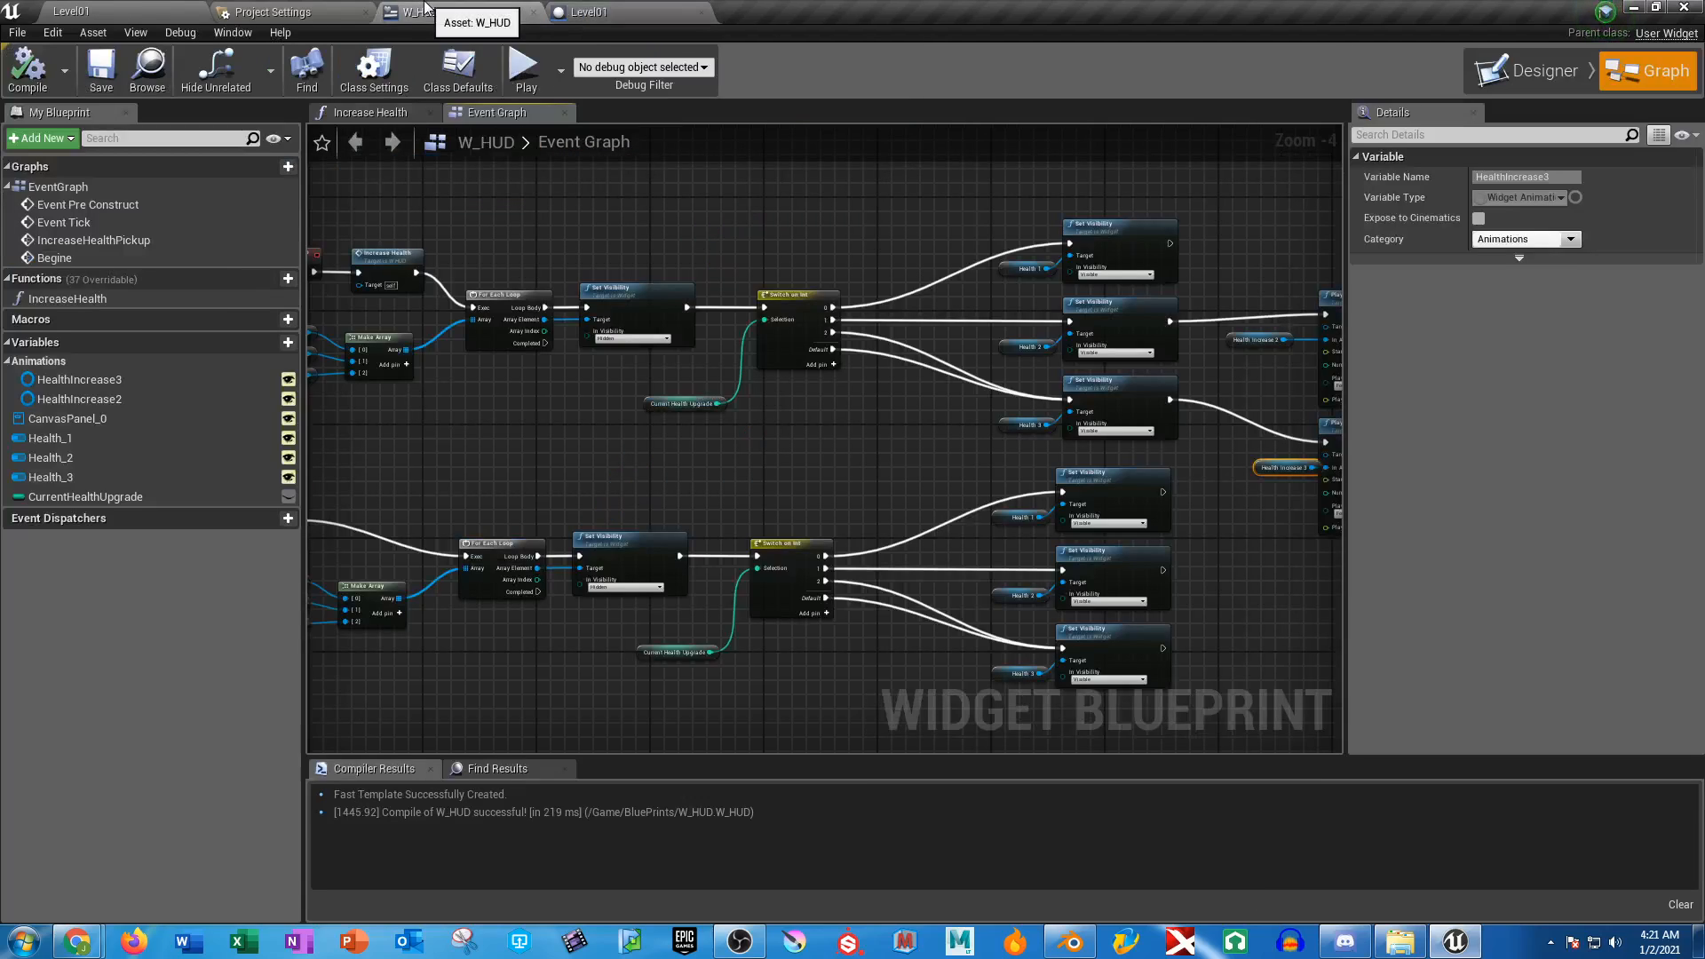
In the widget's designer, add a progress bar below the health bar, spread its anchors to the health bar's width, and shrink it to a small block
click(1534, 71)
click(62, 527)
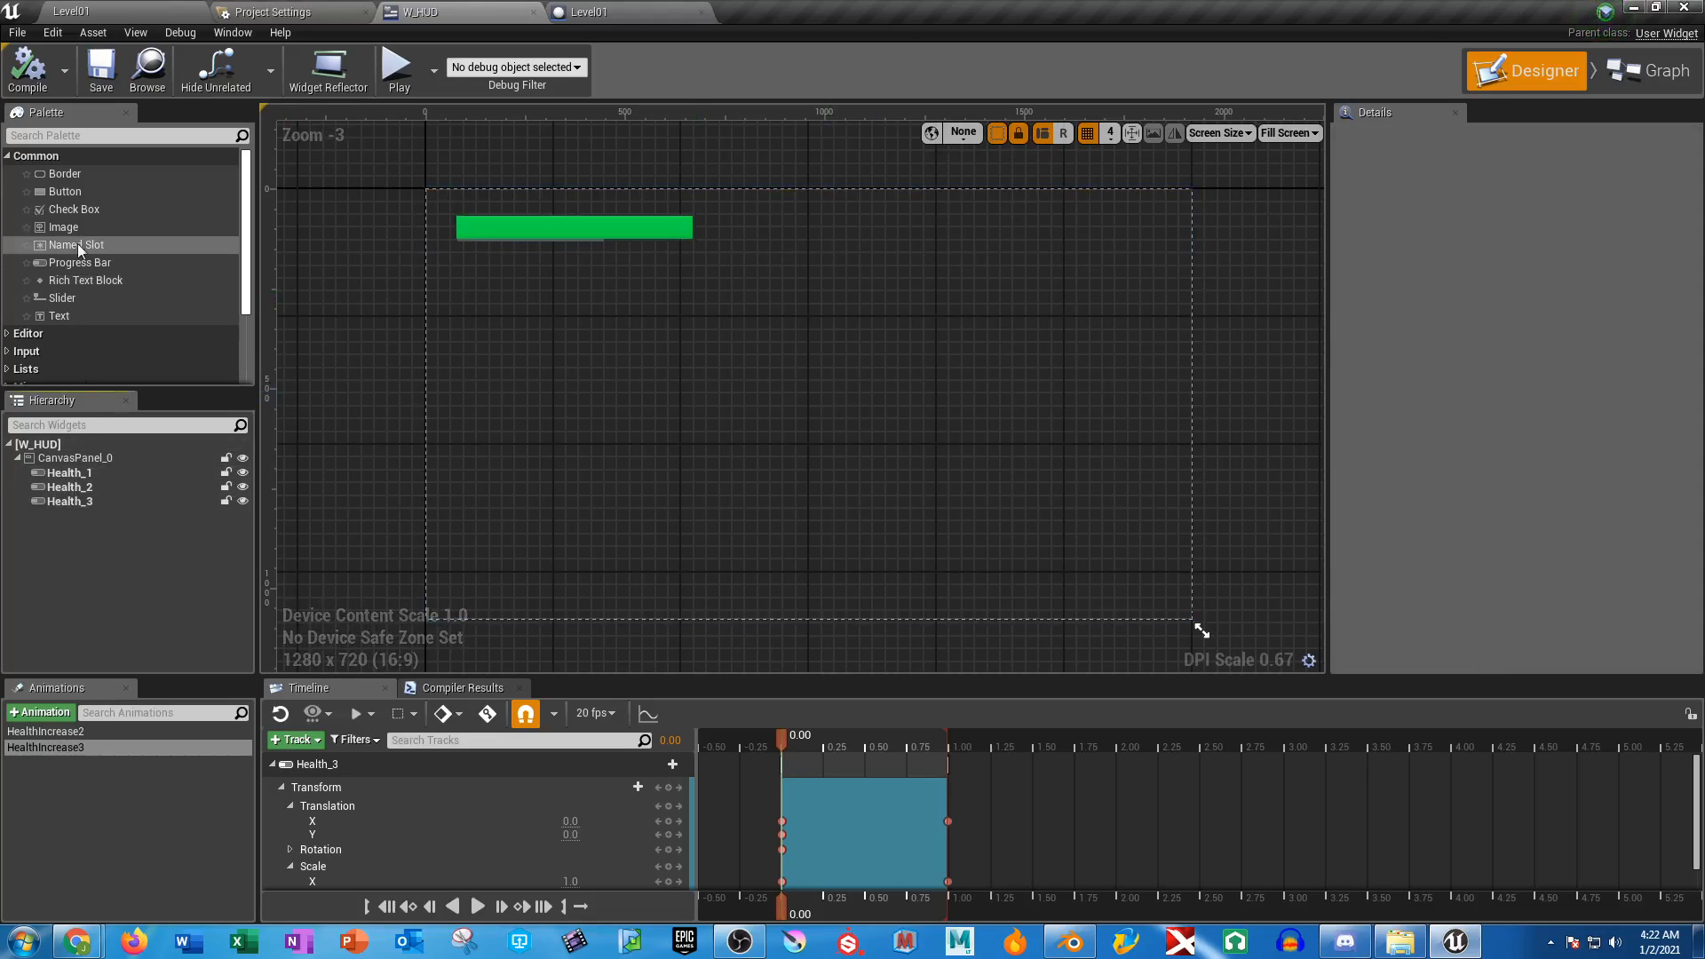
drag(78, 265, 721, 331)
ctrl+drag(429, 174, 467, 273)
drag(693, 298, 497, 300)
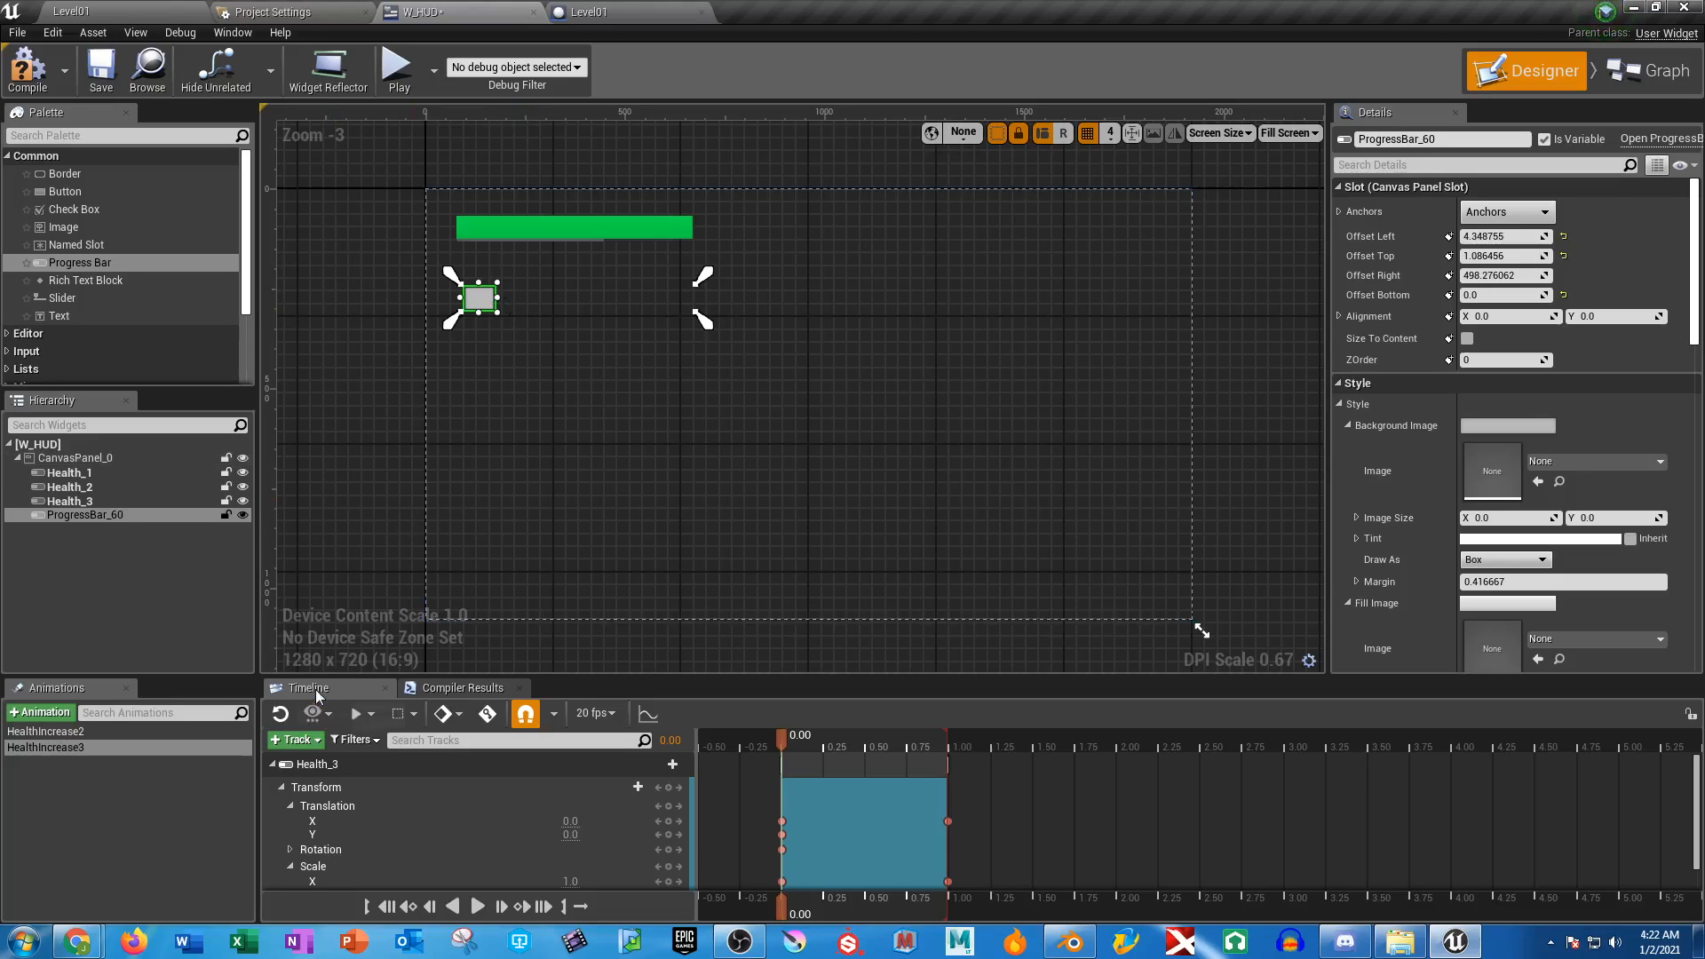
click(65, 734)
click(64, 747)
click(67, 731)
click(65, 744)
click(63, 788)
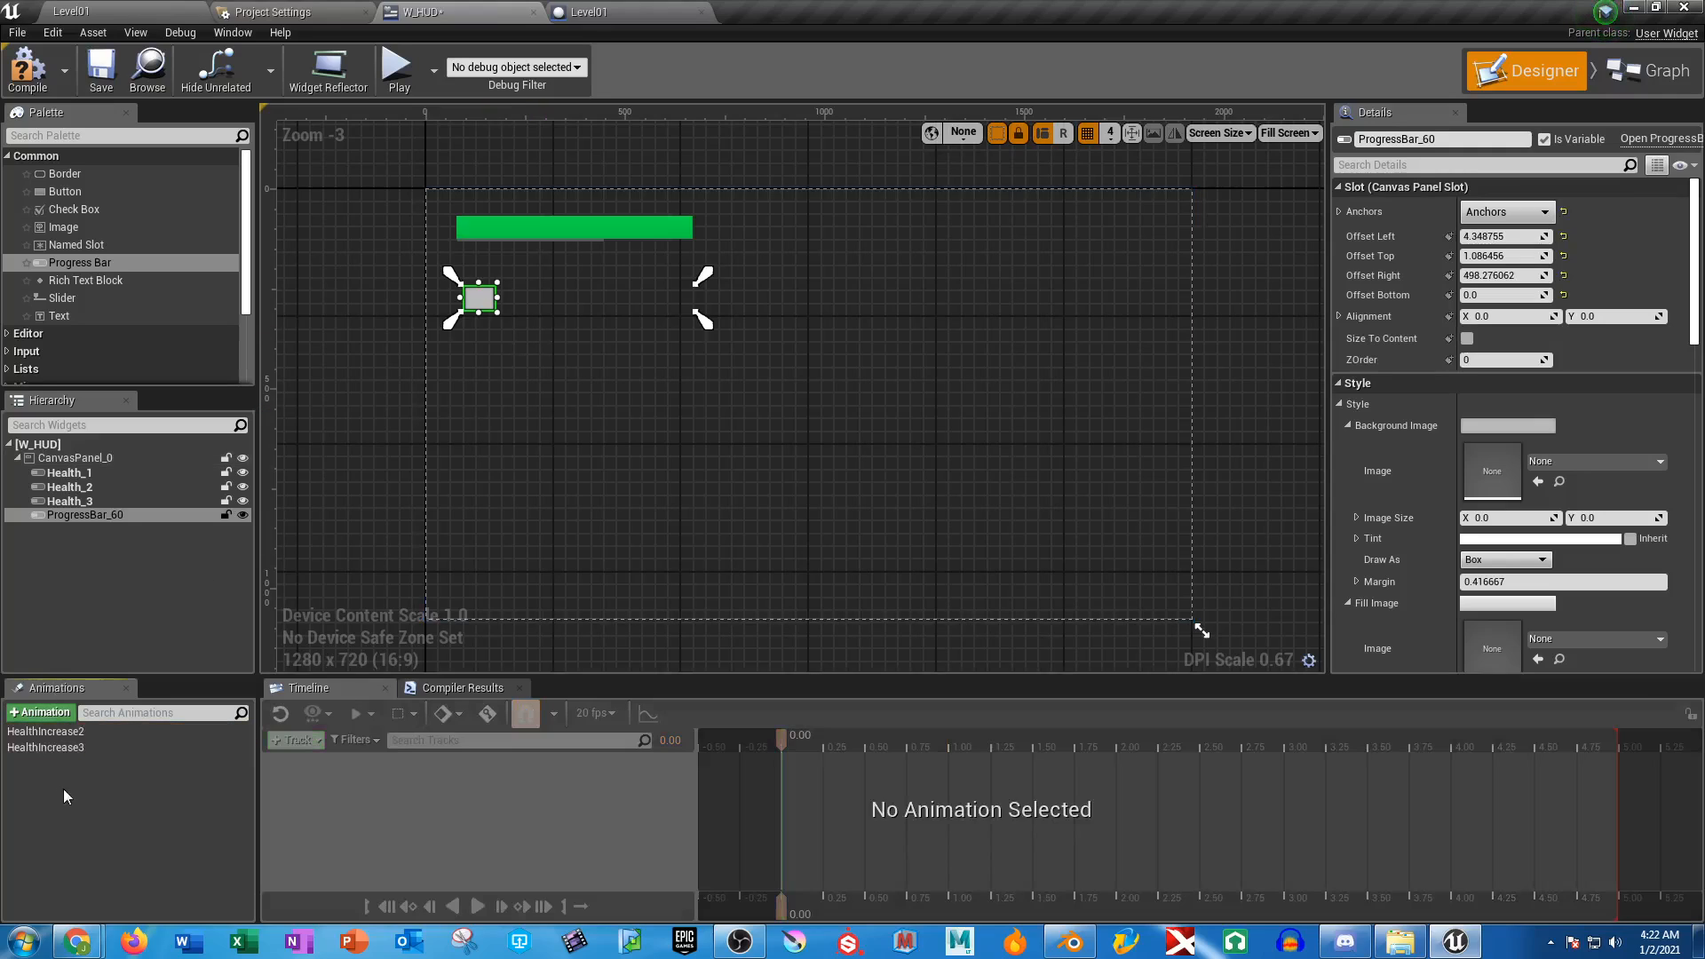
Add ProgressBar_60 to the HealthIncrease2 animation with a Transform track and expand its channels
click(65, 735)
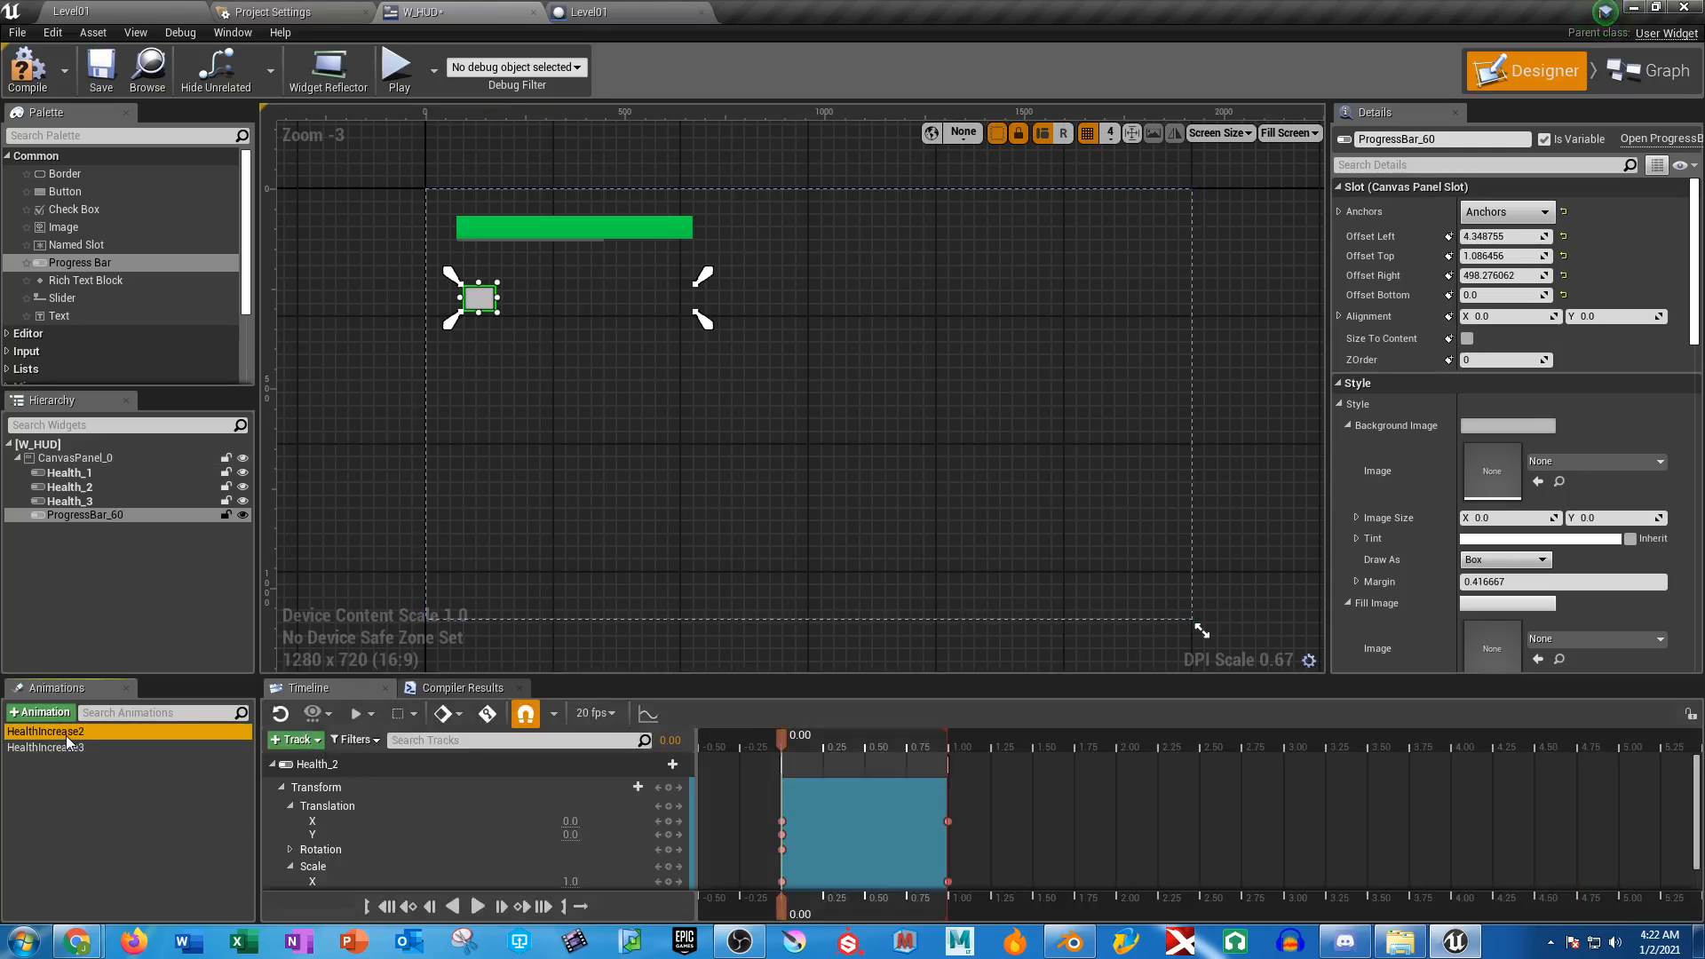
click(273, 763)
click(293, 739)
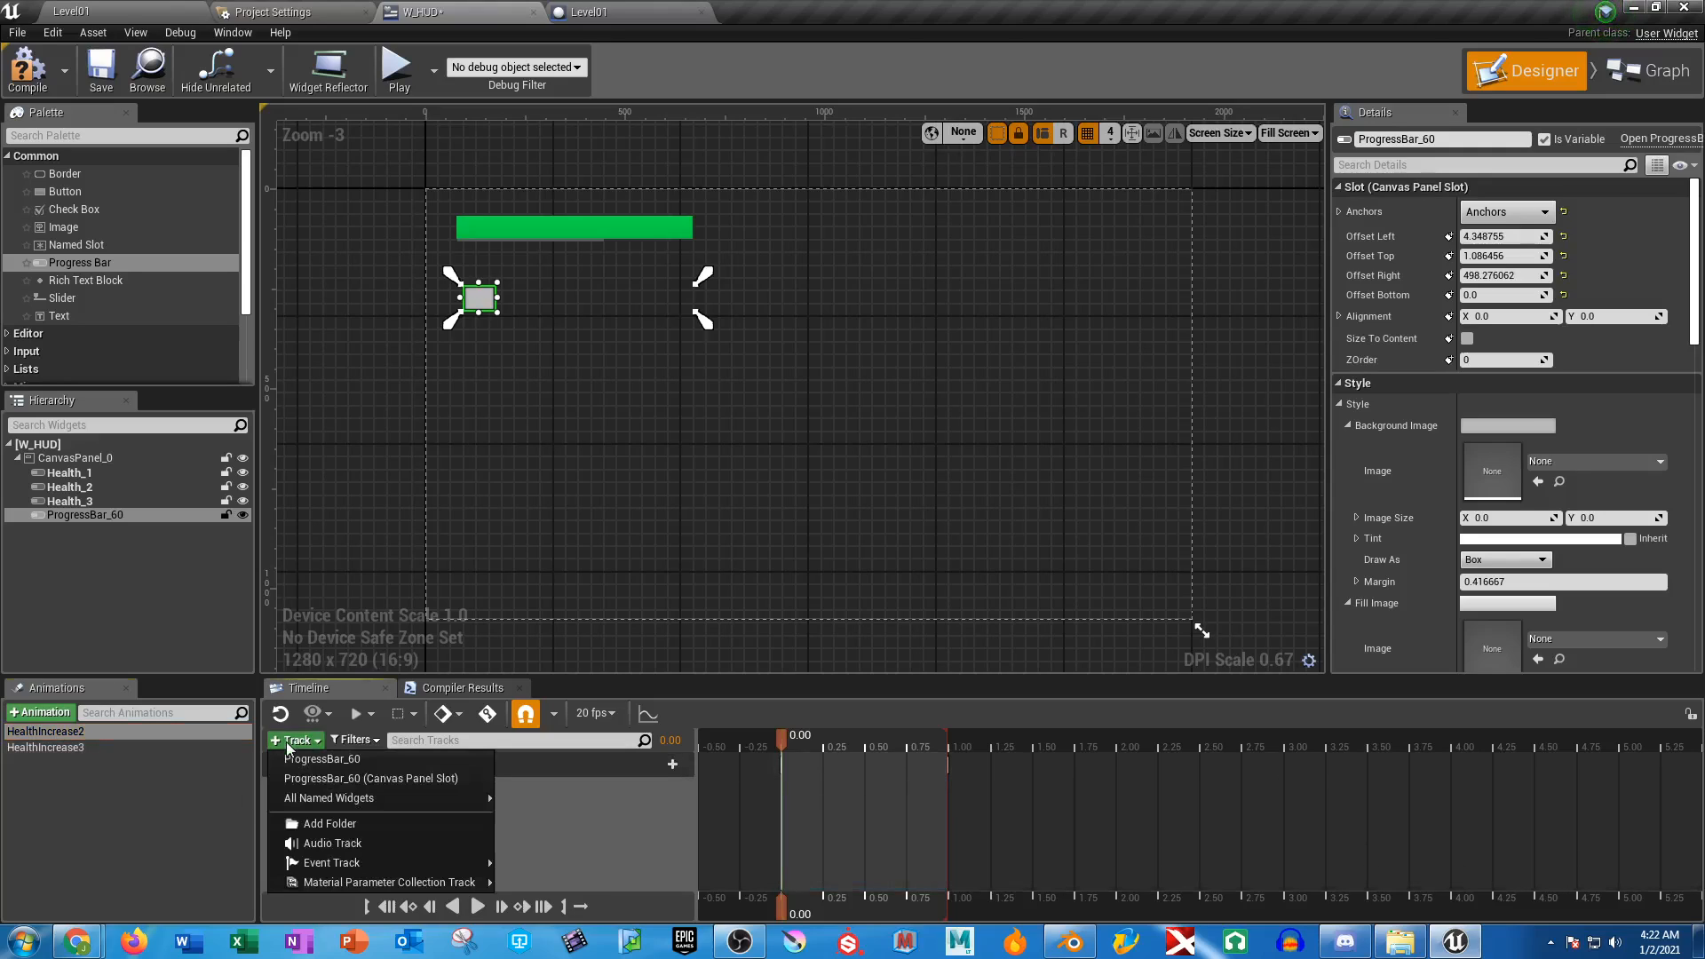
click(366, 761)
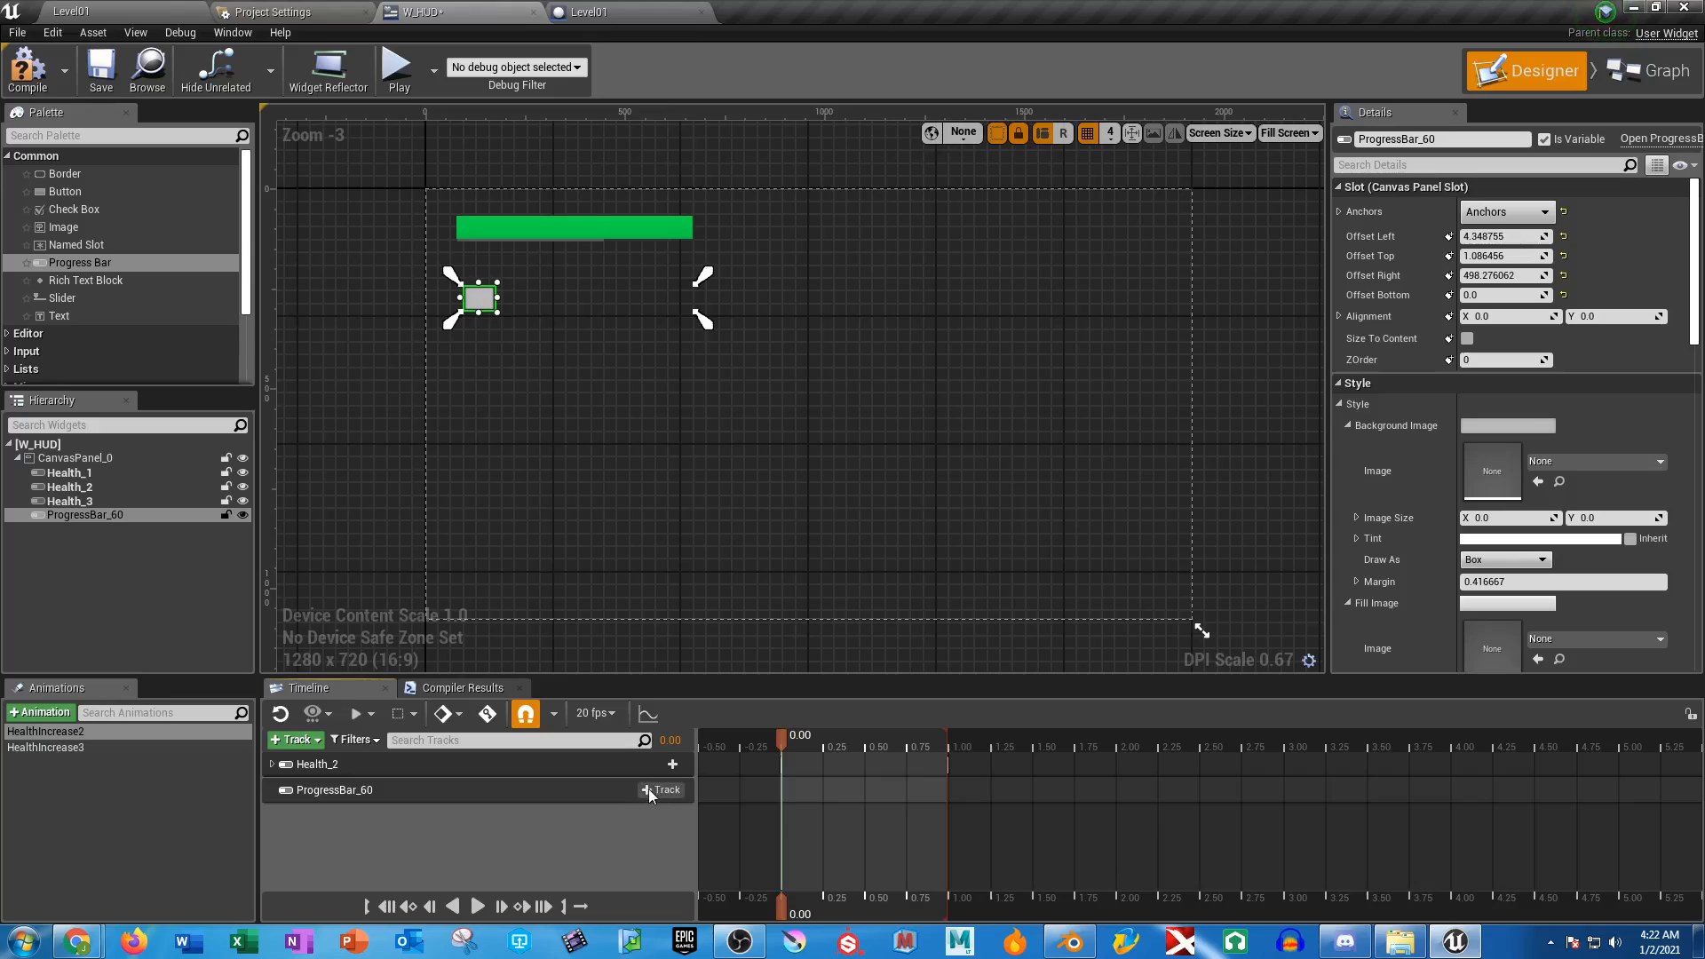
click(648, 790)
click(685, 759)
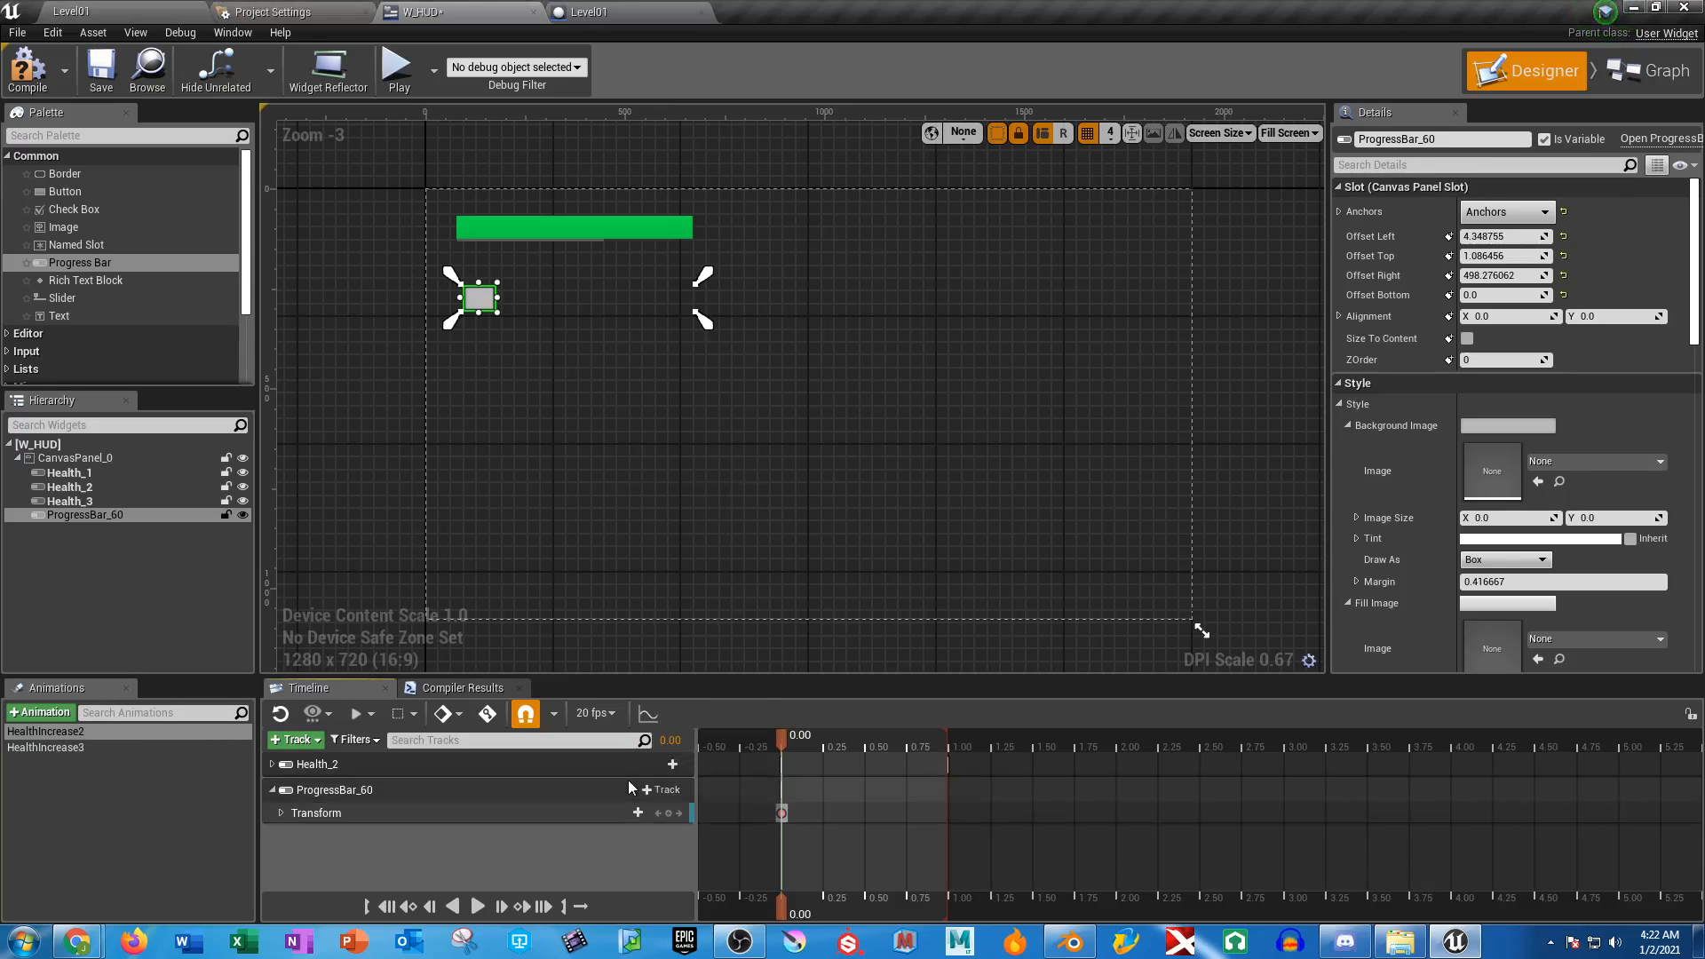
click(281, 812)
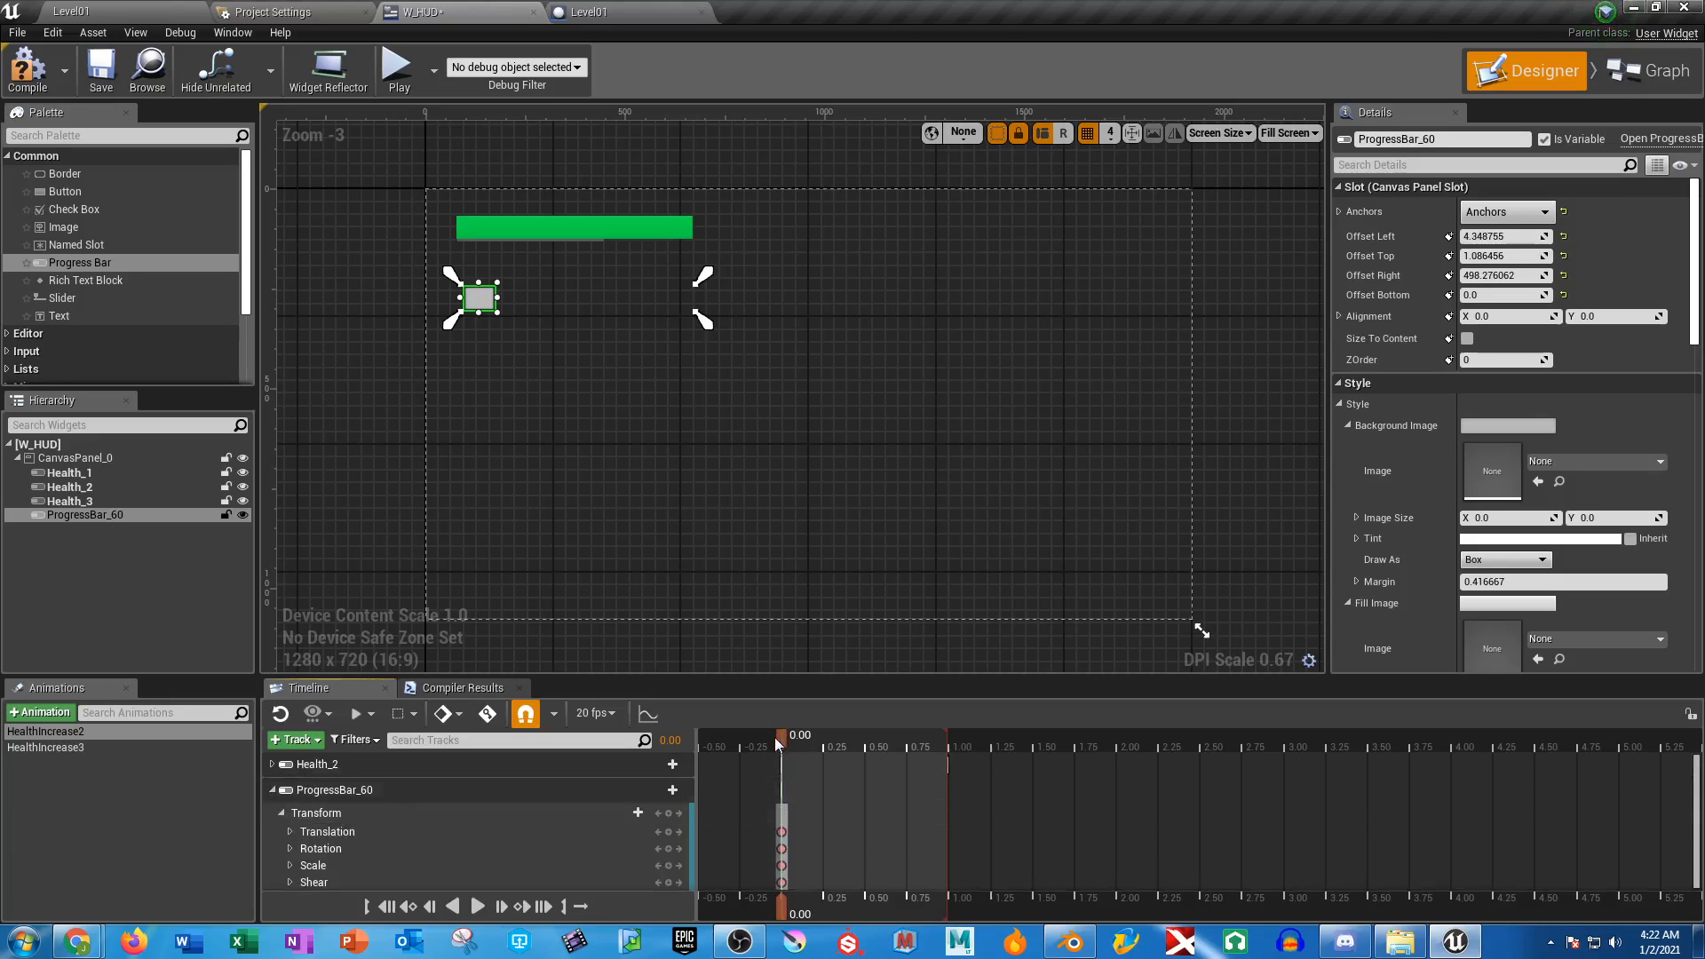
Key the new progress bar's scale X at 1.25 at the 1.00 second mark of HealthIncrease2
drag(778, 737, 948, 748)
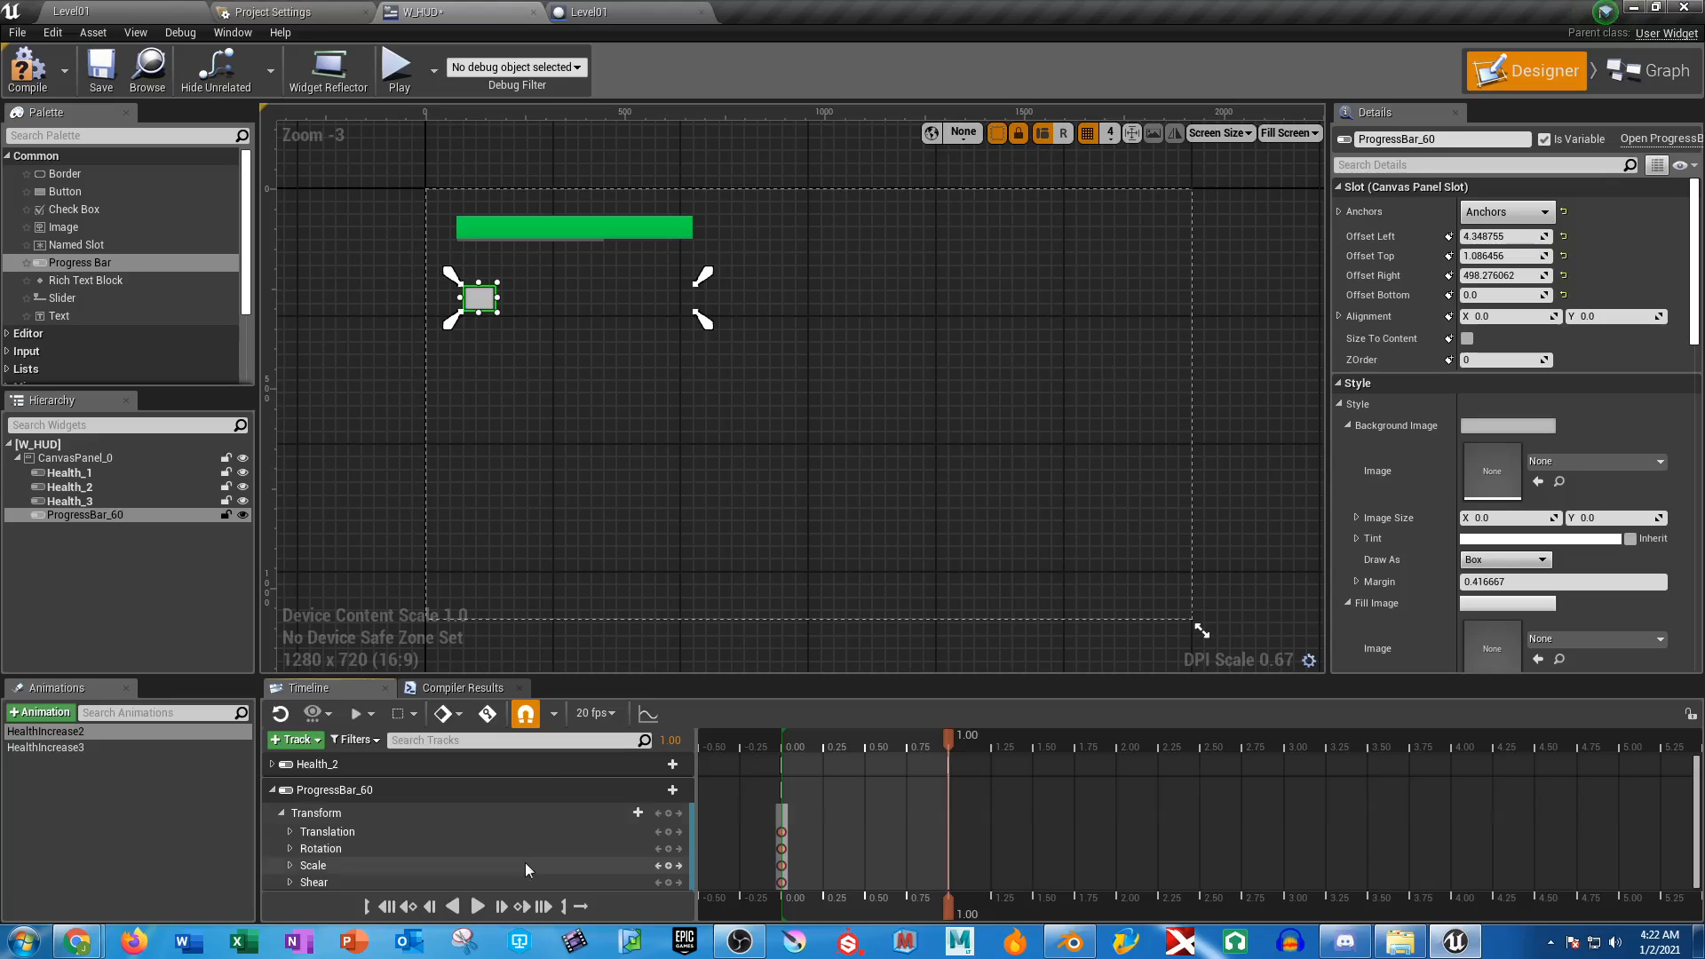
drag(477, 300, 481, 300)
key(ctrl+z)
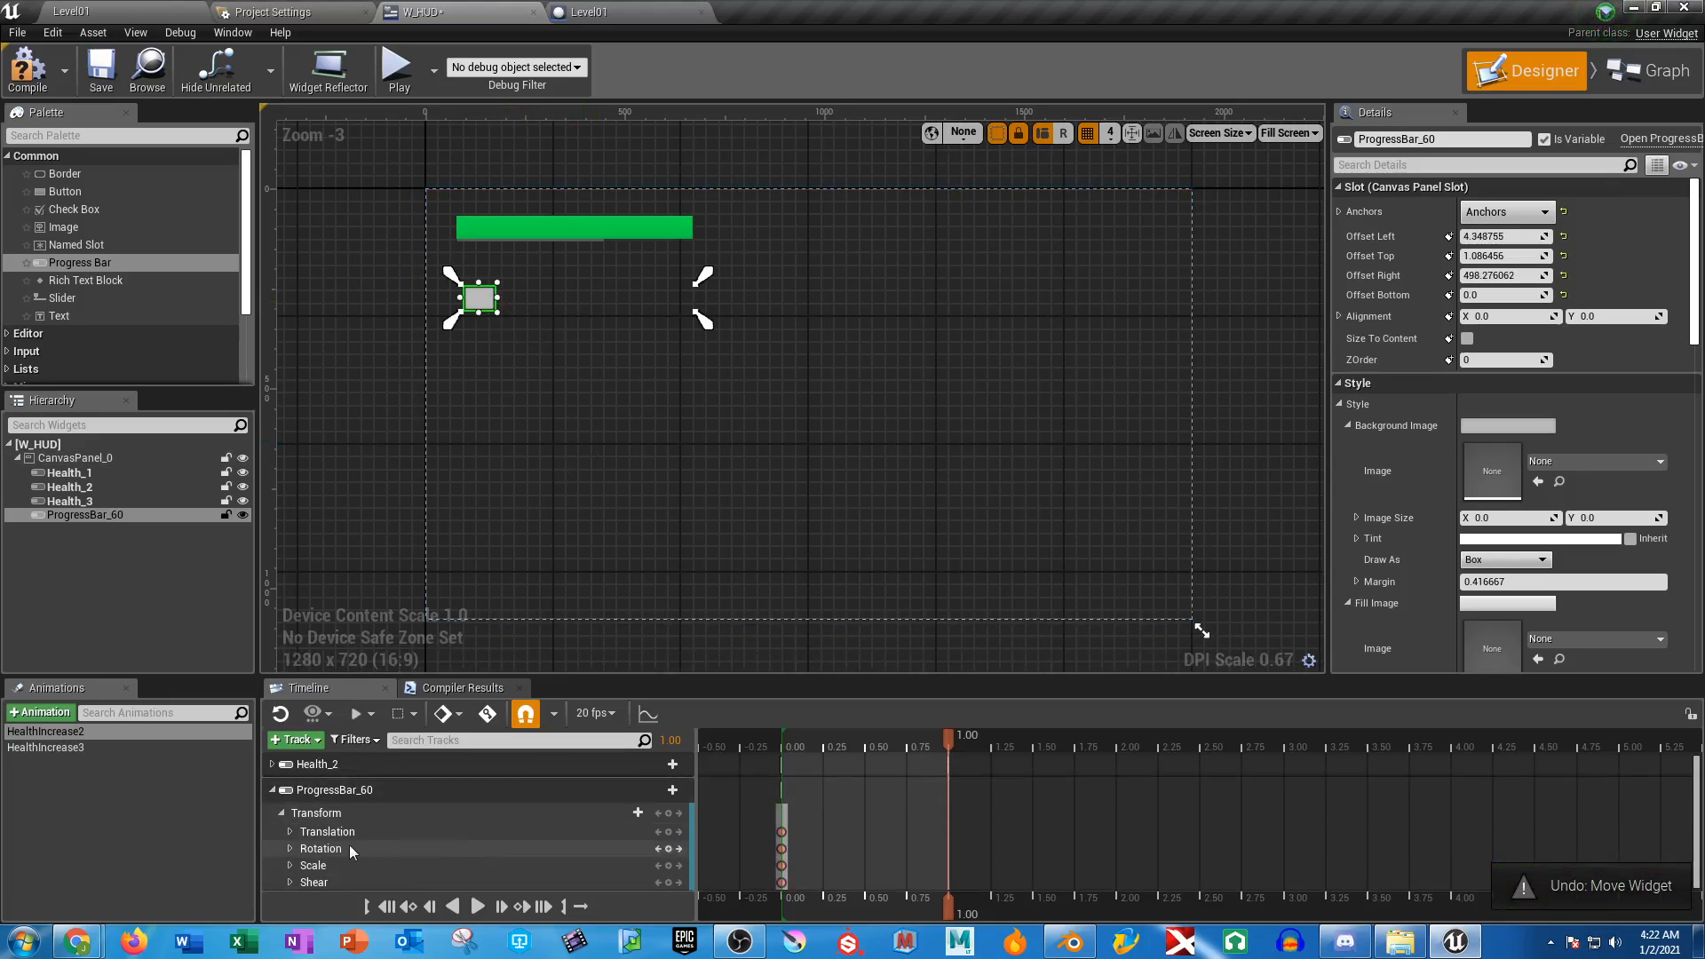
click(289, 831)
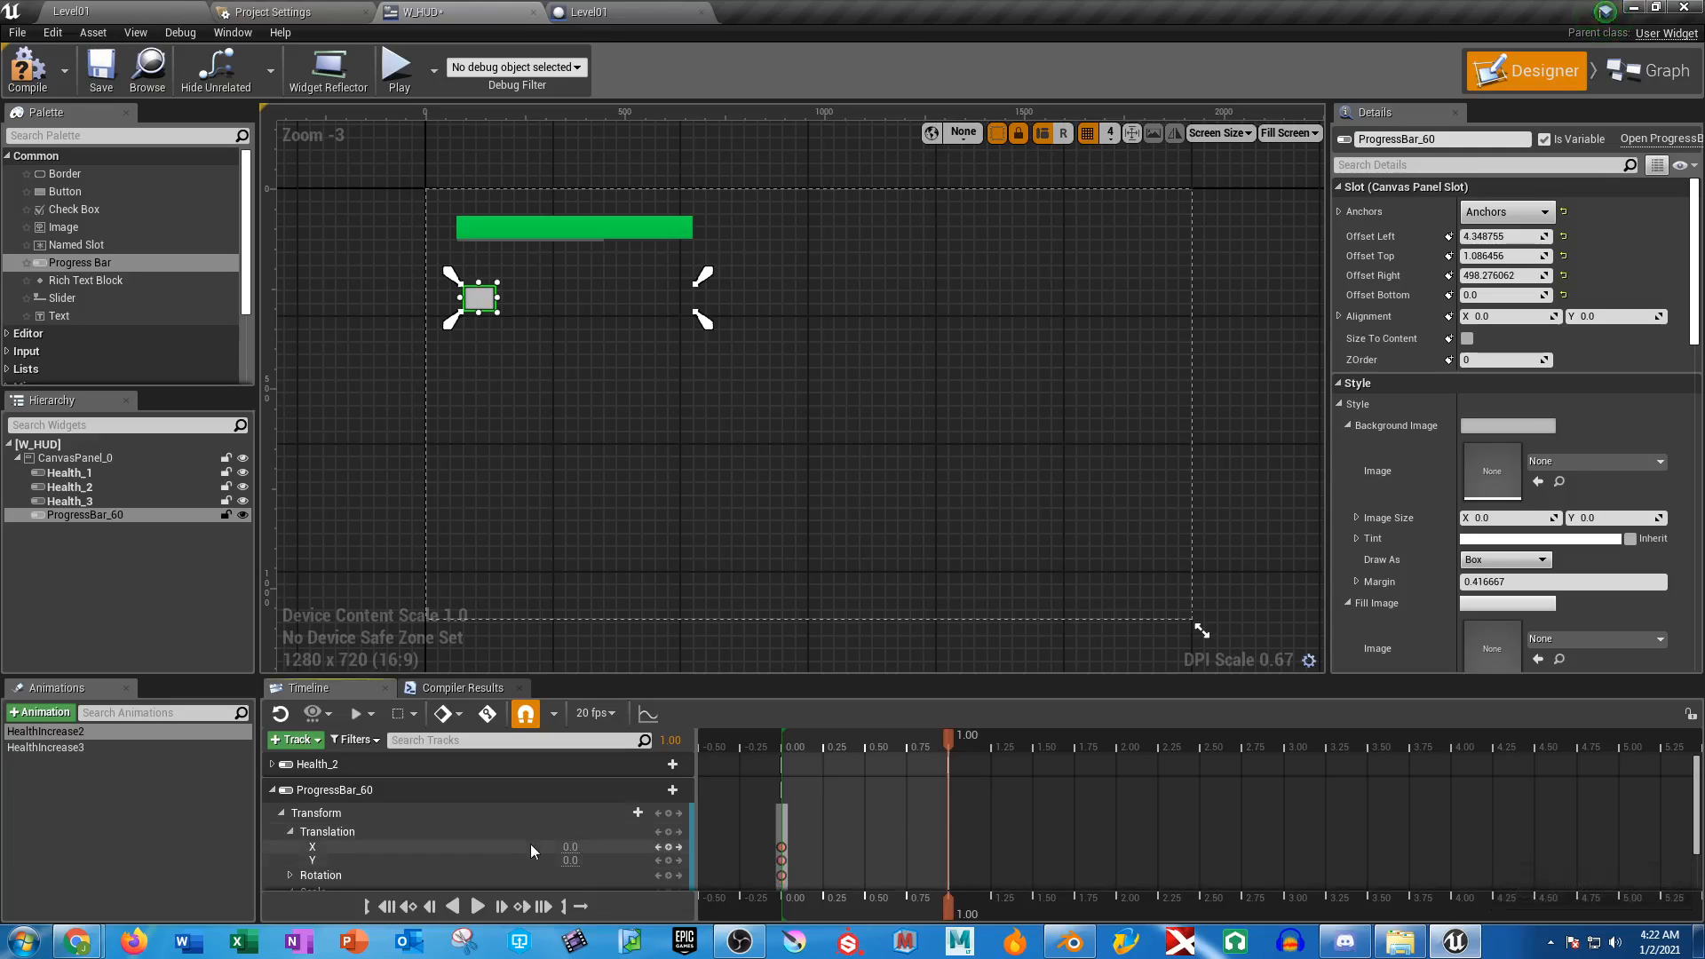
scroll(619, 815, down, 2)
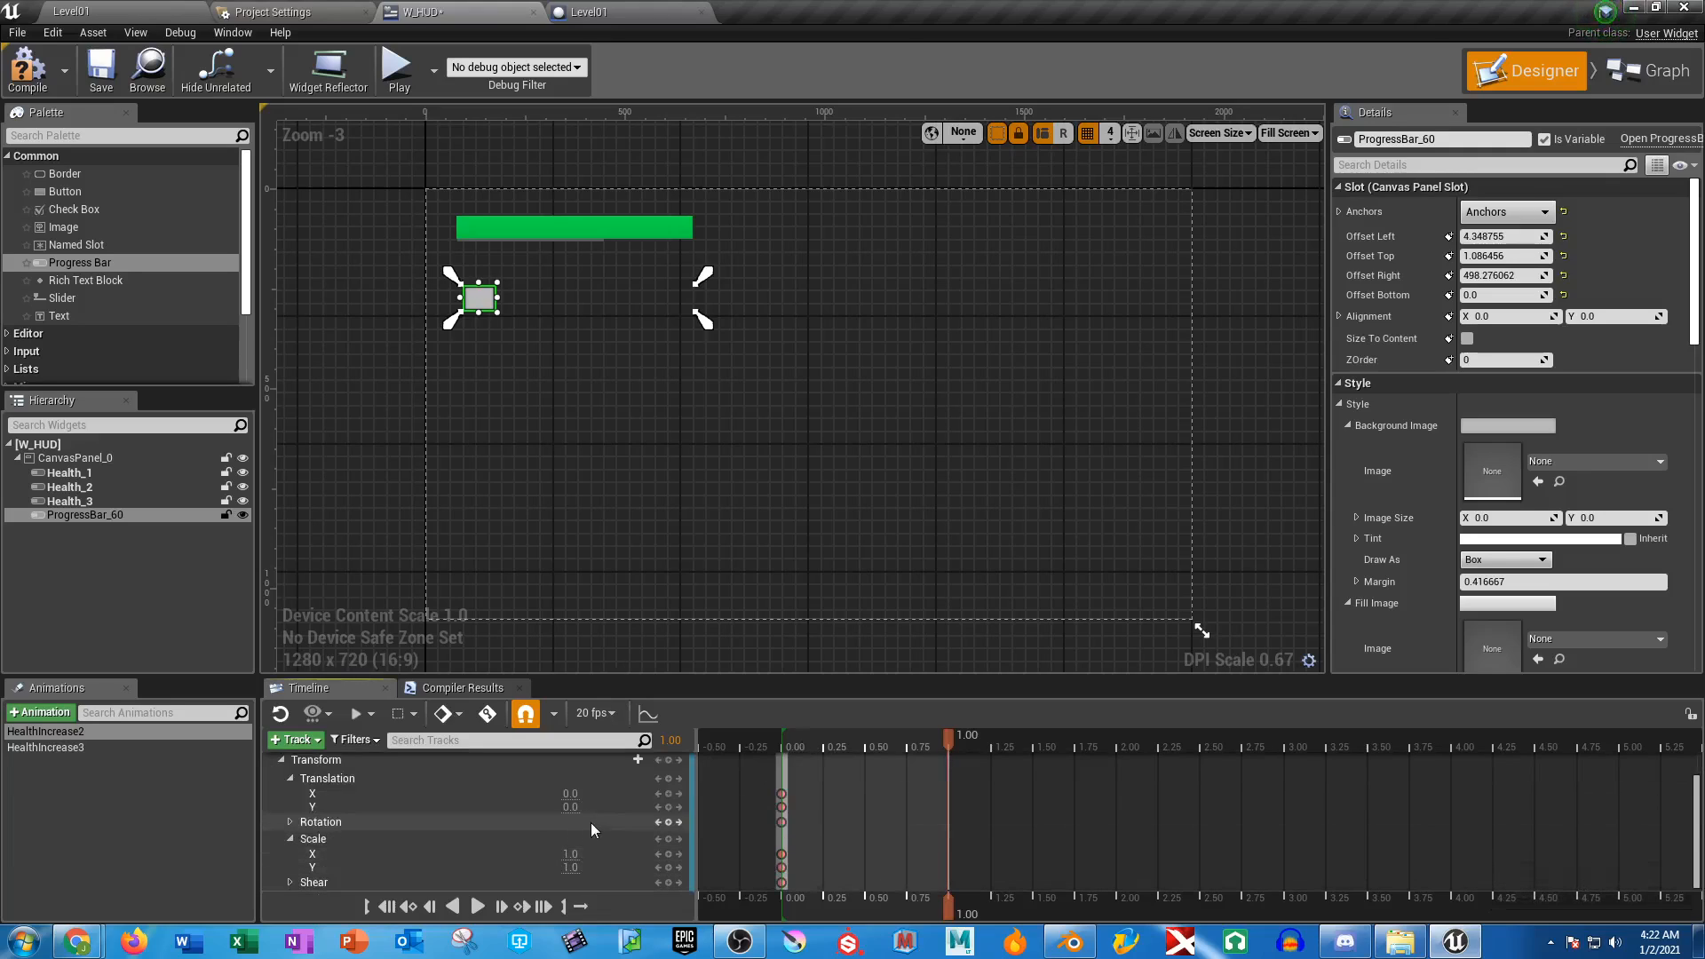
click(570, 853)
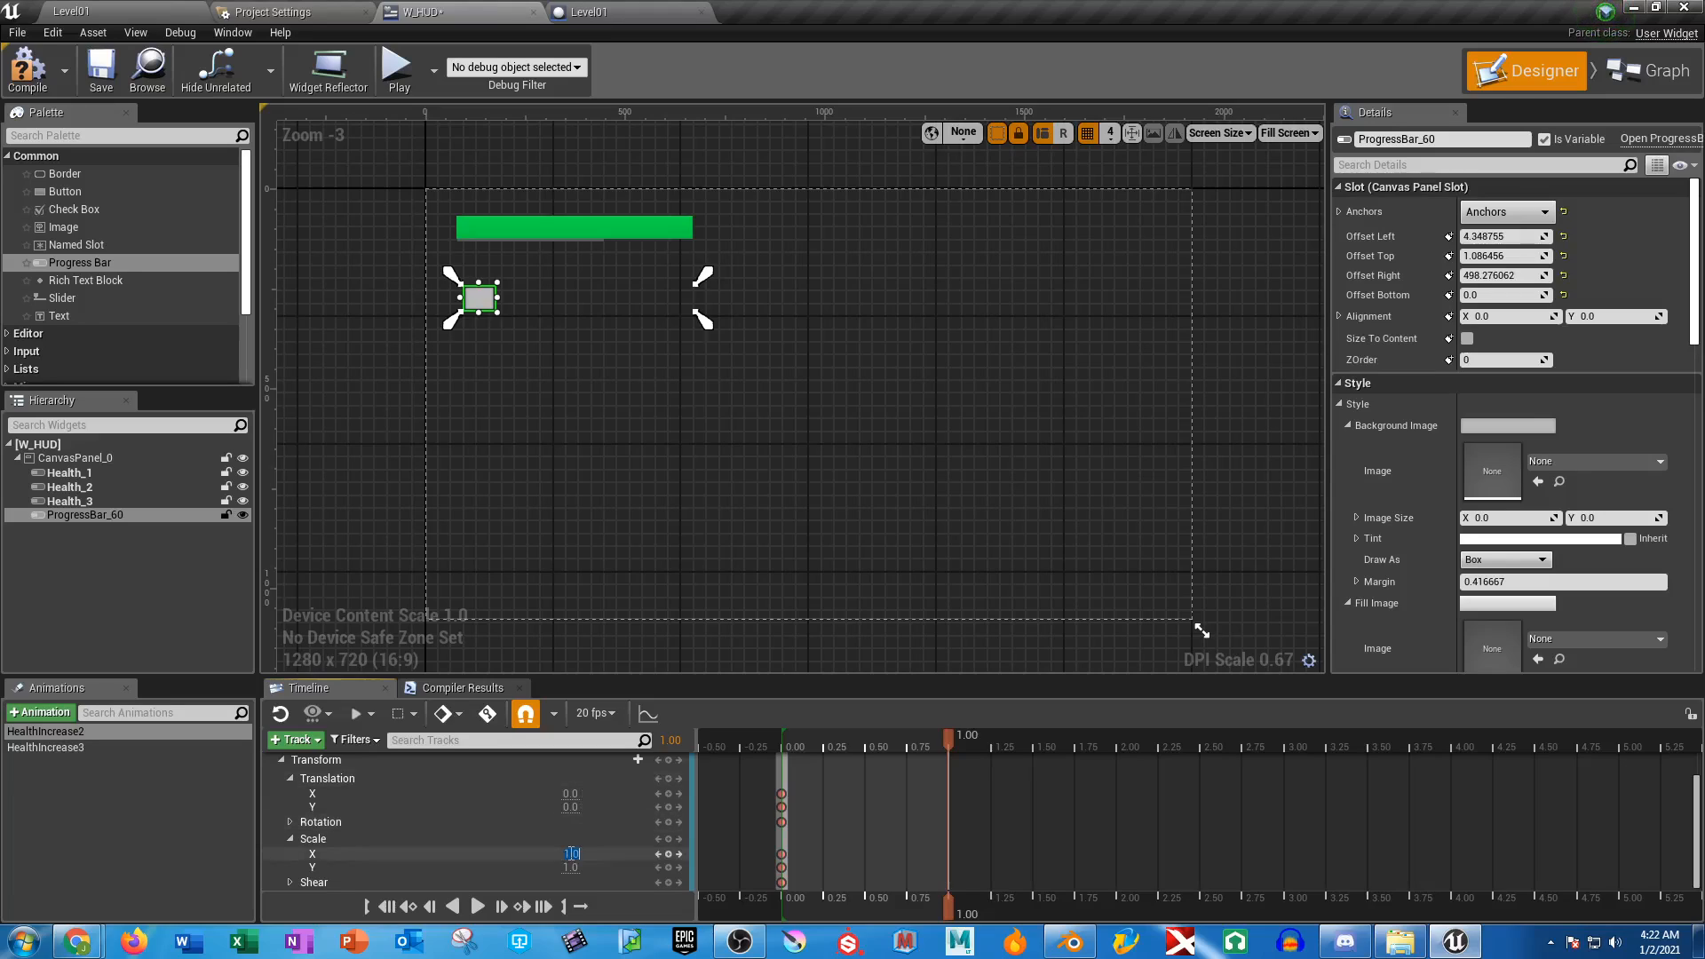
text(1.25)
key(Return)
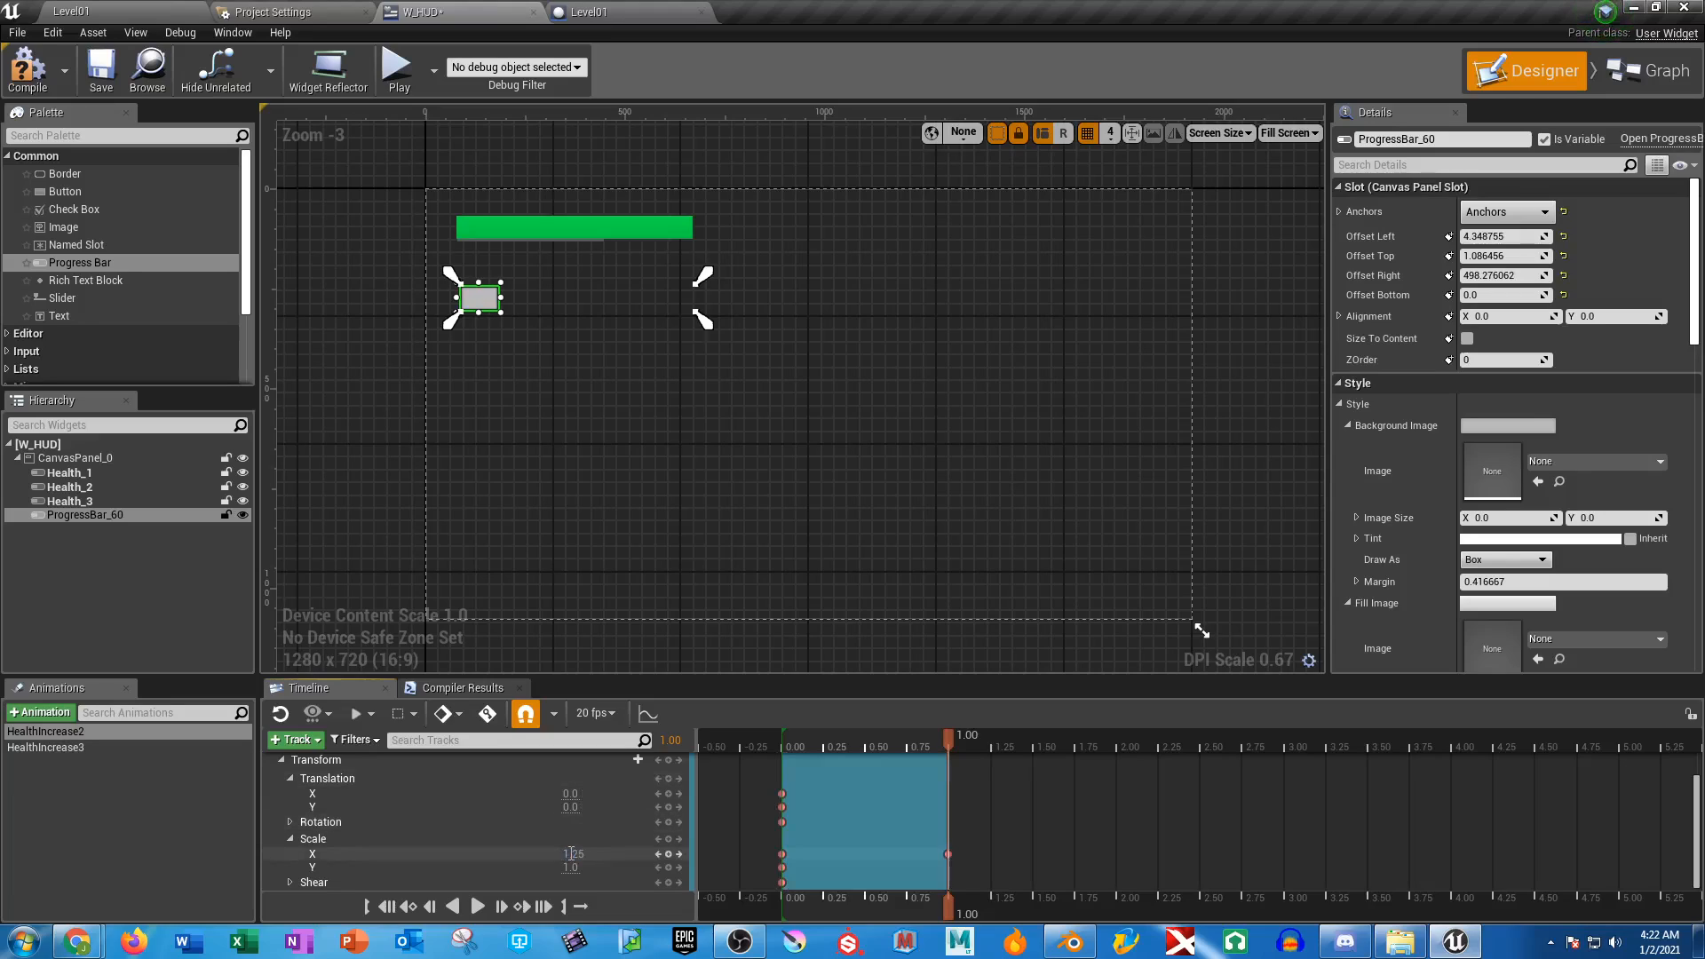
Set the progress bar's translation X to 60 and its scale X to 1.52 at 1.00 second
click(570, 793)
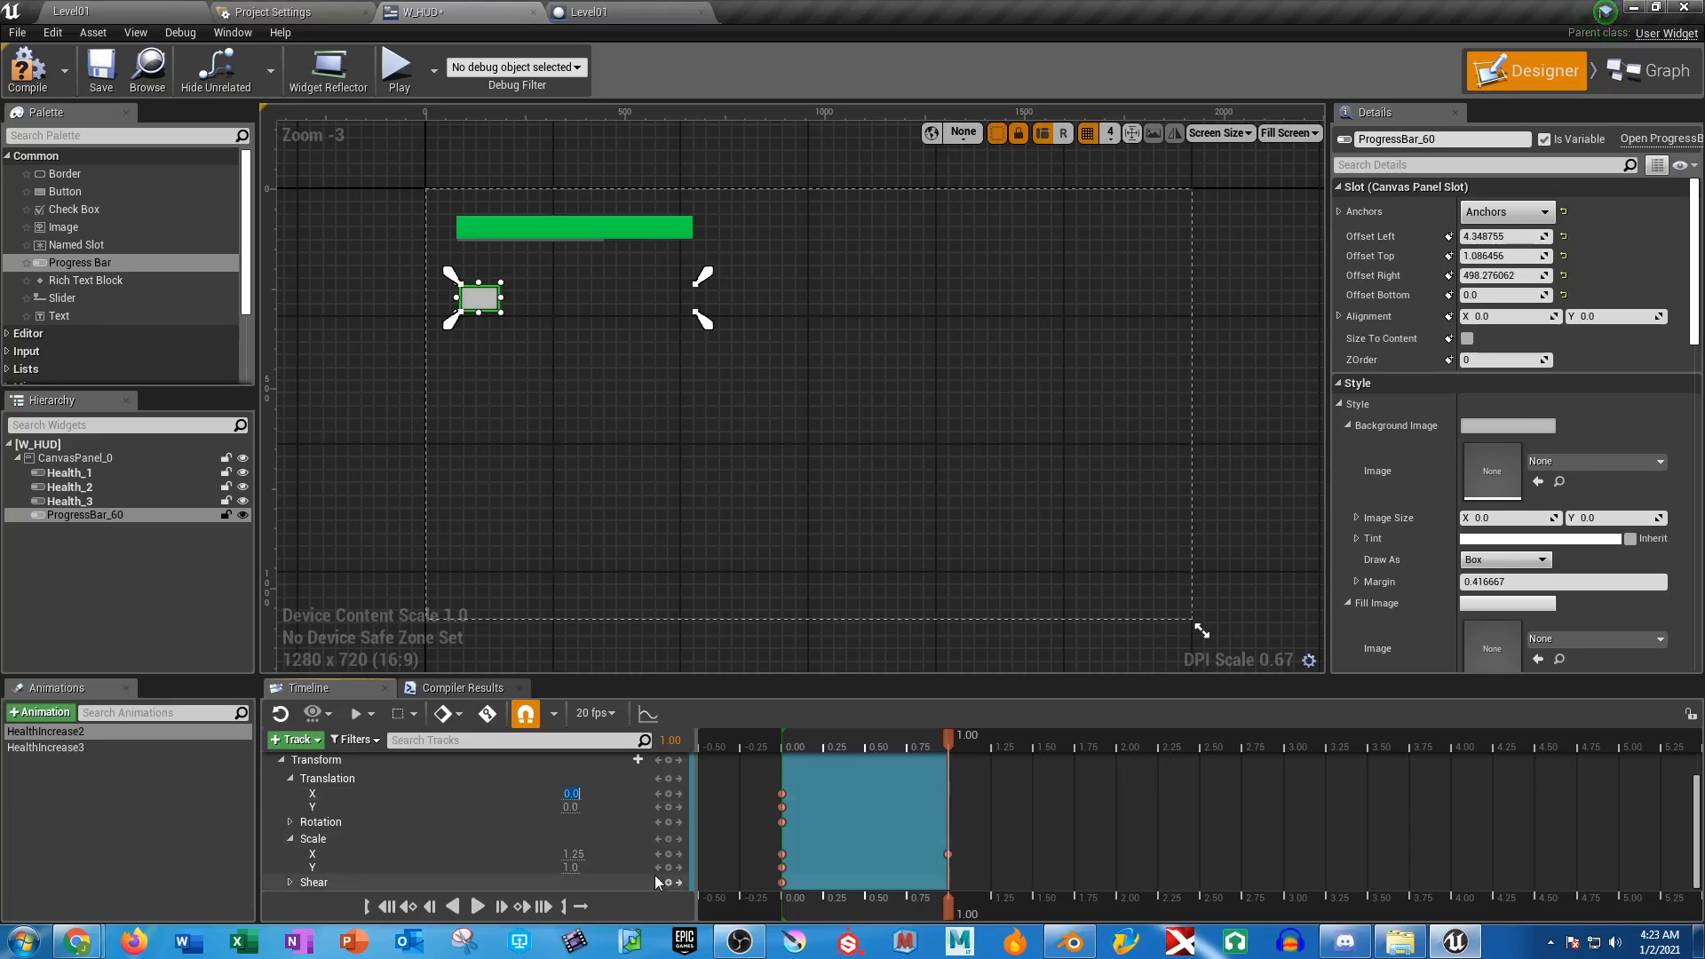
text(60)
key(Return)
click(576, 853)
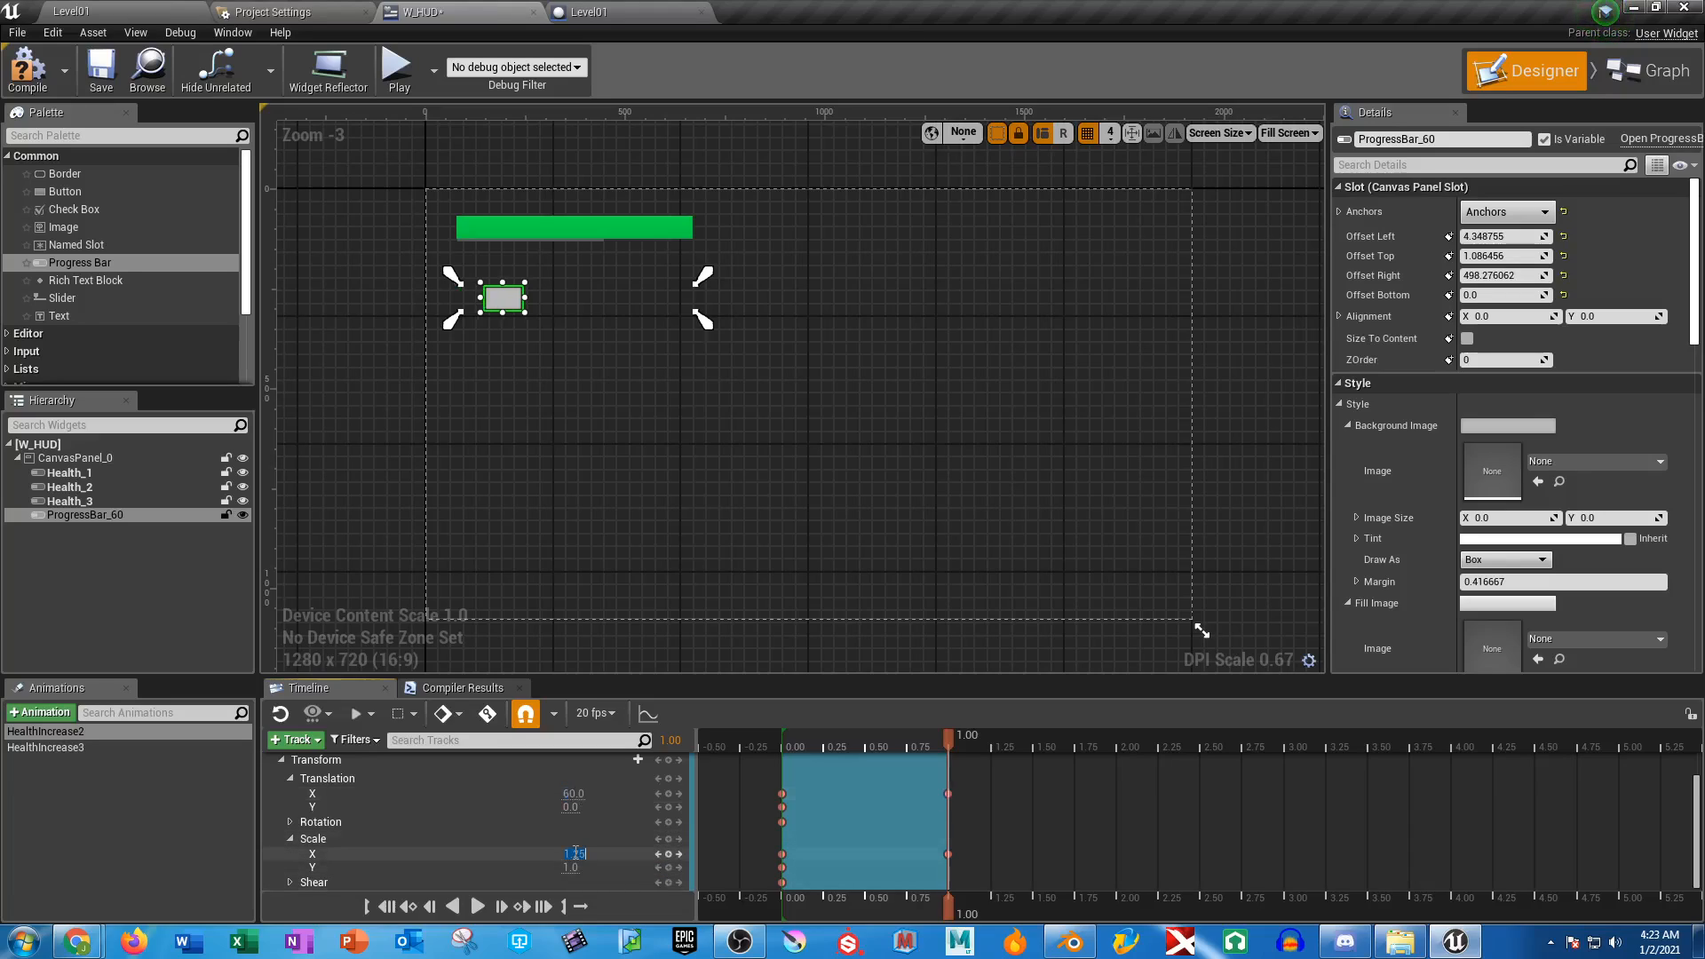
text(1.52)
key(Return)
Set the progress bar's scale X to 2 and its translation X to 40 at 1.00 second, and scrub the end of the animation
click(575, 853)
text(2)
key(Return)
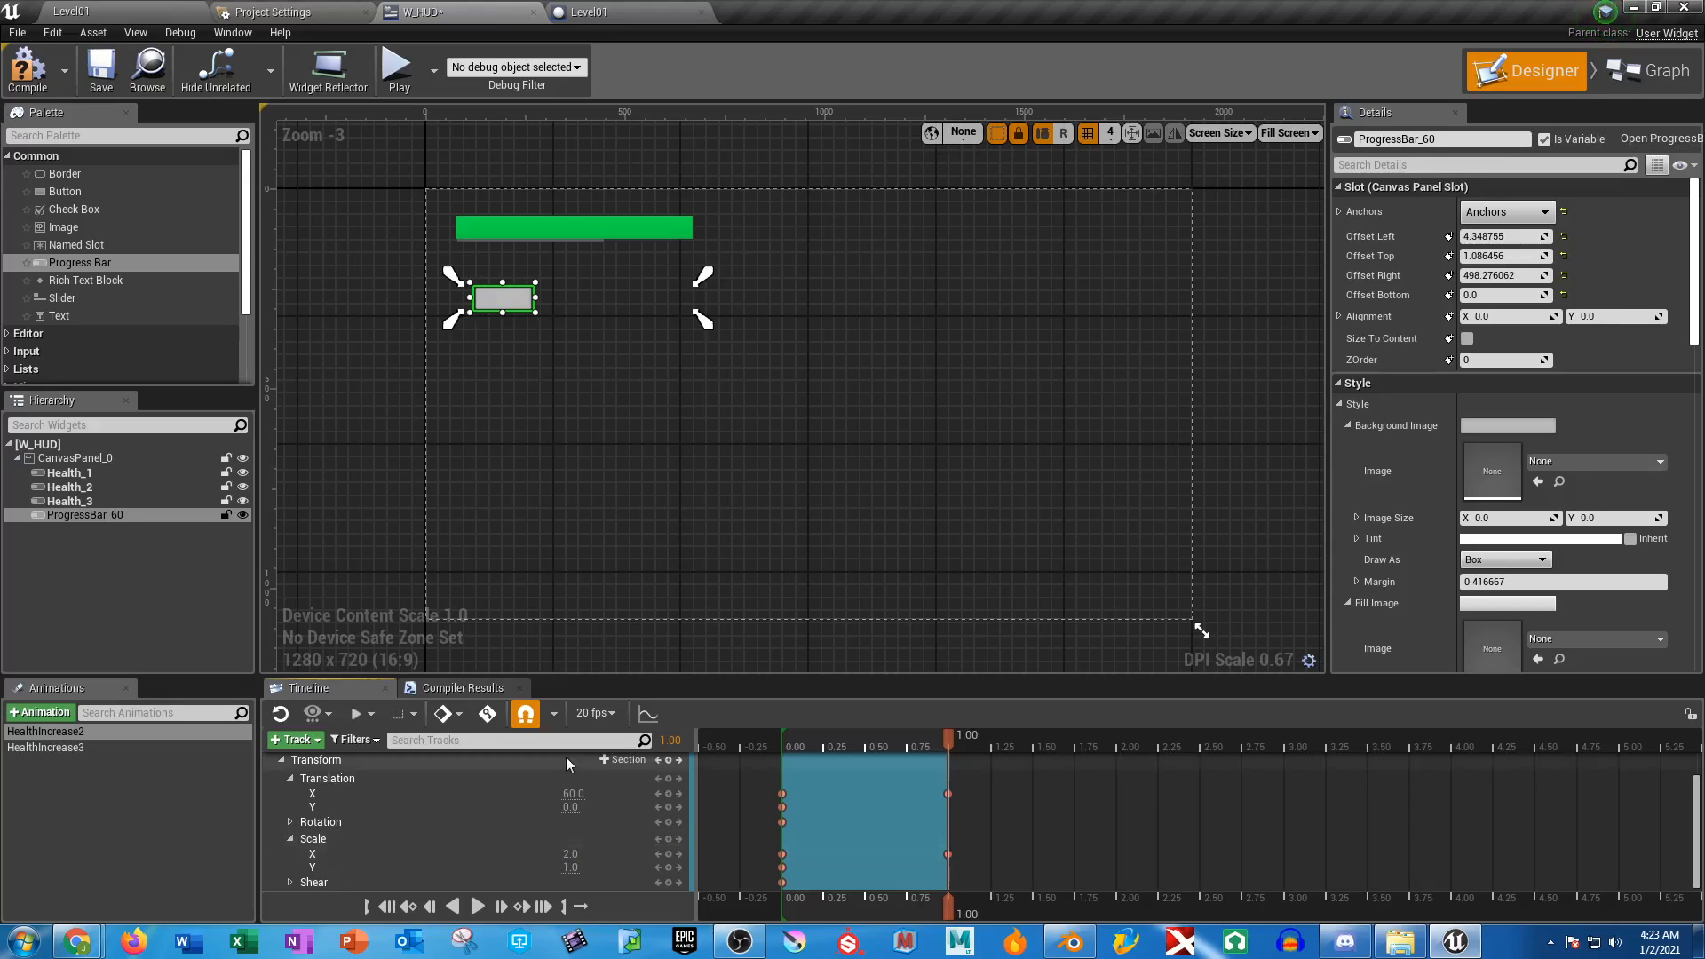
click(570, 791)
text(40)
key(Return)
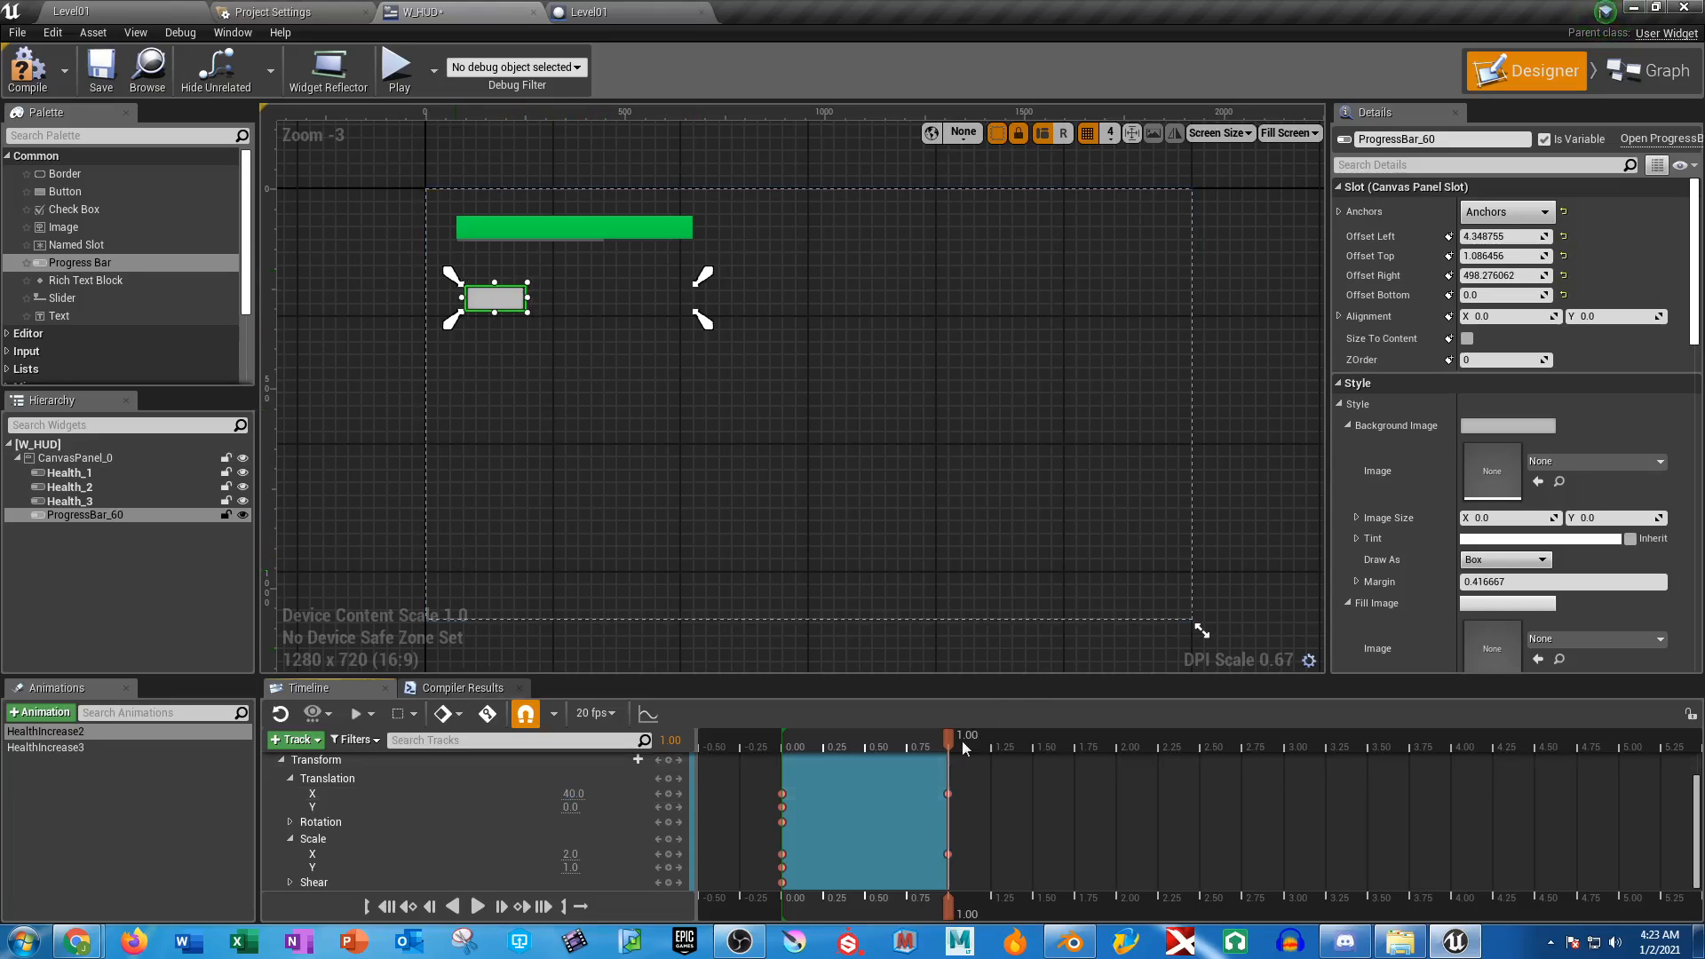
mouse_move(929, 737)
mouse_down()
mouse_move(811, 742)
mouse_move(989, 743)
mouse_move(753, 742)
mouse_move(964, 734)
mouse_move(783, 736)
mouse_move(948, 740)
mouse_up()
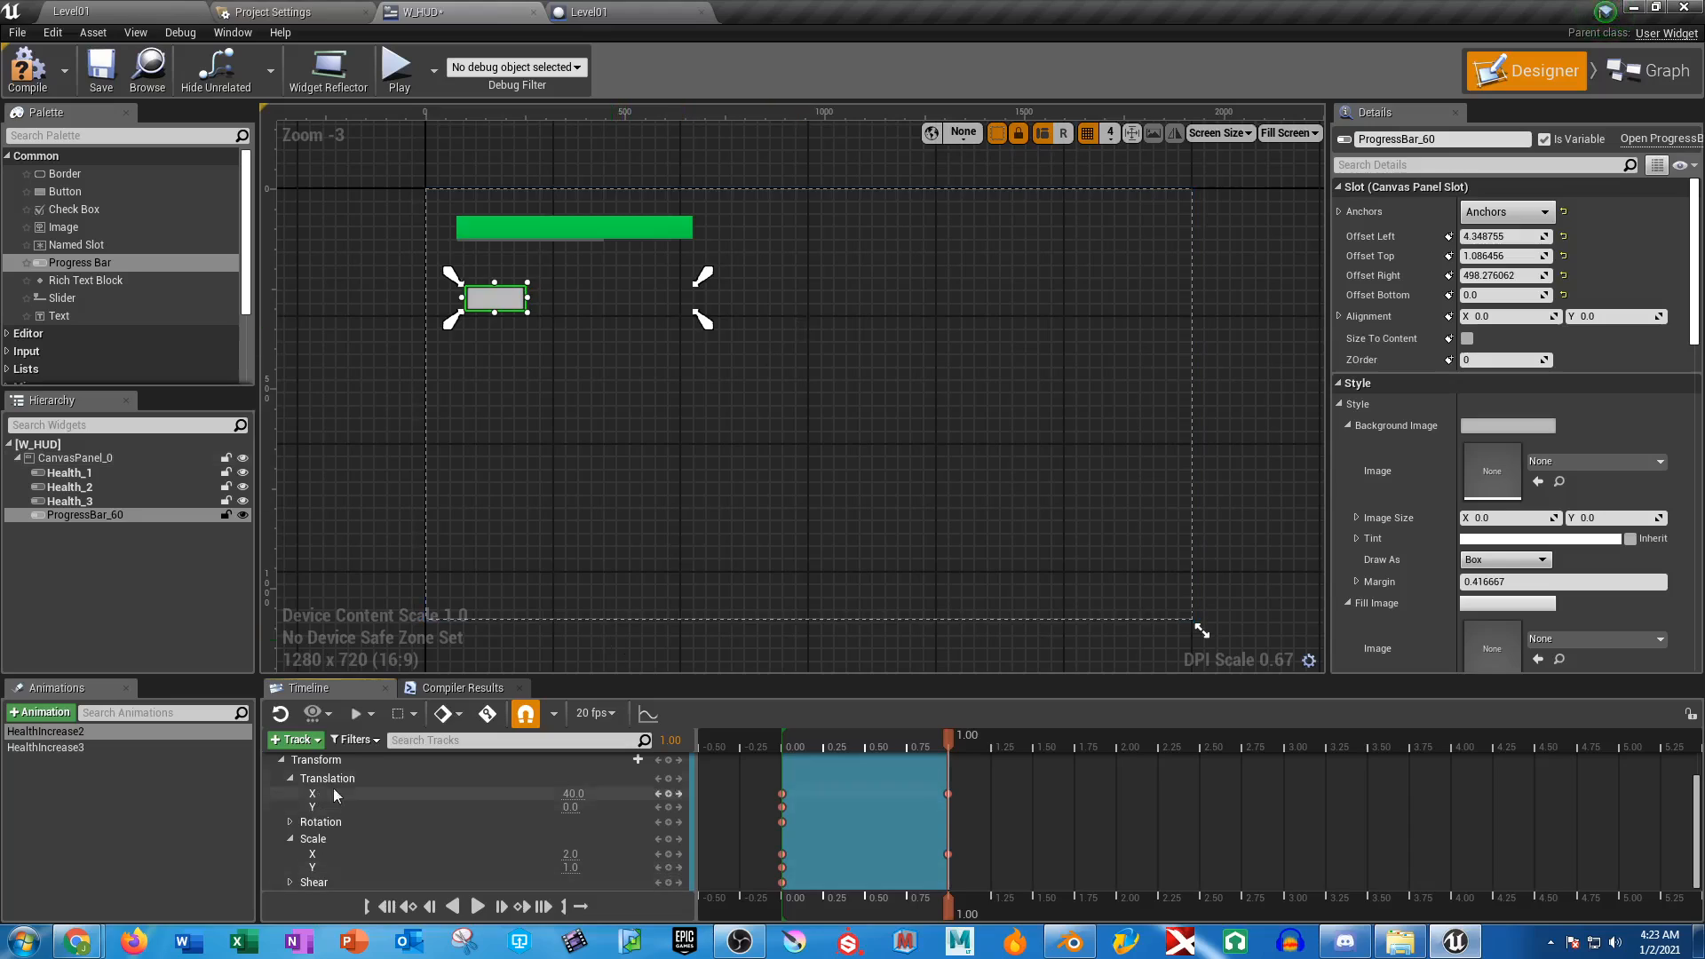
Deselect the HealthIncrease2 animation, and compile and save the W_HUD widget
click(318, 741)
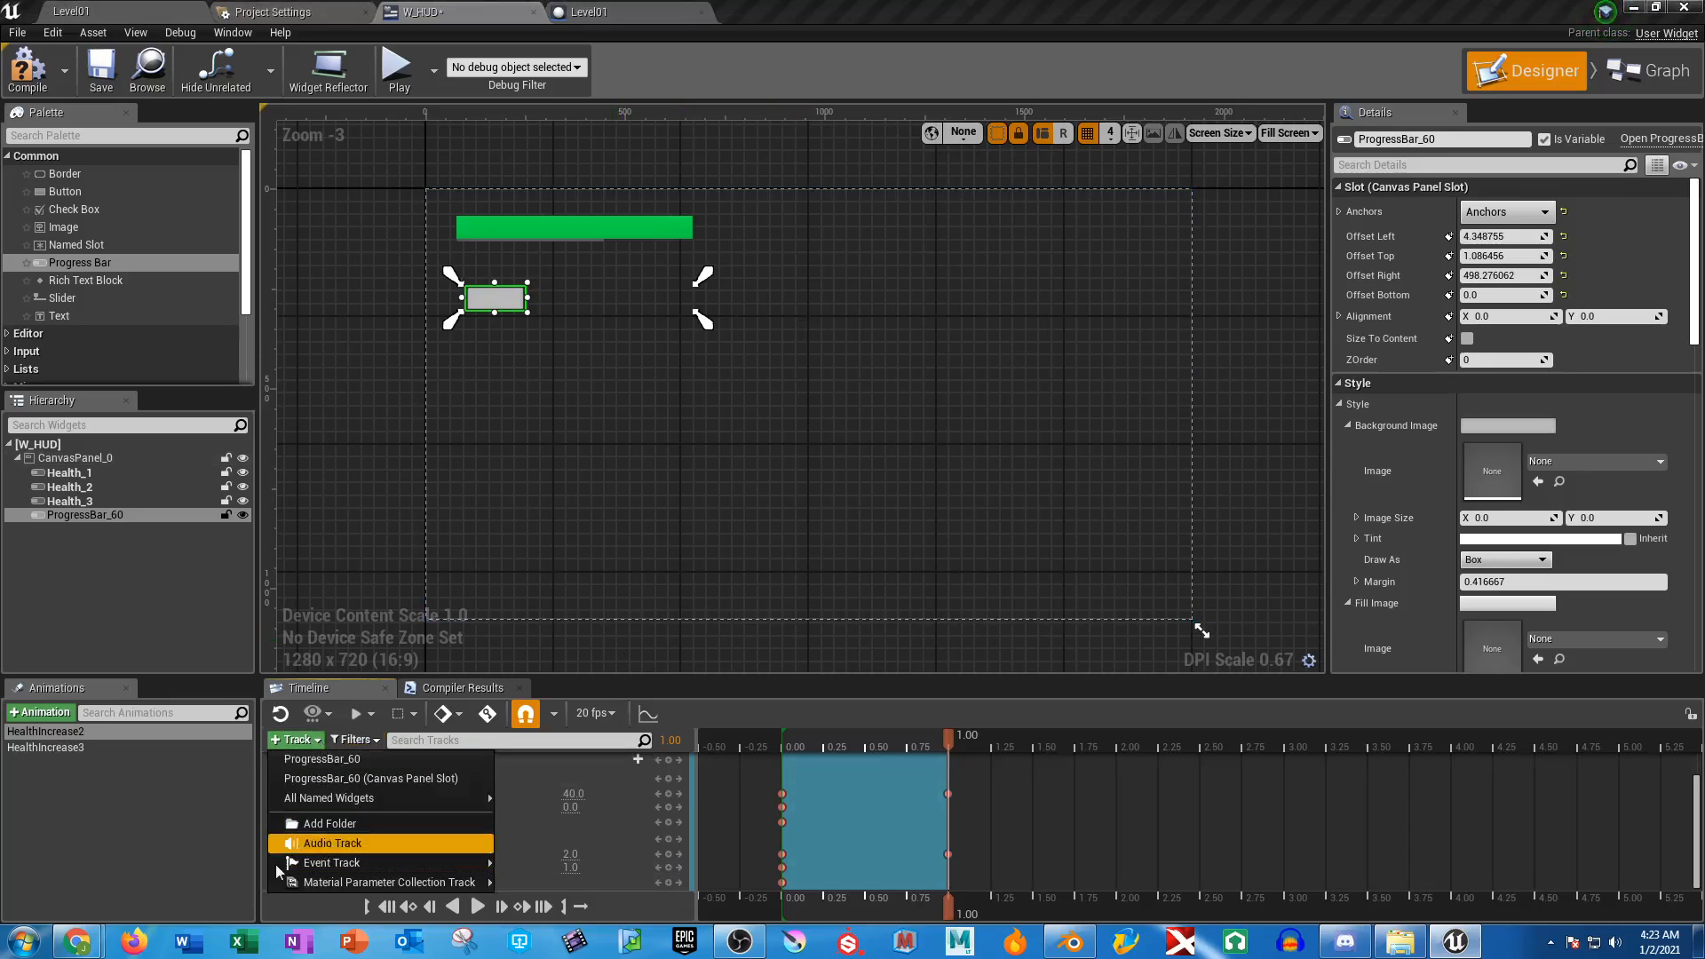
click(124, 813)
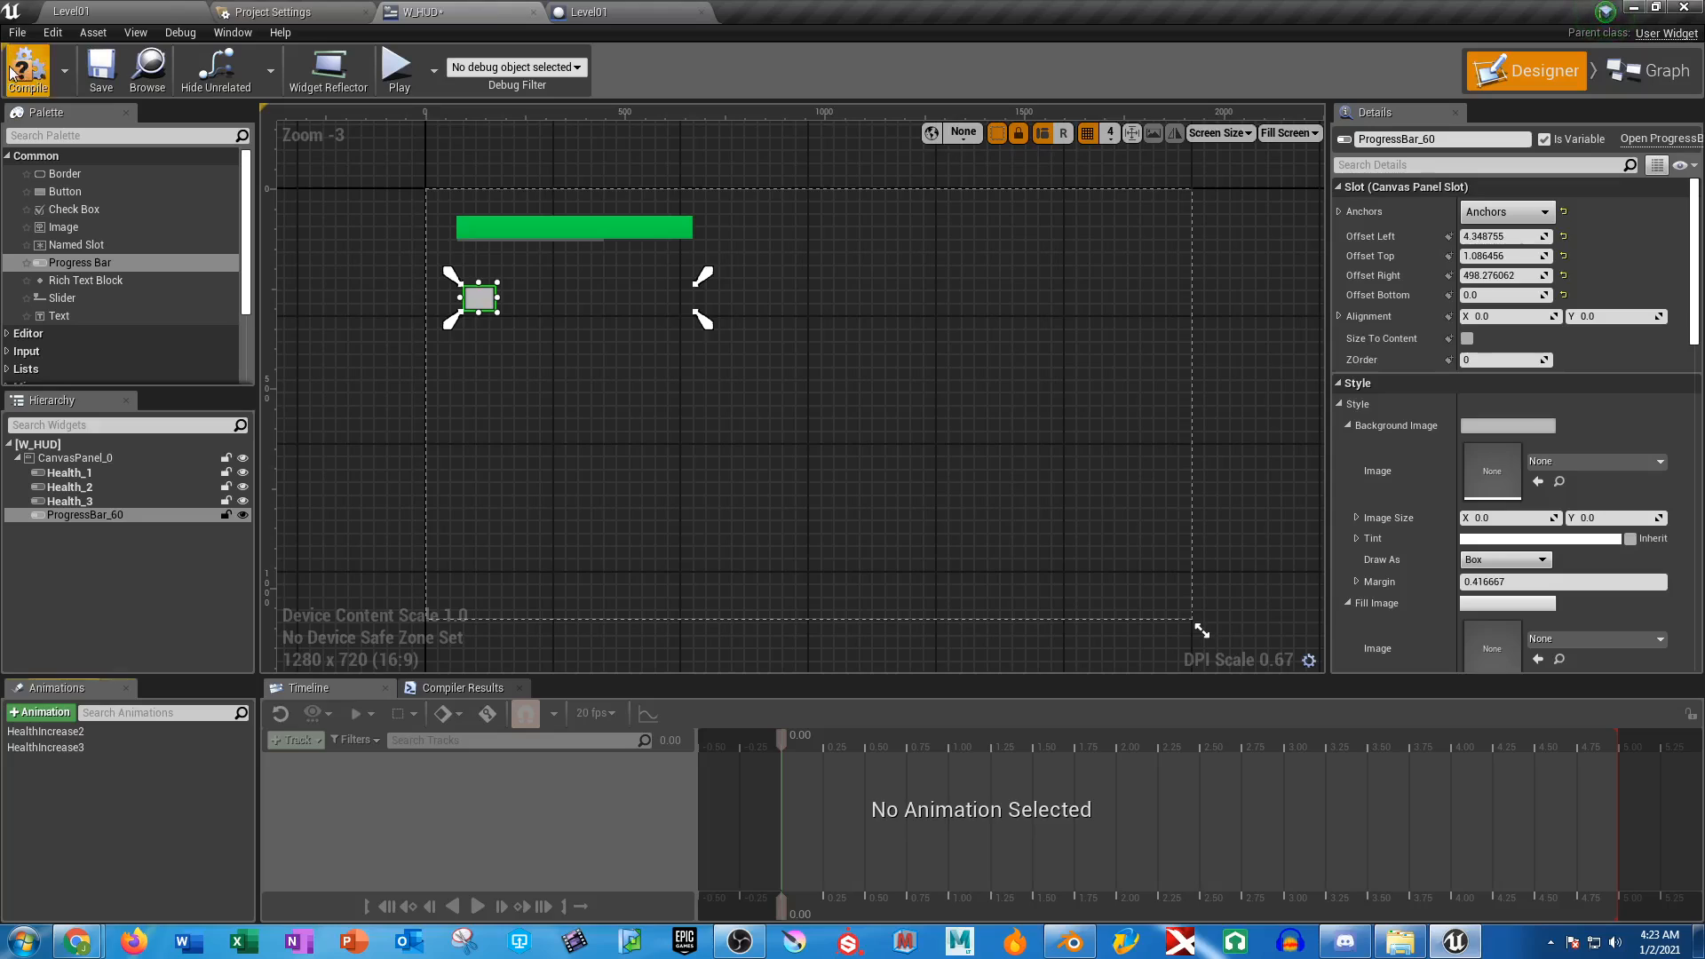
click(115, 75)
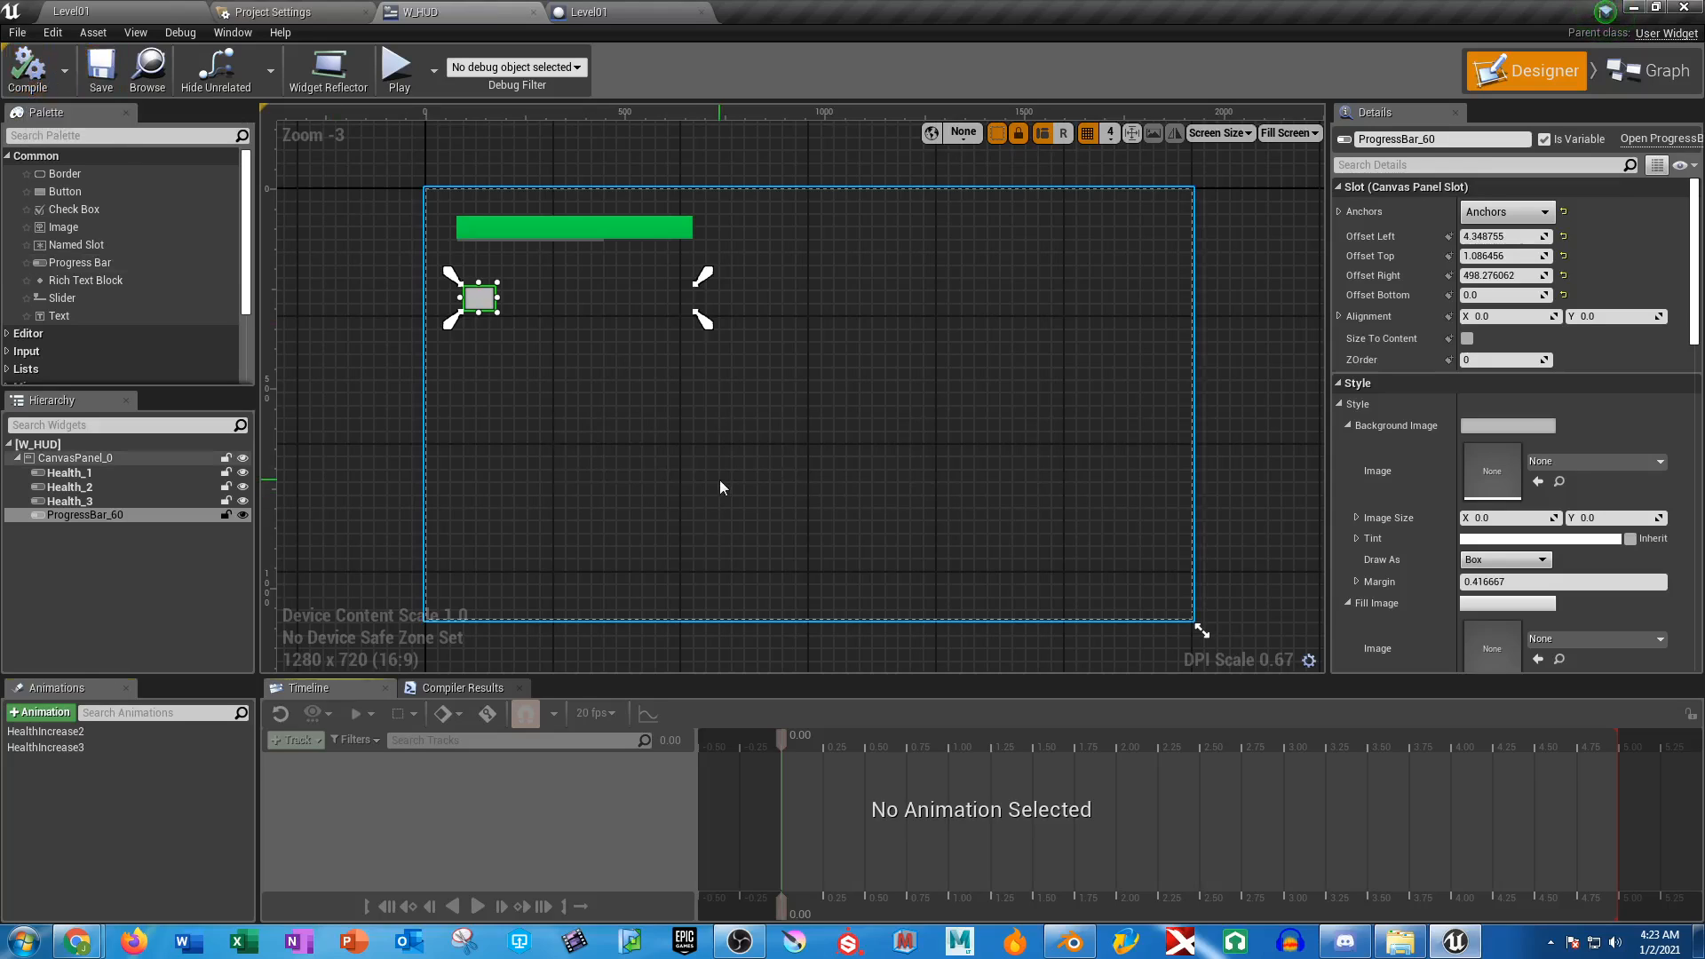